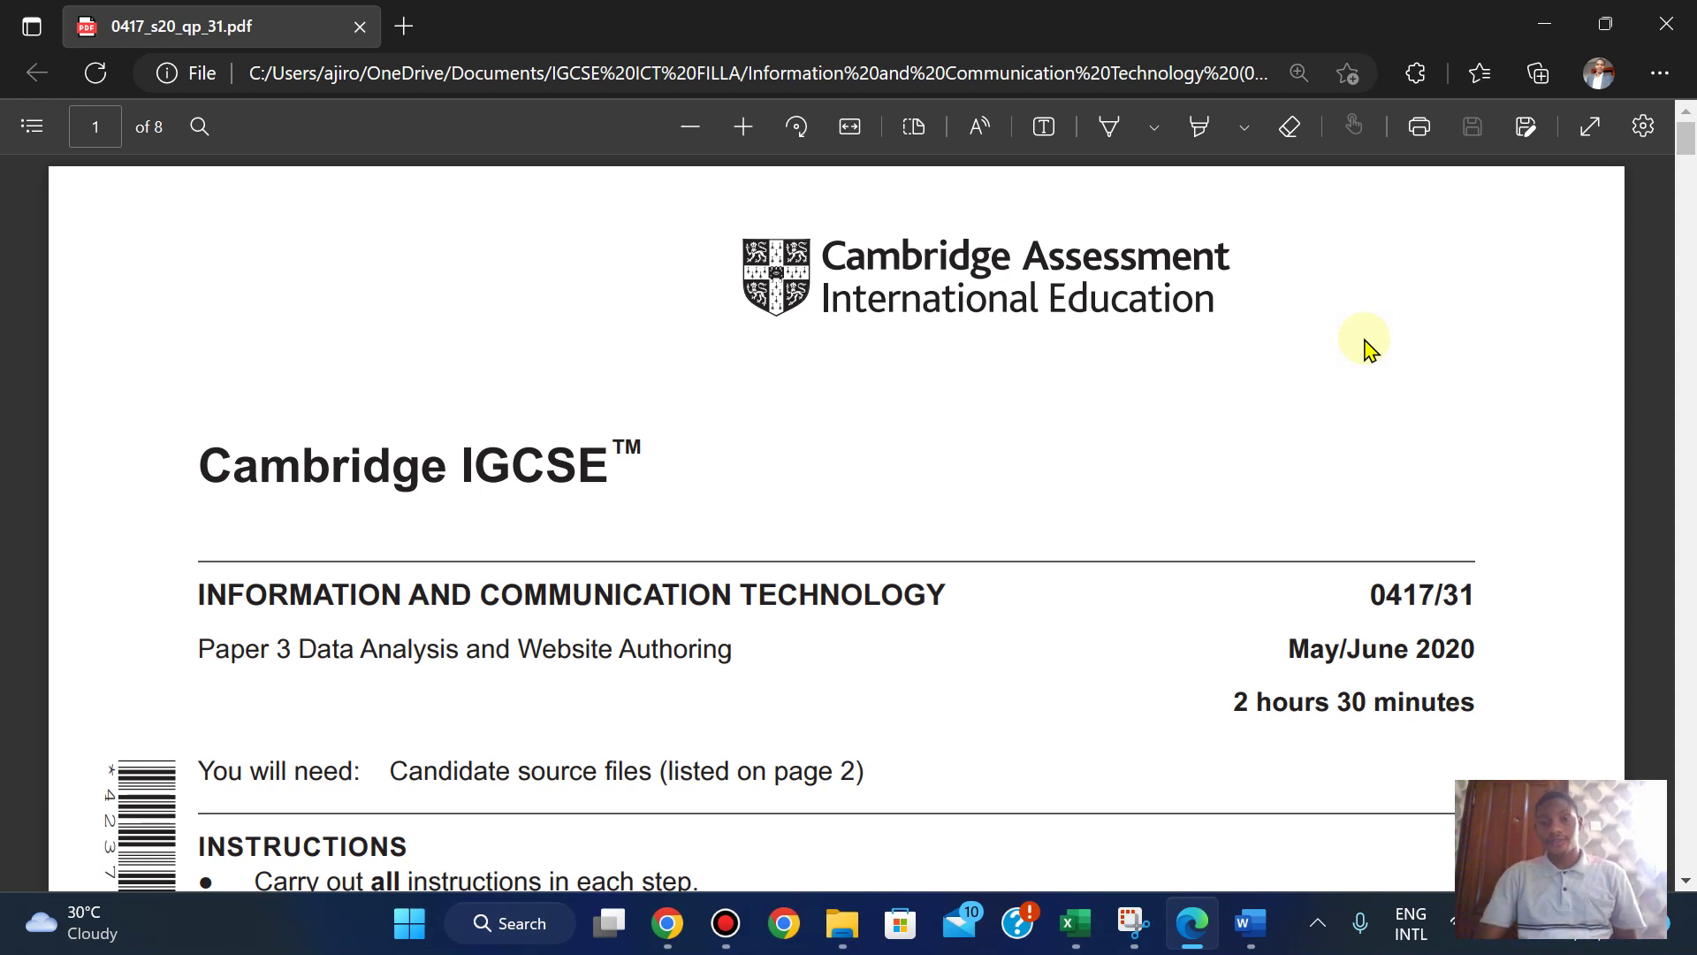
# - Scroll the exam paper to page 6 to view Task 4's question 11 invoice layout
pyautogui.scroll(-15, 1366, 347)
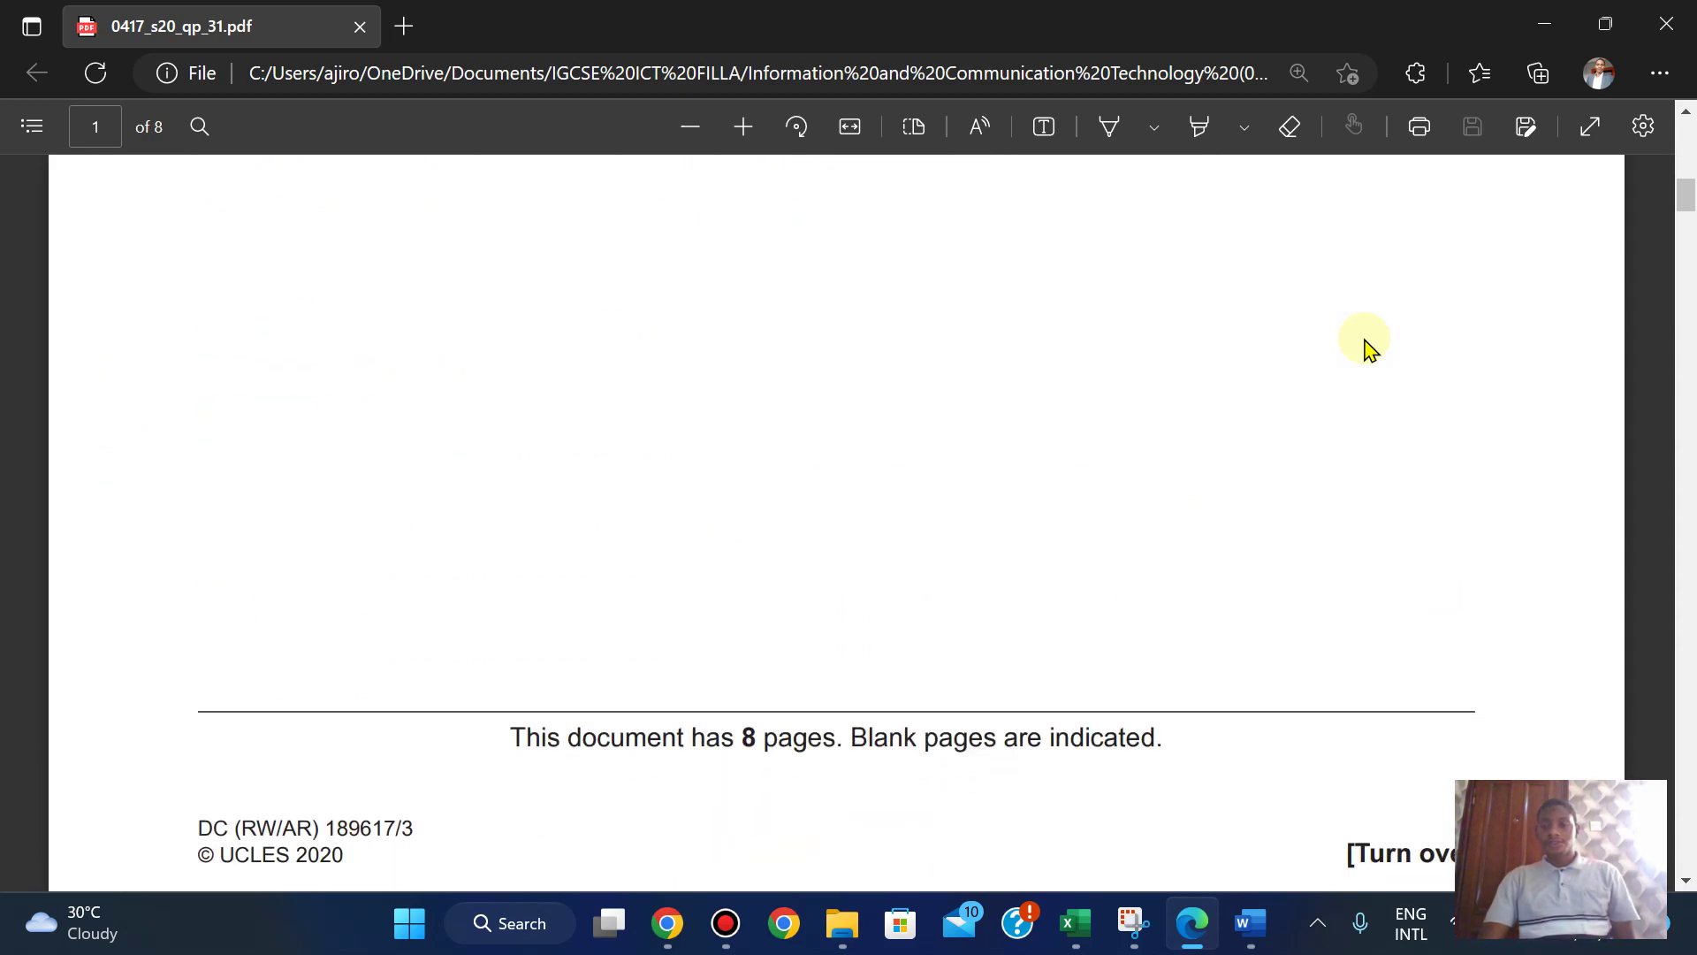
pyautogui.scroll(-15, 1365, 347)
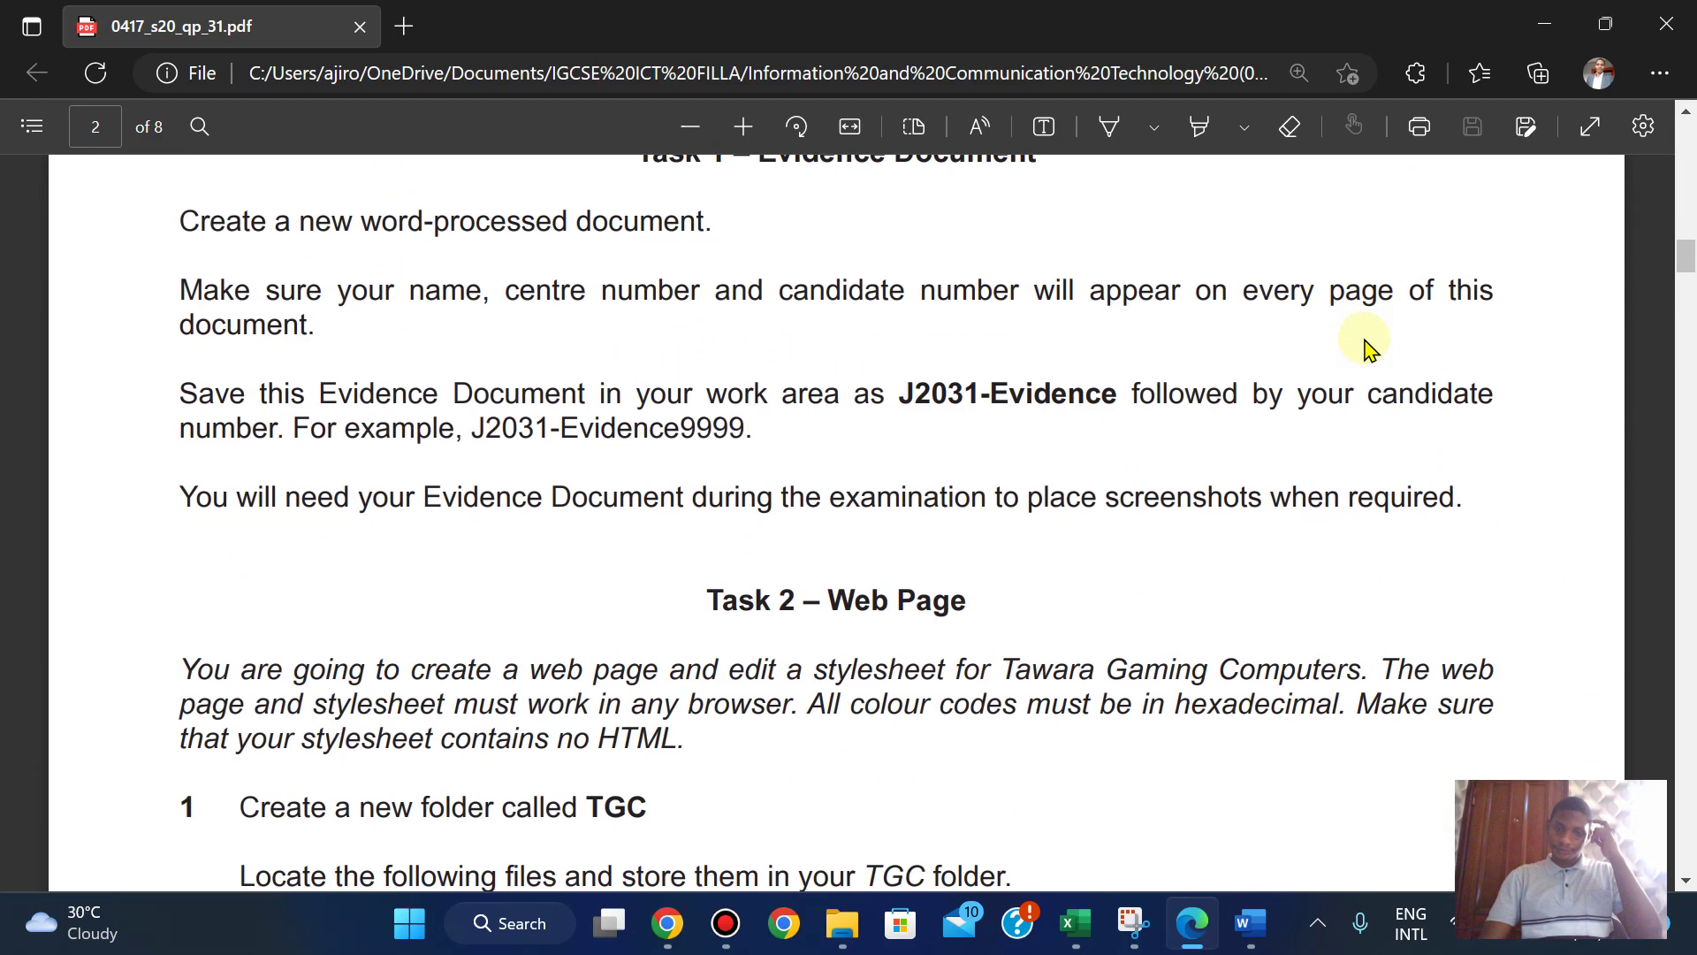
pyautogui.scroll(-20, 1366, 348)
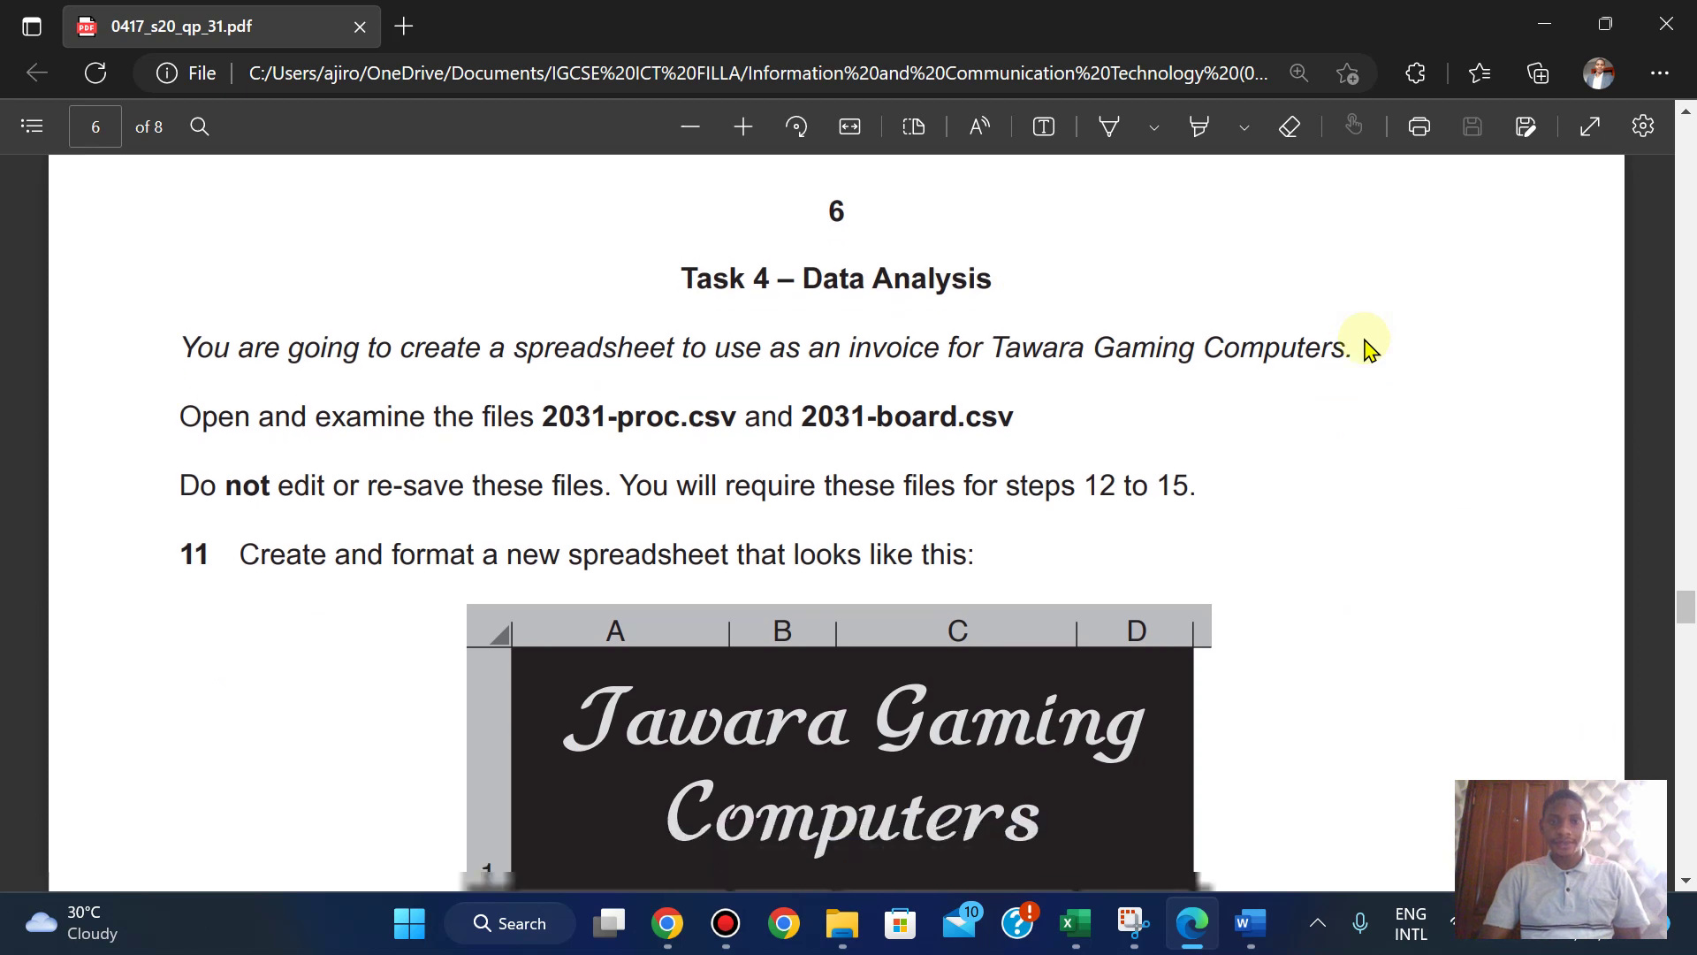
pyautogui.scroll(-1, 1365, 347)
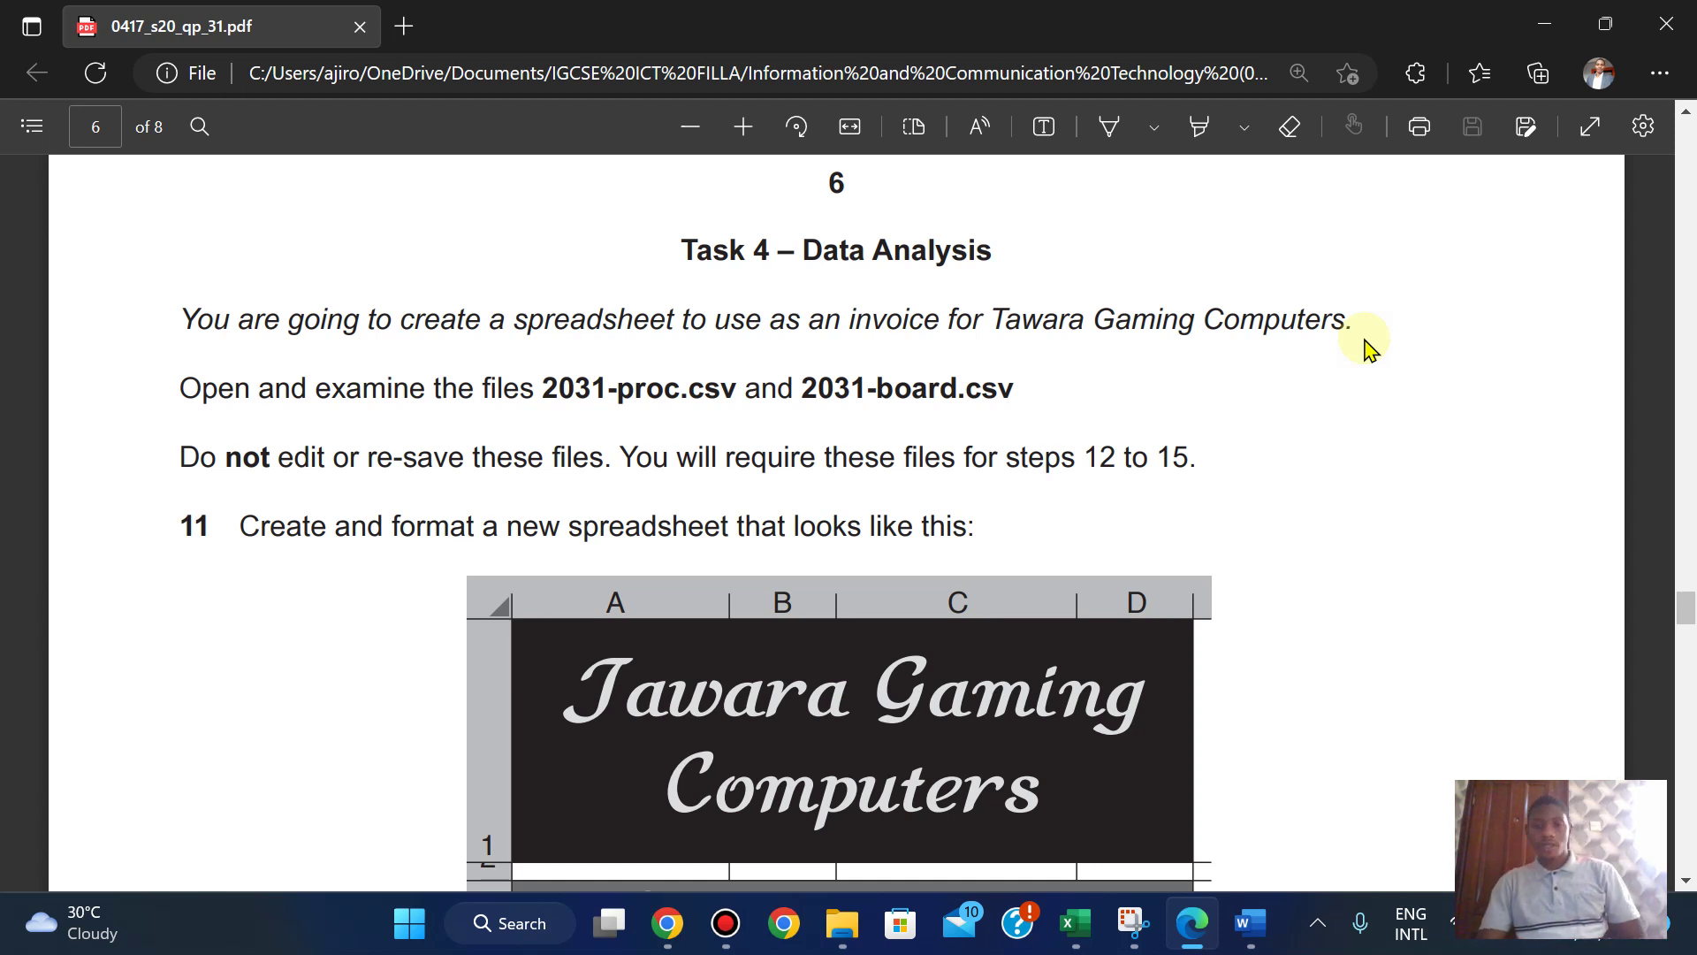
pyautogui.scroll(-1, 1366, 349)
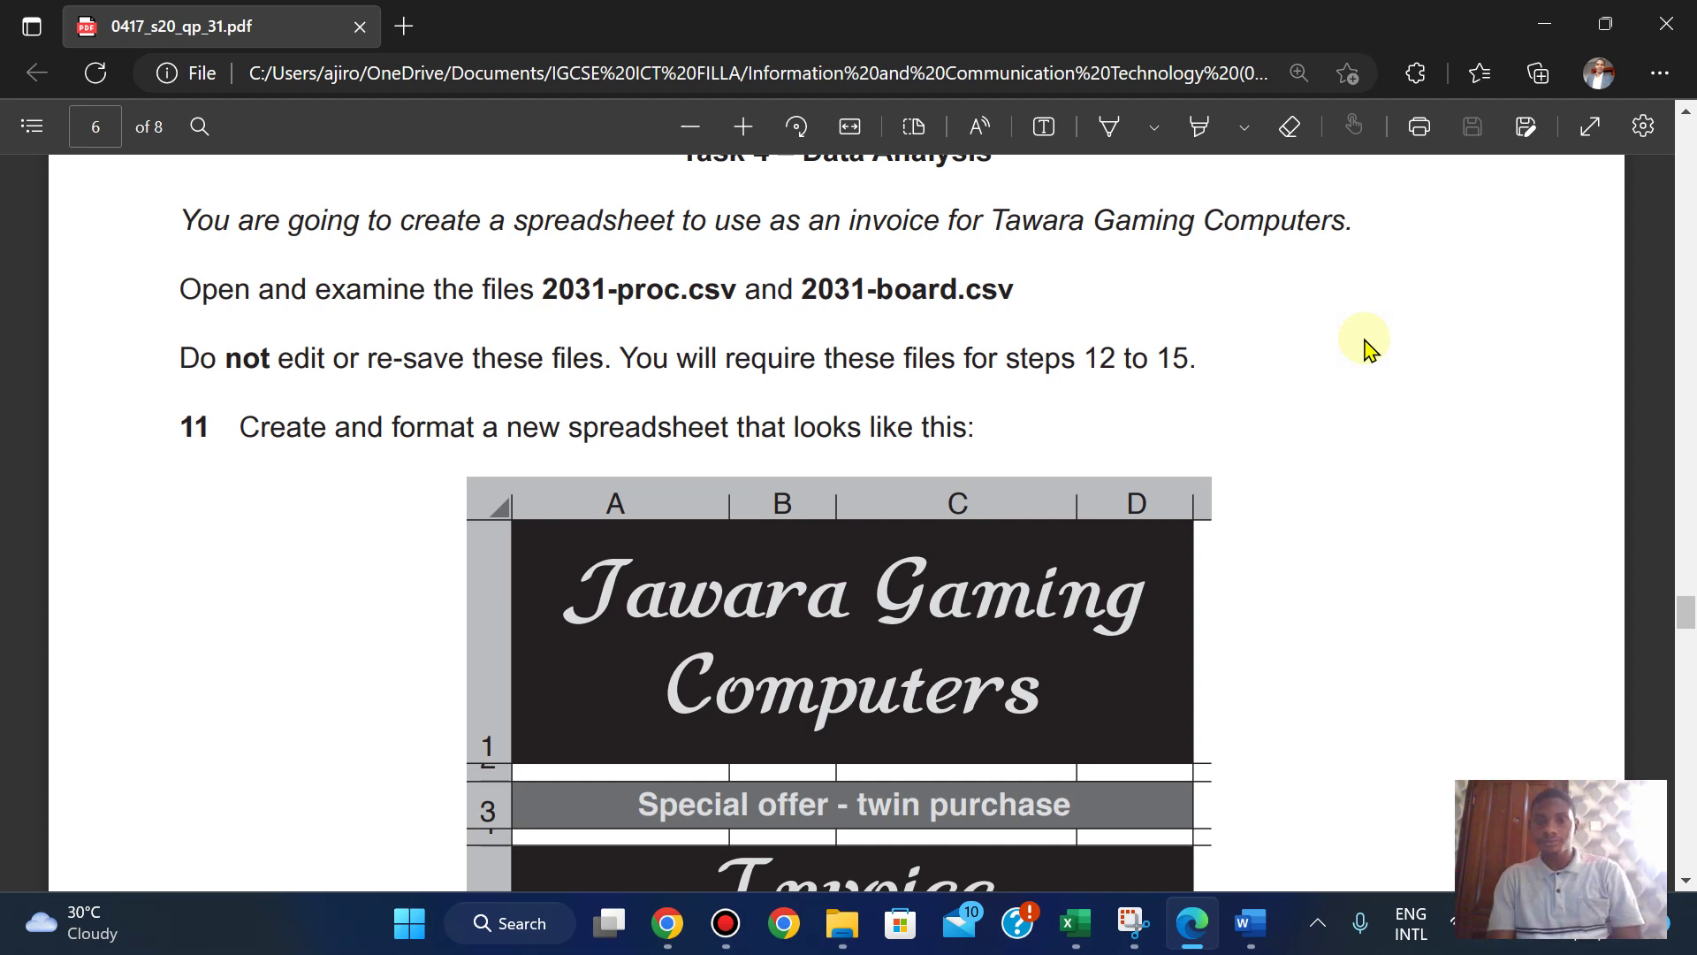
pyautogui.scroll(1, 1365, 345)
pyautogui.scroll(-3, 1365, 345)
pyautogui.scroll(1, 1365, 344)
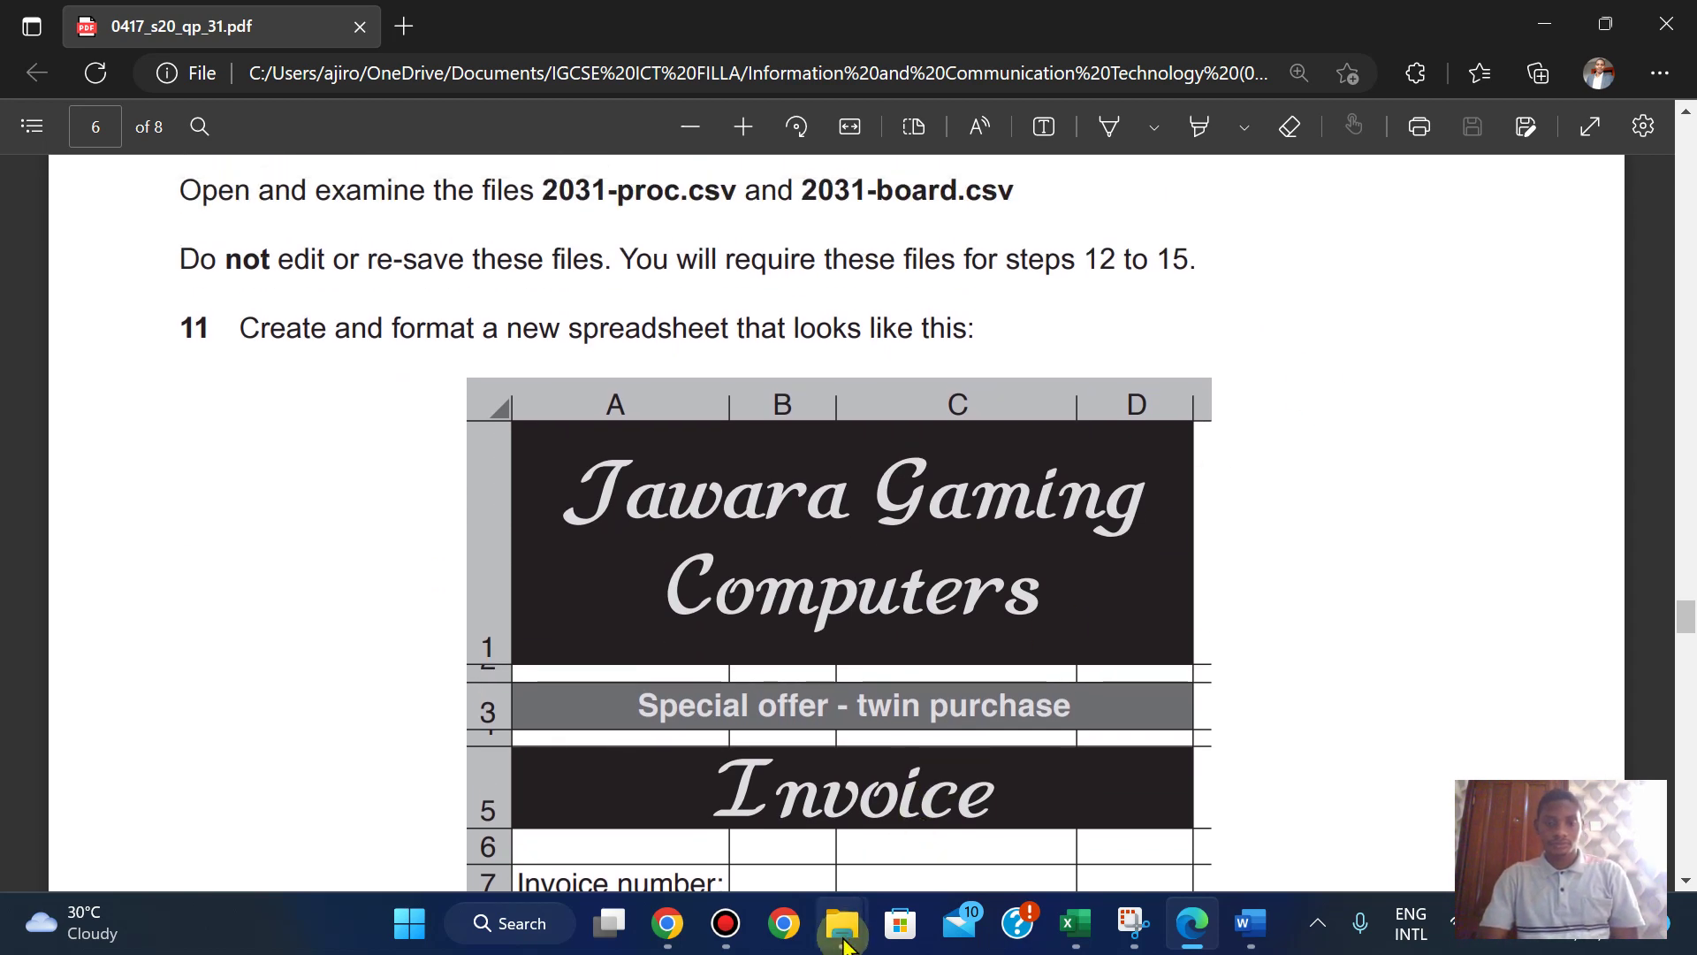
pyautogui.moveTo(844, 942)
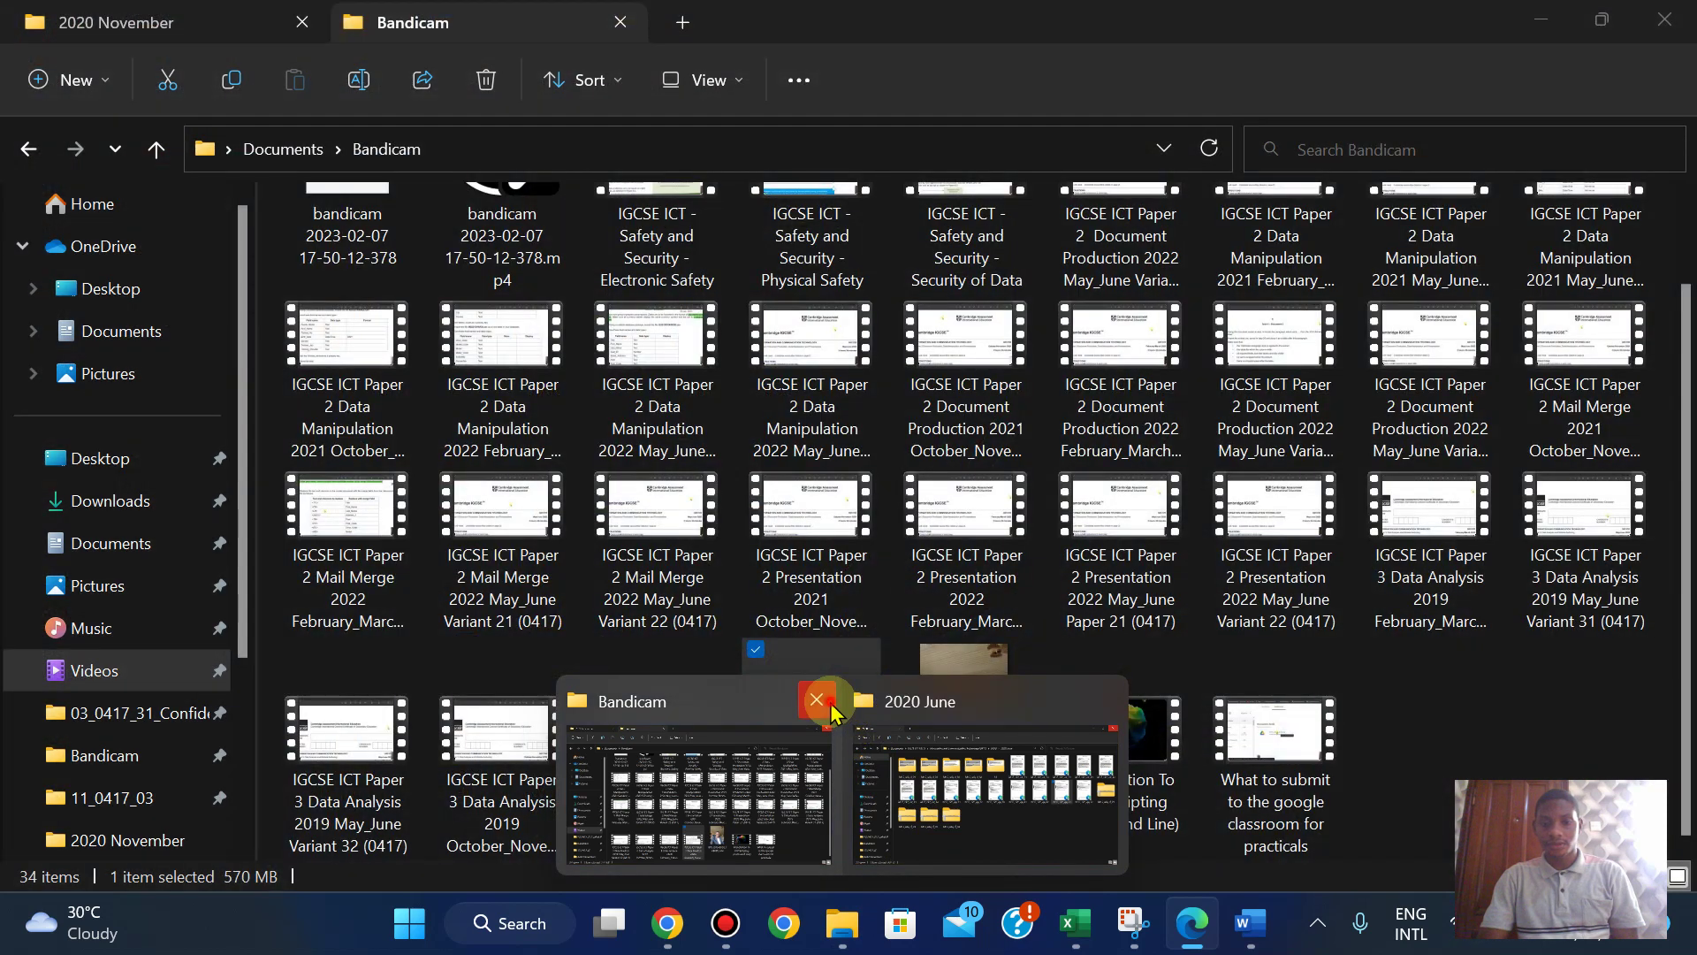
# - Open 2031-proc from the 0417_s20_sf_31 Confidential Source Files folder in Excel
pyautogui.click(831, 707)
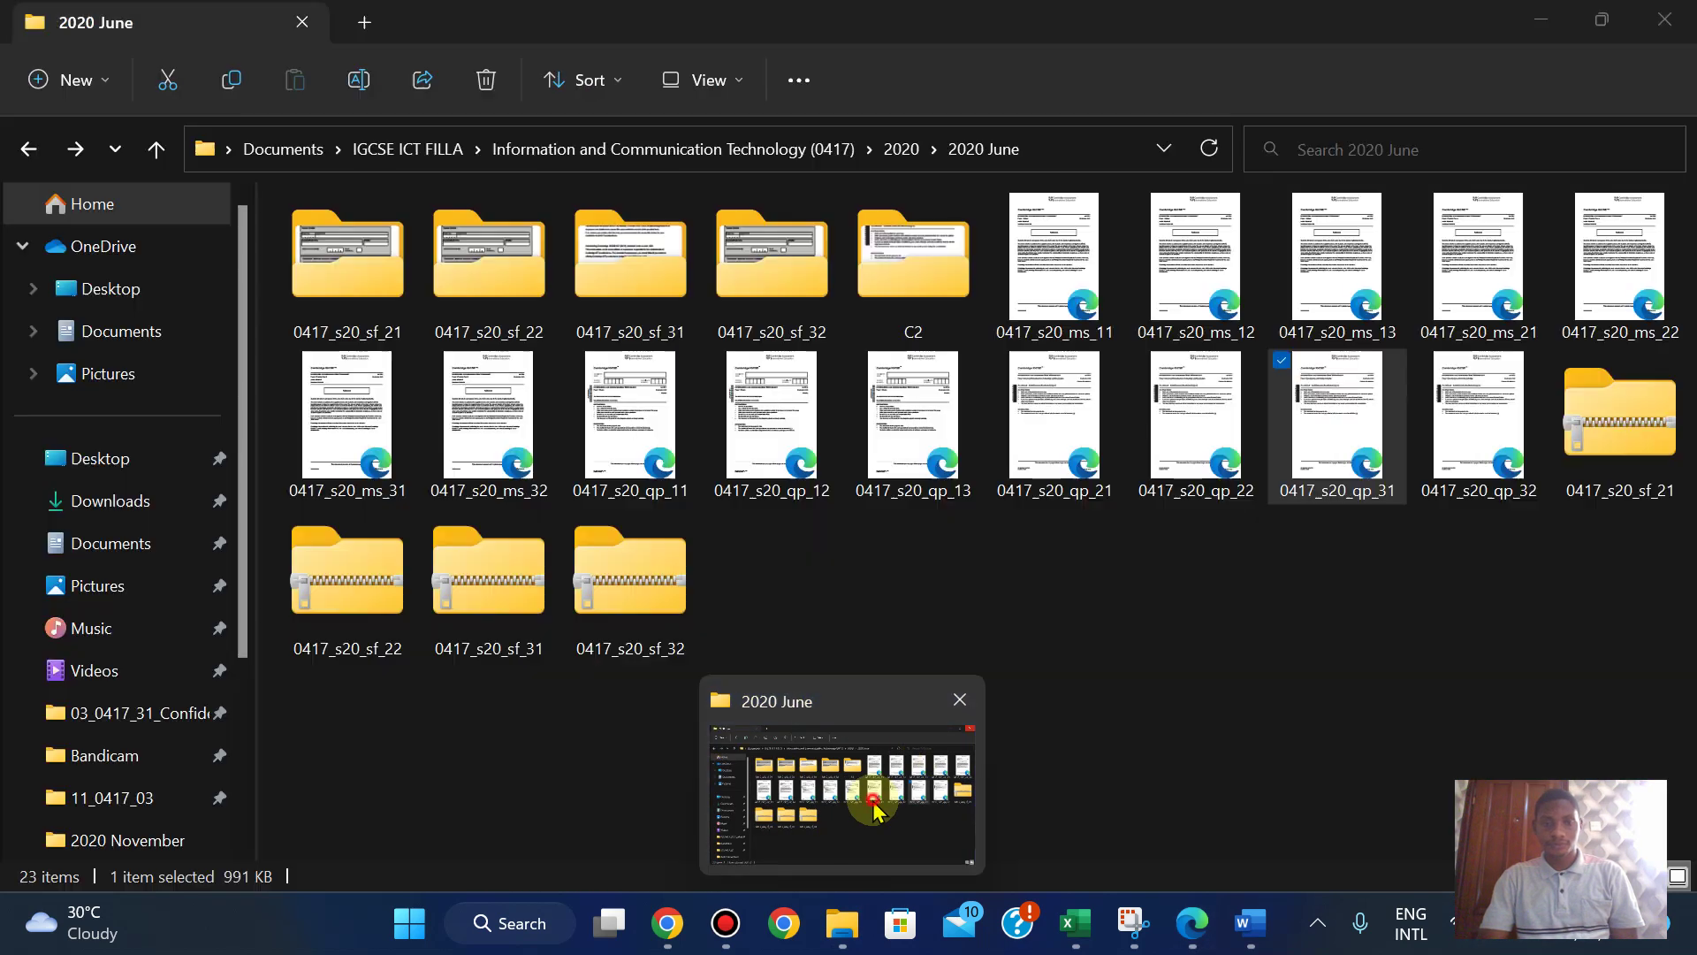
pyautogui.click(873, 807)
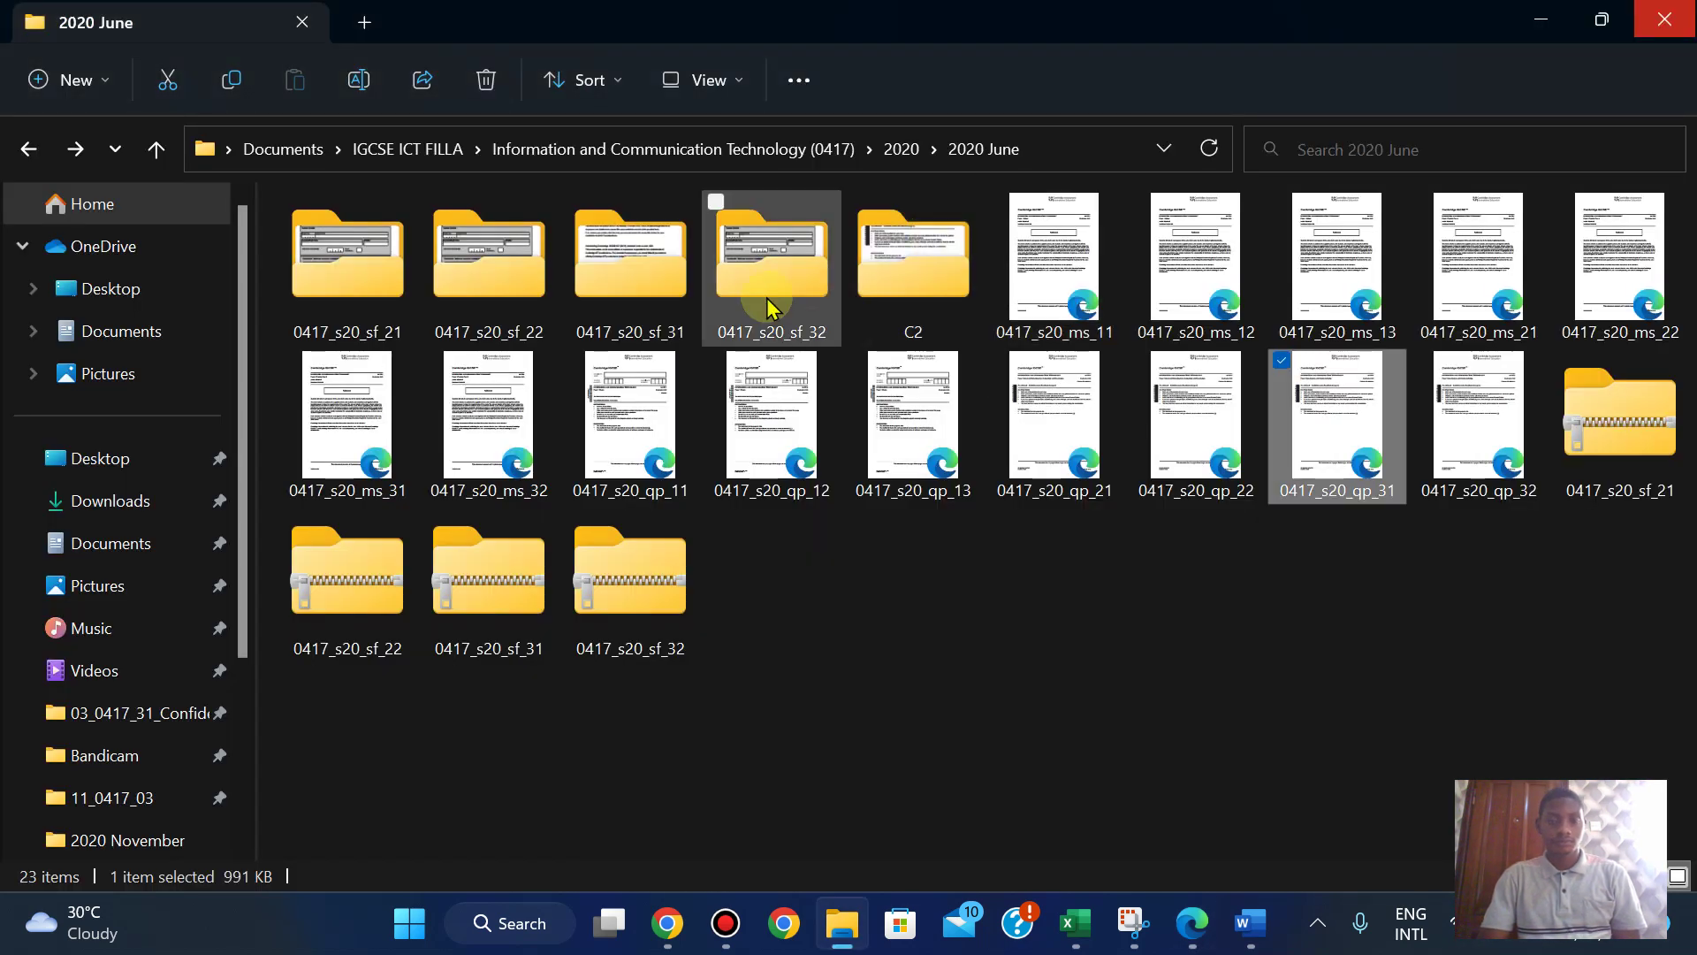
pyautogui.doubleClick(628, 296)
pyautogui.click(495, 299)
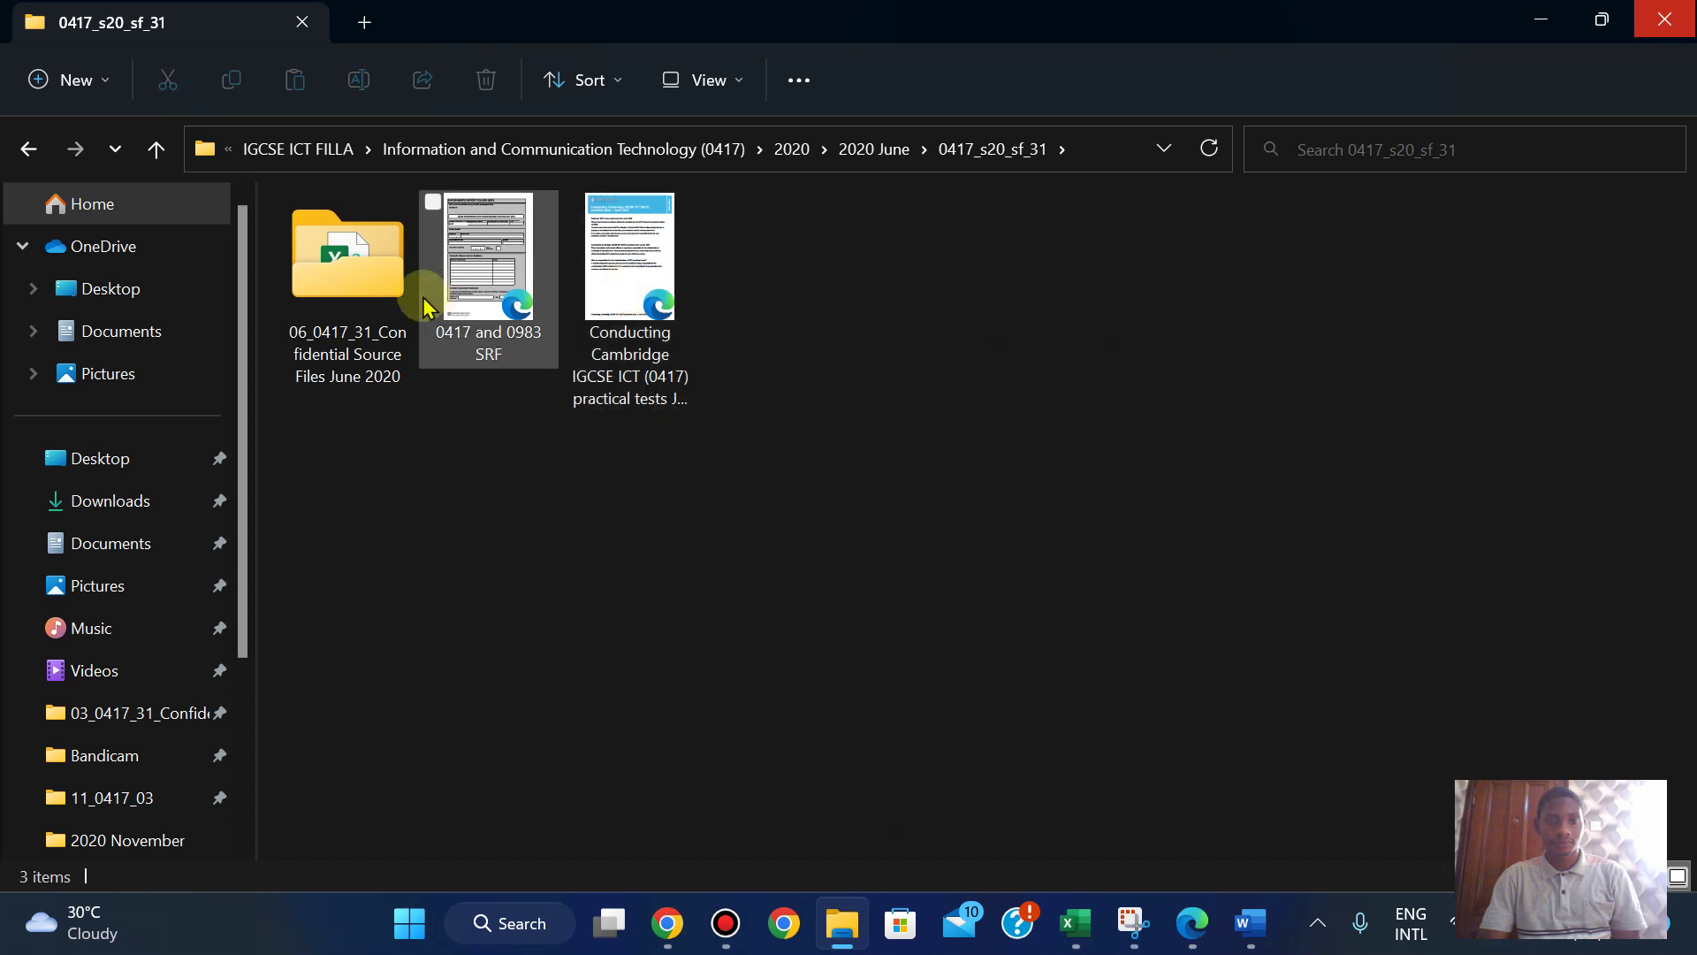
pyautogui.doubleClick(363, 305)
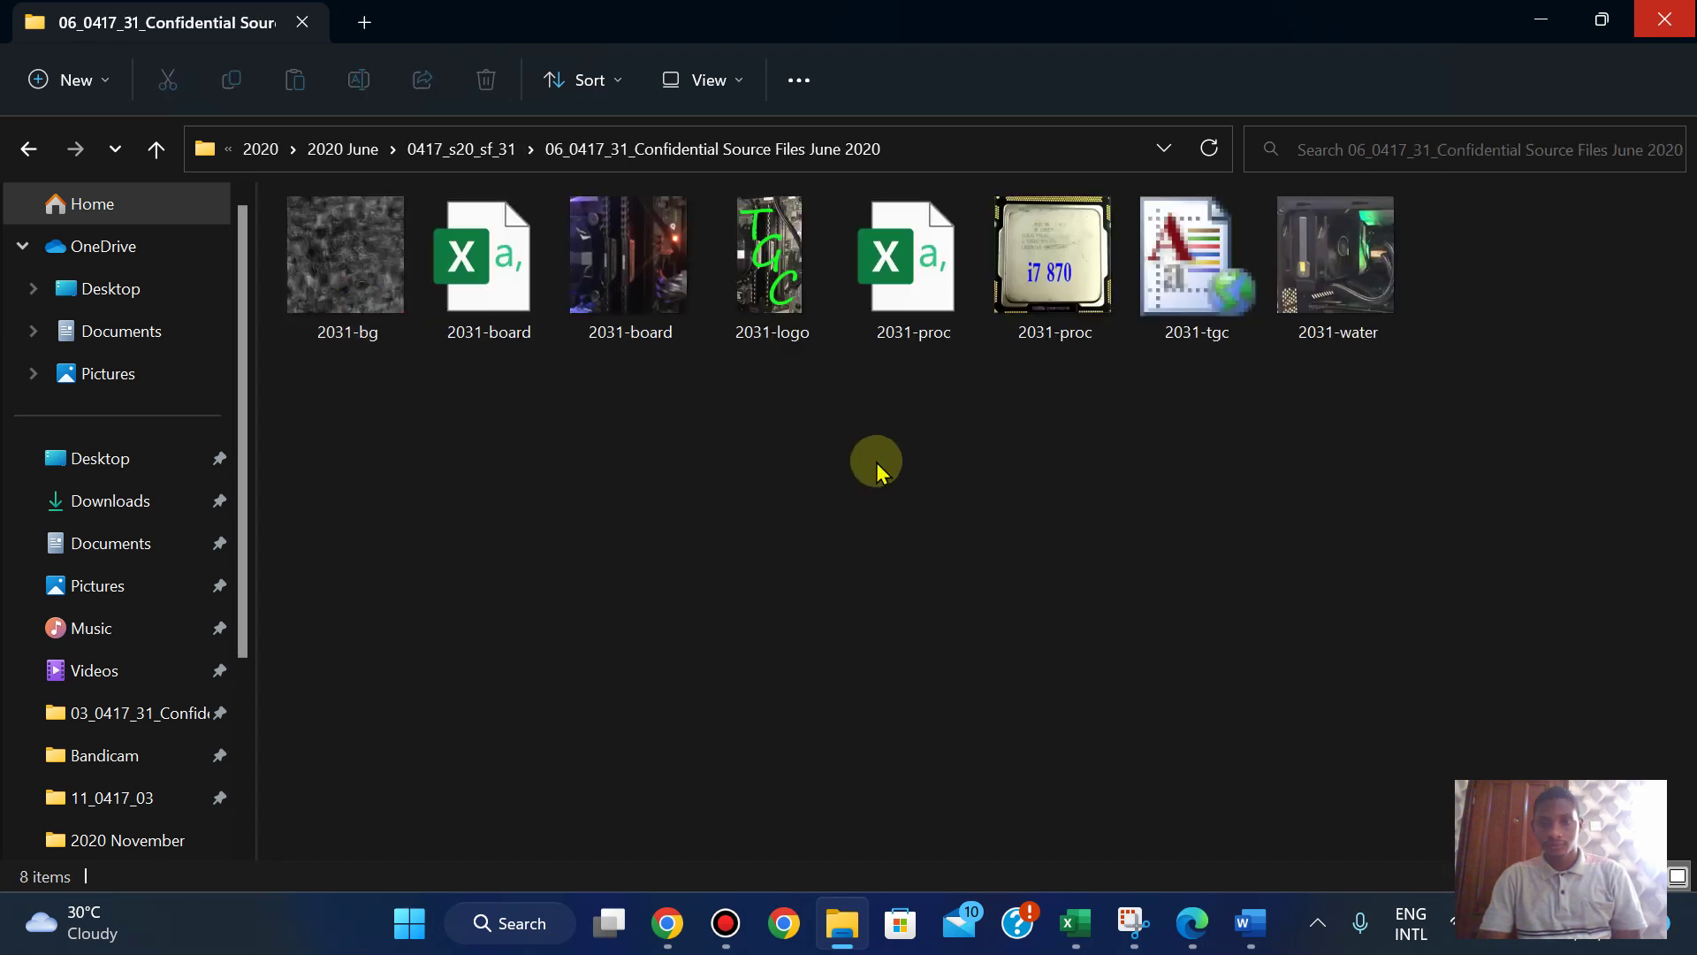
pyautogui.doubleClick(928, 265)
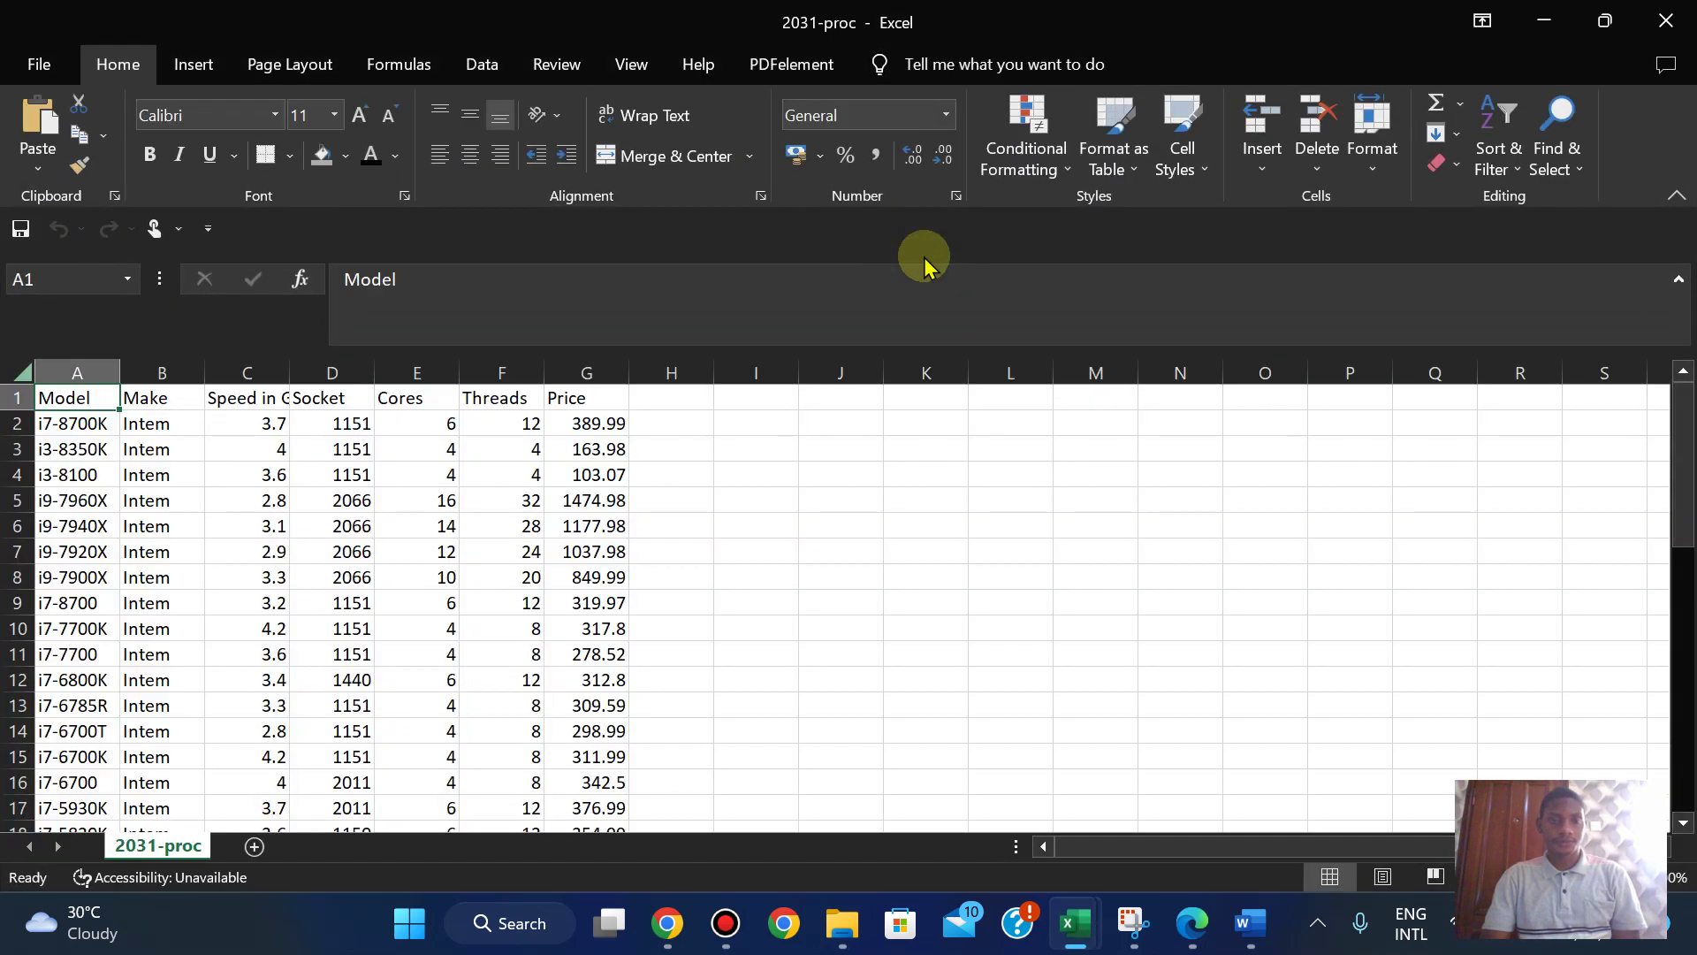
# - AutoFit columns A through G of 2031-proc to their contents
pyautogui.doubleClick(118, 382)
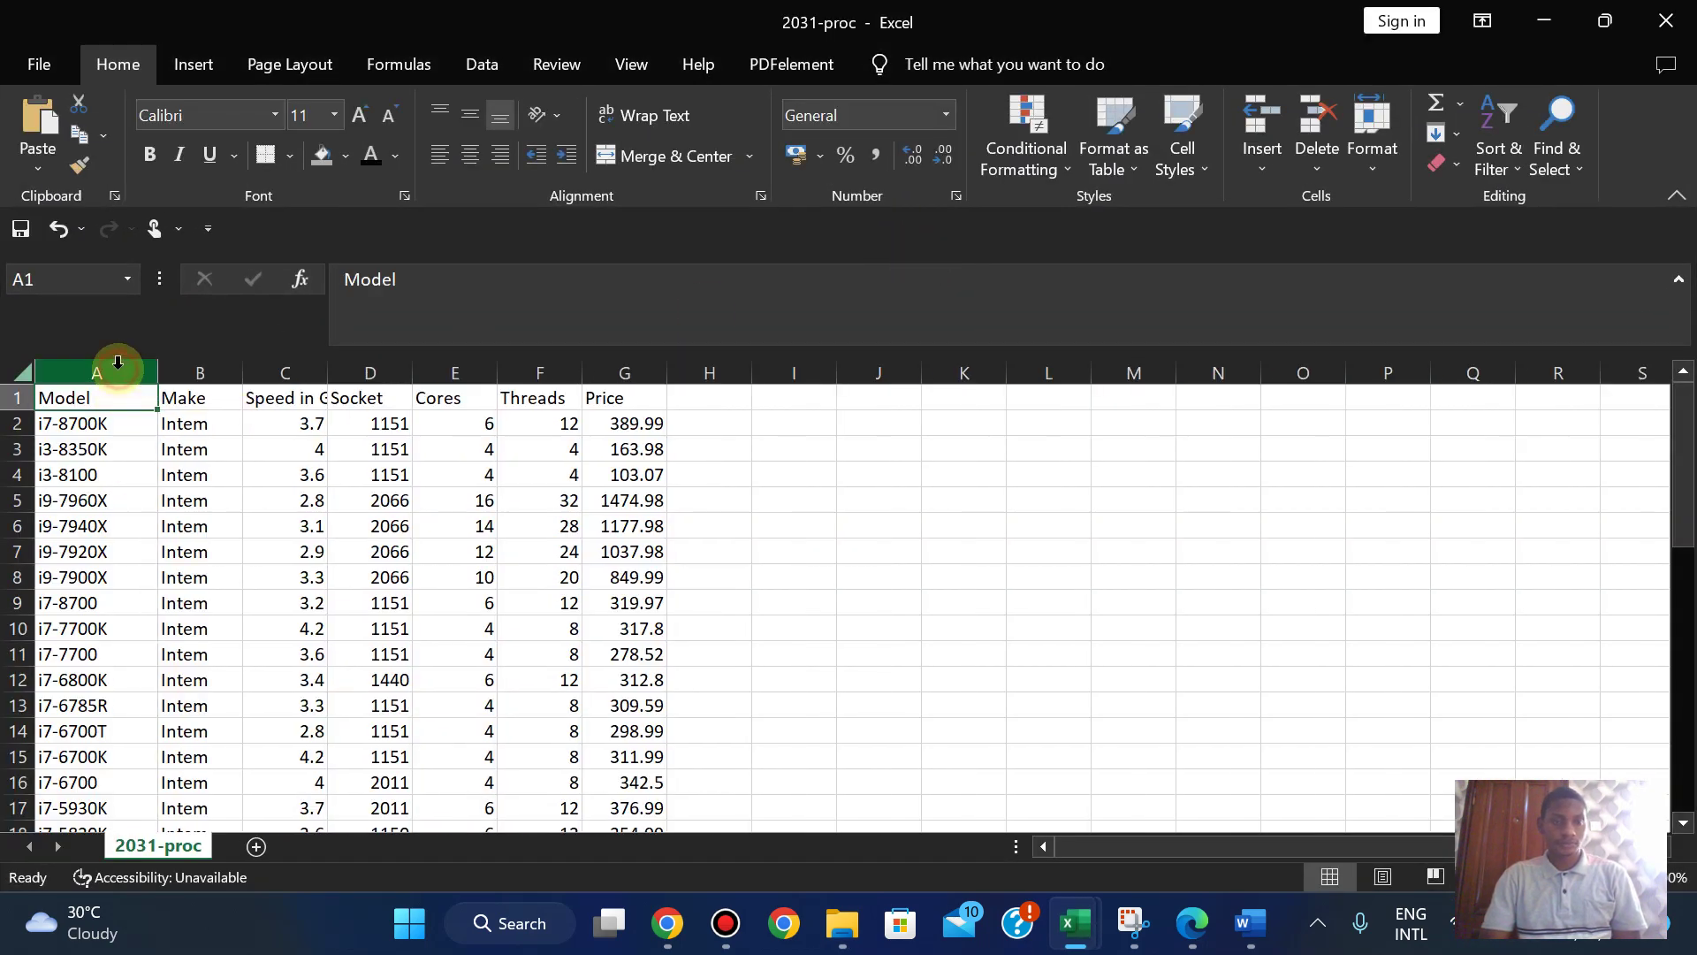
pyautogui.doubleClick(242, 372)
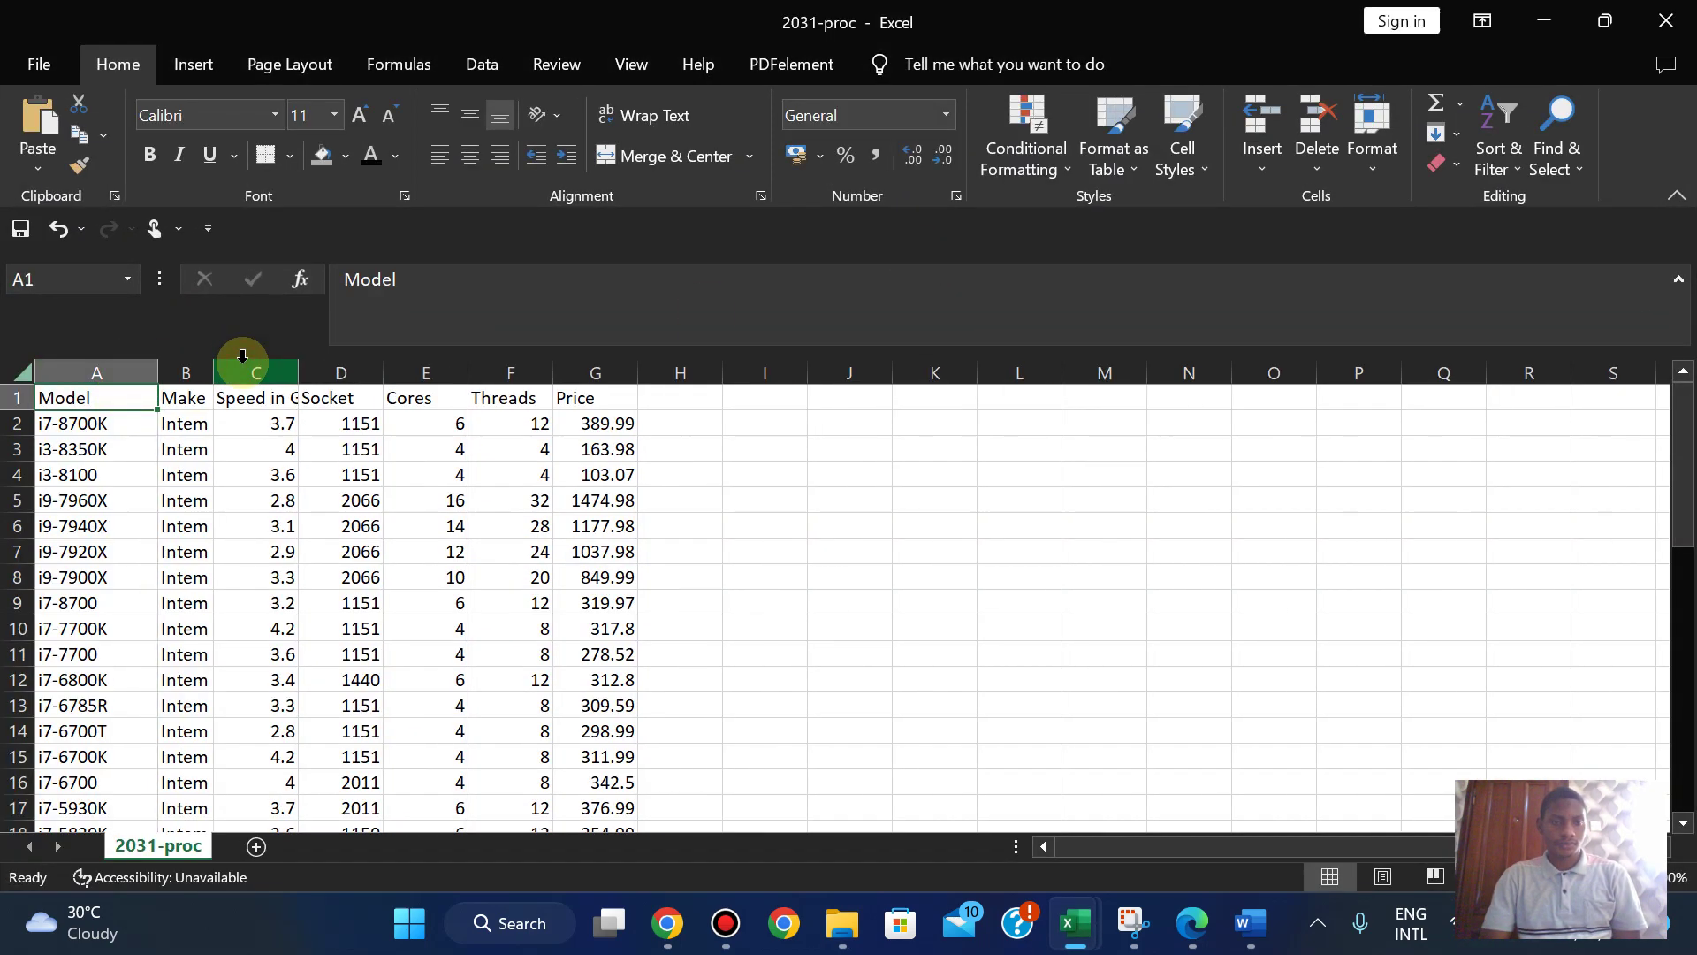
pyautogui.doubleClick(300, 370)
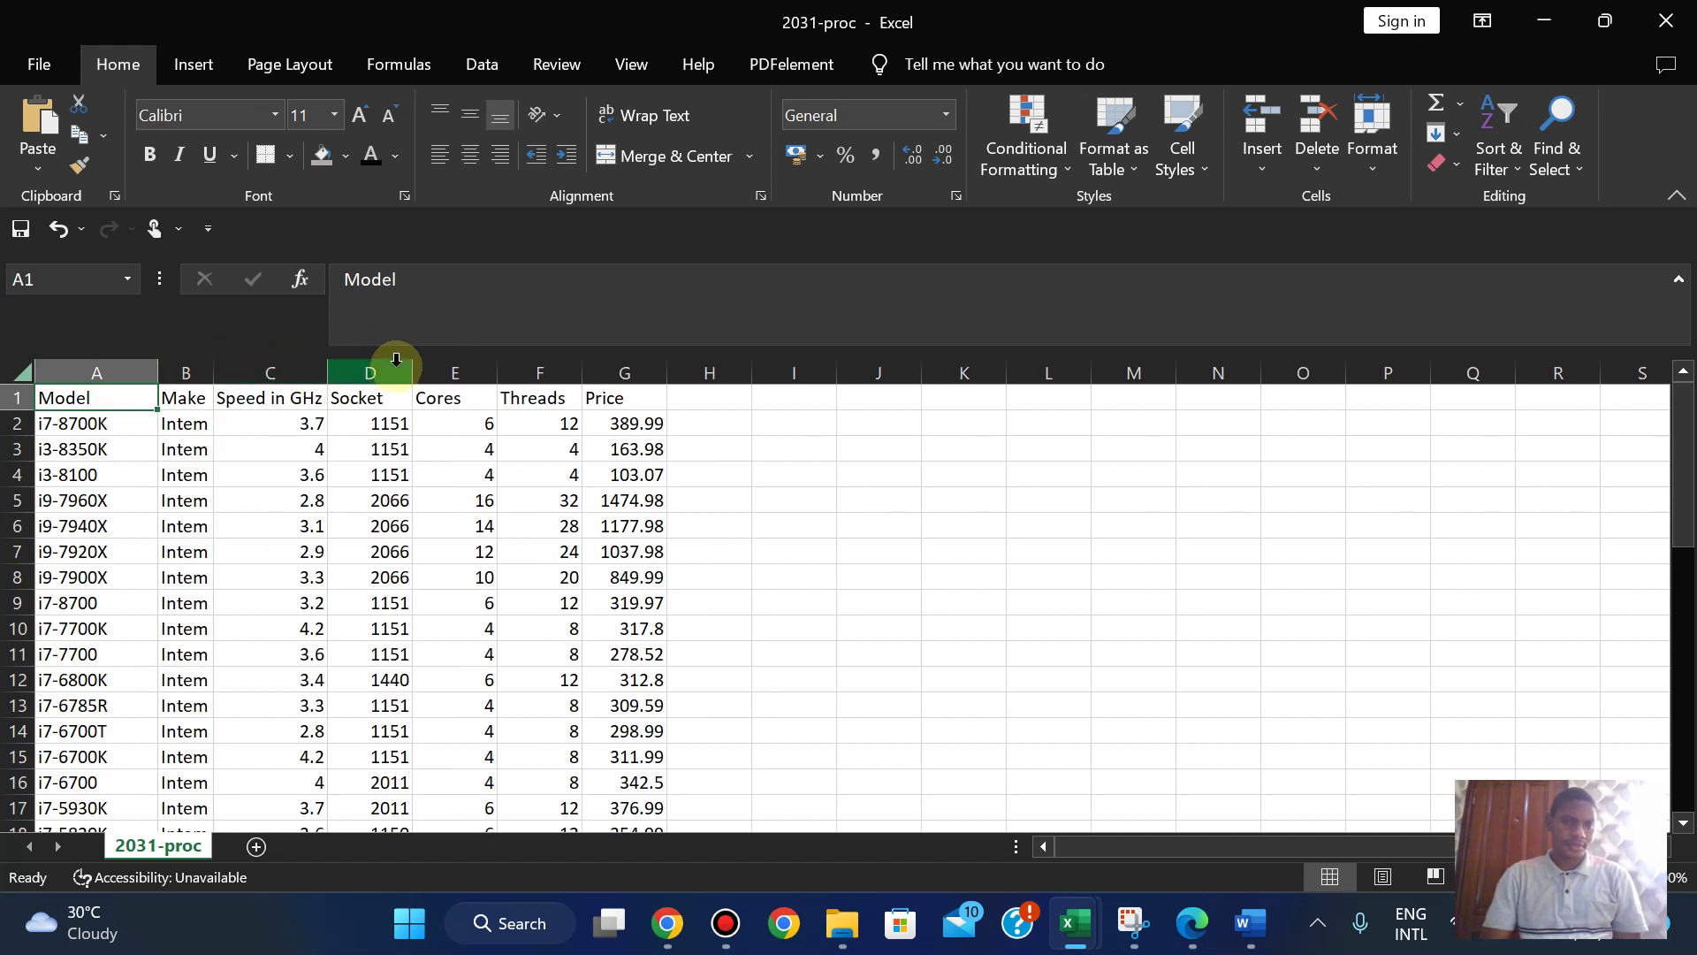
pyautogui.doubleClick(410, 361)
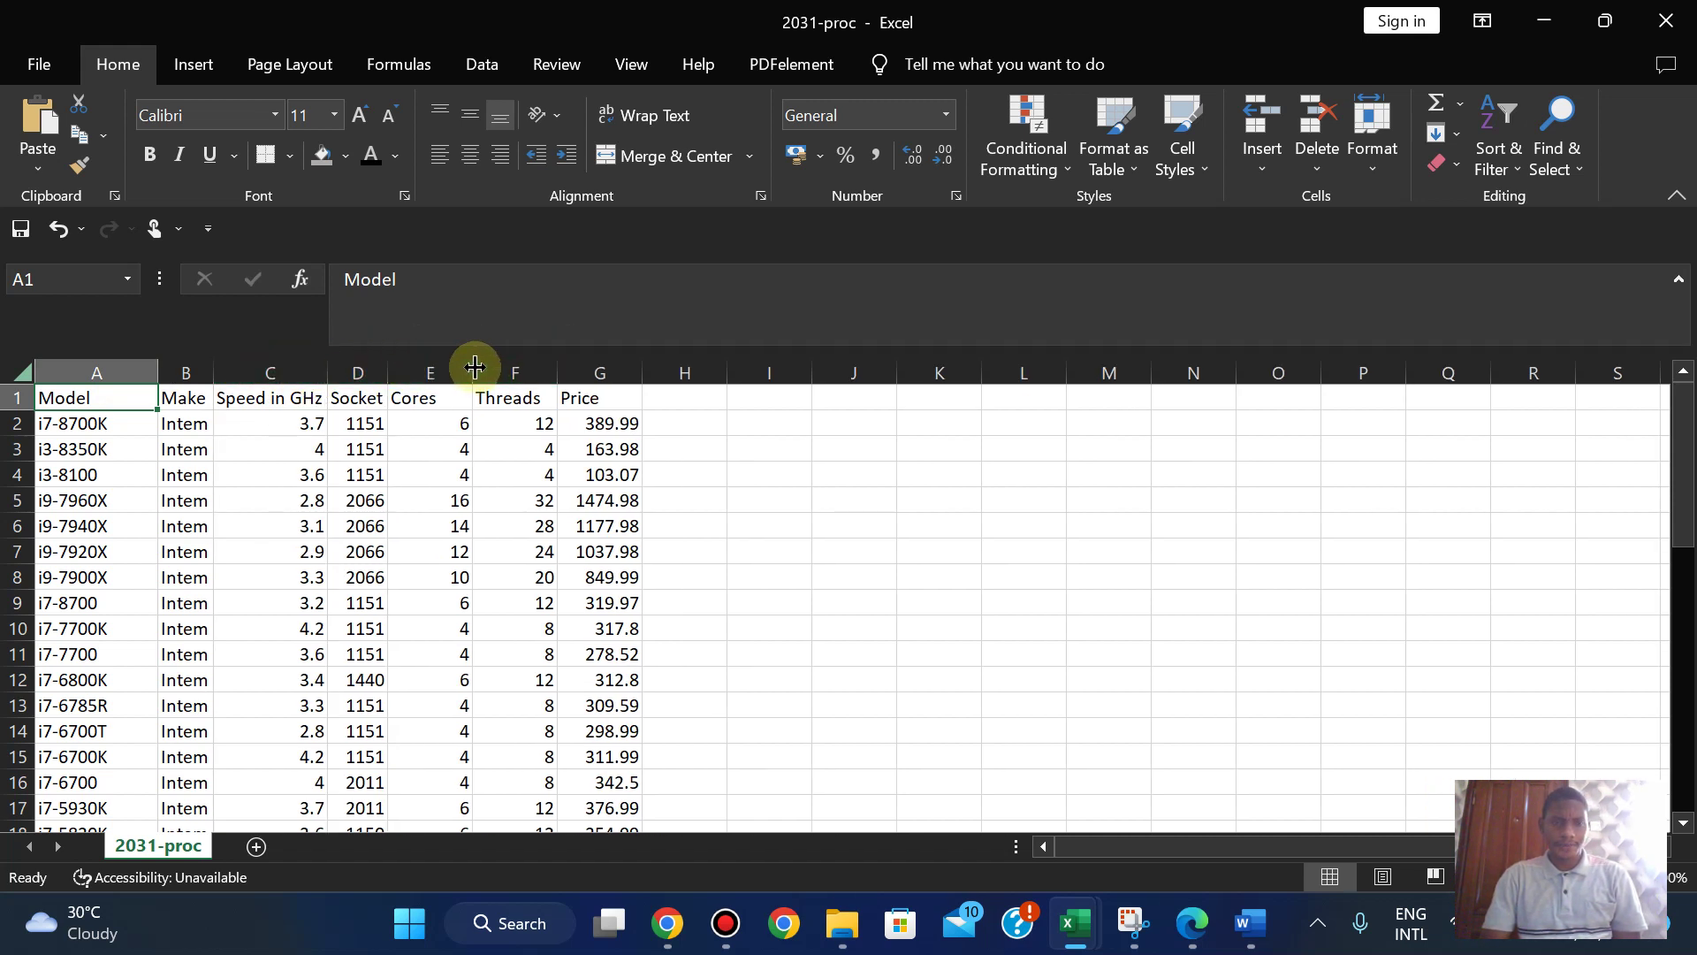
pyautogui.doubleClick(472, 361)
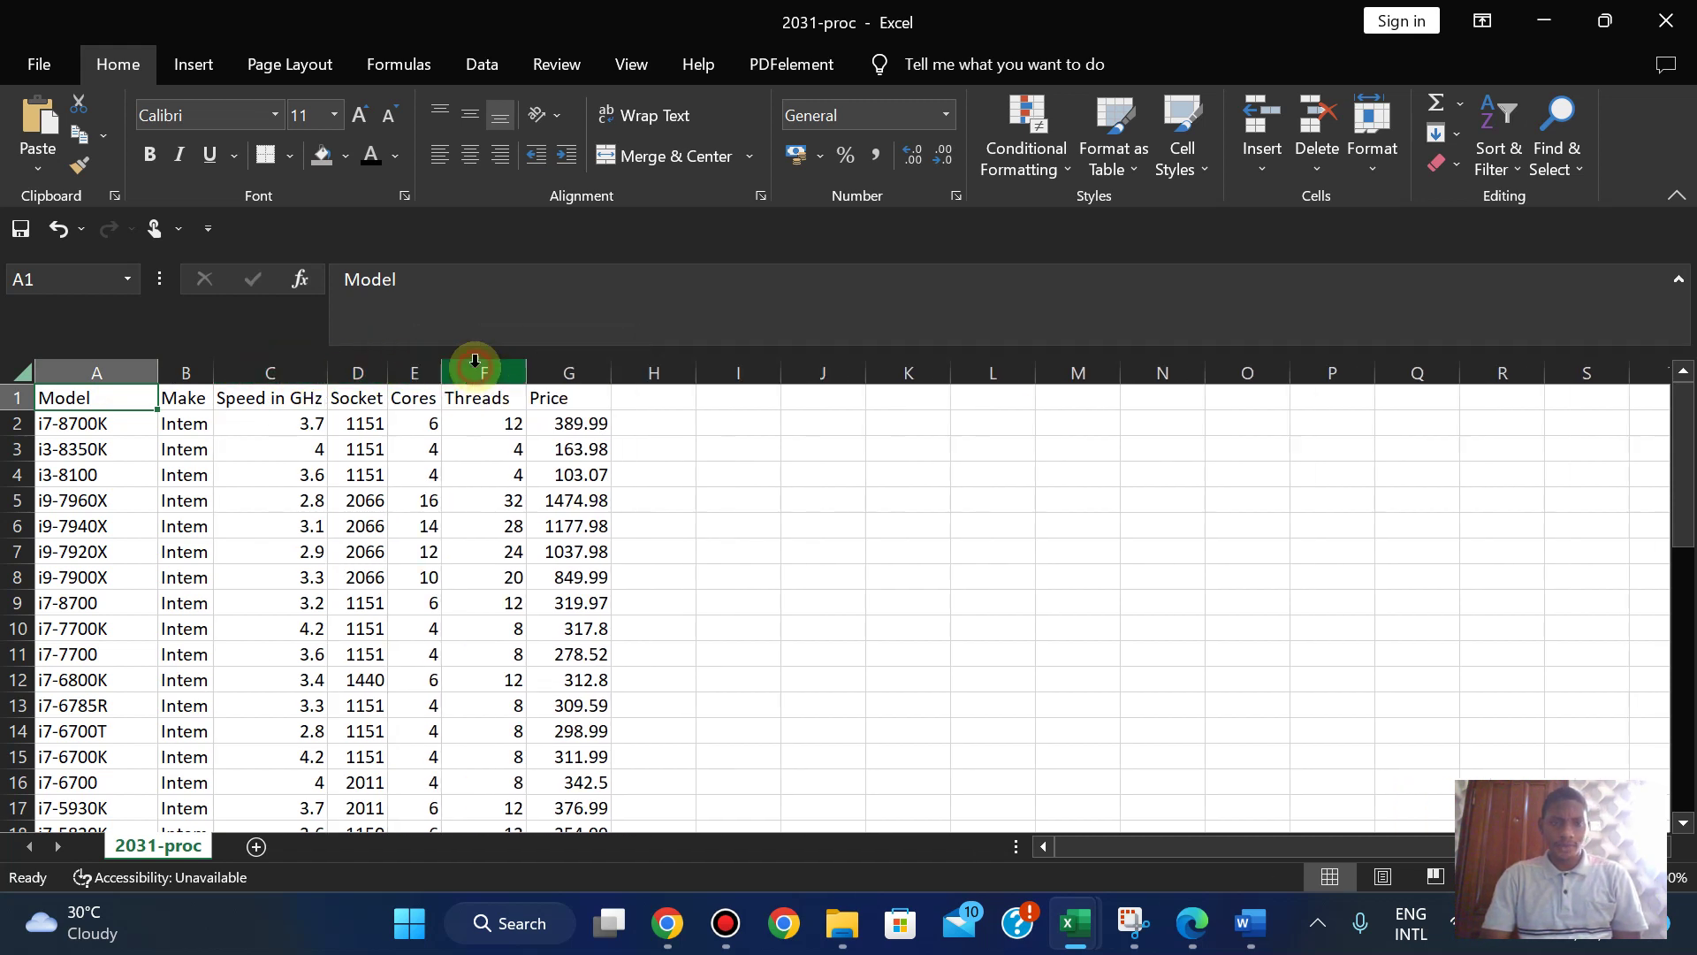
pyautogui.doubleClick(523, 371)
pyautogui.doubleClick(600, 362)
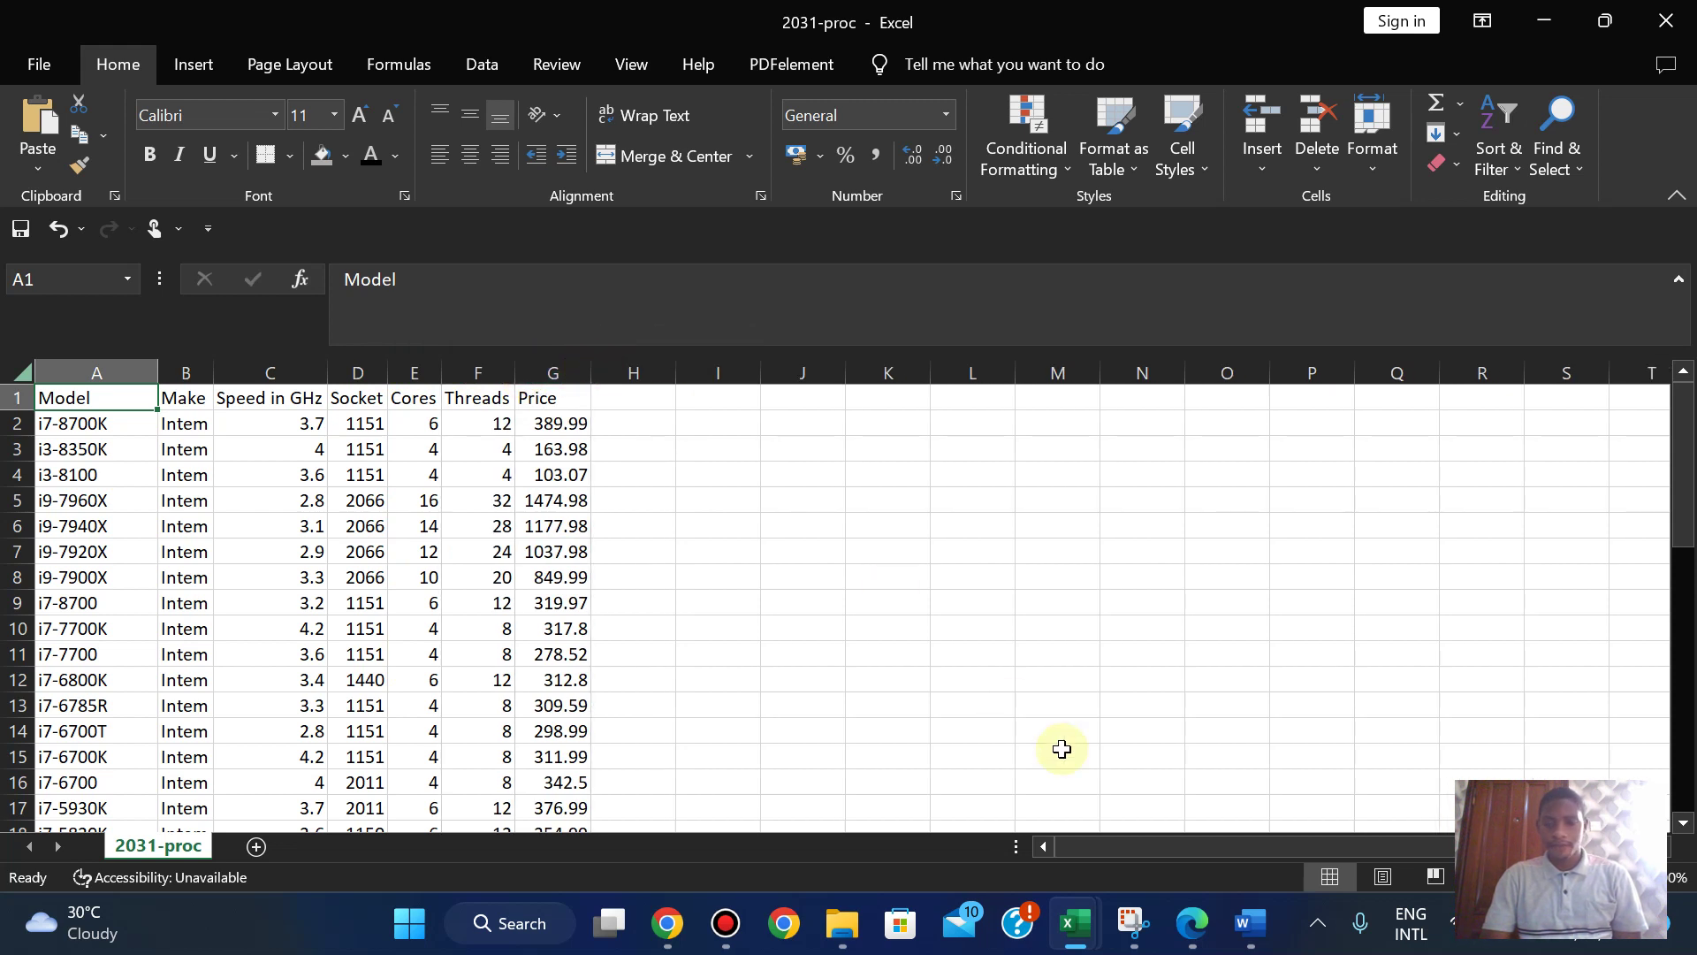
# - Open 2031-board from the source files folder and return to Excel
pyautogui.moveTo(842, 922)
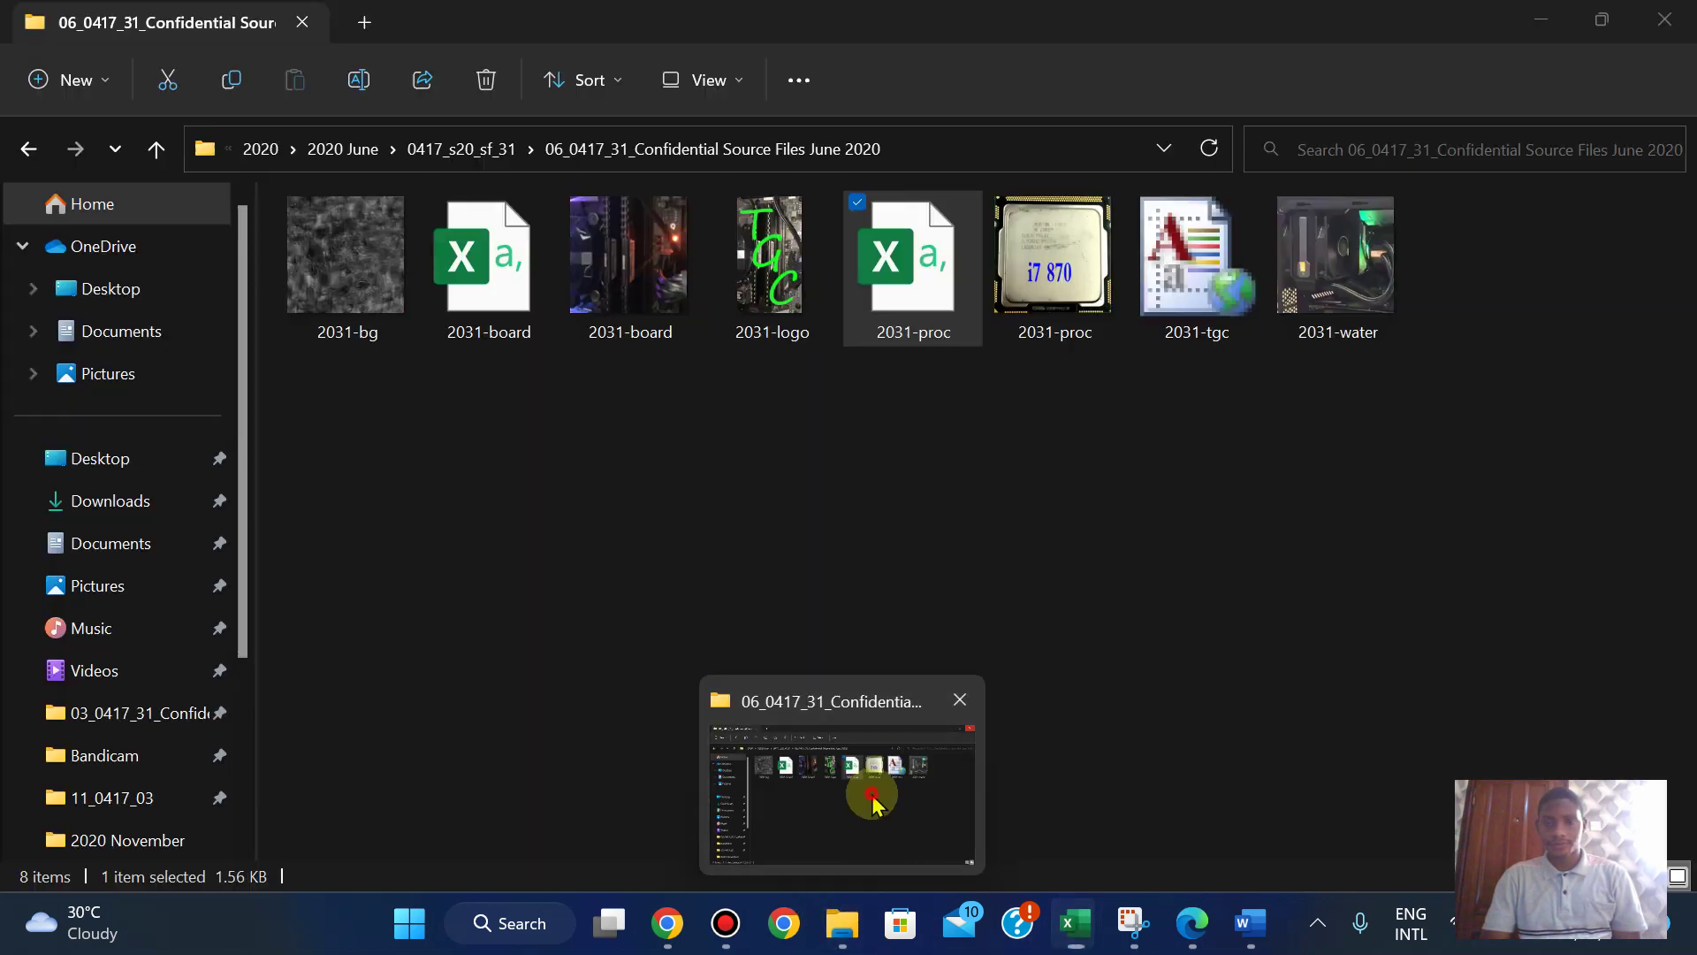
pyautogui.click(872, 801)
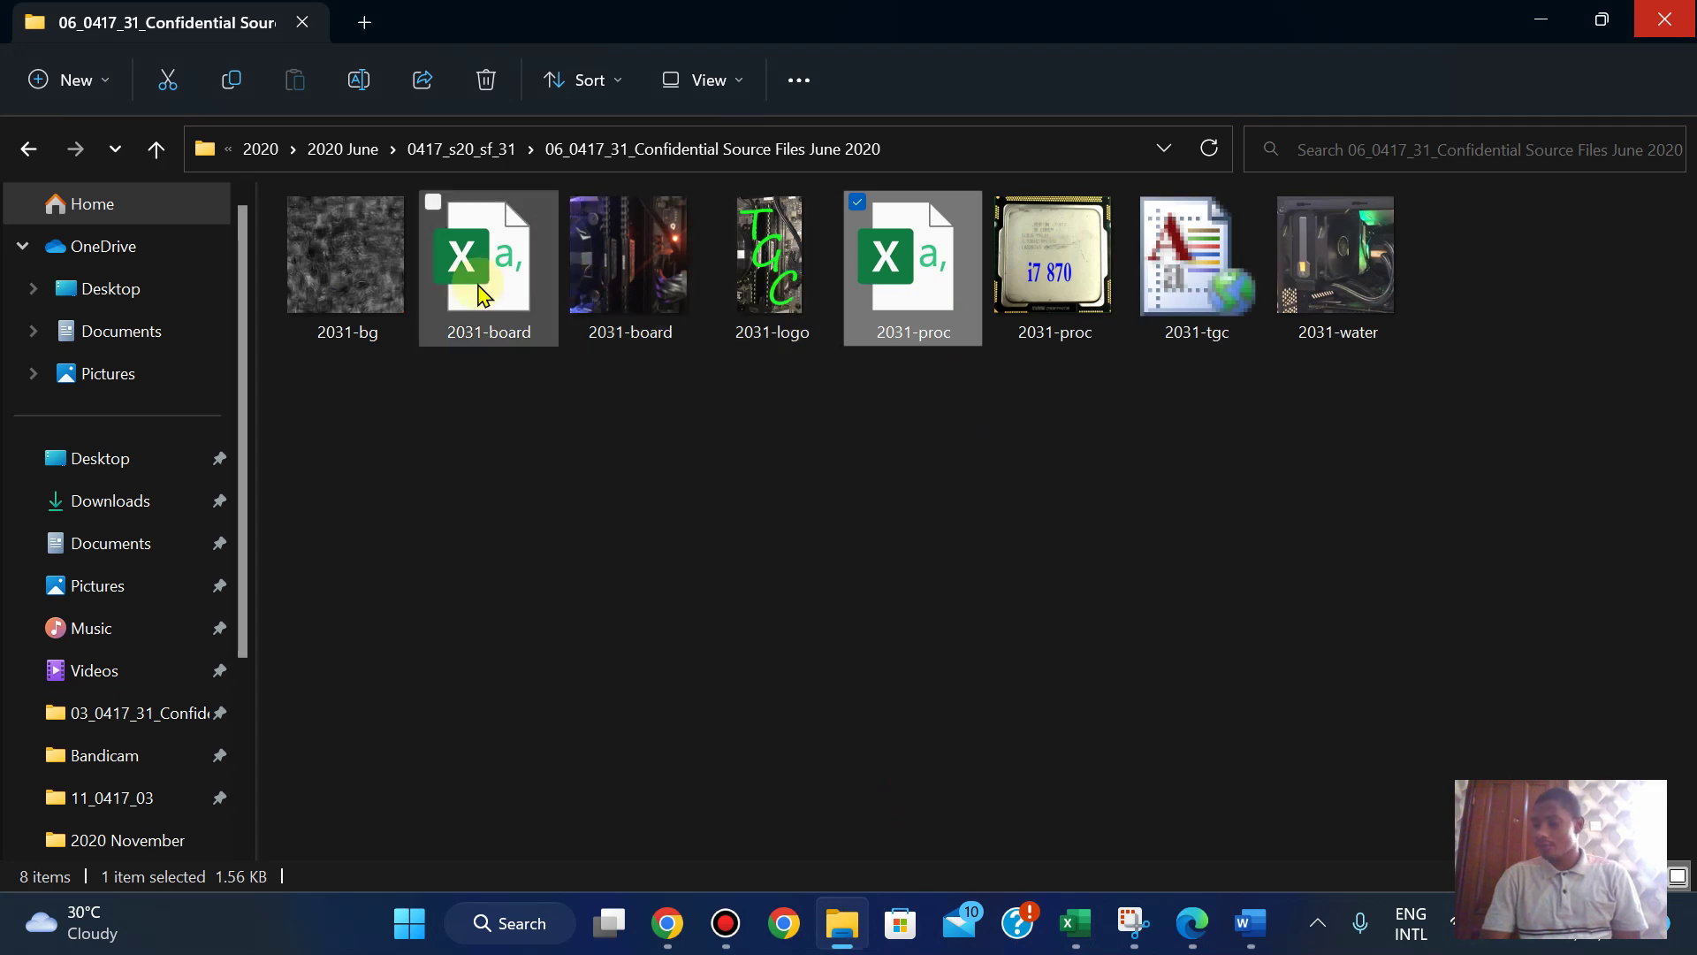
pyautogui.hotkey('alt', 'Tab')
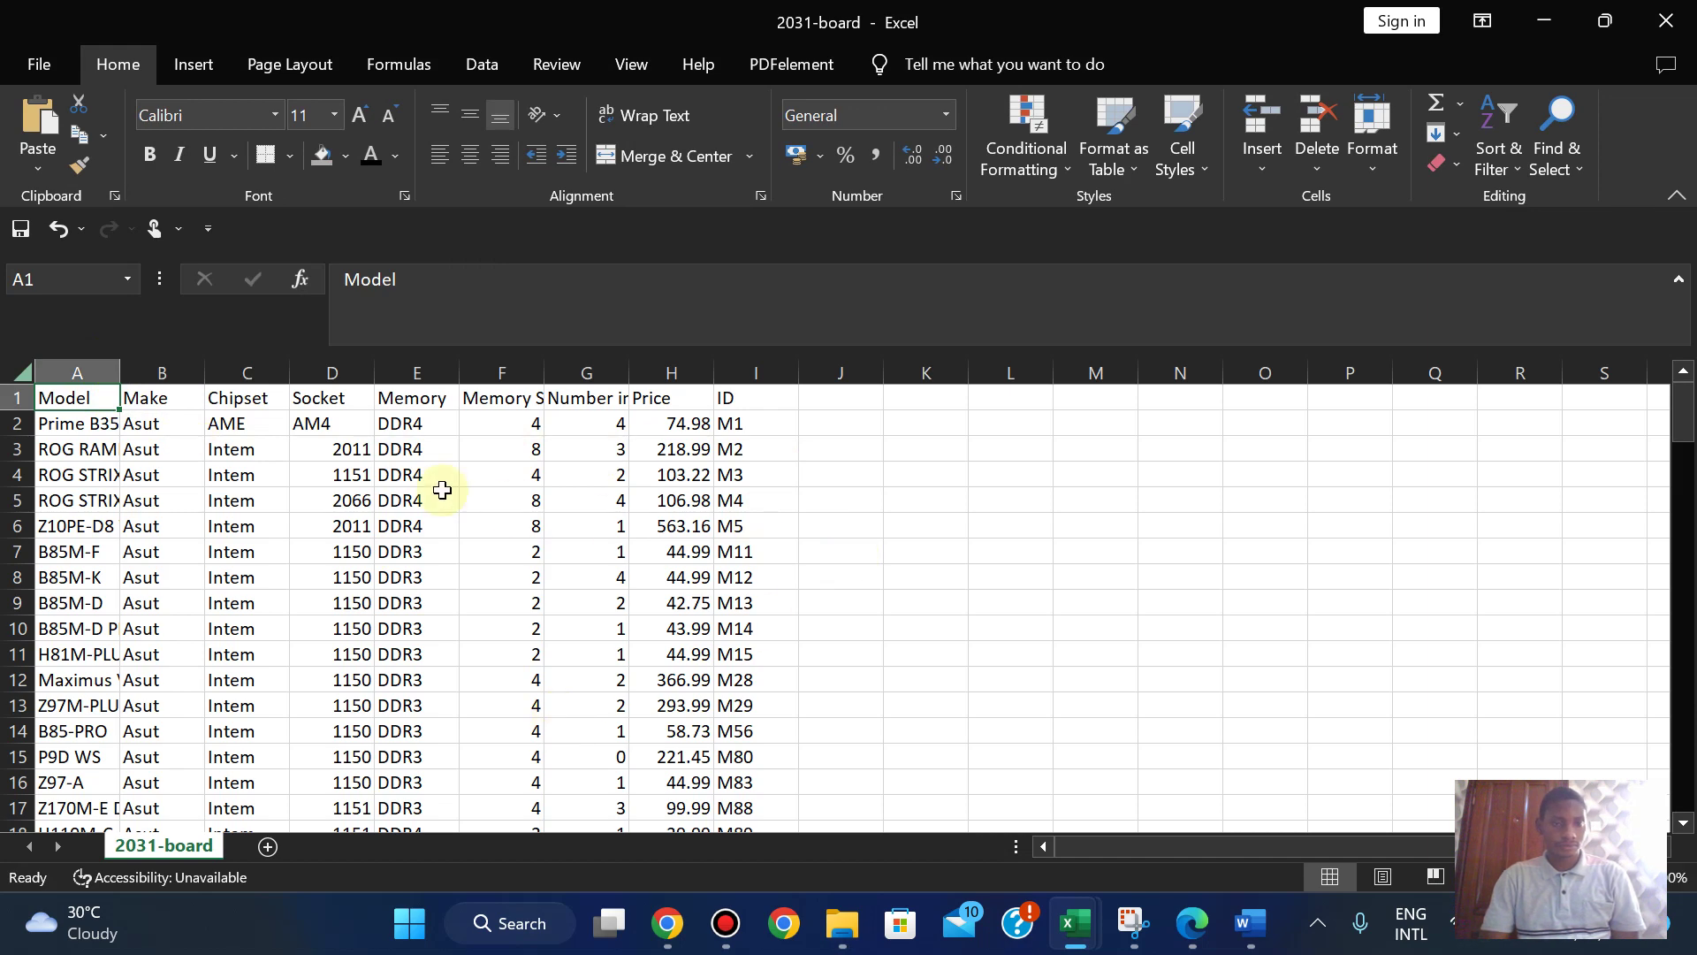
# - Close the blank Book1 workbook, check 2031-board, then return to 2031-proc
pyautogui.moveTo(1083, 924)
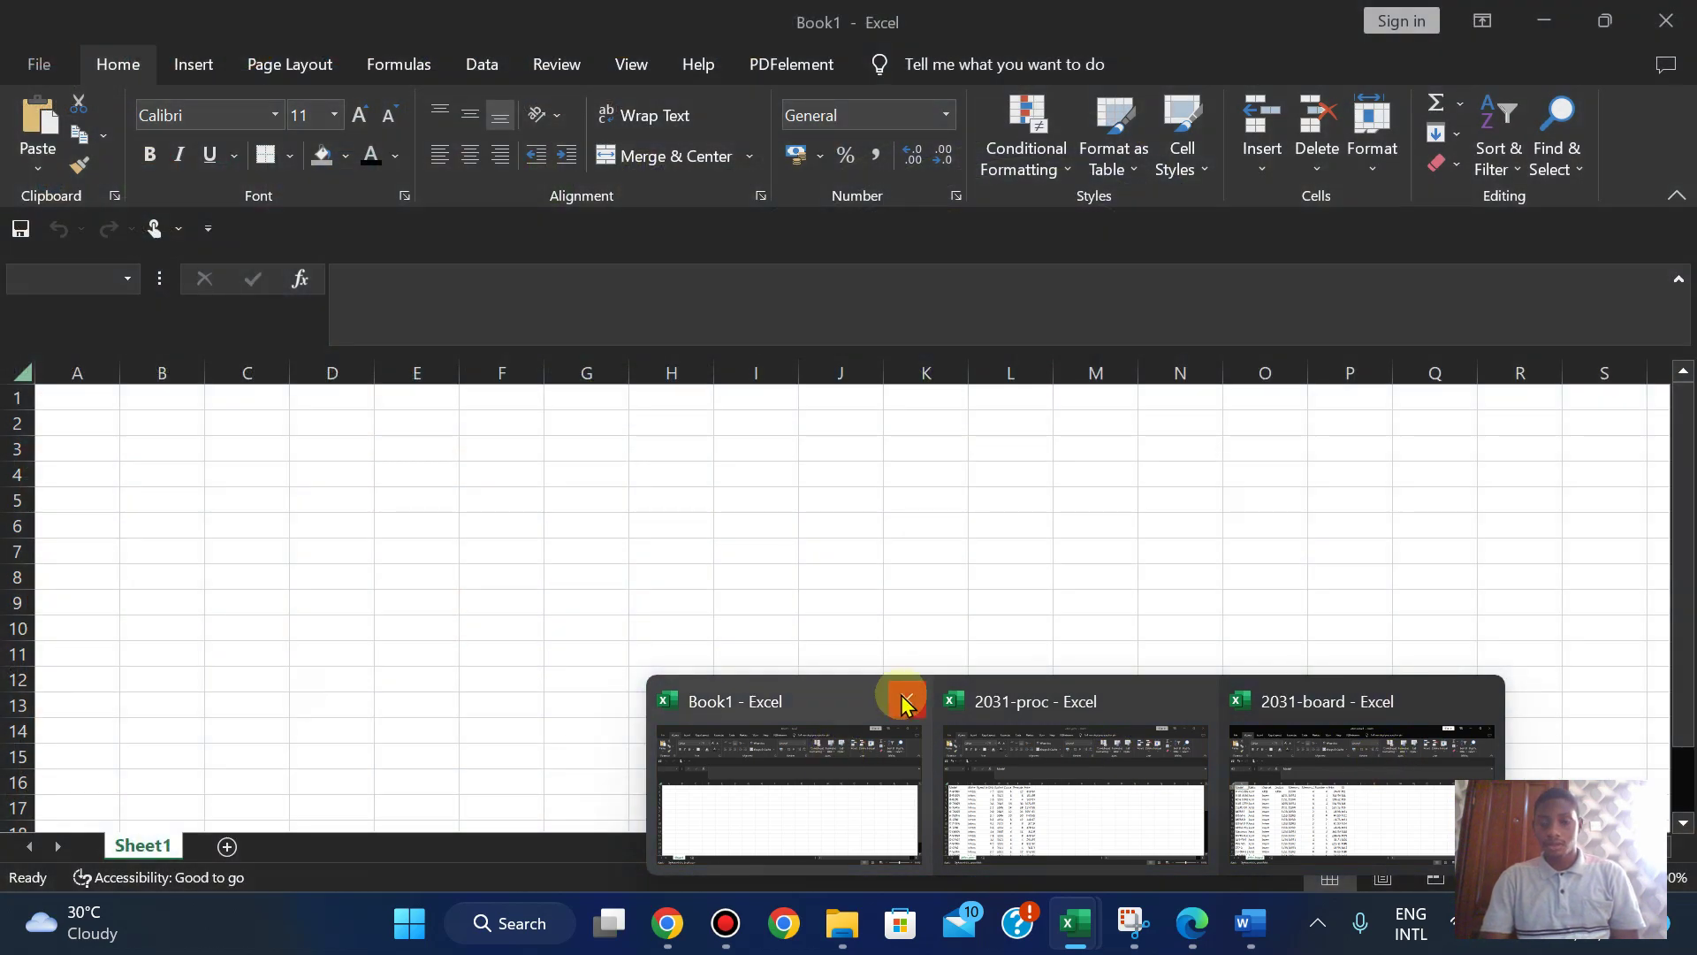
pyautogui.click(901, 700)
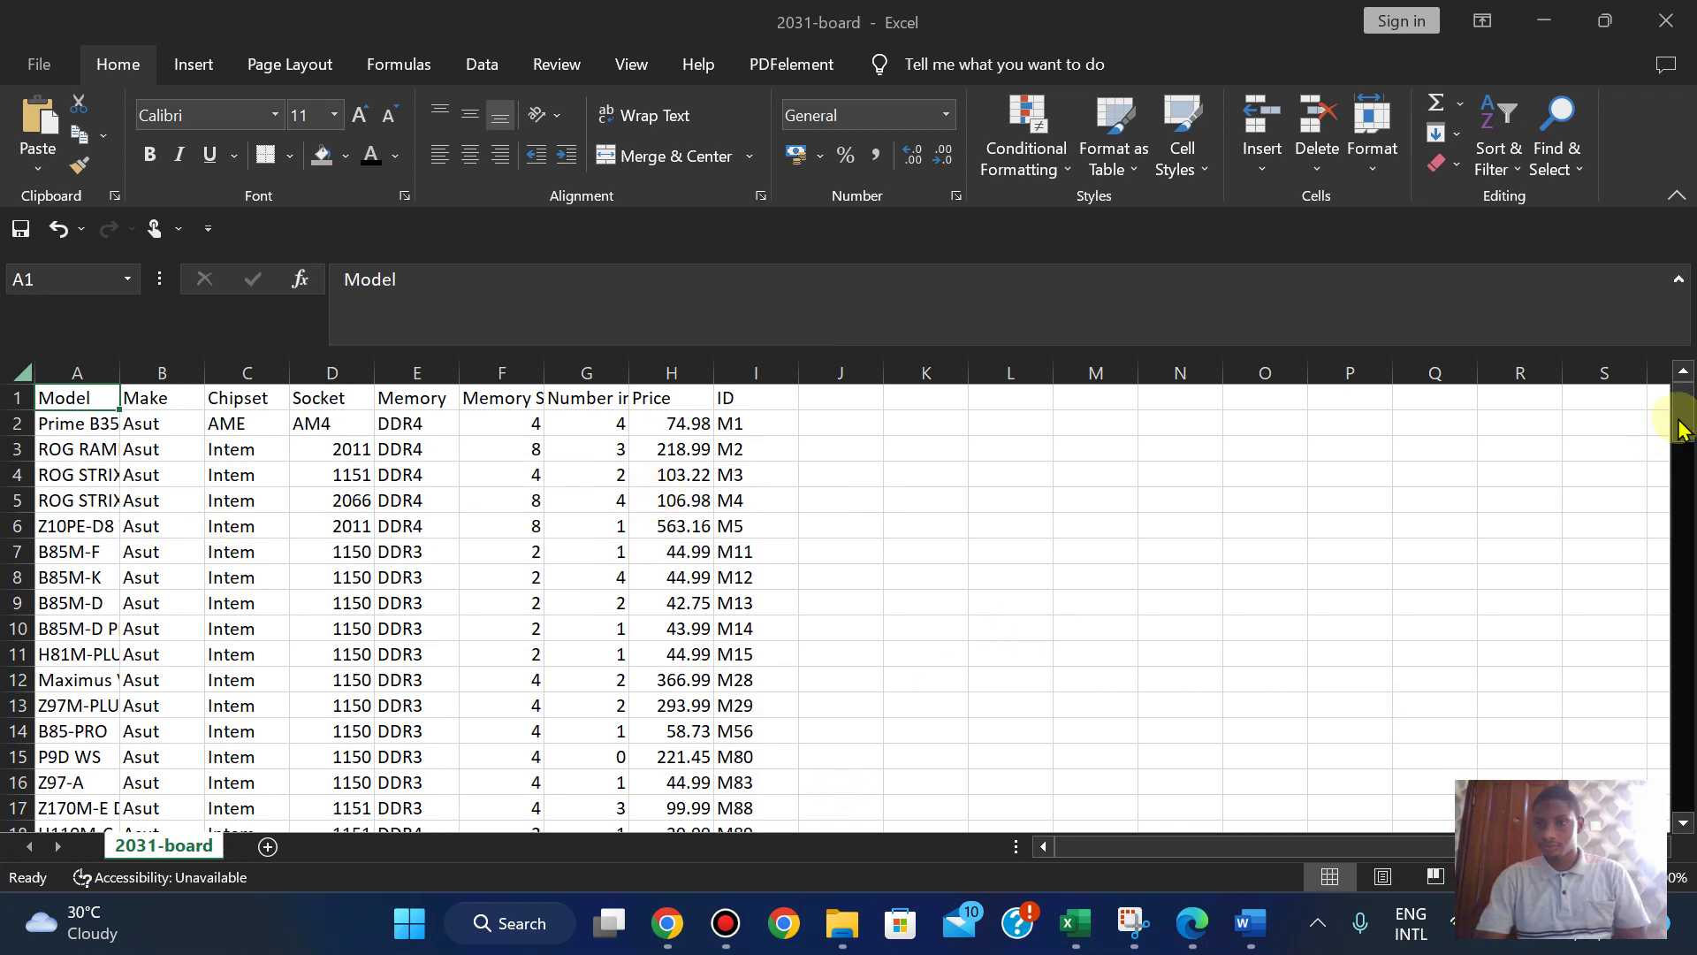
pyautogui.click(1678, 447)
pyautogui.moveTo(1678, 393)
pyautogui.mouseDown()
pyautogui.moveTo(1679, 689)
pyautogui.moveTo(1658, 756)
pyautogui.moveTo(1679, 393)
pyautogui.mouseUp()
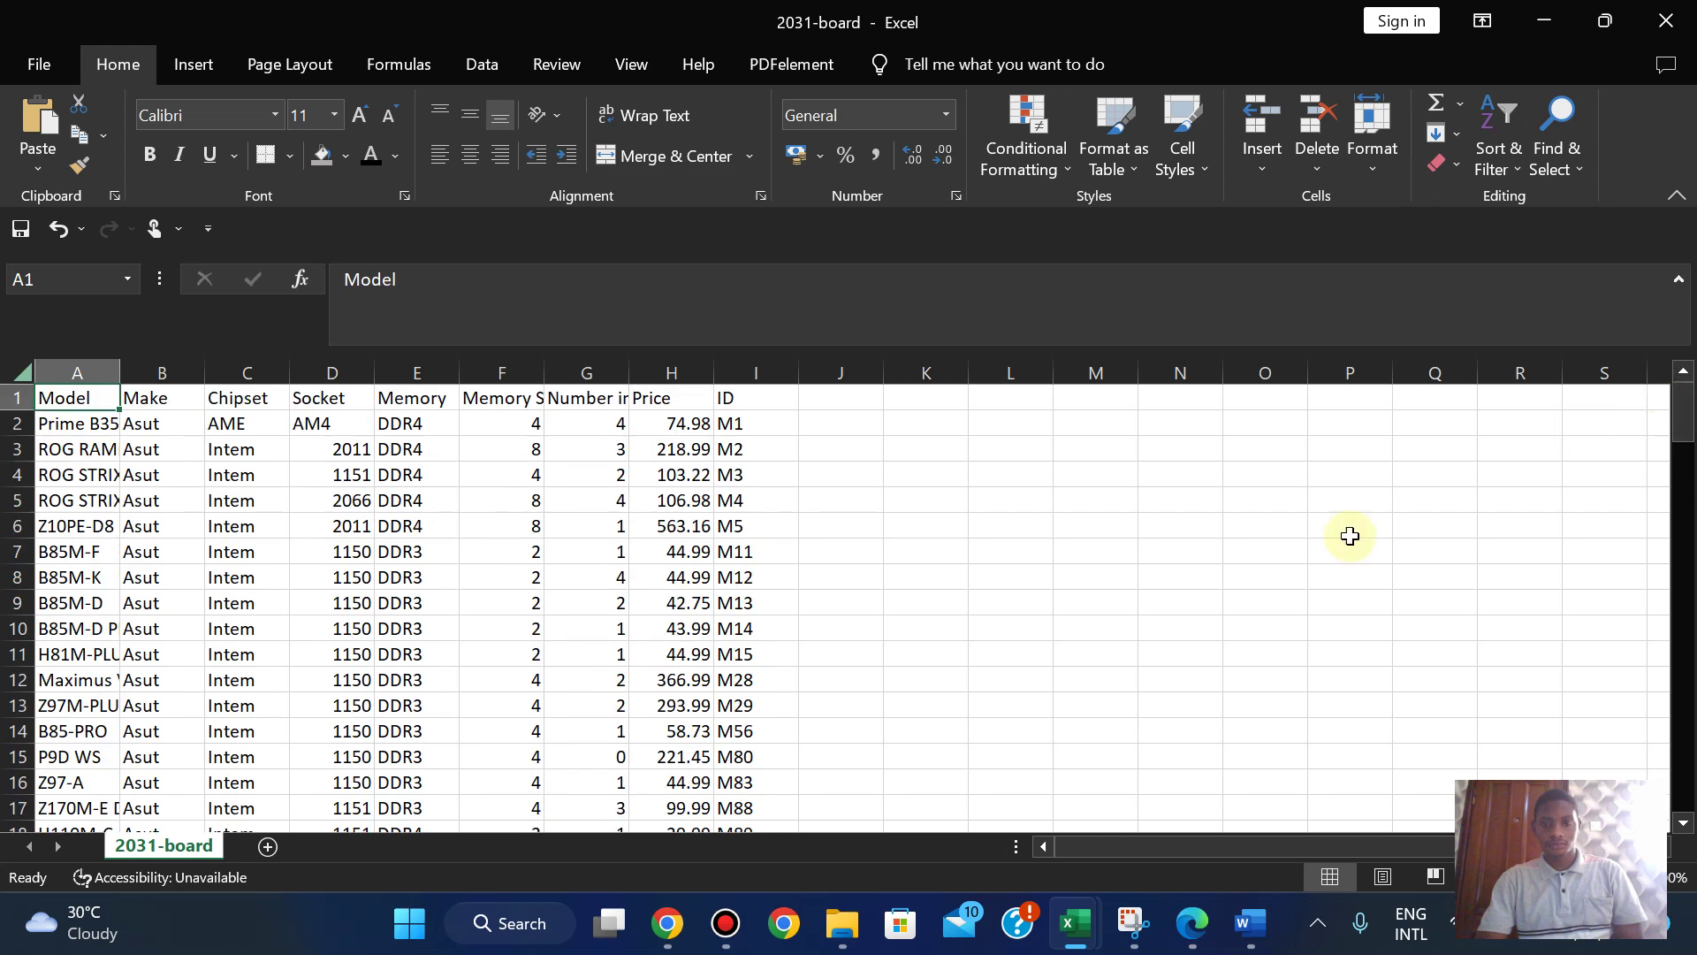
pyautogui.click(947, 735)
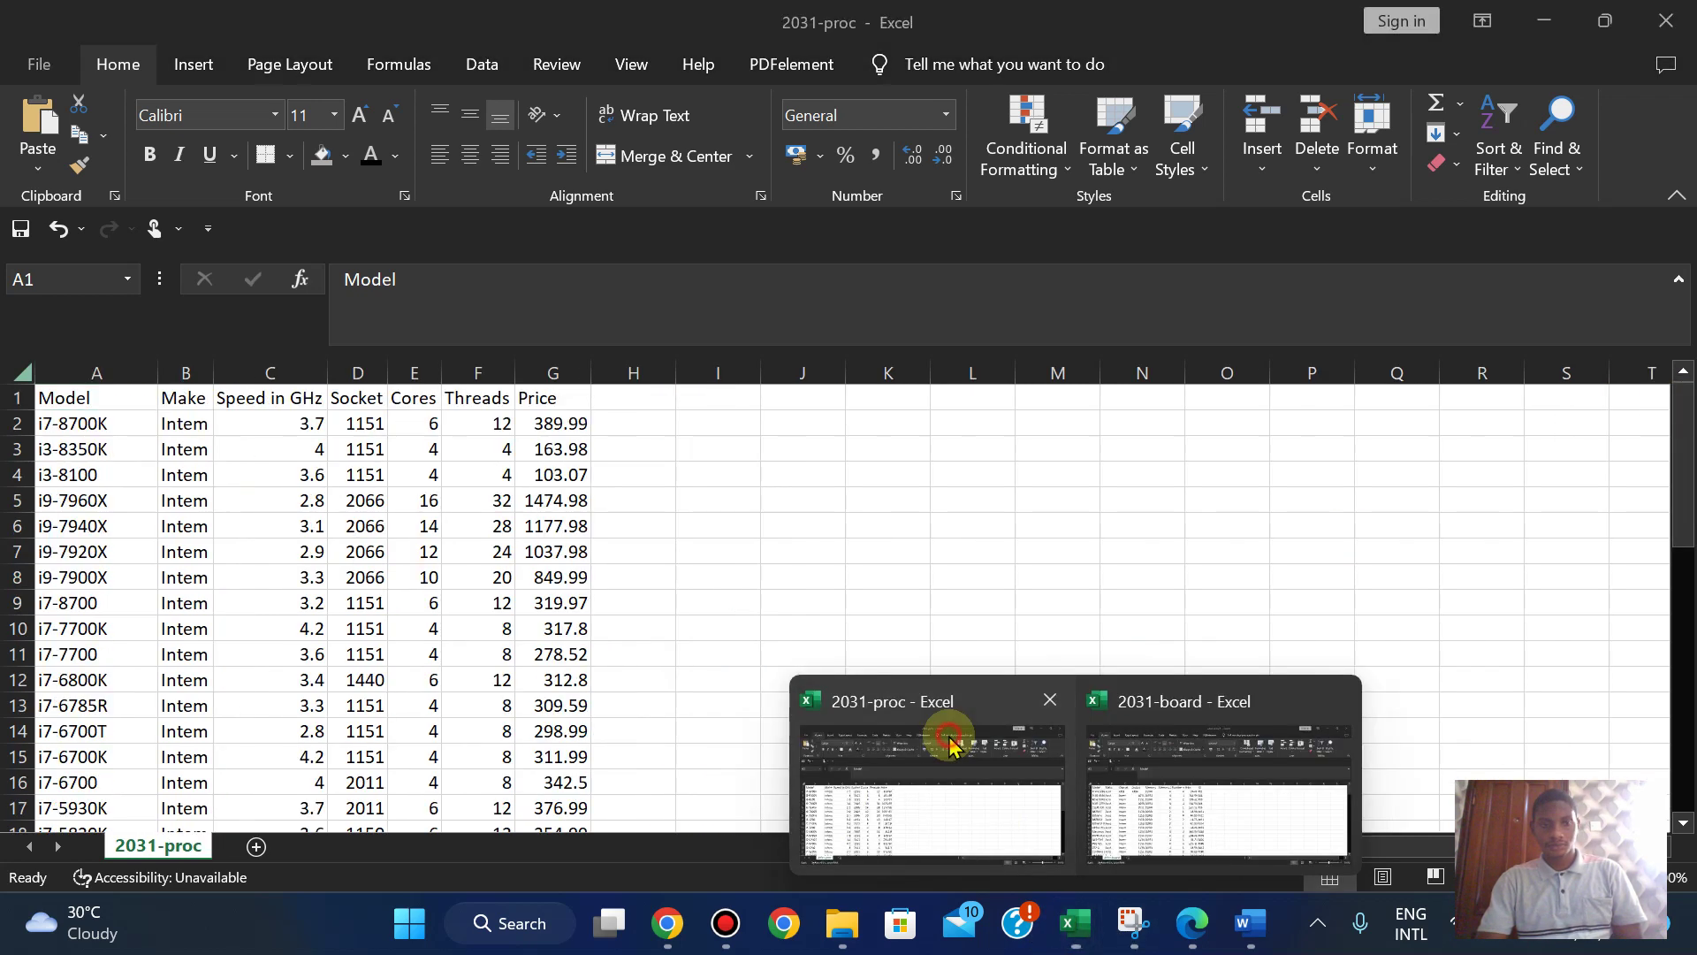
pyautogui.moveTo(1685, 424); pyautogui.dragTo(1662, 306)
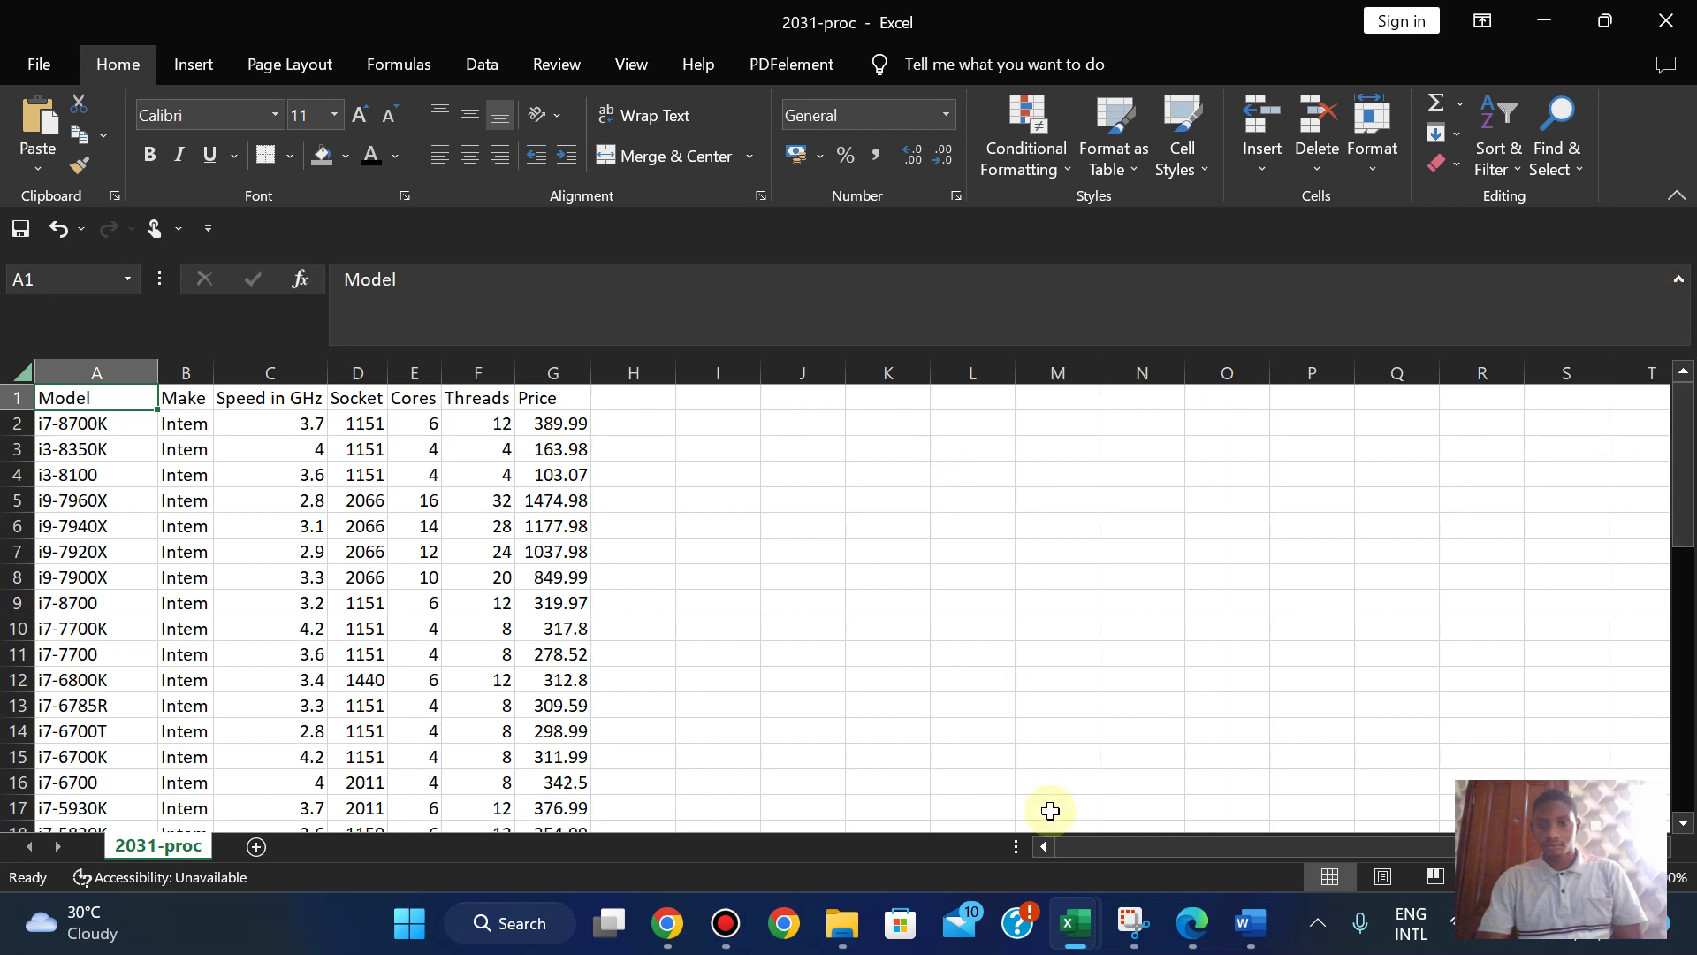
# - Return to the exam paper PDF and scroll around the step 11 invoice figure
pyautogui.click(1186, 937)
pyautogui.scroll(1, 1183, 942)
pyautogui.scroll(-5, 1182, 942)
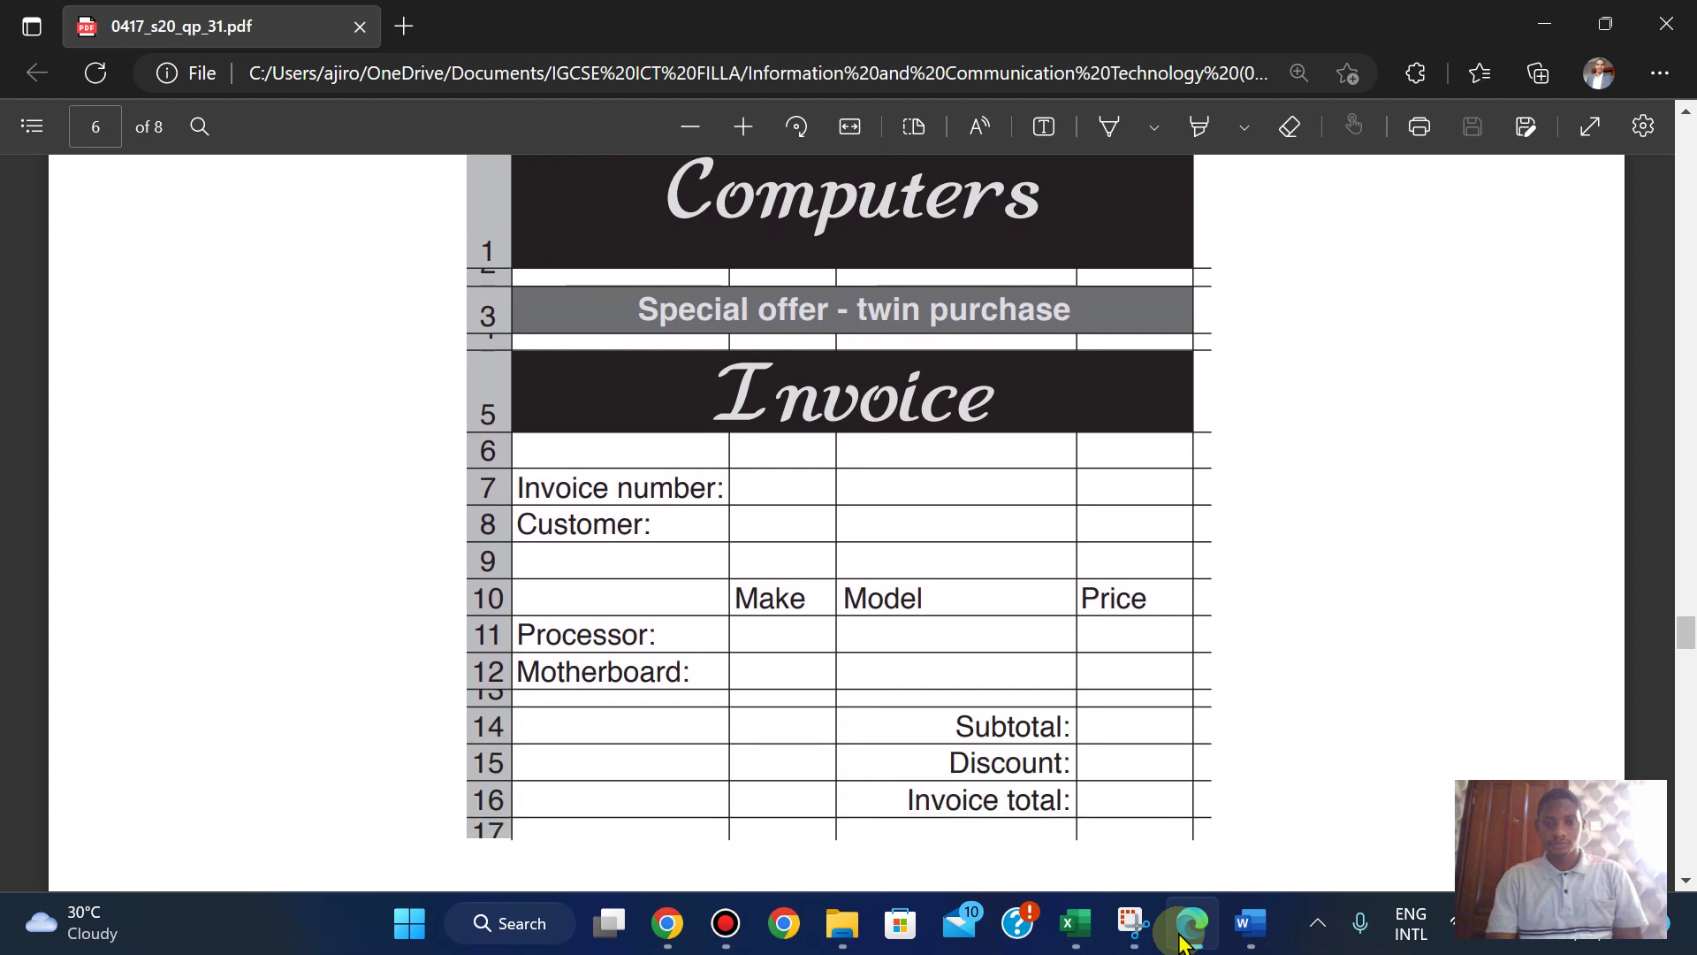
pyautogui.scroll(1, 1182, 942)
pyautogui.scroll(-3, 1182, 942)
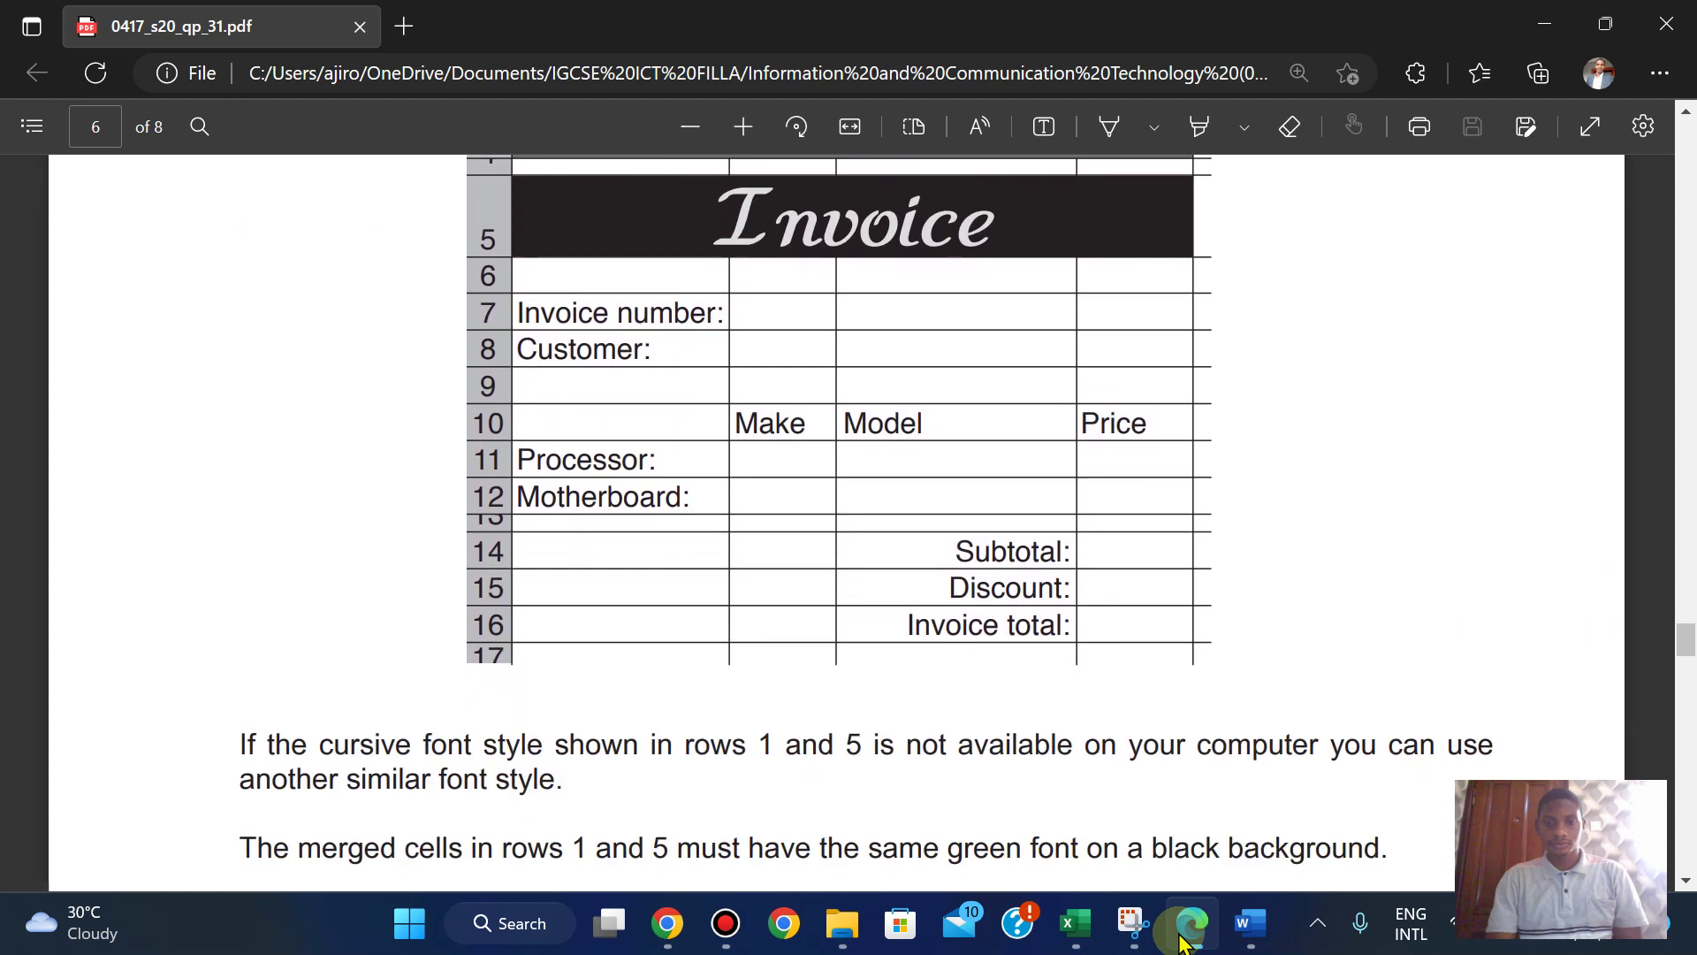
pyautogui.scroll(-1, 1183, 941)
pyautogui.scroll(5, 1182, 942)
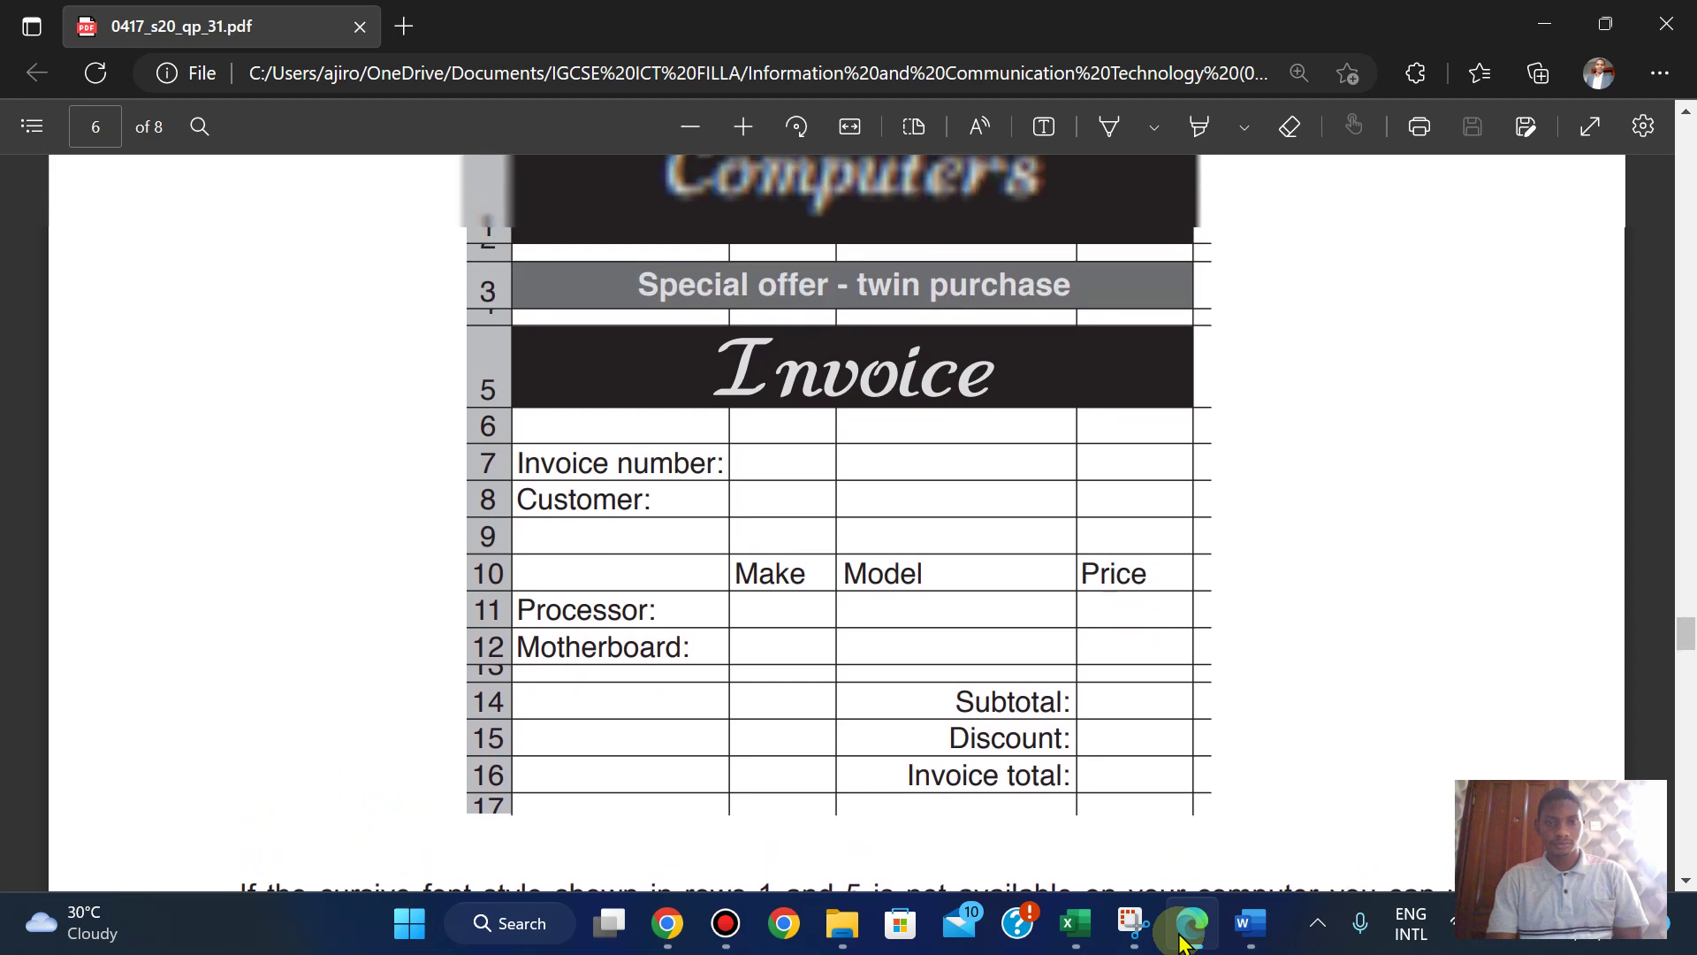
pyautogui.scroll(2, 1183, 941)
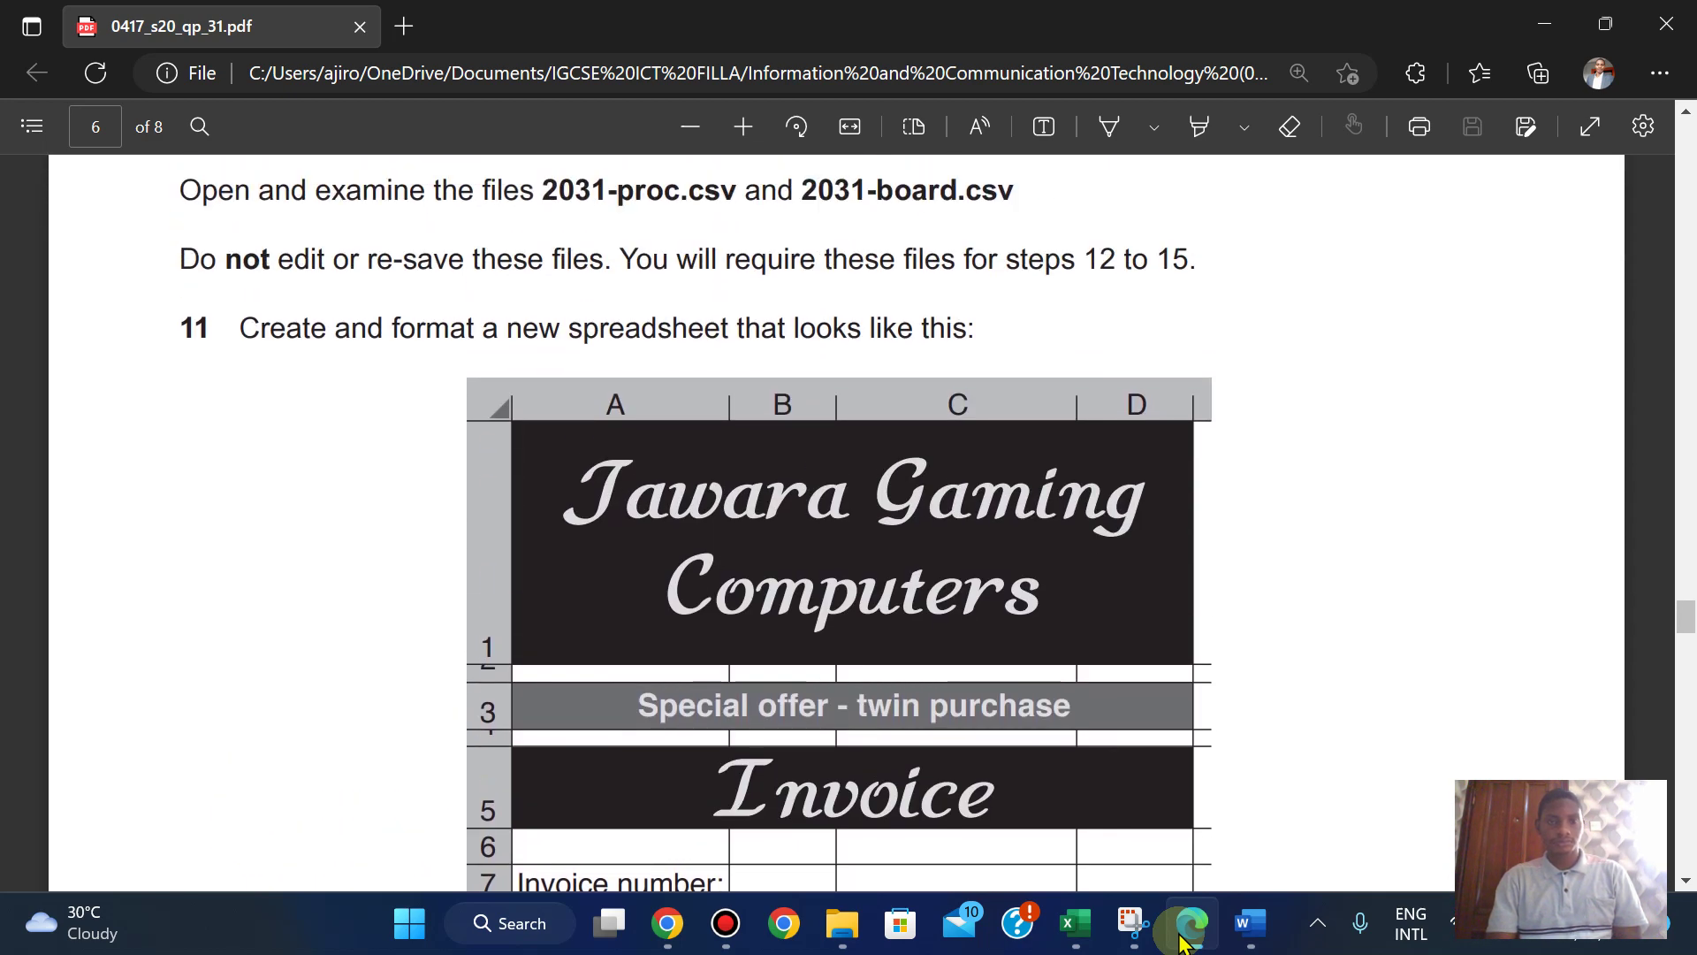
pyautogui.scroll(1, 1183, 941)
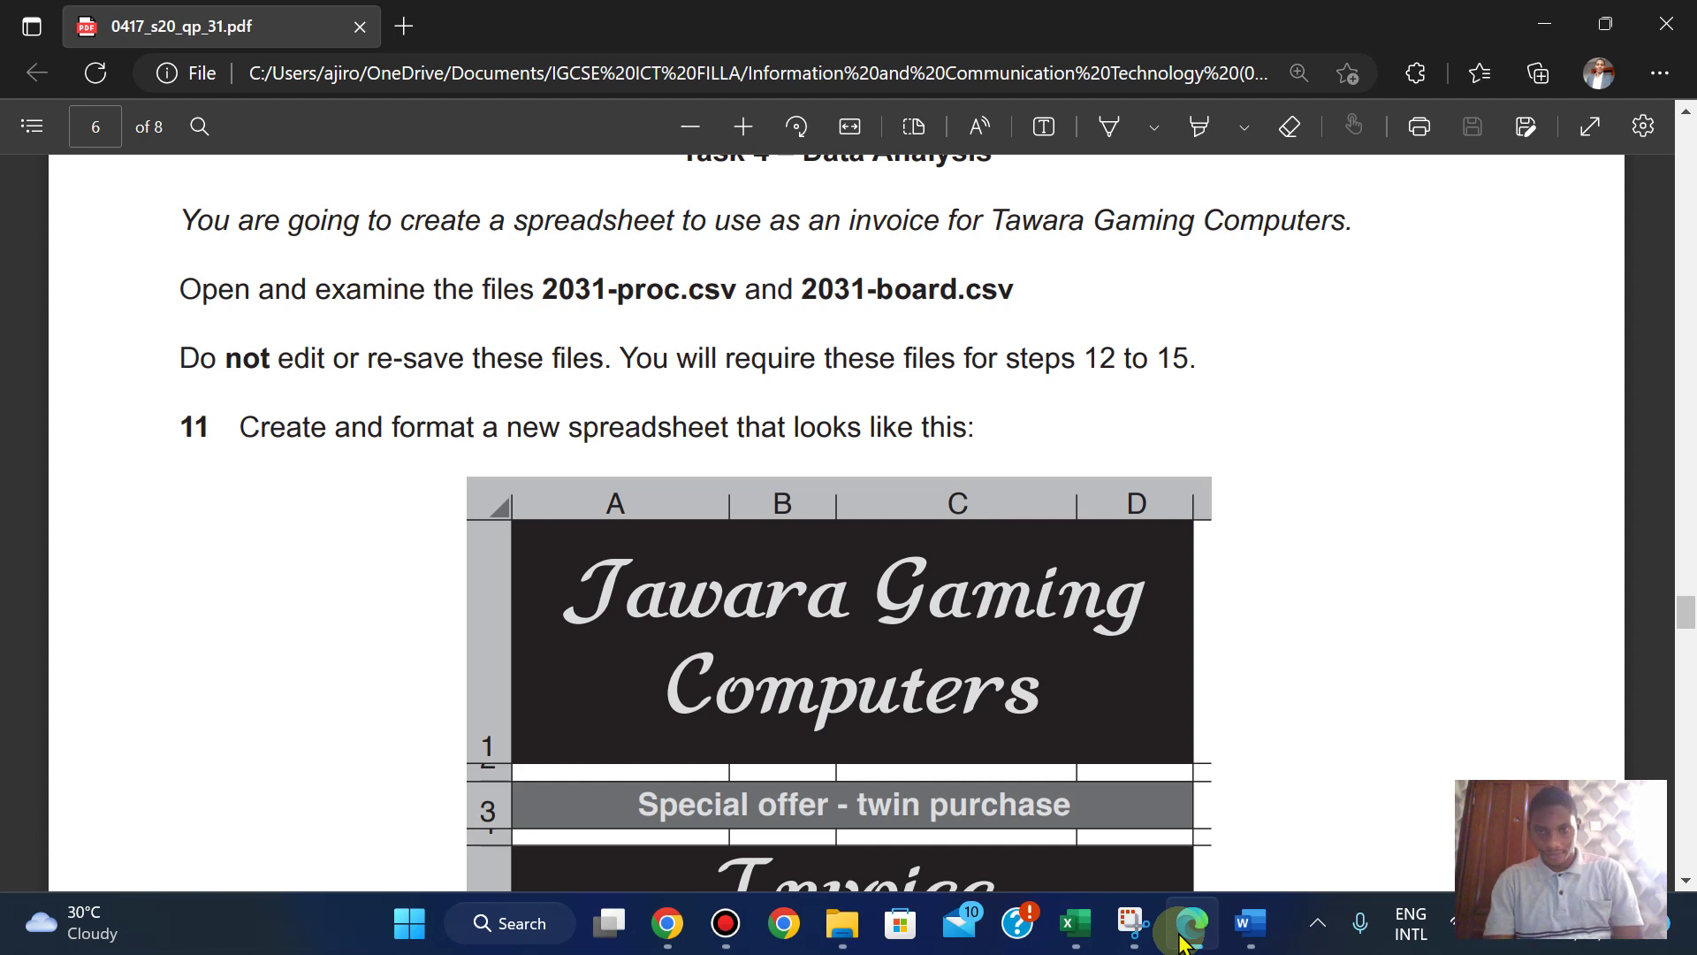
# - Step through all invoice rows, settling on the Invoice number and Customer rows
pyautogui.press('Down')
pyautogui.press('Down')
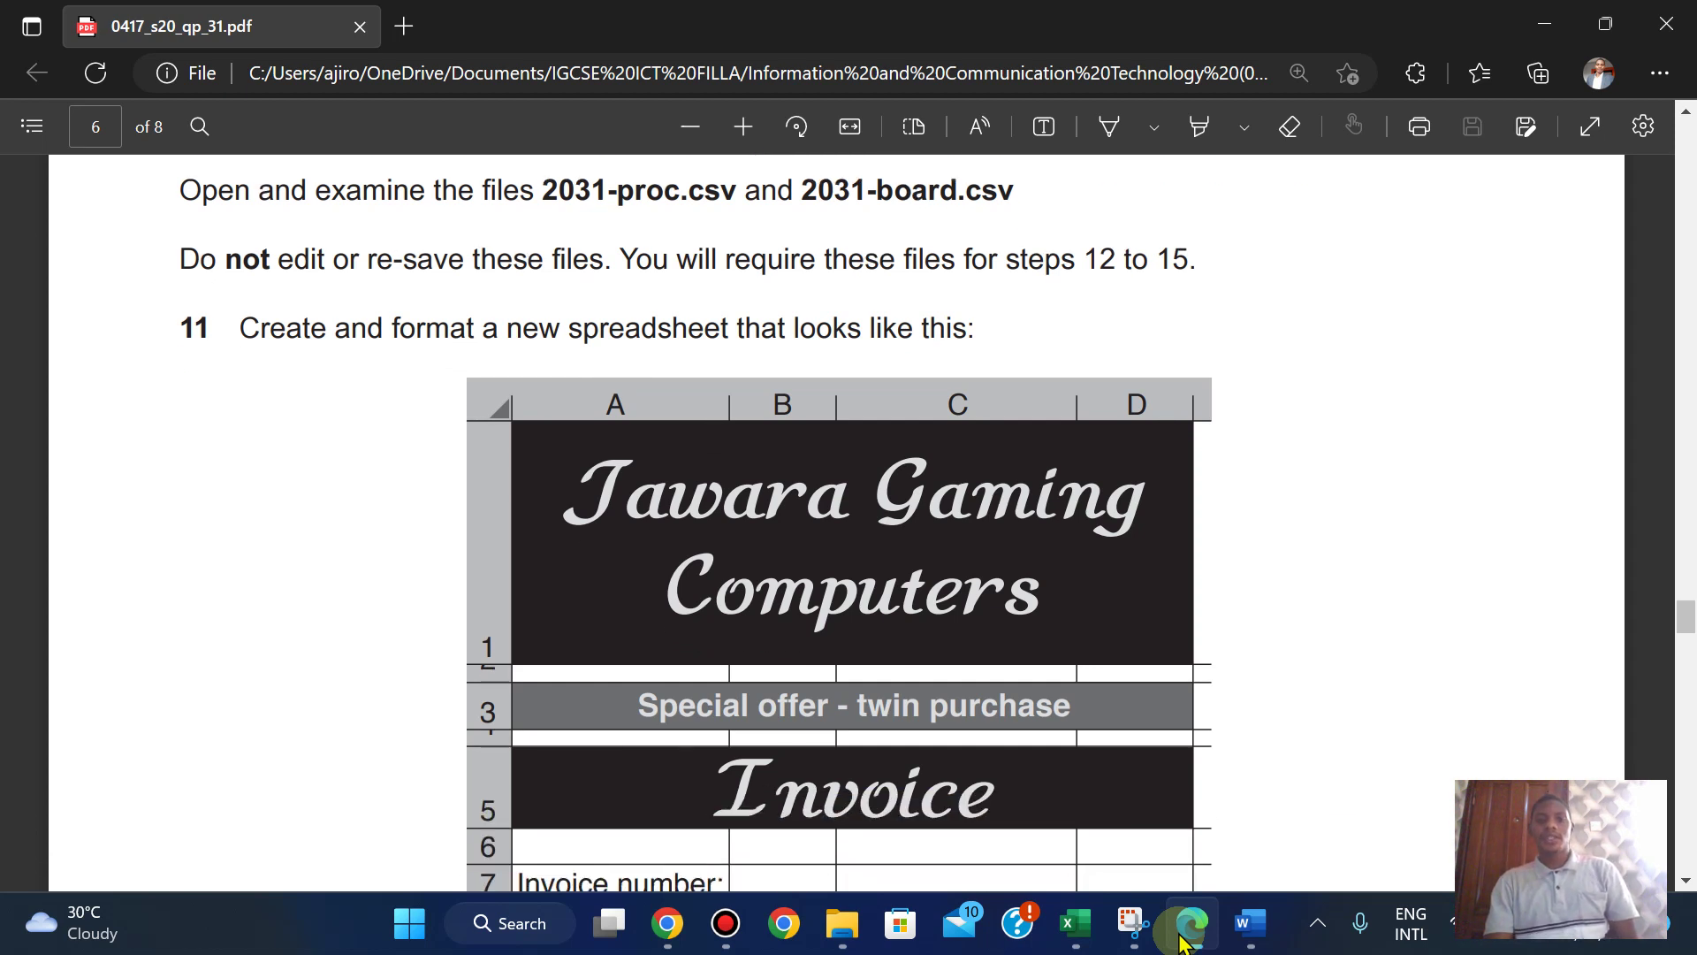
pyautogui.press('Down')
pyautogui.press('Down')
pyautogui.press('Down')
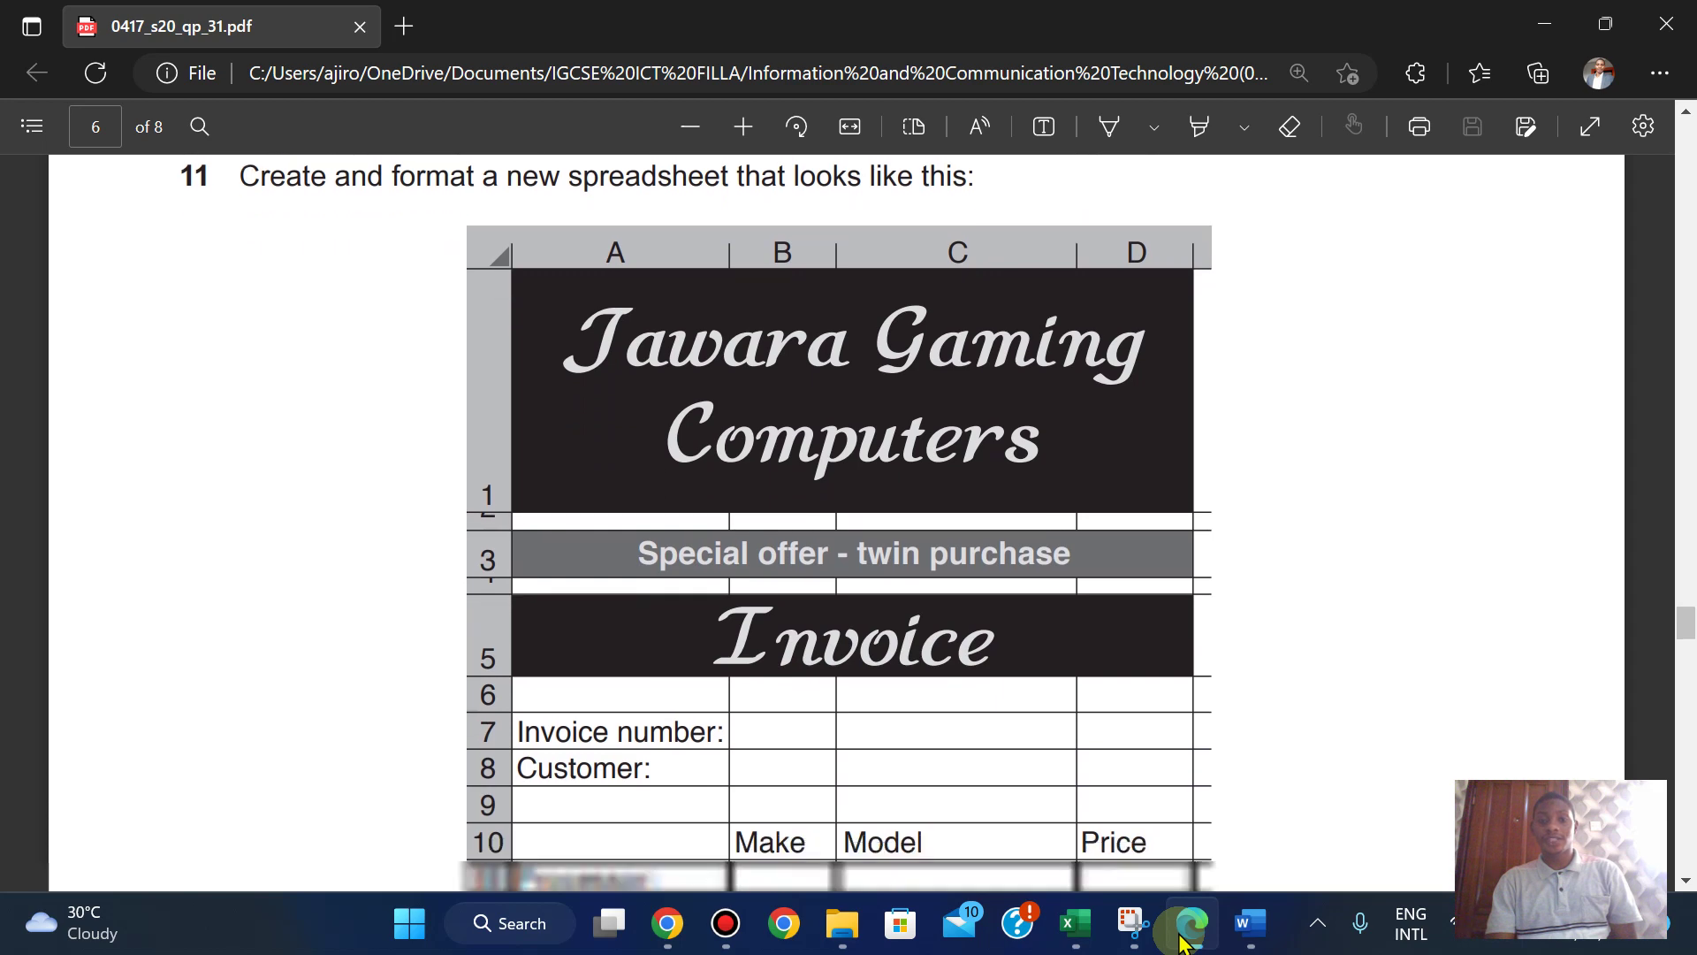
pyautogui.press('Down')
pyautogui.press('Down')
pyautogui.press('Down')
pyautogui.press('Down')
pyautogui.press('Down')
pyautogui.press('Down')
pyautogui.press('Down')
pyautogui.press('Down')
pyautogui.press('Down')
pyautogui.press('Down')
pyautogui.press('Down')
pyautogui.press('Down')
pyautogui.press('Down')
pyautogui.press('Down')
pyautogui.press('Down')
pyautogui.press('Down')
pyautogui.press('Down')
pyautogui.press('Down')
pyautogui.press('Down')
pyautogui.press('Down')
pyautogui.press('Down')
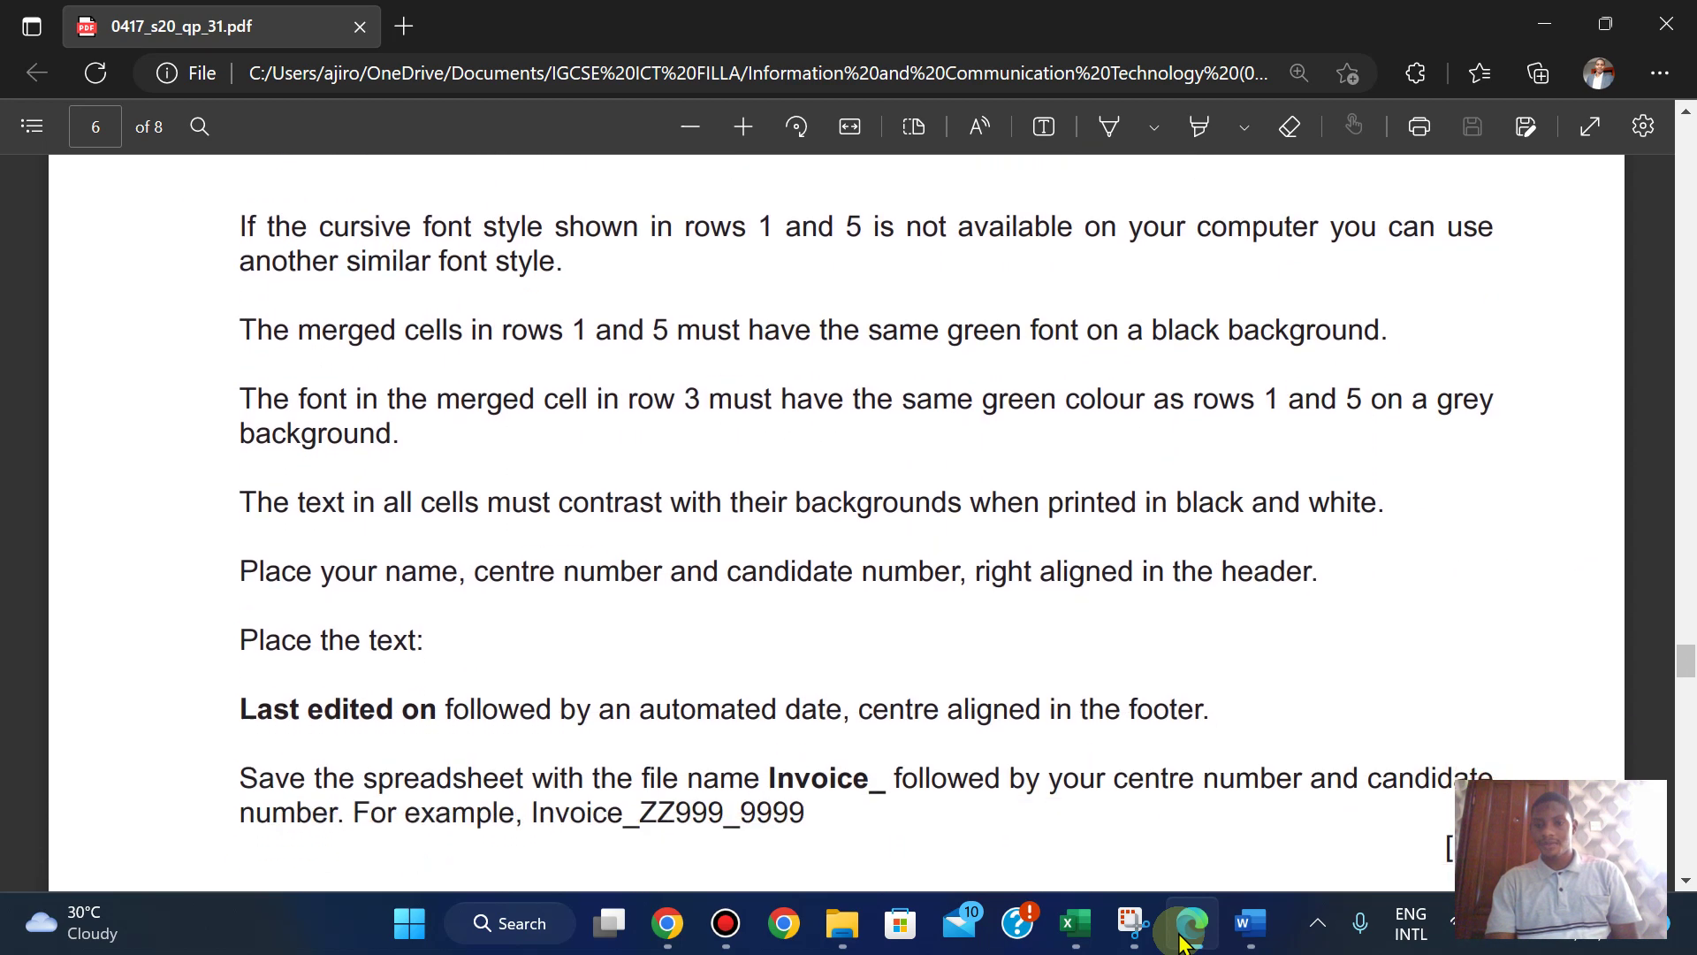
pyautogui.press('Up')
pyautogui.press('Up')
pyautogui.press('Up')
pyautogui.press('Up')
pyautogui.press('Up')
pyautogui.press('Up')
pyautogui.press('Up')
pyautogui.press('Up')
pyautogui.press('Up')
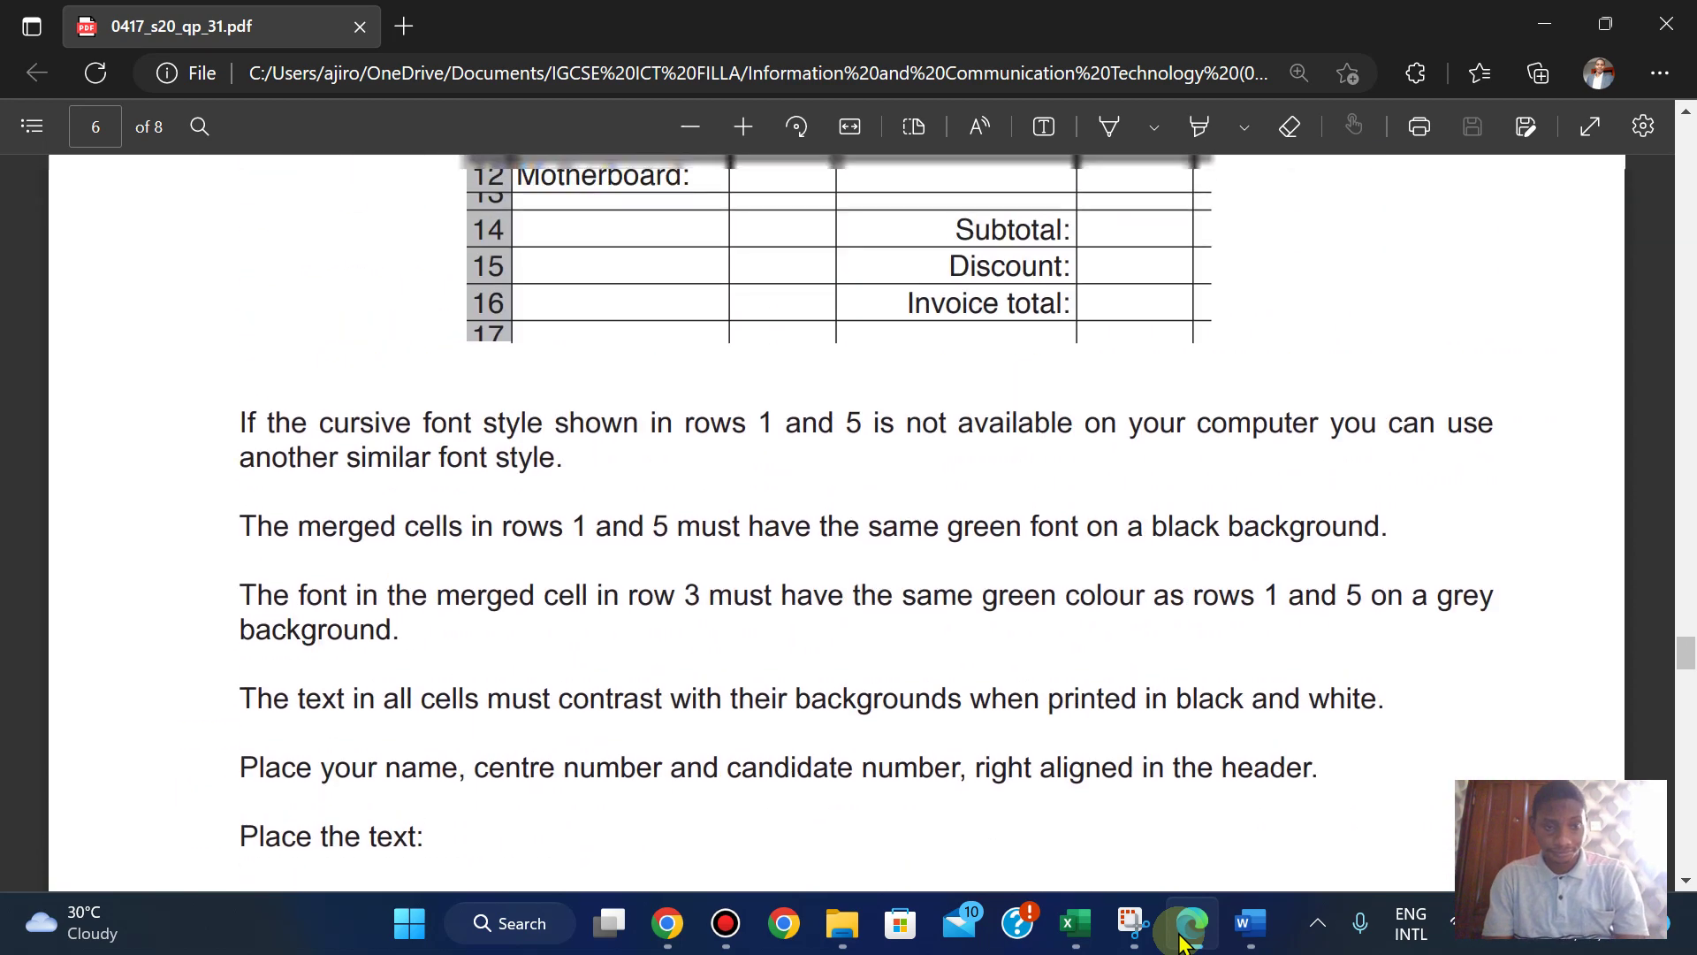
pyautogui.press('Up')
pyautogui.press('Up')
pyautogui.press('Up')
pyautogui.press('Up')
pyautogui.press('Up')
pyautogui.press('Up')
pyautogui.press('Up')
pyautogui.press('Up')
pyautogui.press('Up')
pyautogui.press('Up')
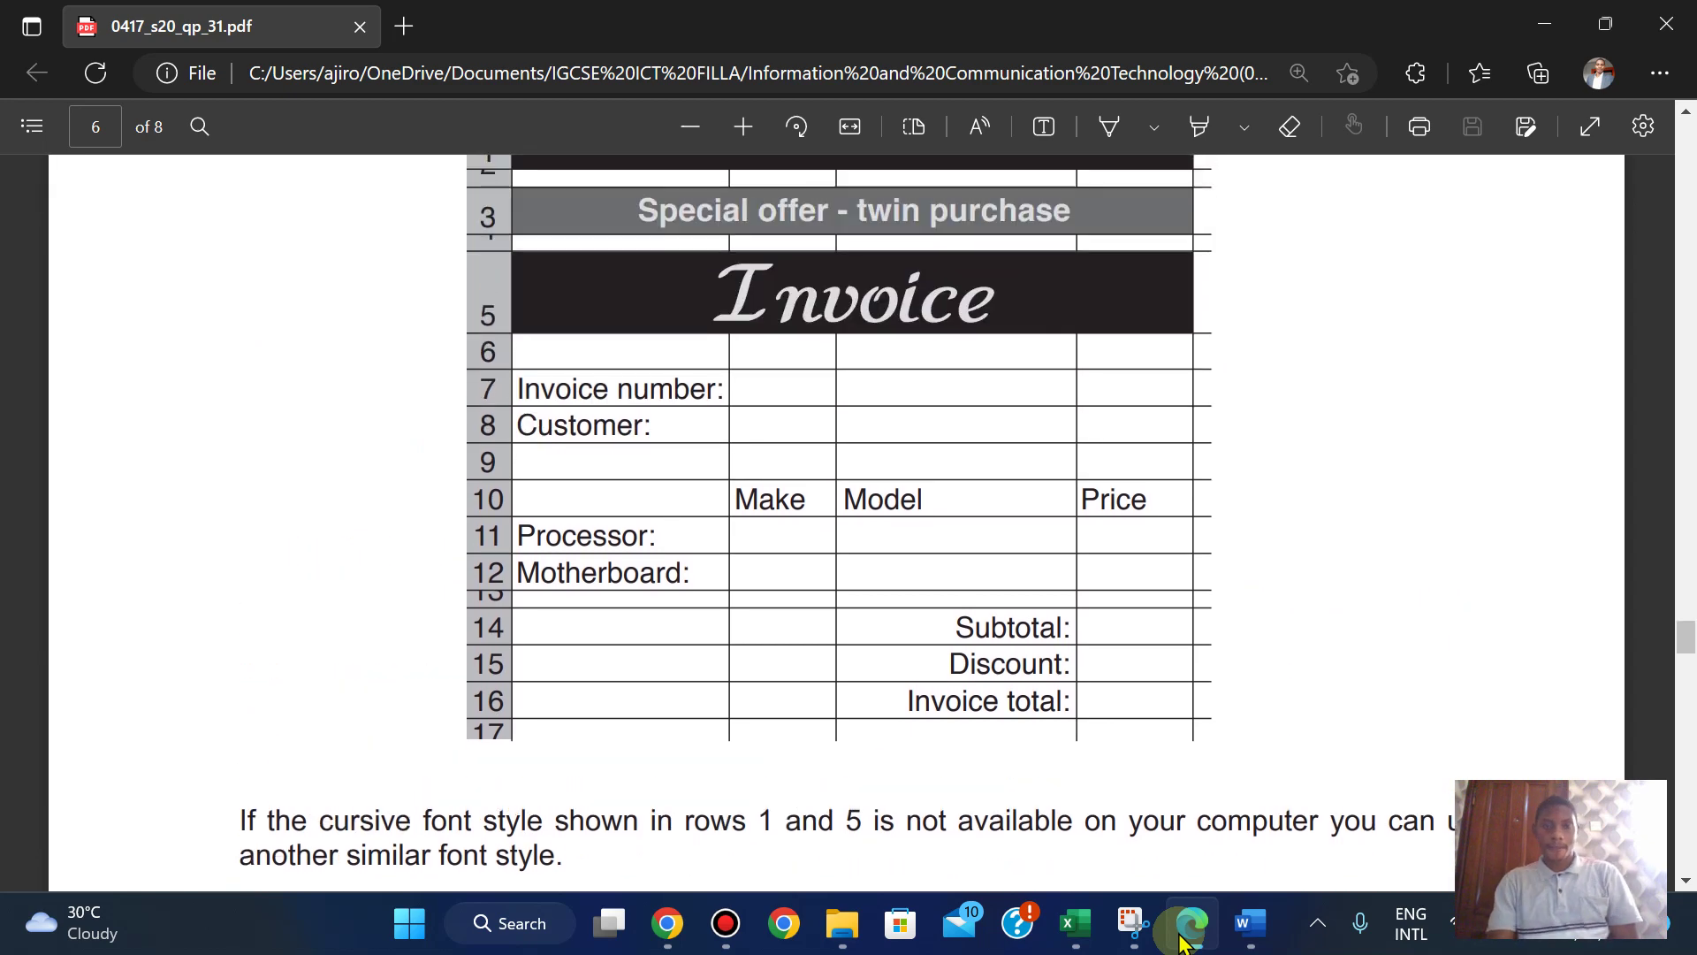
pyautogui.press('Up')
pyautogui.press('Up')
pyautogui.press('Up')
pyautogui.press('Up')
pyautogui.press('Up')
pyautogui.press('Up')
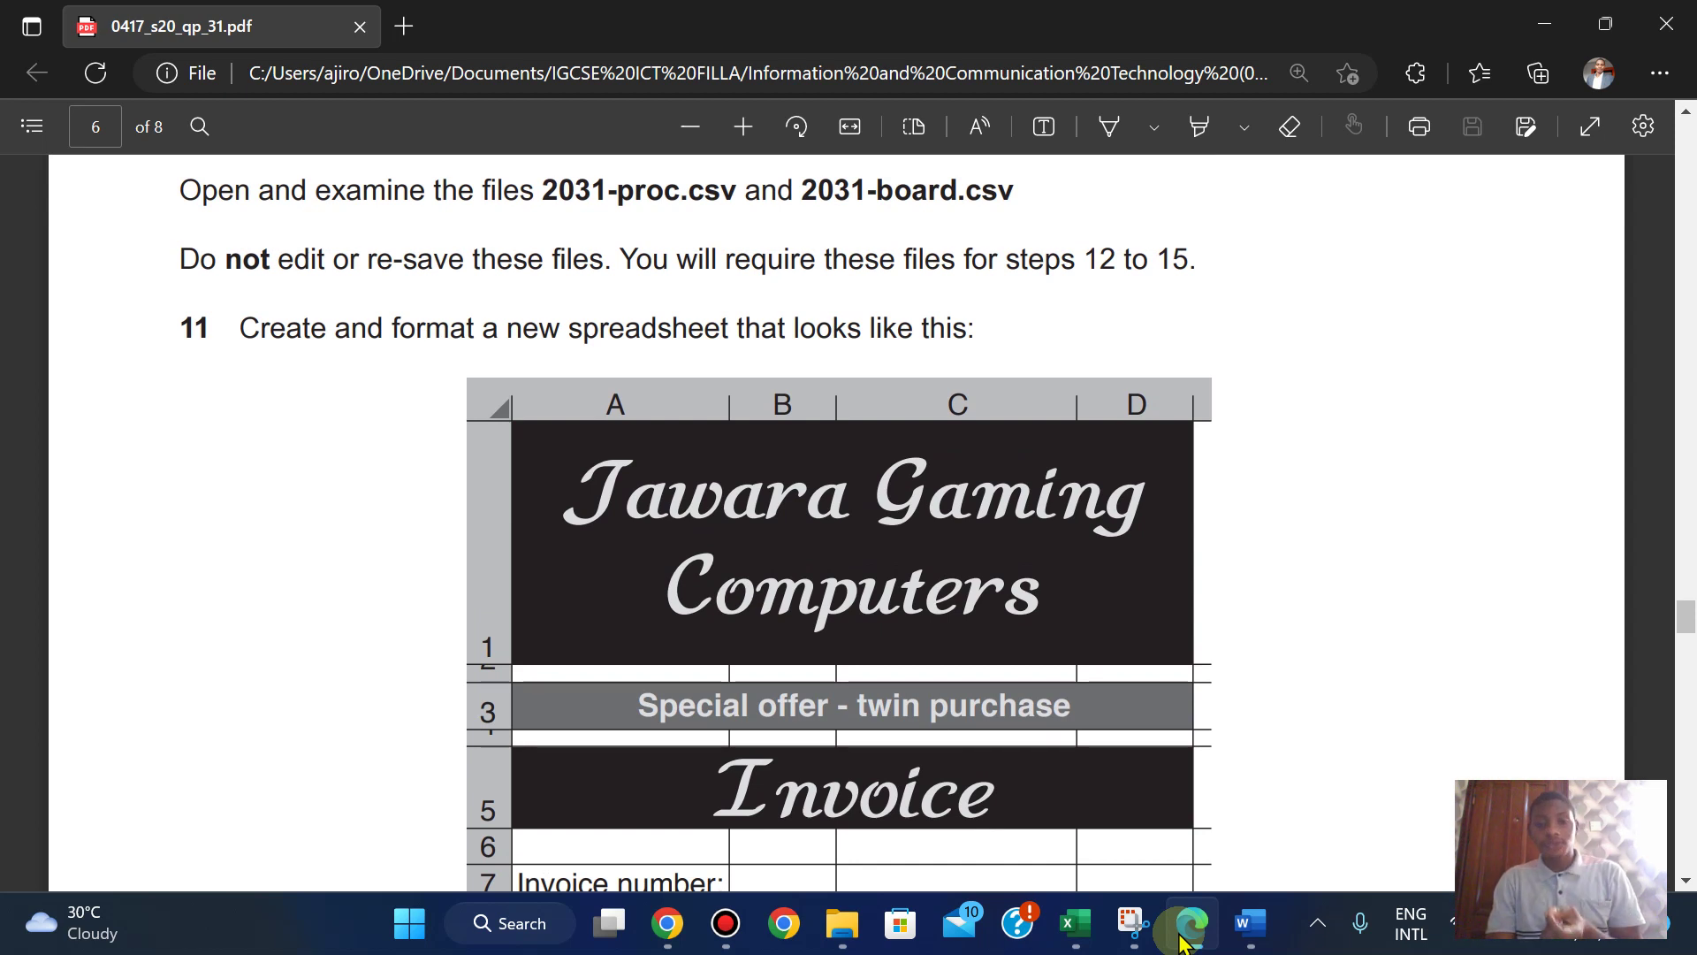
pyautogui.press('Down')
pyautogui.press('Down')
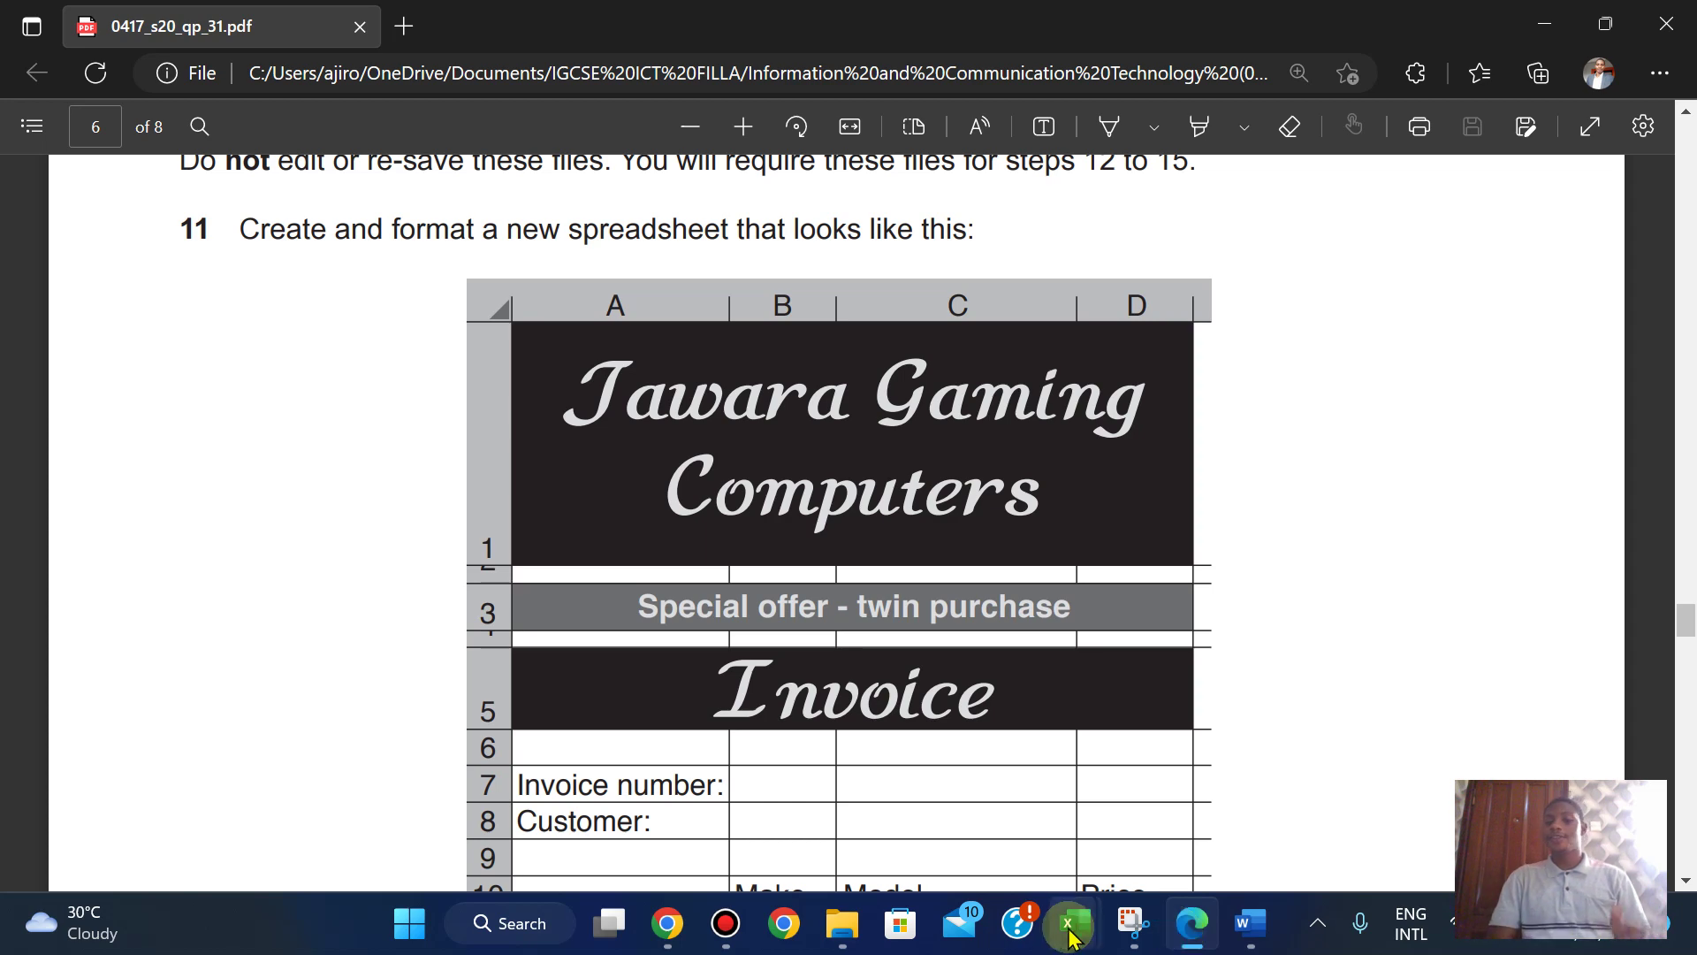
# - Create a new blank workbook from Excel's File menu
pyautogui.moveTo(1075, 922)
pyautogui.click(916, 764)
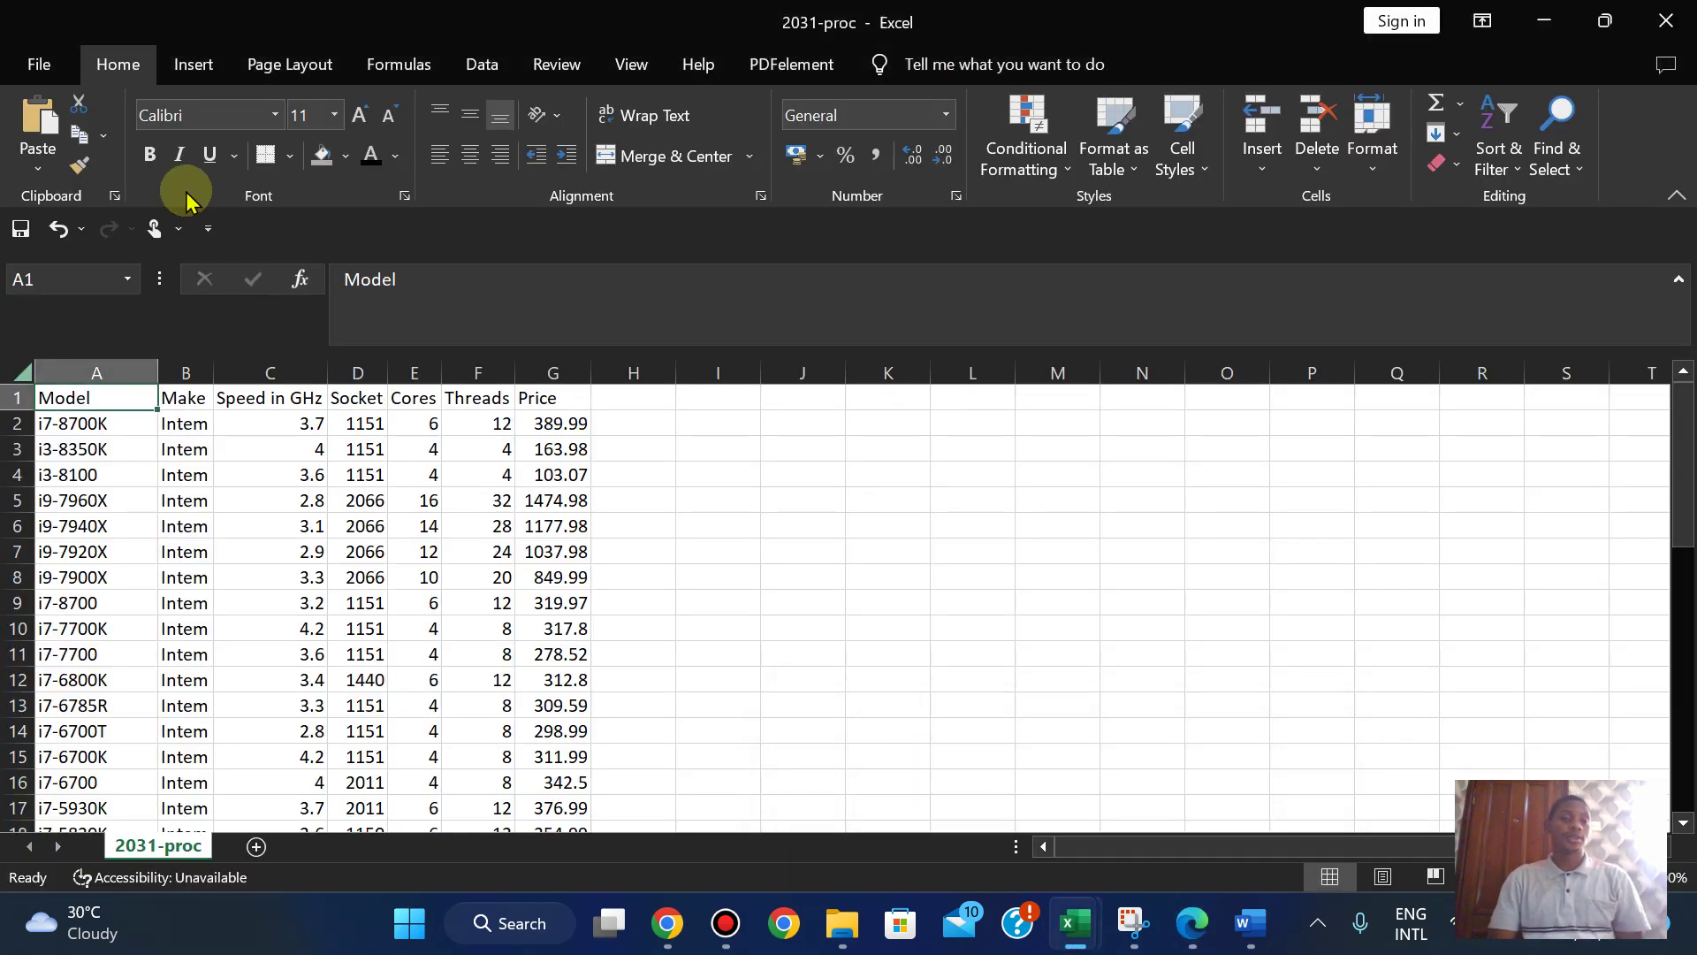
pyautogui.click(39, 63)
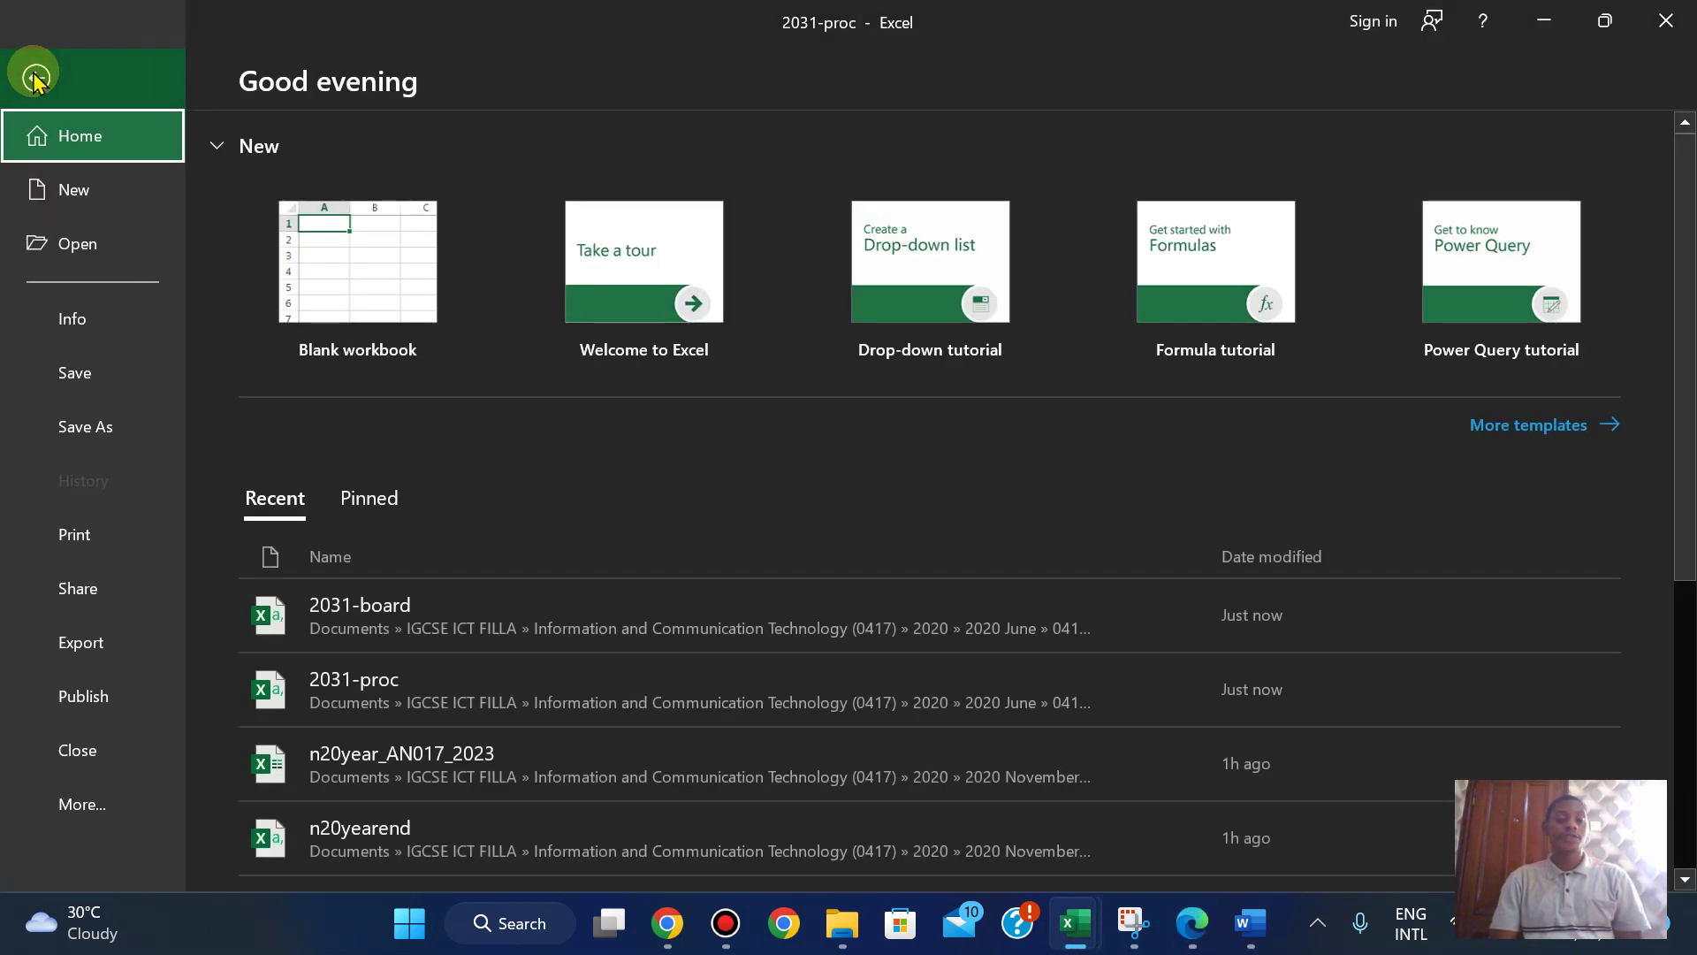
pyautogui.click(395, 244)
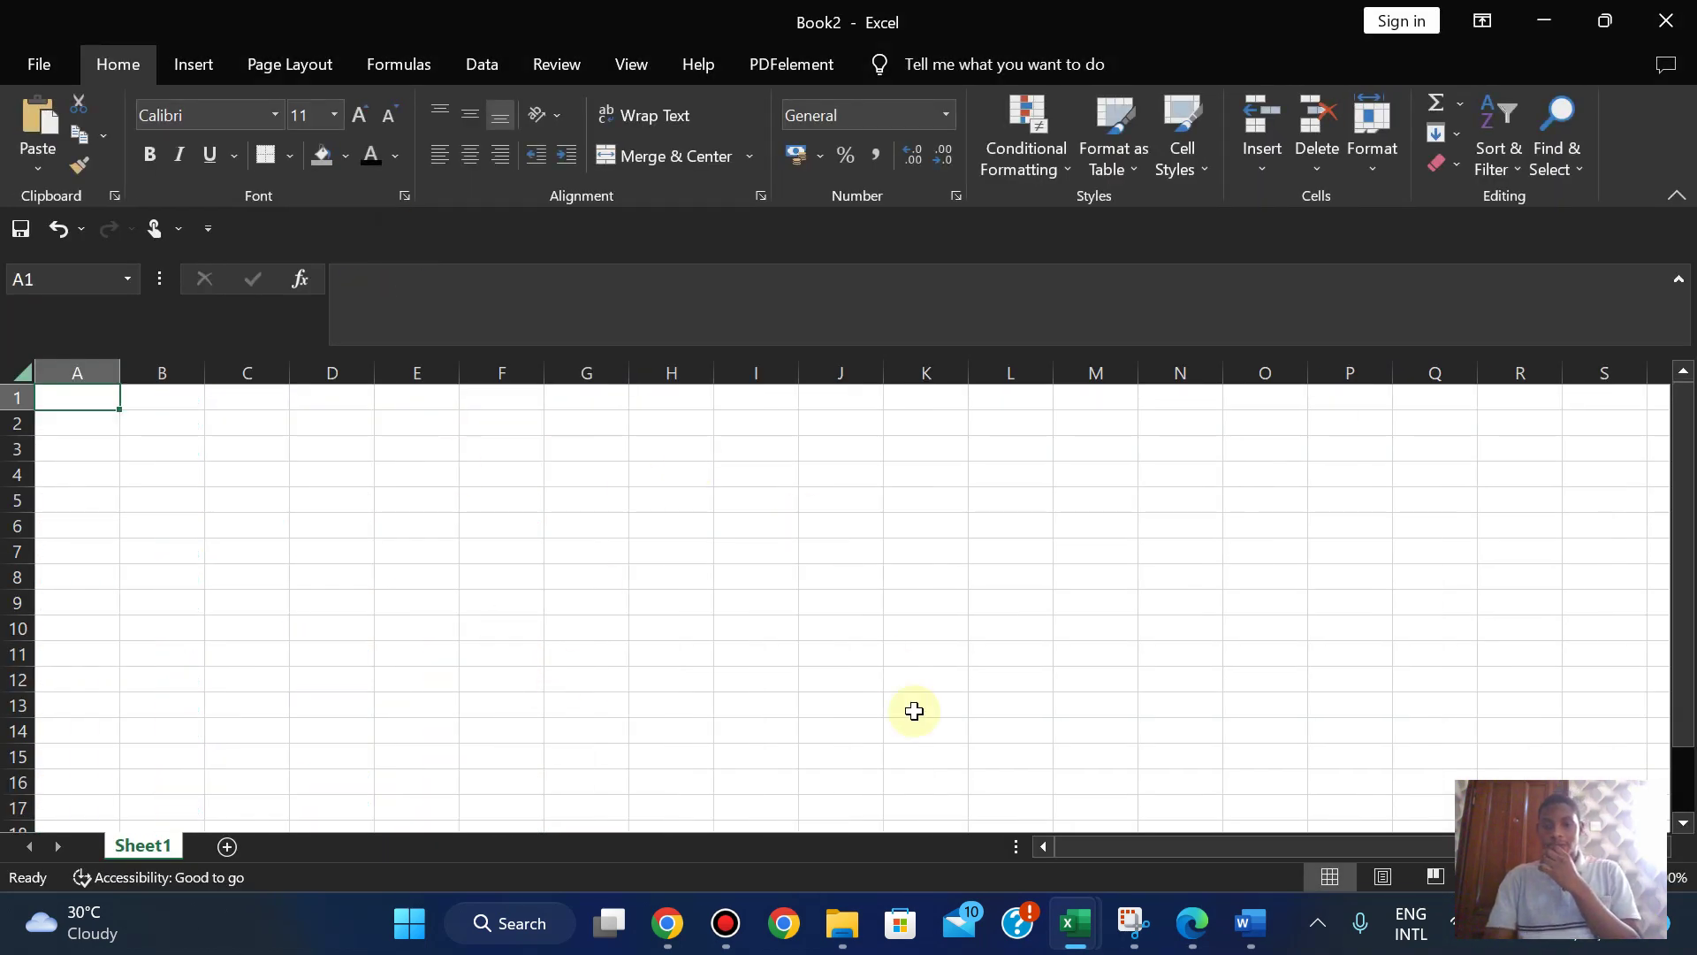
# - Snap the exam paper to the right half with Book2 on the left, and zoom the PDF out
pyautogui.click(1204, 947)
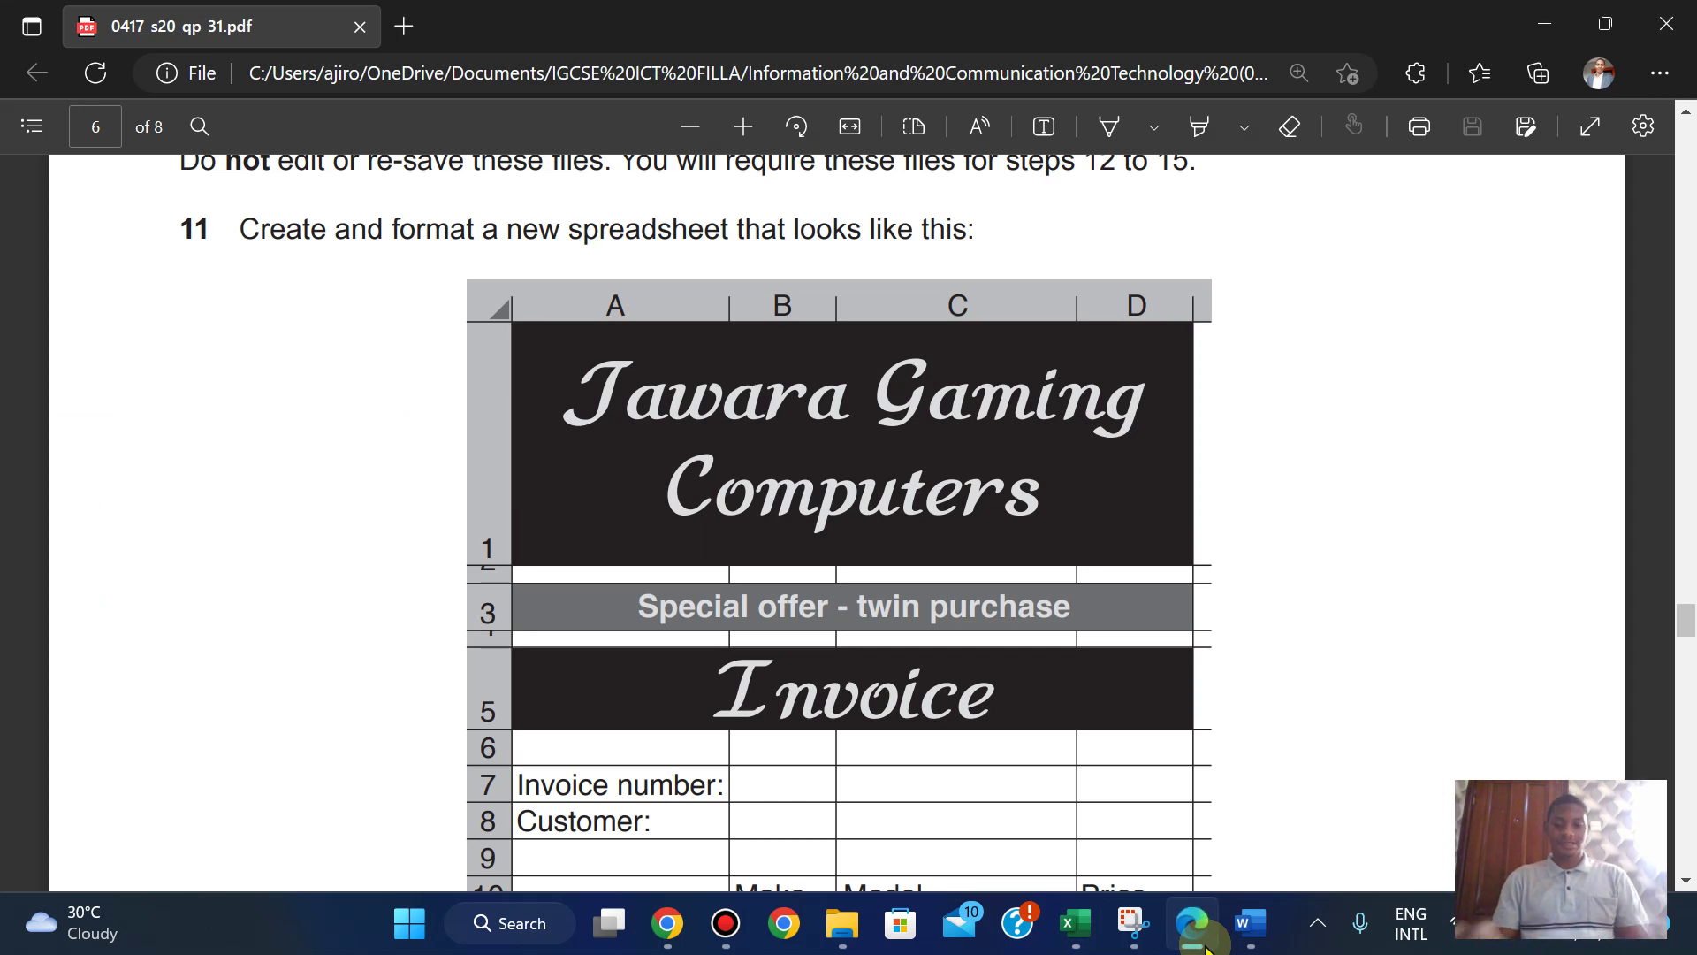
pyautogui.press('super+Right')
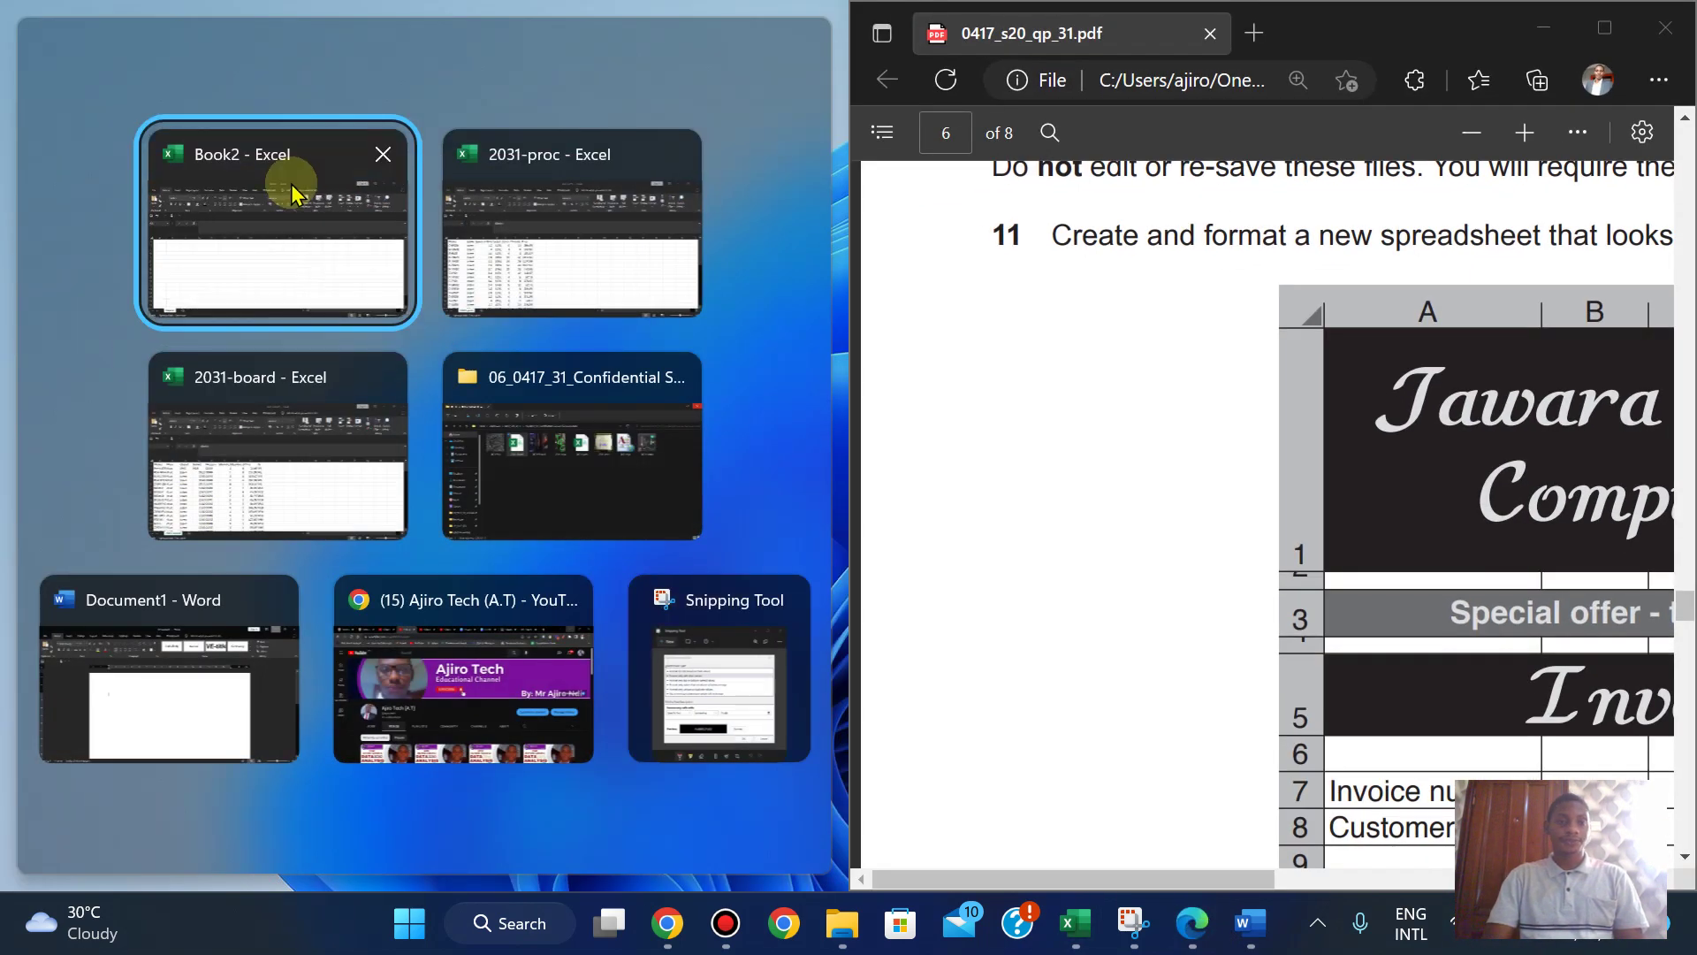
pyautogui.click(222, 235)
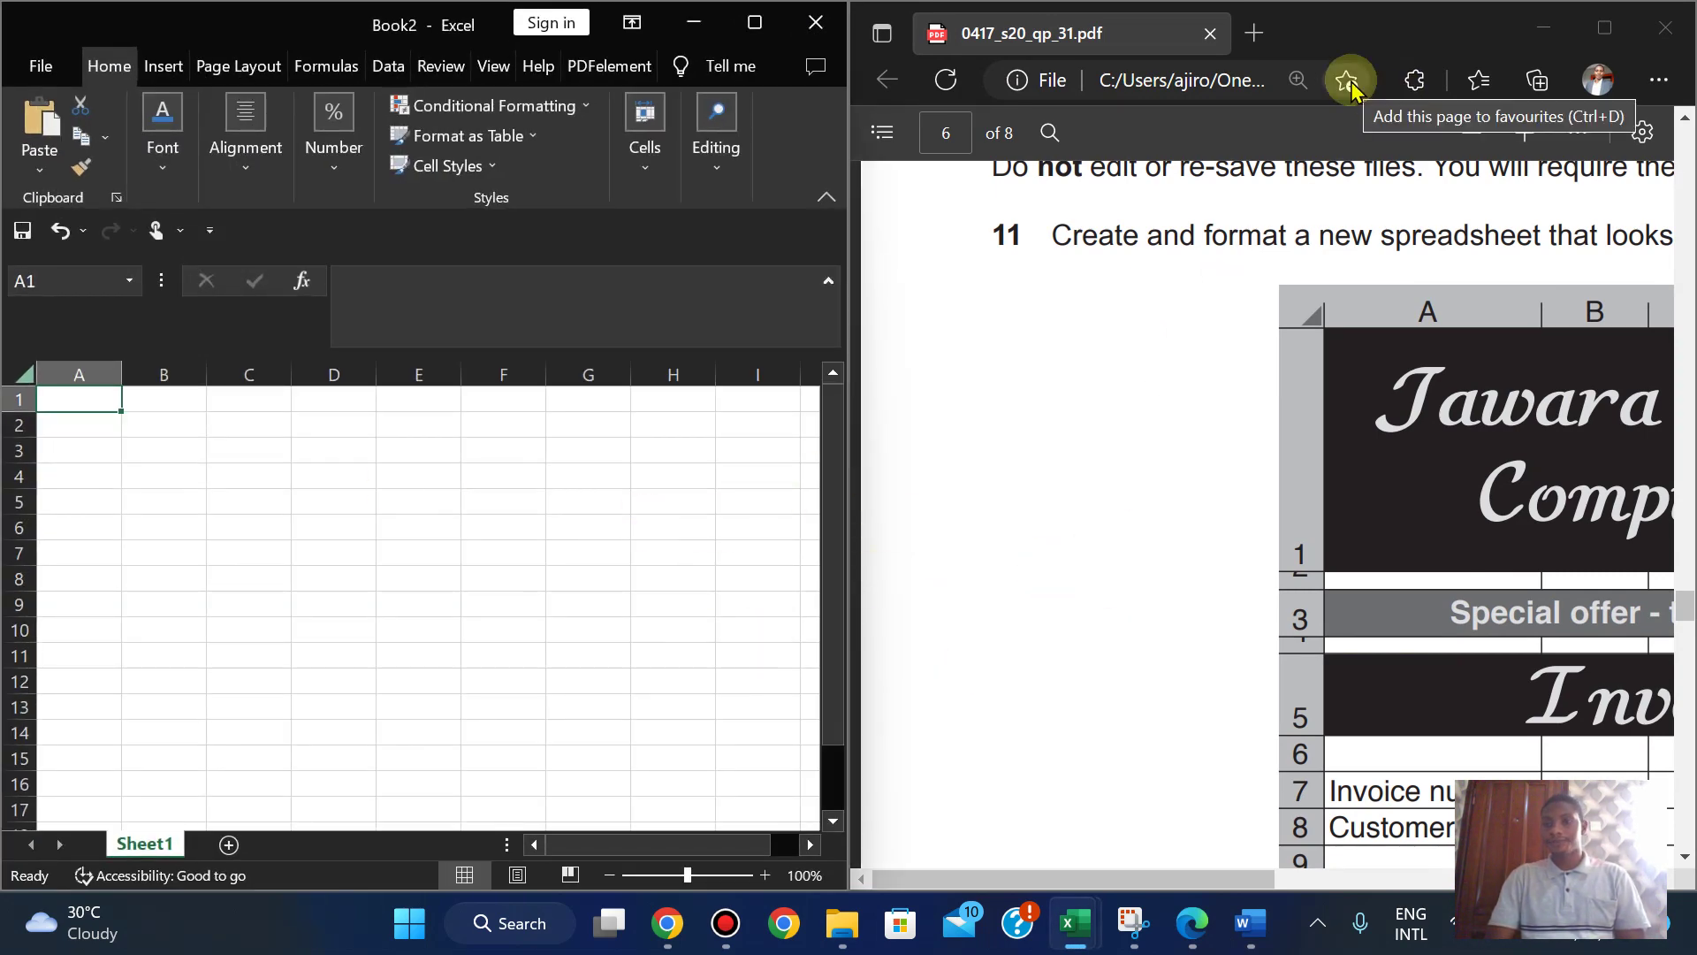
pyautogui.click(1464, 139)
pyautogui.click(1465, 140)
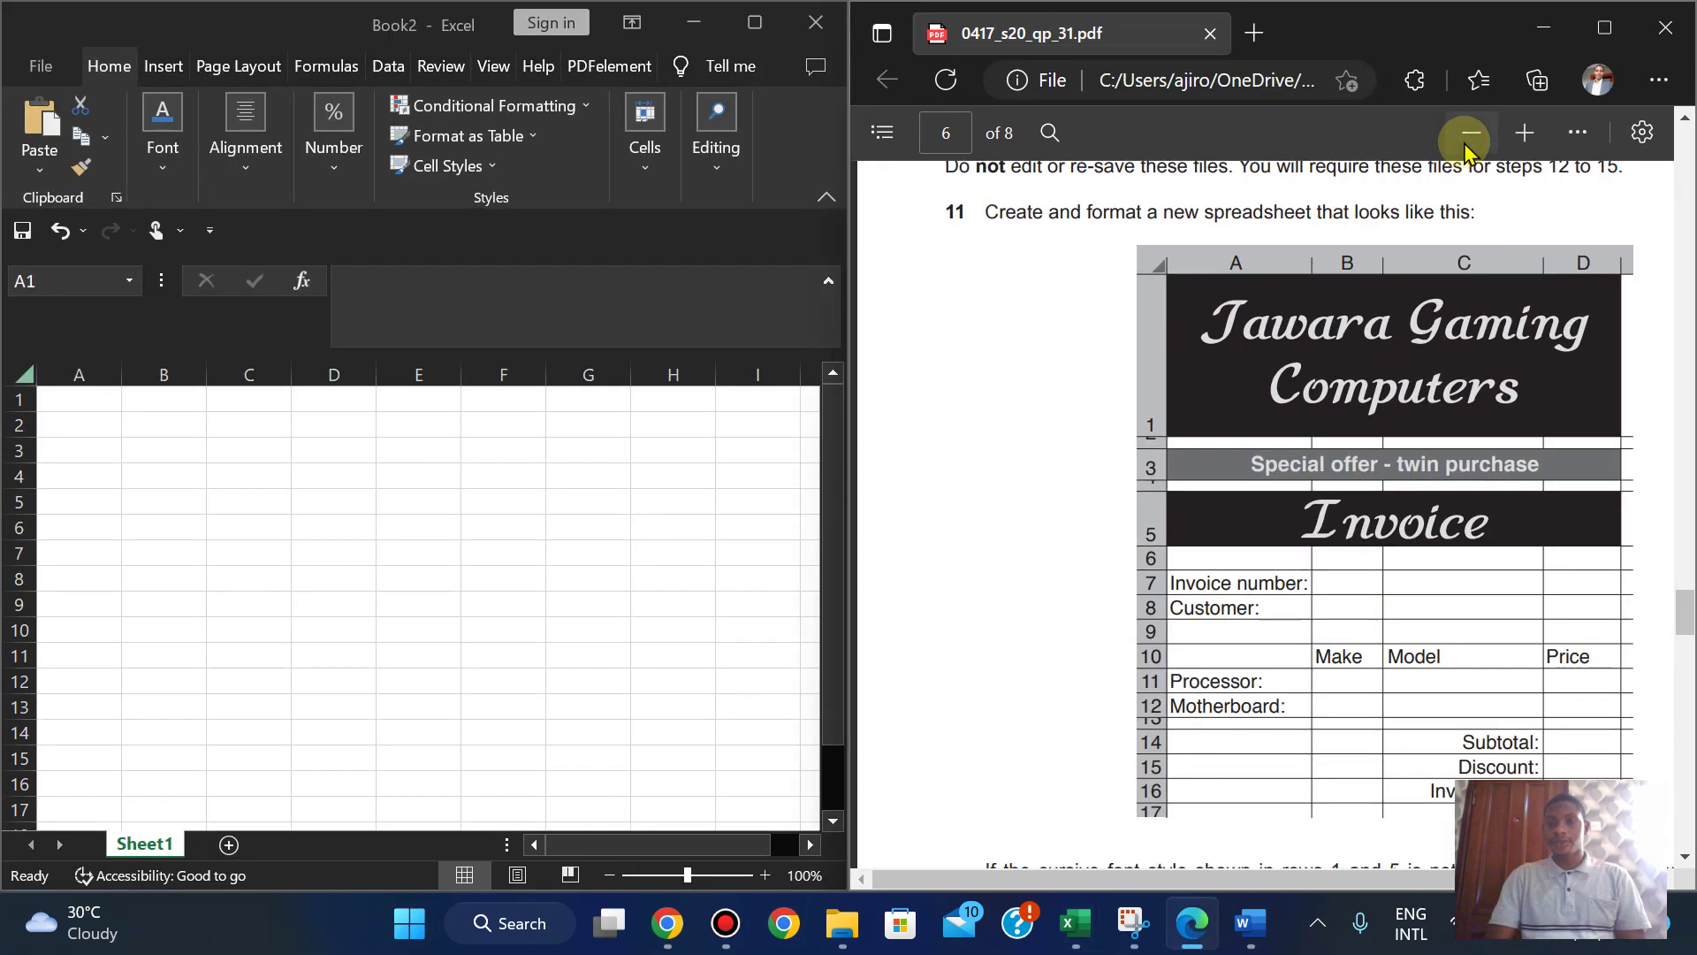
pyautogui.click(1465, 139)
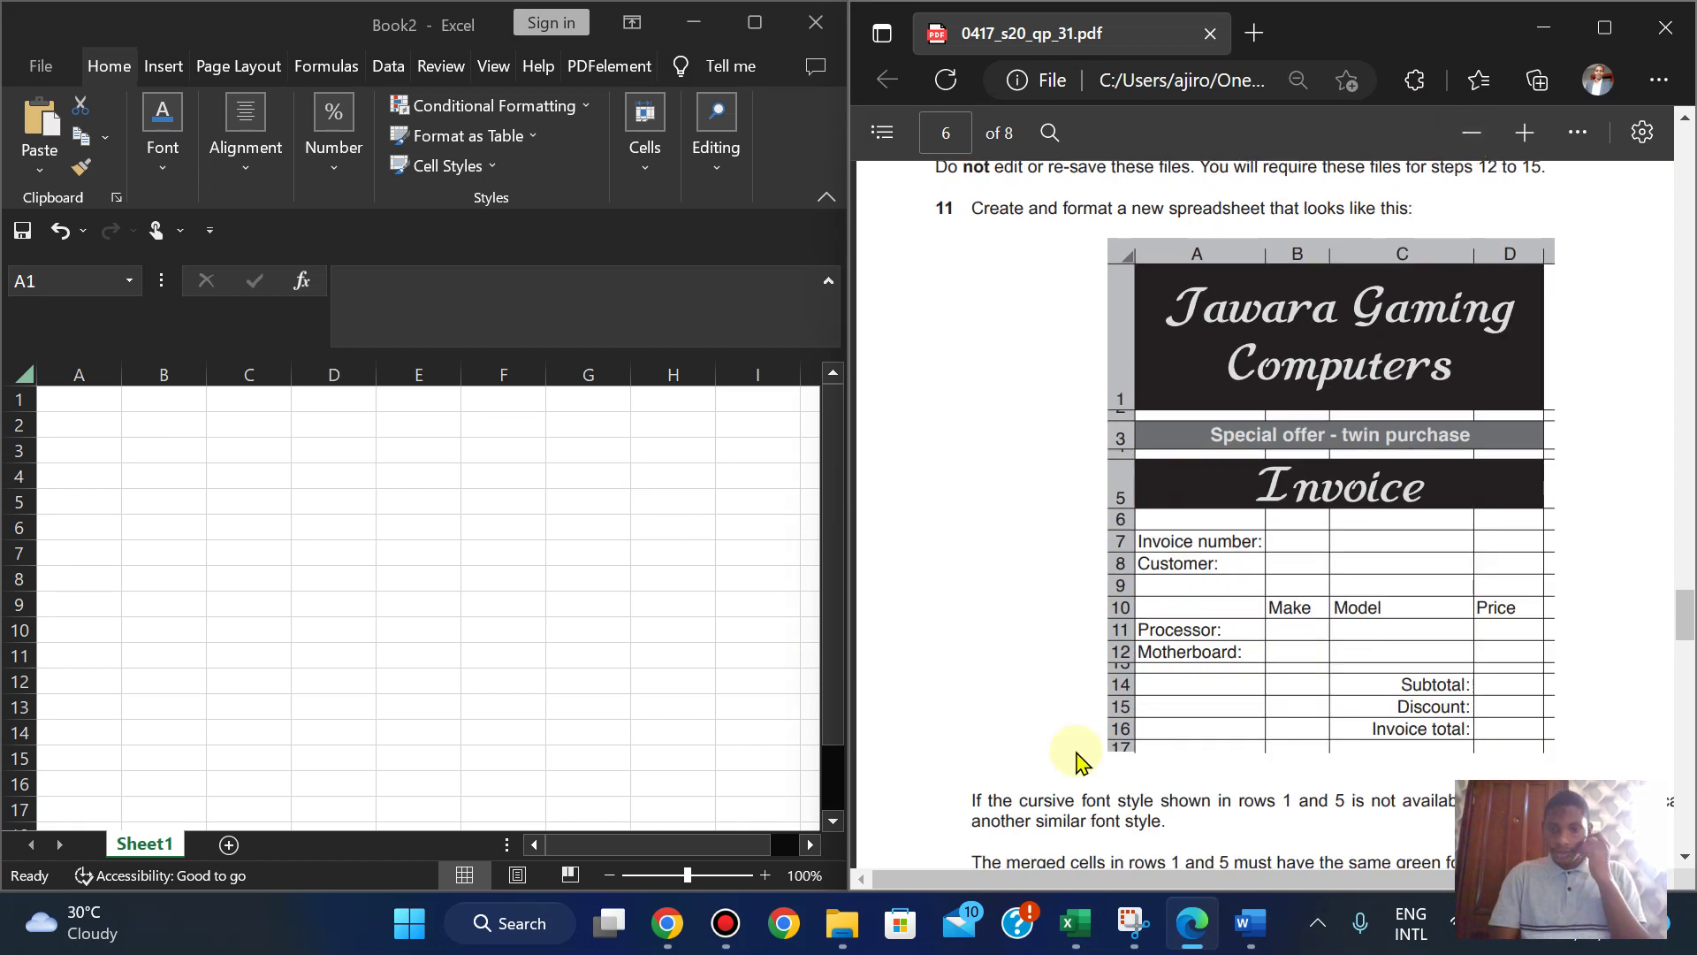
# - Zoom the PDF out further so the full invoice figure, columns A to D, shows beside Book2
pyautogui.scroll(-2, 1080, 762)
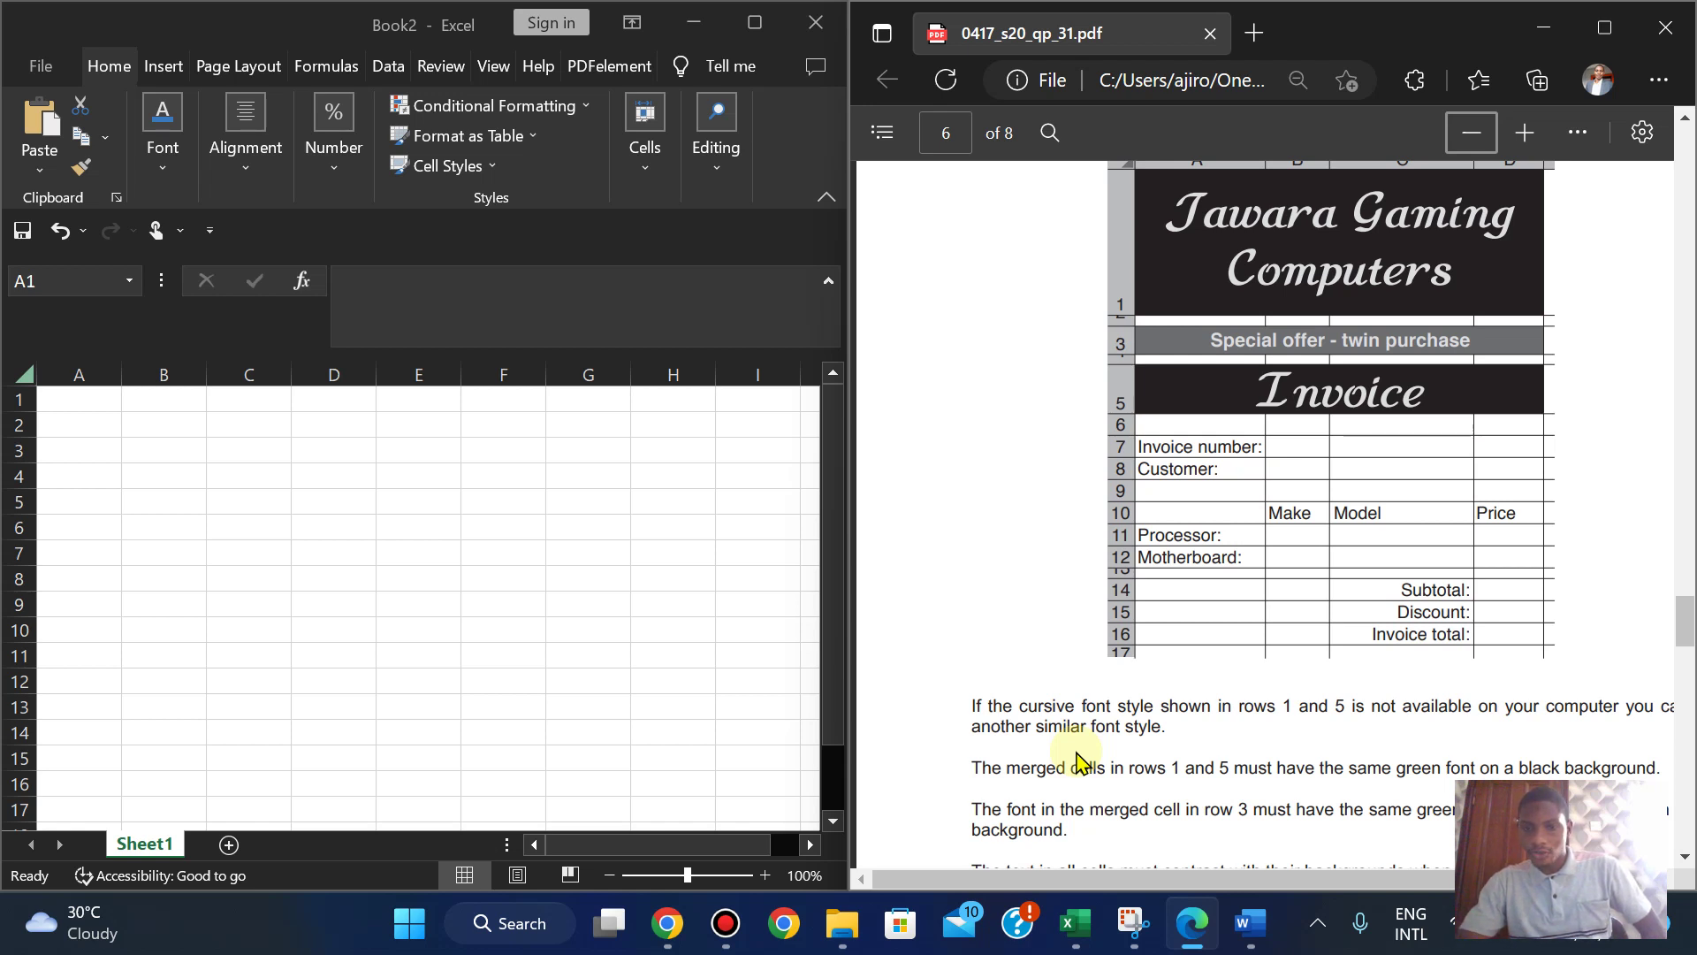
pyautogui.click(1471, 133)
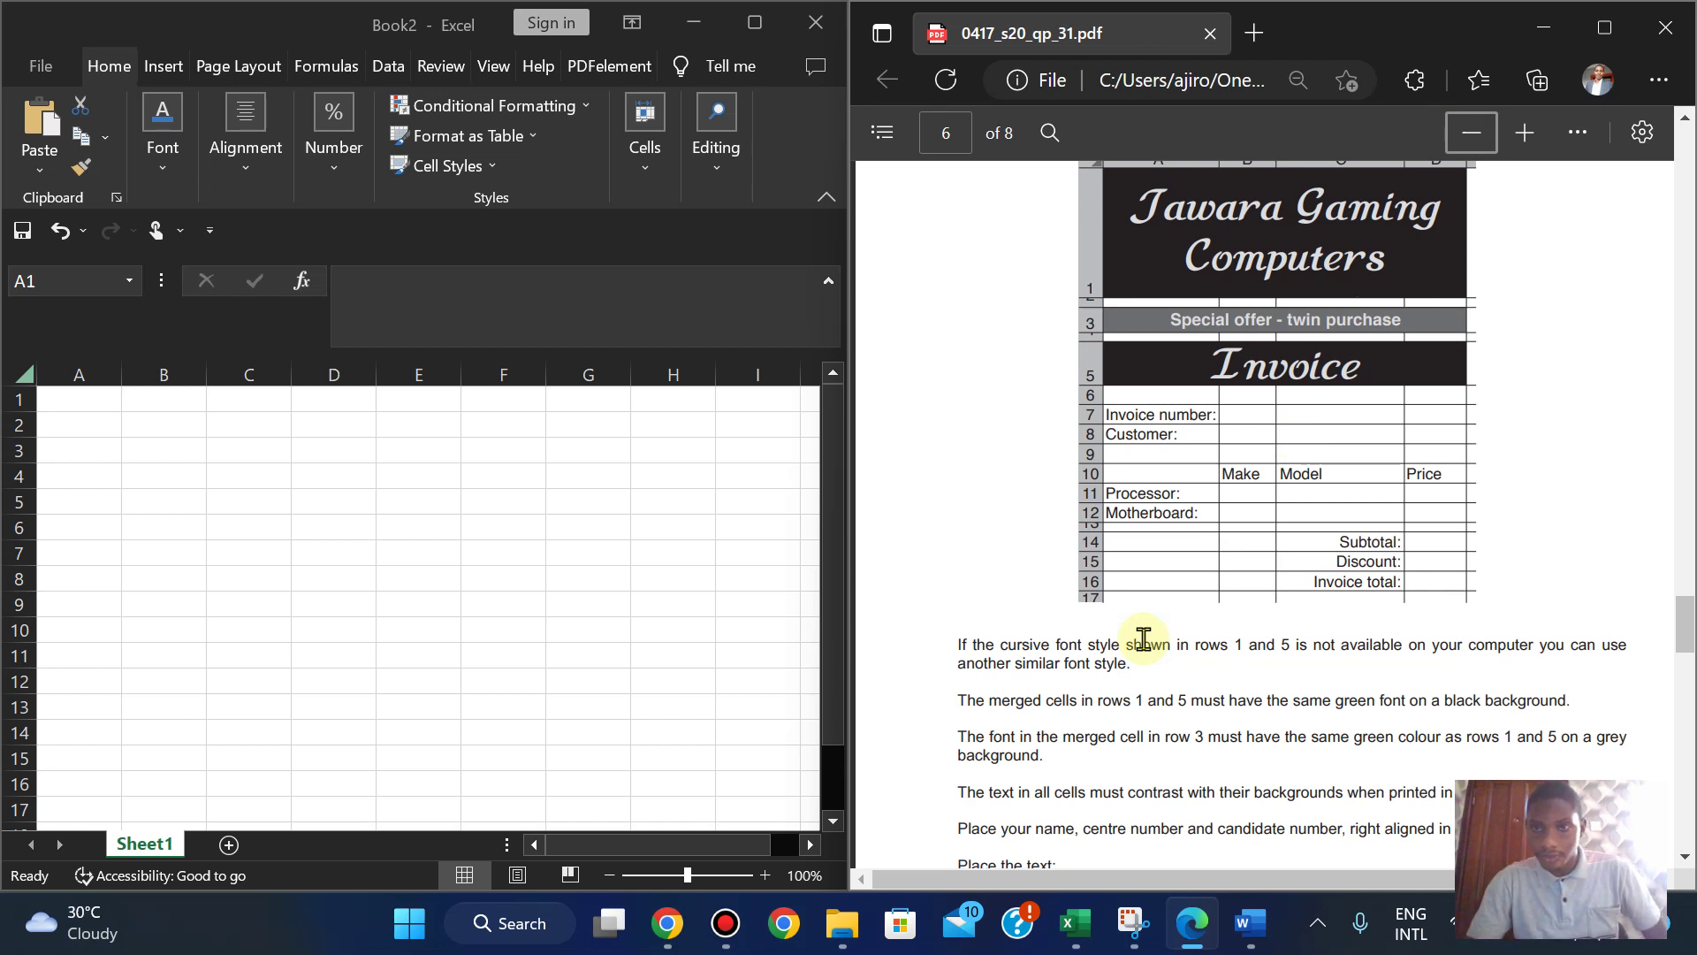
pyautogui.scroll(-1, 1143, 638)
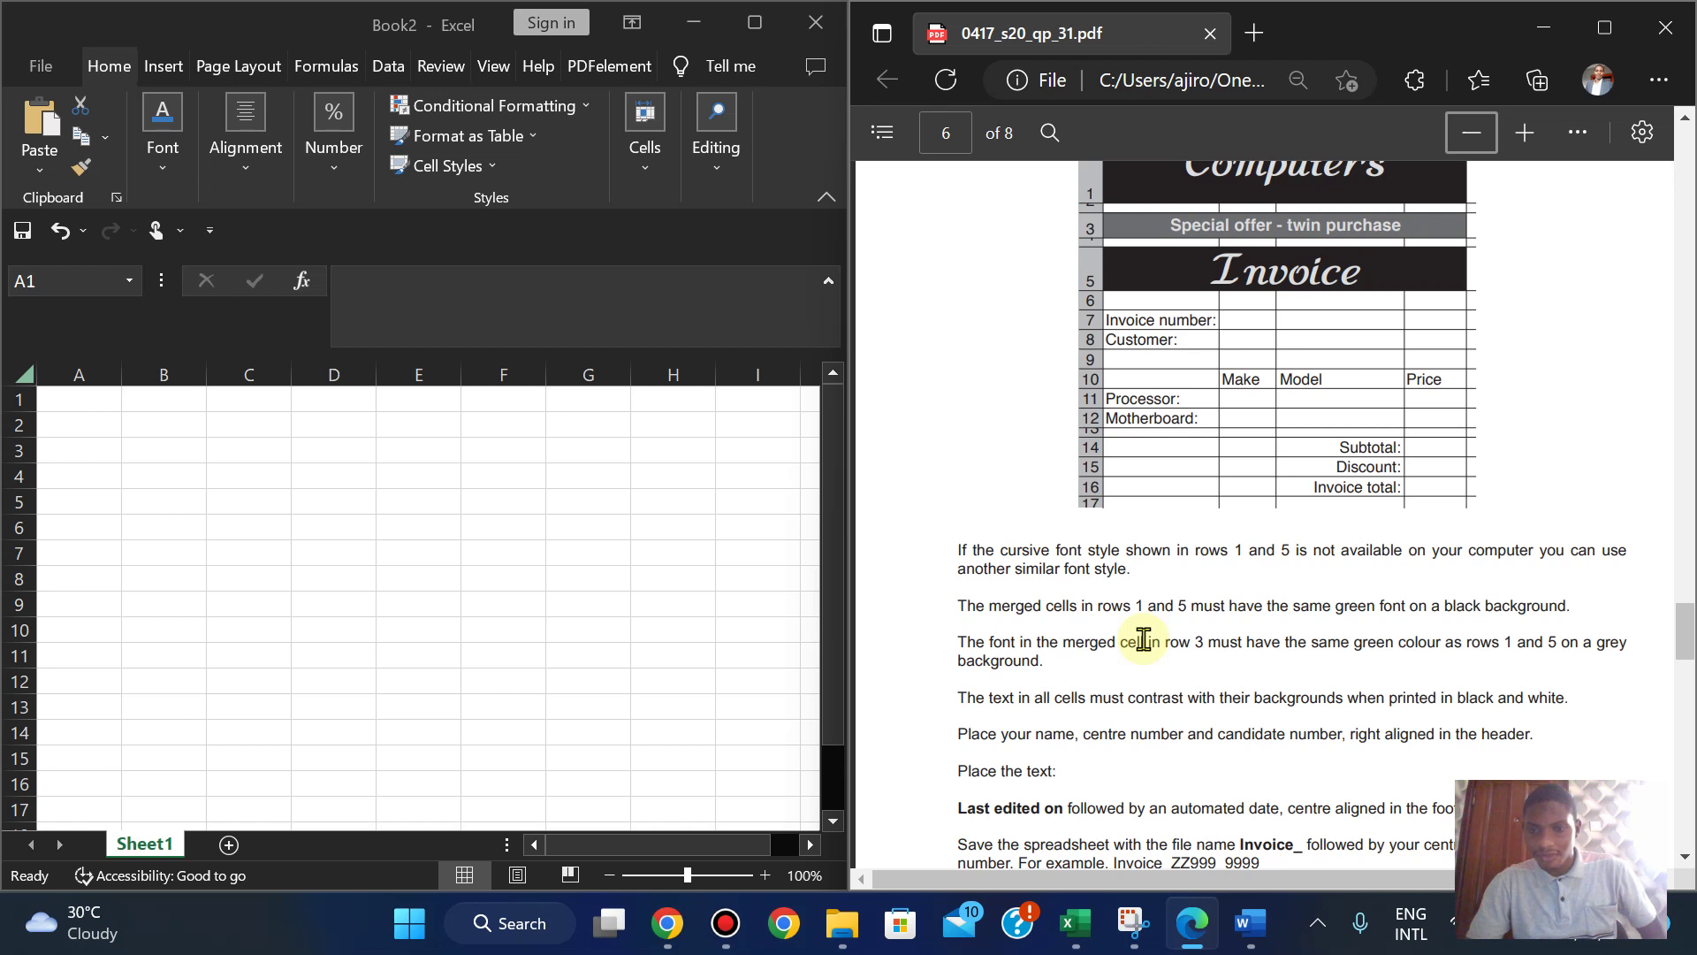
pyautogui.scroll(1, 1143, 638)
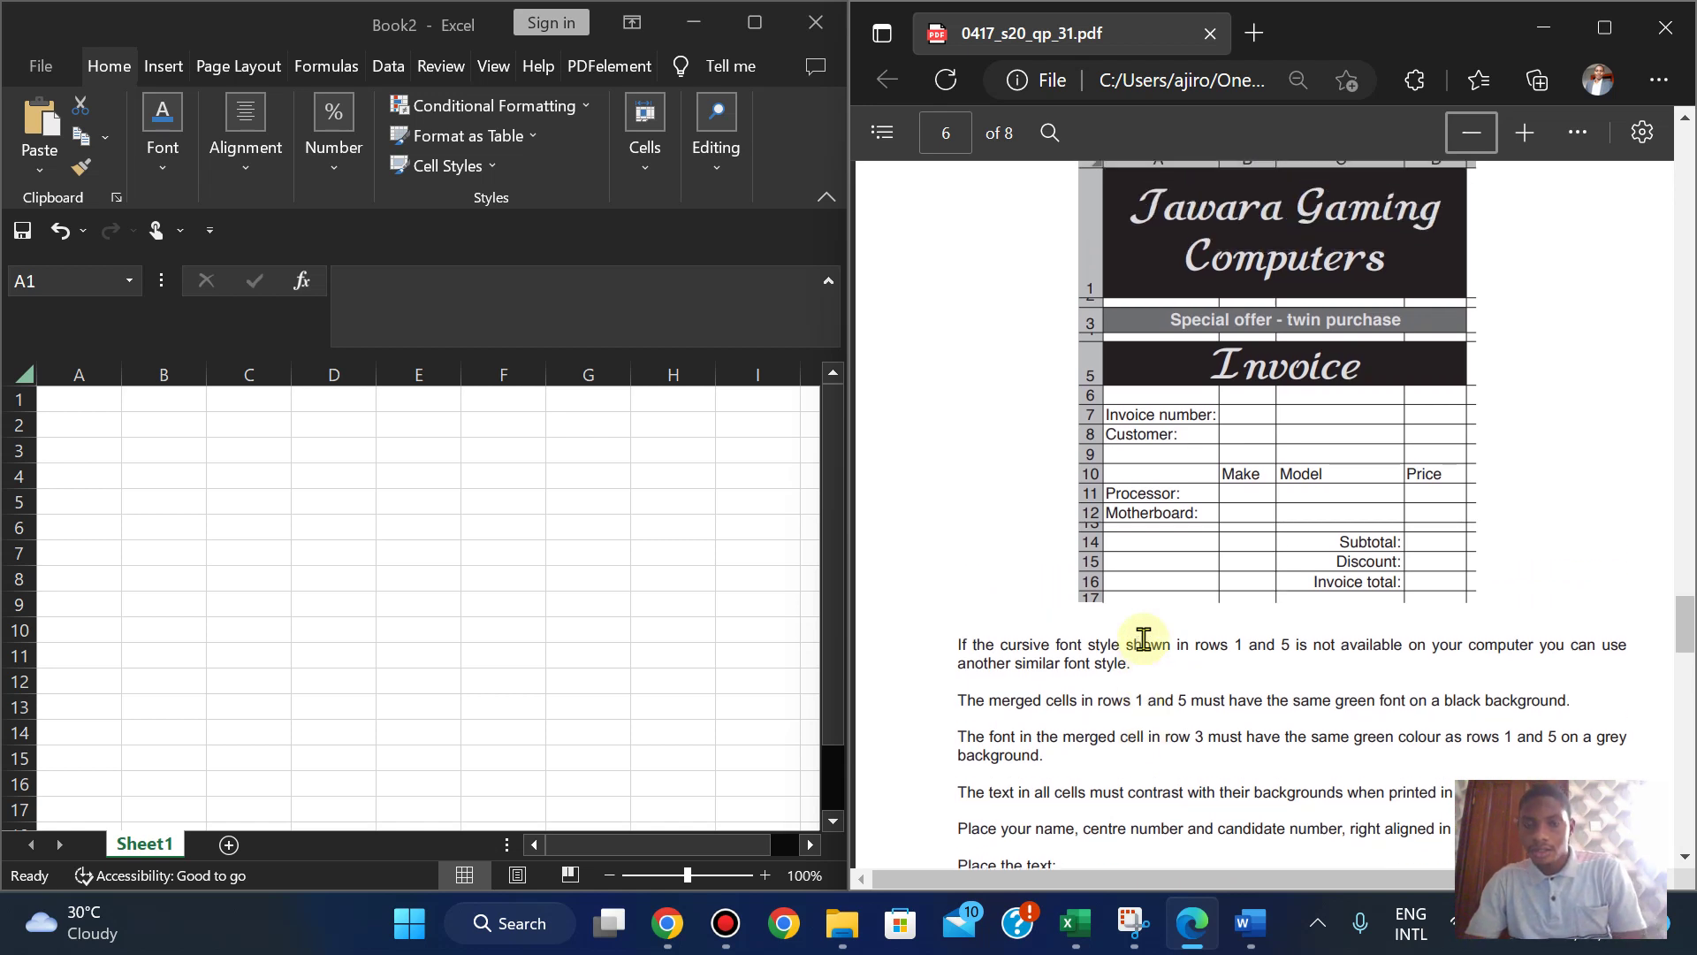
pyautogui.scroll(1, 1143, 638)
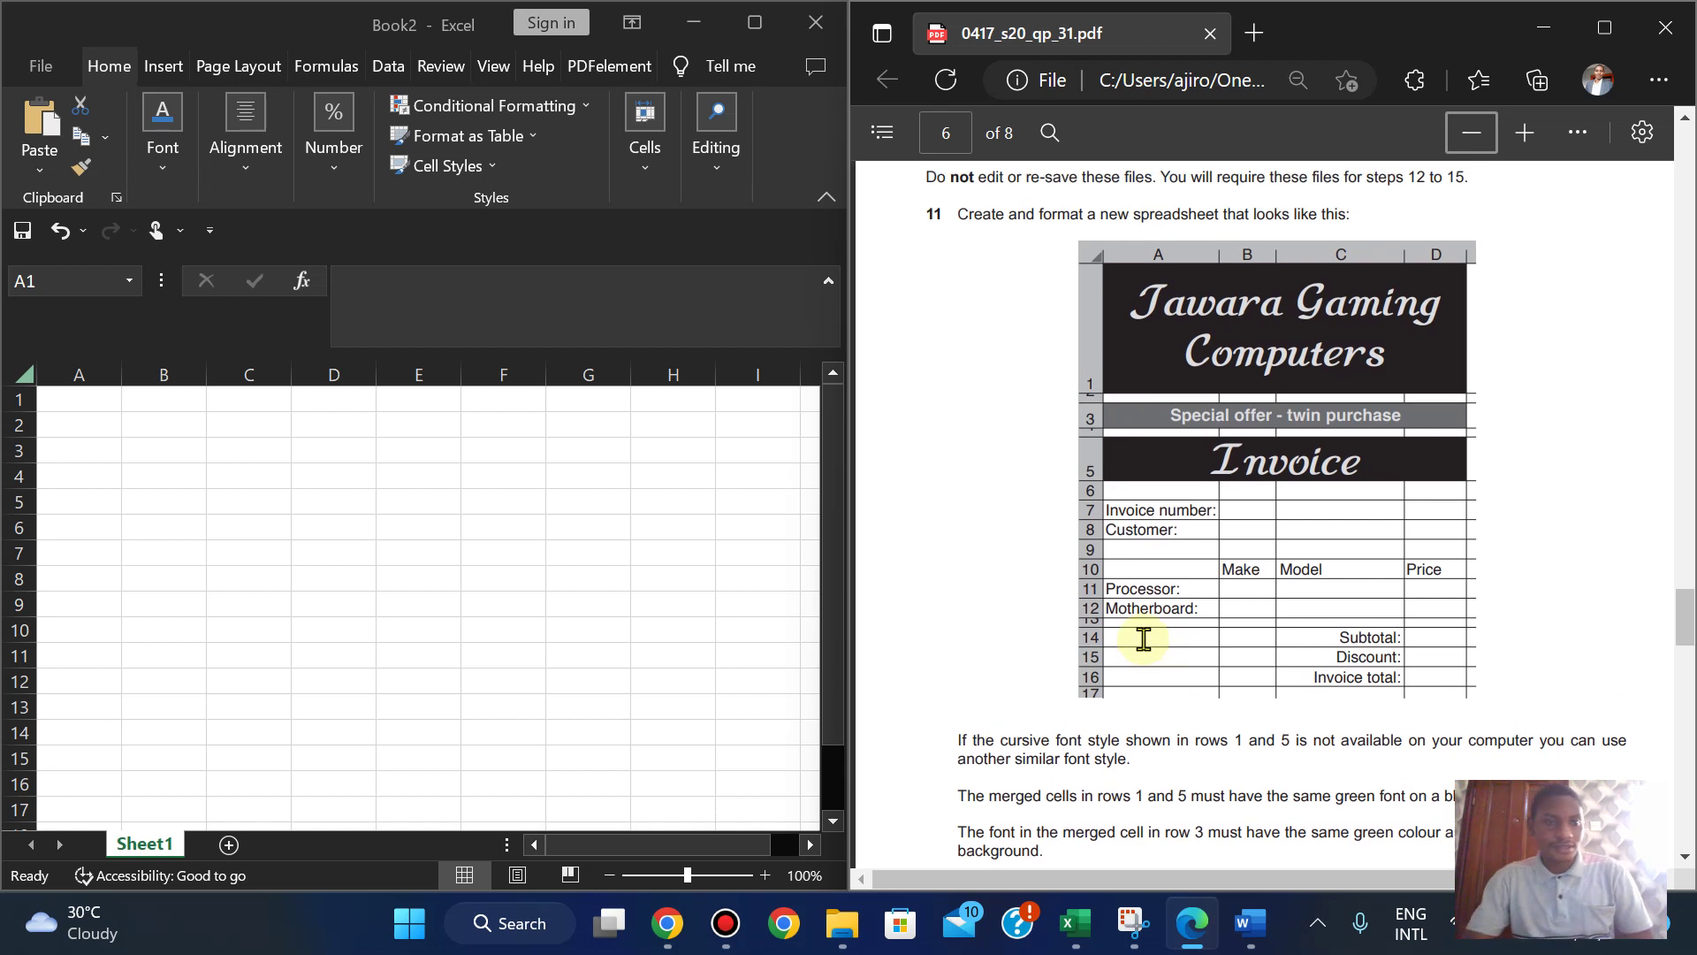
# - Merge and centre cells A1 to D1
pyautogui.click(62, 400)
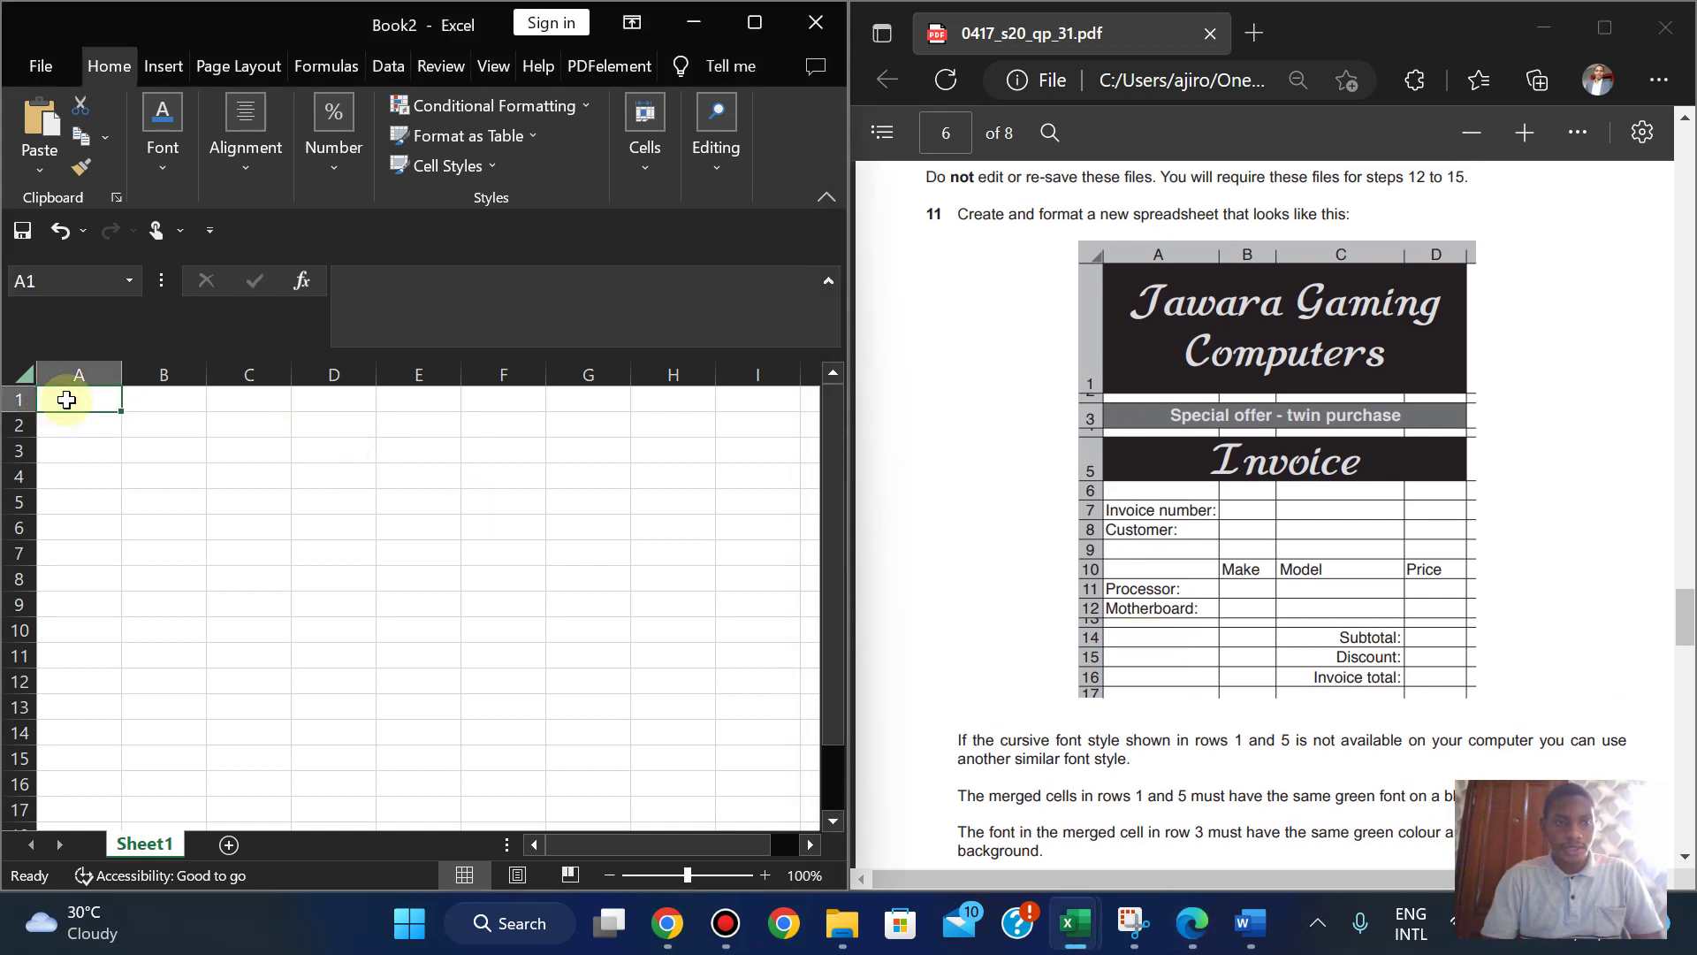
pyautogui.moveTo(66, 399); pyautogui.dragTo(337, 393)
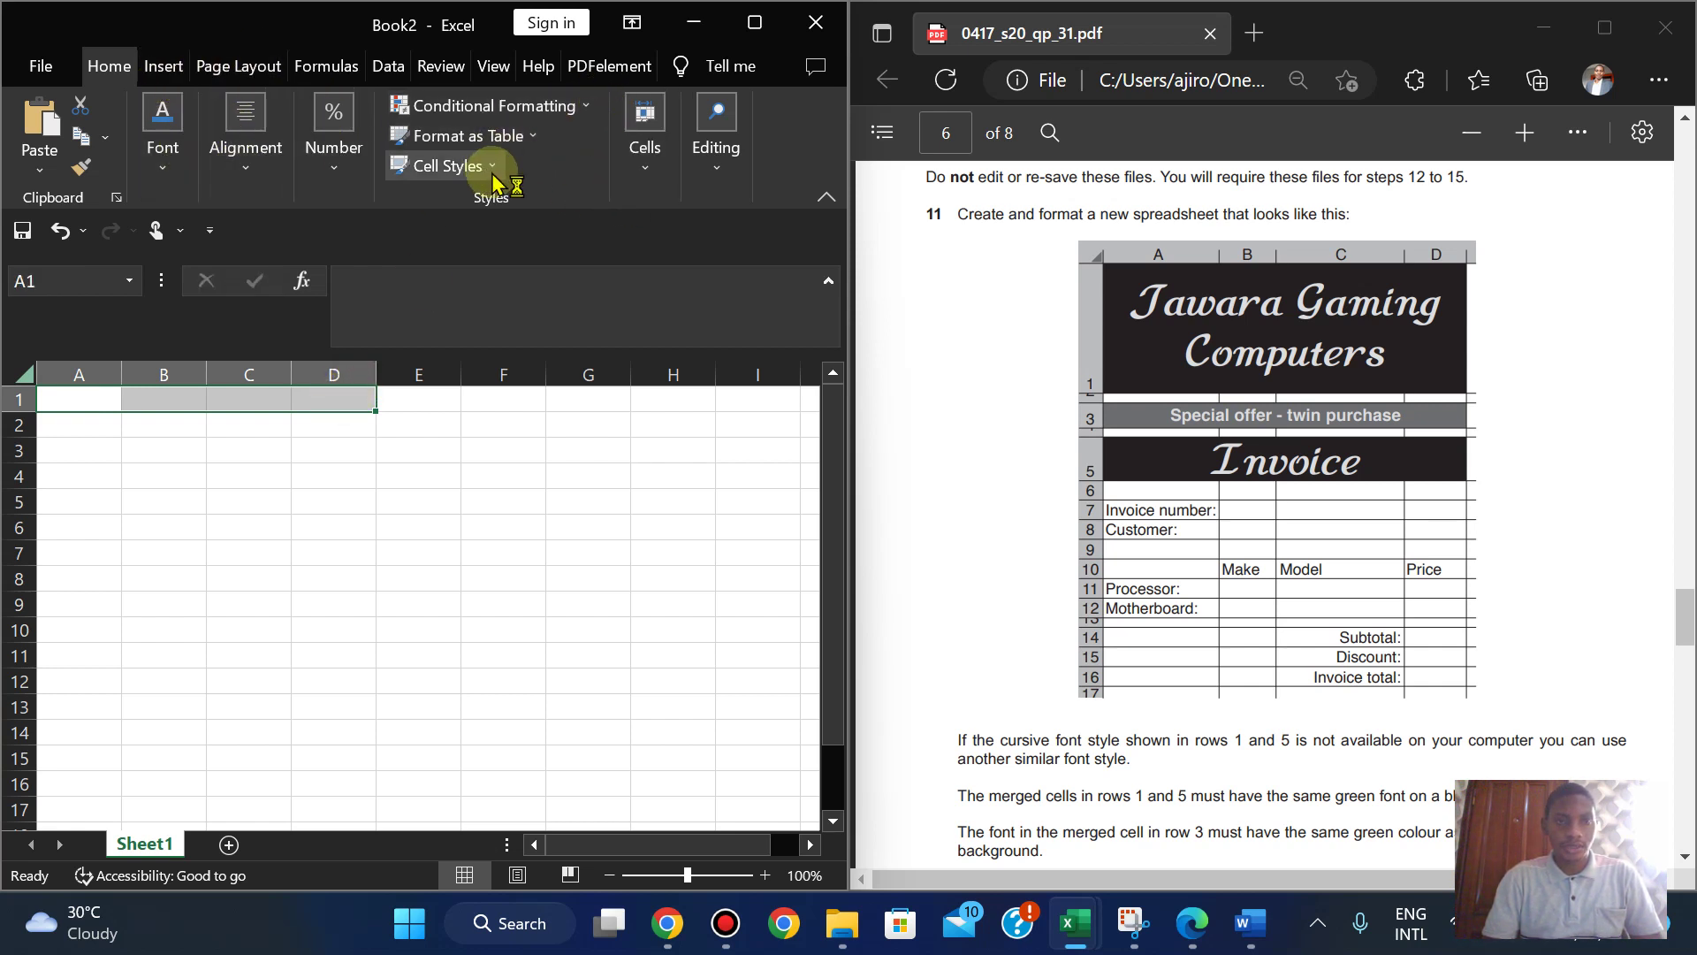
pyautogui.click(451, 166)
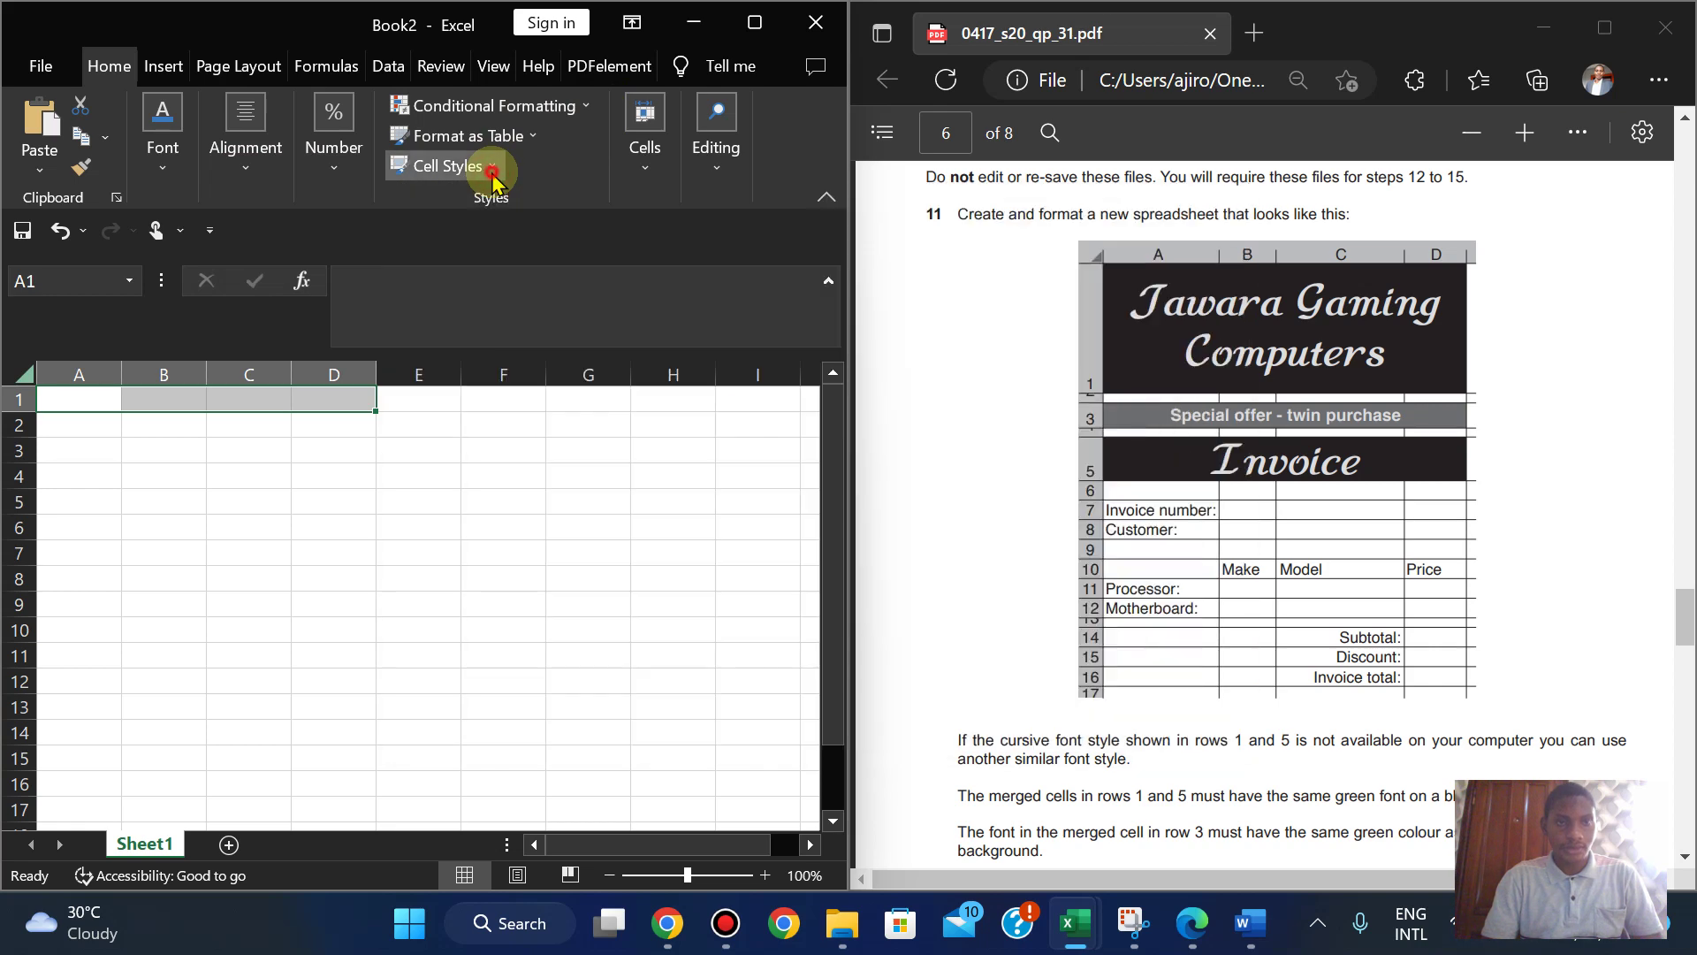
pyautogui.click(329, 168)
pyautogui.click(254, 164)
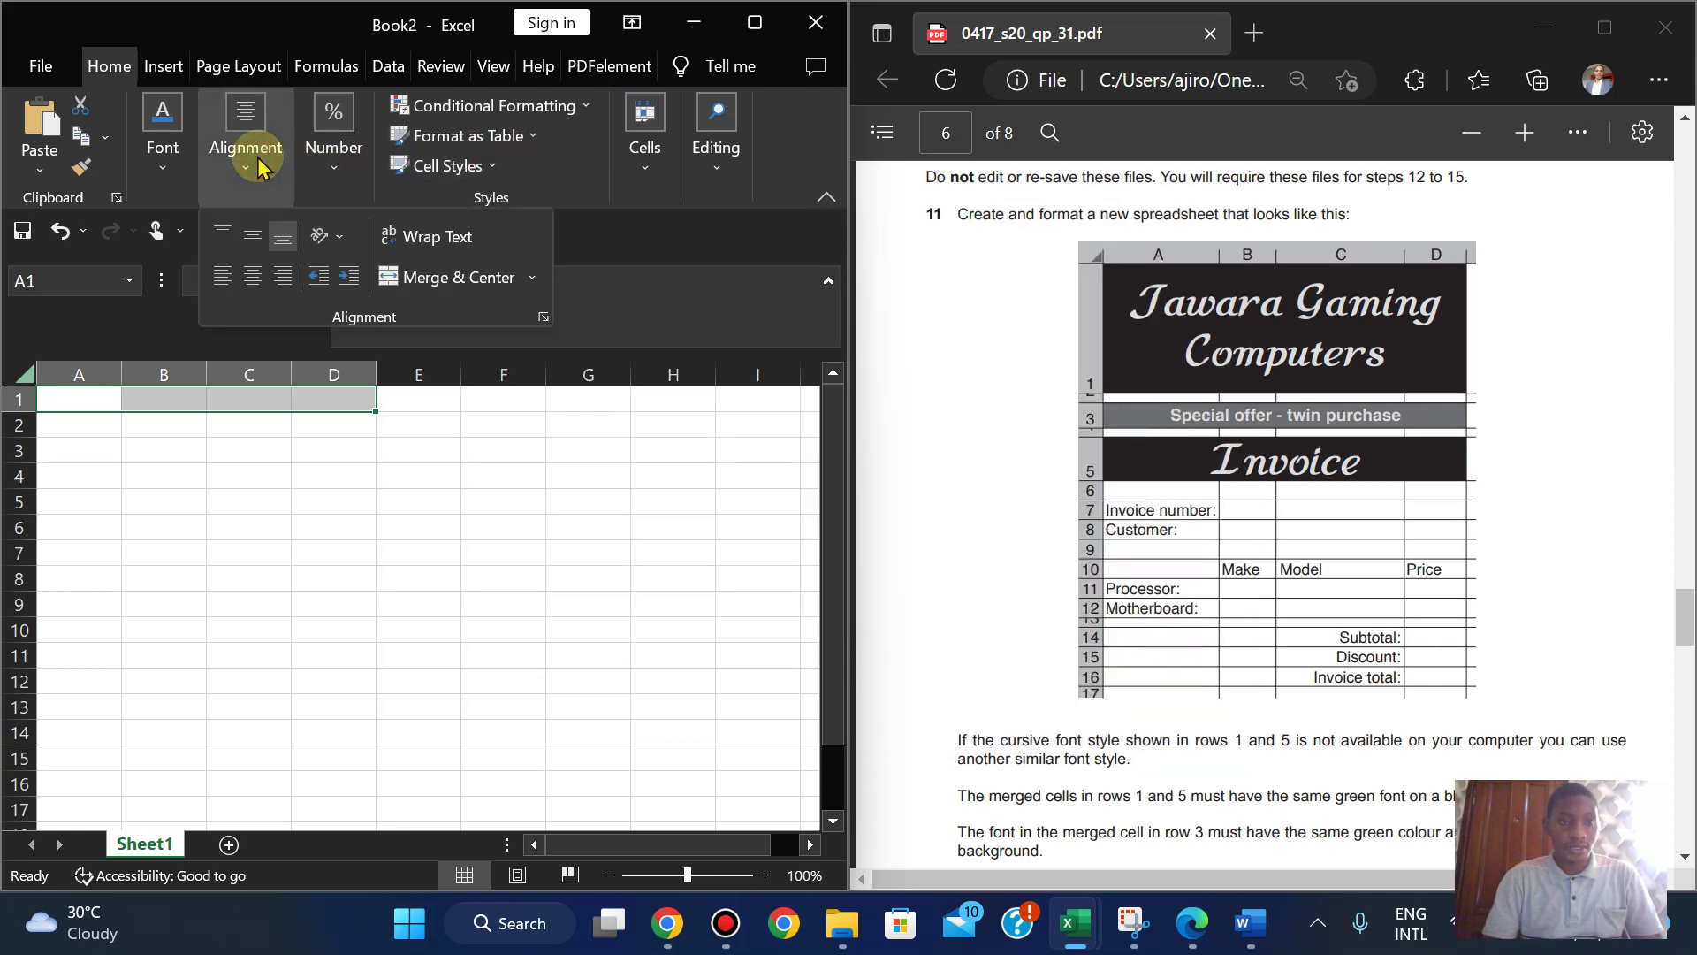
pyautogui.click(468, 277)
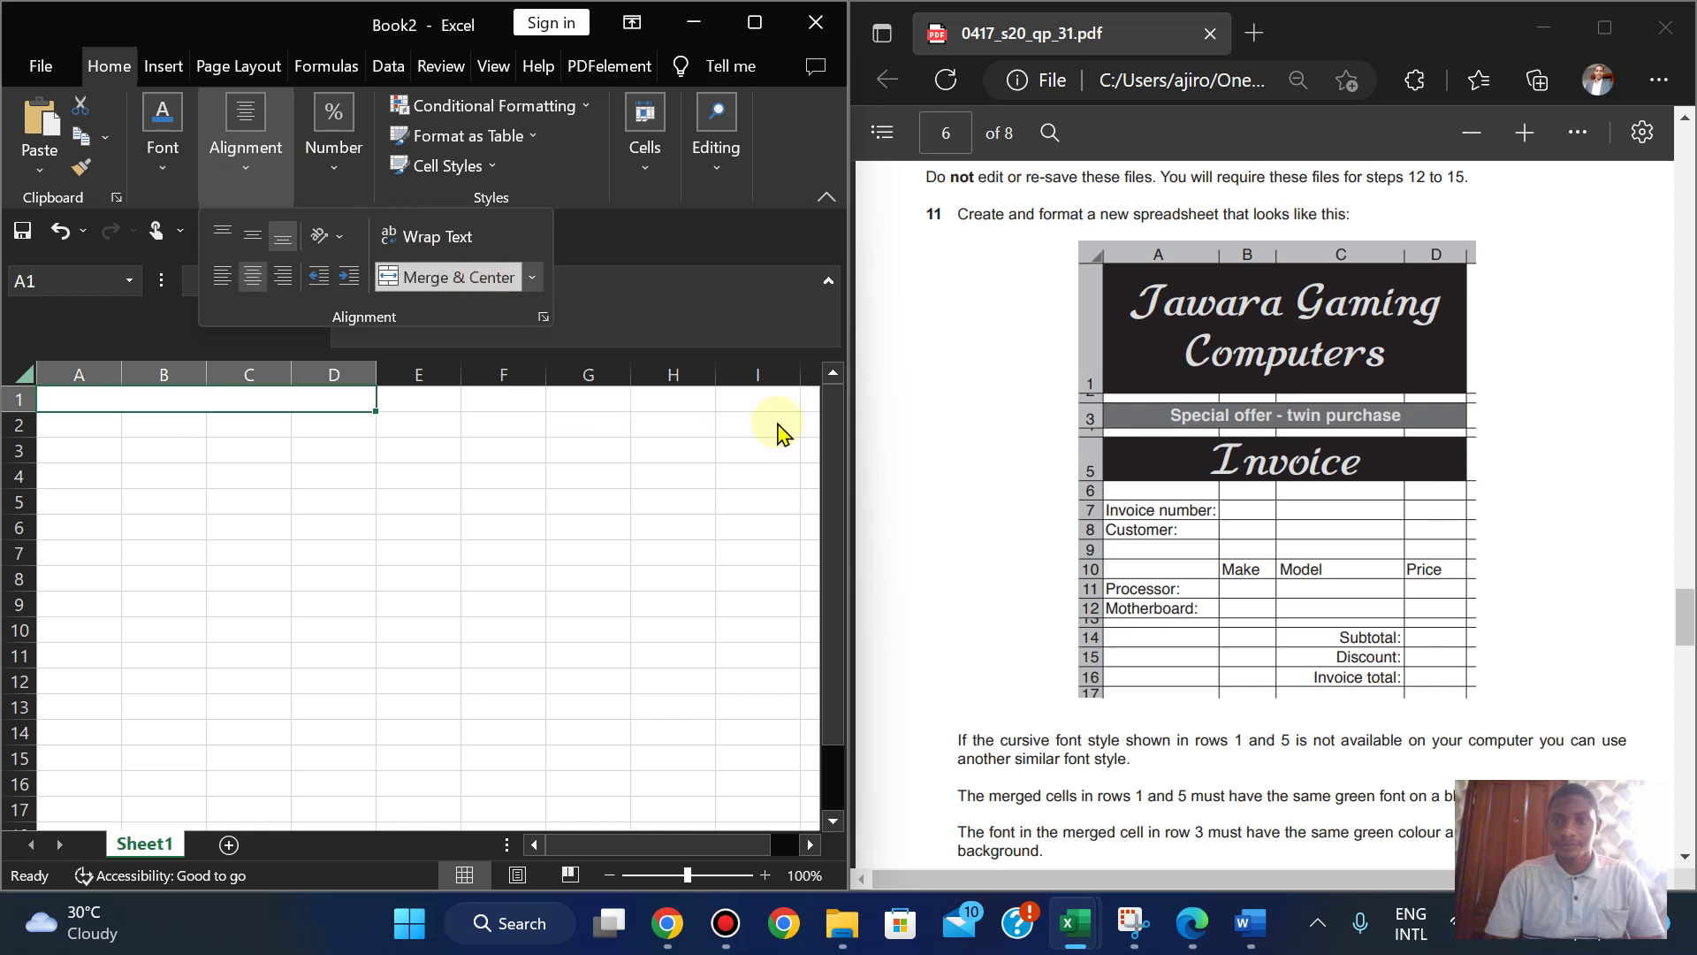
pyautogui.click(210, 394)
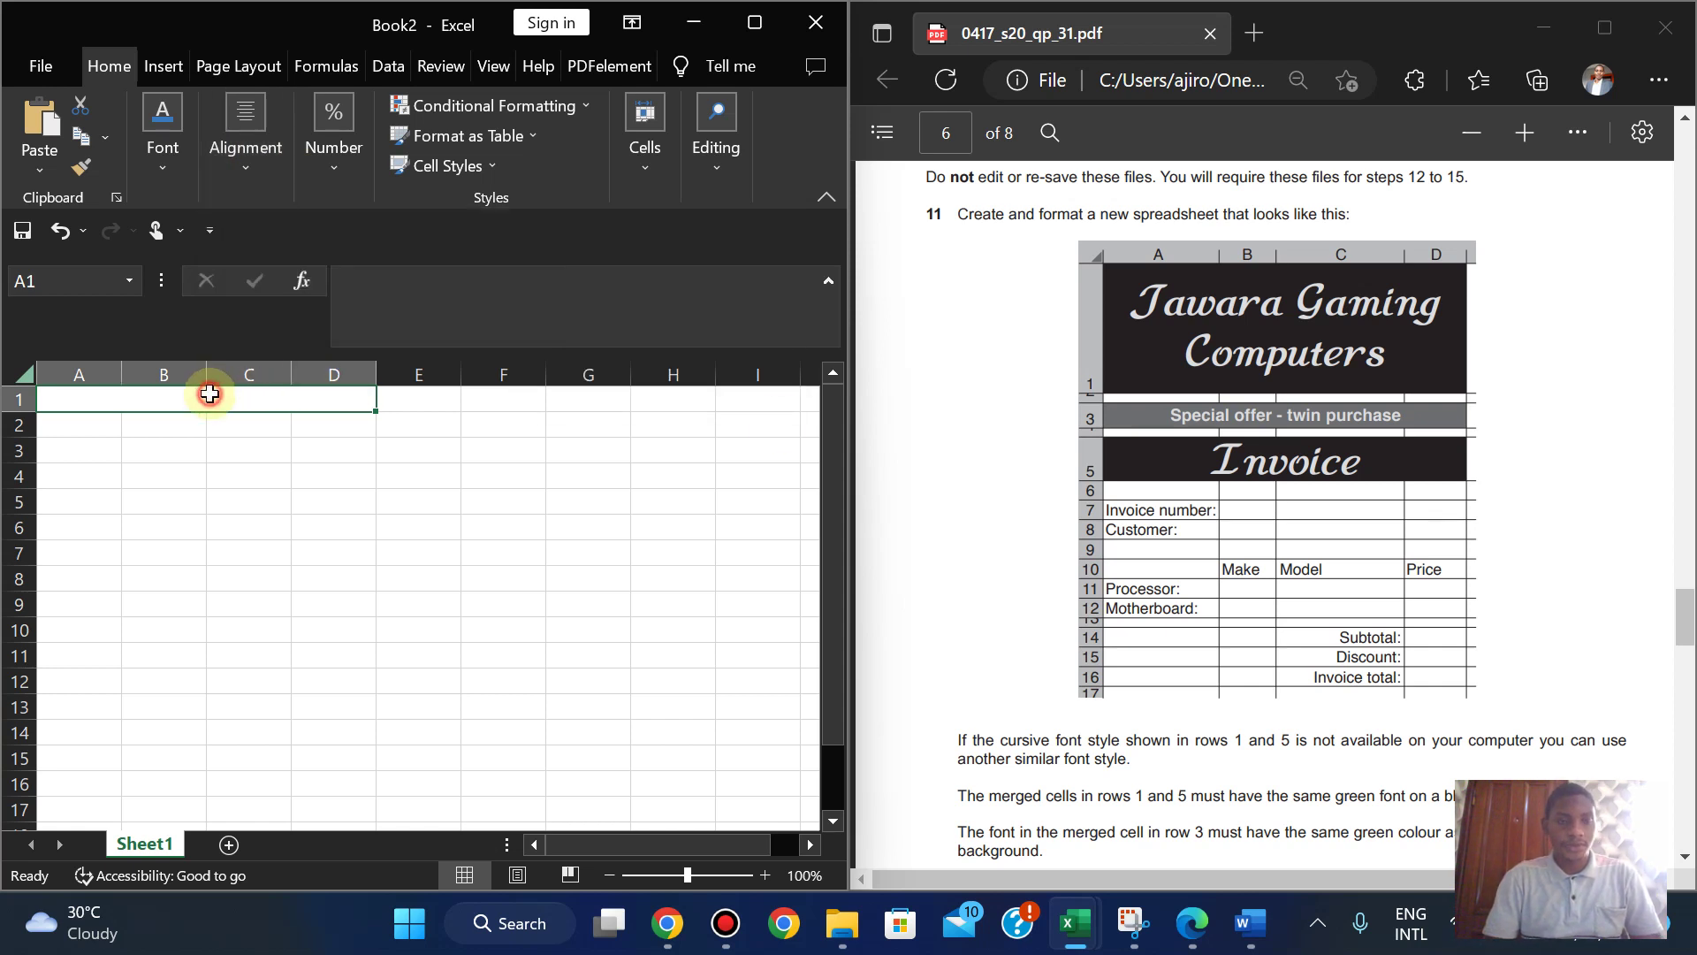
# - Enter the title 'Tawara Gaming Computers' in the merged cell
pyautogui.doubleClick(159, 403)
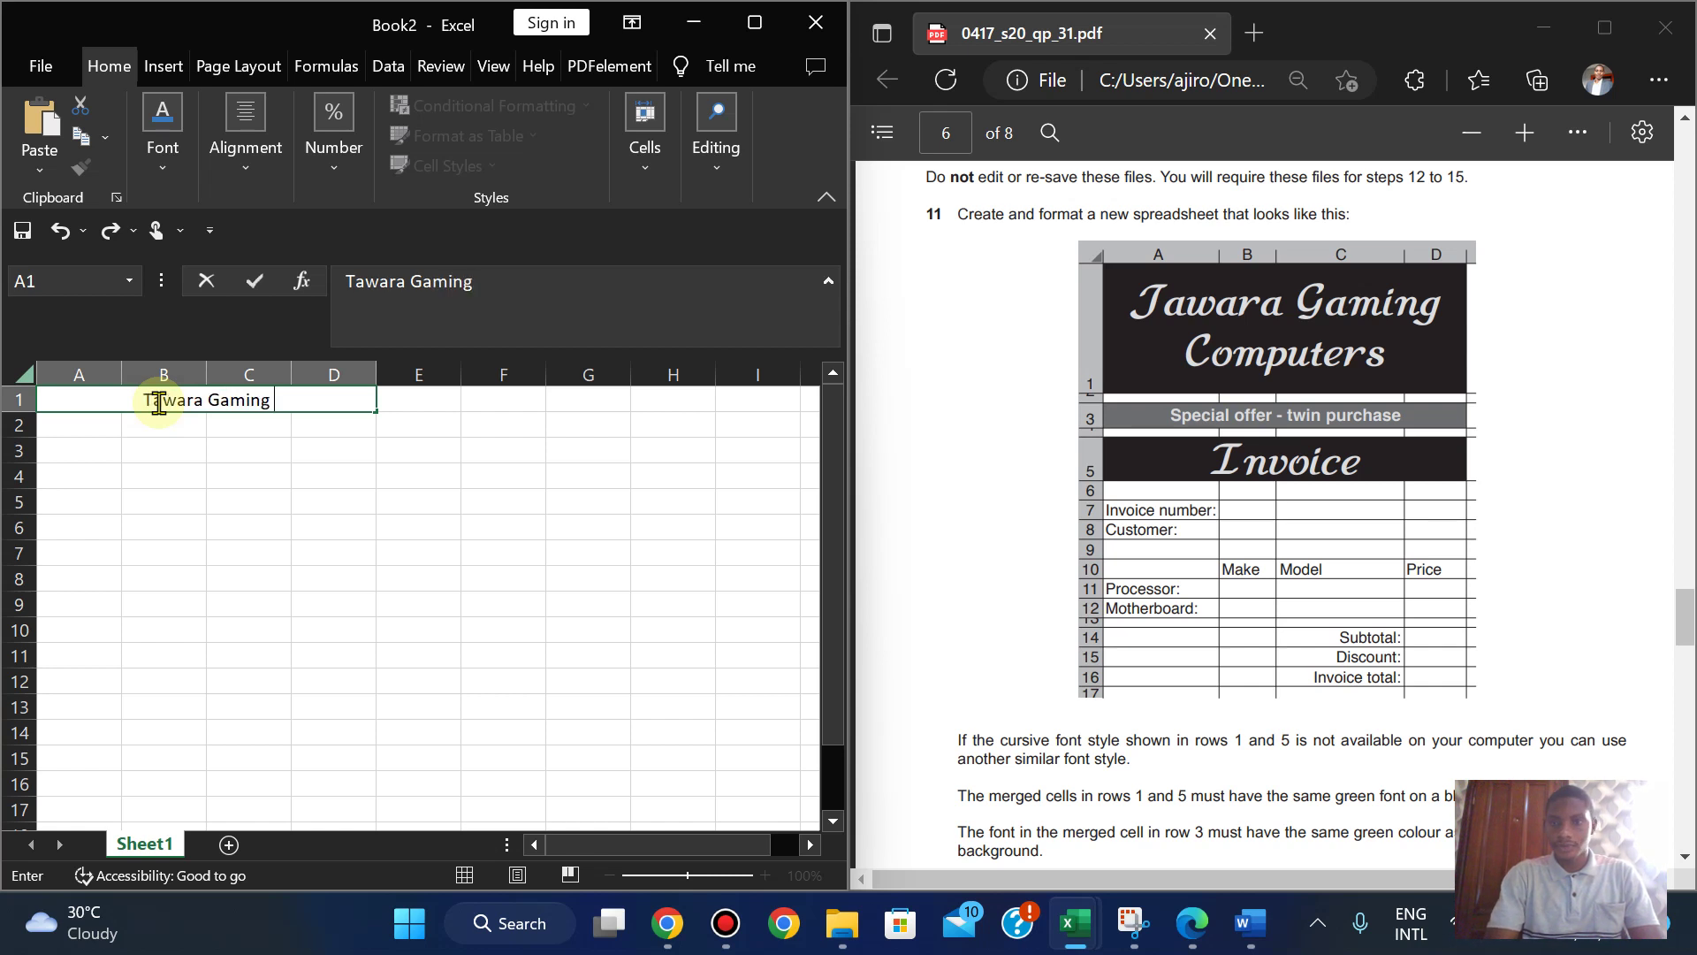
pyautogui.write('Tawara Gaming Comp')
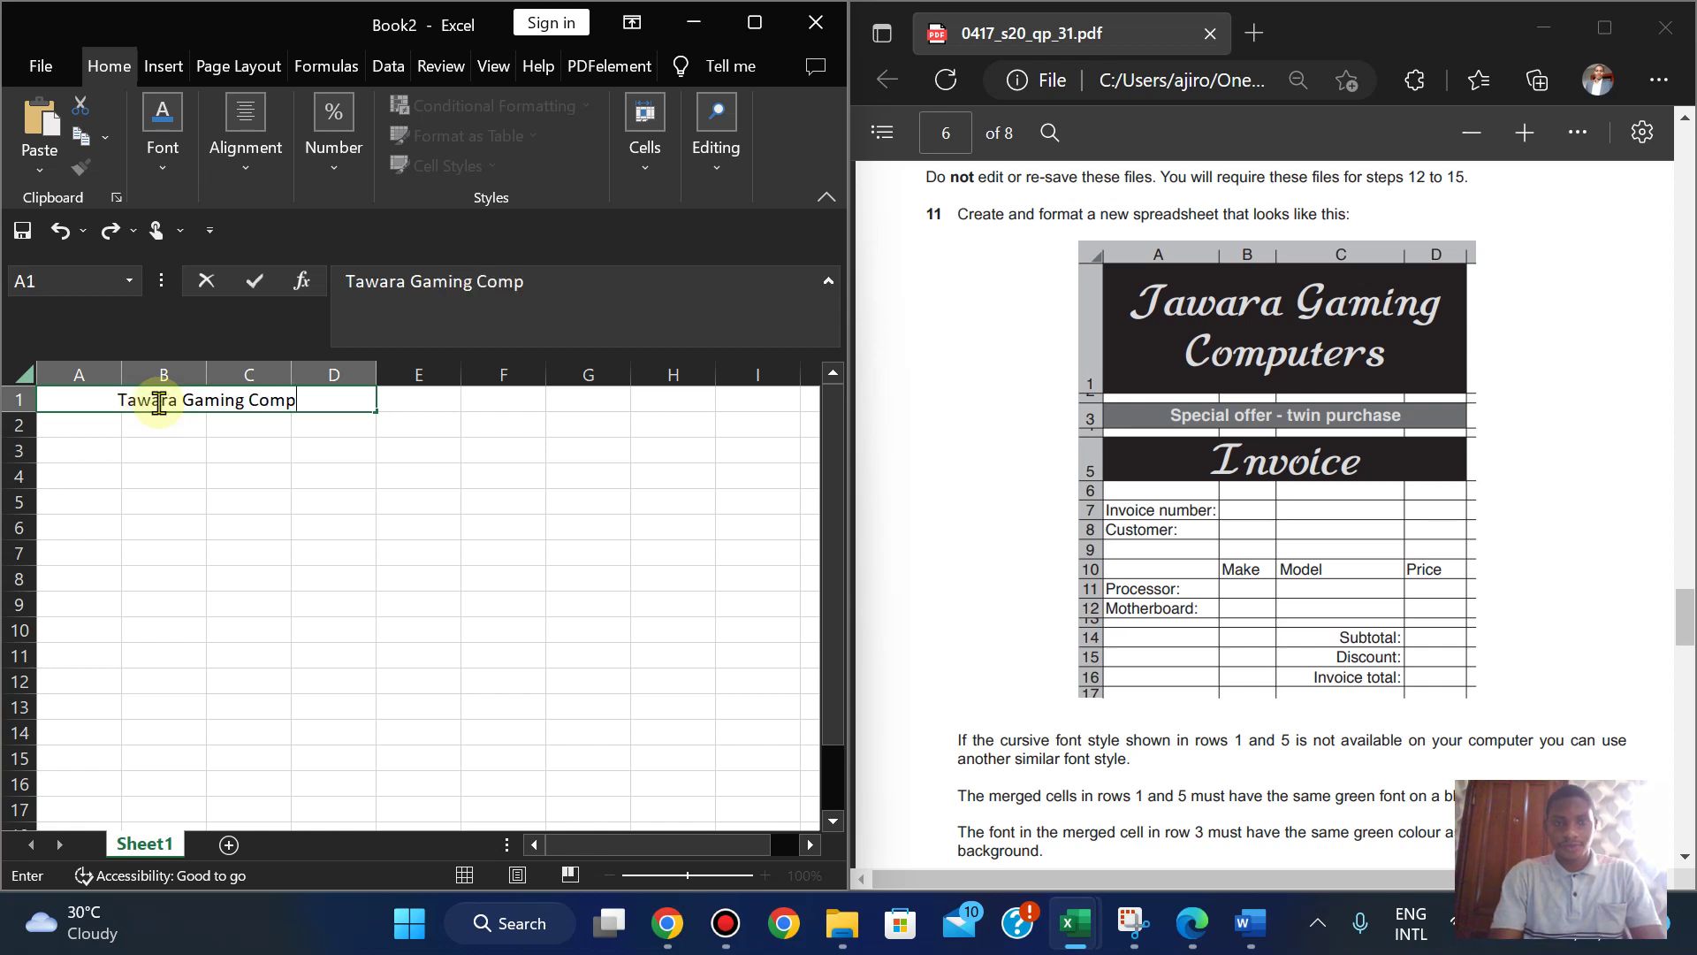
pyautogui.write('uters')
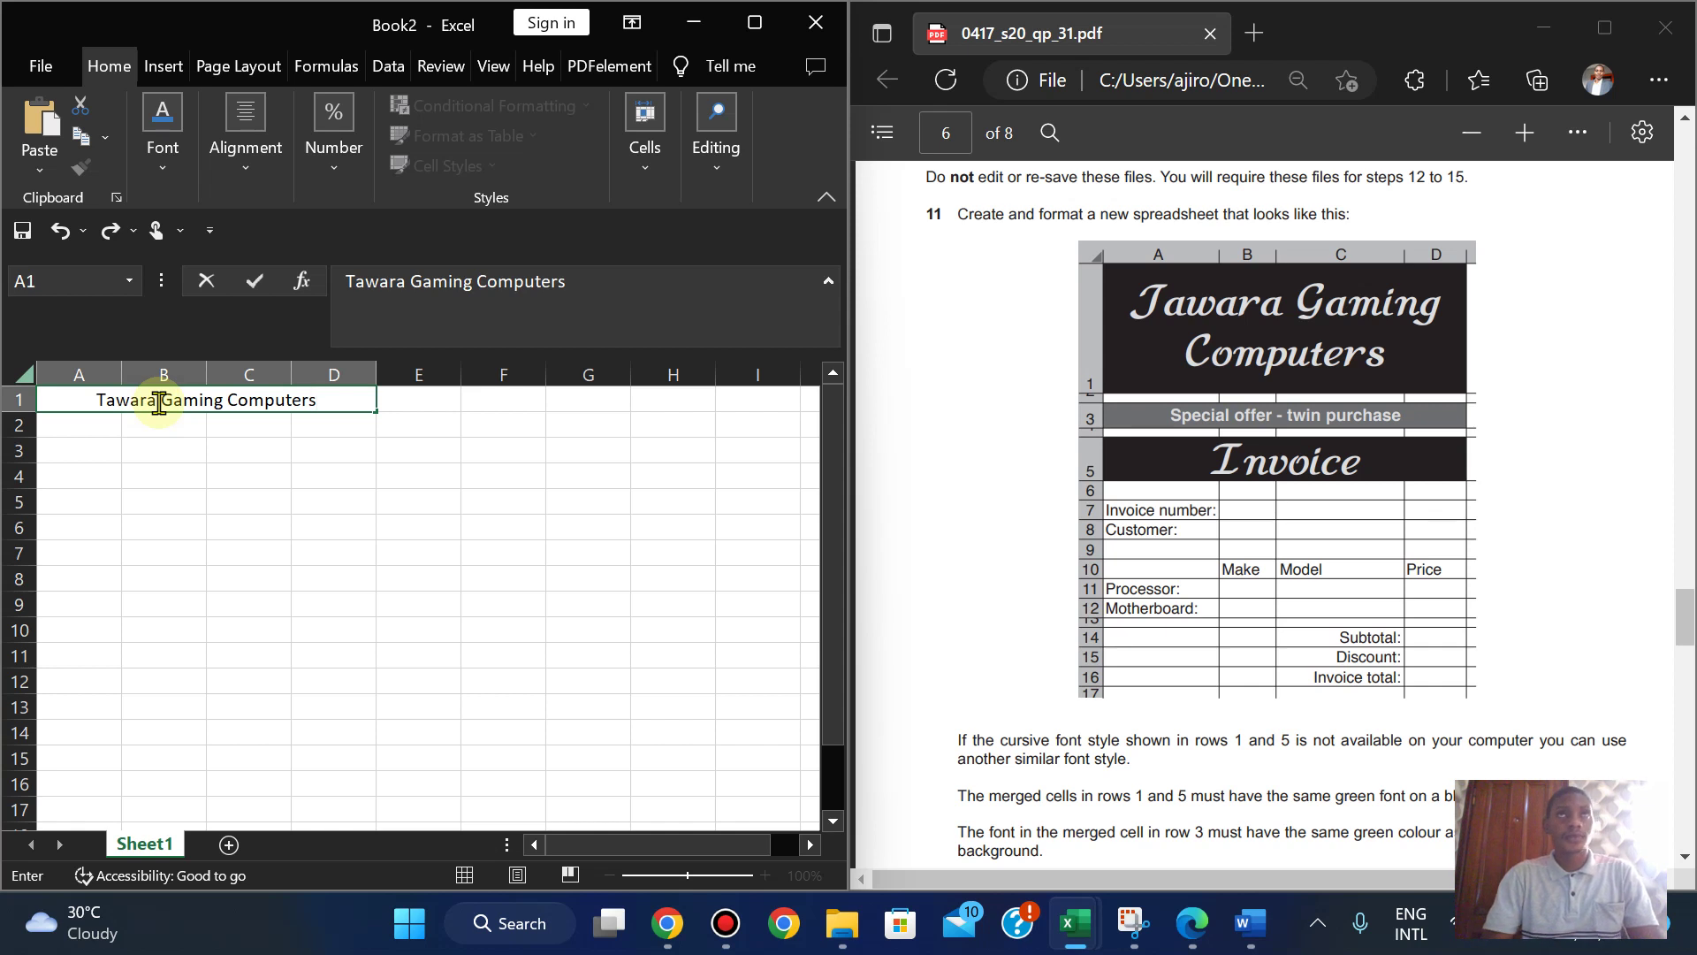
pyautogui.click(176, 465)
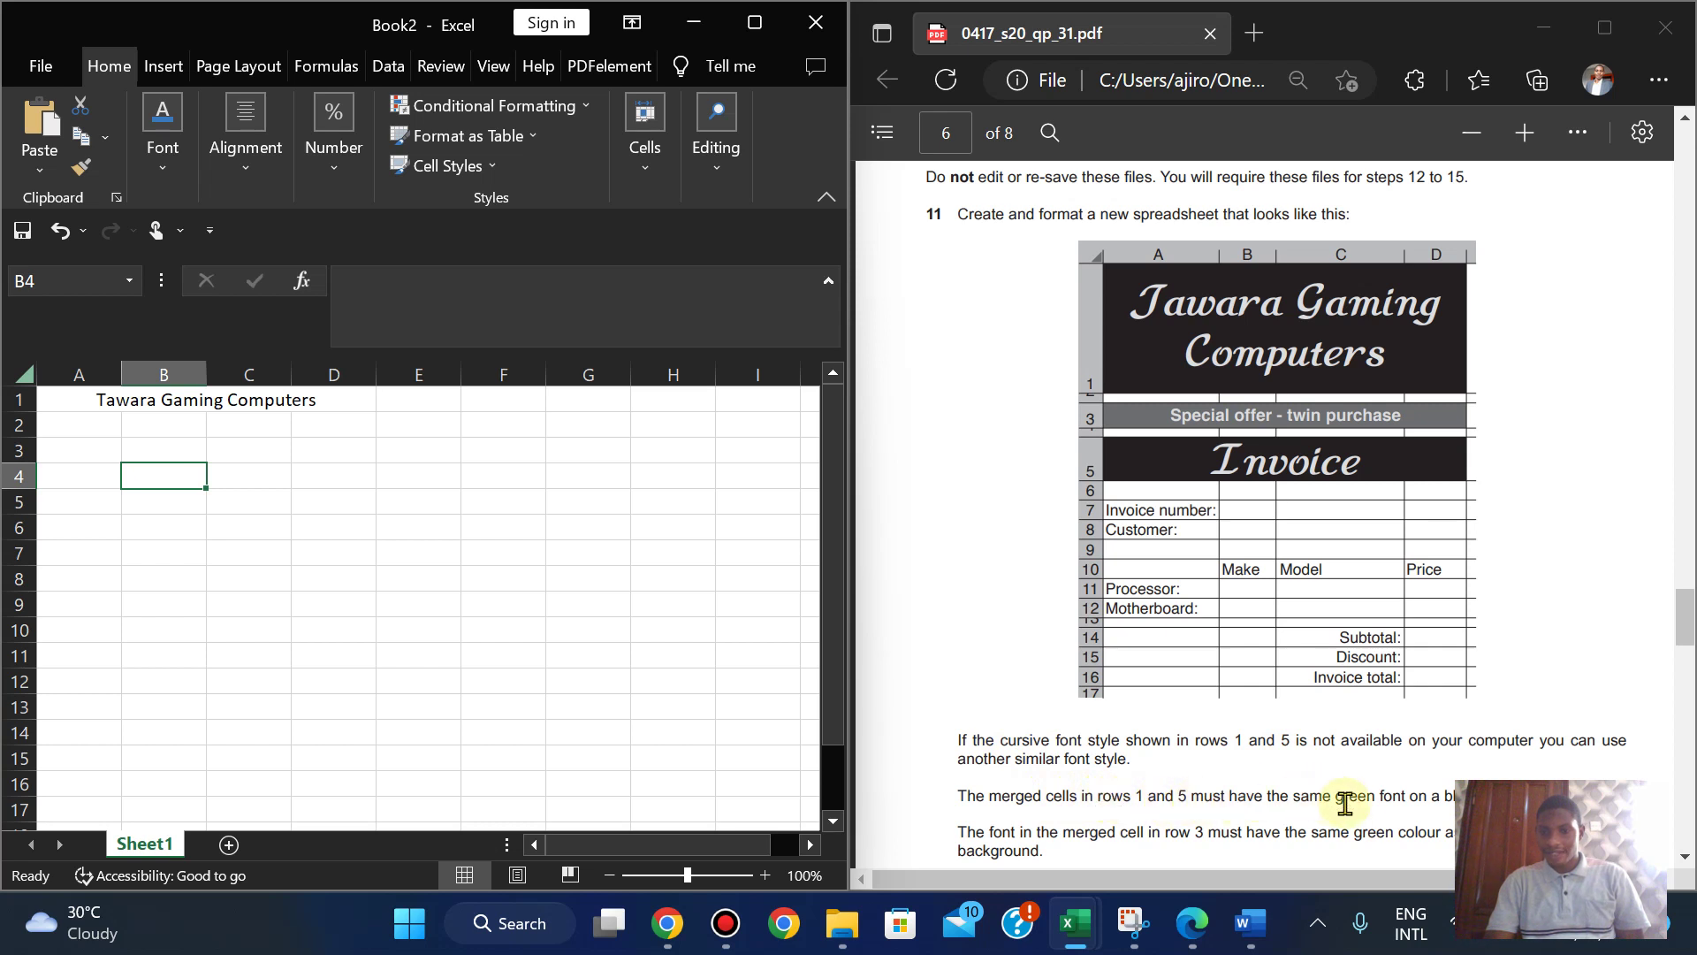
# - Give the merged A1 title a green font colour and a black fill
pyautogui.click(216, 399)
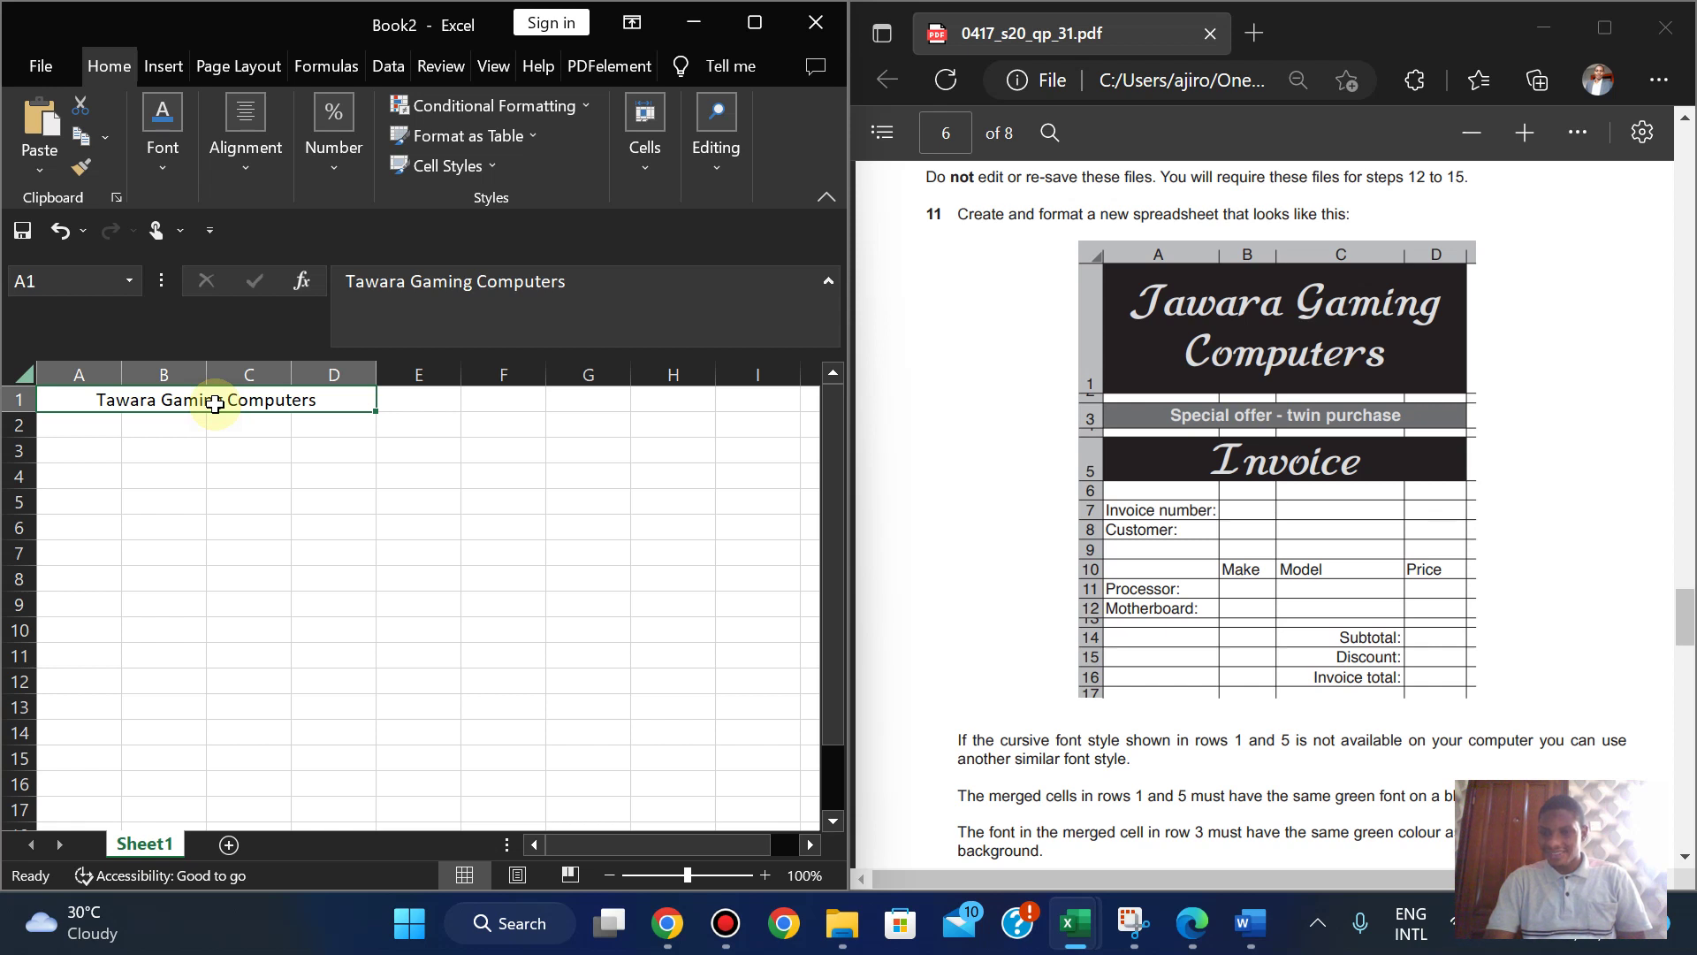
pyautogui.click(162, 132)
pyautogui.click(395, 277)
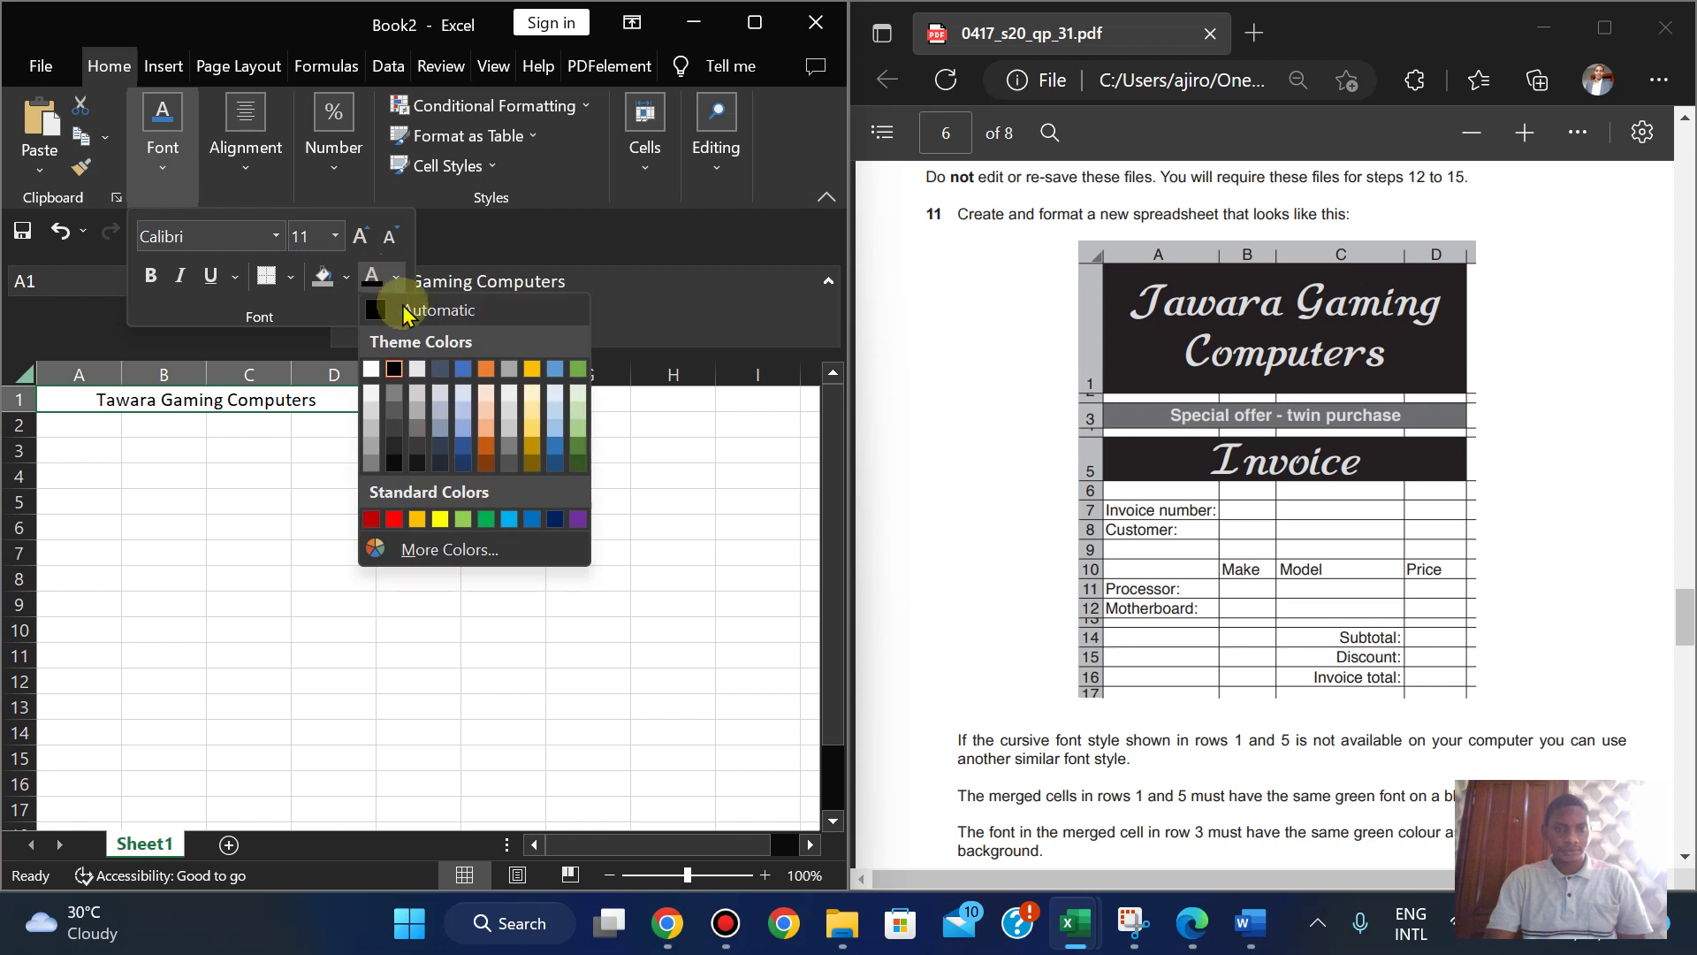
pyautogui.click(579, 369)
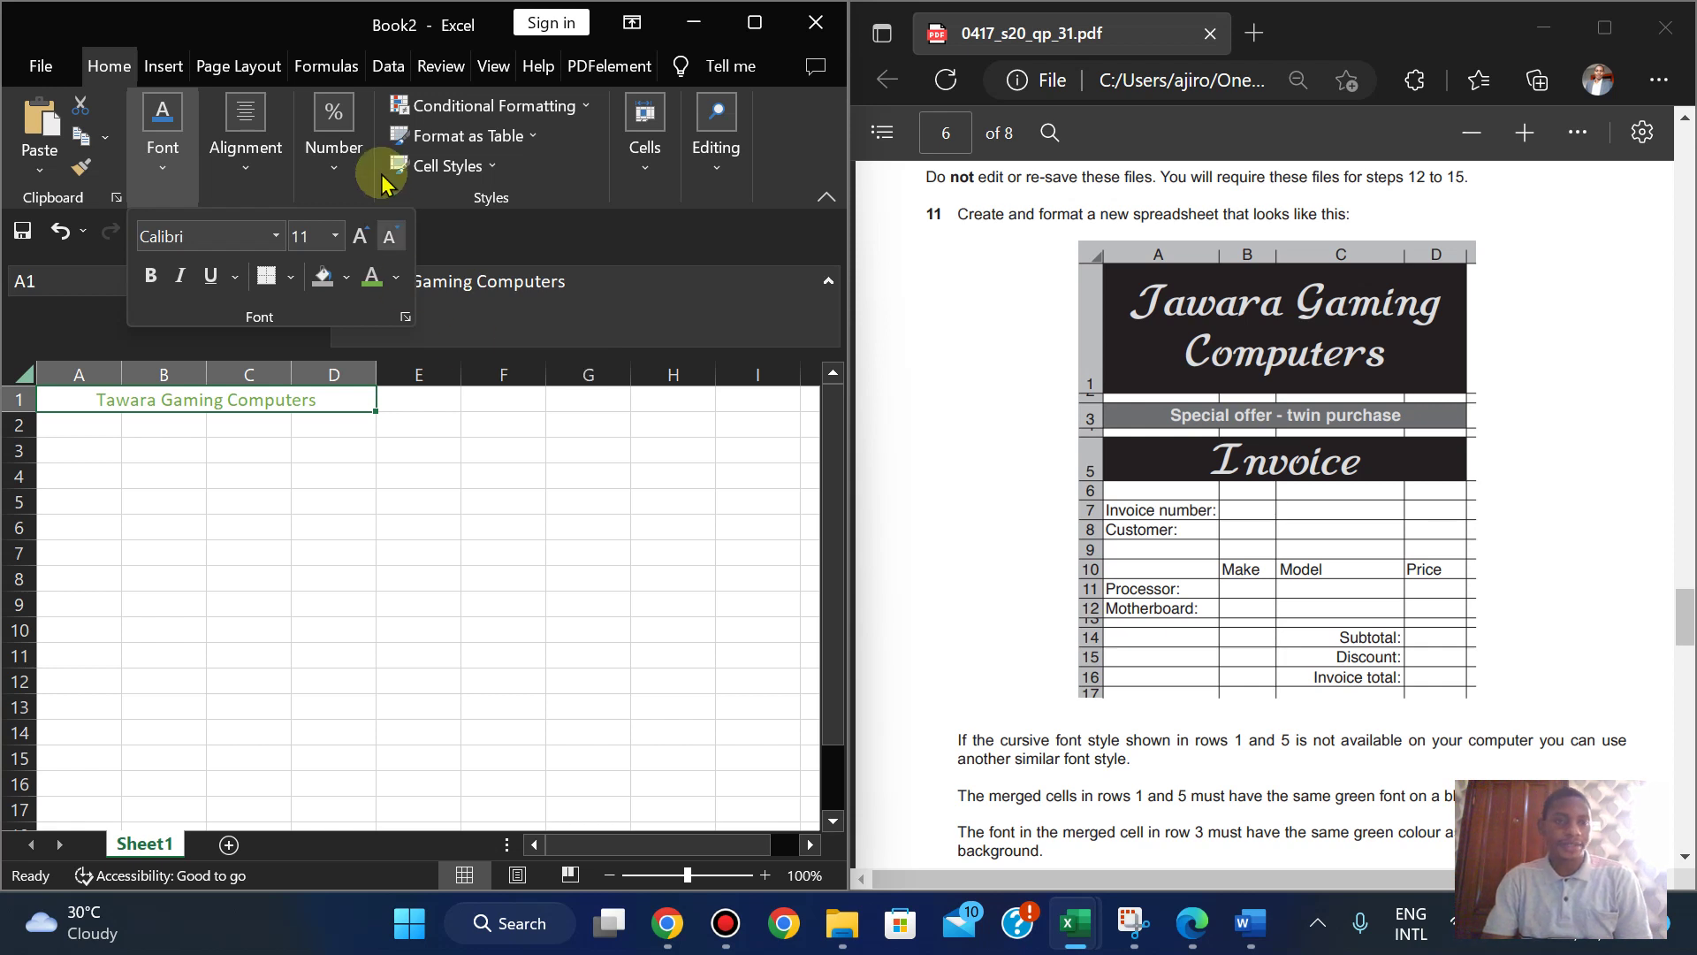
pyautogui.click(163, 168)
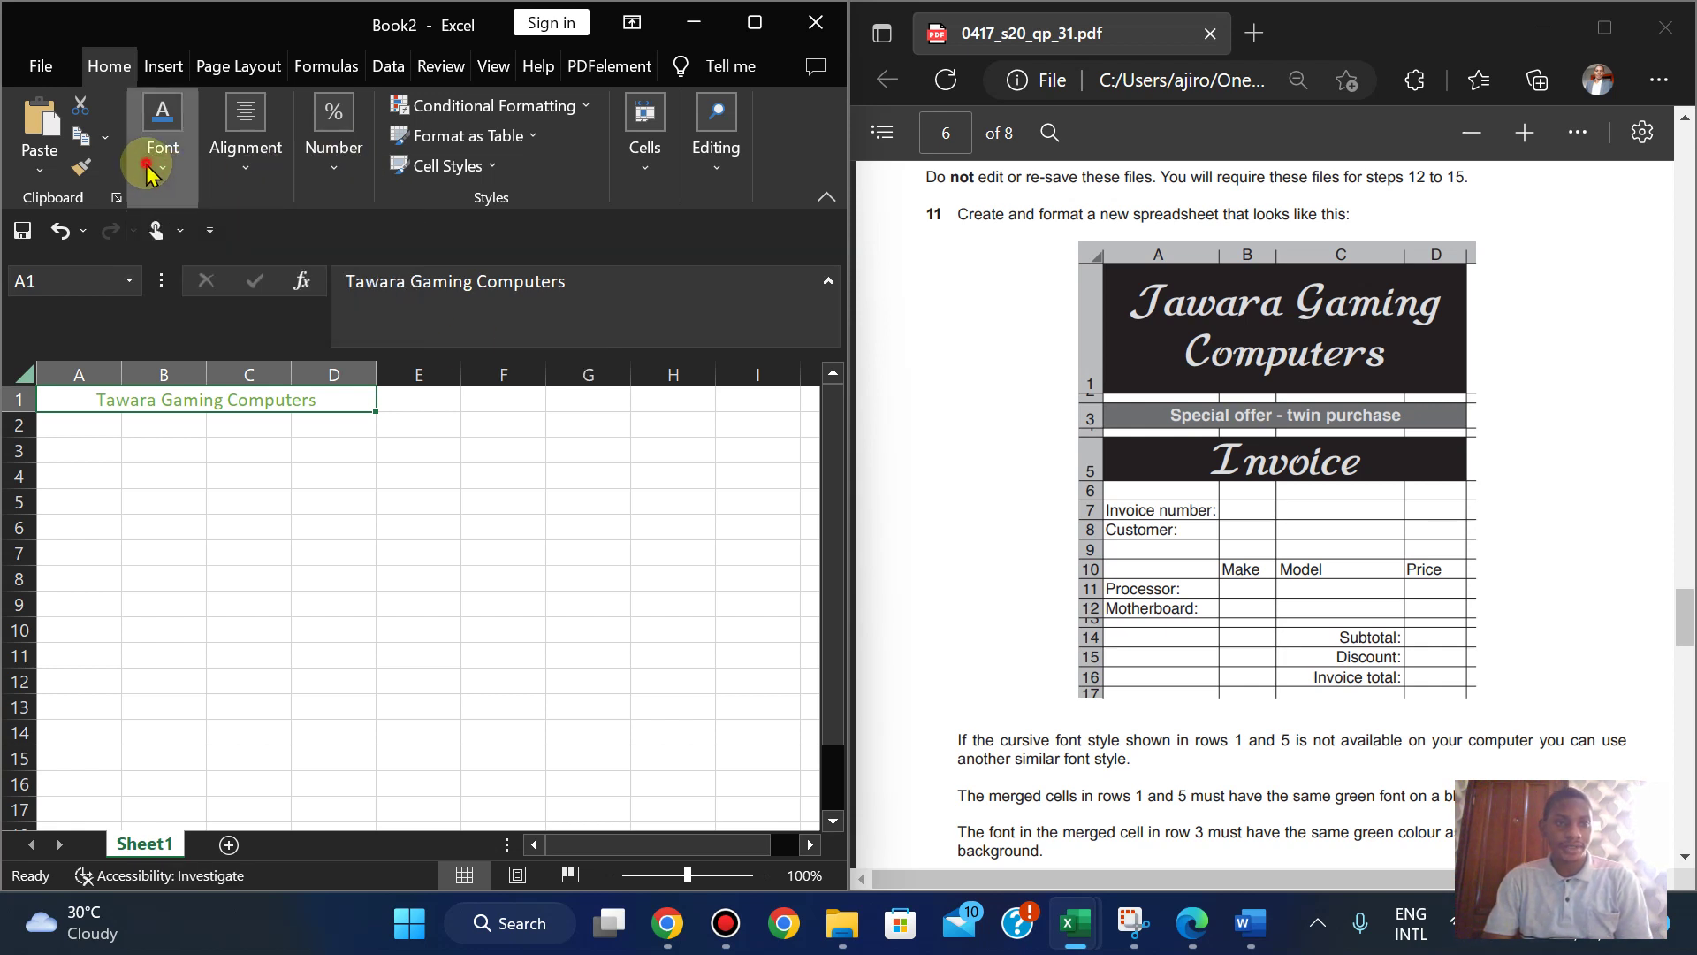
pyautogui.click(163, 159)
pyautogui.click(352, 279)
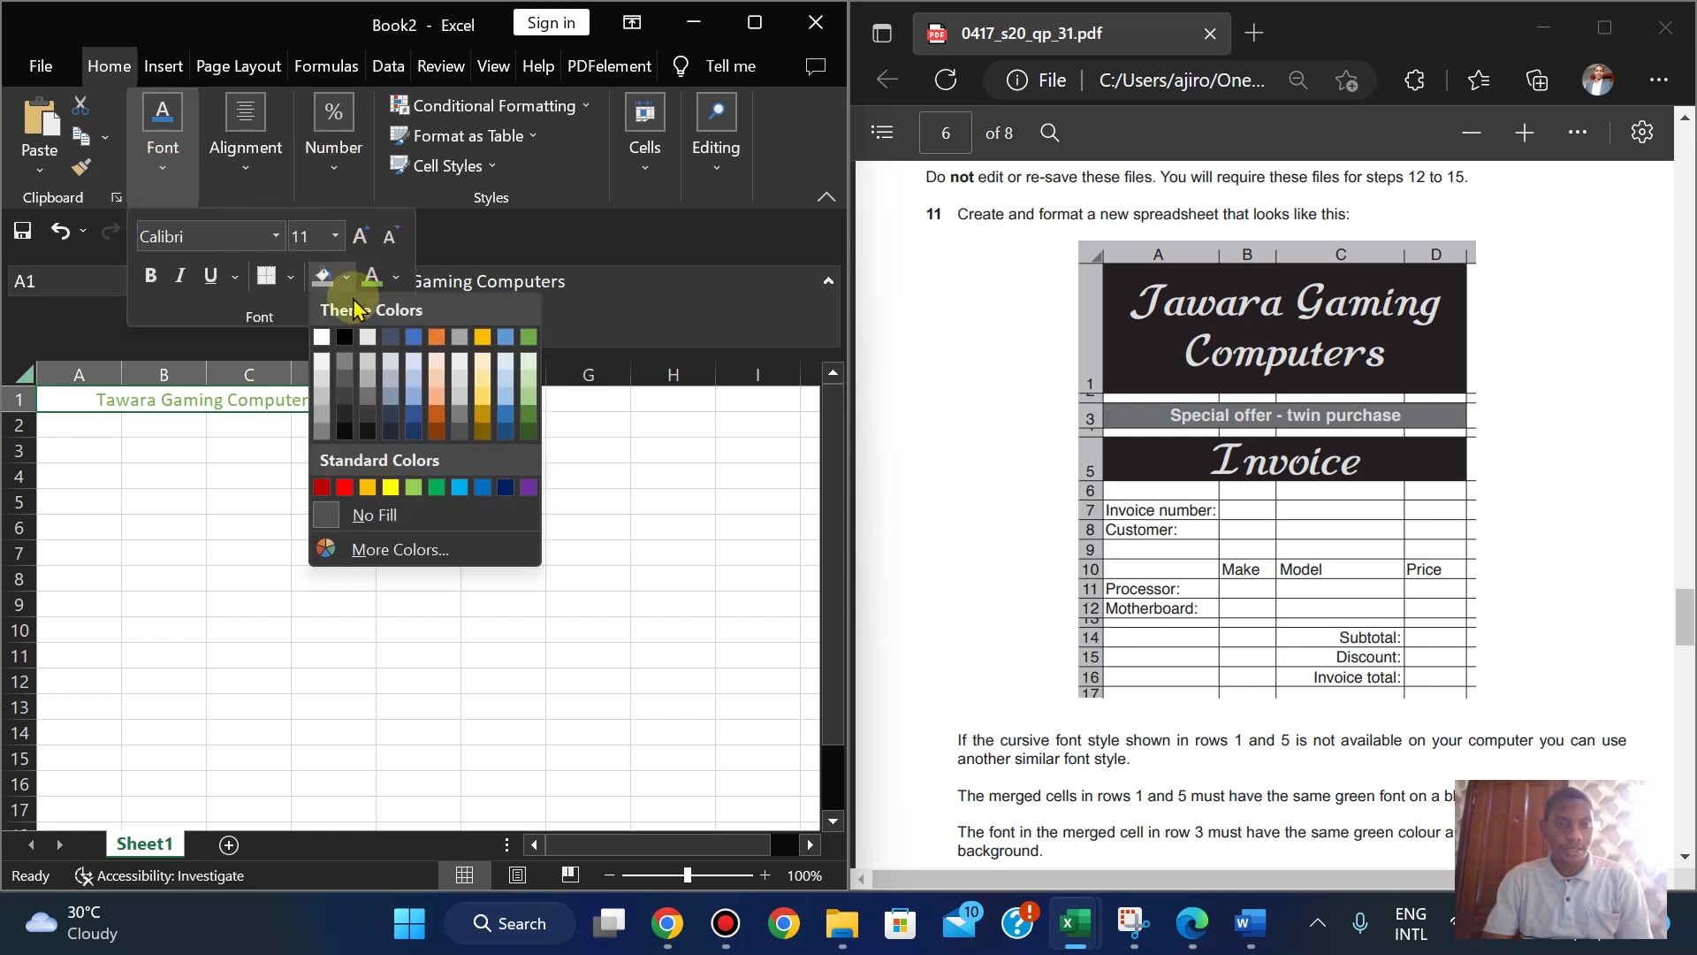
pyautogui.click(343, 438)
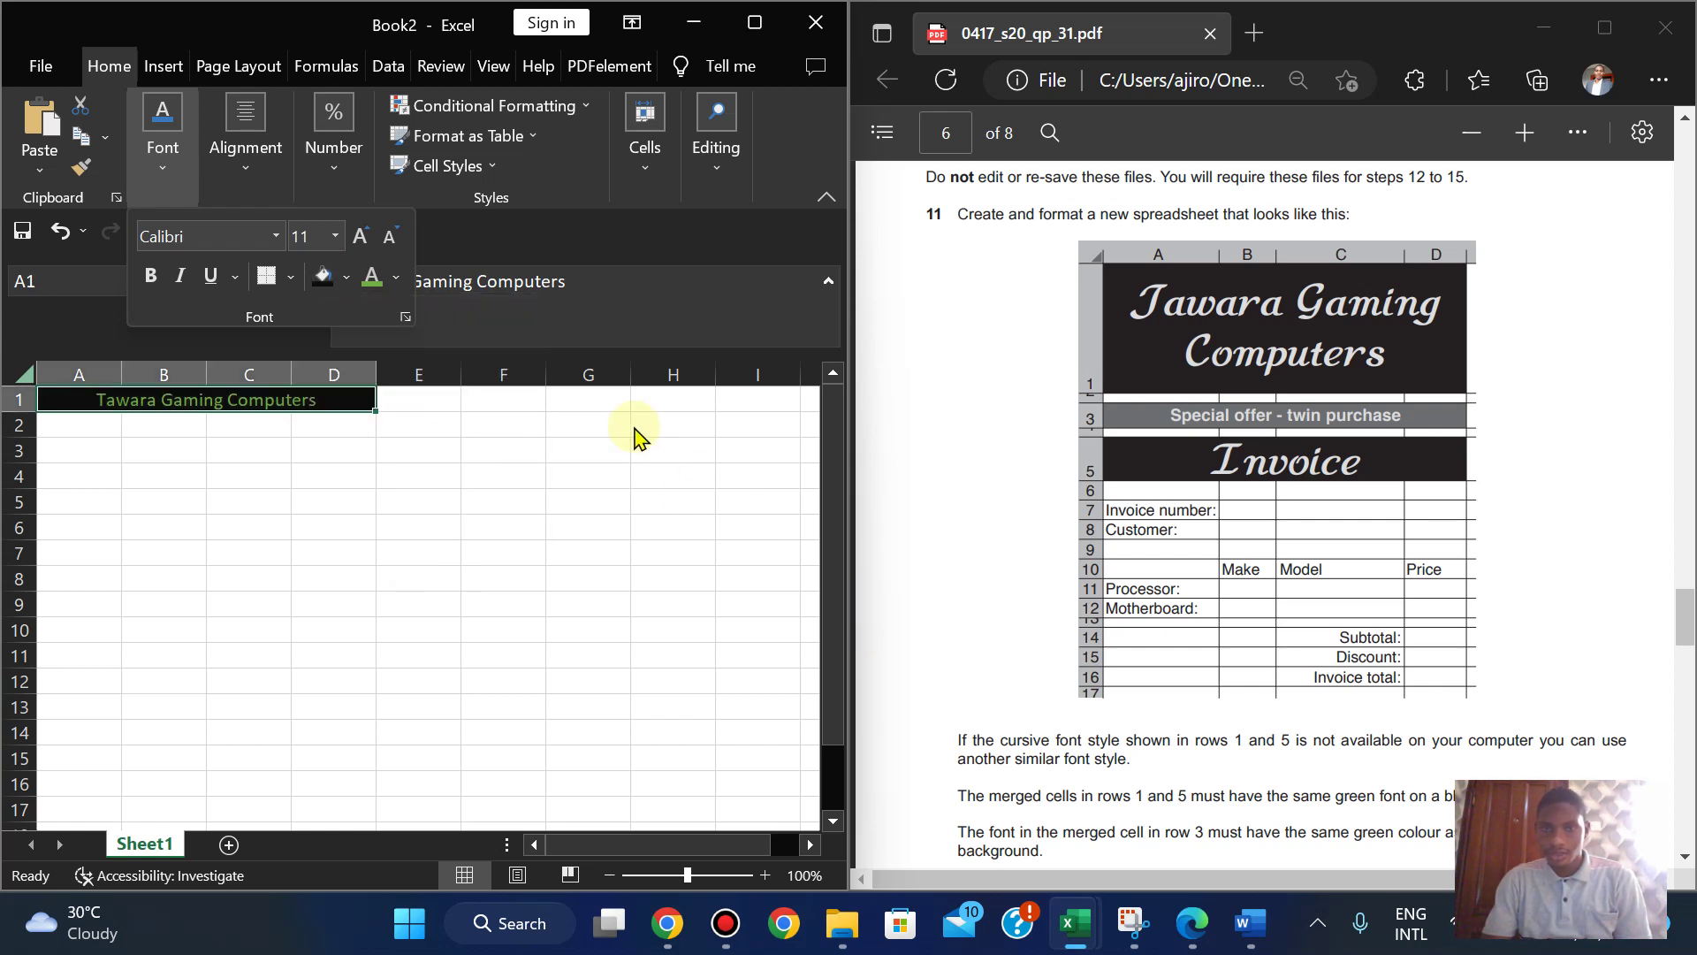
# - Set the title font to Times New Roman and make it italic
pyautogui.click(407, 477)
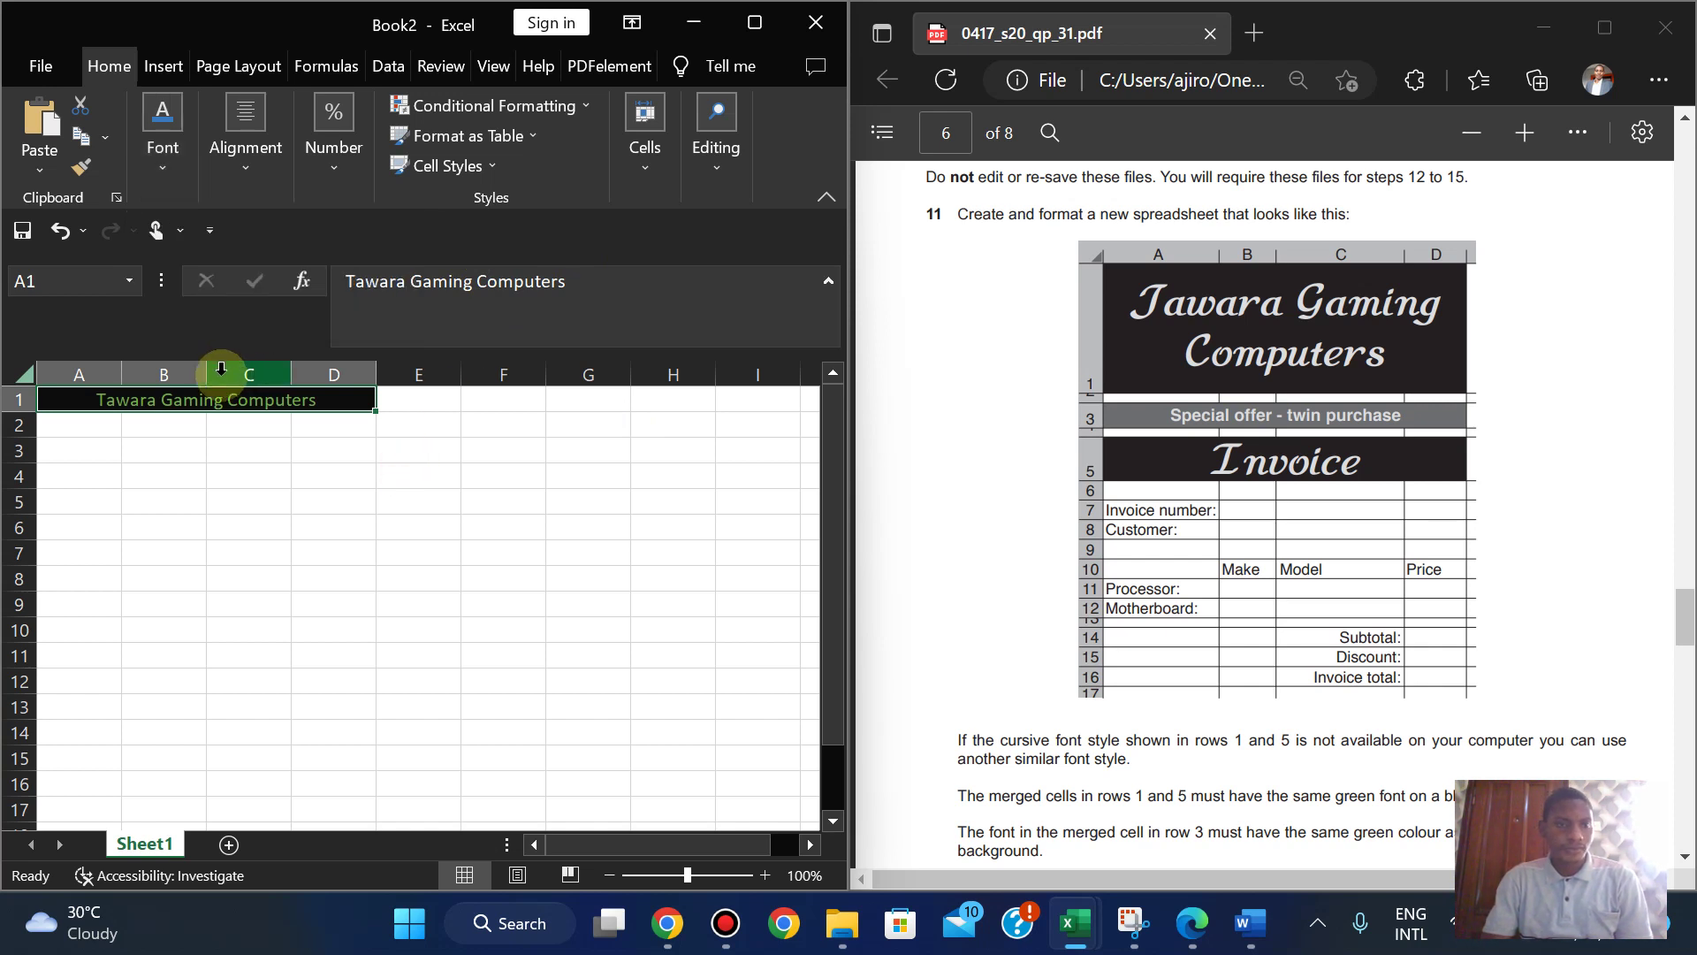
pyautogui.click(147, 177)
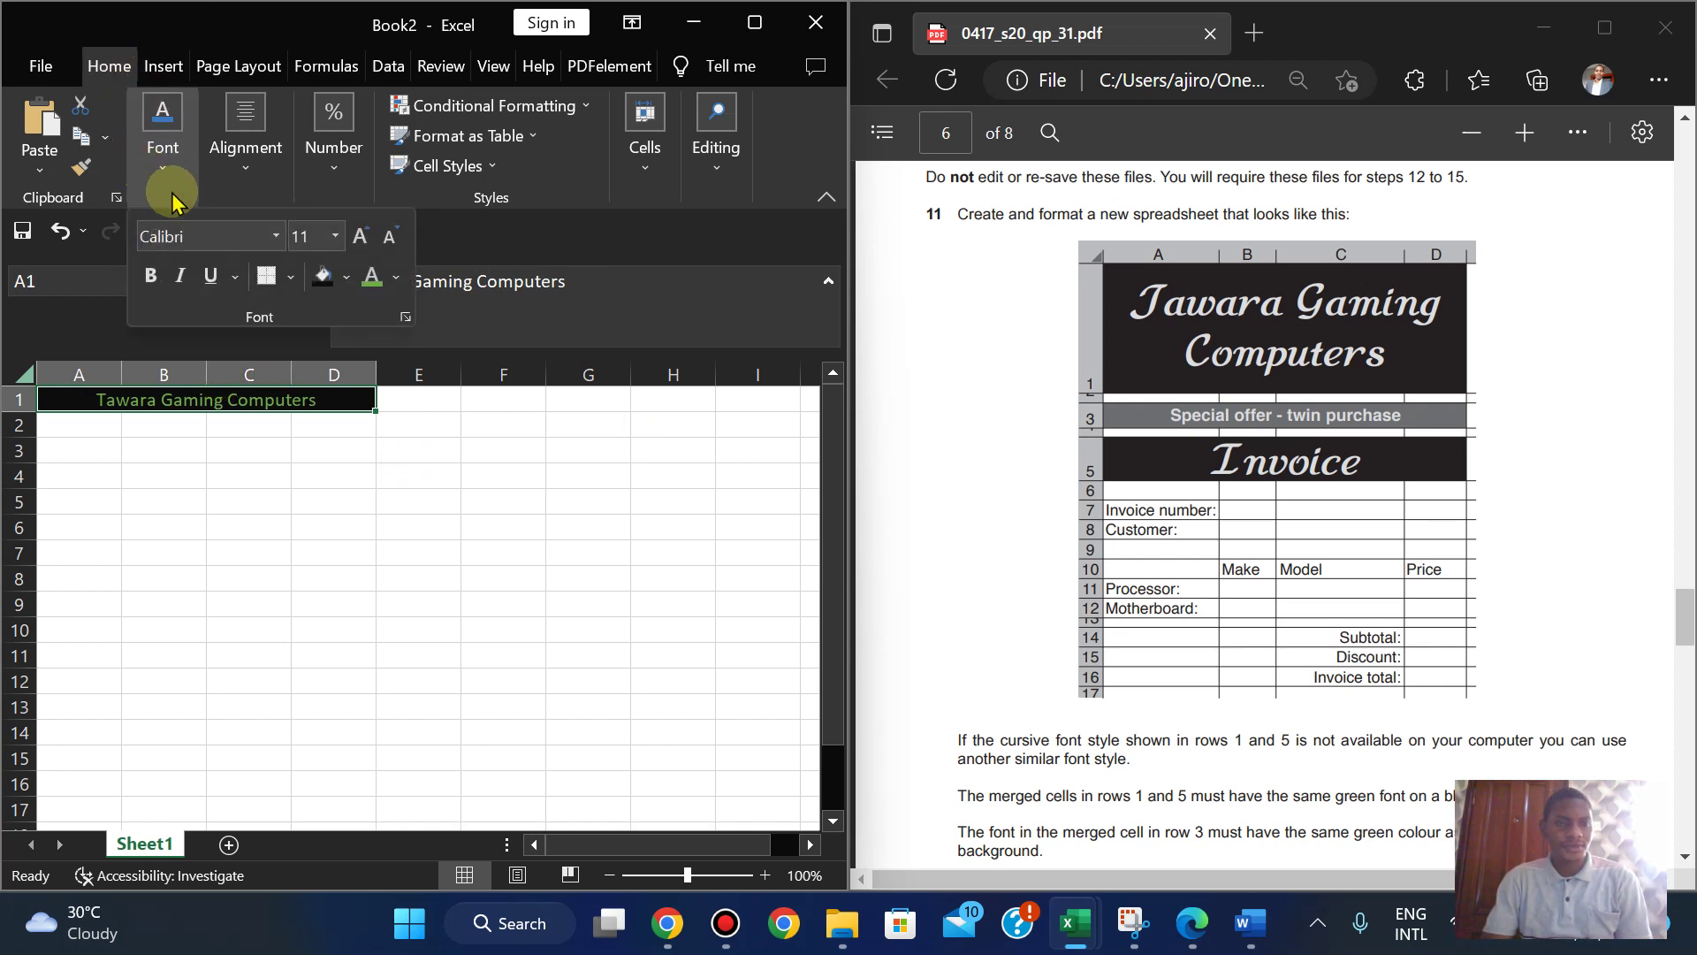
pyautogui.click(182, 236)
pyautogui.write('Tiom')
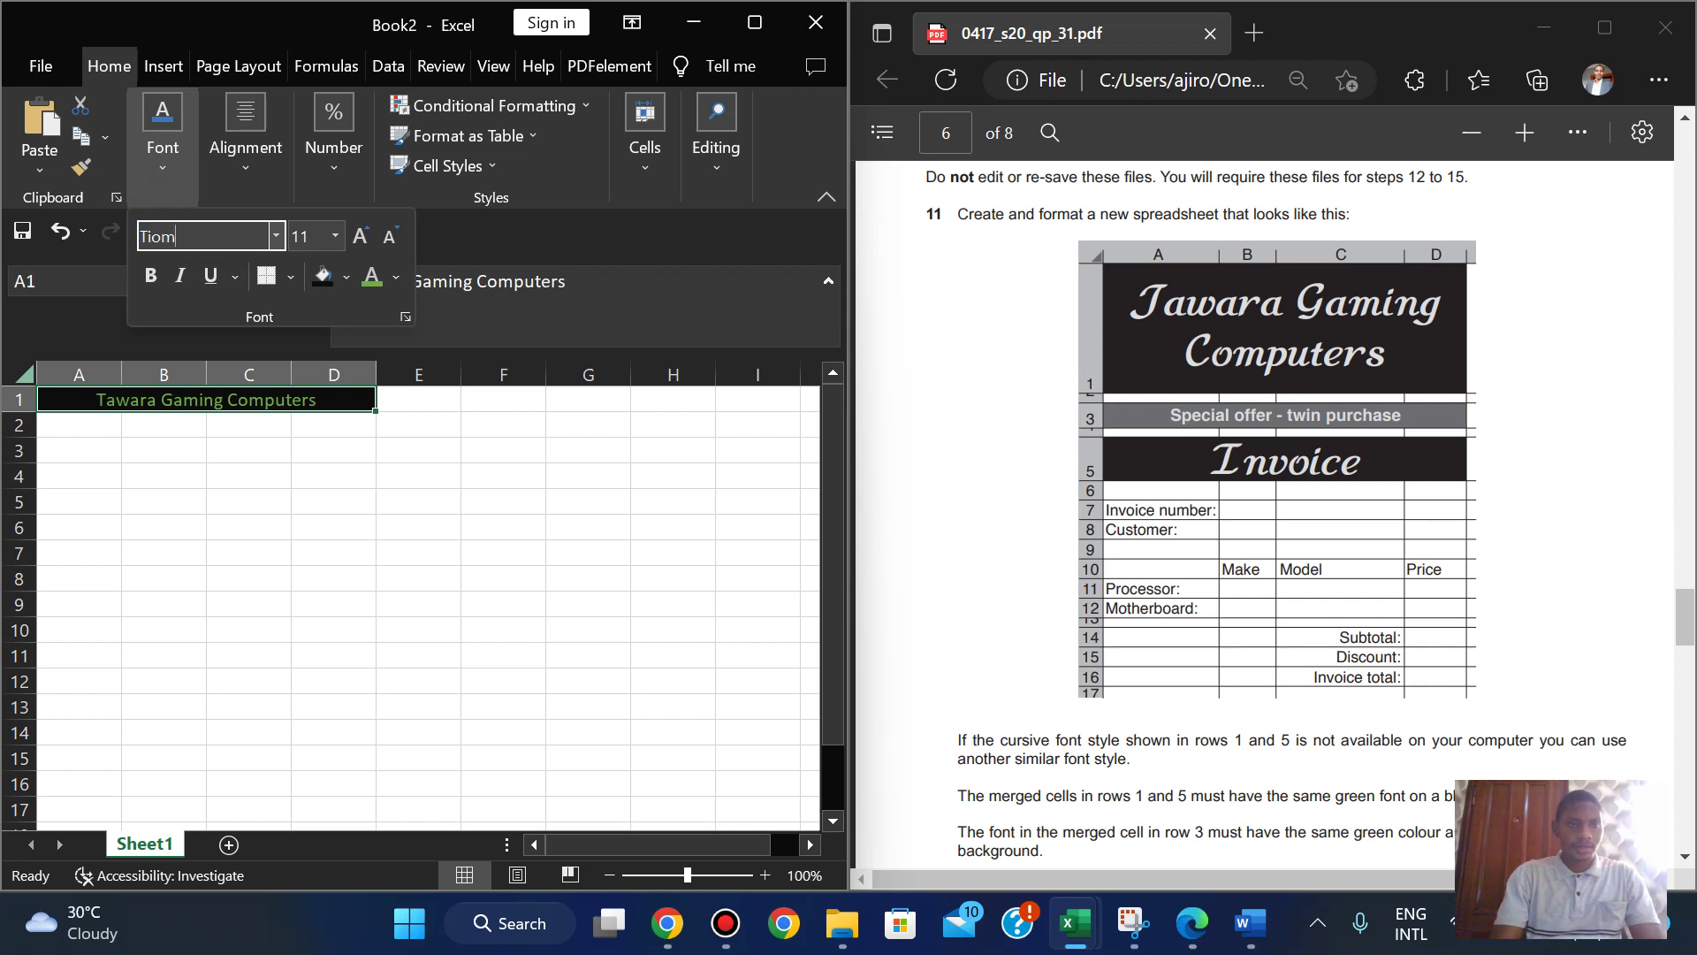
pyautogui.write('mes New Roman')
pyautogui.press('Return')
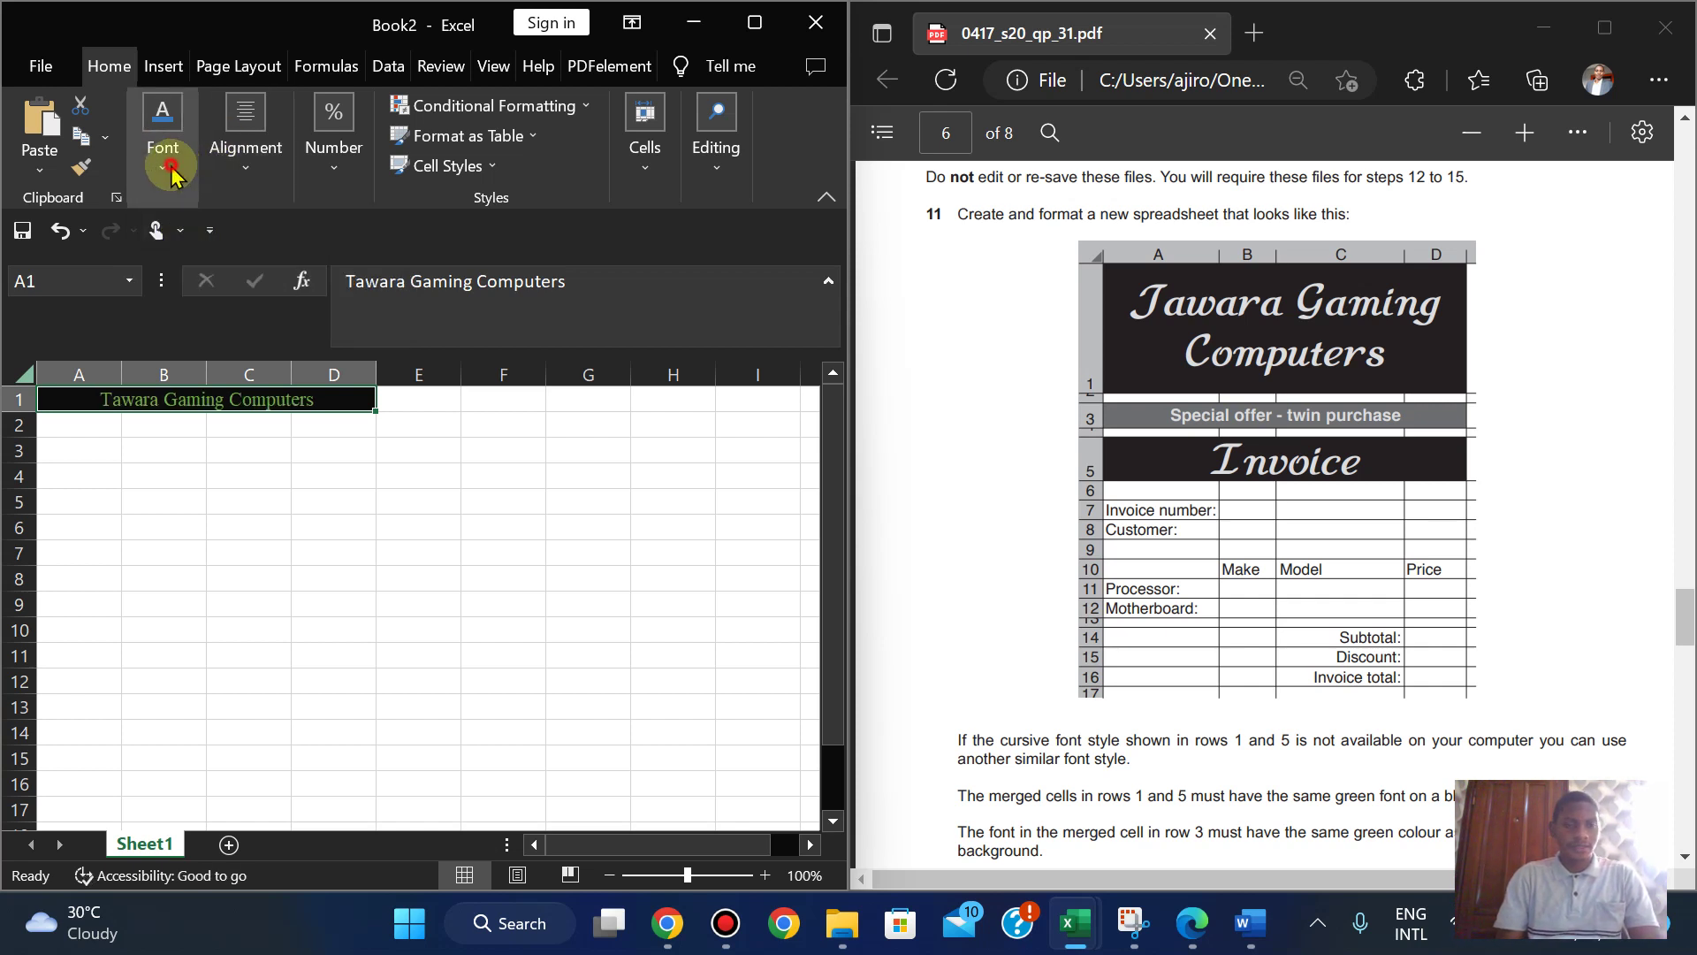
pyautogui.click(163, 135)
pyautogui.click(180, 283)
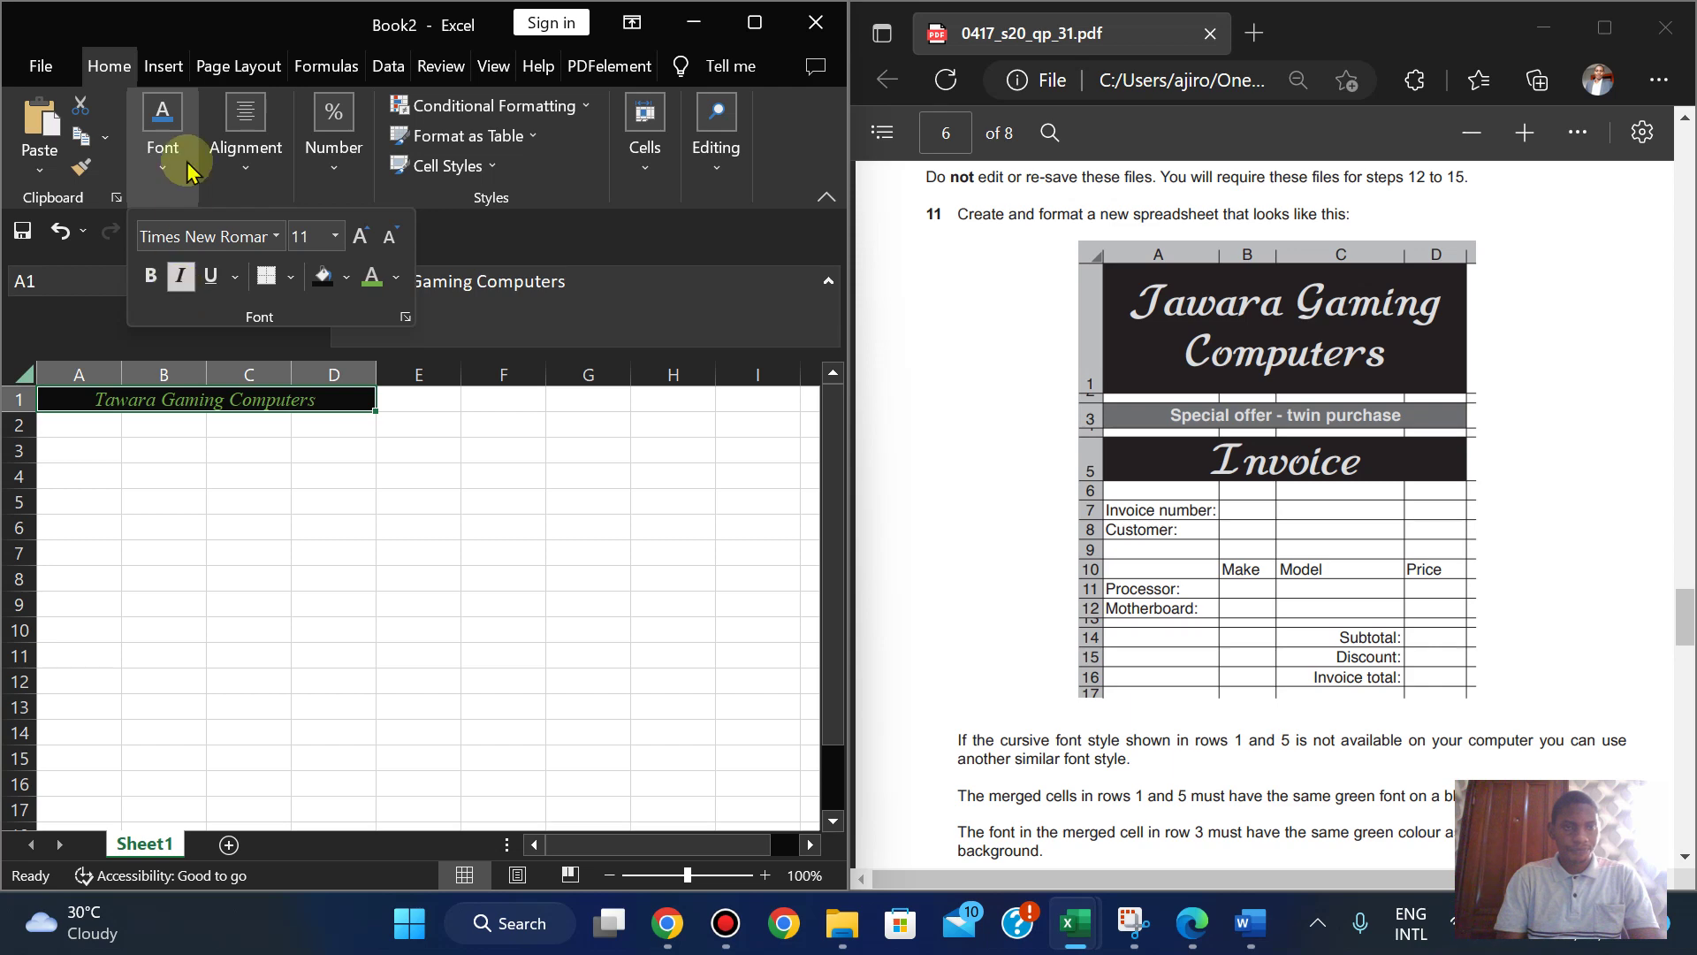
# - Preview fonts from the font list on the title, looking for a script style, then close it
pyautogui.click(276, 236)
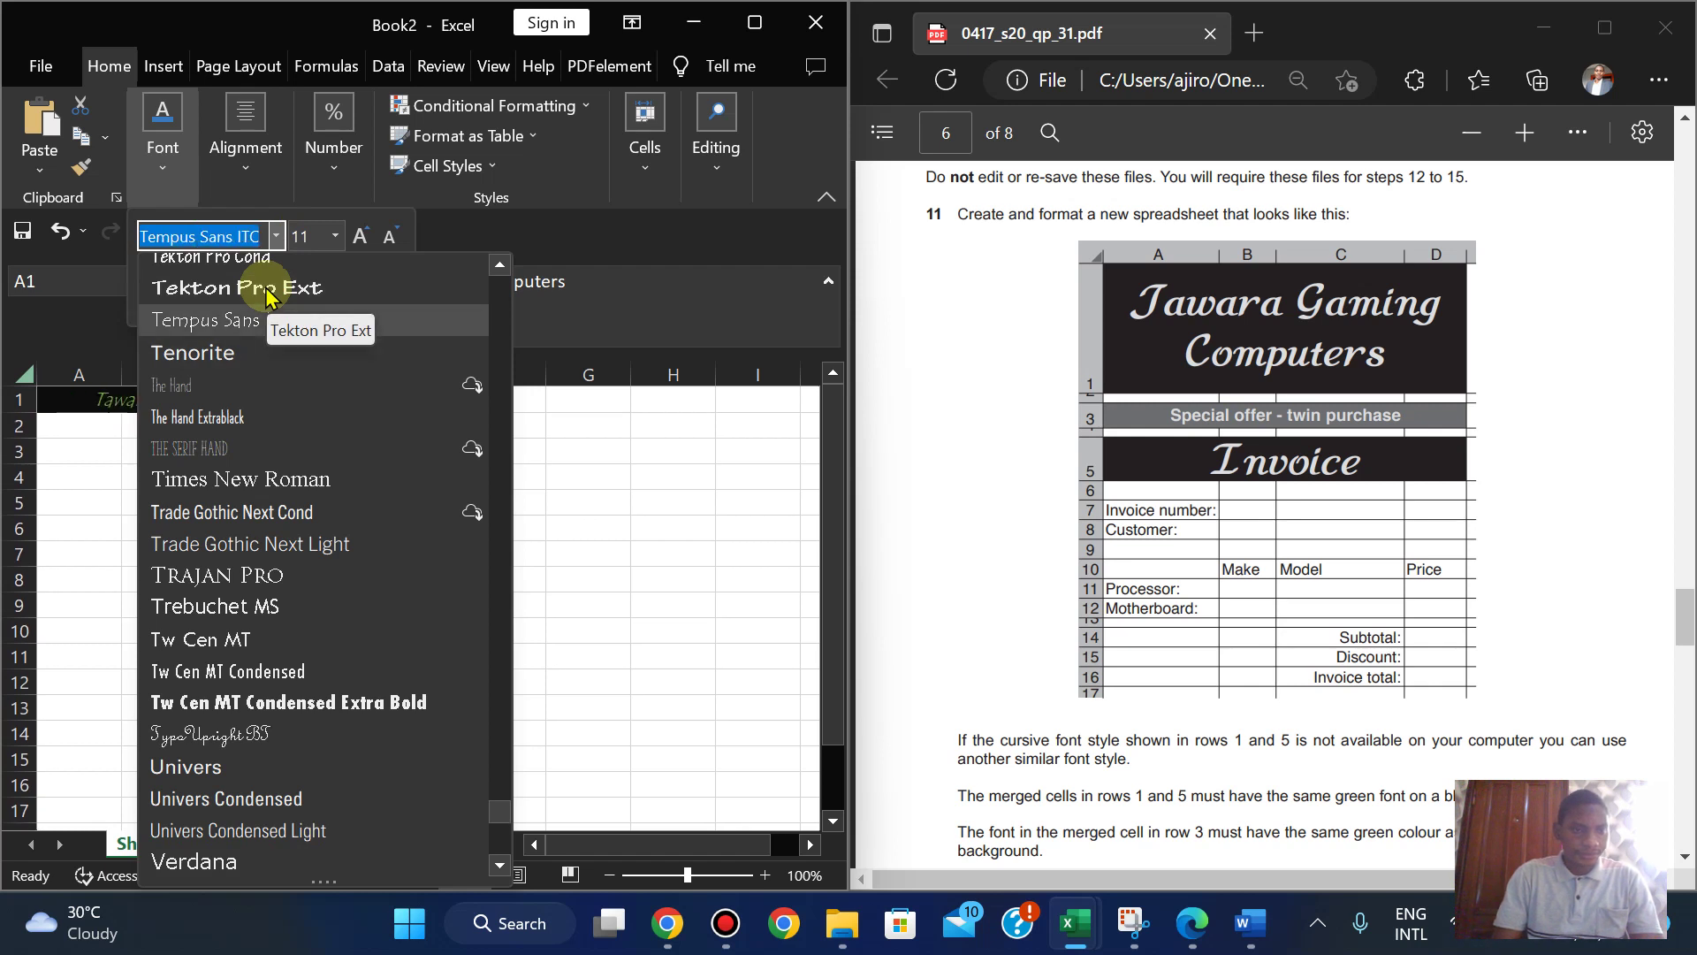
pyautogui.press('Down')
pyautogui.press('Down')
pyautogui.press('Down')
pyautogui.press('Down')
pyautogui.press('Down')
pyautogui.press('Down')
pyautogui.press('Down')
pyautogui.press('Down')
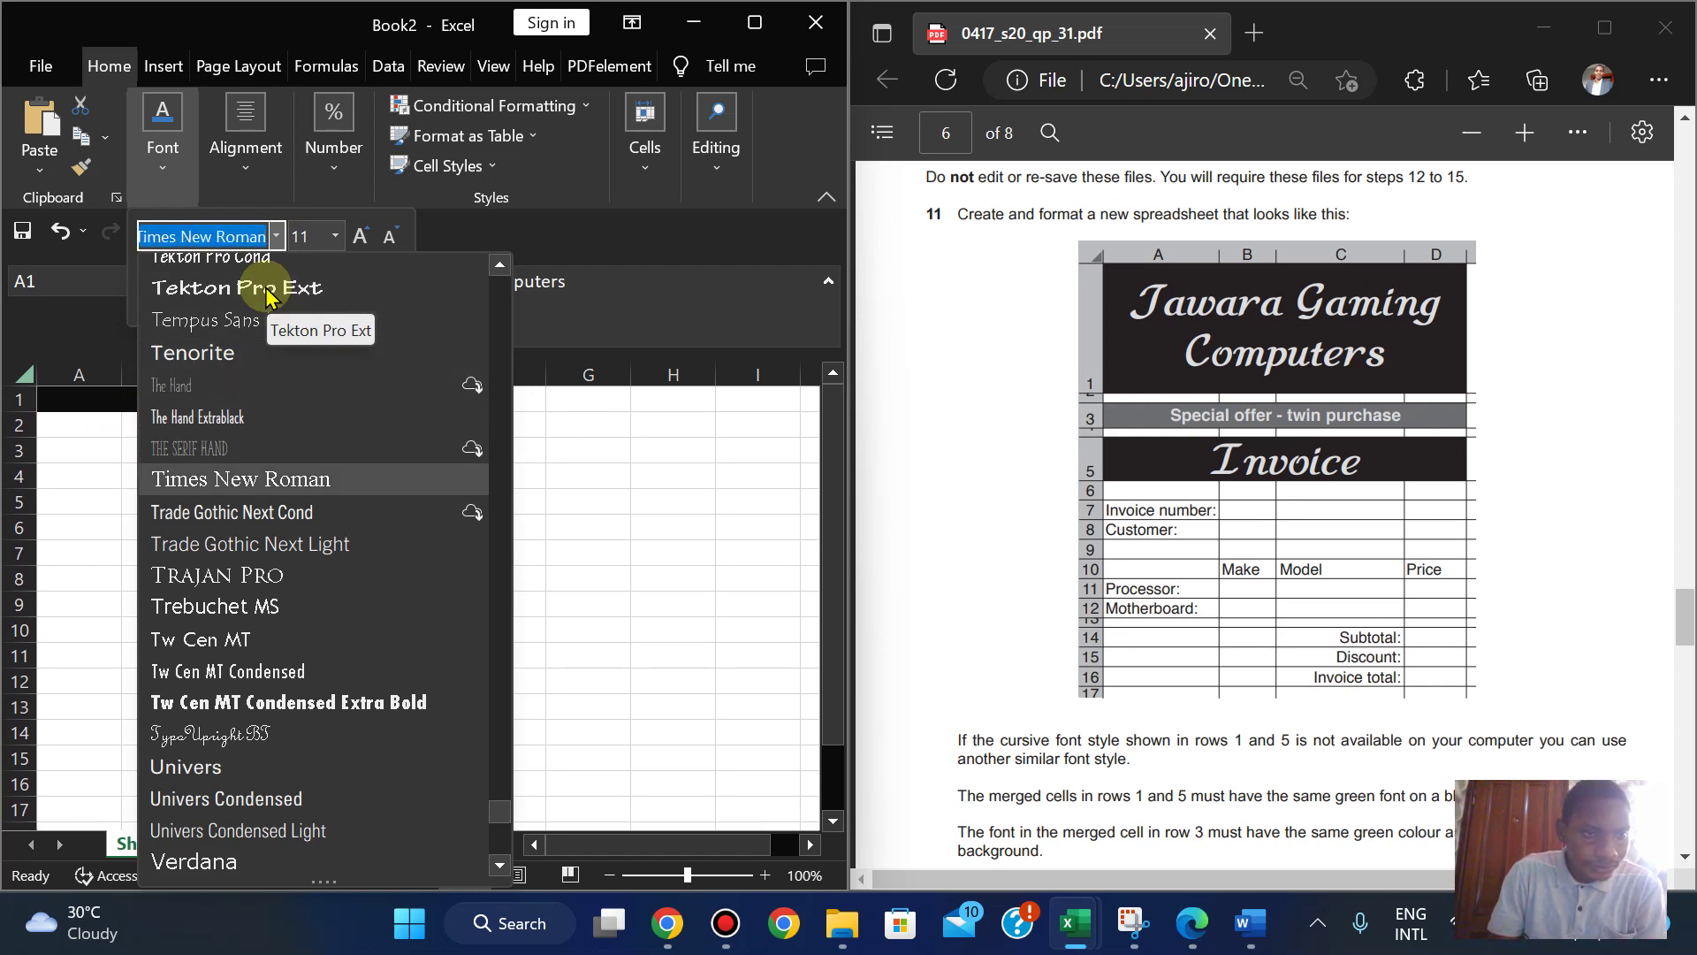
pyautogui.press('Down')
pyautogui.press('Down')
pyautogui.press('Down')
pyautogui.press('Down')
pyautogui.press('Down')
pyautogui.press('Down')
pyautogui.press('Down')
pyautogui.press('Down')
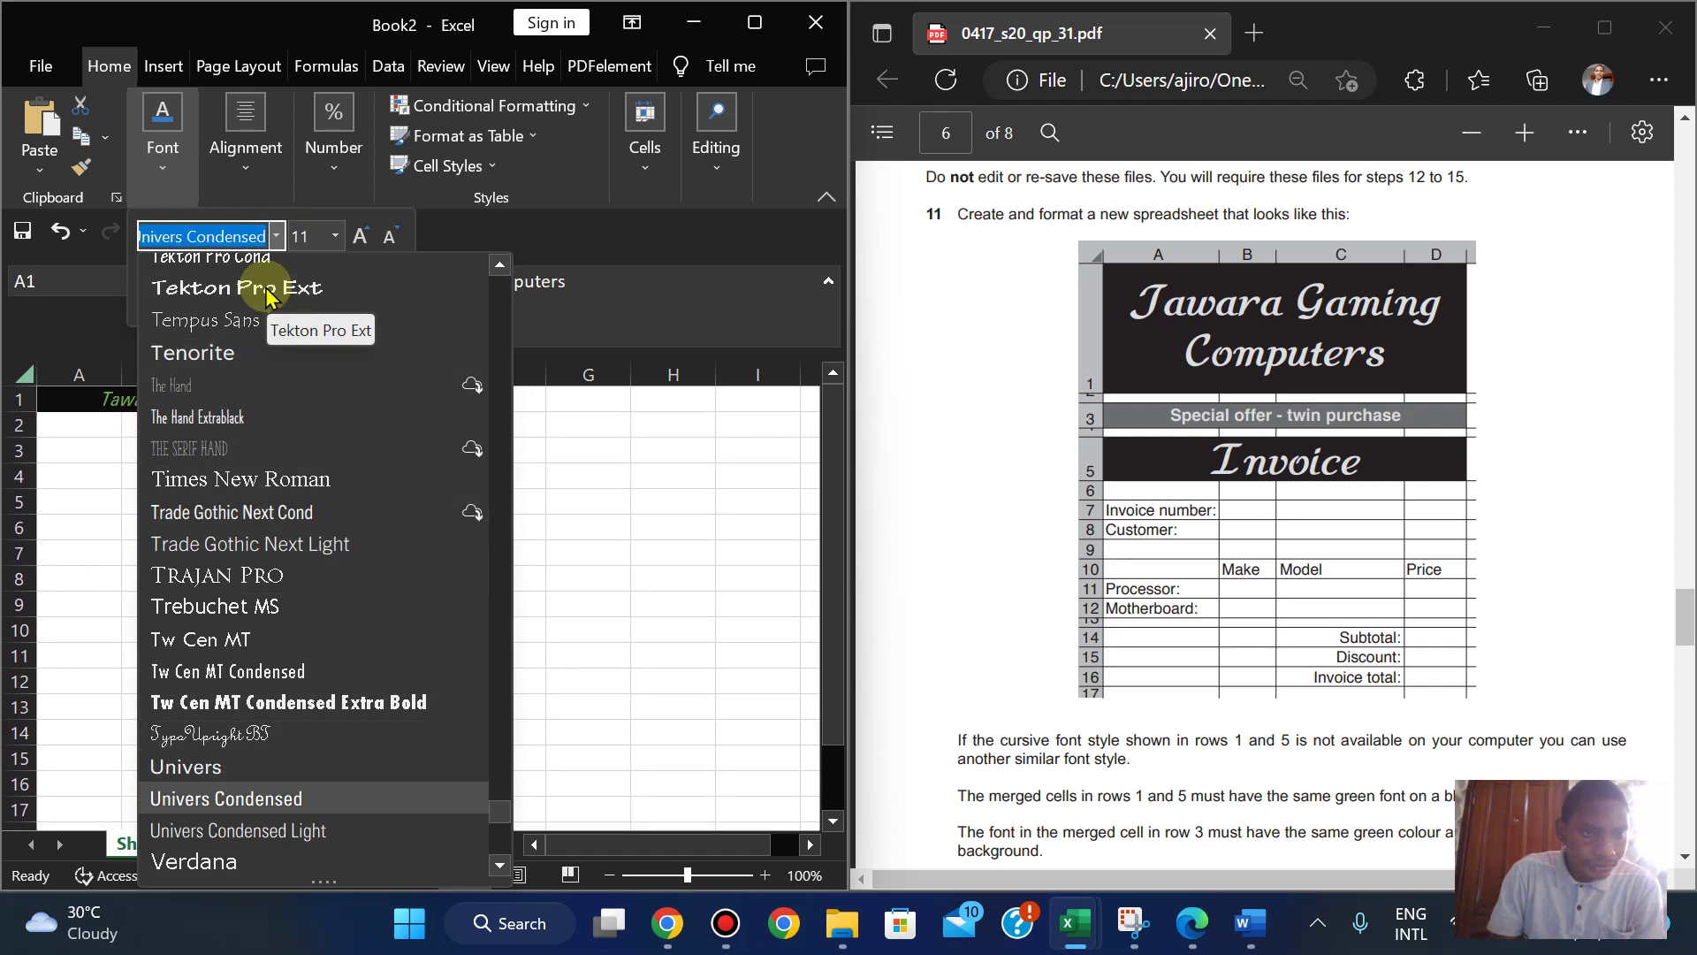
pyautogui.press('Up')
pyautogui.press('Up')
pyautogui.press('Down')
pyautogui.press('Down')
pyautogui.press('Down')
pyautogui.press('Down')
pyautogui.press('Down')
pyautogui.press('Down')
pyautogui.press('Down')
pyautogui.press('Down')
pyautogui.press('Down')
pyautogui.press('Down')
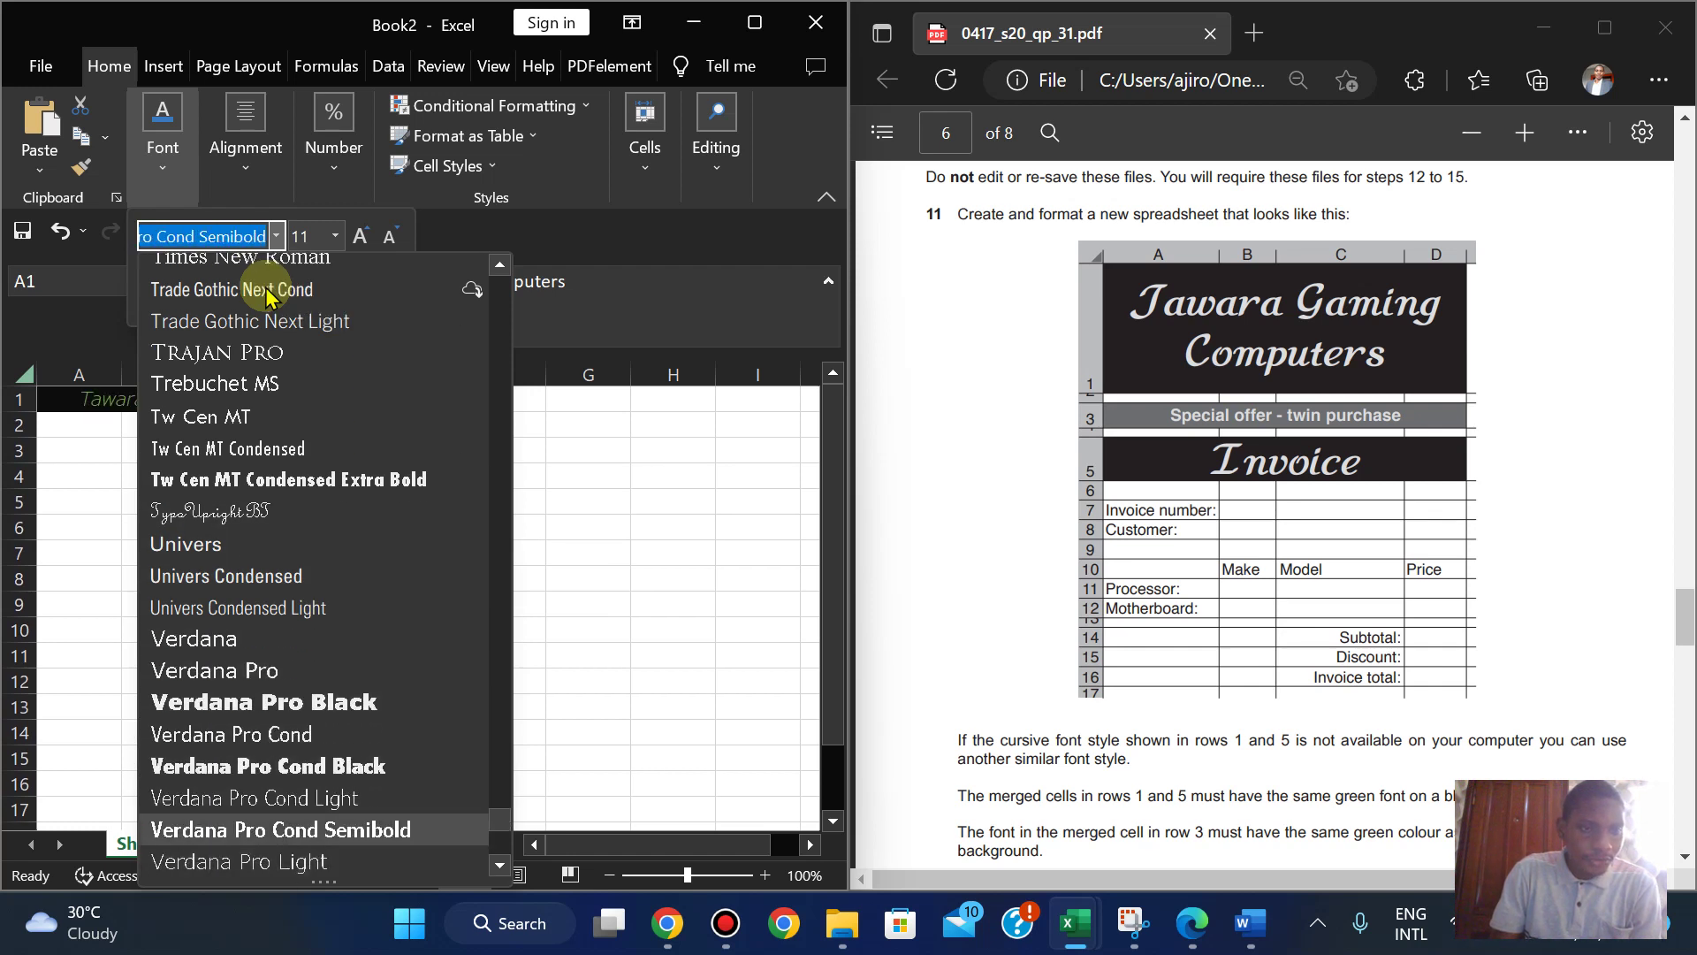
pyautogui.press('Up')
pyautogui.press('Up')
pyautogui.press('Up')
pyautogui.press('Up')
pyautogui.press('Up')
pyautogui.press('Up')
pyautogui.press('Up')
pyautogui.press('Up')
pyautogui.press('Up')
pyautogui.press('Up')
pyautogui.press('Up')
pyautogui.press('Up')
pyautogui.press('Up')
pyautogui.press('Up')
pyautogui.press('Up')
pyautogui.press('Up')
pyautogui.press('Up')
pyautogui.press('Up')
pyautogui.press('Up')
pyautogui.press('Up')
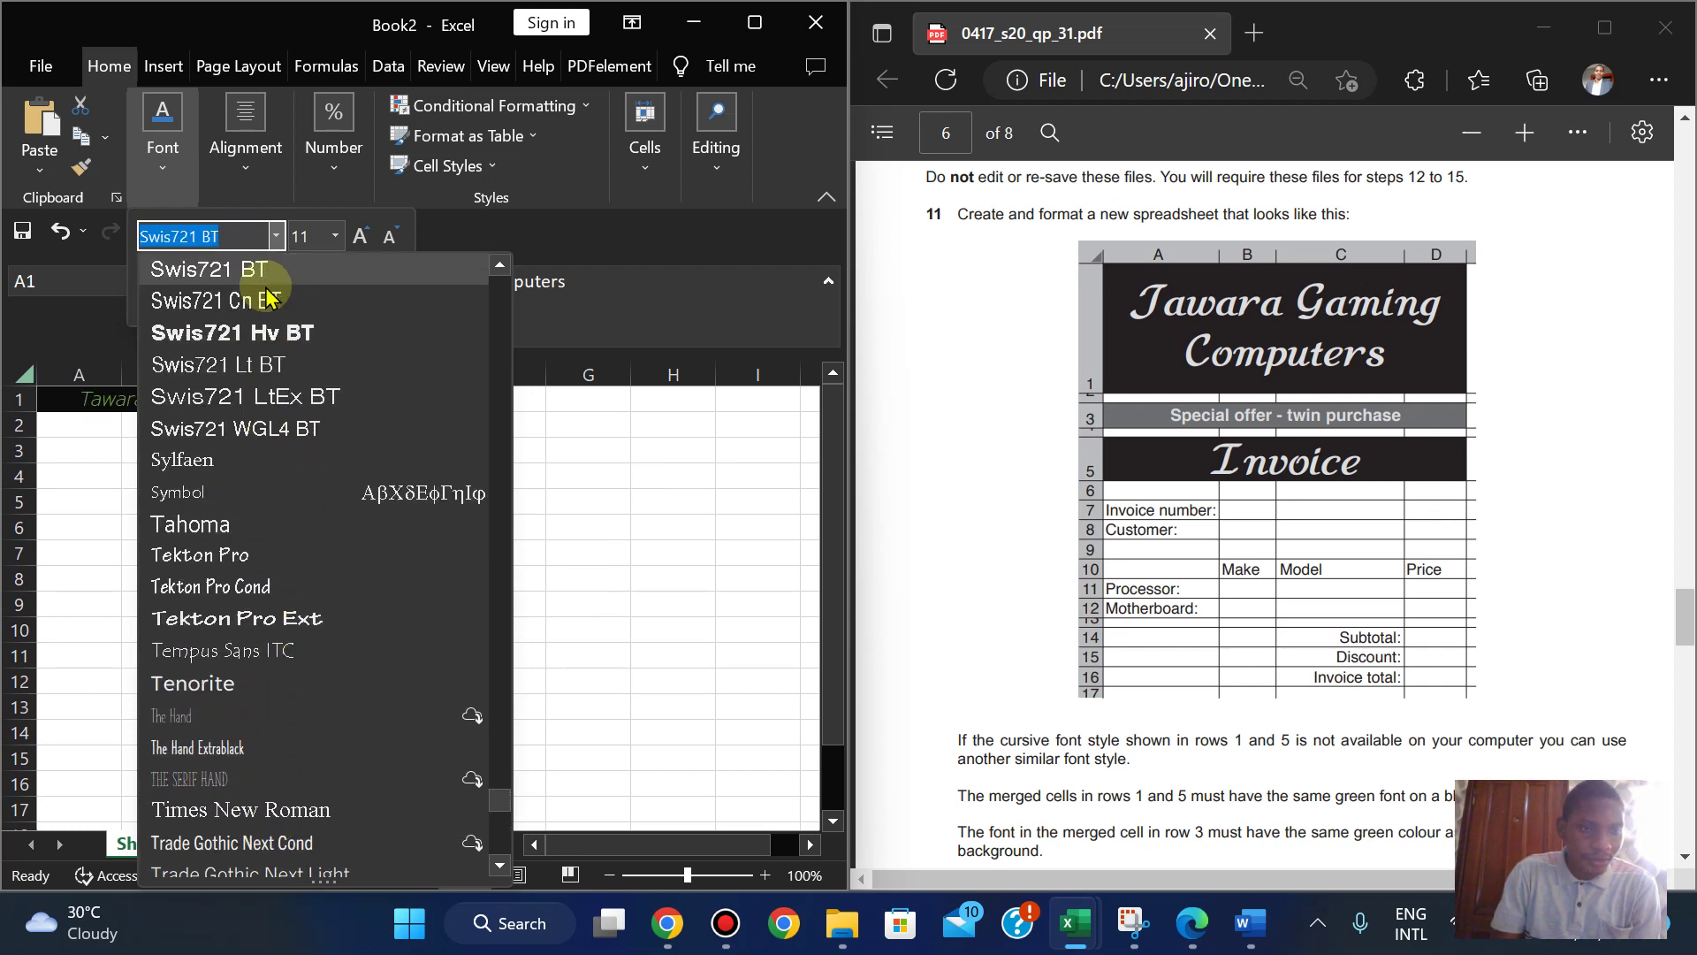
pyautogui.press('Up')
pyautogui.press('Up')
pyautogui.press('Up')
pyautogui.press('Up')
pyautogui.press('Up')
pyautogui.press('Up')
pyautogui.press('Up')
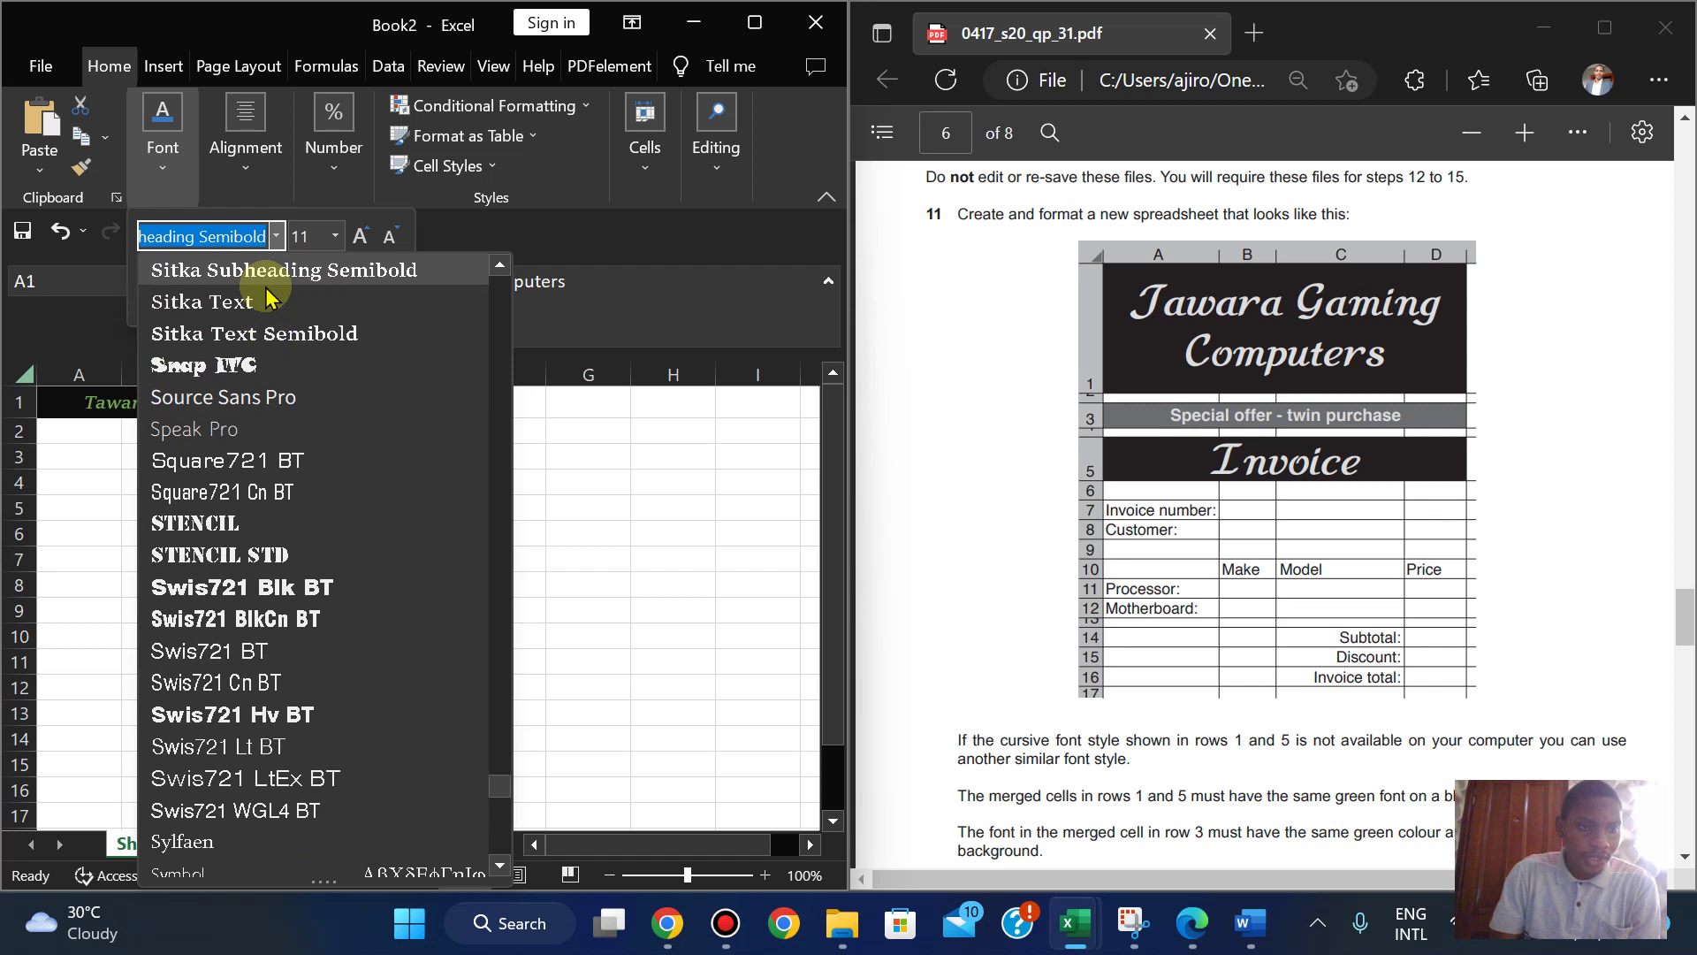
pyautogui.press('Up')
pyautogui.press('Up')
pyautogui.press('Up')
pyautogui.press('Up')
pyautogui.press('Up')
pyautogui.press('Up')
pyautogui.press('Up')
pyautogui.press('Up')
pyautogui.press('Up')
pyautogui.press('Up')
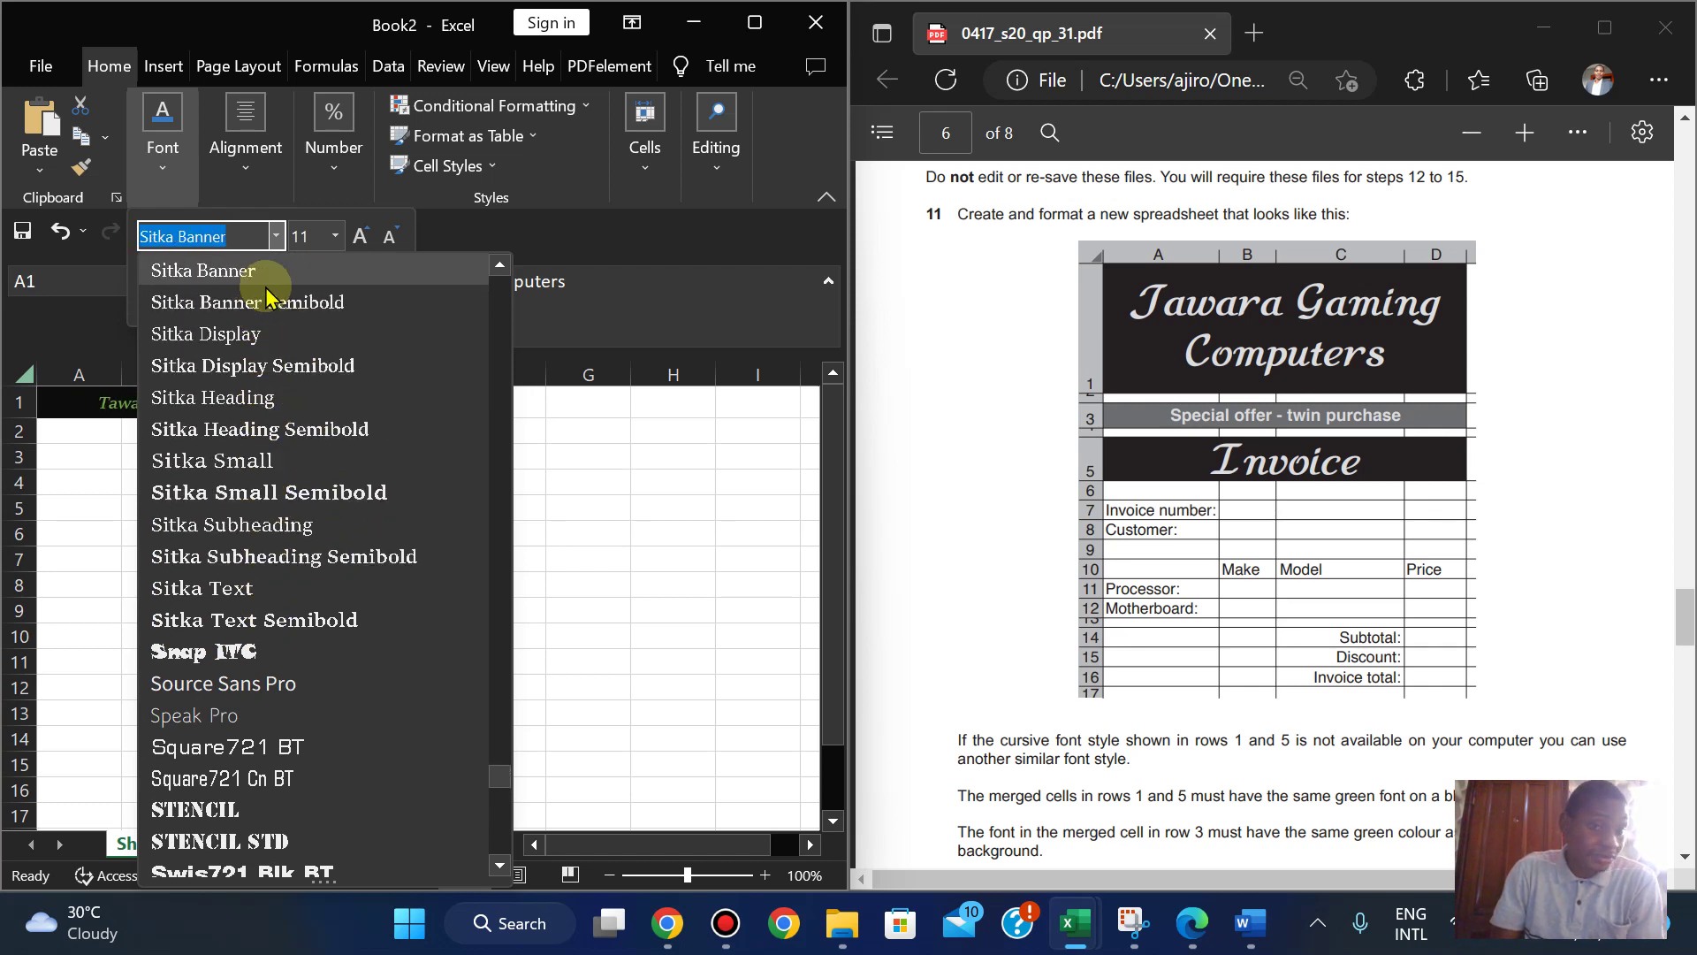
pyautogui.press('Up')
pyautogui.press('Up')
pyautogui.press('Up')
pyautogui.press('Up')
pyautogui.press('Up')
pyautogui.press('Up')
pyautogui.press('Up')
pyautogui.press('Up')
pyautogui.press('Up')
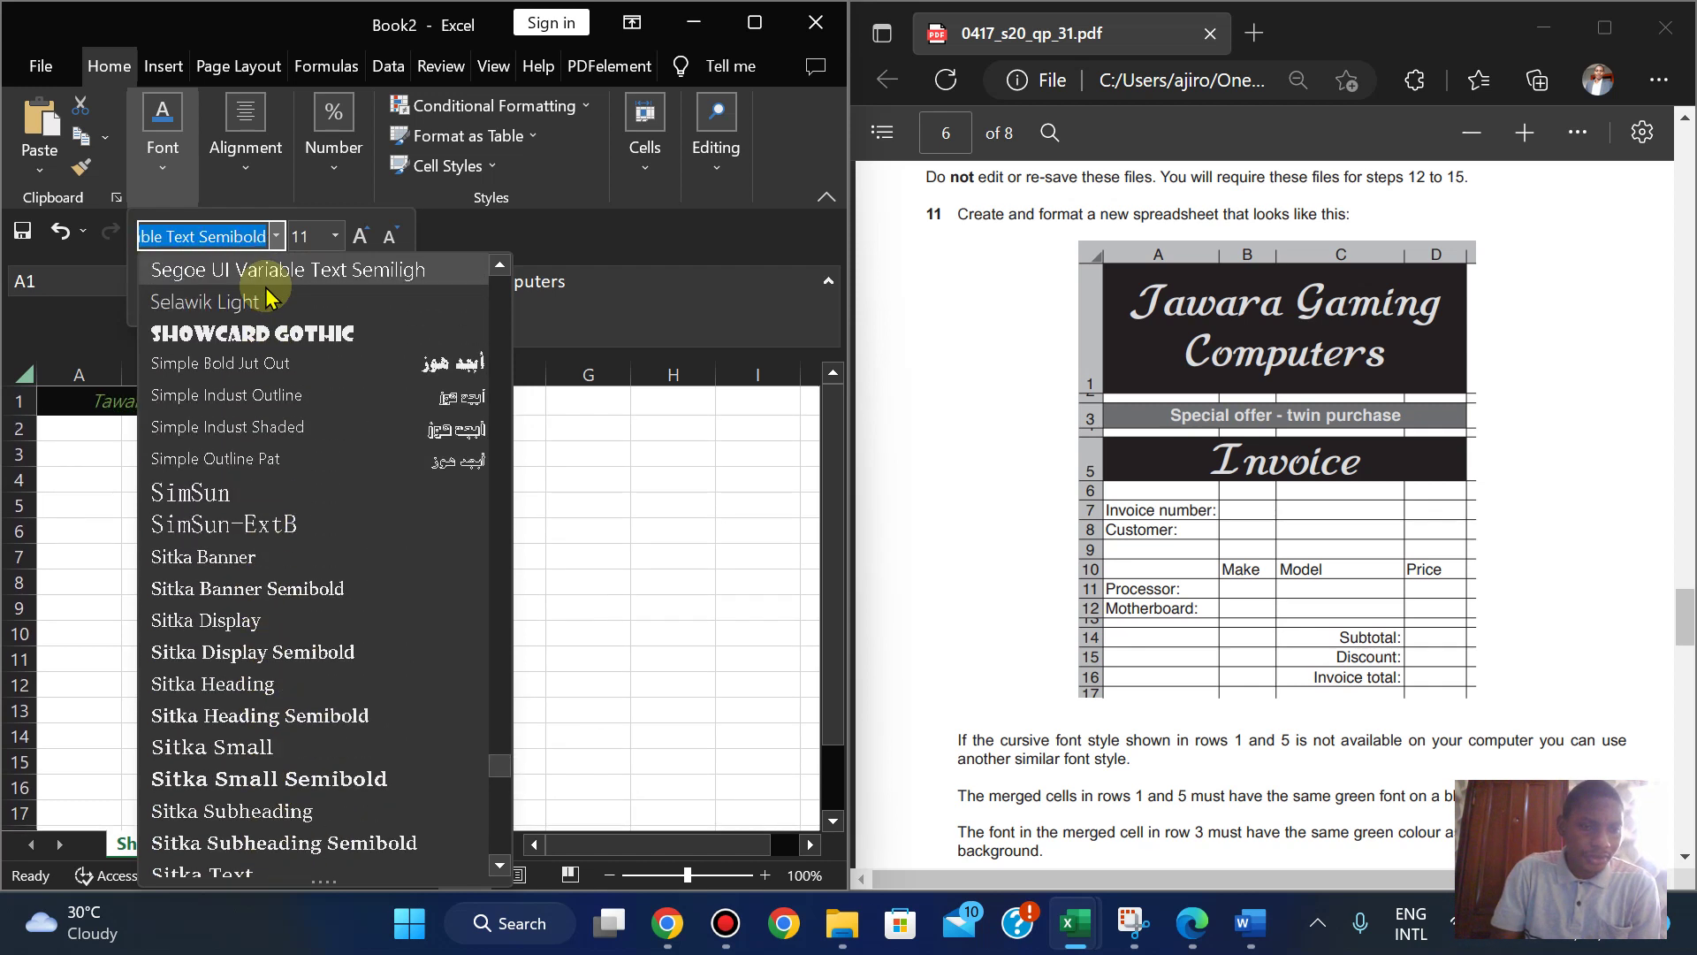
pyautogui.press('Up')
pyautogui.press('Up')
pyautogui.press('Up')
pyautogui.press('Up')
pyautogui.press('Up')
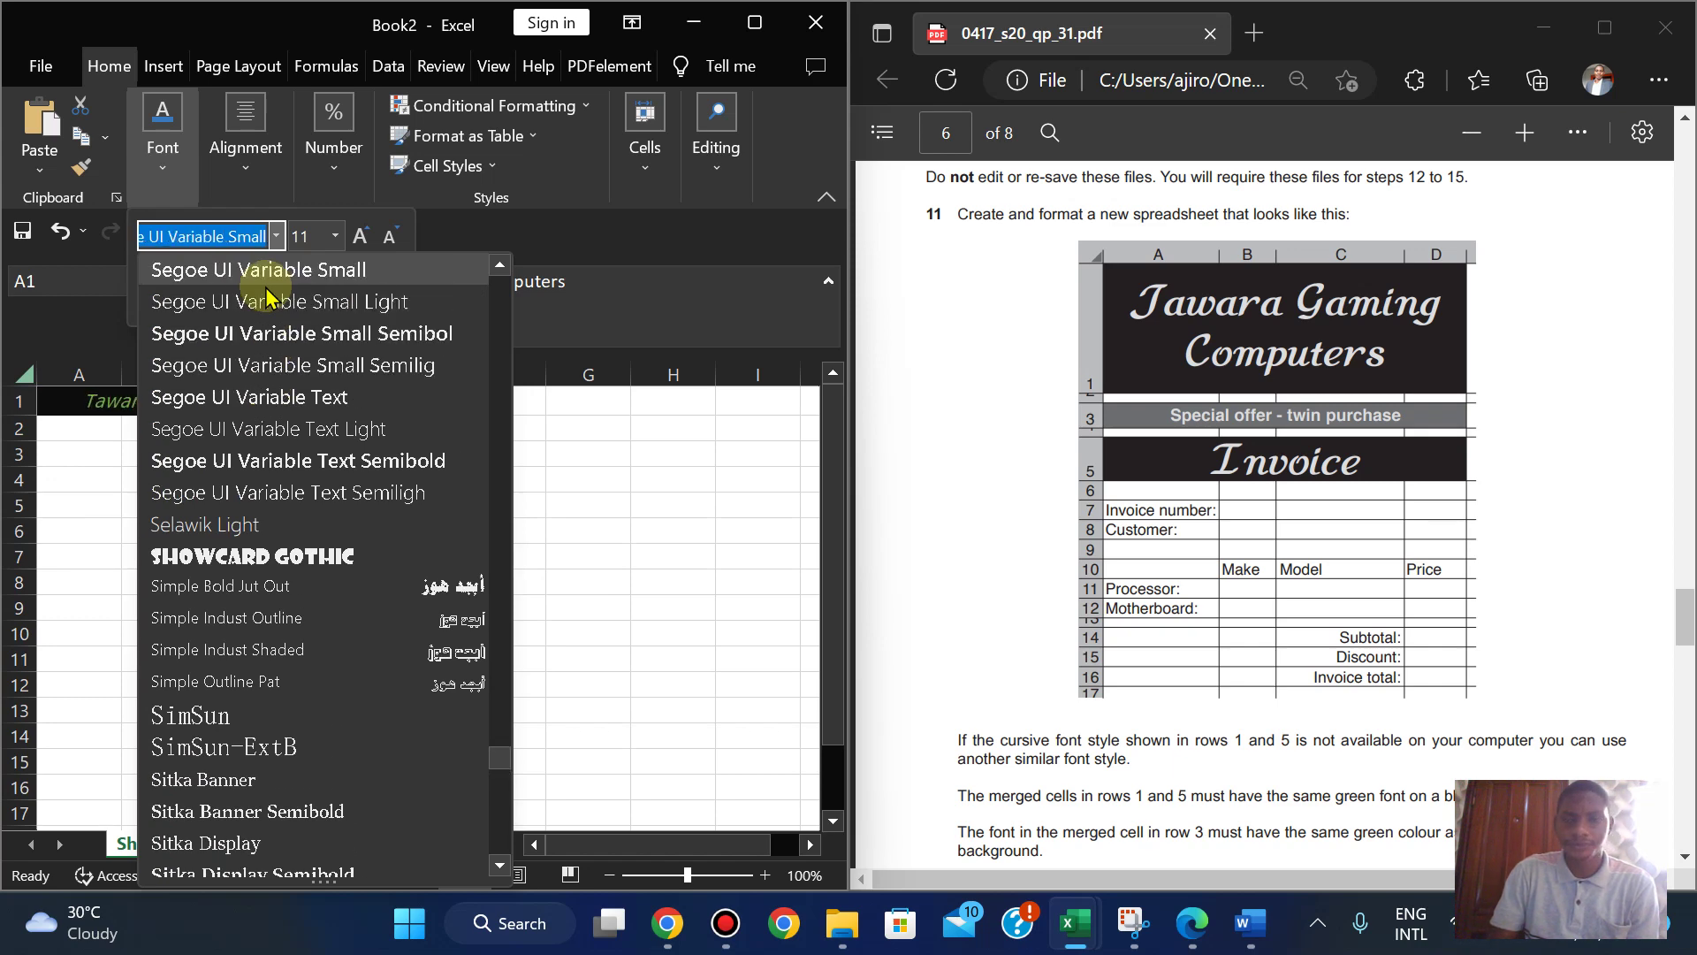
pyautogui.press('Escape')
pyautogui.press('Escape')
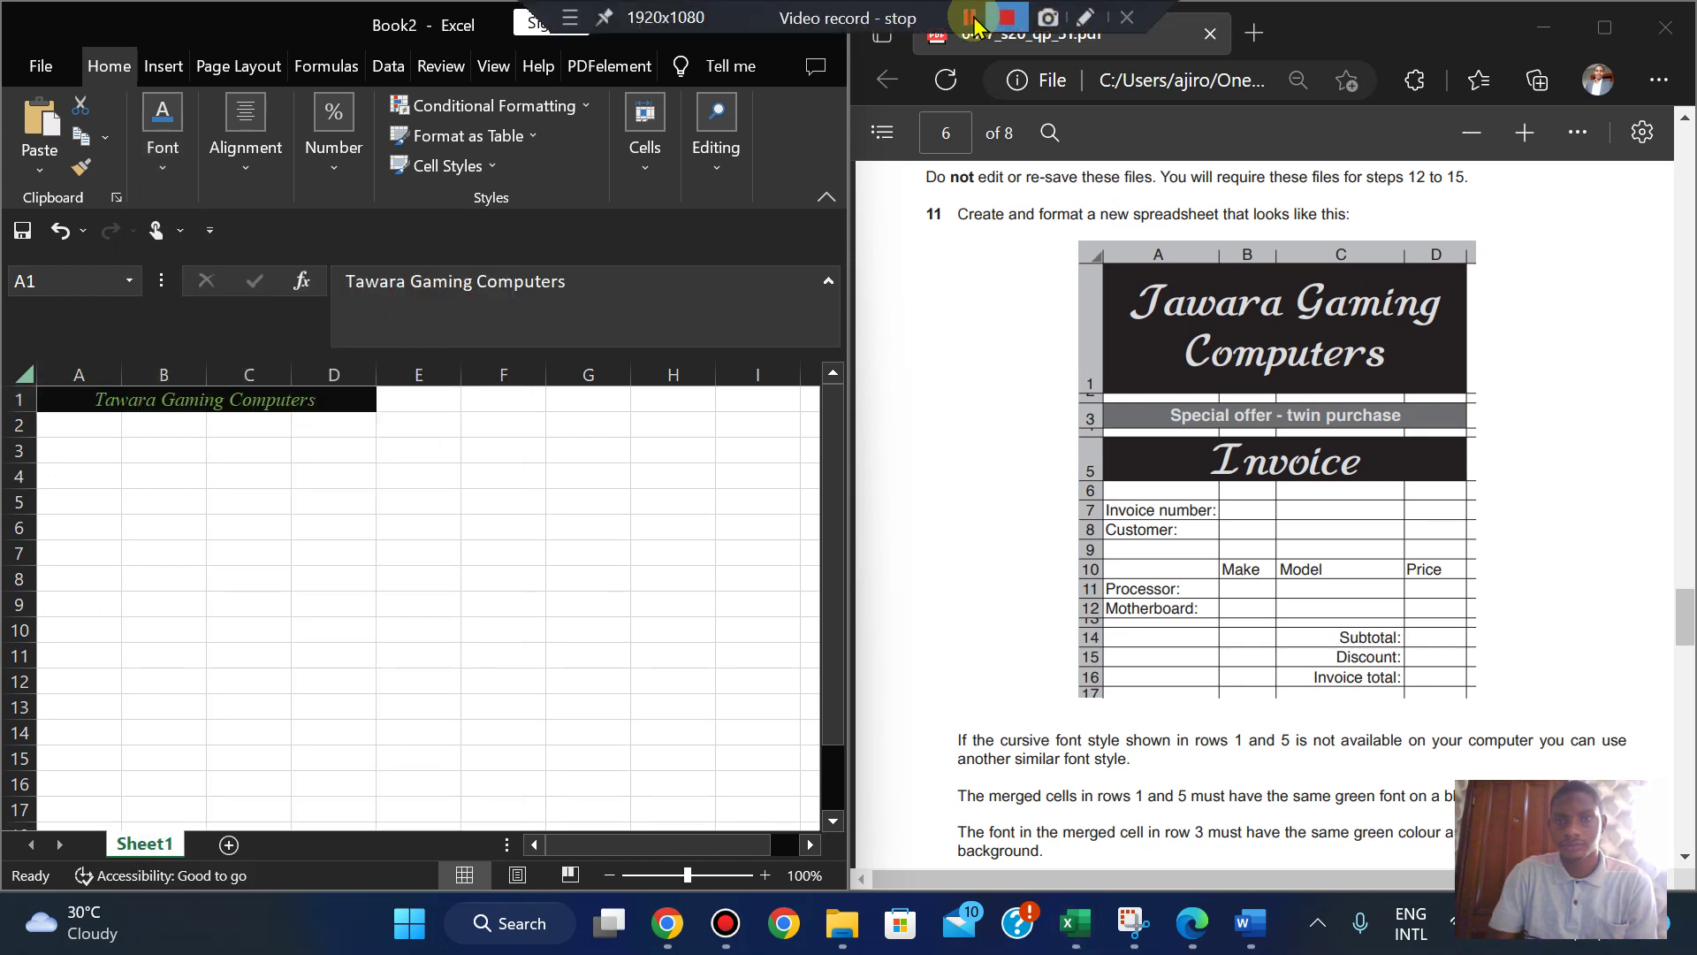
# - Browse the saved font-list screenshots, ending on the one showing Script MT Bold
pyautogui.click(971, 24)
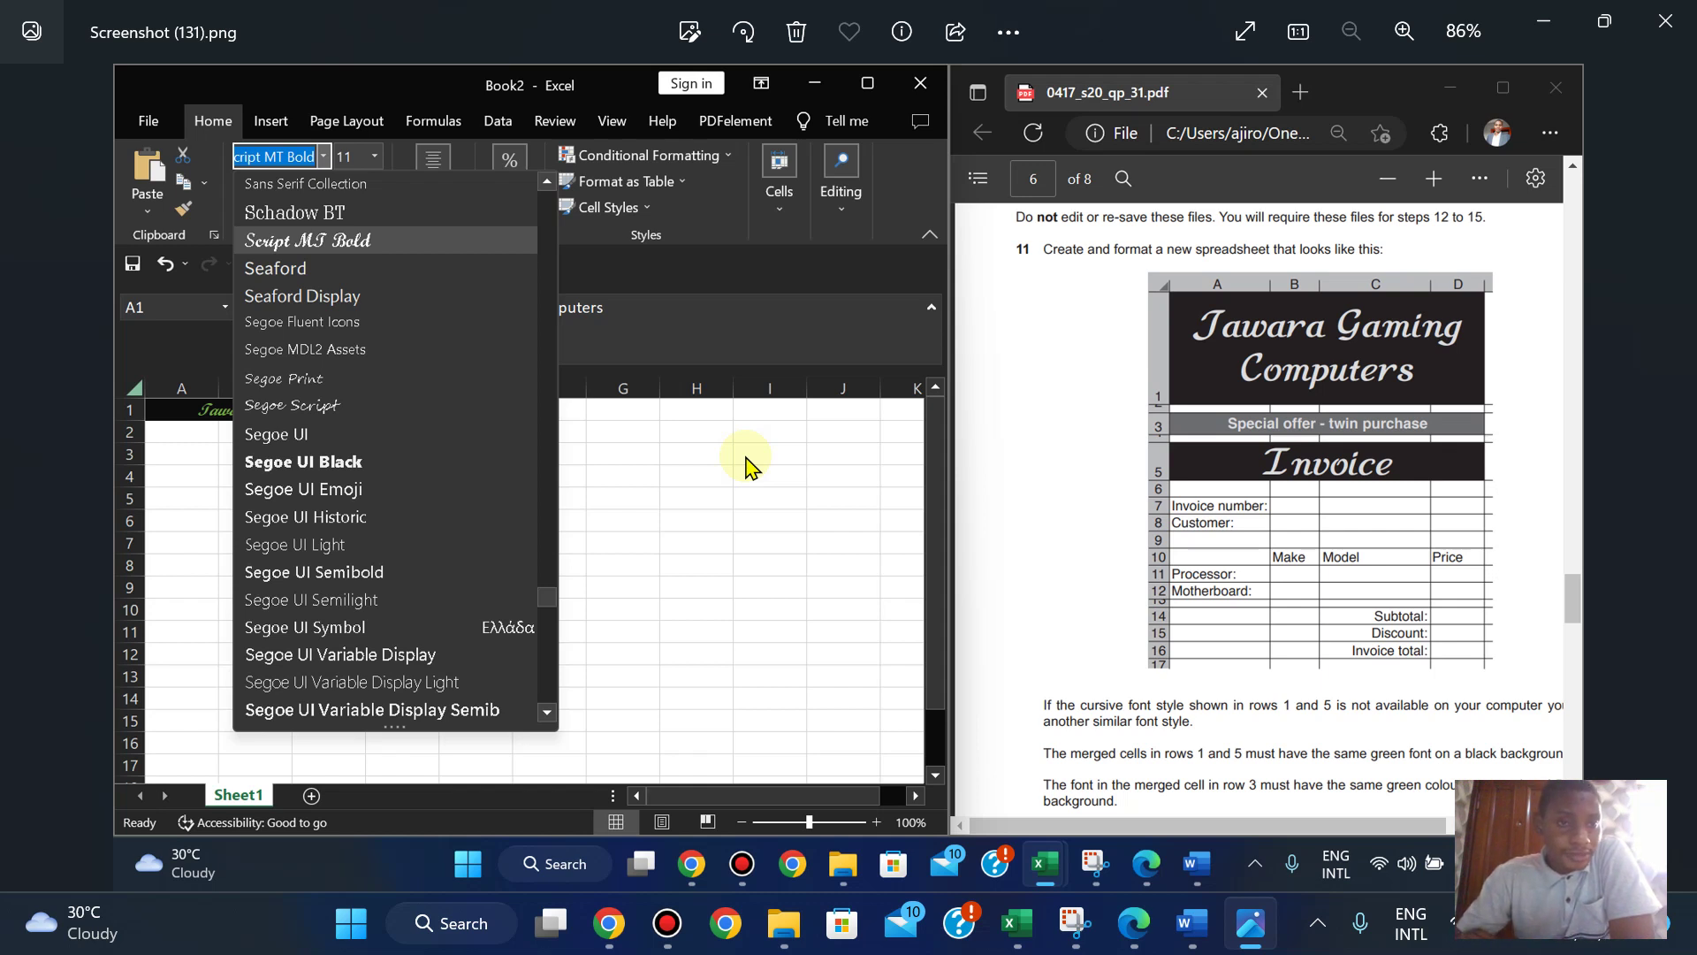
pyautogui.press('Right')
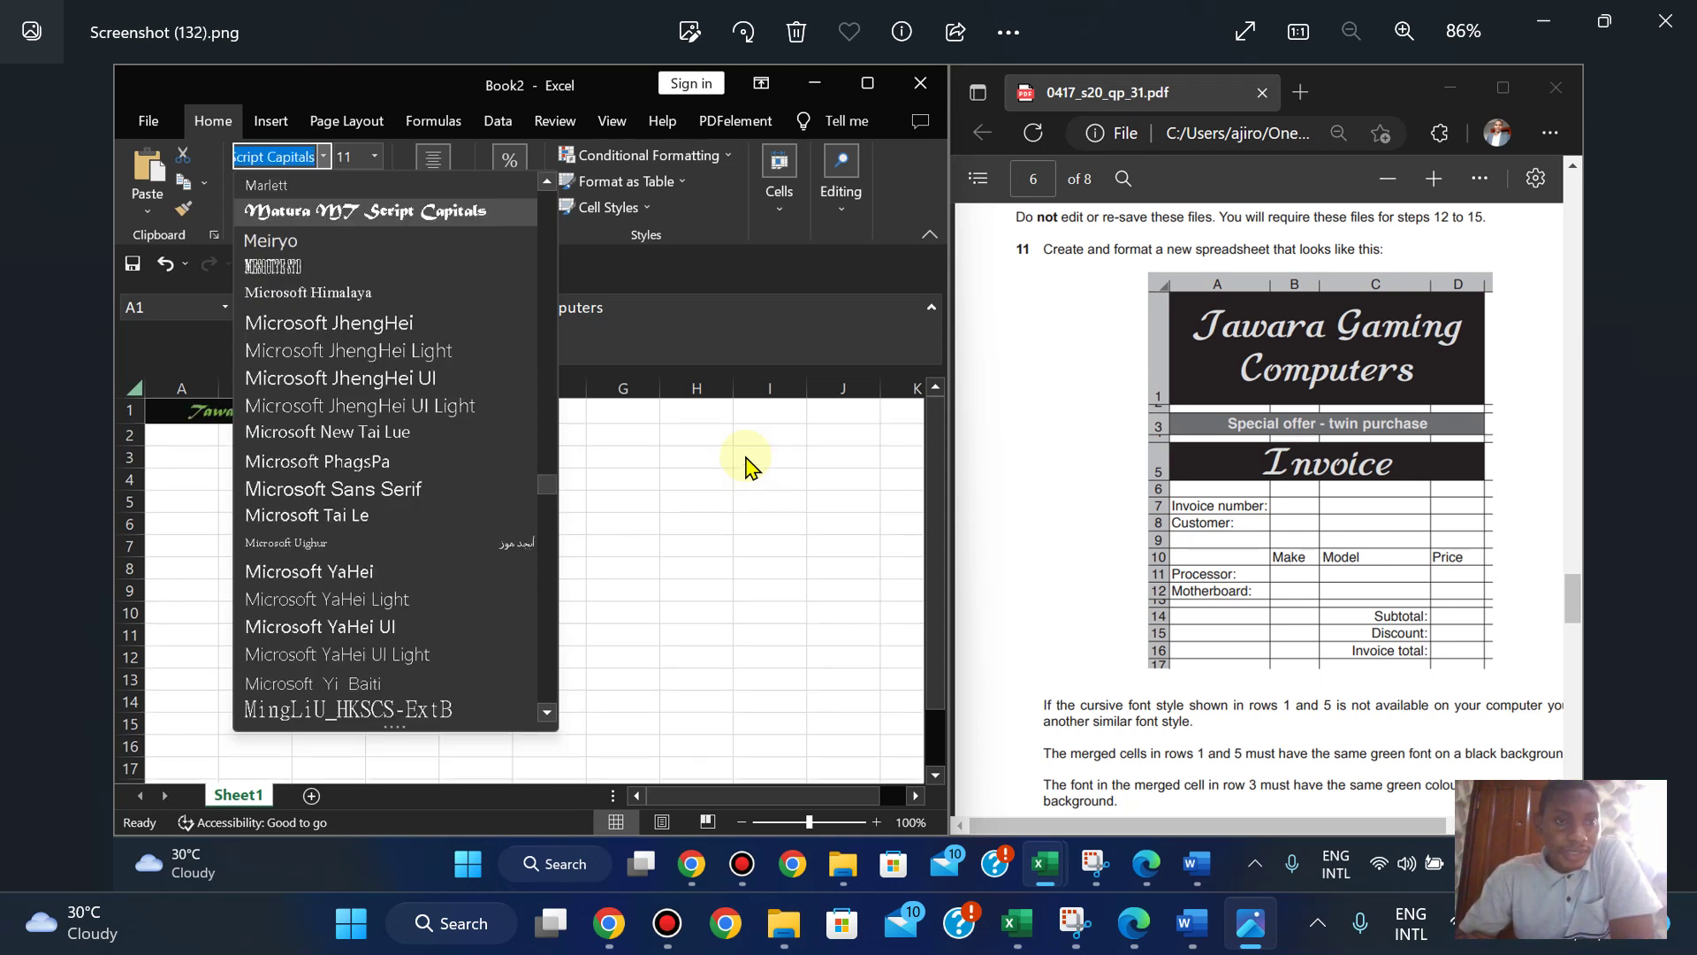
pyautogui.press('Right')
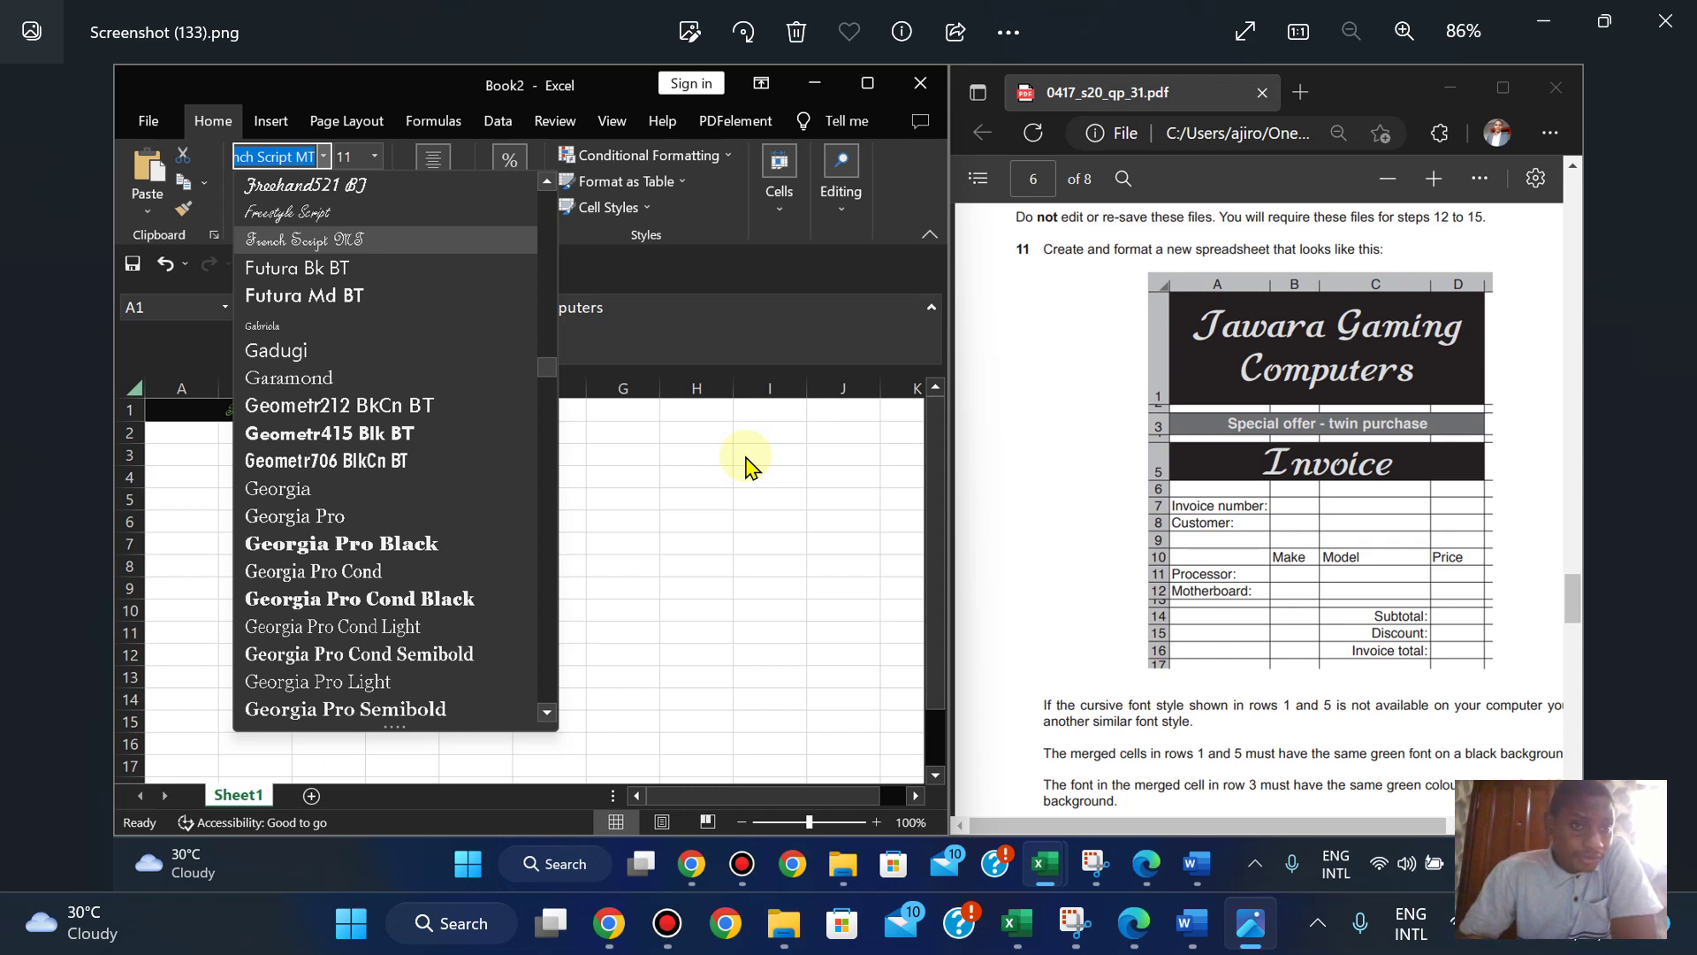
pyautogui.press('Left')
pyautogui.press('Left')
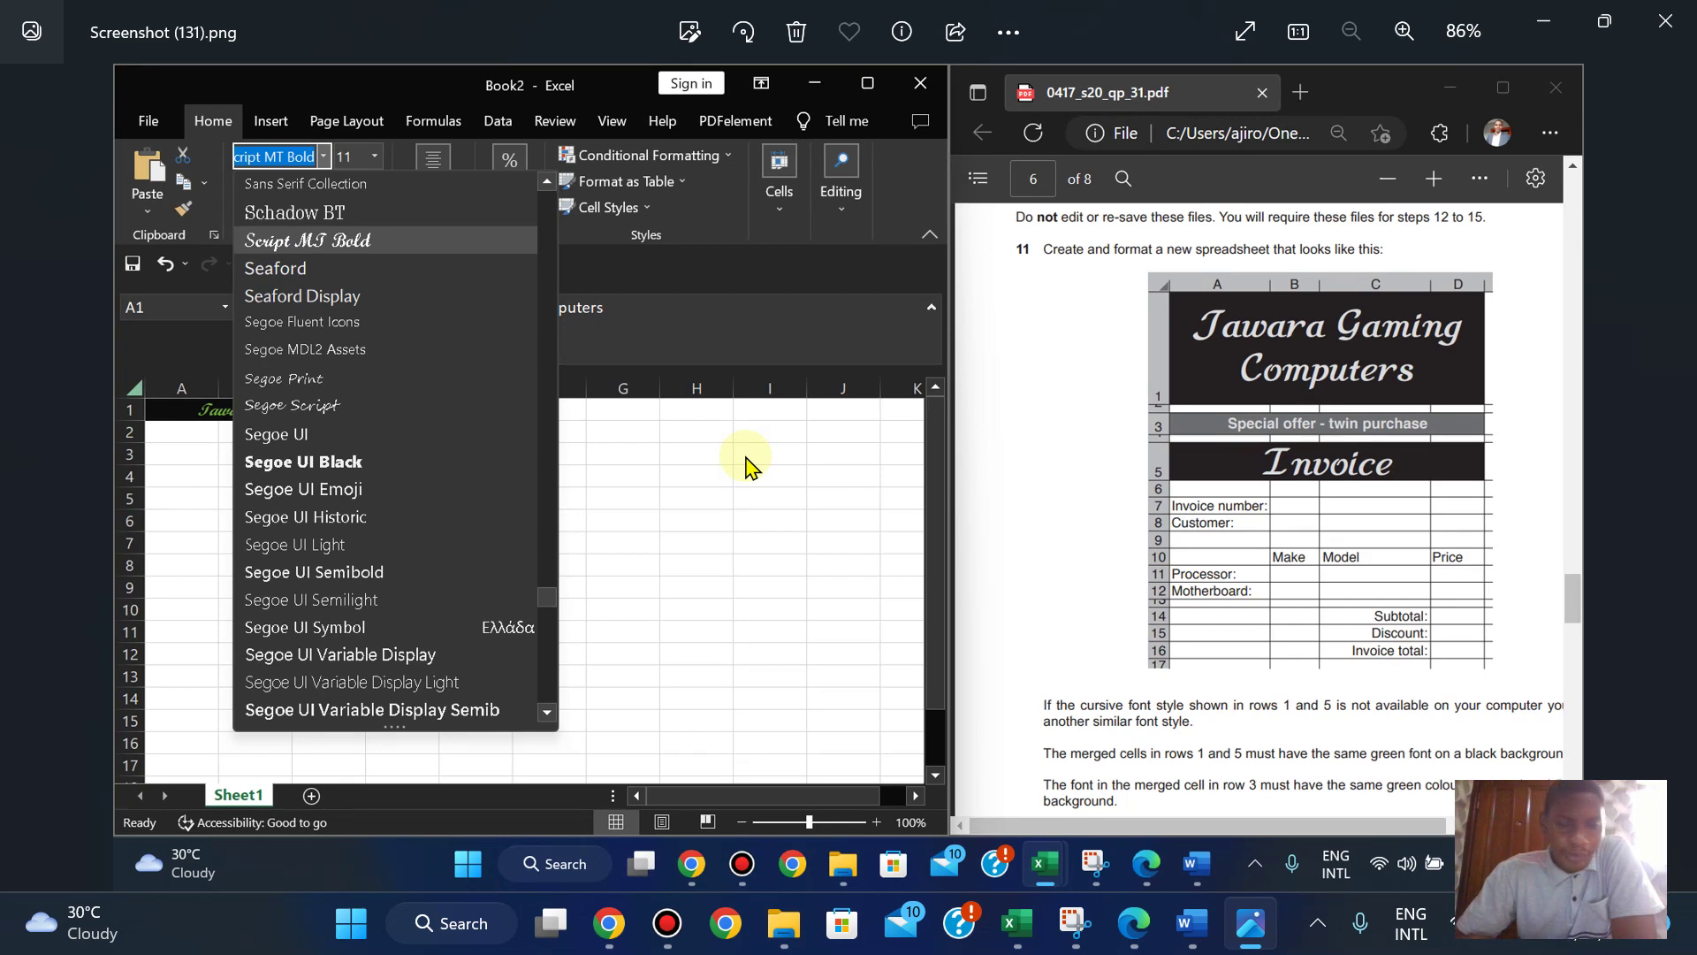
# - Try Script MT Bold, then French Script, as the font for the A1 title
pyautogui.moveTo(1024, 926)
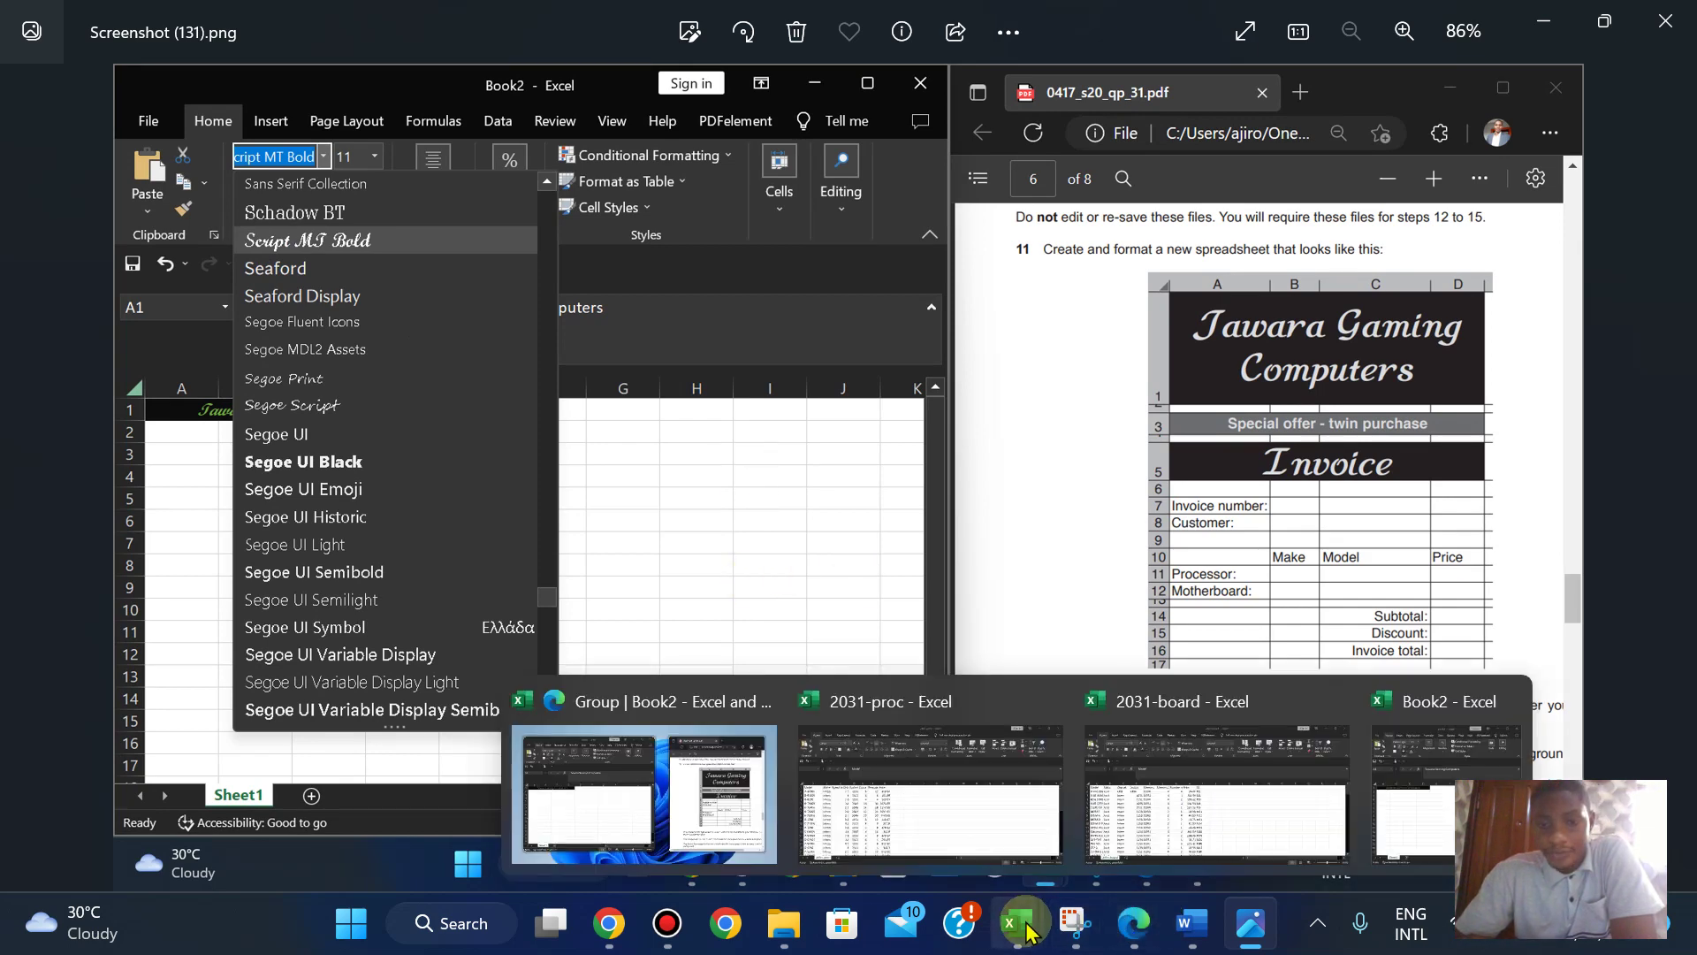
pyautogui.click(587, 758)
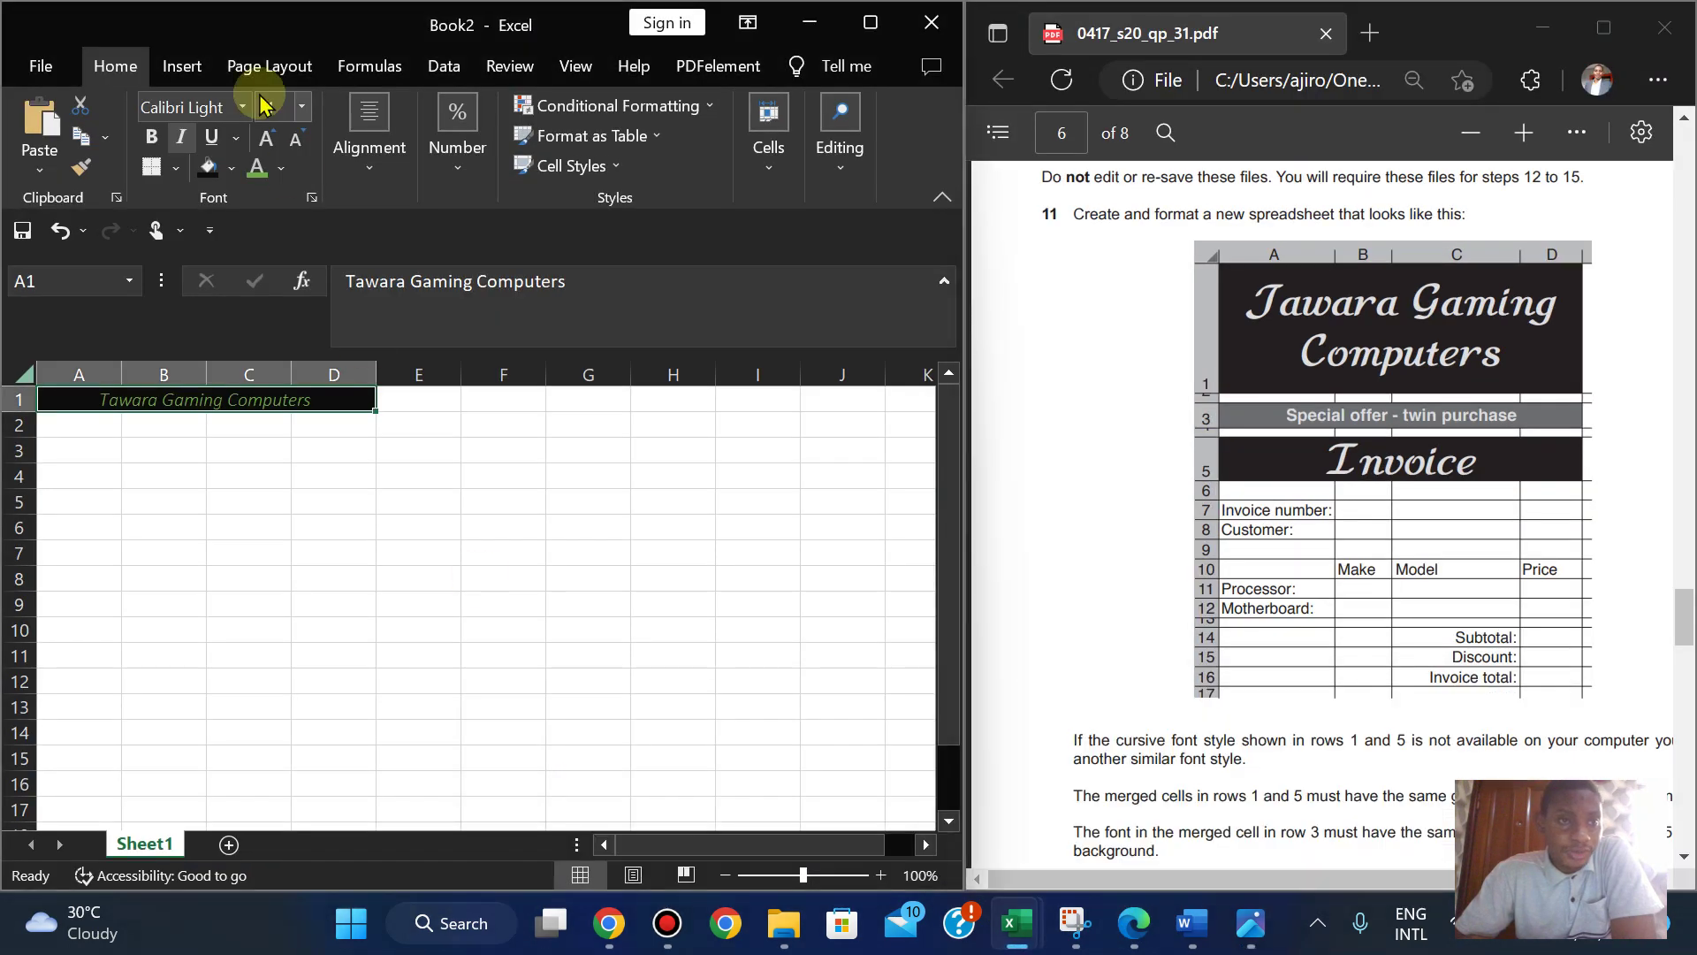
pyautogui.click(185, 107)
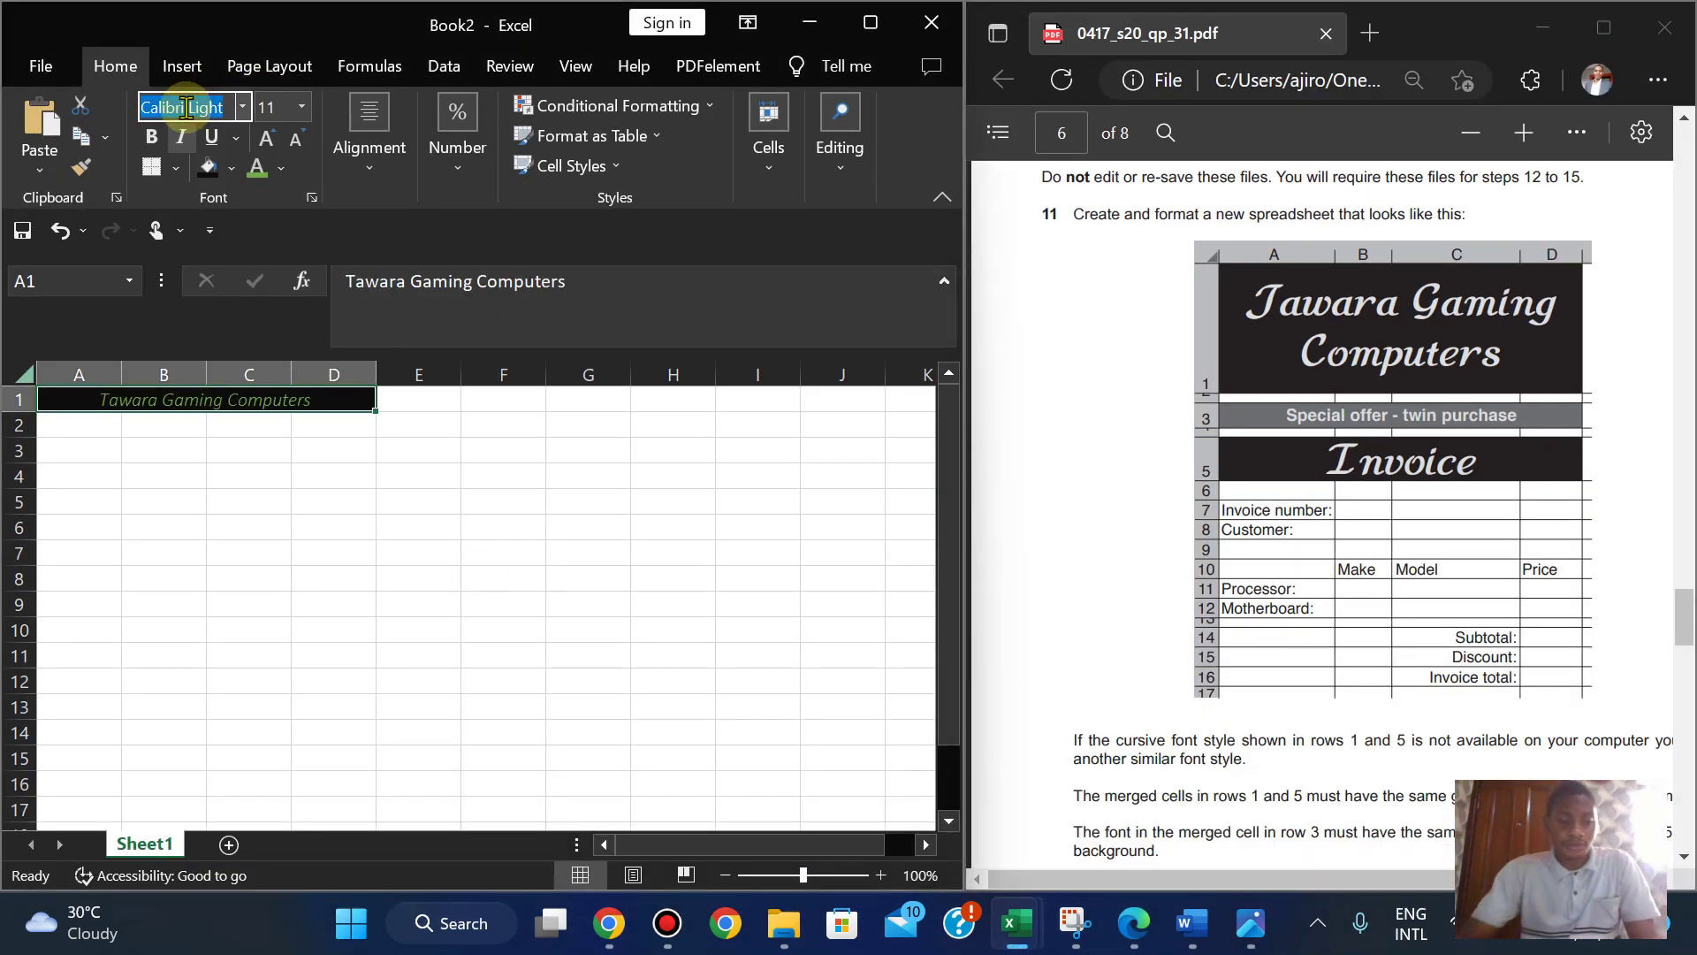
pyautogui.write('Script MT Bol')
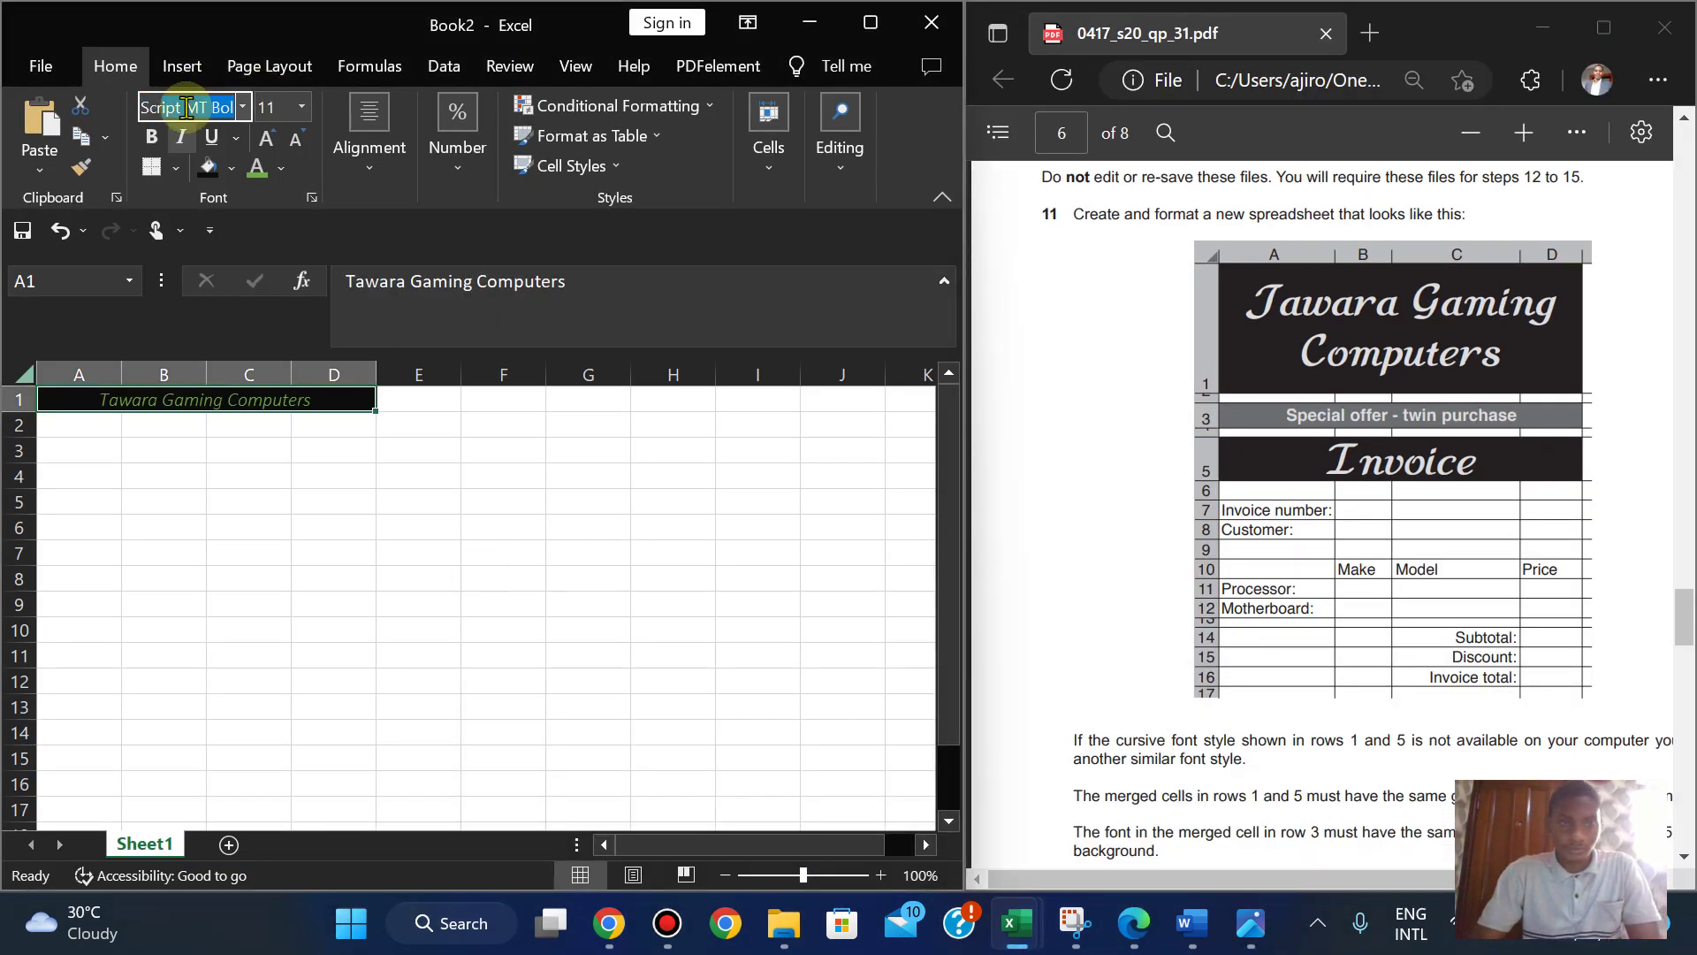
pyautogui.press('Return')
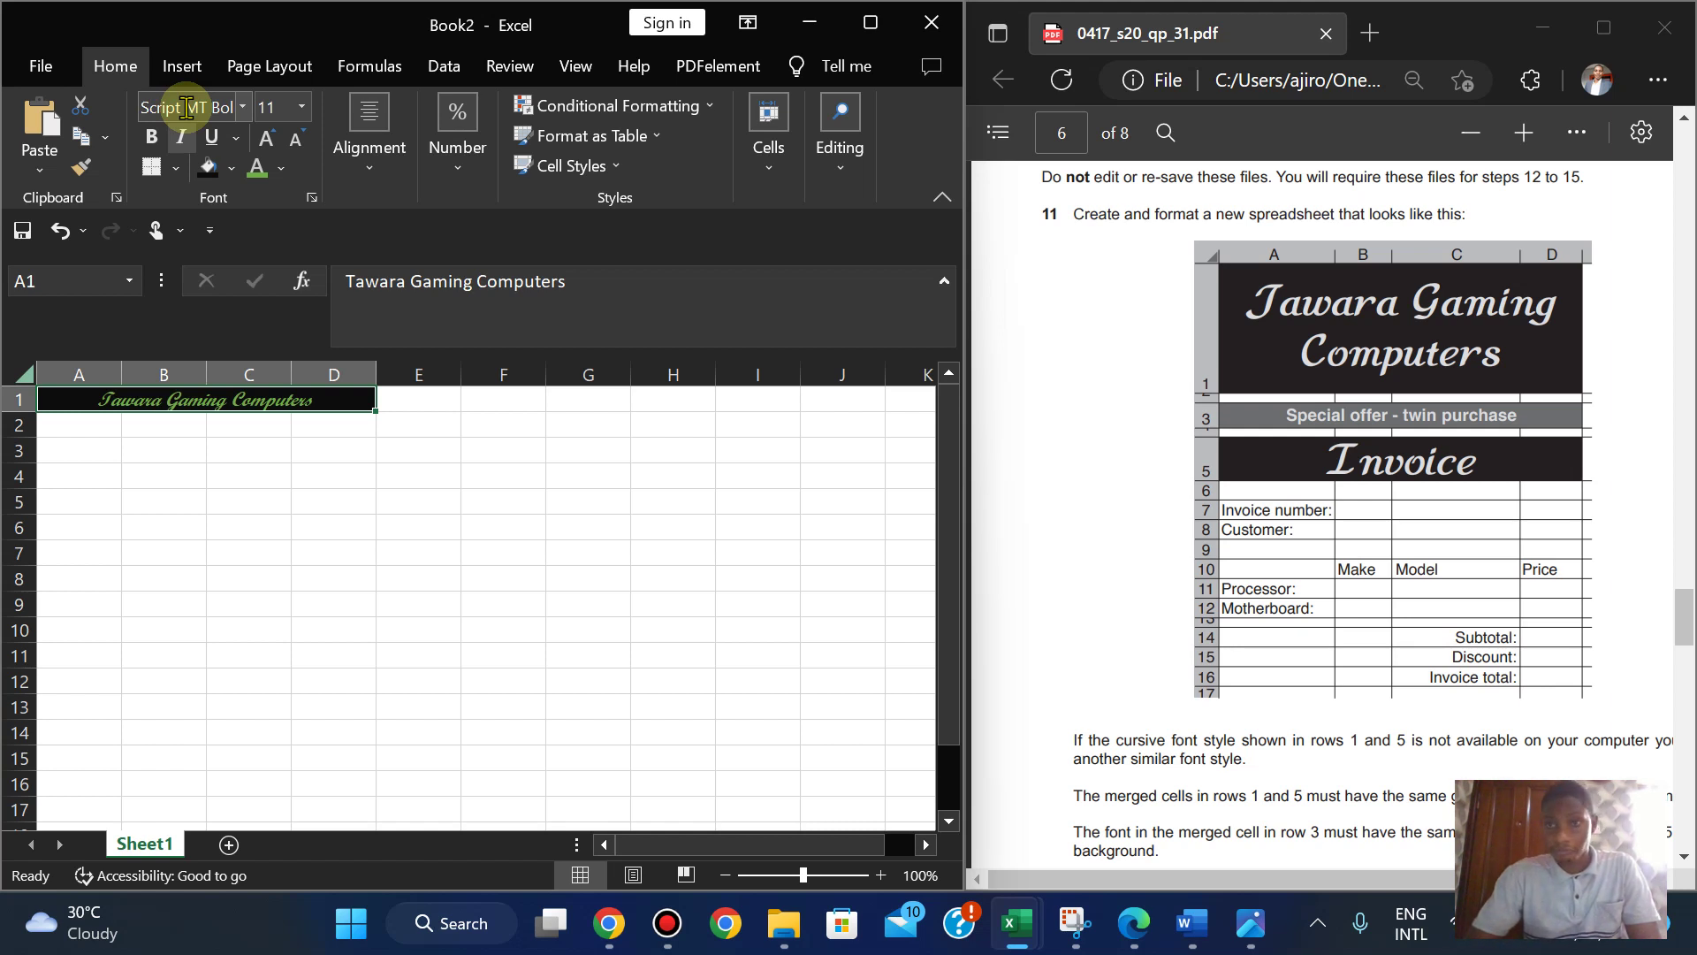
pyautogui.click(186, 108)
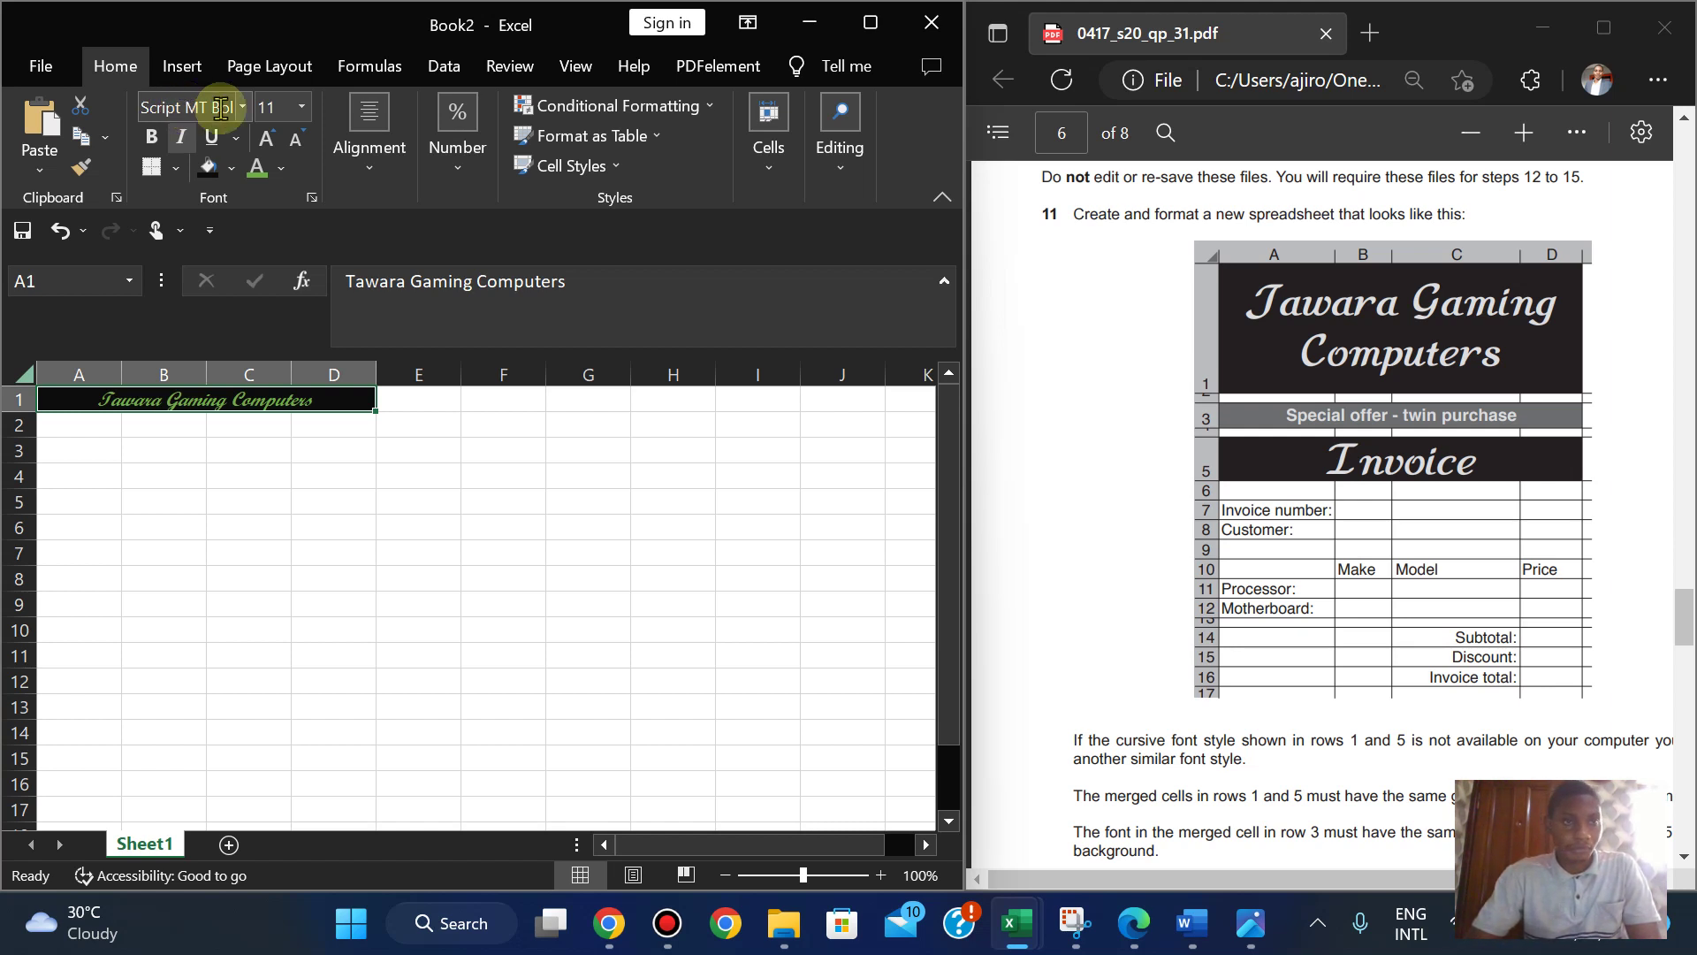
pyautogui.write('Fre')
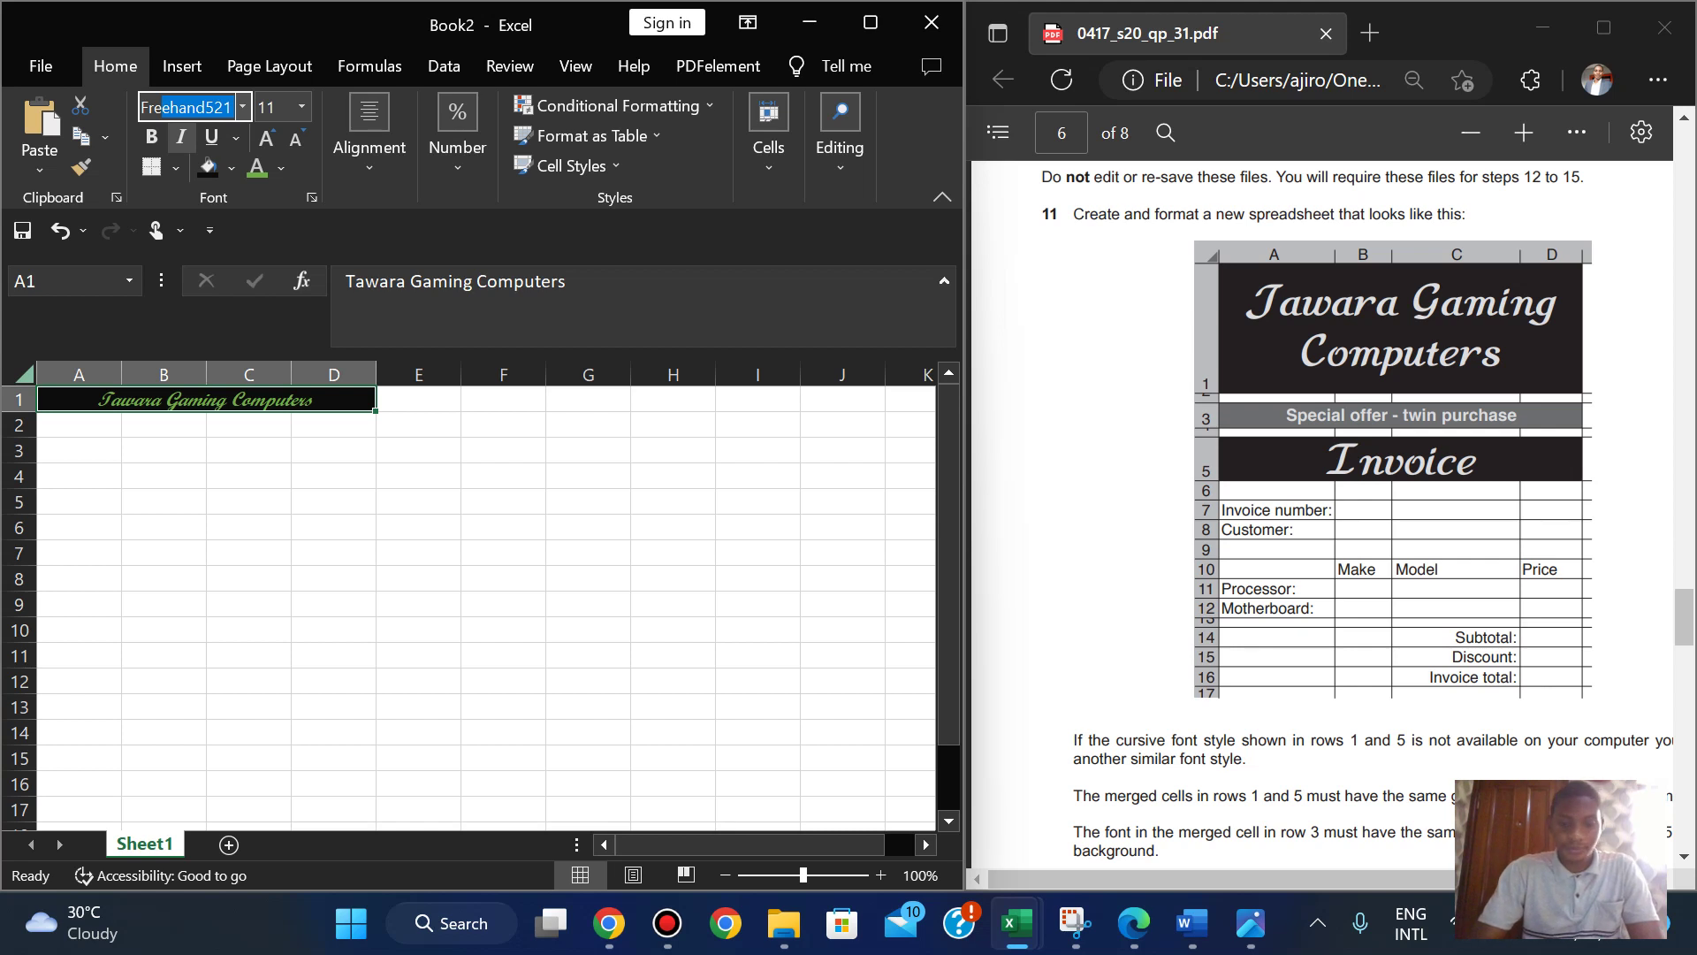
pyautogui.write('nch Script')
pyautogui.press('Return')
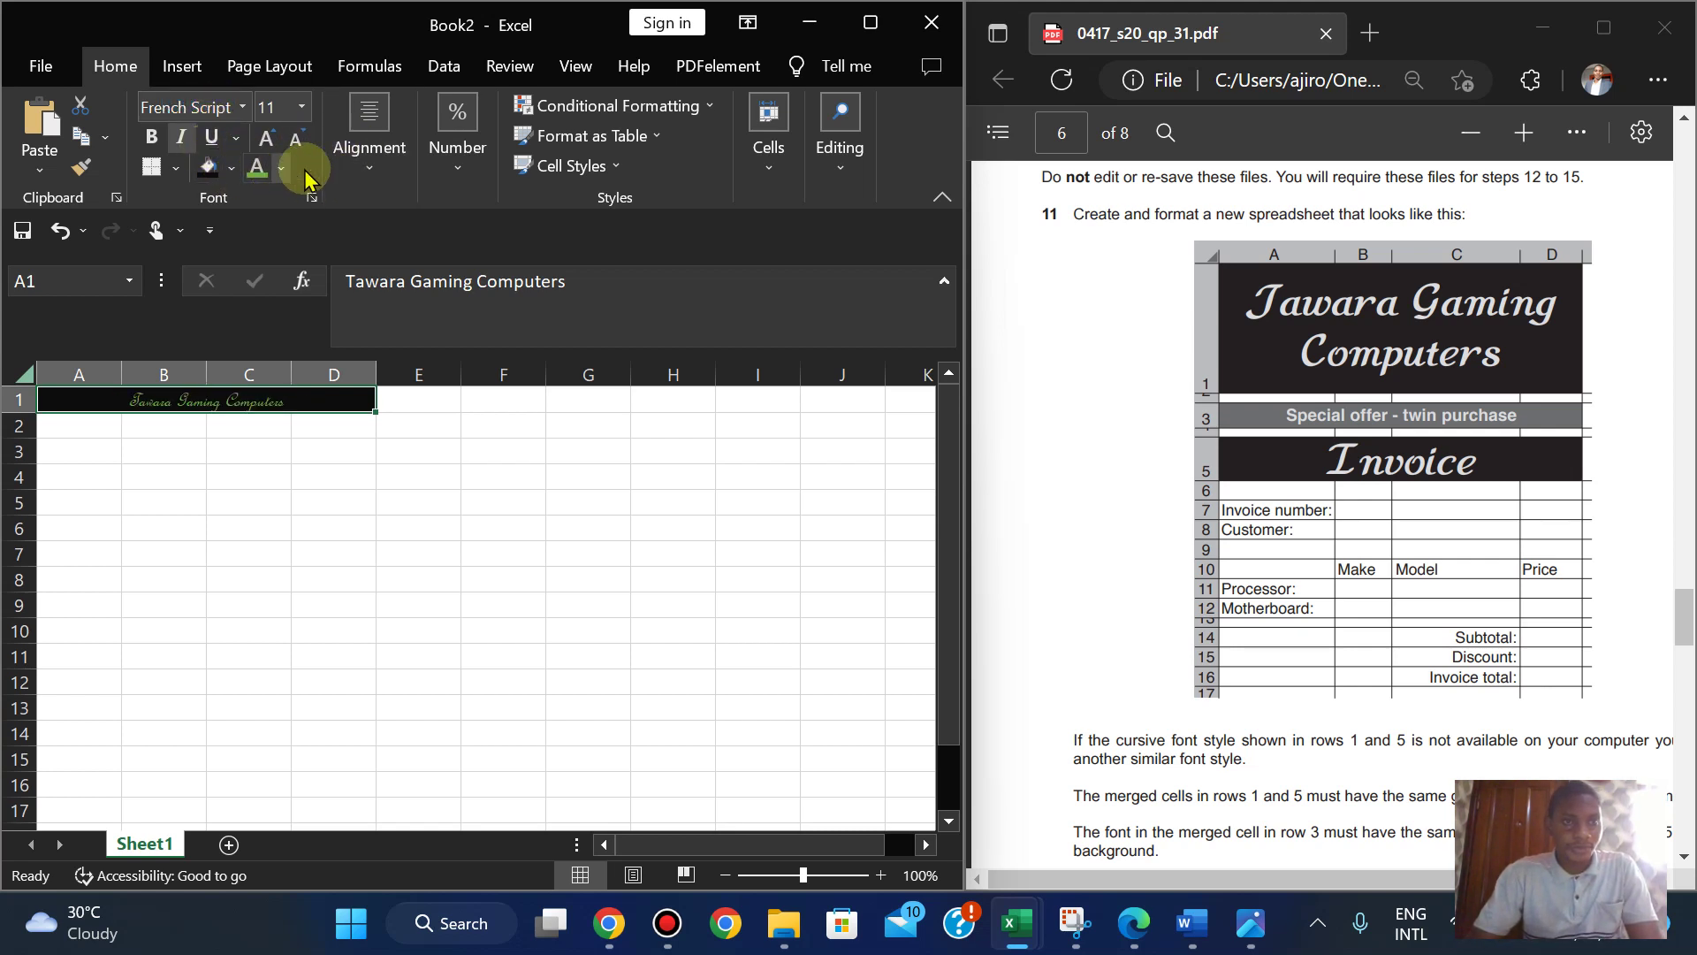
# - Reapply Script MT Bold to the title and set its size to 16
pyautogui.click(364, 155)
pyautogui.click(303, 107)
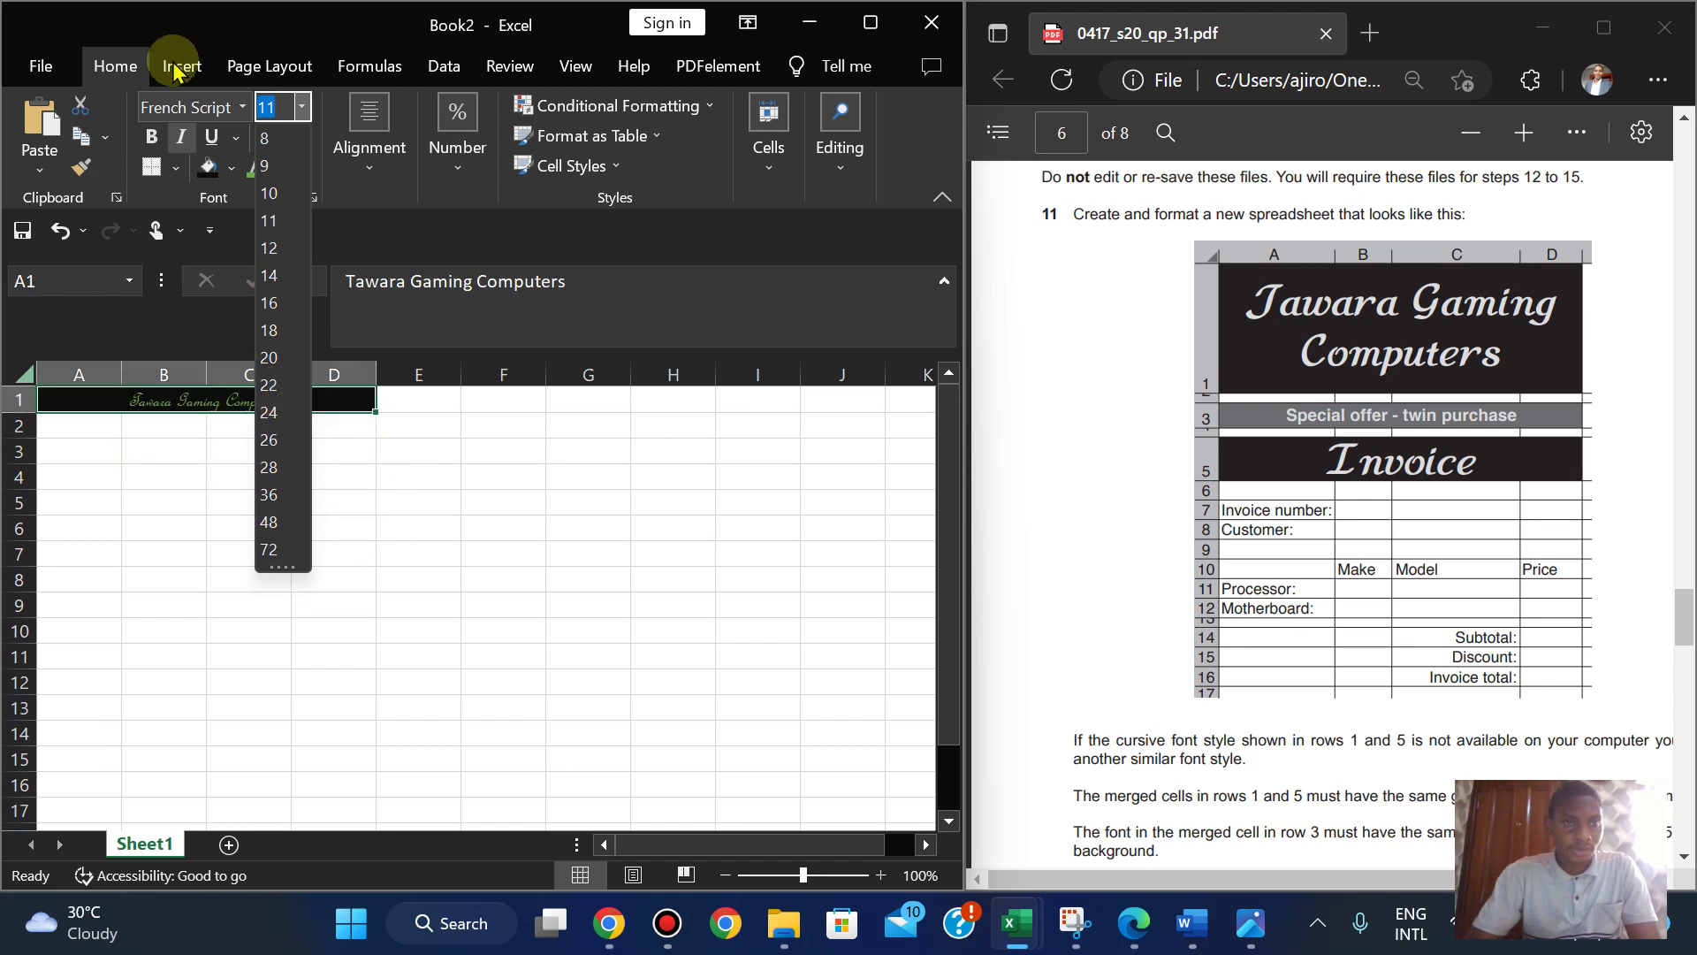
pyautogui.click(204, 108)
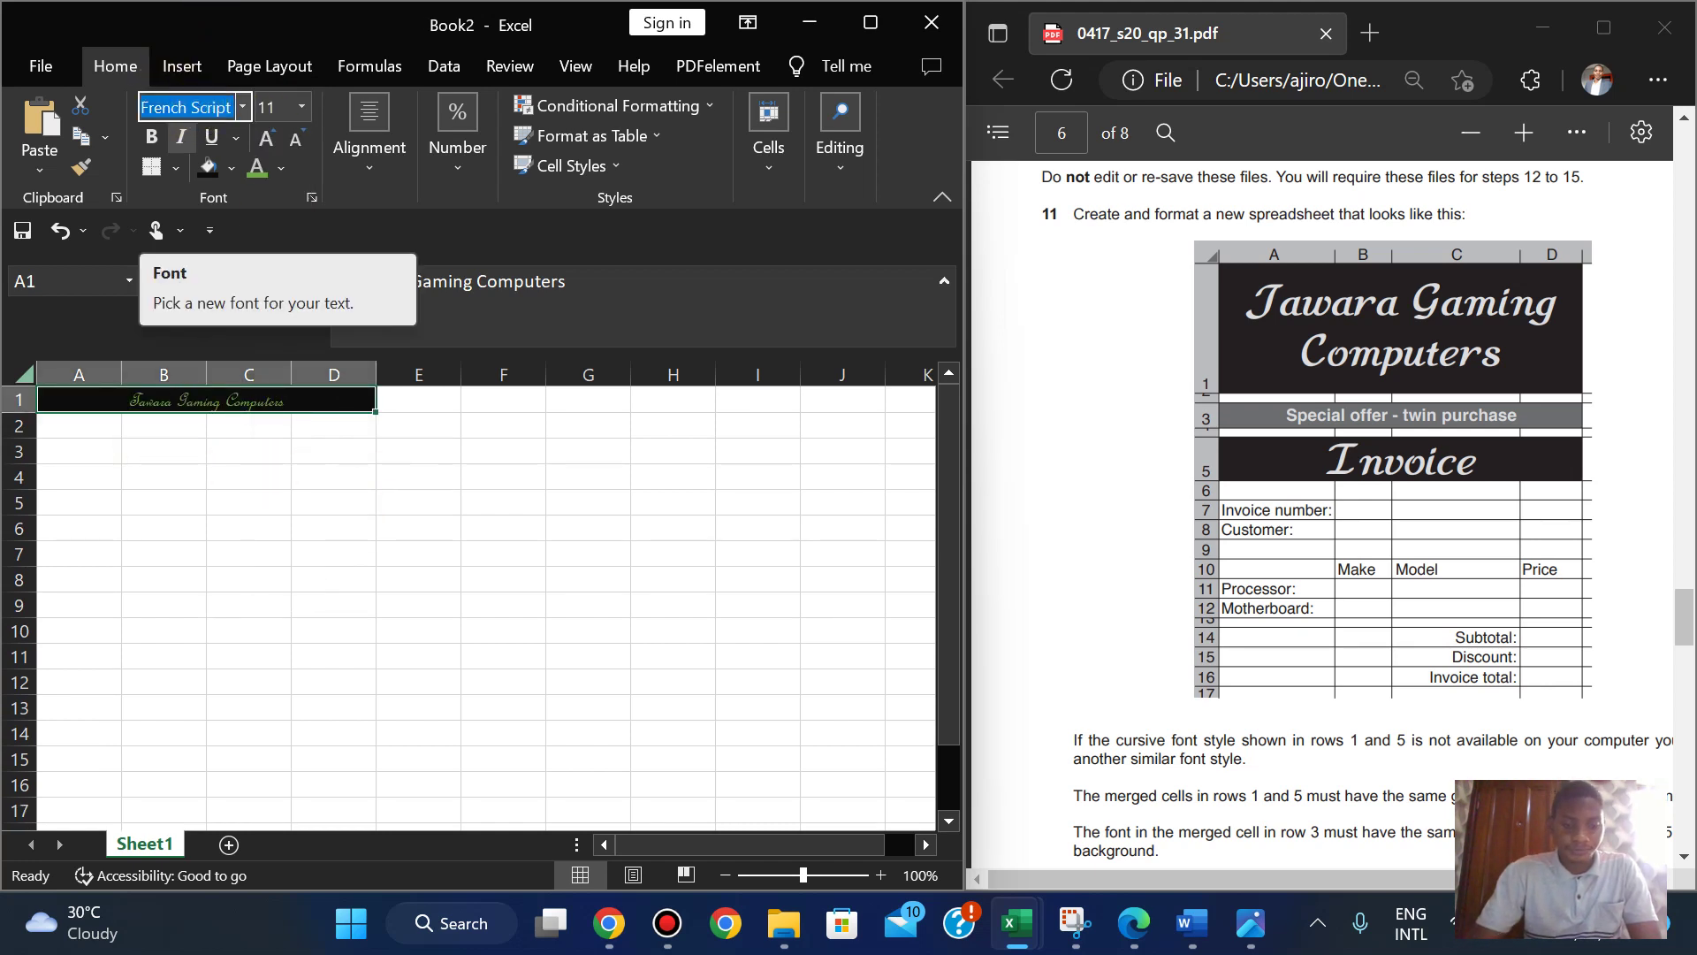
pyautogui.write('Script MT Bol')
pyautogui.press('Return')
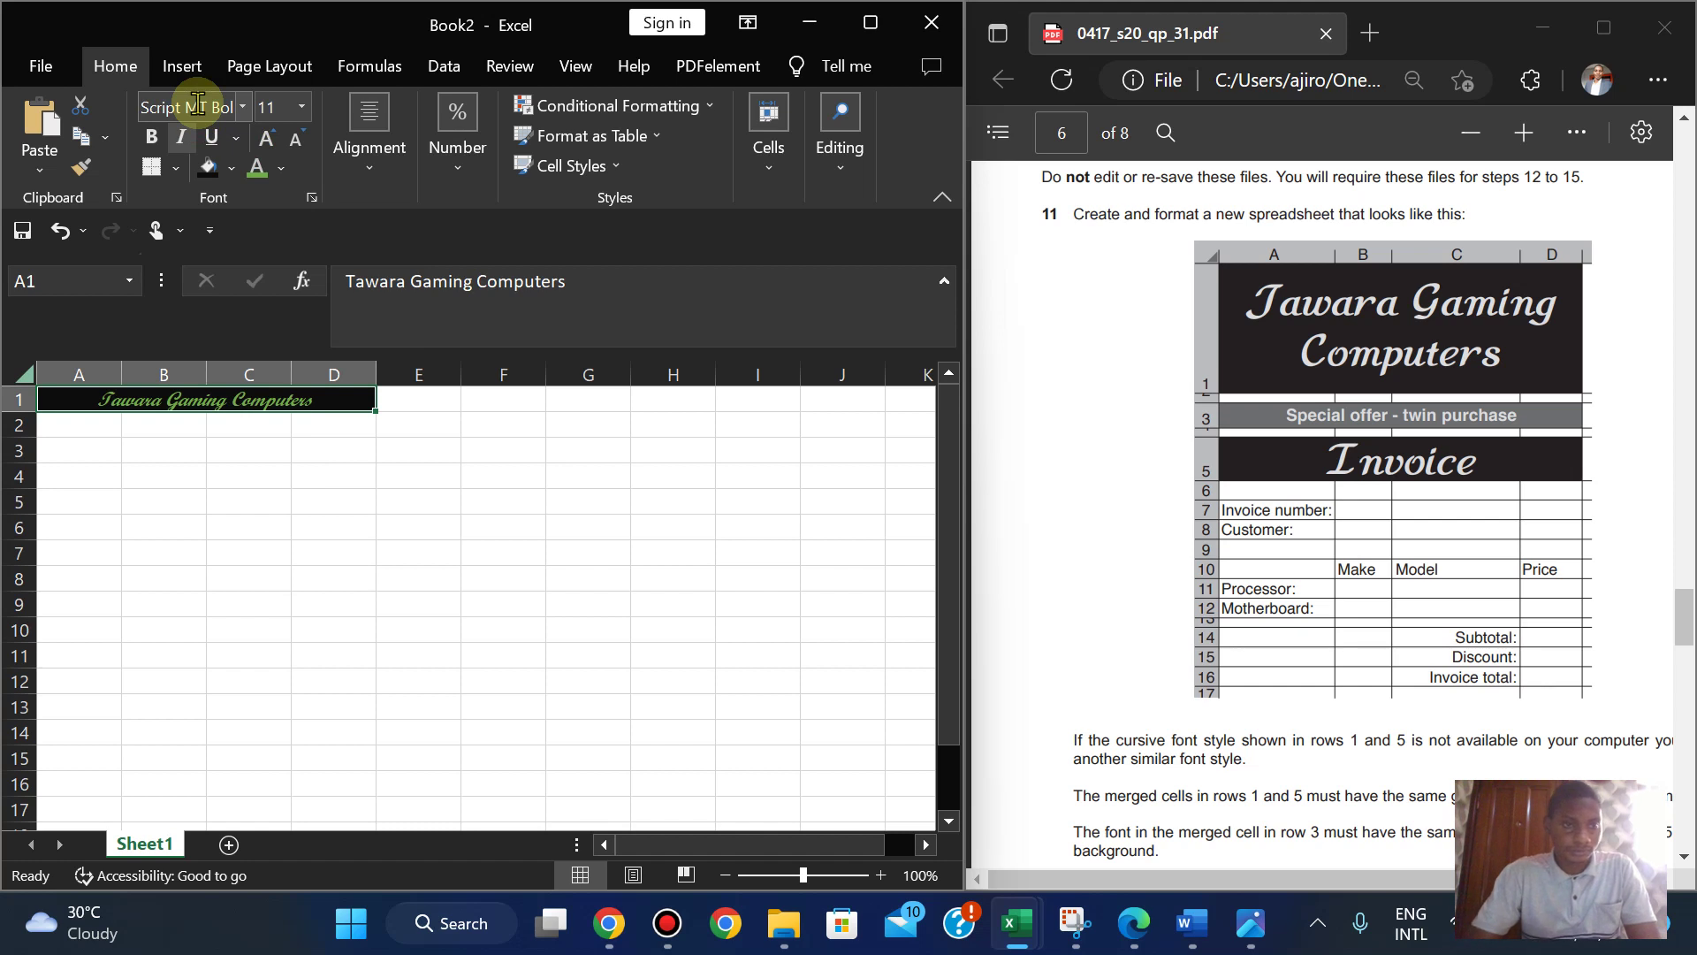
pyautogui.click(305, 113)
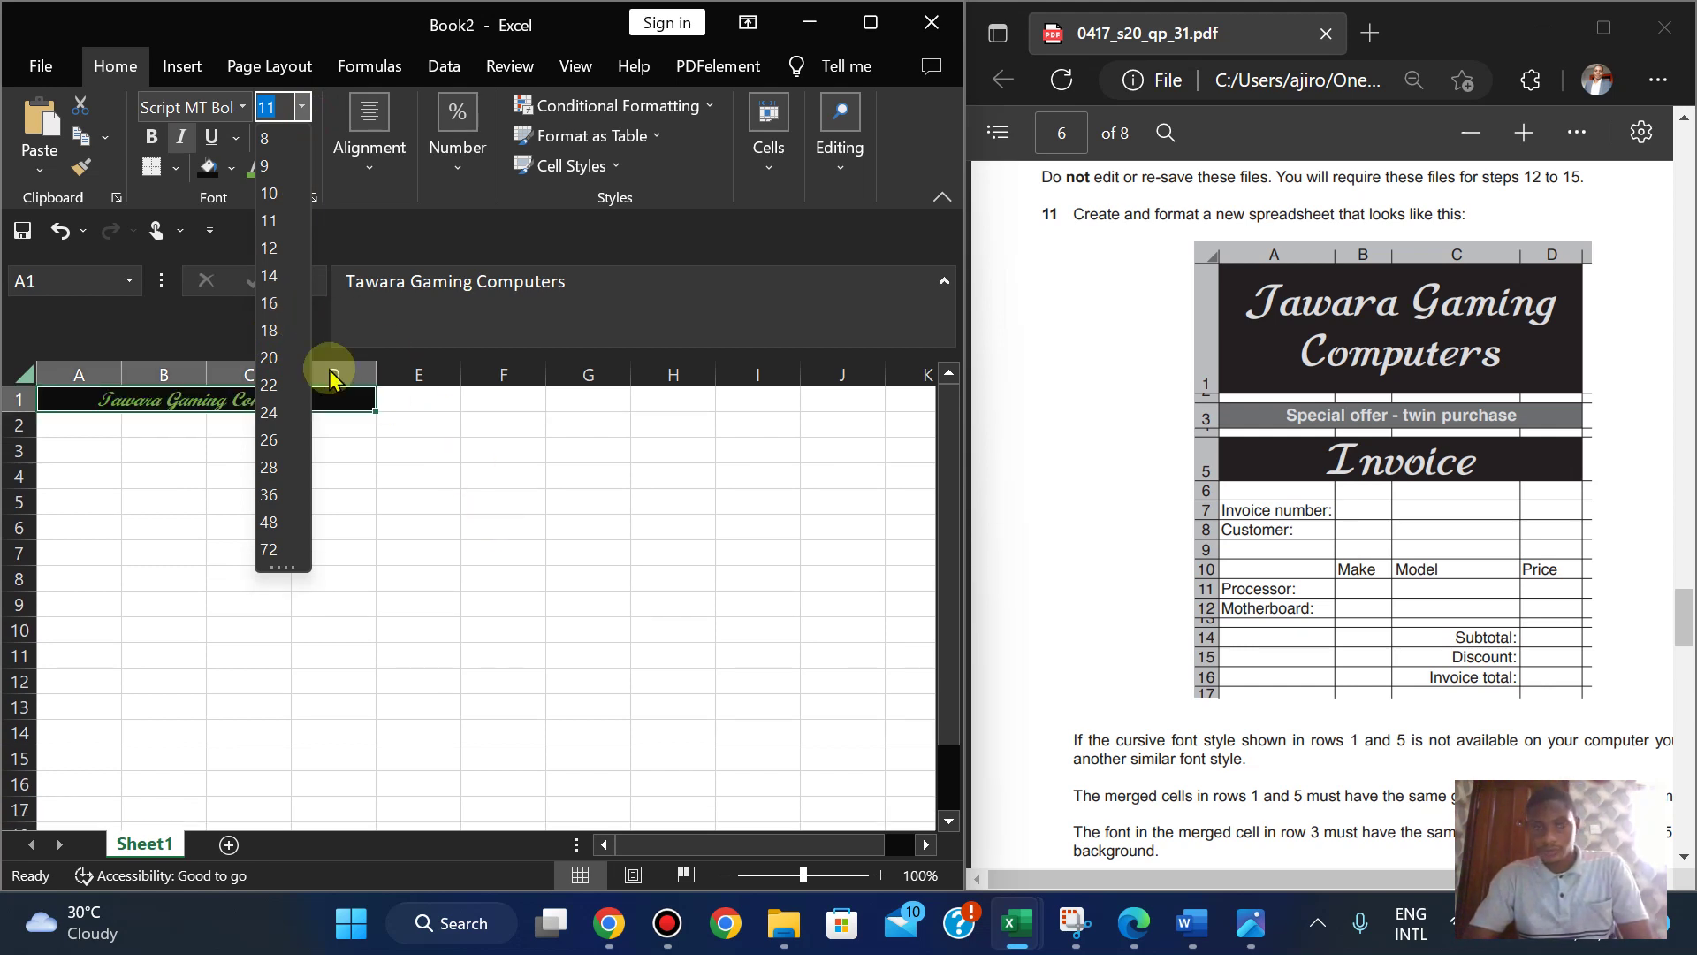
pyautogui.click(375, 210)
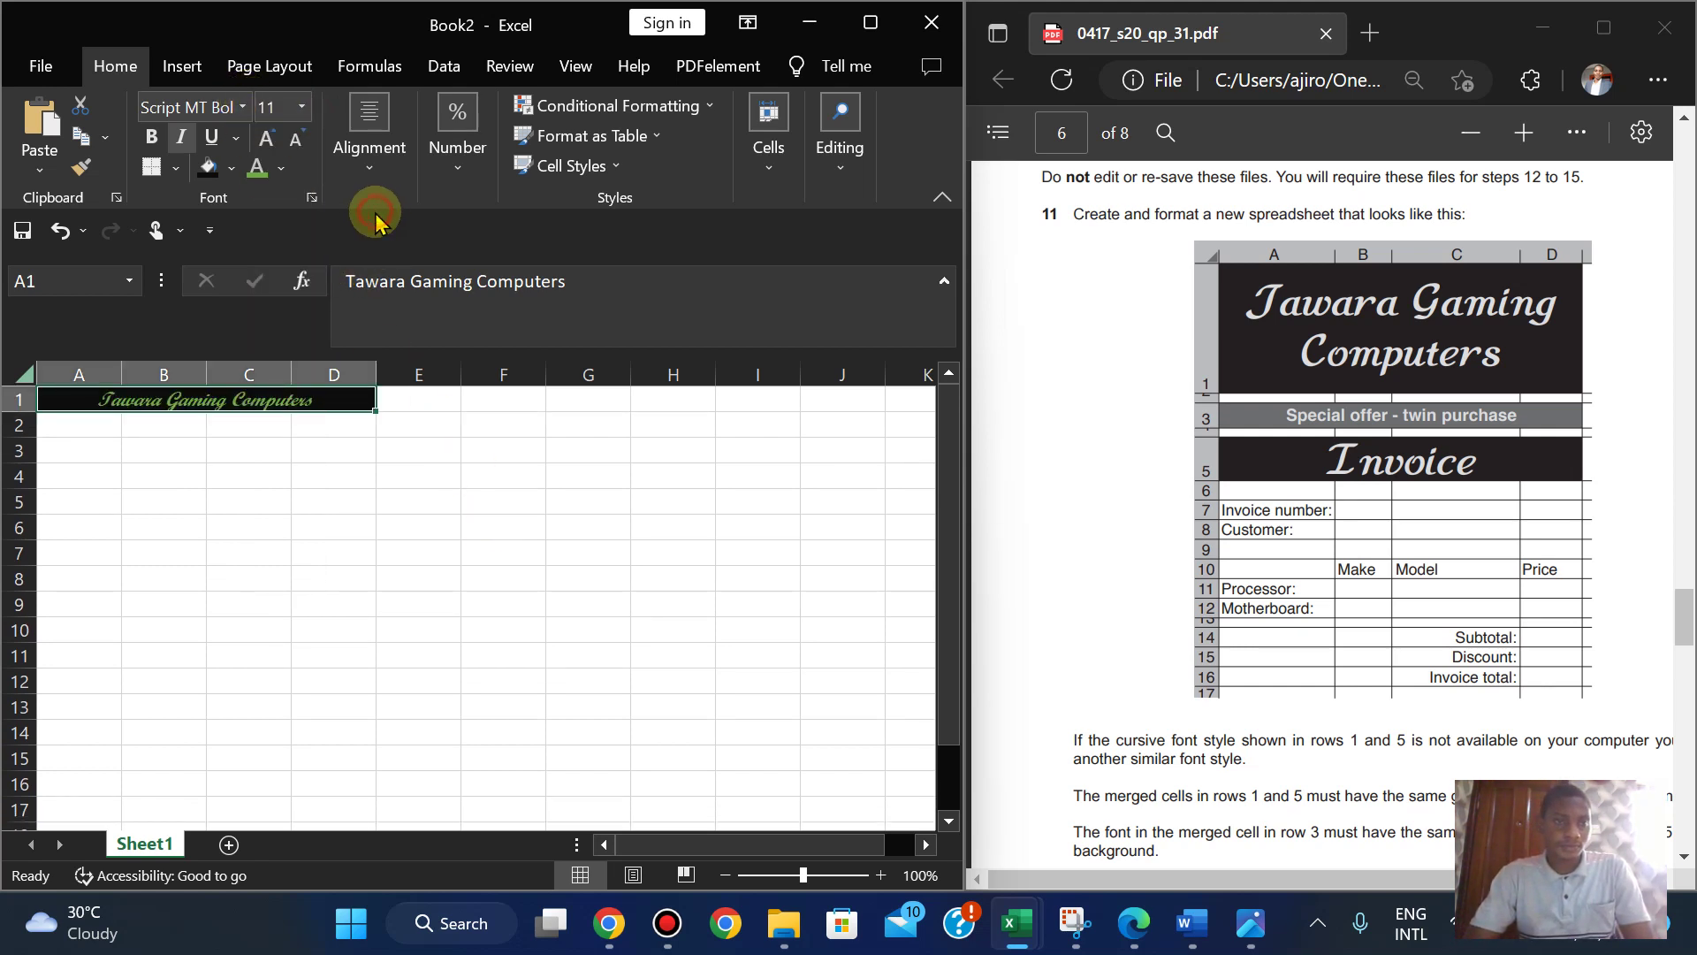
pyautogui.click(301, 107)
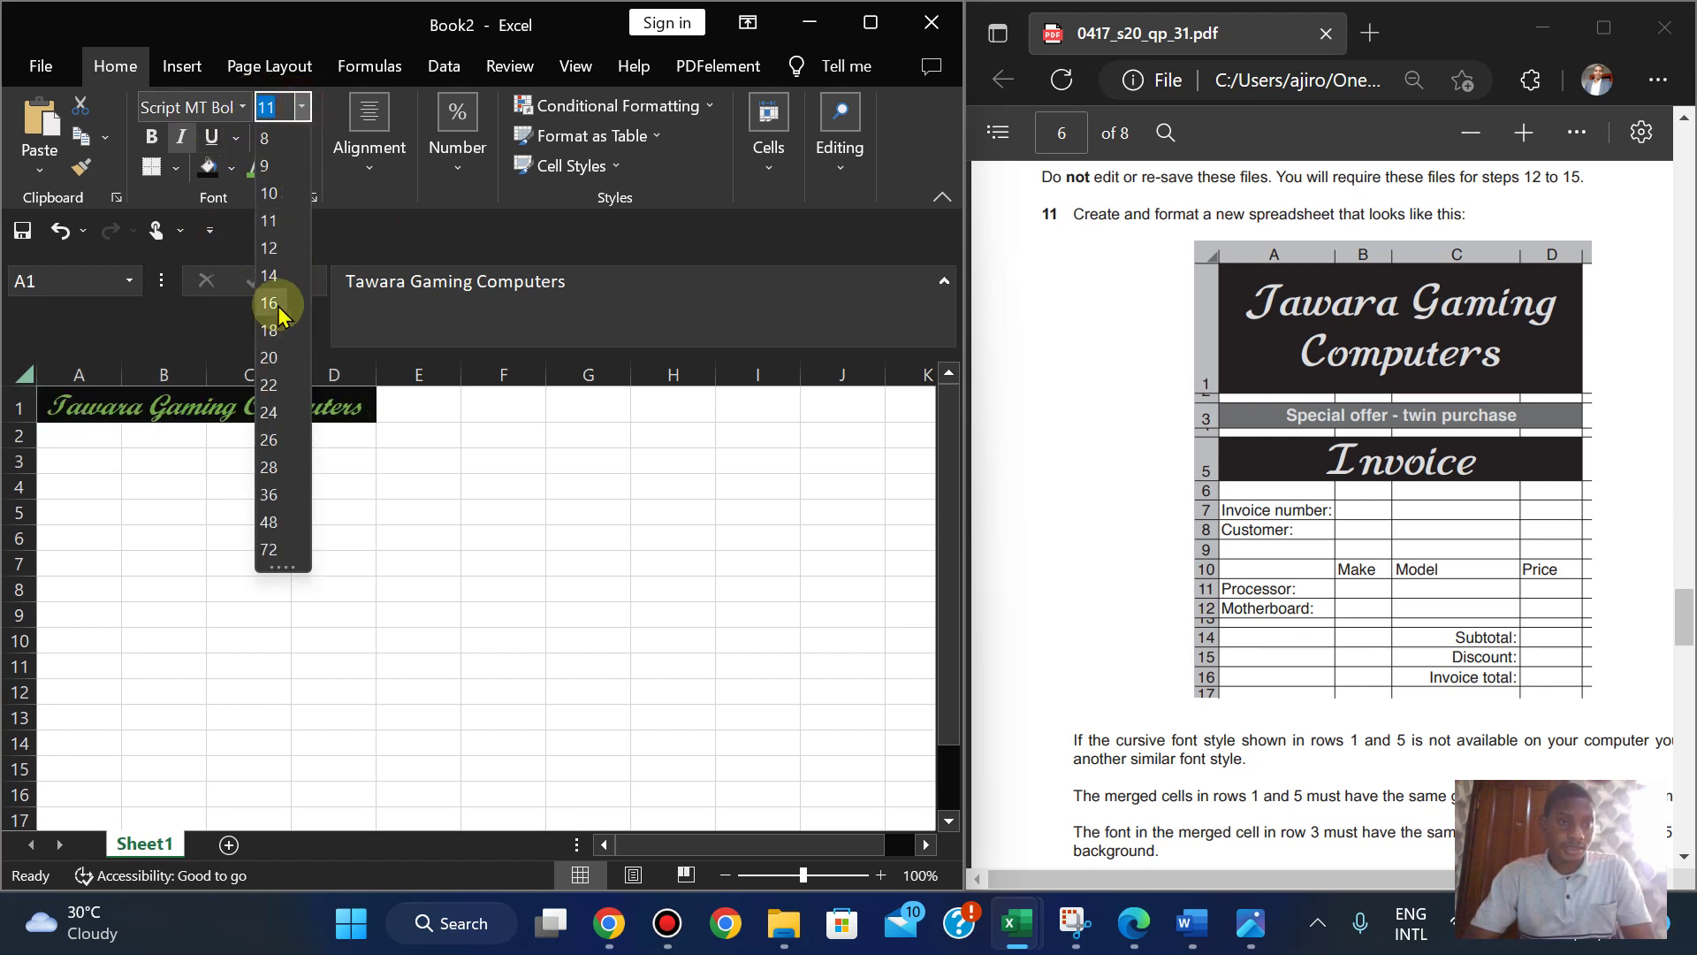
pyautogui.click(269, 303)
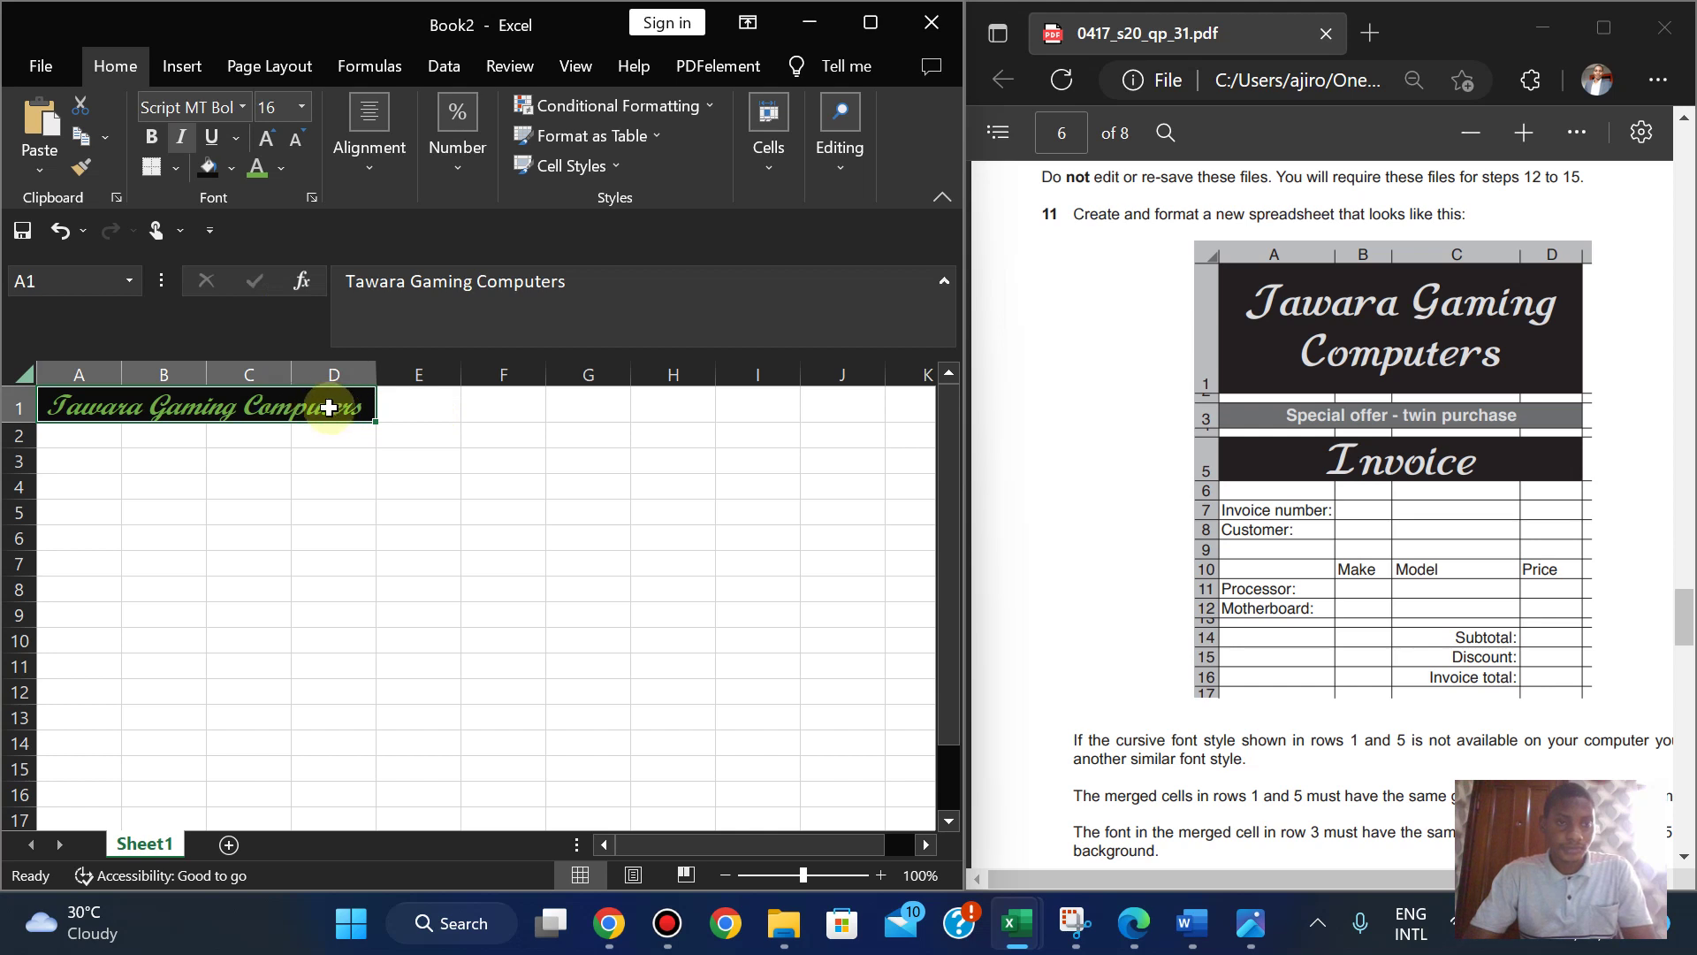
# - Merge A1:H1 into one title cell, keep Script MT Bold, and right-align the heading
pyautogui.moveTo(308, 405); pyautogui.dragTo(667, 403)
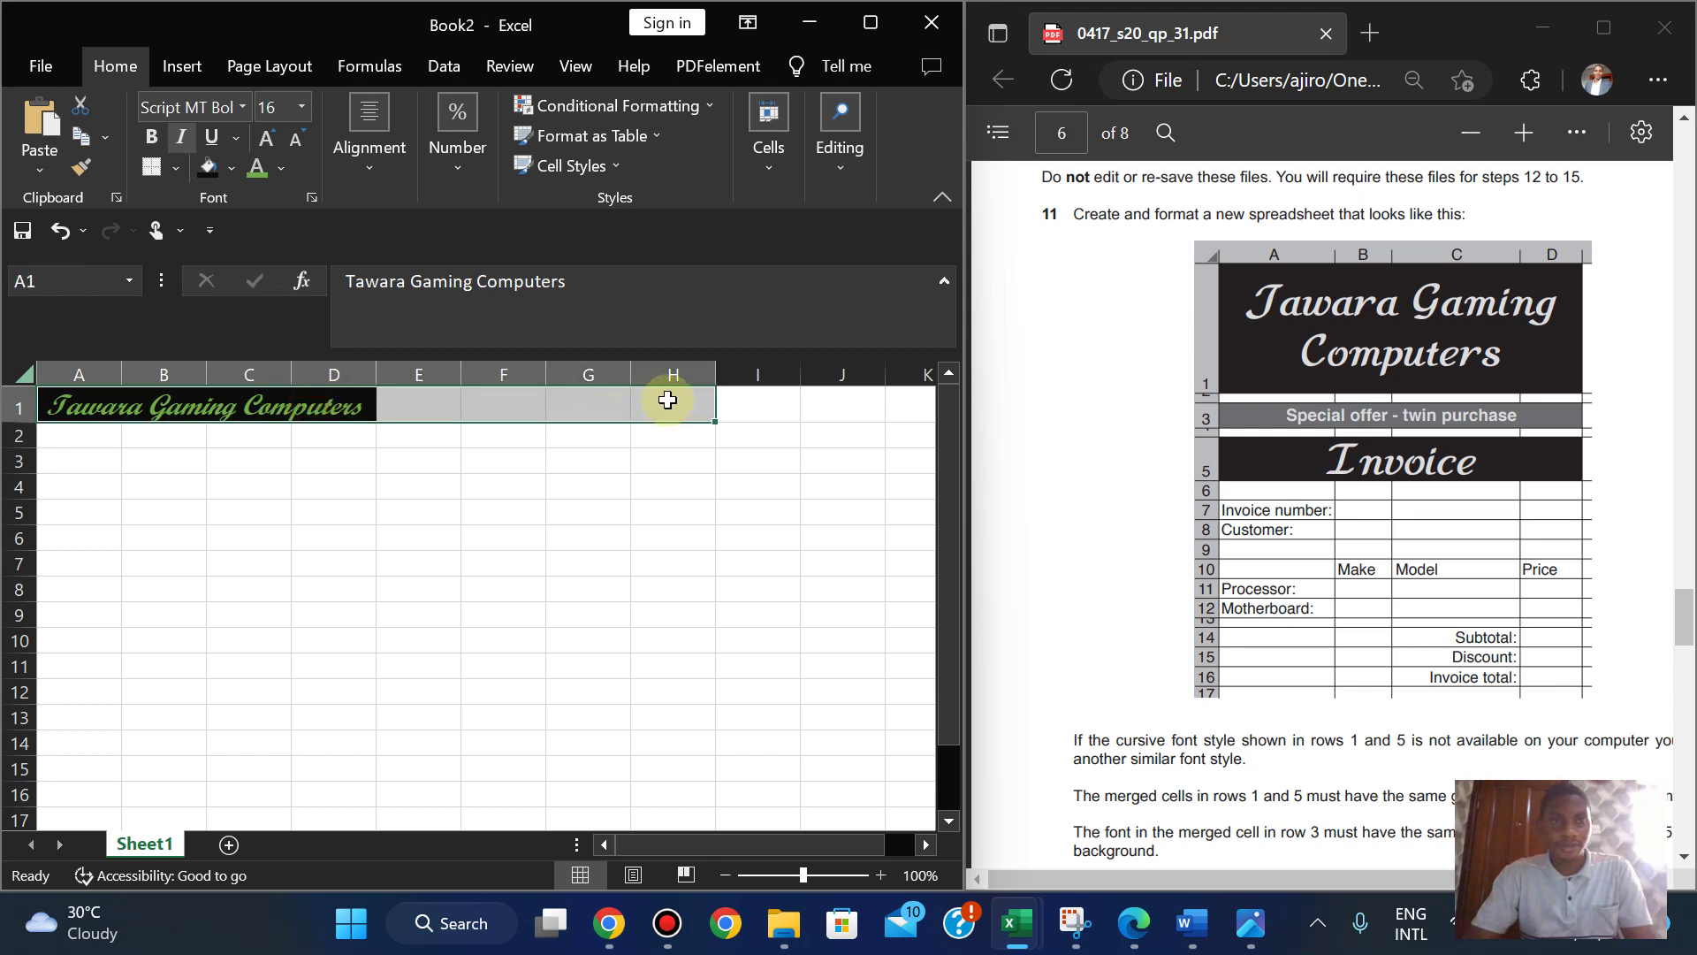
pyautogui.click(387, 165)
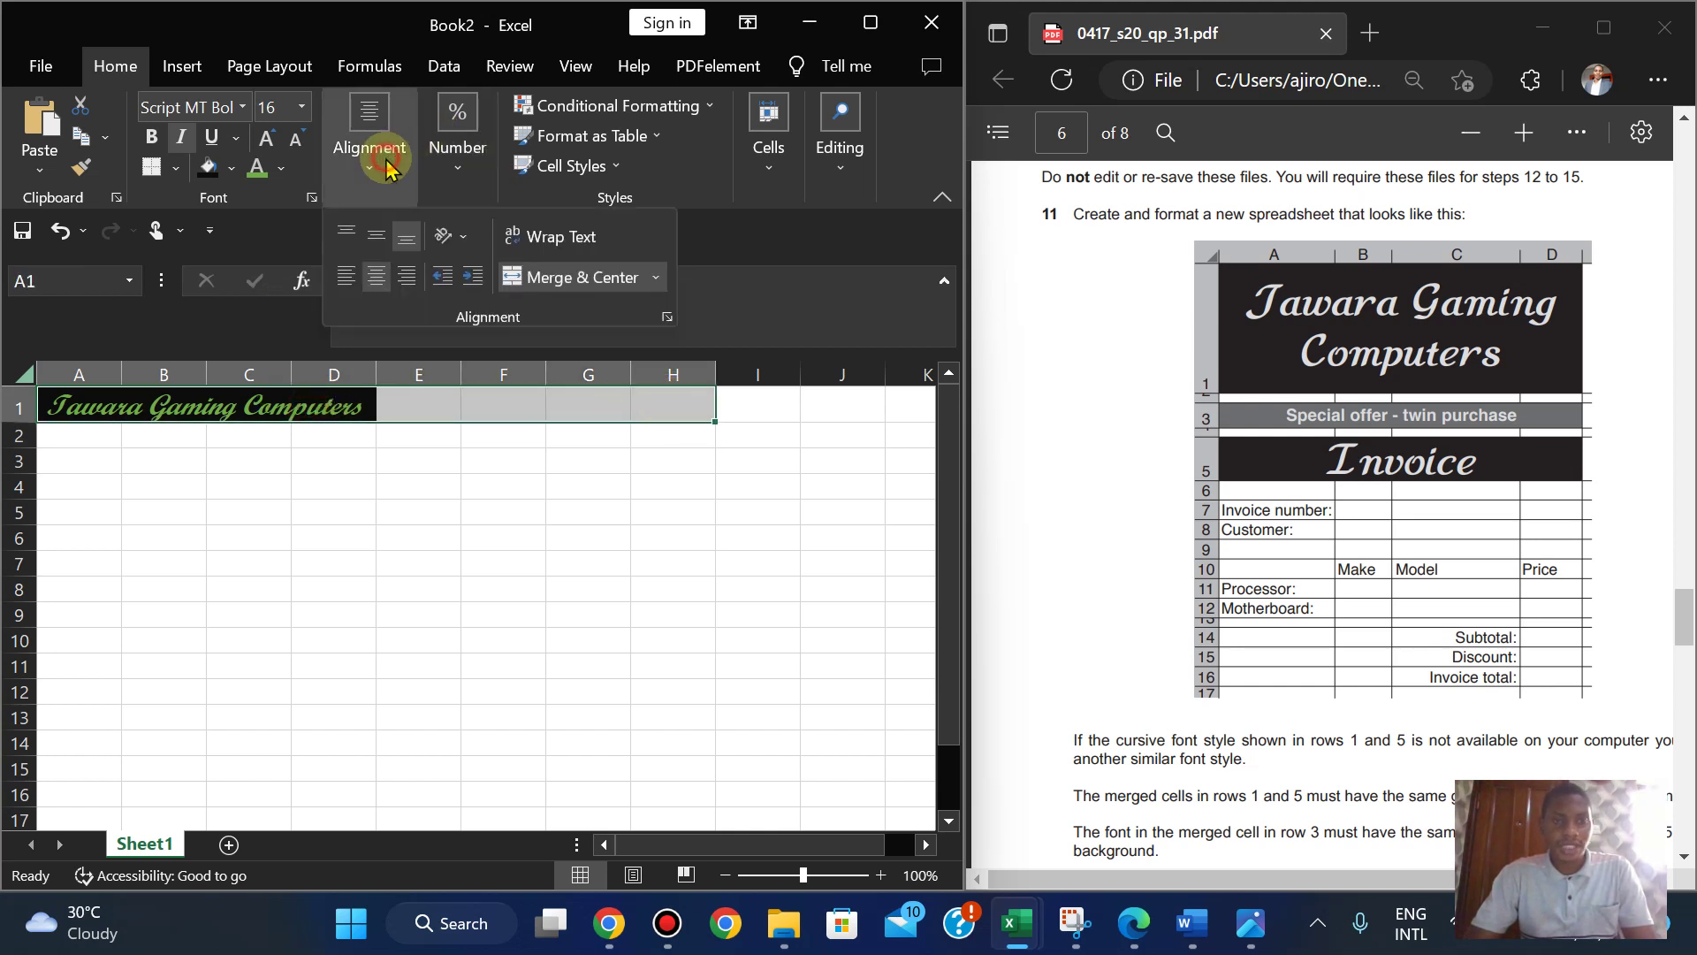
pyautogui.click(573, 279)
pyautogui.click(573, 279)
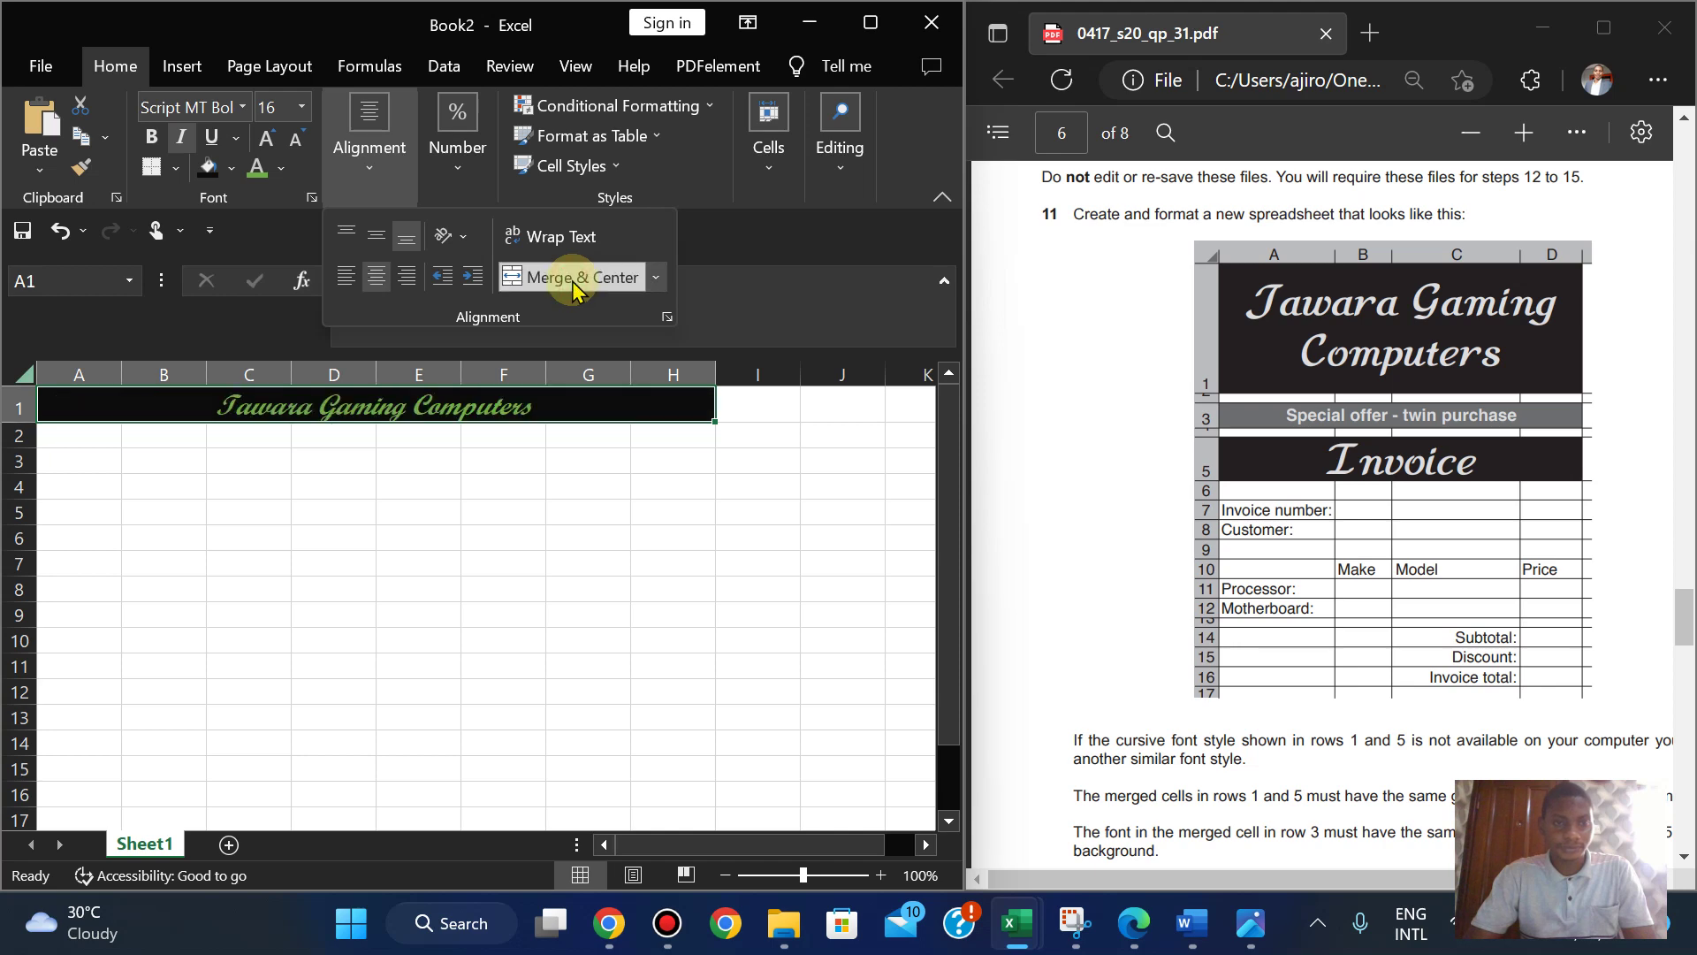
pyautogui.click(242, 107)
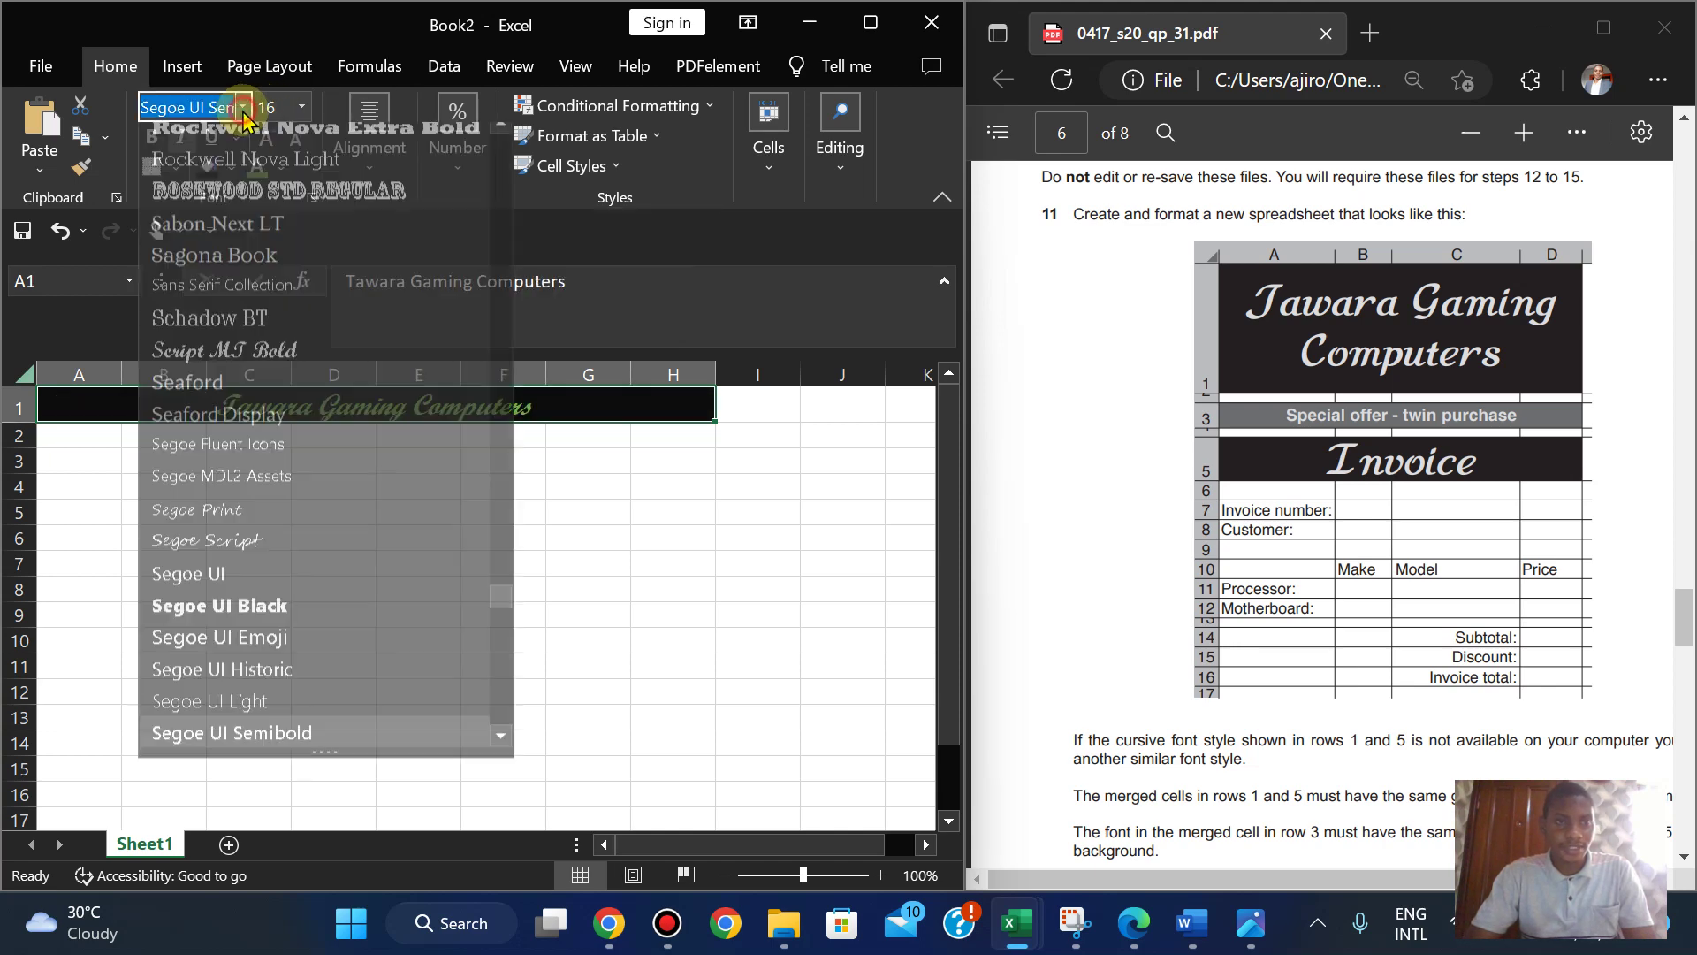
pyautogui.click(243, 107)
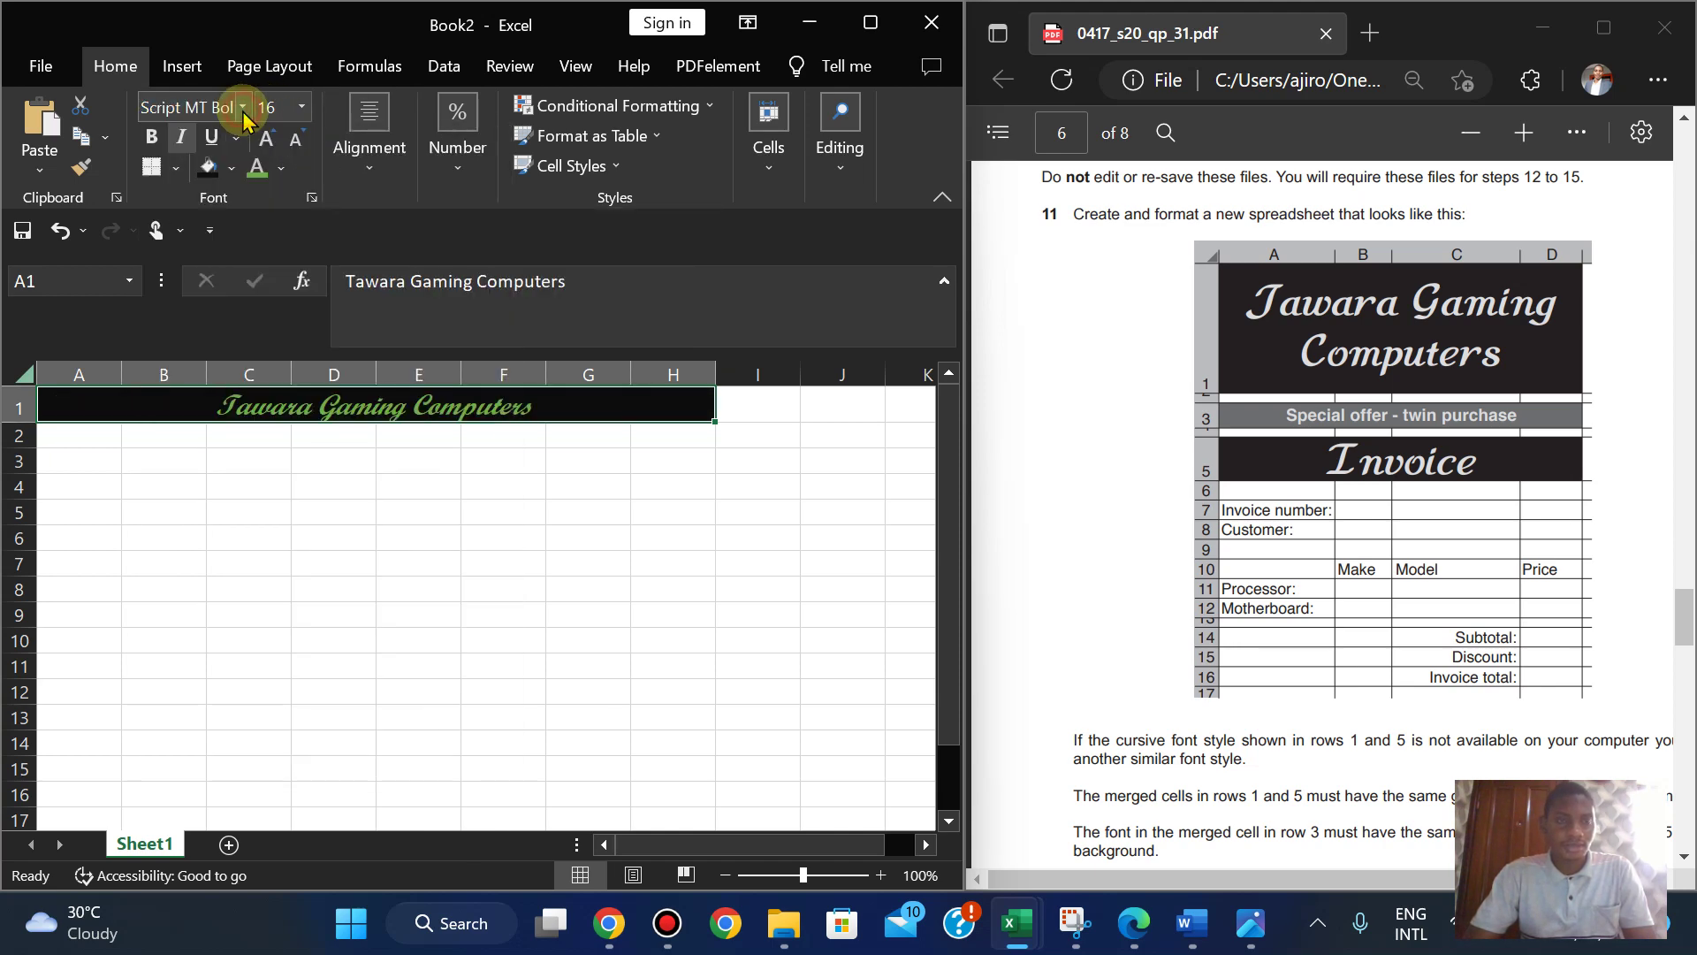
pyautogui.click(242, 107)
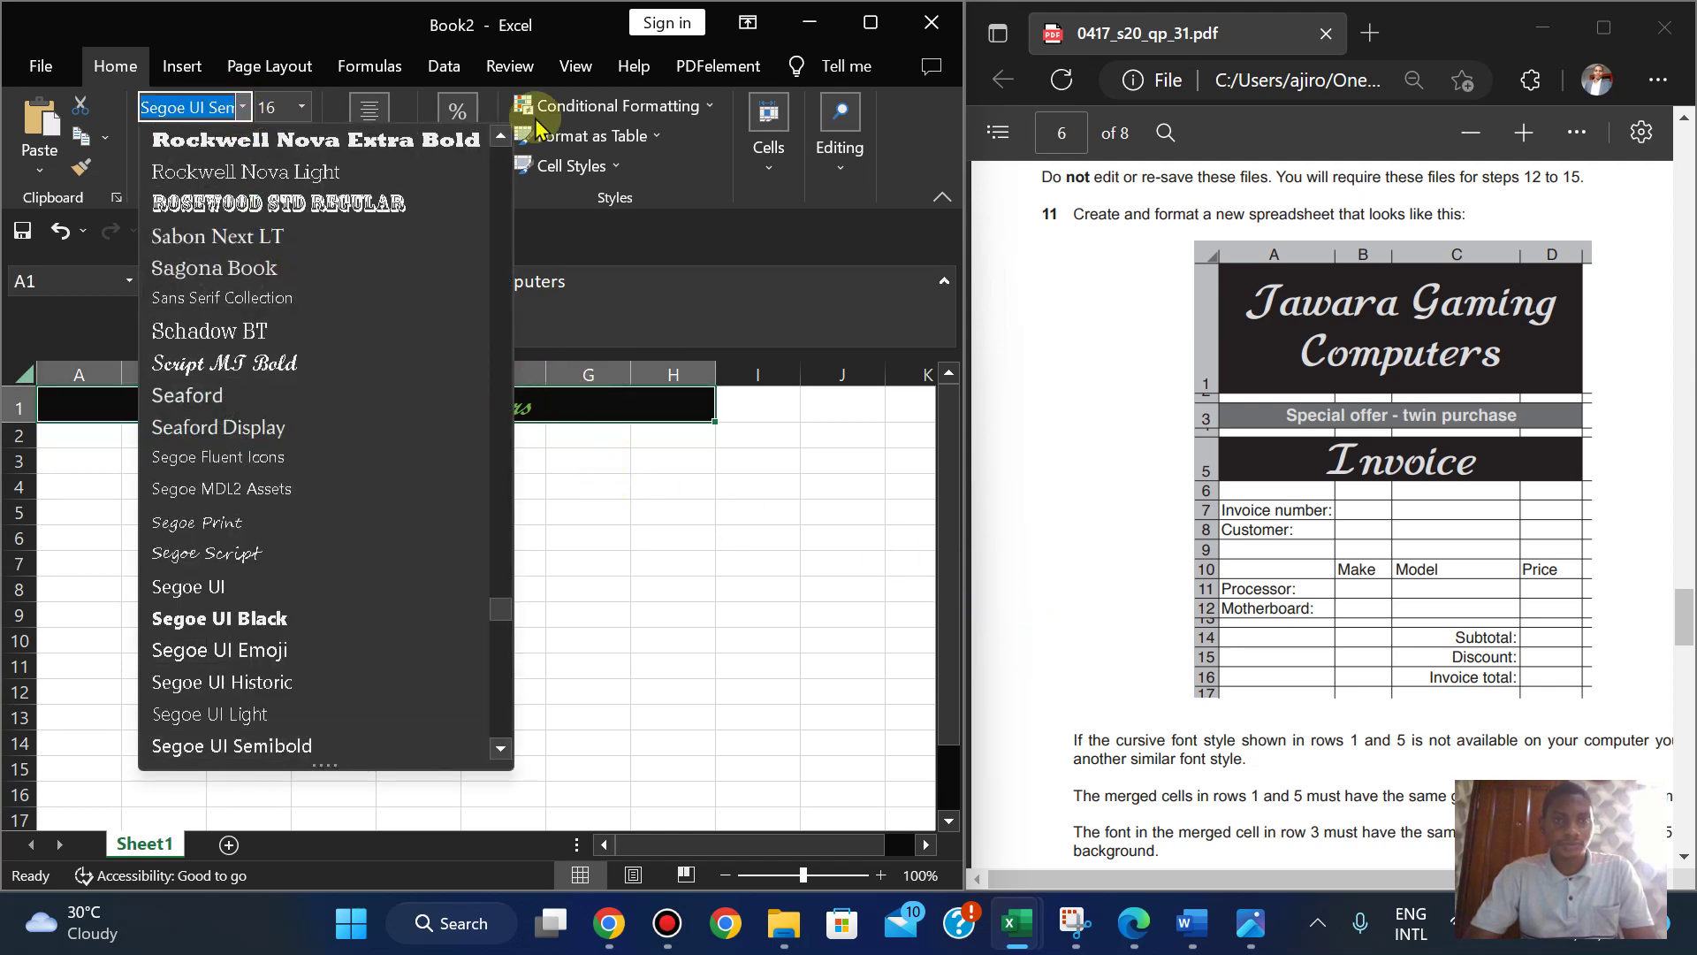
pyautogui.click(705, 193)
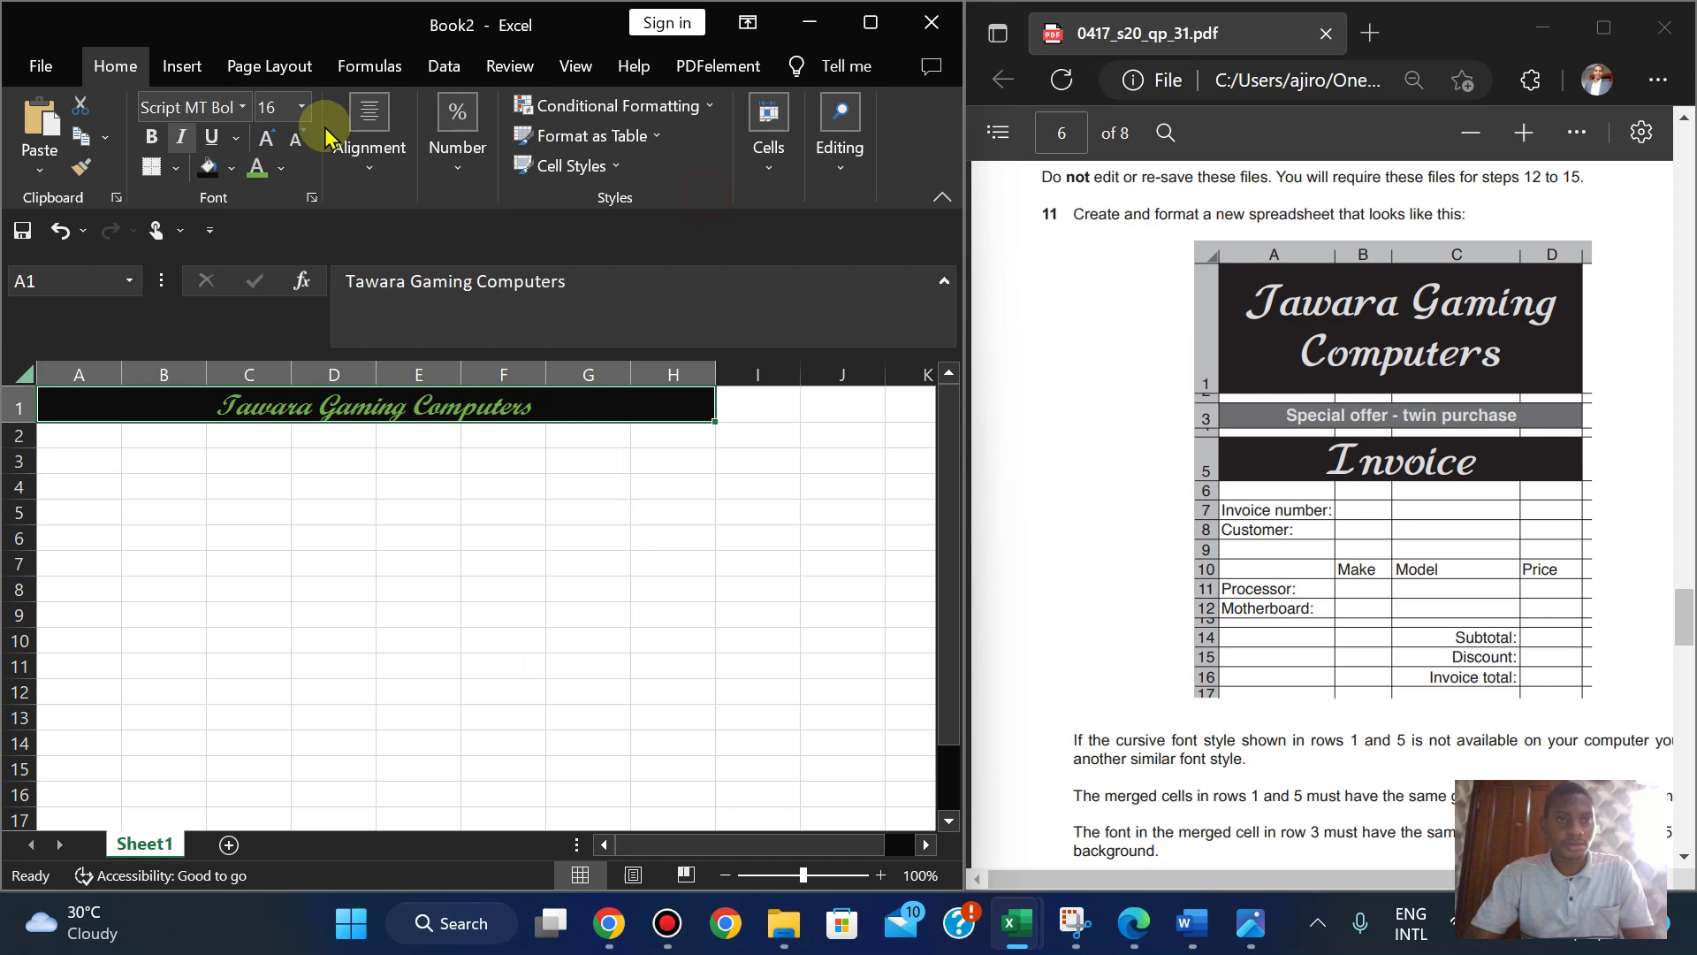
pyautogui.click(362, 173)
pyautogui.click(406, 275)
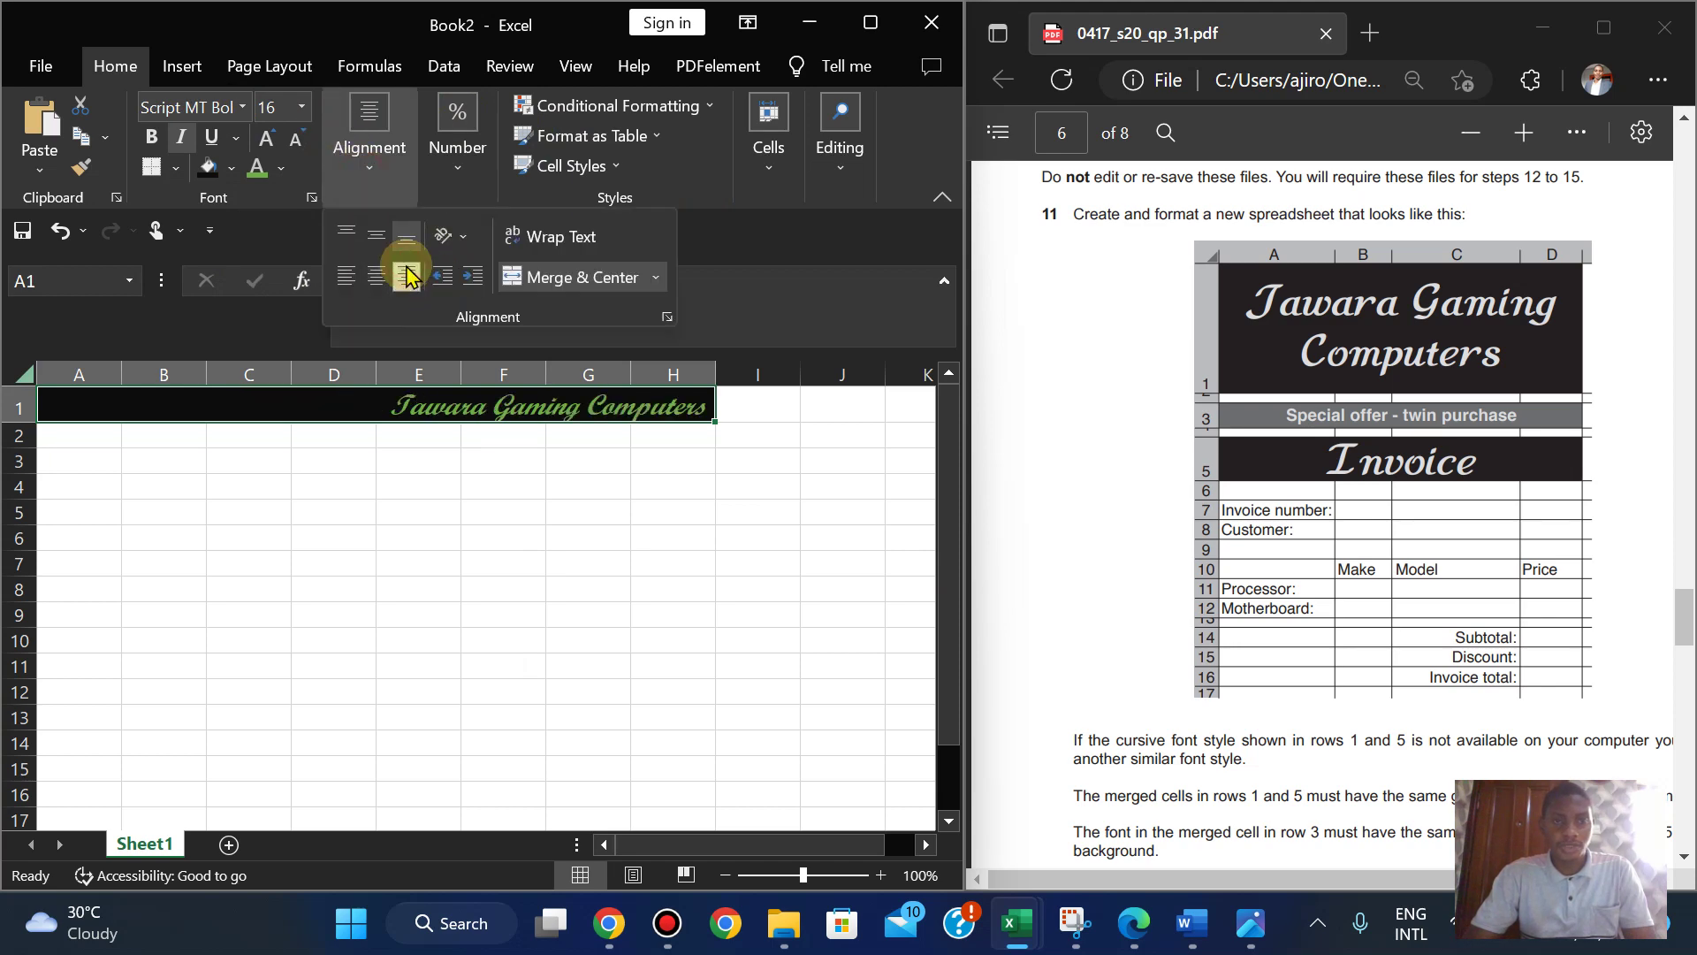
# - Try Sagona Book as the title font and remove the italics
pyautogui.click(243, 107)
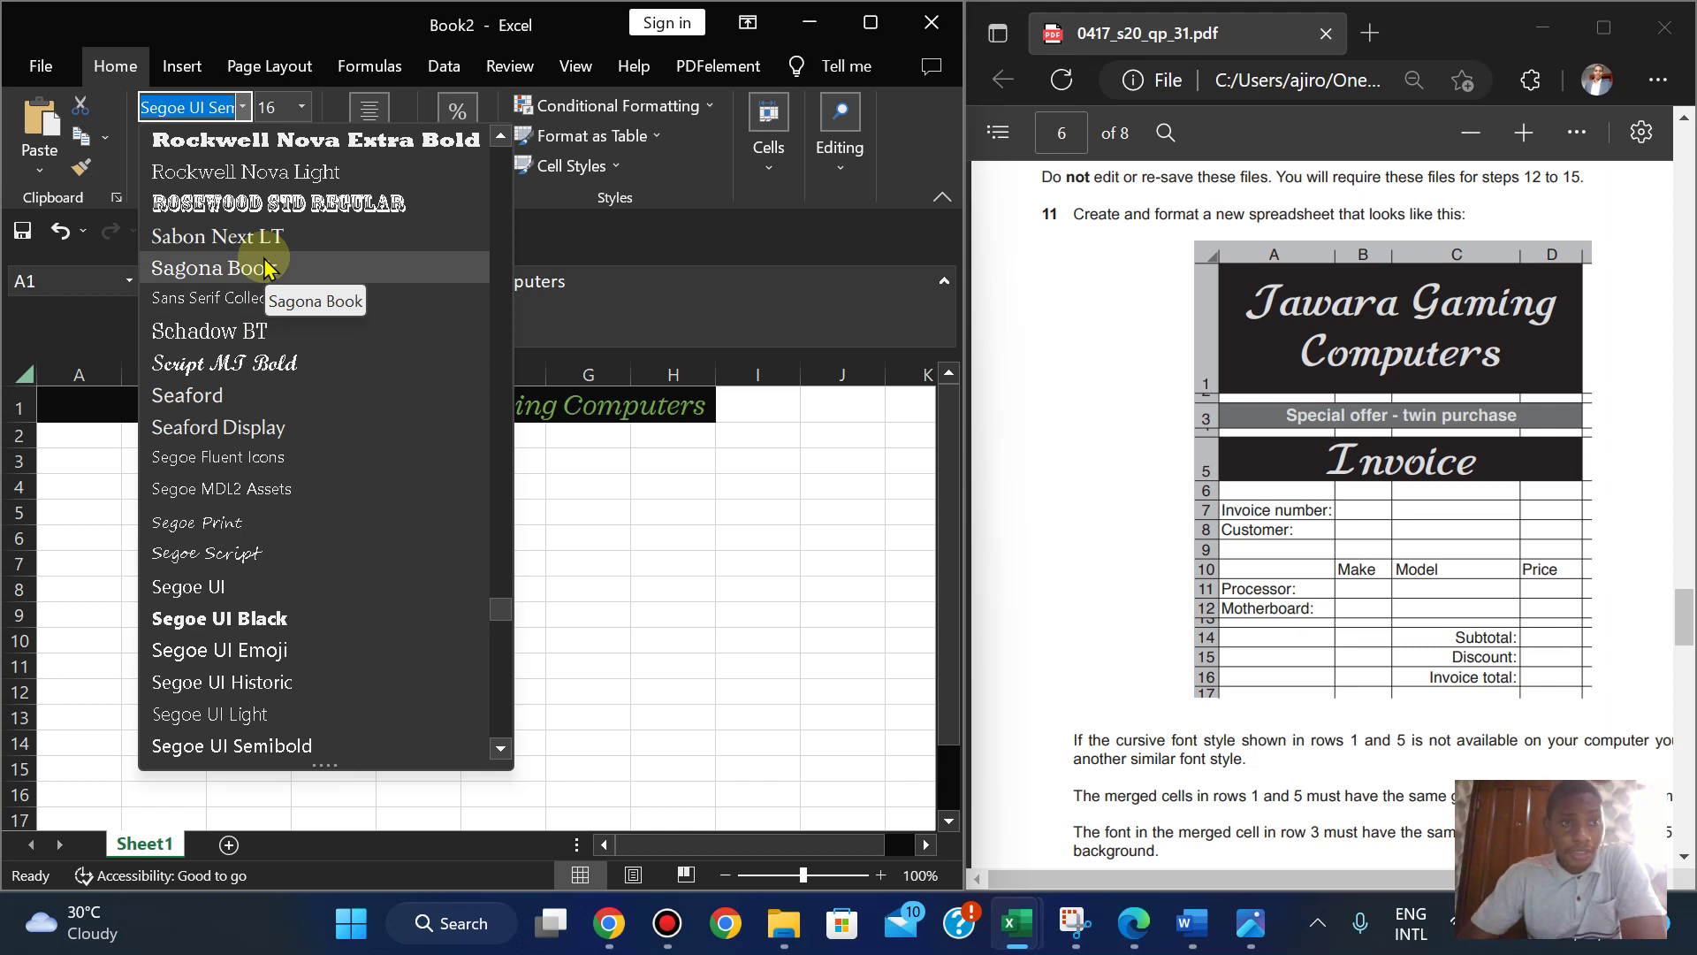
pyautogui.click(263, 267)
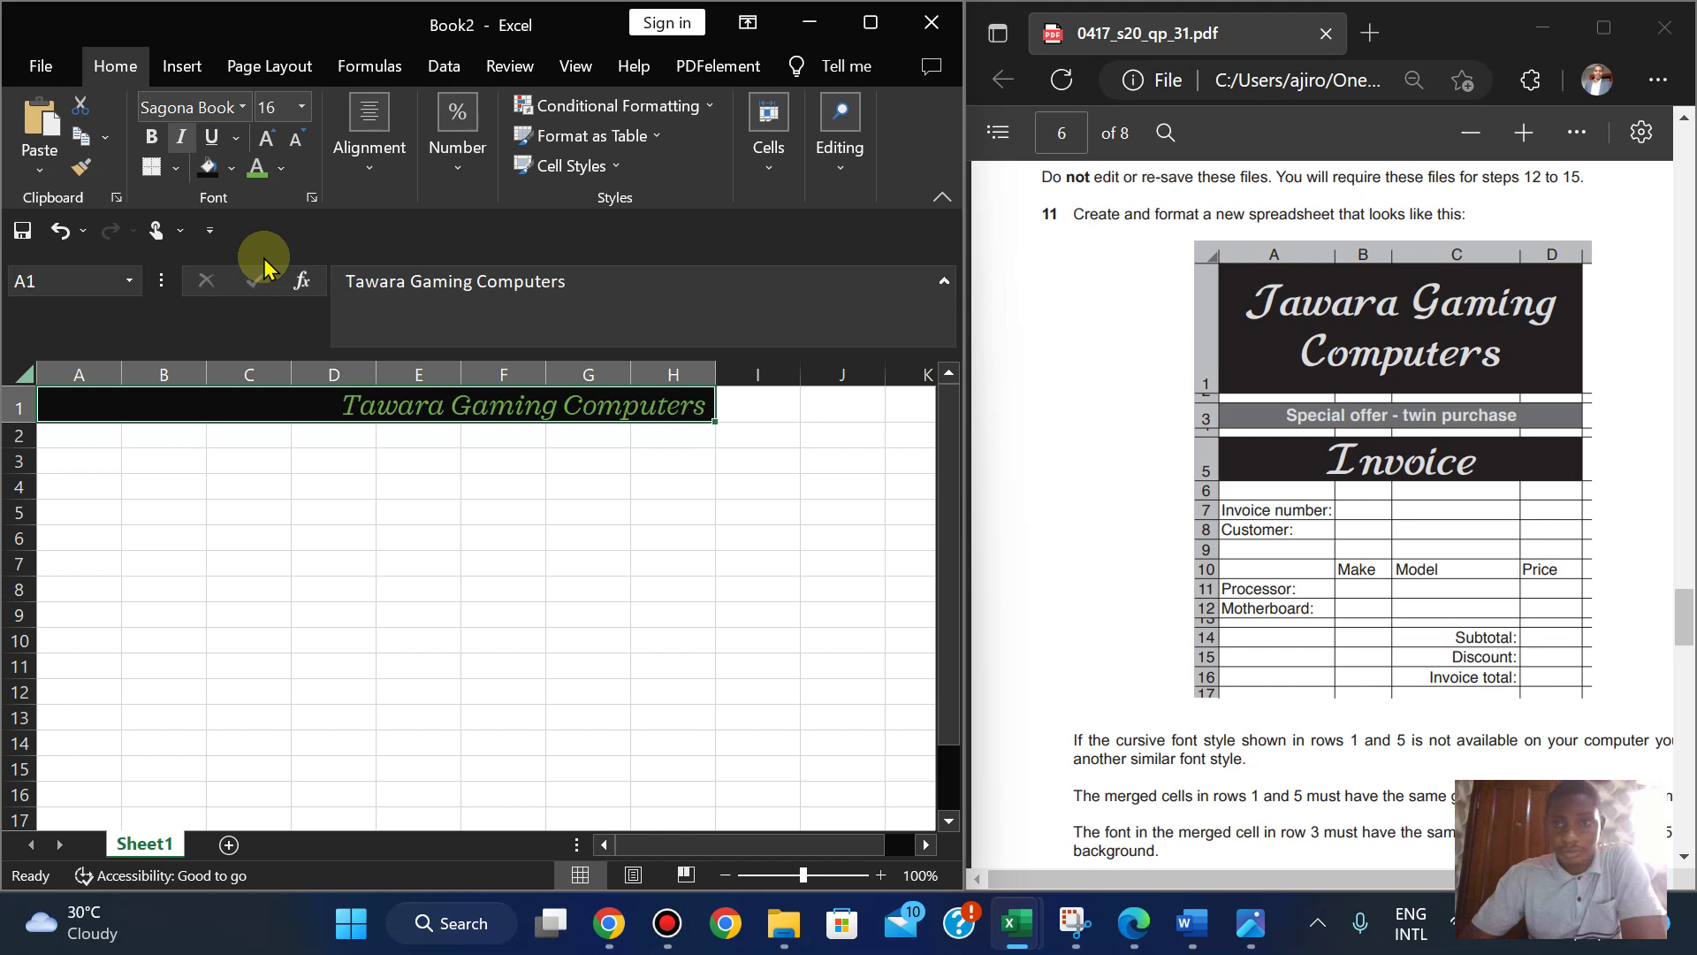
pyautogui.click(181, 139)
pyautogui.click(182, 138)
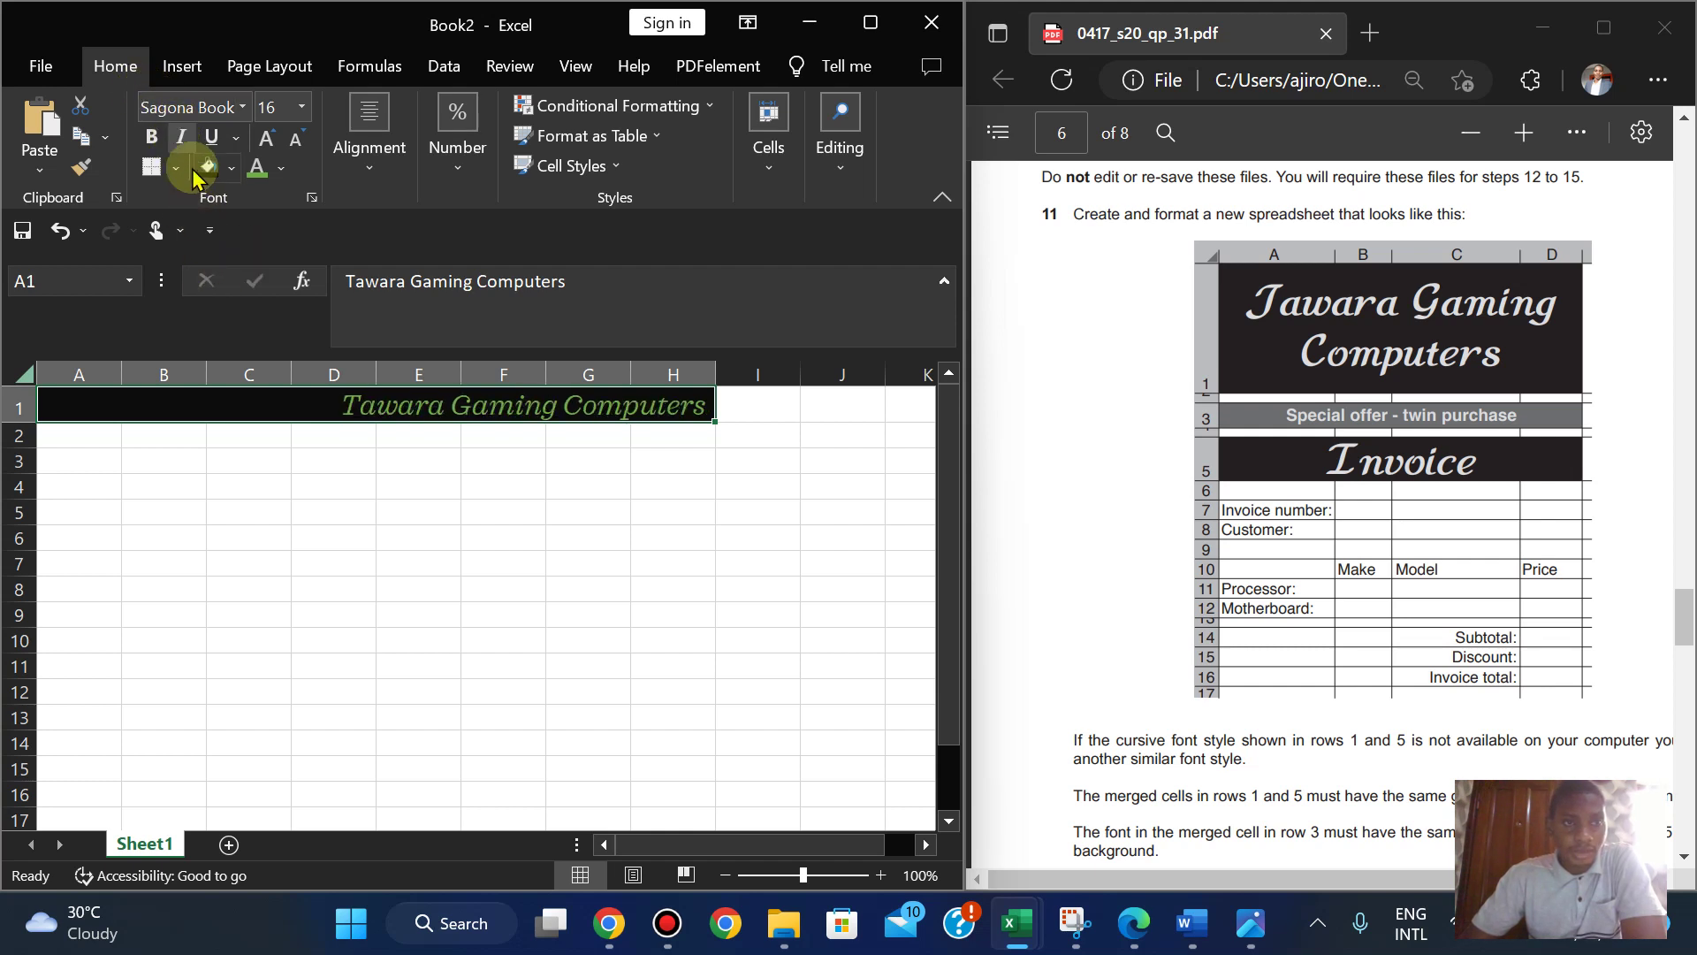
pyautogui.click(181, 139)
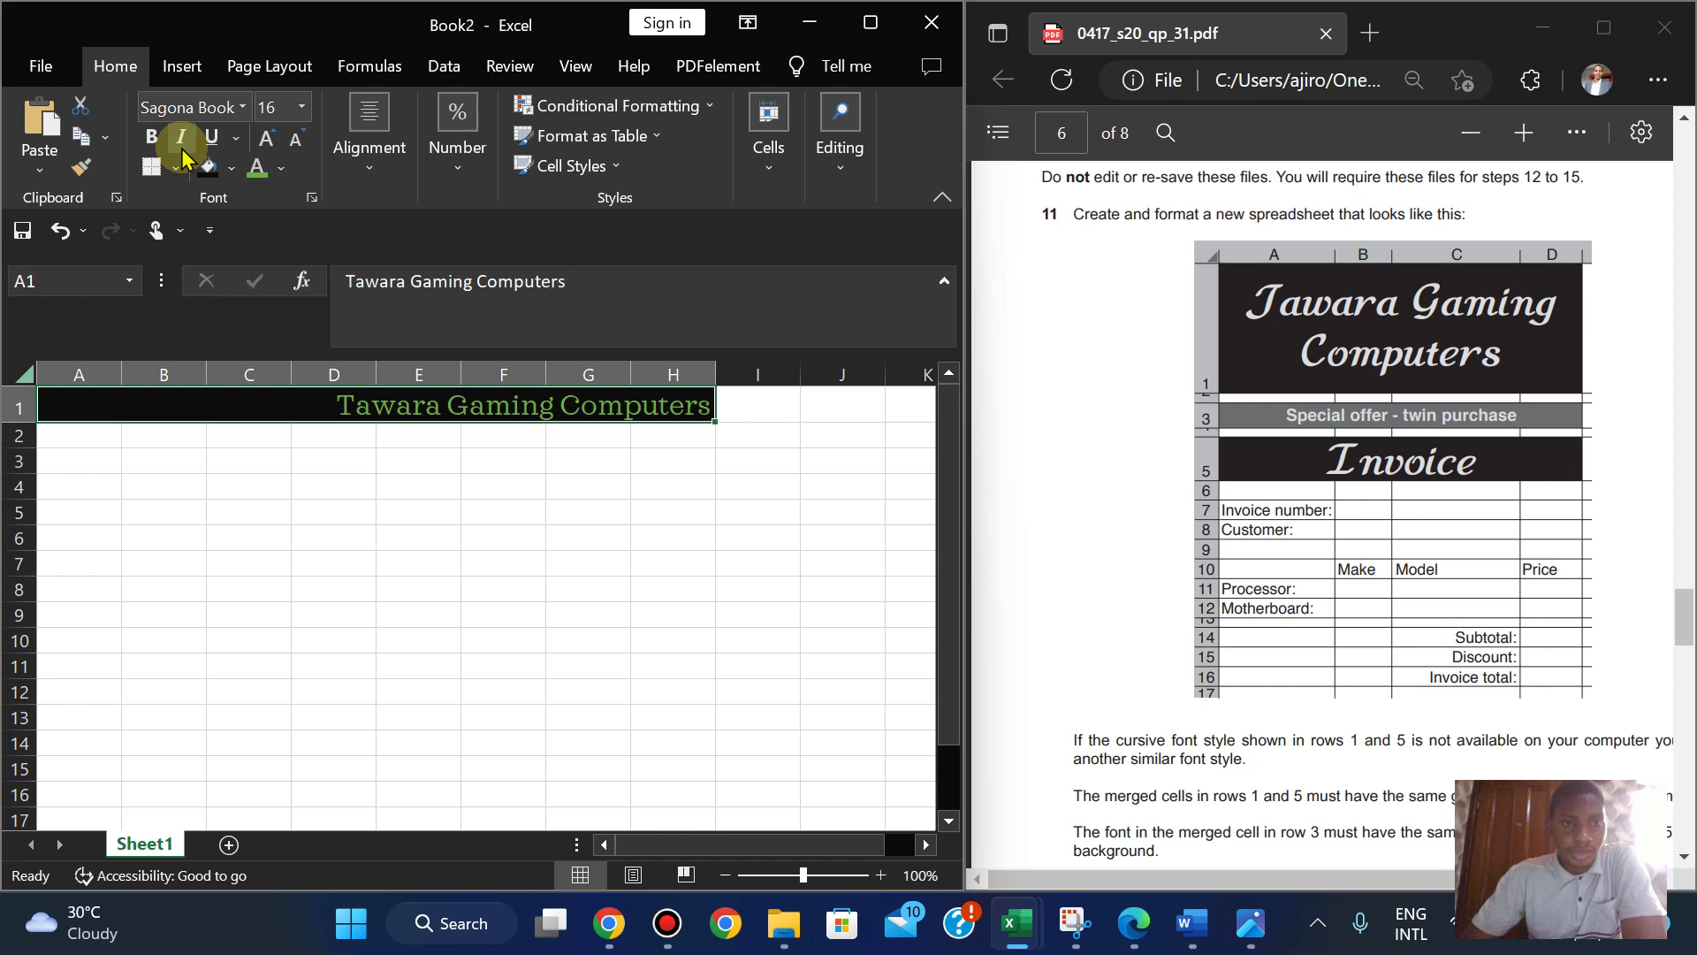
# - Switch the title to French Script at size 16 and view the screenshot in Photos
pyautogui.click(208, 105)
pyautogui.write('Script MT Bol')
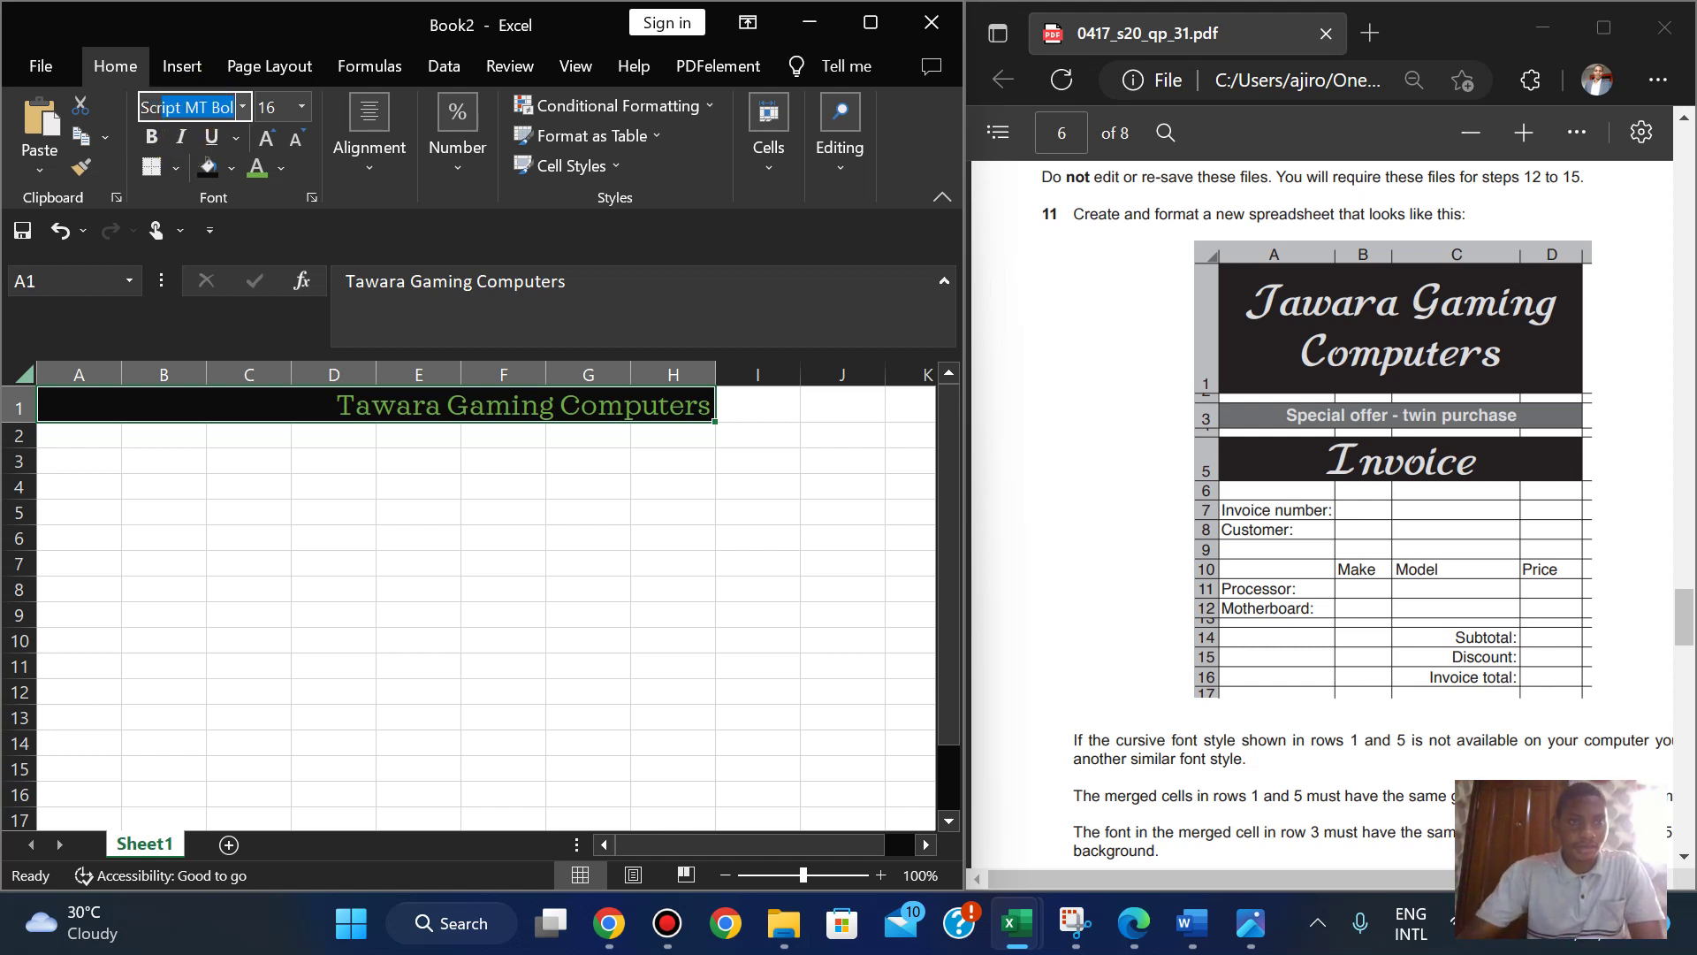
pyautogui.press('Return')
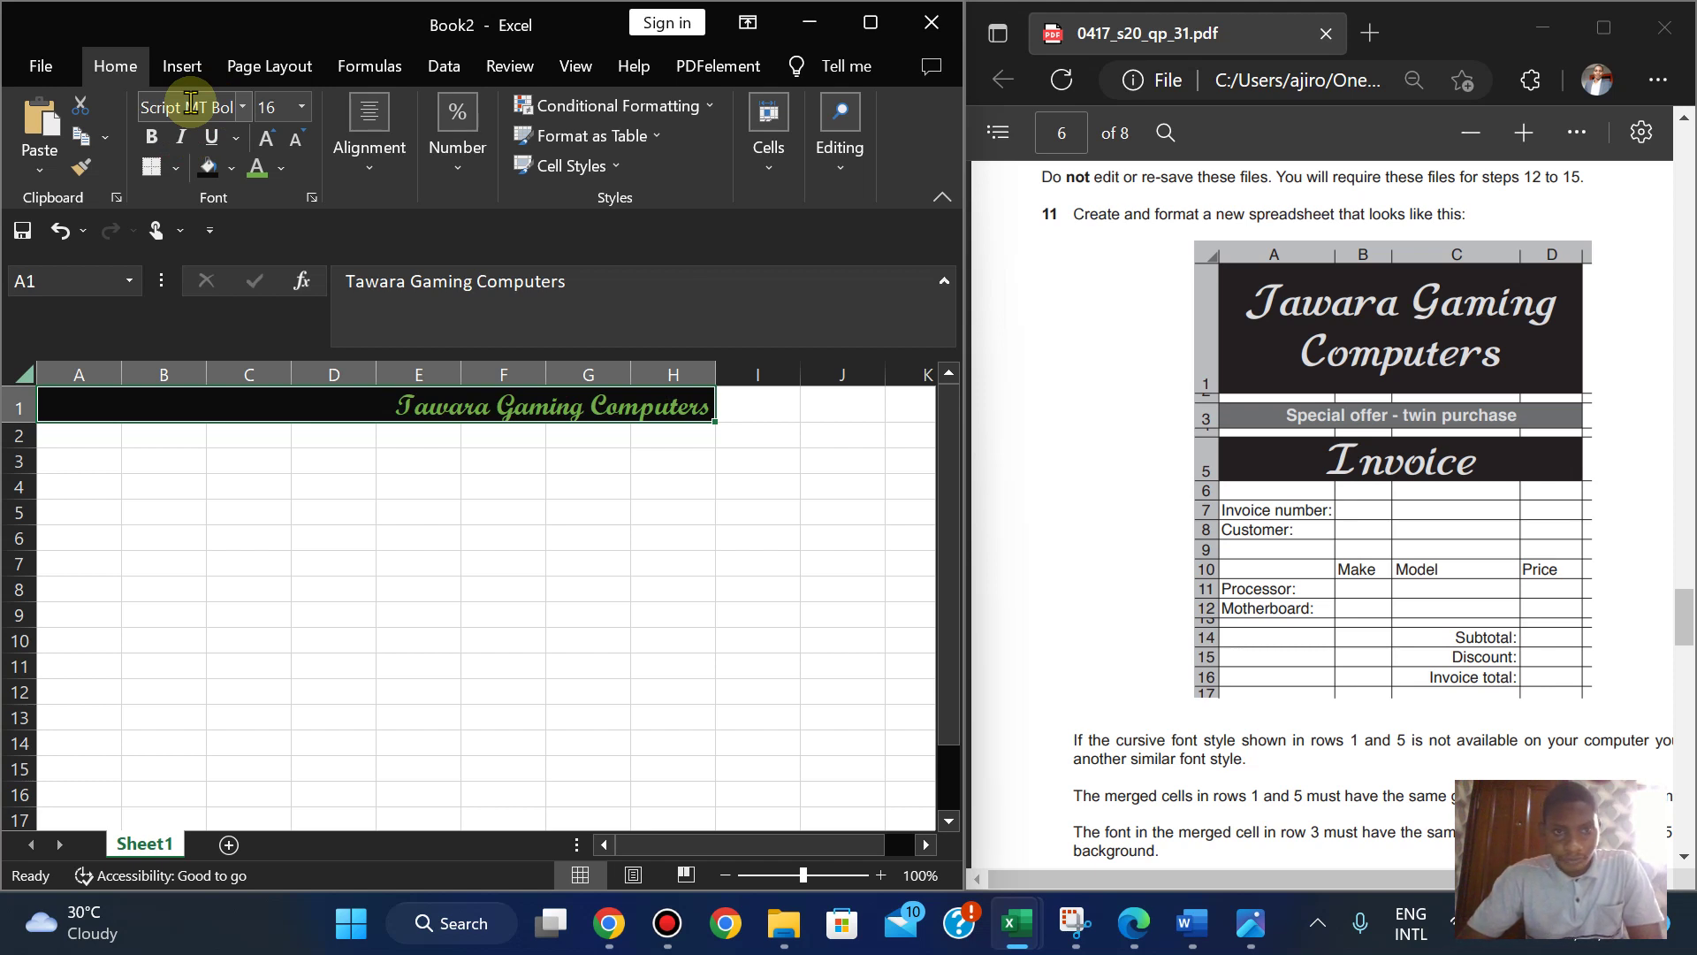
pyautogui.click(190, 105)
pyautogui.write('Fr')
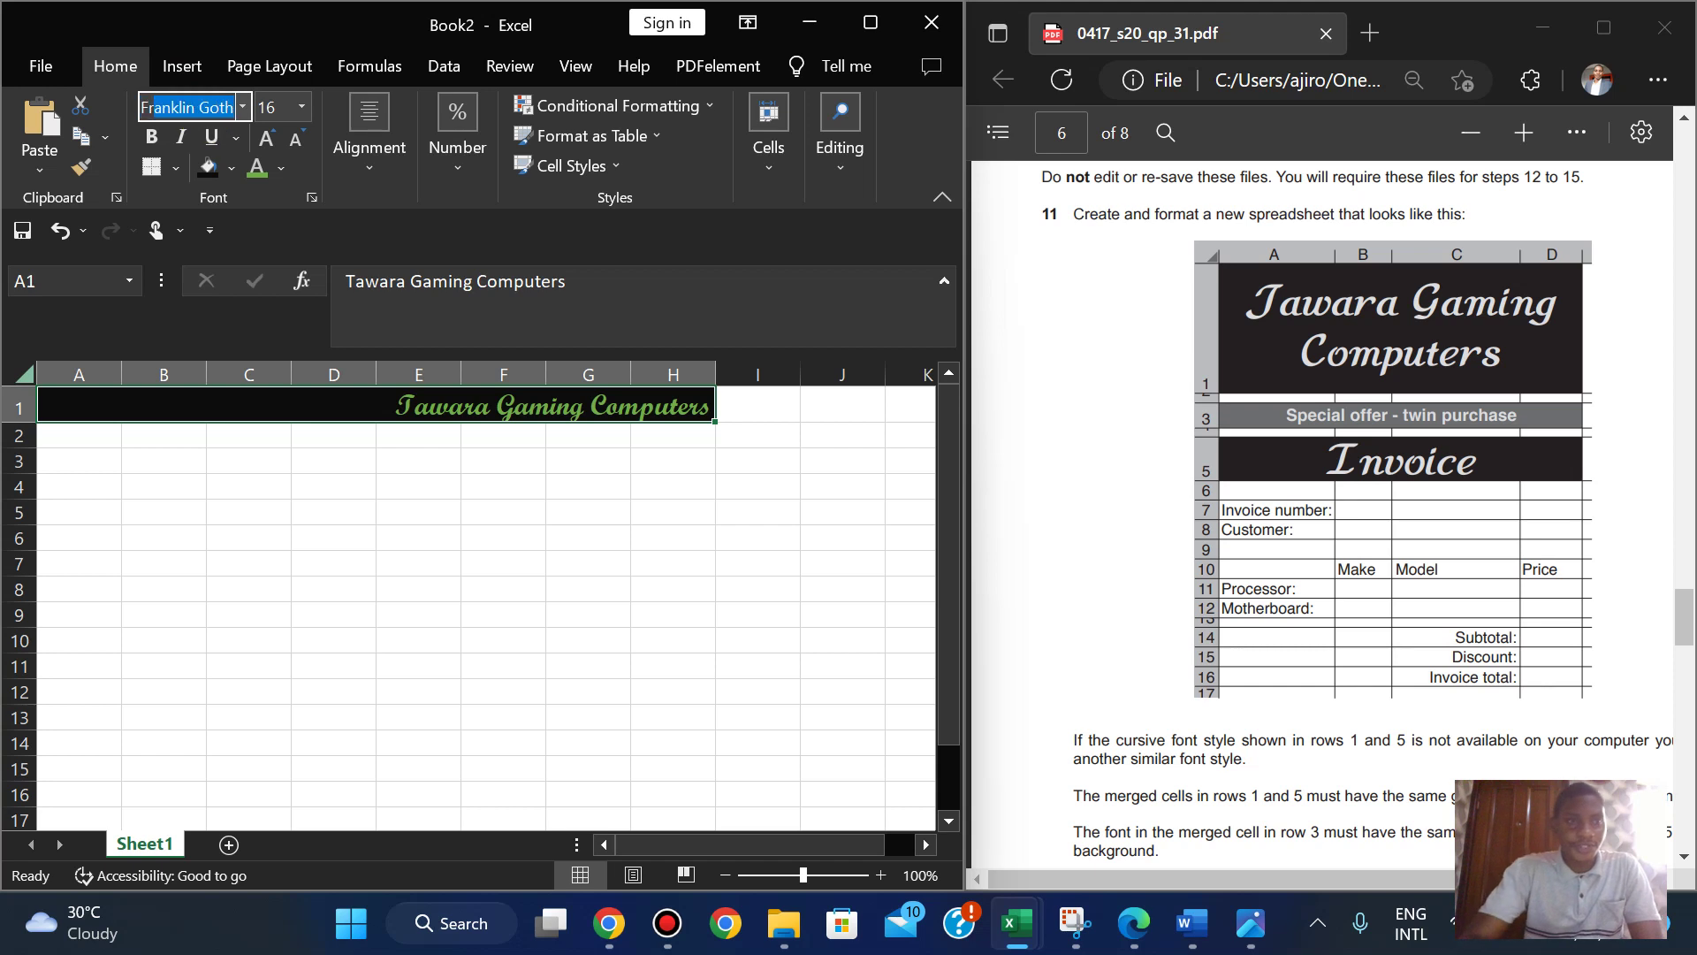
pyautogui.write('ench Script')
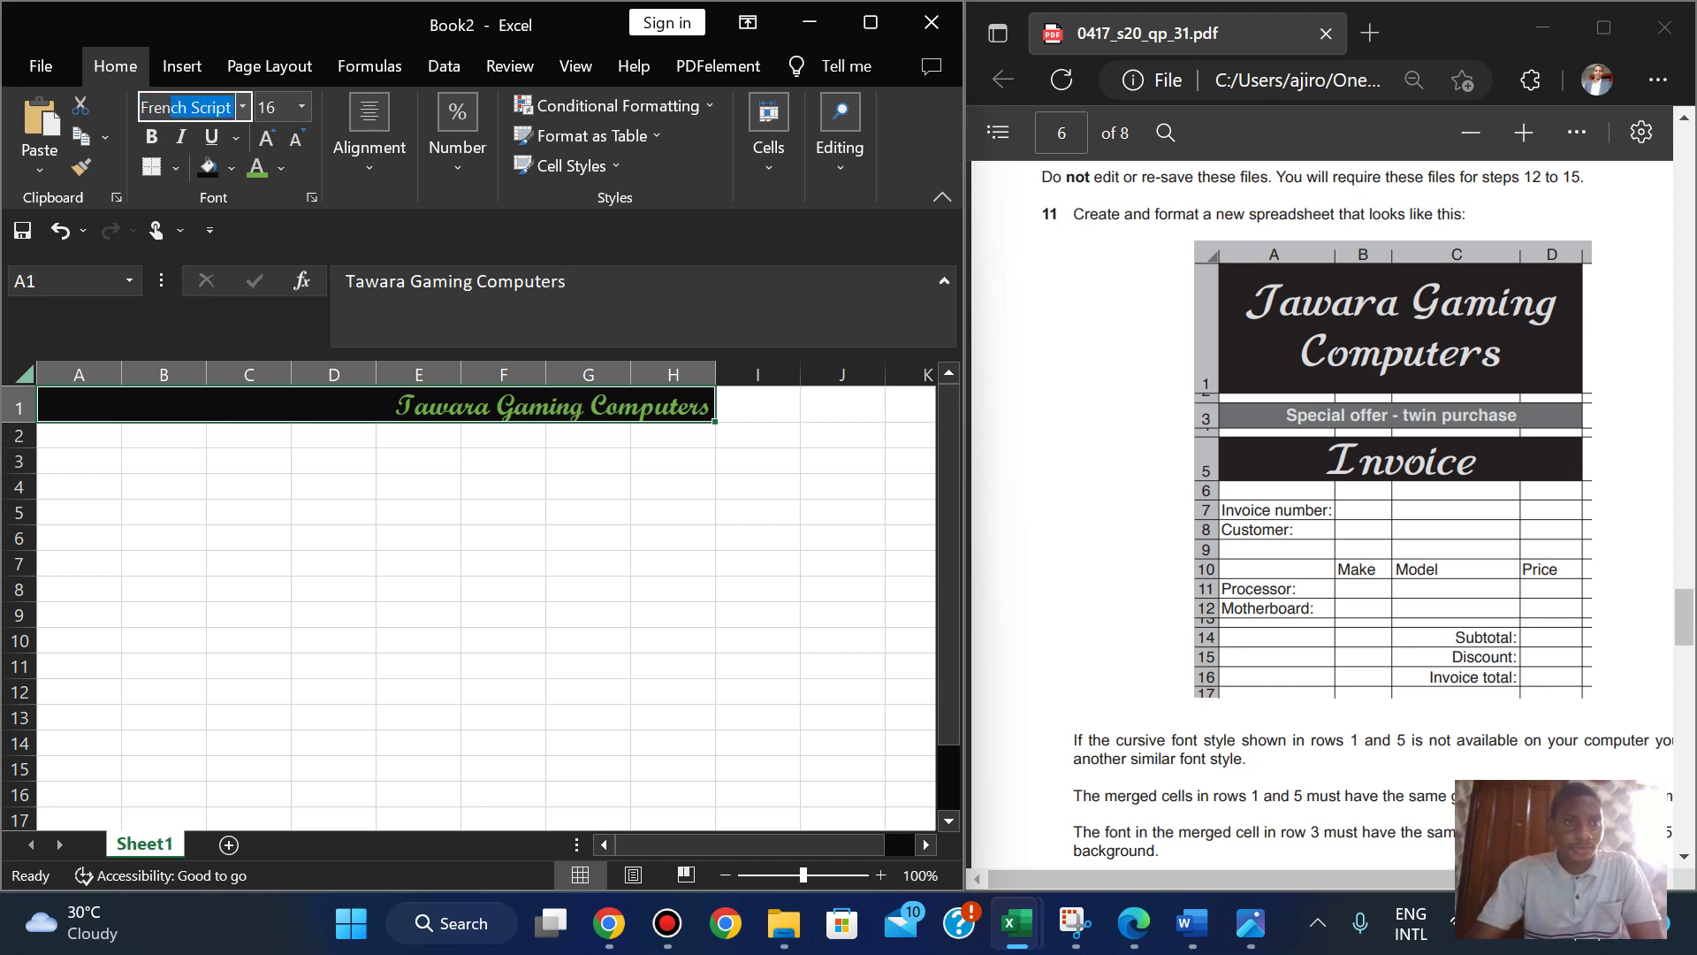
pyautogui.press('Return')
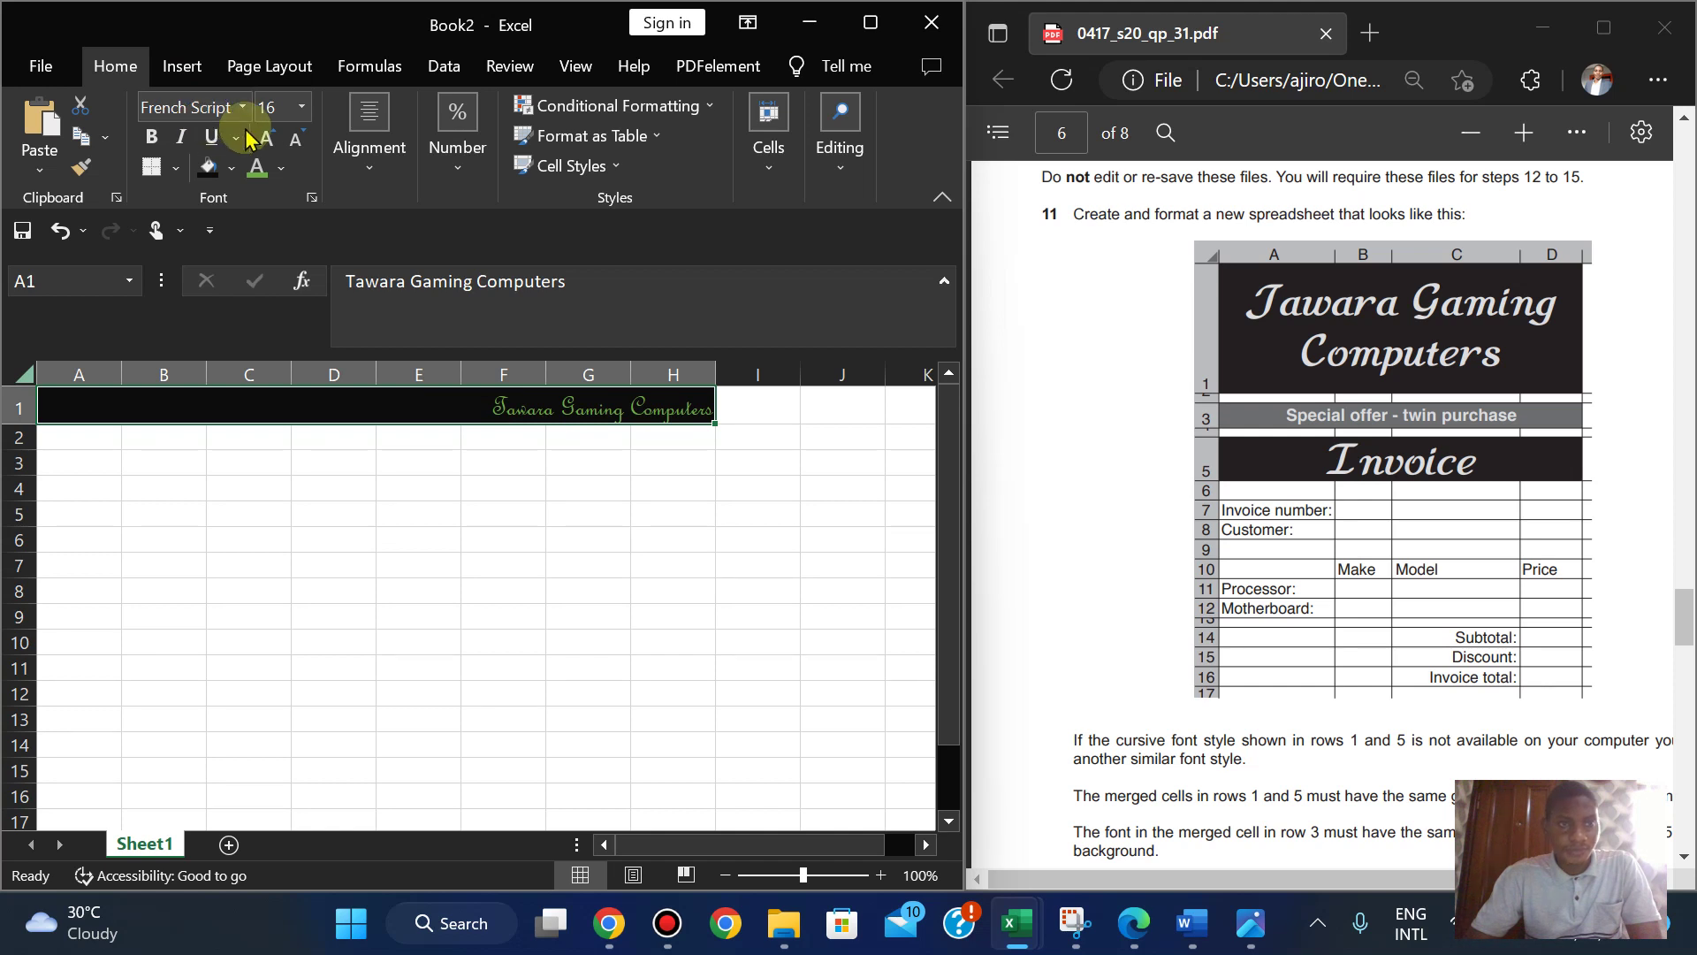
pyautogui.click(301, 108)
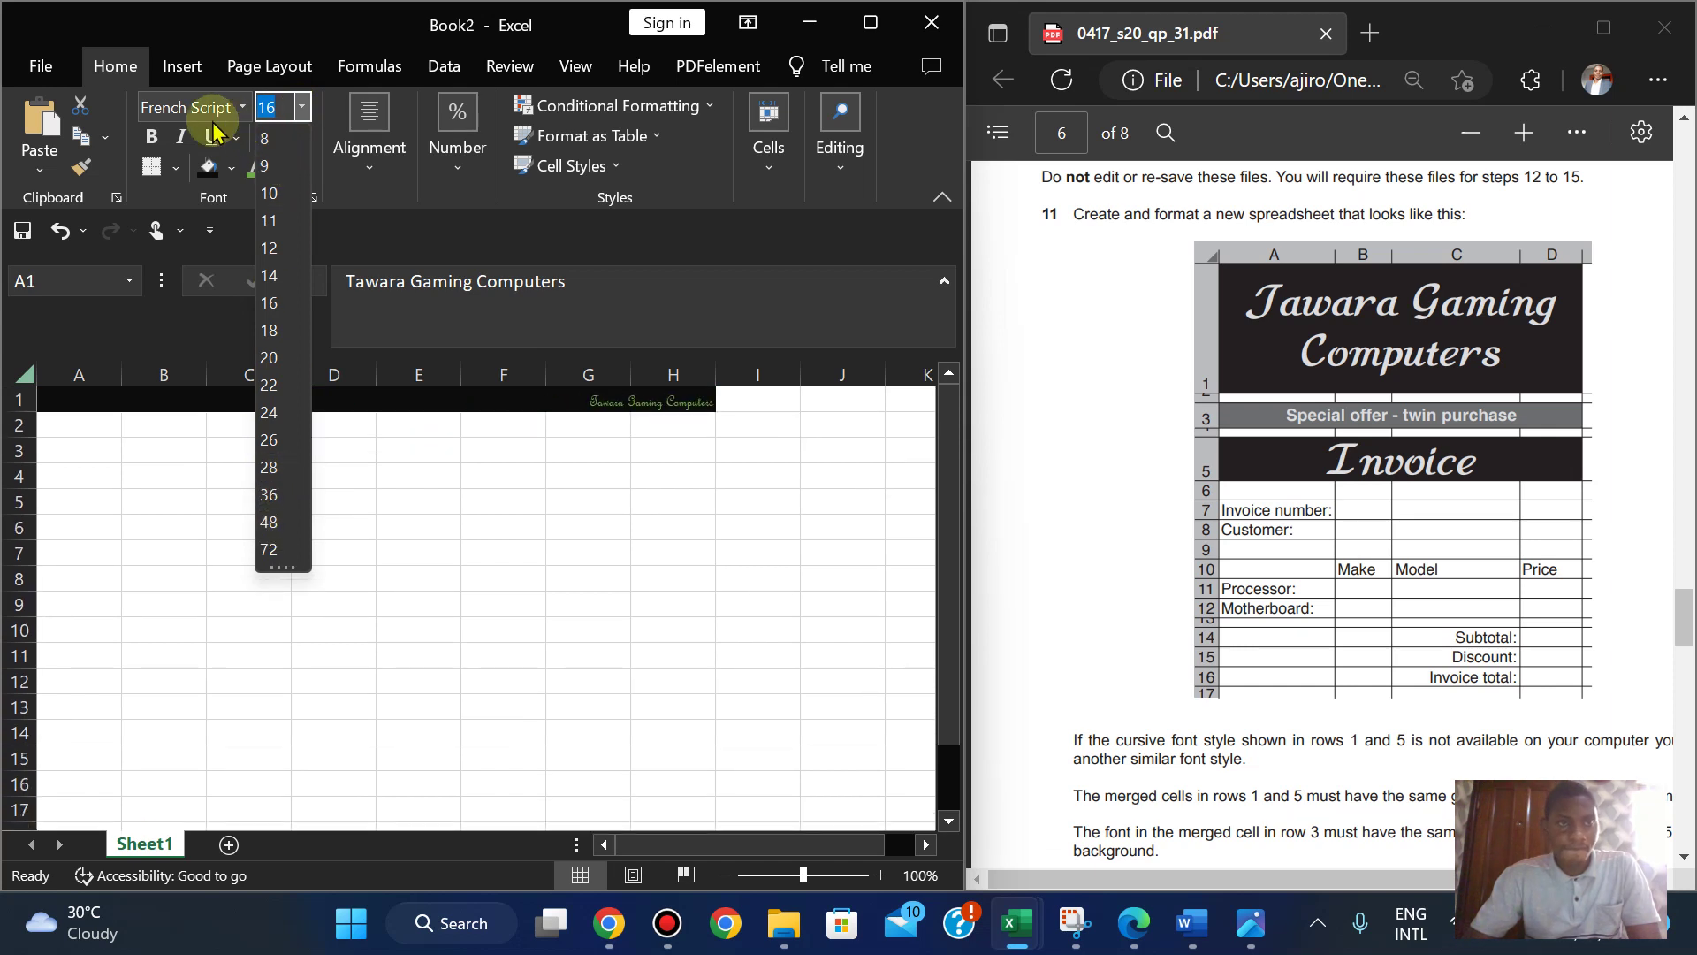
pyautogui.click(188, 107)
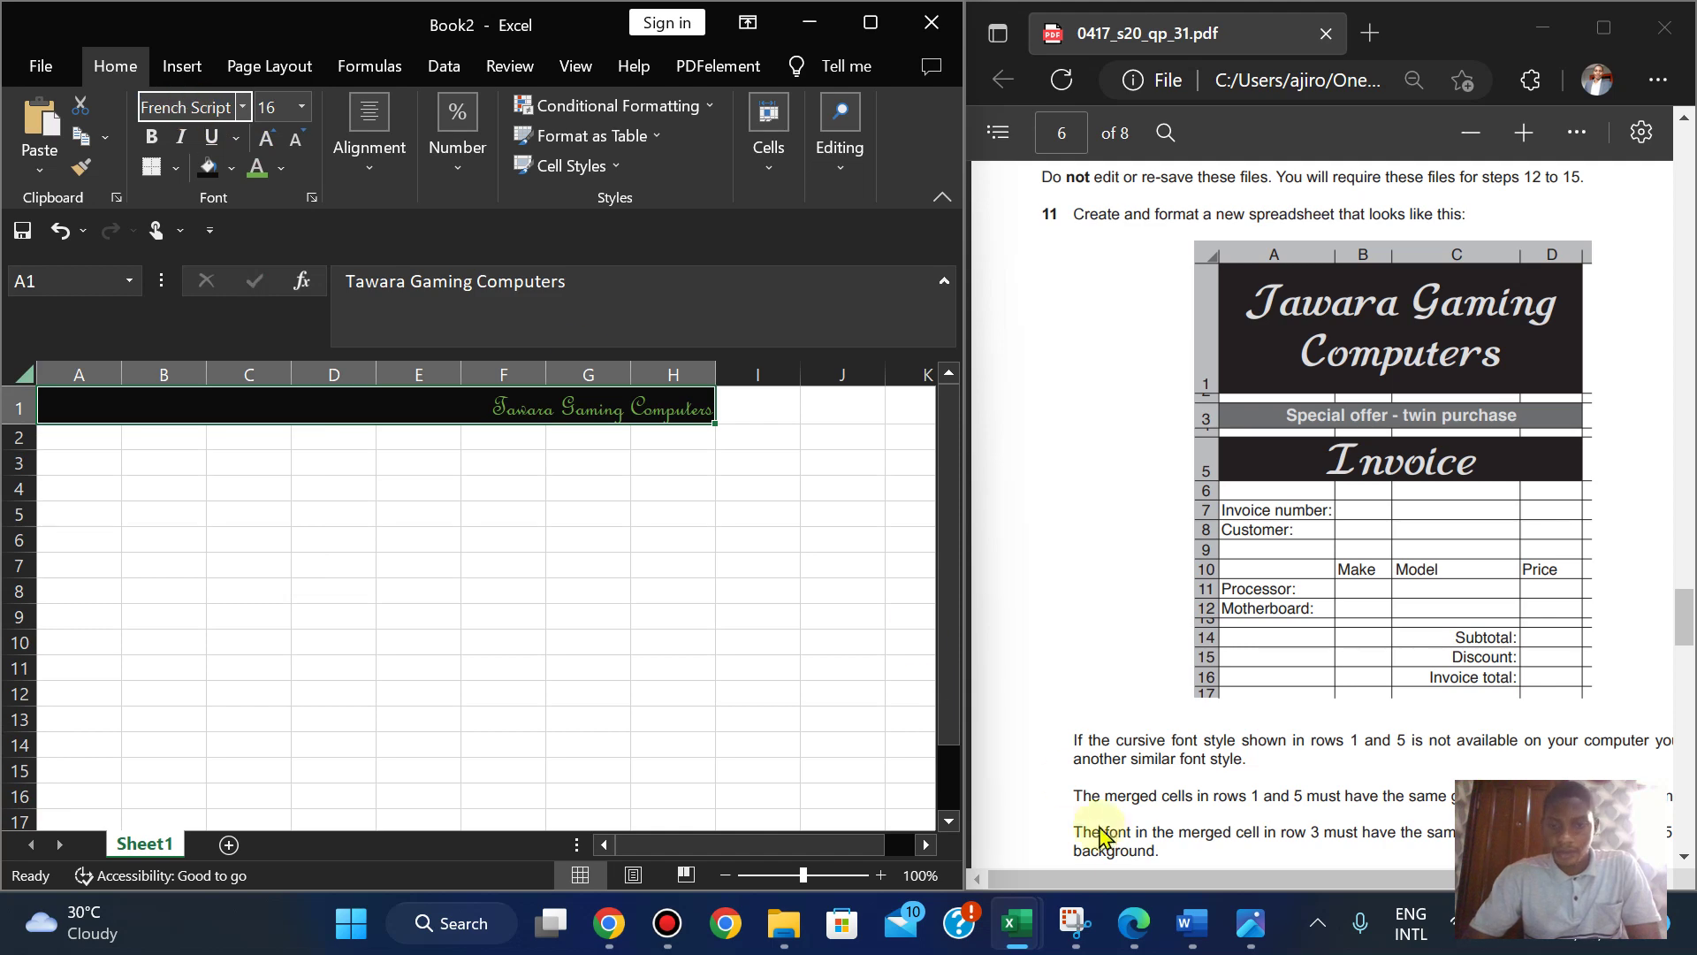
pyautogui.click(1238, 943)
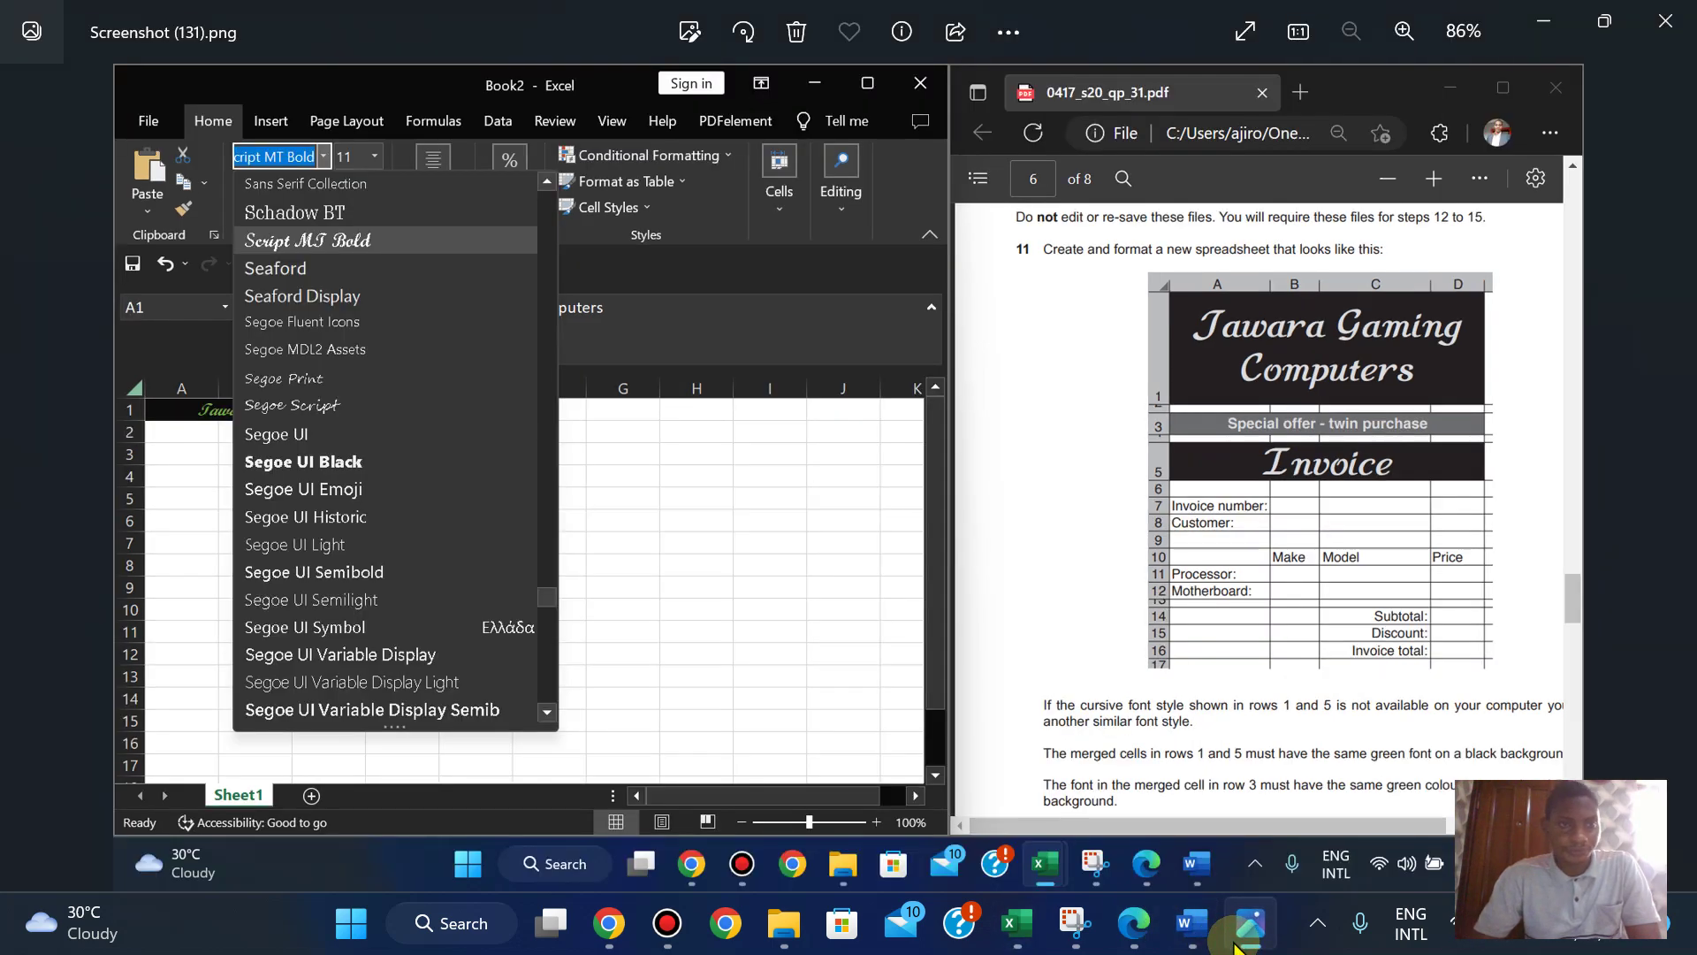
# - Browse the saved screenshots in Photos, then go back to the Book2 workbook
pyautogui.press('Right')
pyautogui.press('Left')
pyautogui.press('Left')
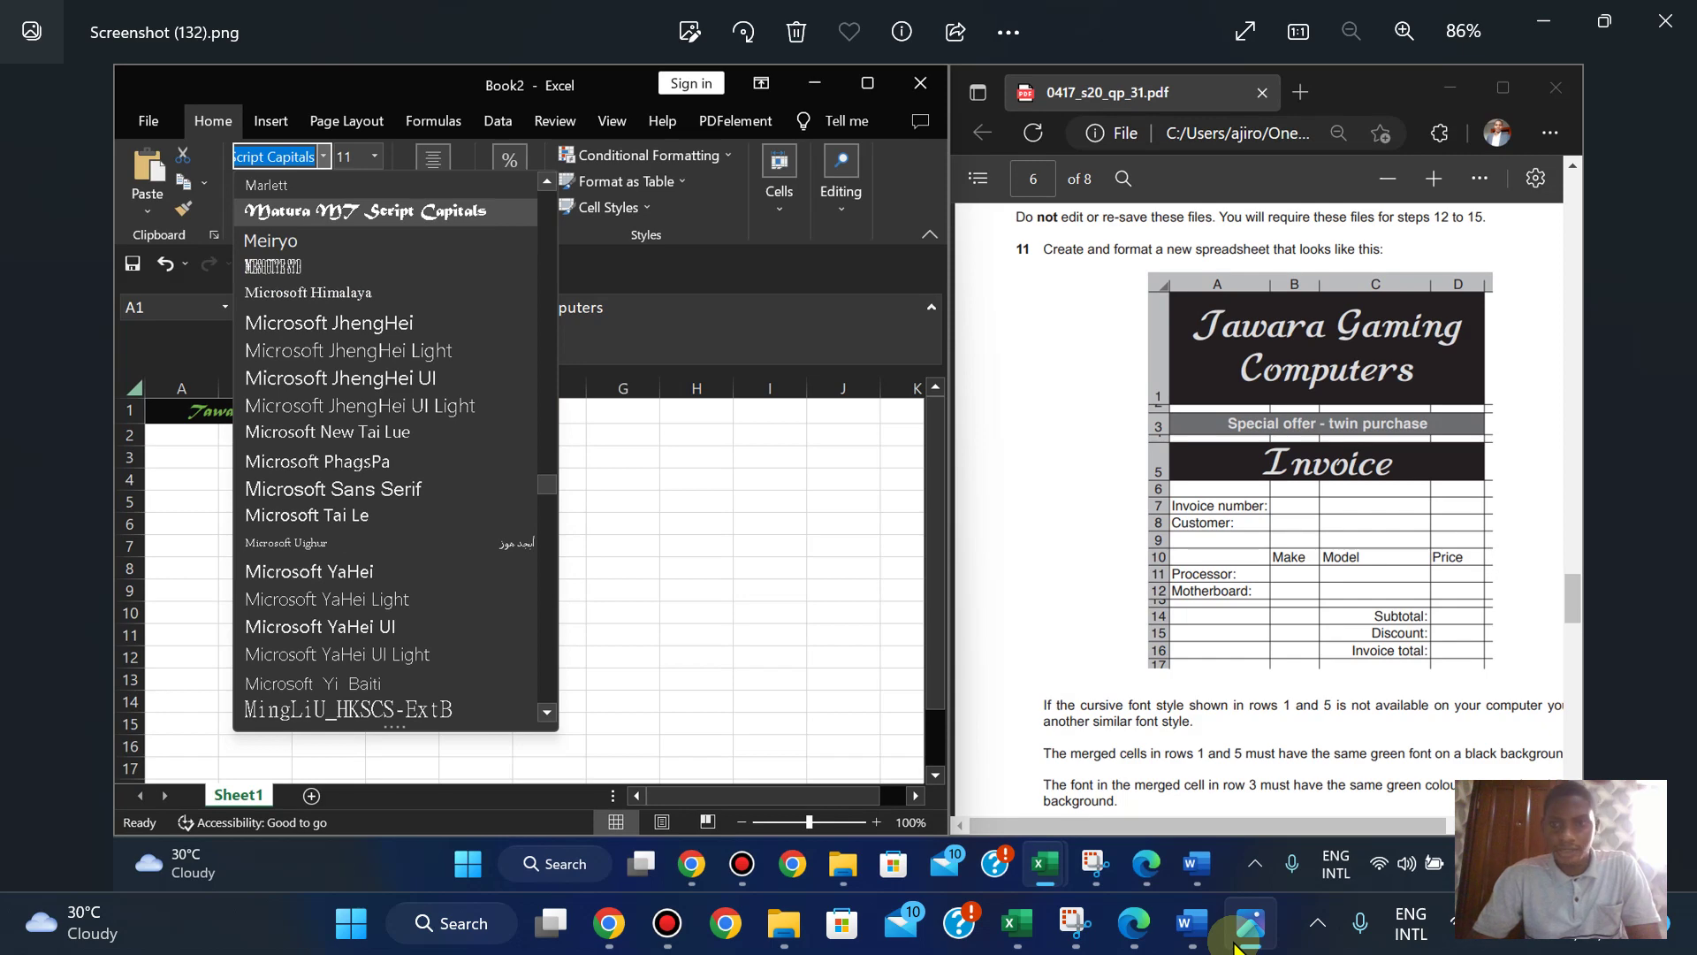
pyautogui.moveTo(1016, 925)
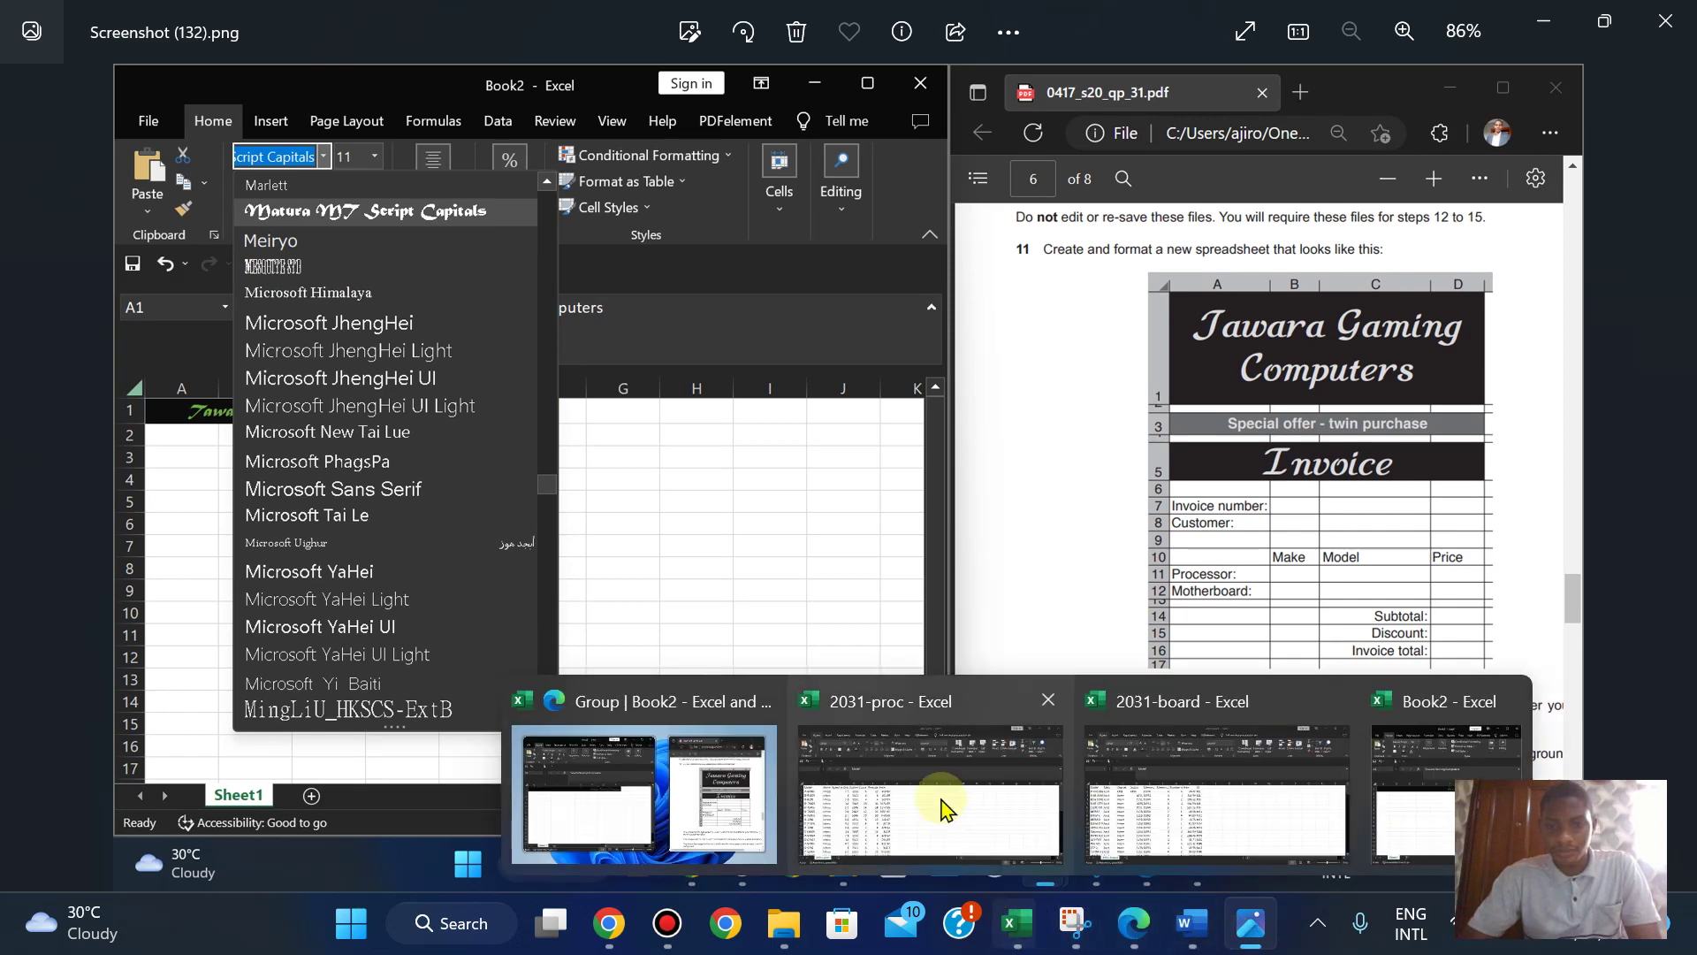
pyautogui.click(617, 792)
pyautogui.click(190, 107)
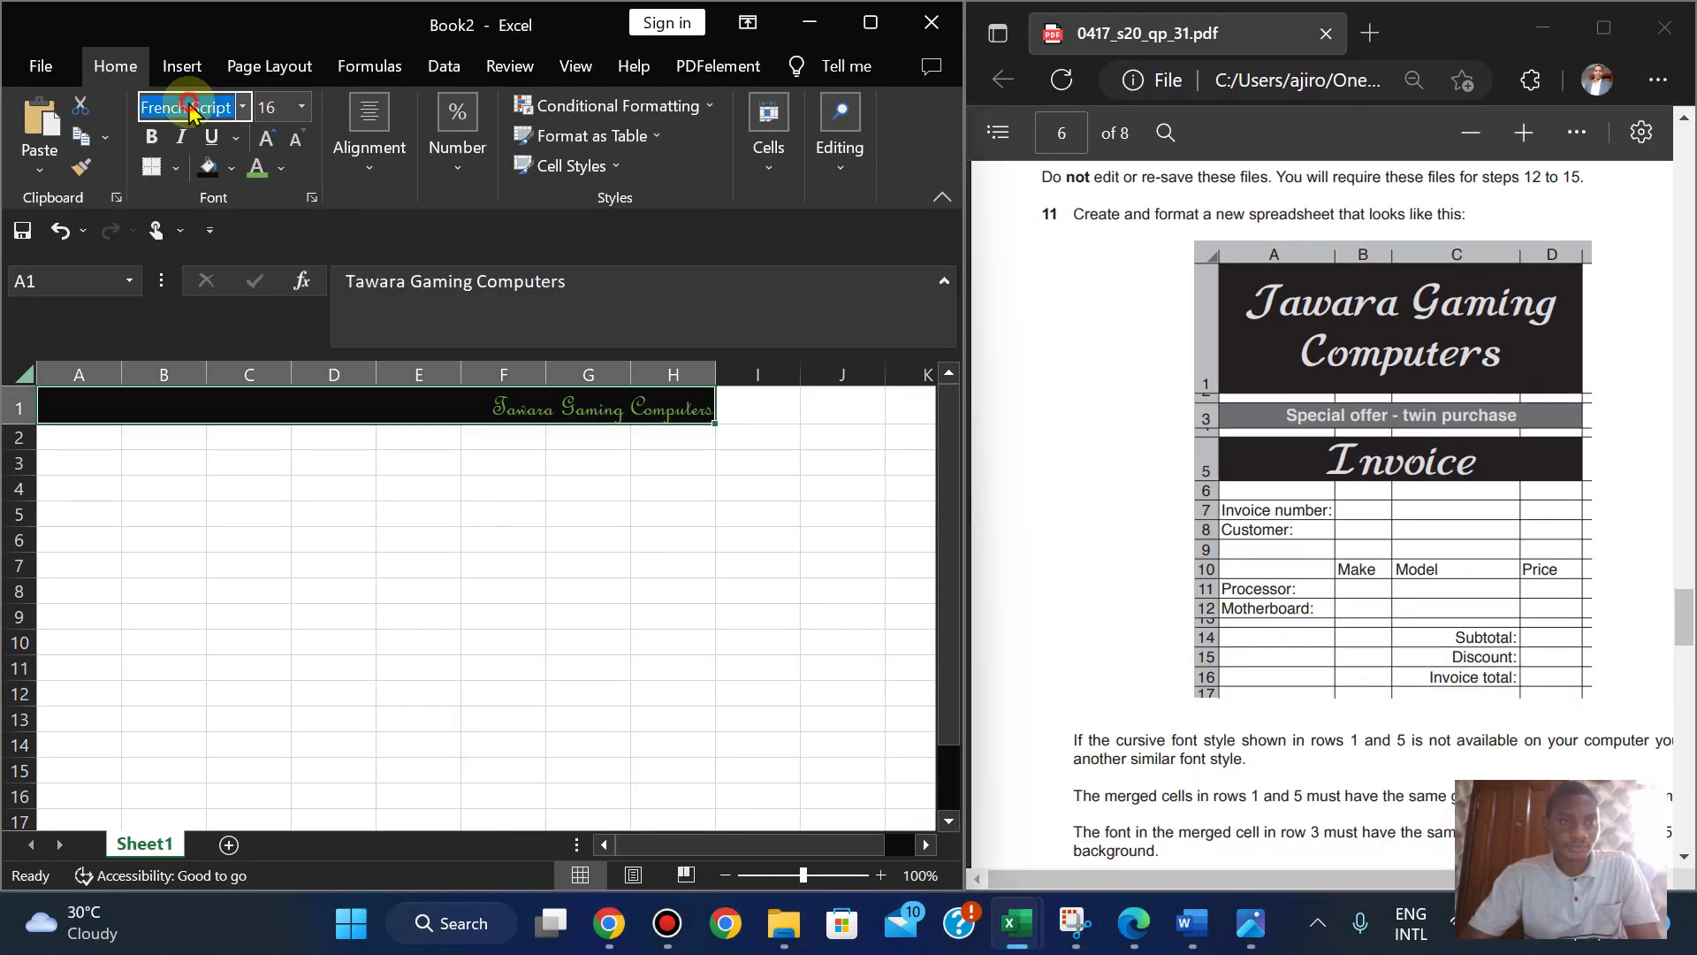
# - Set the title font to Matura MT Script Capitals and make it italic
pyautogui.write('Matura MT Script Capitals')
pyautogui.press('Return')
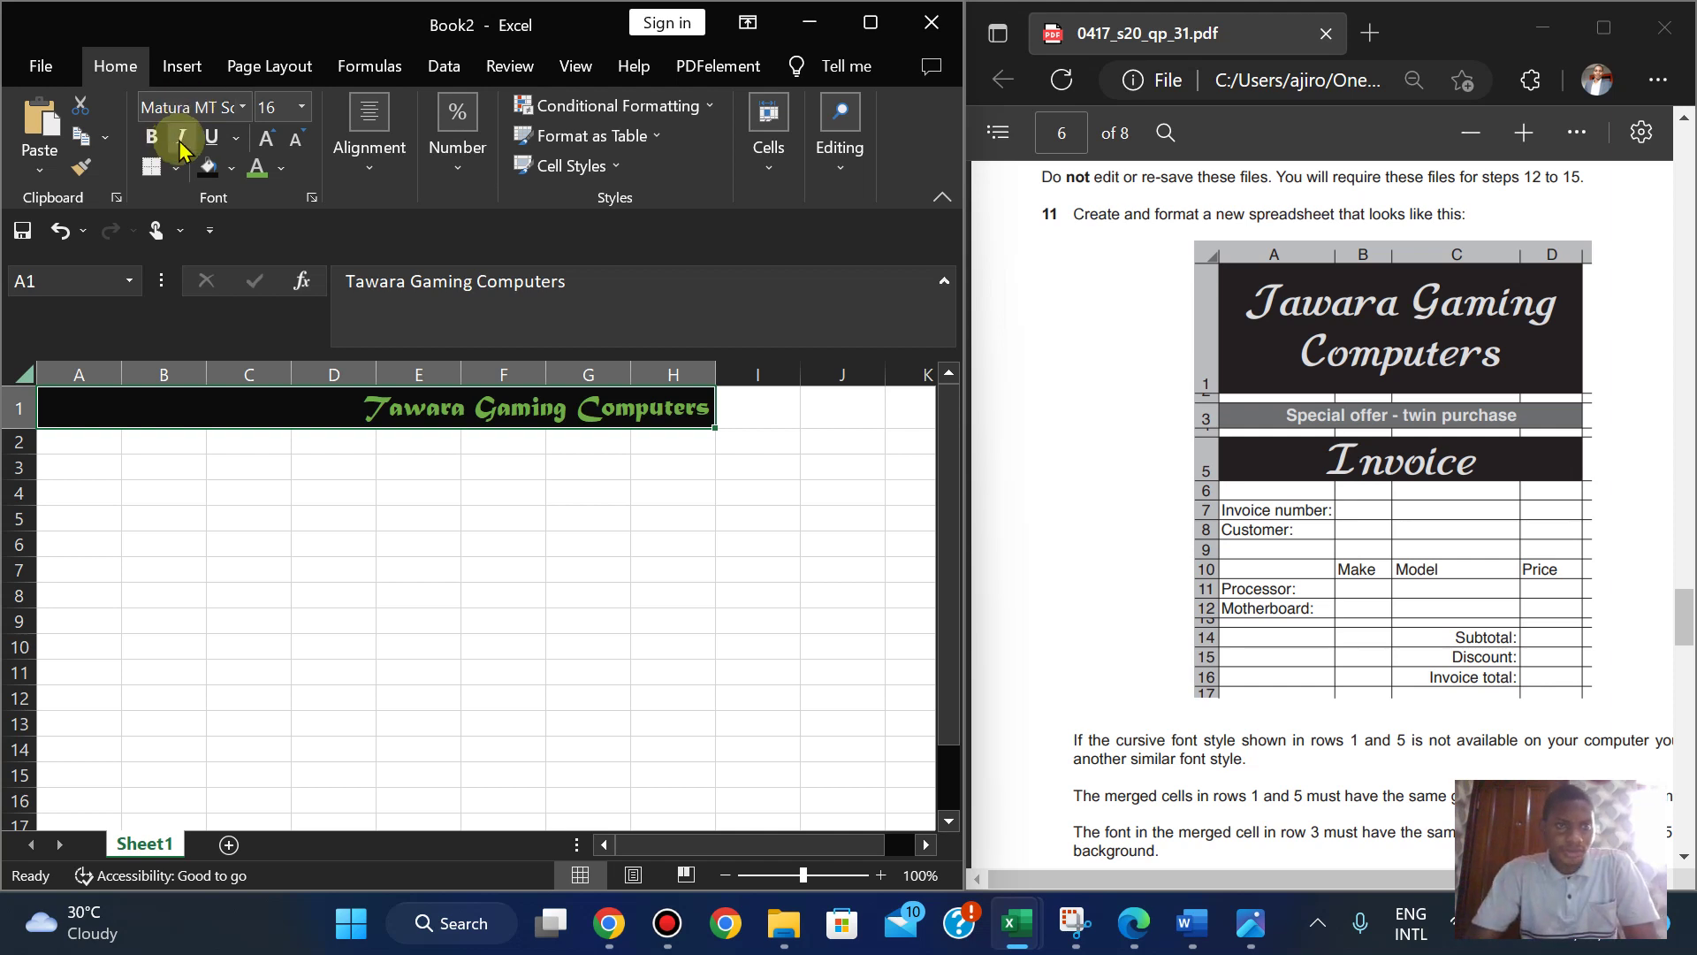
pyautogui.click(184, 138)
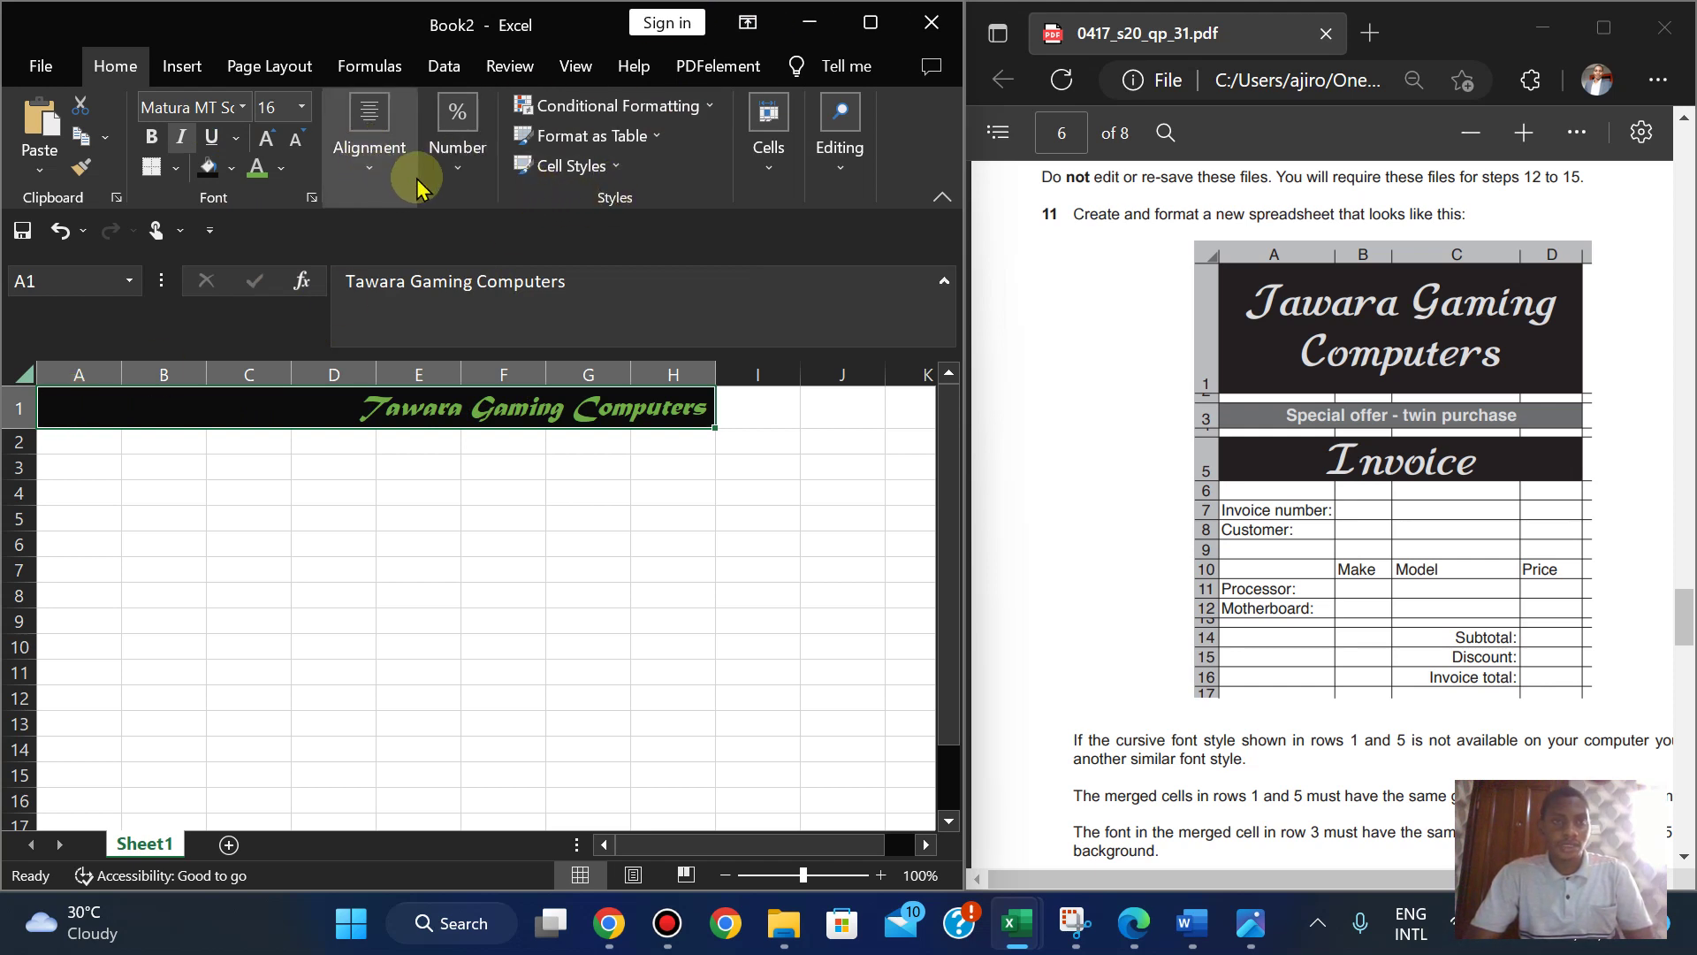
# - Unmerge the row 1 title and merge and centre it across A1:D1 instead
pyautogui.click(375, 179)
pyautogui.click(558, 277)
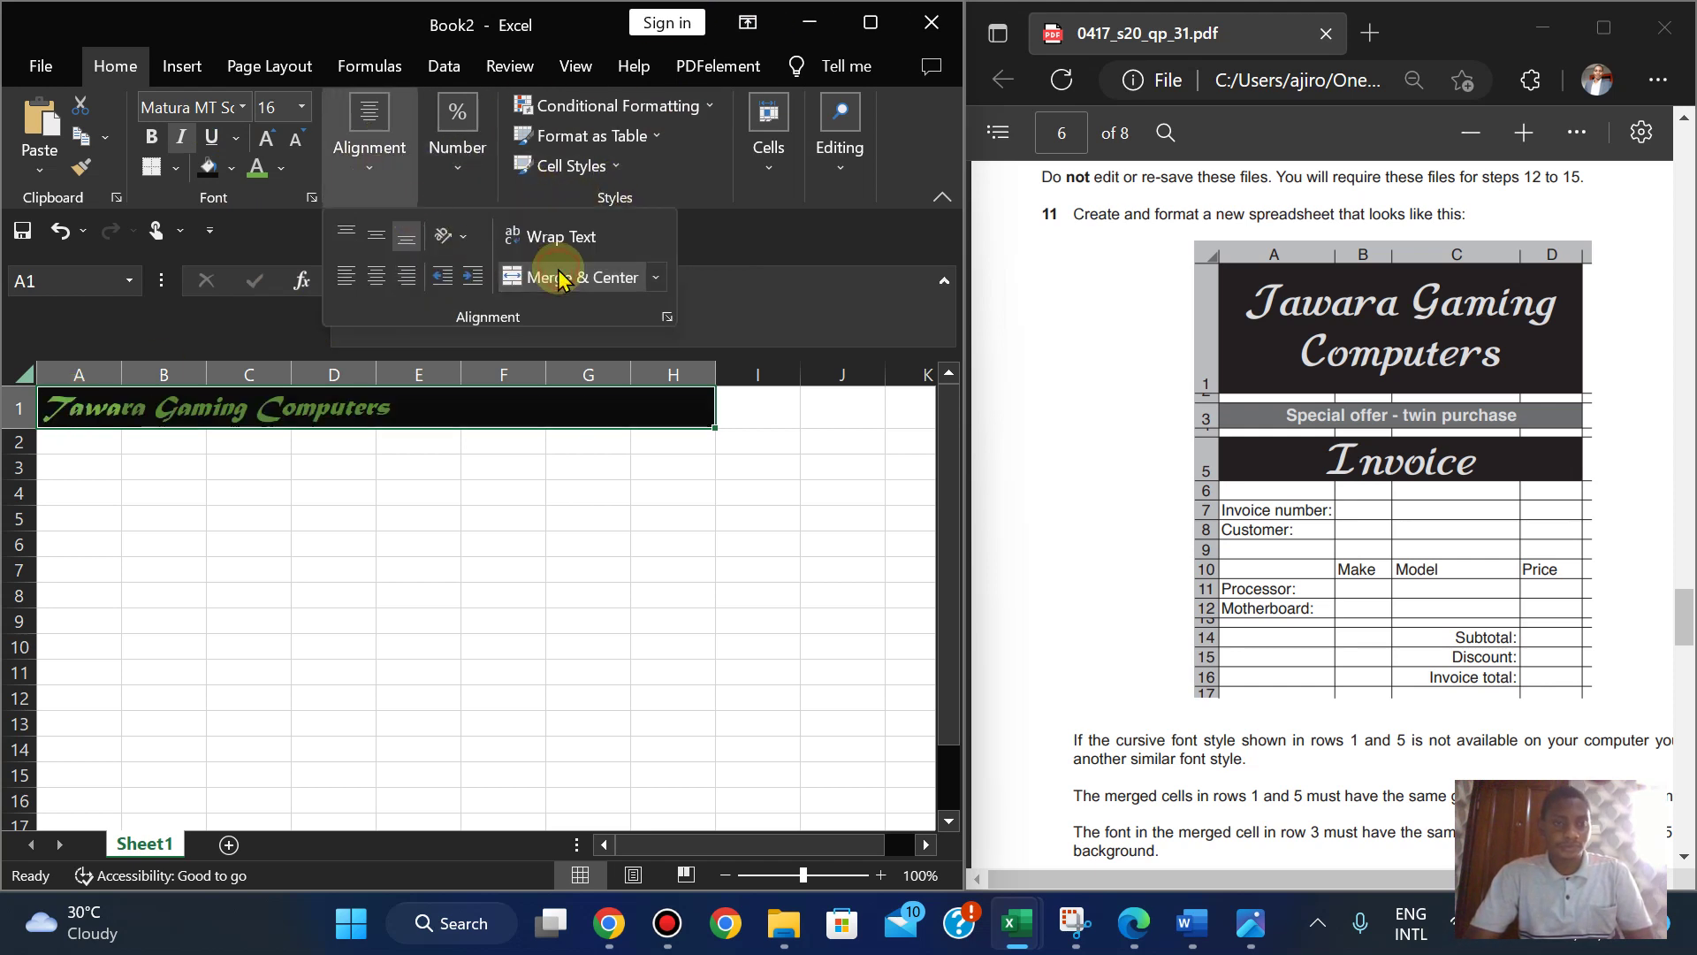
pyautogui.click(137, 517)
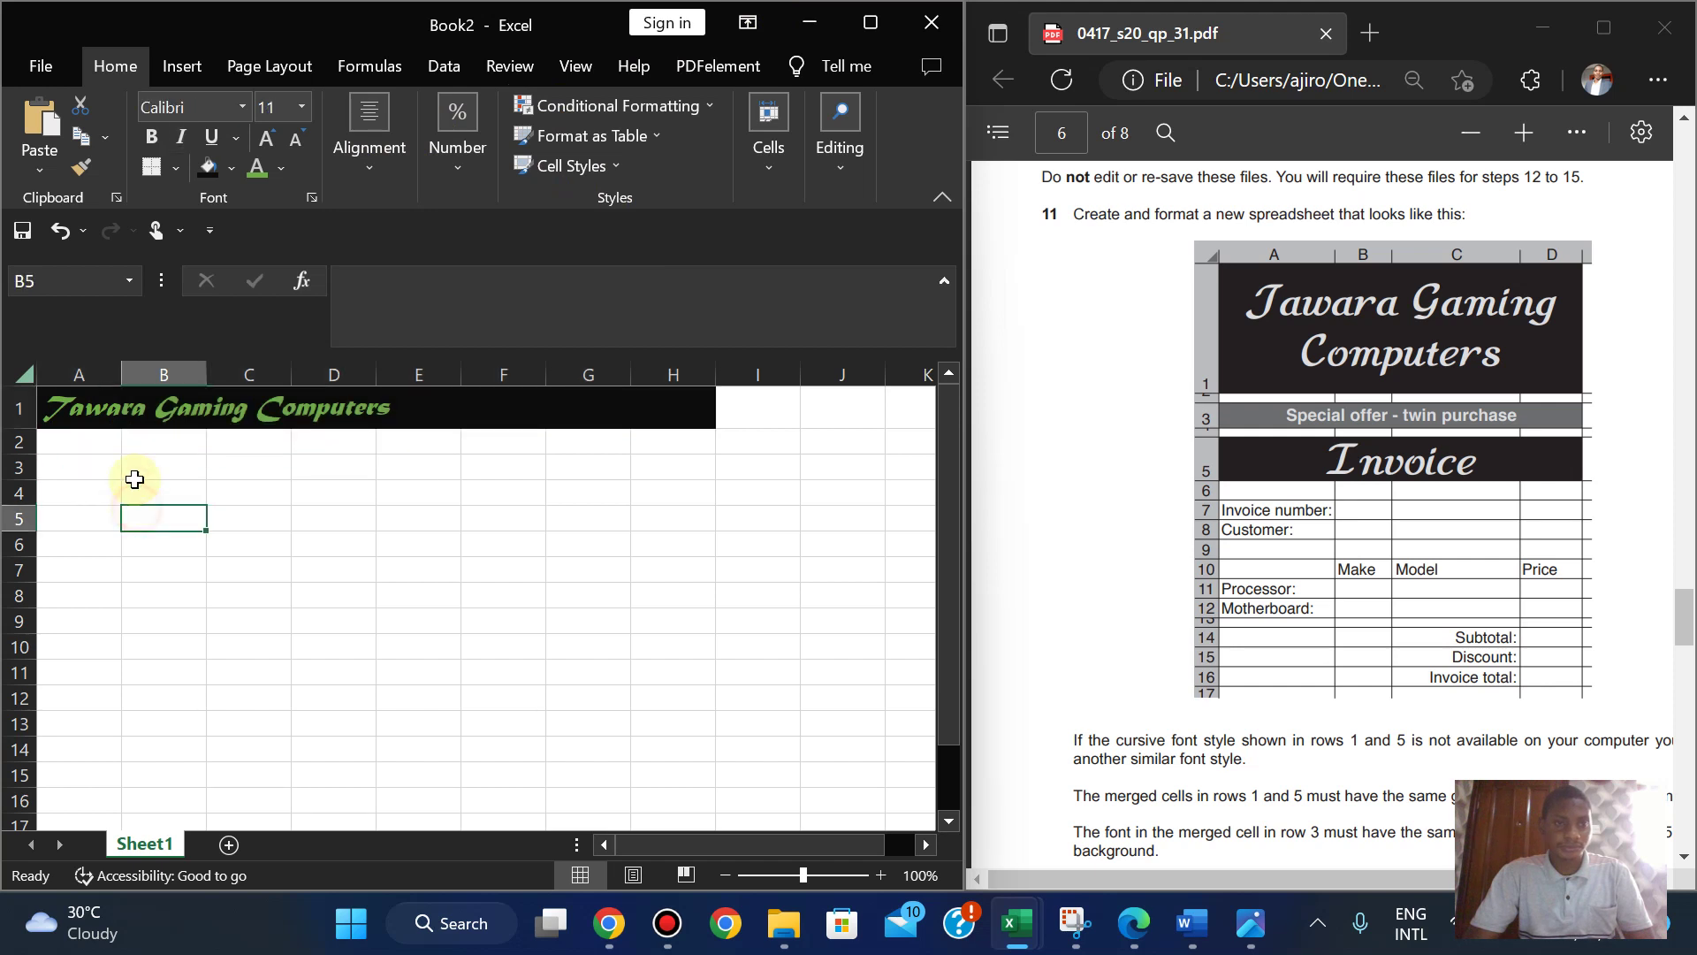
pyautogui.moveTo(76, 406); pyautogui.dragTo(300, 422)
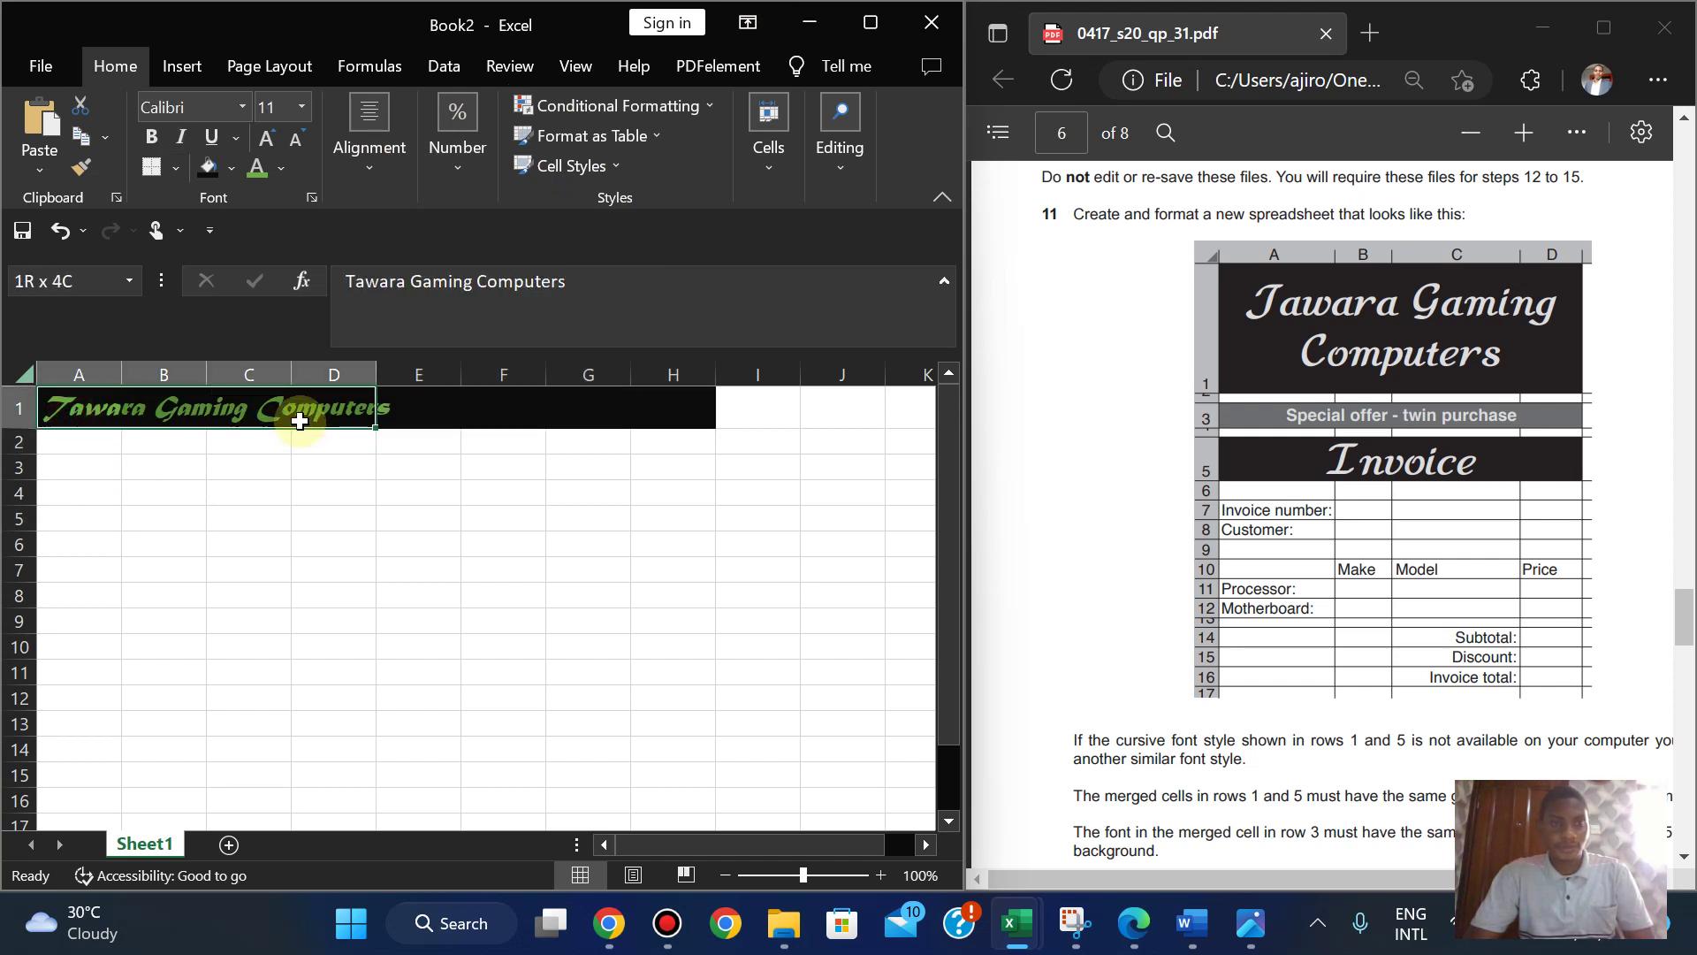
pyautogui.click(371, 168)
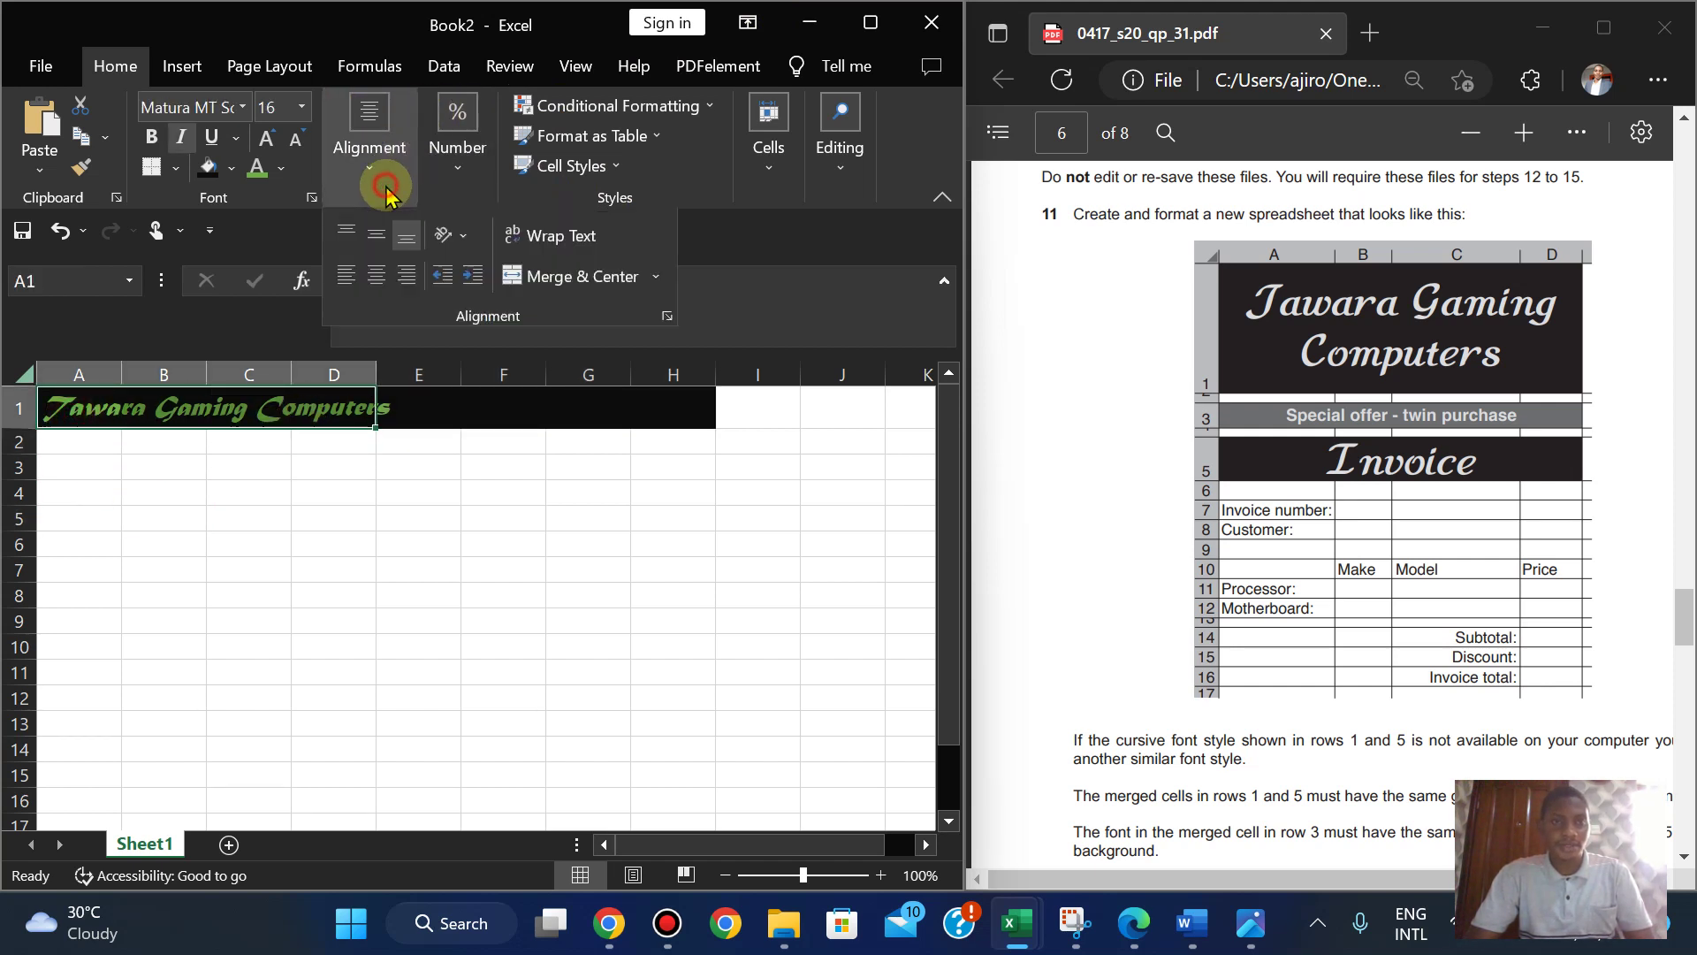
pyautogui.click(552, 280)
# - Set E1:H1 to No Fill to remove the leftover black background
pyautogui.click(420, 400)
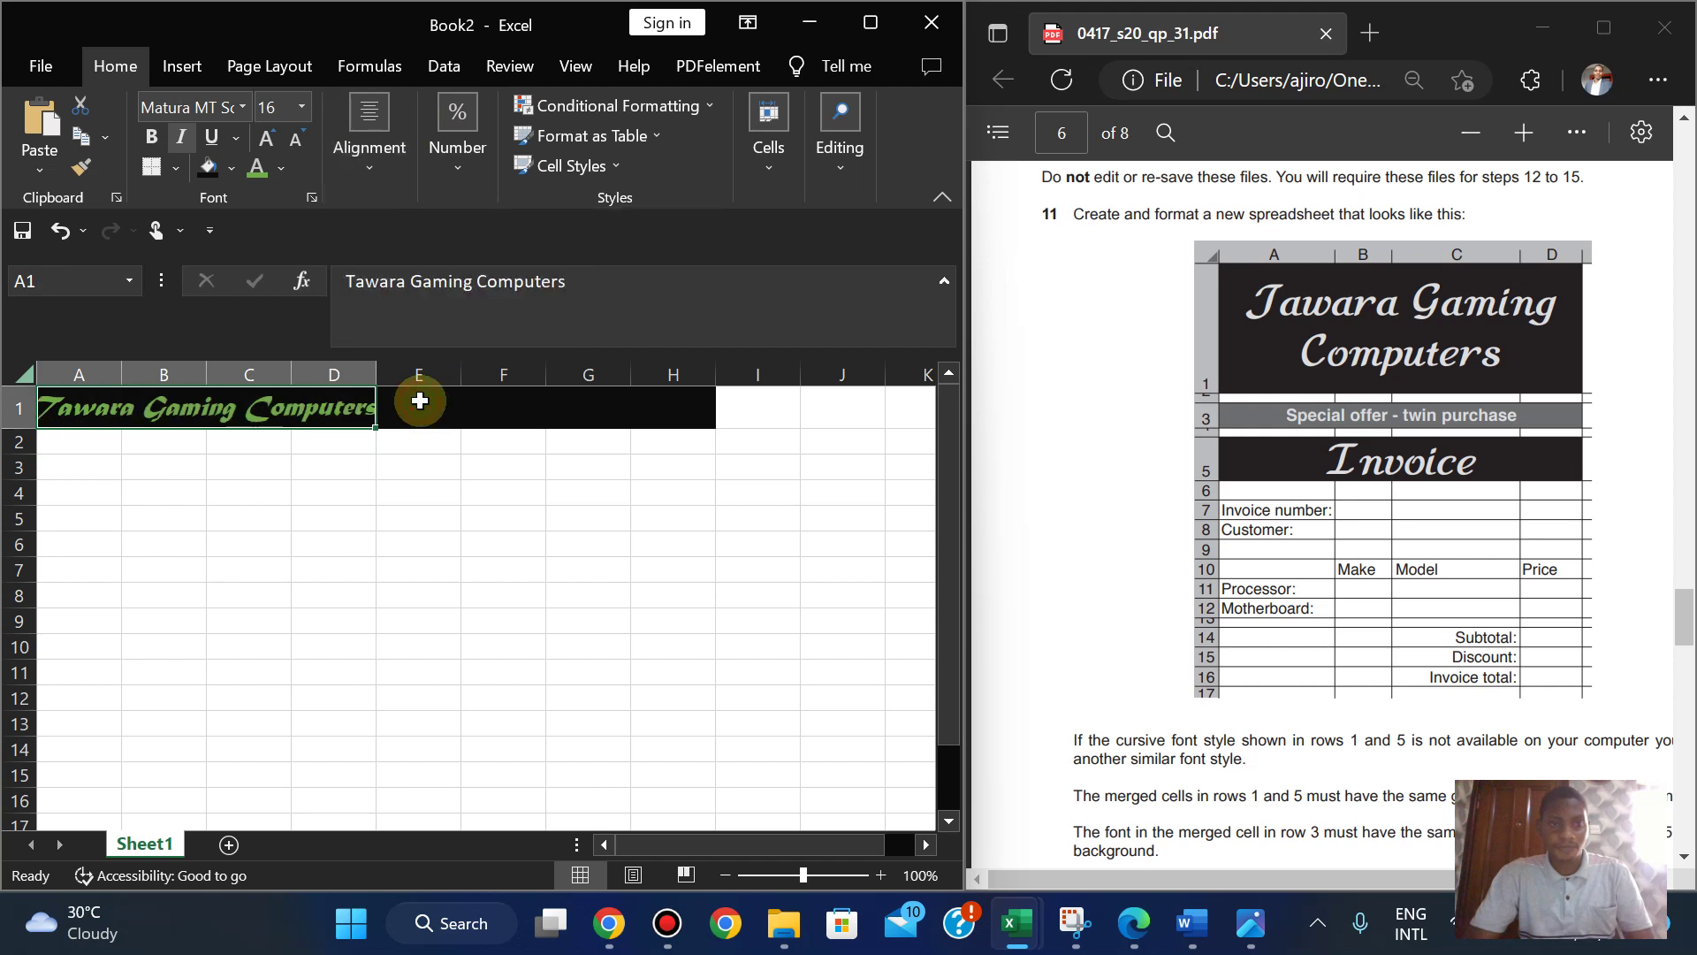
pyautogui.moveTo(420, 400); pyautogui.dragTo(694, 406)
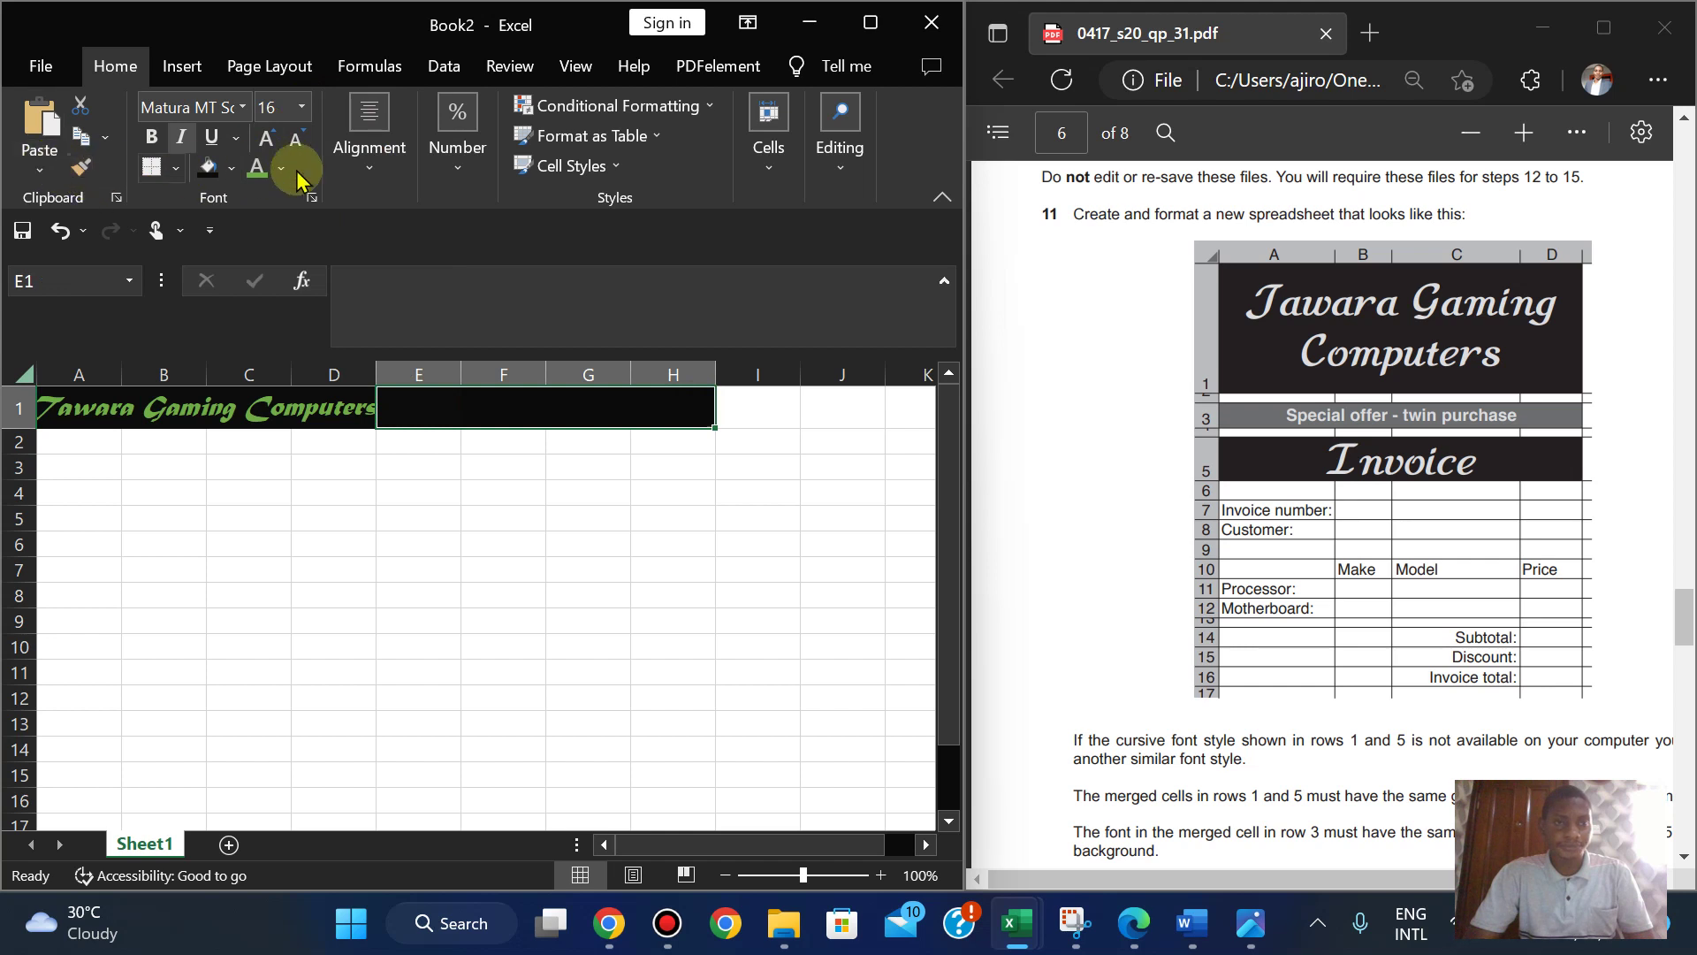
pyautogui.click(367, 149)
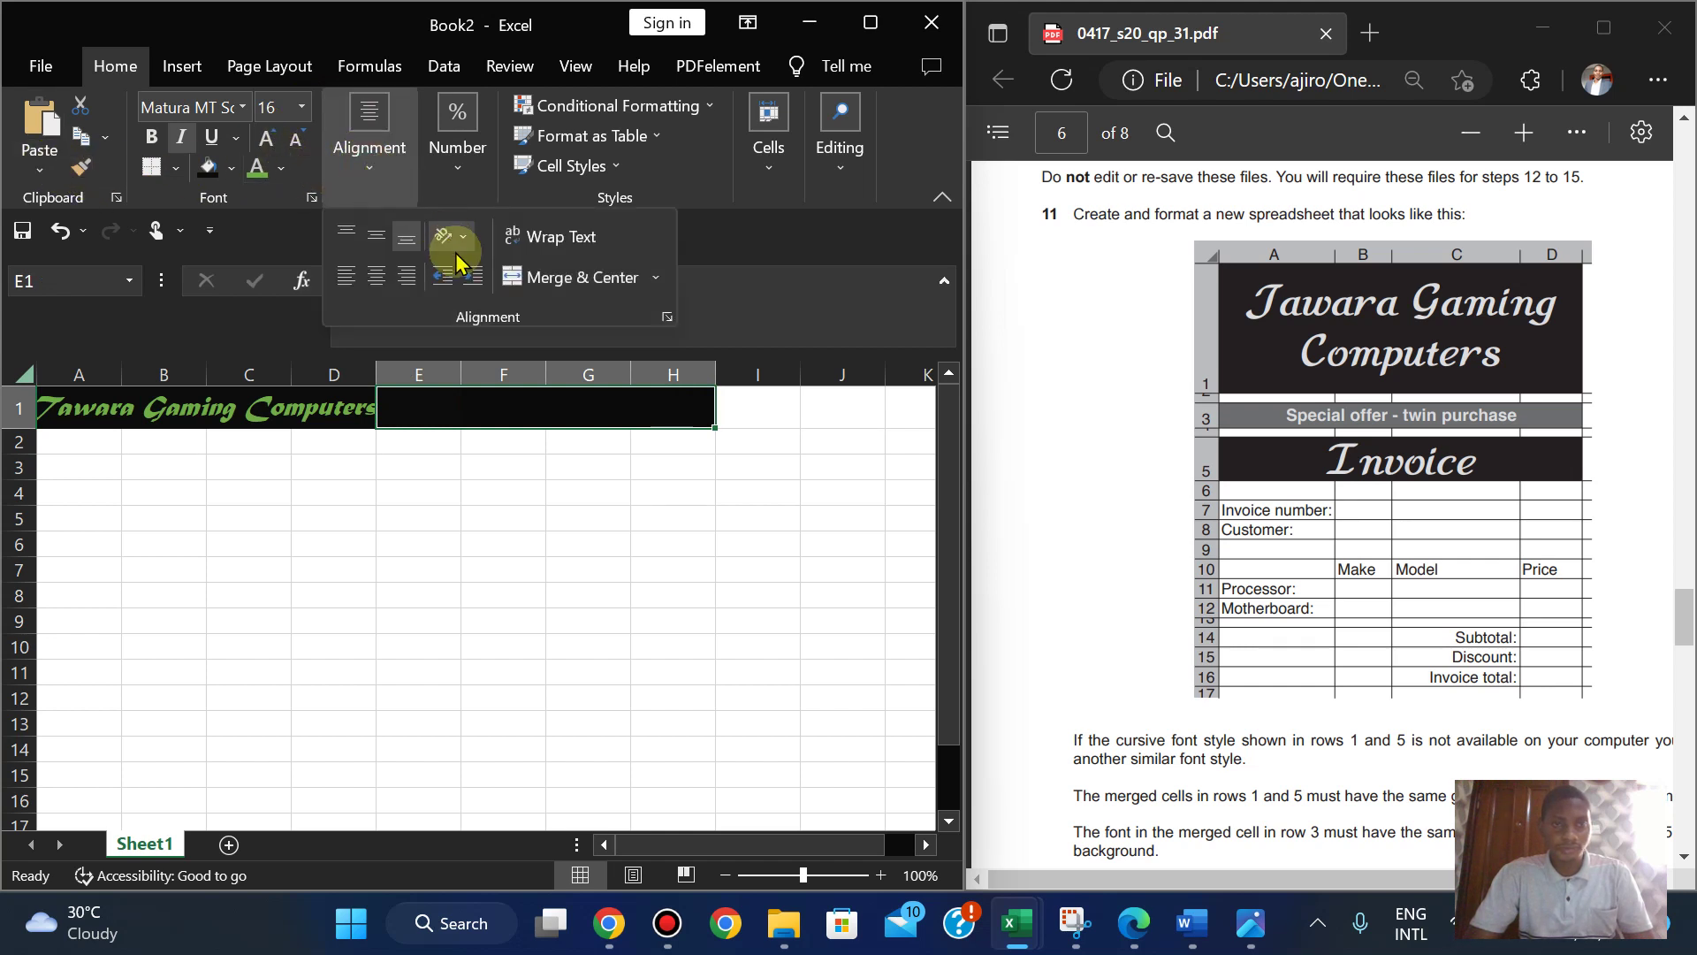
pyautogui.click(231, 172)
pyautogui.click(270, 402)
pyautogui.click(502, 446)
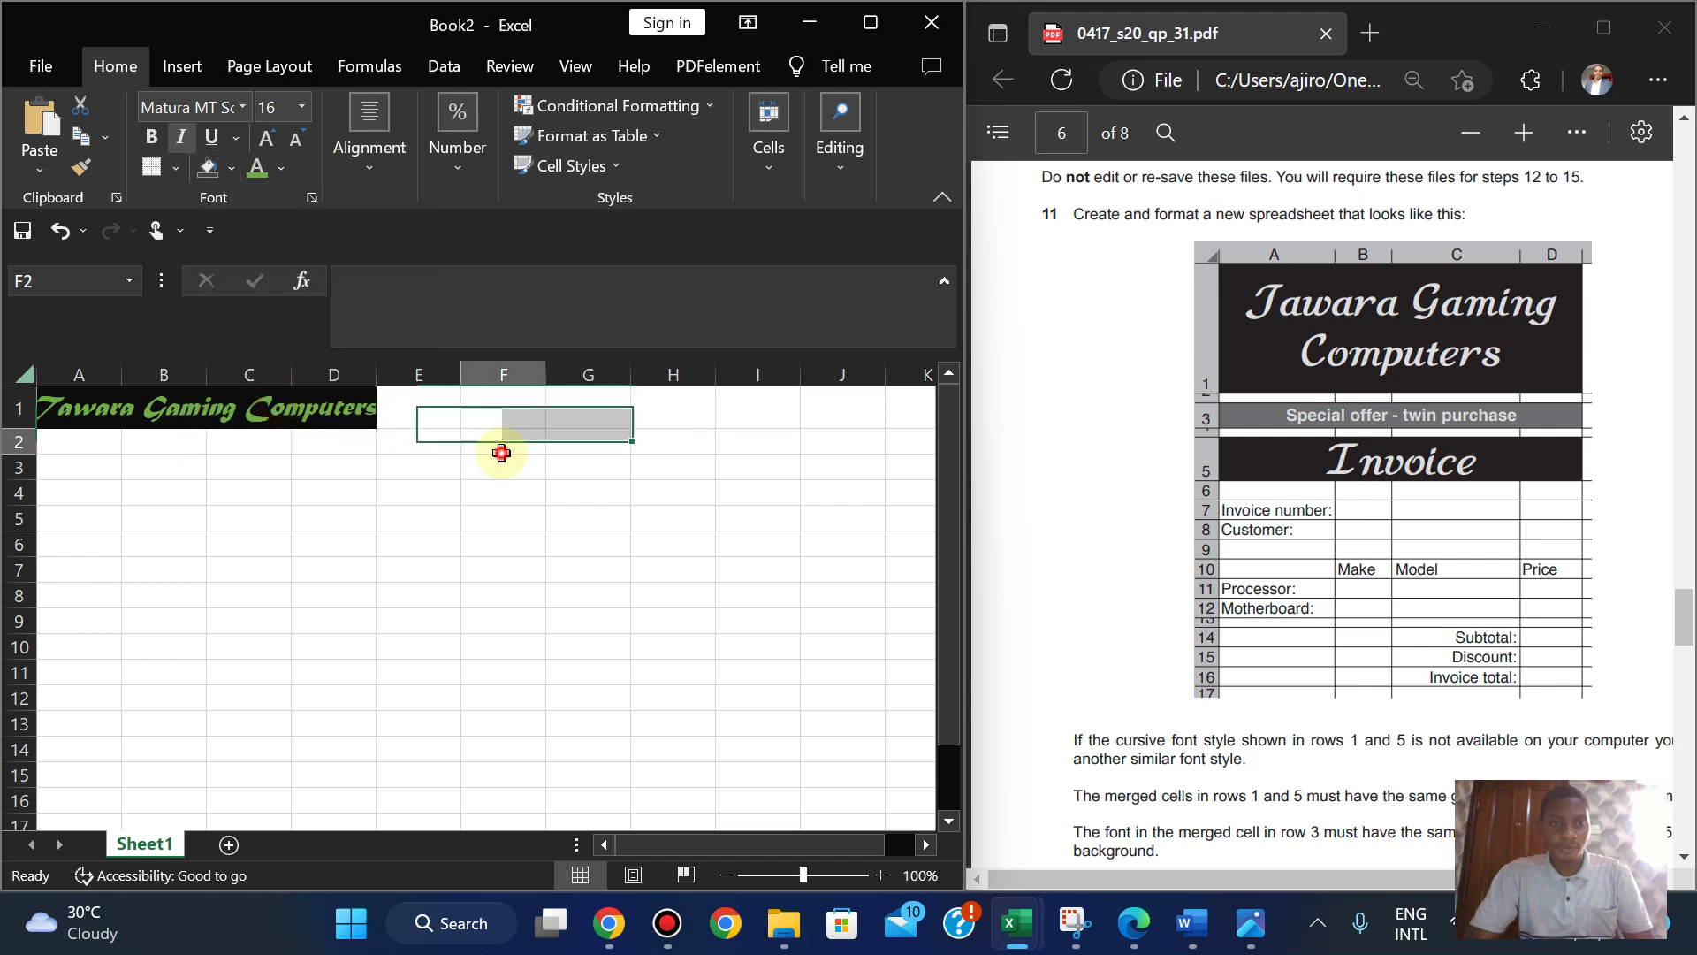
pyautogui.click(352, 483)
pyautogui.click(285, 414)
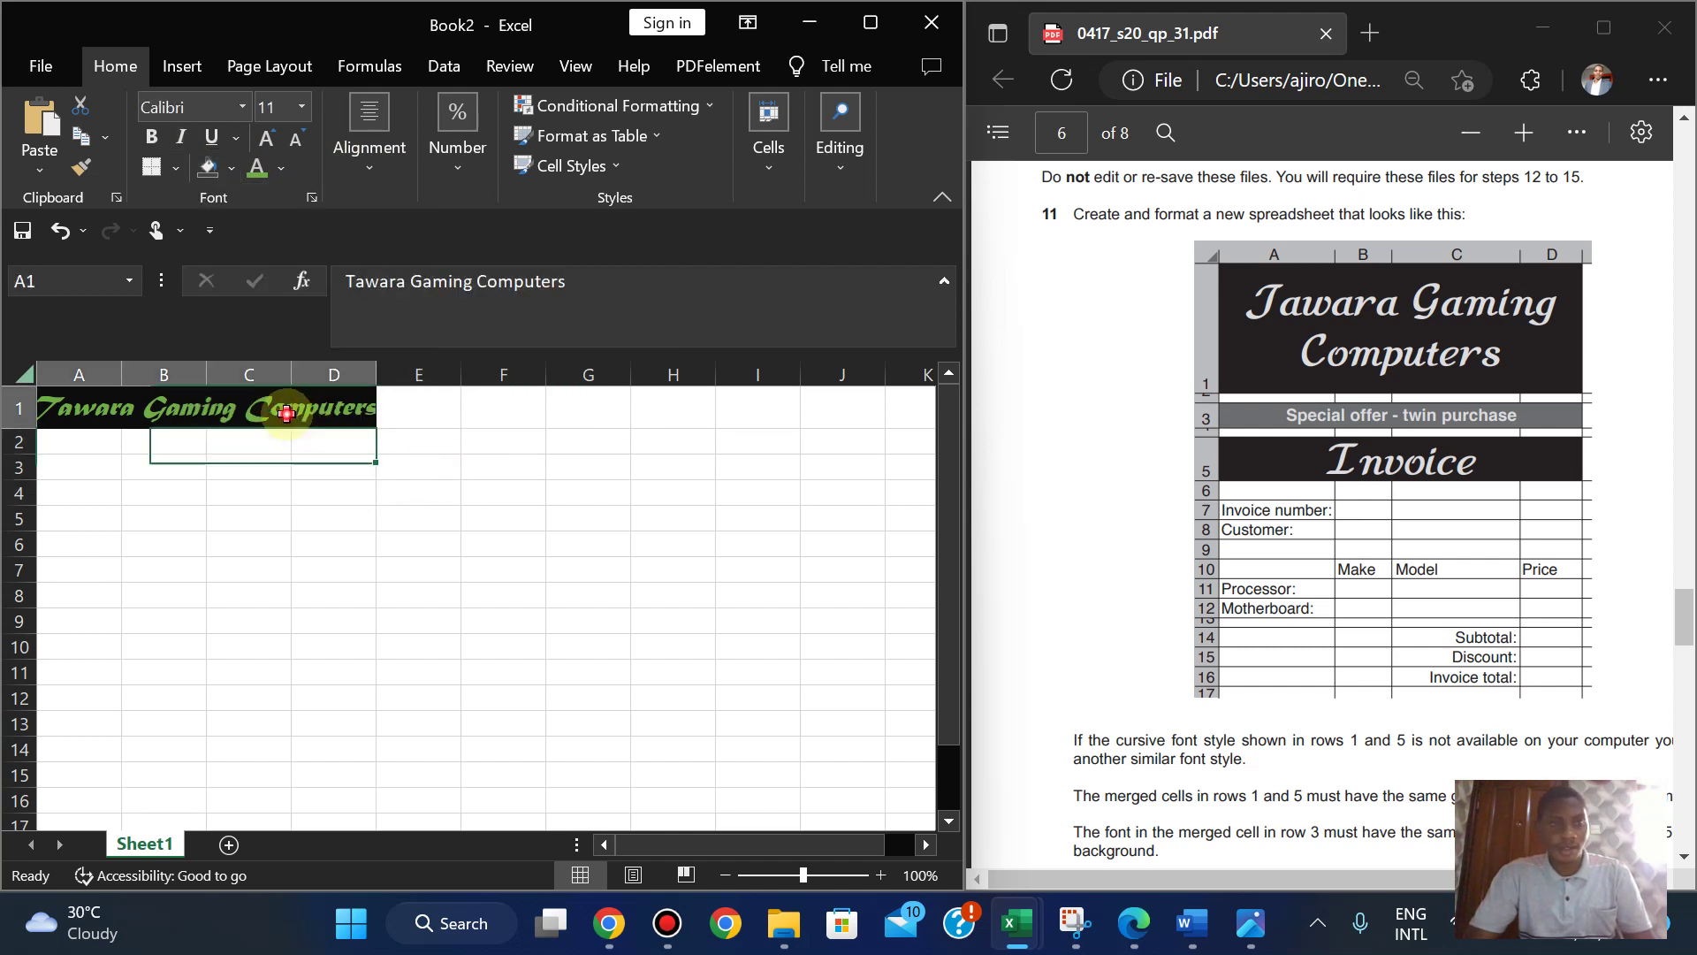
pyautogui.click(303, 108)
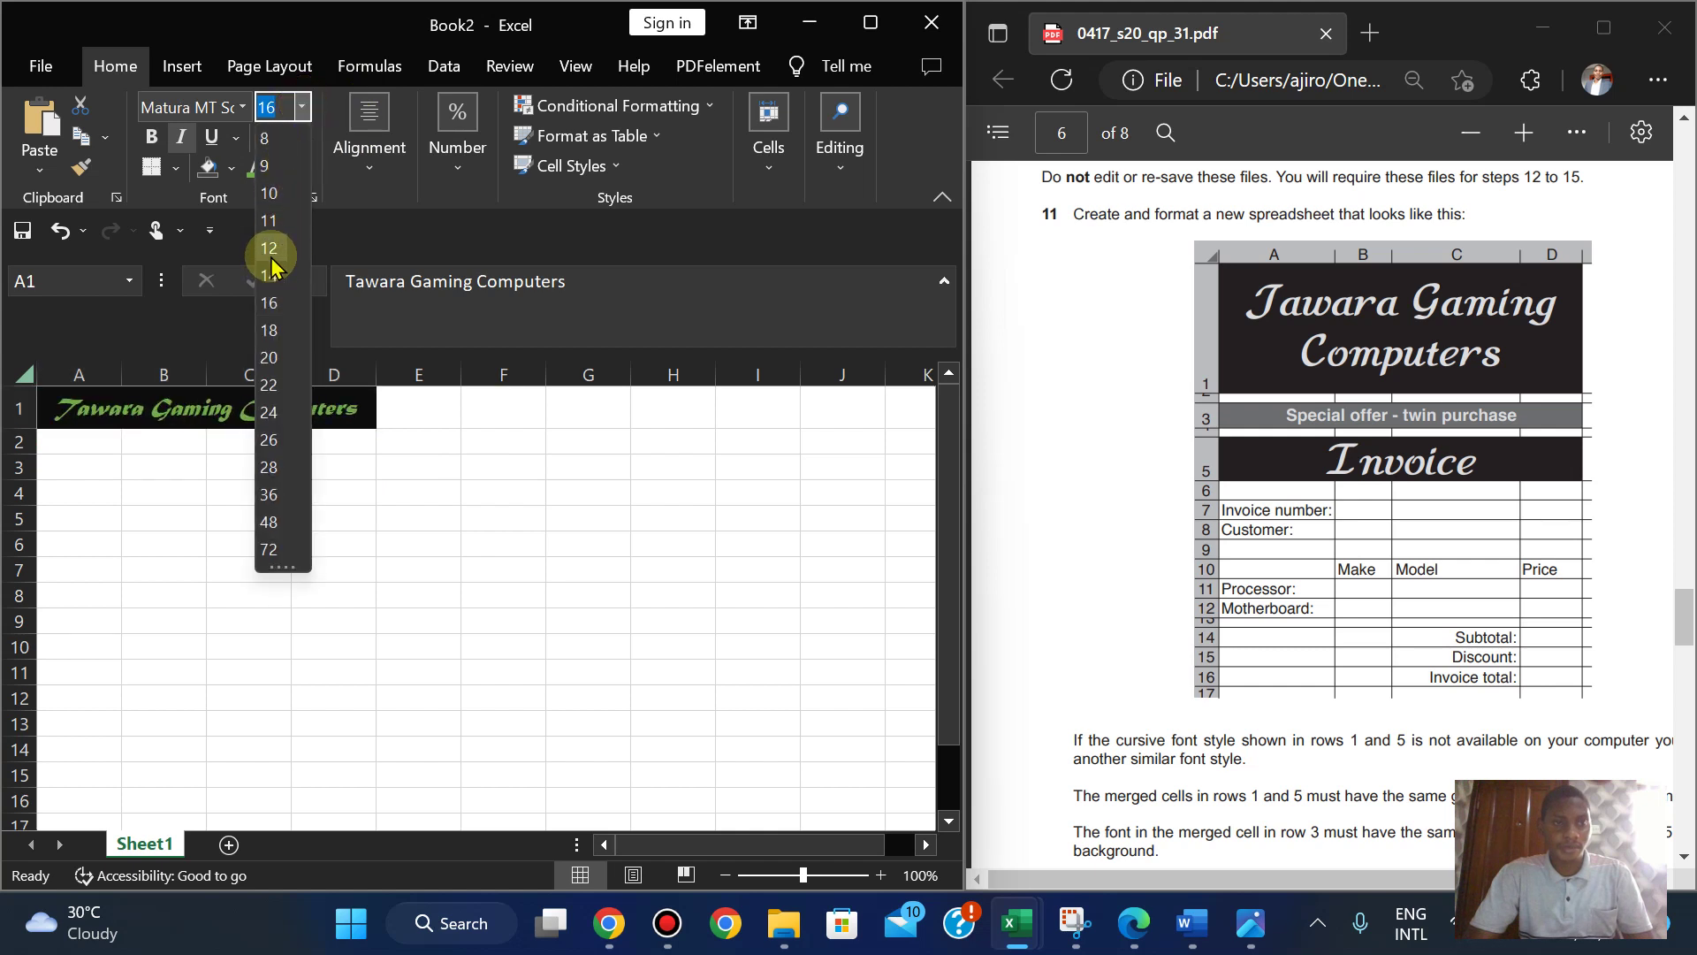
pyautogui.click(141, 535)
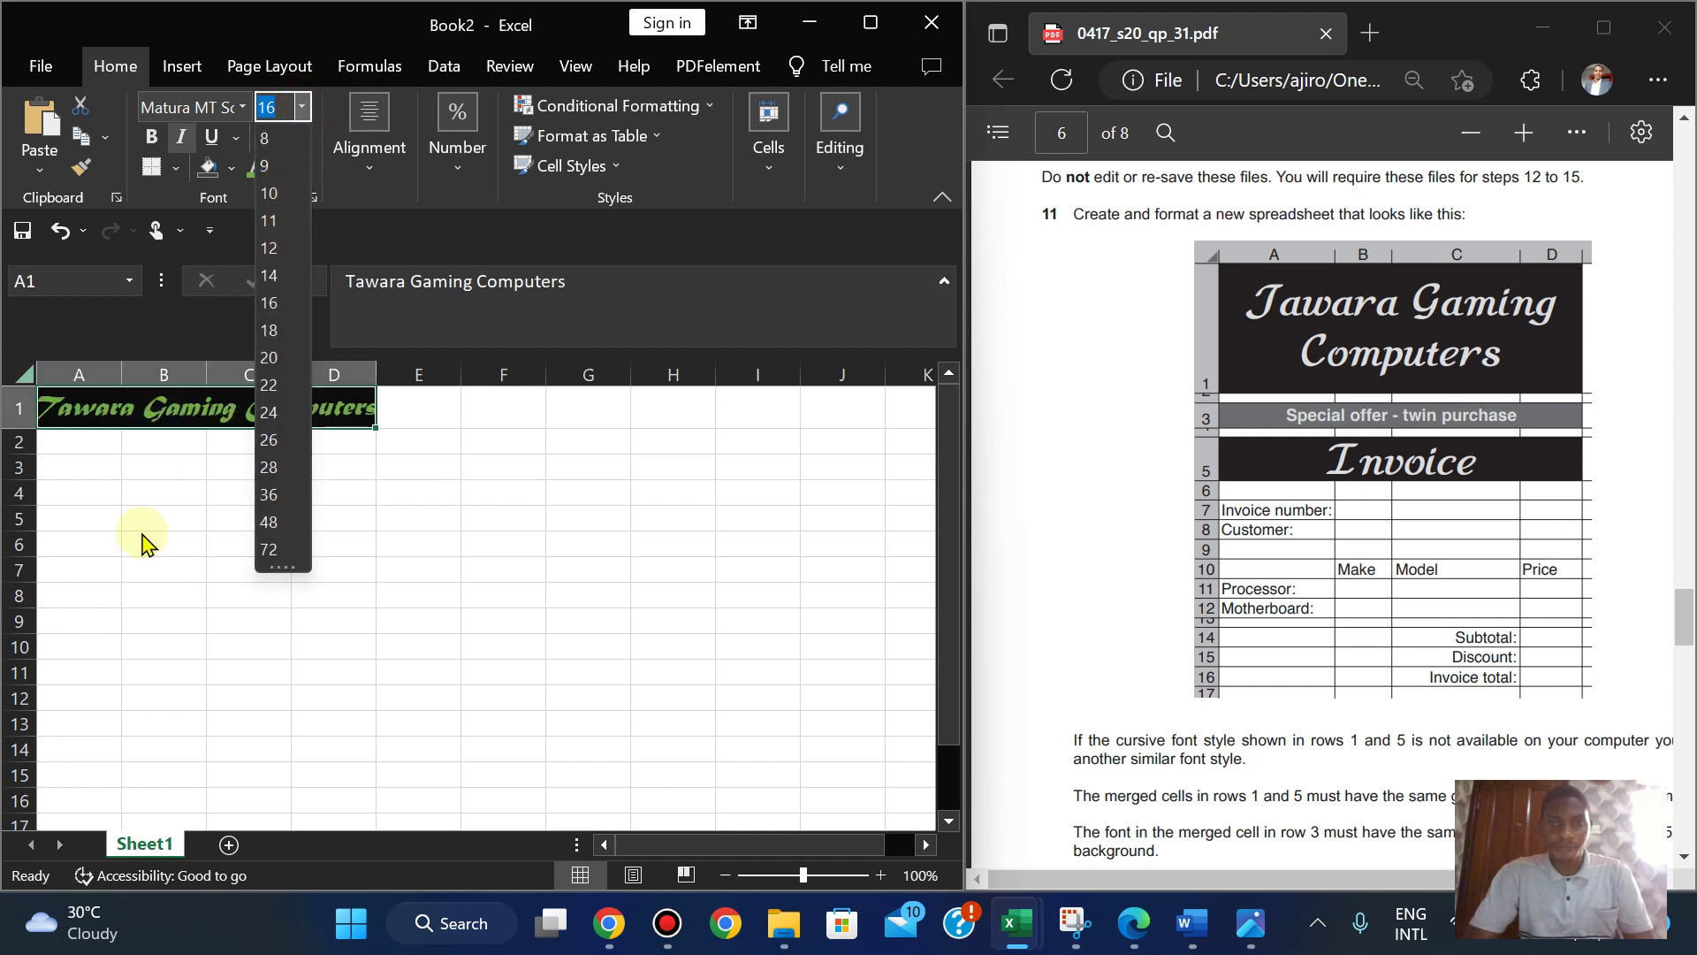
# - Wrap the A1:D1 title text, raise row 1 to height 33.50, and middle-align it
pyautogui.click(371, 196)
pyautogui.click(548, 239)
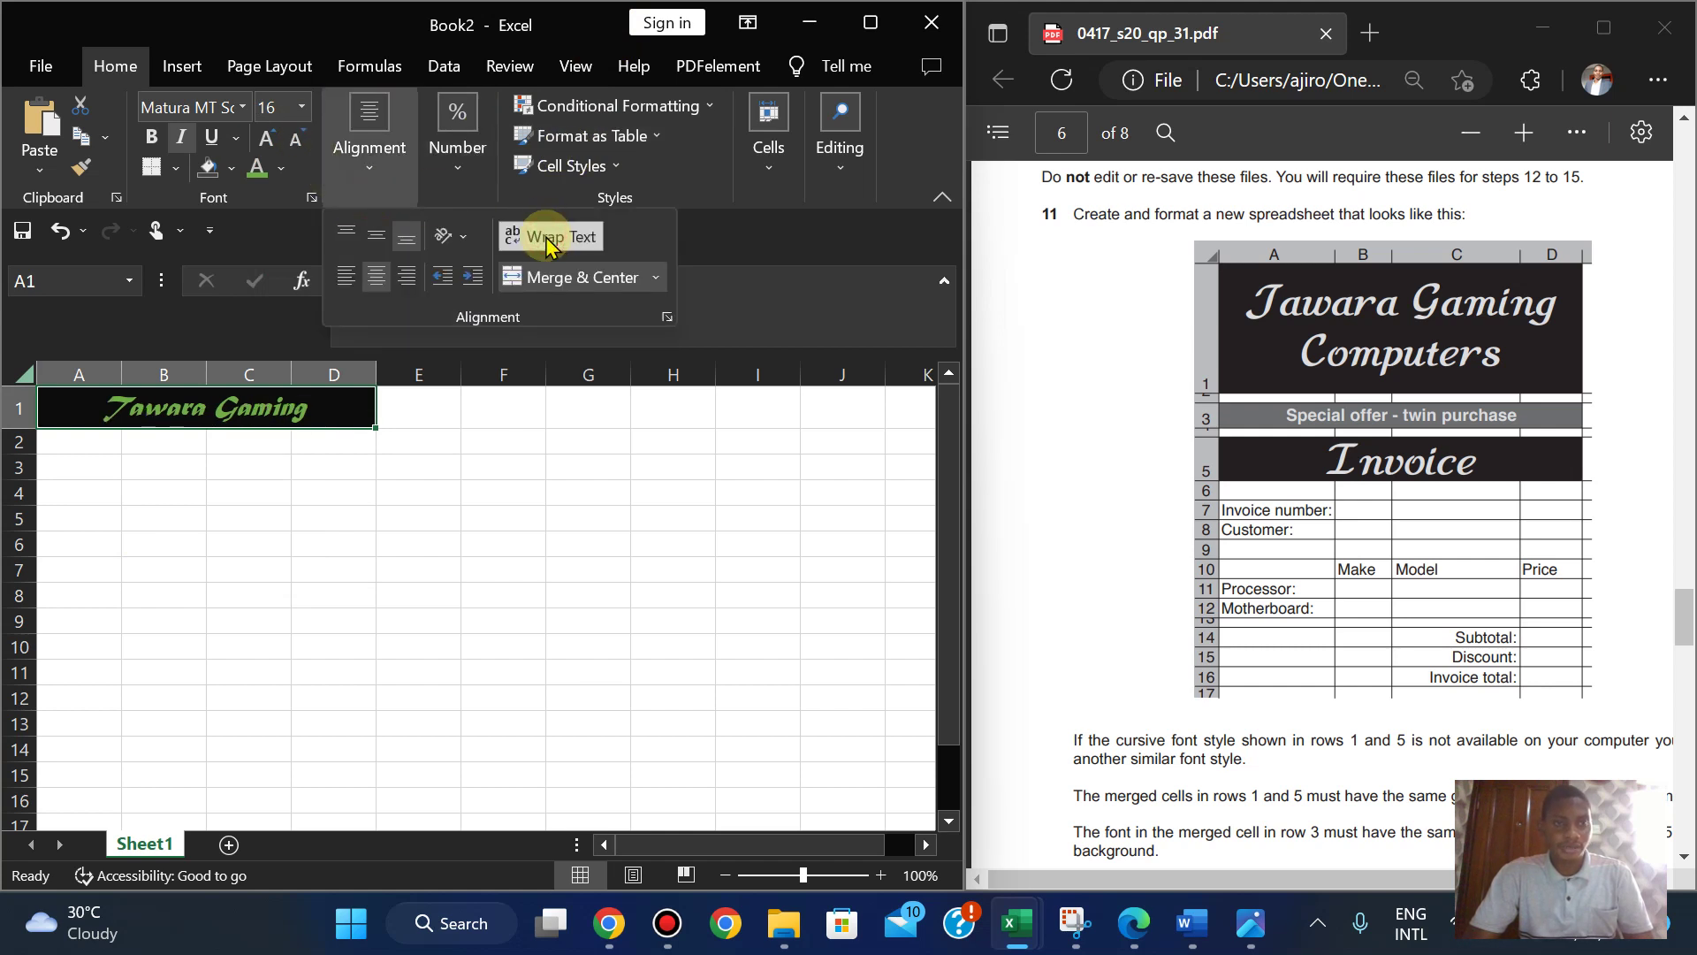
pyautogui.moveTo(32, 431); pyautogui.dragTo(35, 477)
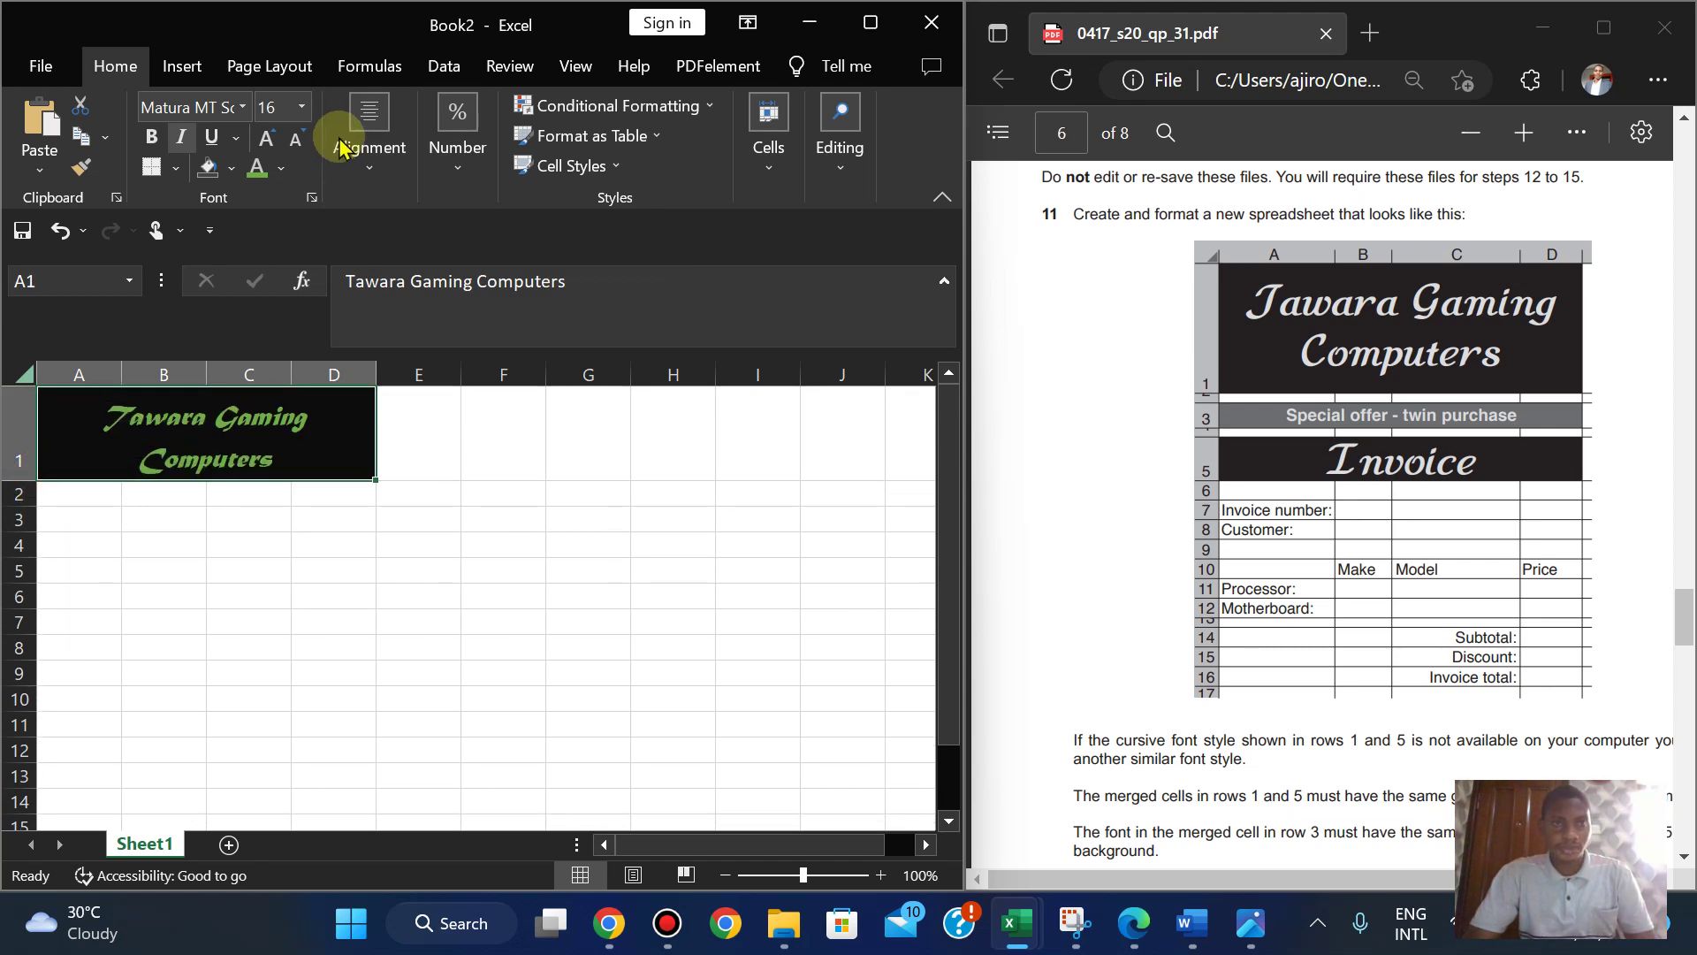
pyautogui.click(366, 159)
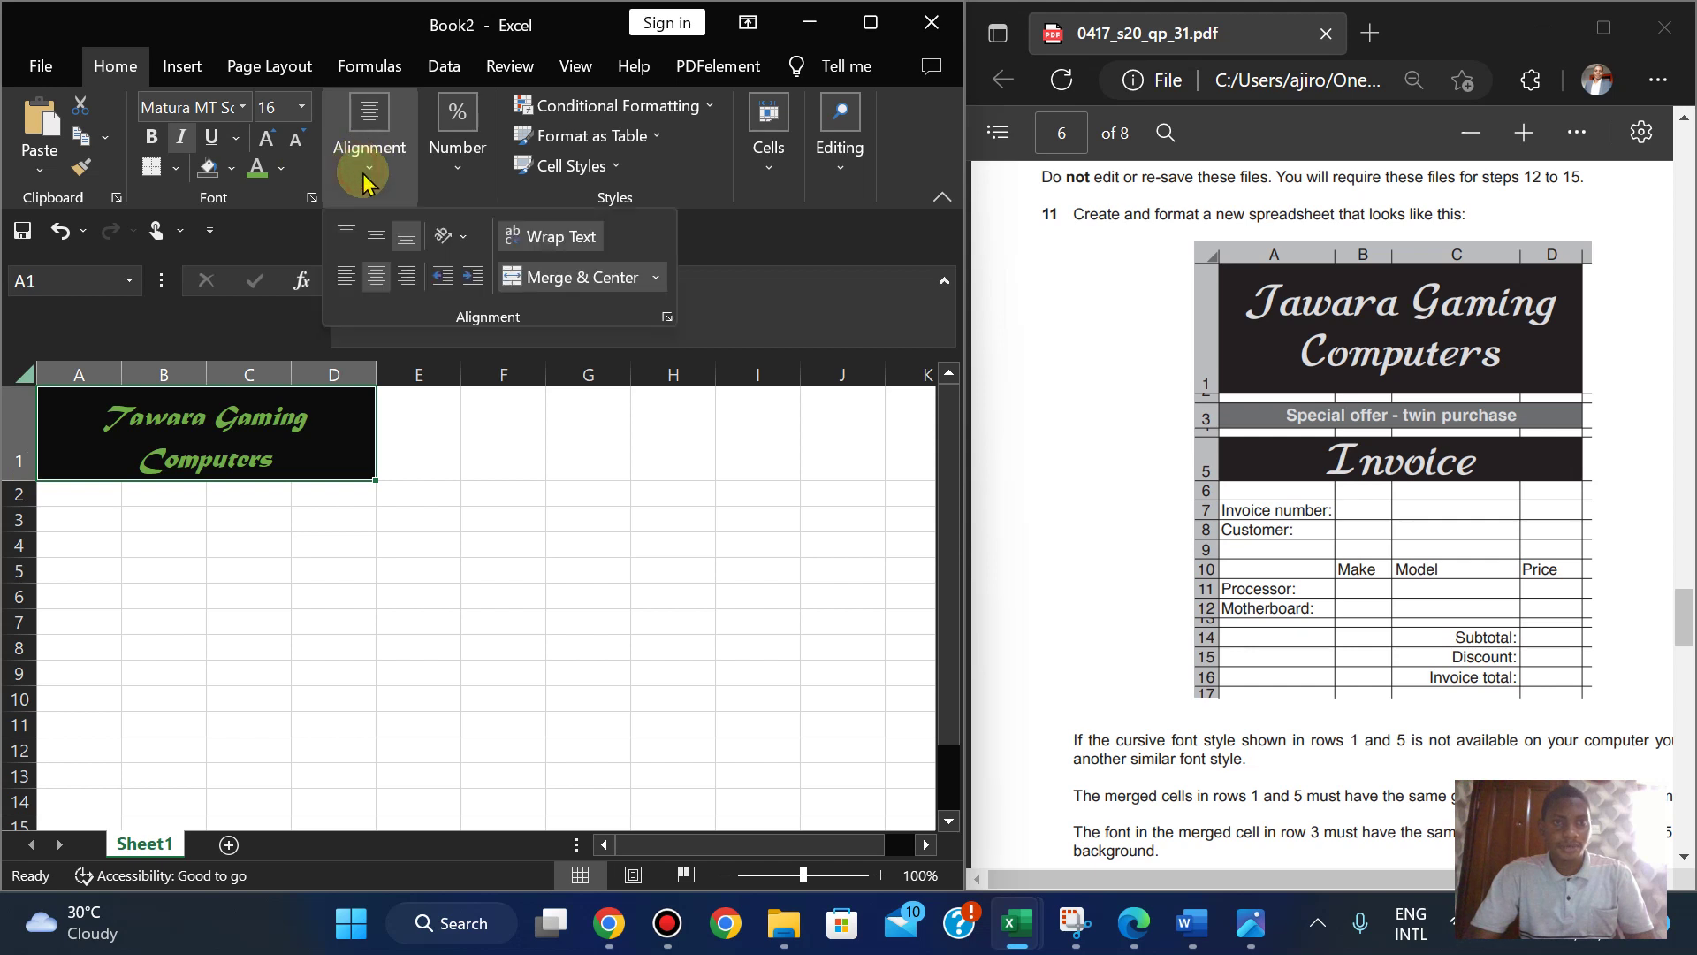
pyautogui.click(371, 240)
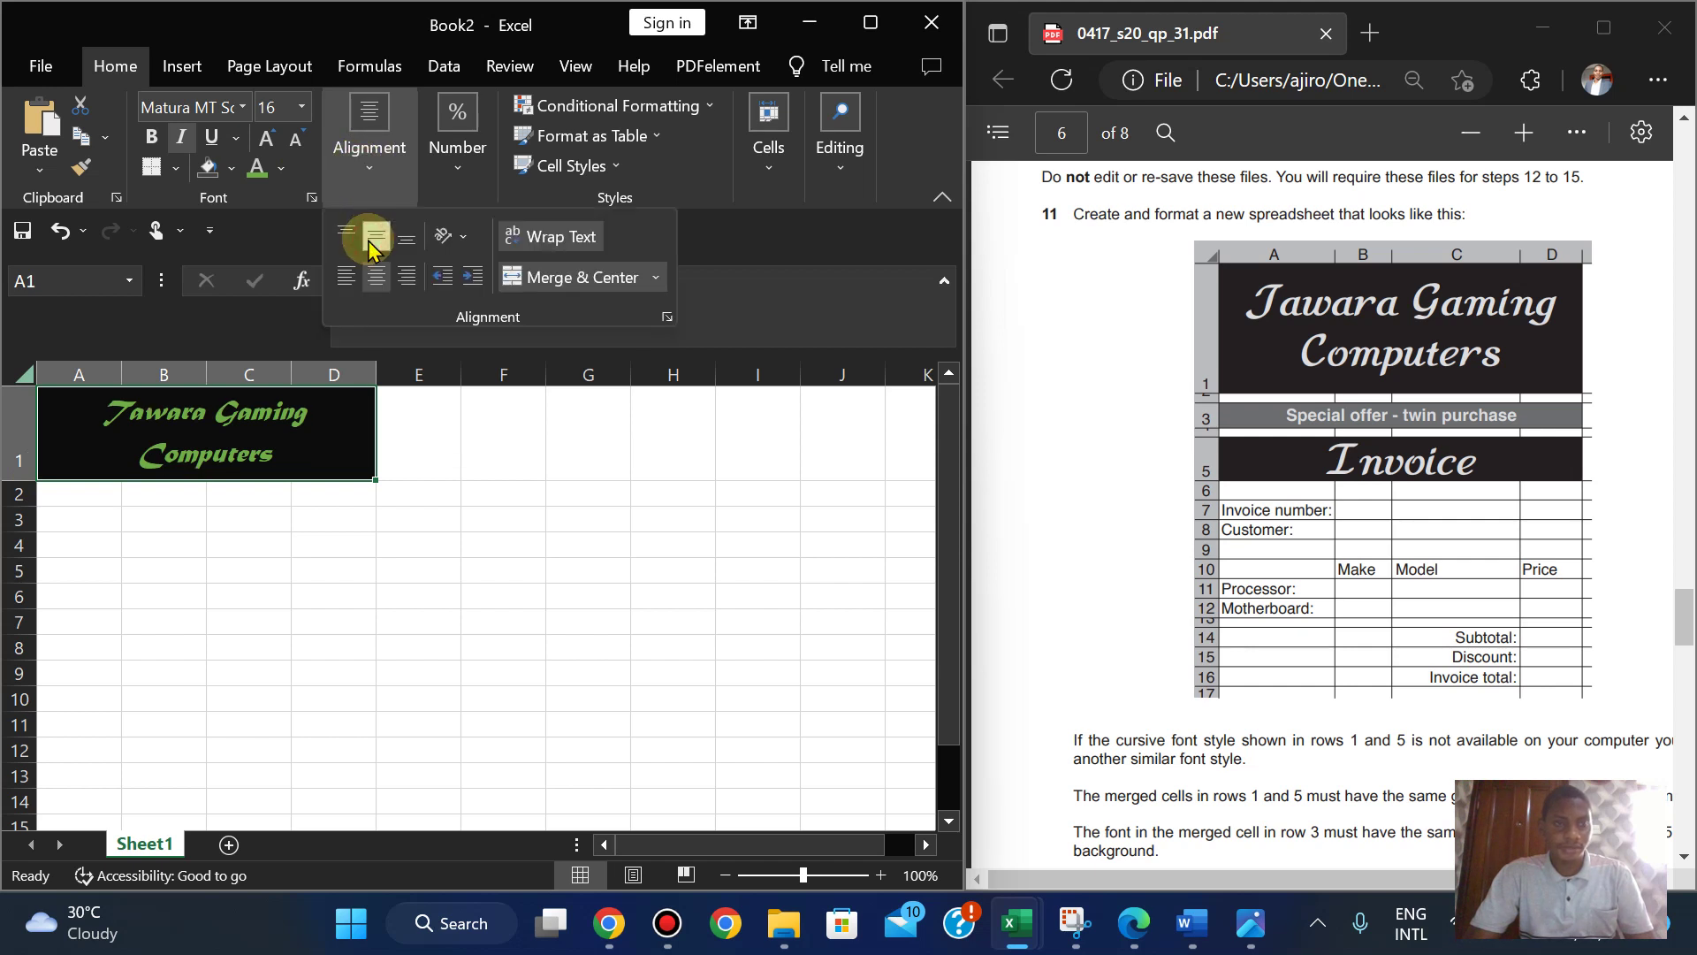
pyautogui.click(292, 528)
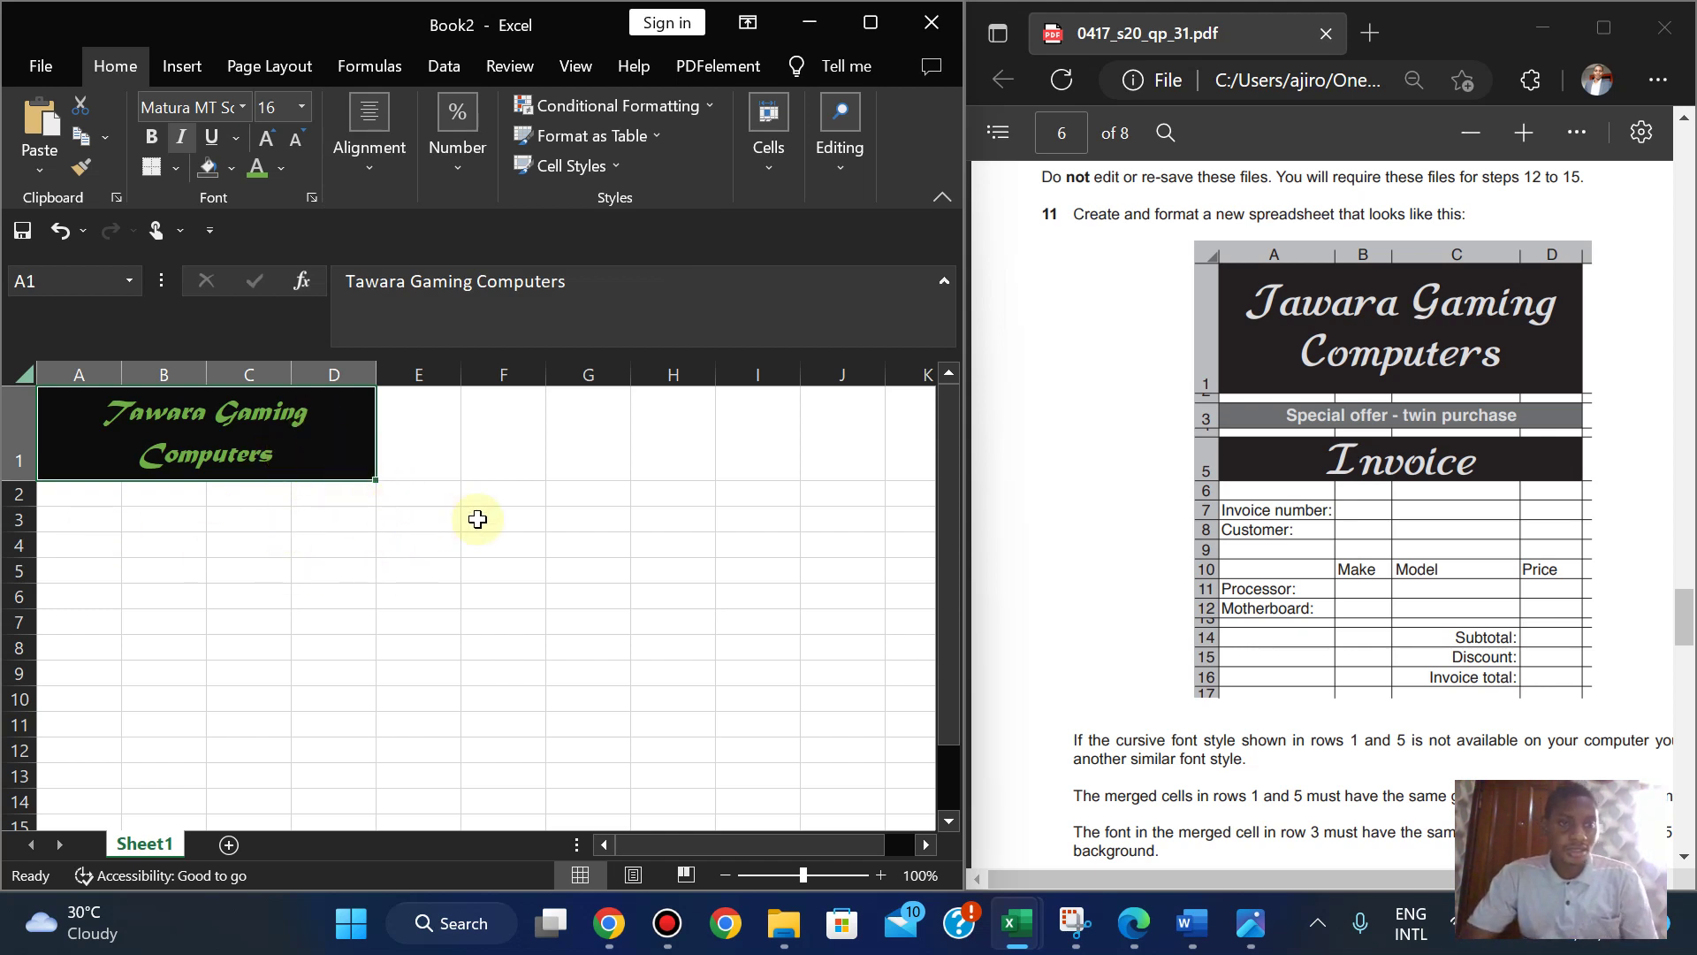
# - Zoom out the exam PDF, then drag row 2's border up to a thin gap
pyautogui.click(413, 543)
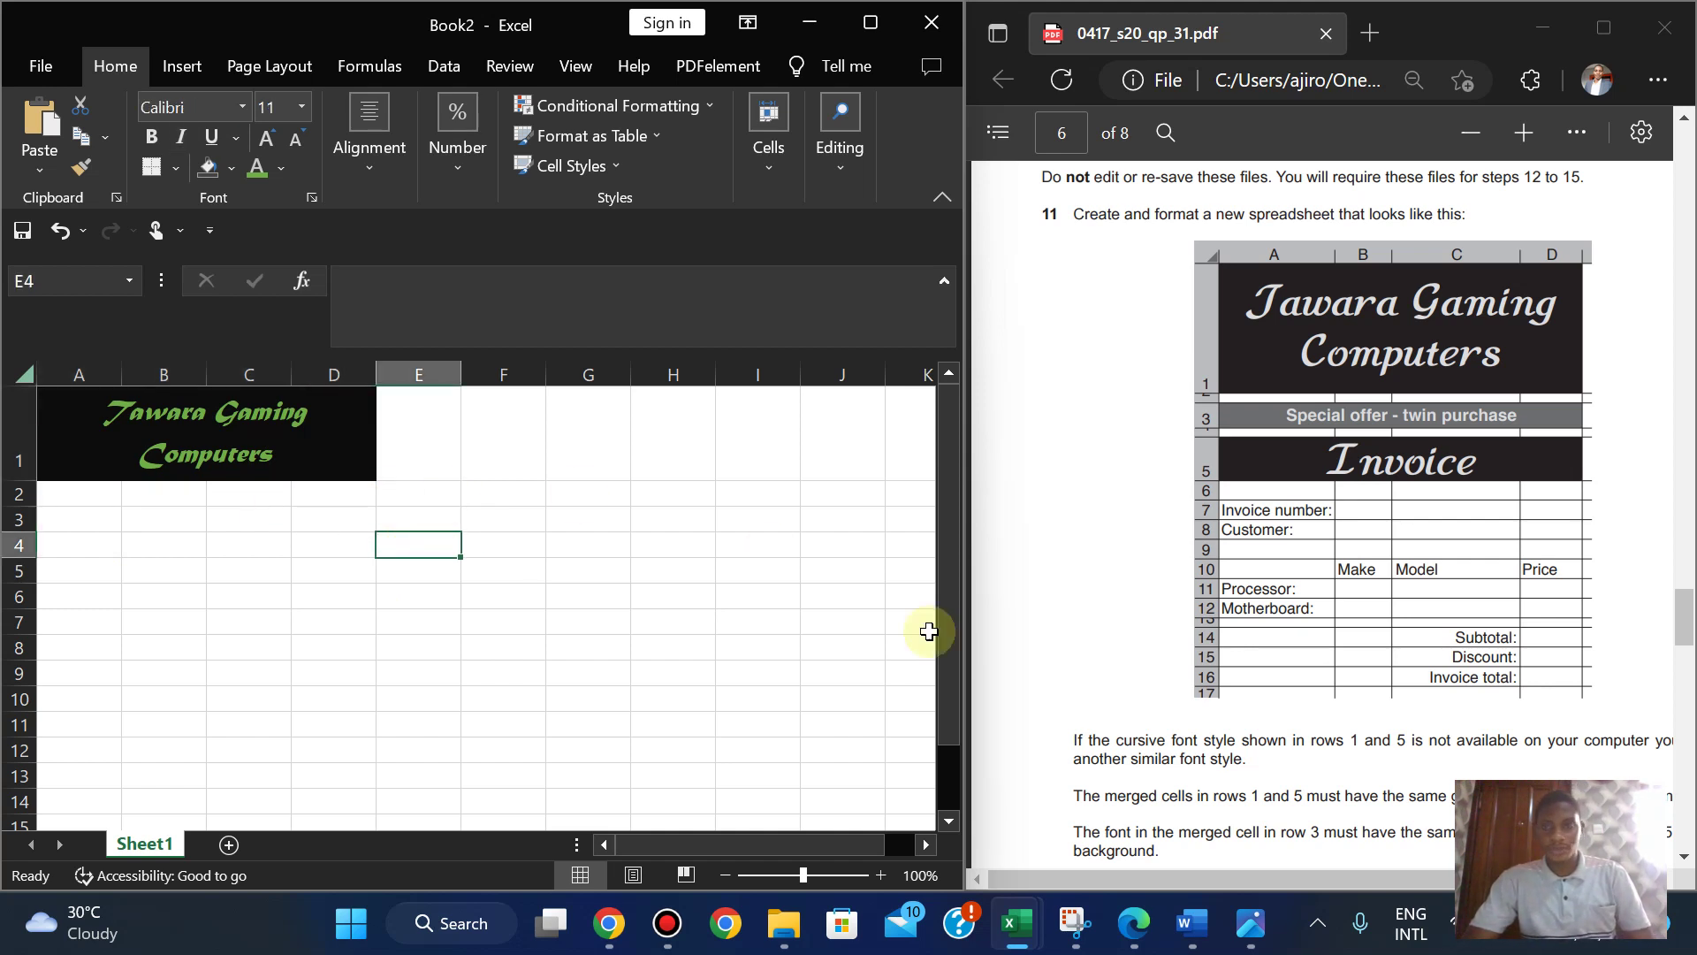
pyautogui.press('Down')
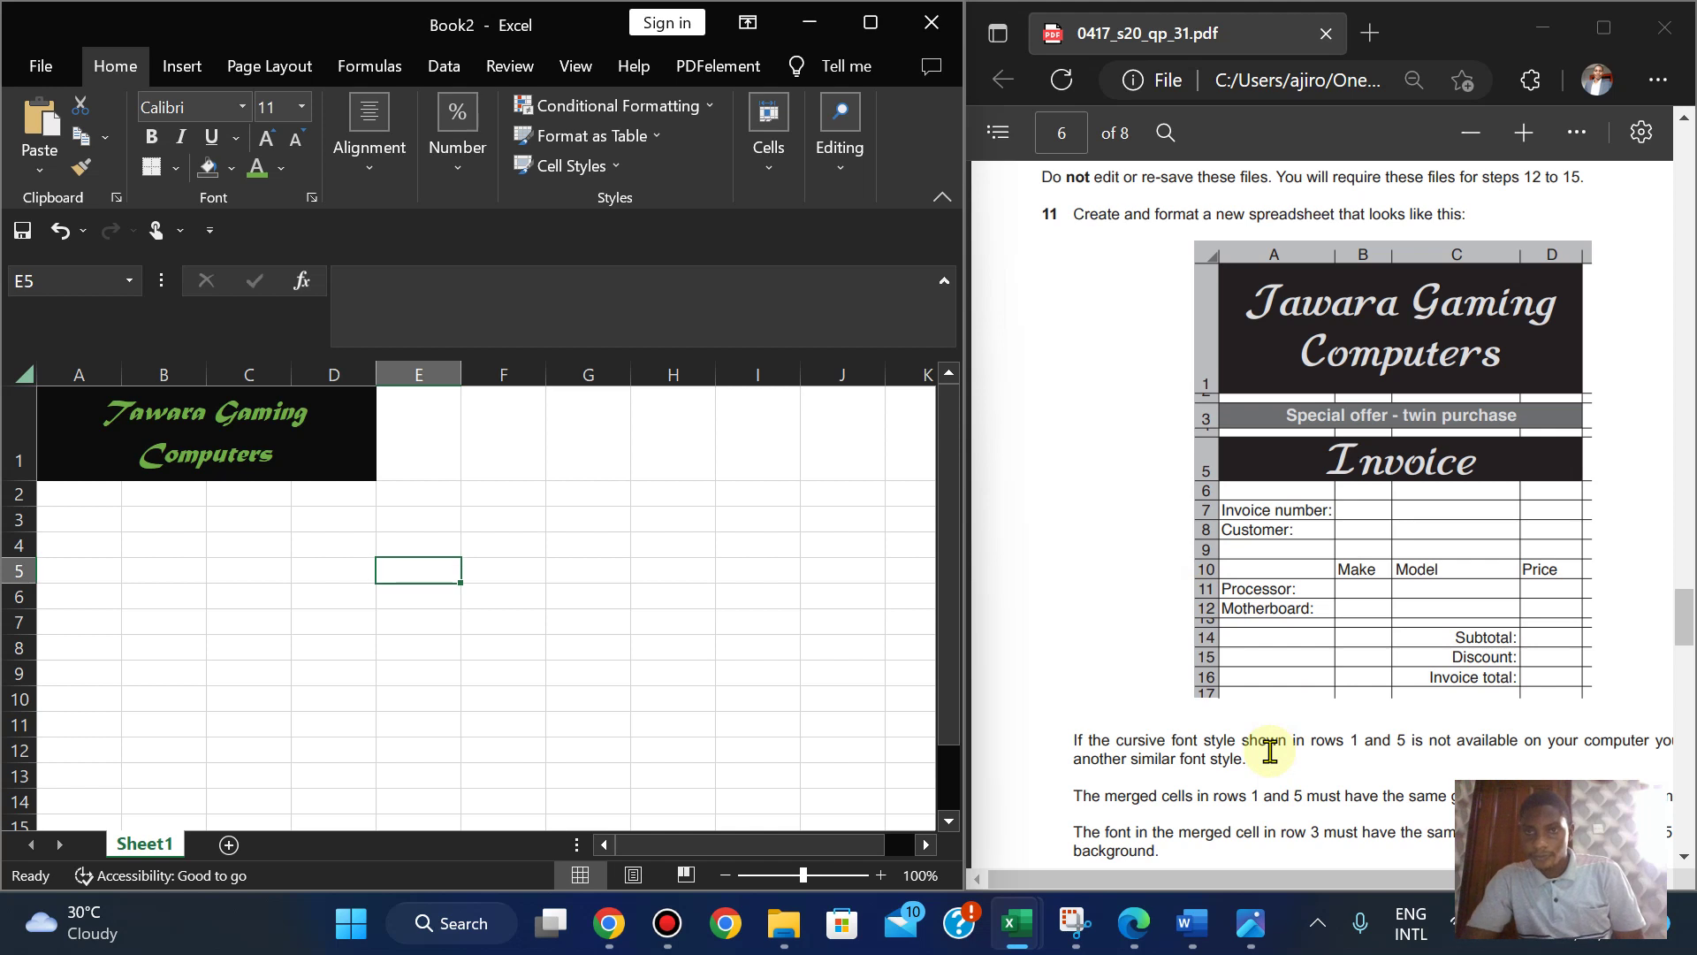
pyautogui.click(1466, 141)
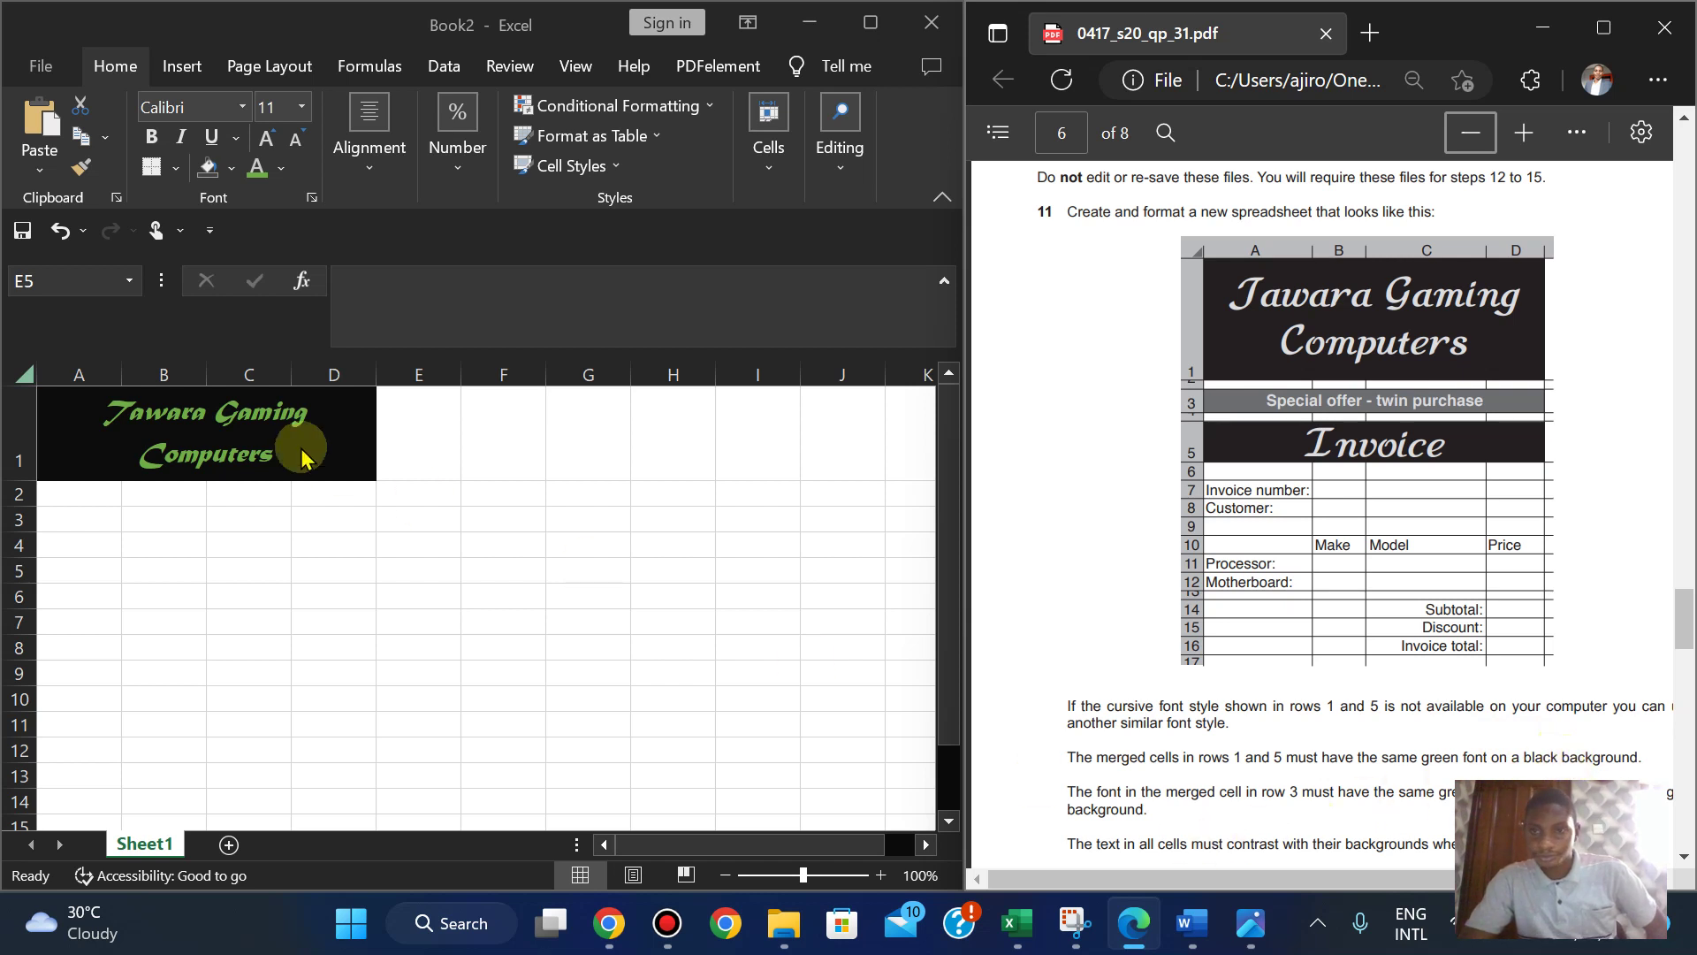
pyautogui.click(46, 521)
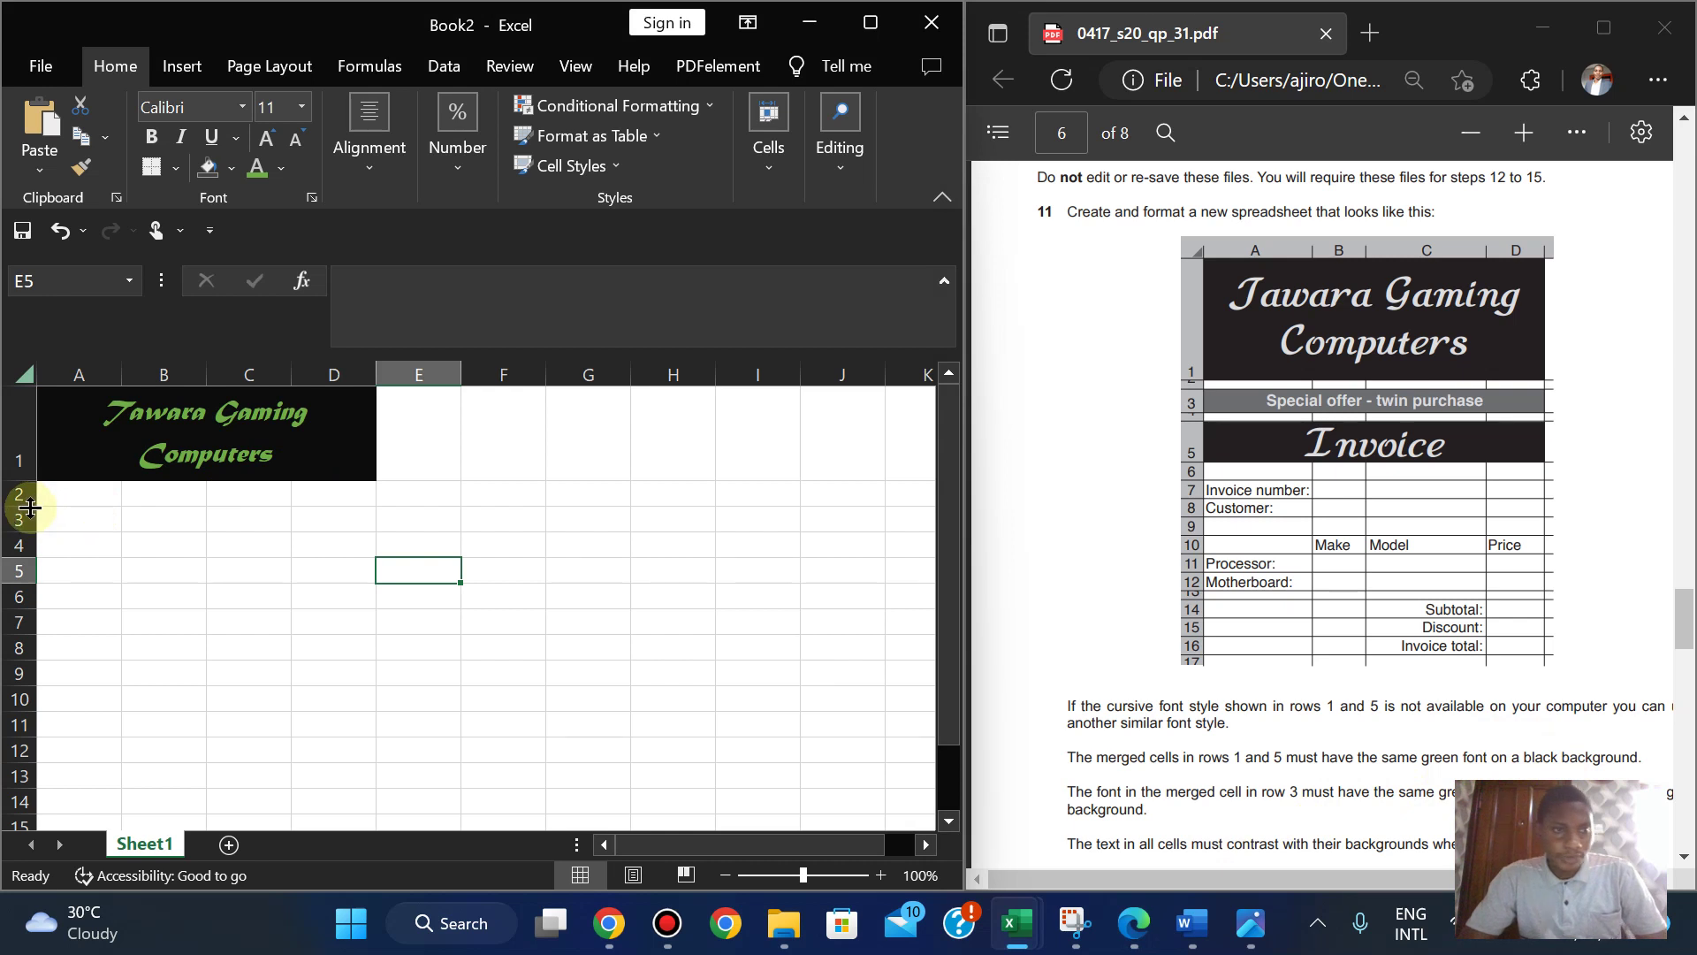
pyautogui.moveTo(25, 506); pyautogui.dragTo(26, 493)
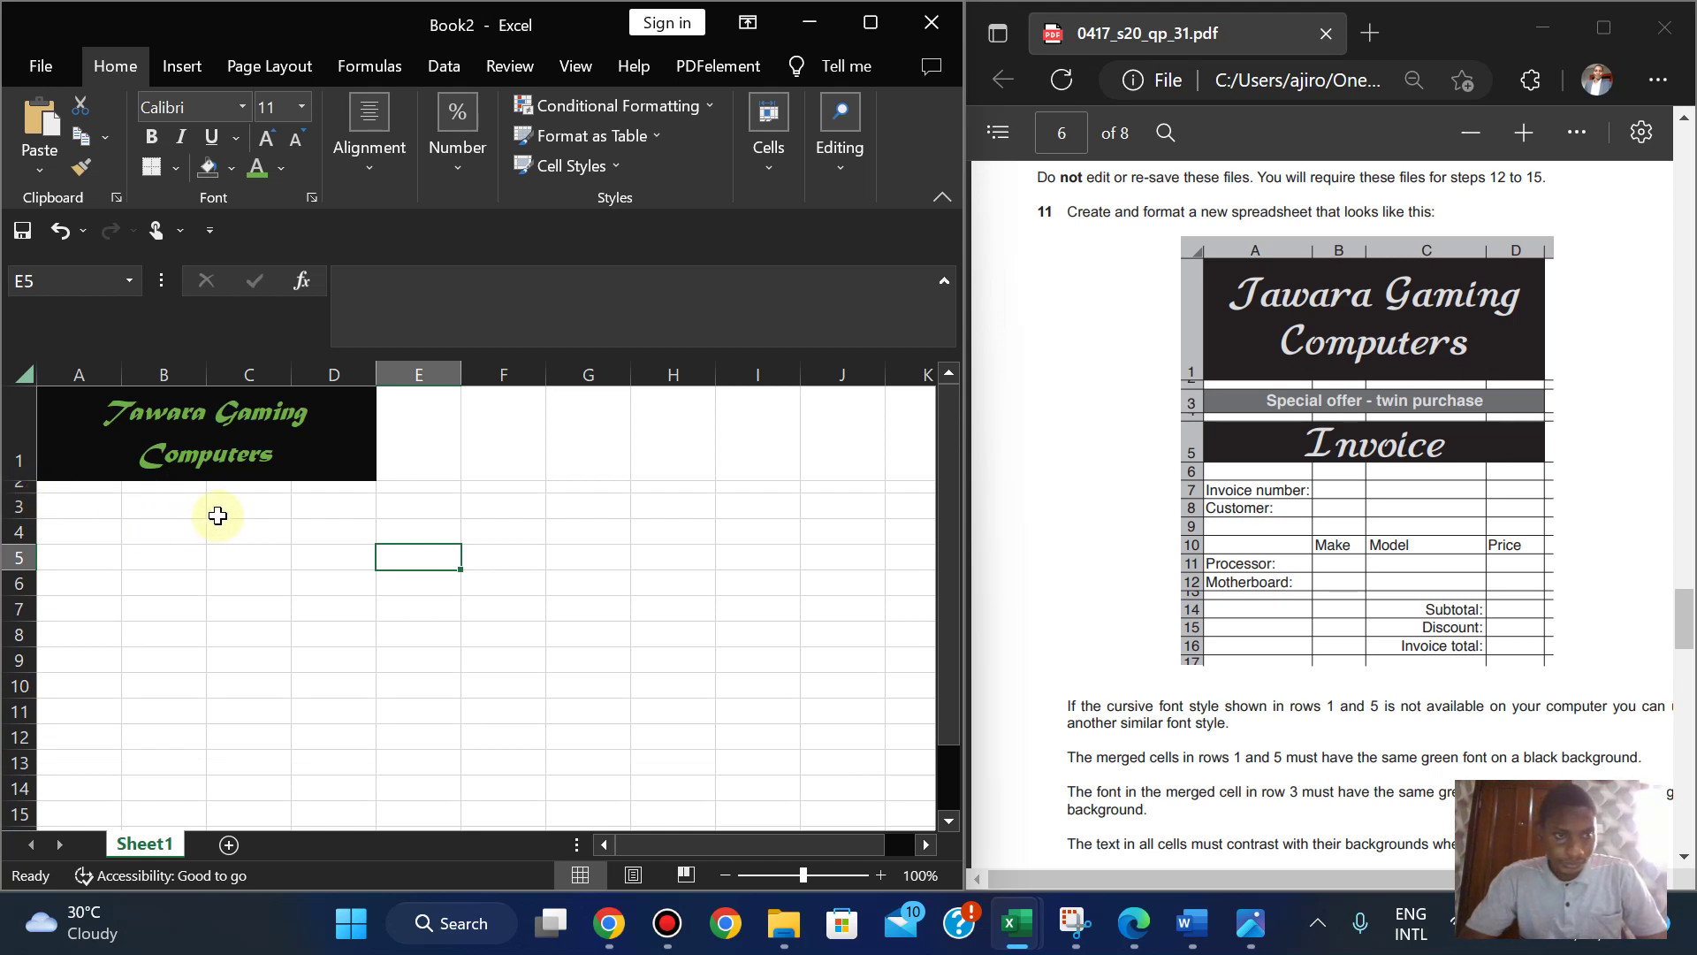
# - Enter 'Special offer - twin purchase' in A3, then select A3:D3
pyautogui.click(53, 511)
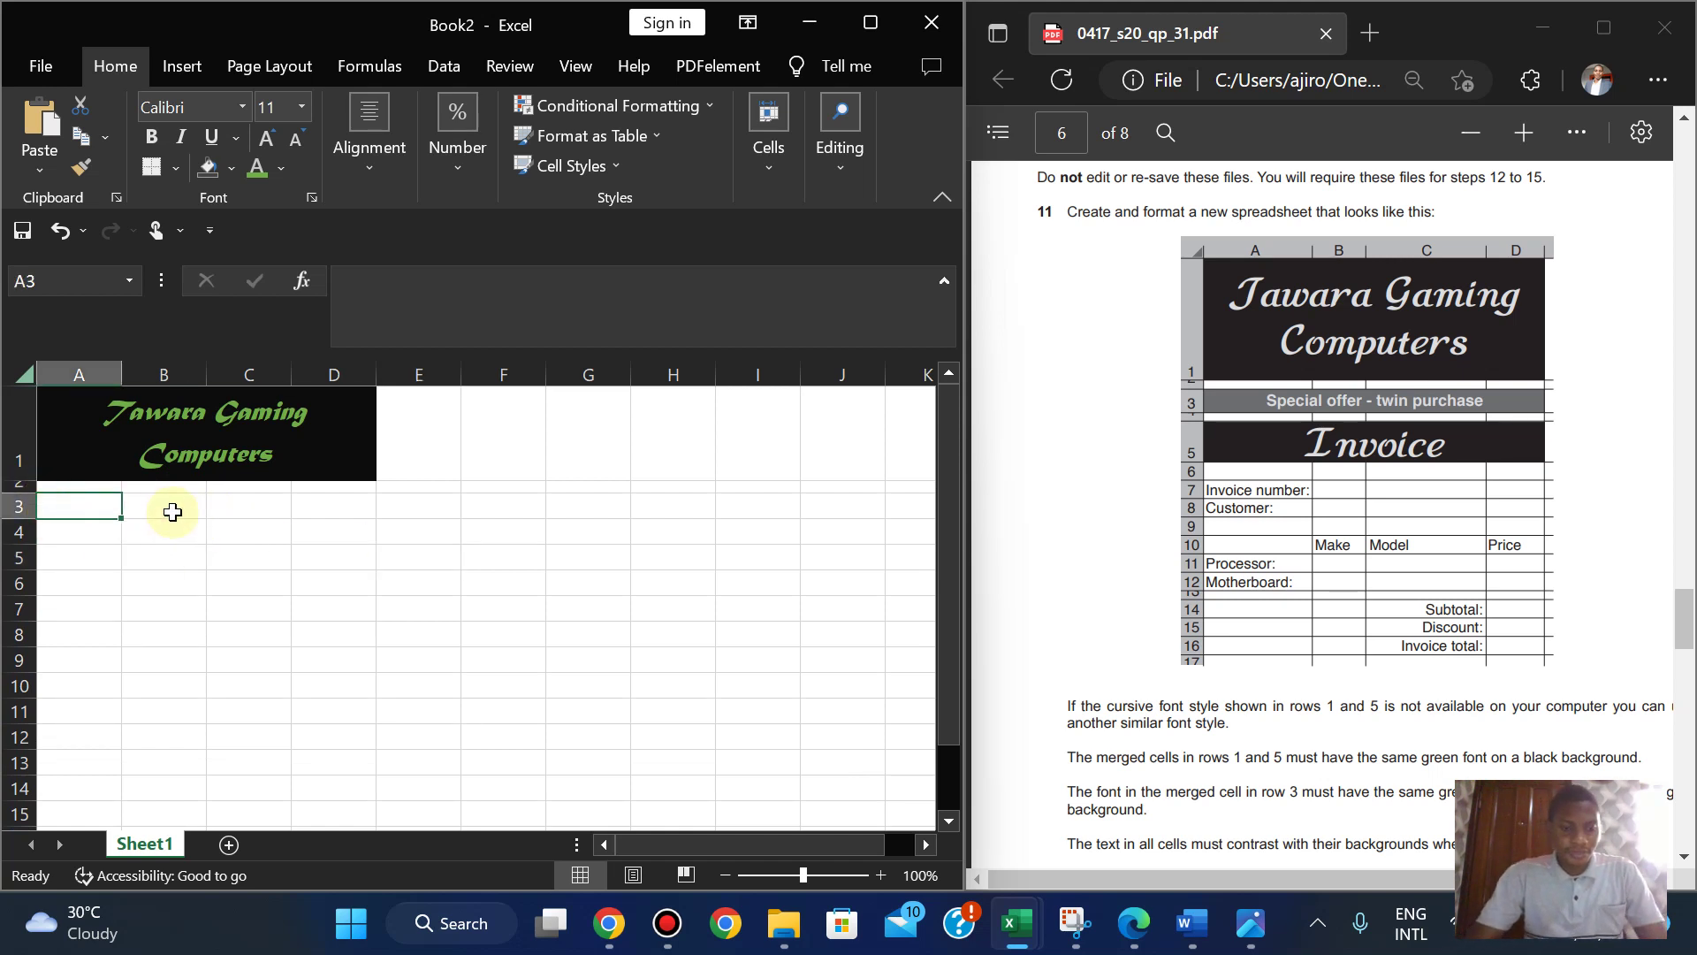
pyautogui.write('Special')
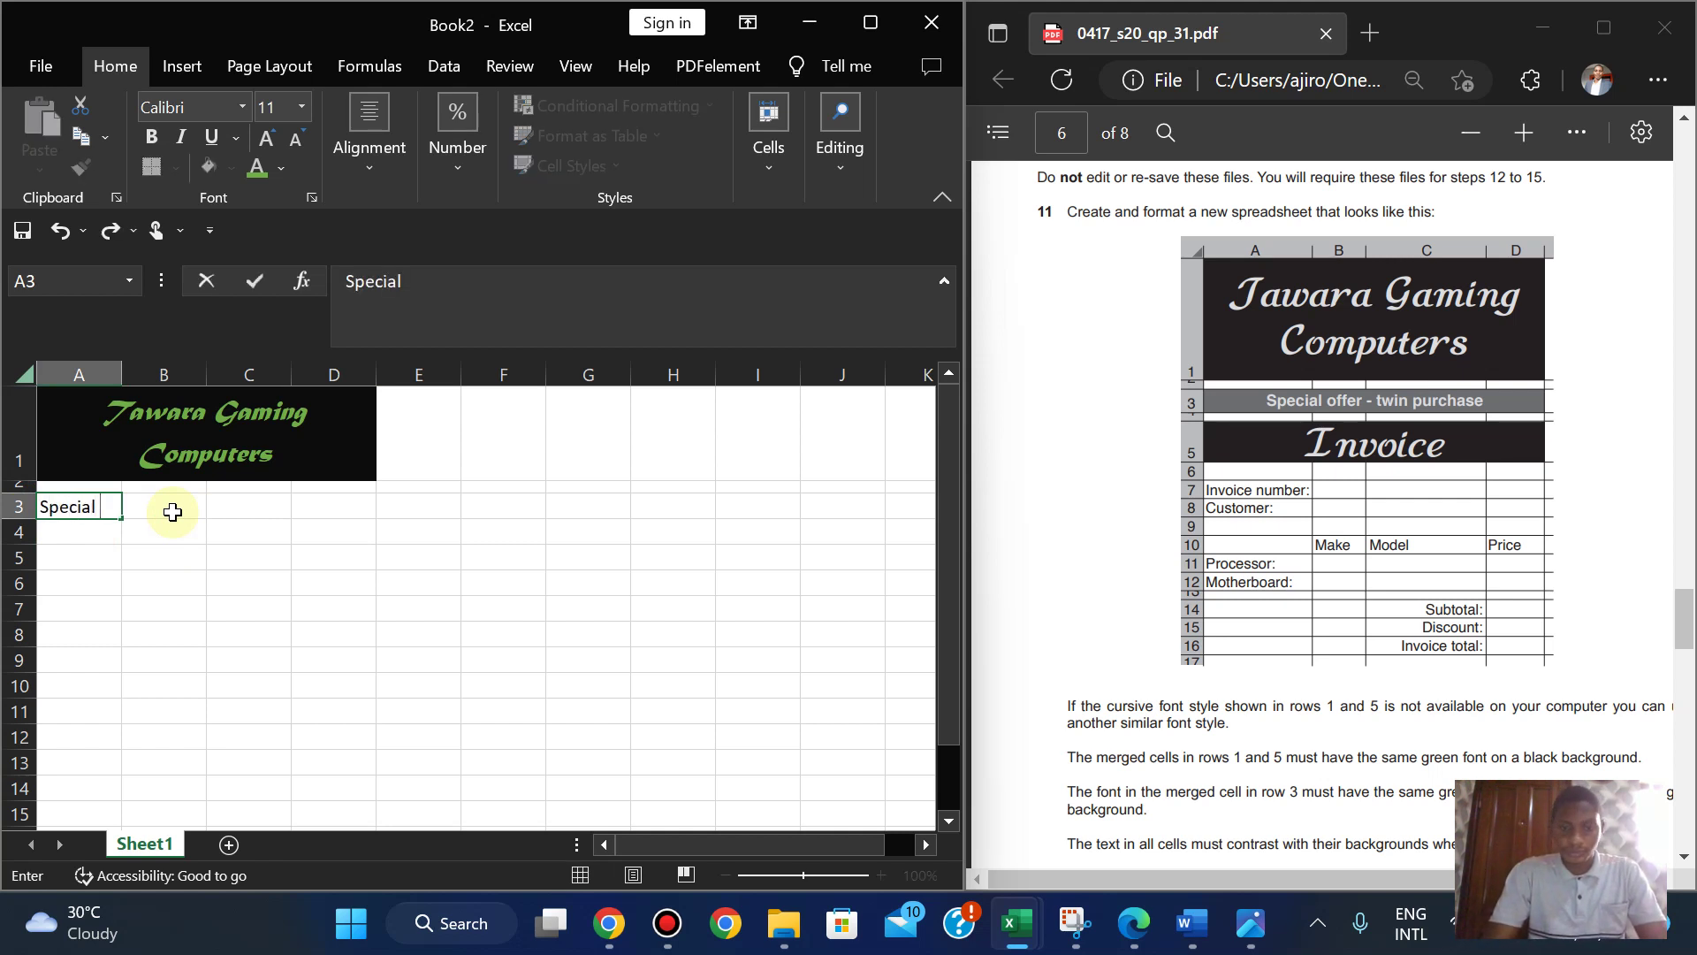
pyautogui.write(' od')
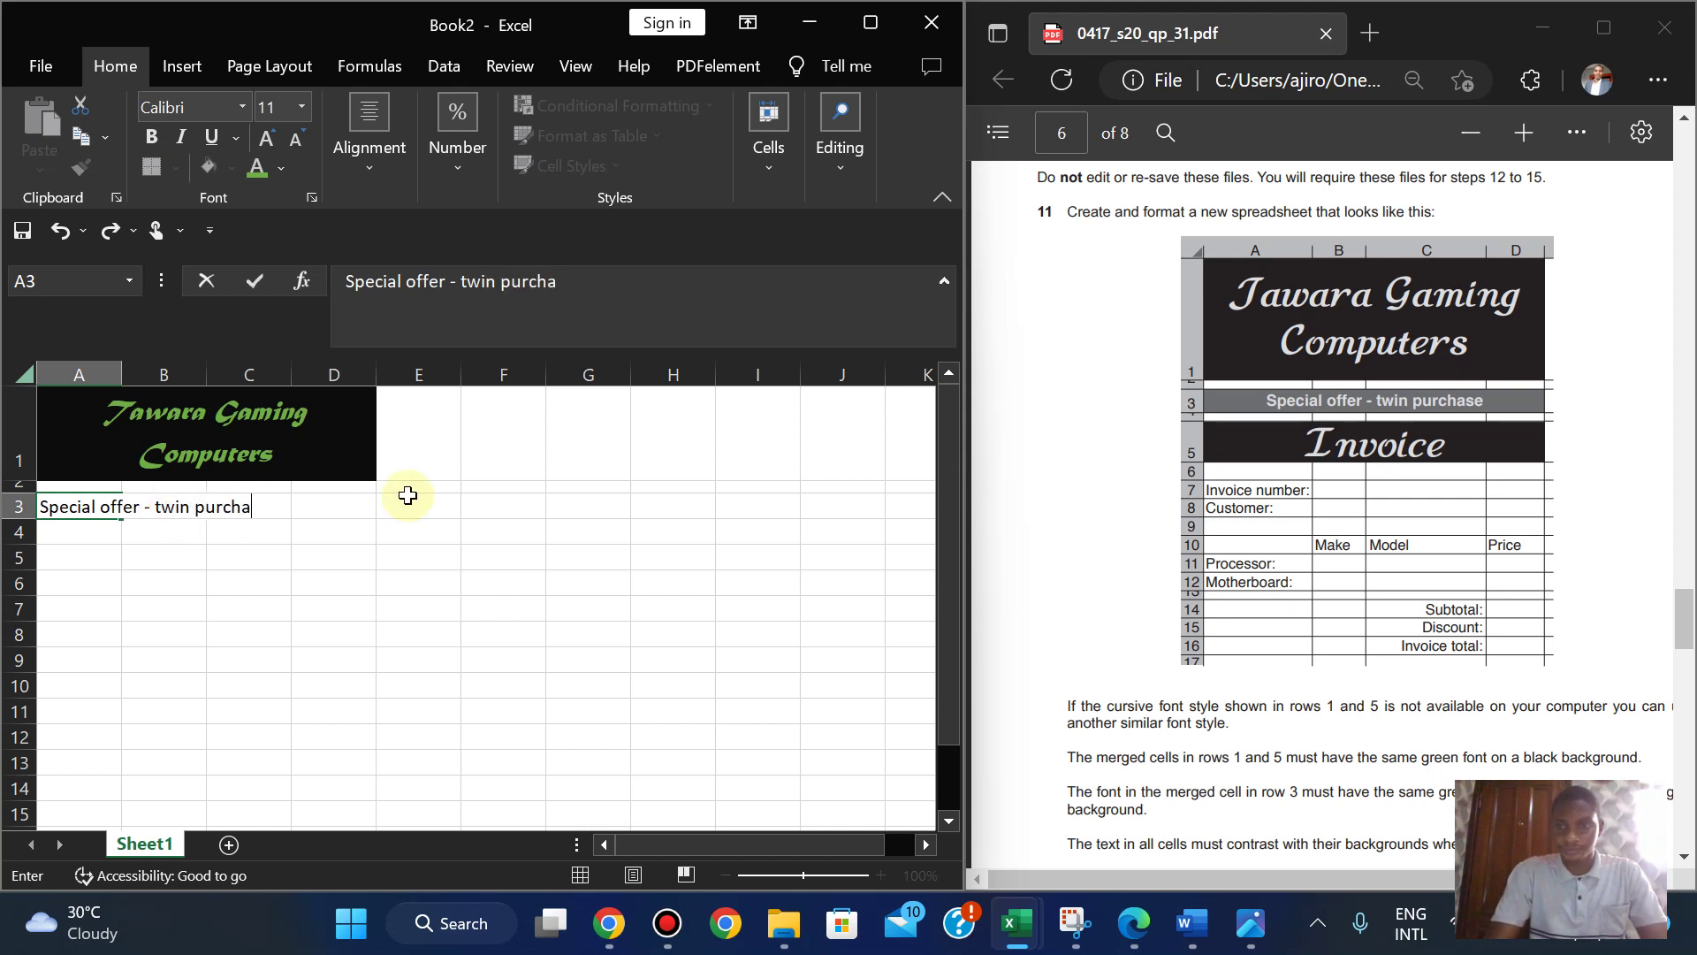
pyautogui.click(276, 580)
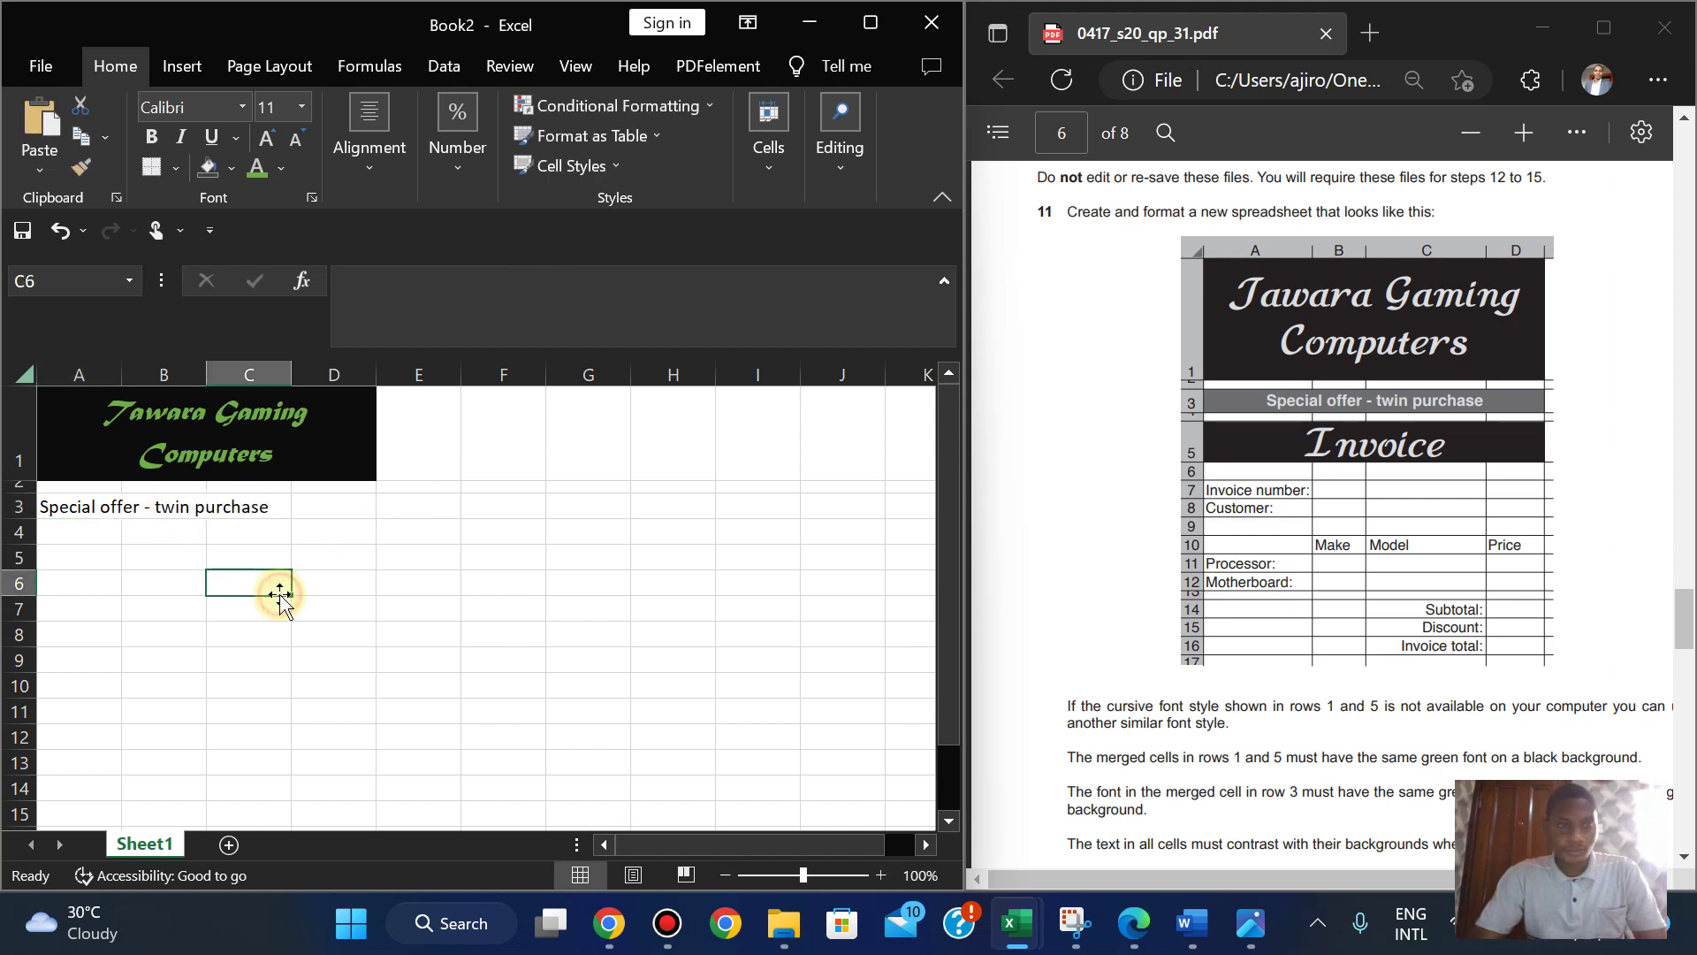
pyautogui.click(71, 501)
pyautogui.moveTo(180, 506); pyautogui.dragTo(330, 517)
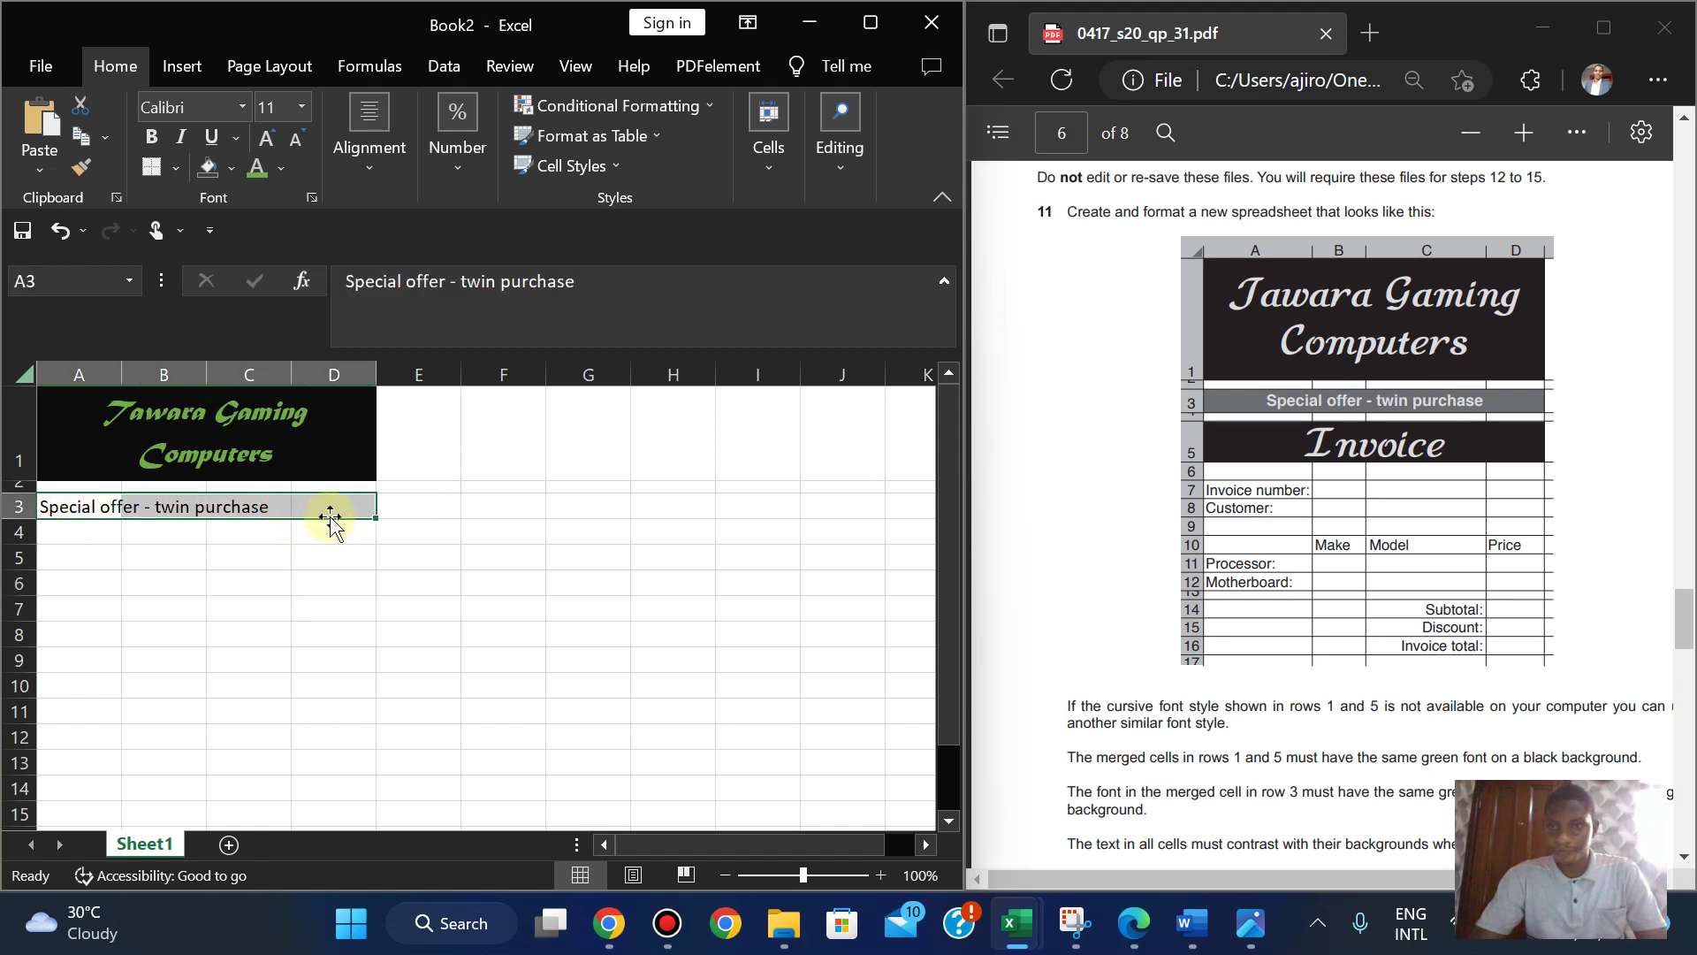
# - Merge and centre A3:D3, then colour the special offer text green
pyautogui.click(352, 188)
pyautogui.click(562, 279)
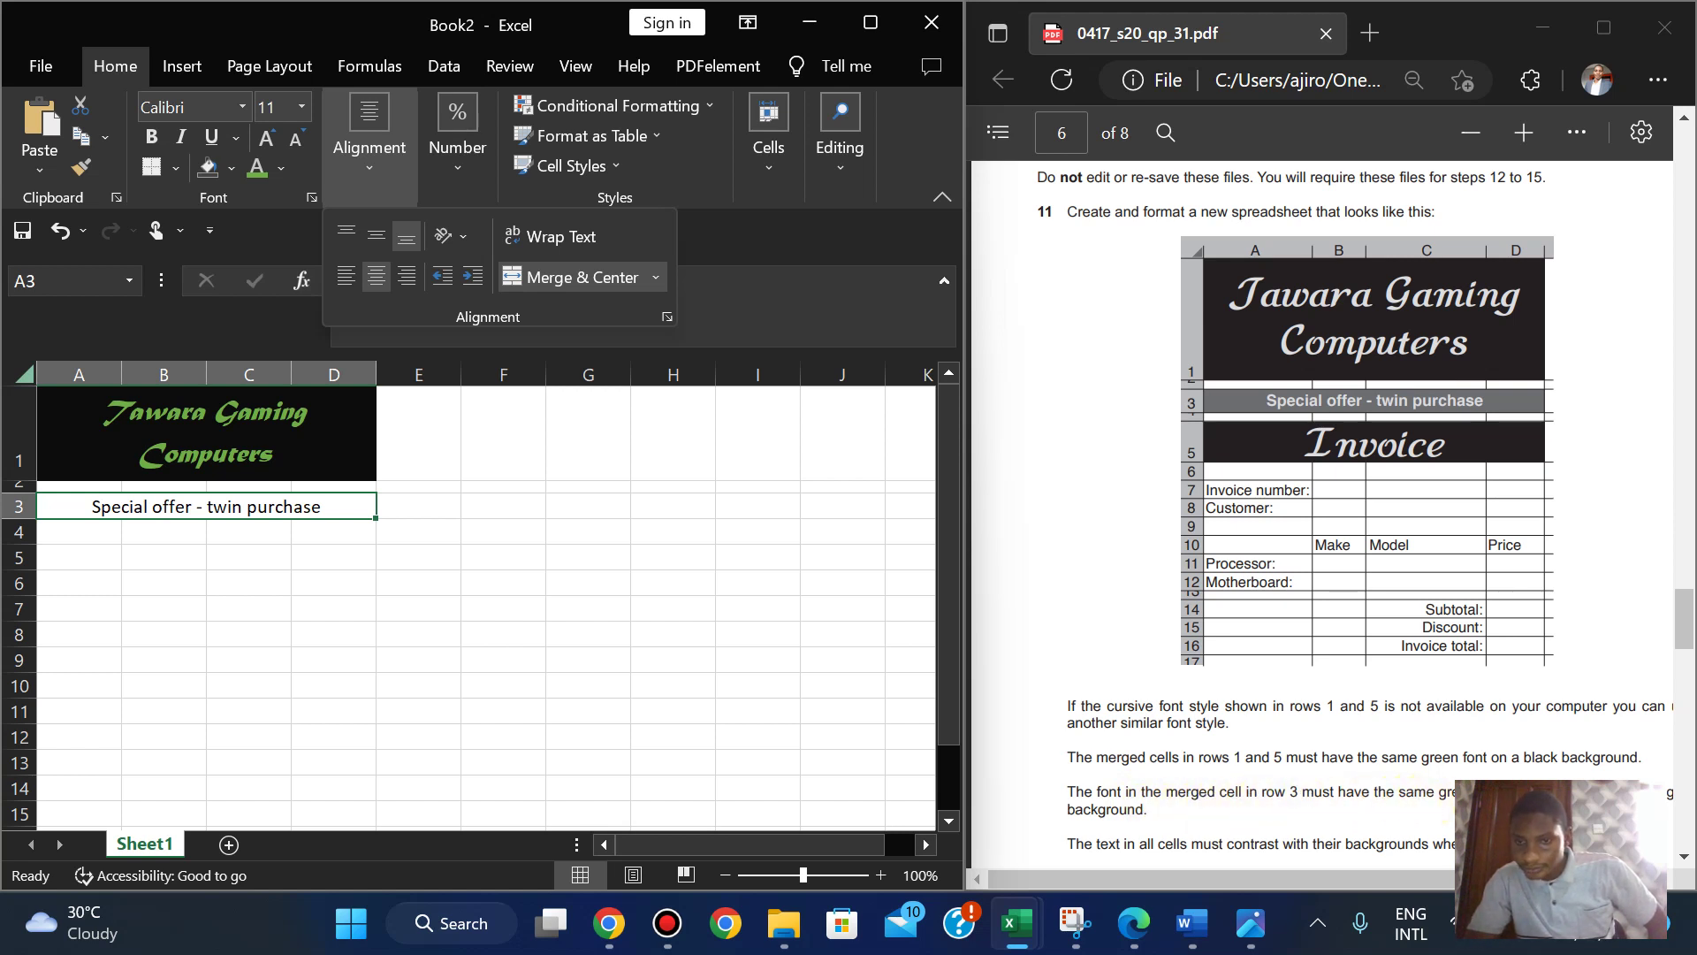
pyautogui.moveTo(1438, 880); pyautogui.dragTo(993, 716)
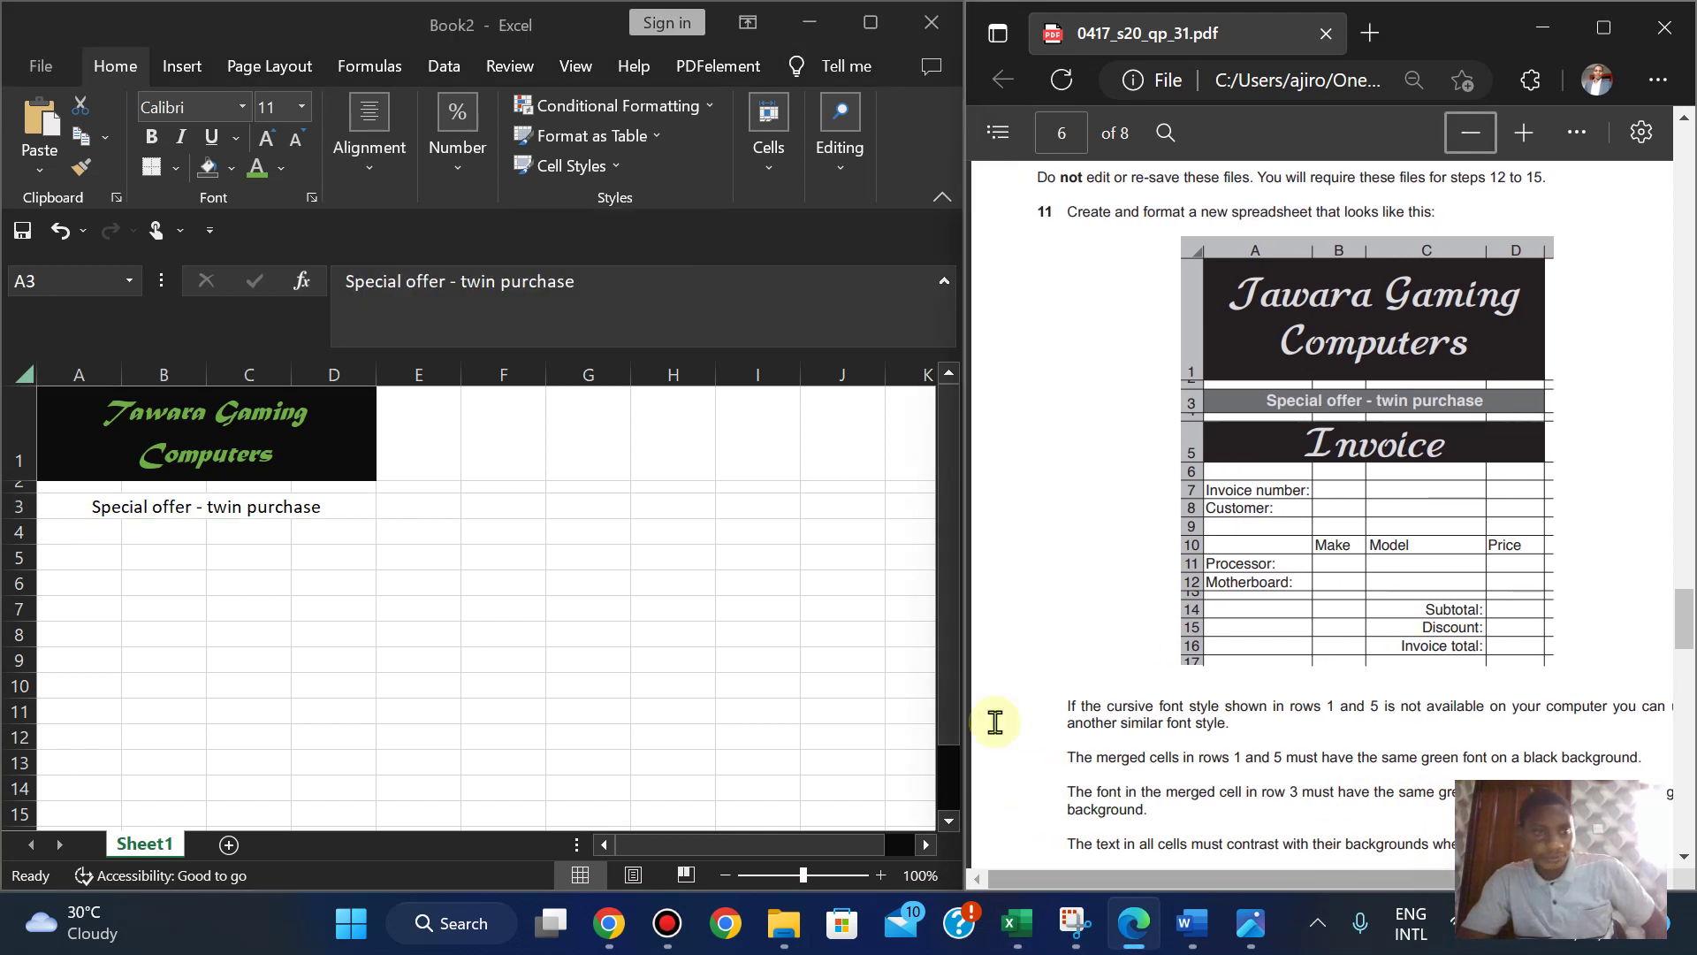
pyautogui.click(304, 507)
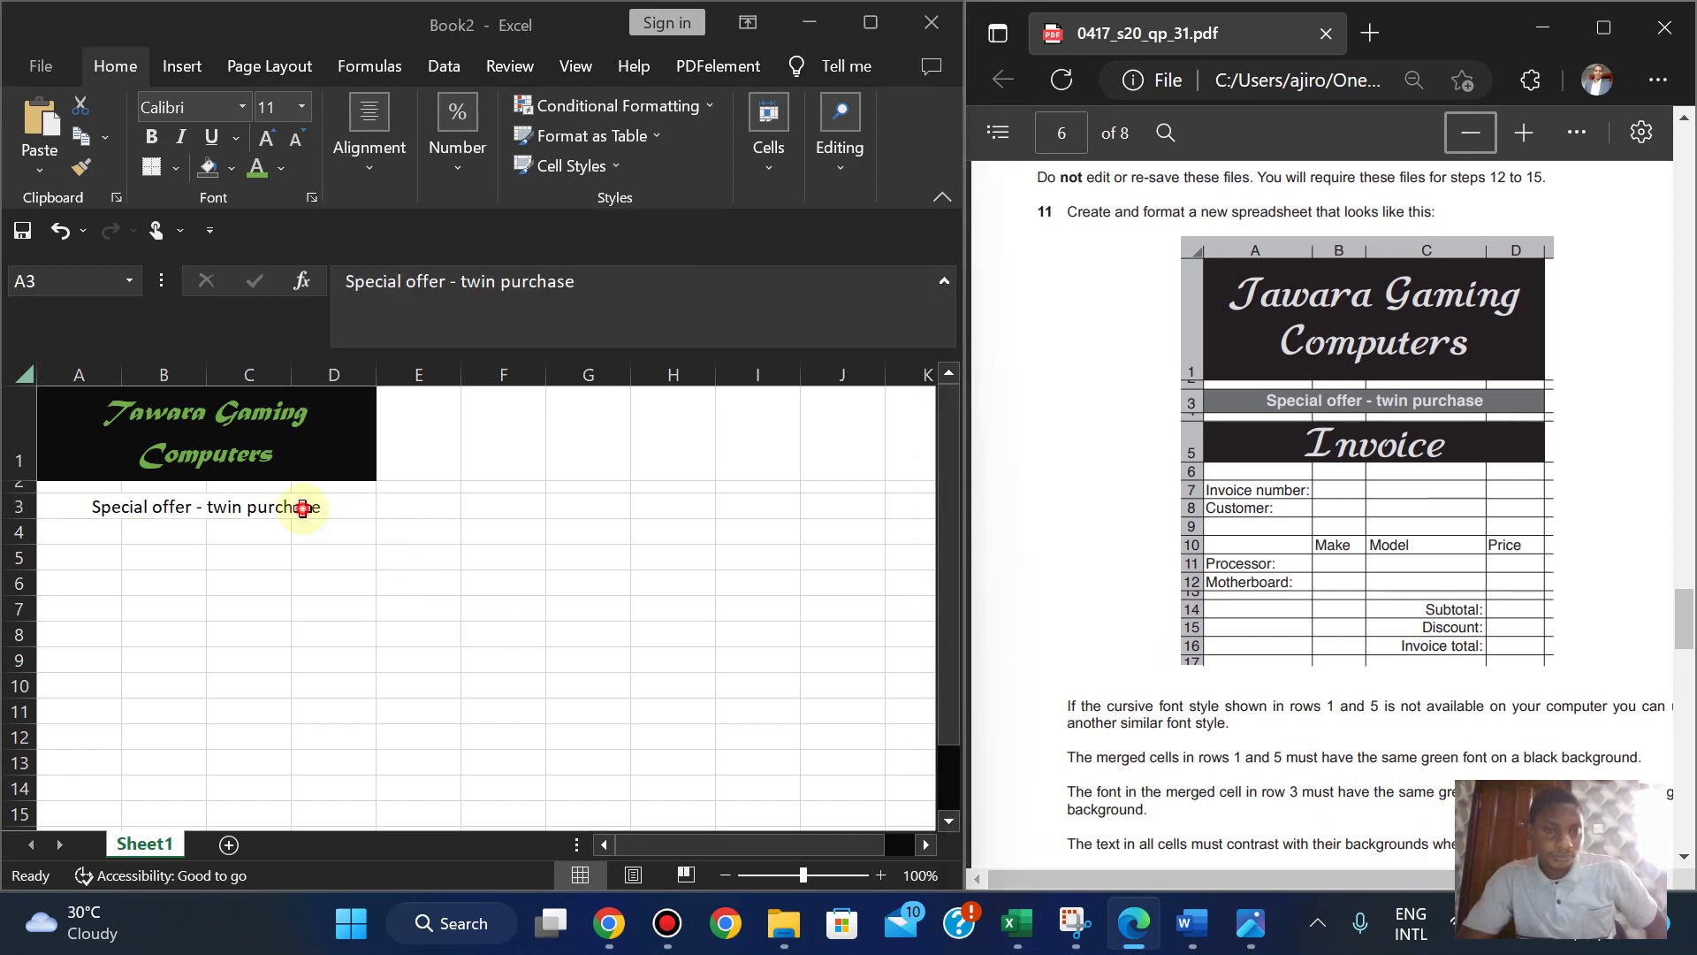
pyautogui.click(256, 168)
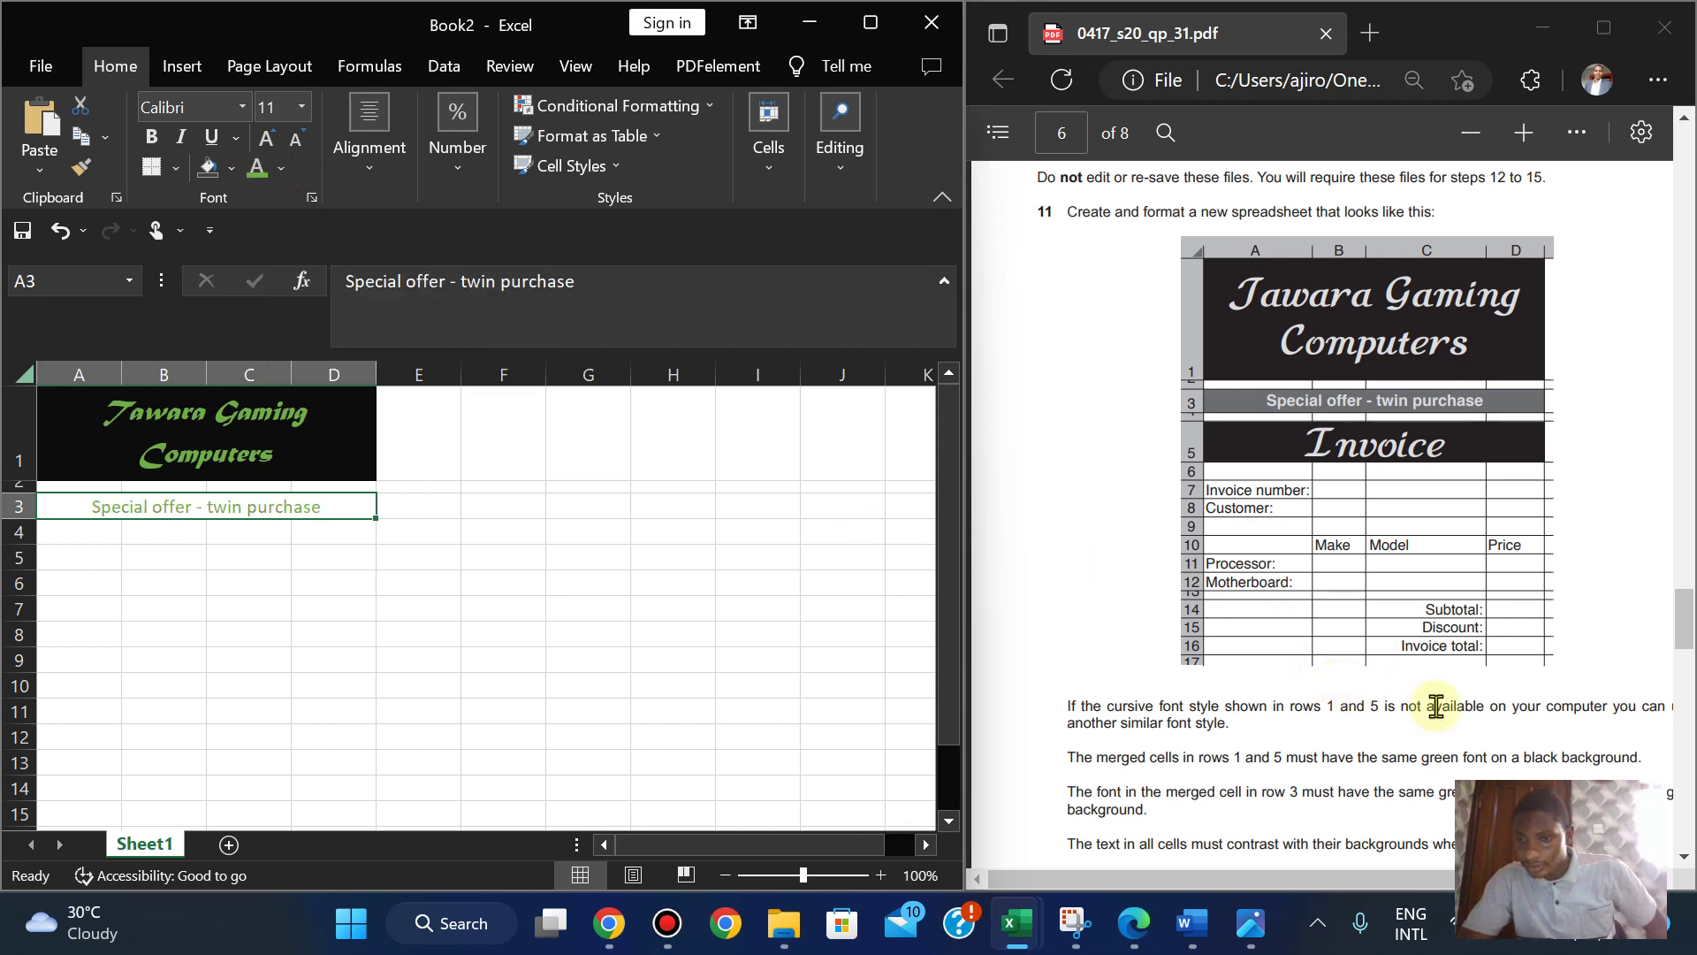
pyautogui.press('Down')
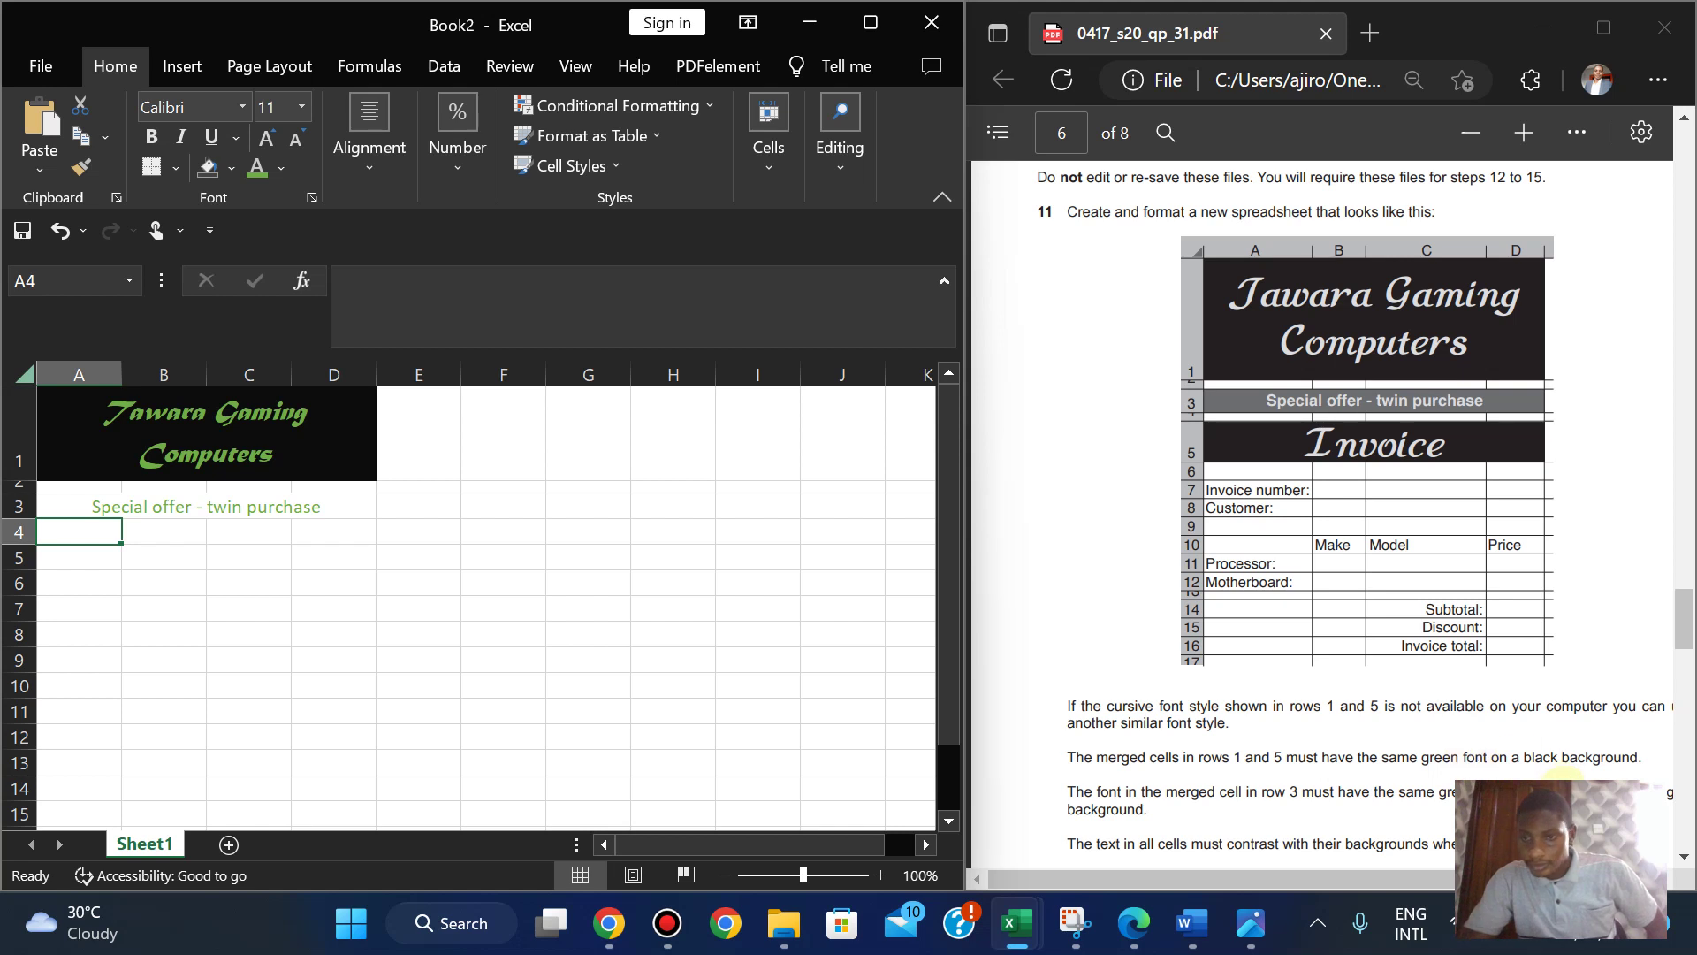
pyautogui.click(1471, 748)
pyautogui.scroll(-1, 1503, 761)
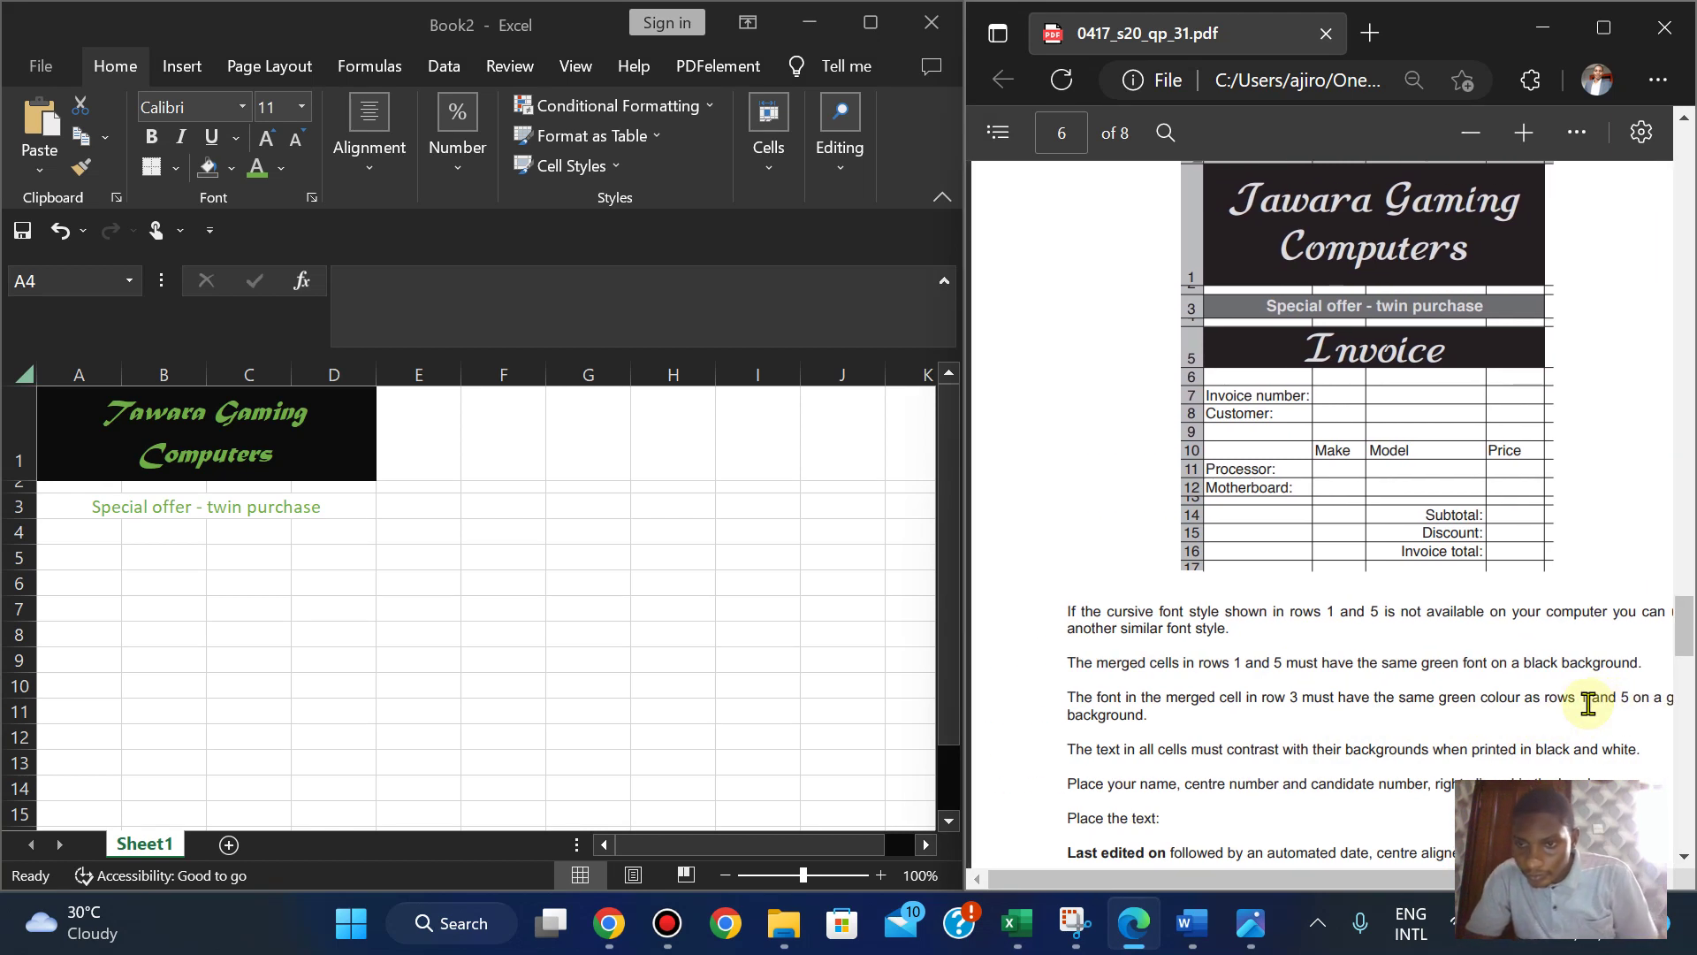
pyautogui.hscroll(2, 1588, 704)
pyautogui.hscroll(-2, 1588, 703)
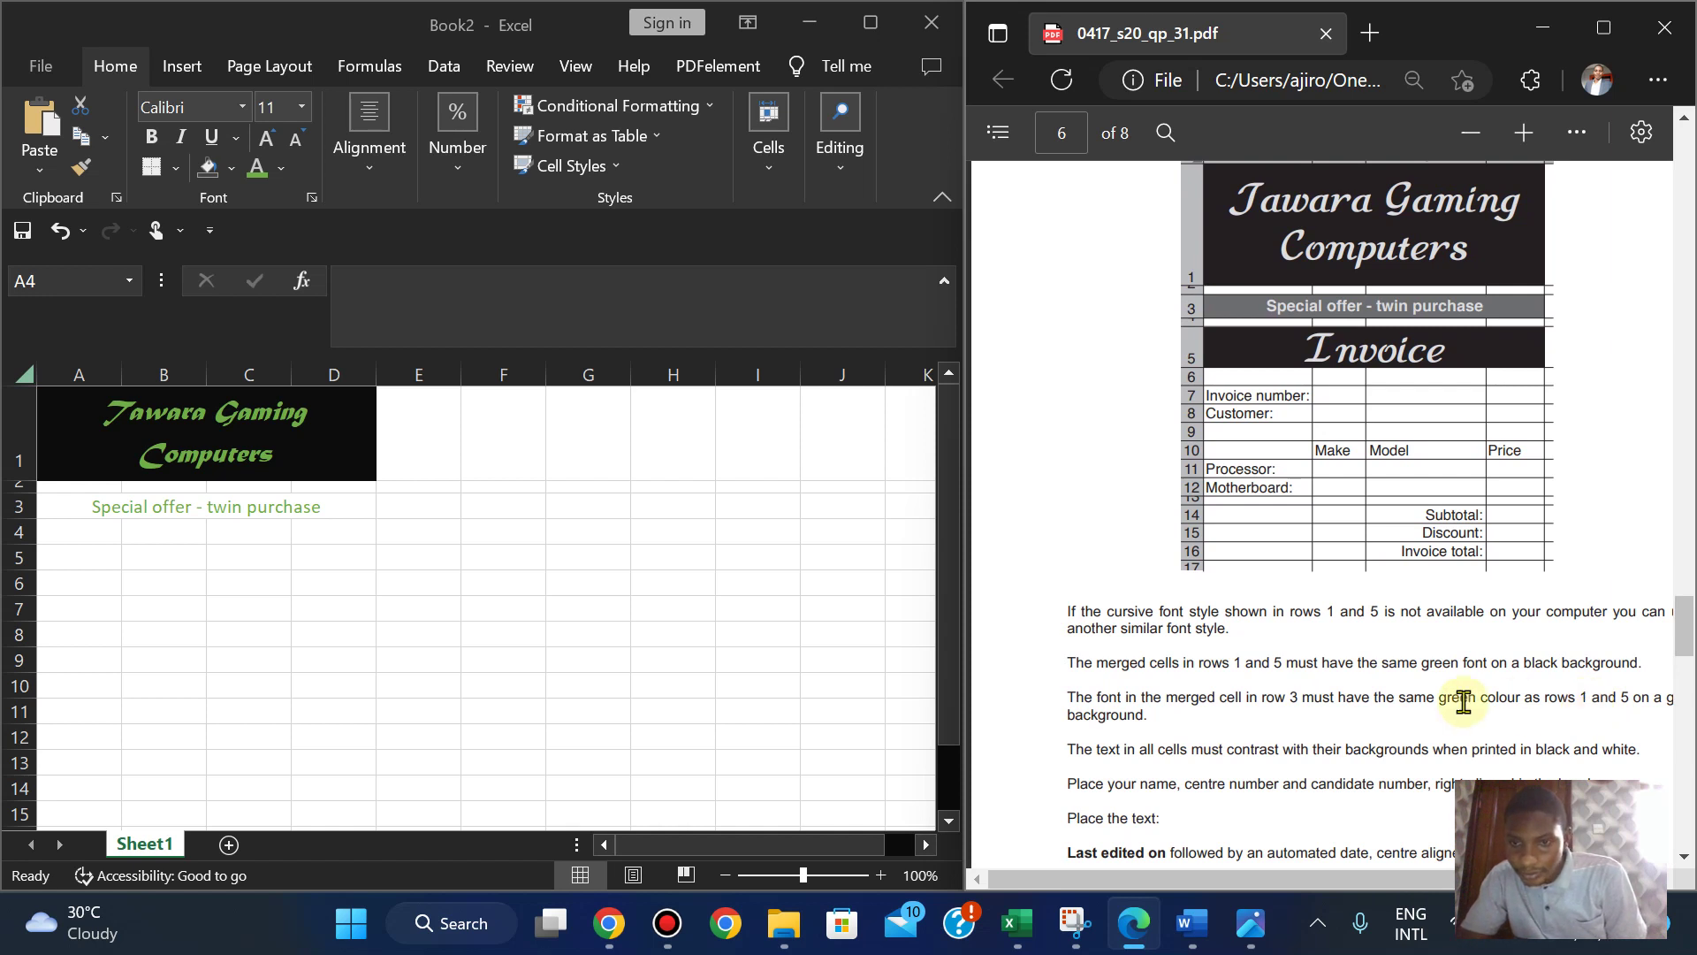
pyautogui.hscroll(1, 1563, 676)
pyautogui.hscroll(1, 1563, 676)
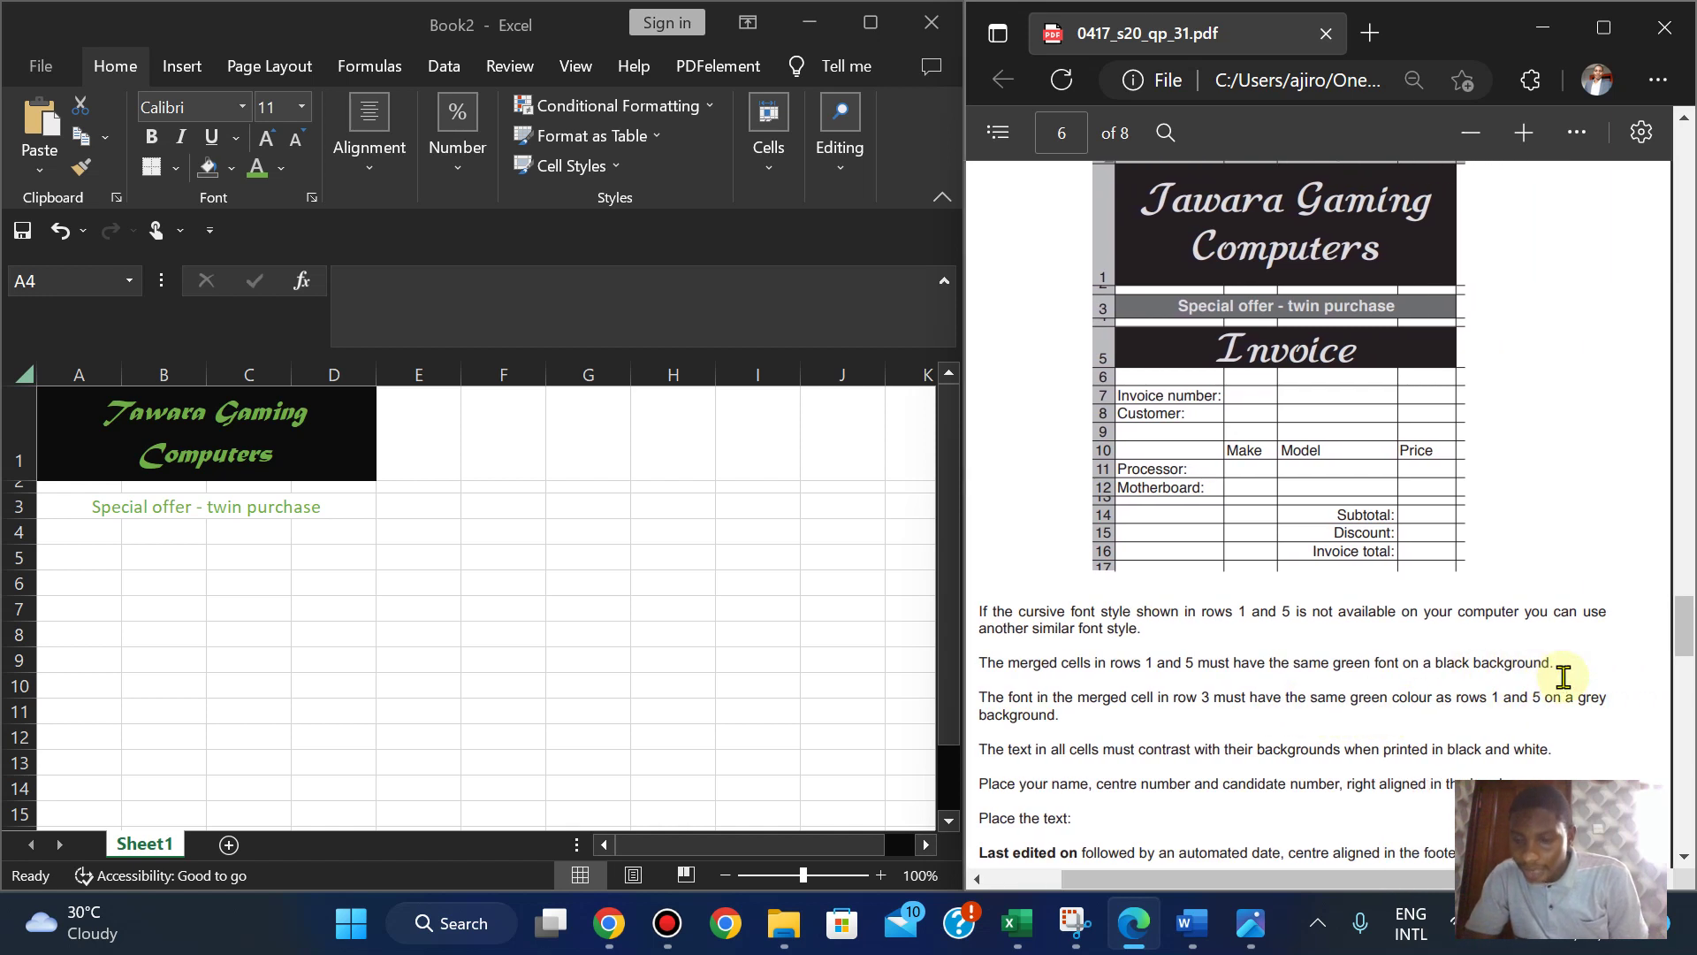
pyautogui.hscroll(-2, 1562, 676)
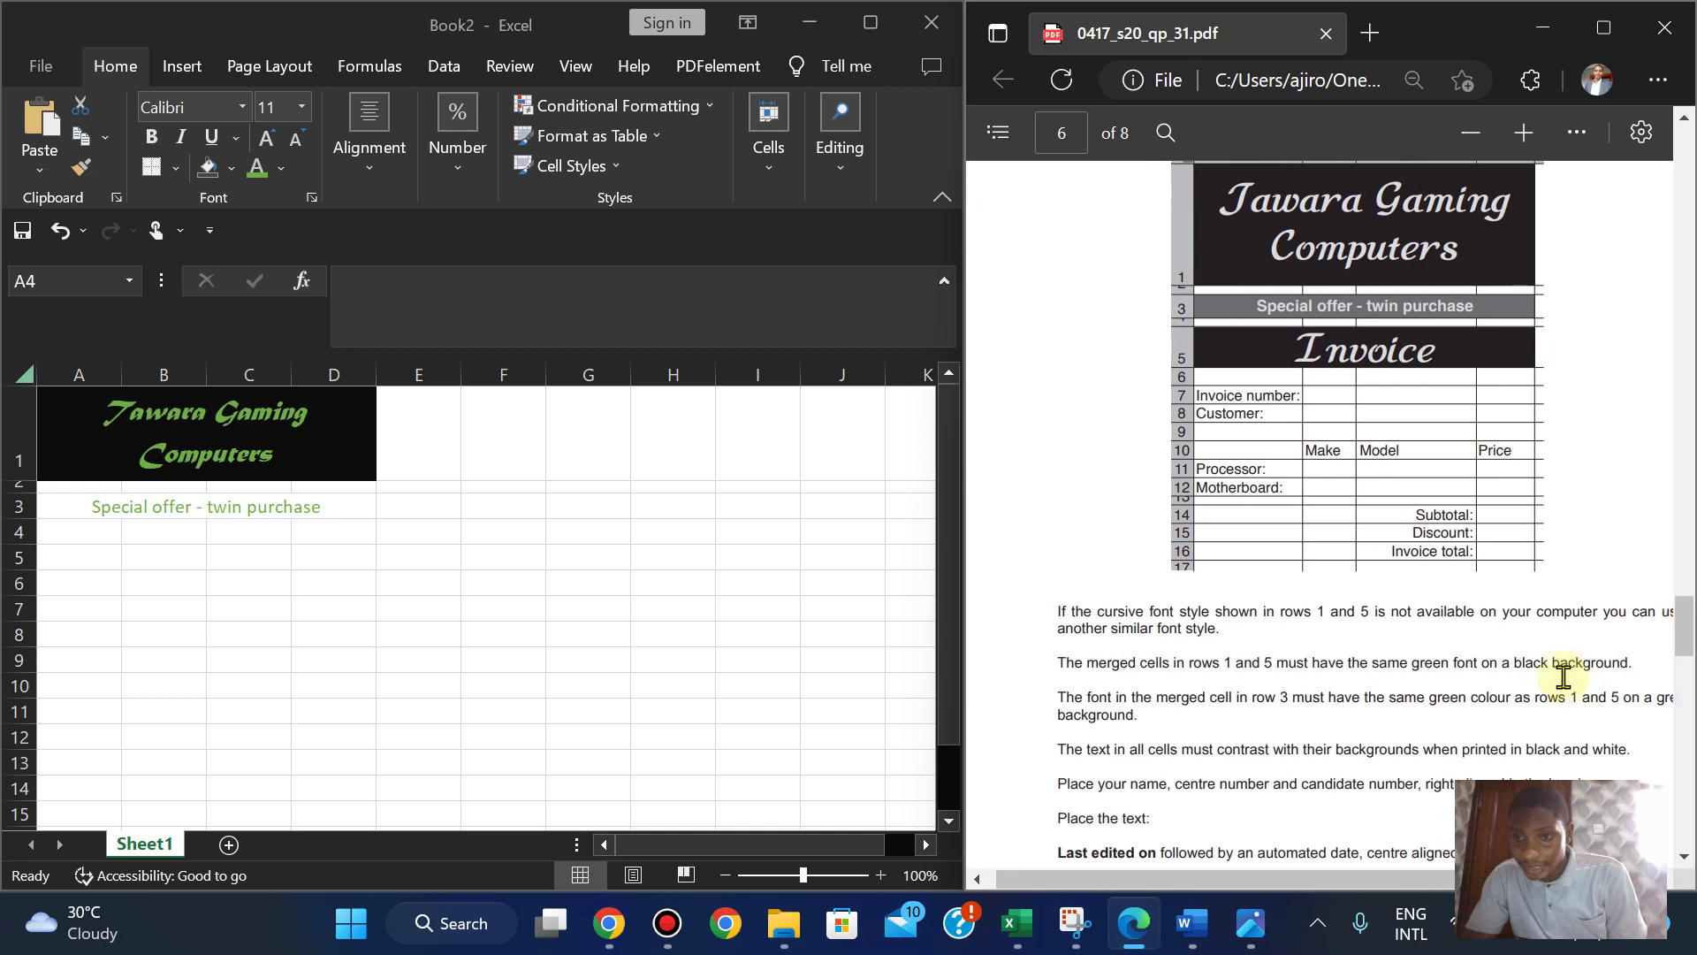
pyautogui.click(298, 506)
pyautogui.click(280, 511)
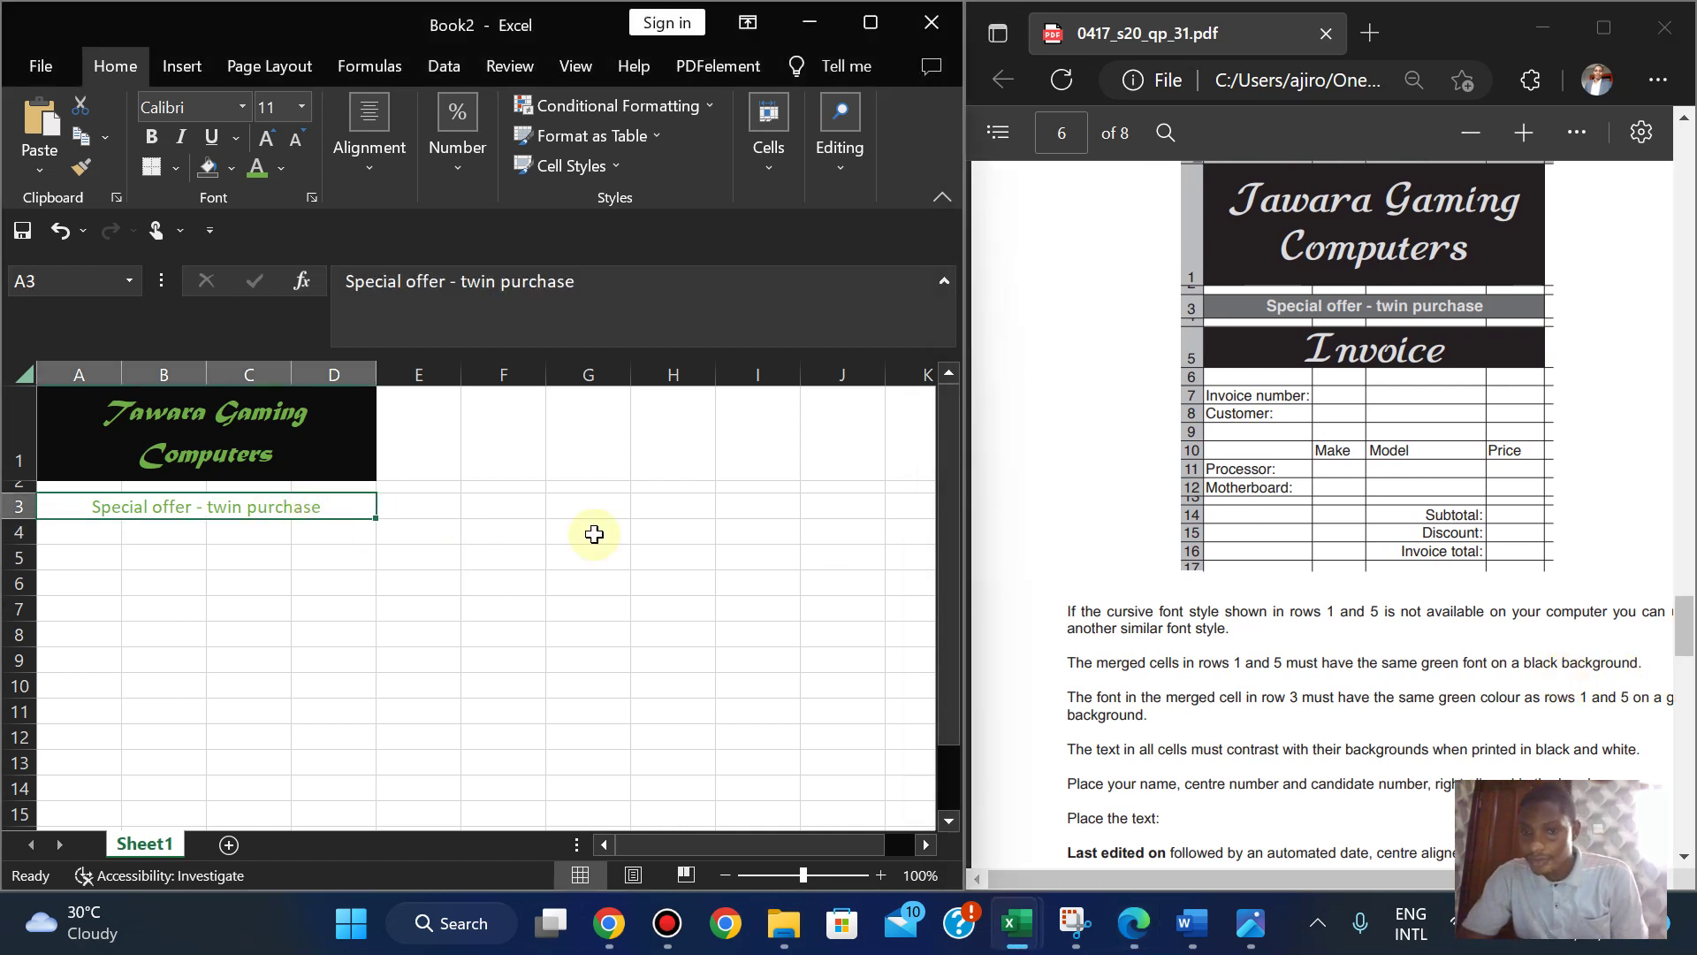
pyautogui.click(1184, 730)
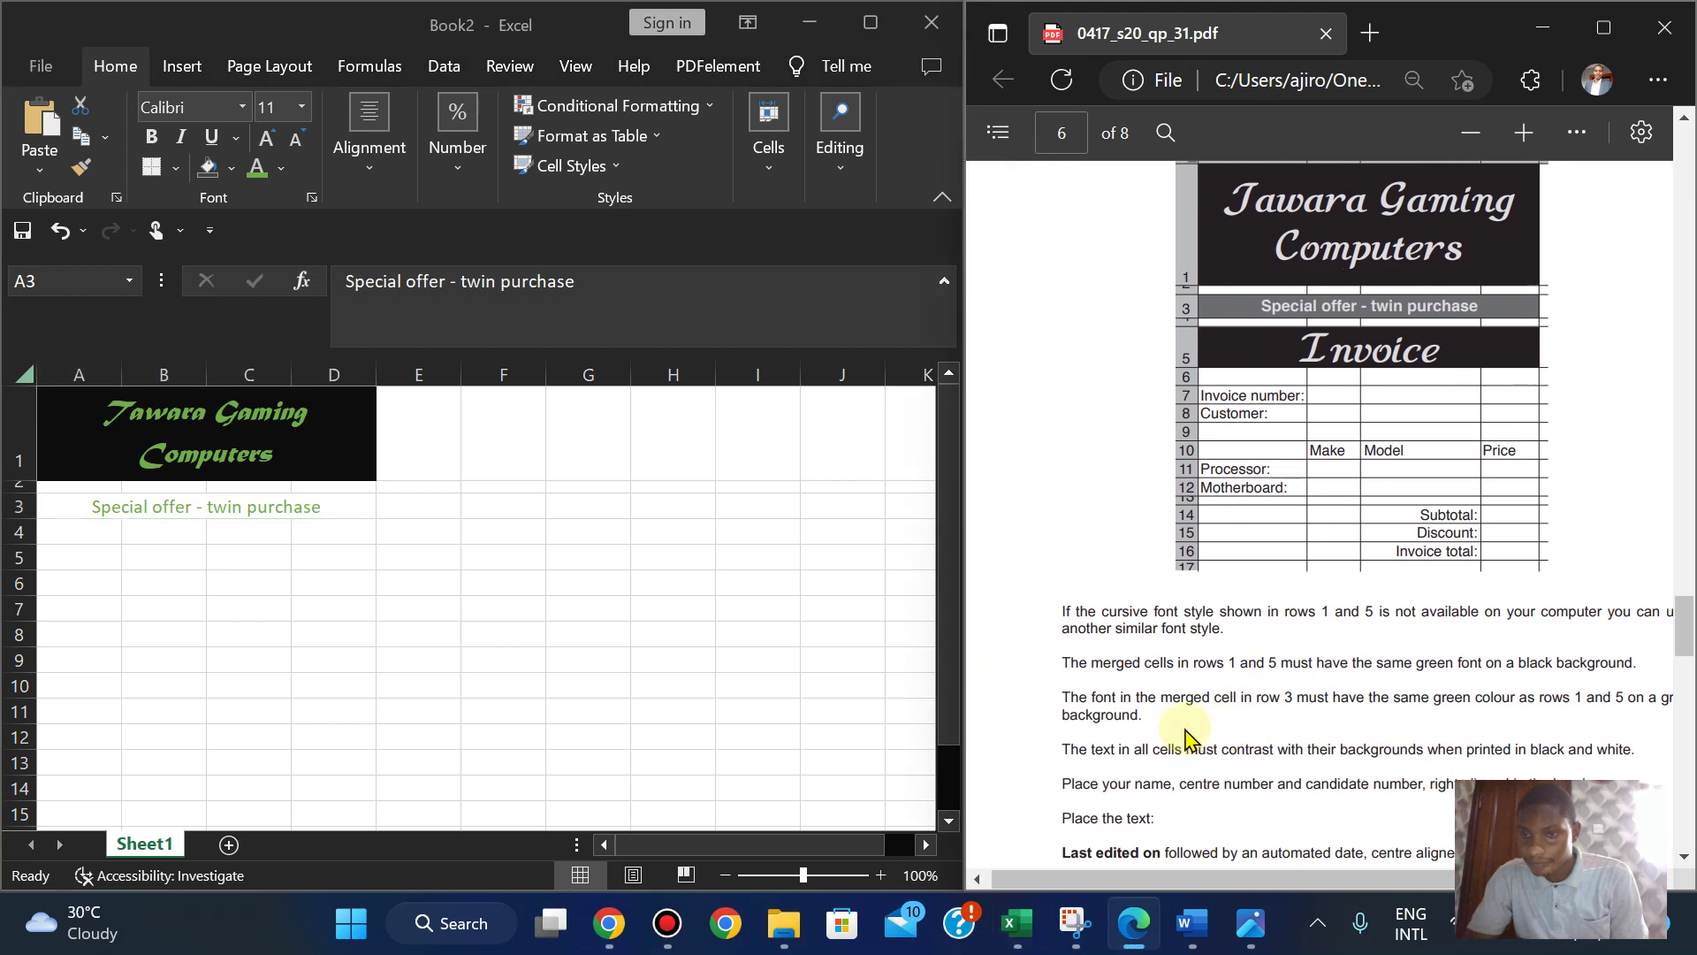
pyautogui.click(283, 513)
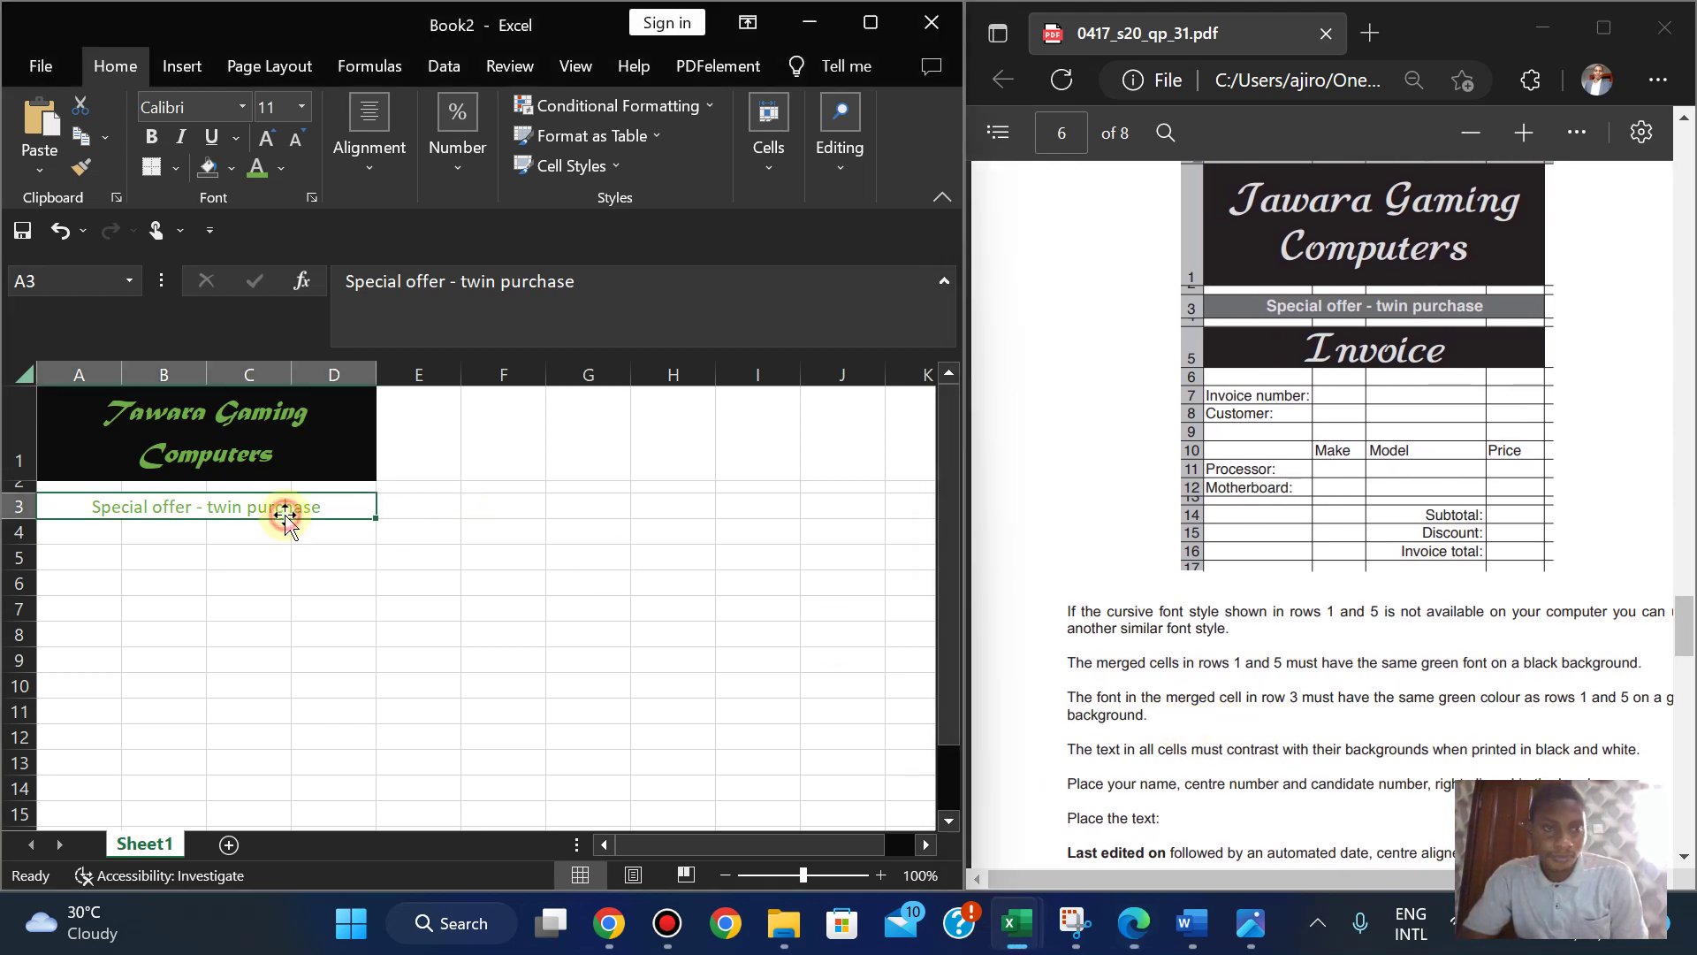
pyautogui.click(232, 168)
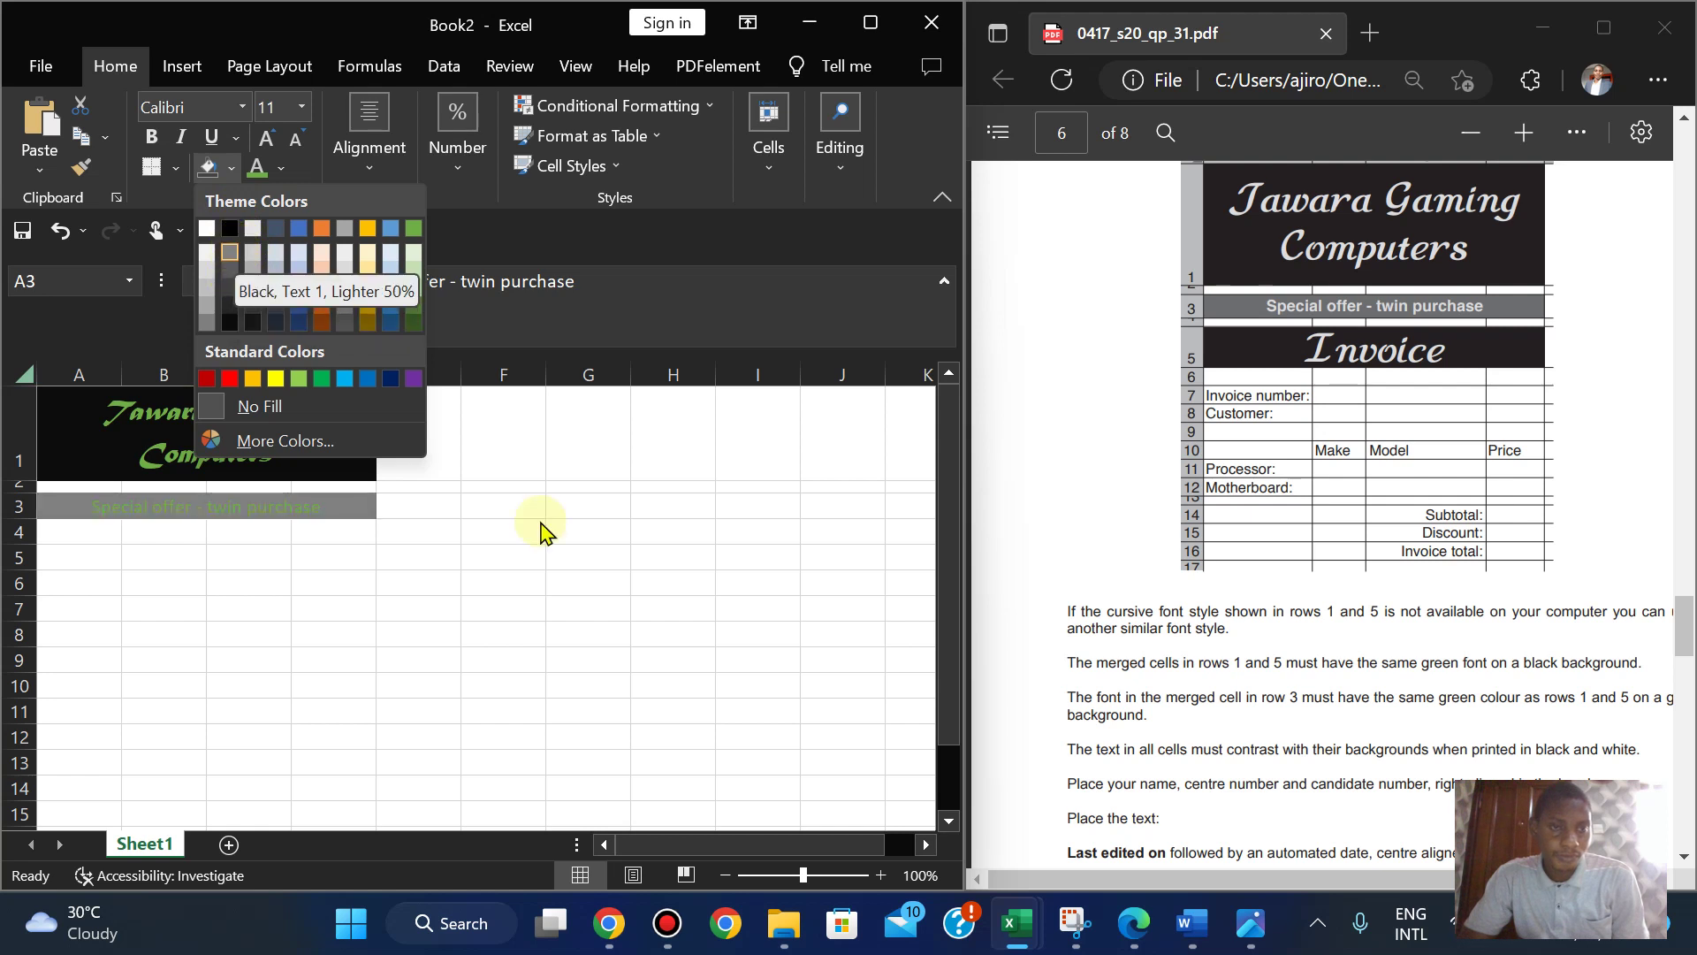
pyautogui.moveTo(586, 934)
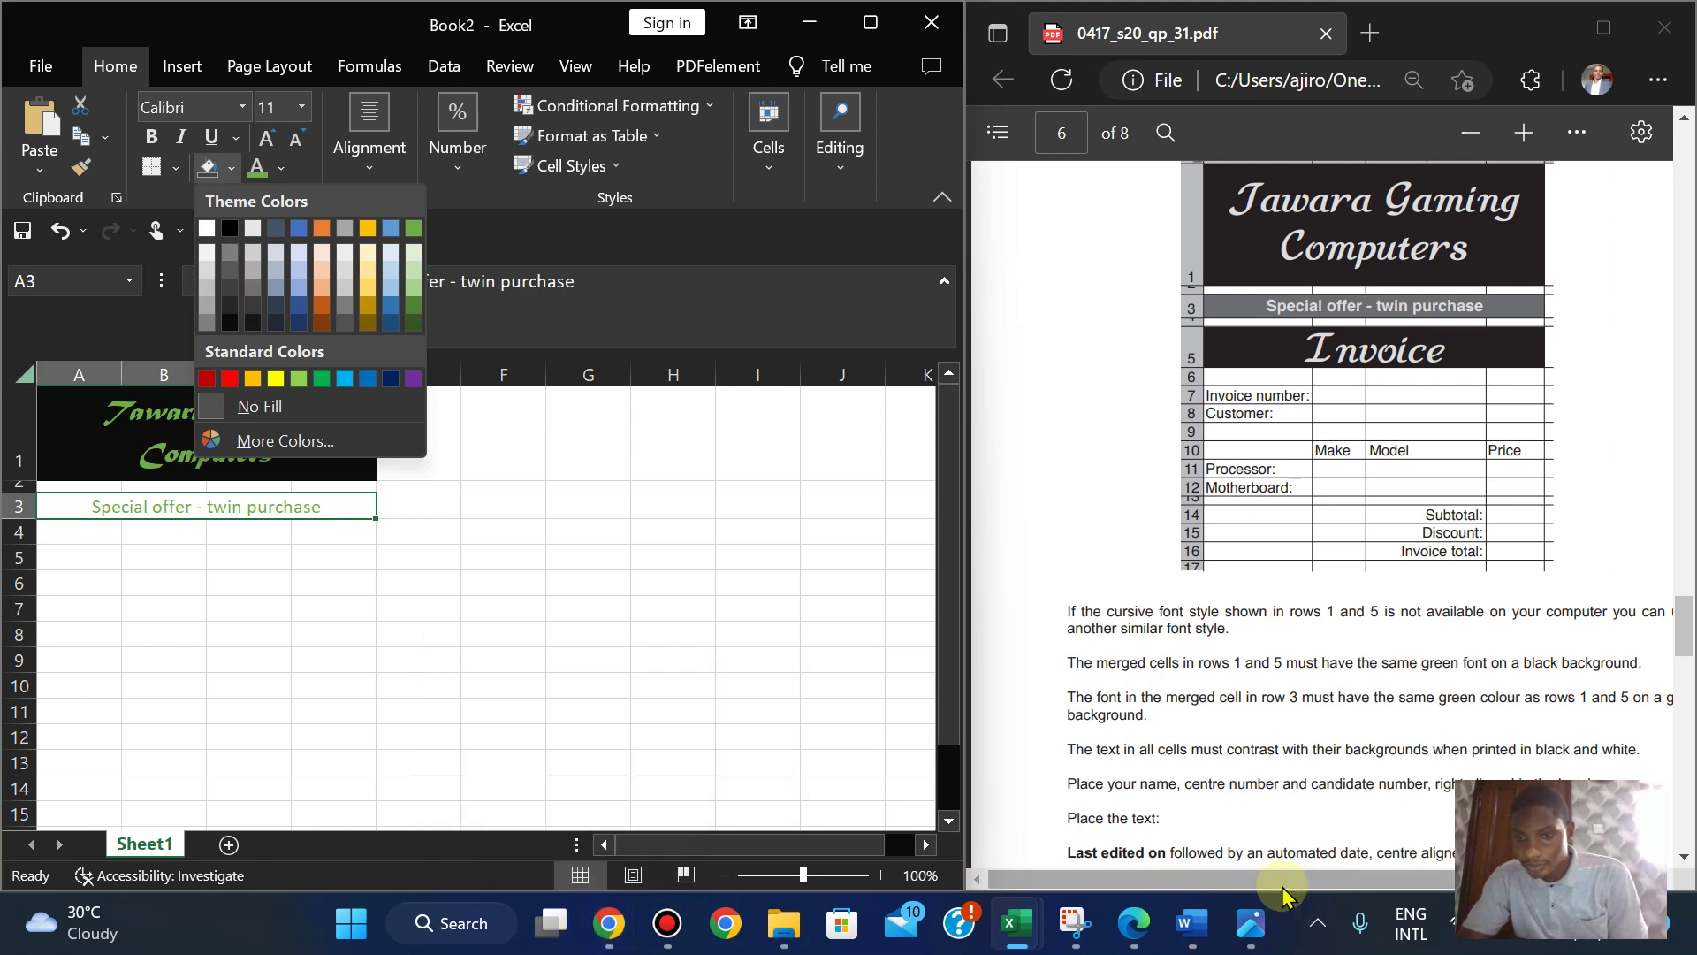
pyautogui.moveTo(1293, 886); pyautogui.dragTo(1315, 886)
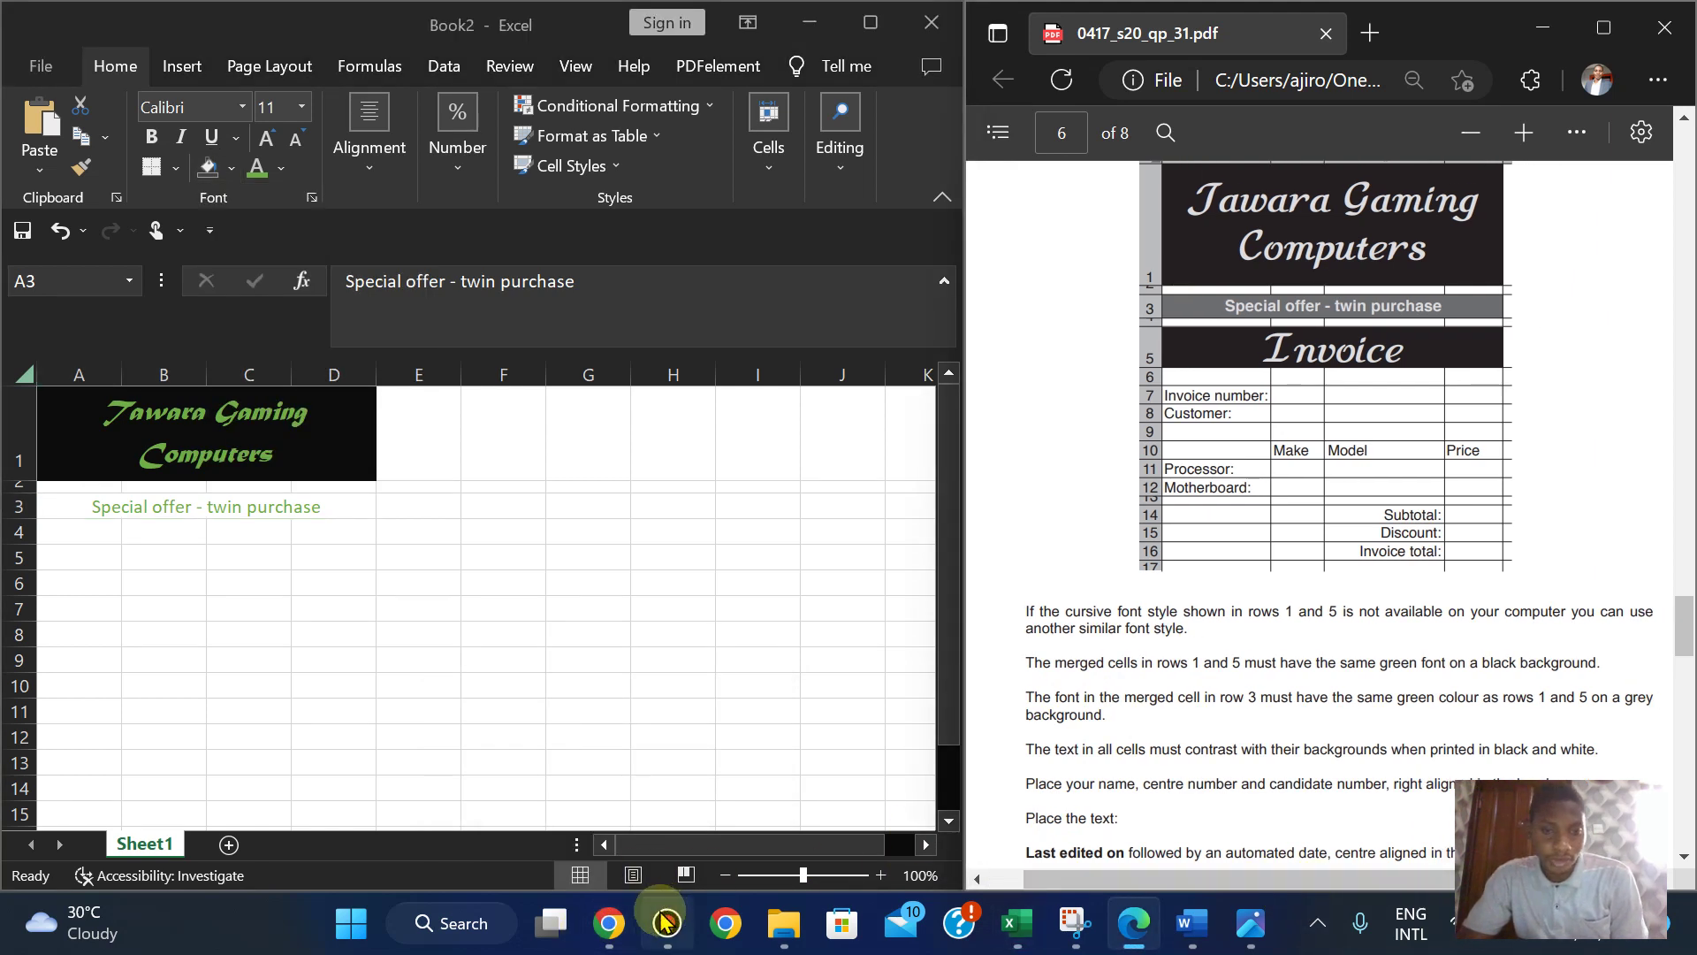
# - Search Google for 'gray colour' in a new Chrome tab, then minimize Chrome
pyautogui.moveTo(616, 931)
pyautogui.click(613, 829)
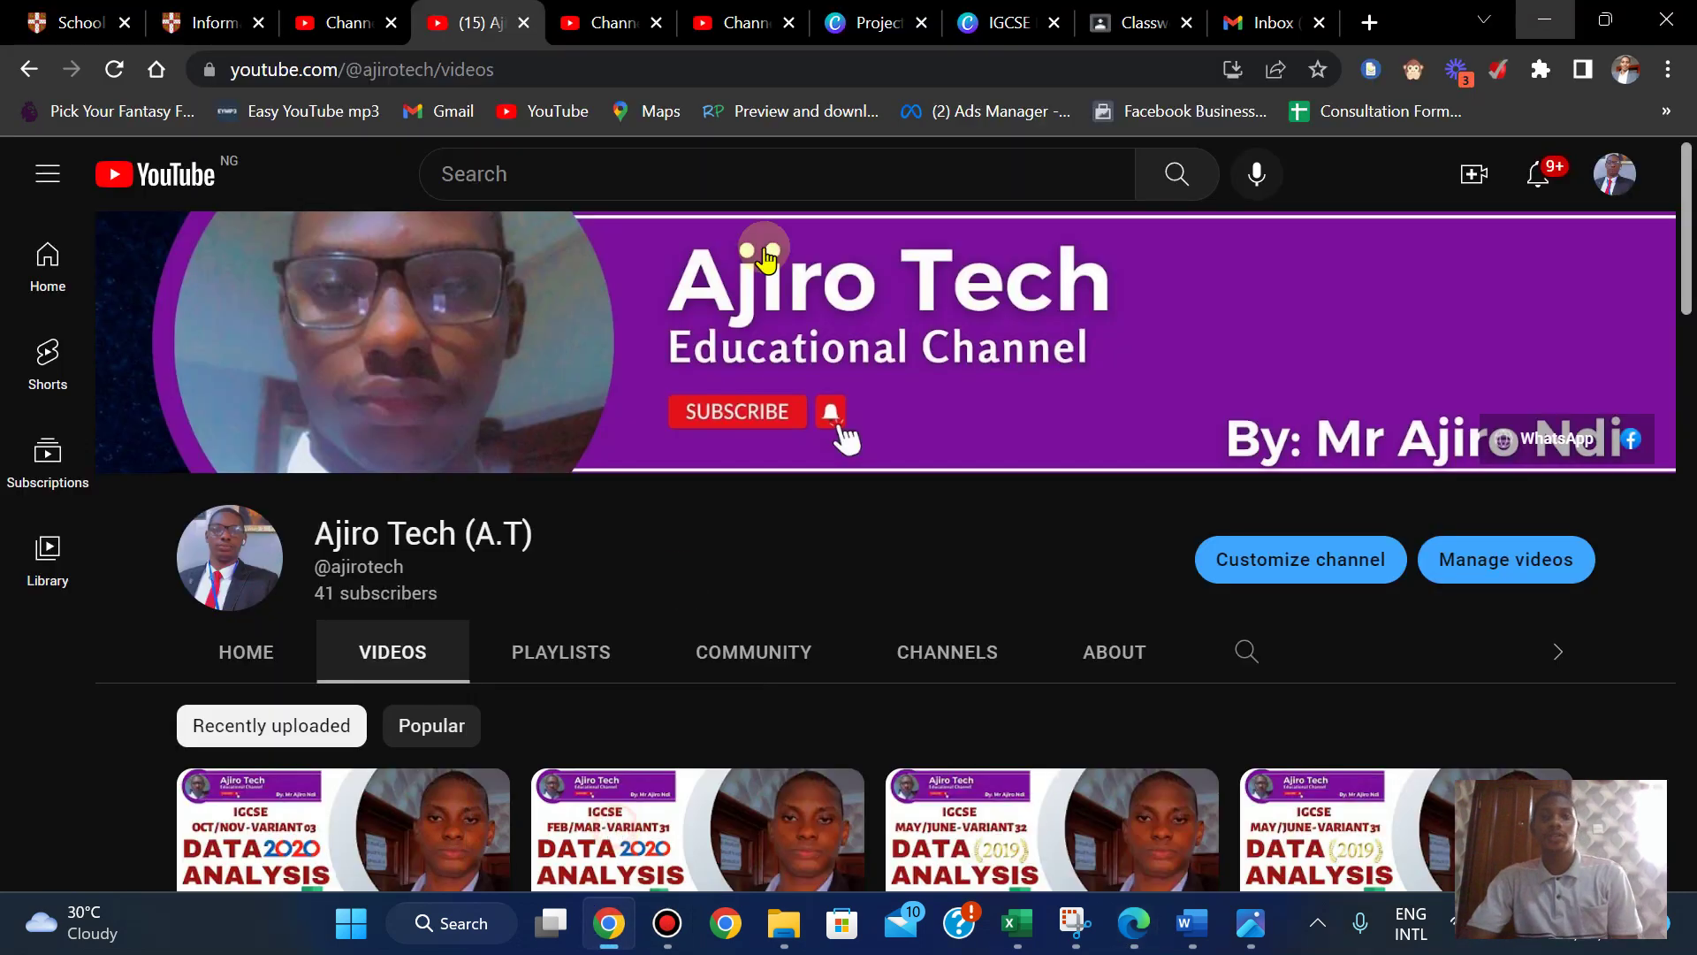
pyautogui.click(1370, 25)
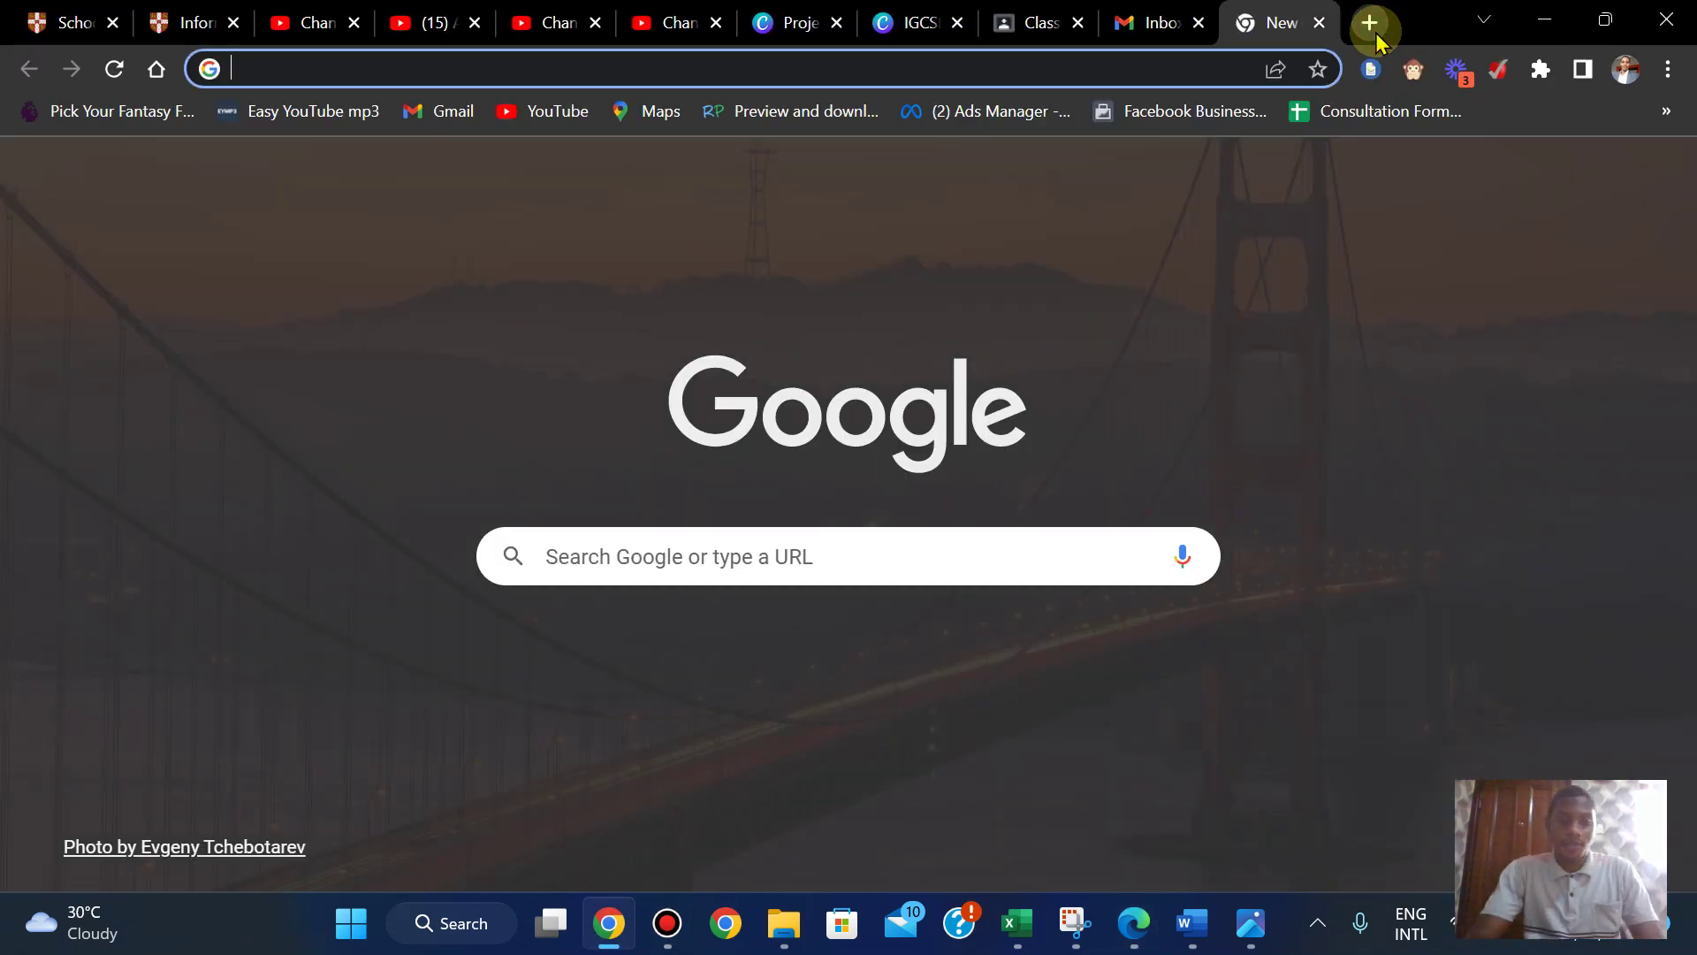
pyautogui.write('gra')
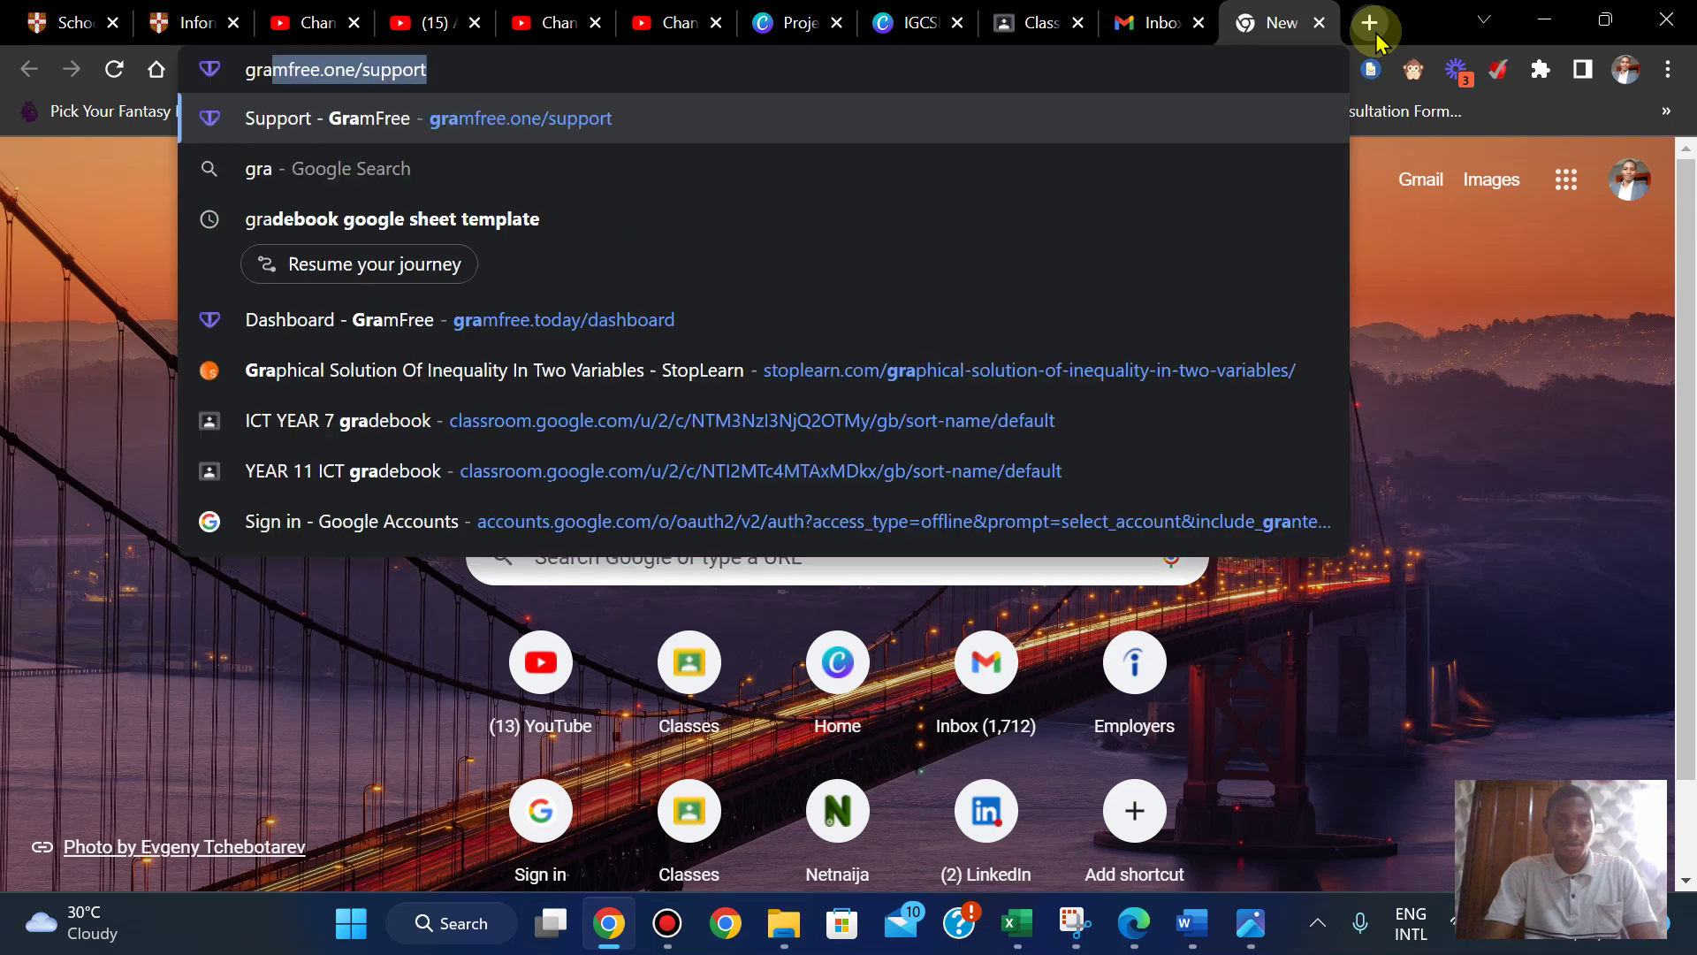
pyautogui.write('y colour')
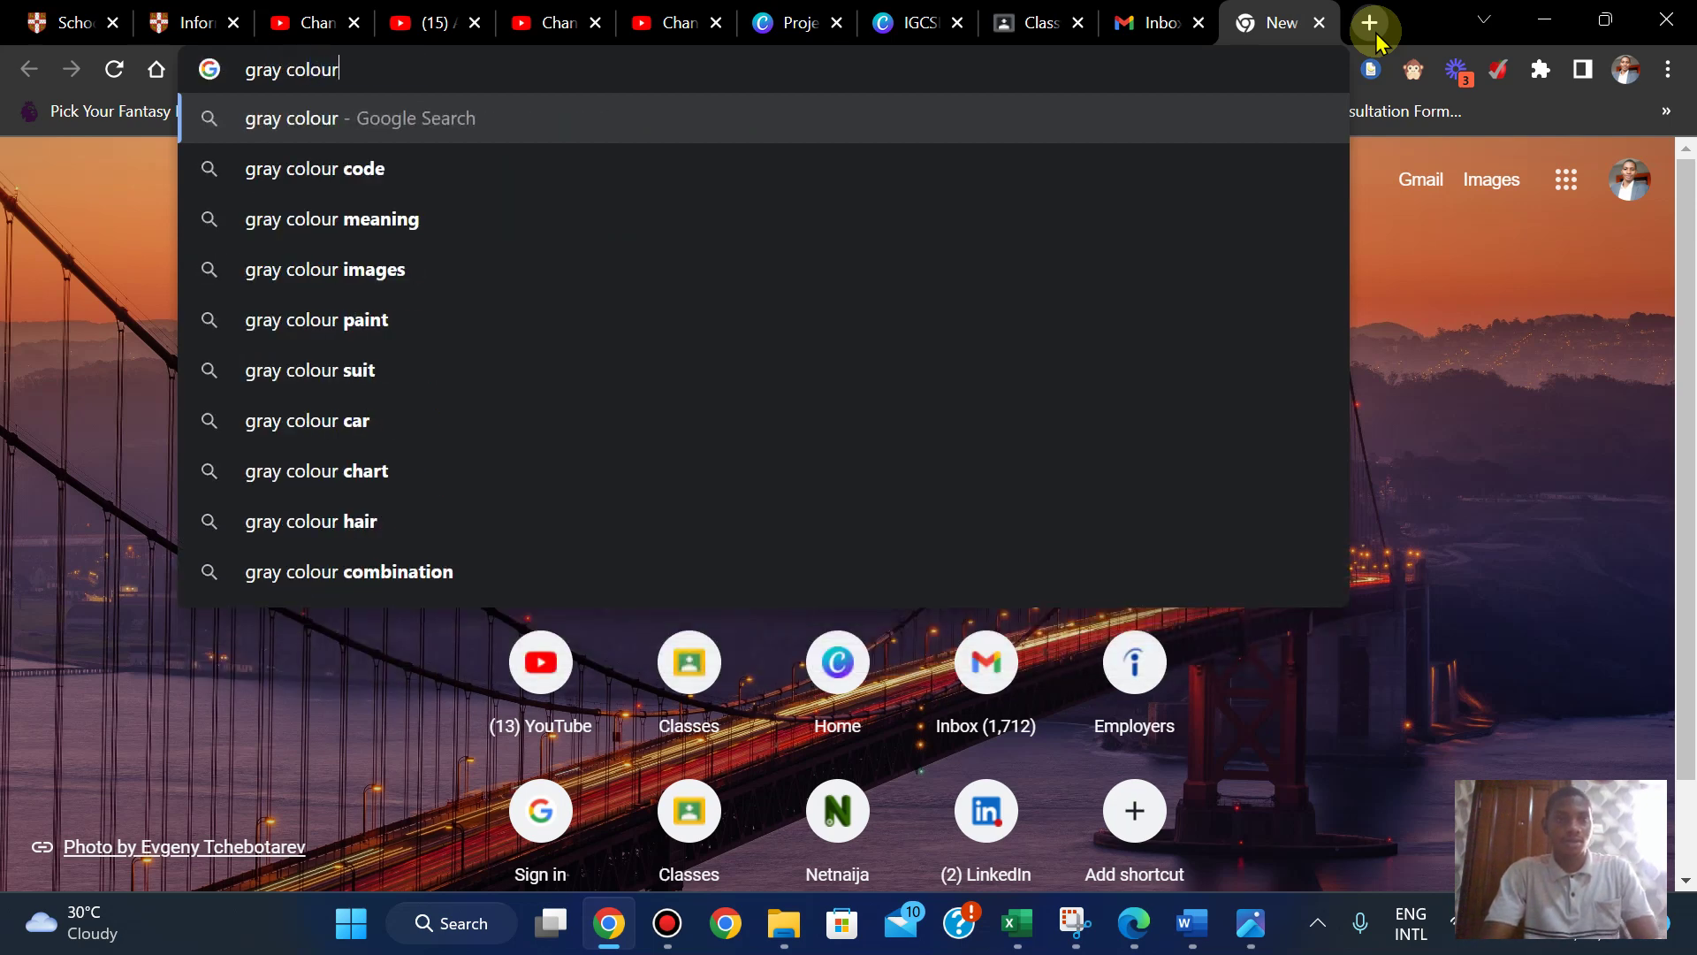
pyautogui.press('Return')
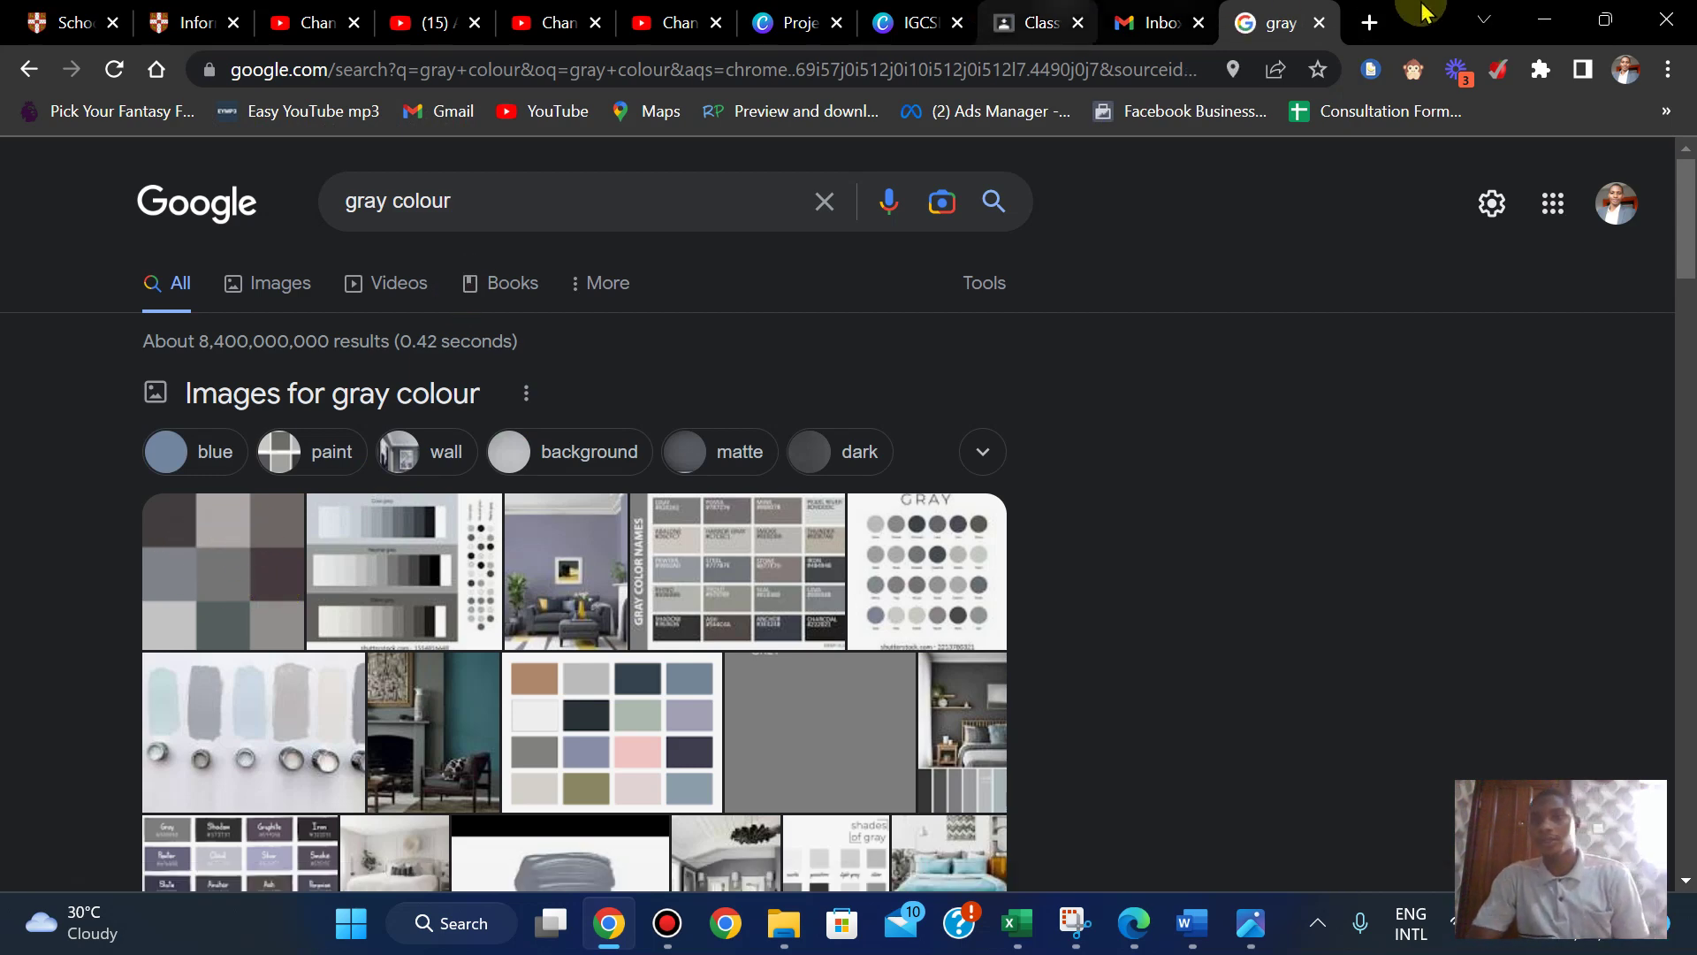
pyautogui.click(1545, 27)
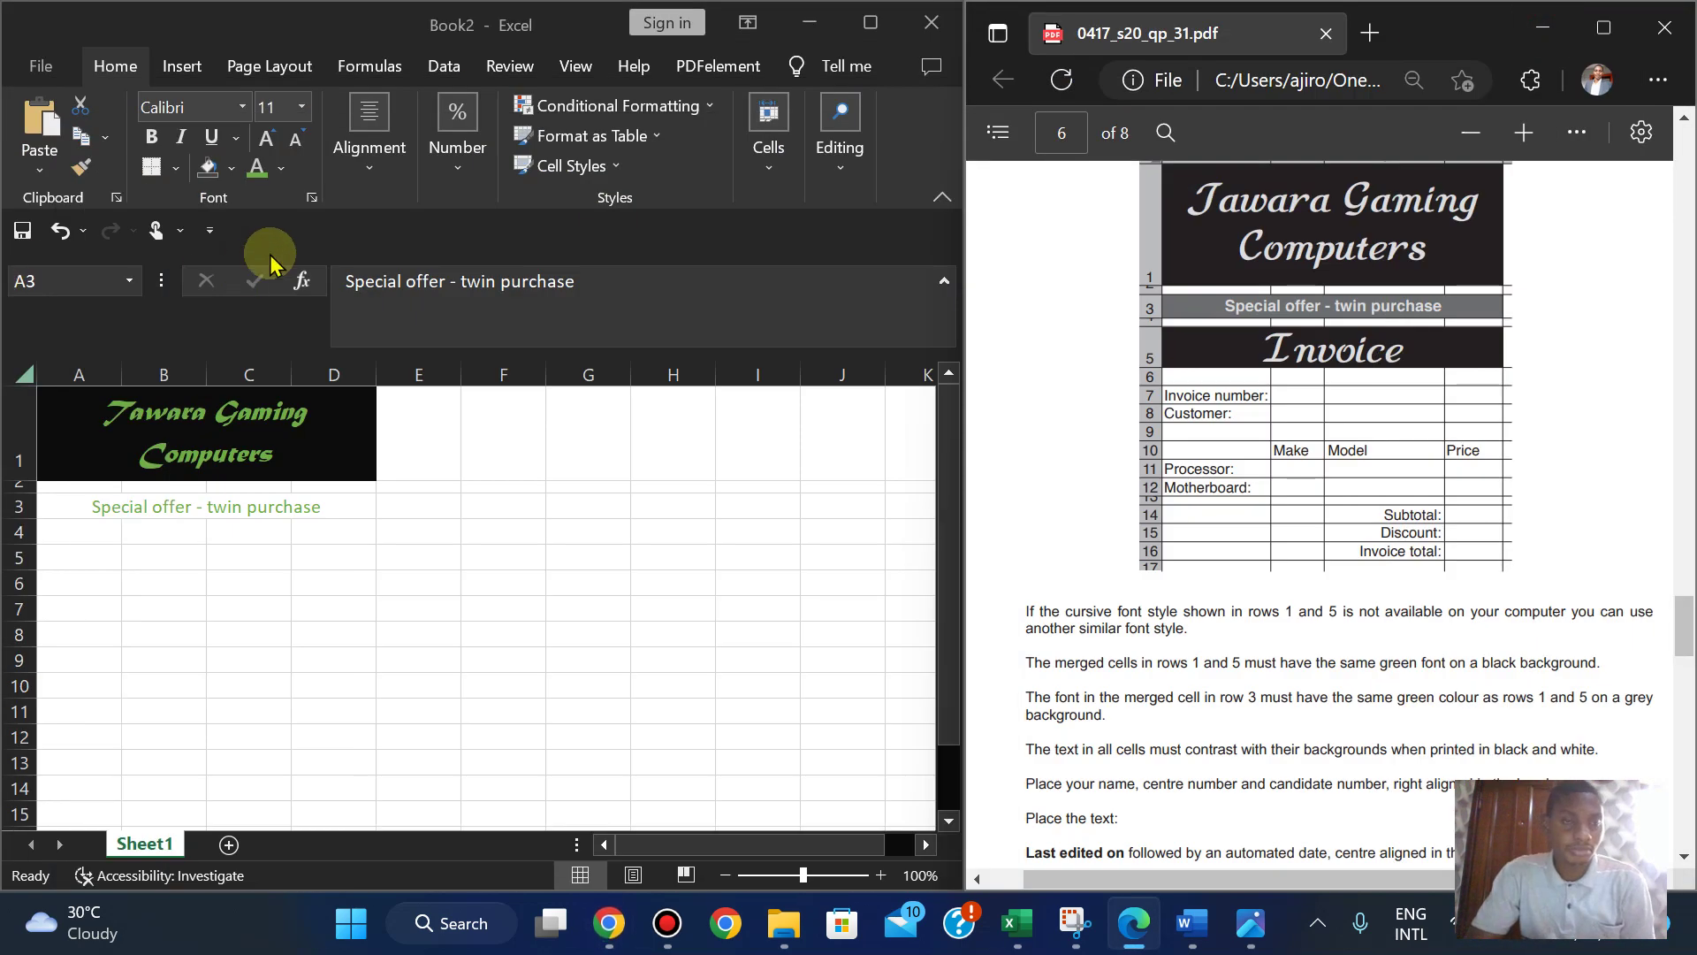
# - Fill merged A3 with Light Gray, Background 2, Darker 75% and make its text bold
pyautogui.click(135, 505)
pyautogui.click(232, 170)
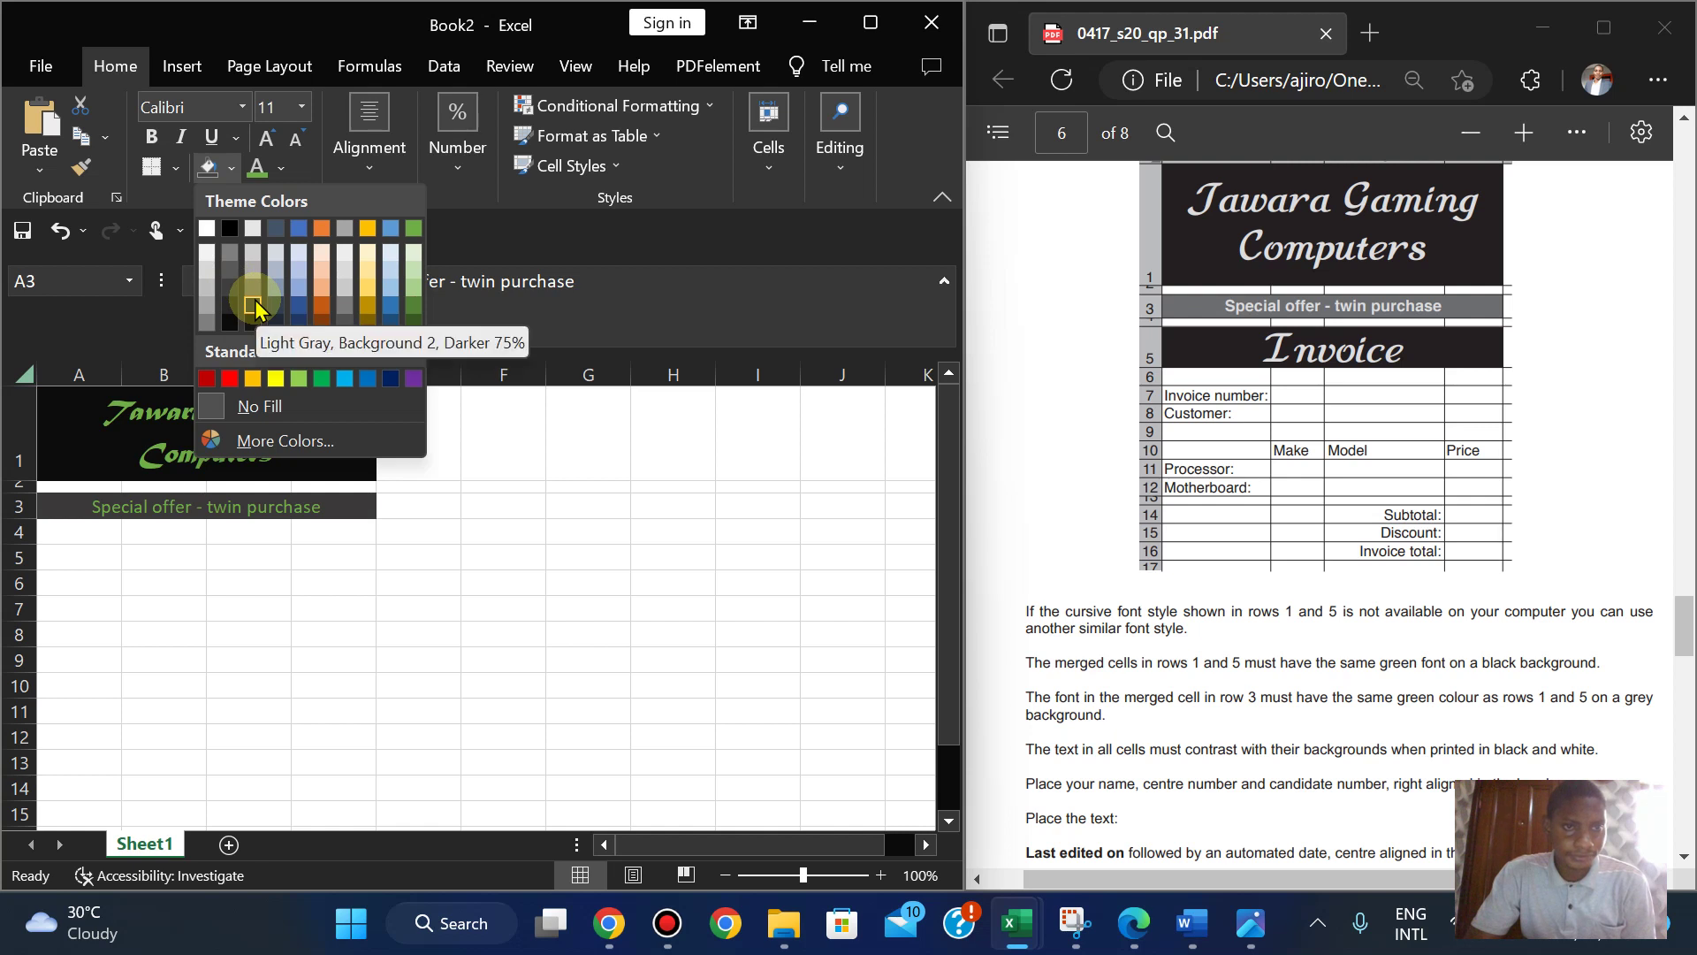
pyautogui.click(253, 305)
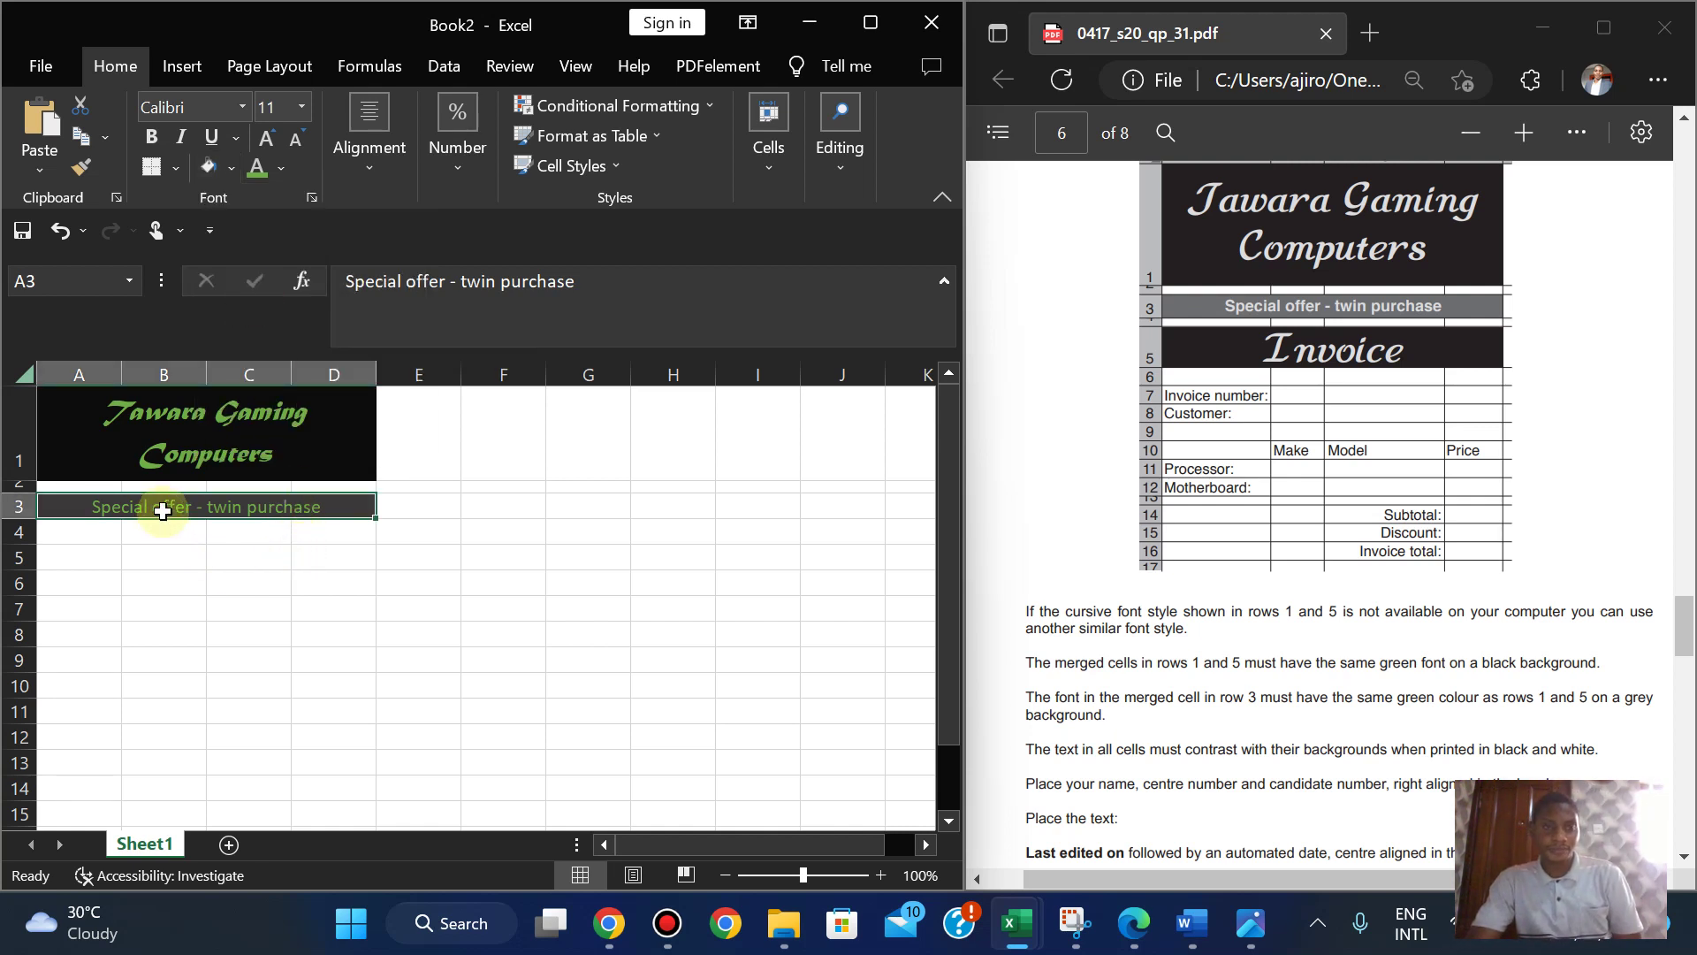
pyautogui.click(153, 137)
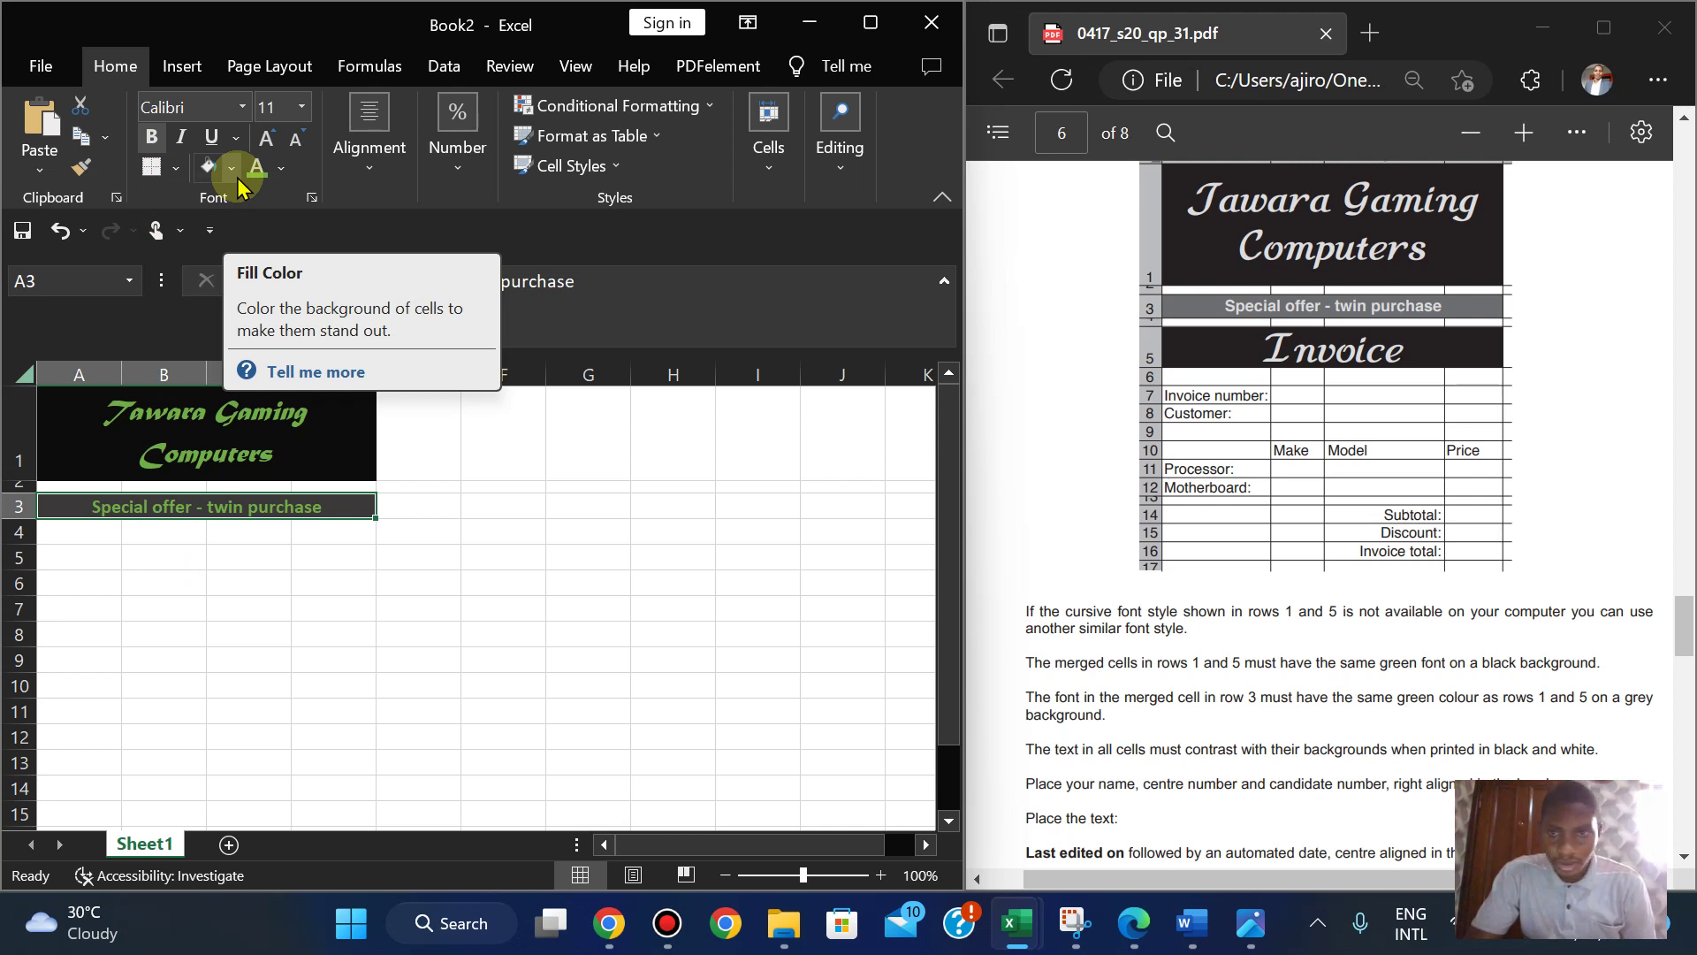
# - Switch the special offer text in A3 to Arial, keeping it bold
pyautogui.click(186, 107)
pyautogui.write('A')
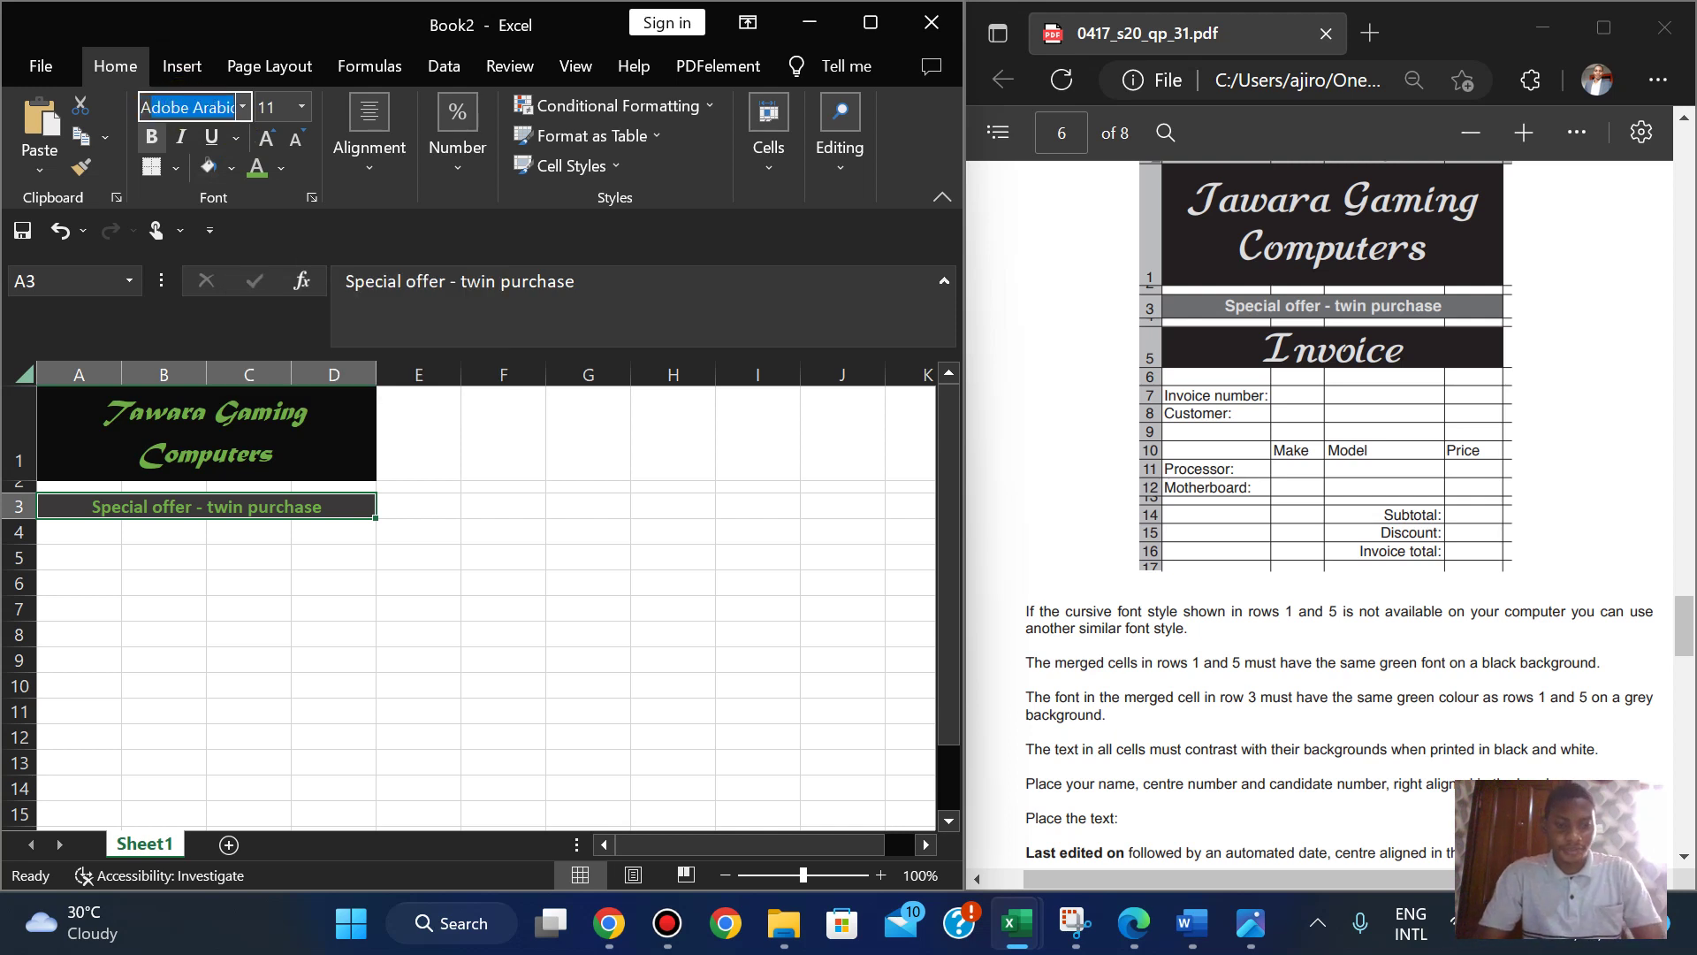
pyautogui.write('rial')
pyautogui.press('Return')
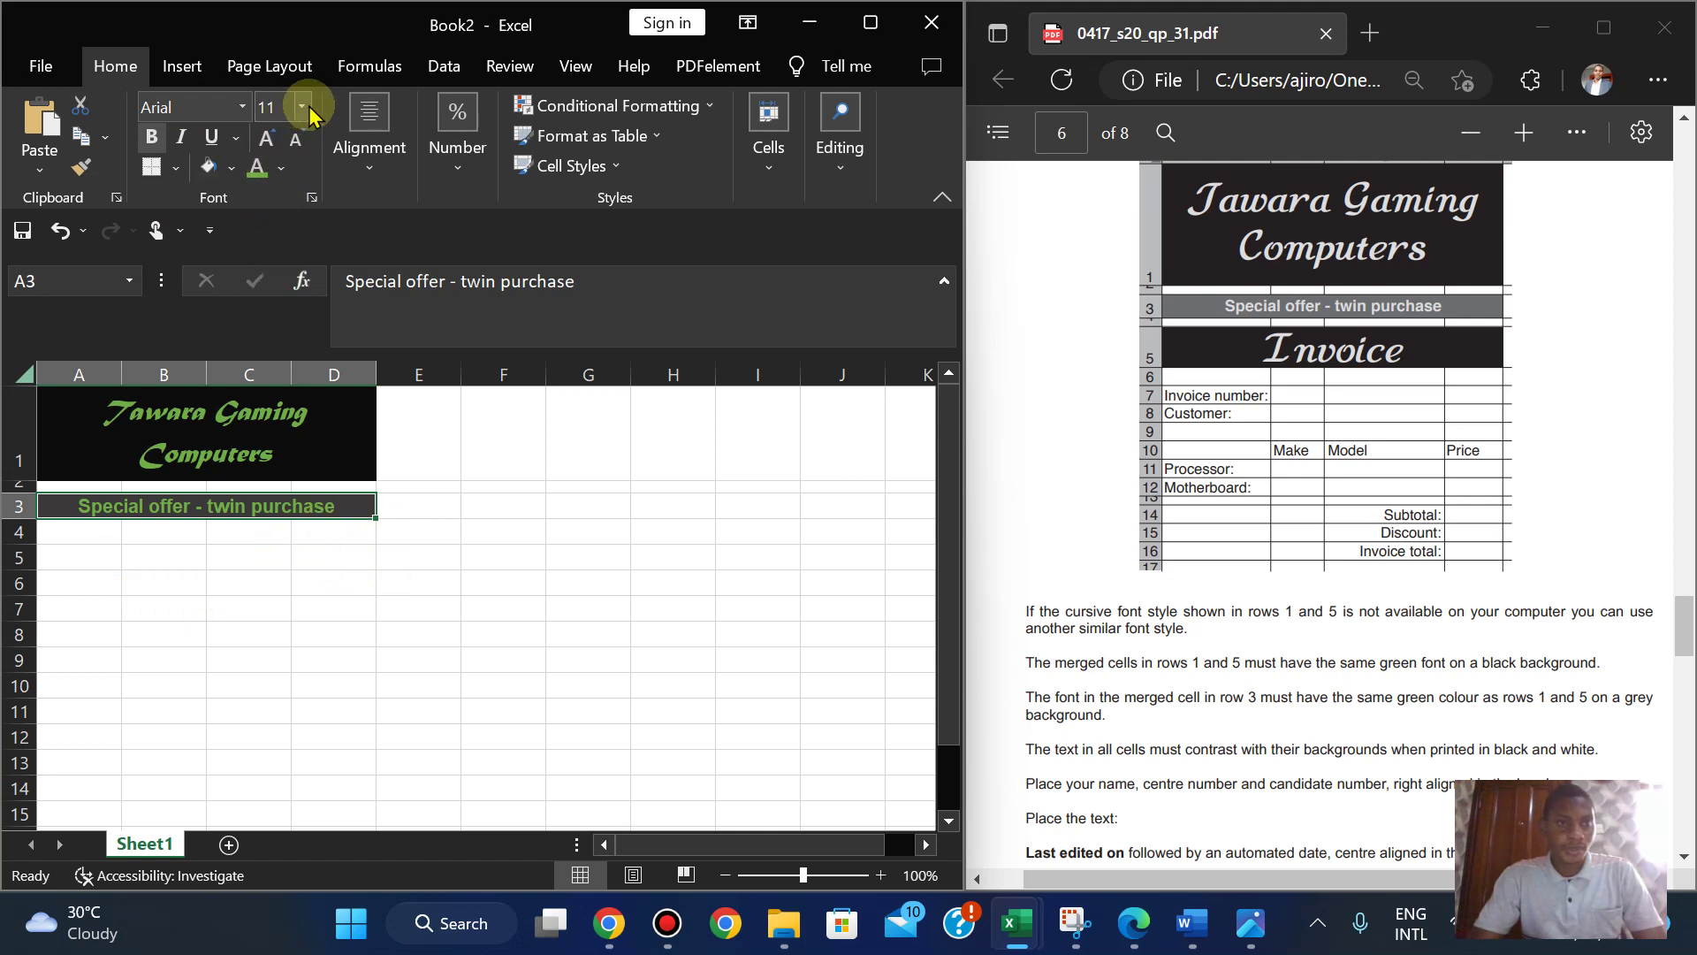
pyautogui.click(151, 140)
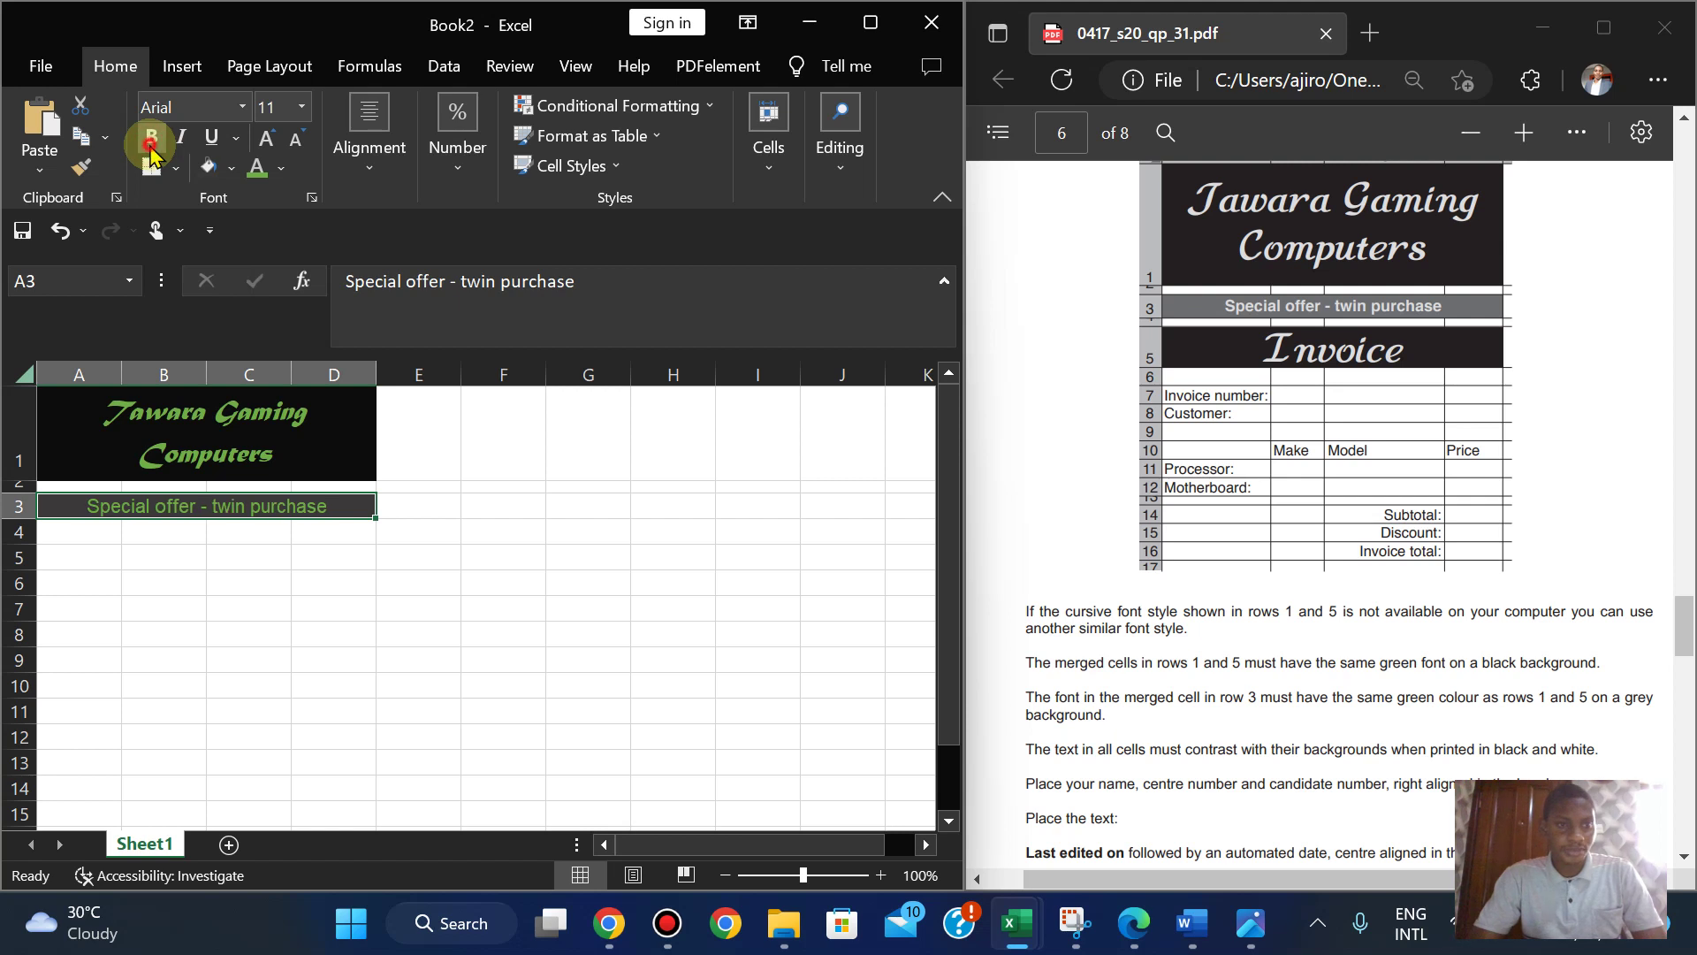
pyautogui.click(151, 140)
pyautogui.click(386, 529)
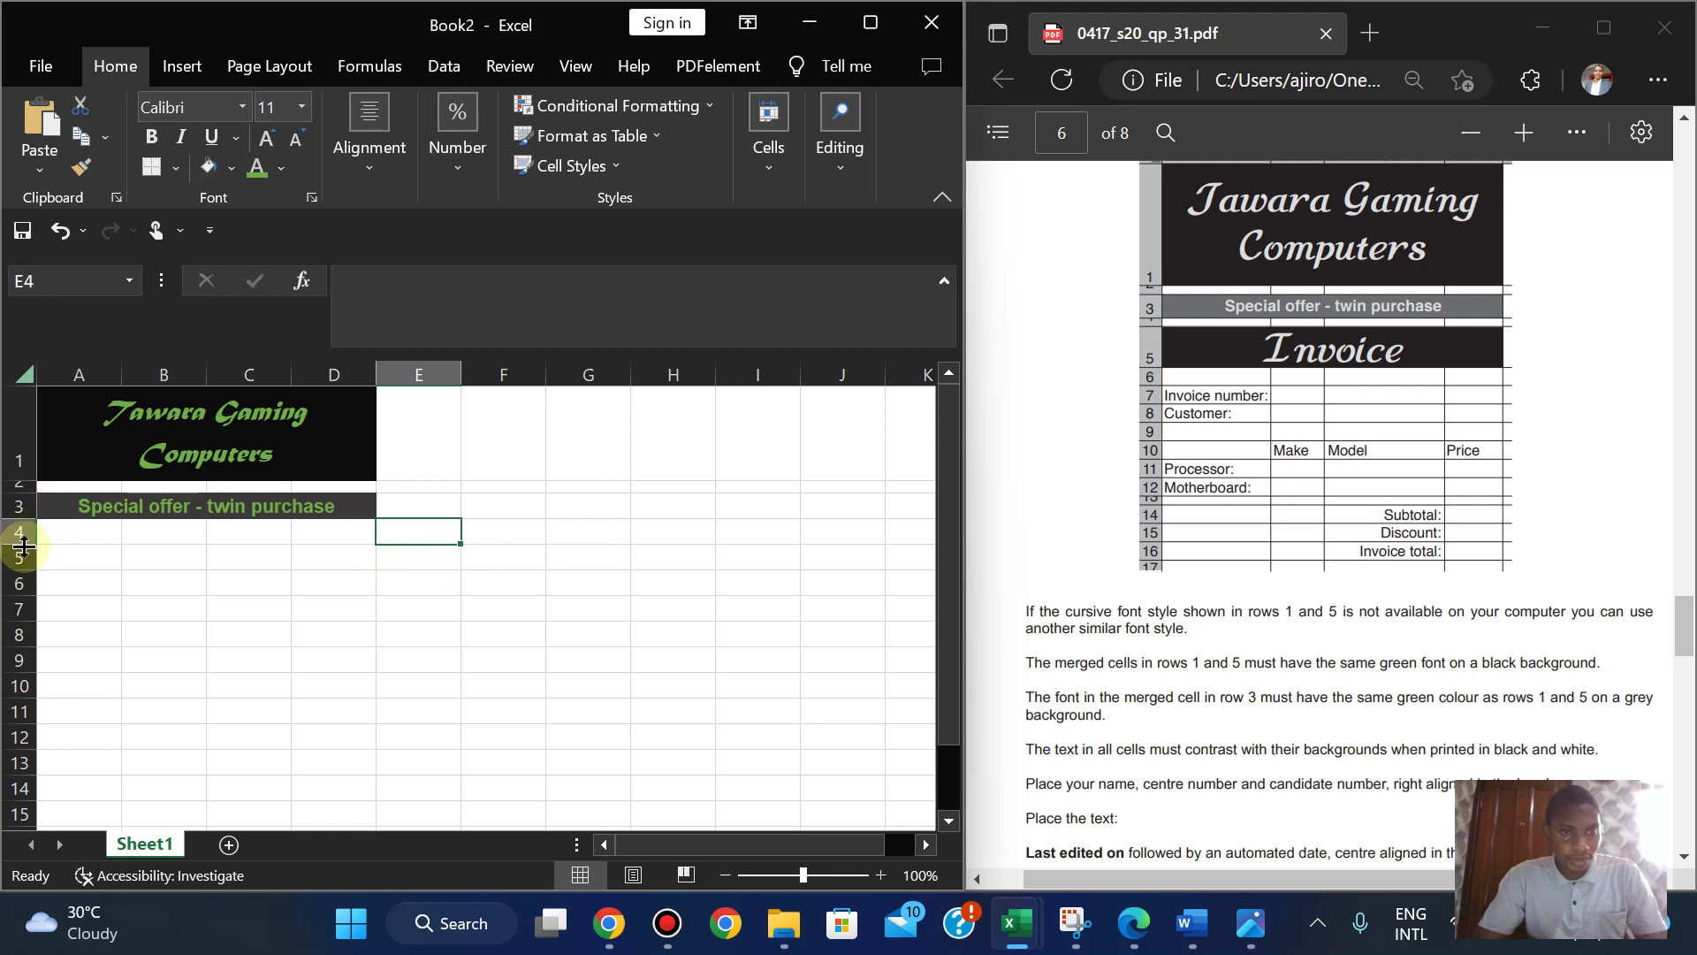
# - Shrink row 4 to a 5.50 (11-pixel) height
pyautogui.moveTo(22, 545); pyautogui.dragTo(22, 532)
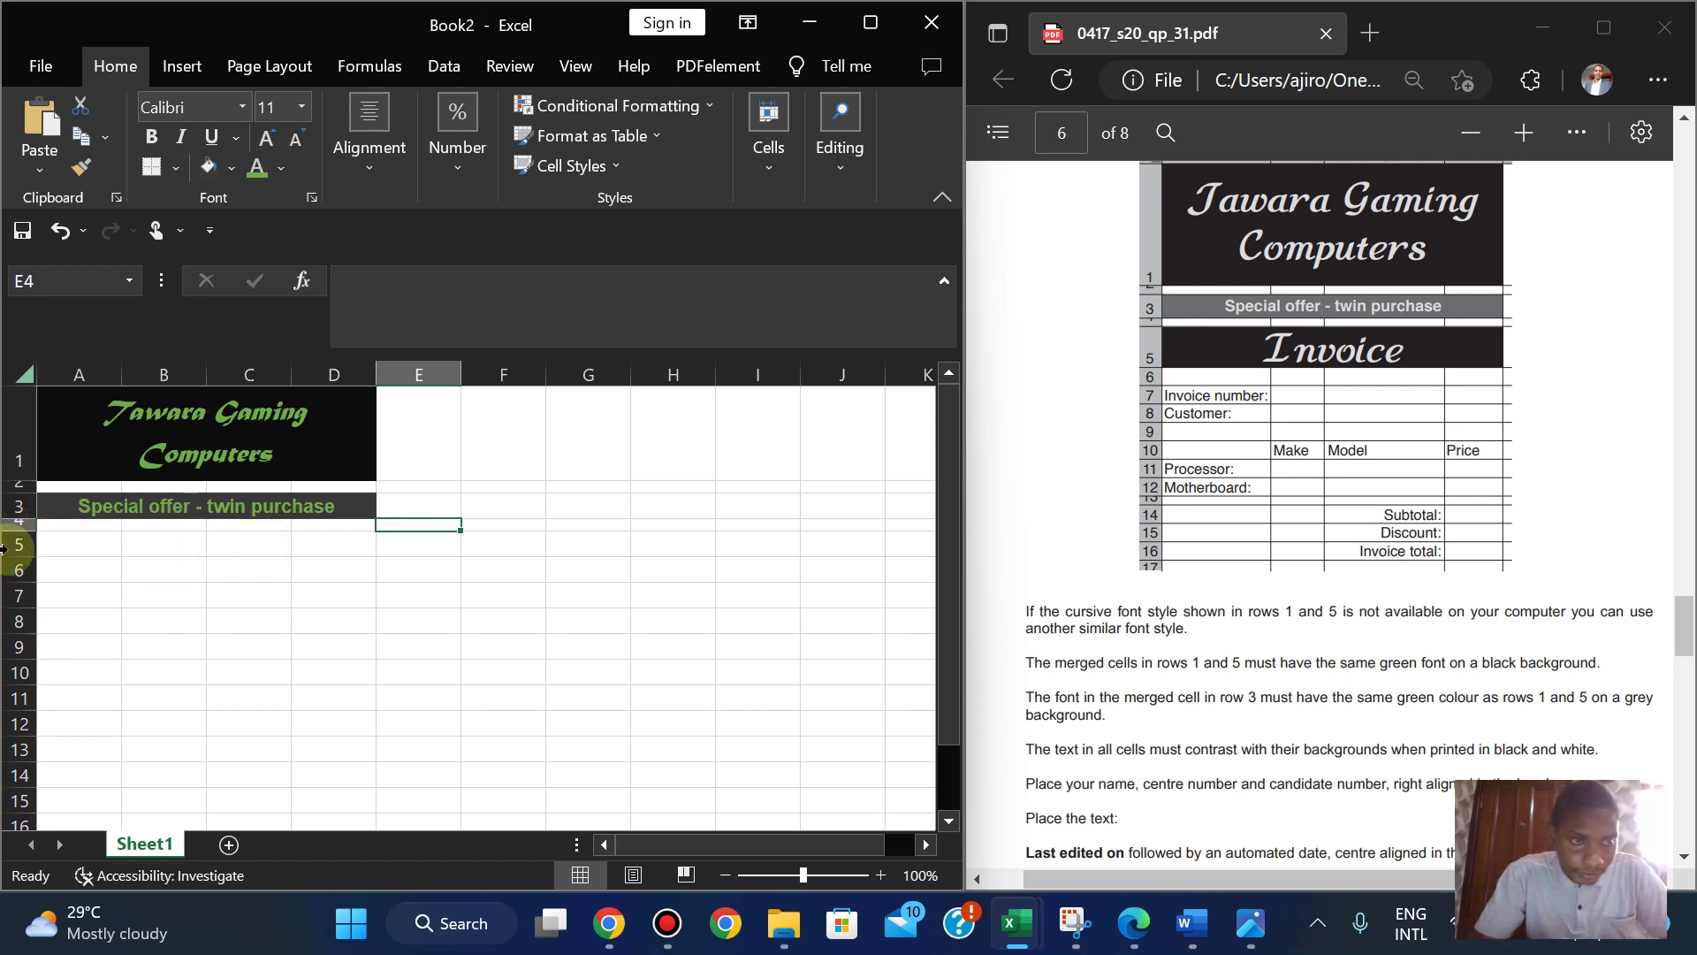
pyautogui.moveTo(27, 529); pyautogui.dragTo(26, 526)
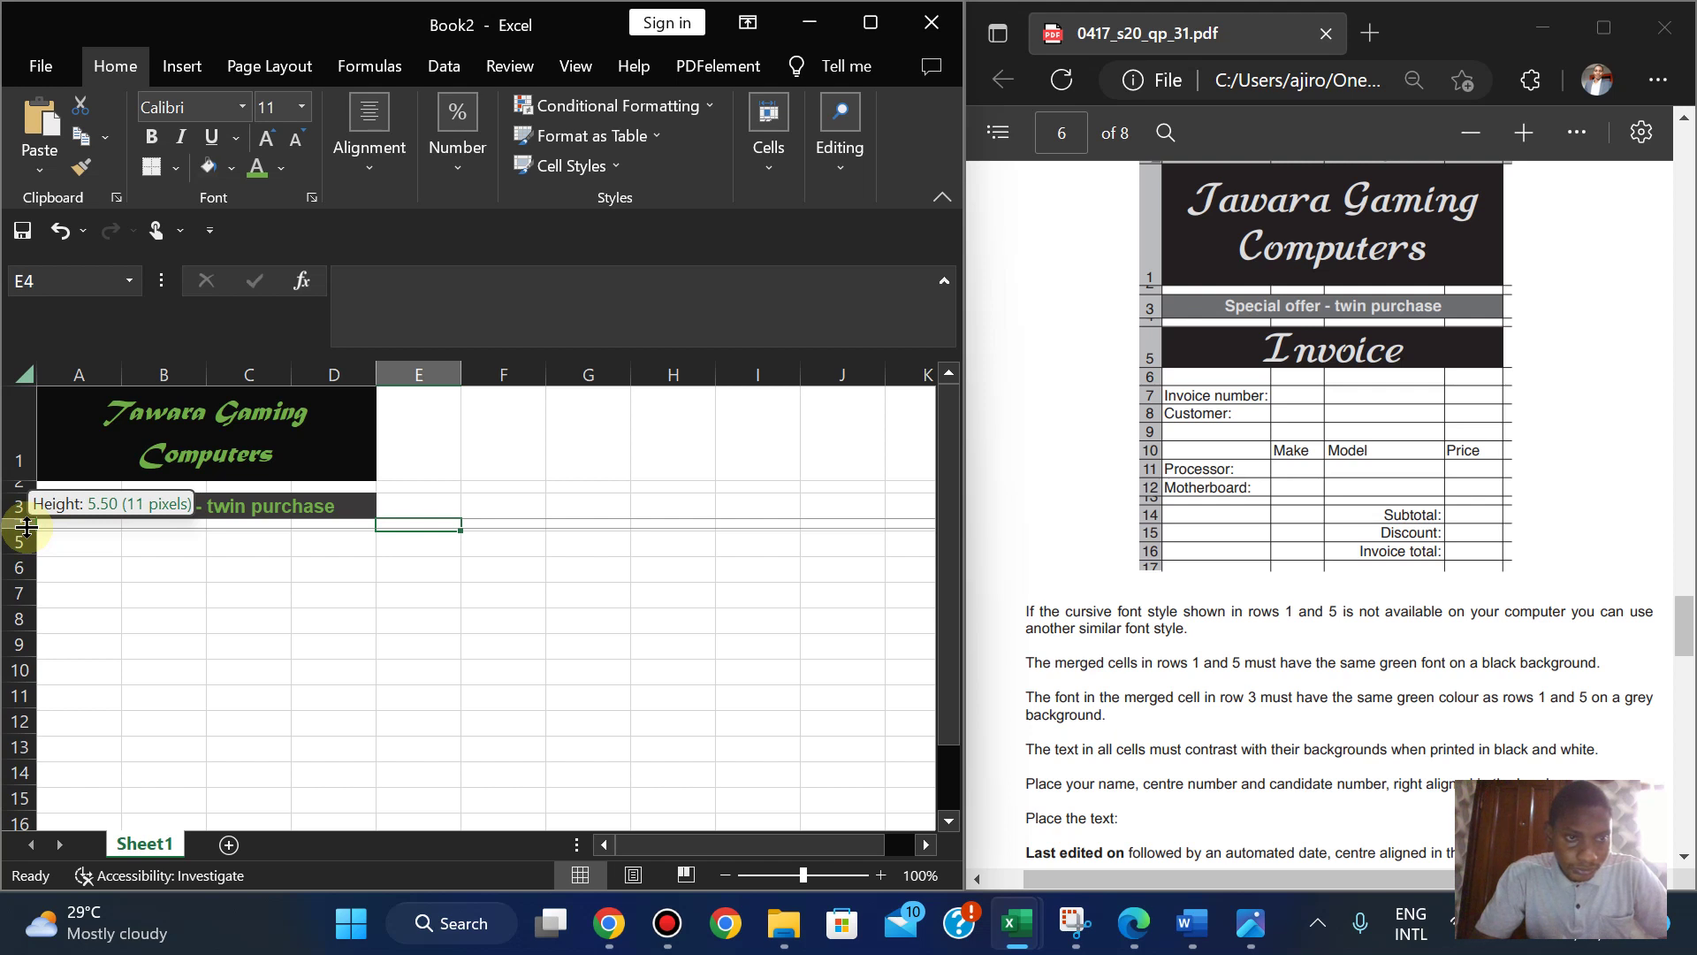
pyautogui.moveTo(26, 526); pyautogui.dragTo(26, 526)
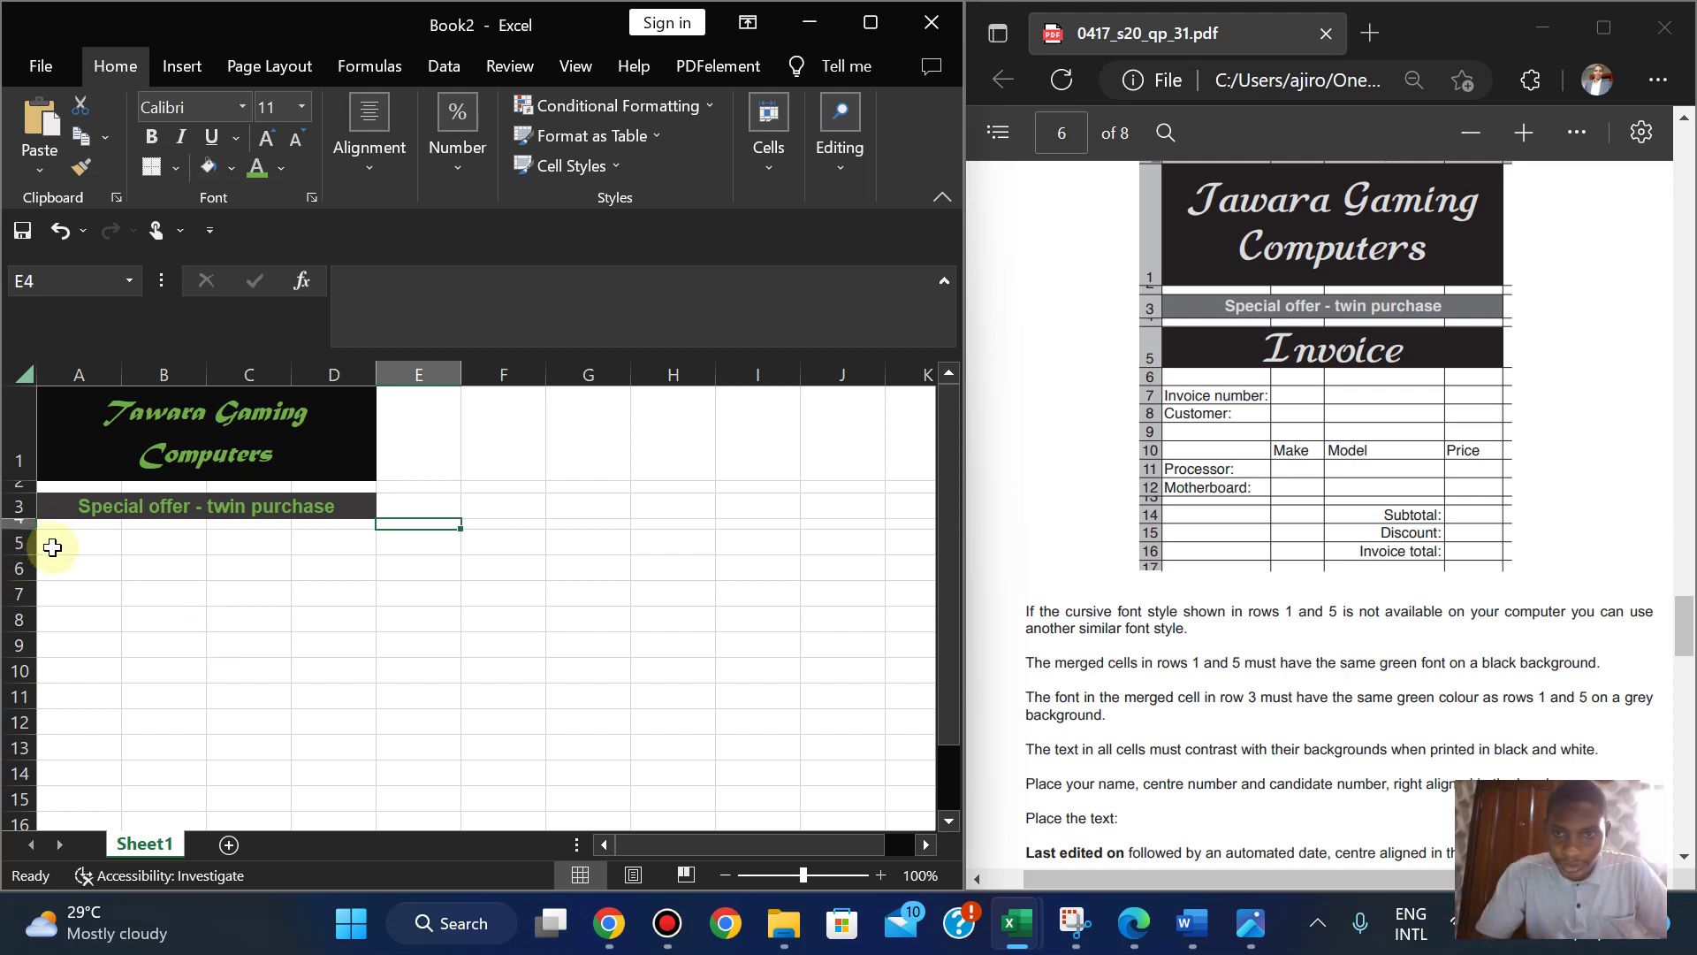
pyautogui.moveTo(22, 527); pyautogui.dragTo(21, 528)
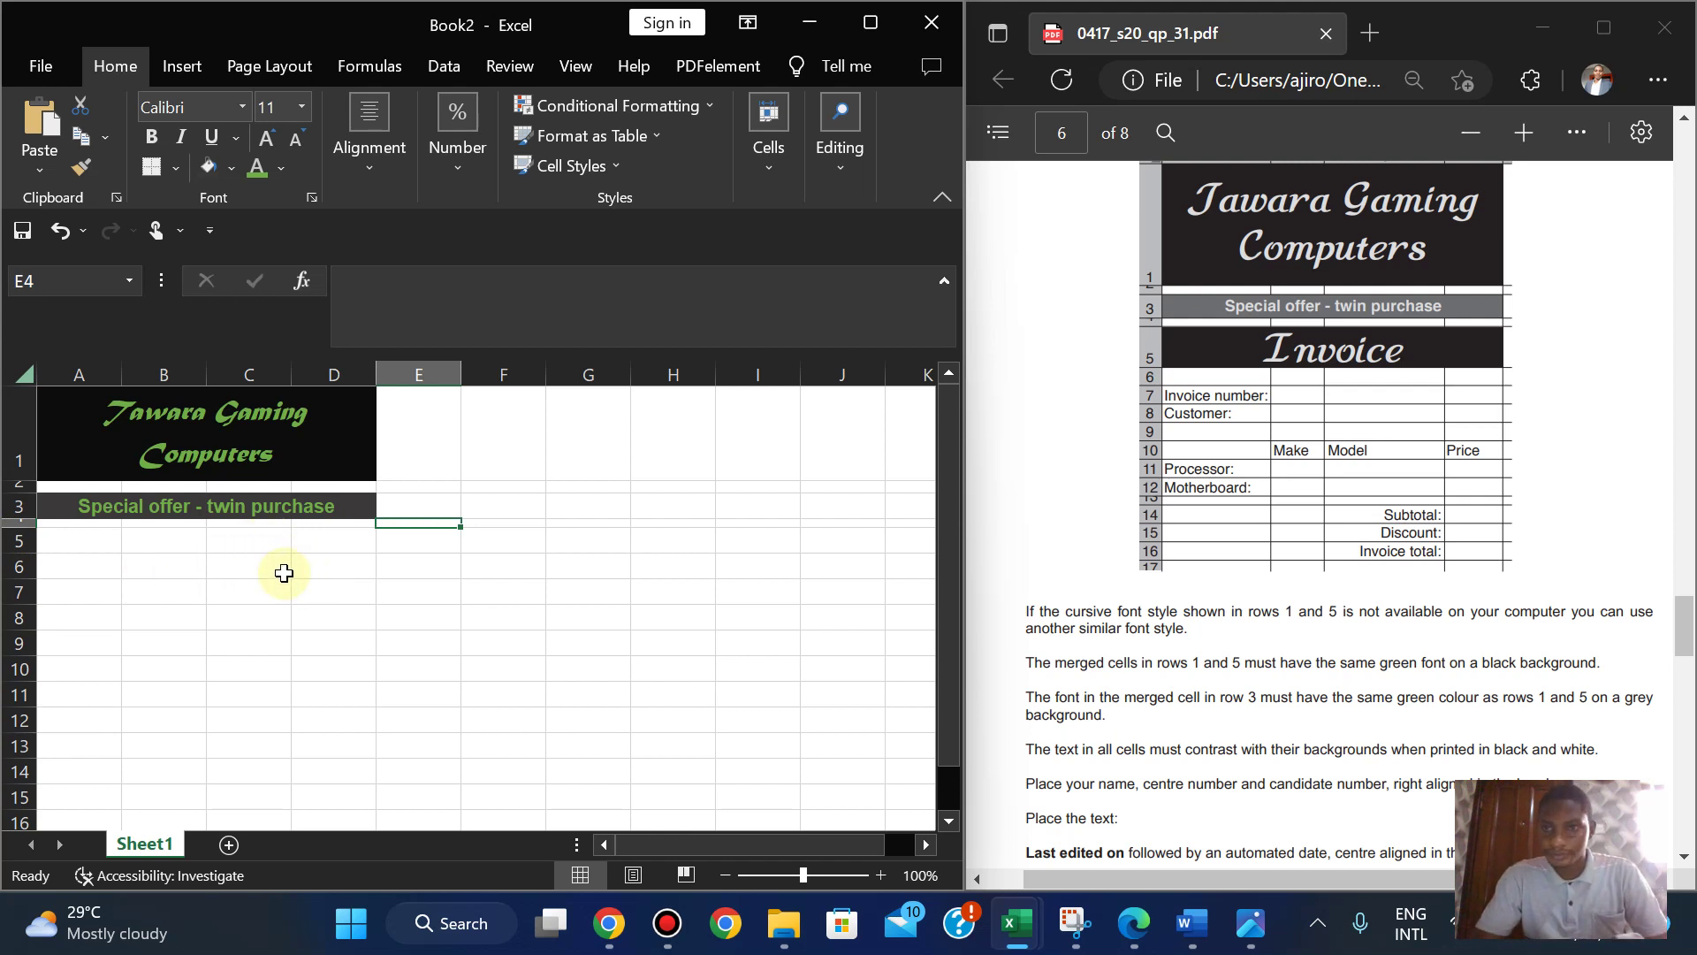
pyautogui.click(54, 540)
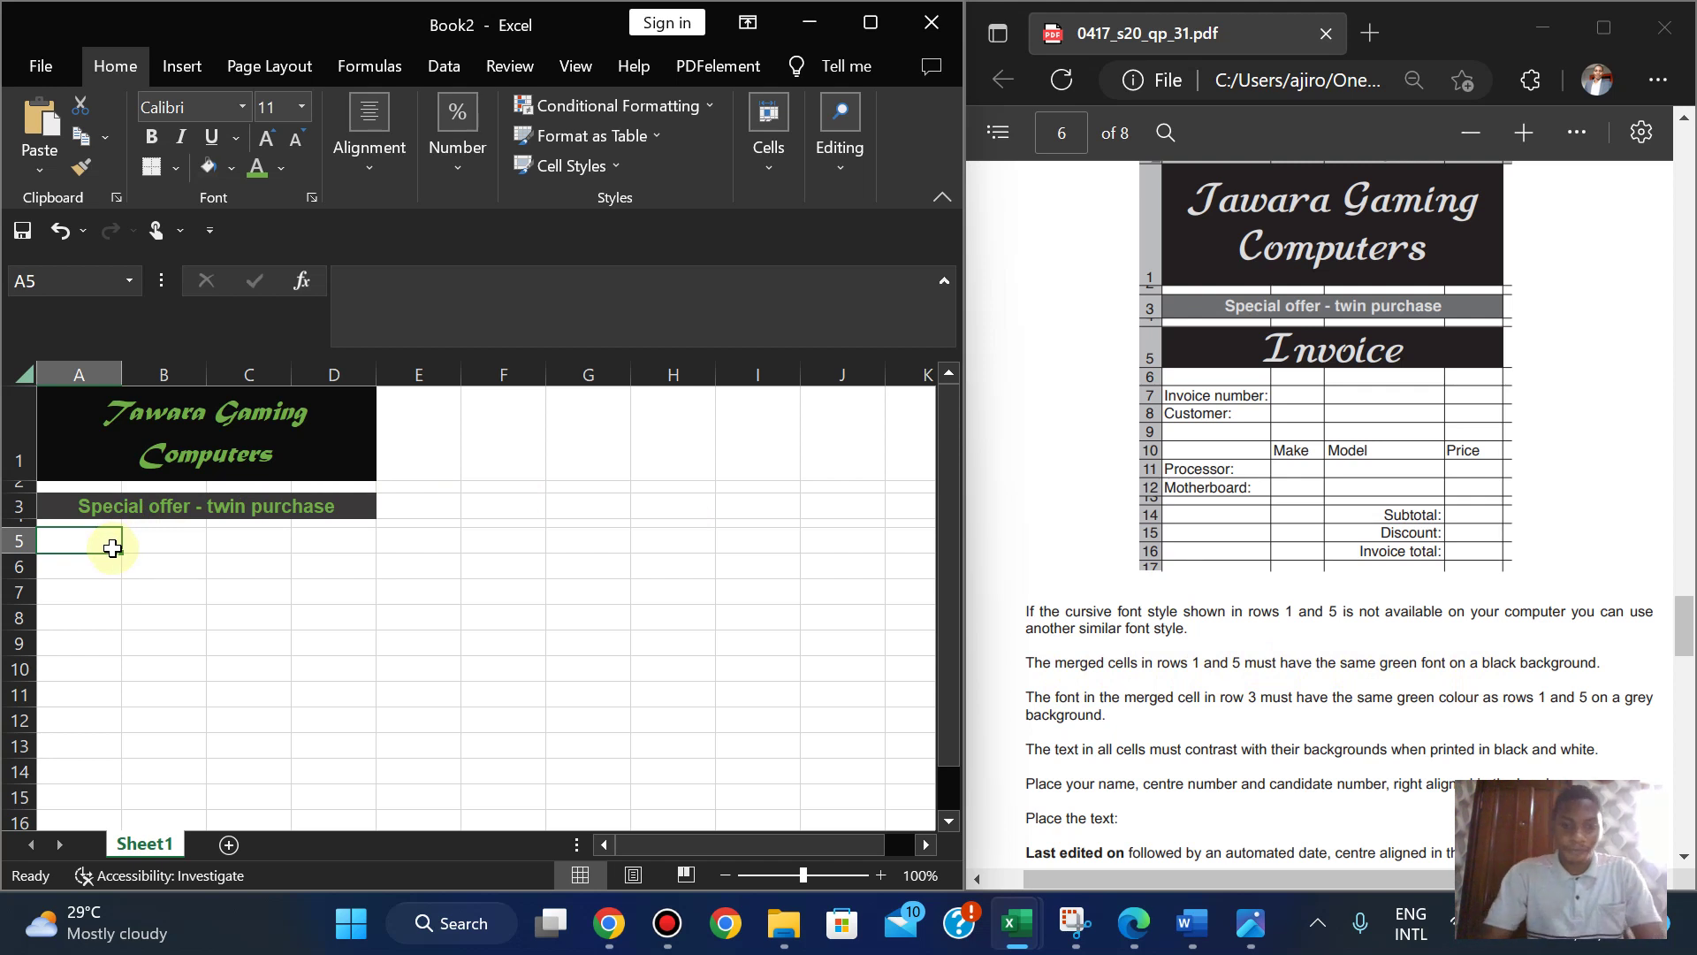
# - Enter 'Invoice' in A5 and merge and centre it across A5:D5
pyautogui.write('Invoice')
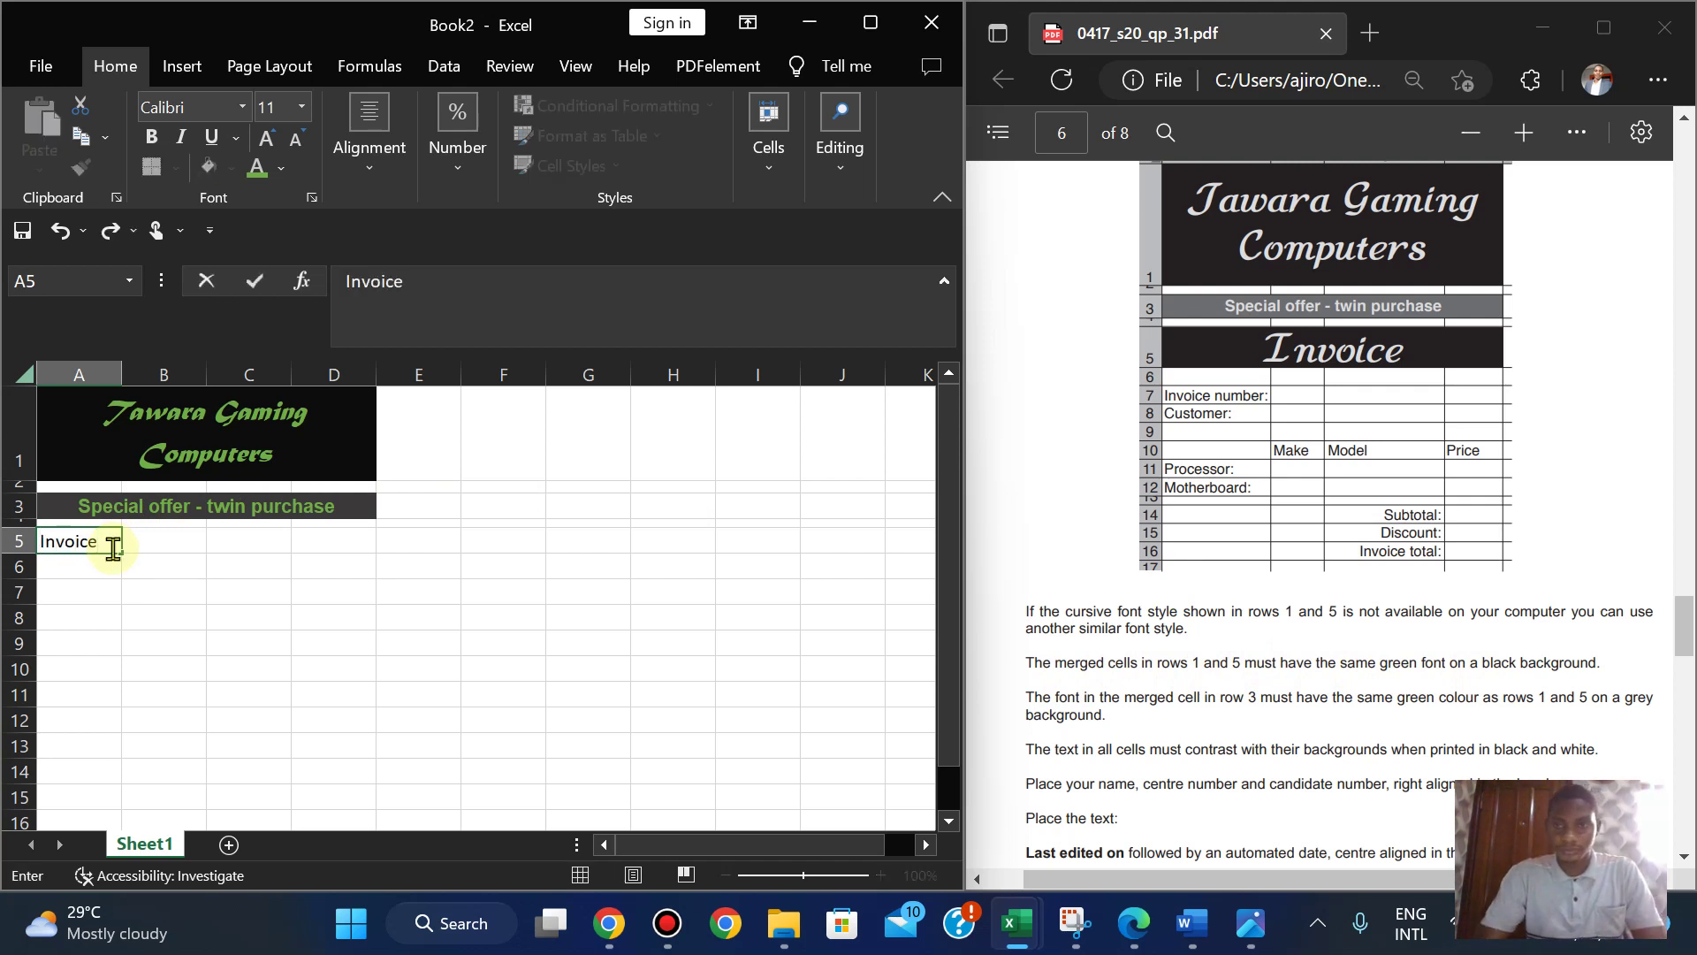
pyautogui.press('Return')
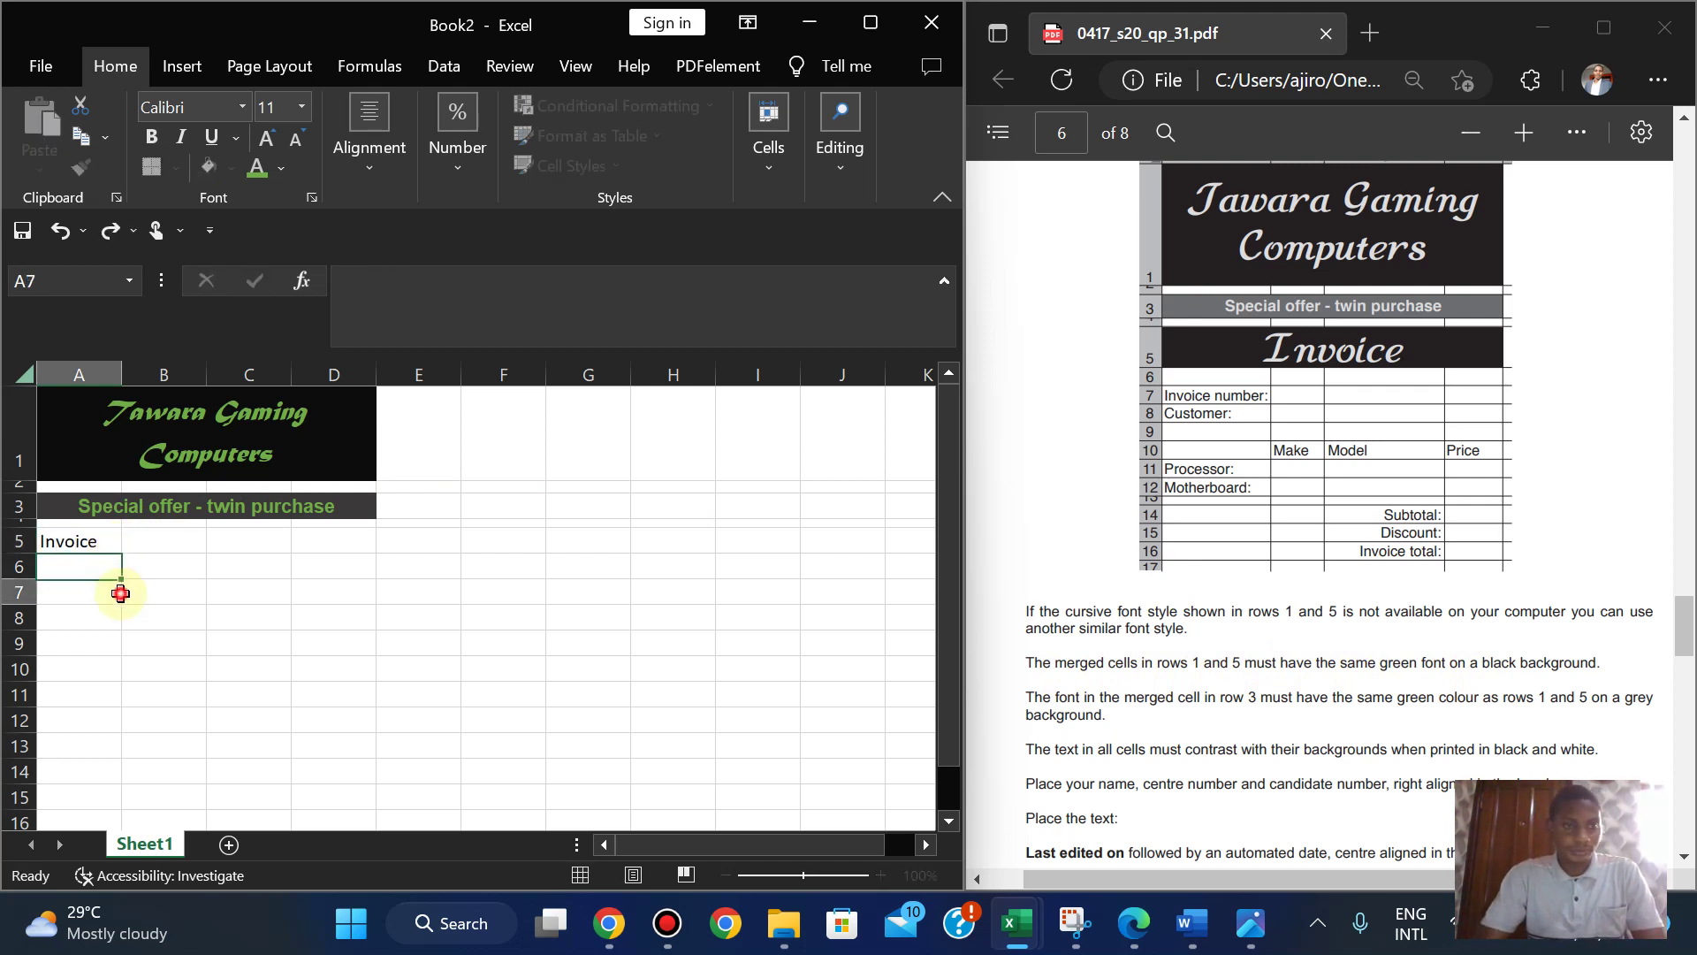
pyautogui.moveTo(83, 541); pyautogui.dragTo(347, 540)
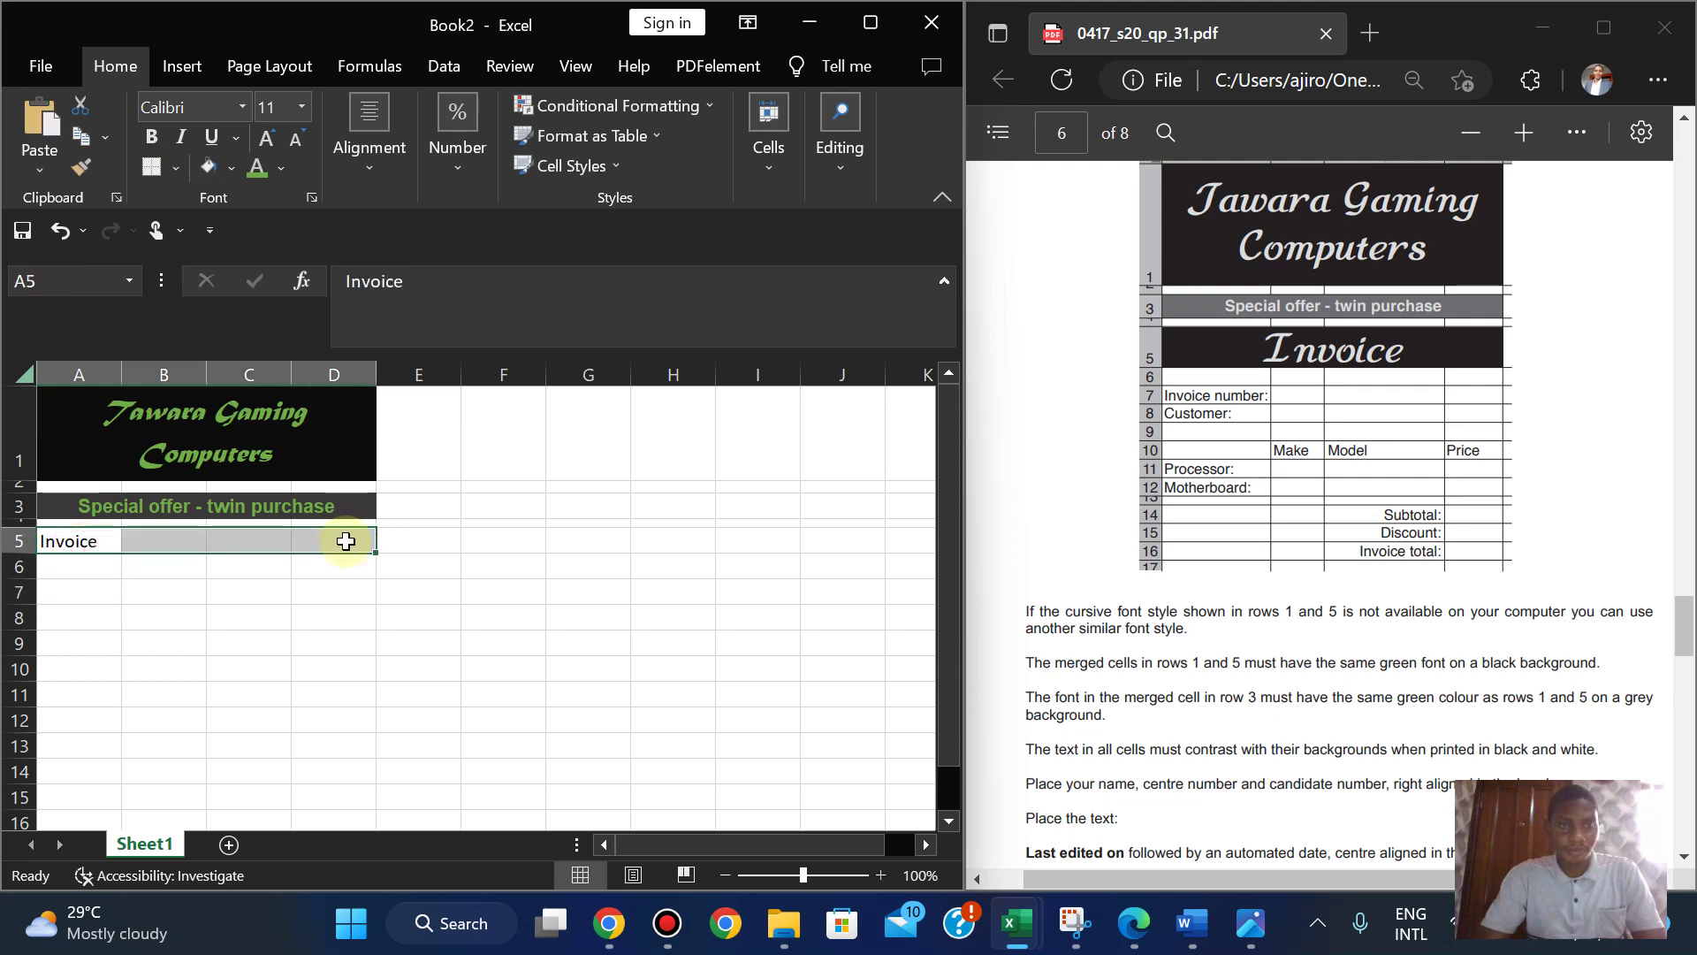
pyautogui.click(368, 141)
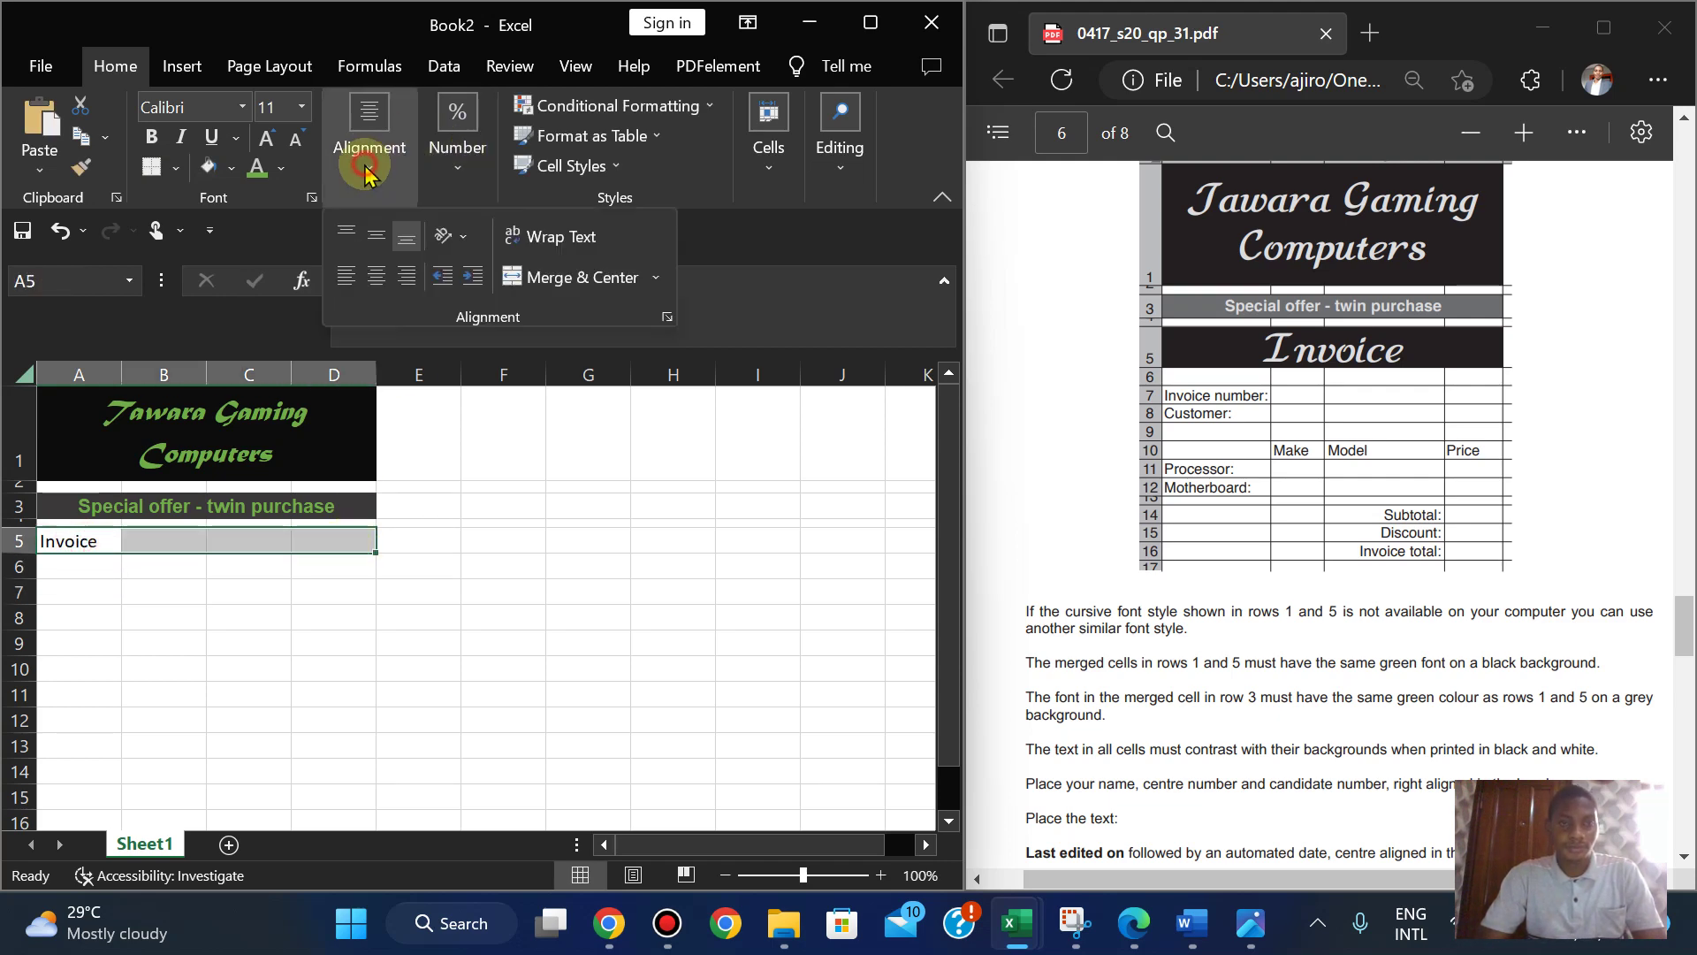
pyautogui.click(552, 273)
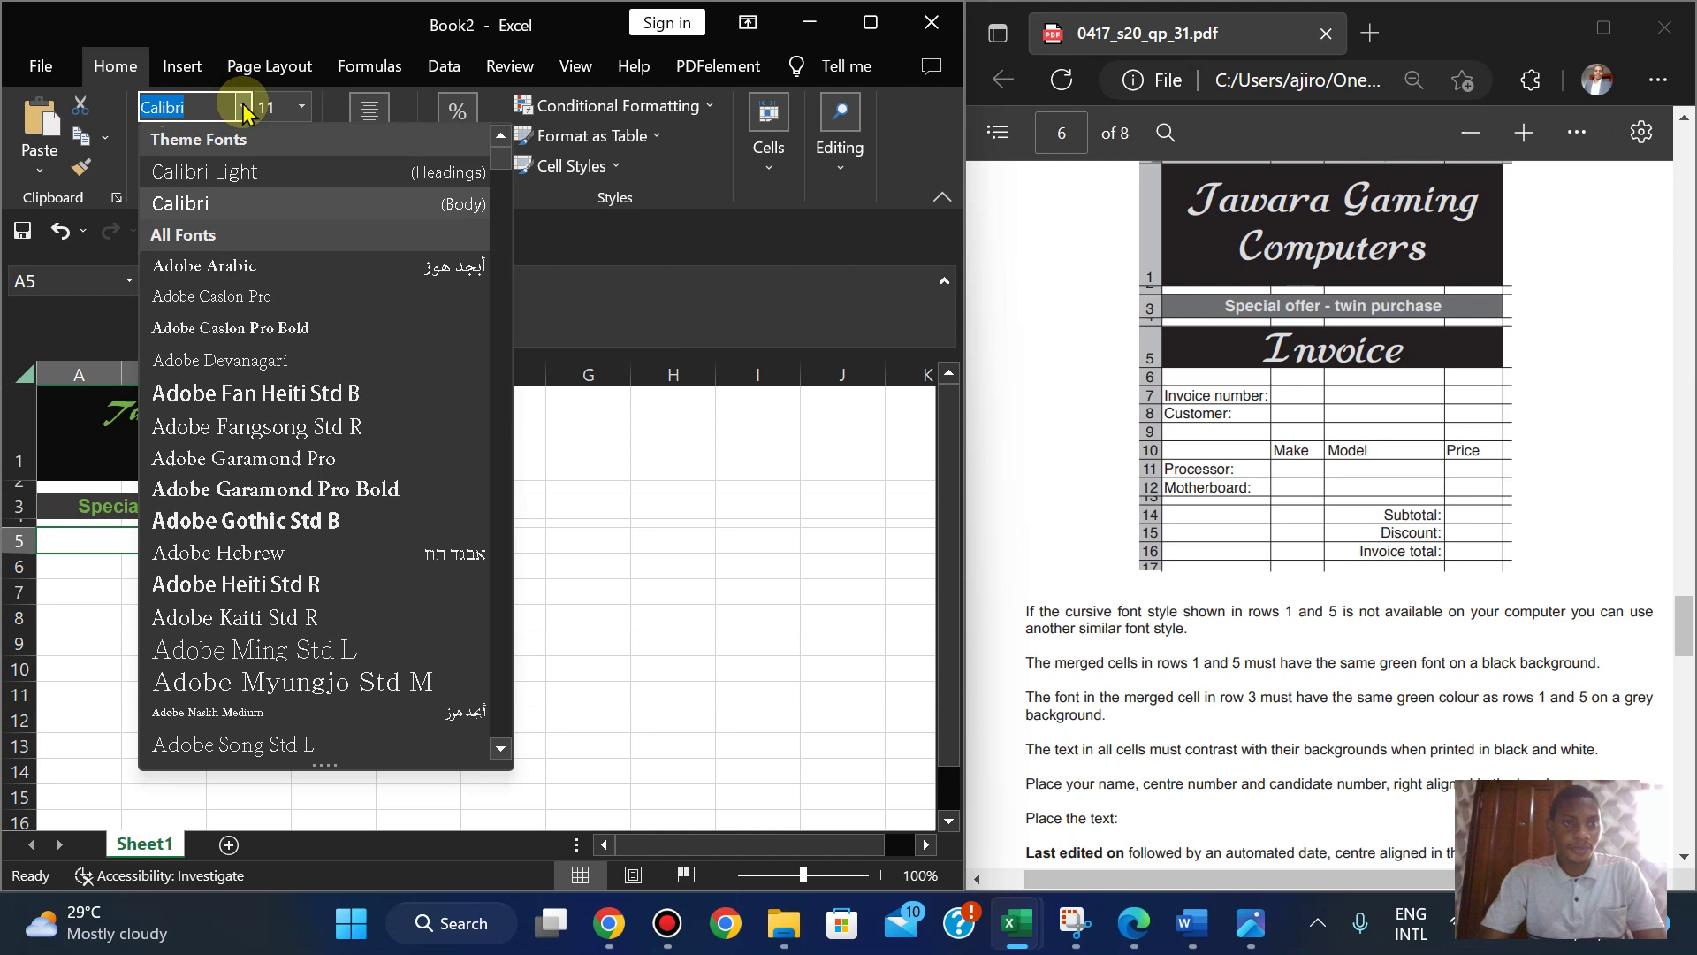
# - Check which font the Tawara Gaming Computers title uses
pyautogui.click(245, 108)
pyautogui.click(245, 108)
pyautogui.click(245, 108)
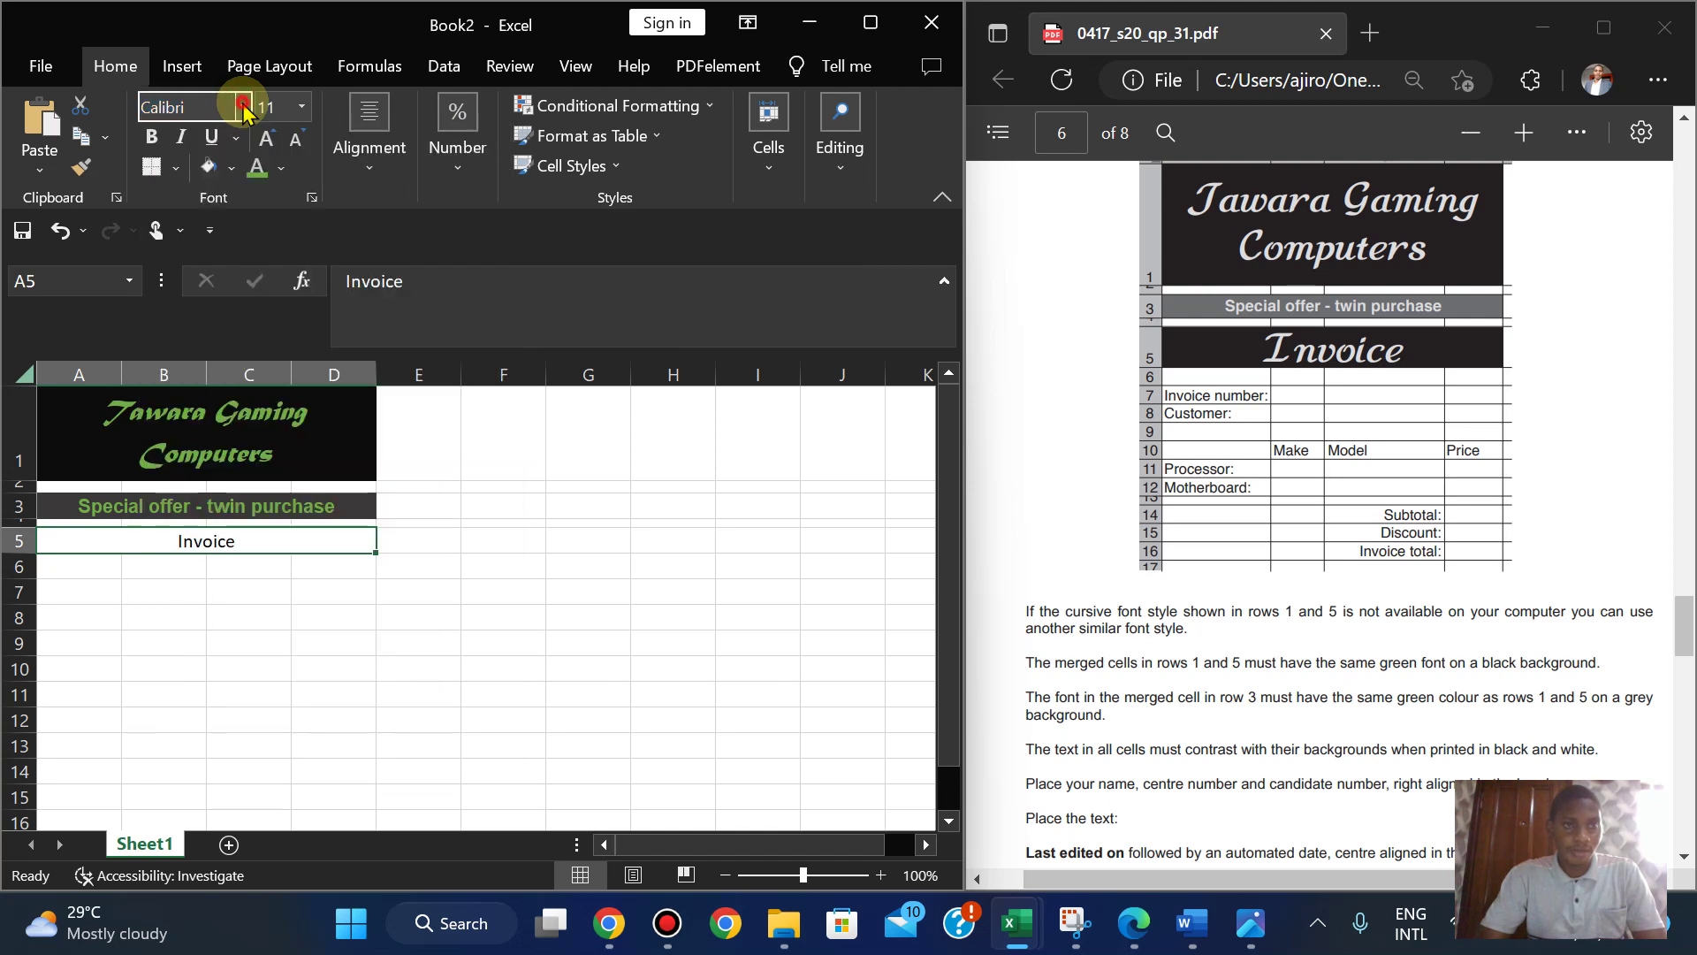
pyautogui.click(207, 448)
# - Try the Matura font on the special offer row, then undo it
pyautogui.click(174, 512)
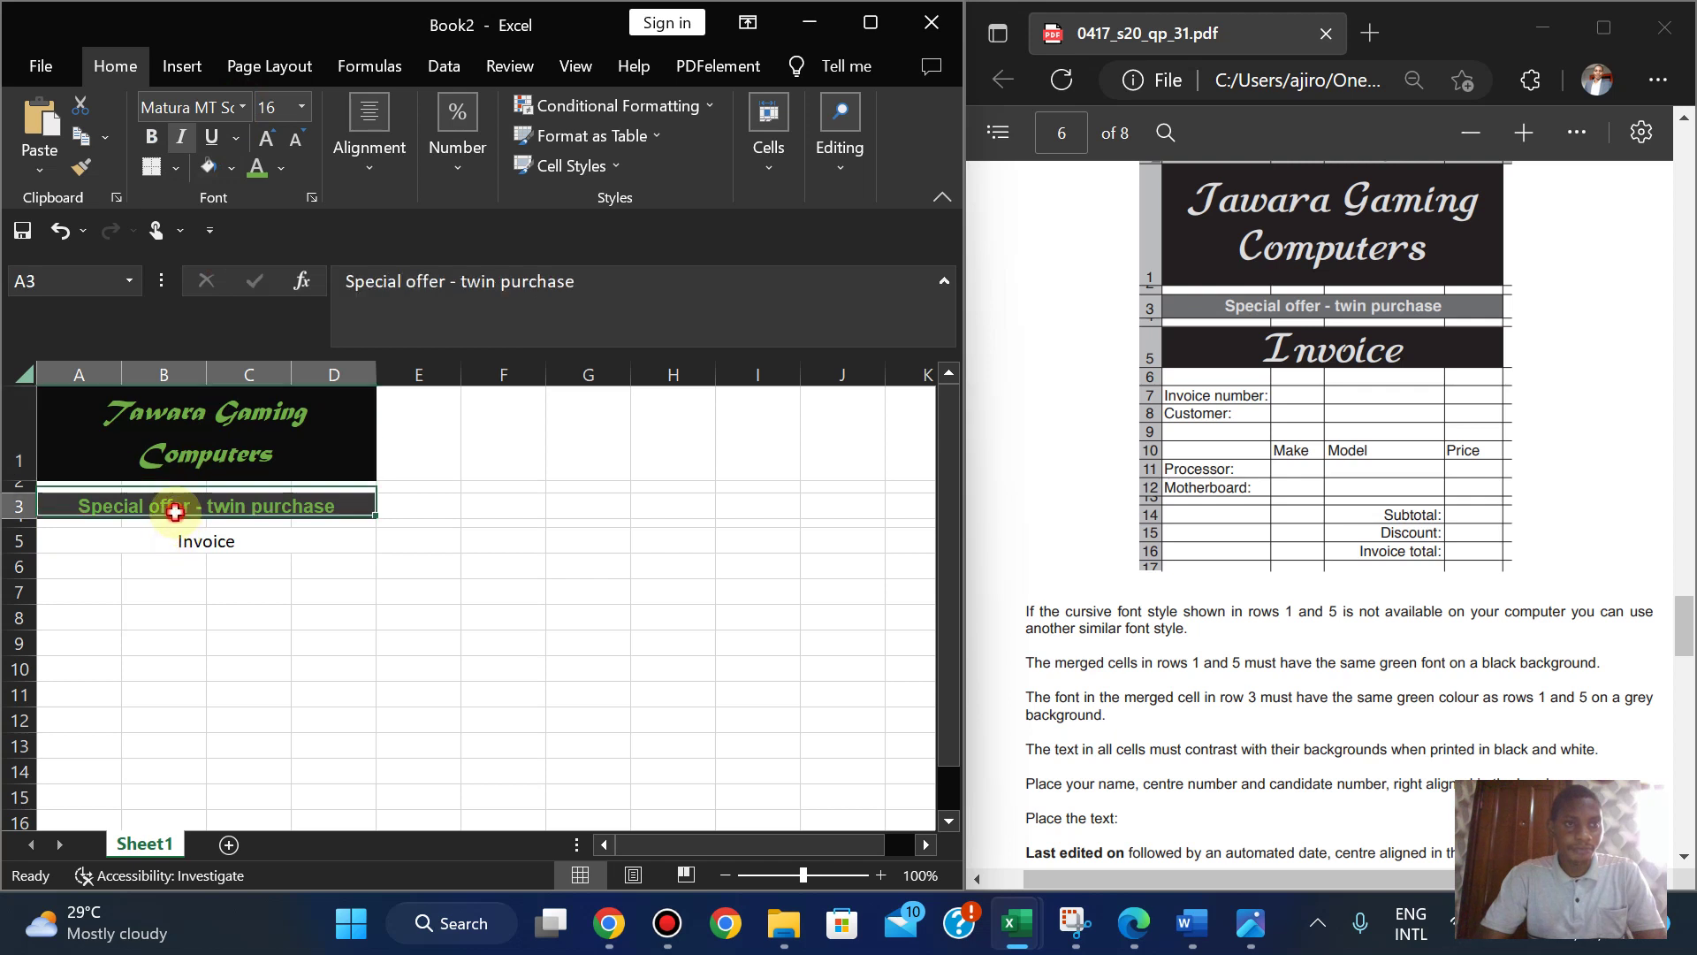
pyautogui.click(190, 107)
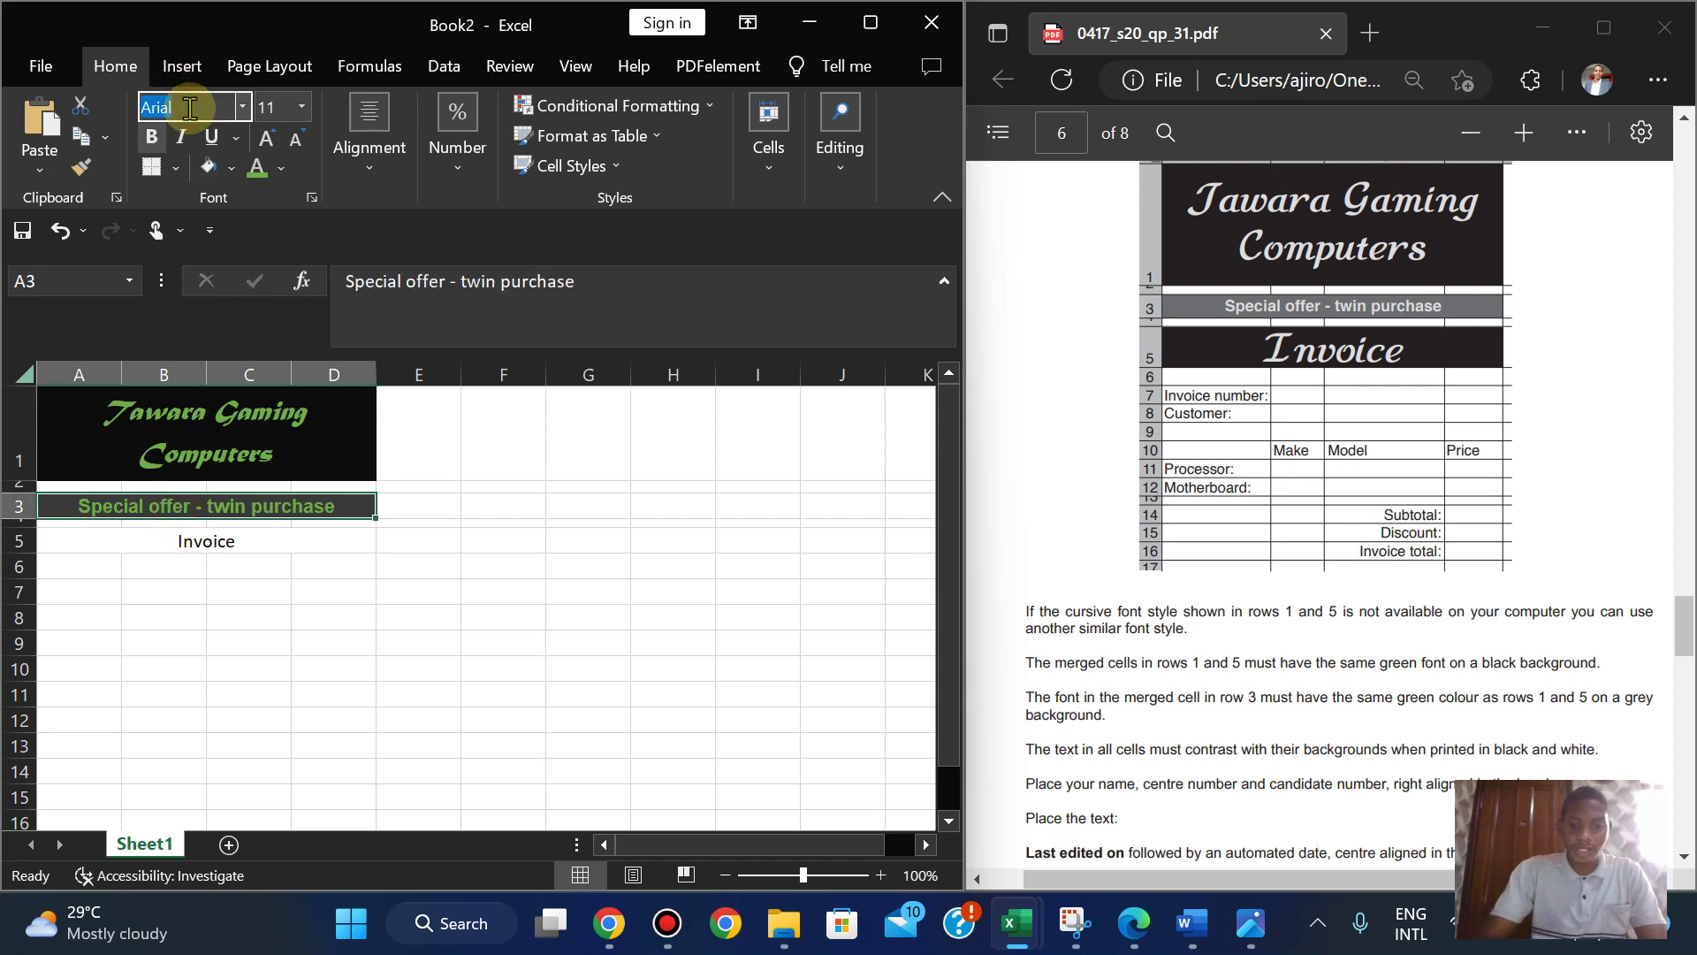
pyautogui.write('Matura MT Sc')
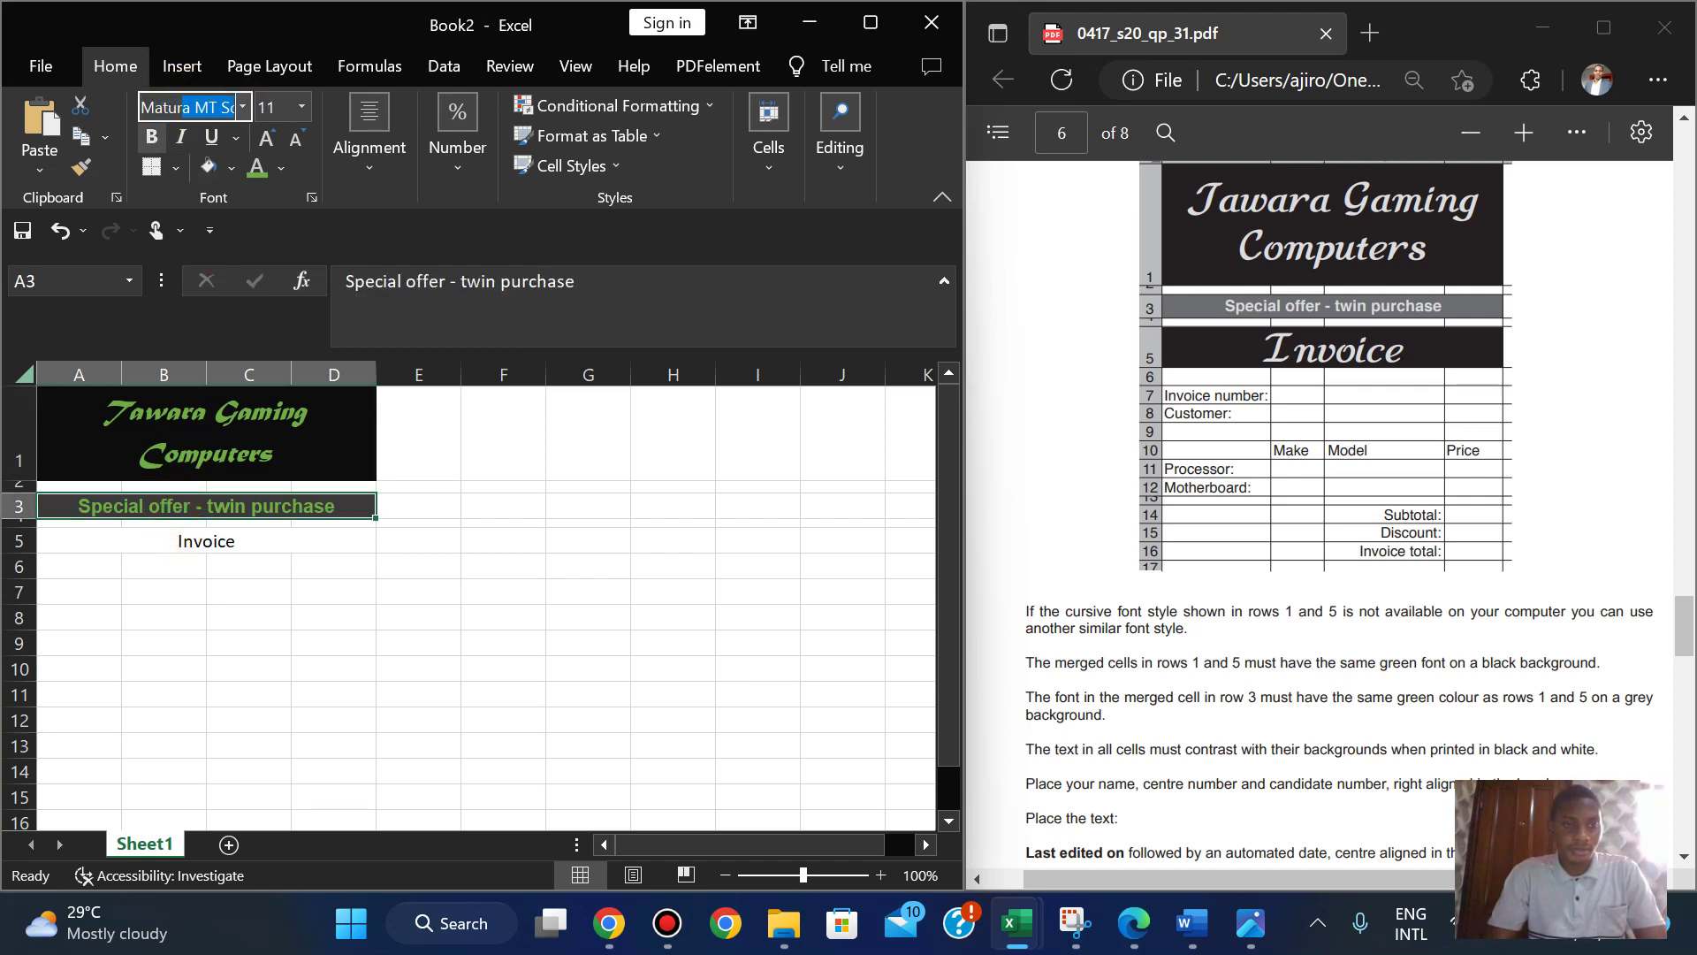
pyautogui.click(196, 544)
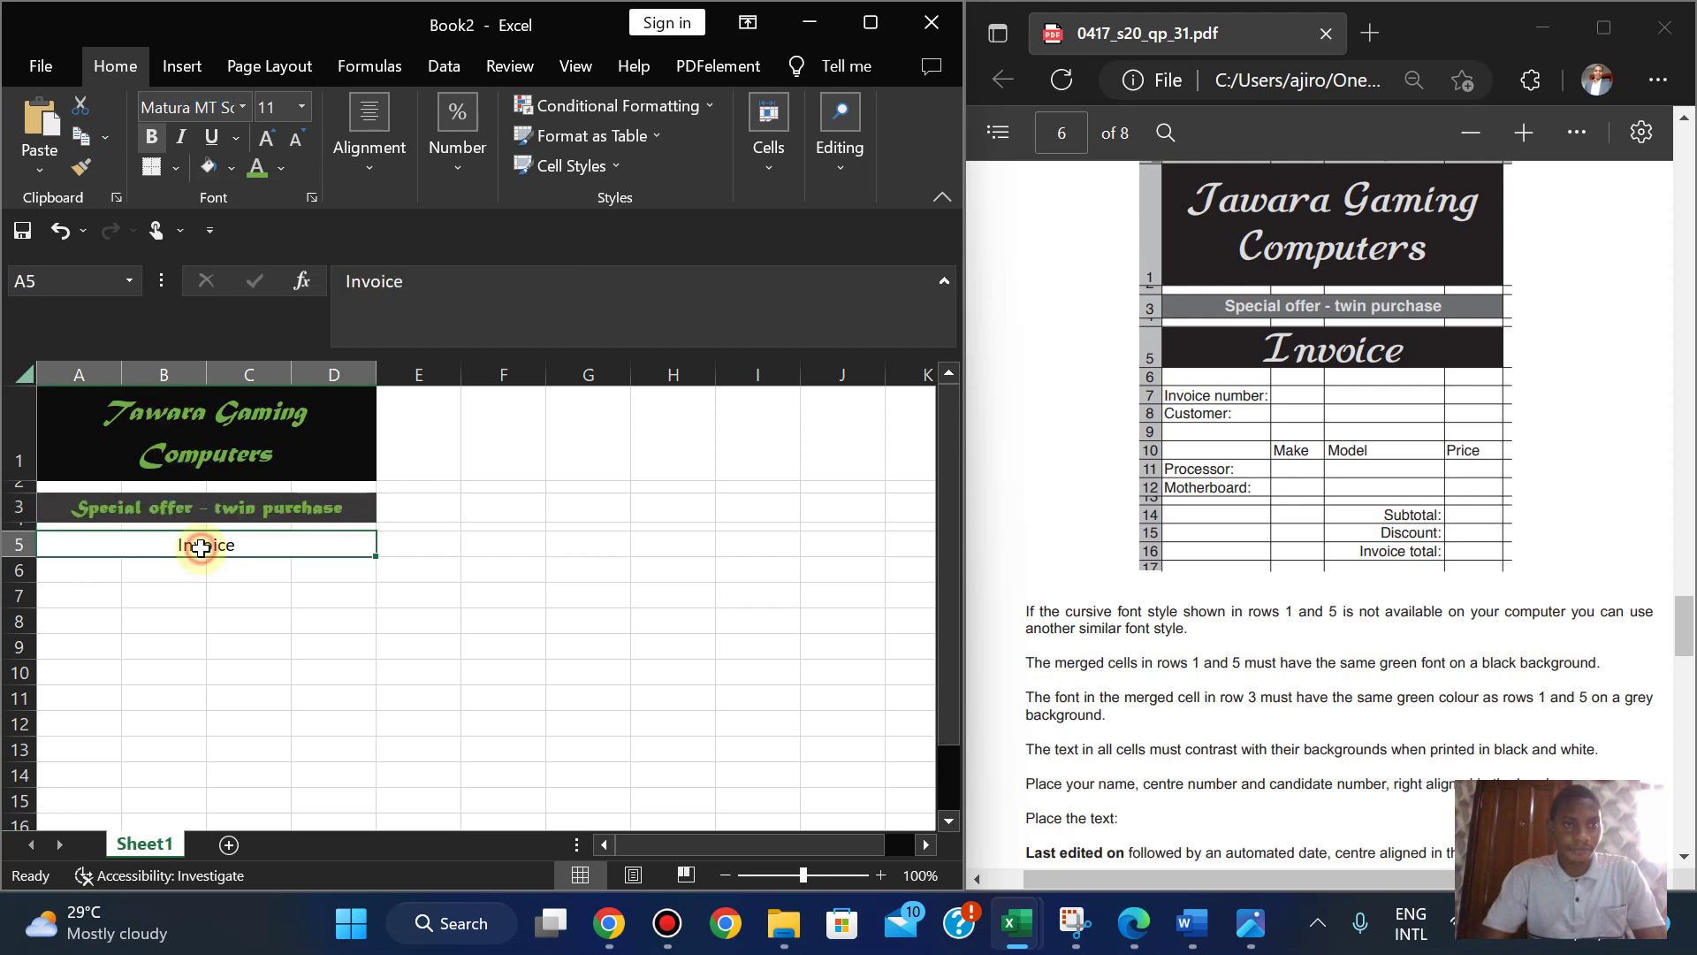
pyautogui.hotkey('ctrl', 'z')
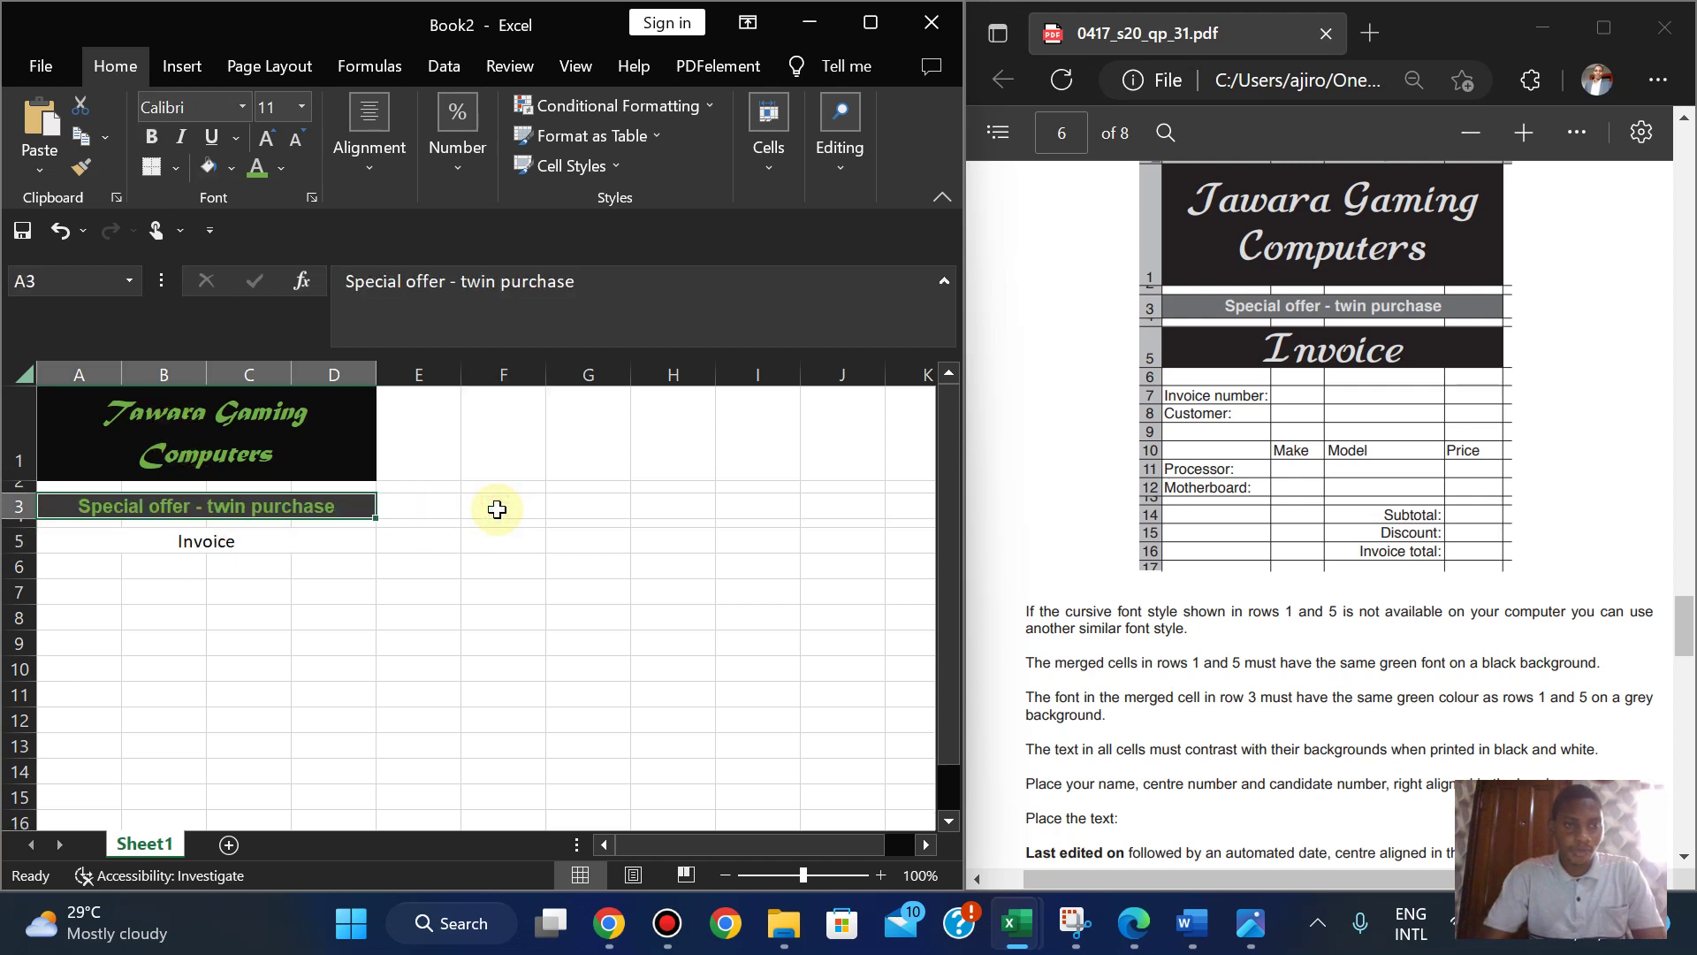
# - Set the Invoice cell to Matura MT Script Capitals and make it italic
pyautogui.click(196, 539)
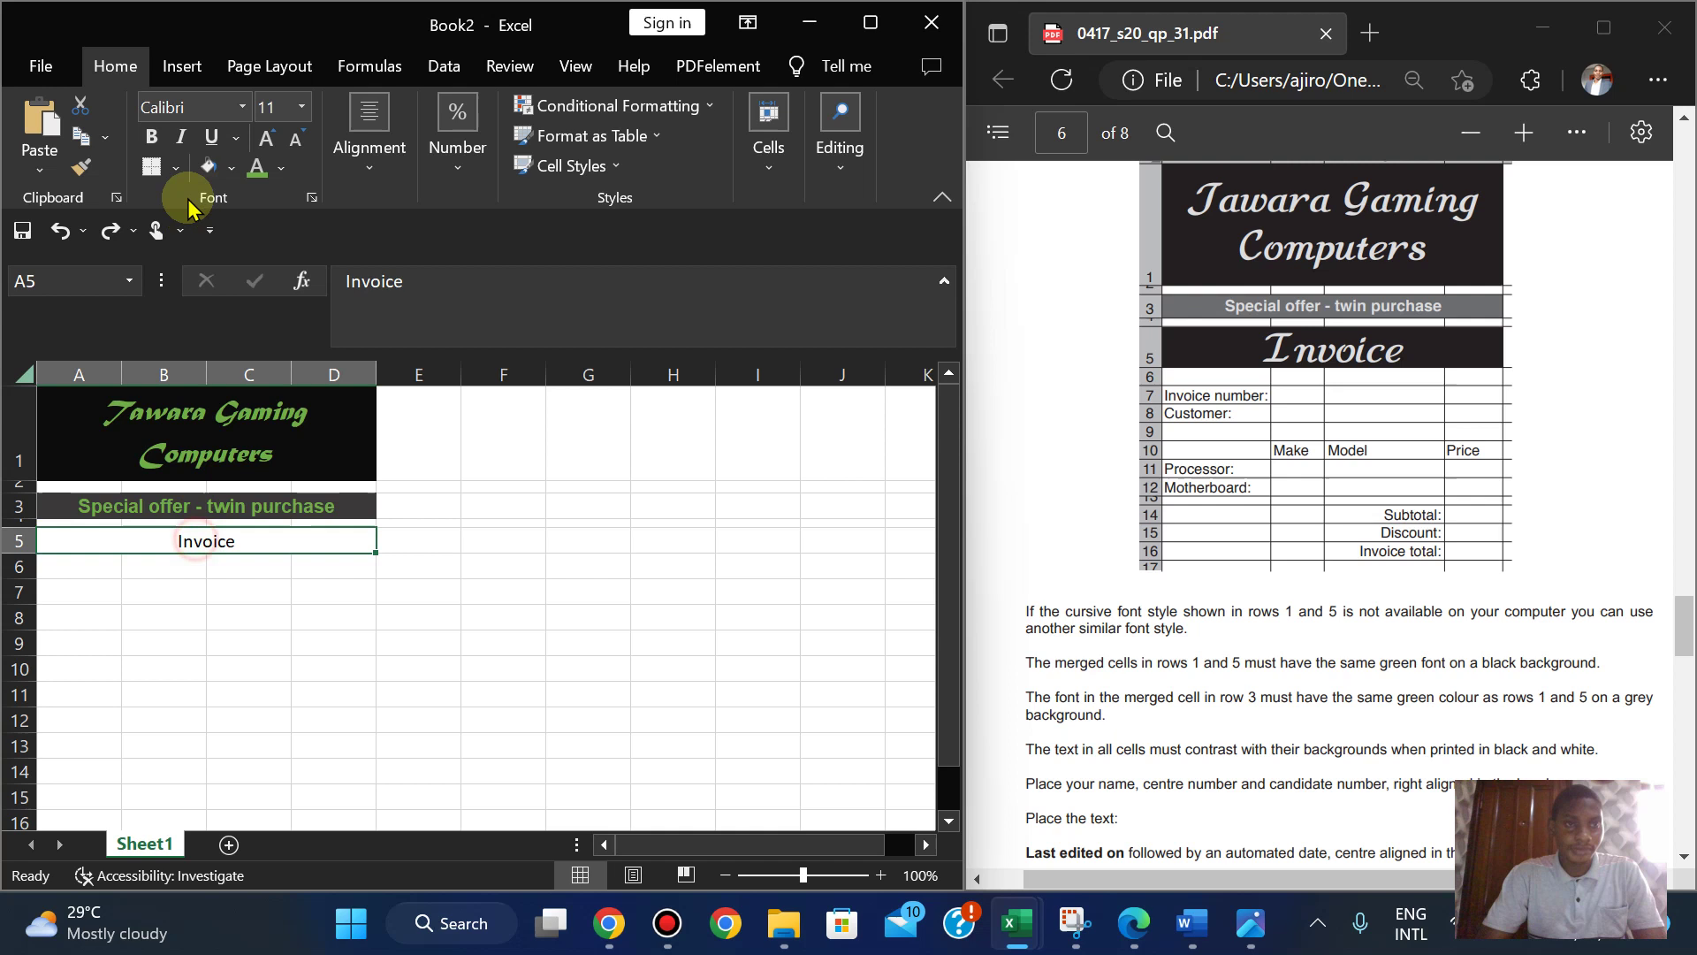
pyautogui.click(177, 107)
pyautogui.write('Matura MT Sc')
pyautogui.press('Return')
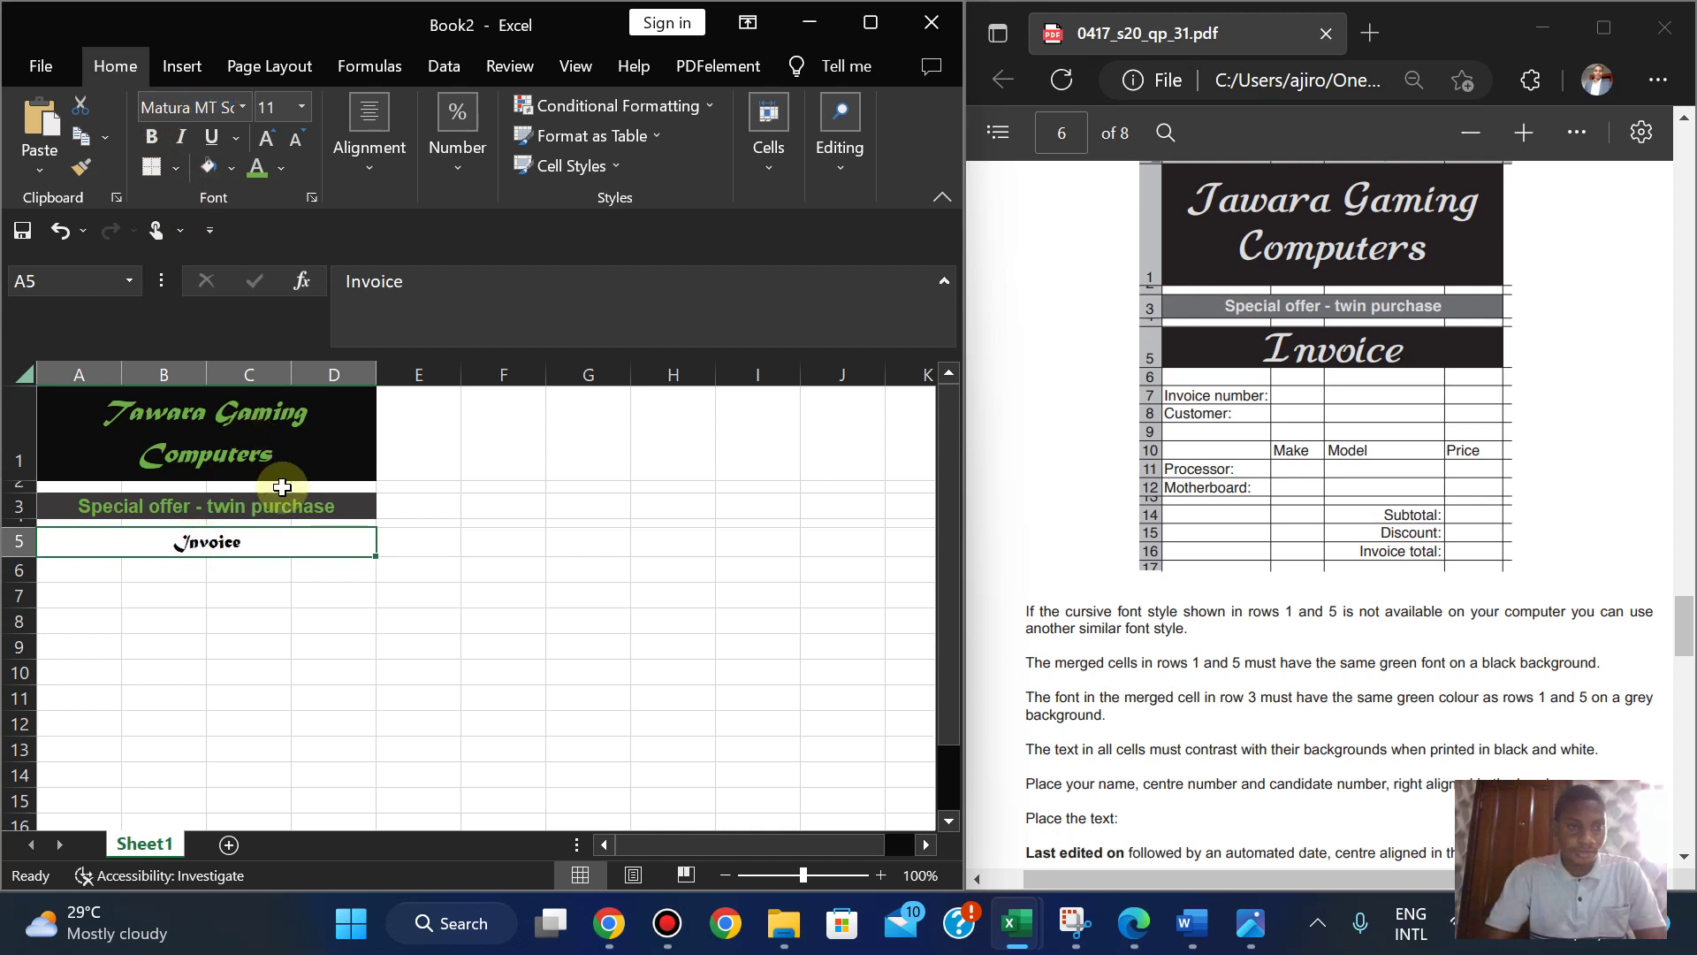
pyautogui.click(185, 142)
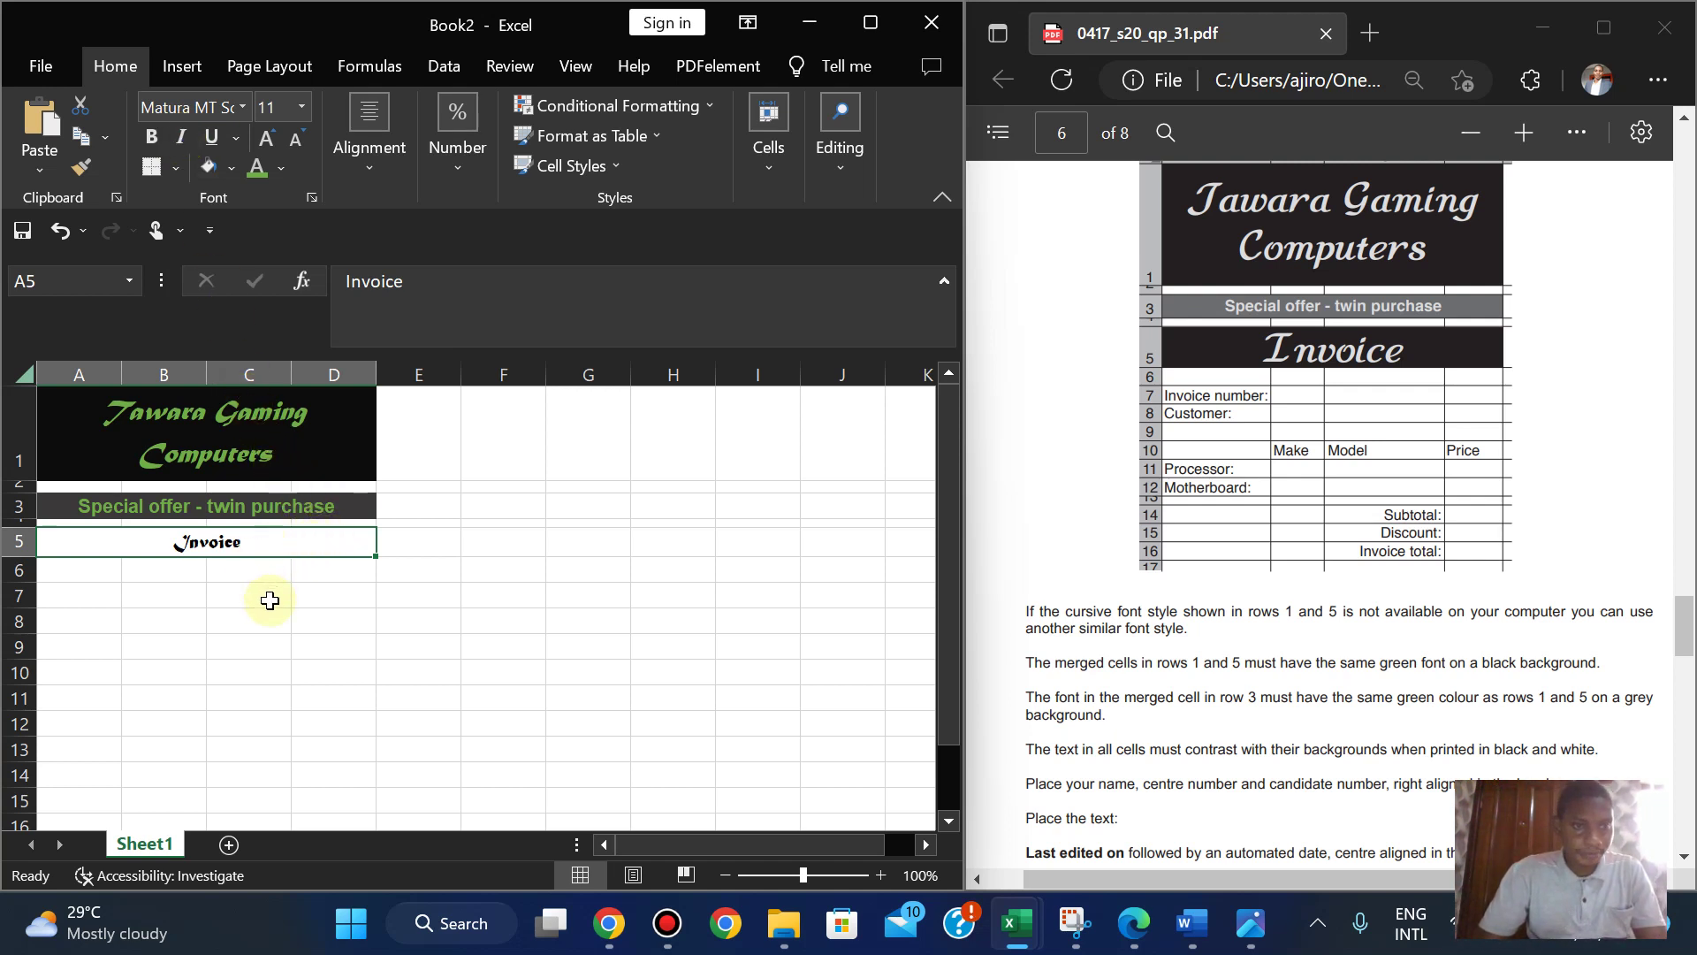
# - Fill the Invoice cell black and recheck the requirements in the PDF
pyautogui.click(232, 168)
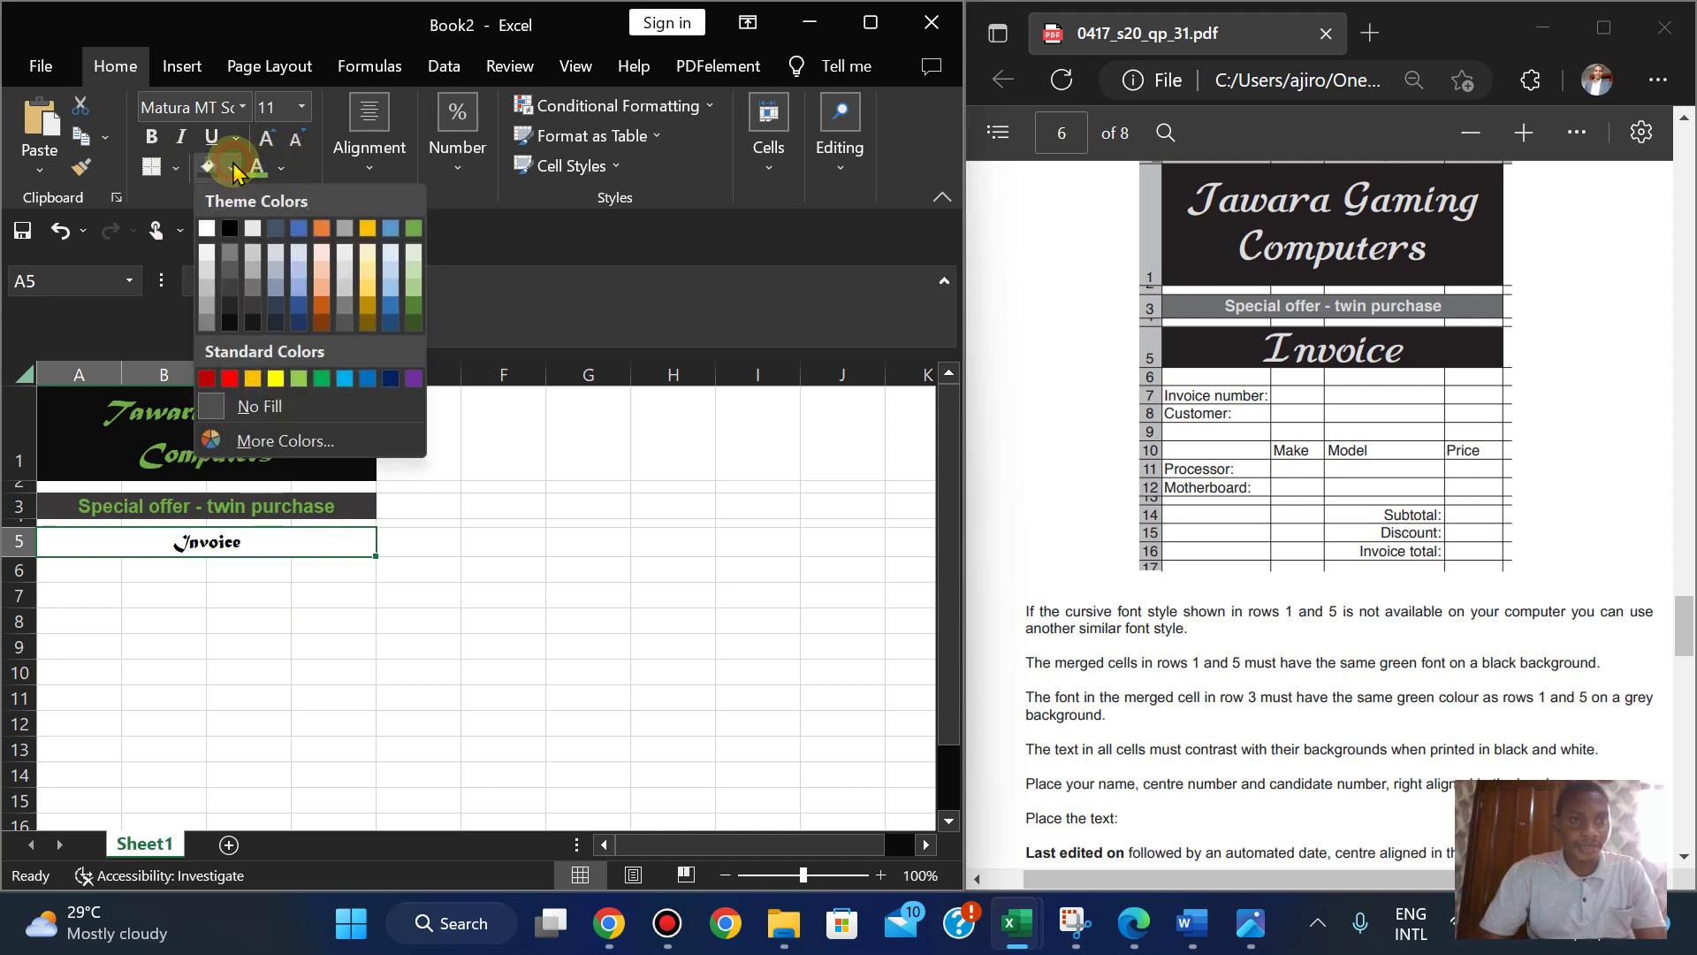
pyautogui.click(232, 230)
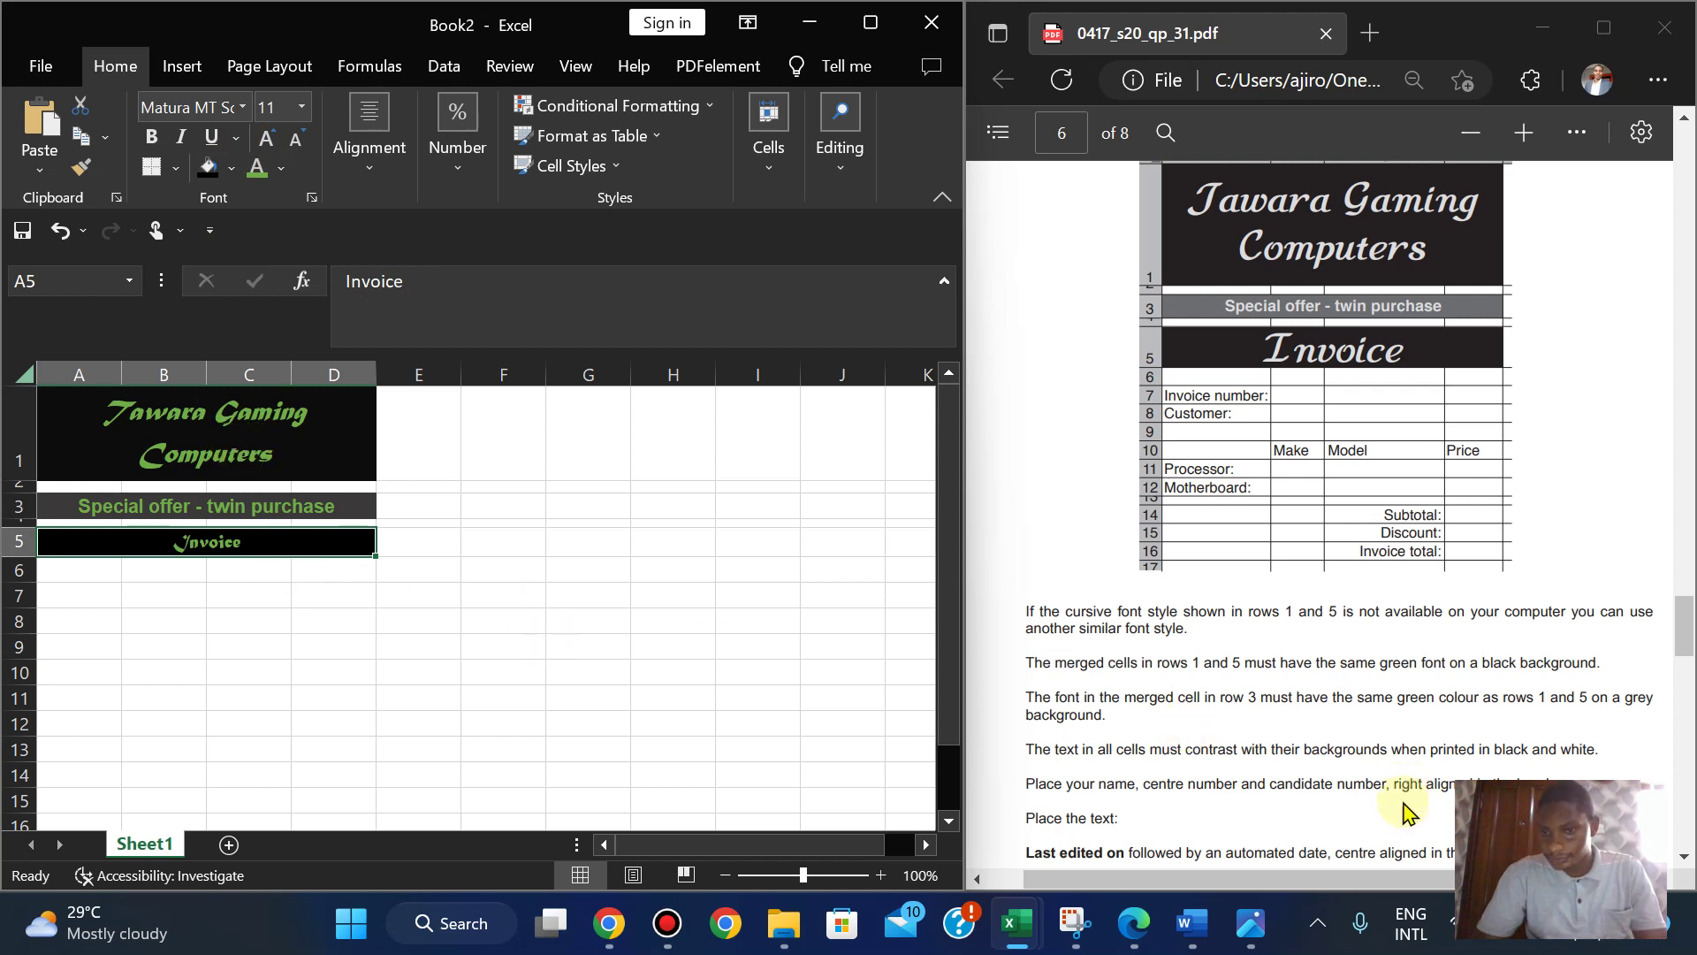
pyautogui.click(1583, 635)
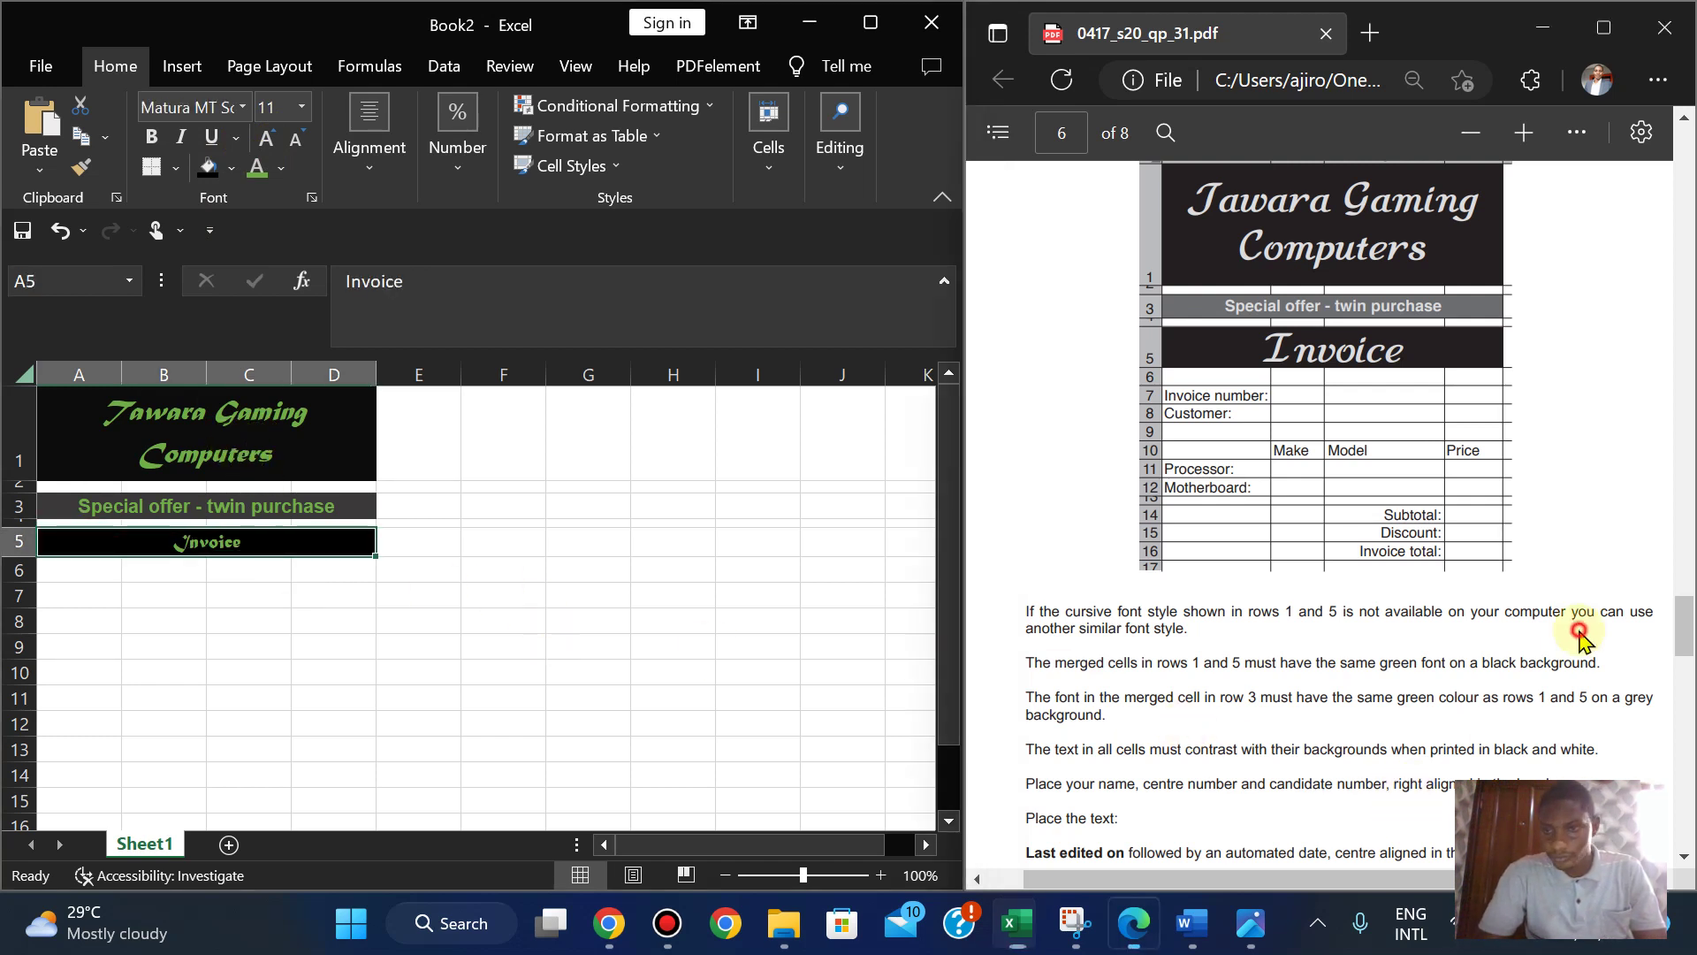
pyautogui.scroll(-1, 1582, 636)
pyautogui.scroll(1, 1582, 637)
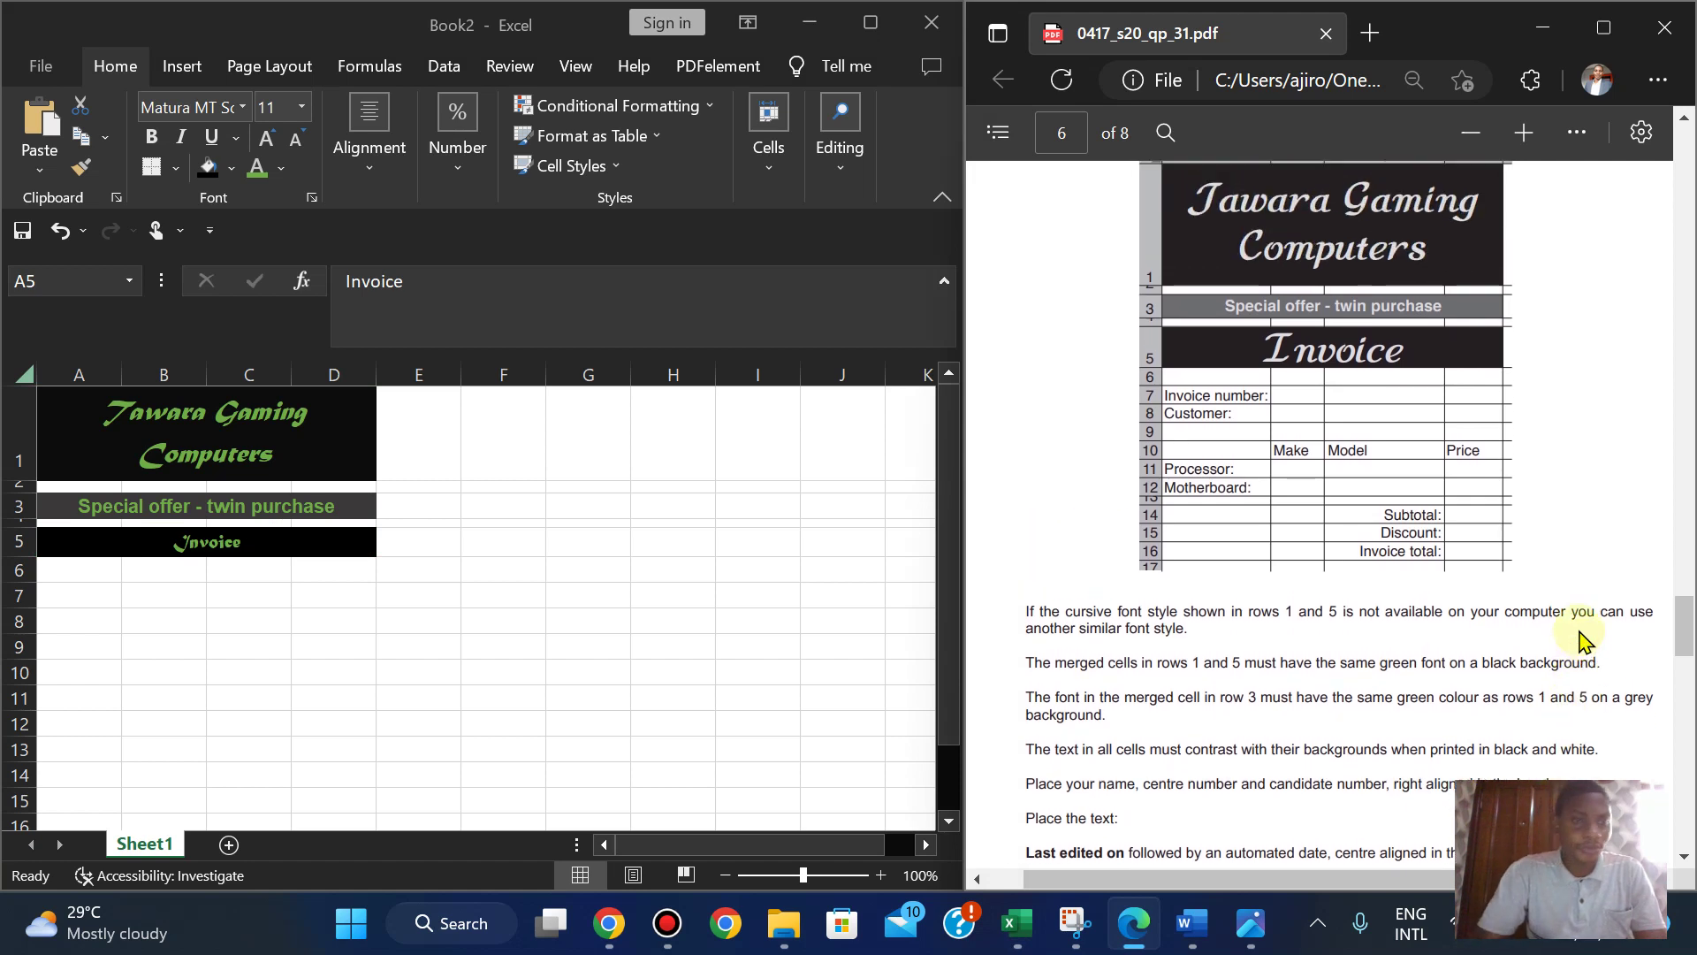
pyautogui.click(174, 546)
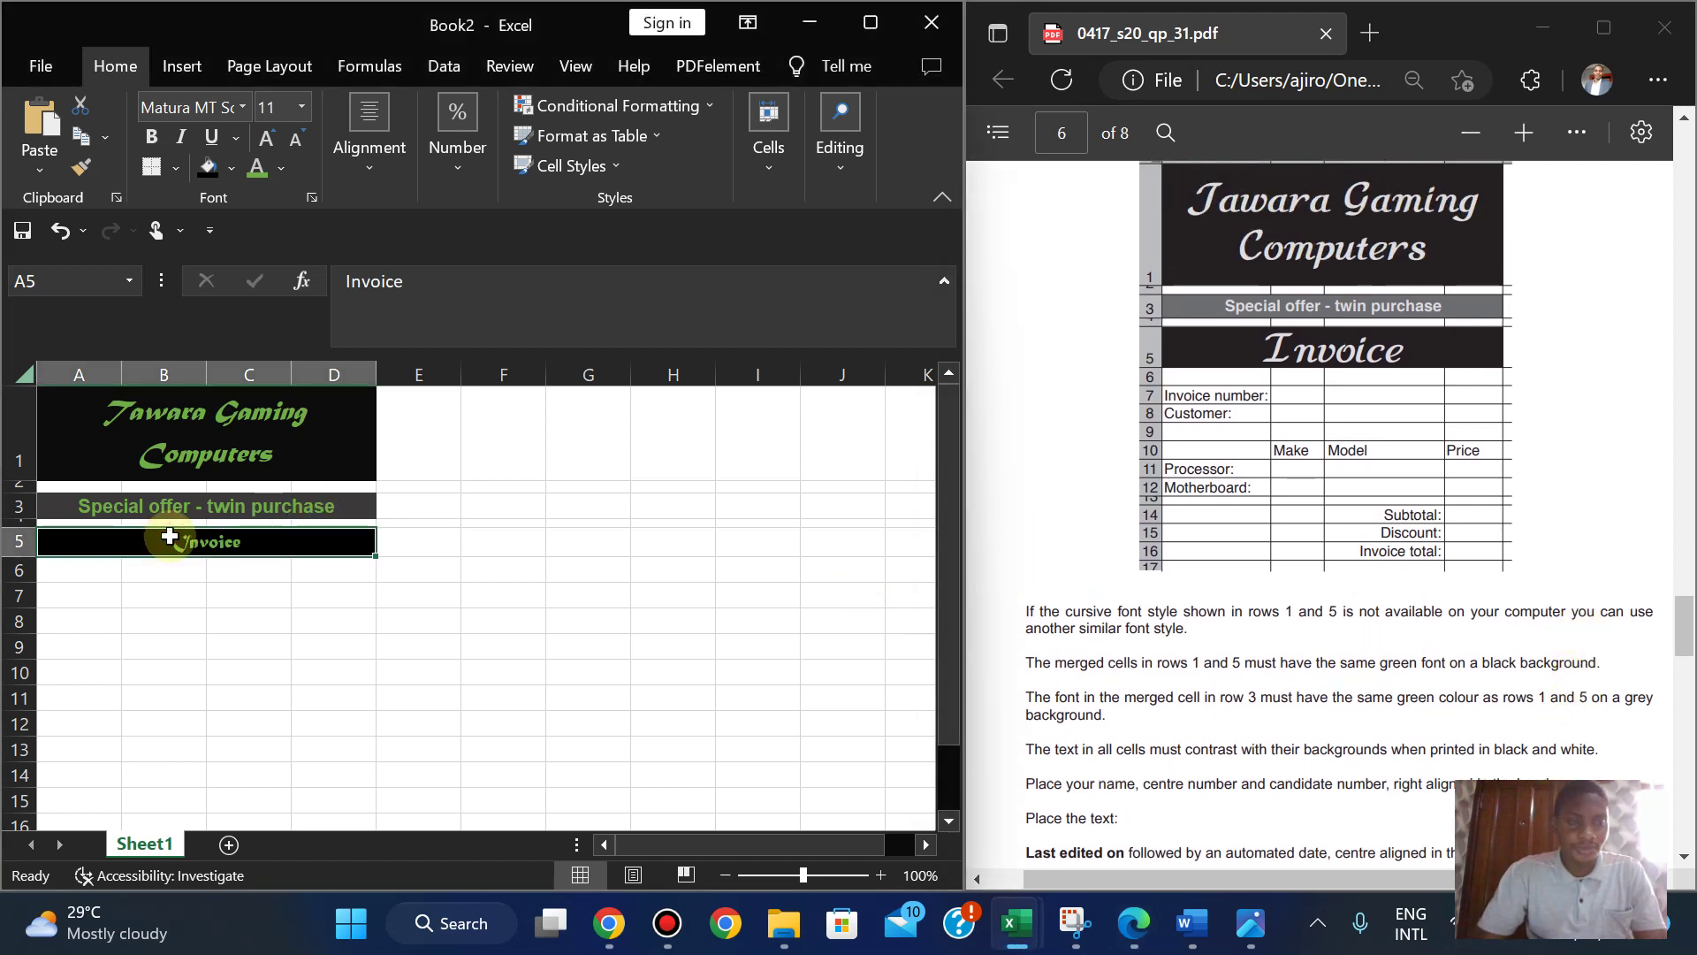
# - Enlarge the Invoice font stepwise through 14, 16, 18 and 20 to 23 point
pyautogui.click(302, 106)
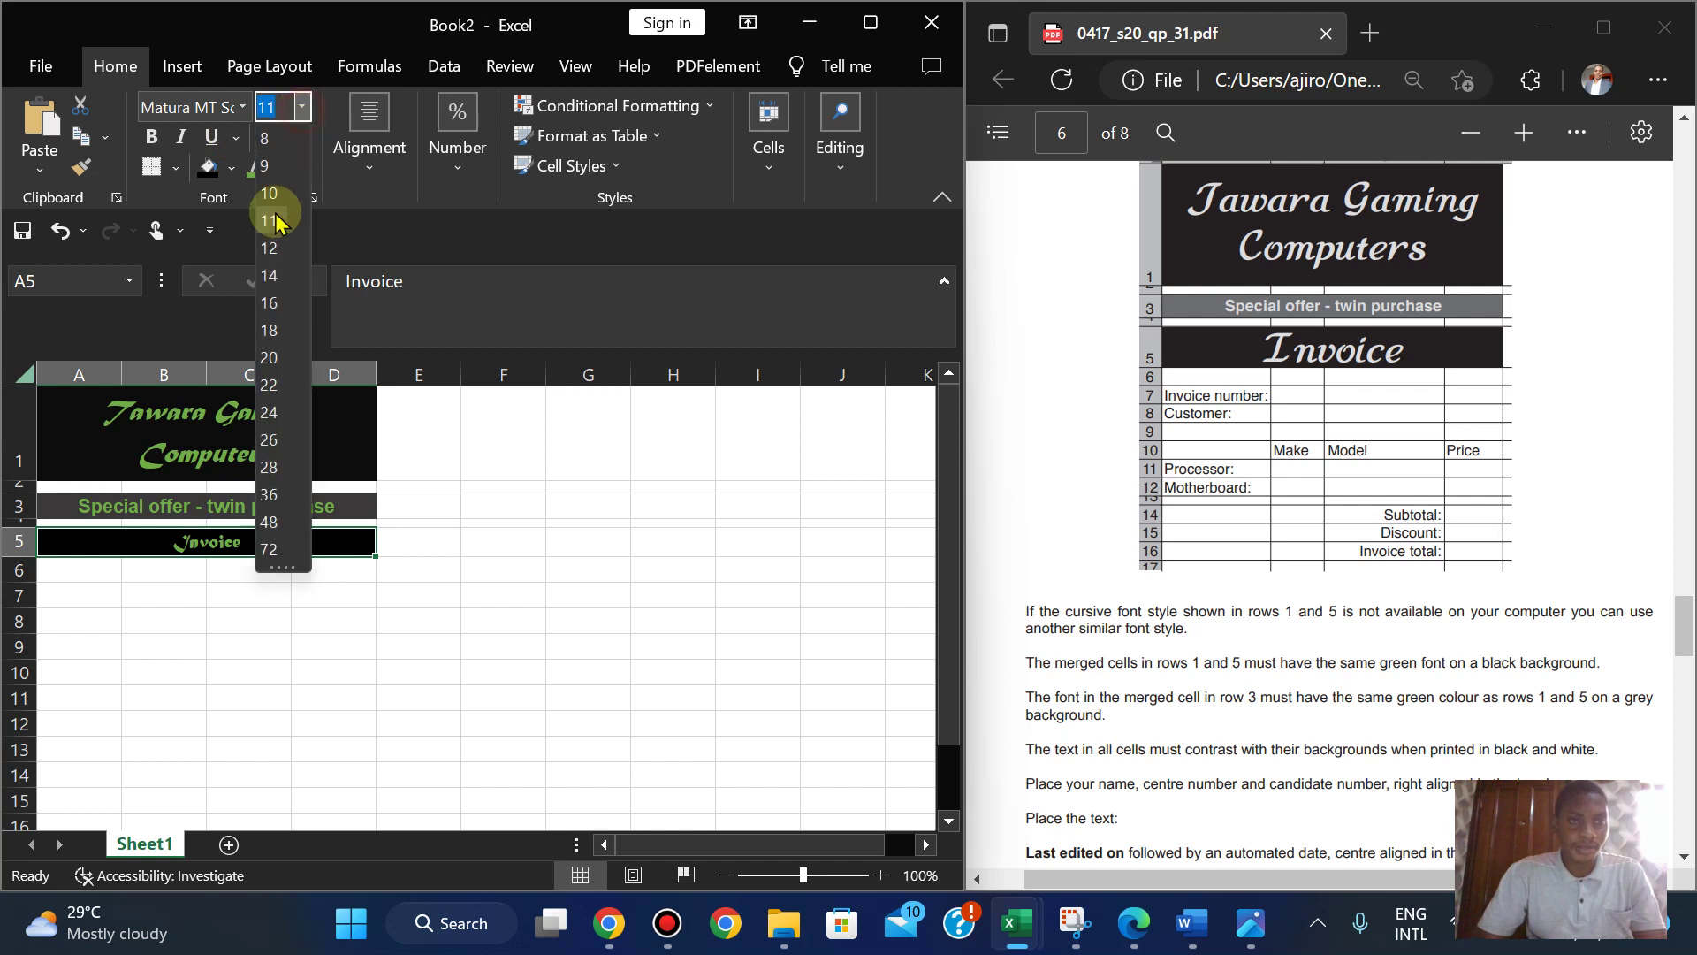
pyautogui.click(270, 284)
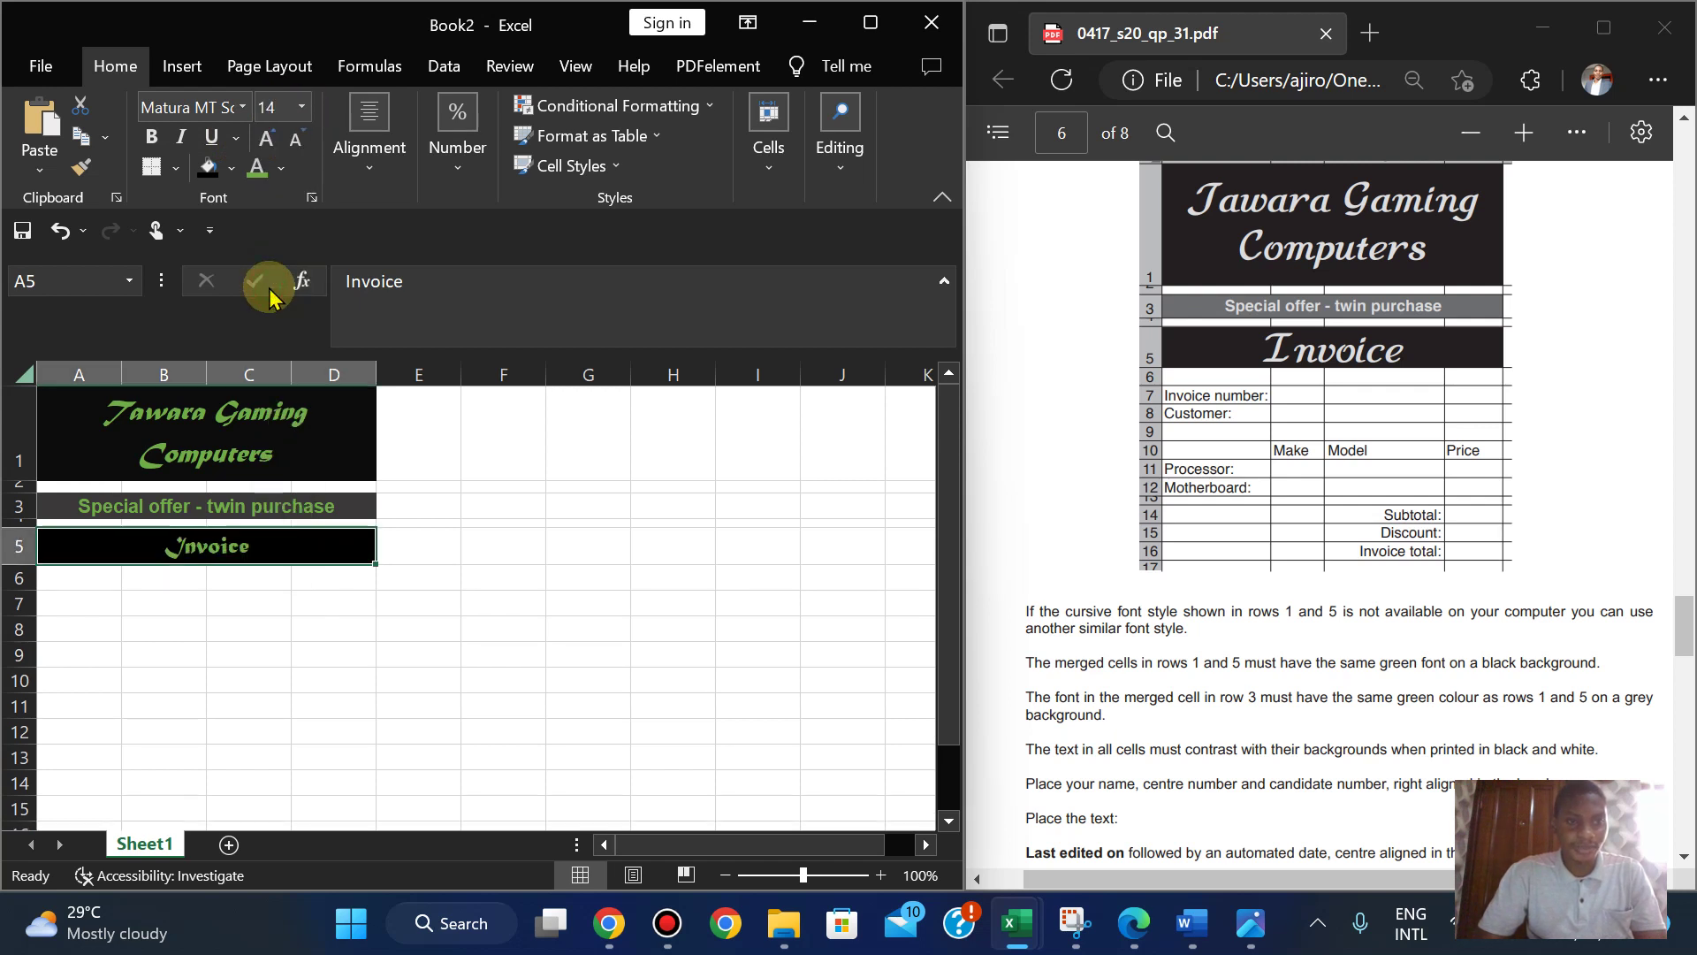
pyautogui.click(221, 610)
pyautogui.click(212, 545)
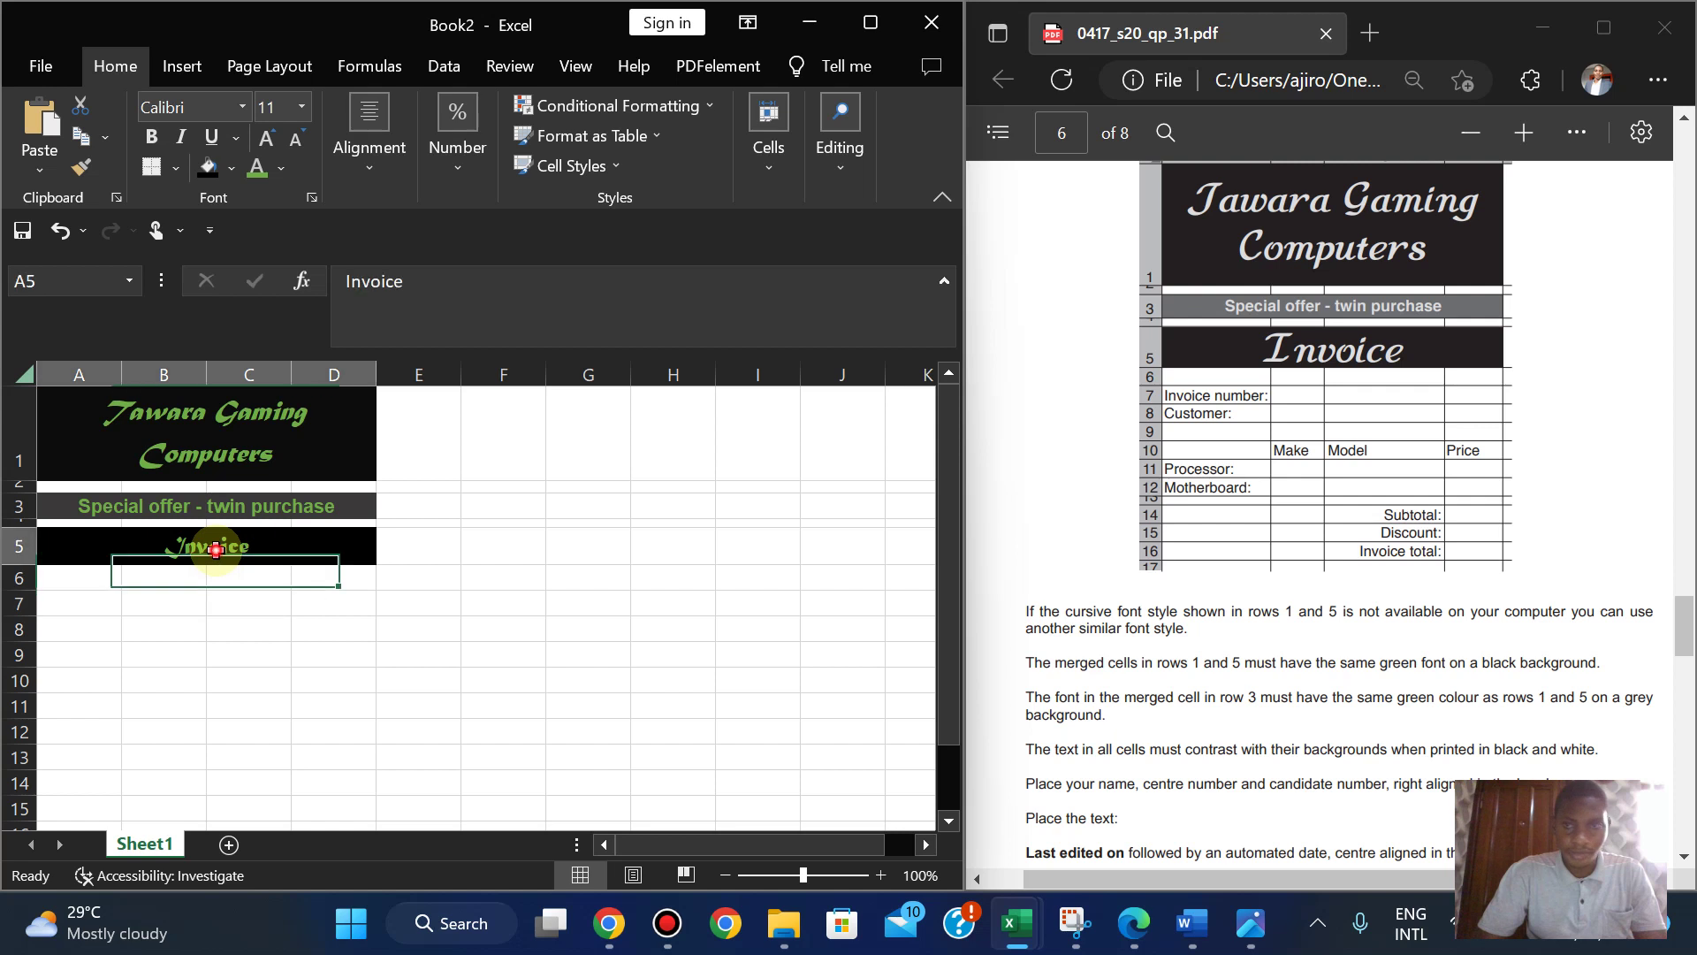
pyautogui.click(281, 104)
pyautogui.write('16')
pyautogui.press('Return')
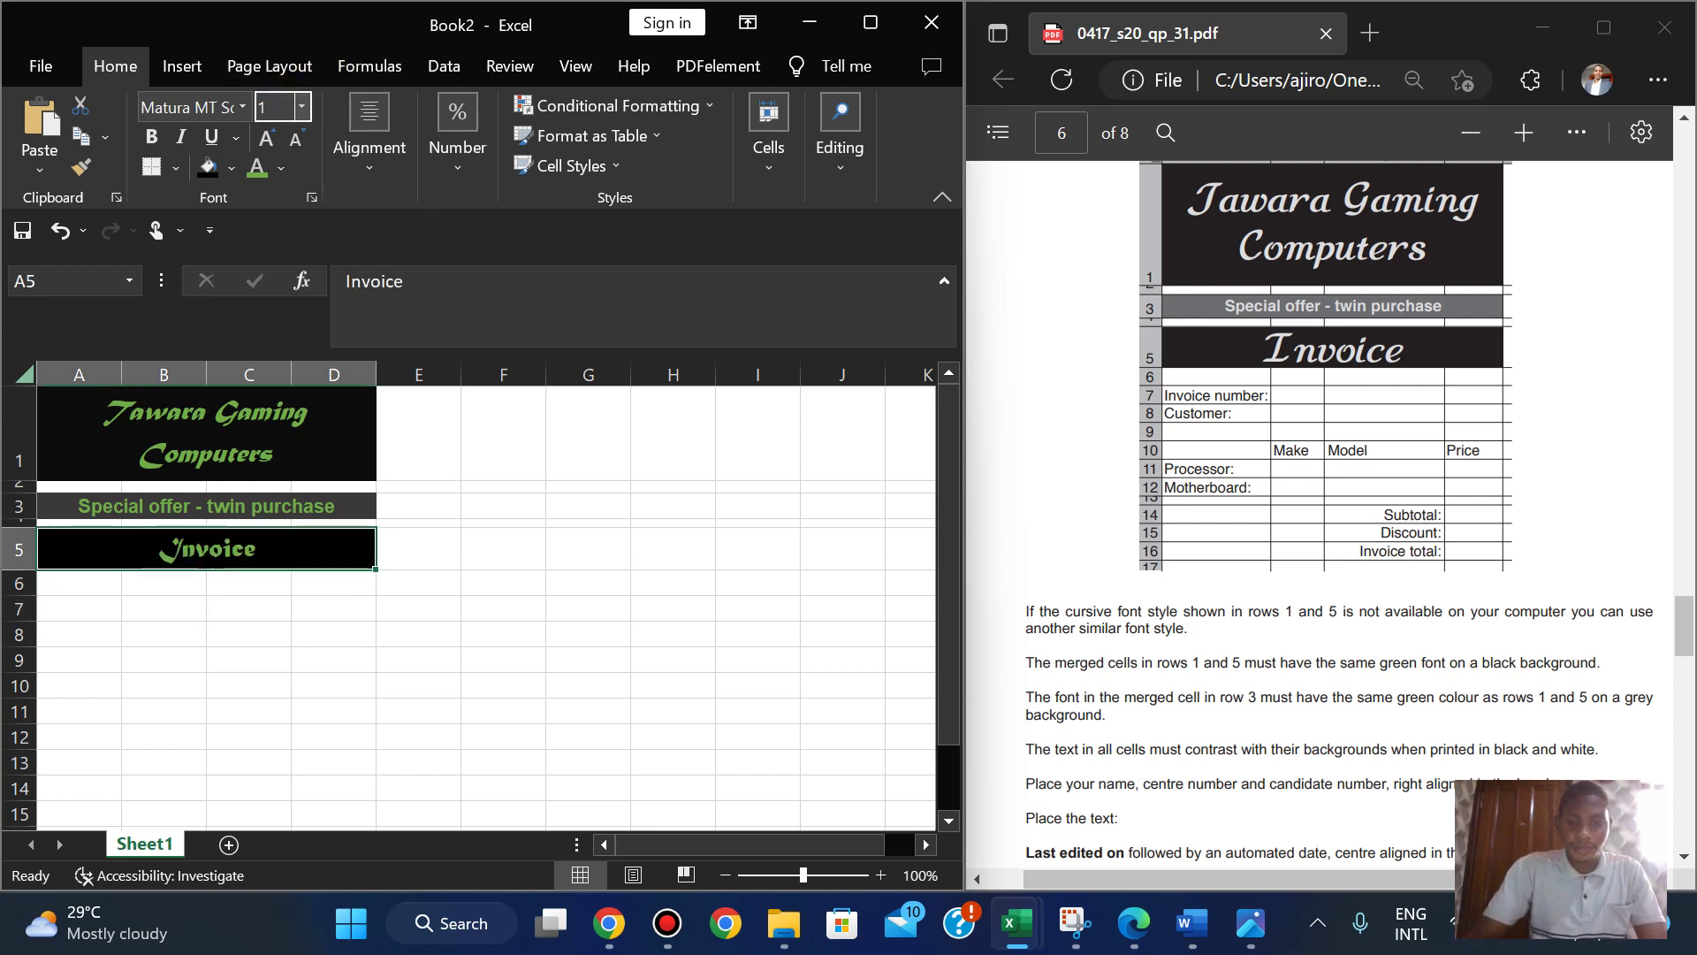
pyautogui.press('Return')
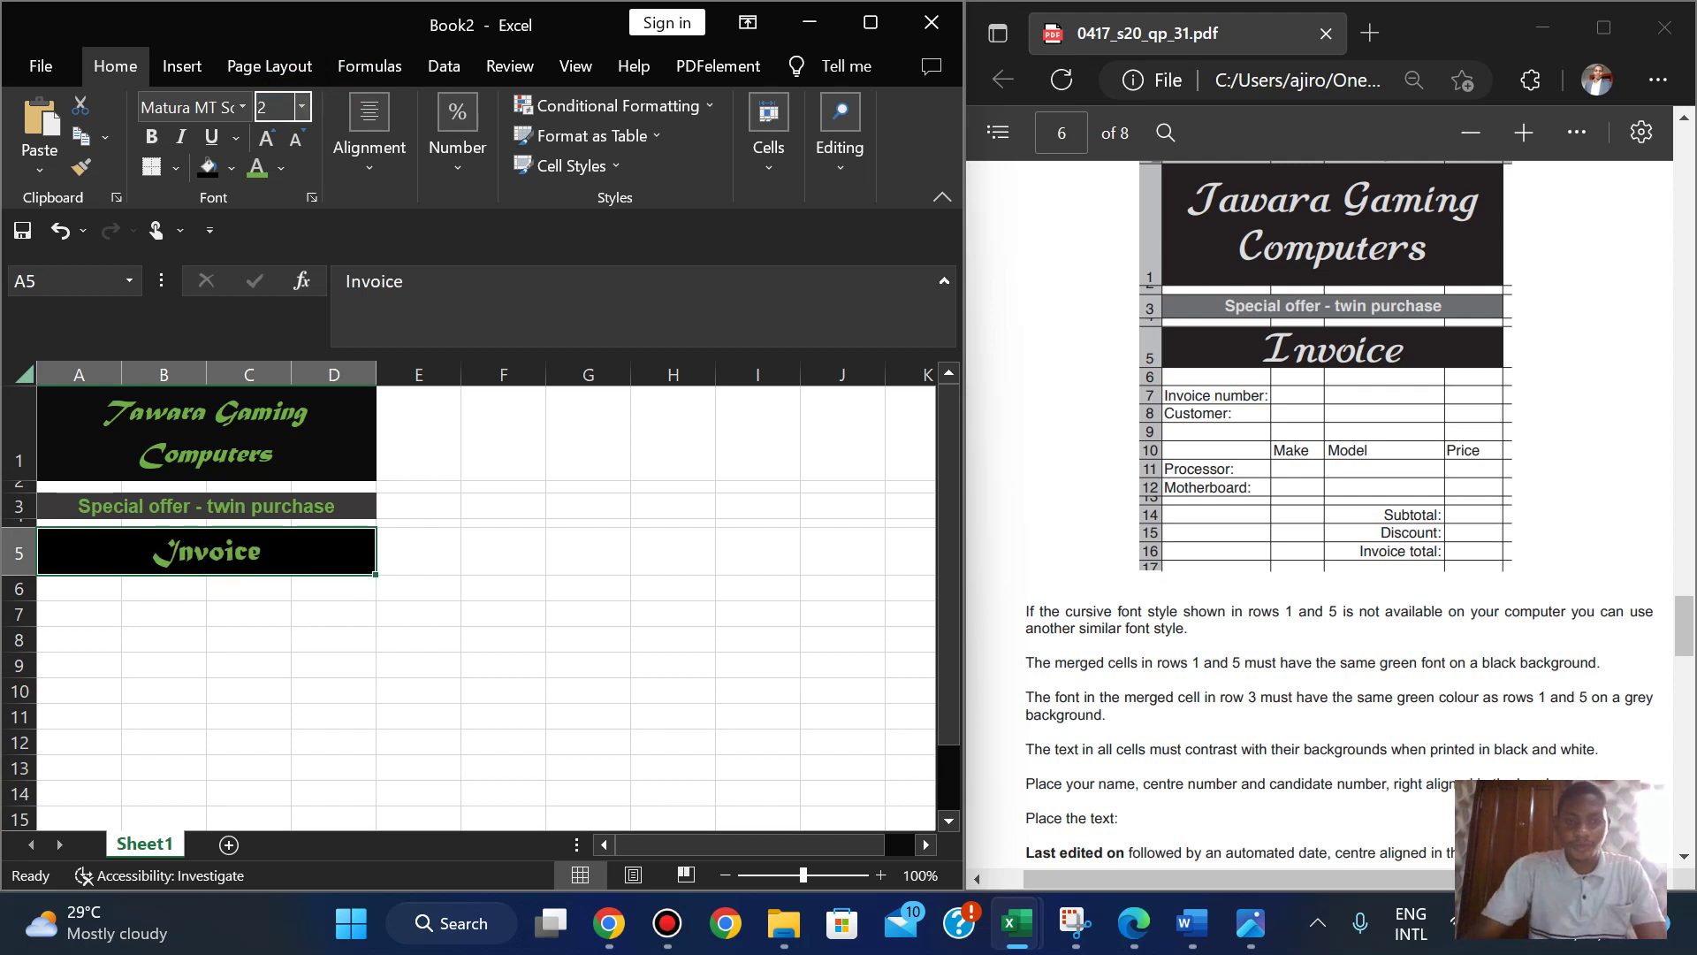
pyautogui.press('Return')
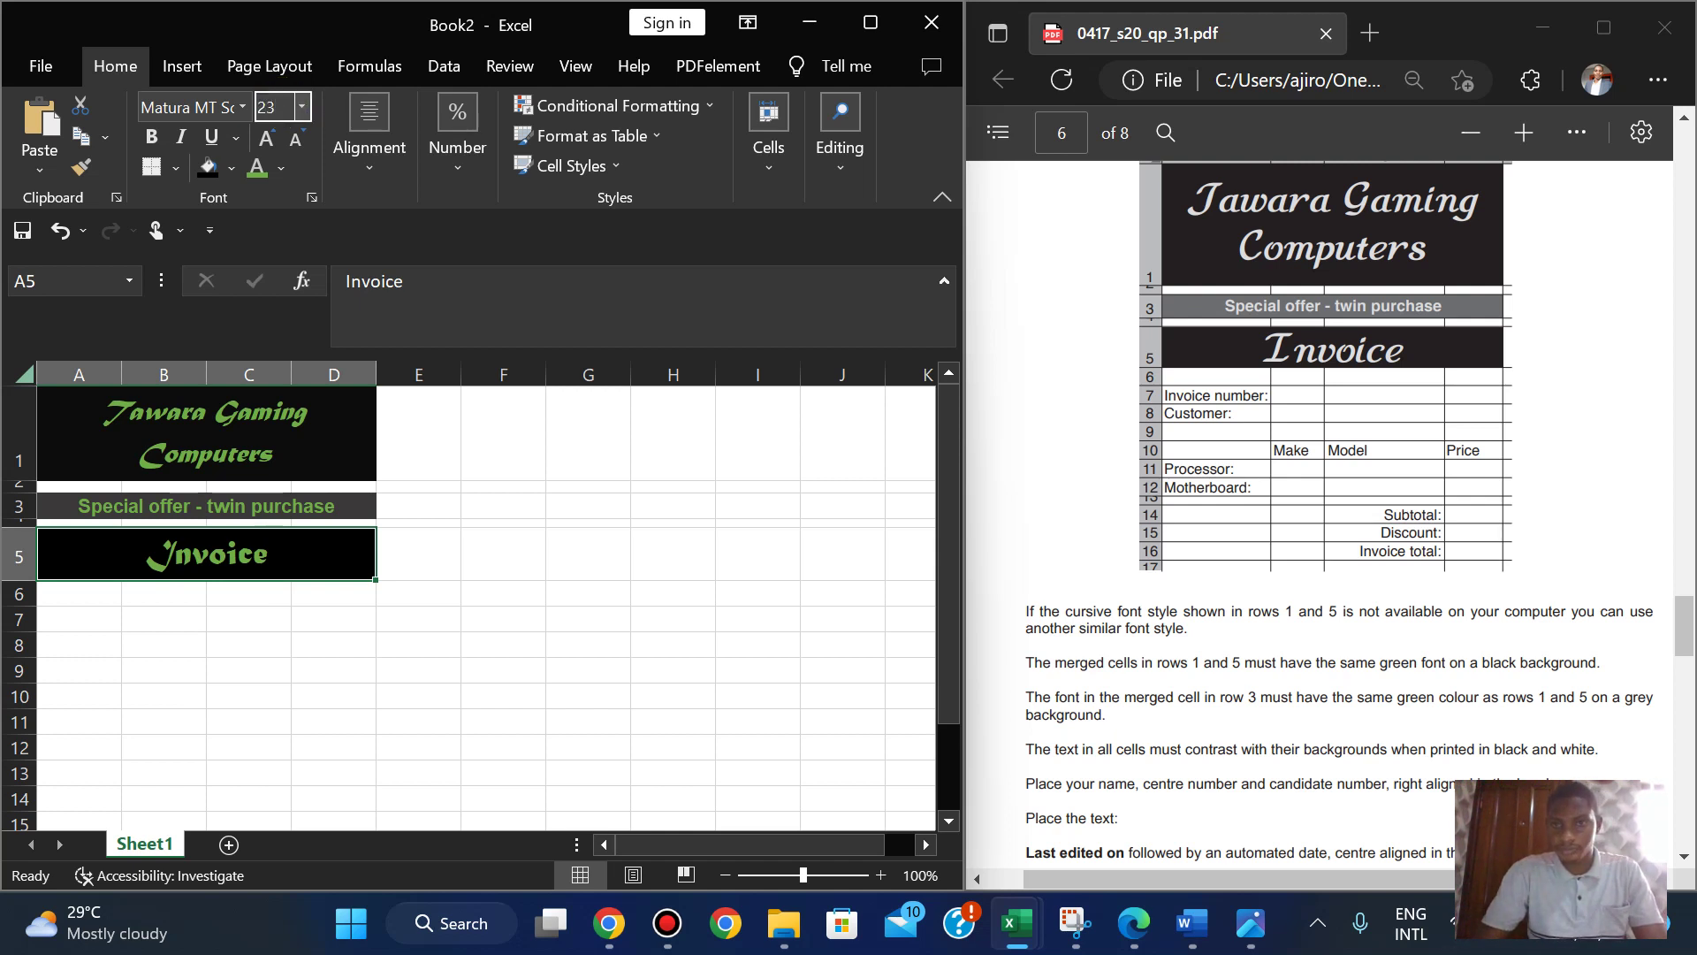
pyautogui.press('Return')
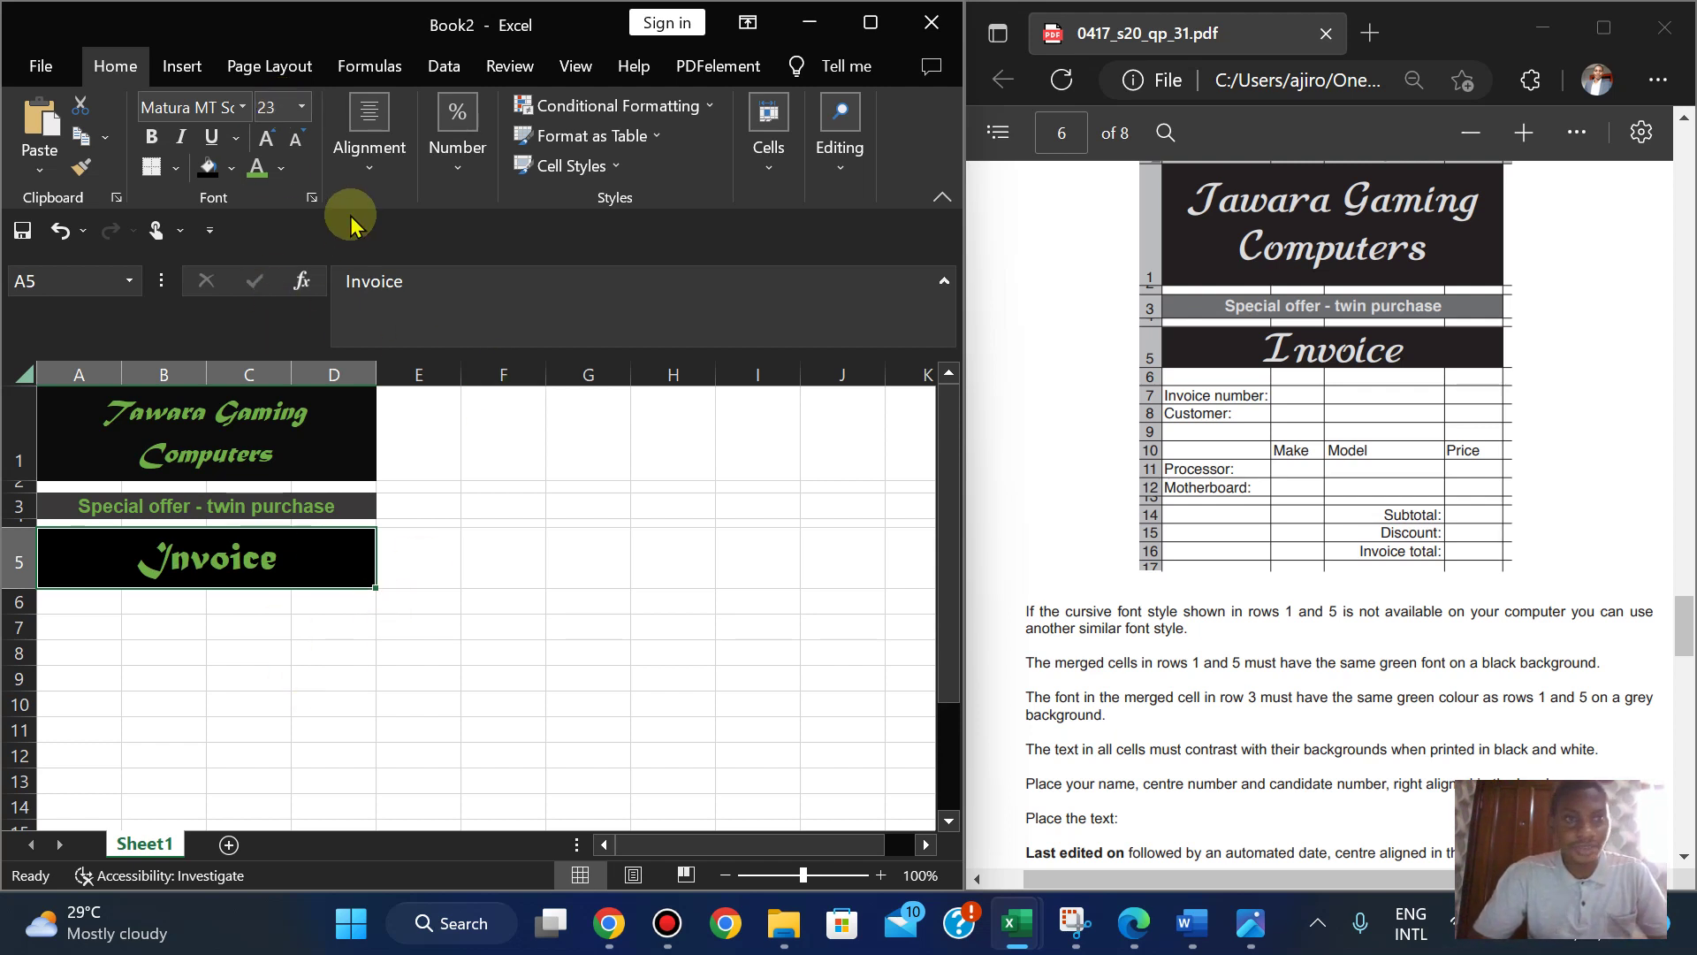
# - Bottom-align the Invoice title vertically and maximize the Excel window
pyautogui.click(369, 168)
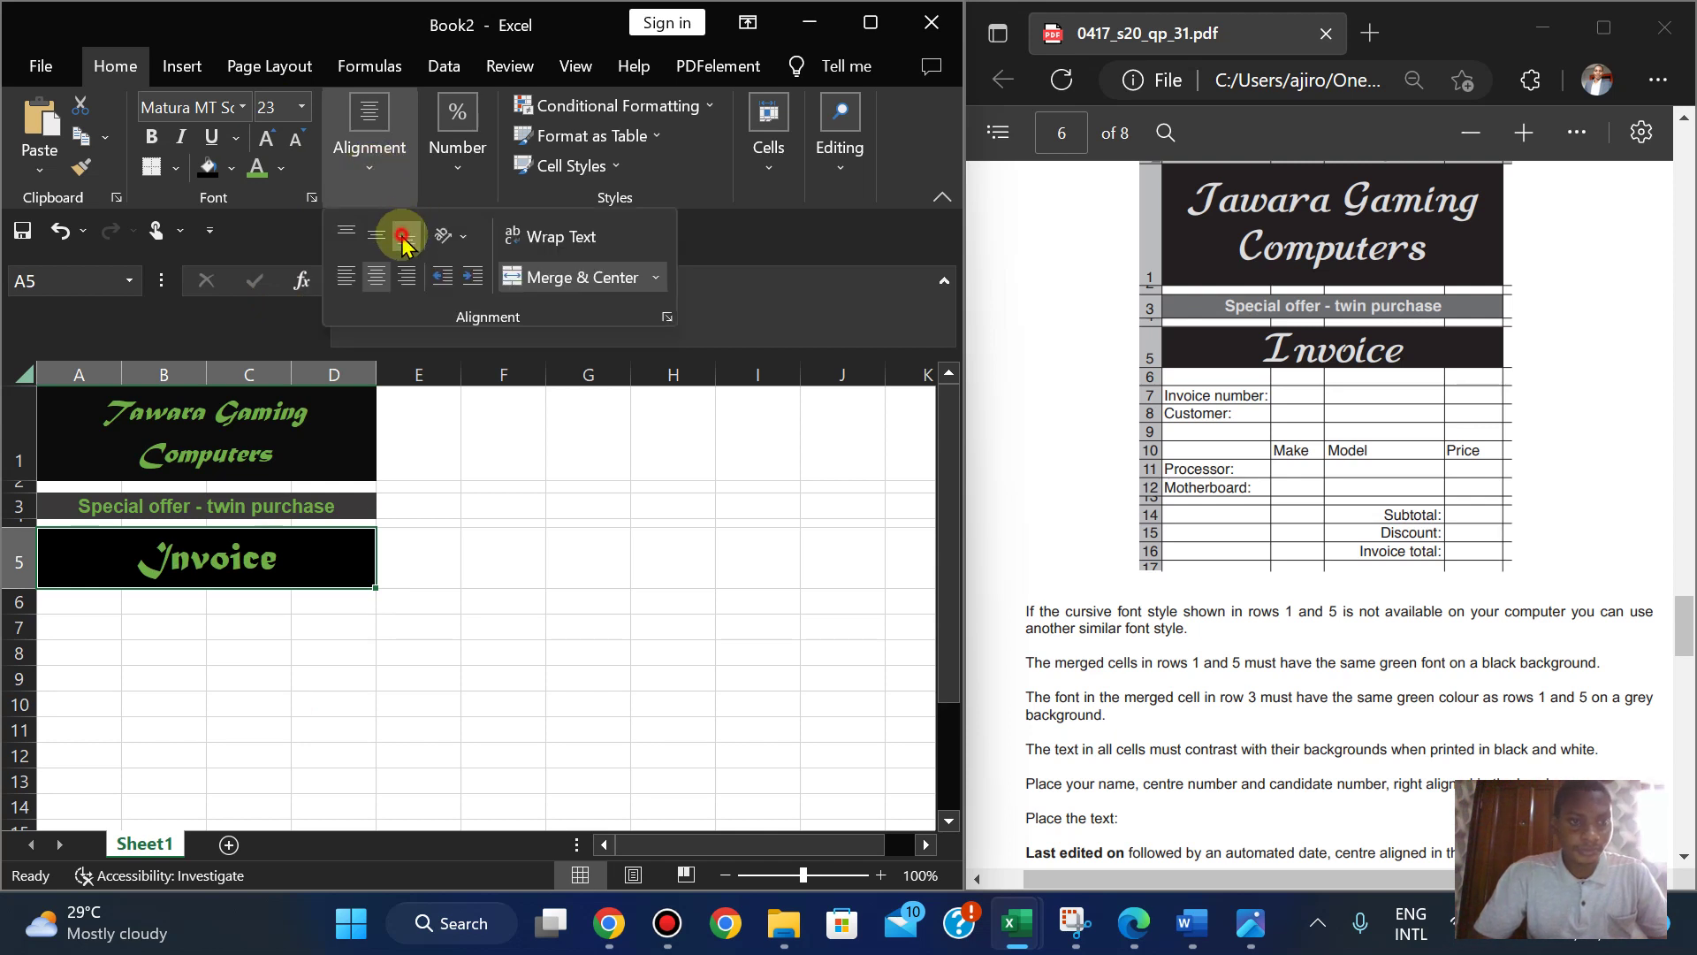
pyautogui.click(371, 236)
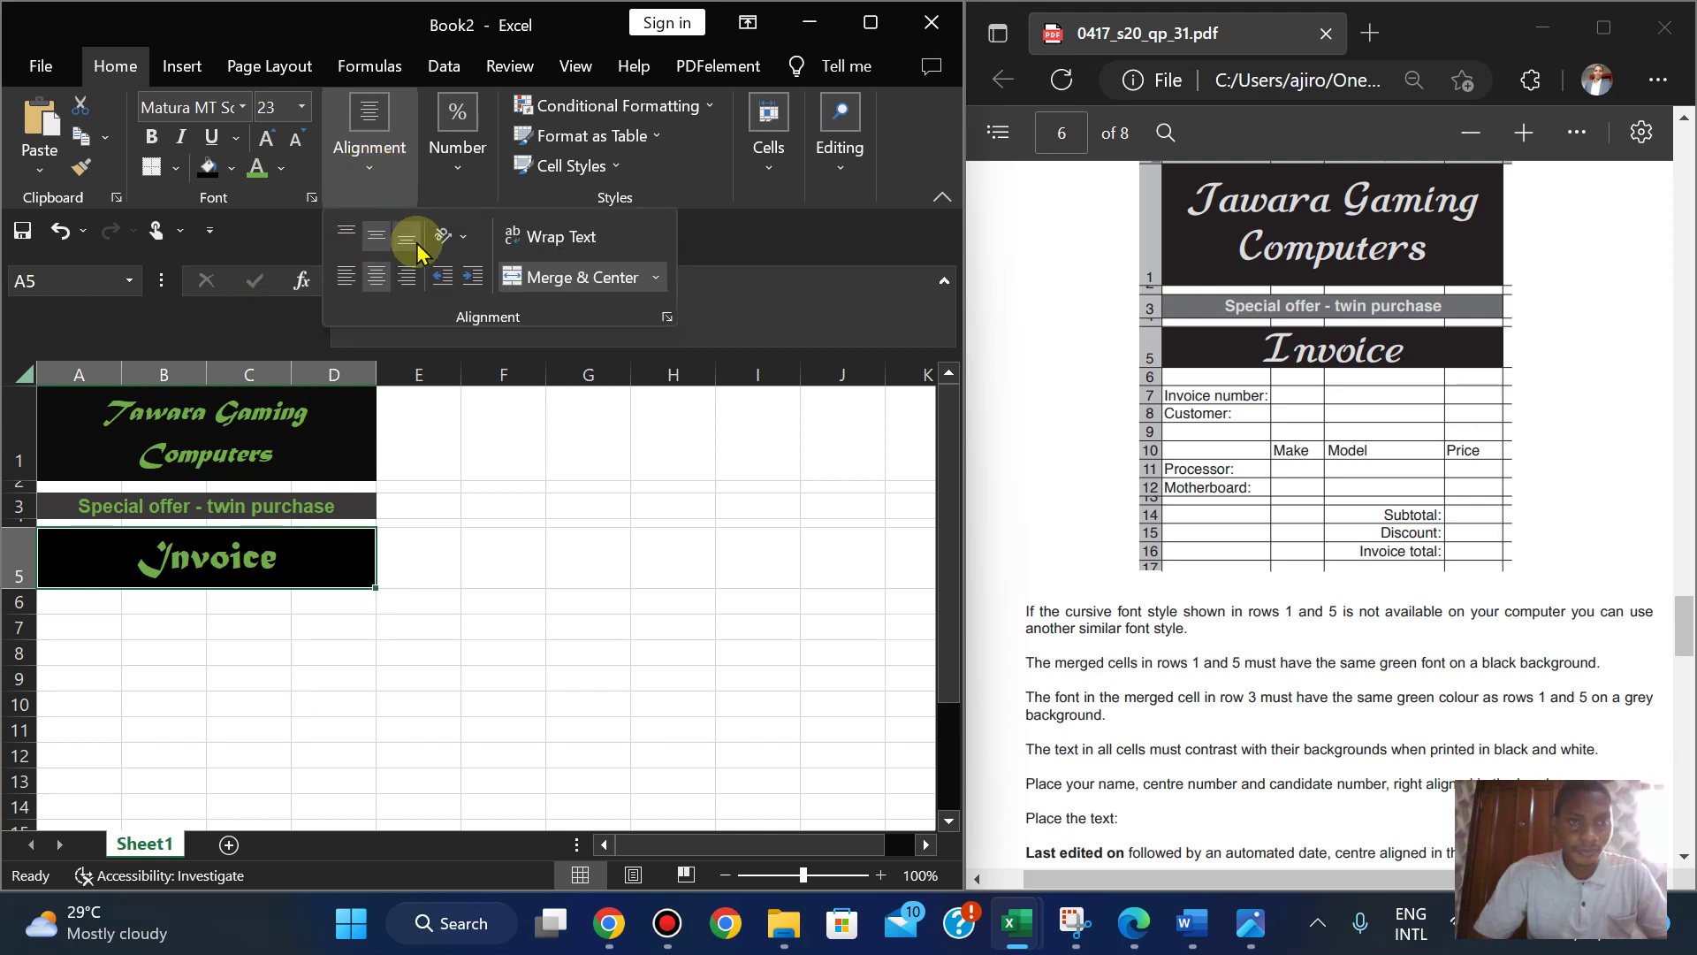
pyautogui.click(412, 241)
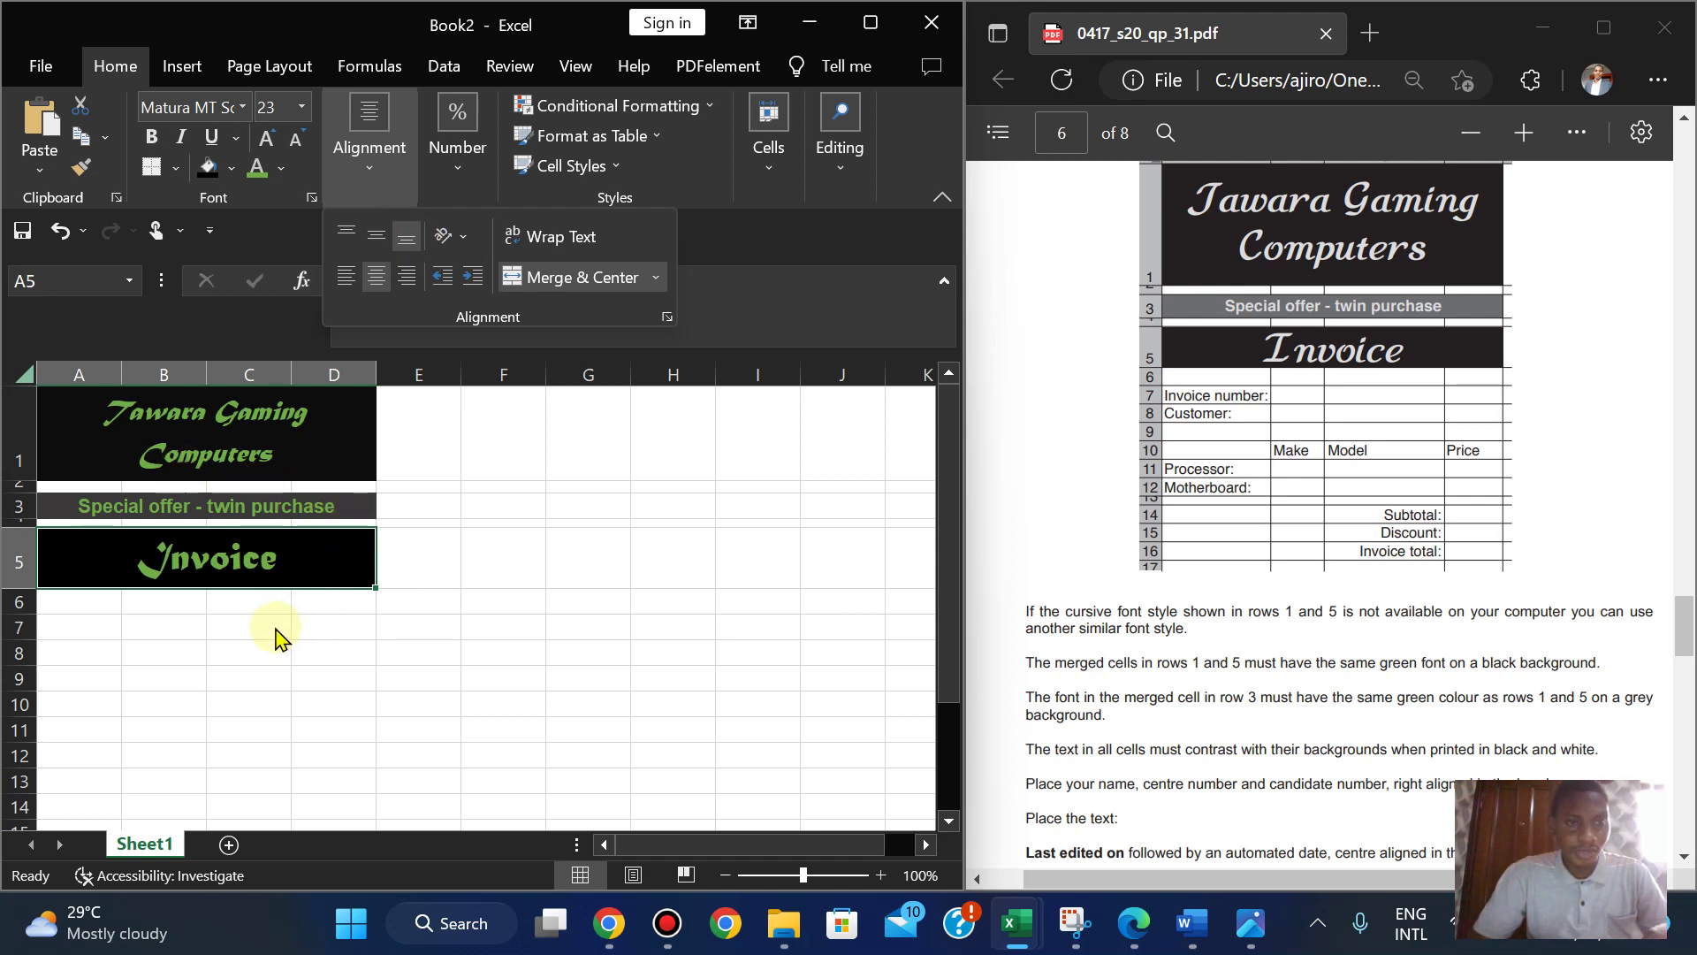
pyautogui.click(219, 633)
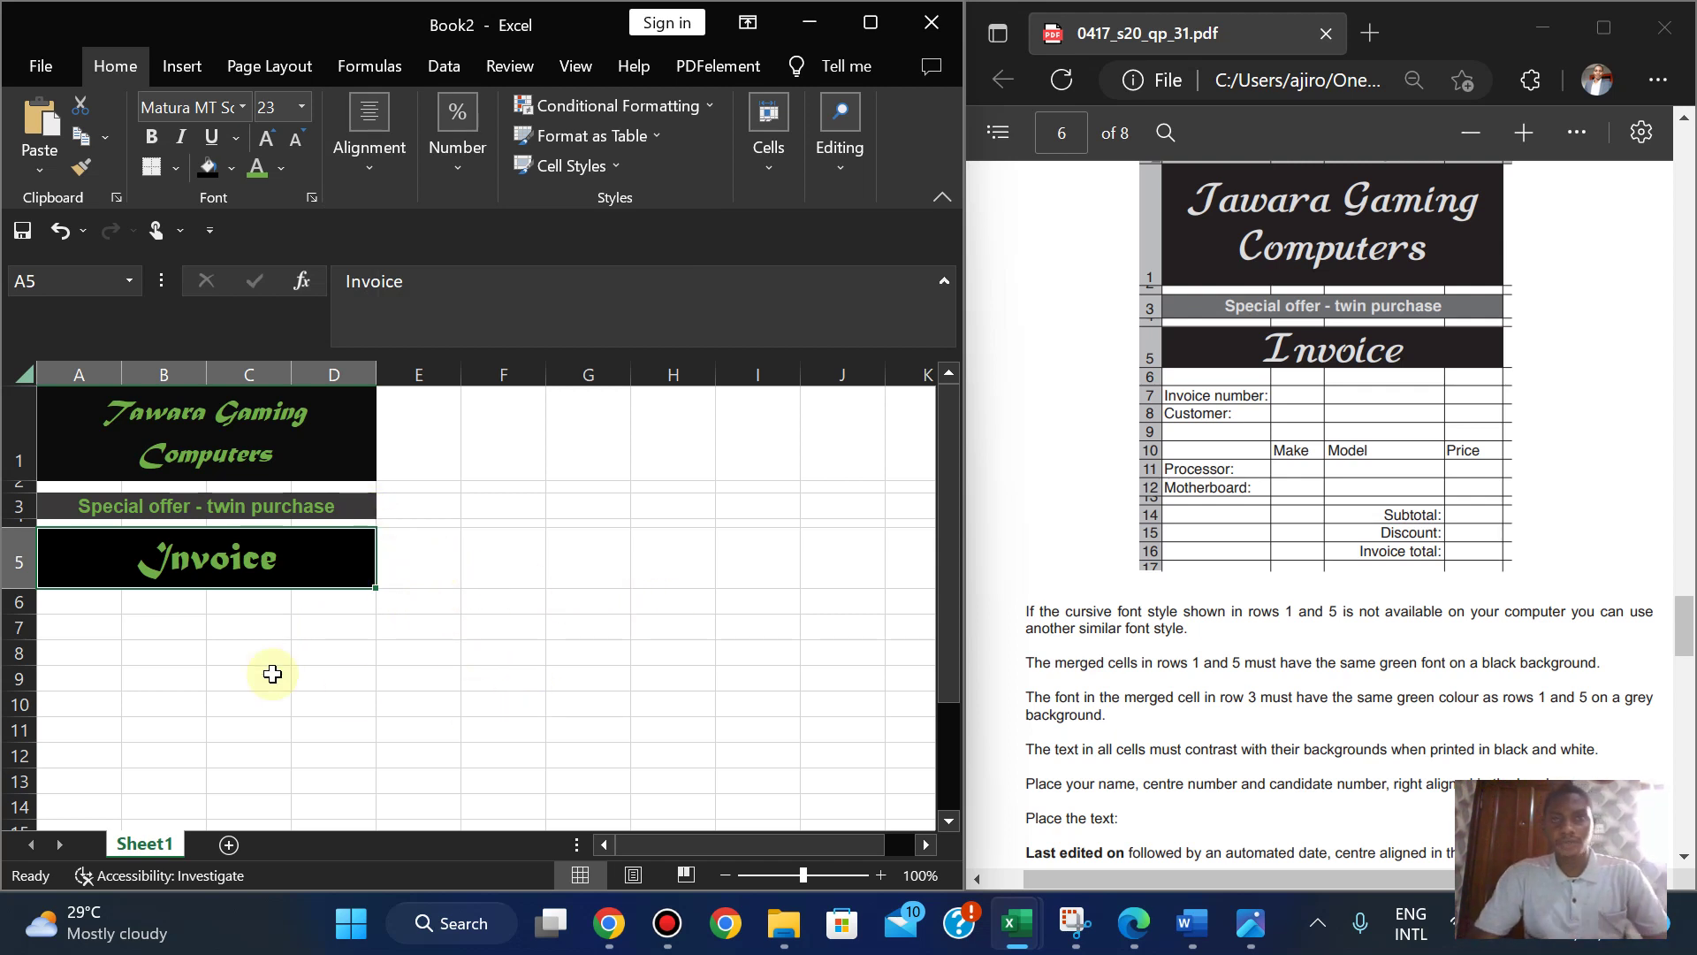
pyautogui.click(871, 22)
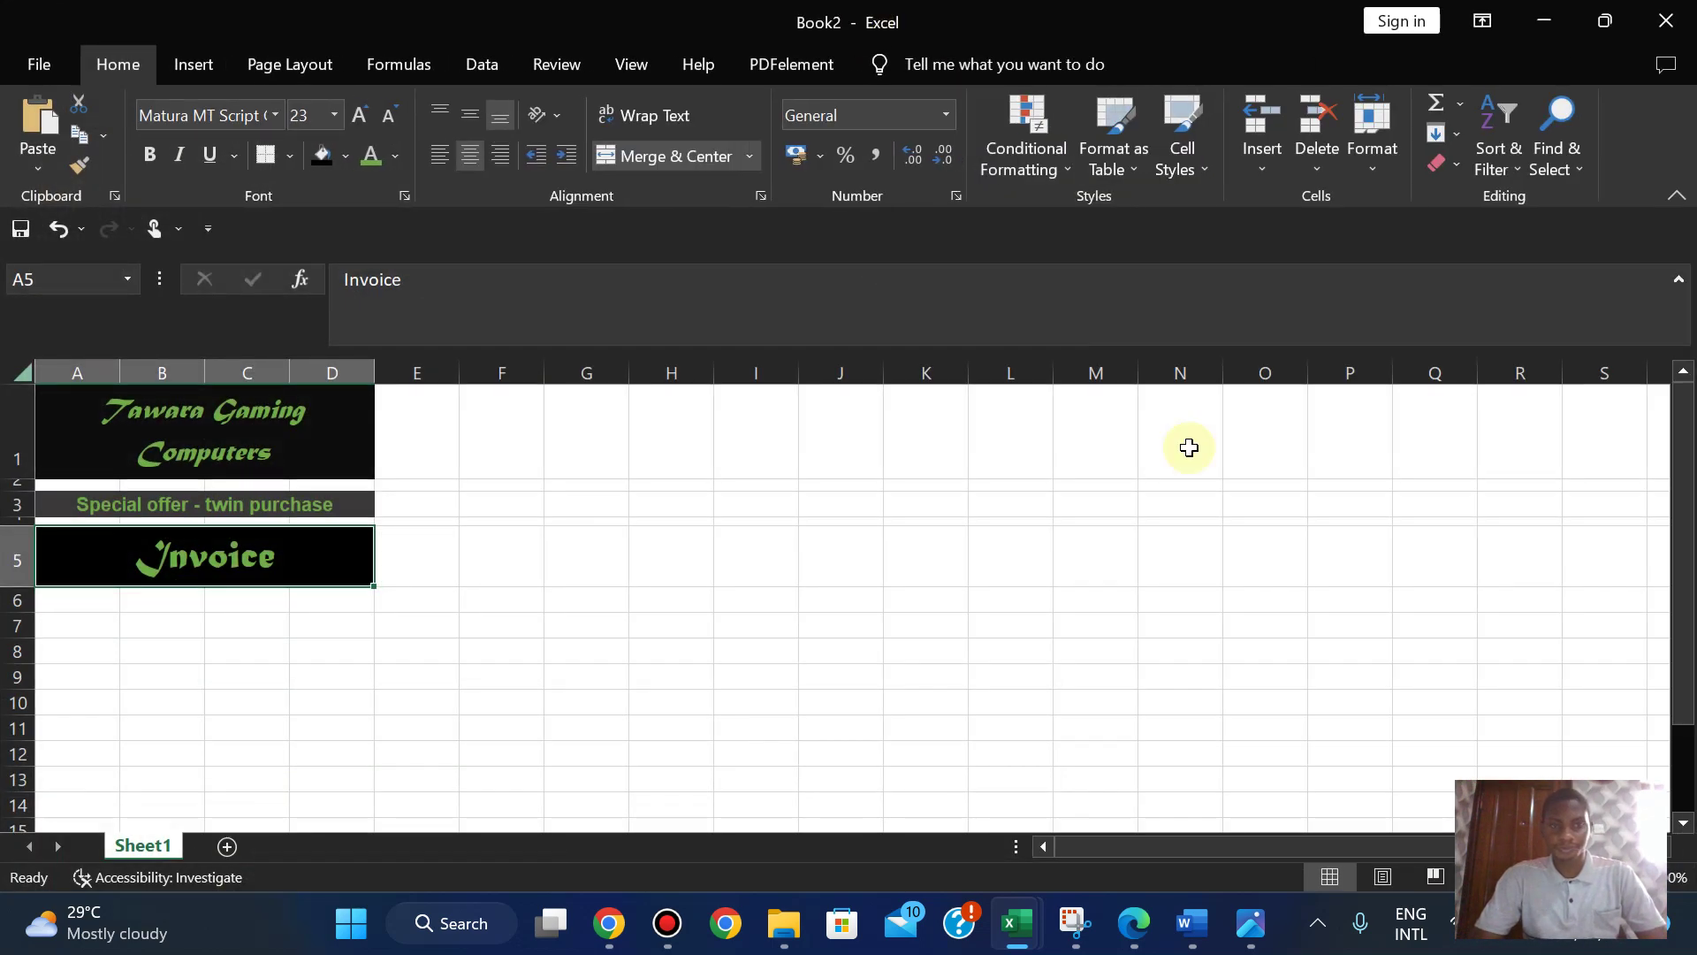
# - Maximize the exam PDF and zoom in on its invoice layout
pyautogui.click(1135, 925)
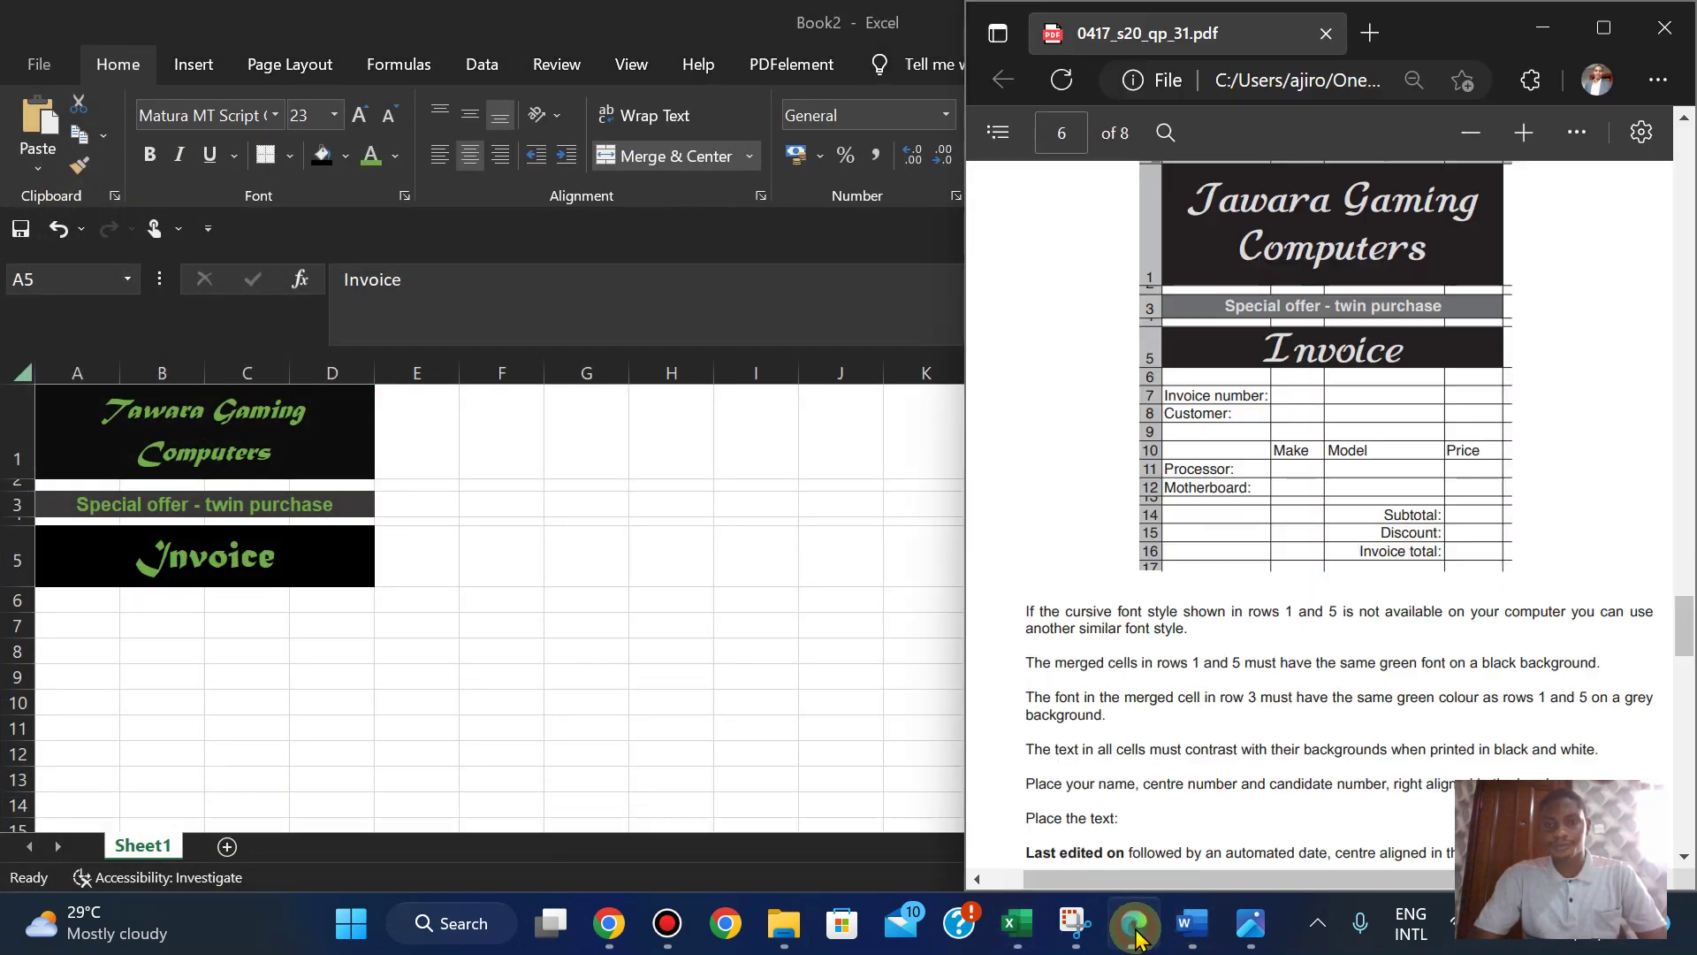
pyautogui.click(1603, 27)
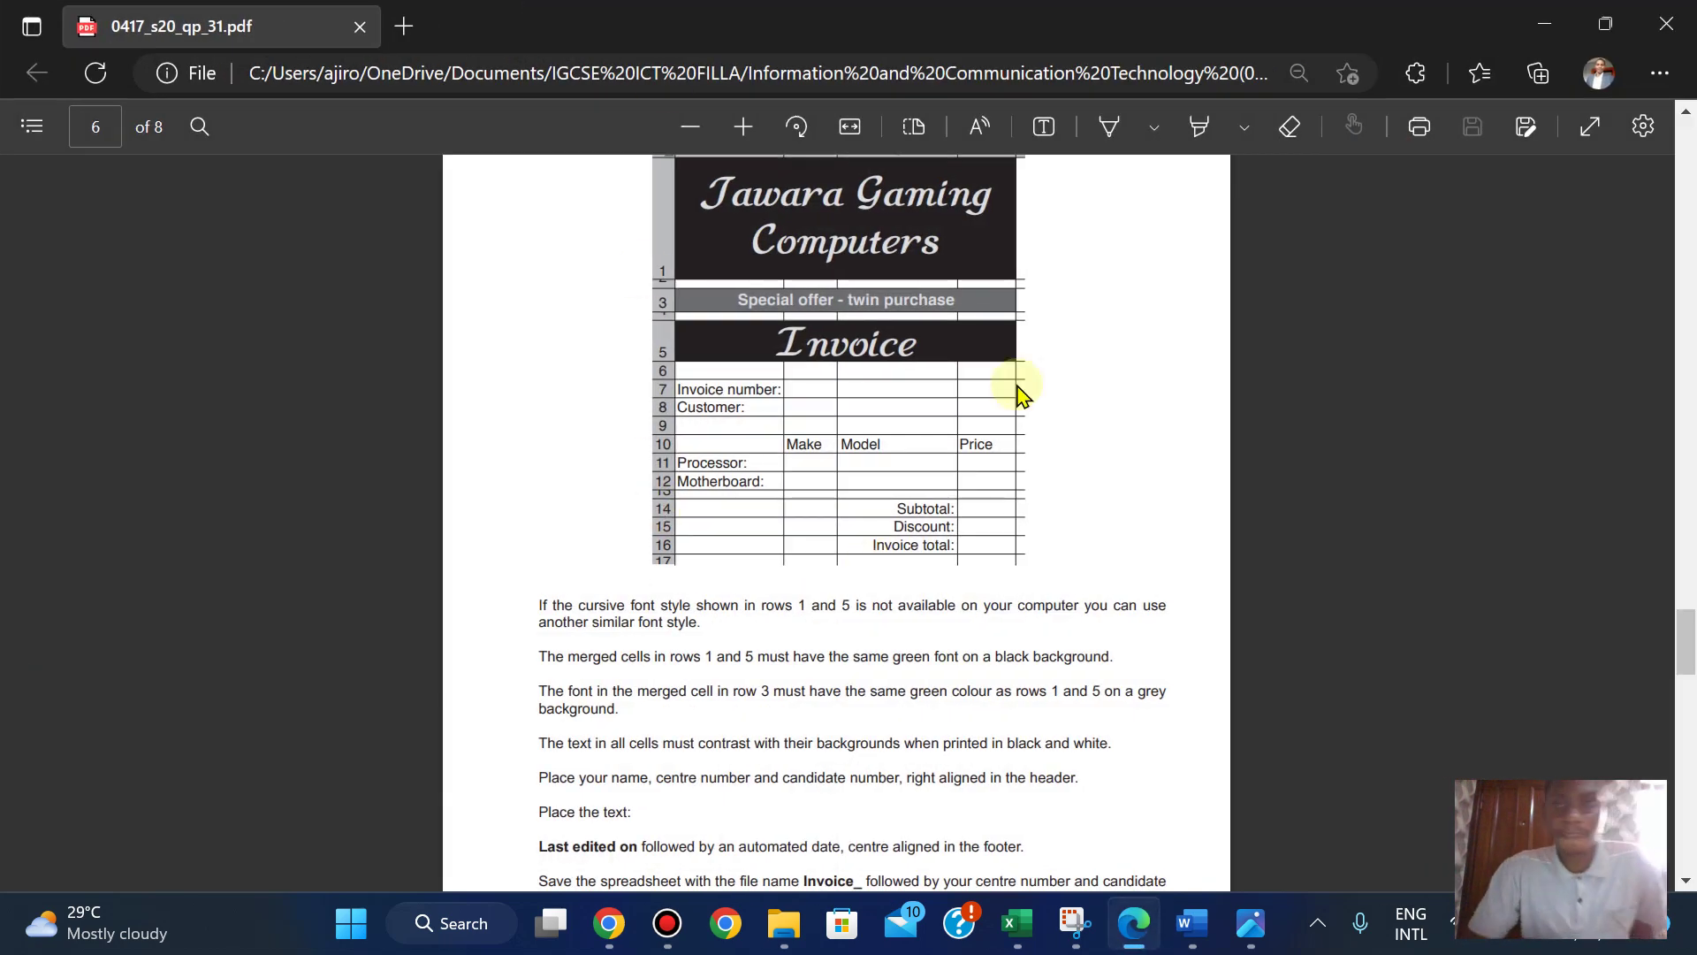
pyautogui.click(758, 124)
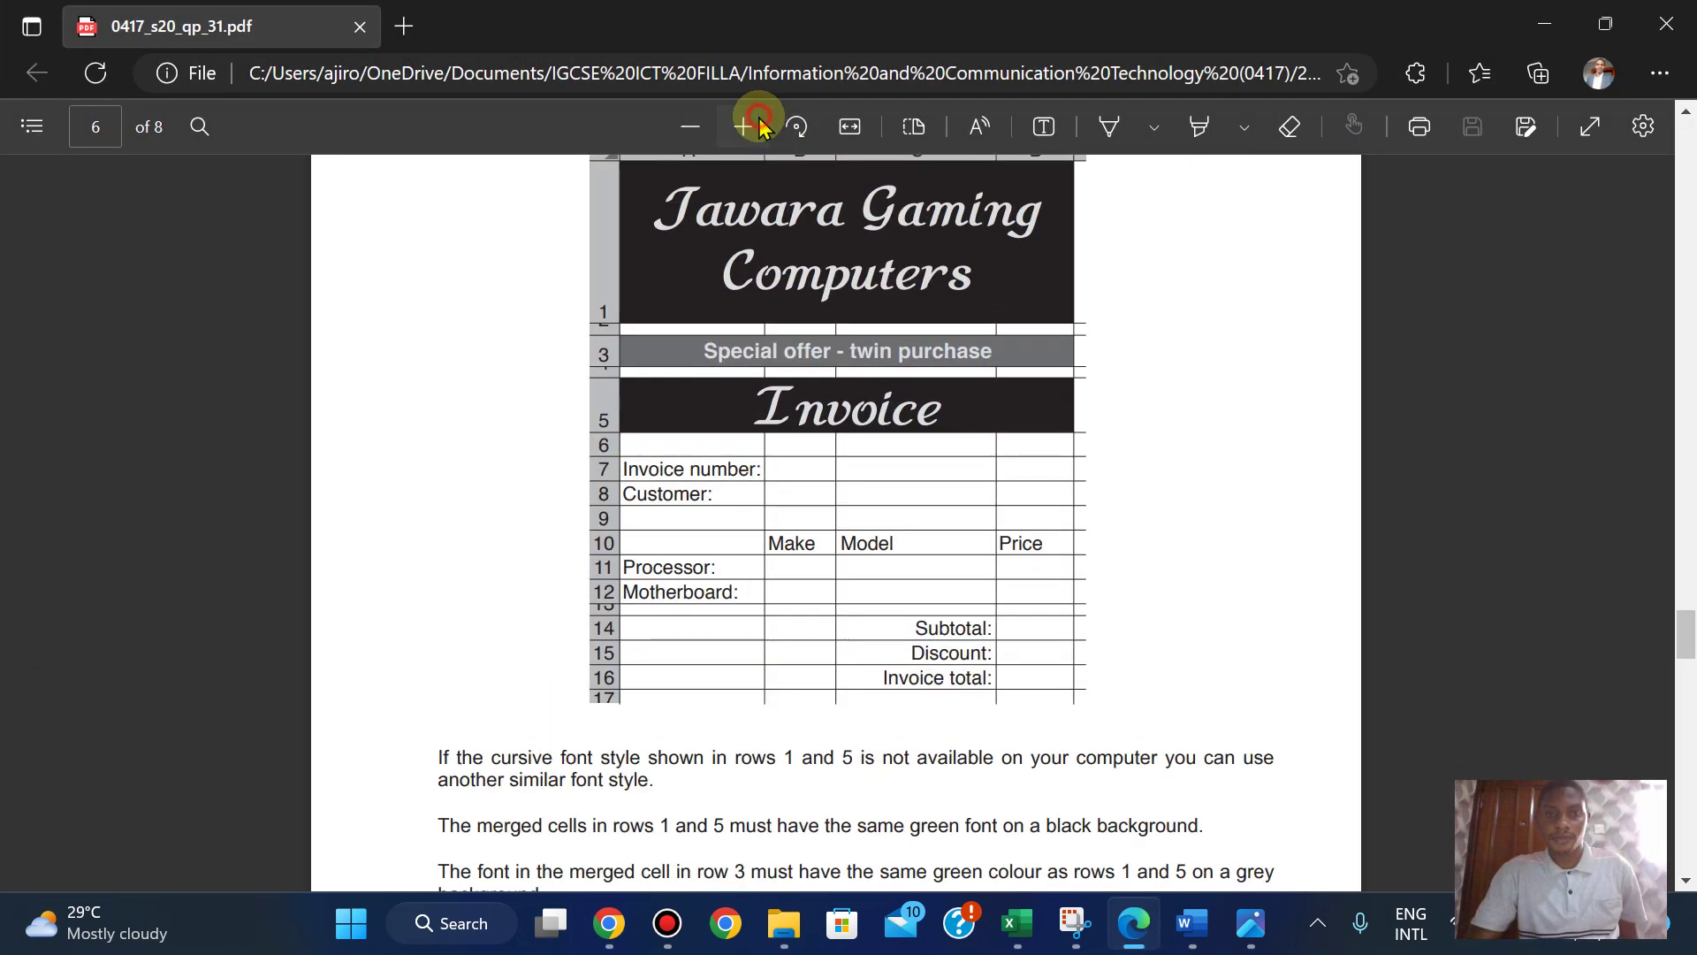
pyautogui.click(759, 123)
pyautogui.click(682, 127)
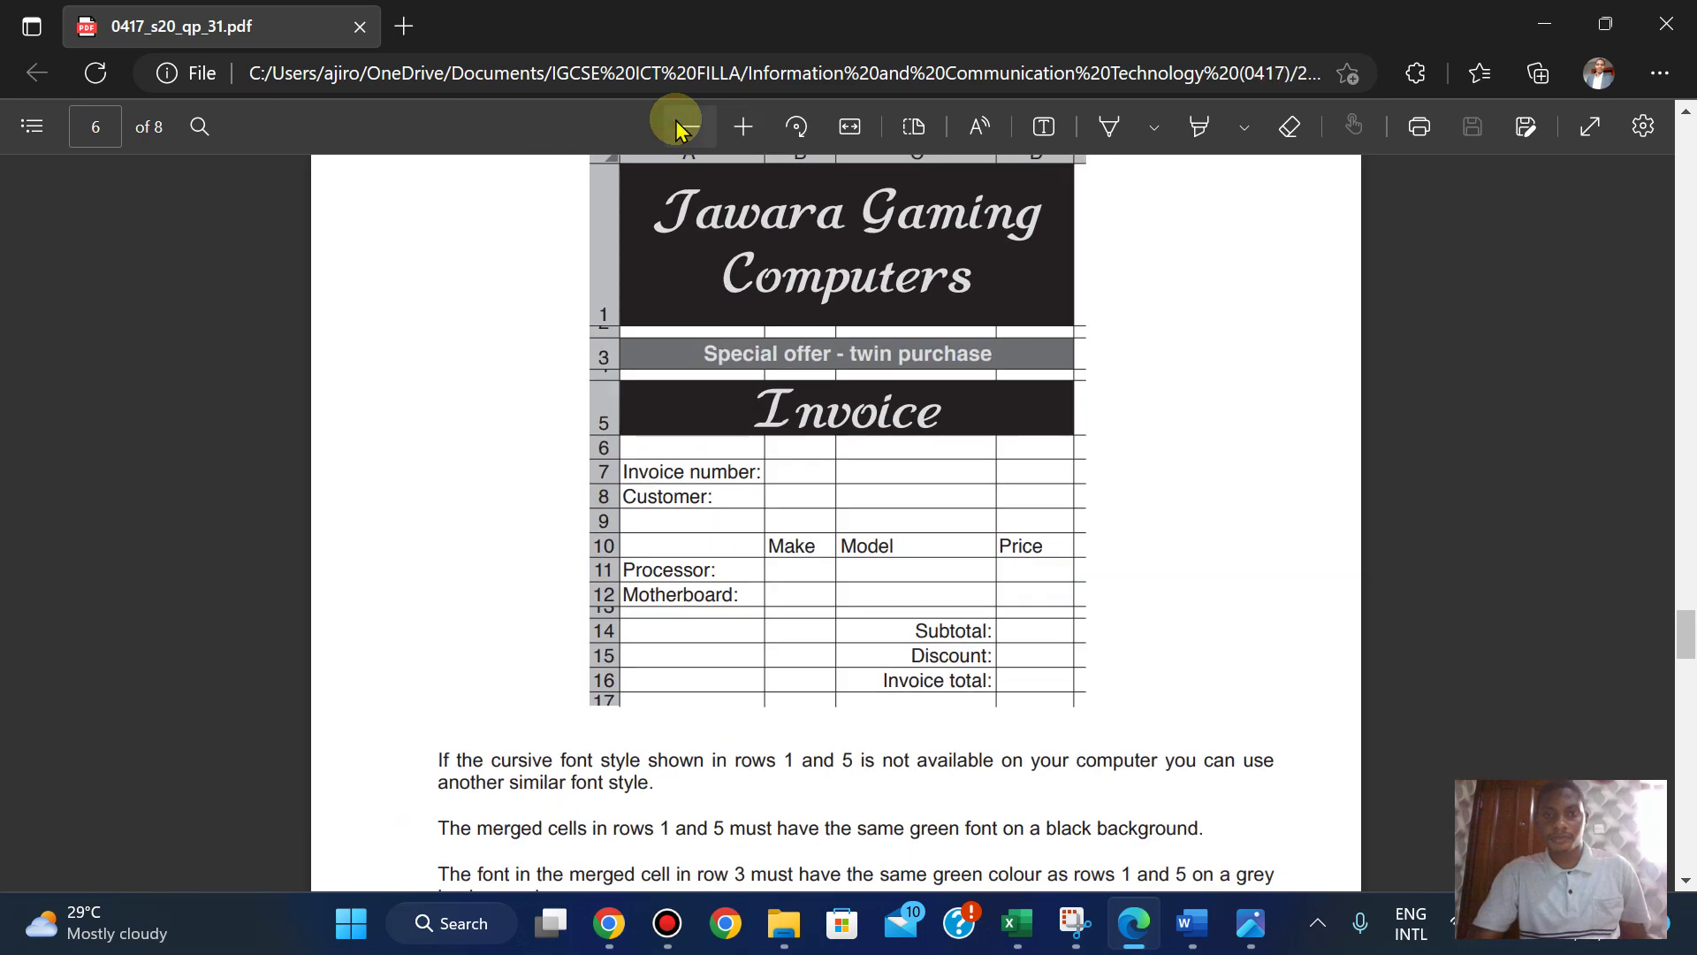
pyautogui.click(730, 130)
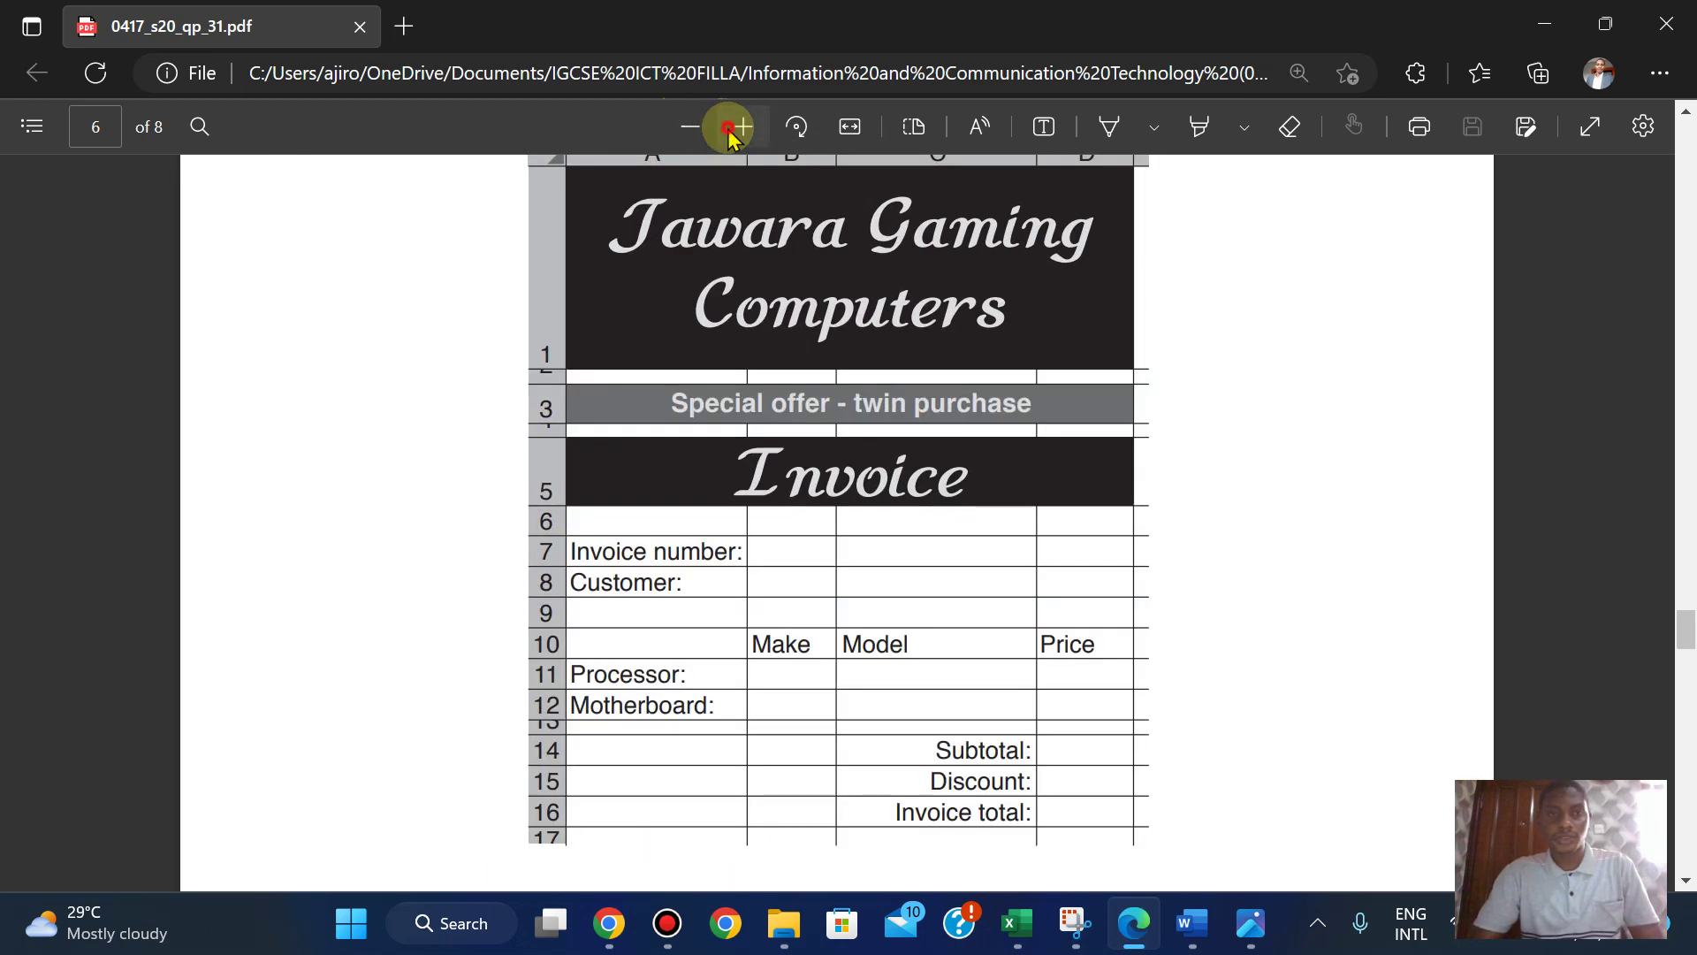
pyautogui.click(730, 131)
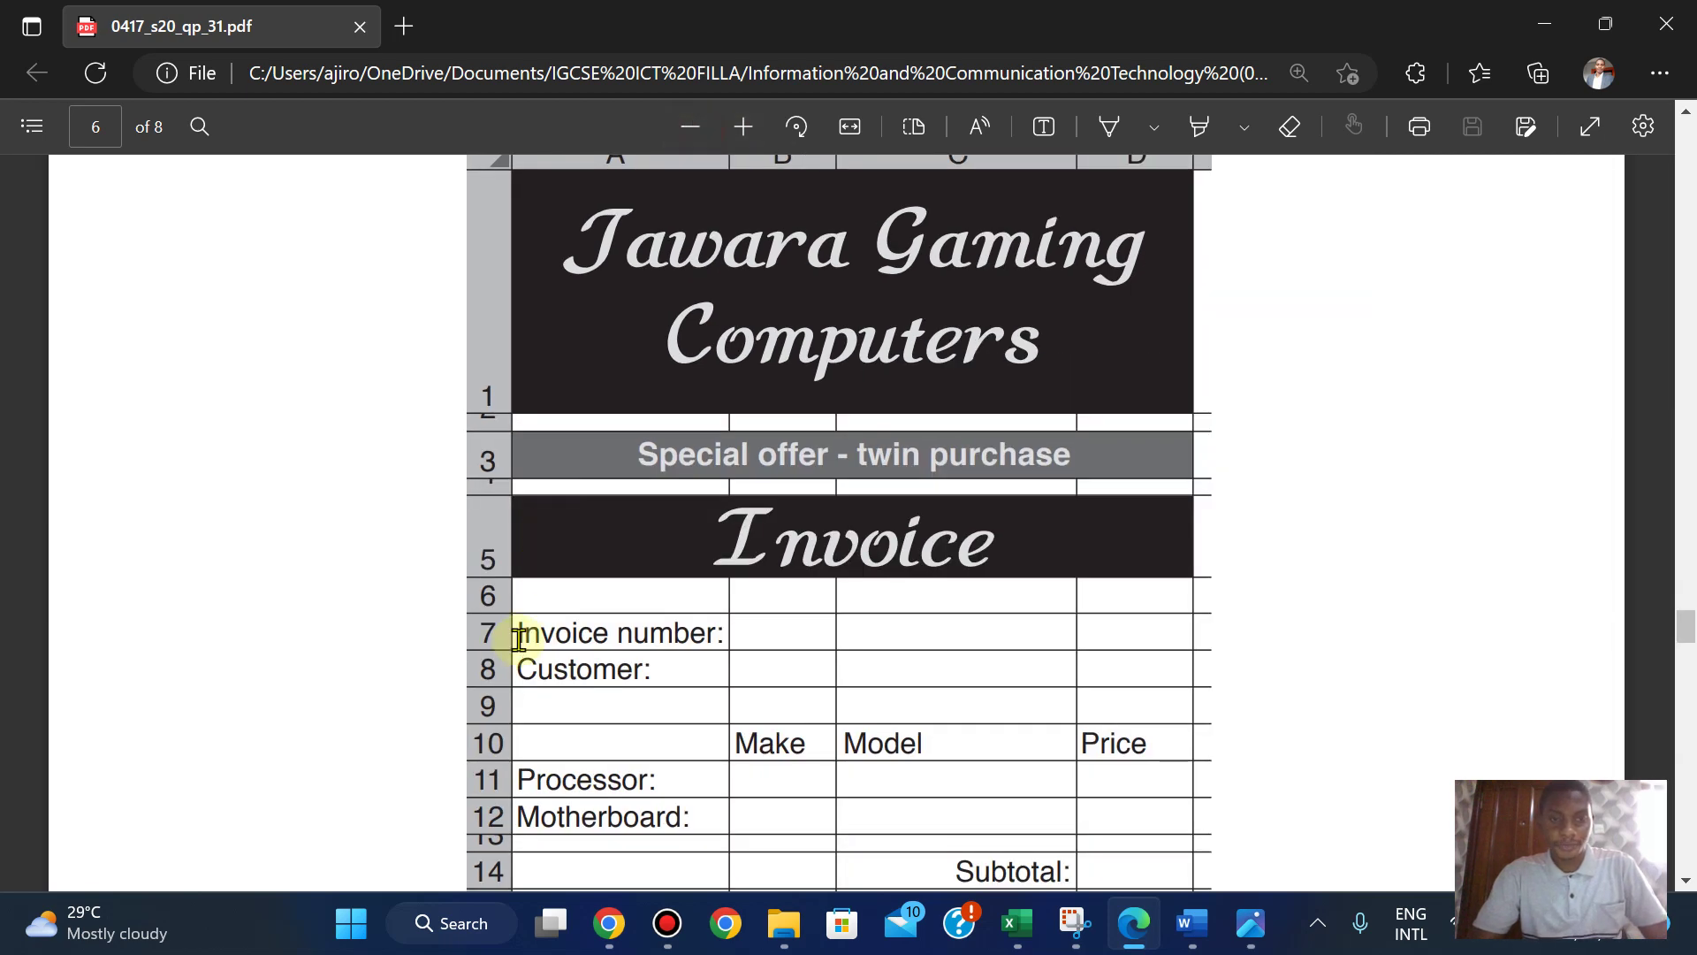
# - Copy the 'Invoice number:' label from the PDF and return to Book2
pyautogui.moveTo(519, 636); pyautogui.dragTo(727, 631)
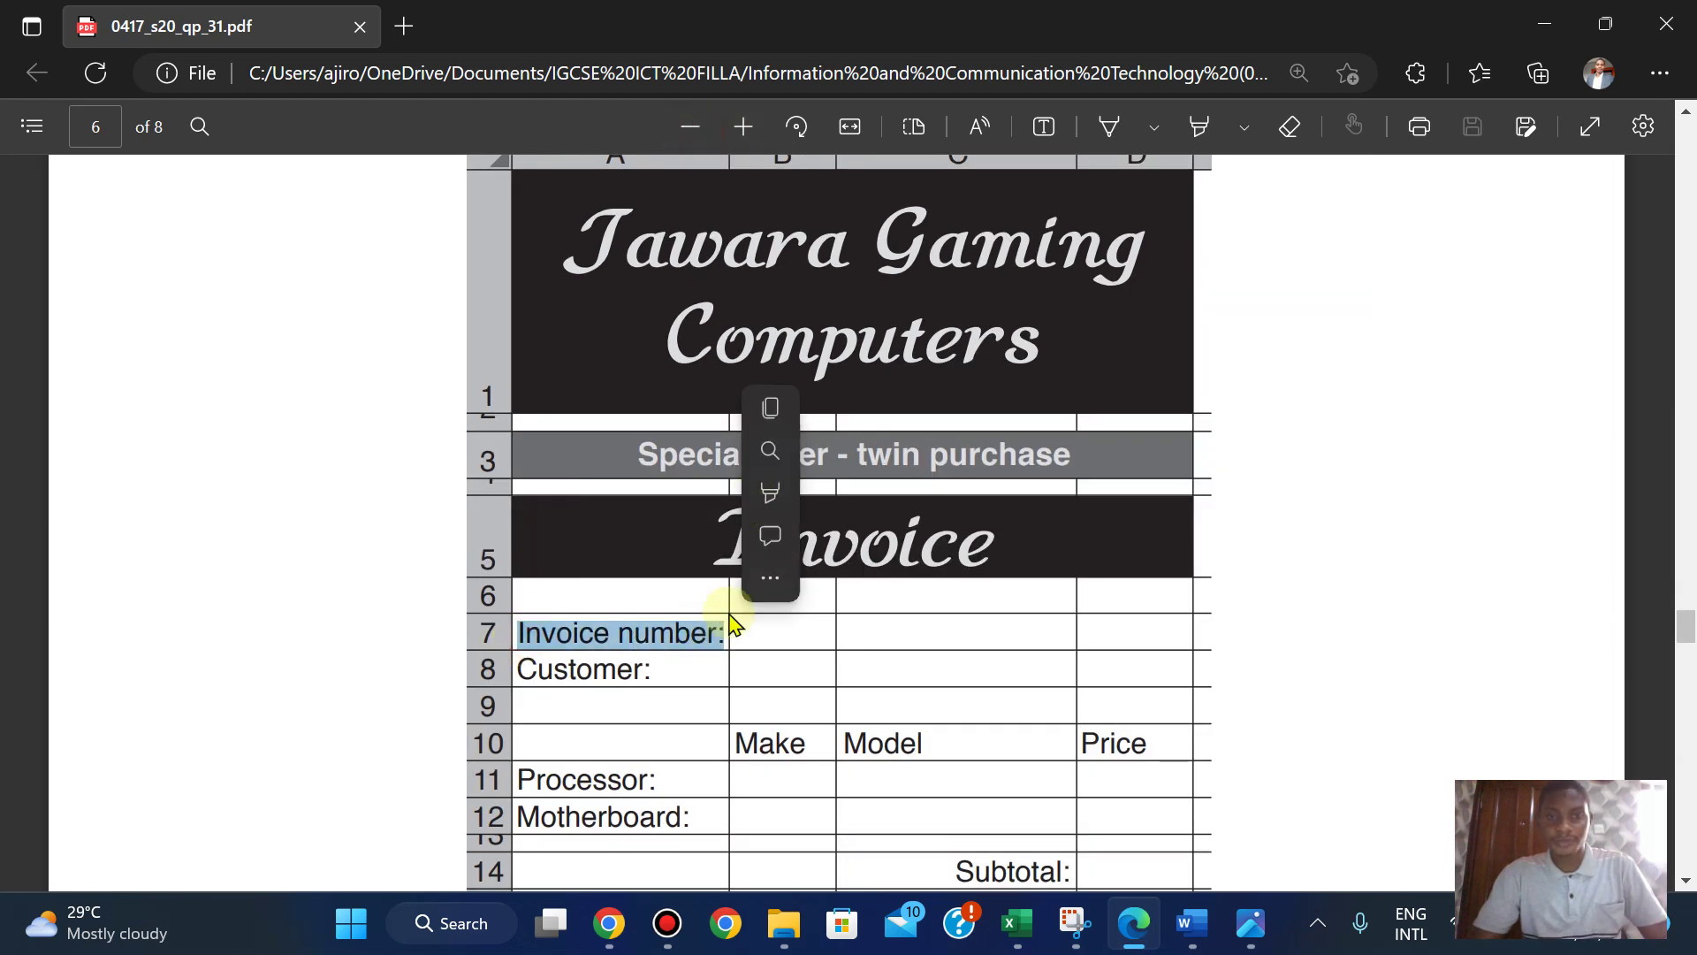
pyautogui.click(770, 405)
pyautogui.moveTo(1017, 923)
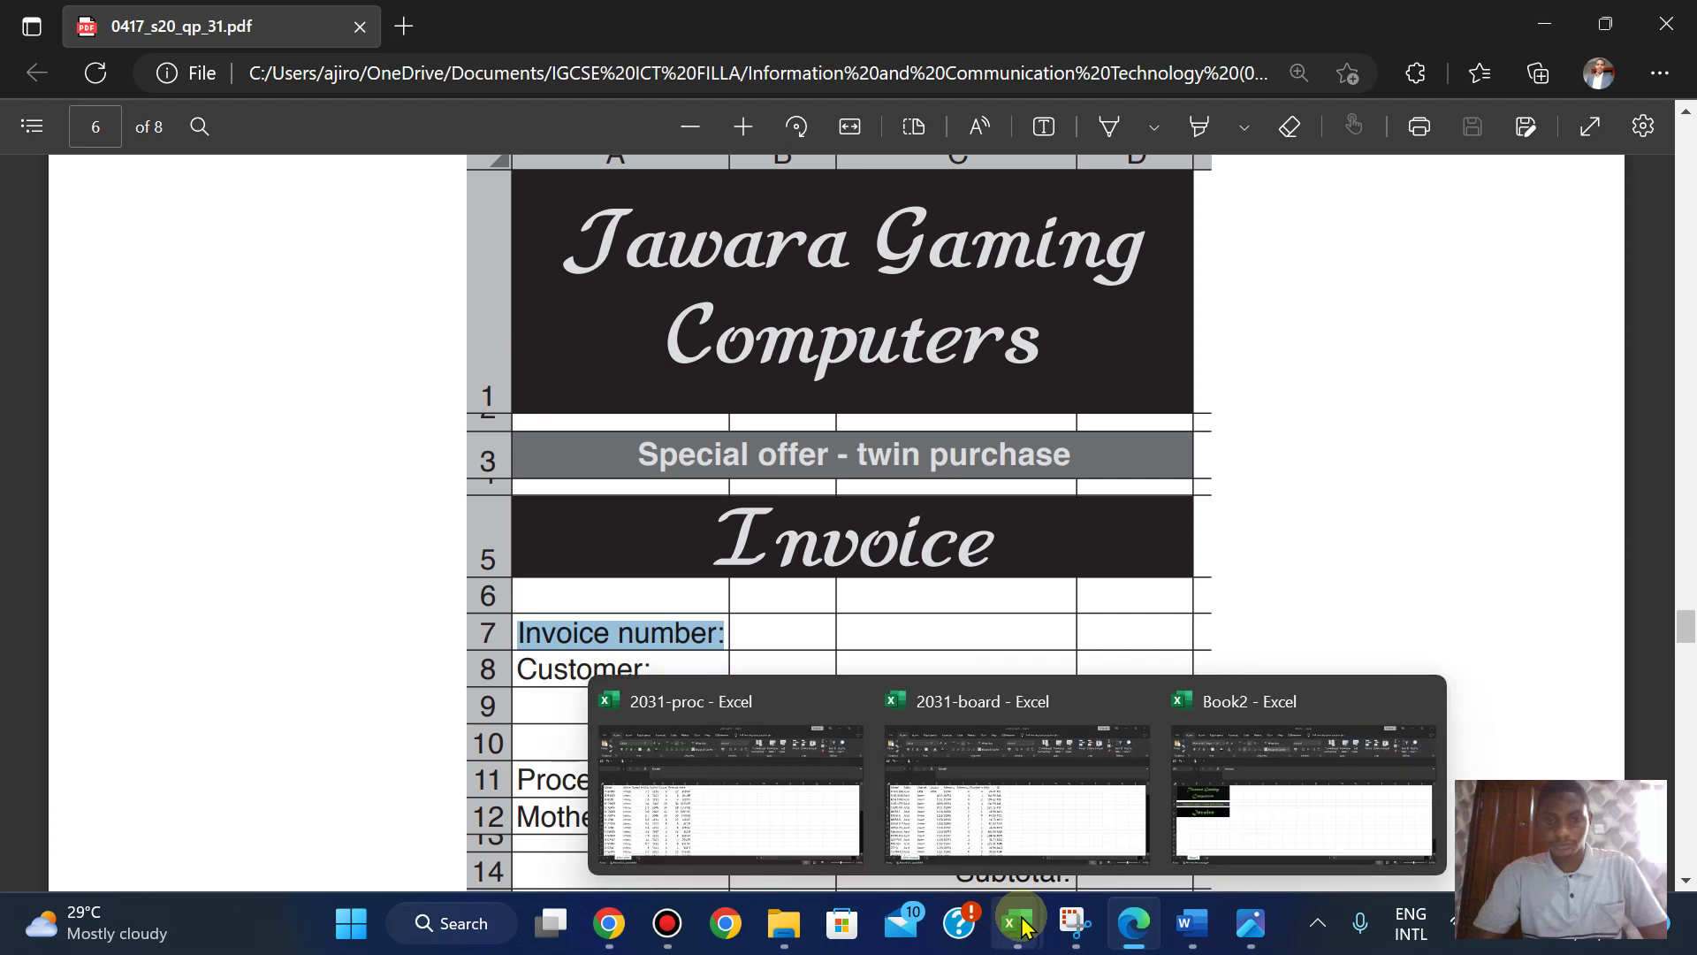
pyautogui.click(1204, 803)
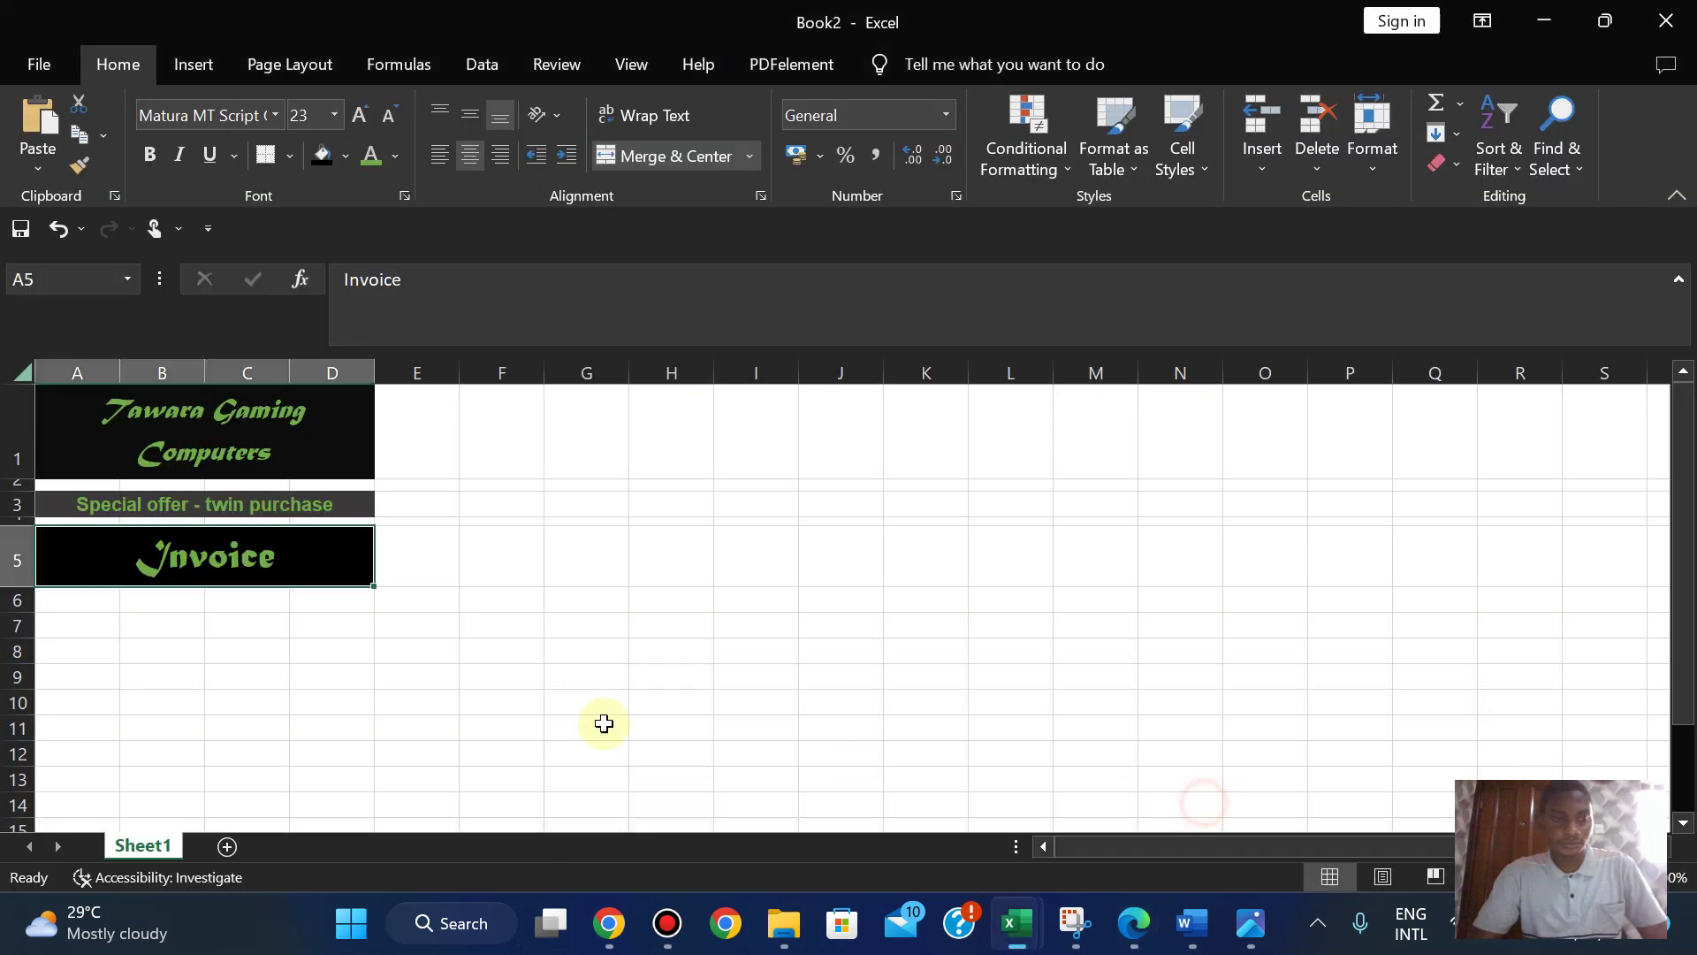
# - Paste 'Invoice number:' into the sheet, moving it from A6 to A7
pyautogui.click(55, 601)
pyautogui.hotkey('ctrl', 'v')
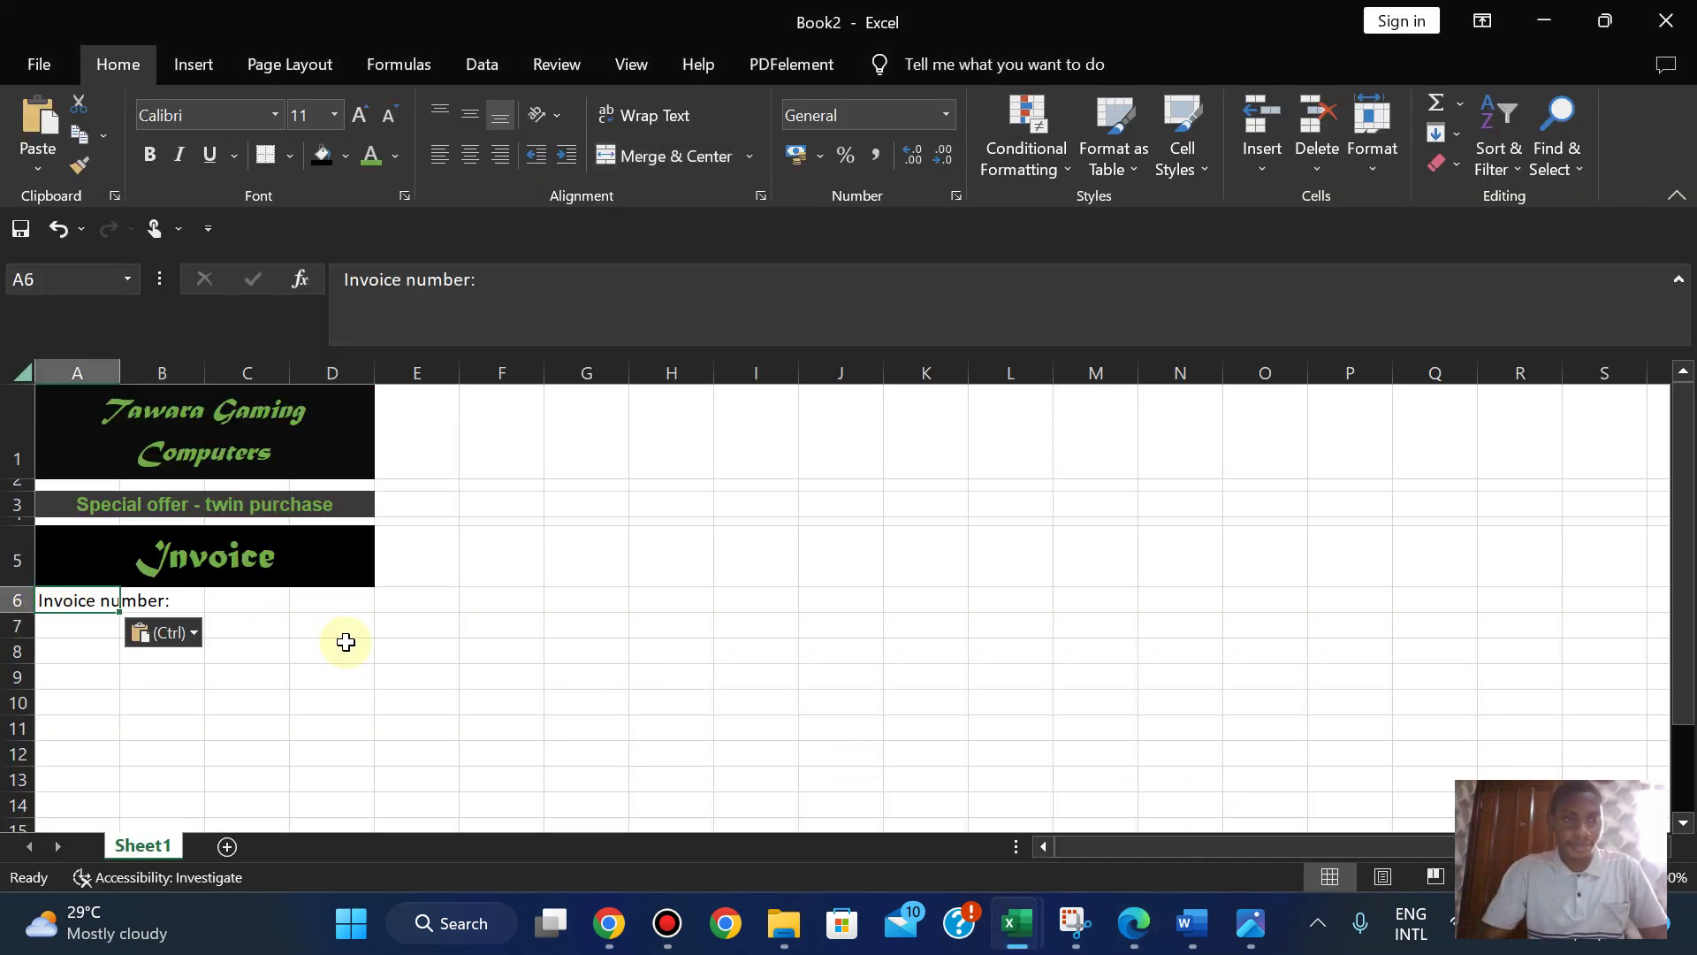
pyautogui.click(1131, 923)
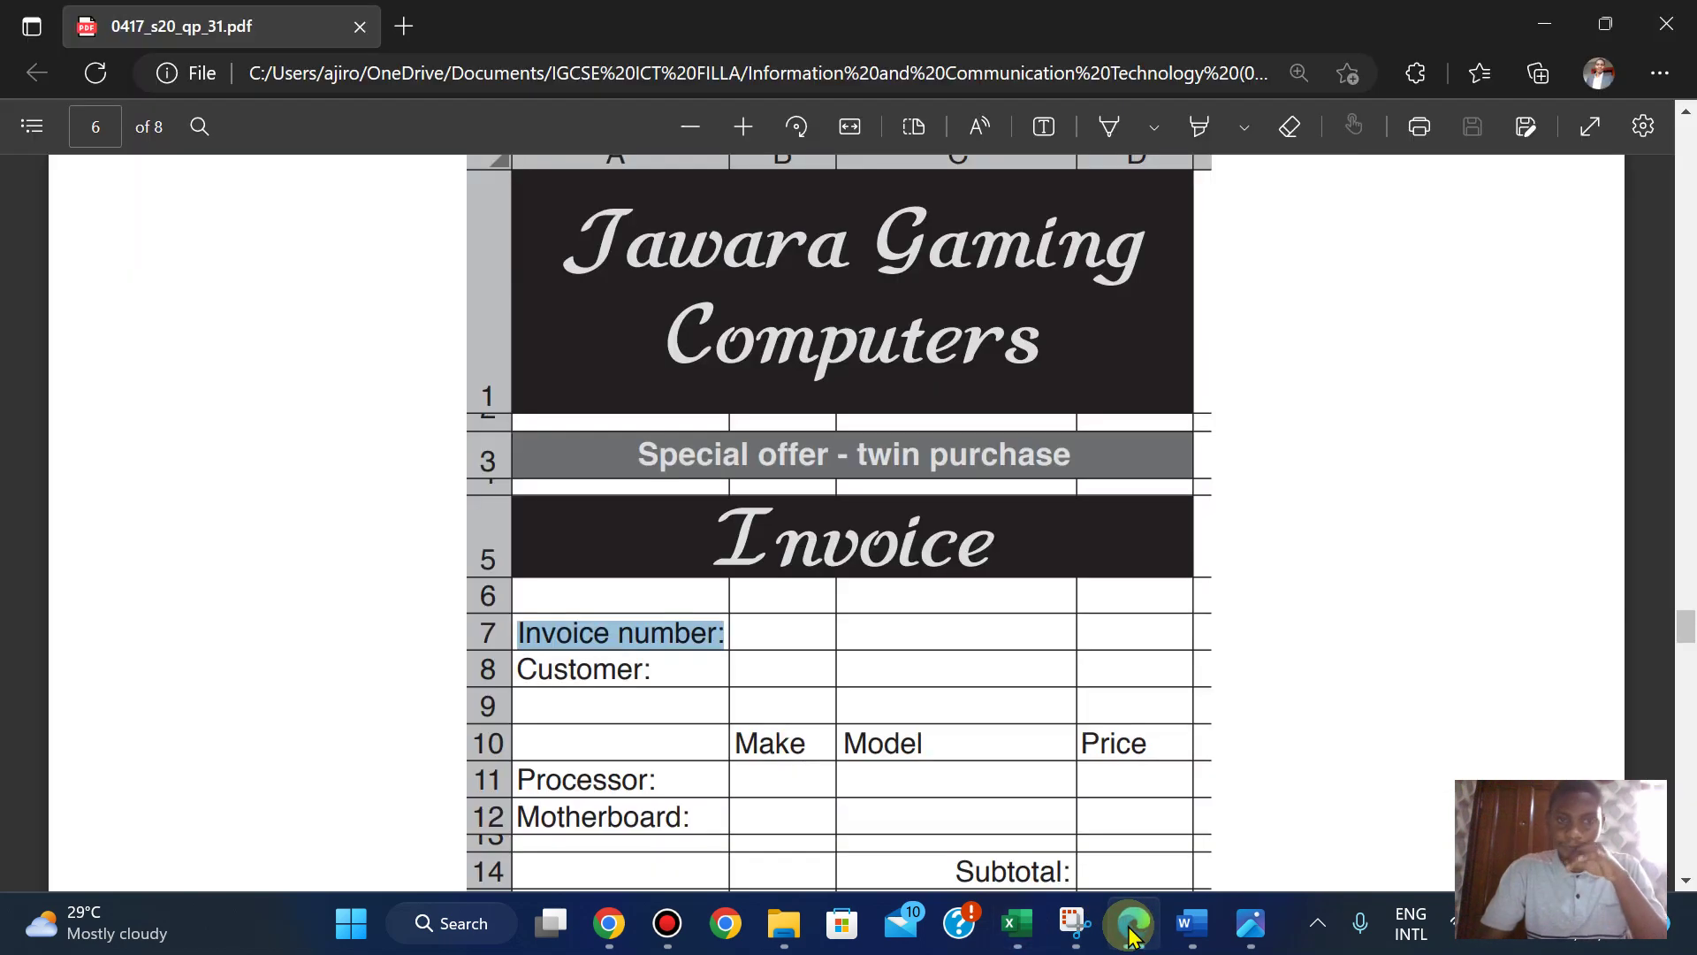
pyautogui.click(1131, 929)
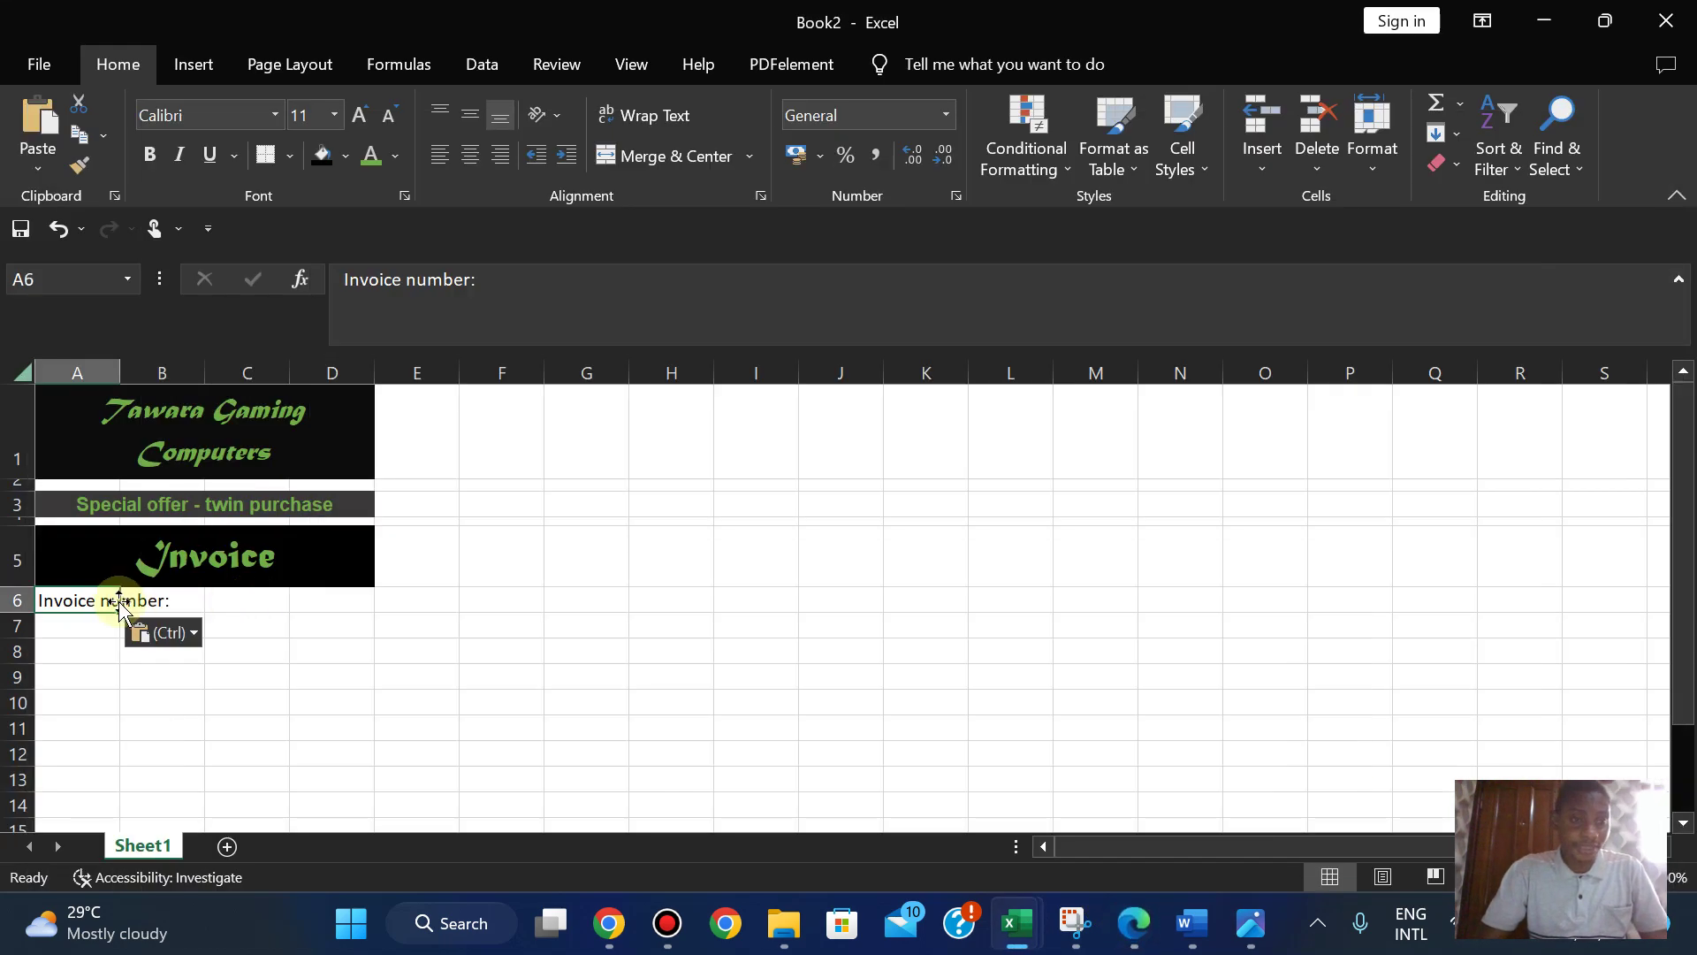
pyautogui.hotkey('ctrl', 'x')
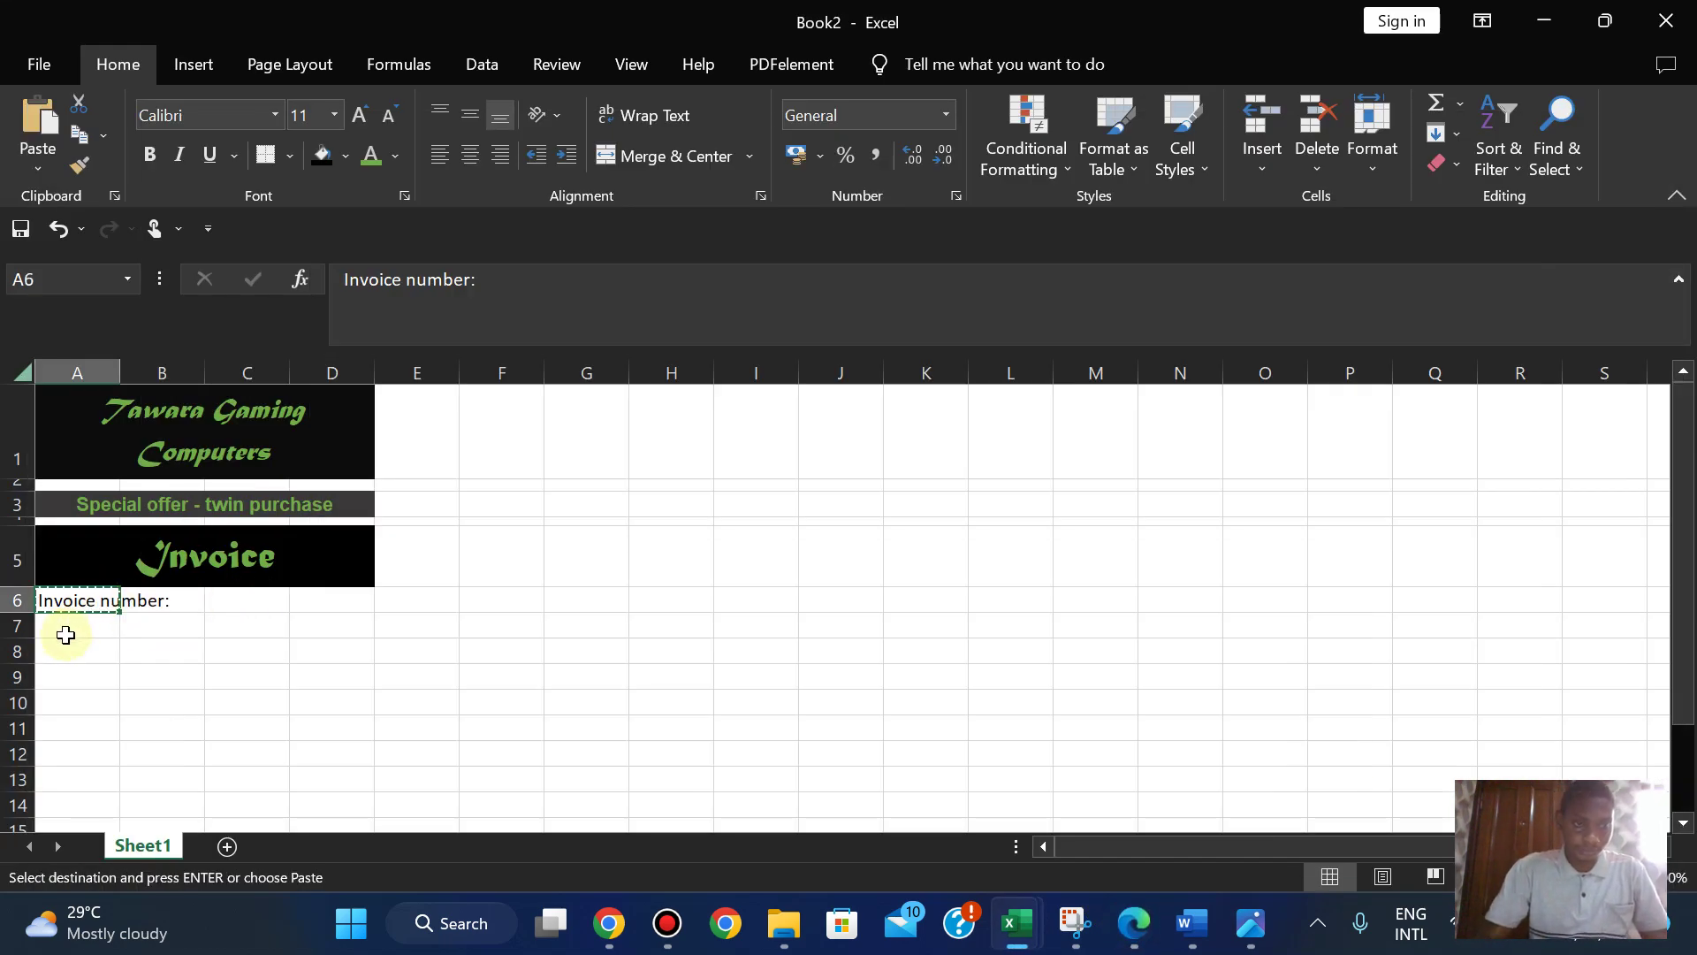
pyautogui.click(66, 633)
pyautogui.hotkey('ctrl', 'v')
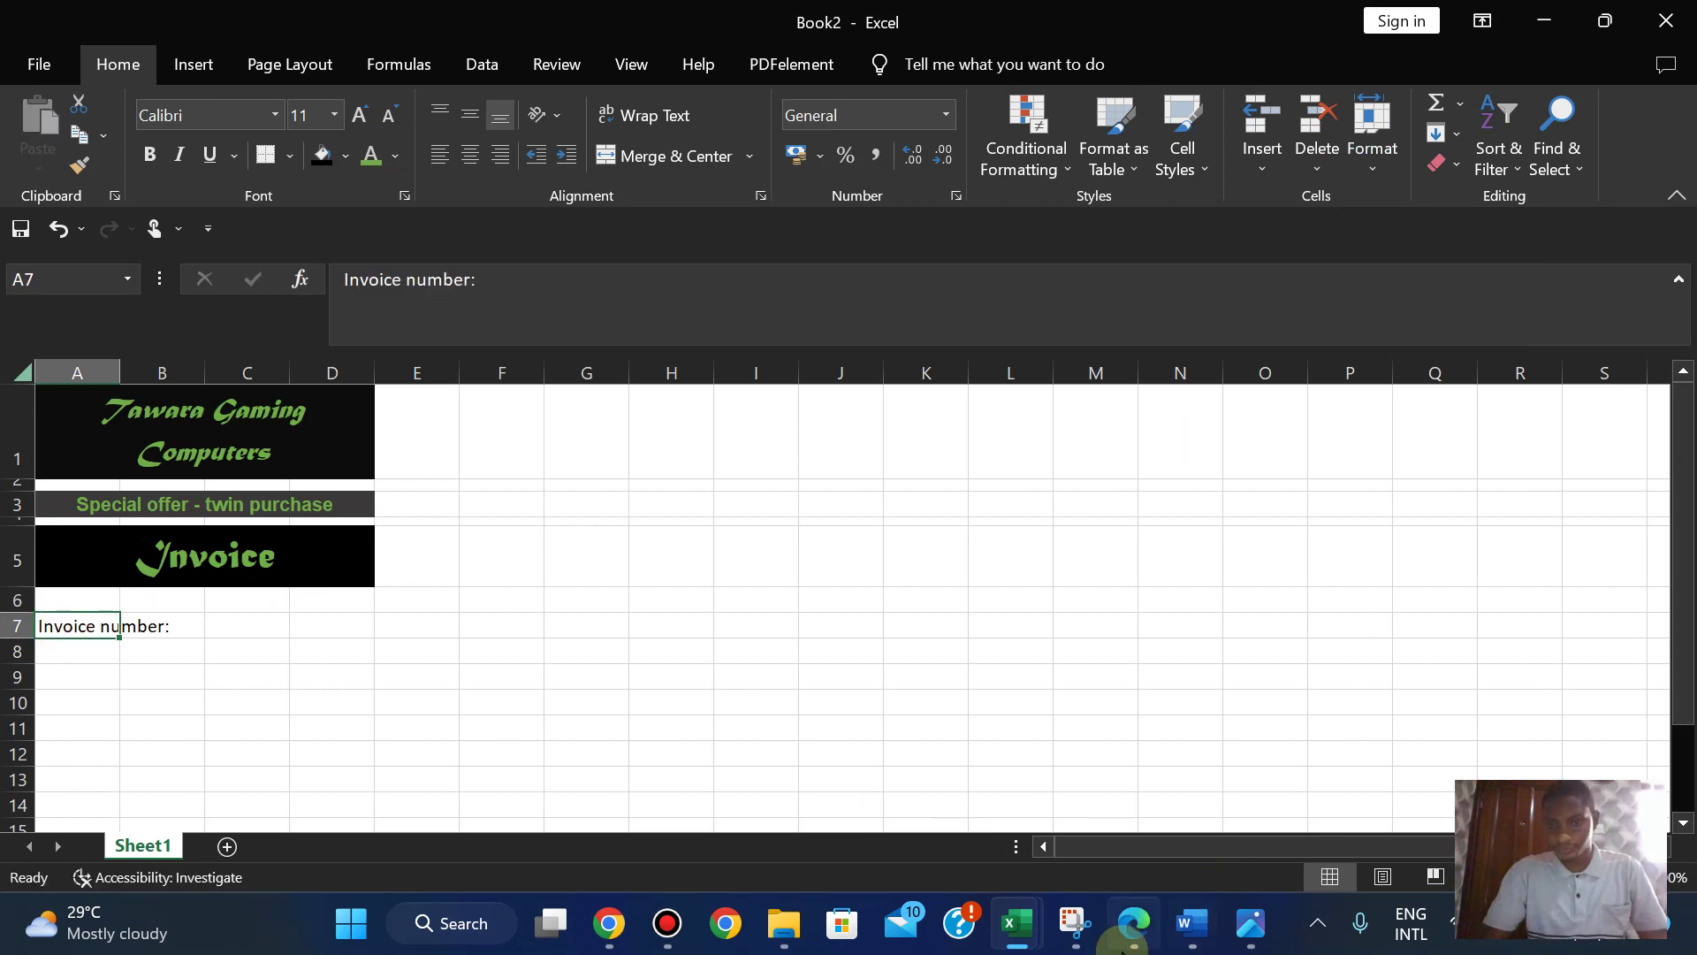
# - Copy the 'Customer:' label from the PDF into A8
pyautogui.click(1133, 923)
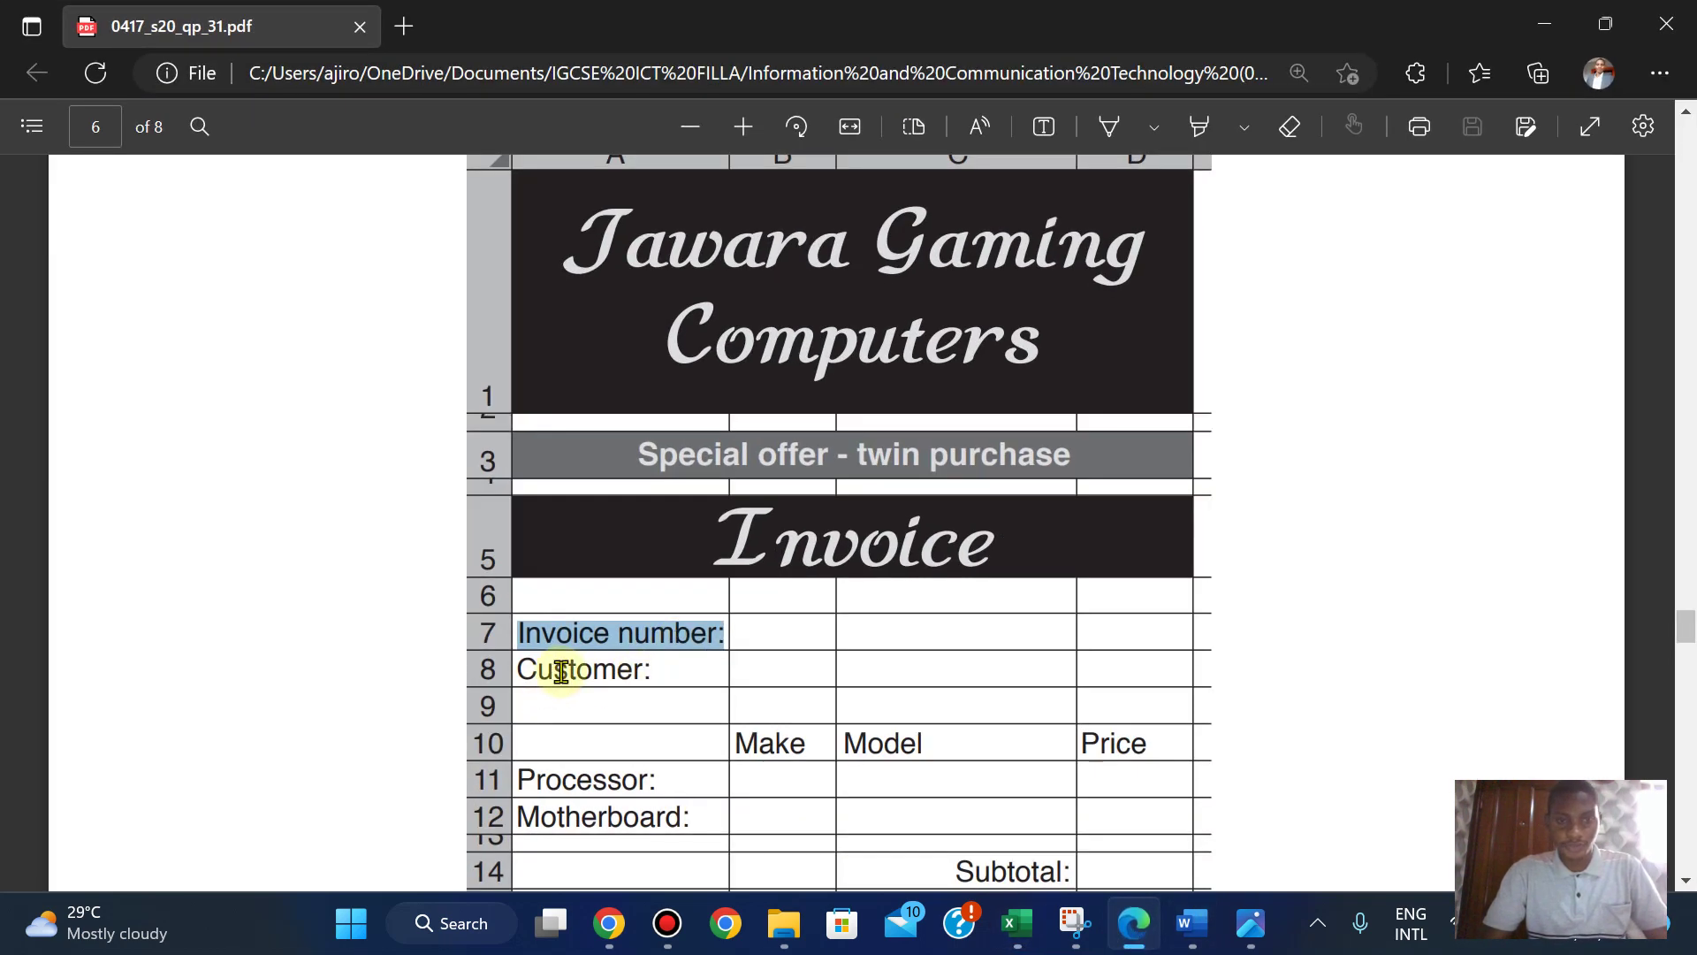
pyautogui.doubleClick(524, 670)
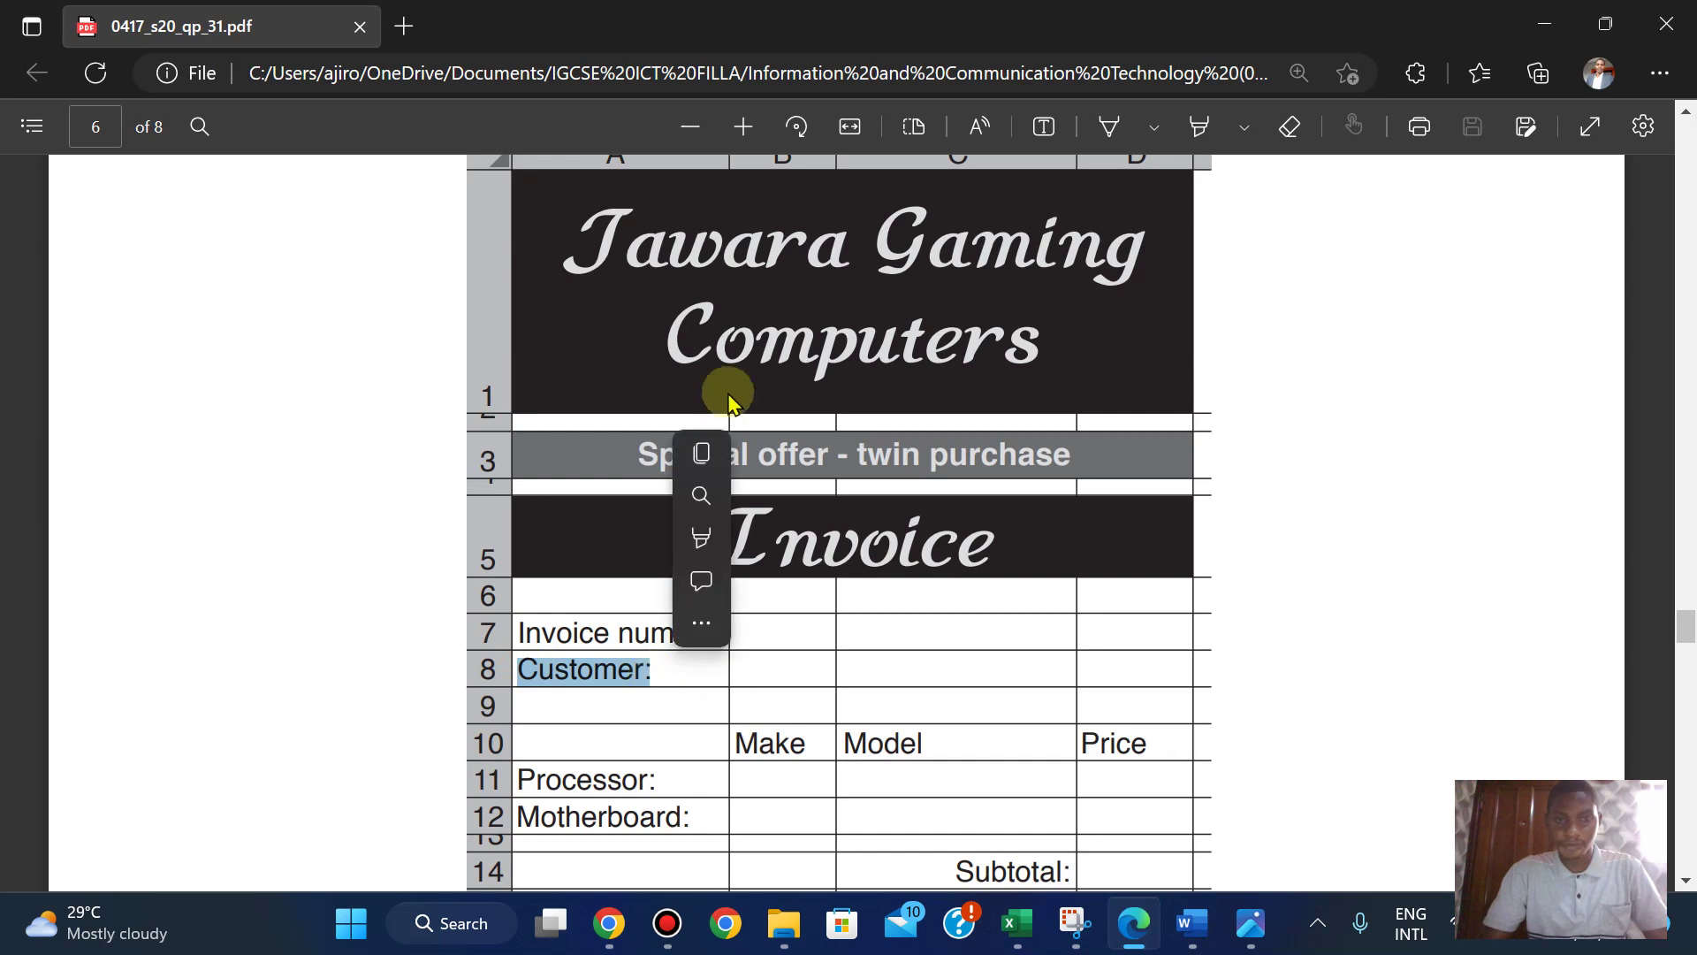
pyautogui.click(702, 451)
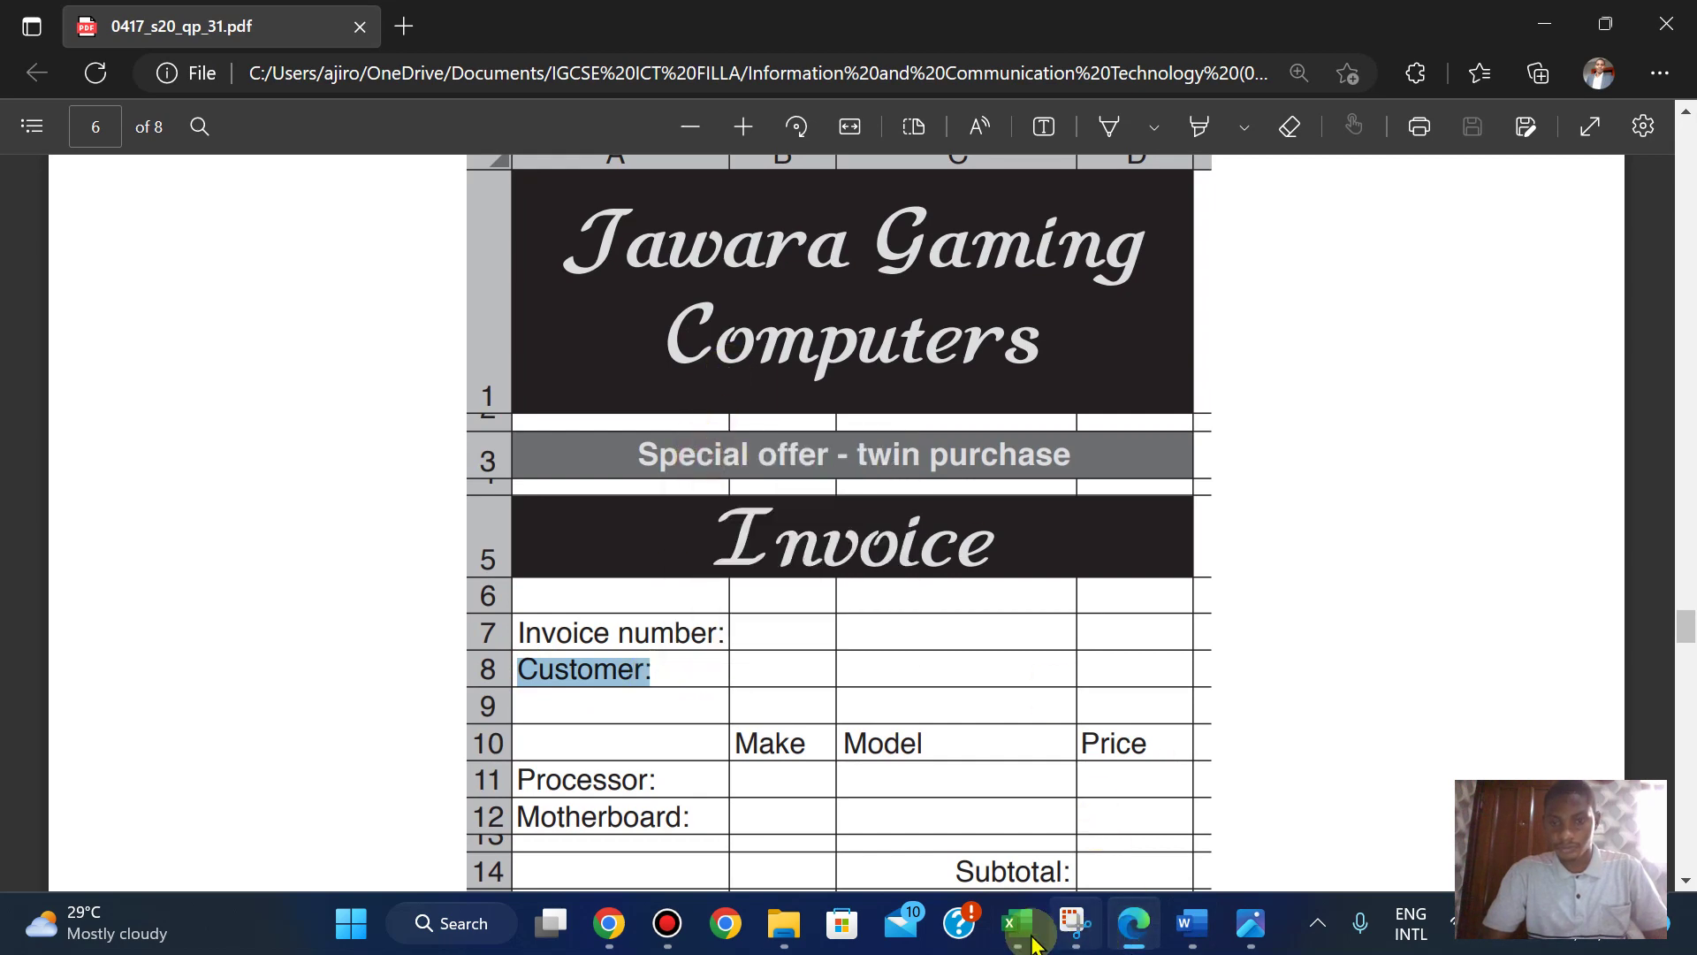
pyautogui.moveTo(1017, 923)
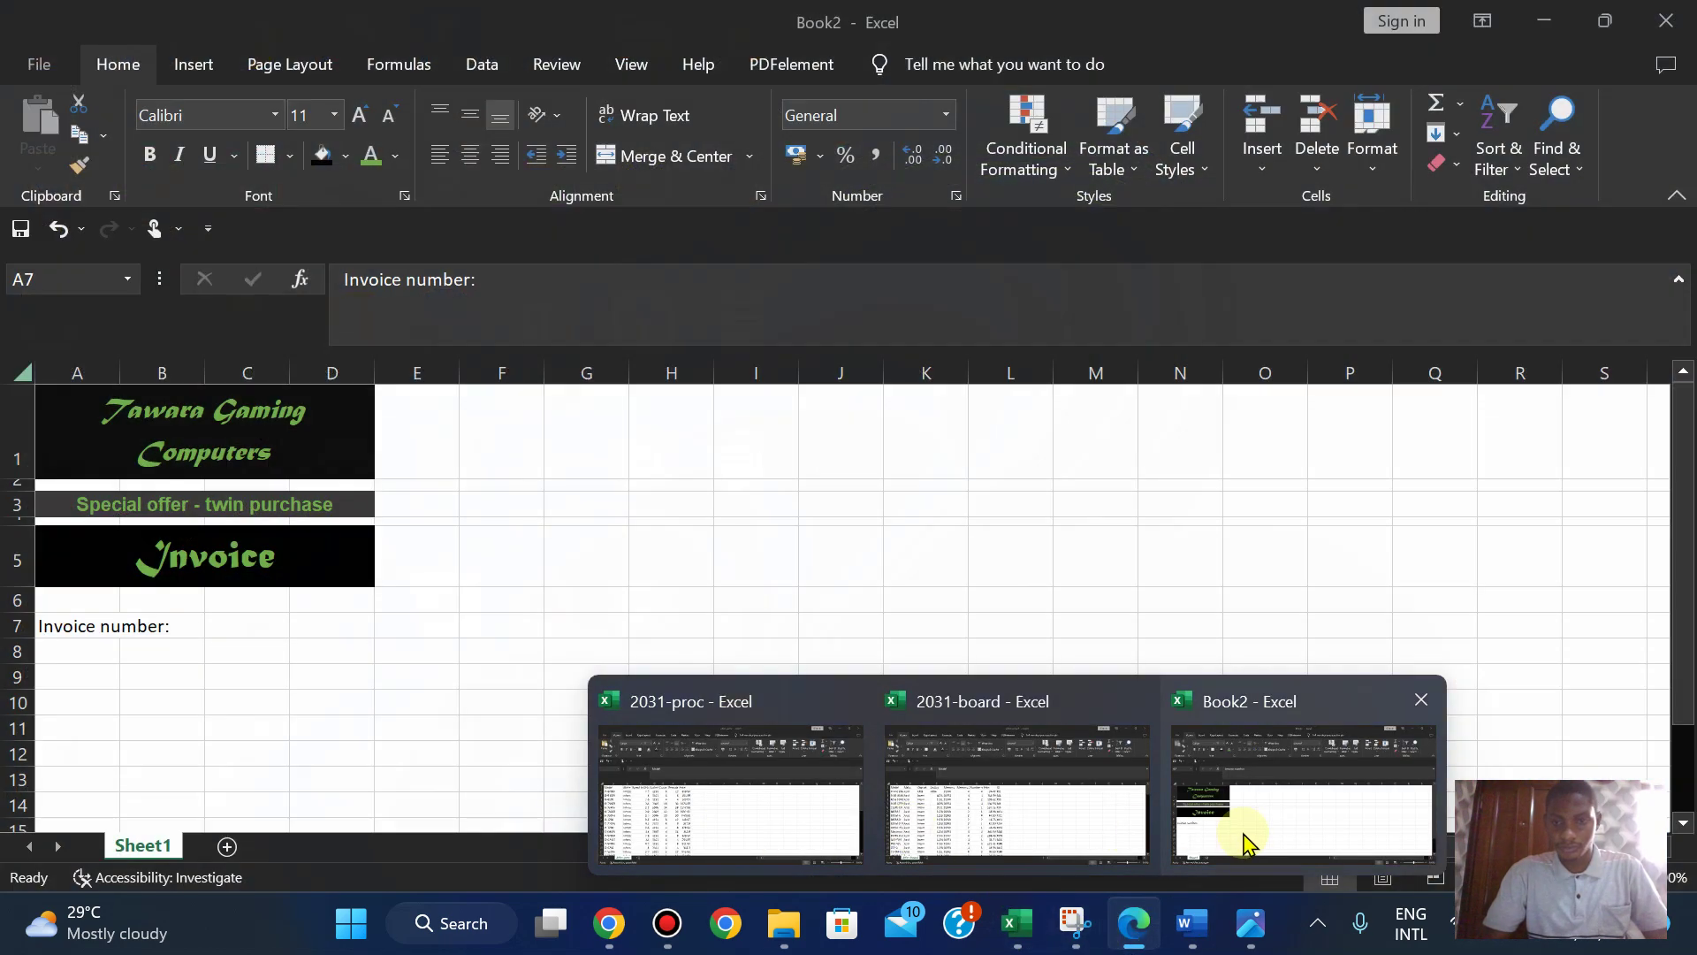
pyautogui.click(1244, 842)
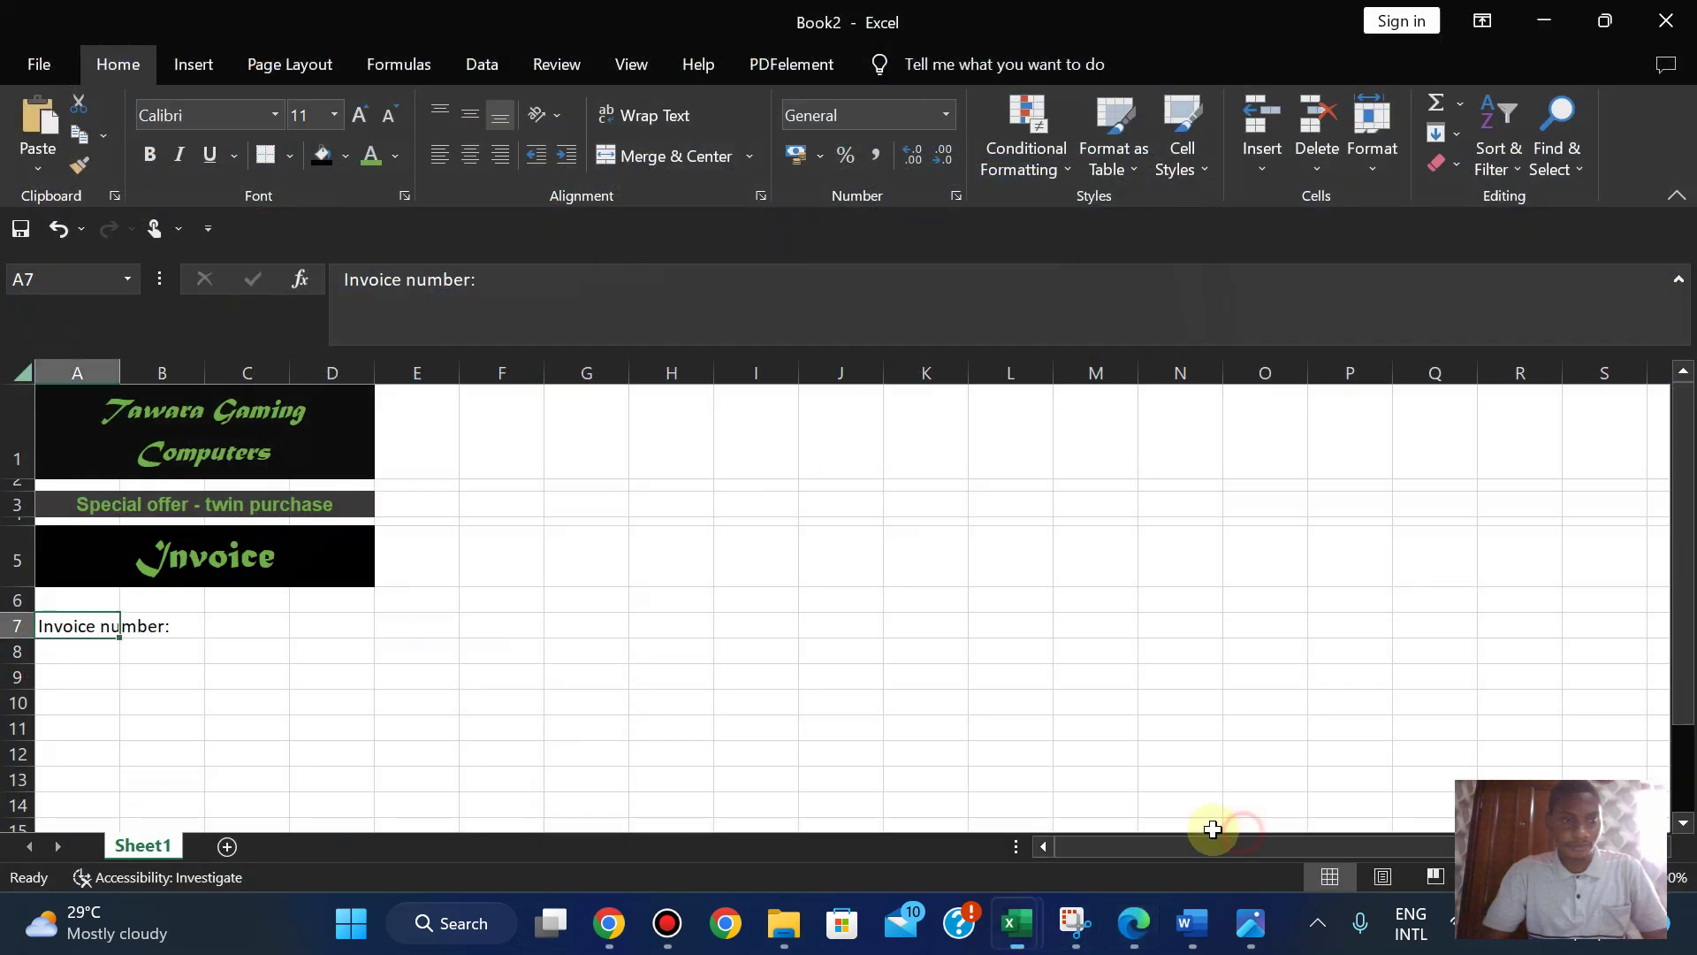
pyautogui.click(63, 659)
pyautogui.hotkey('ctrl', 'v')
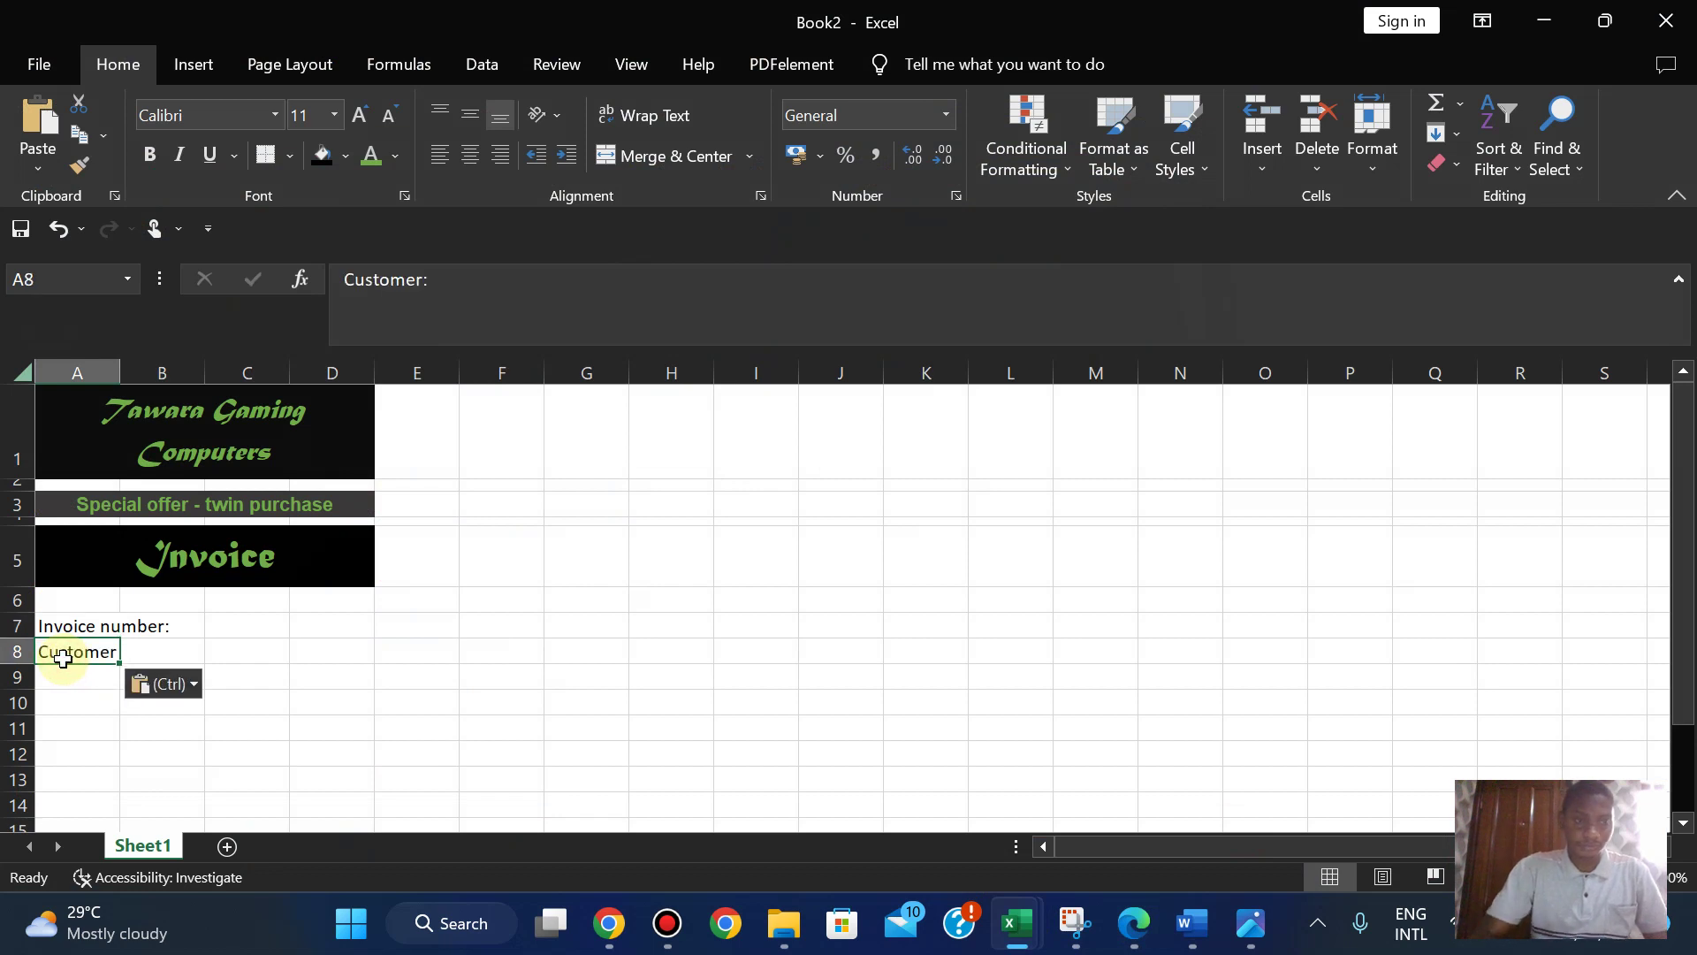
# - Select the Make, Model and Price headings in the PDF
pyautogui.click(1134, 929)
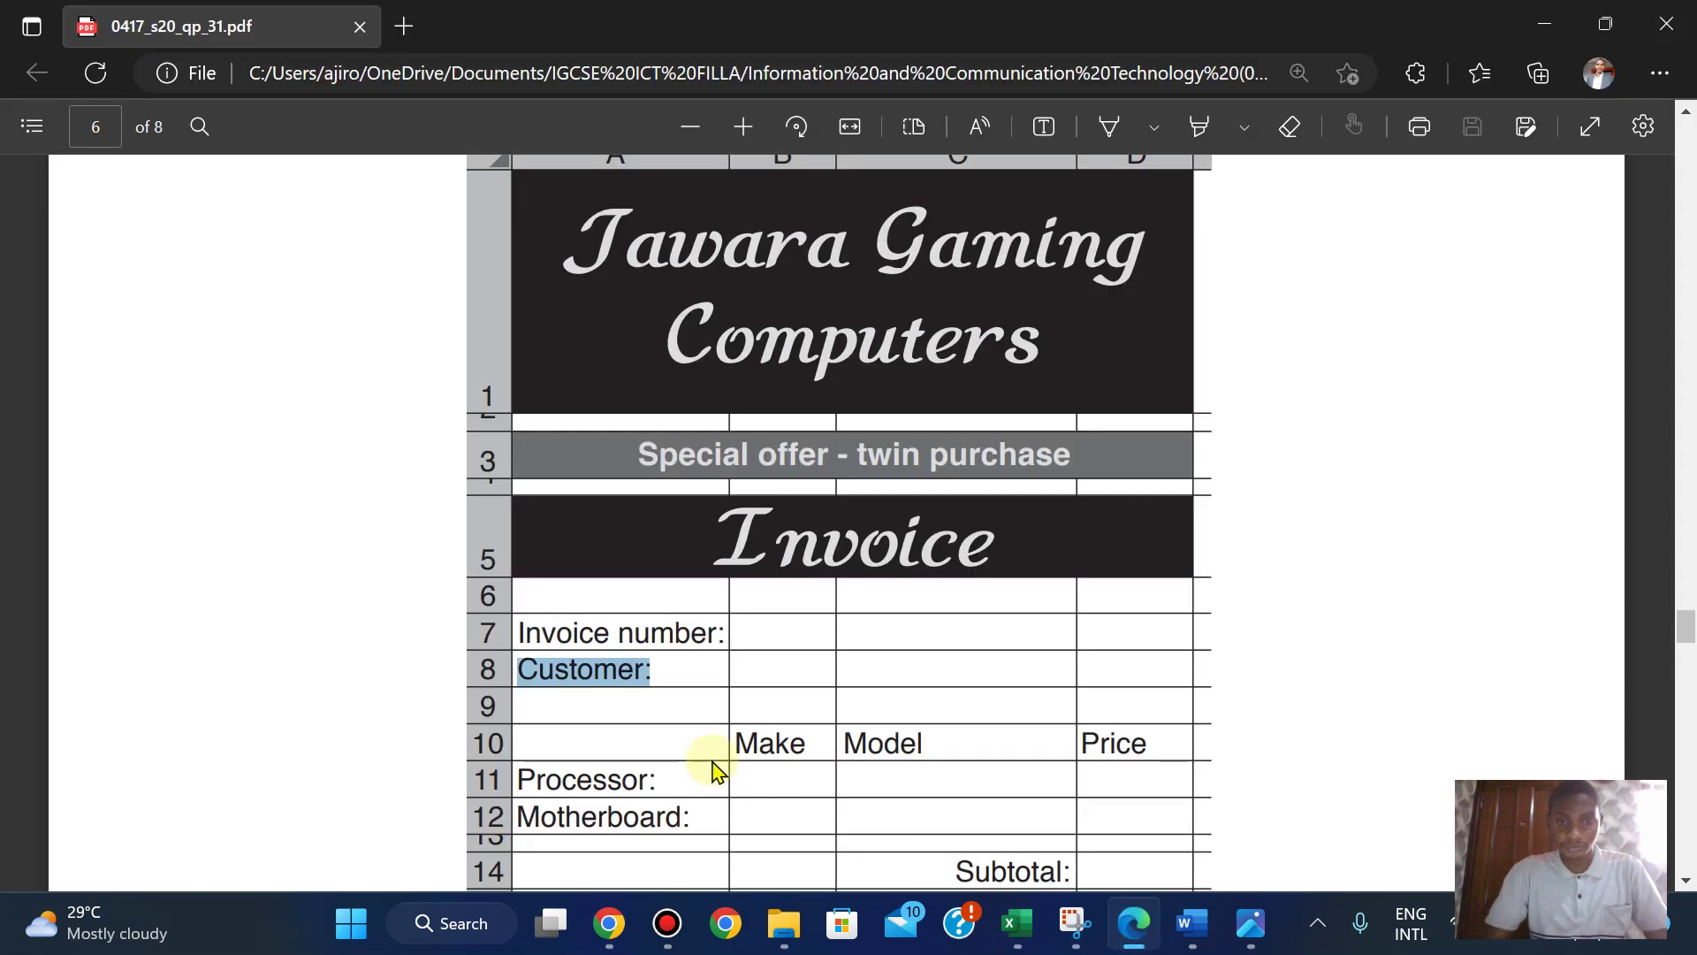
pyautogui.moveTo(519, 775); pyautogui.dragTo(698, 821)
pyautogui.click(746, 806)
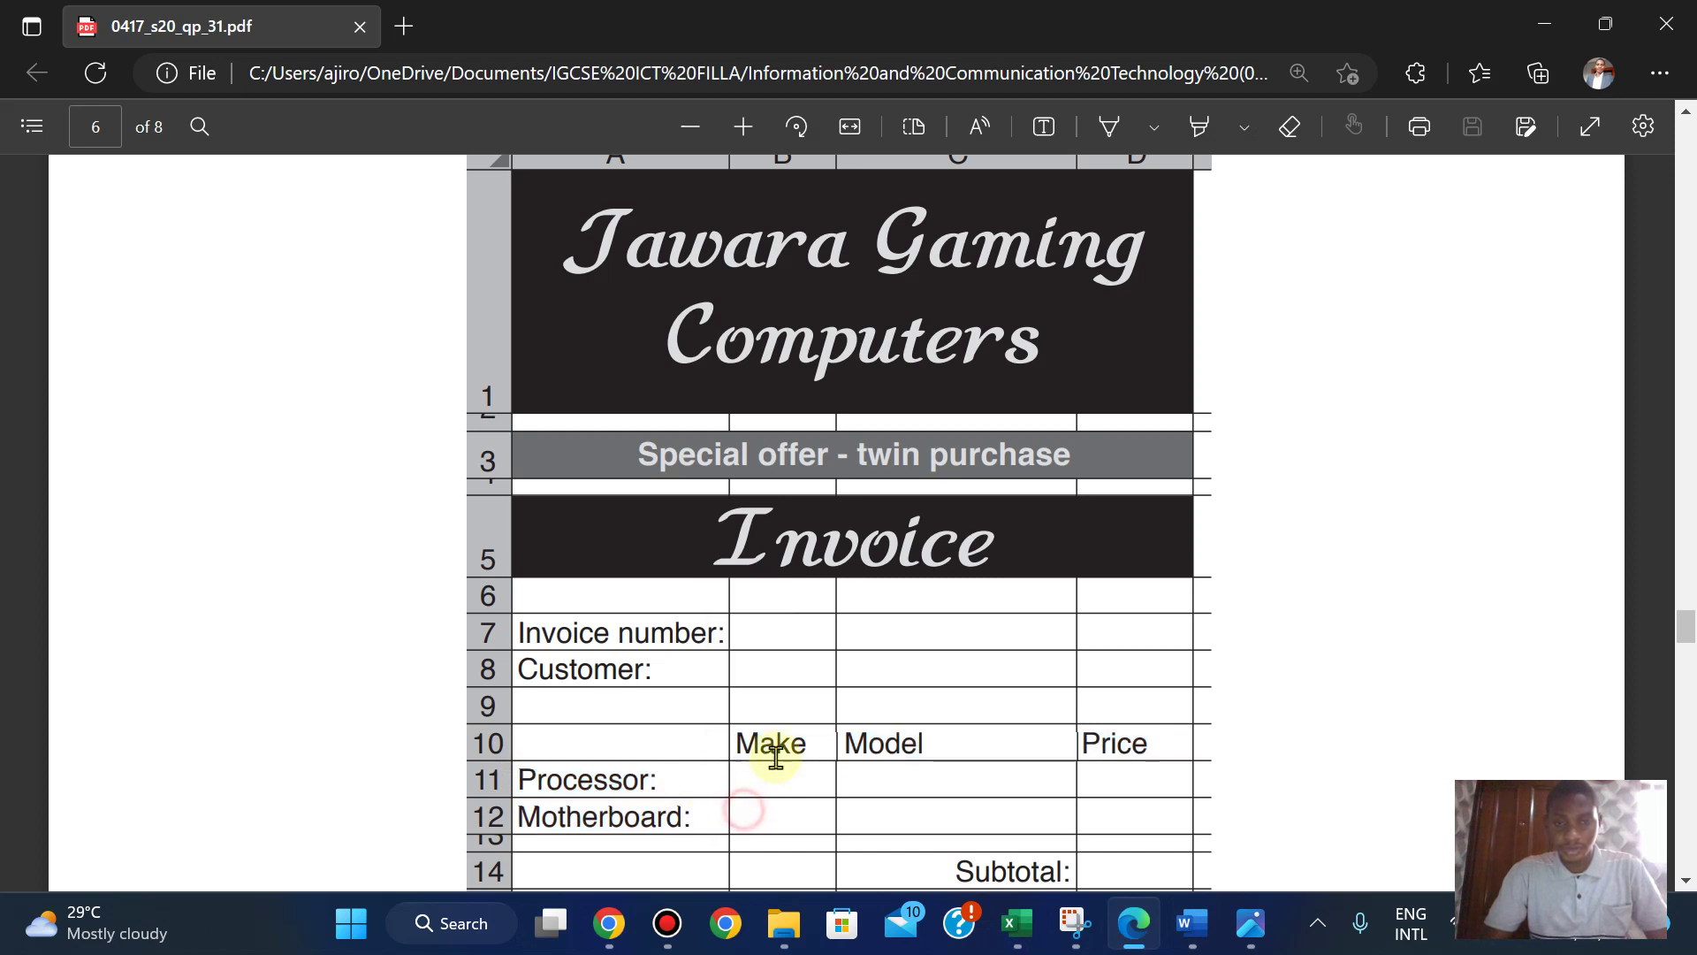
pyautogui.moveTo(744, 751); pyautogui.dragTo(1144, 751)
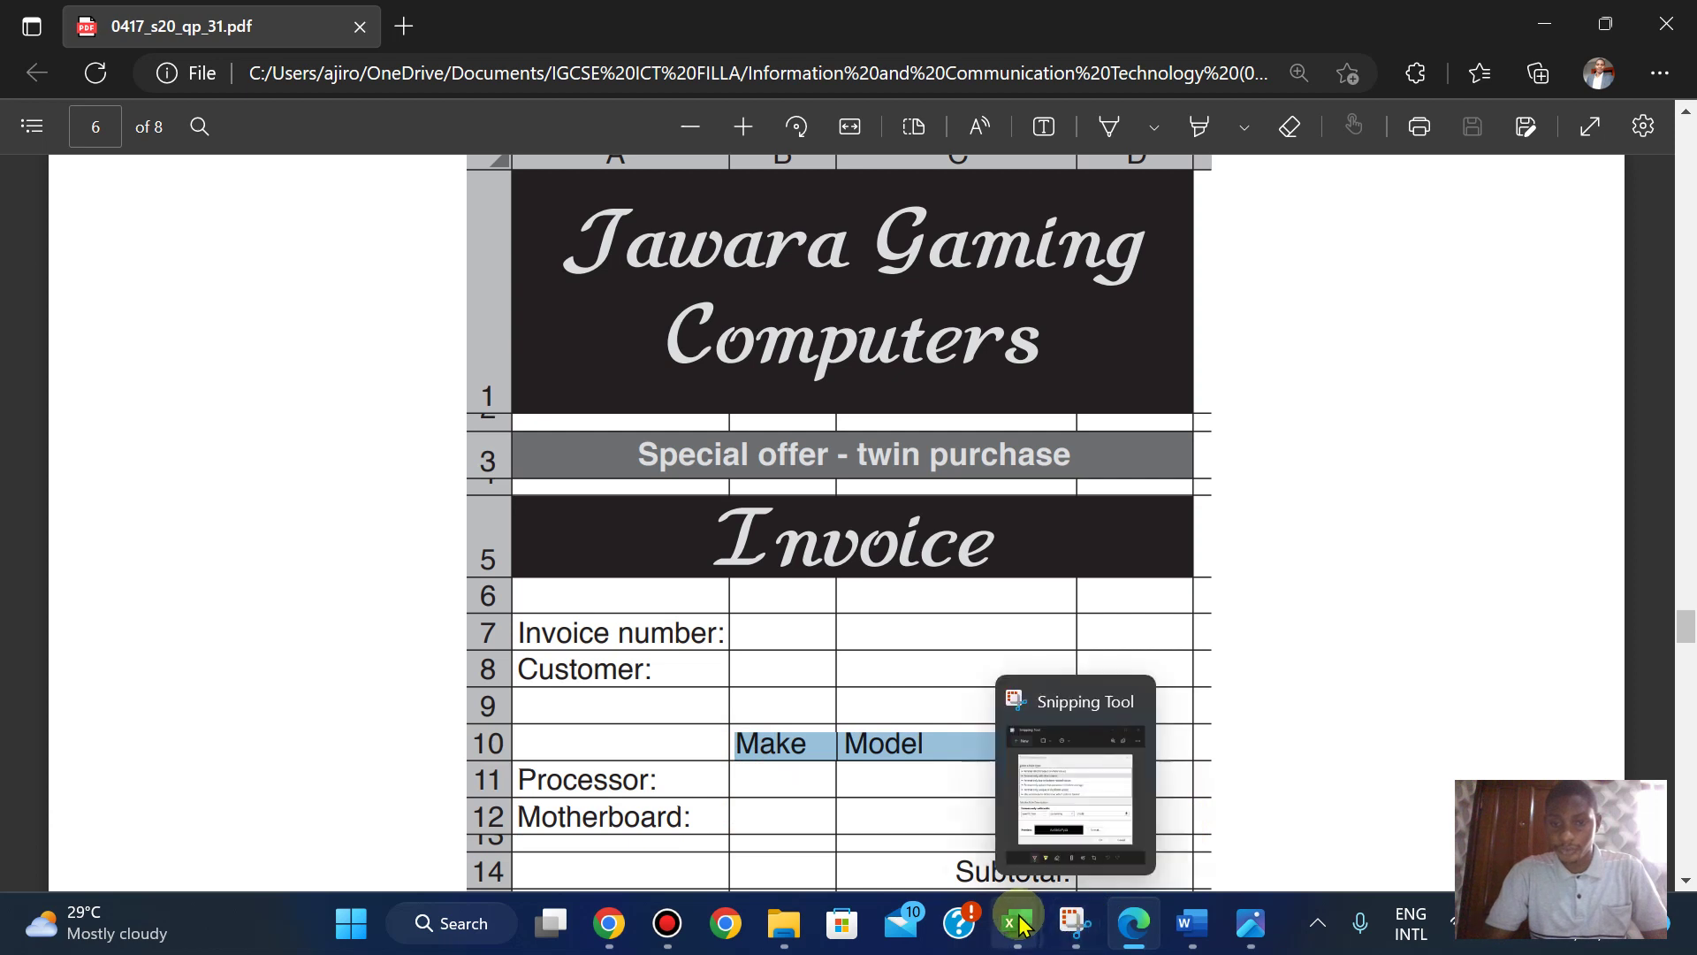
# - Paste the headings into B10 and trim the cell down to just Make
pyautogui.moveTo(1014, 910)
pyautogui.click(1242, 801)
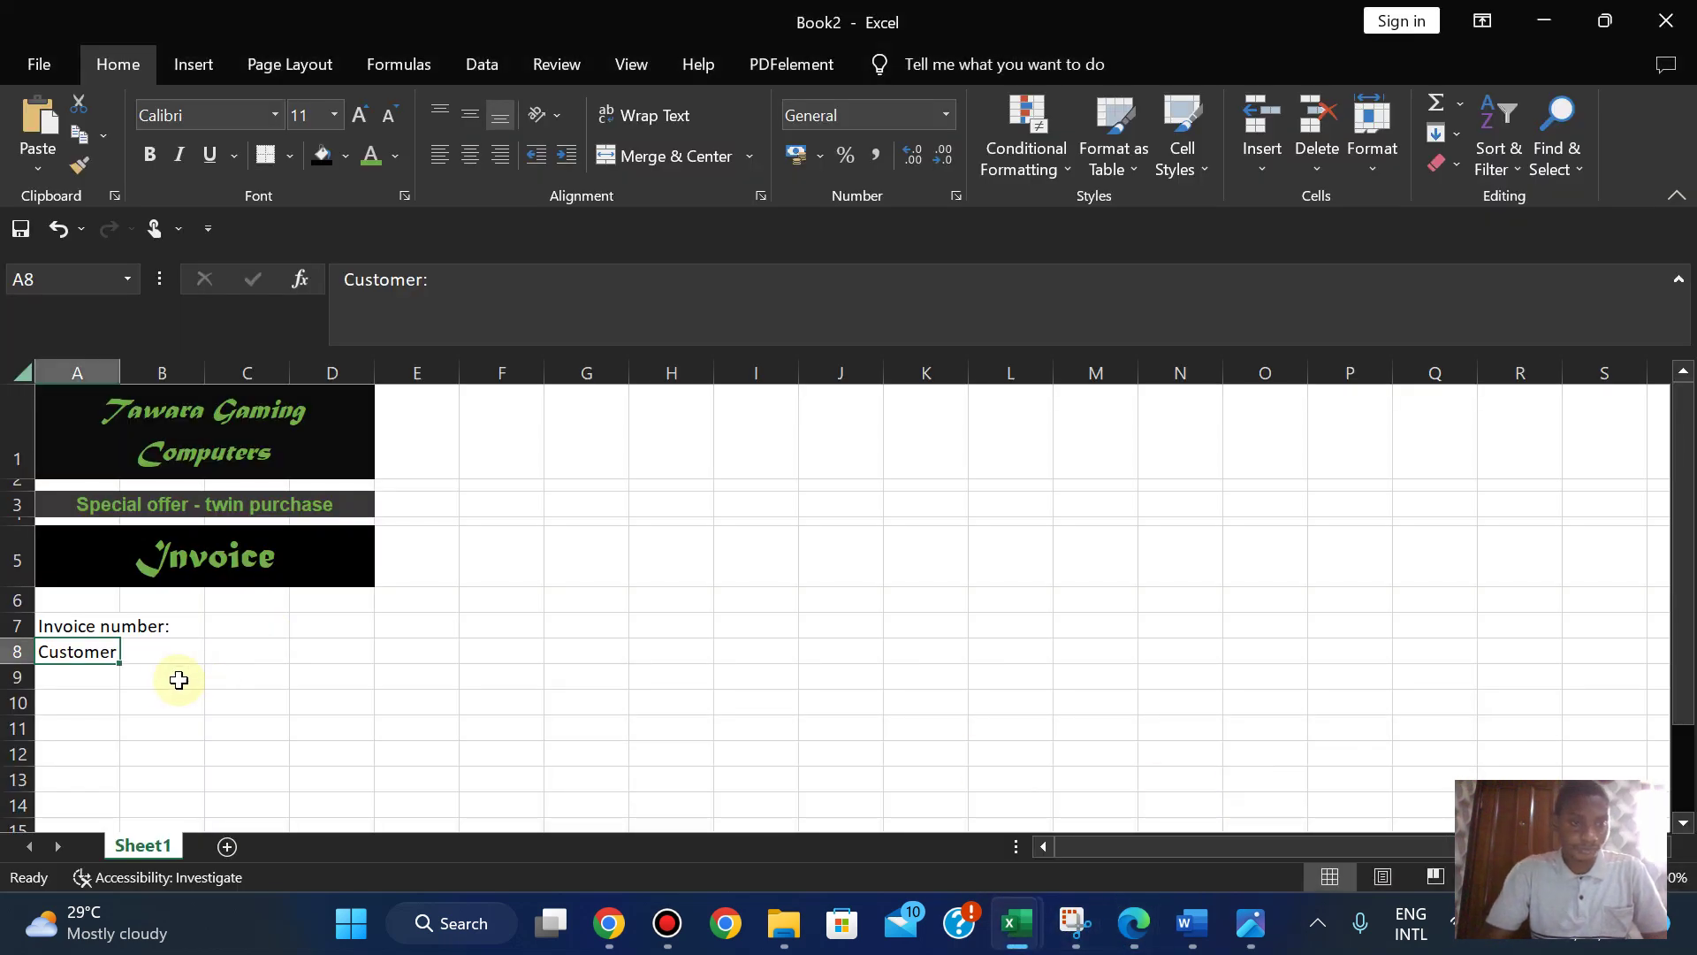
pyautogui.click(179, 707)
pyautogui.hotkey('ctrl', 'v')
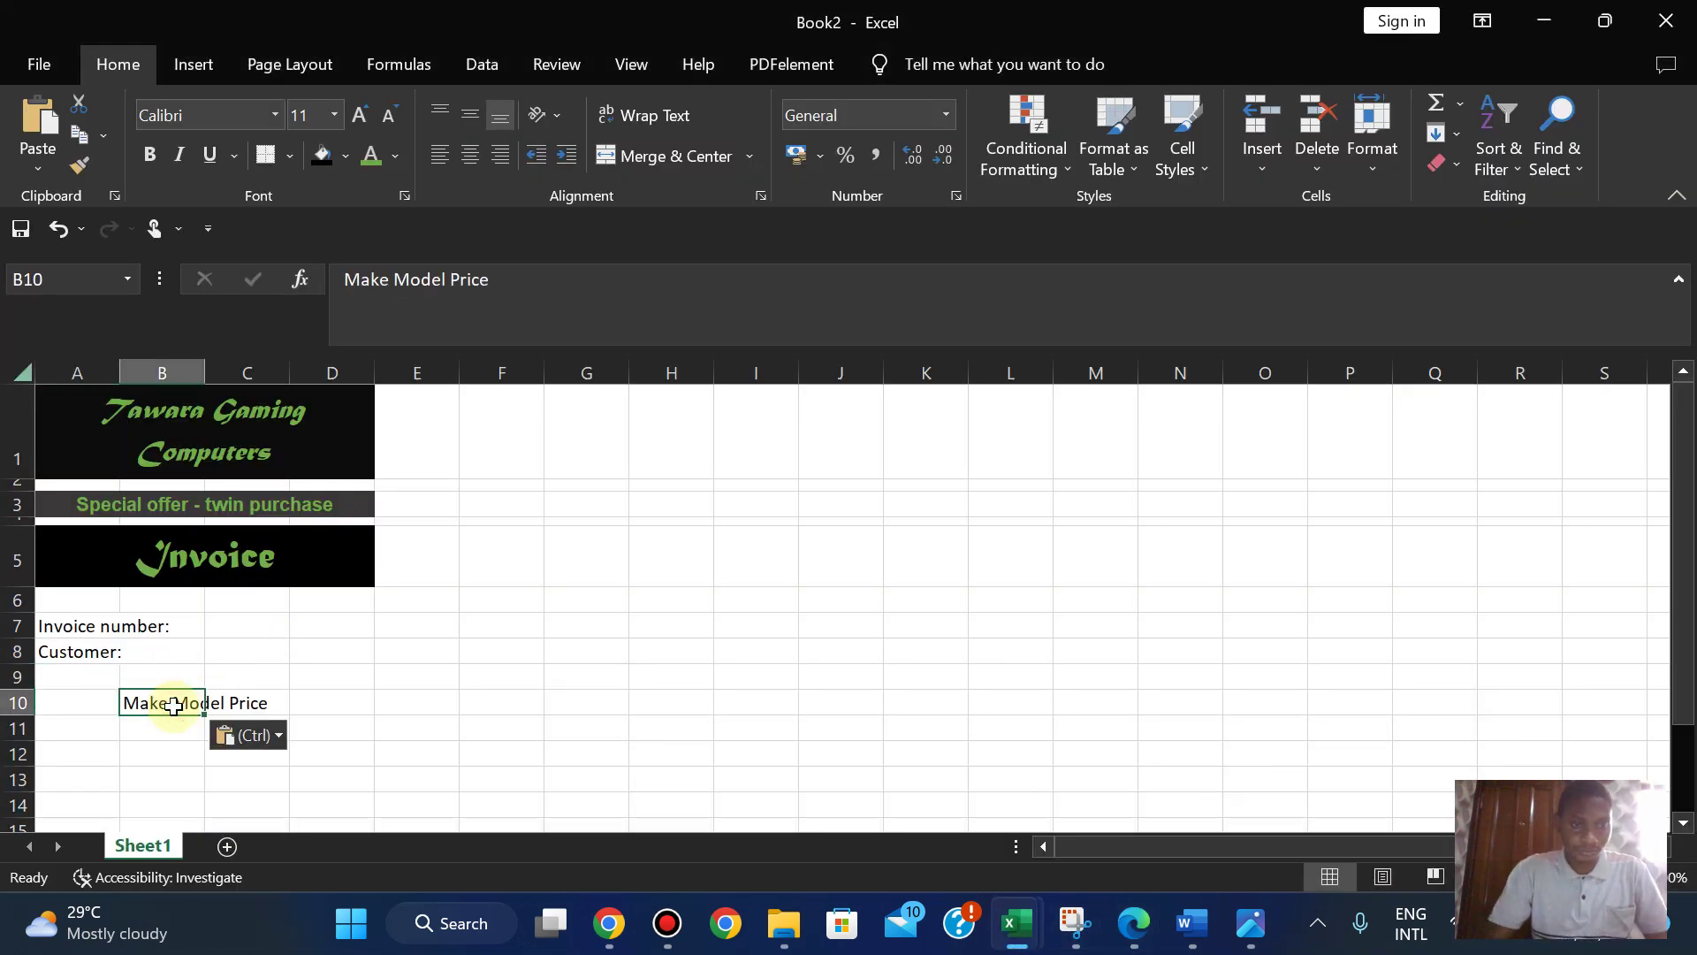
pyautogui.click(256, 686)
pyautogui.click(152, 702)
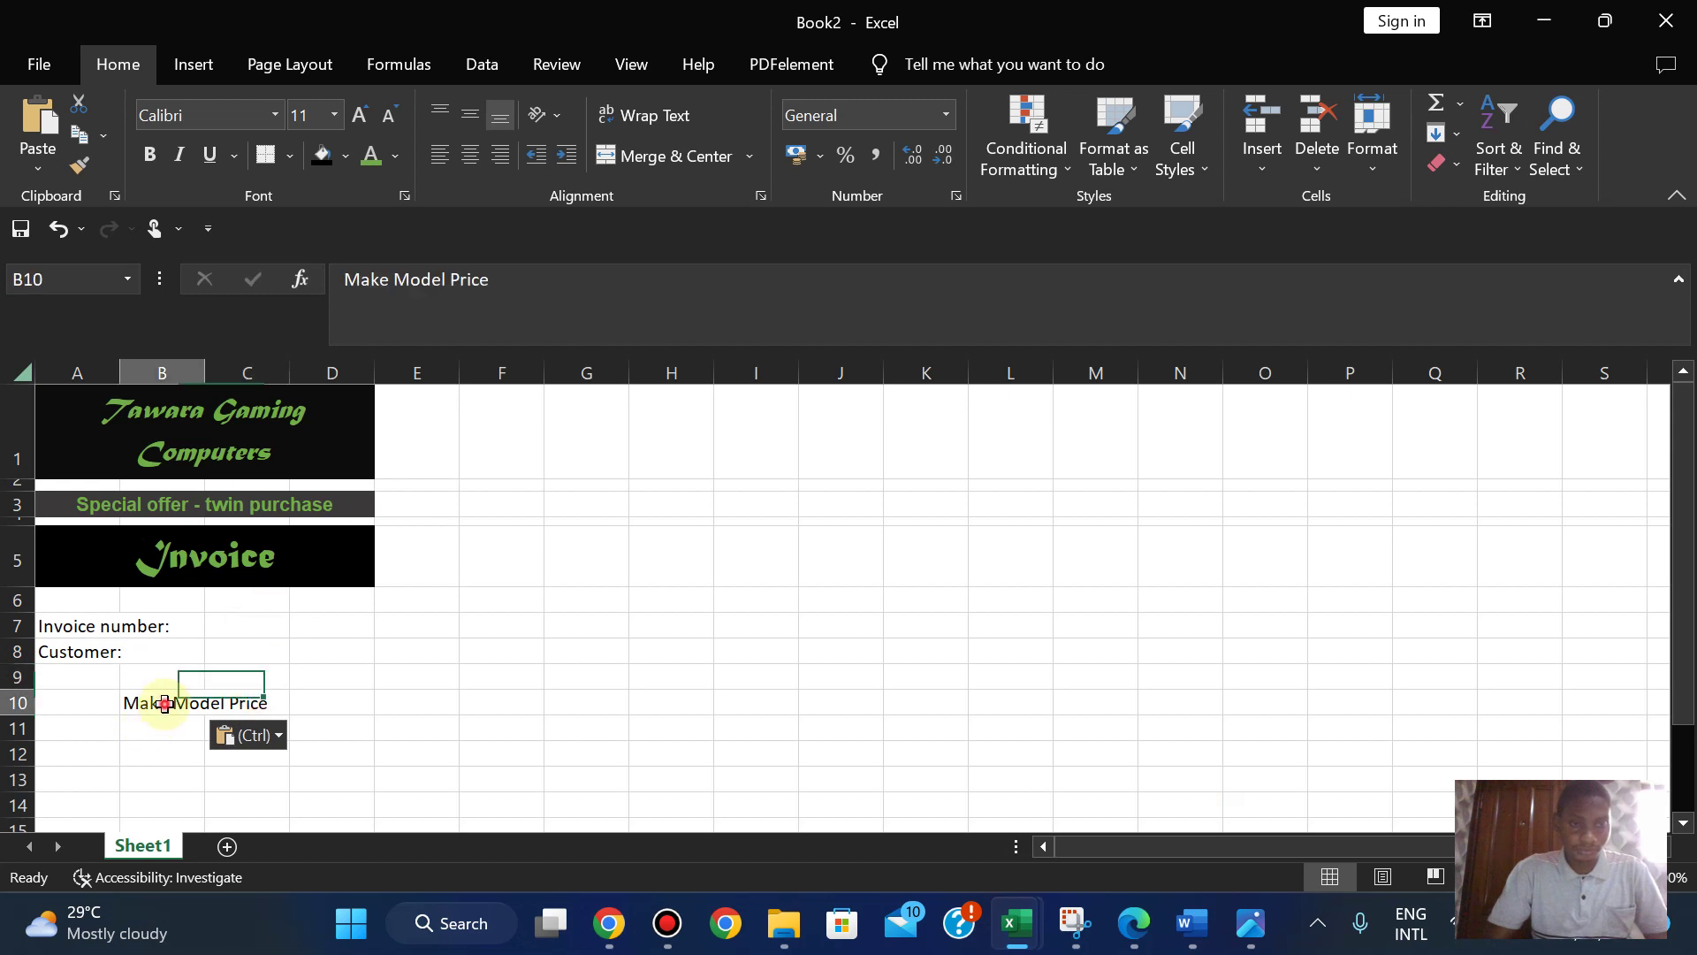
pyautogui.moveTo(394, 280); pyautogui.dragTo(570, 279)
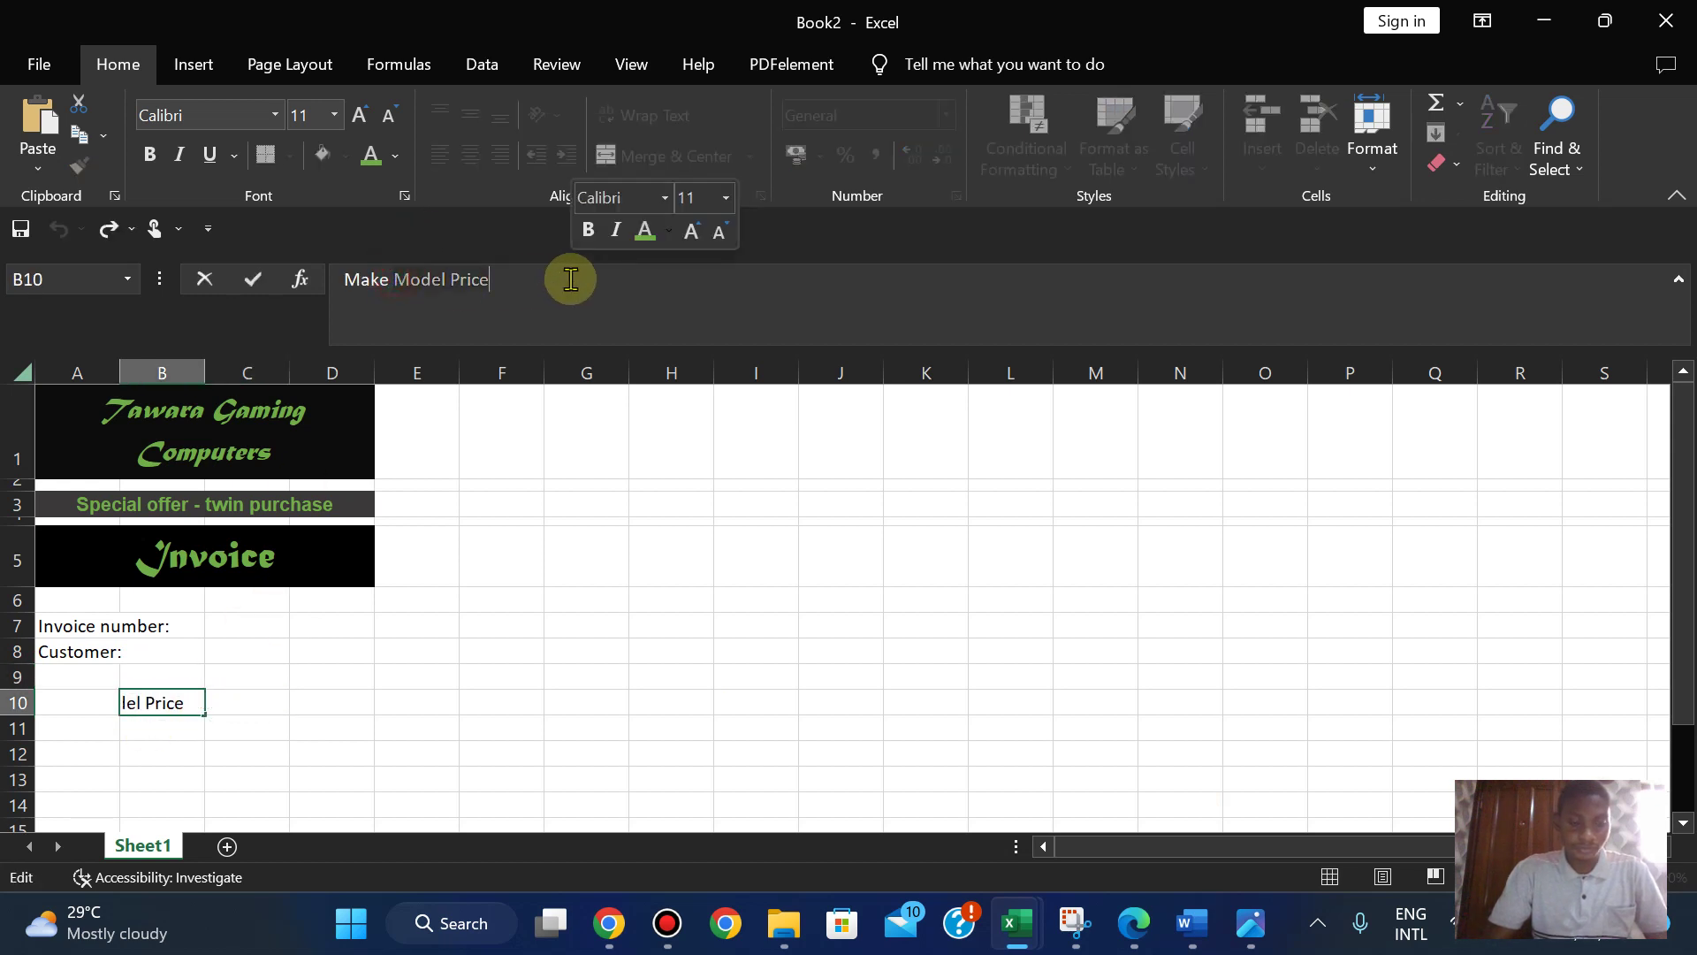
pyautogui.press('BackSpace')
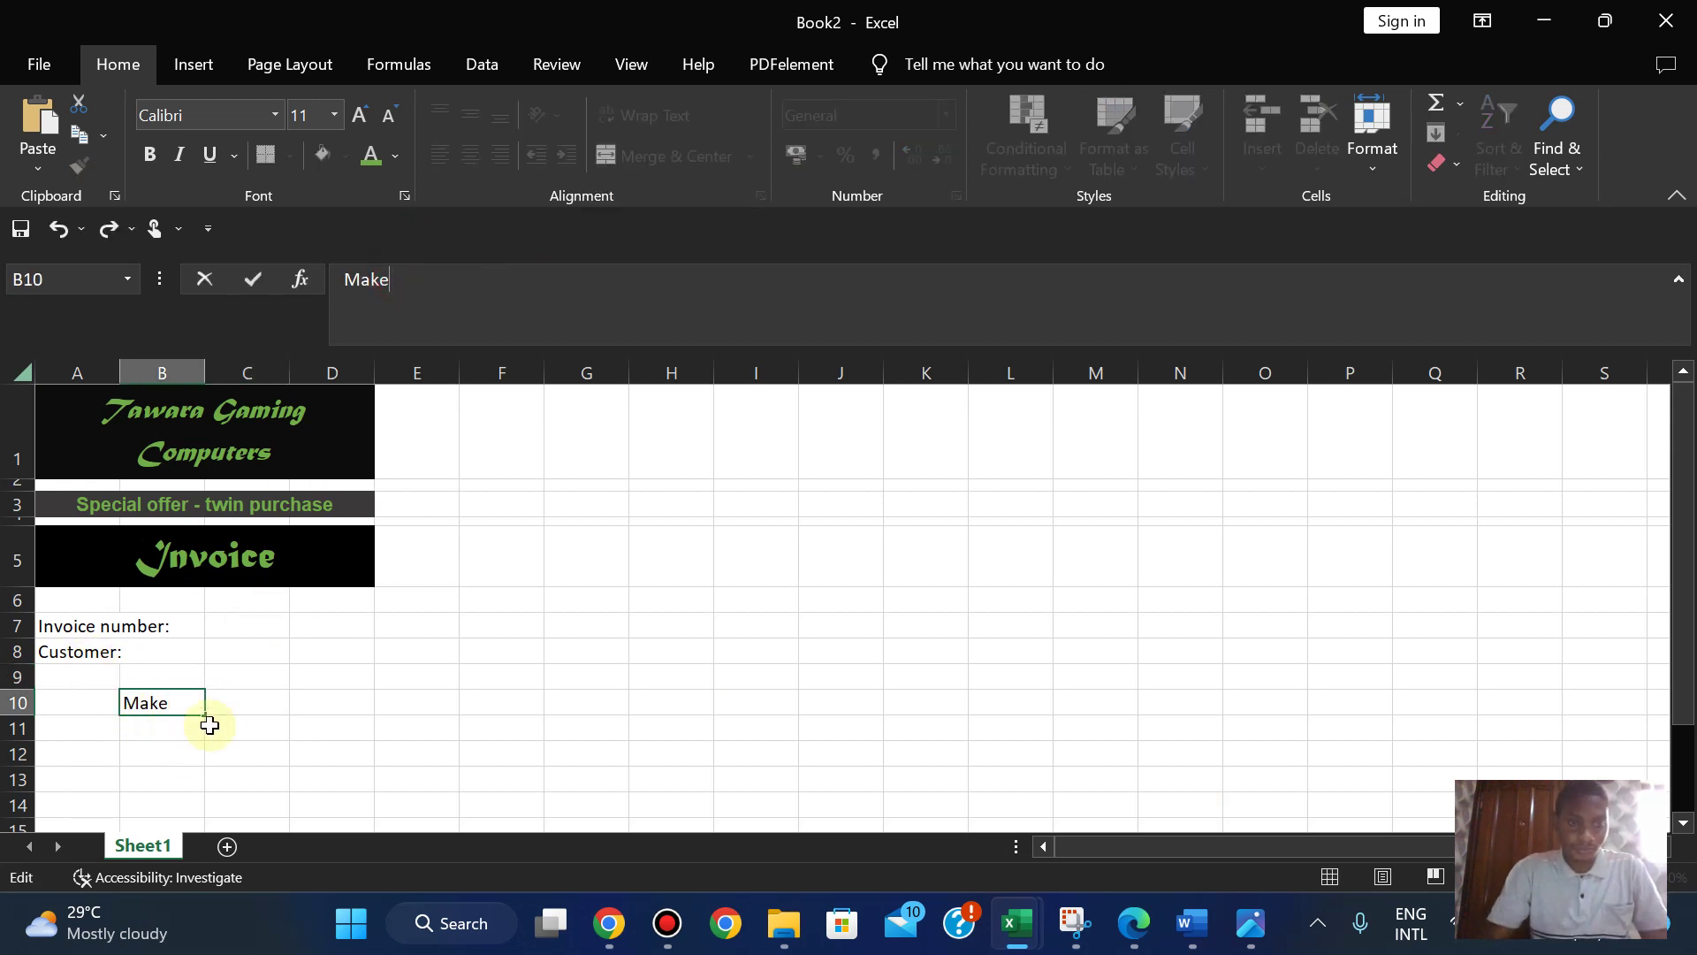
# - Put Model in C10 and Price in D10, then tidy the text in B10
pyautogui.click(235, 706)
pyautogui.hotkey('ctrl', 'v')
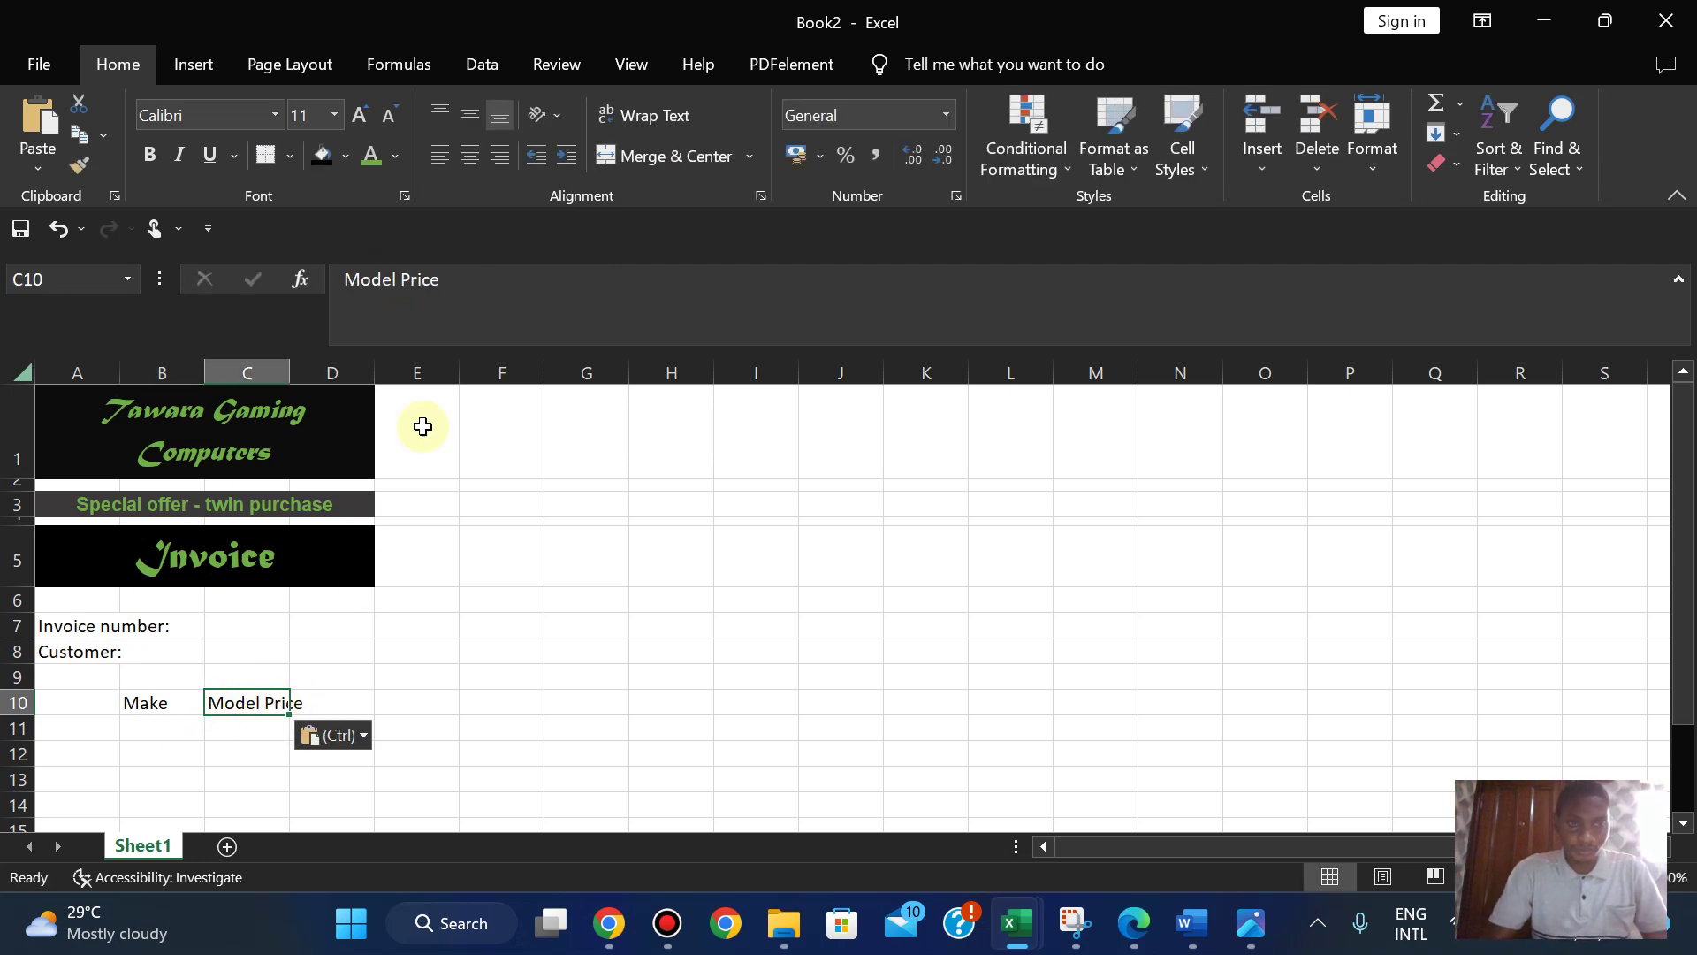
pyautogui.click(405, 281)
pyautogui.click(530, 289)
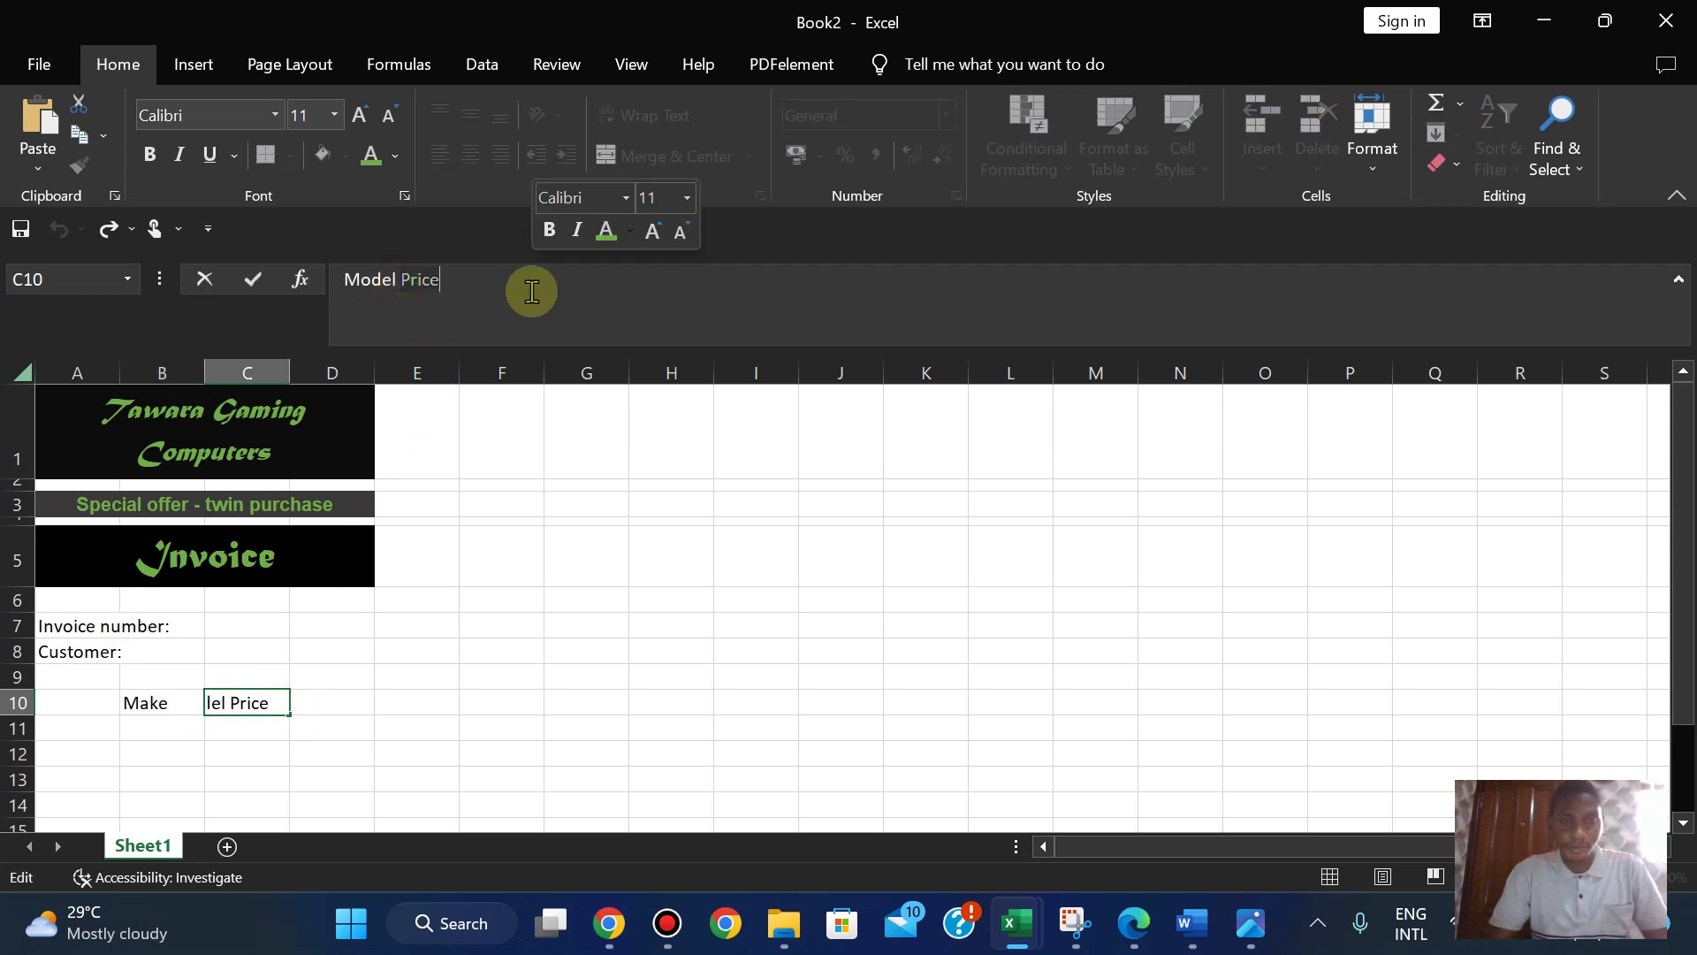
pyautogui.click(352, 701)
pyautogui.hotkey('ctrl', 'v')
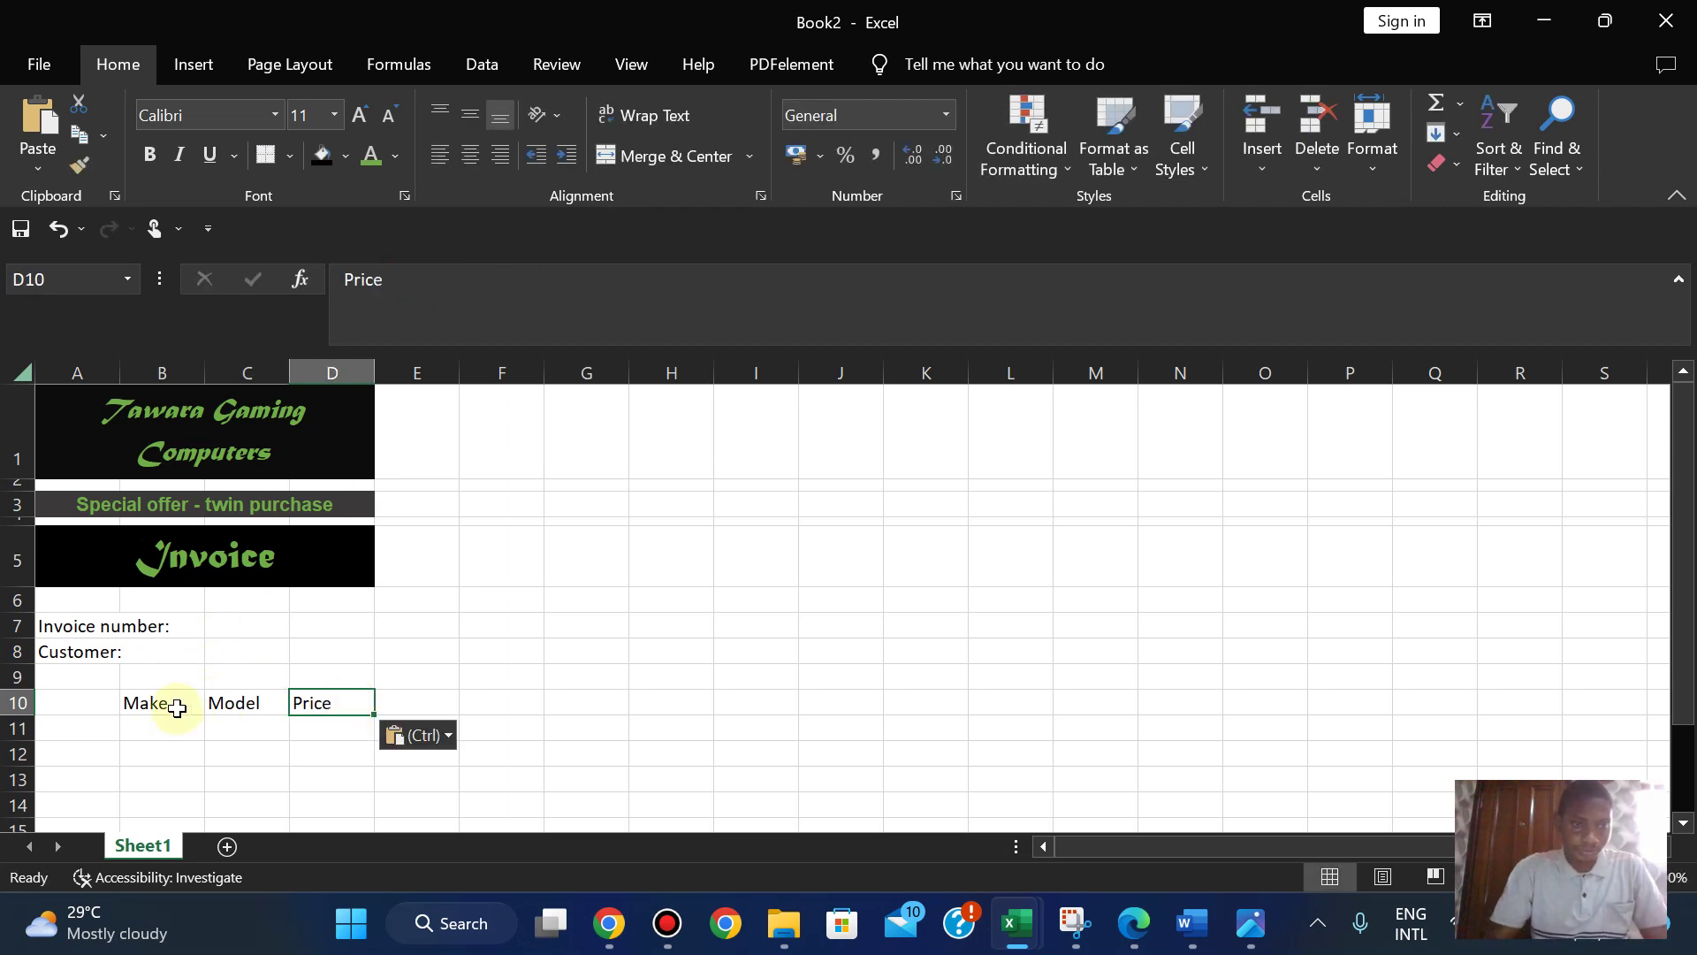
pyautogui.click(176, 705)
pyautogui.click(413, 286)
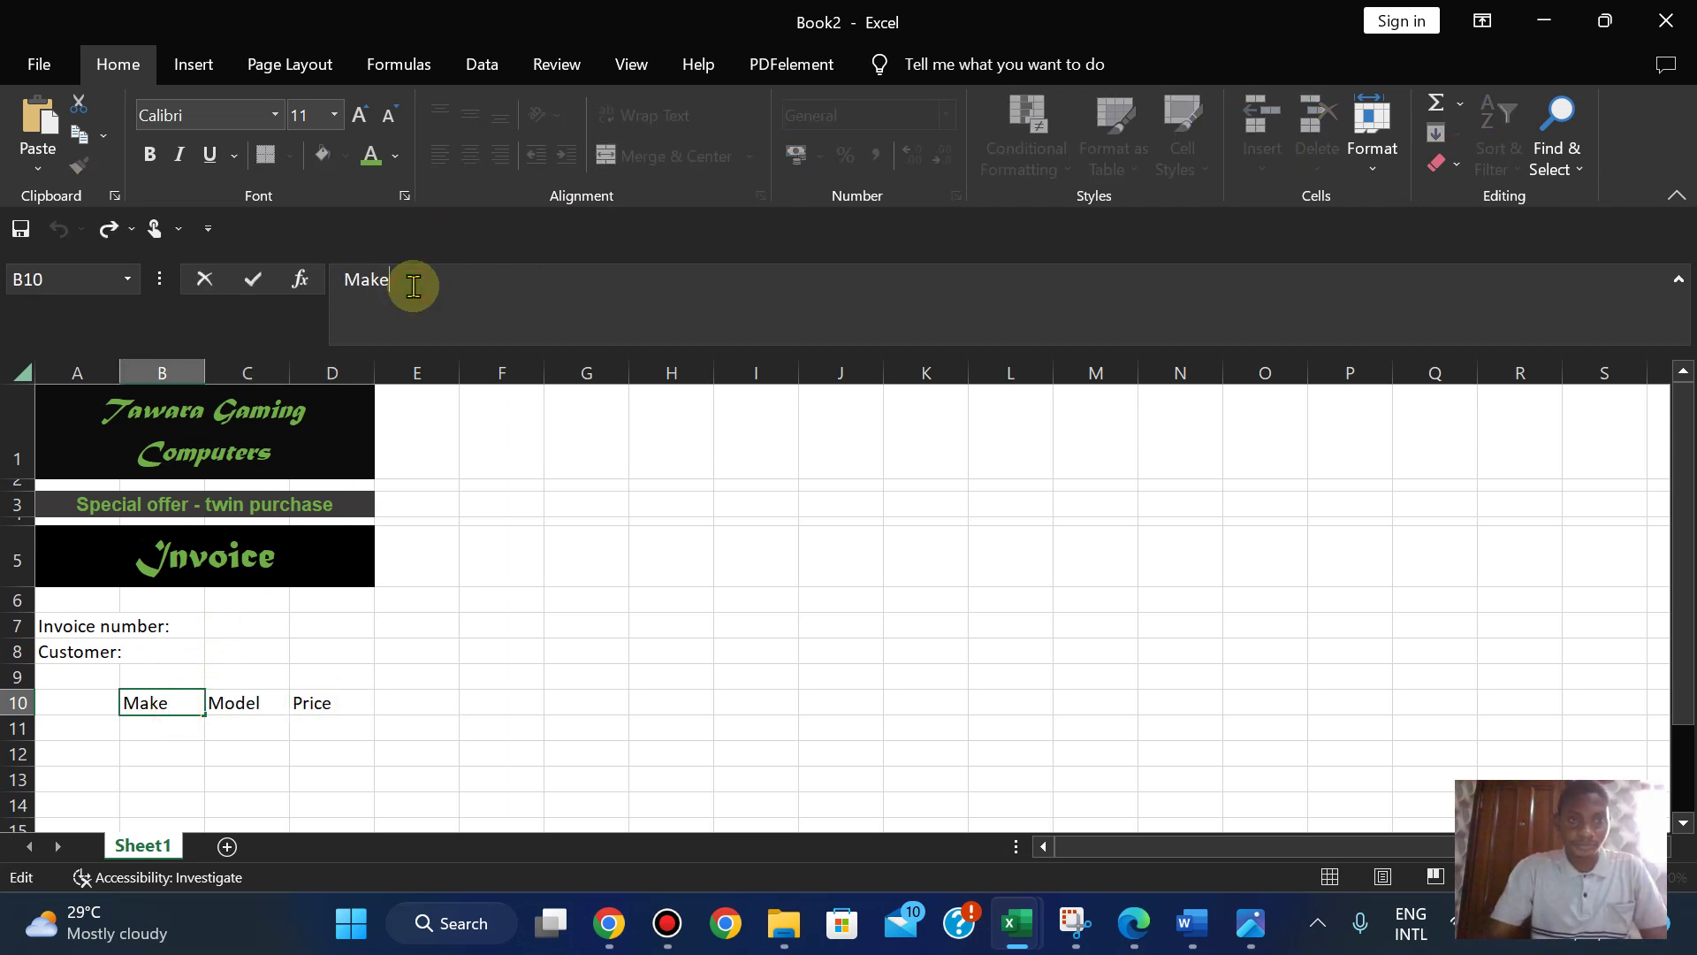
# - Compare the sheet with the question paper, then select cell A11 in Excel
pyautogui.click(1144, 930)
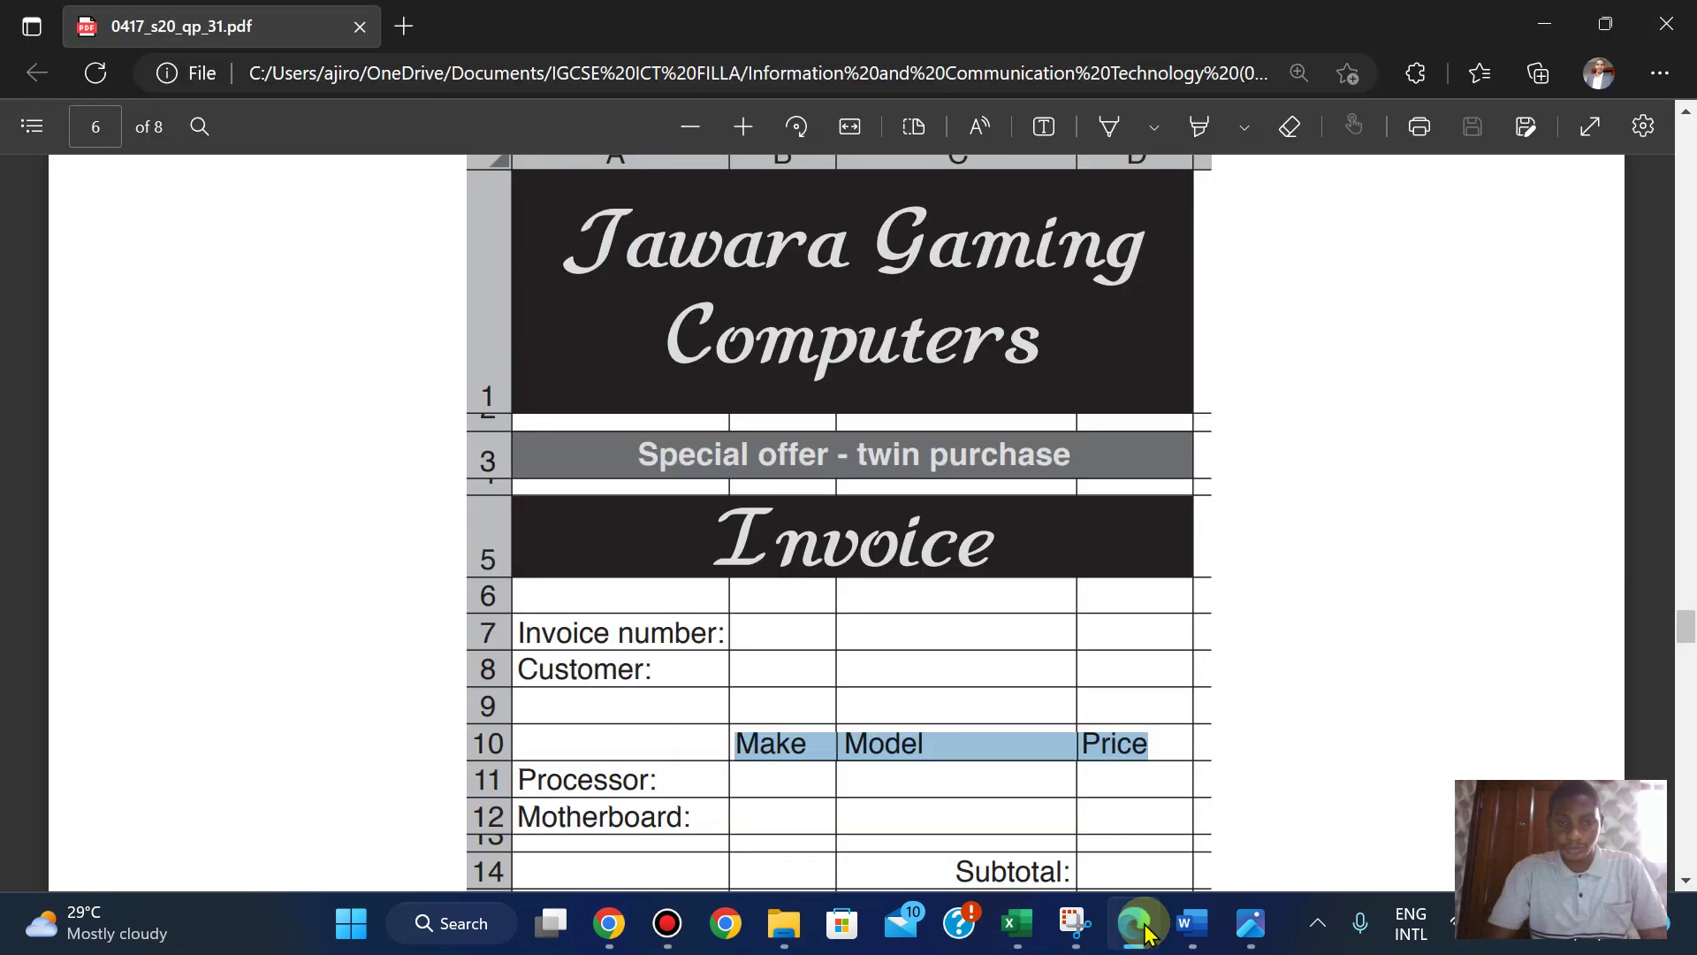
pyautogui.click(1144, 929)
pyautogui.click(1140, 928)
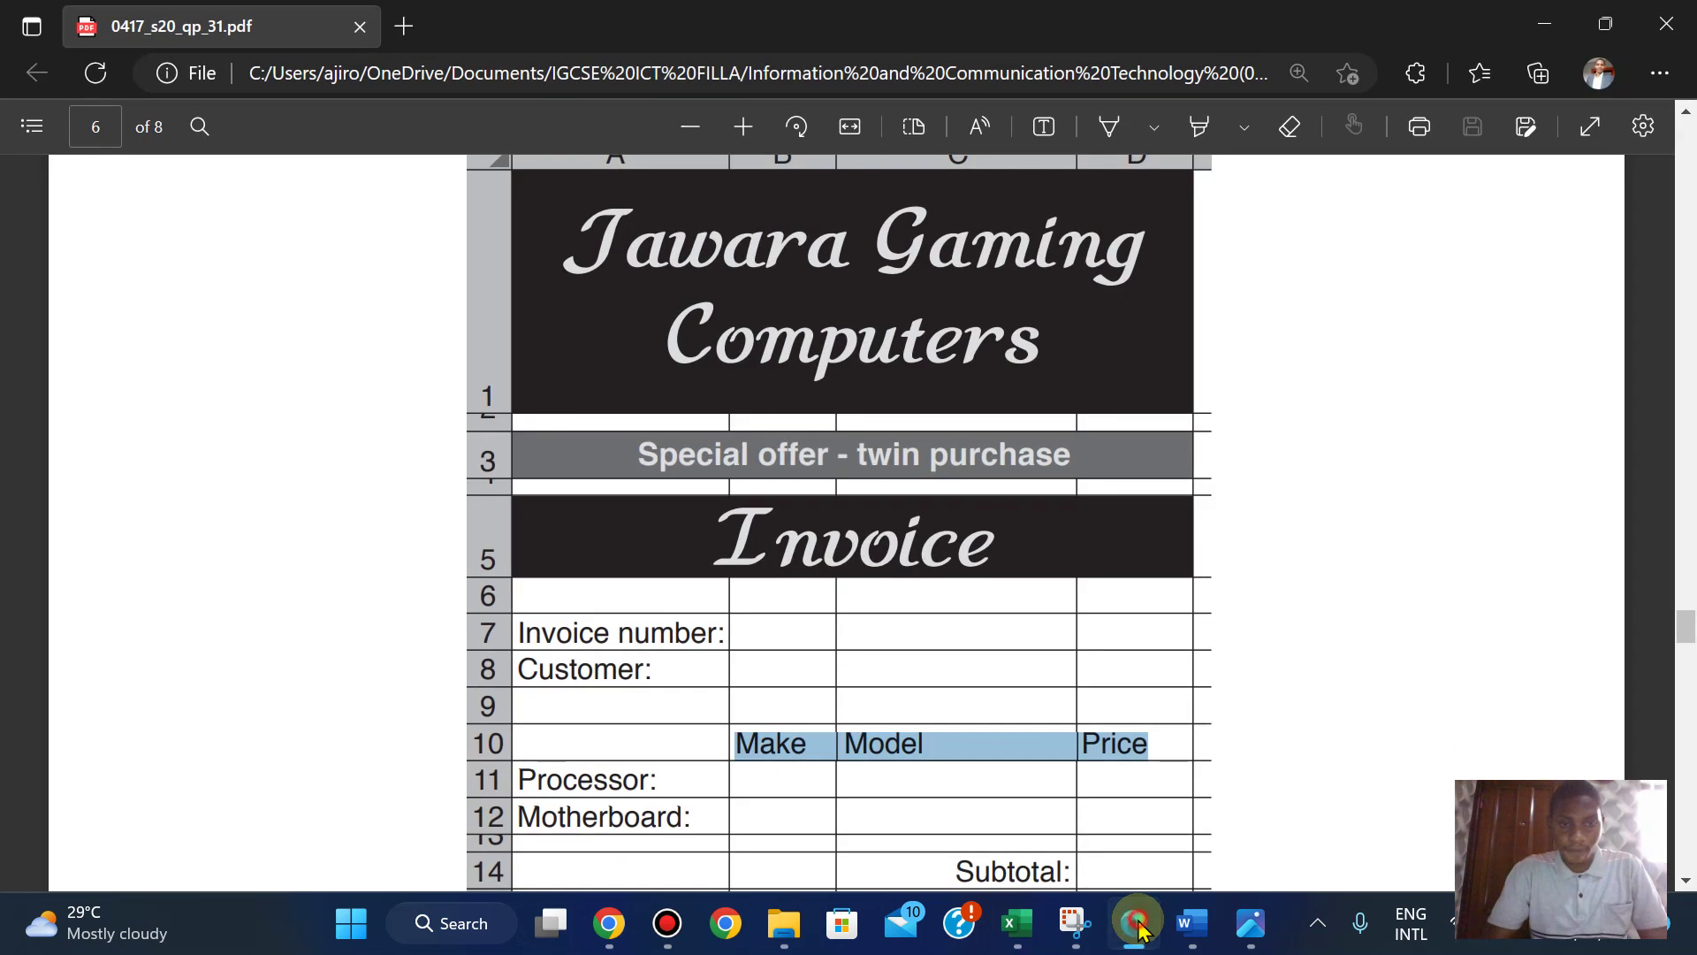
pyautogui.click(1140, 928)
pyautogui.click(60, 725)
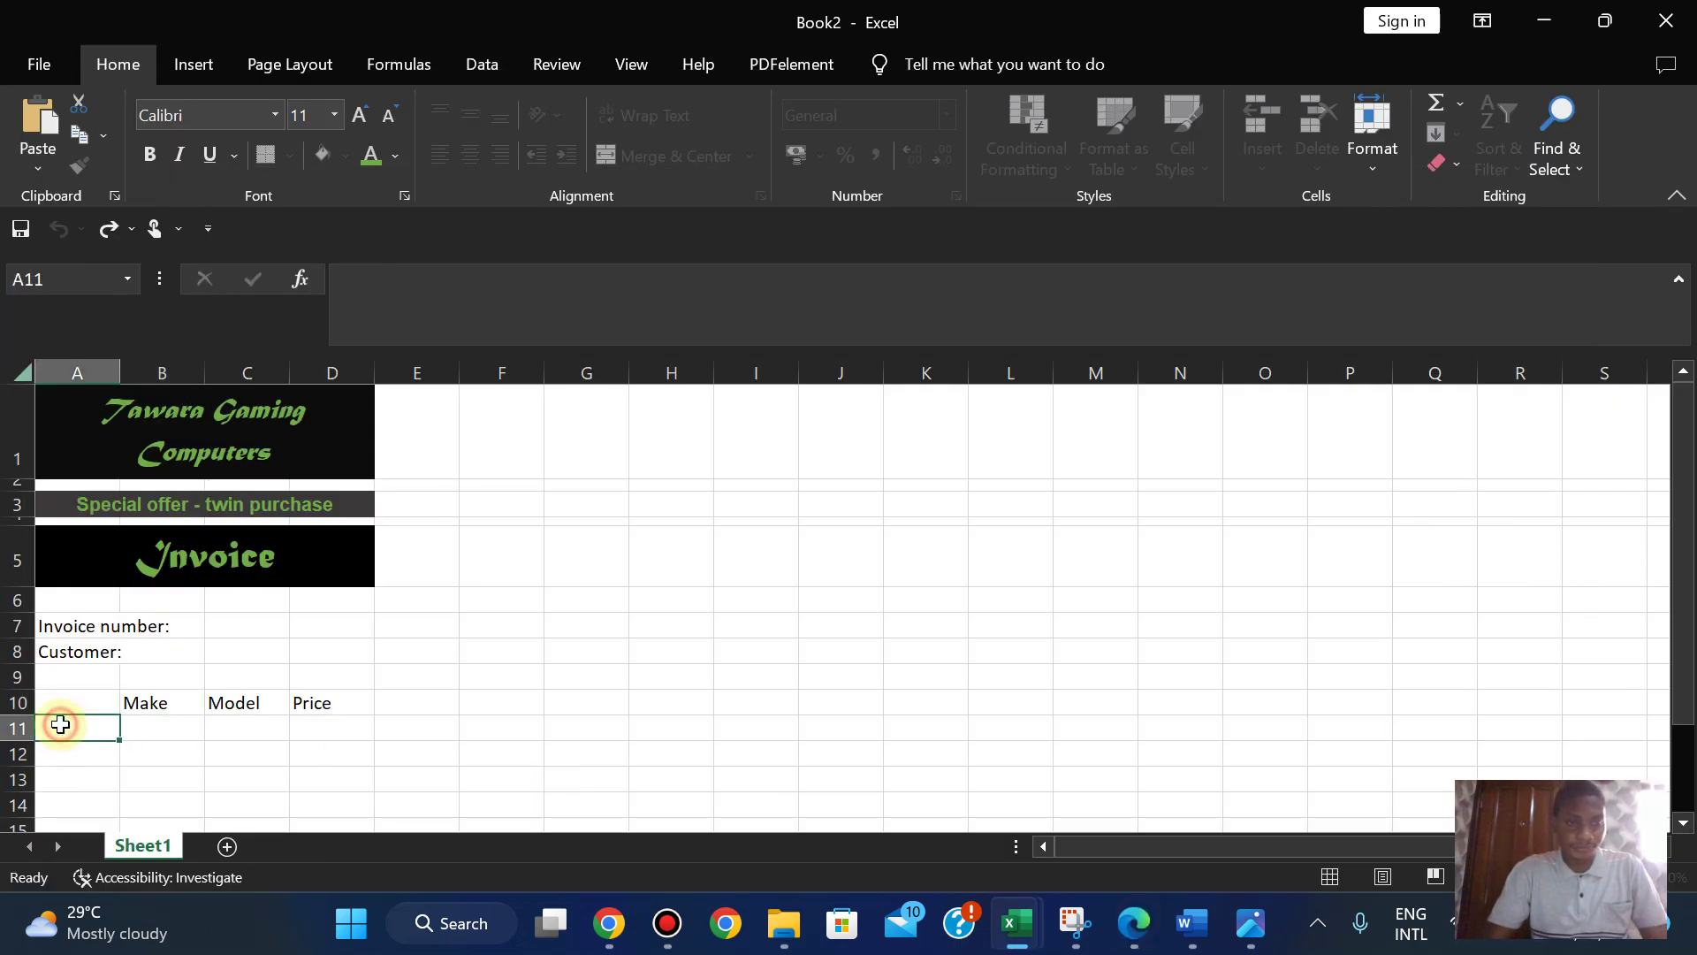
# - Enter Processor: in A11 and Motherboard: in A12, then check against the question paper
pyautogui.write('Pr')
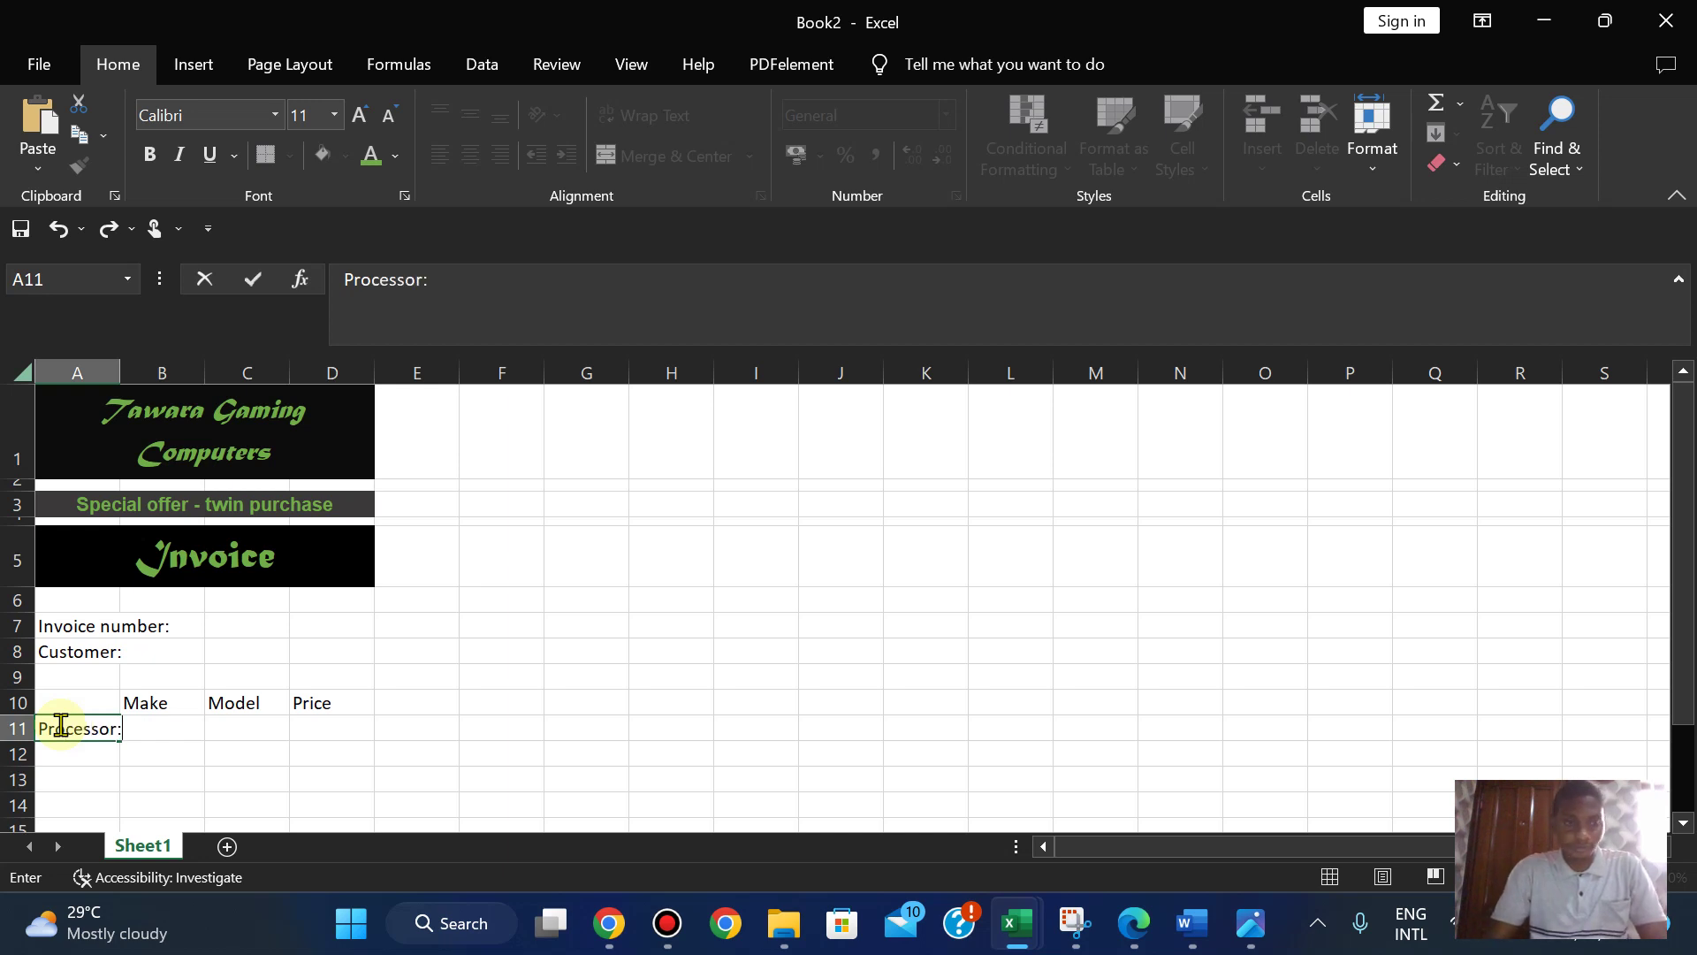
pyautogui.write('ocessor:')
pyautogui.press('Return')
pyautogui.write('Mother')
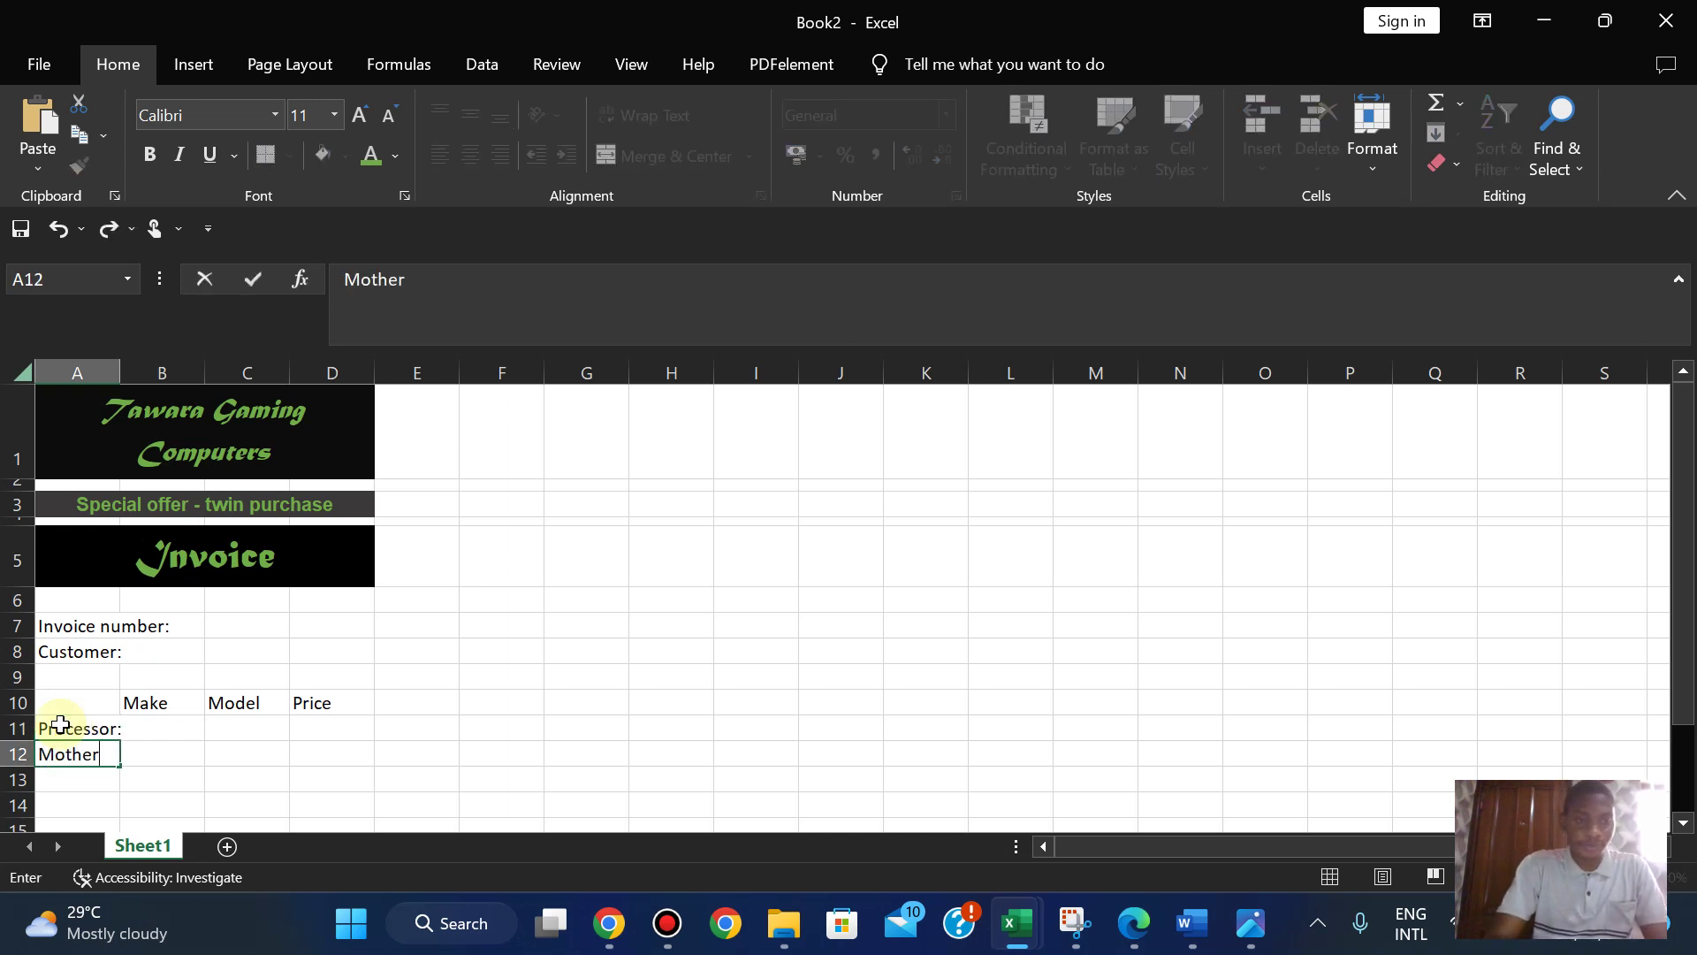
pyautogui.write('board:')
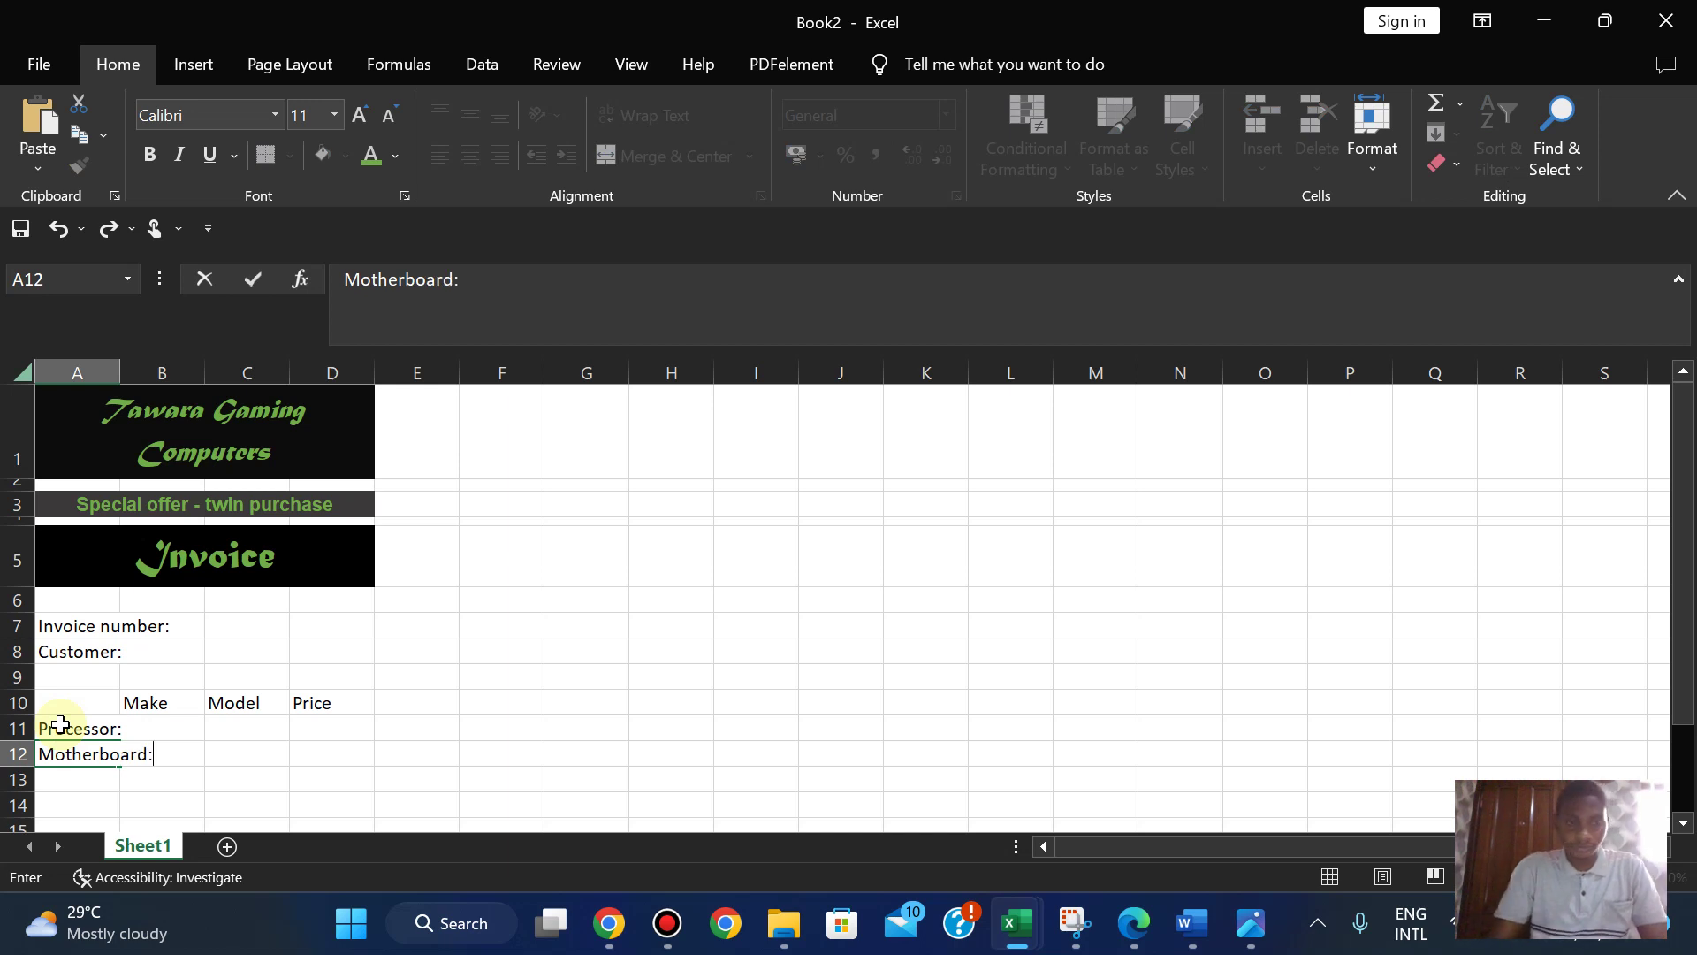
pyautogui.press('Return')
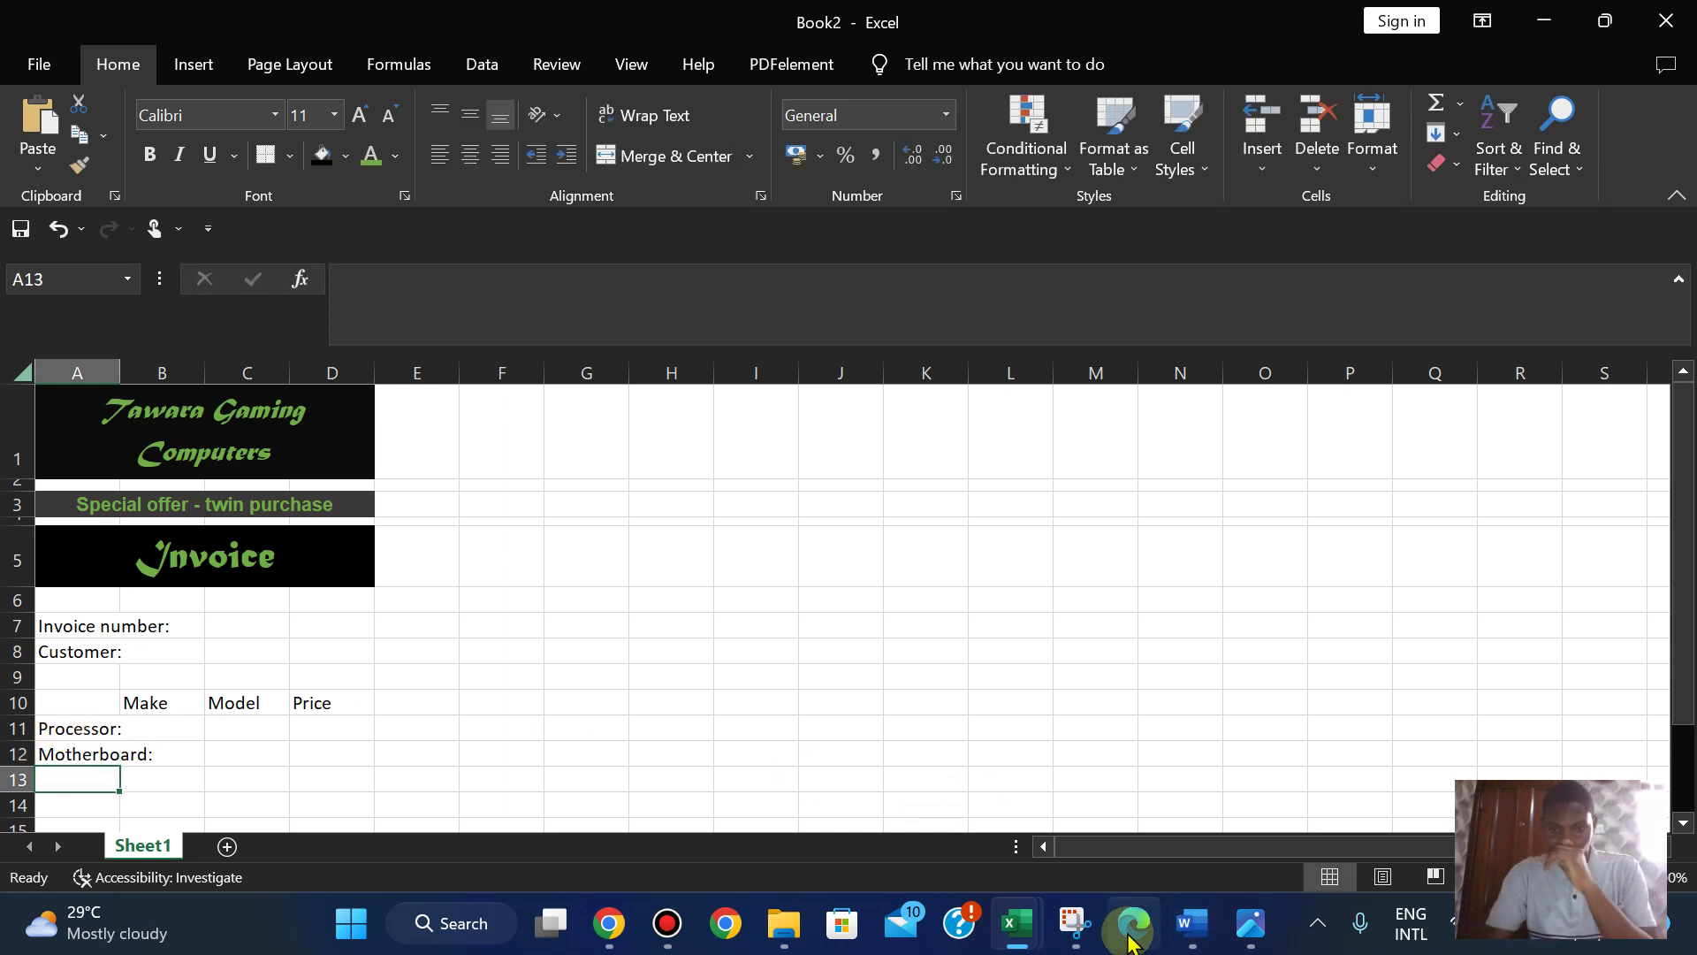
pyautogui.click(1130, 939)
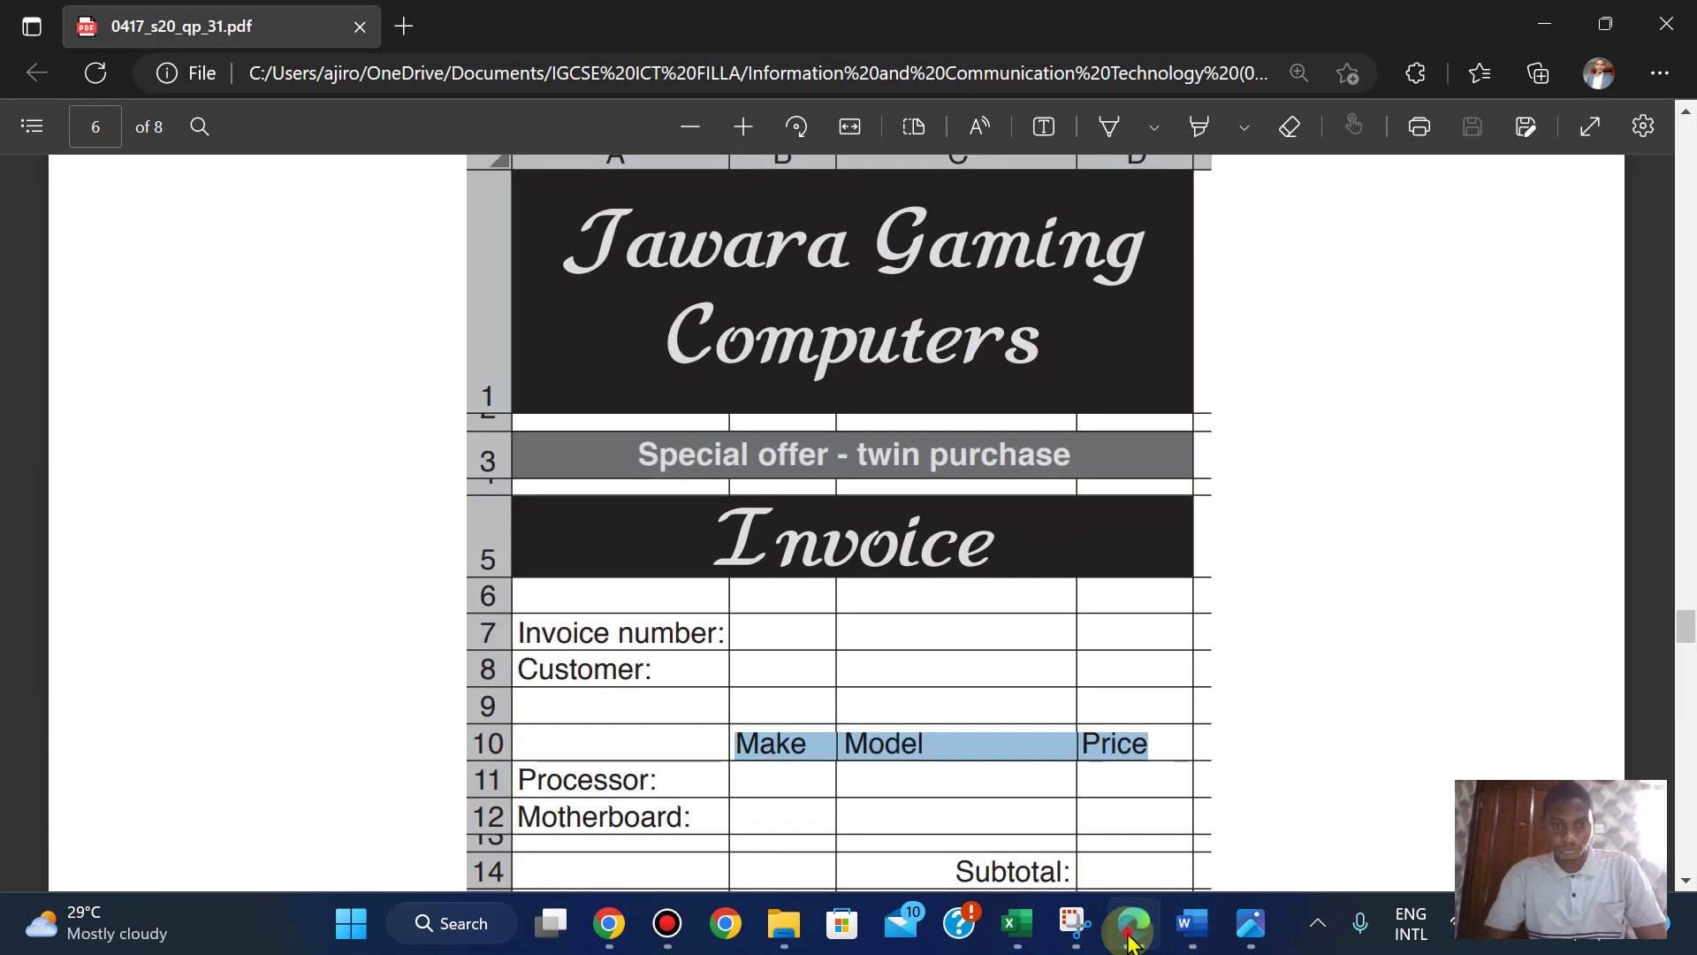
pyautogui.click(1129, 939)
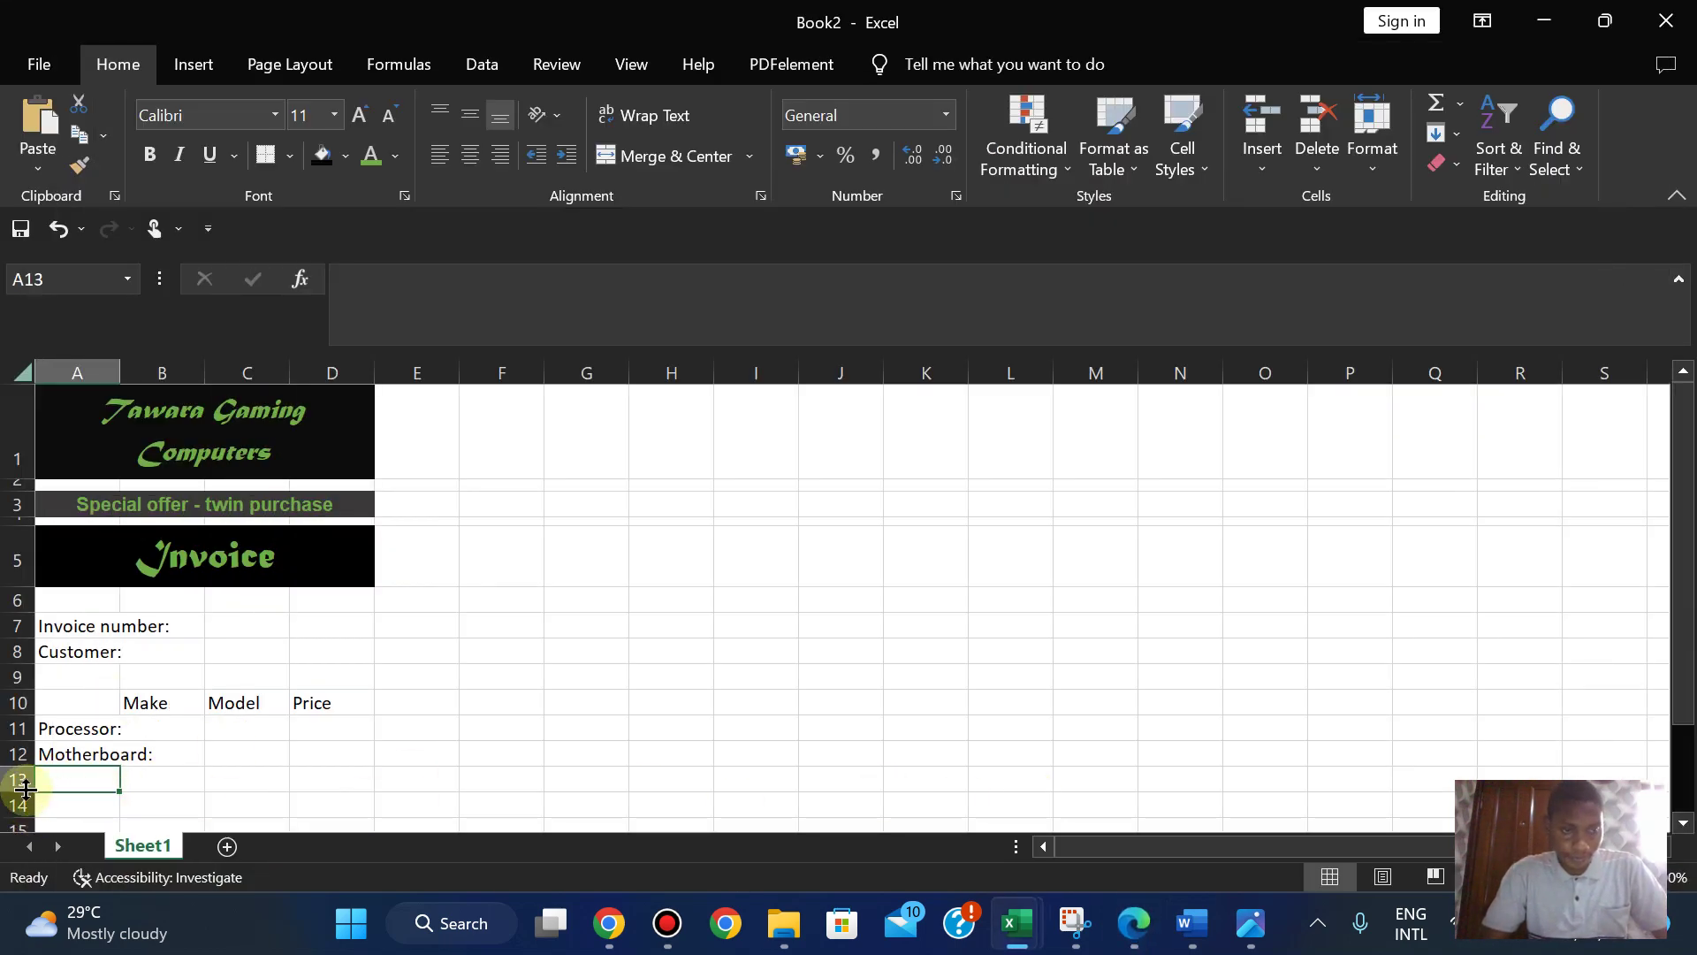
# - Drag row 13 shorter and compare its height with the question paper
pyautogui.moveTo(24, 789); pyautogui.dragTo(23, 775)
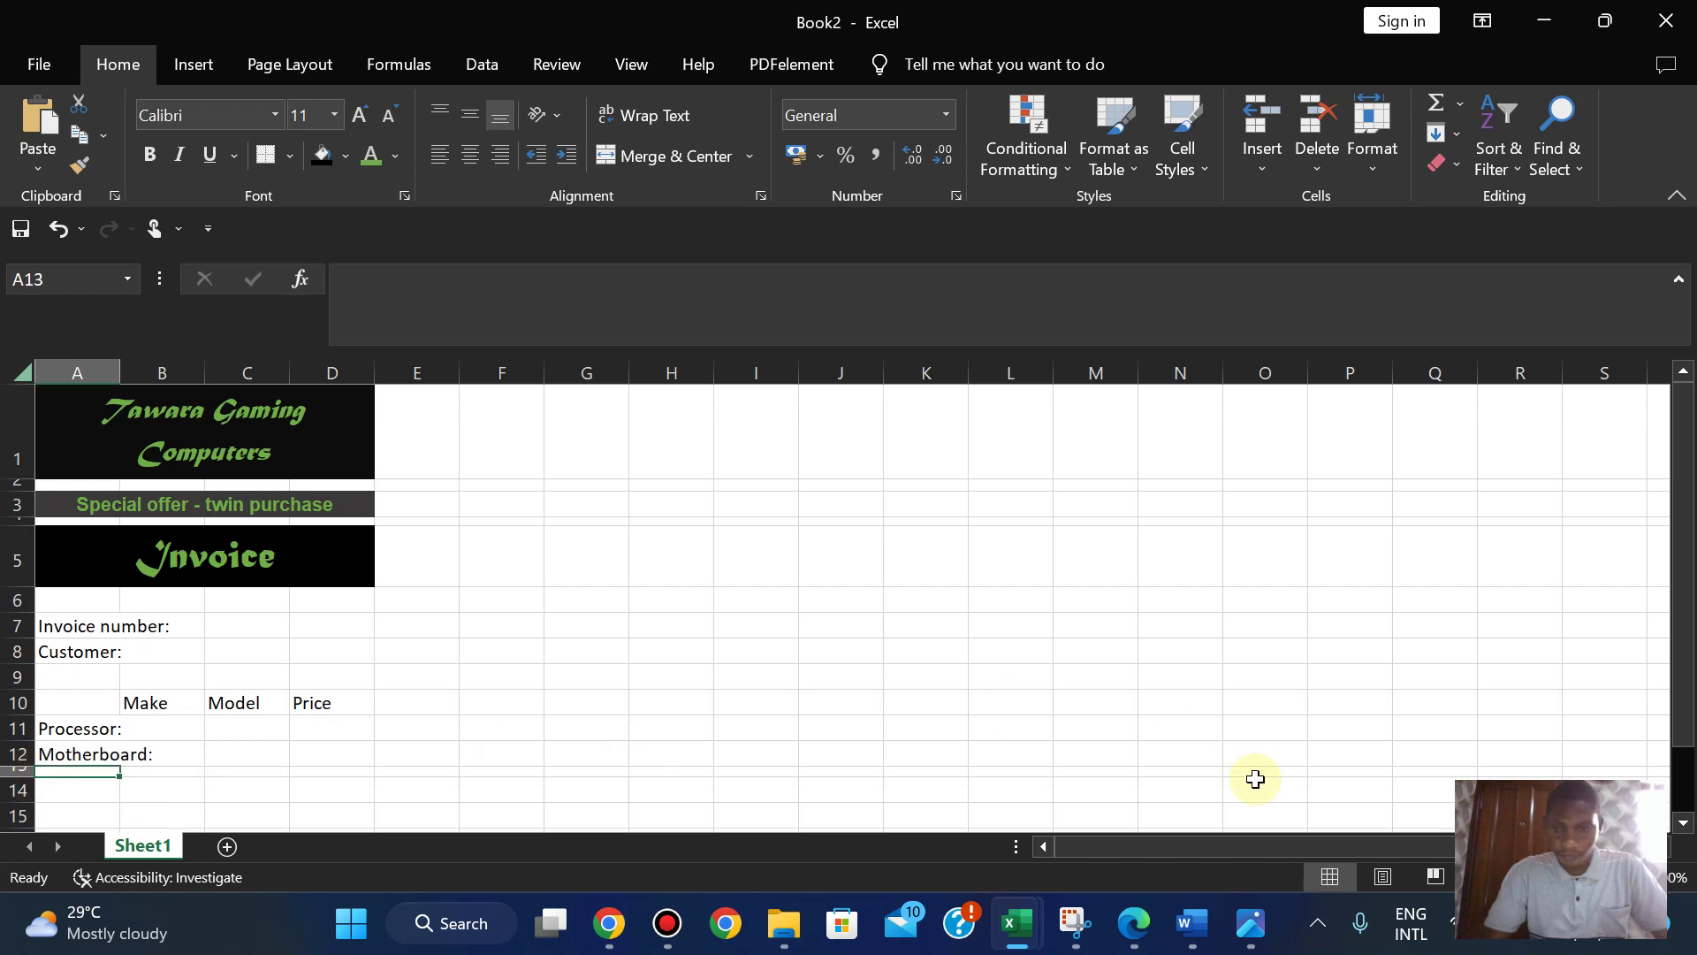
pyautogui.click(1134, 942)
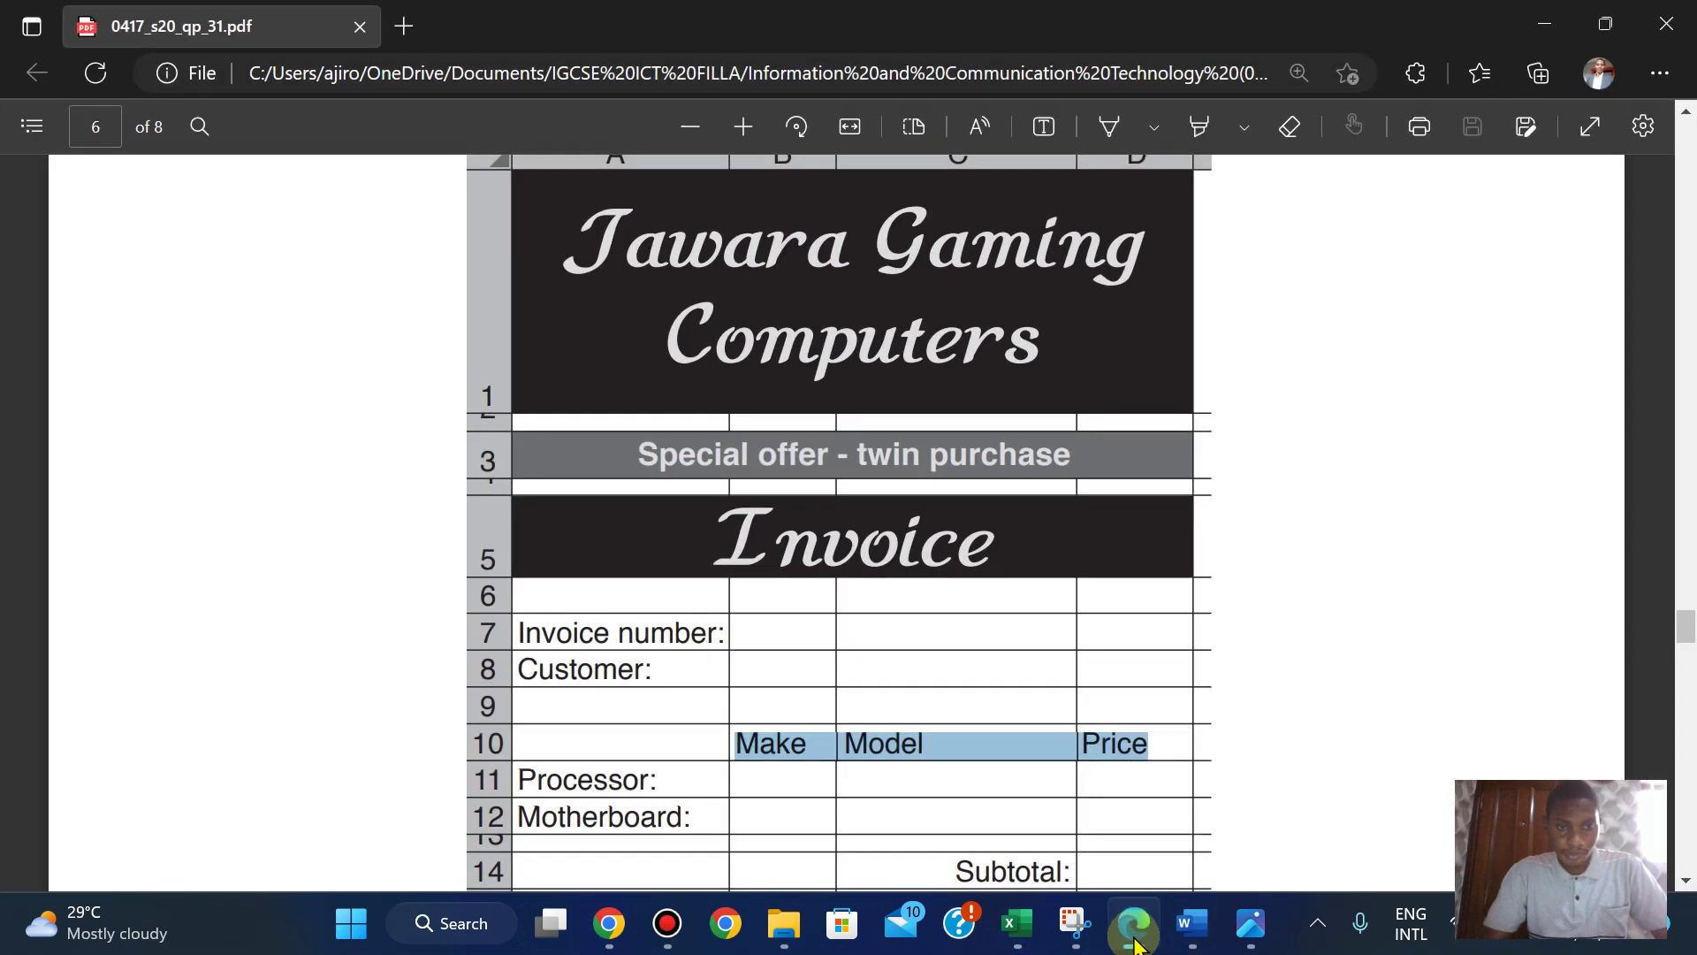
pyautogui.click(1136, 942)
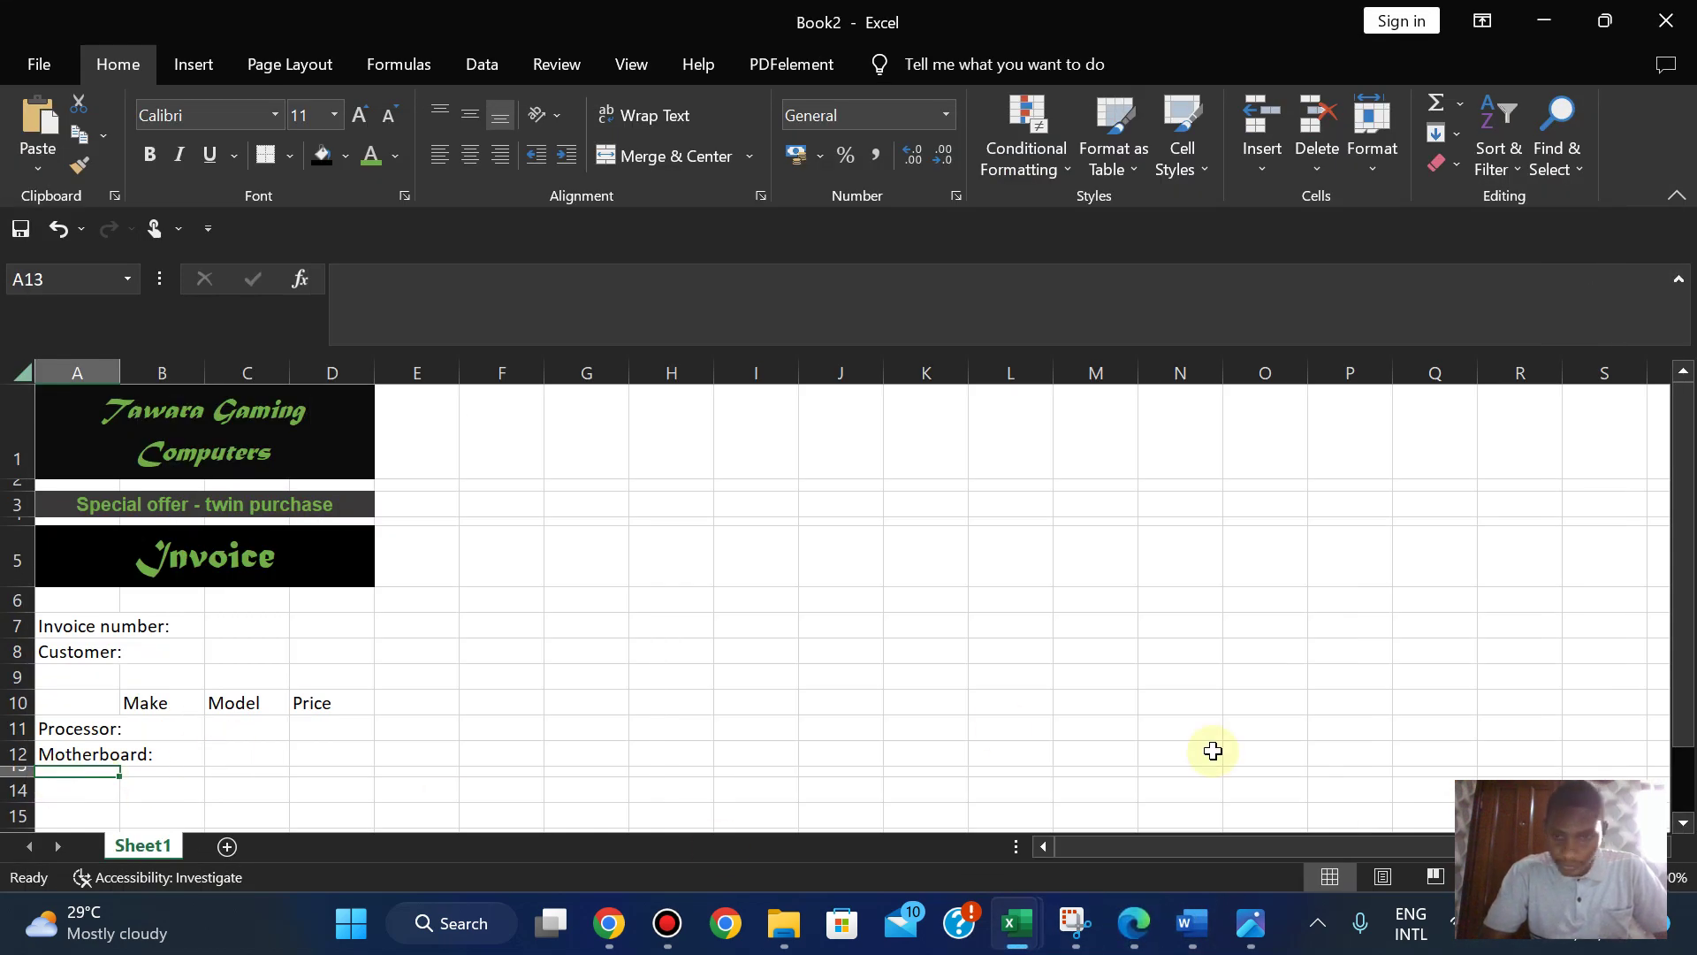
pyautogui.click(1152, 936)
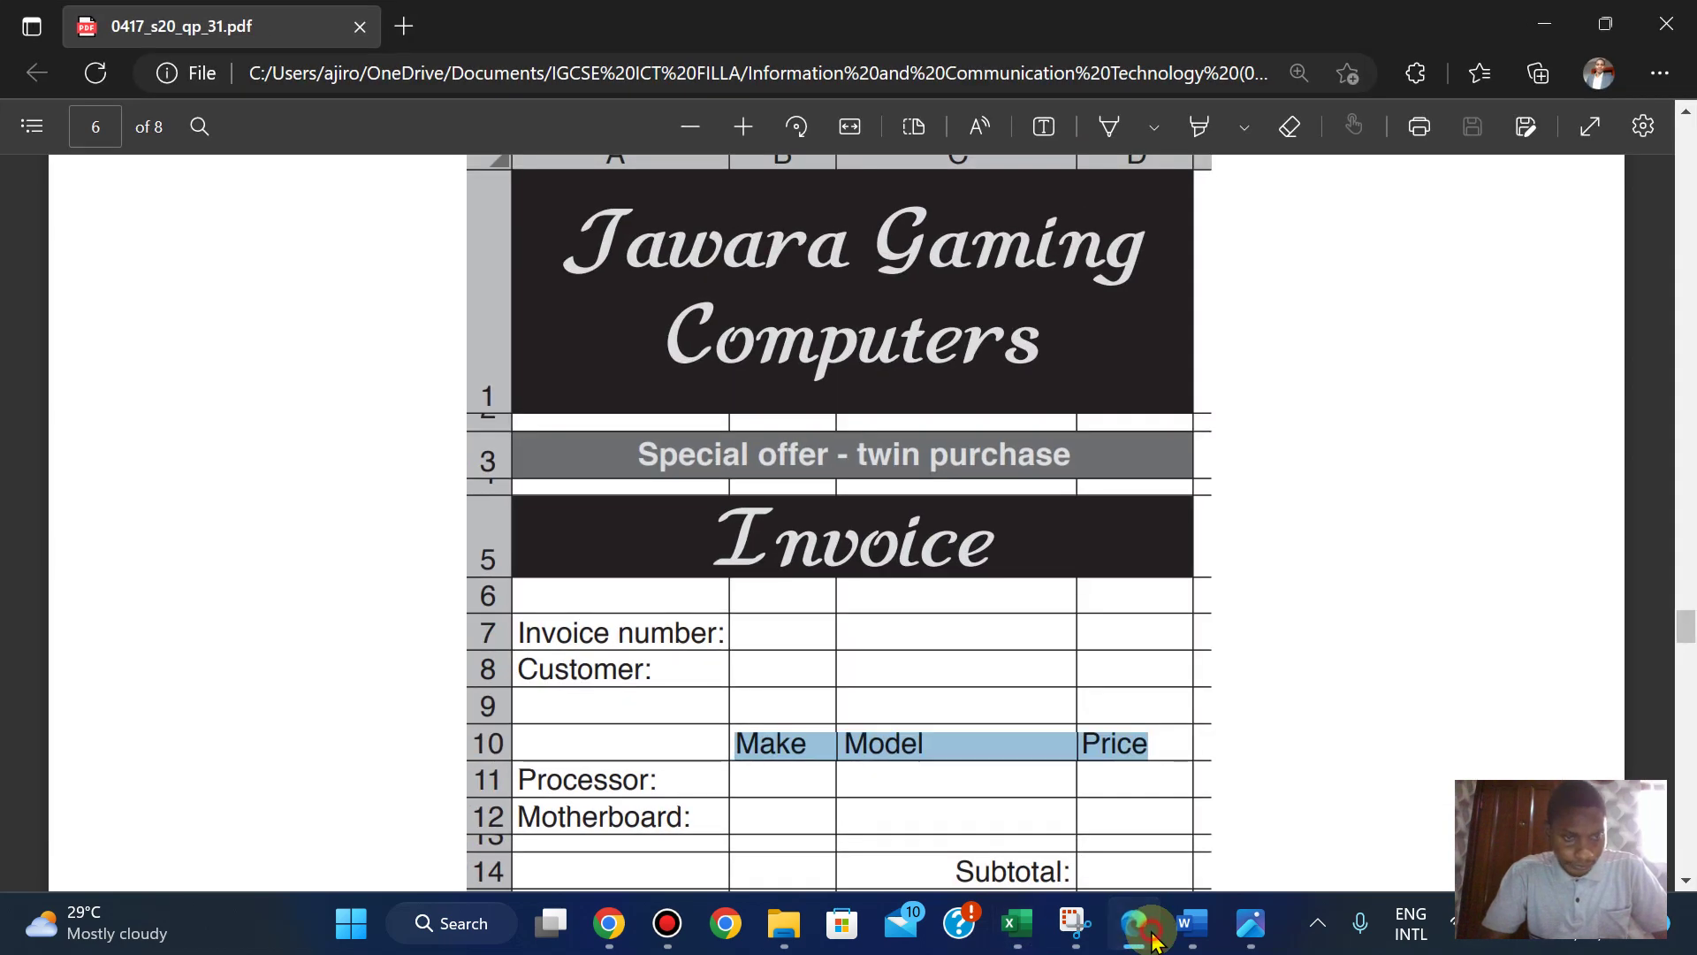
pyautogui.click(1152, 937)
# - Shrink row 13 further to about 6 points, checking it against the question paper
pyautogui.moveTo(29, 783); pyautogui.dragTo(30, 777)
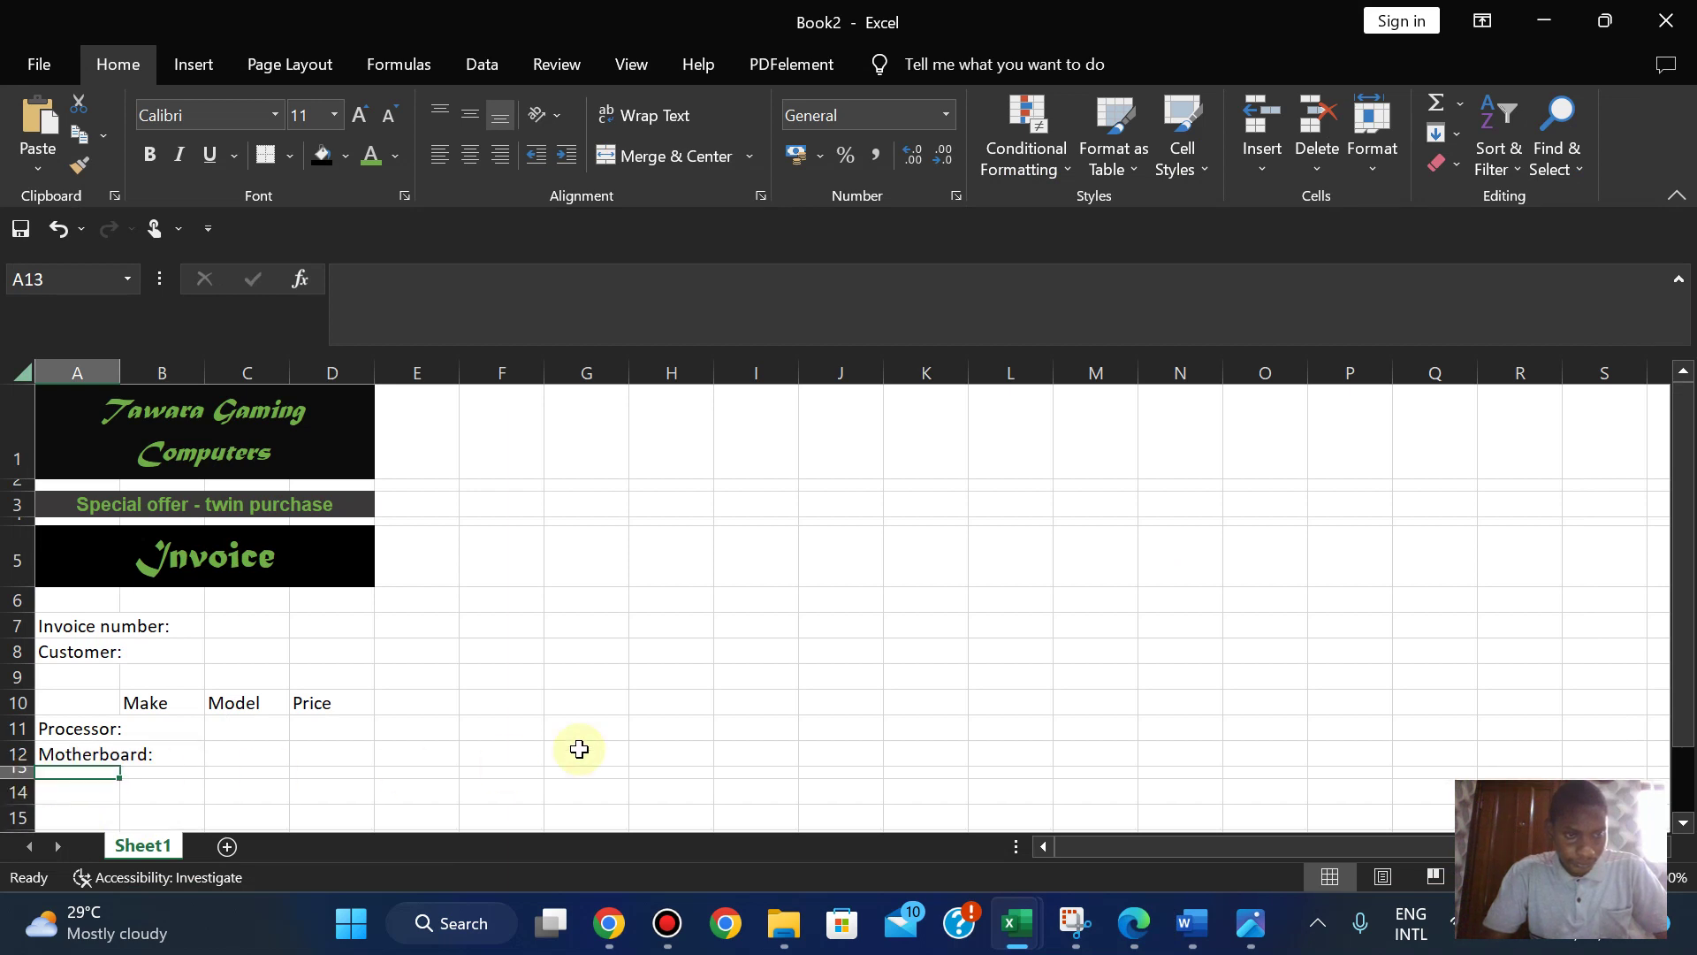
pyautogui.click(1135, 919)
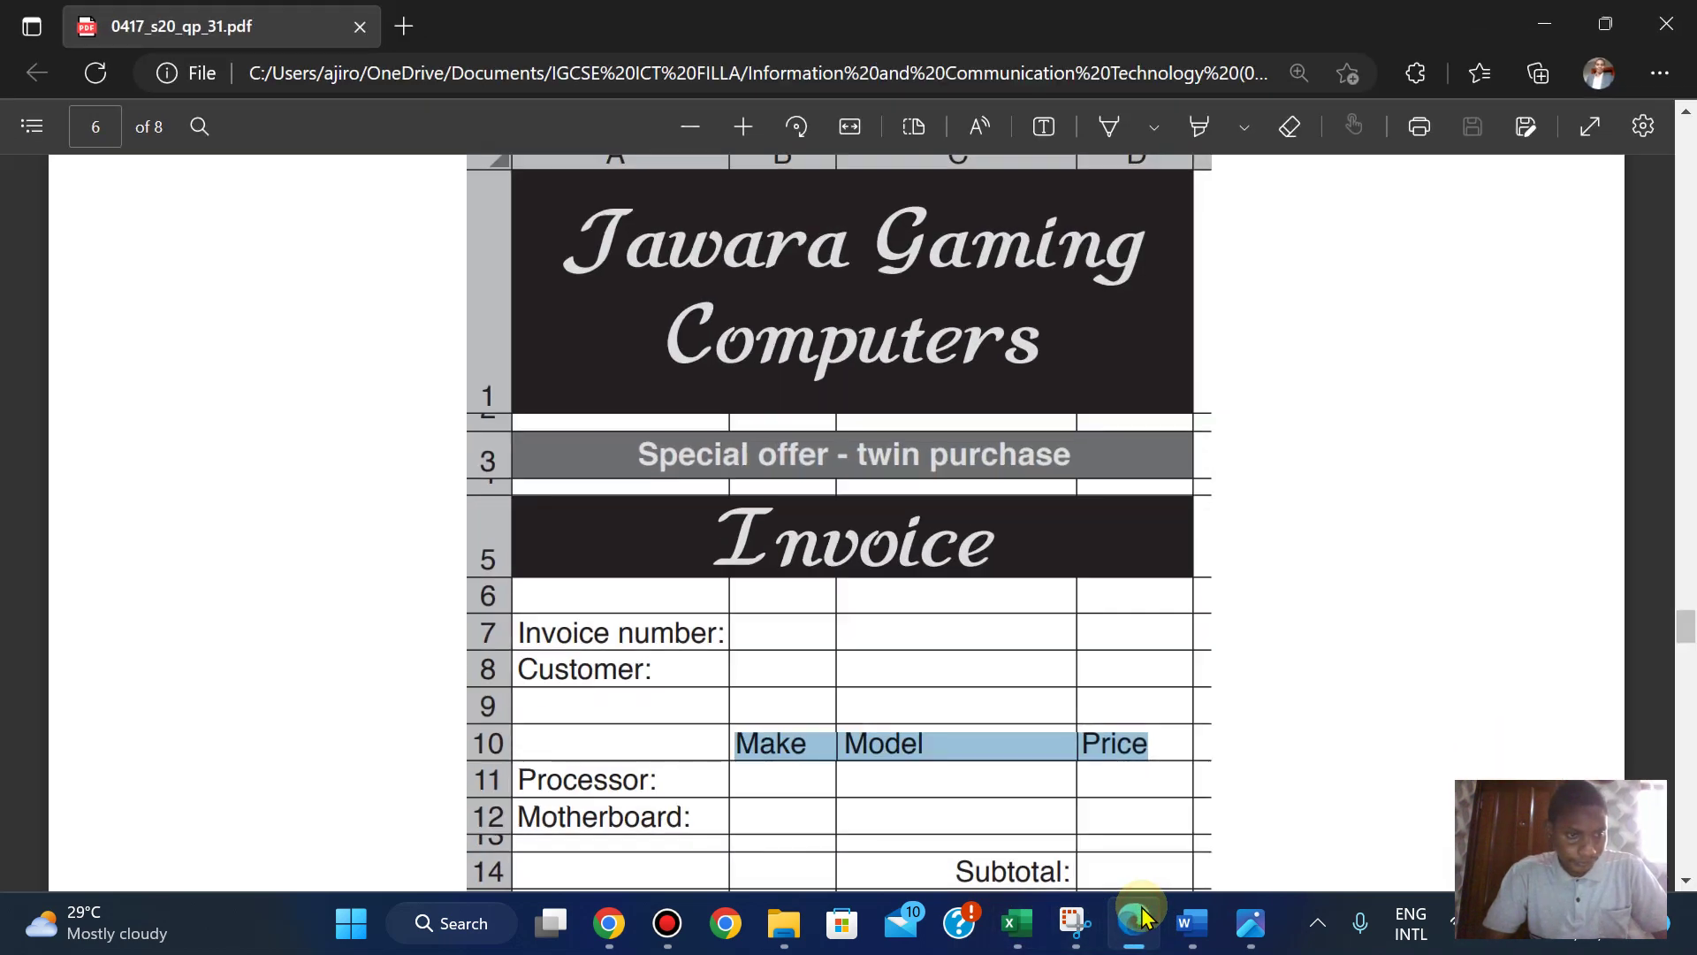
pyautogui.click(1141, 917)
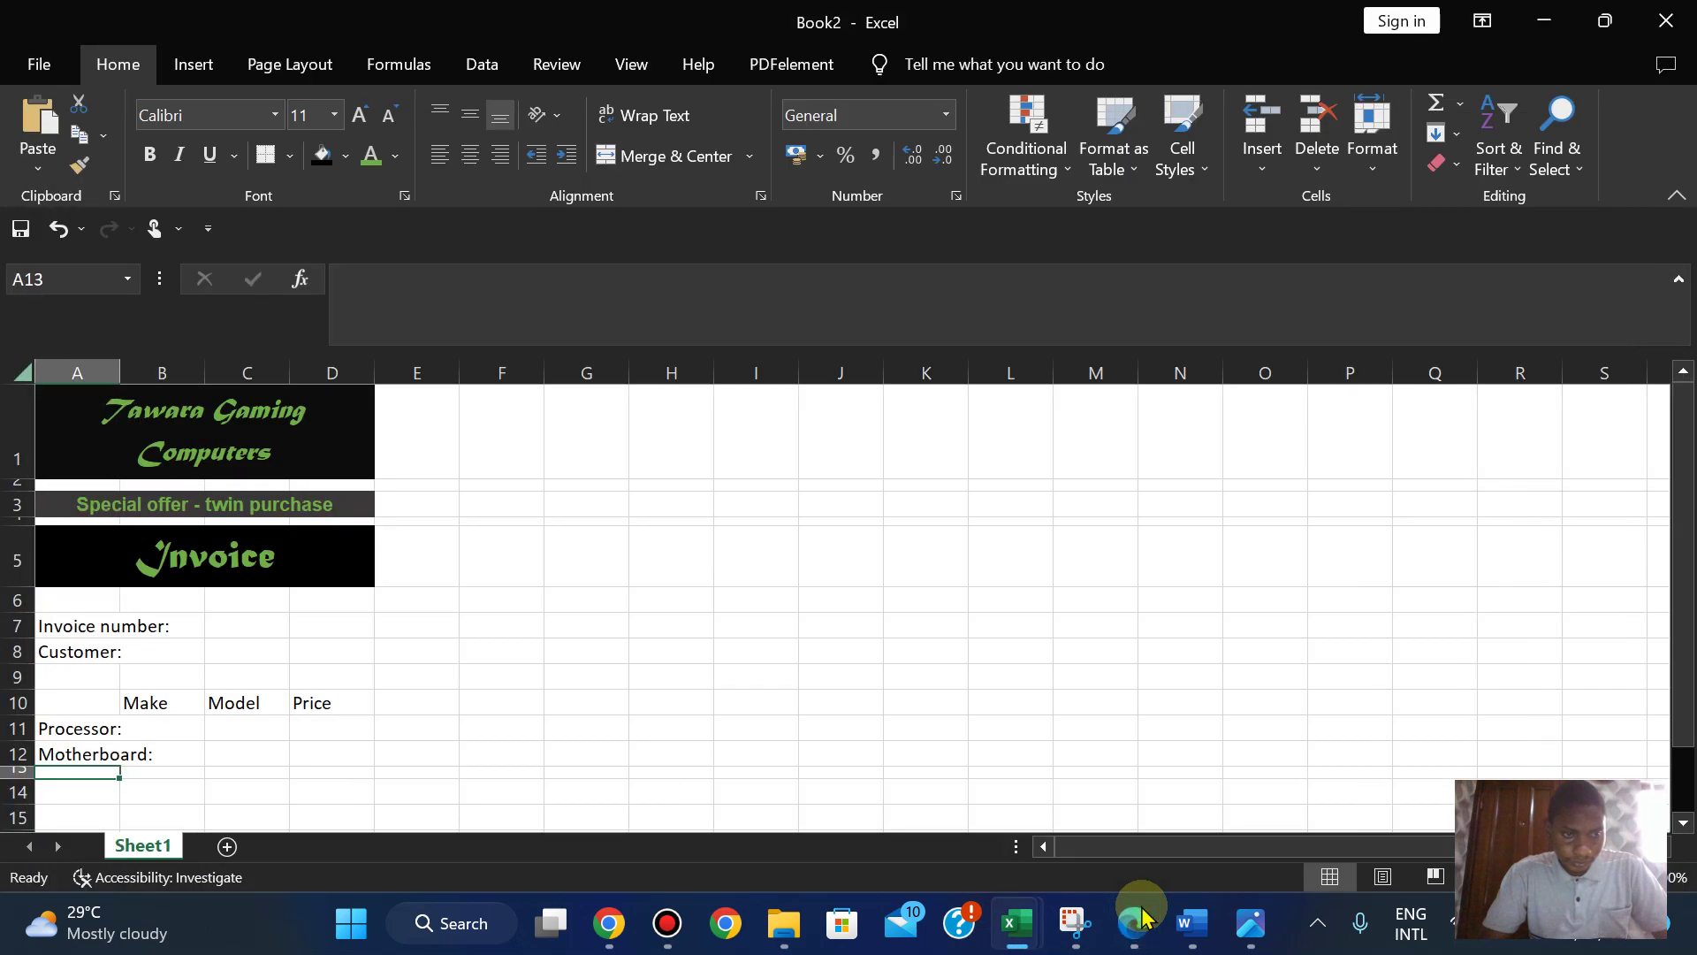
pyautogui.click(1141, 917)
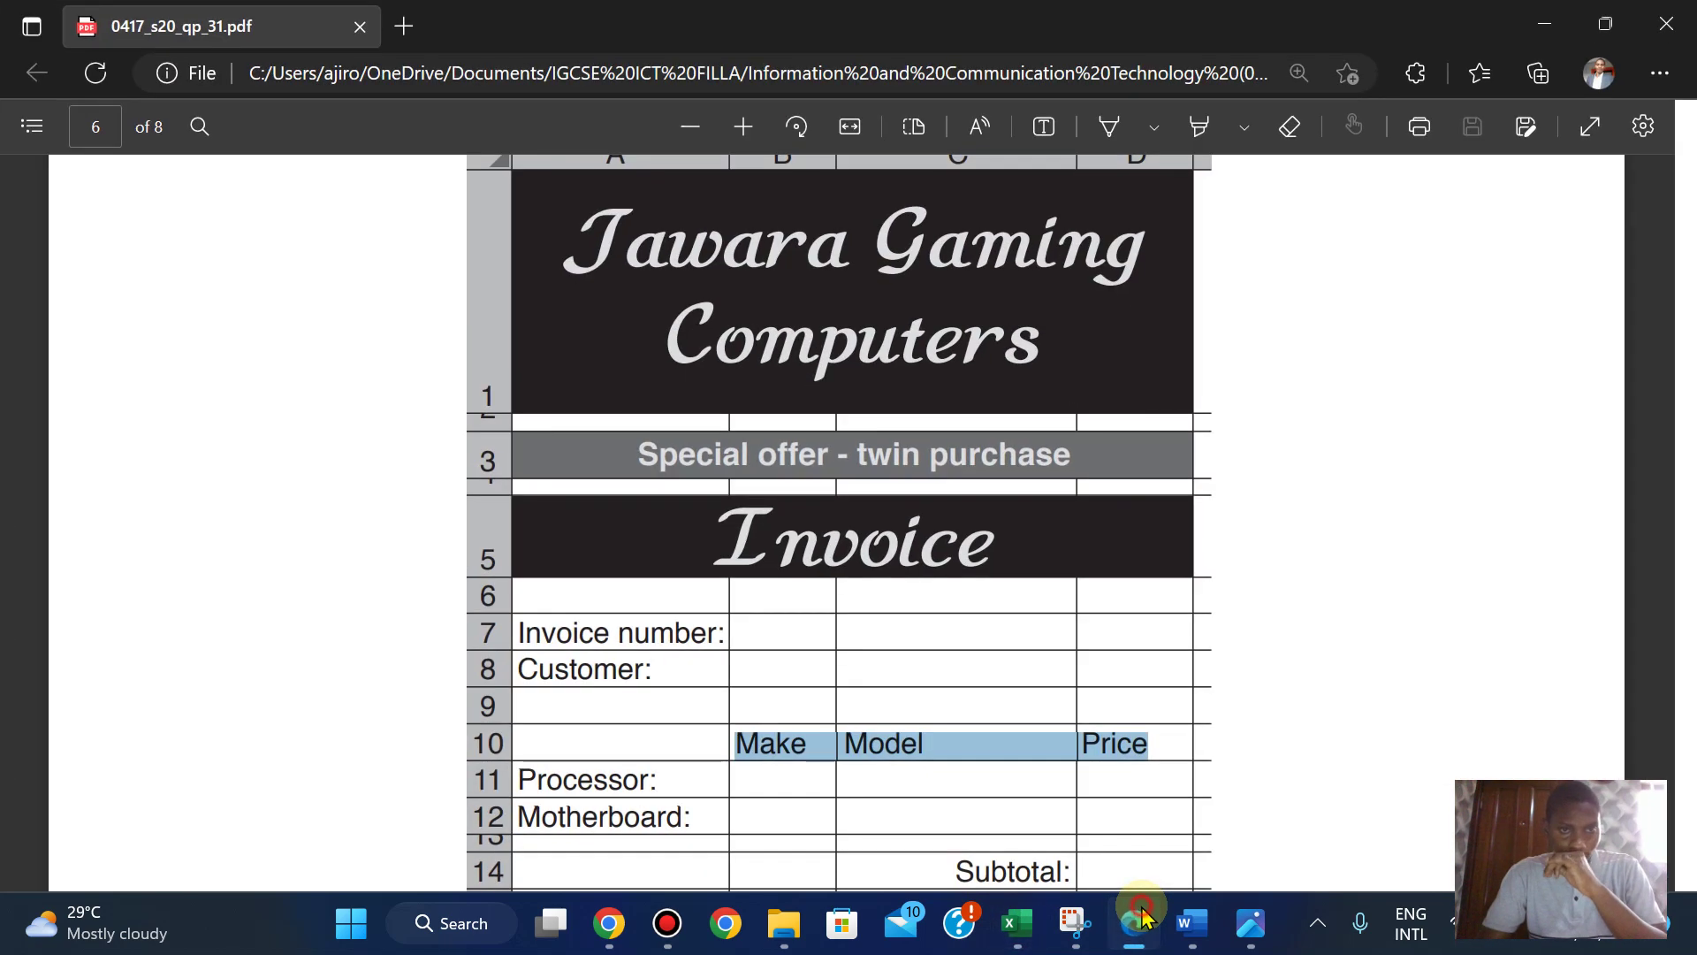
pyautogui.click(1141, 917)
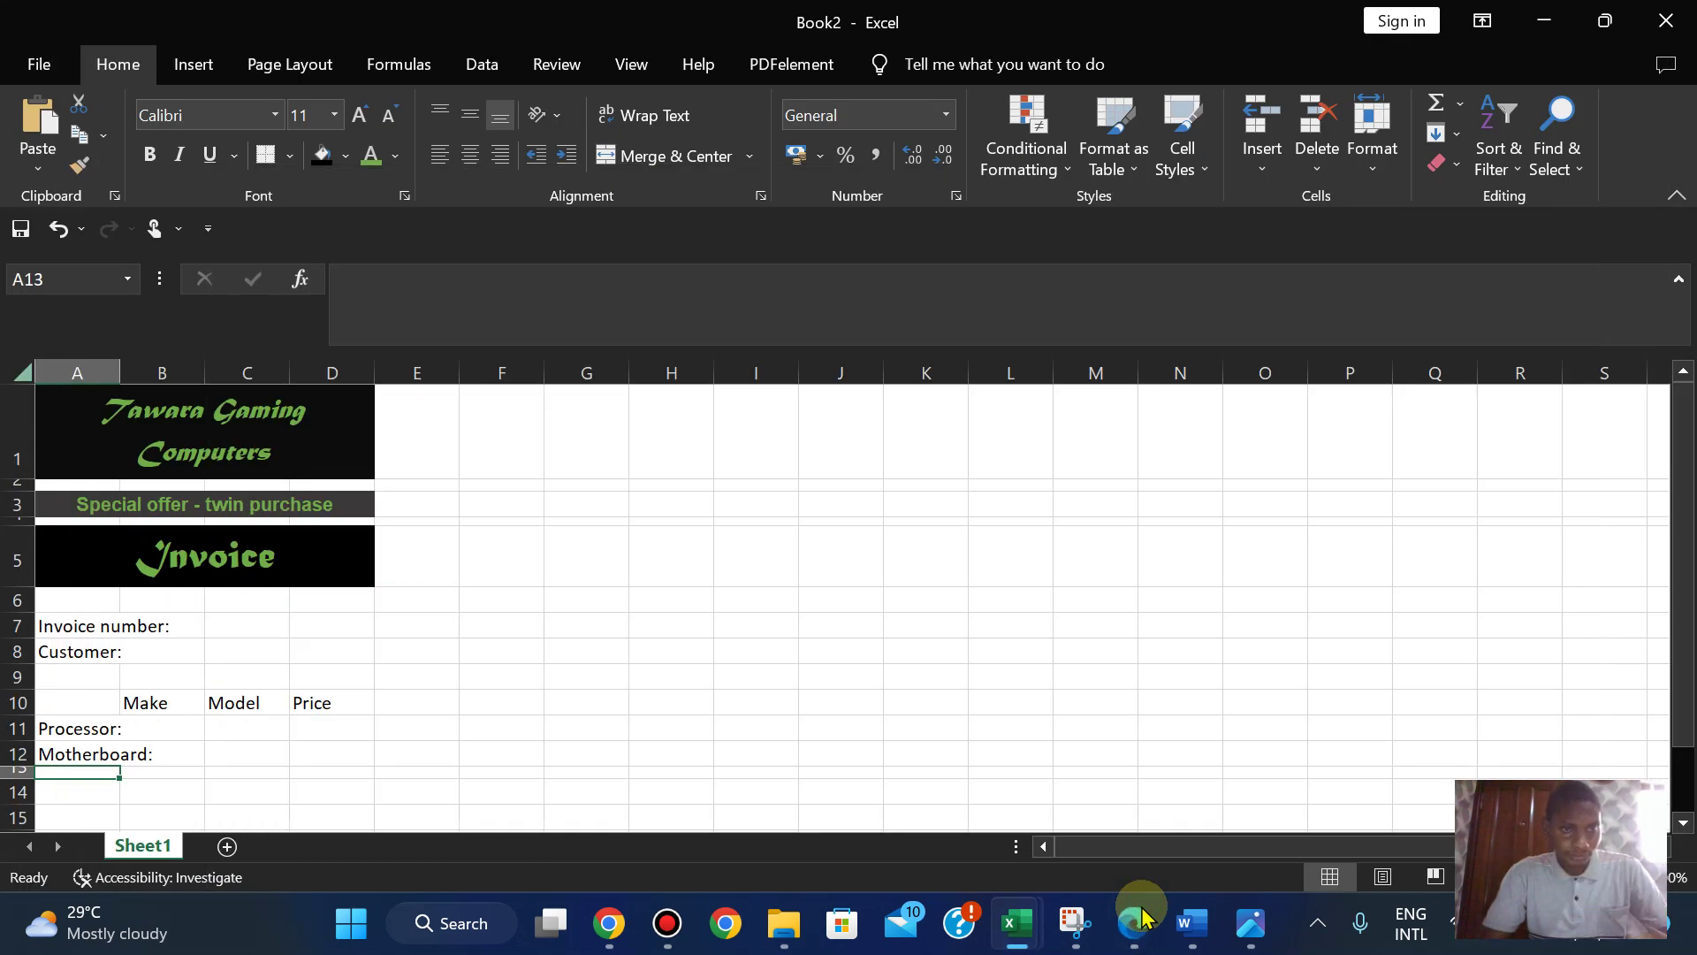
pyautogui.click(1141, 917)
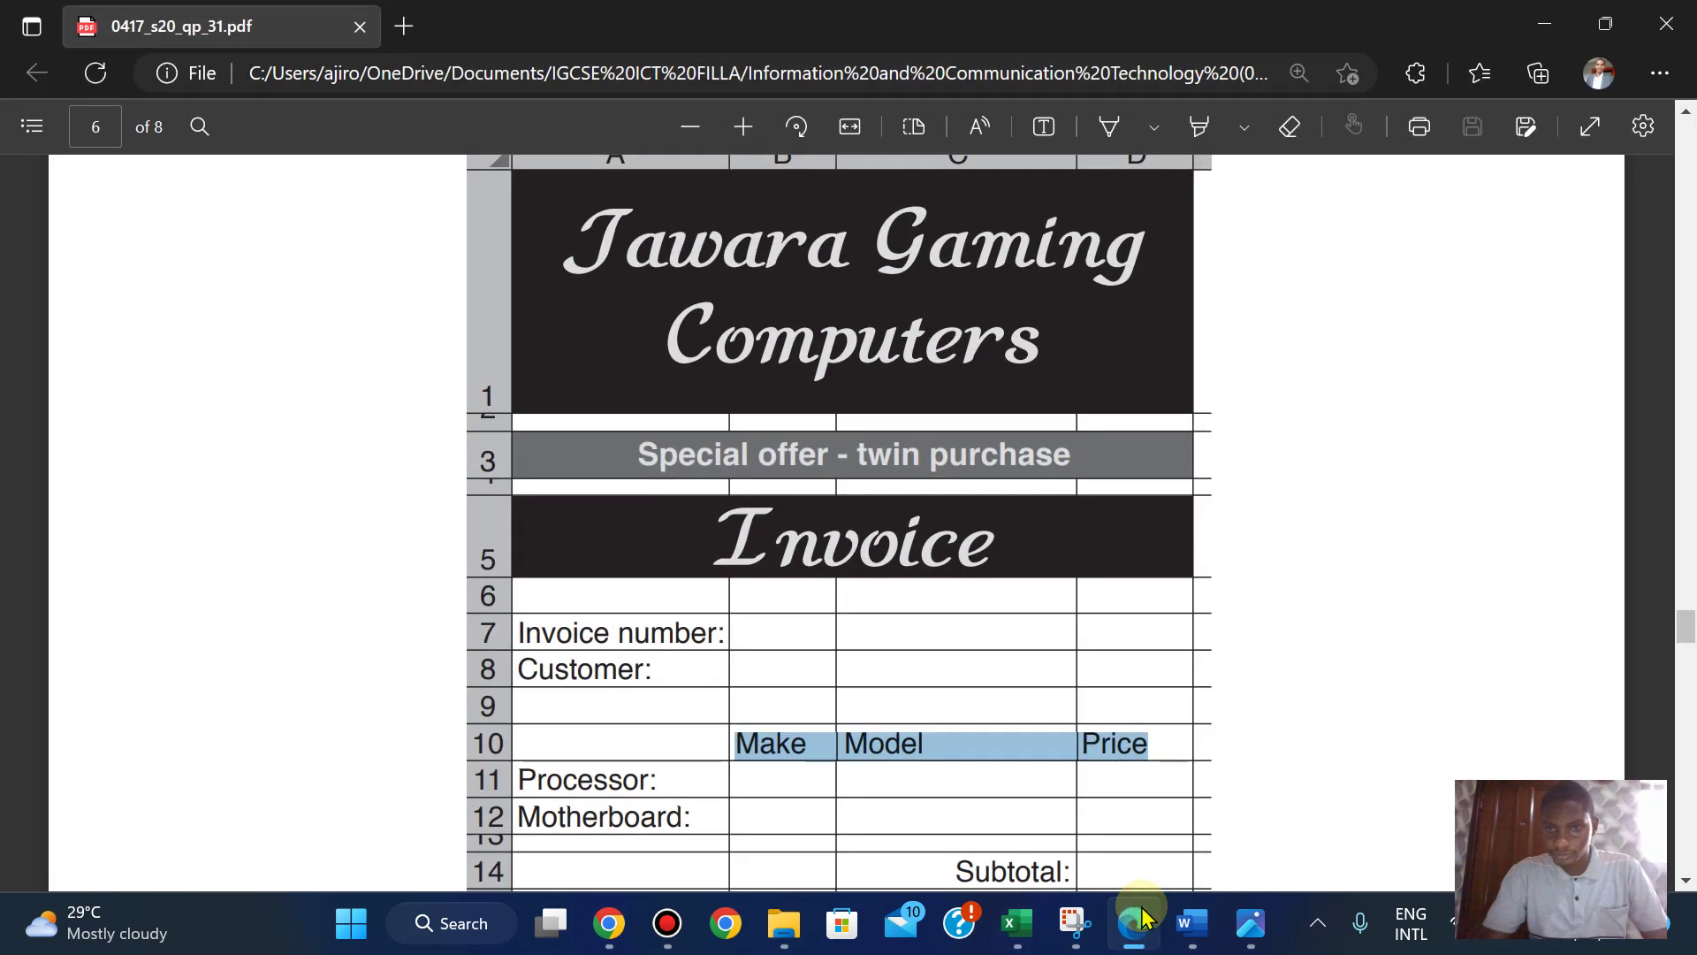
pyautogui.click(1141, 918)
pyautogui.click(1141, 917)
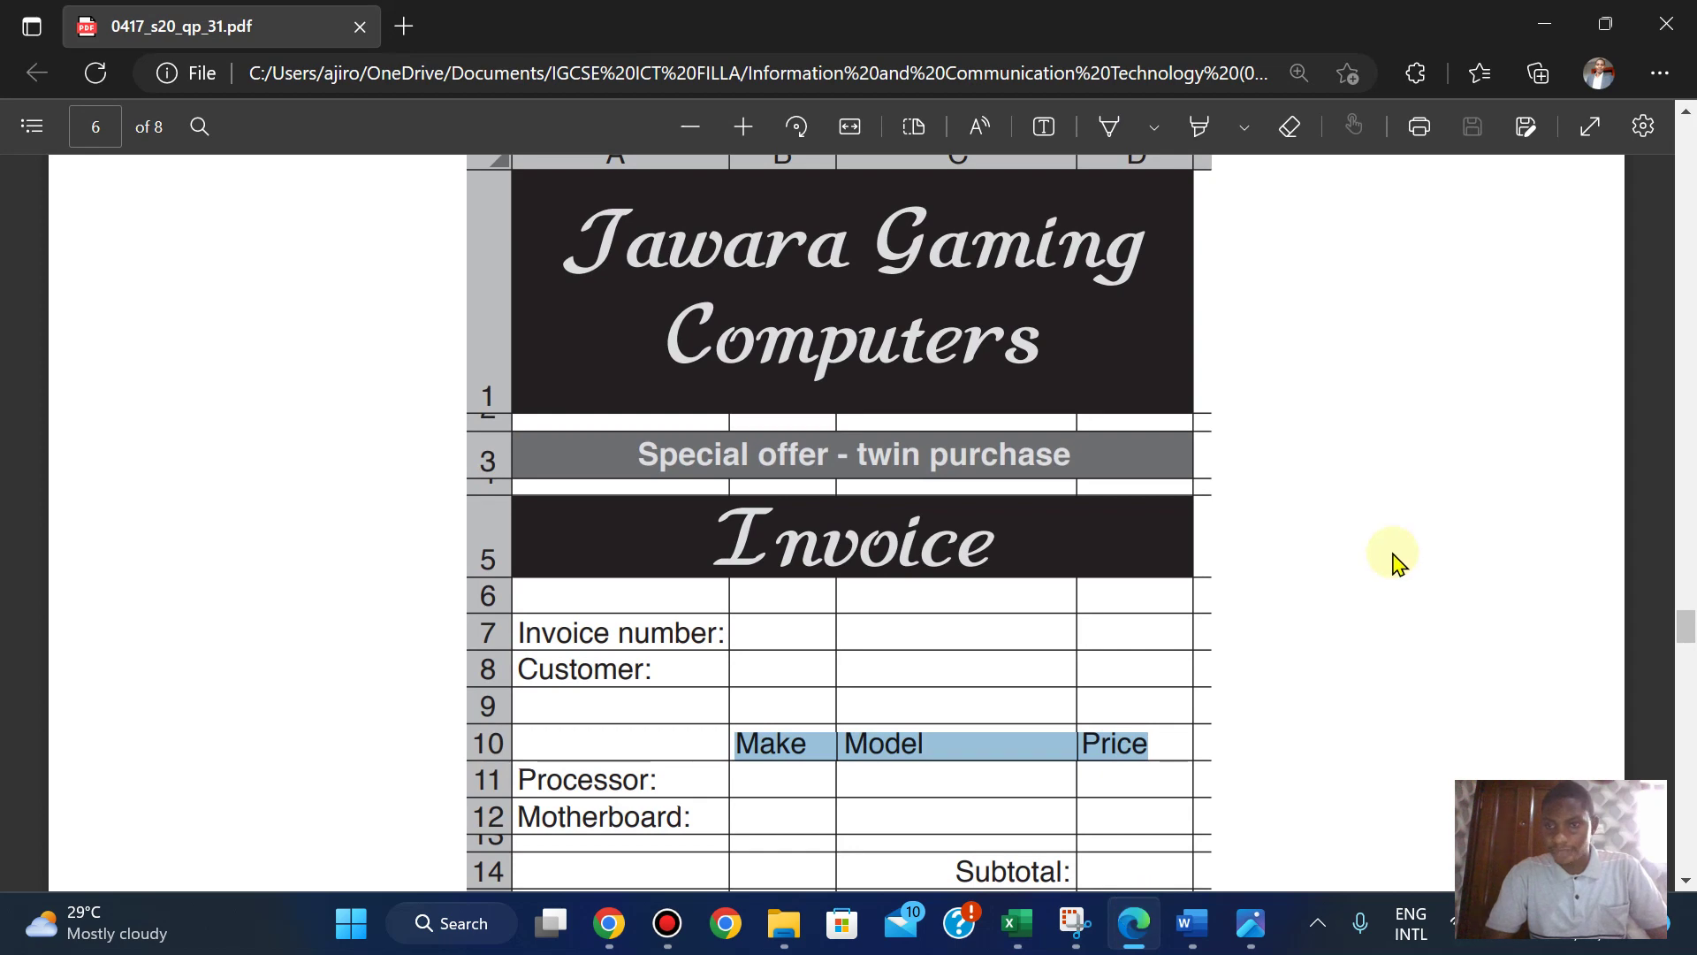
pyautogui.scroll(-3, 1394, 560)
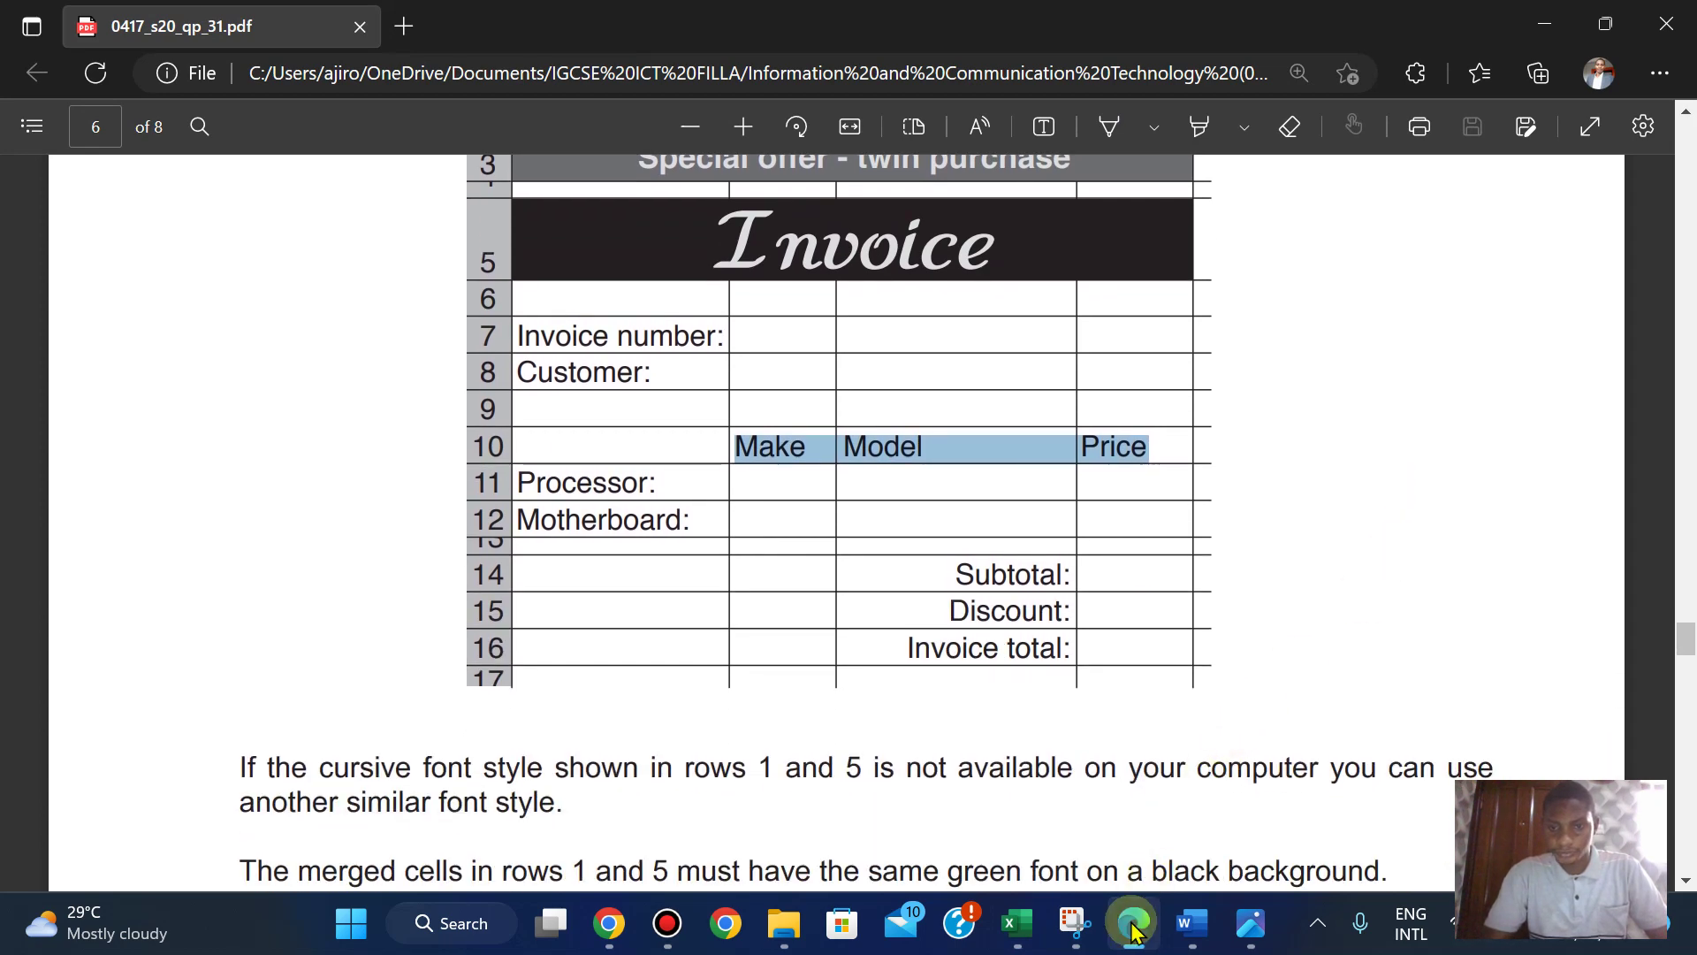
pyautogui.click(1132, 928)
# - Put Subtotal: in C14 and Discount: in C15, then start typing Invoice Total in C16
pyautogui.click(244, 794)
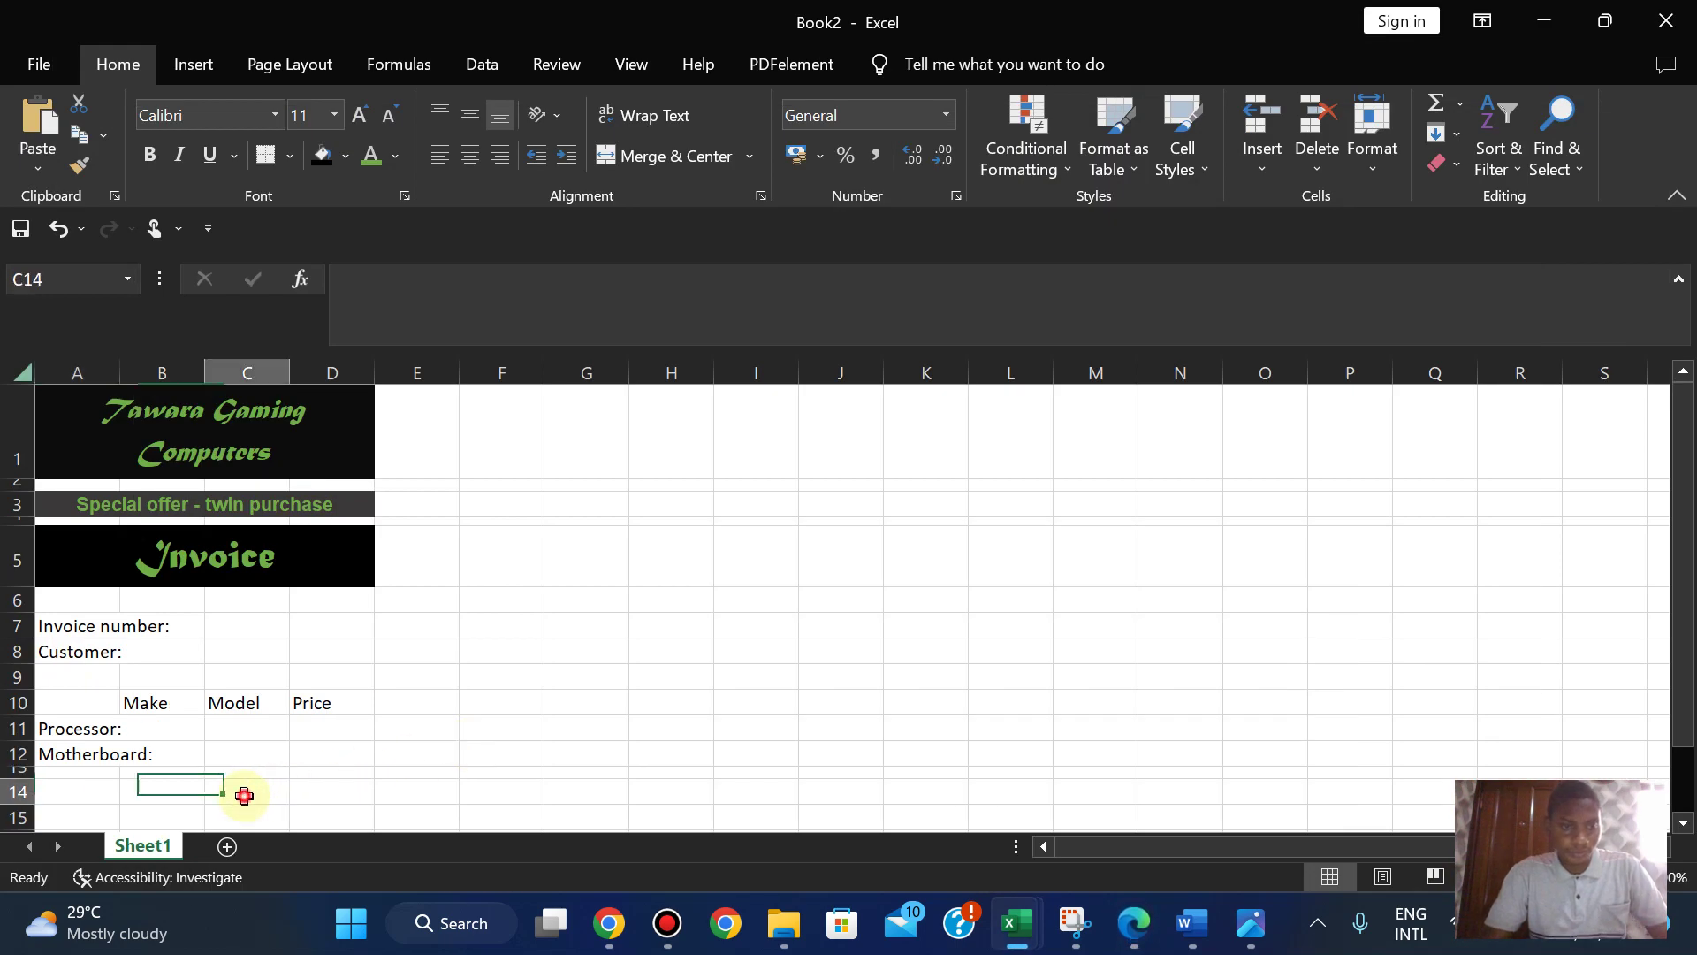
pyautogui.write('Subtotal:')
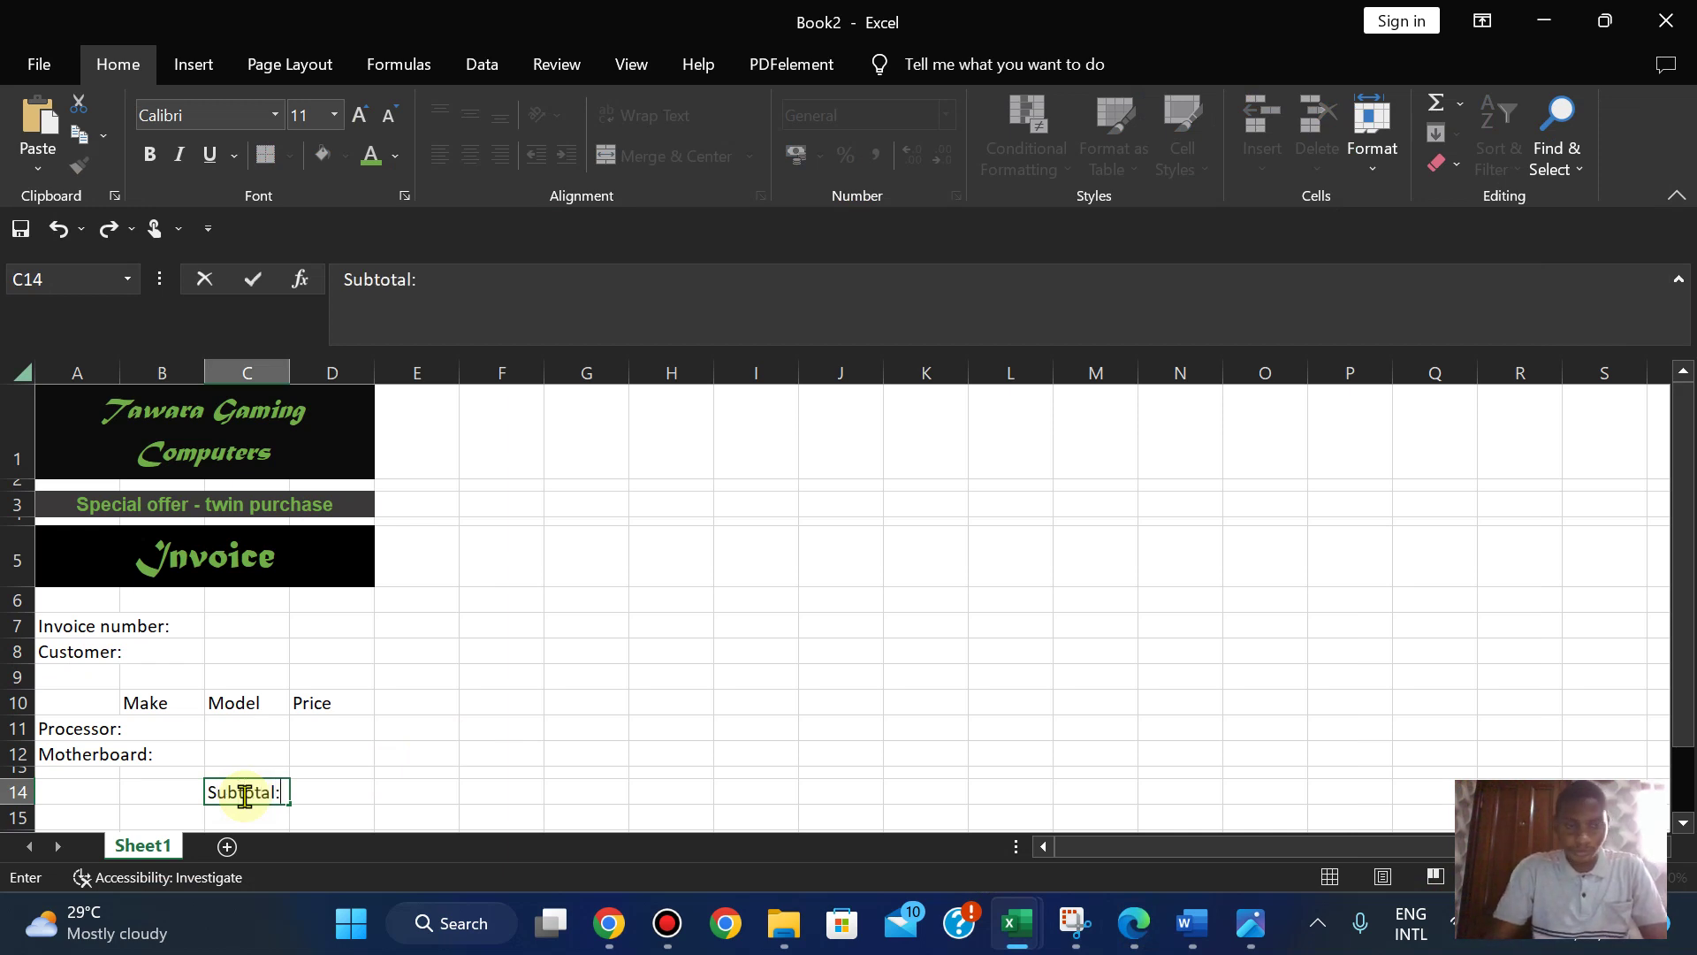
pyautogui.press('Return')
pyautogui.write('Doi')
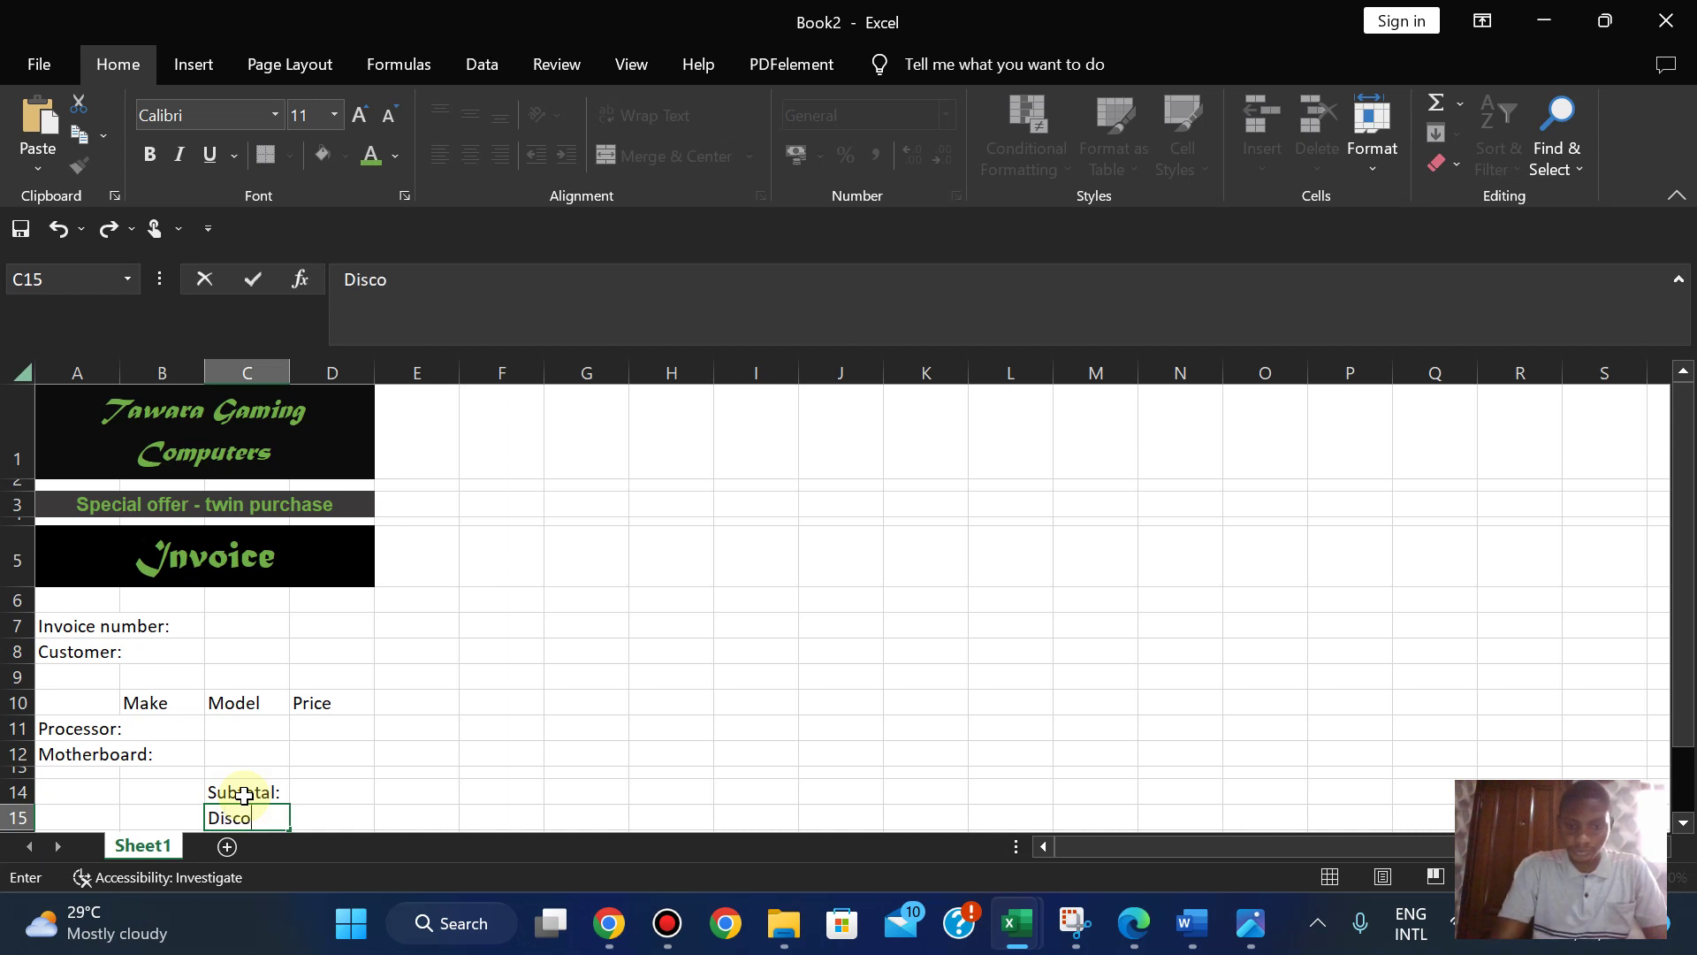
pyautogui.press('Return')
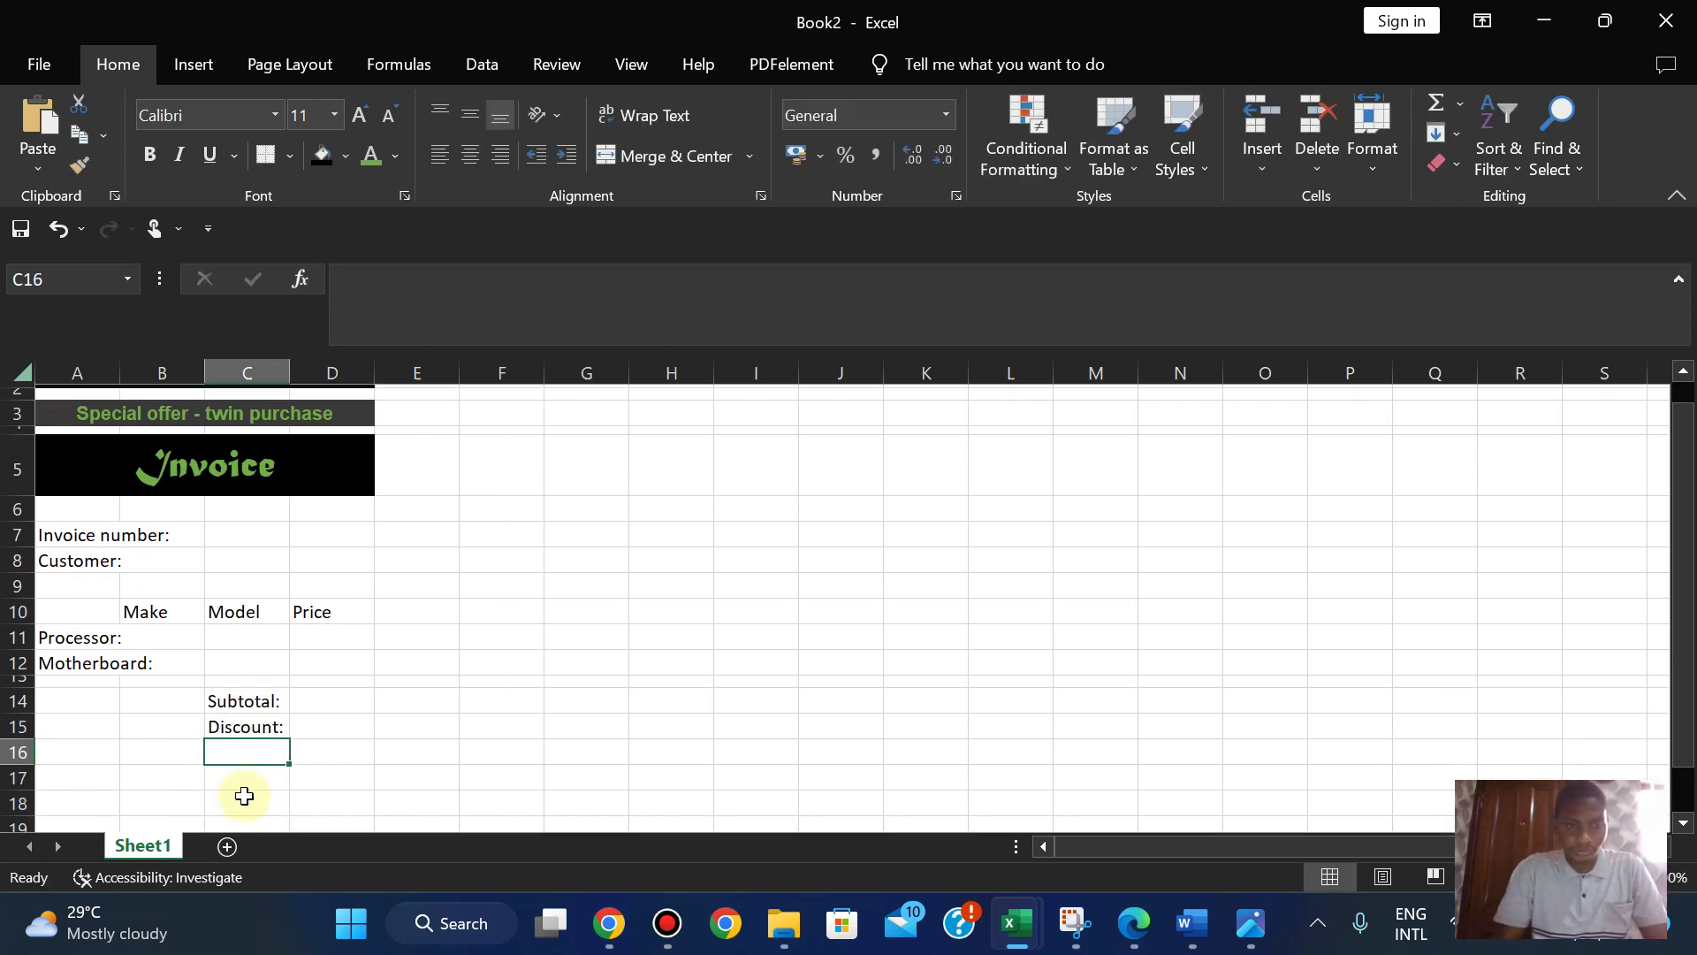
pyautogui.click(1134, 923)
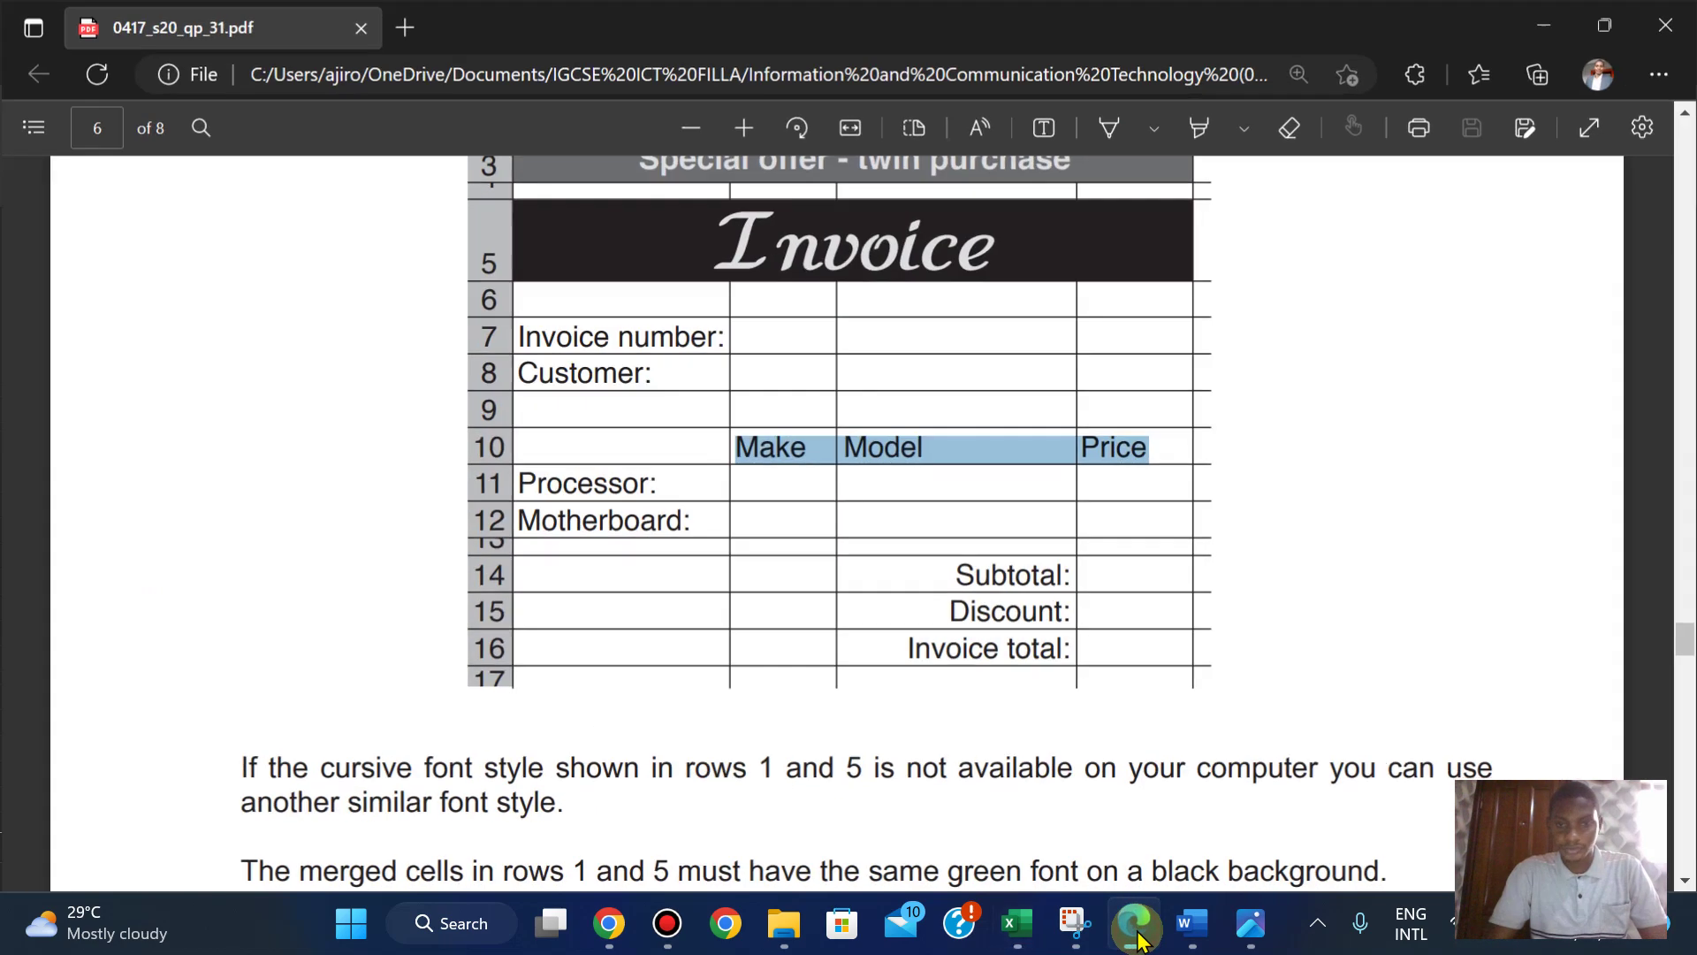
pyautogui.click(1134, 923)
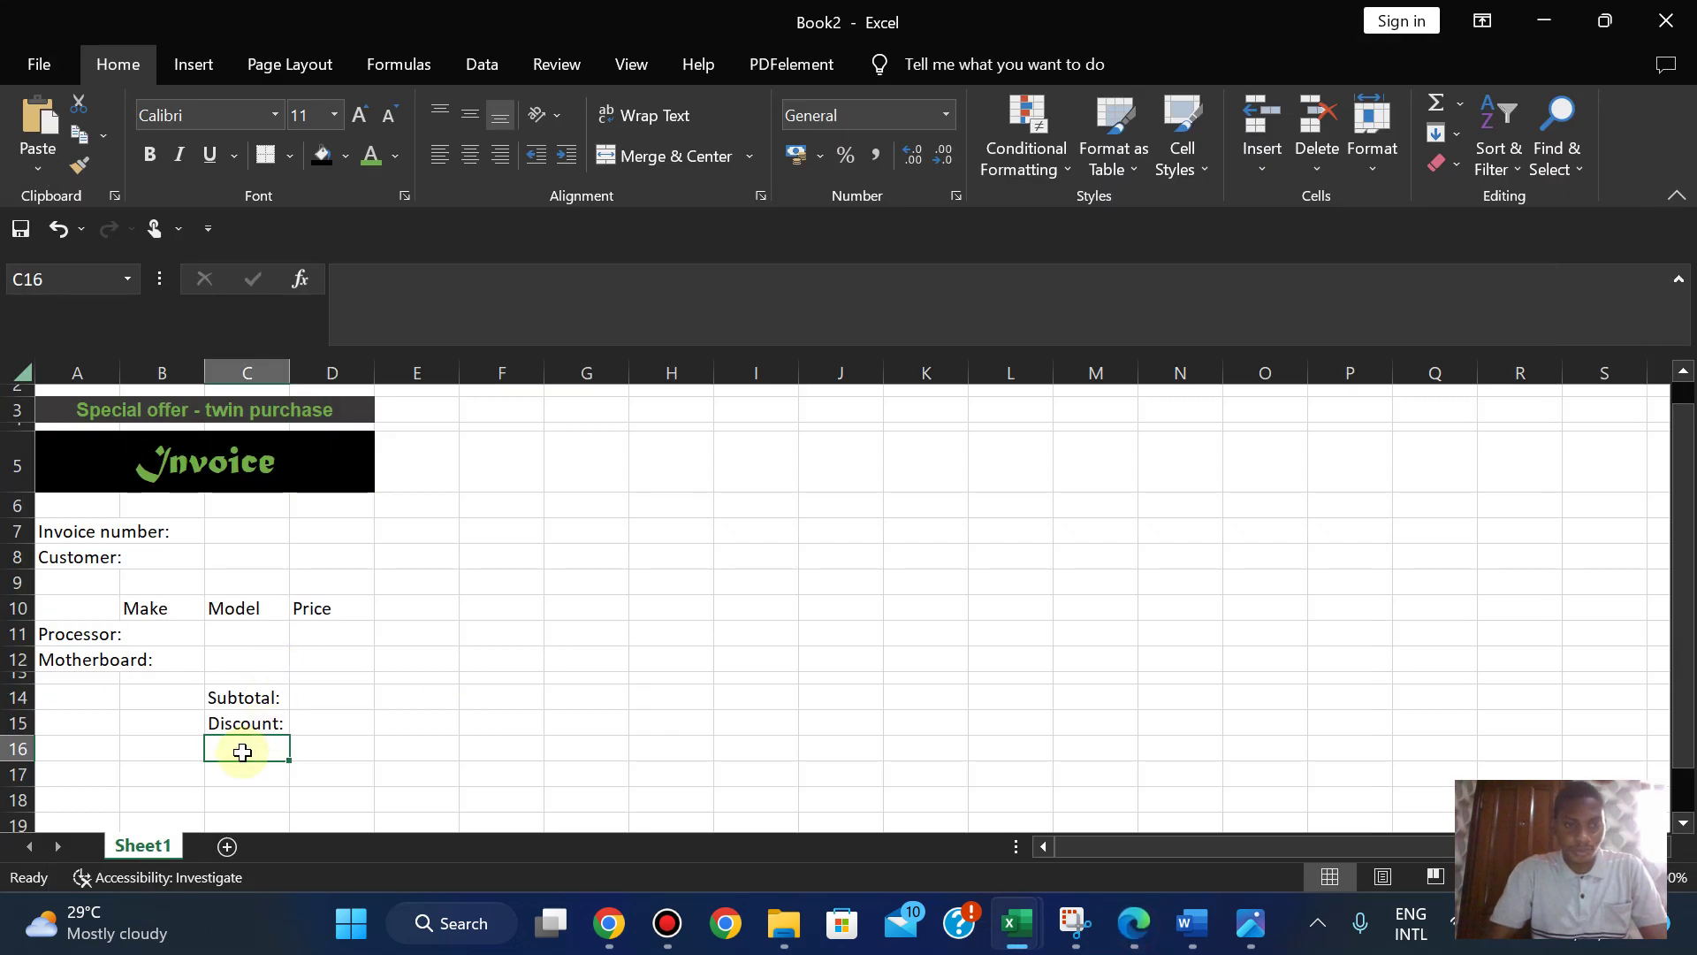
pyautogui.write('Invoice Total:')
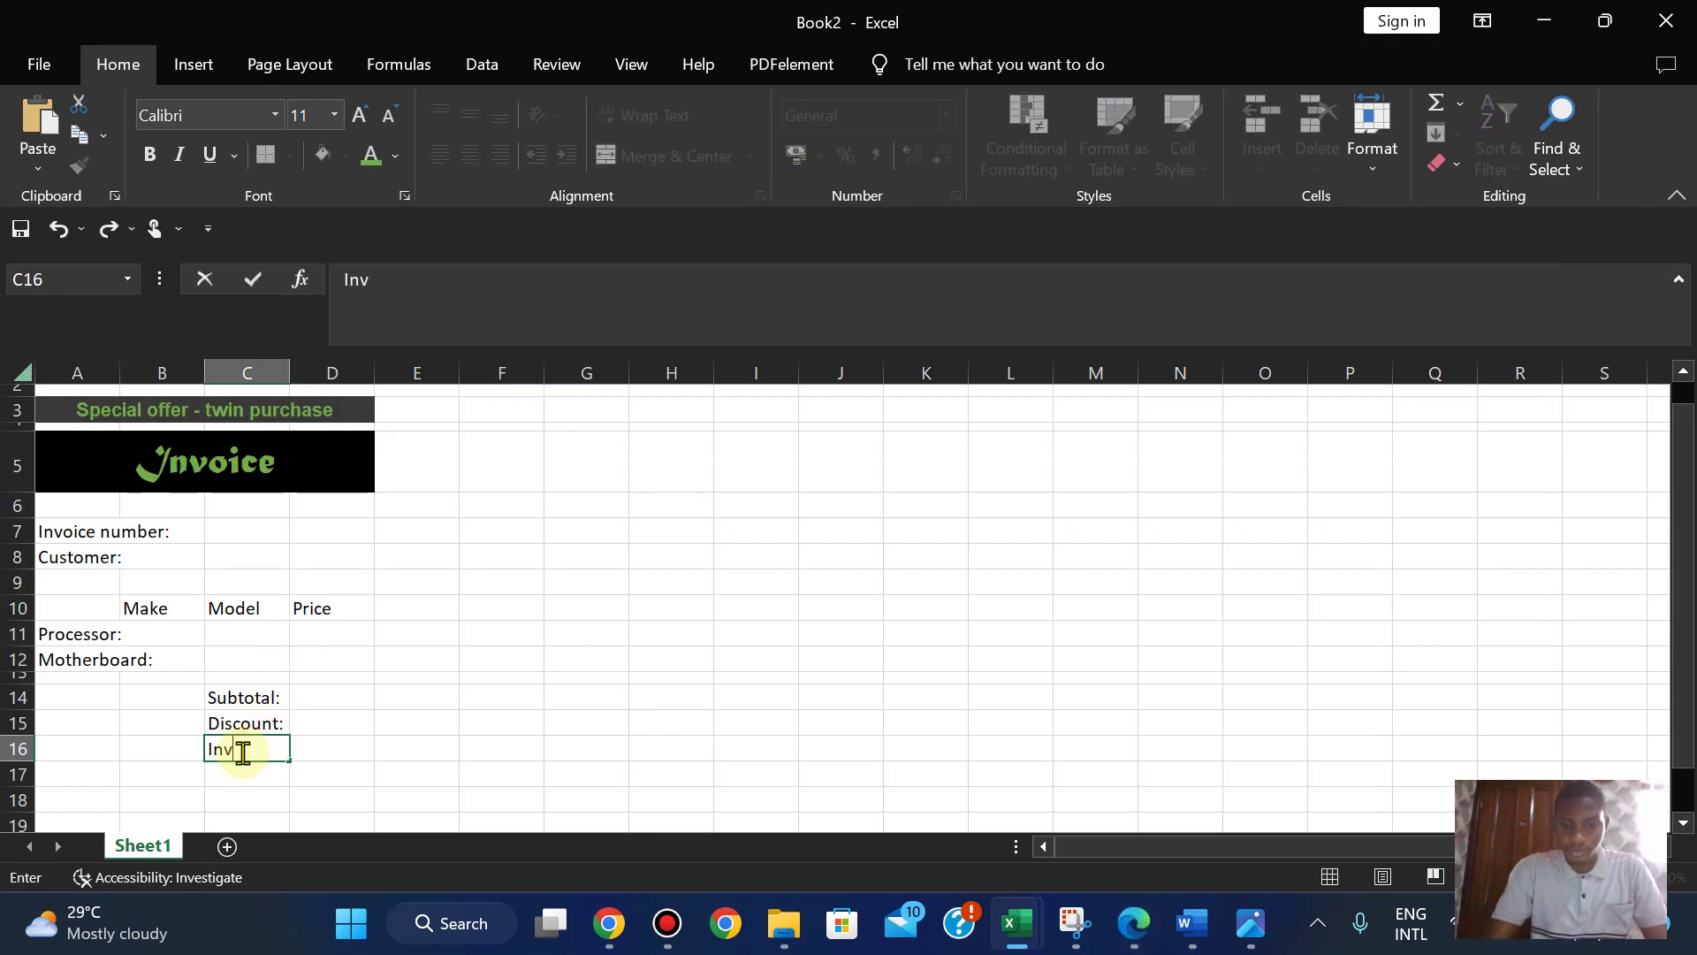
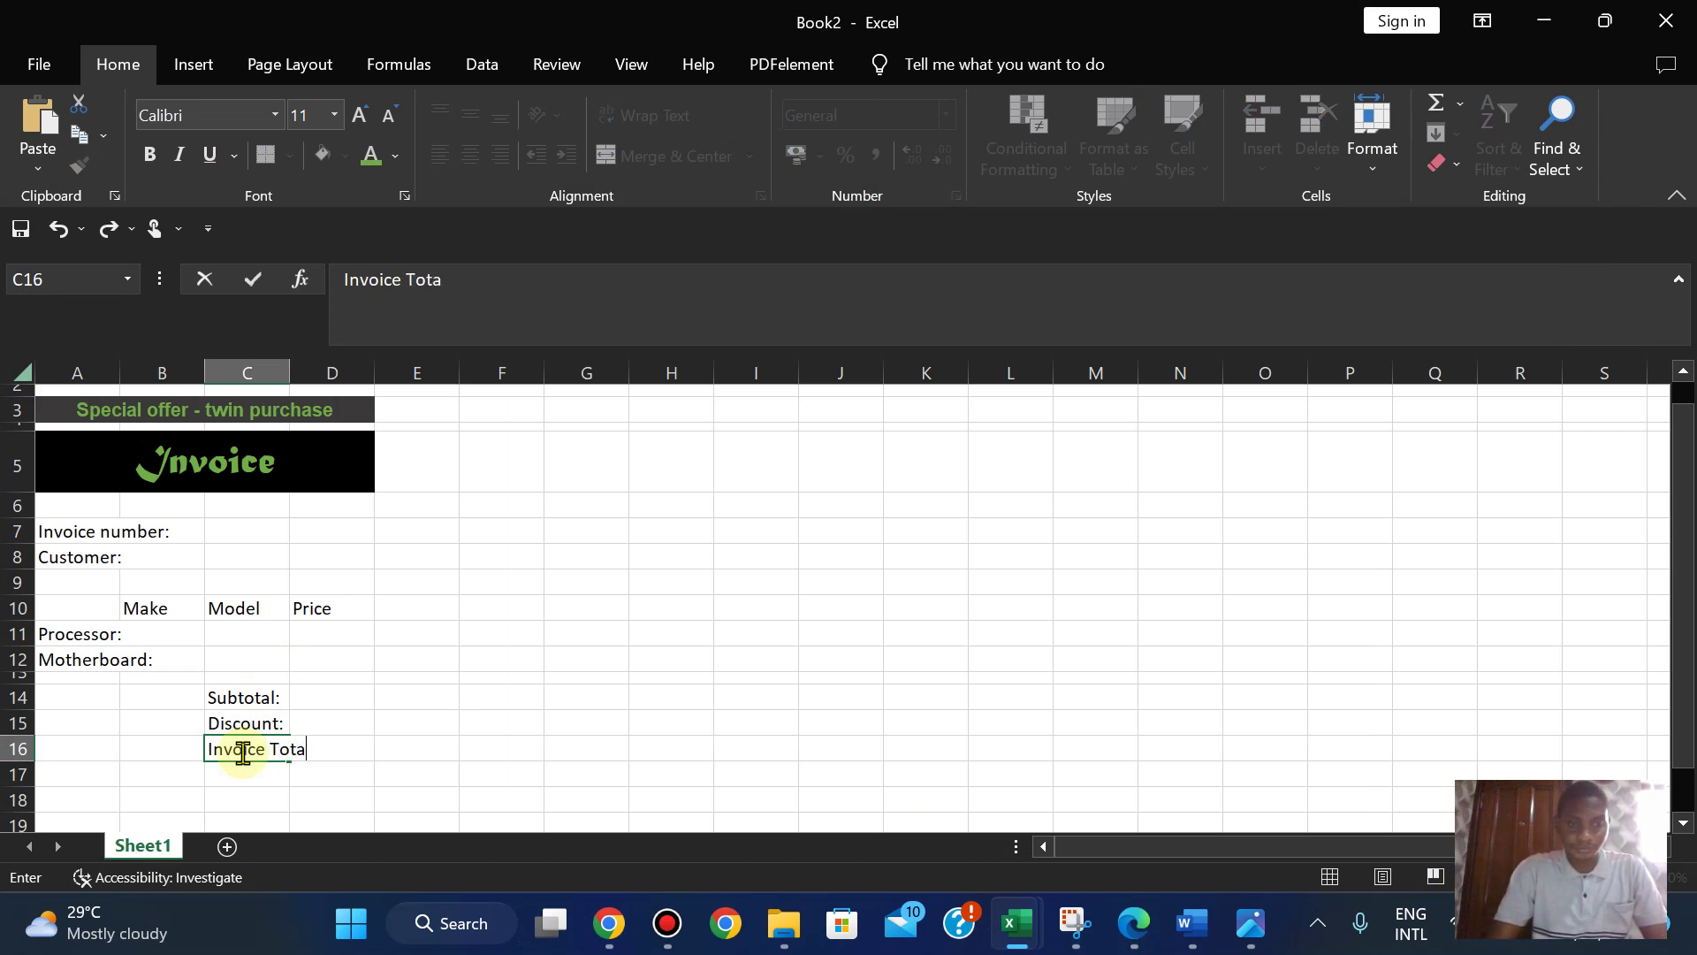
# - Change the C16 label to 'Invoice total:' with a lowercase t
pyautogui.click(495, 767)
pyautogui.click(1133, 923)
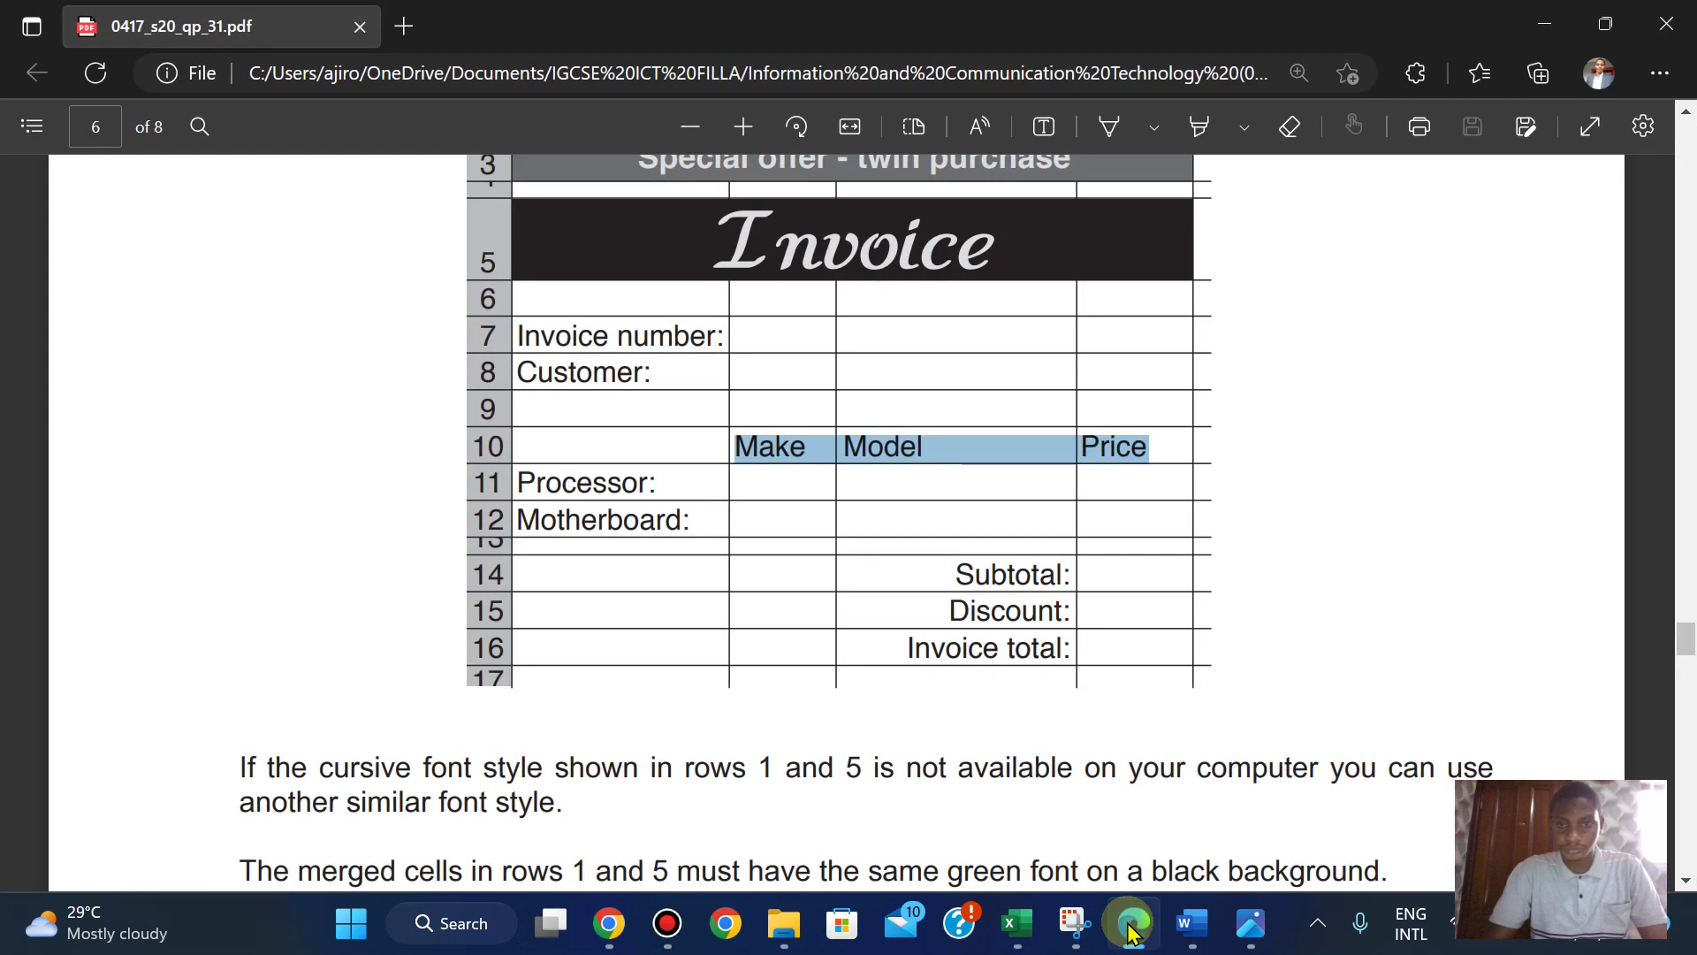
pyautogui.click(1132, 924)
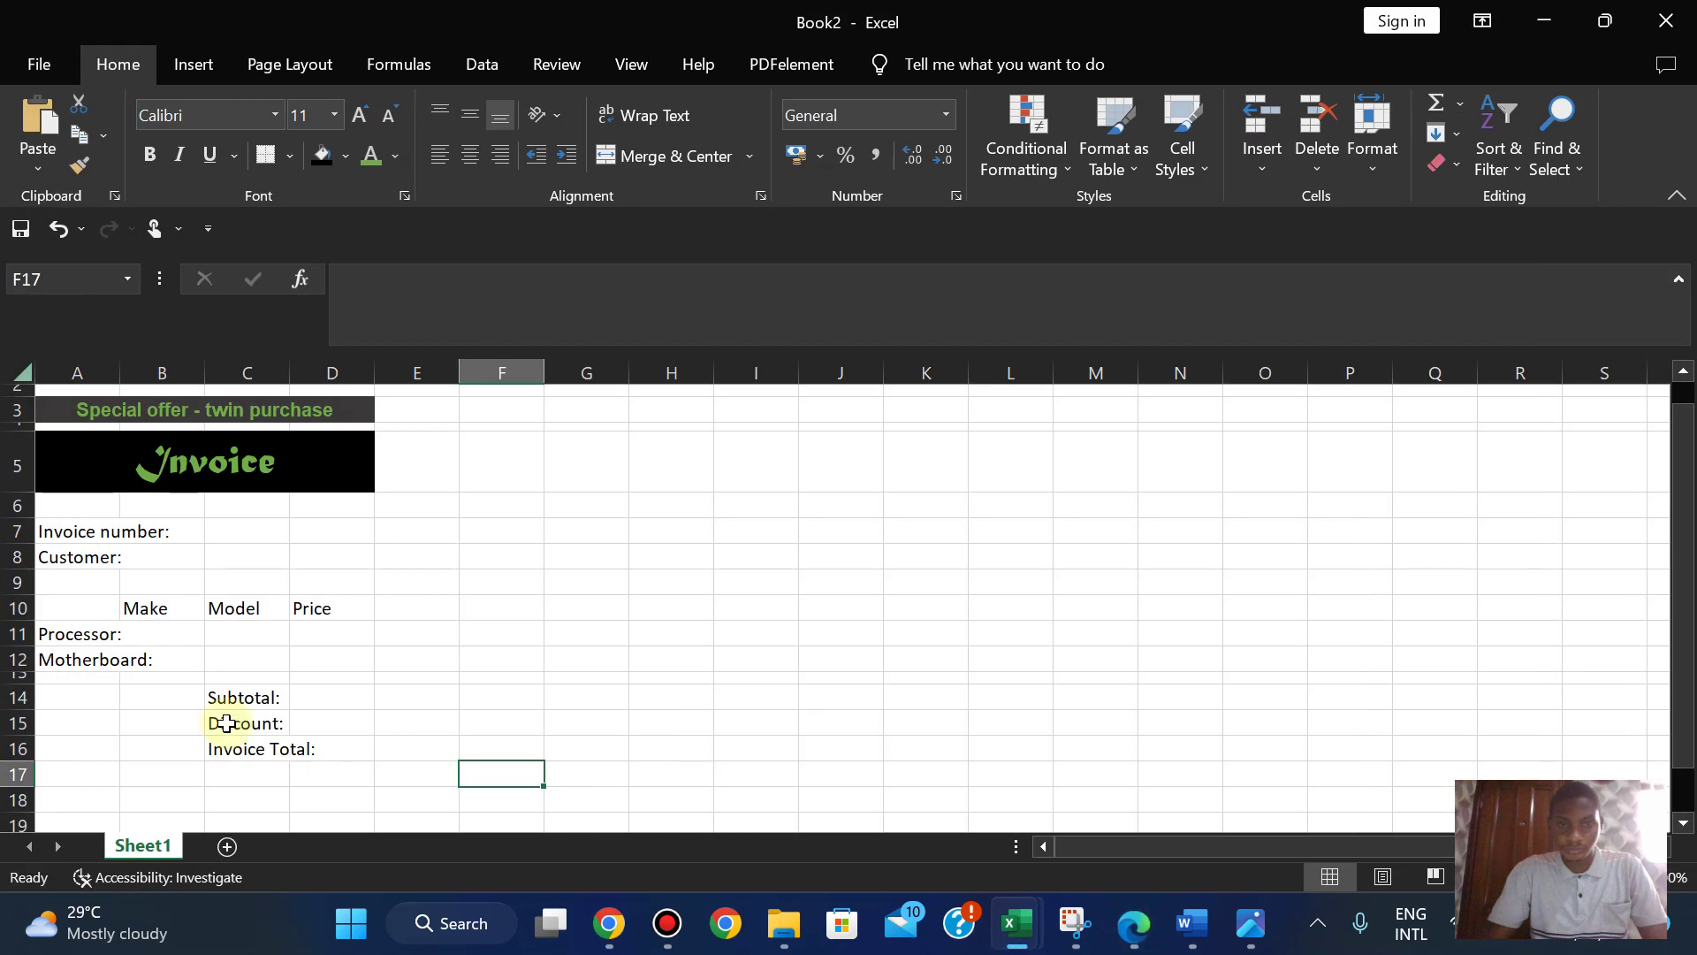
pyautogui.click(279, 750)
pyautogui.doubleClick(282, 751)
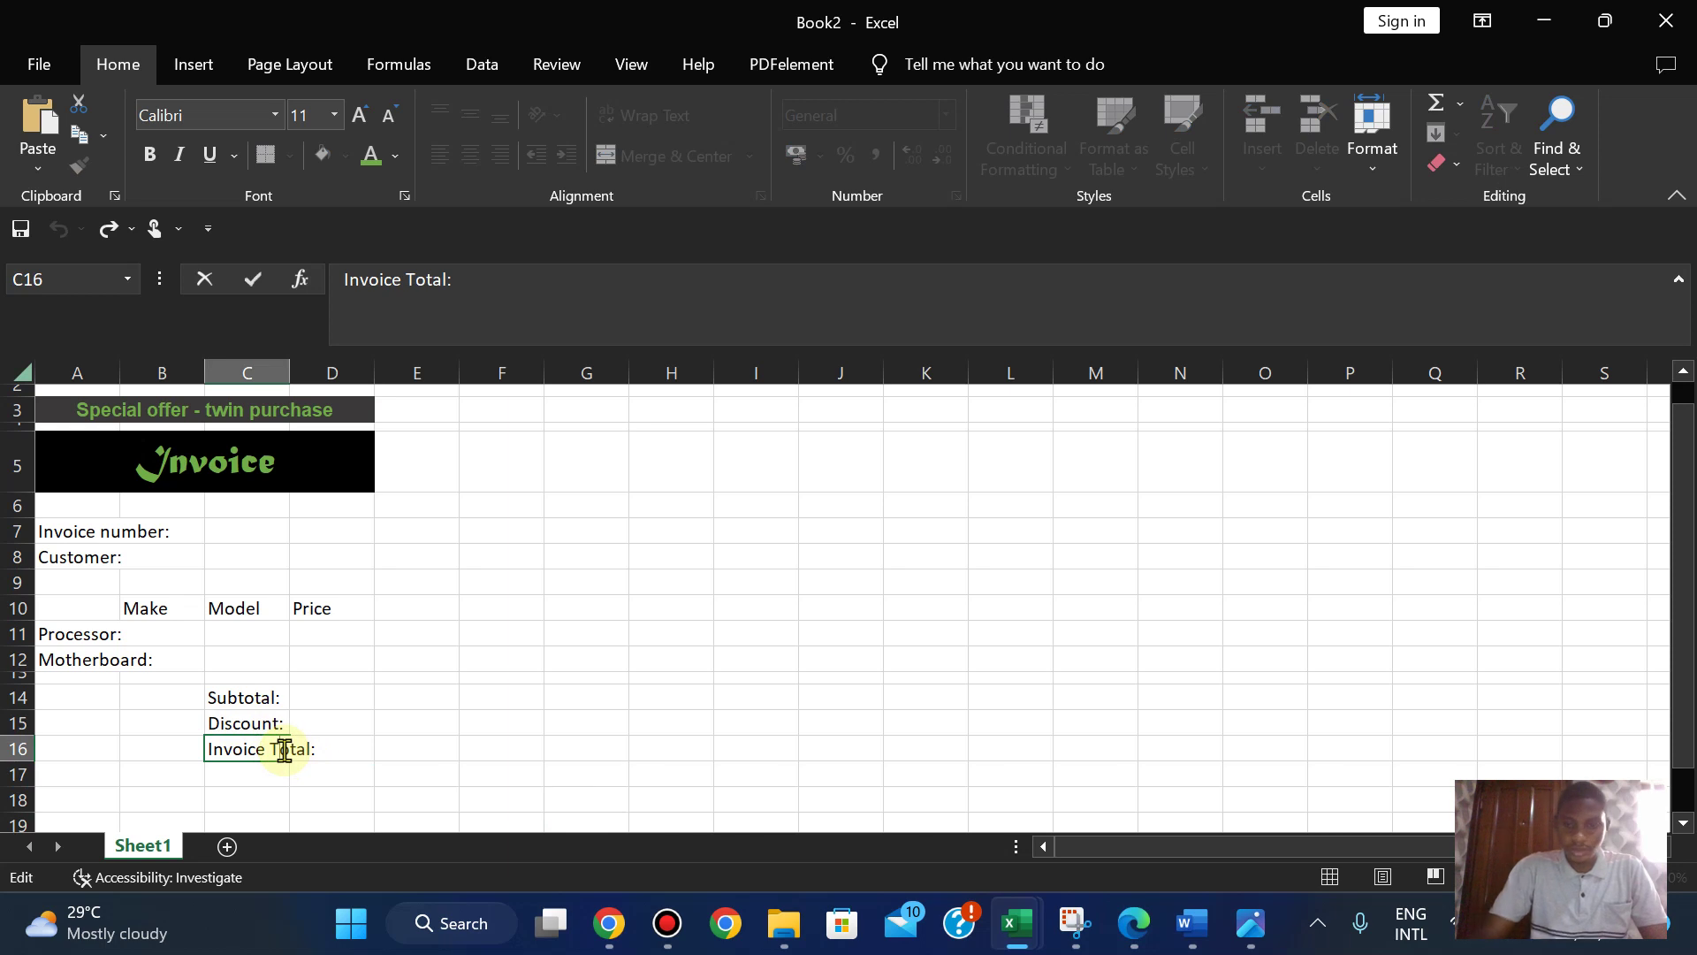
pyautogui.press('BackSpace')
pyautogui.write('t')
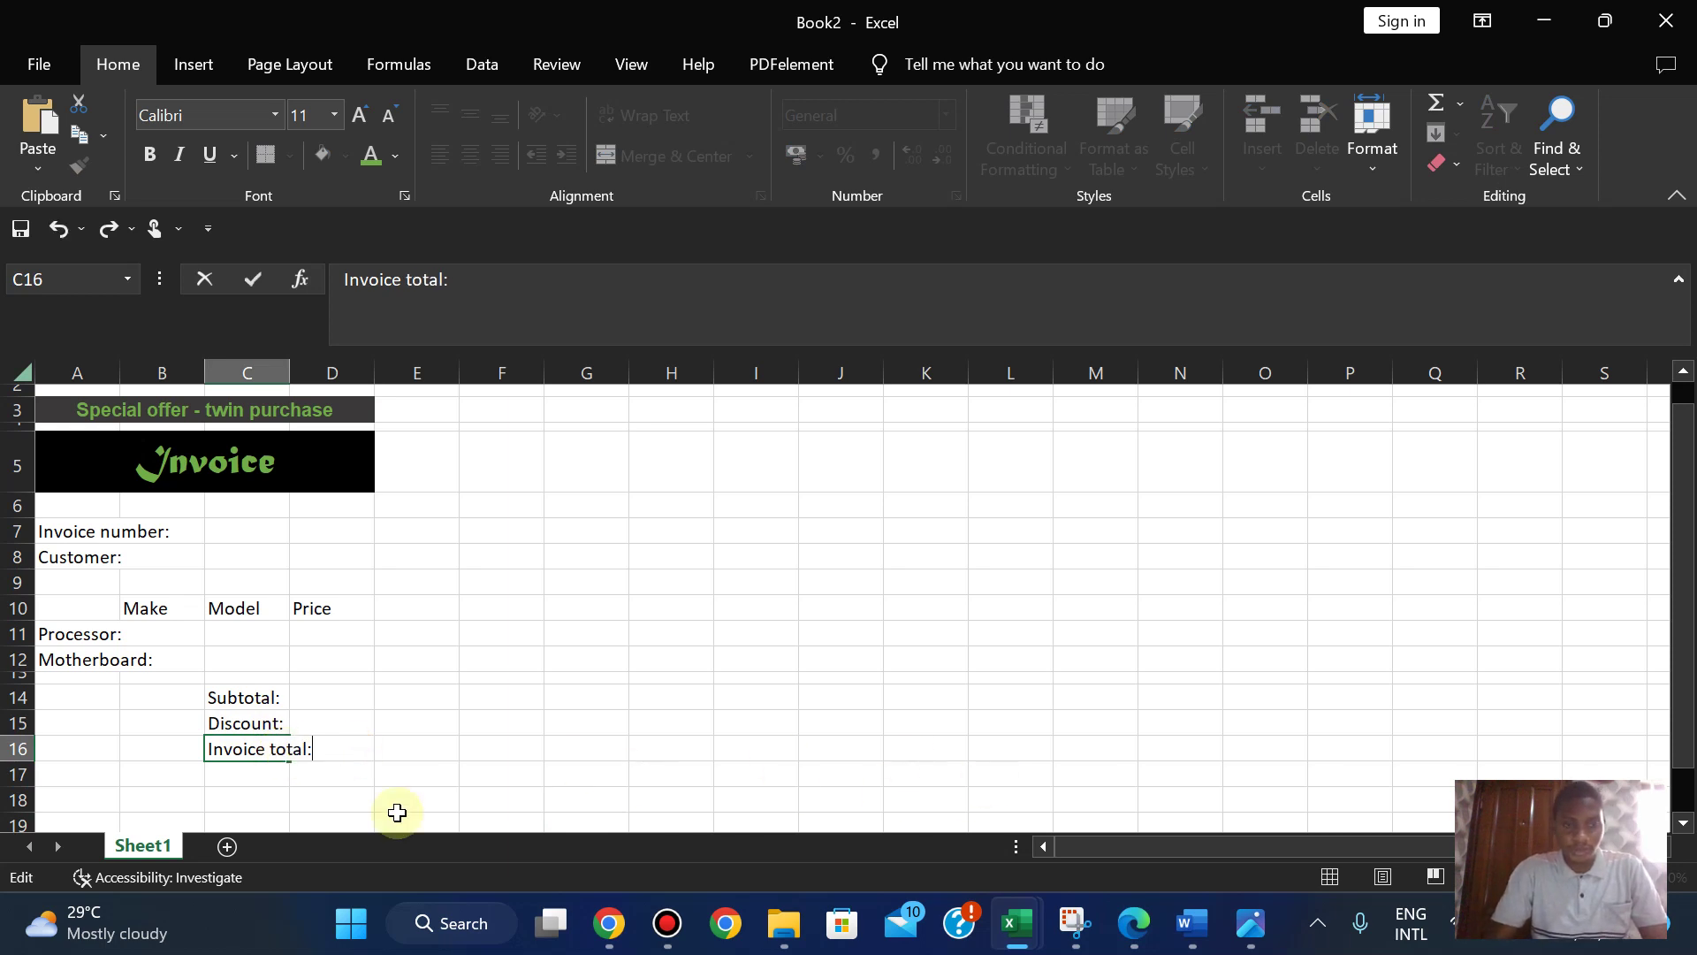
pyautogui.click(305, 800)
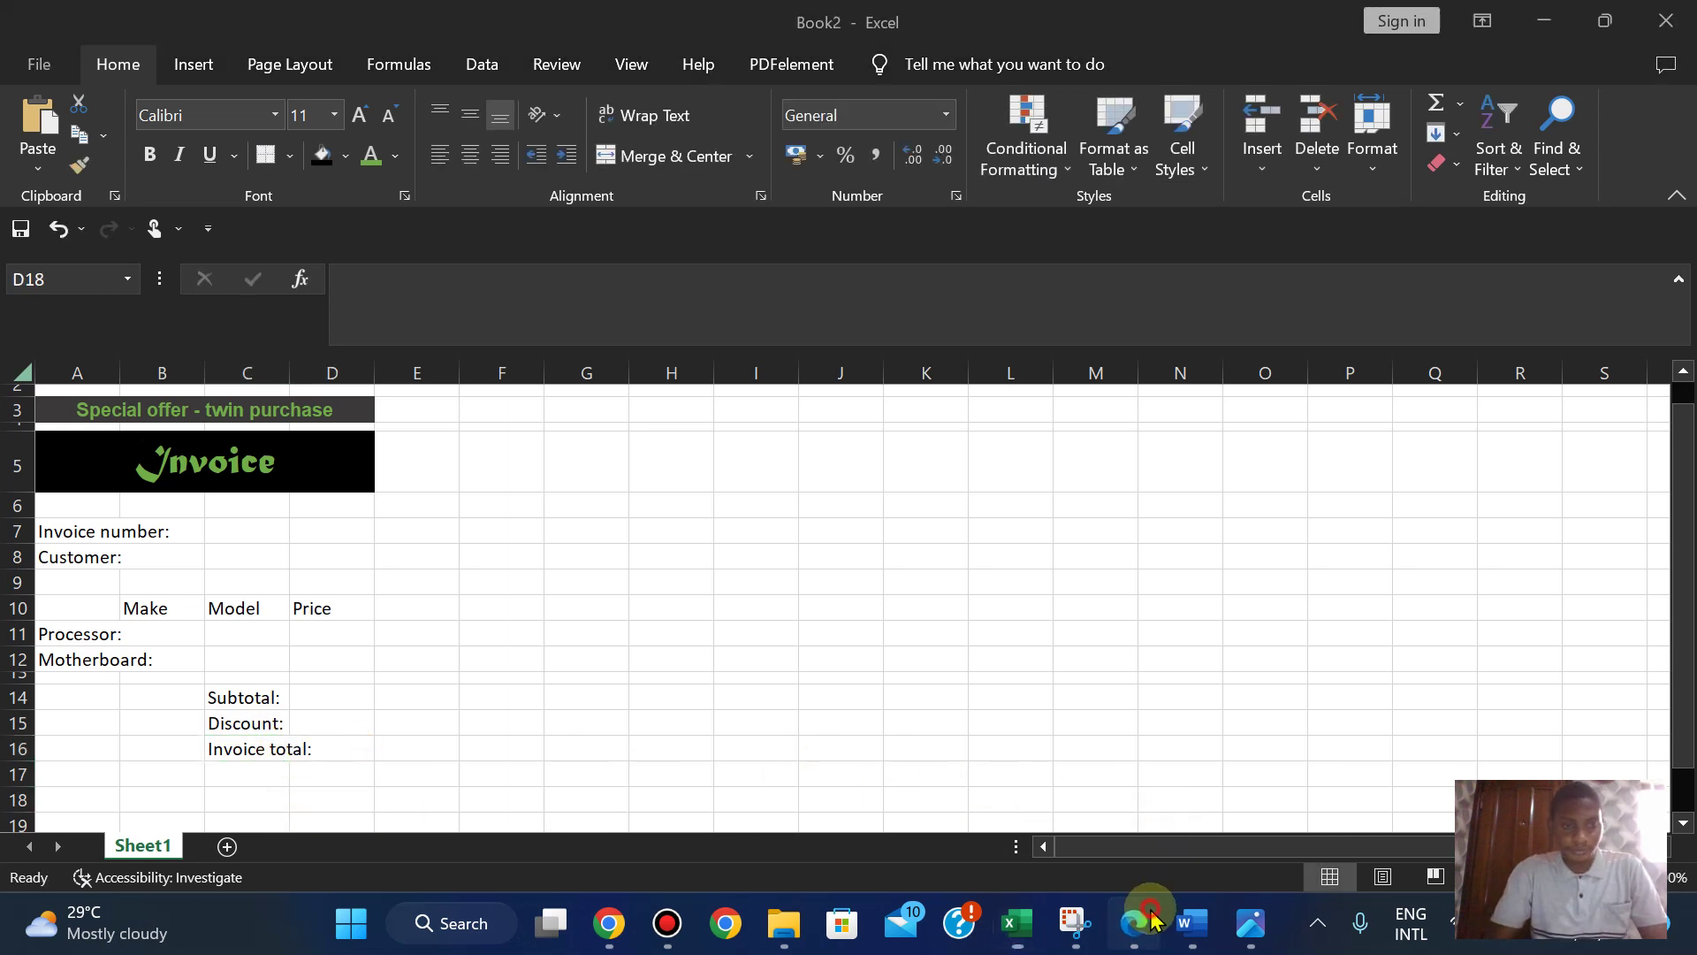
# - Compare the sheet's labels against the exam paper's invoice layout
pyautogui.click(1135, 922)
pyautogui.click(1152, 919)
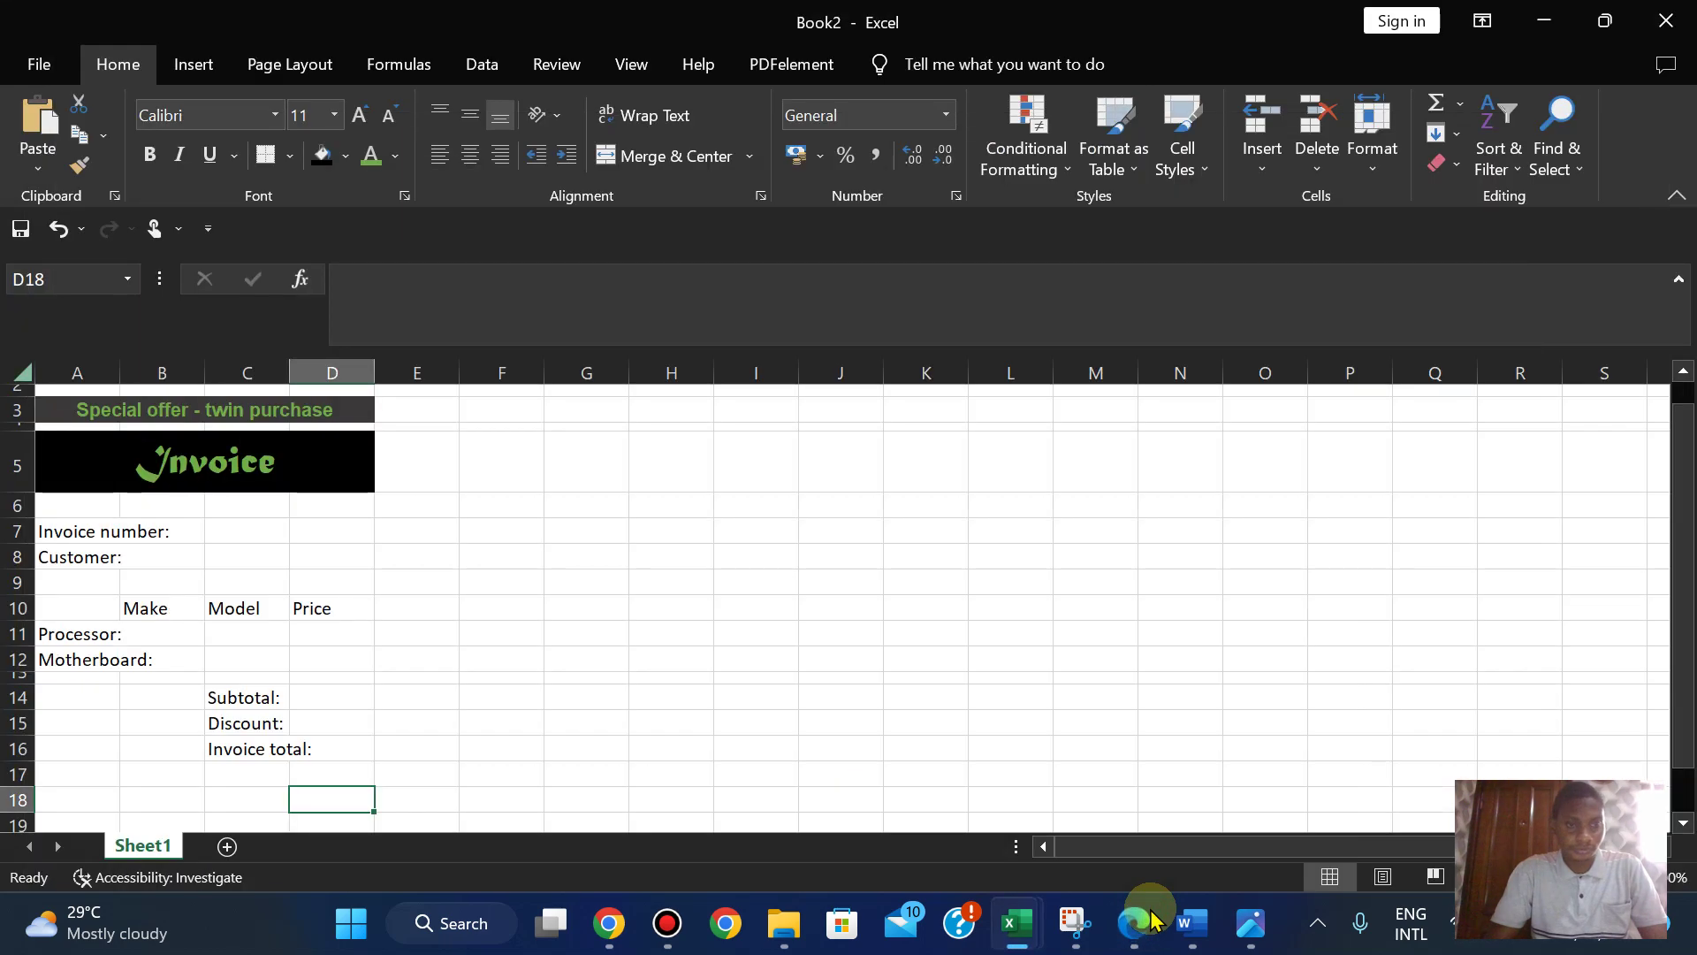
pyautogui.click(1151, 920)
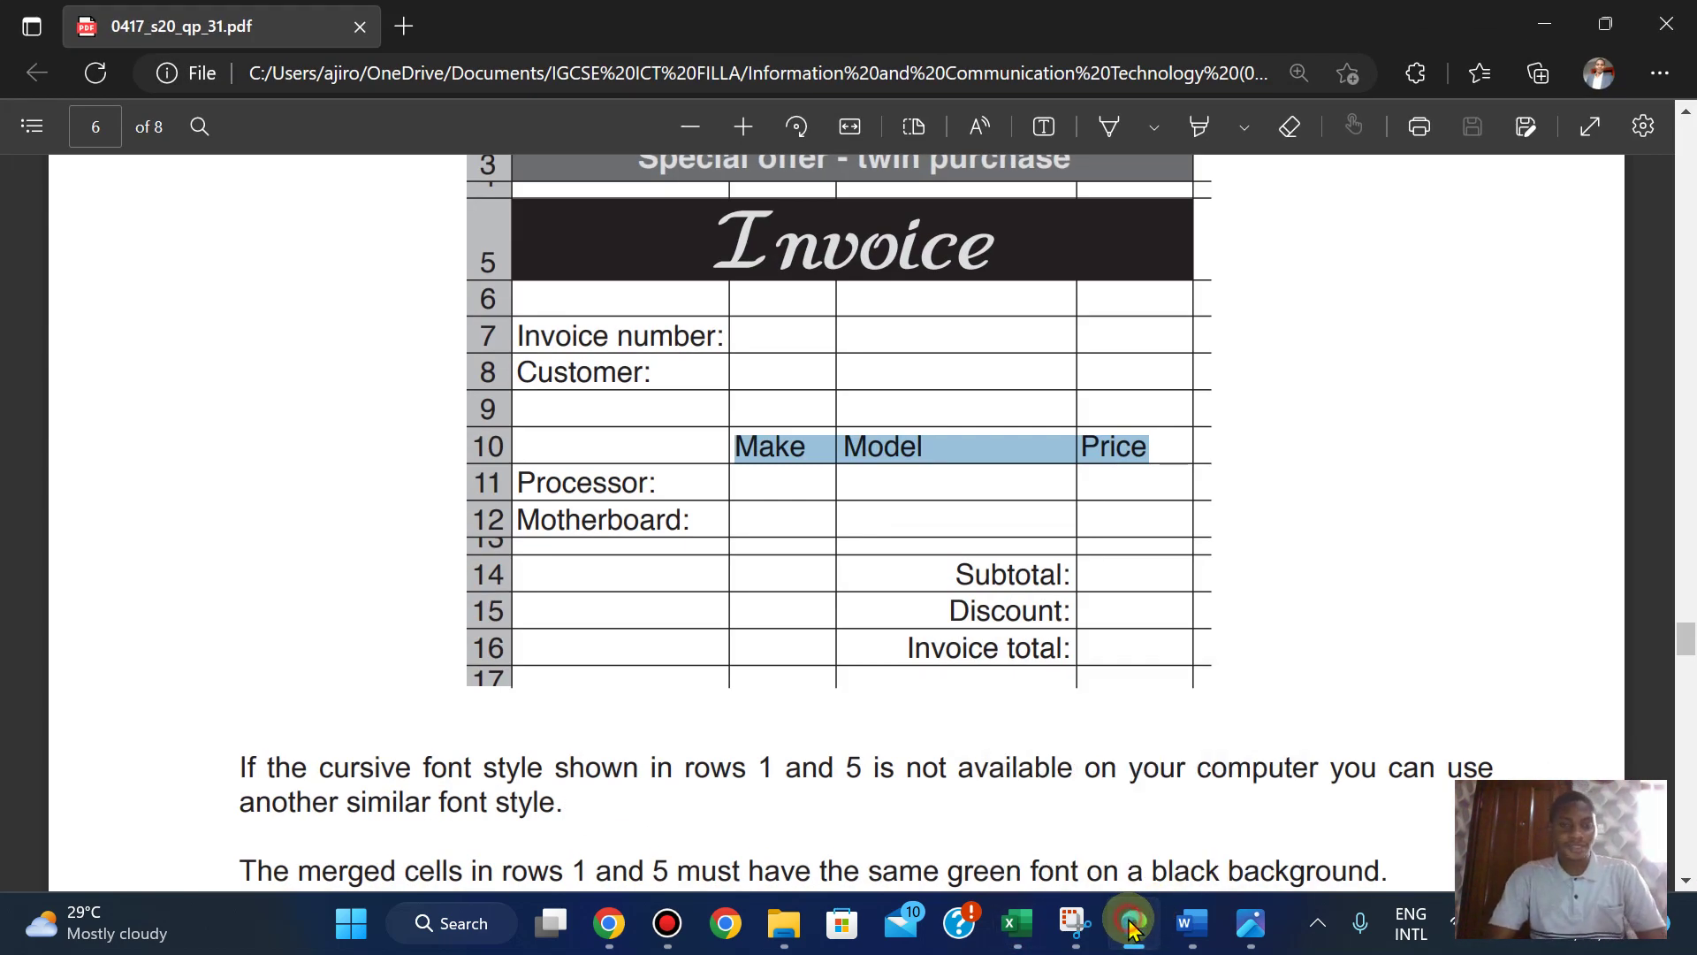
pyautogui.click(1135, 926)
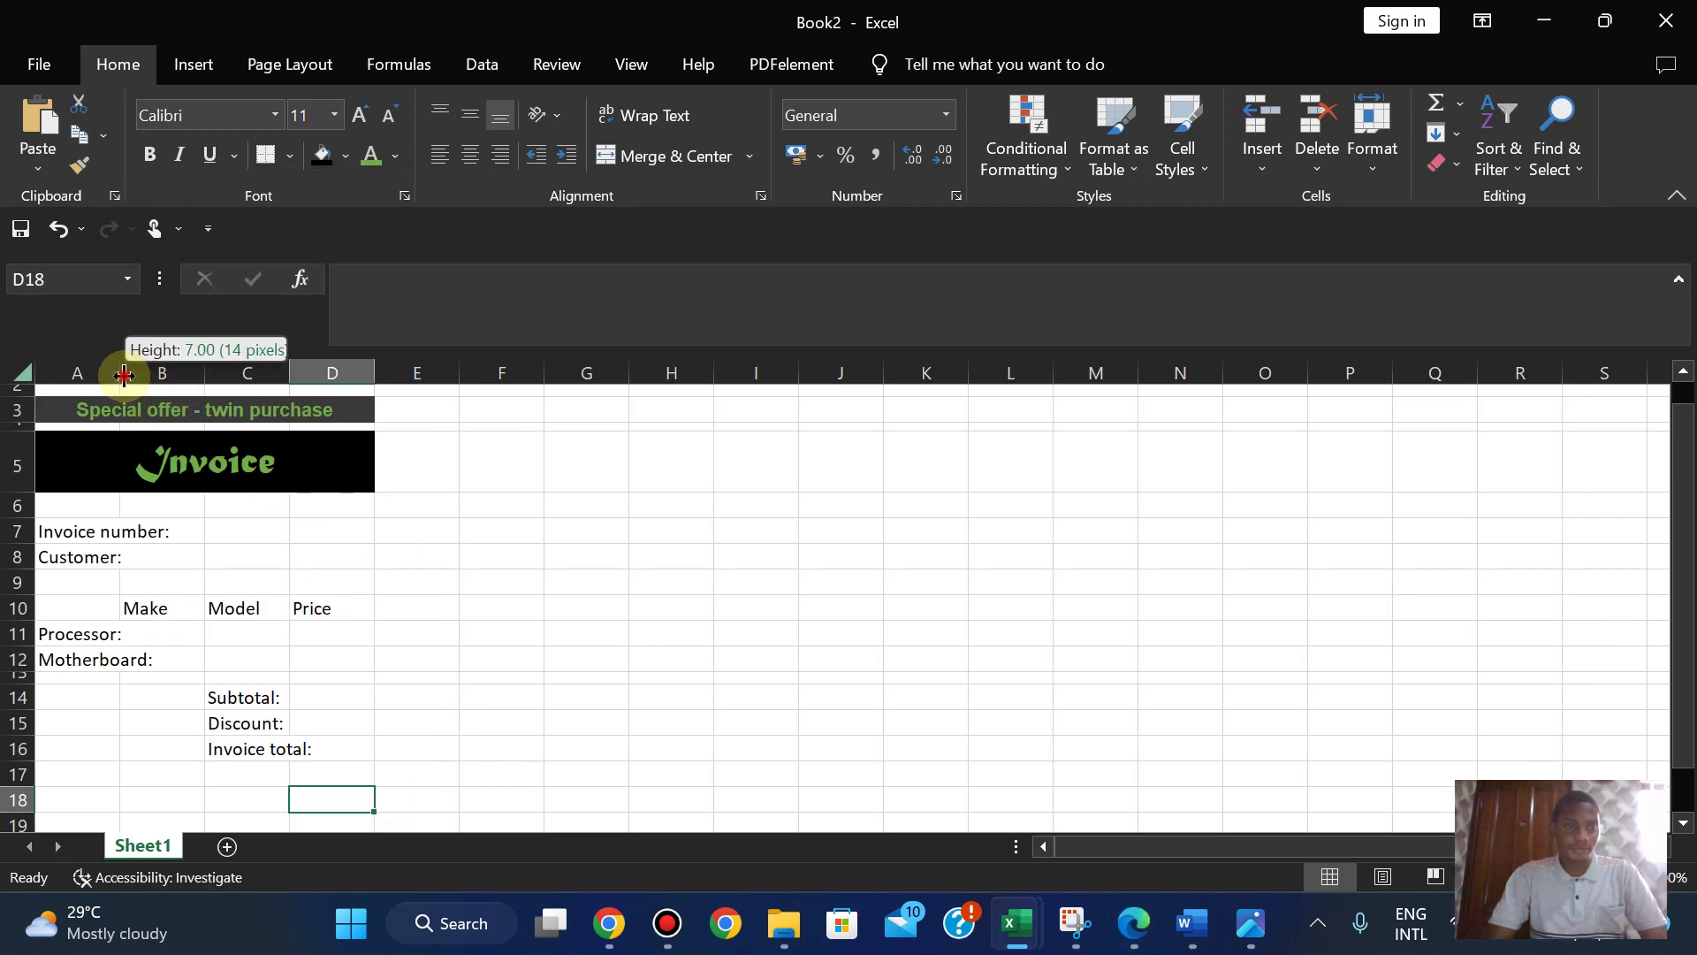
# - Widen column A and autofit column C, checking the result against the exam paper
pyautogui.moveTo(120, 372); pyautogui.dragTo(175, 373)
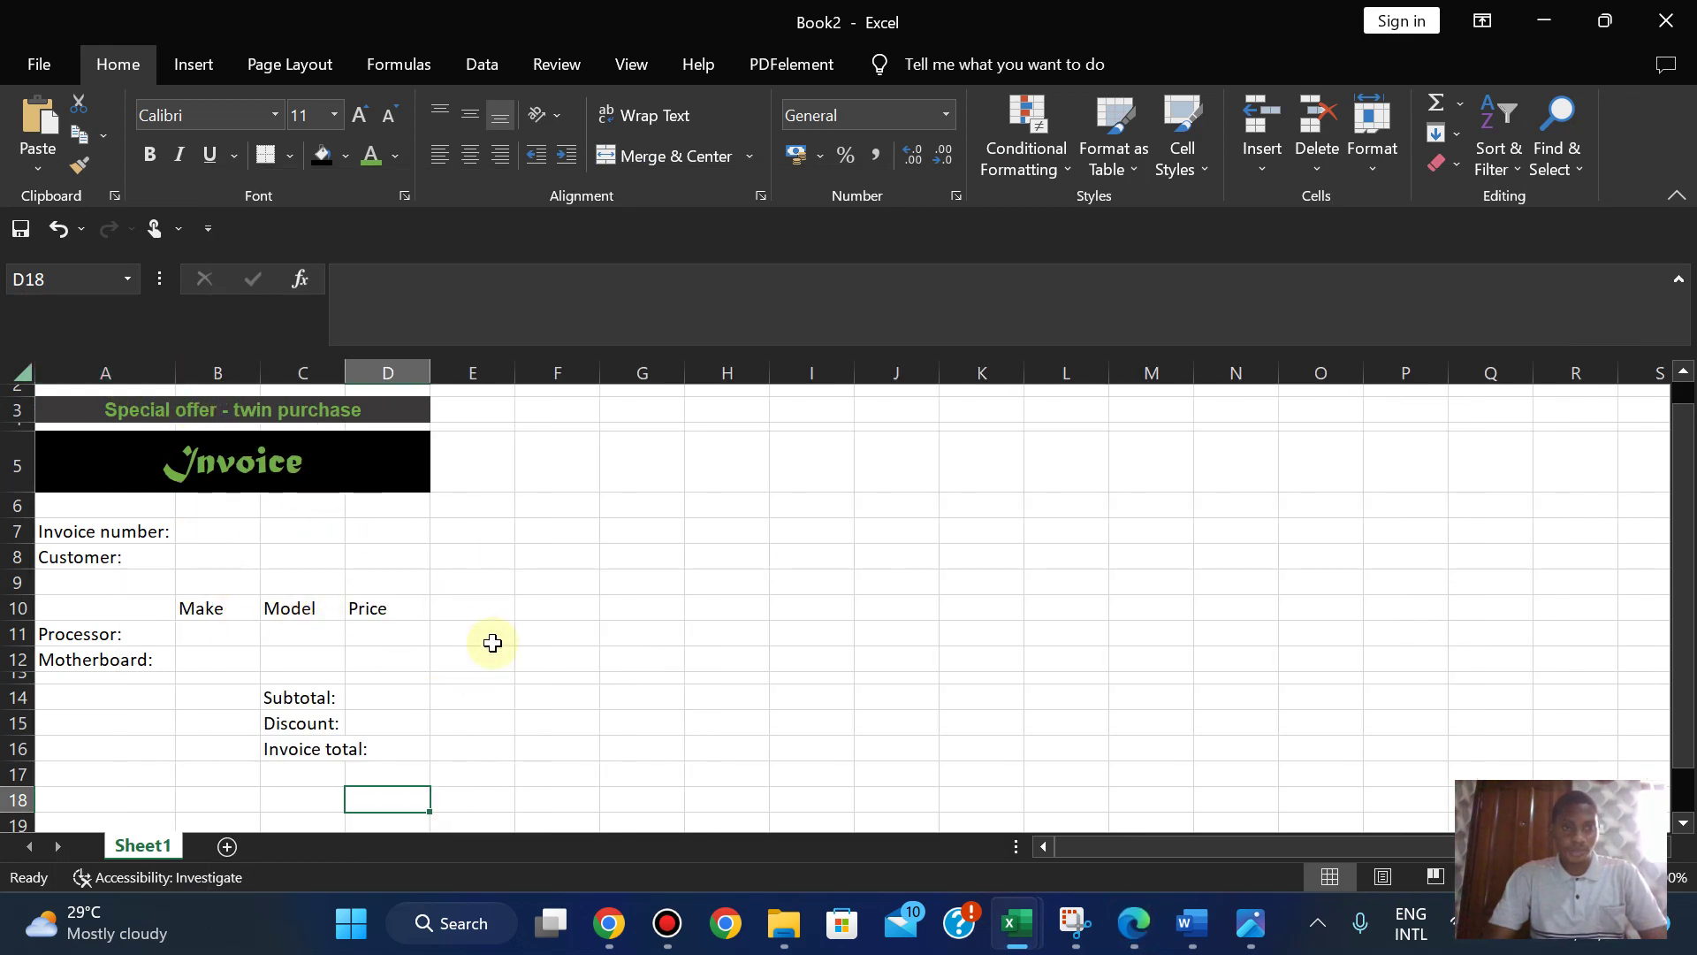
pyautogui.doubleClick(346, 363)
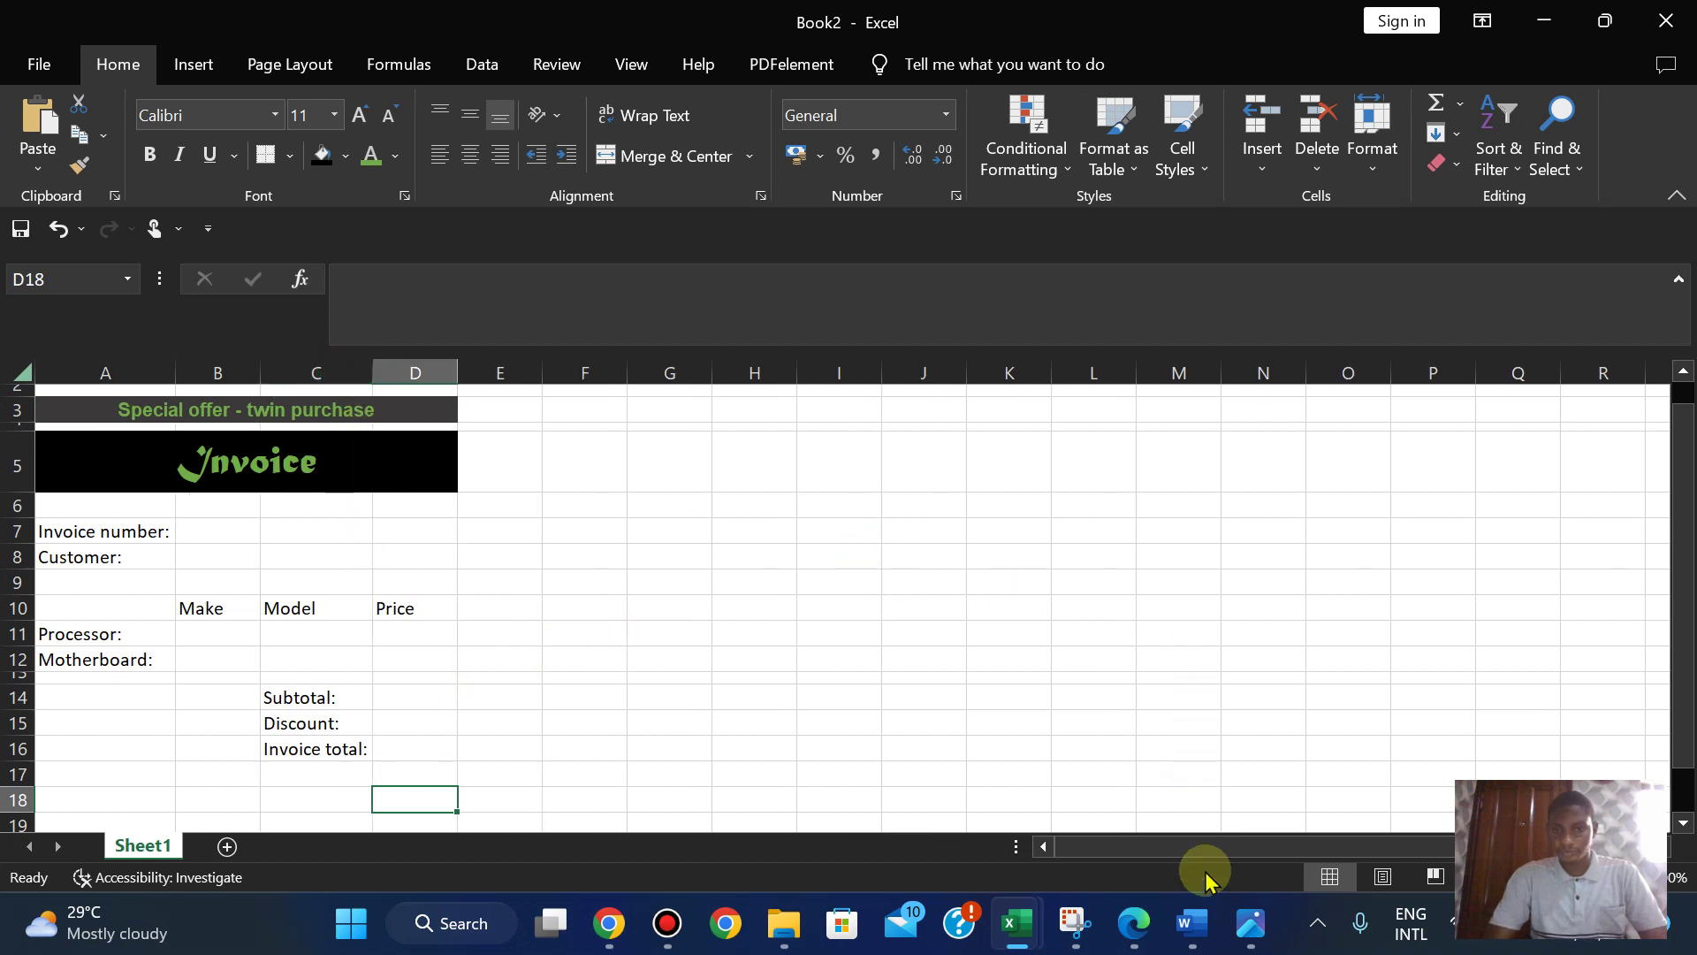
pyautogui.click(1138, 925)
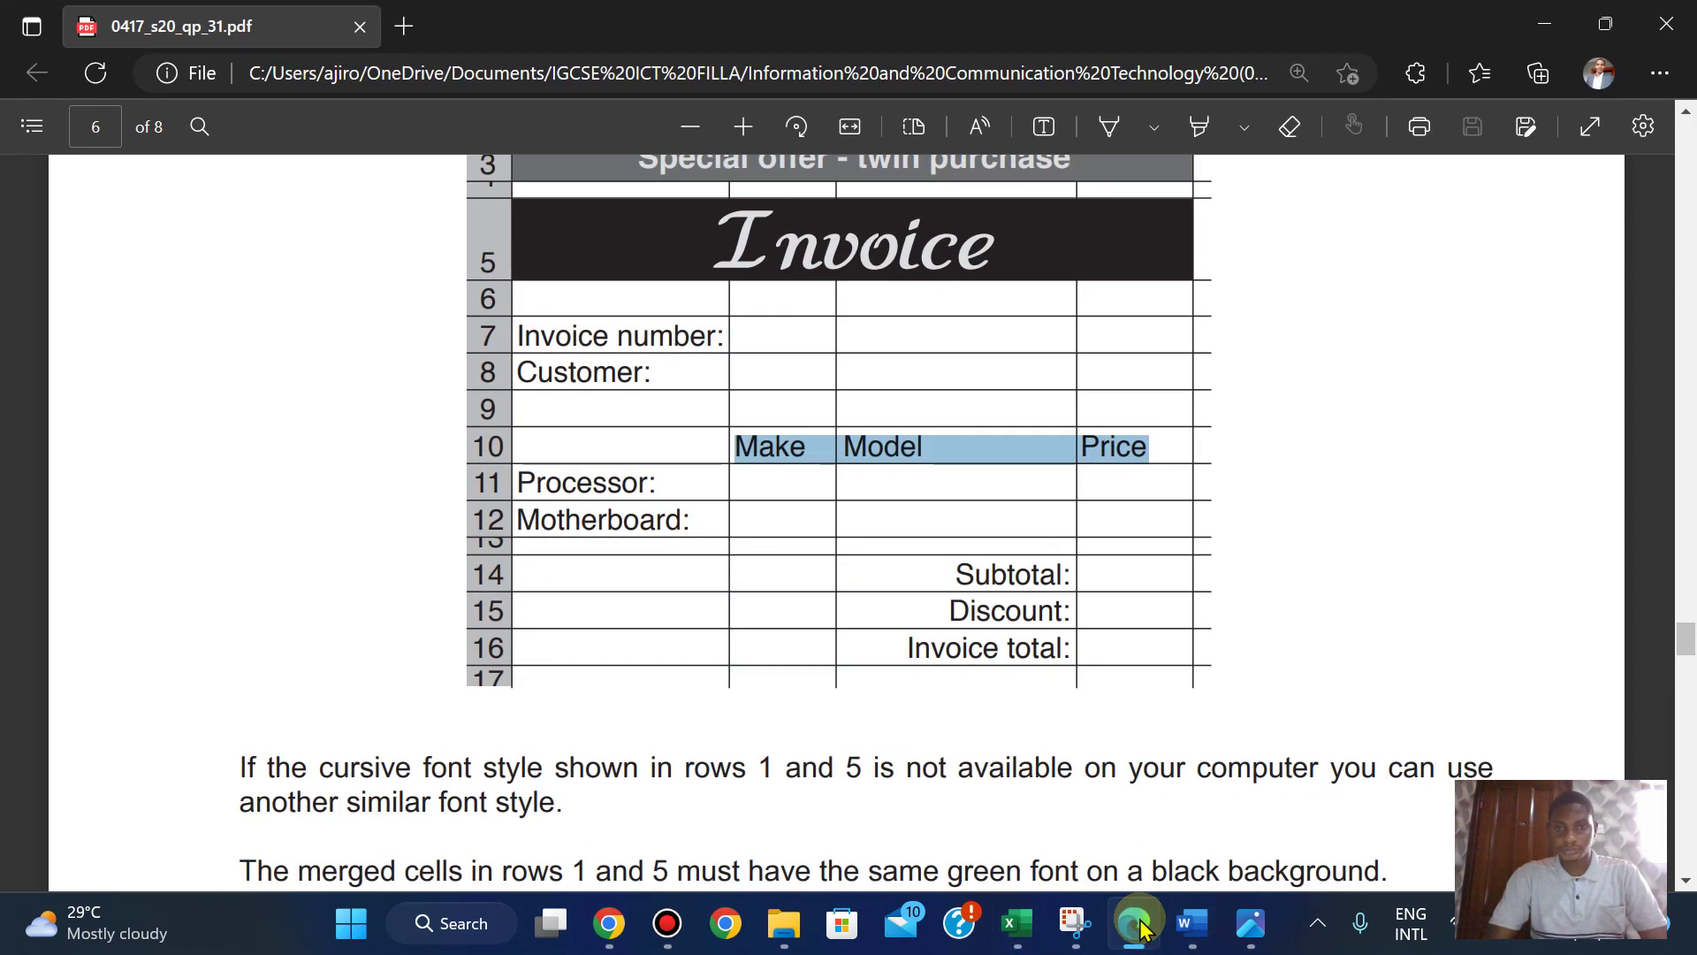
pyautogui.click(1138, 925)
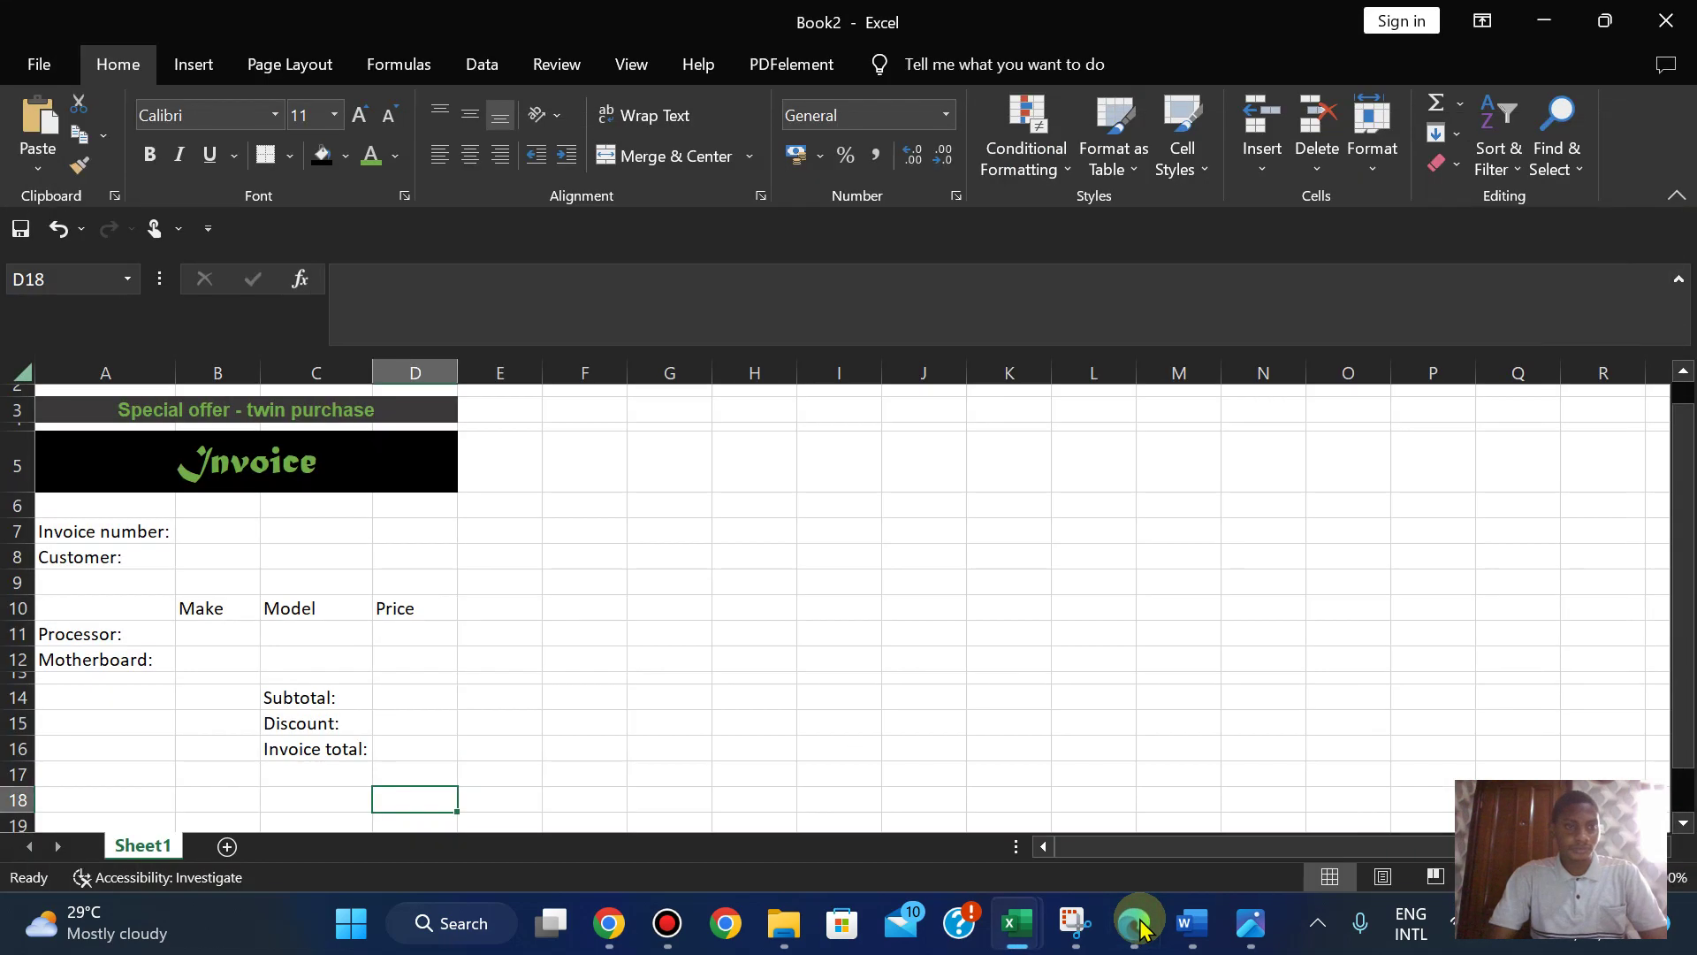
pyautogui.click(1138, 924)
pyautogui.click(1138, 925)
pyautogui.click(1138, 924)
pyautogui.click(1139, 925)
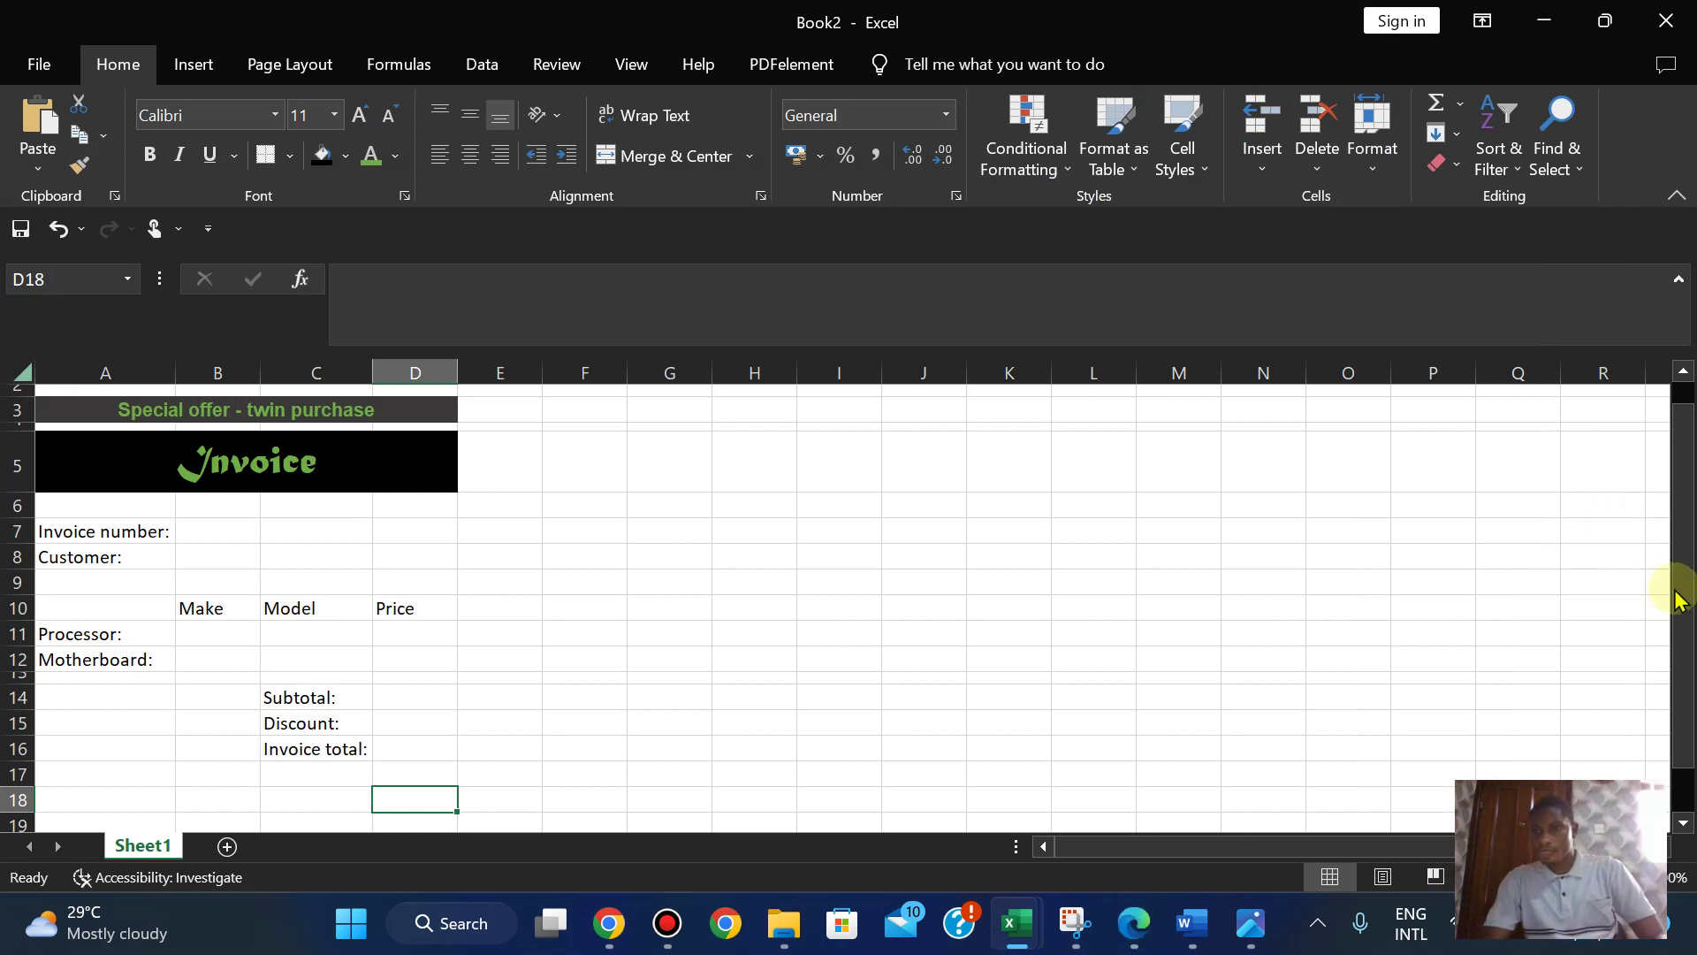
# - Set the Tawara Gaming Computers banner in A1 to font size 20
pyautogui.moveTo(1678, 587); pyautogui.dragTo(1677, 511)
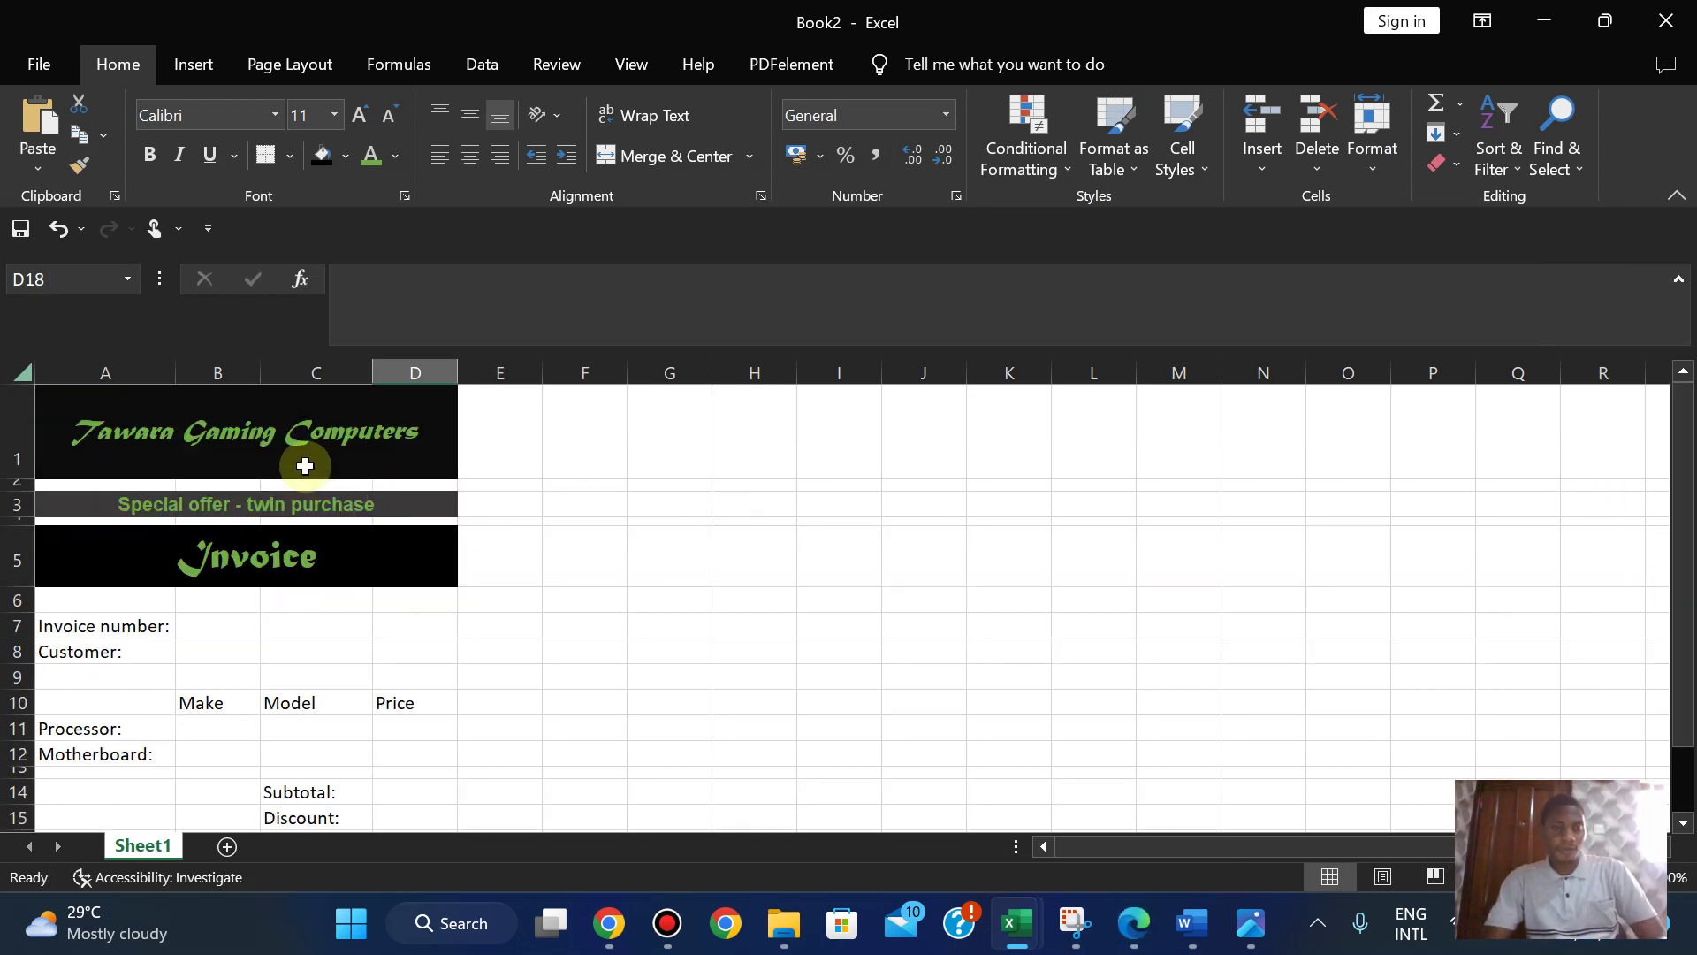
pyautogui.click(248, 433)
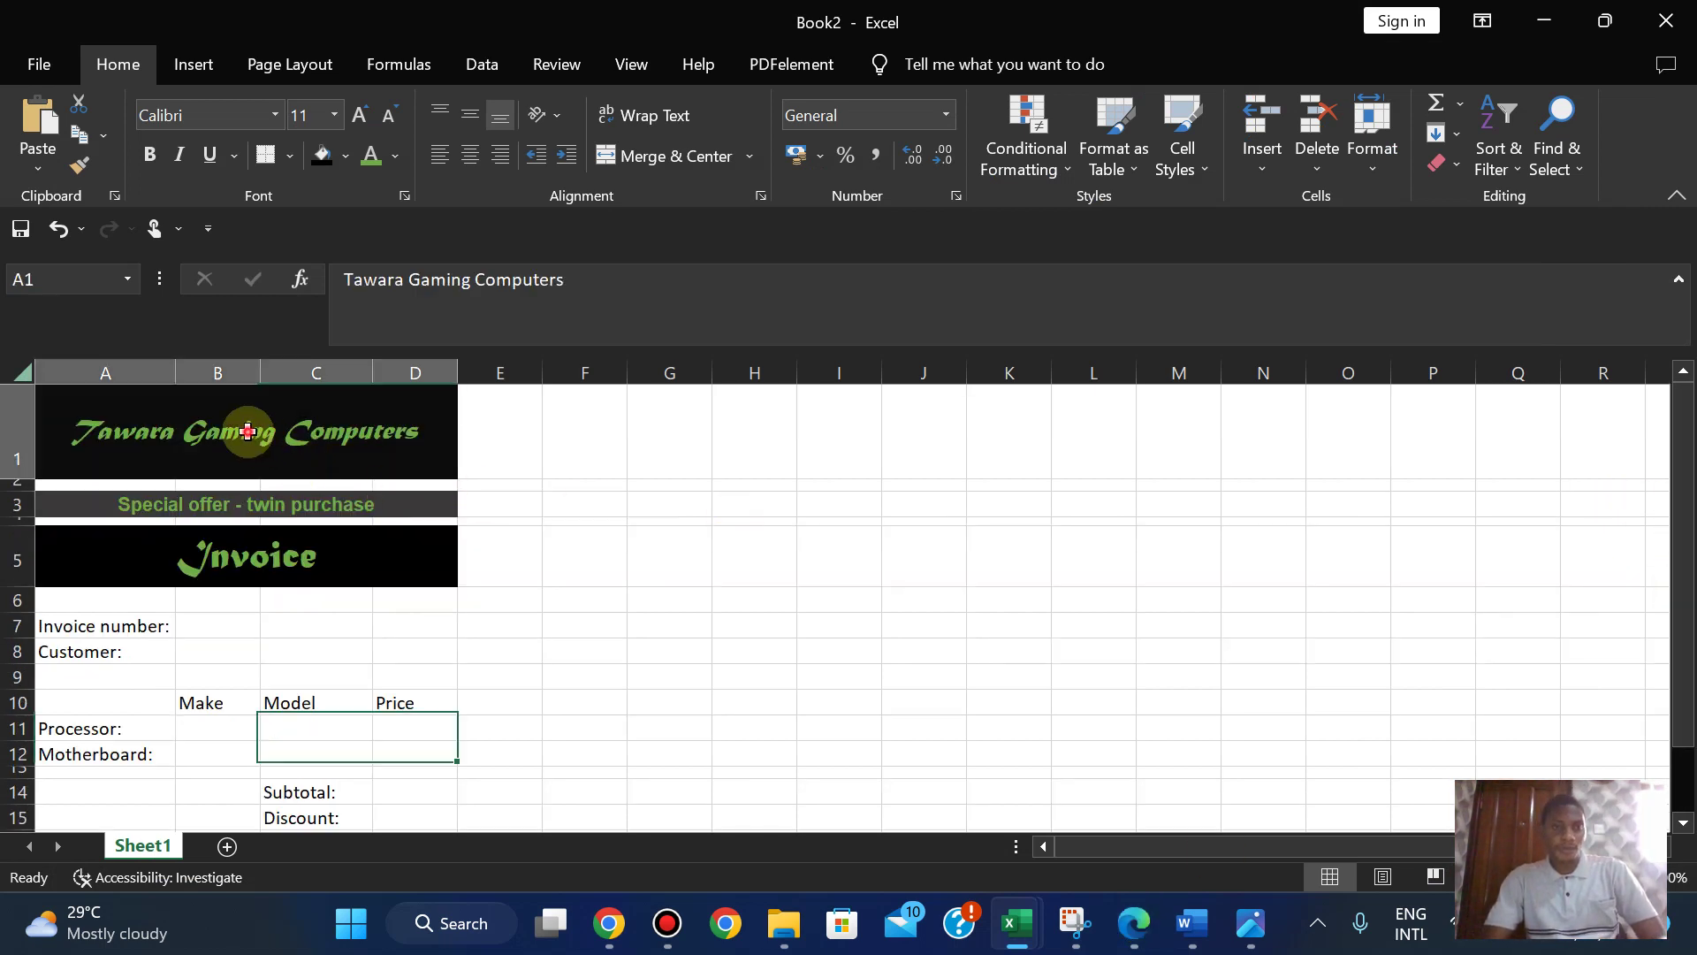
pyautogui.click(359, 116)
pyautogui.click(359, 116)
pyautogui.click(359, 116)
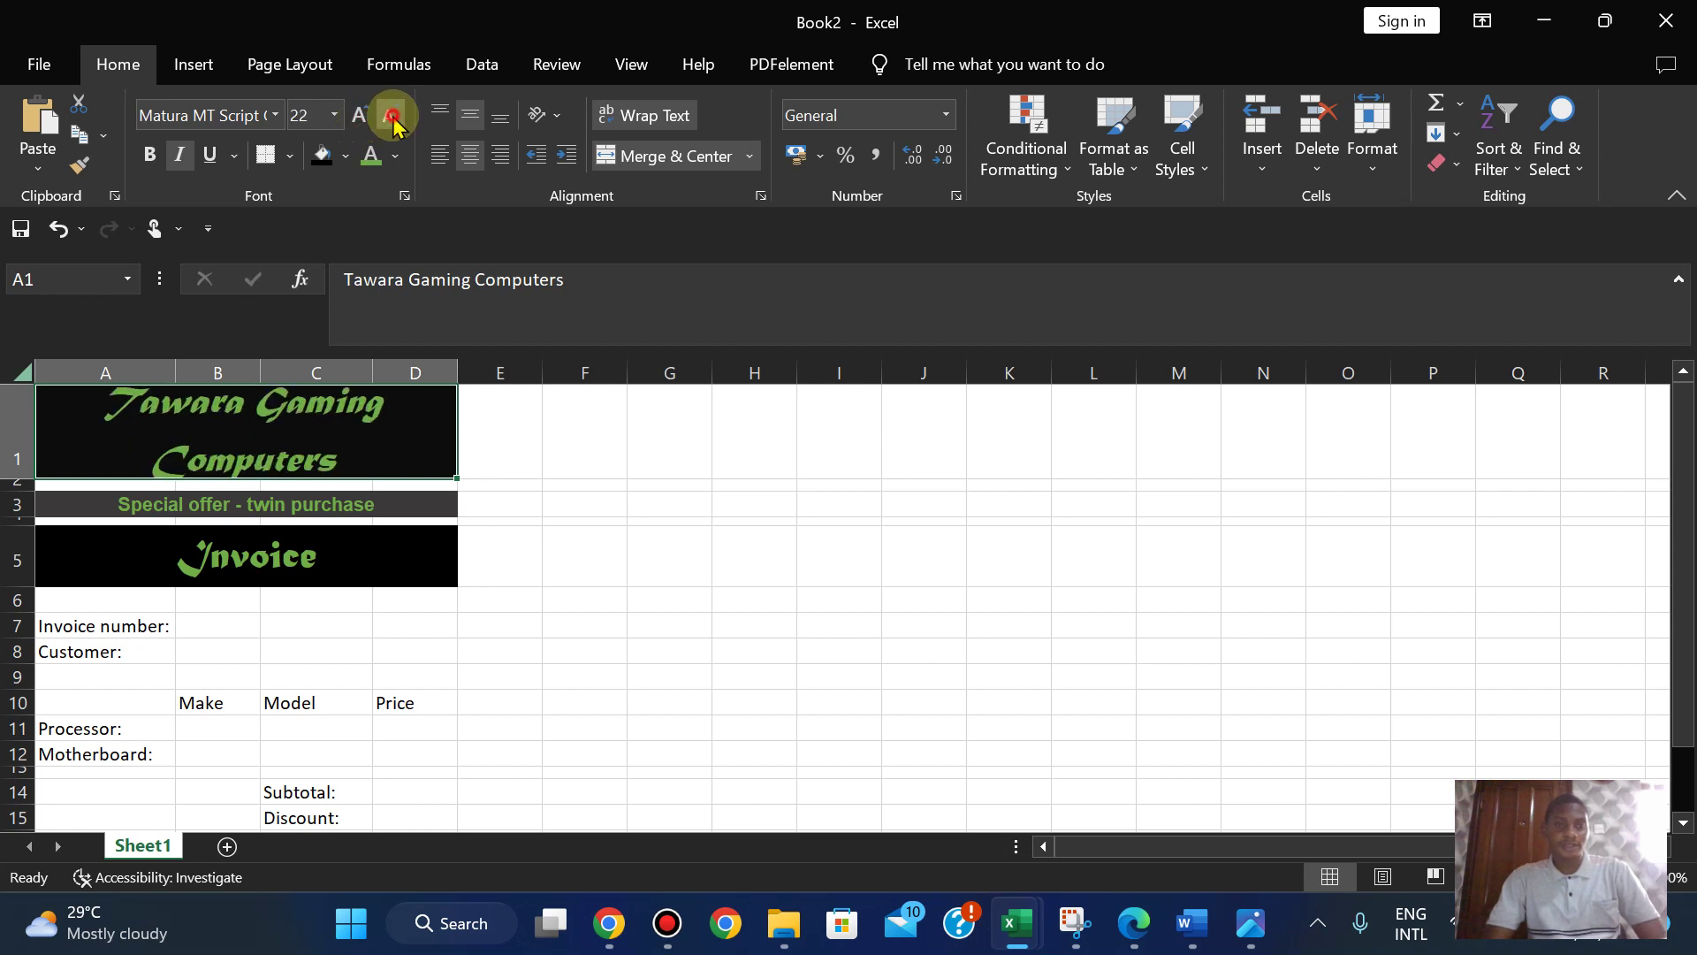
pyautogui.click(389, 120)
pyautogui.click(390, 119)
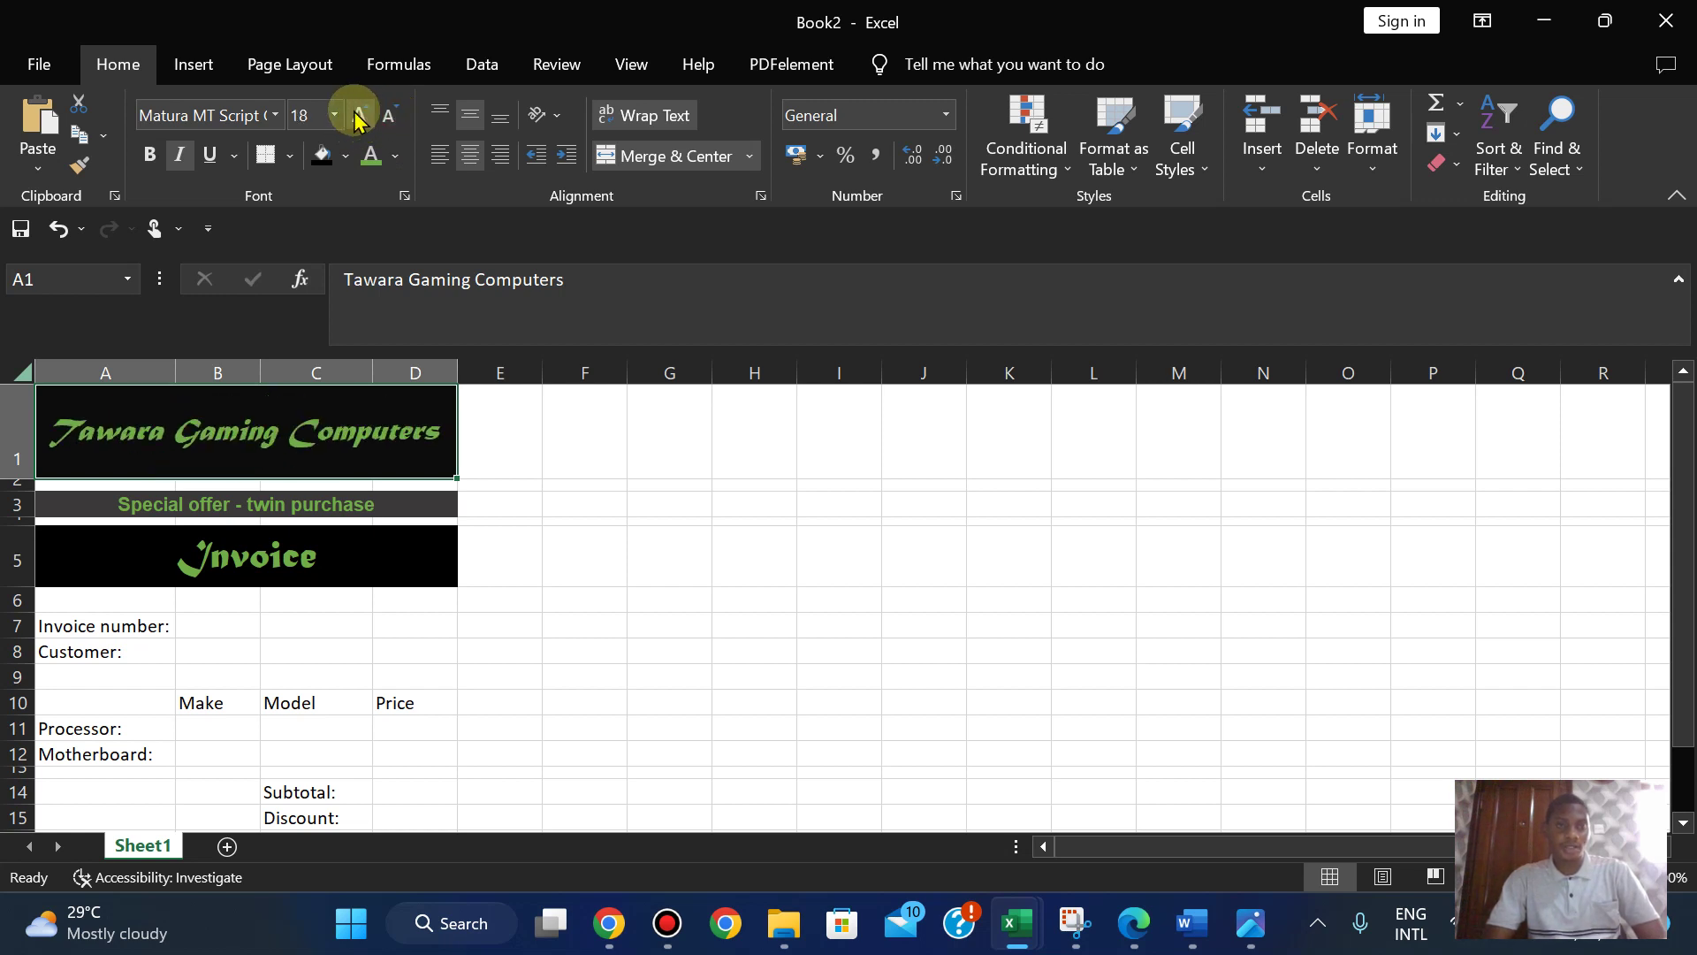
pyautogui.click(359, 116)
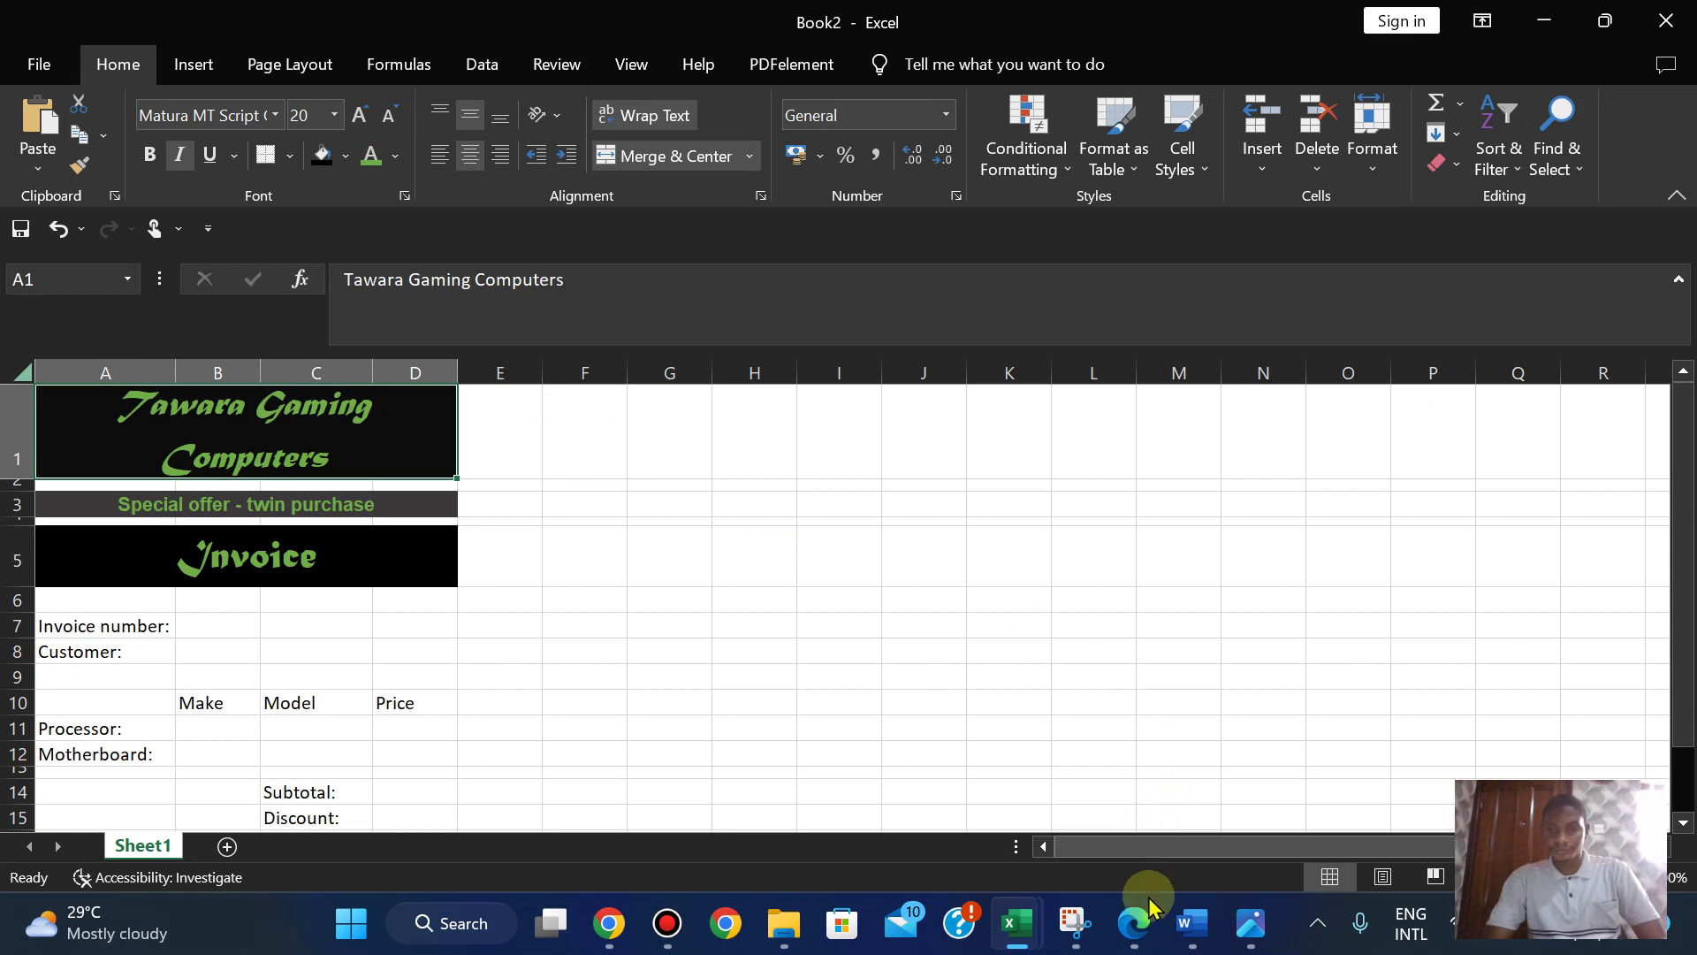
# - Check the banner against the exam paper and review its font colour, leaving it unchanged
pyautogui.click(1136, 923)
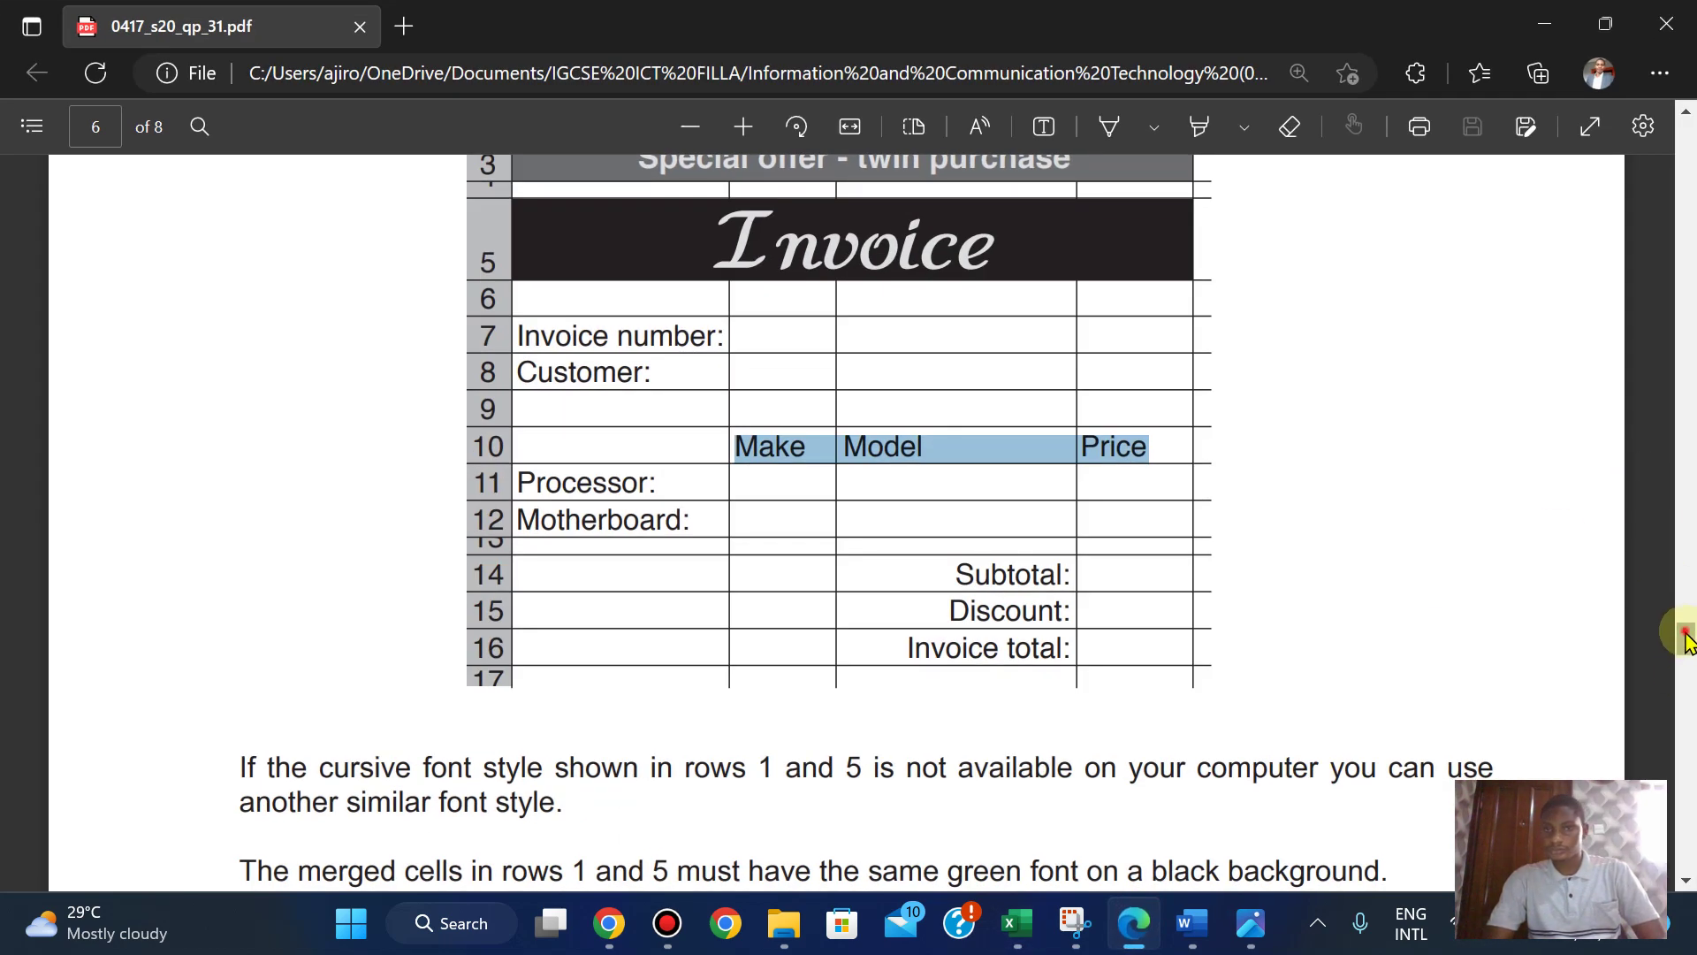
pyautogui.scroll(3, 1684, 628)
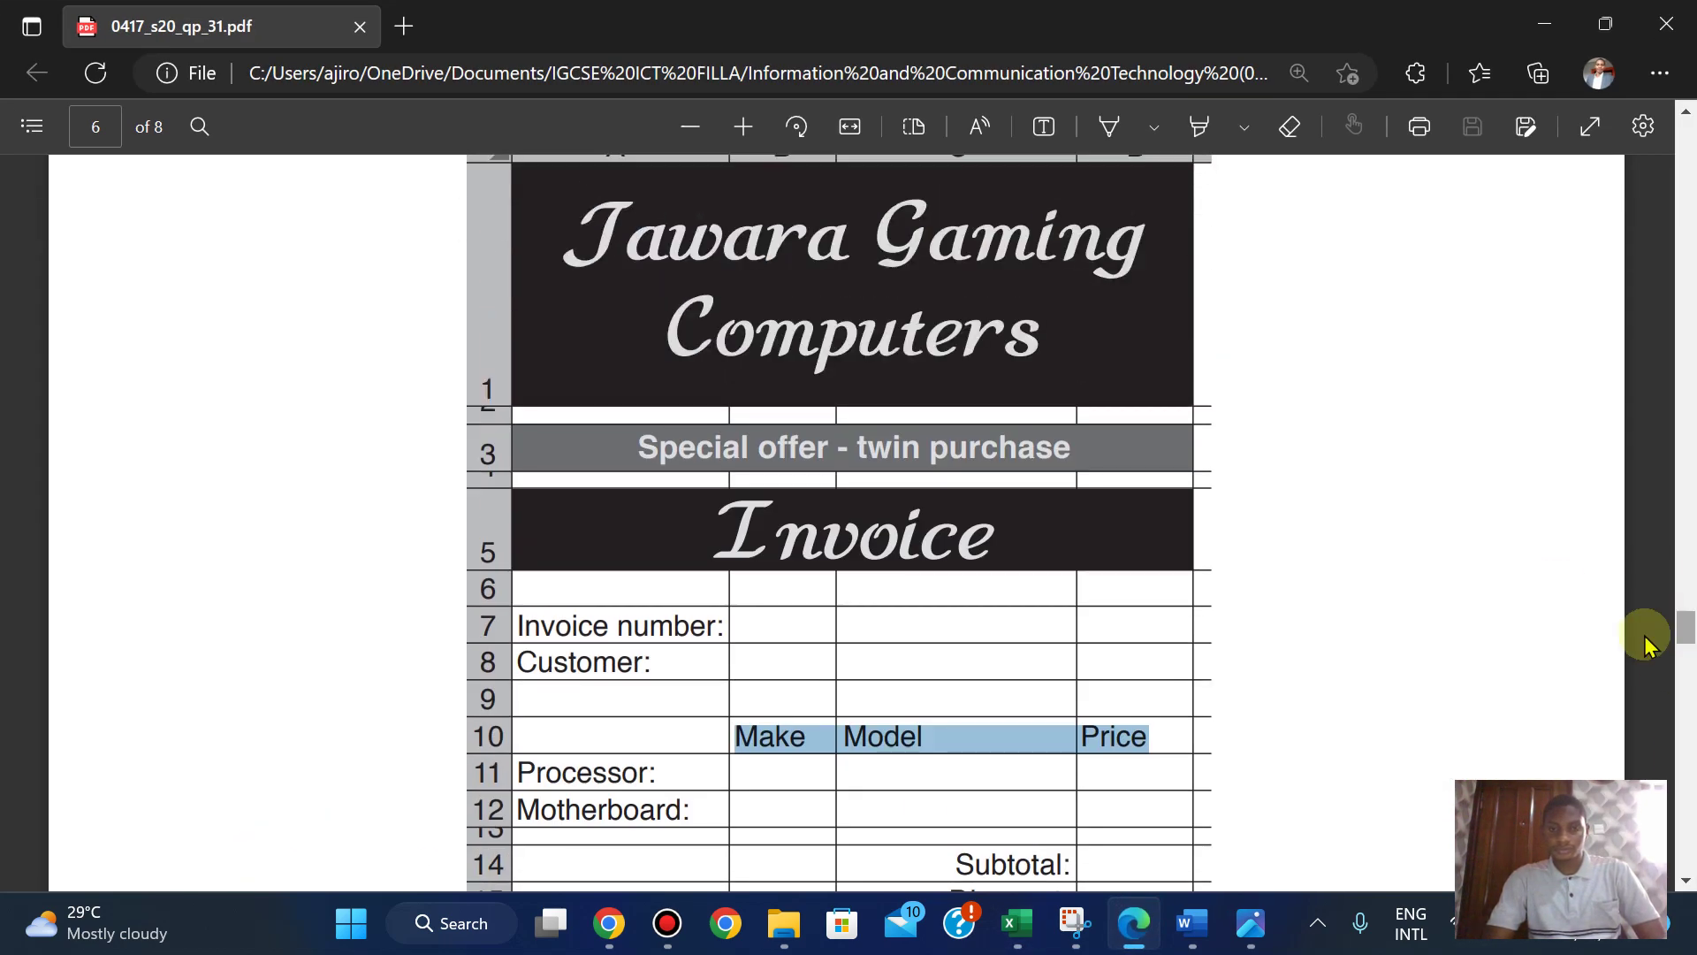
pyautogui.moveTo(1021, 904)
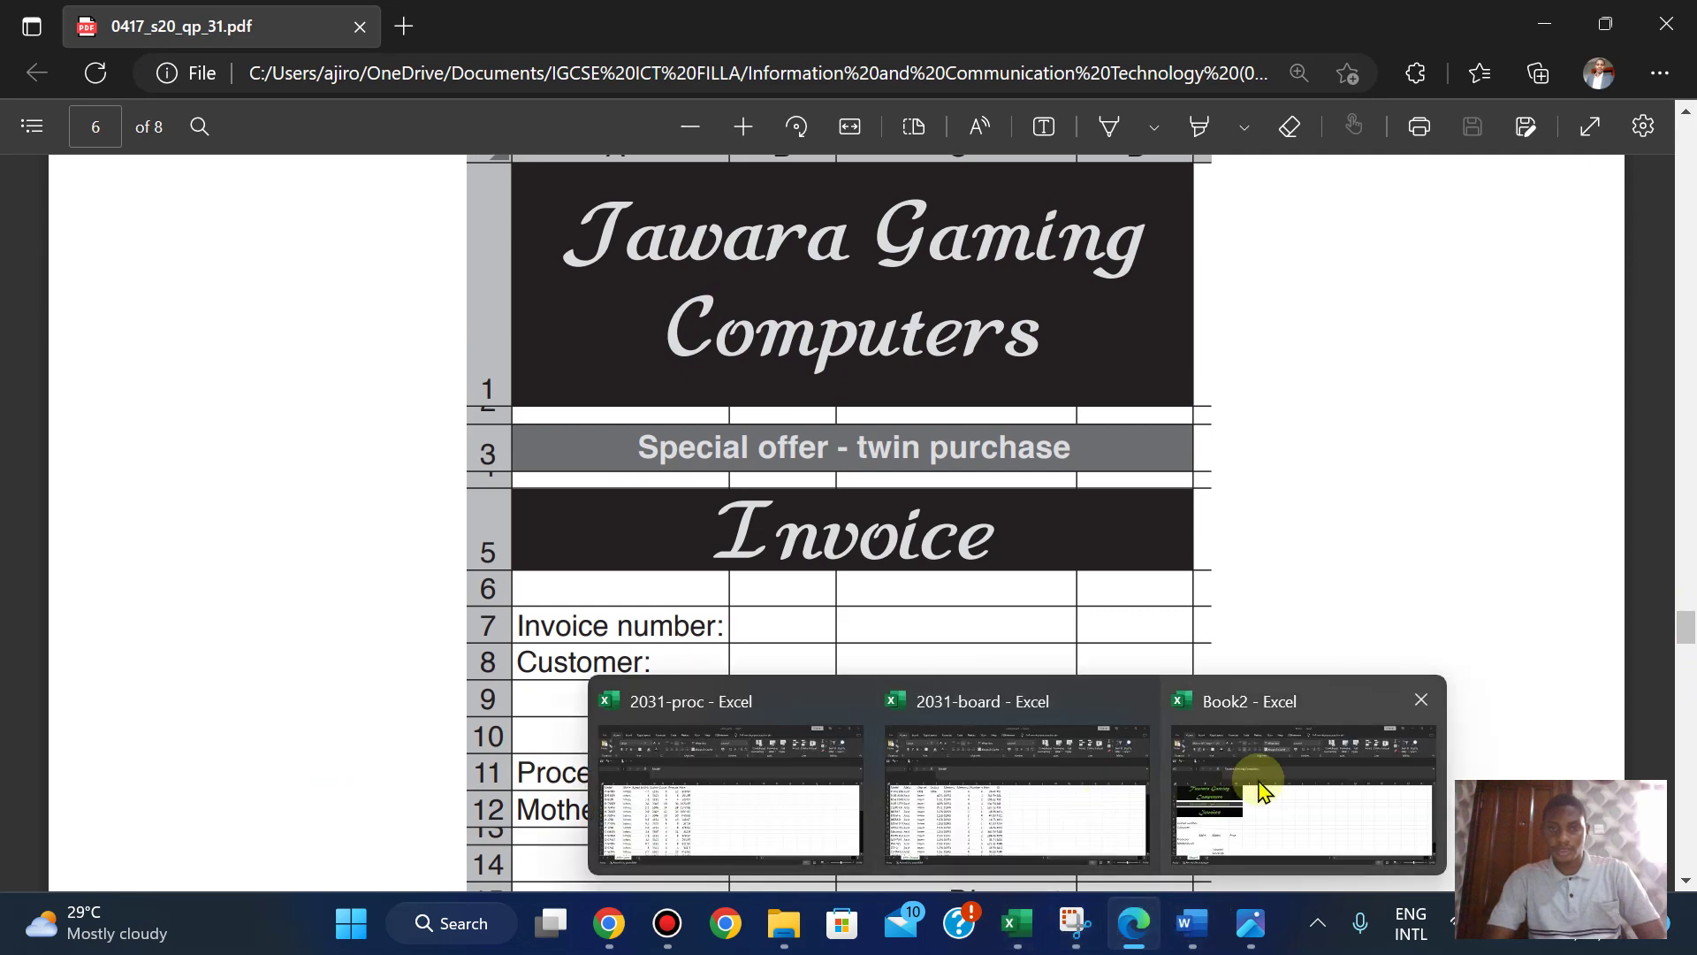
pyautogui.click(1261, 788)
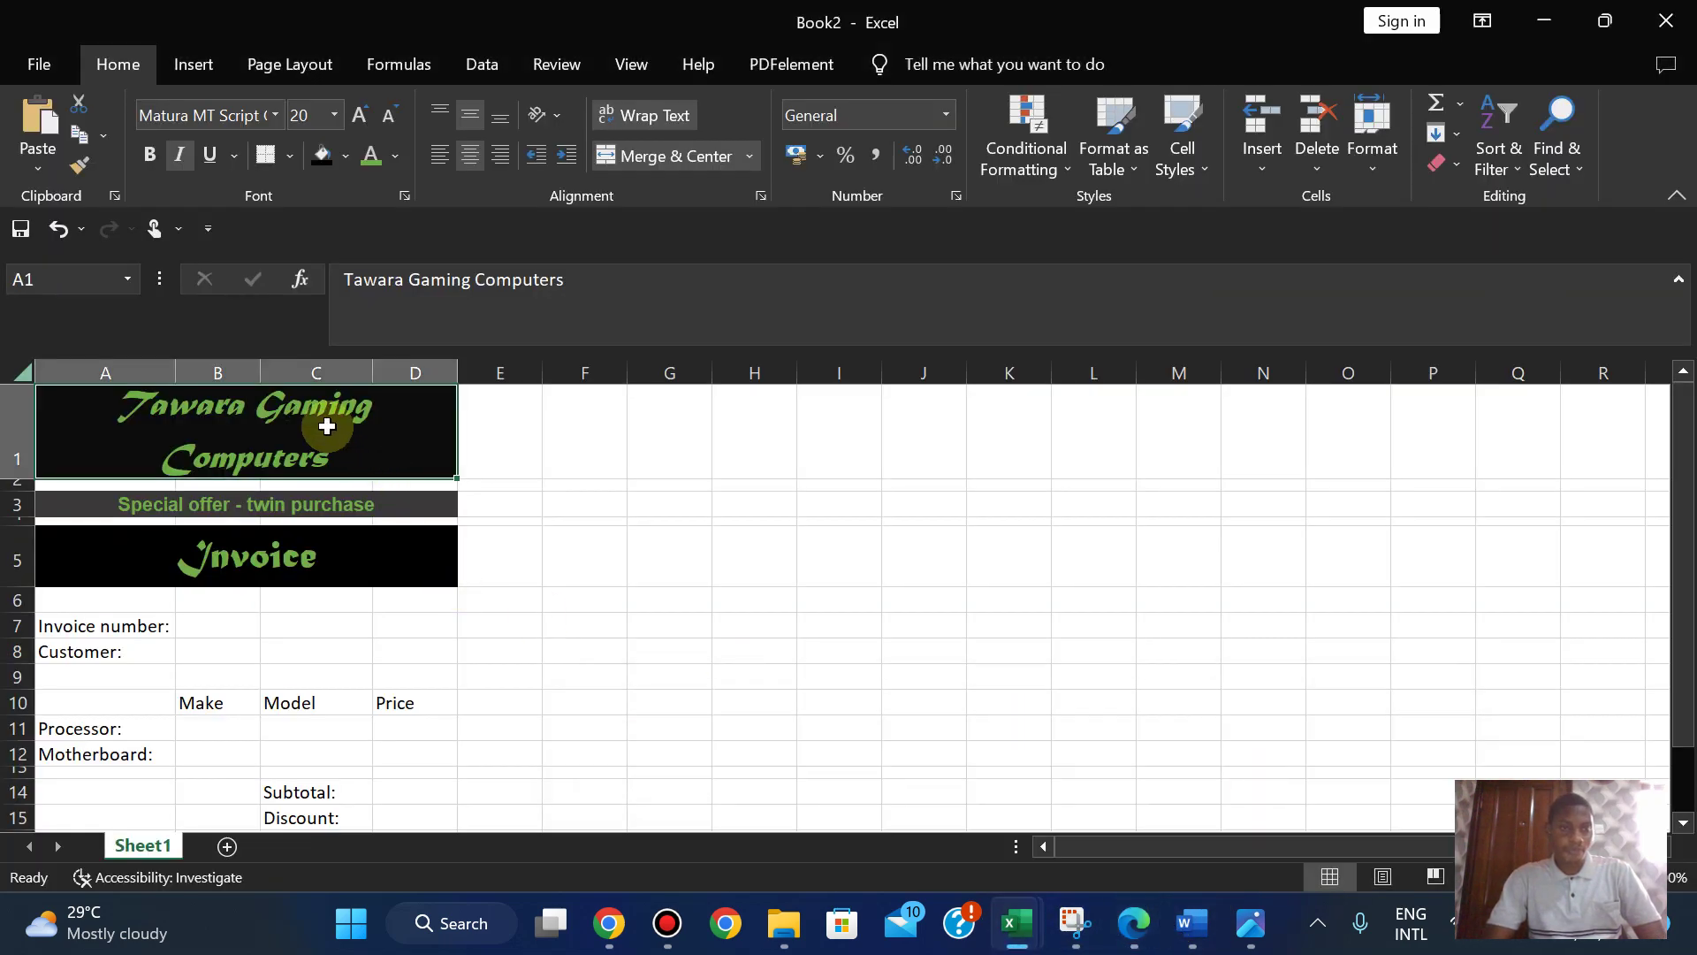
pyautogui.click(395, 156)
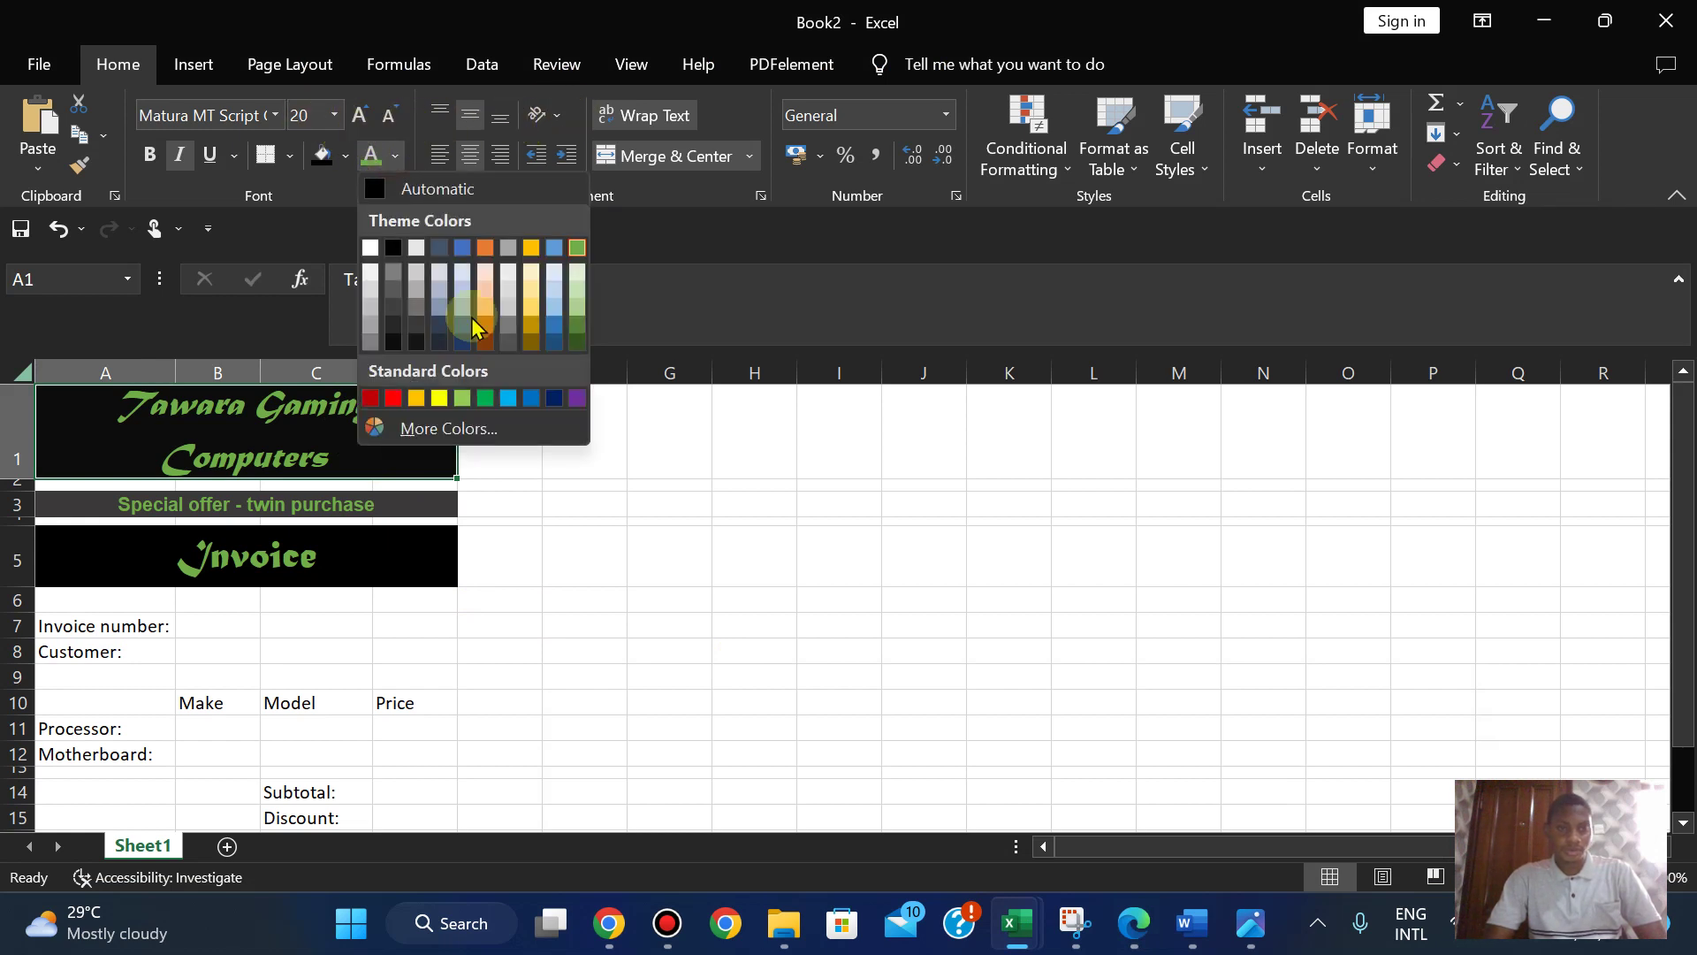
pyautogui.click(723, 642)
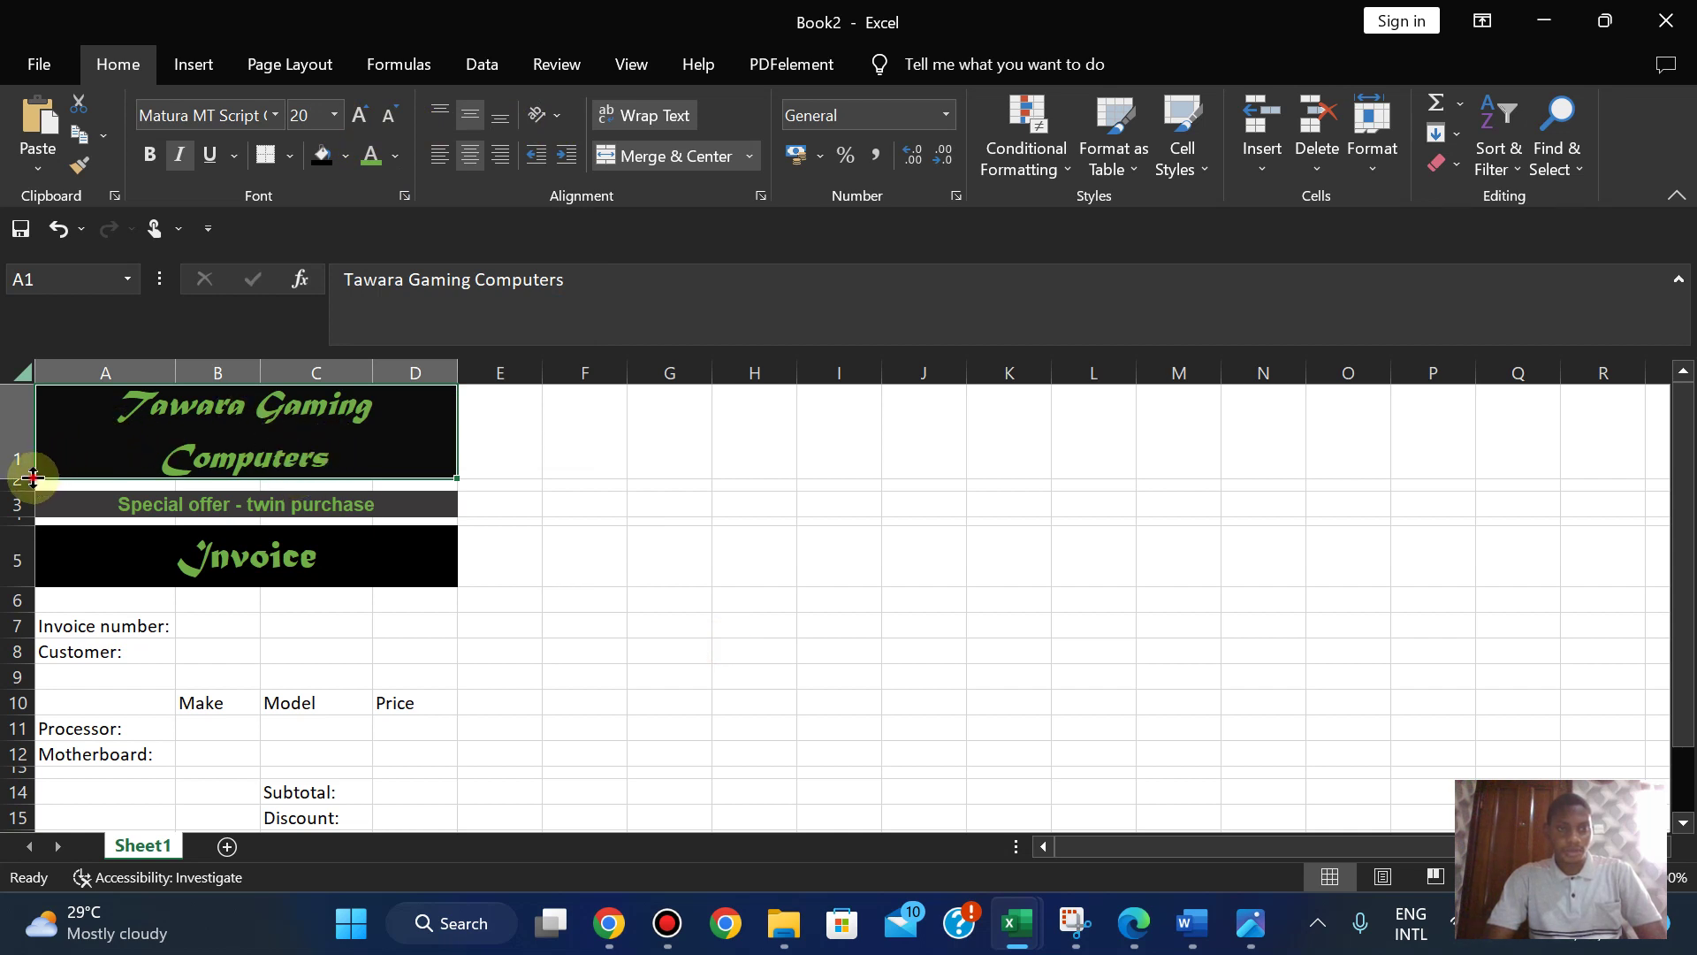
# - Make row 1 taller to fit the banner, then move to the totals cells in column D
pyautogui.moveTo(33, 477)
pyautogui.mouseDown()
pyautogui.moveTo(31, 461)
pyautogui.moveTo(32, 500)
pyautogui.mouseUp()
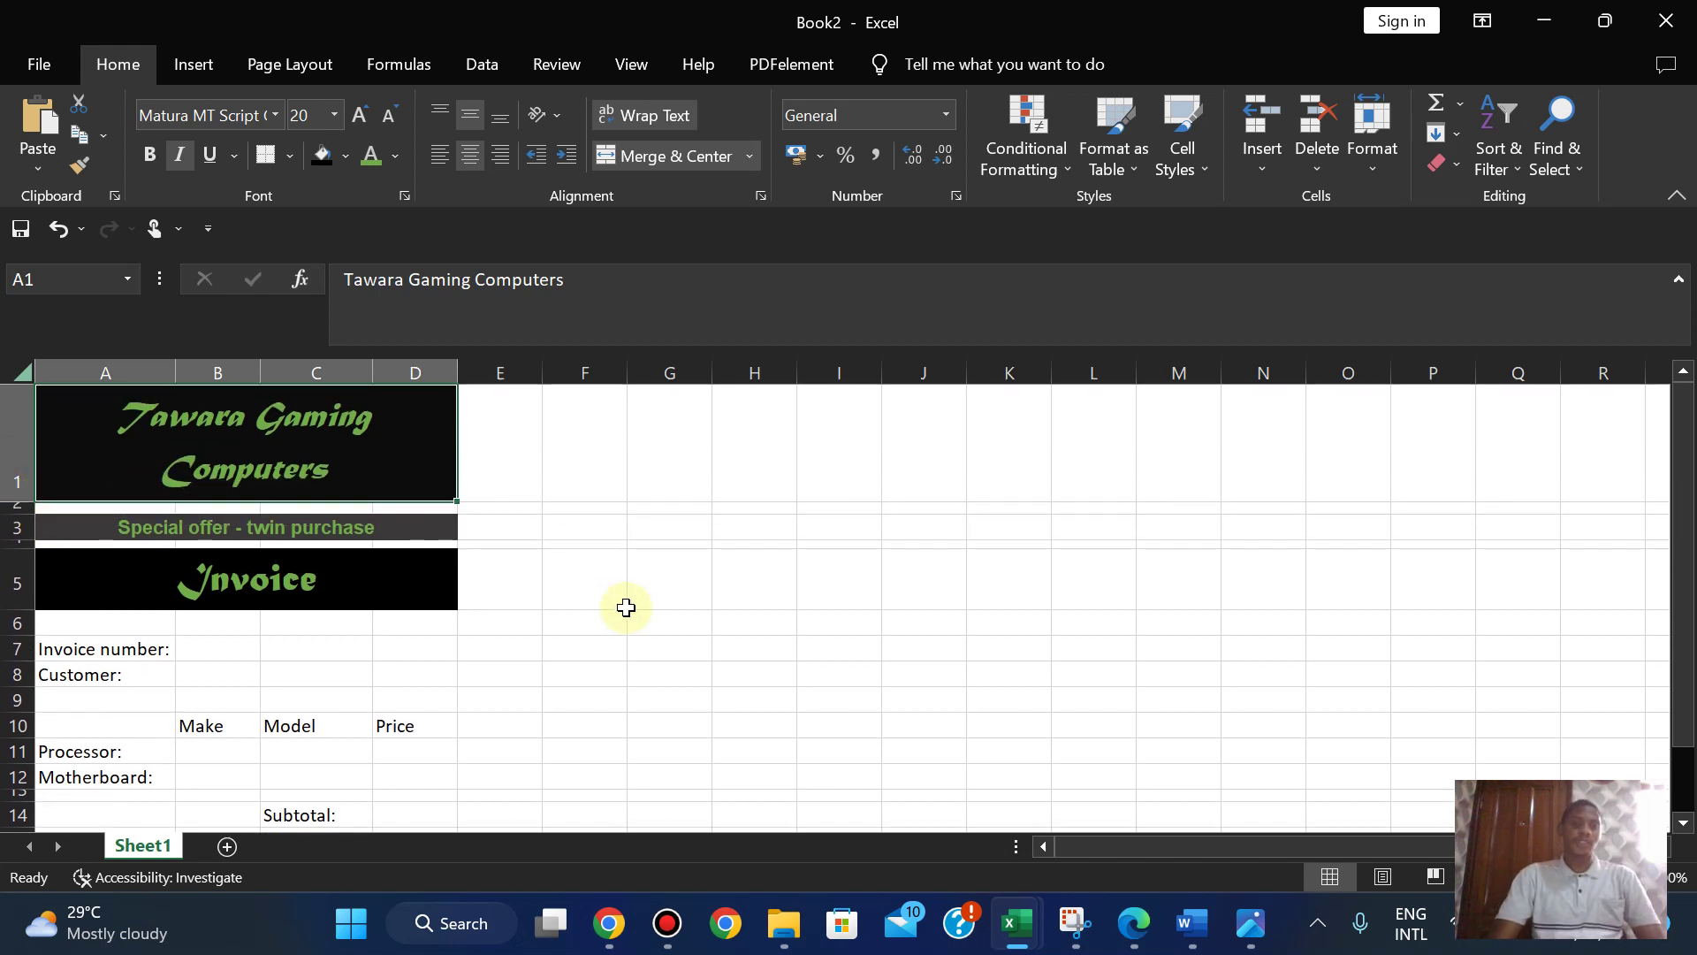
pyautogui.click(494, 723)
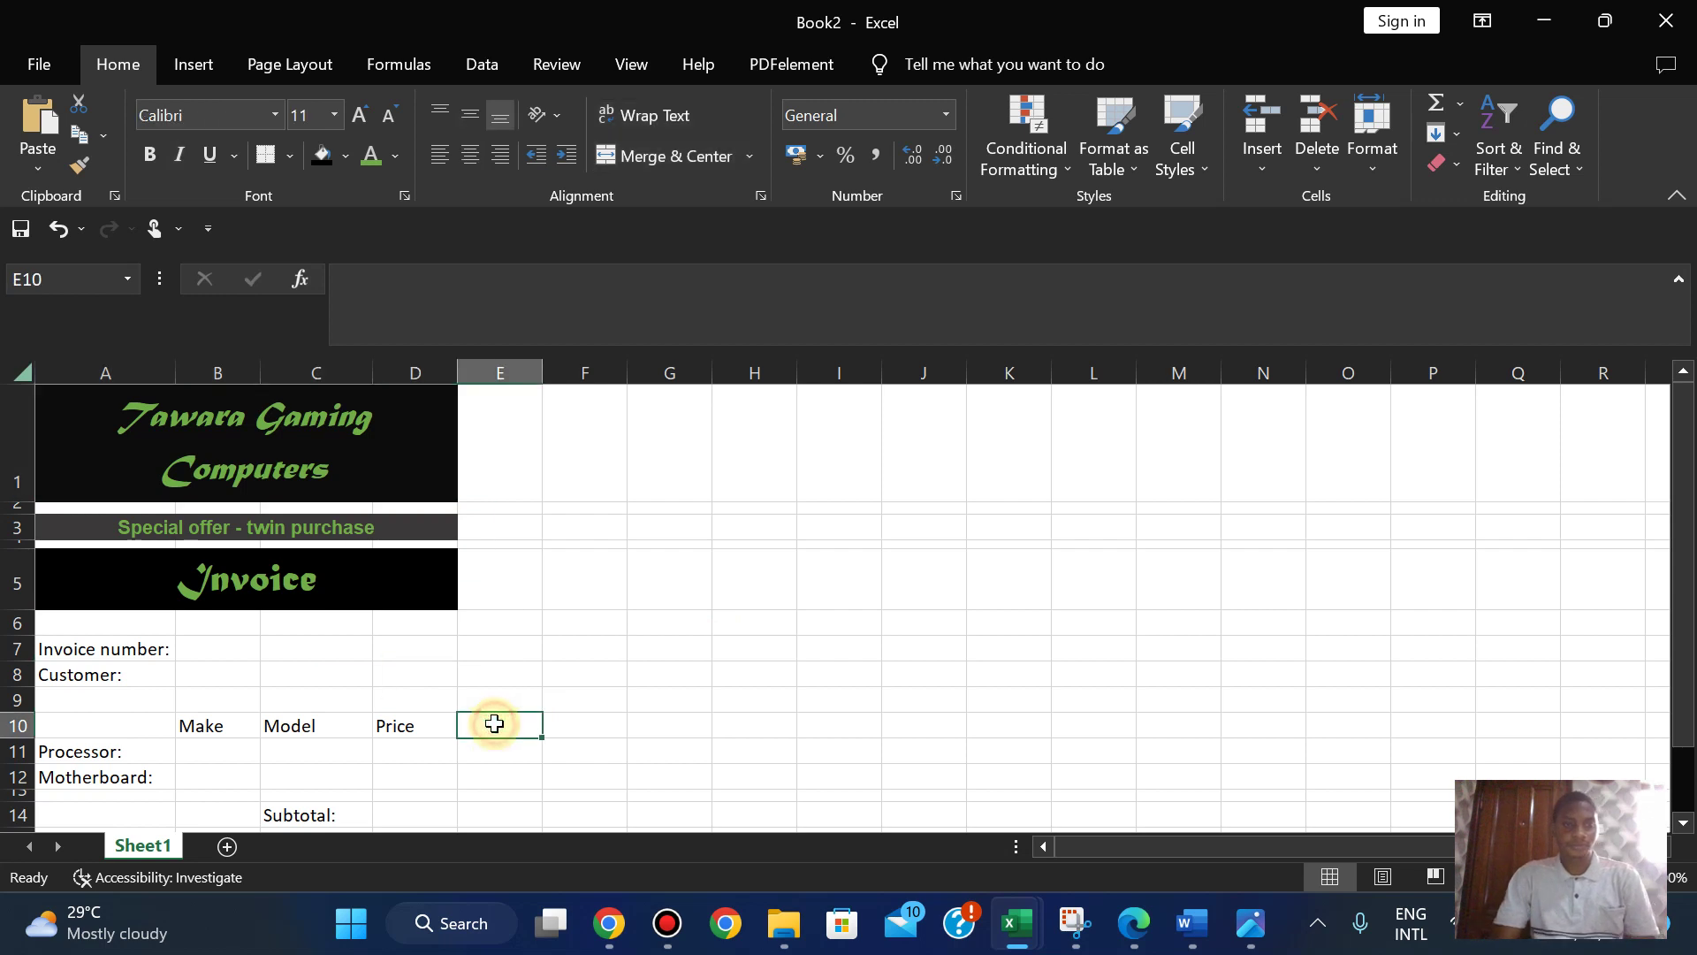
pyautogui.press('Down')
pyautogui.press('Down')
pyautogui.press('Down')
pyautogui.press('Down')
pyautogui.press('Down')
pyautogui.press('Down')
pyautogui.press('Down')
pyautogui.press('Up')
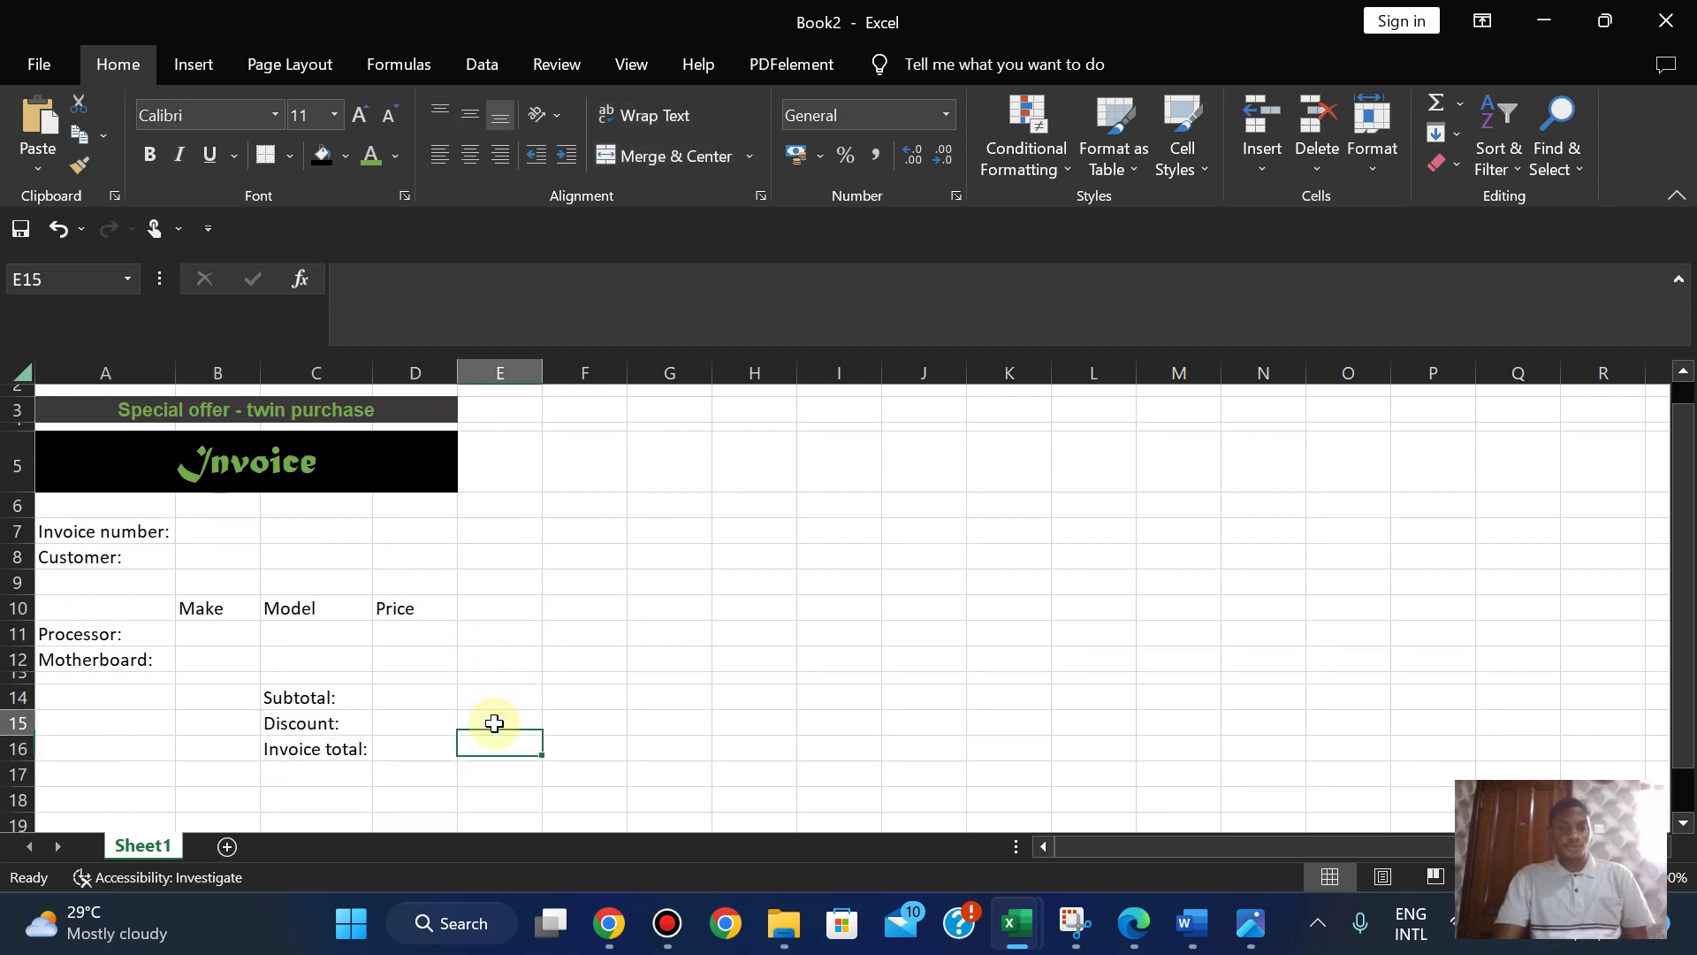
pyautogui.press('Up')
pyautogui.press('Up')
pyautogui.press('Left')
pyautogui.press('Up')
pyautogui.press('Up')
pyautogui.press('Up')
pyautogui.press('Up')
pyautogui.press('Up')
pyautogui.press('Up')
pyautogui.press('Up')
pyautogui.press('Up')
pyautogui.press('Up')
pyautogui.press('Up')
pyautogui.press('Up')
pyautogui.press('Up')
pyautogui.press('Up')
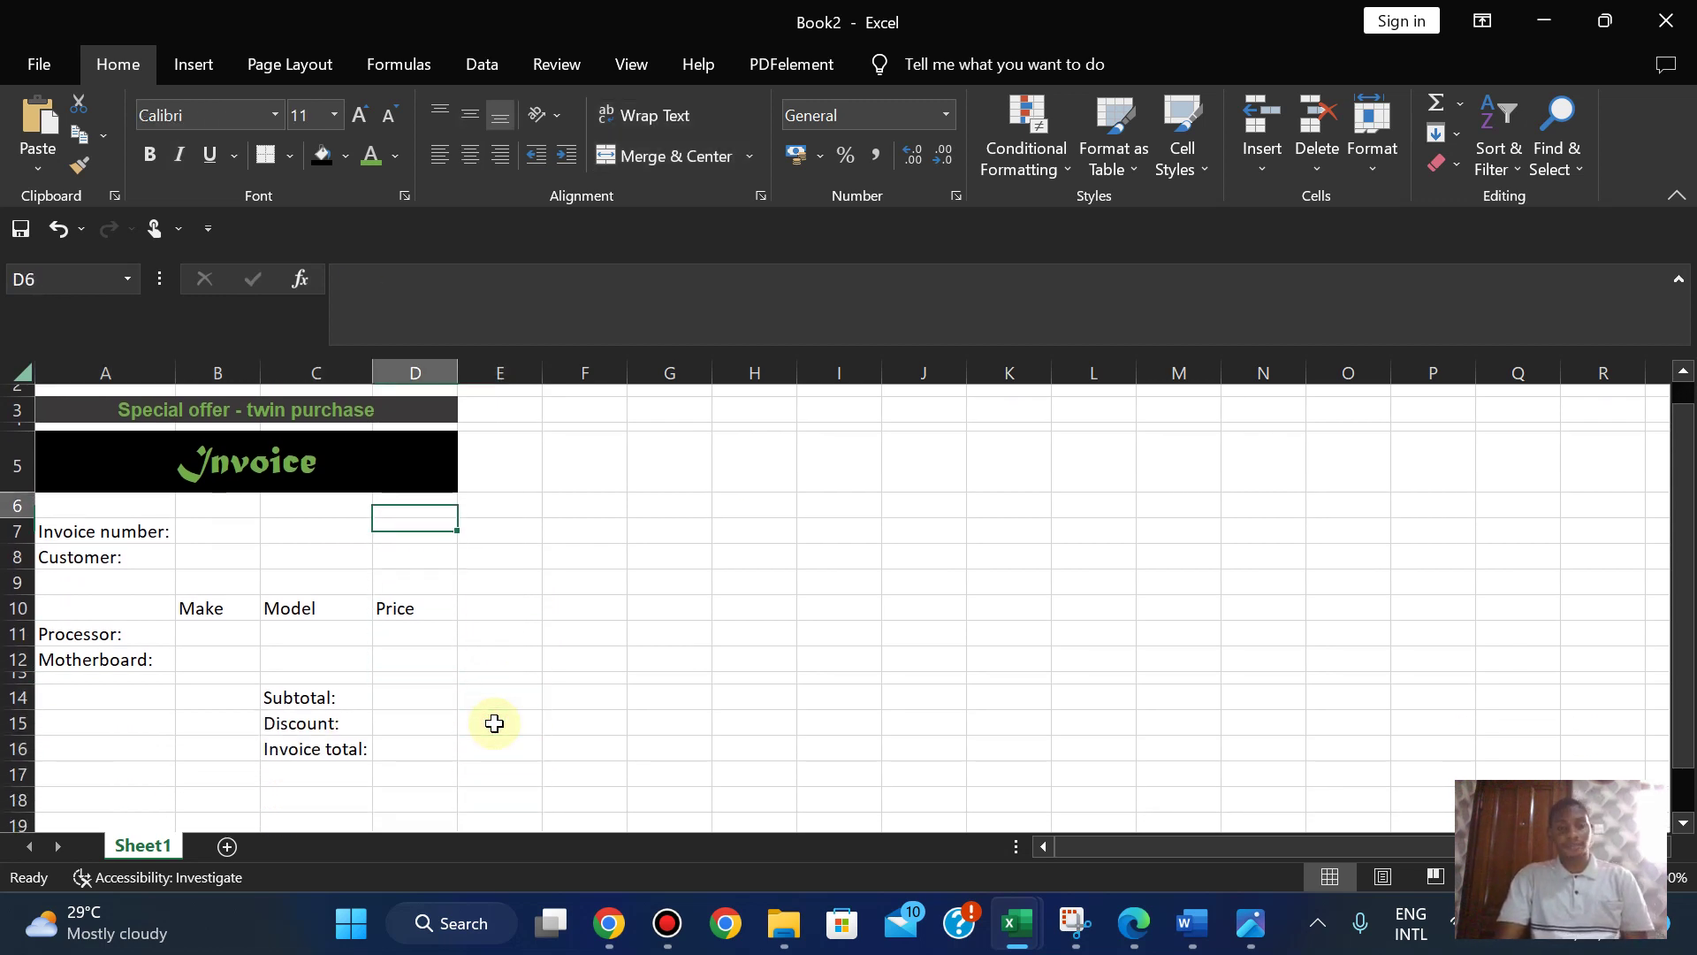
pyautogui.press('Down')
pyautogui.press('Down')
pyautogui.press('Down')
pyautogui.press('Down')
pyautogui.press('Down')
pyautogui.press('Down')
pyautogui.press('Down')
pyautogui.press('Down')
pyautogui.press('Down')
pyautogui.press('Down')
pyautogui.press('Down')
pyautogui.press('Down')
pyautogui.press('Down')
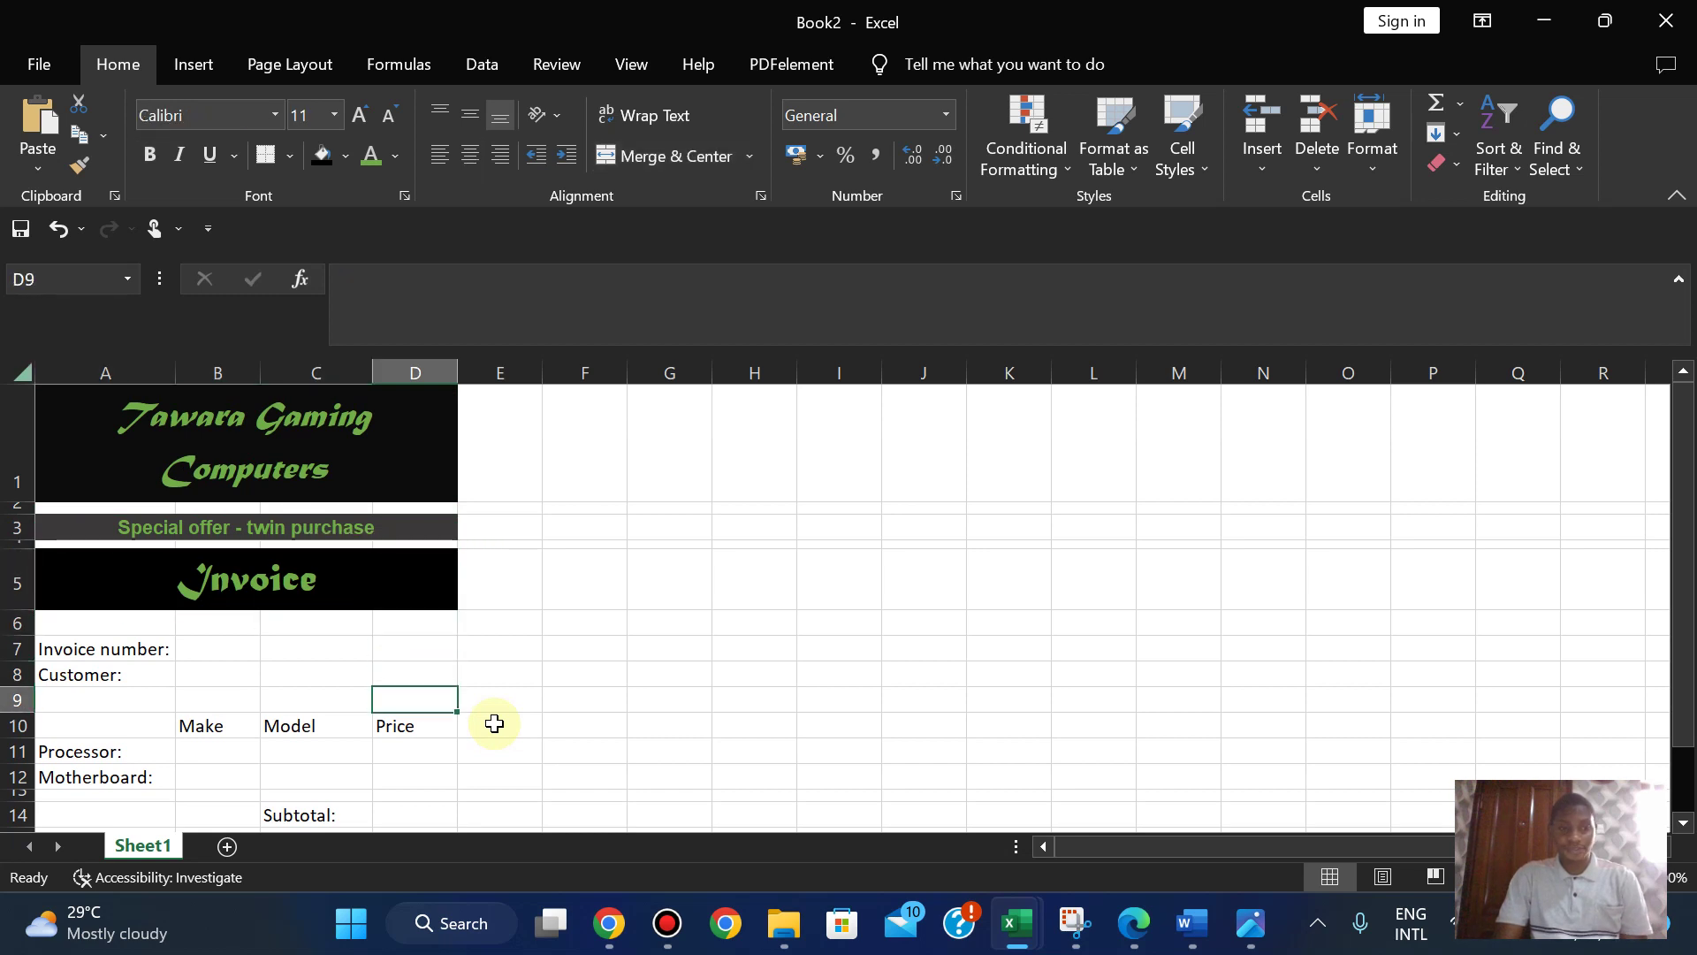
pyautogui.press('Down')
pyautogui.press('Down')
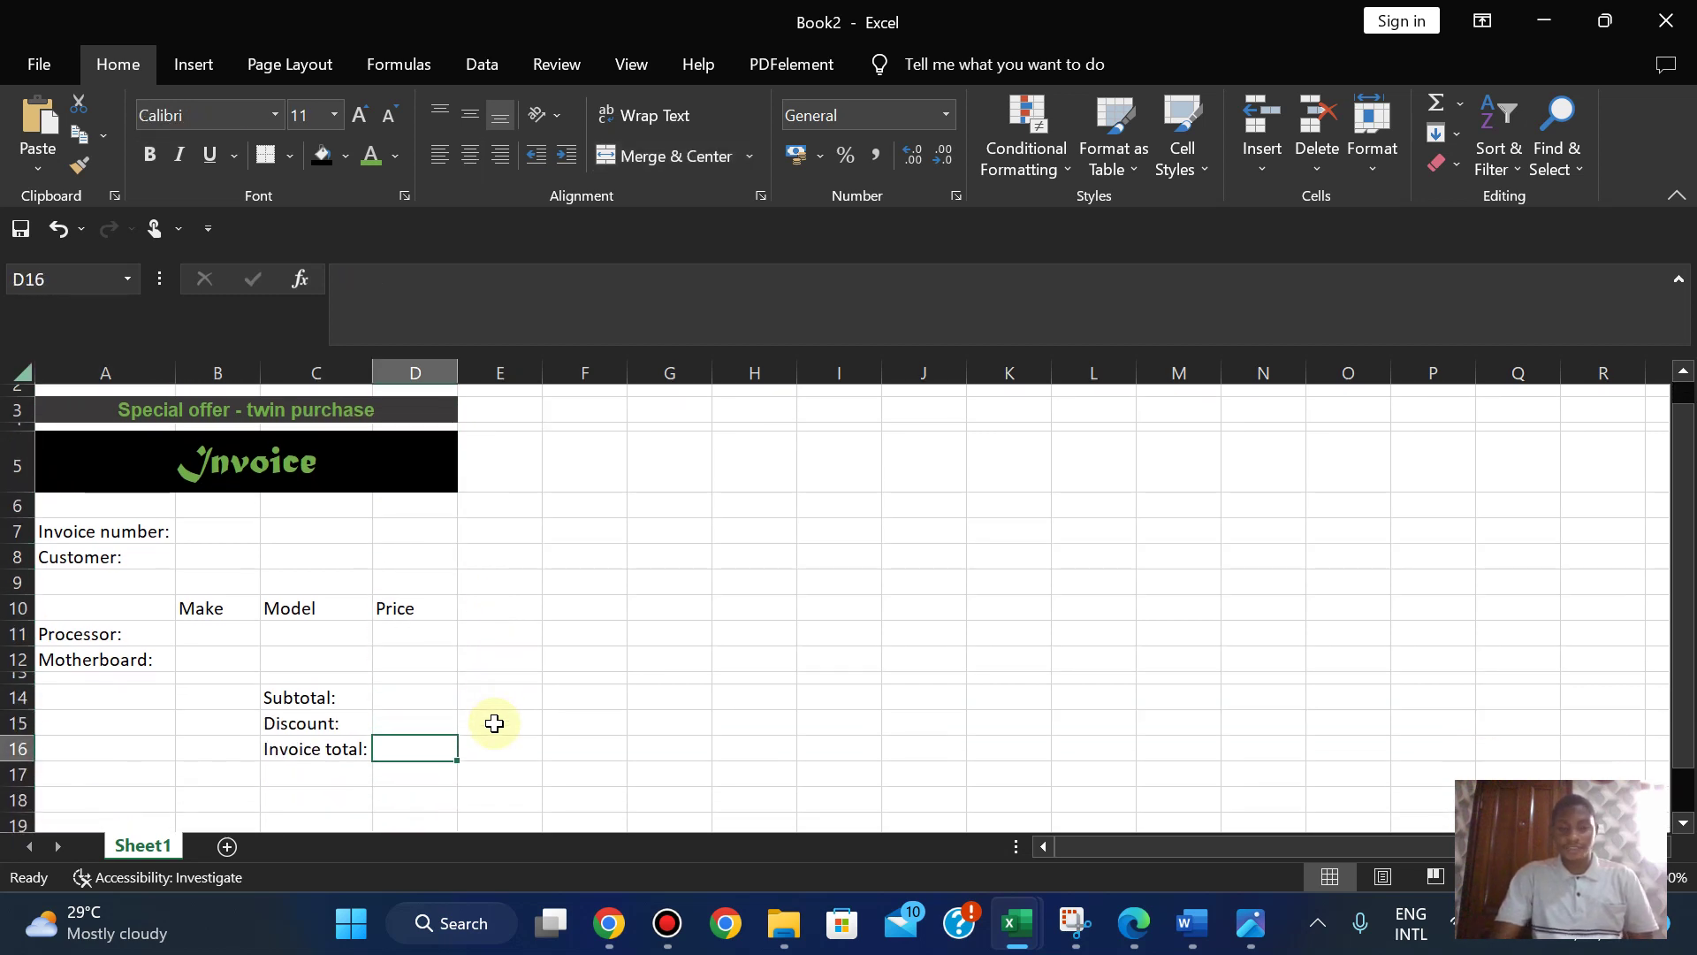
# - Read page 6 of the exam paper for the invoice formatting, header and footer rules
pyautogui.click(1131, 928)
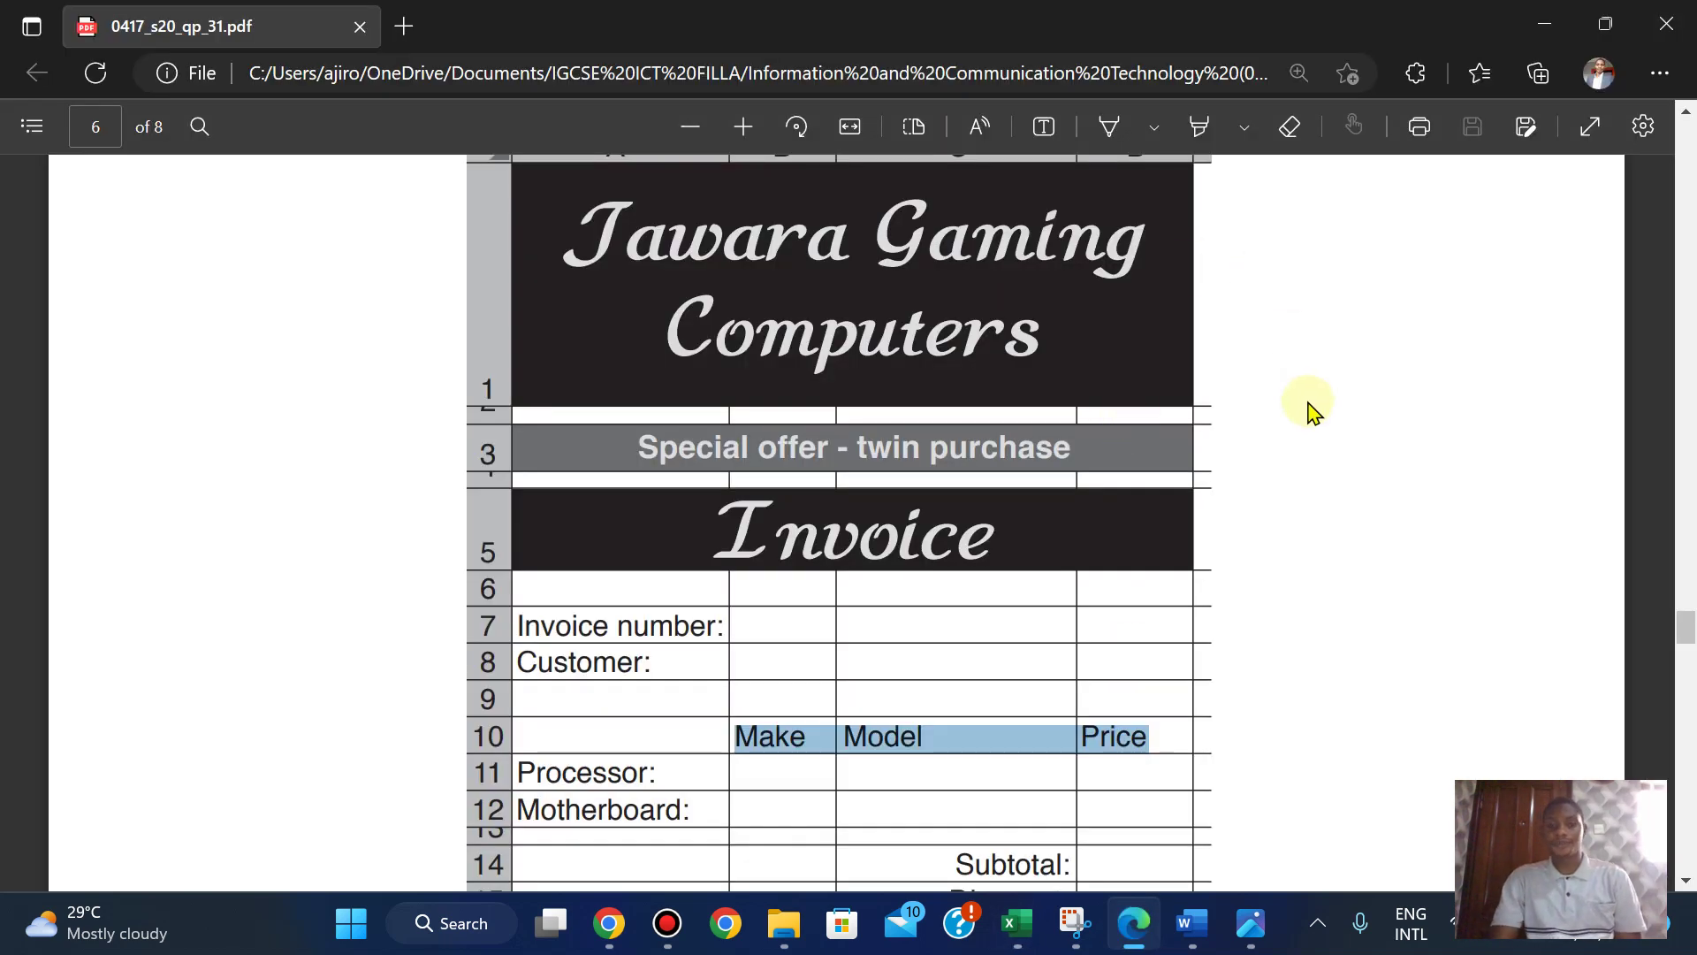
pyautogui.scroll(-3, 1312, 409)
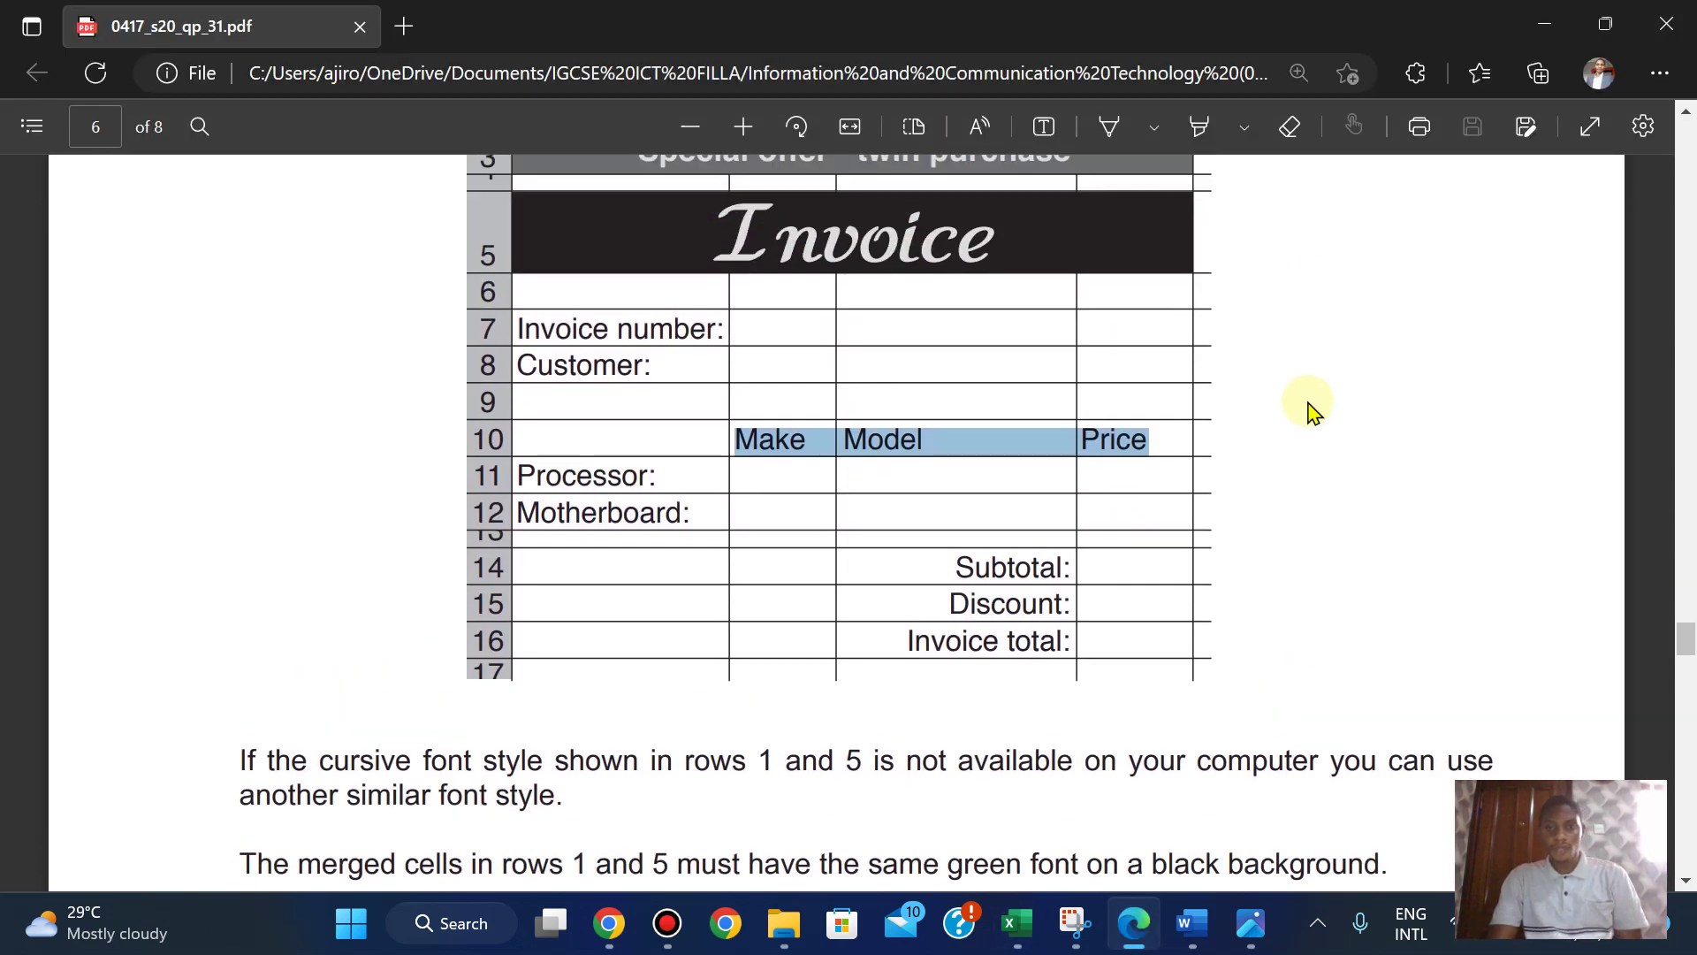
pyautogui.scroll(-4, 1311, 408)
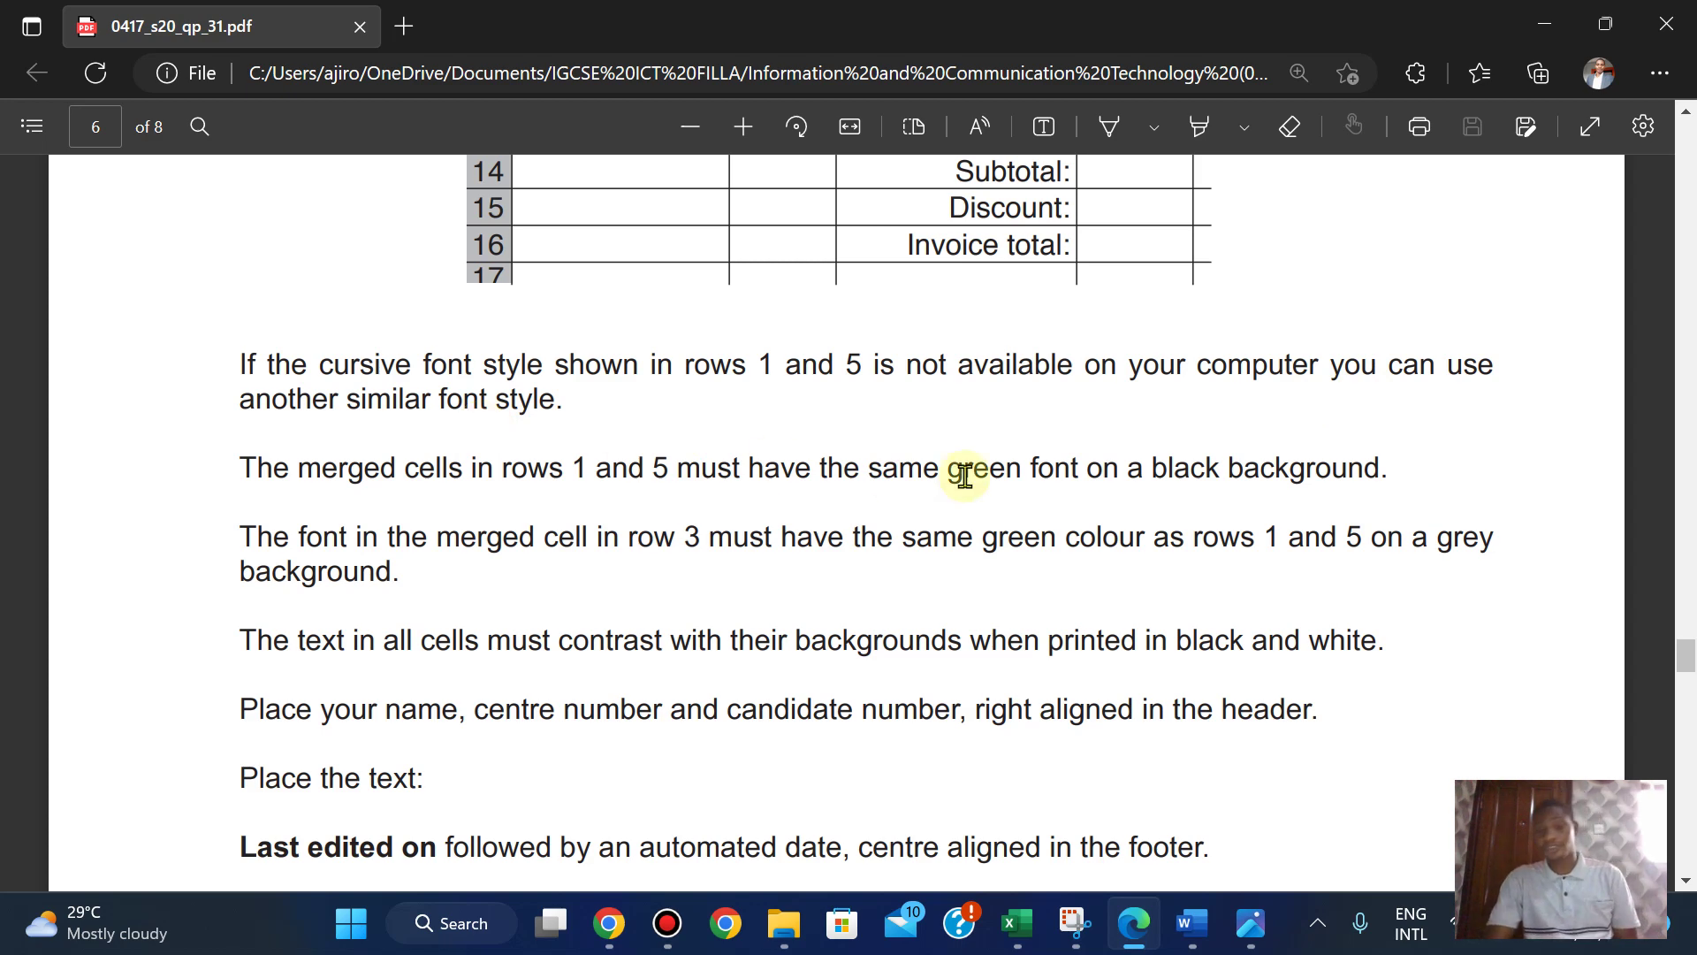
pyautogui.scroll(4, 965, 477)
pyautogui.scroll(1, 965, 476)
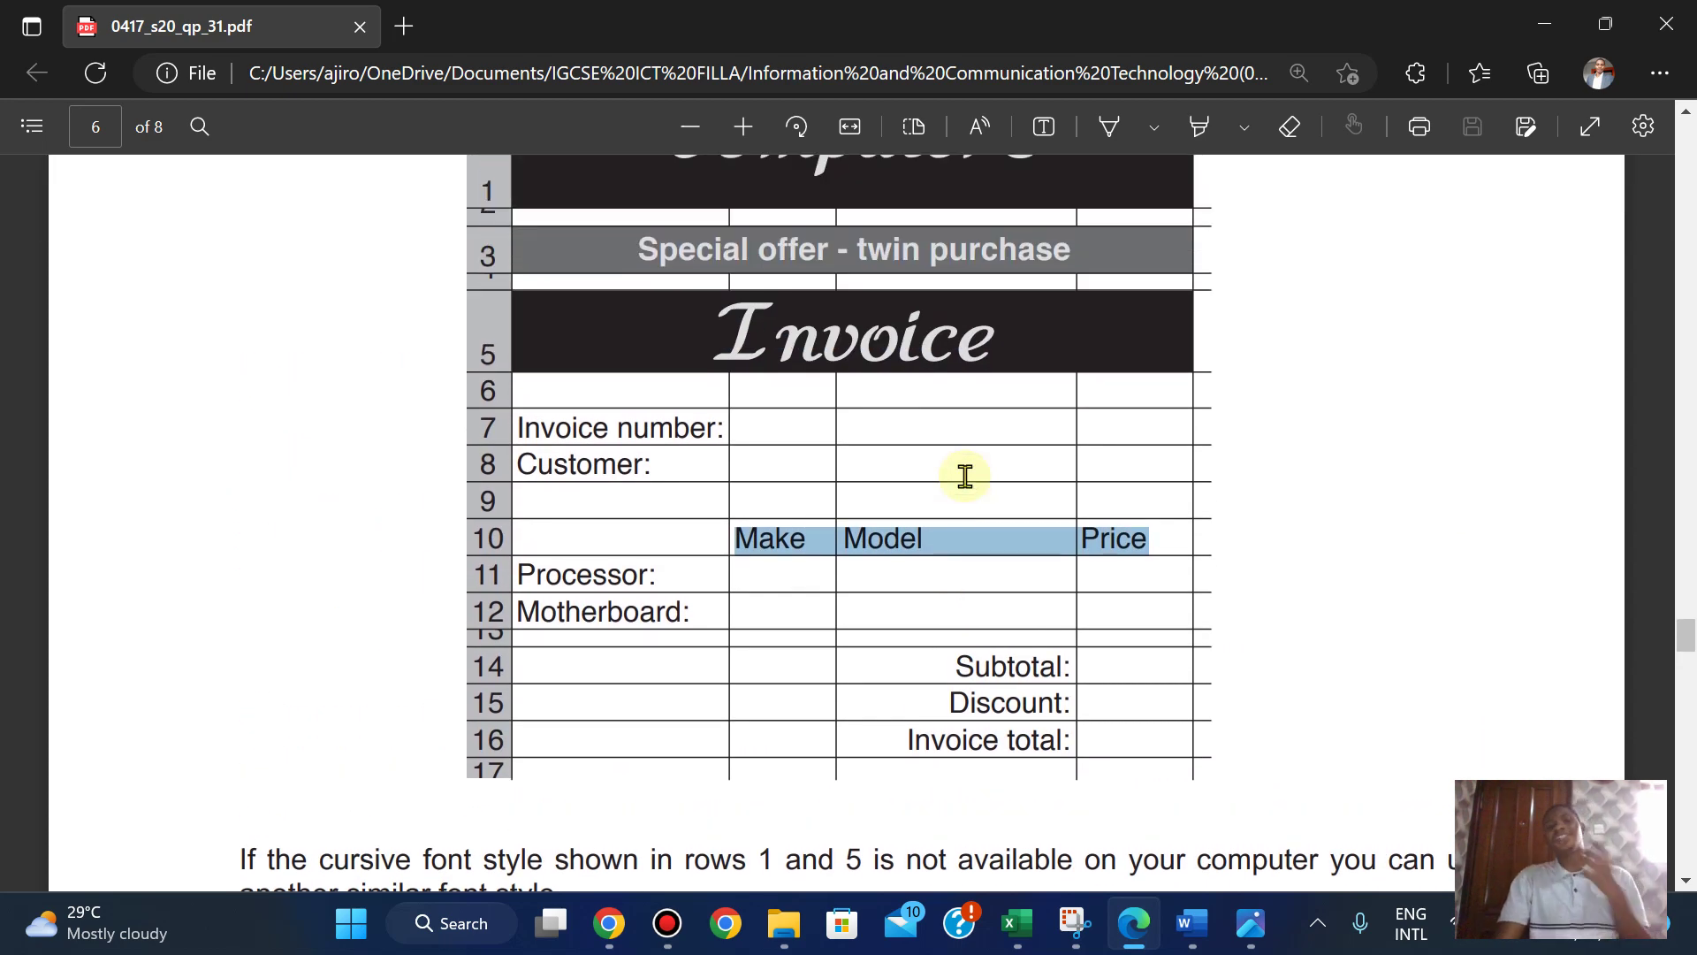
pyautogui.scroll(-5, 965, 476)
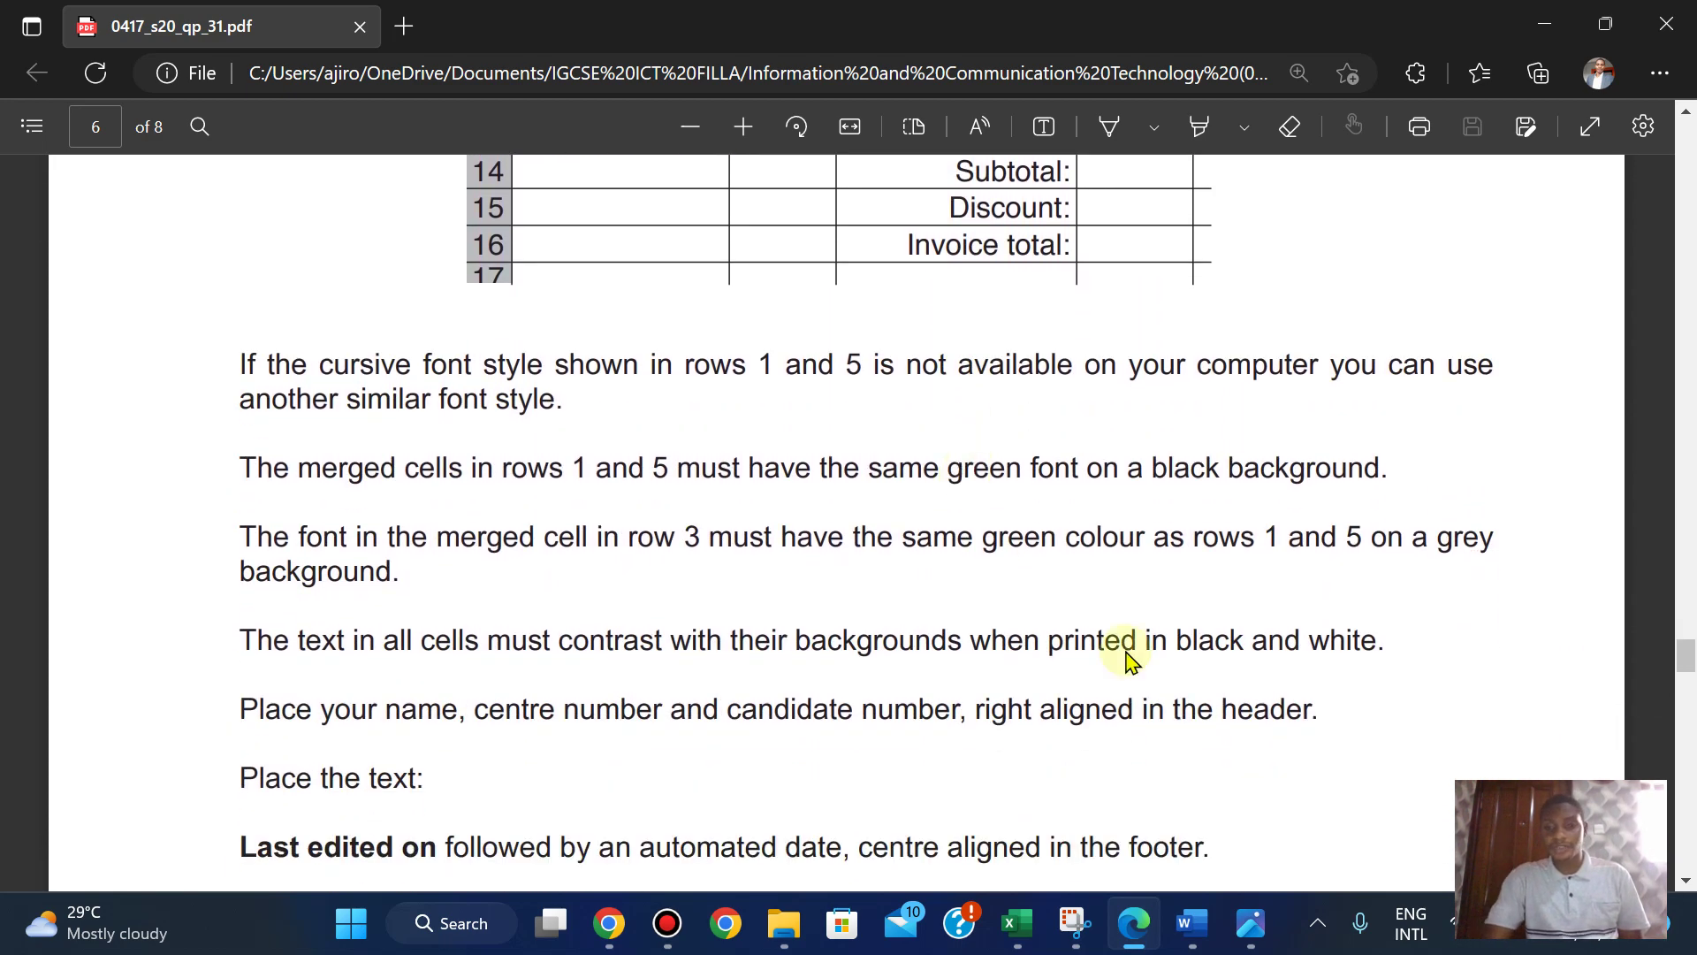
pyautogui.moveTo(1016, 923)
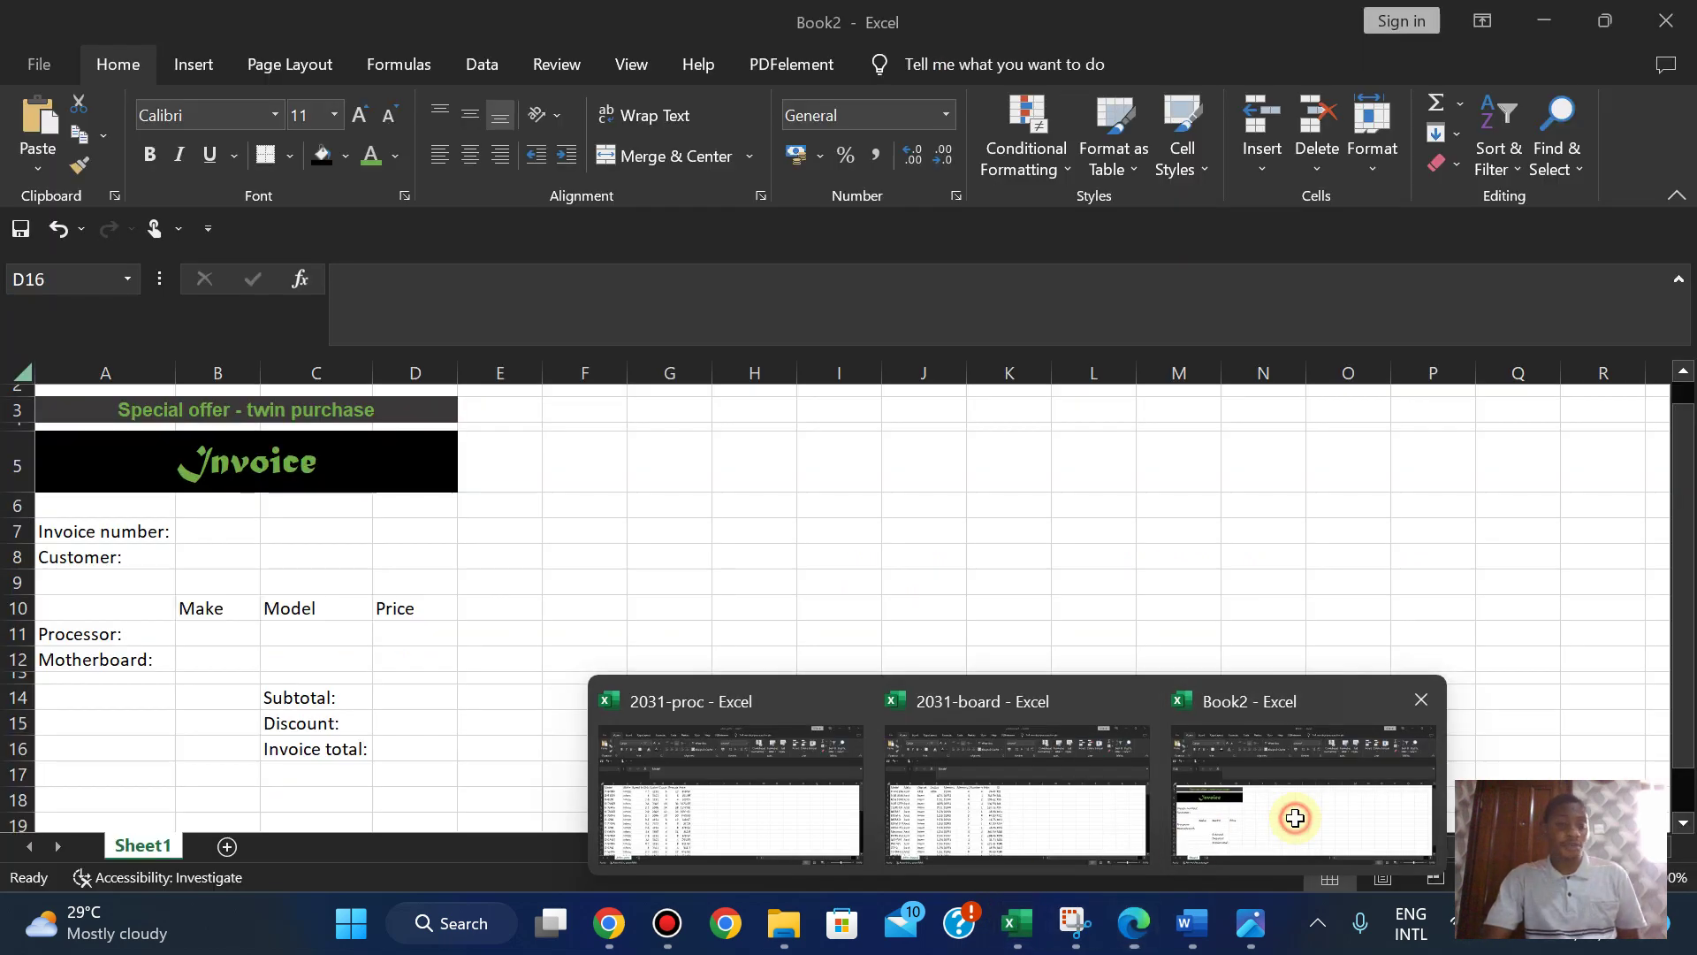
pyautogui.click(1295, 817)
# - Set the merged Invoice title in A5 to 24 point, then view the exam paper again
pyautogui.click(246, 476)
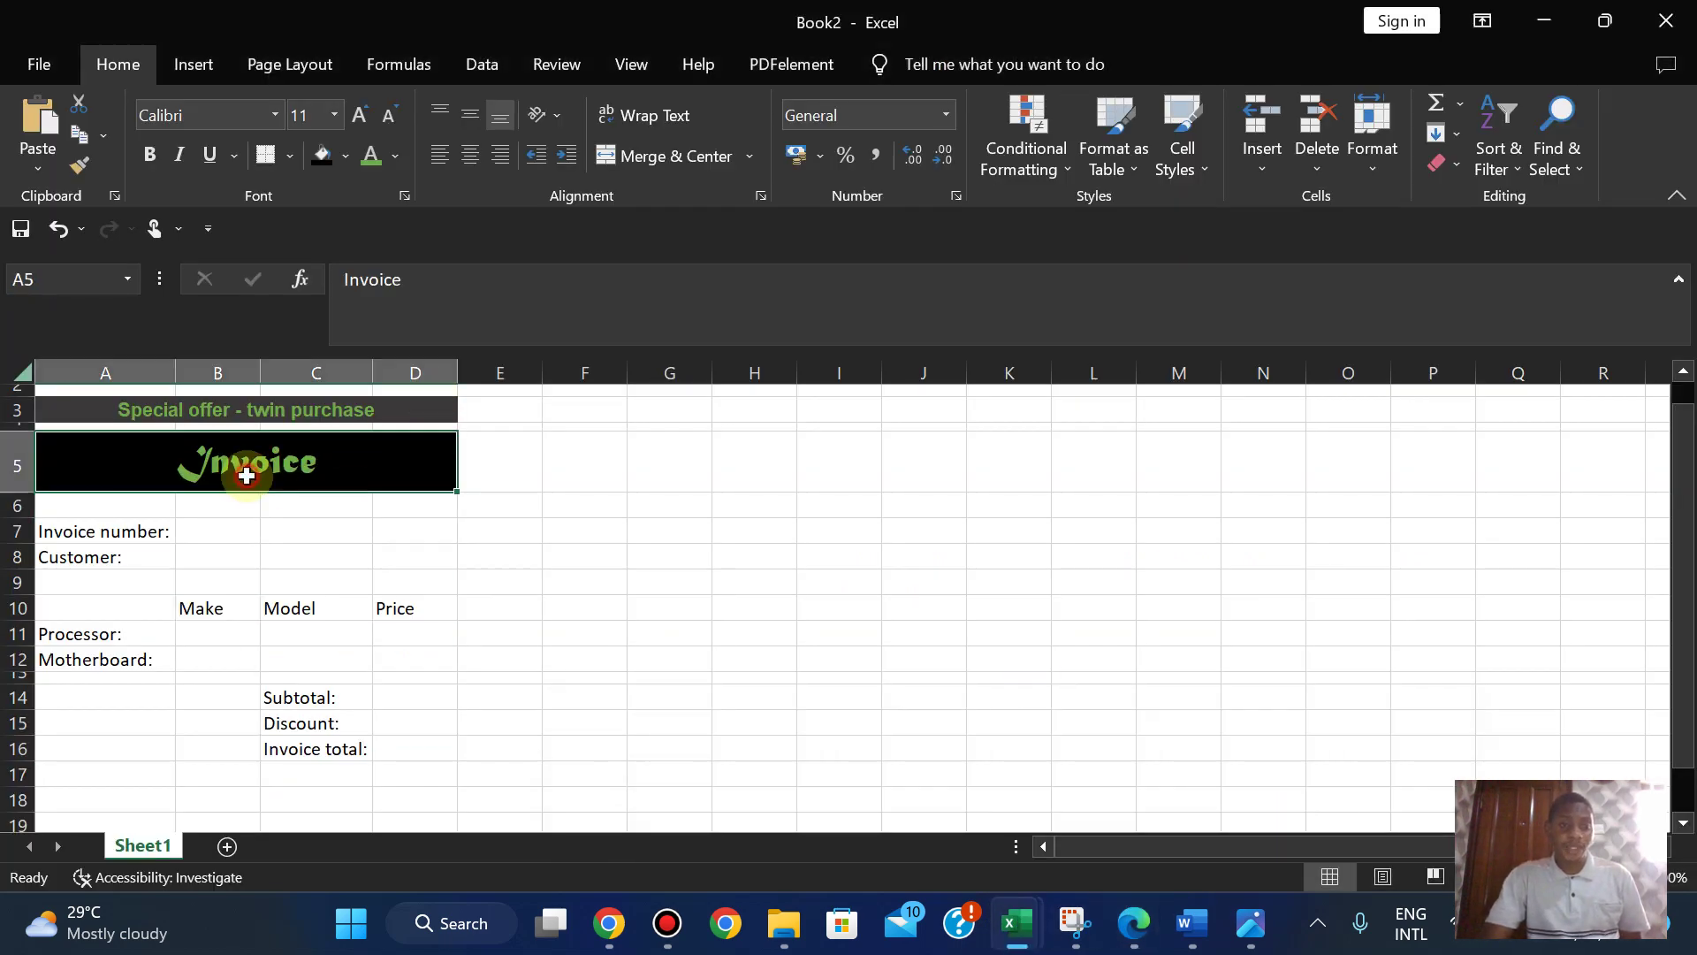
pyautogui.click(356, 115)
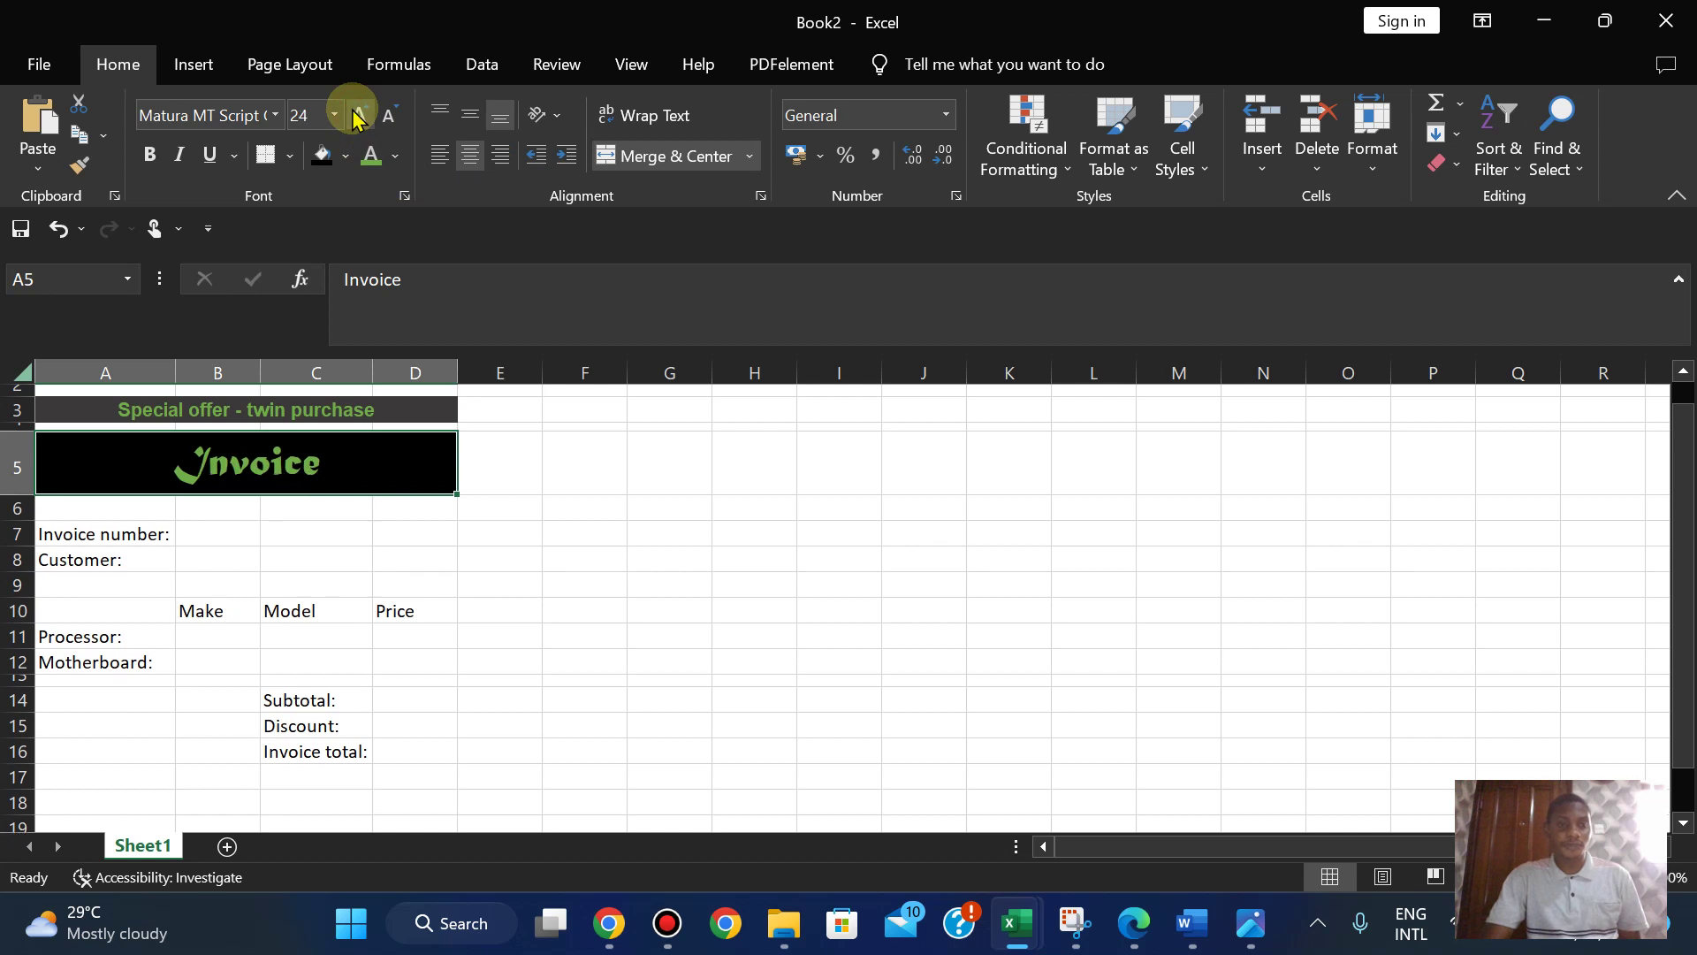
pyautogui.click(355, 115)
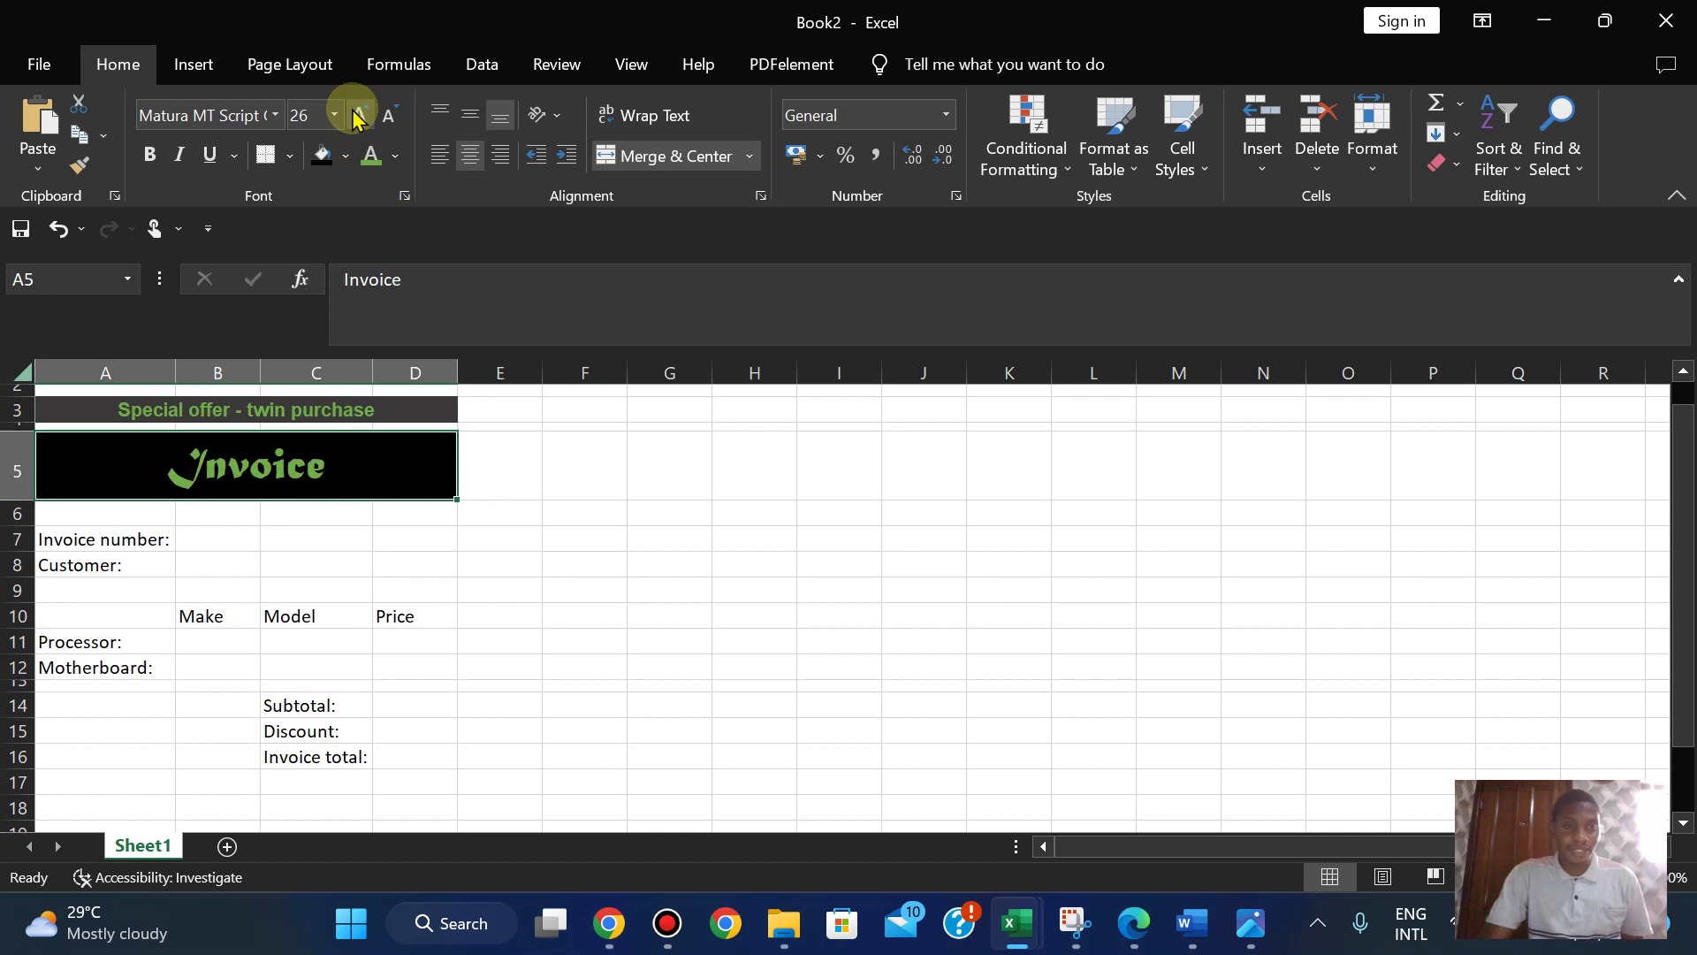
pyautogui.click(389, 117)
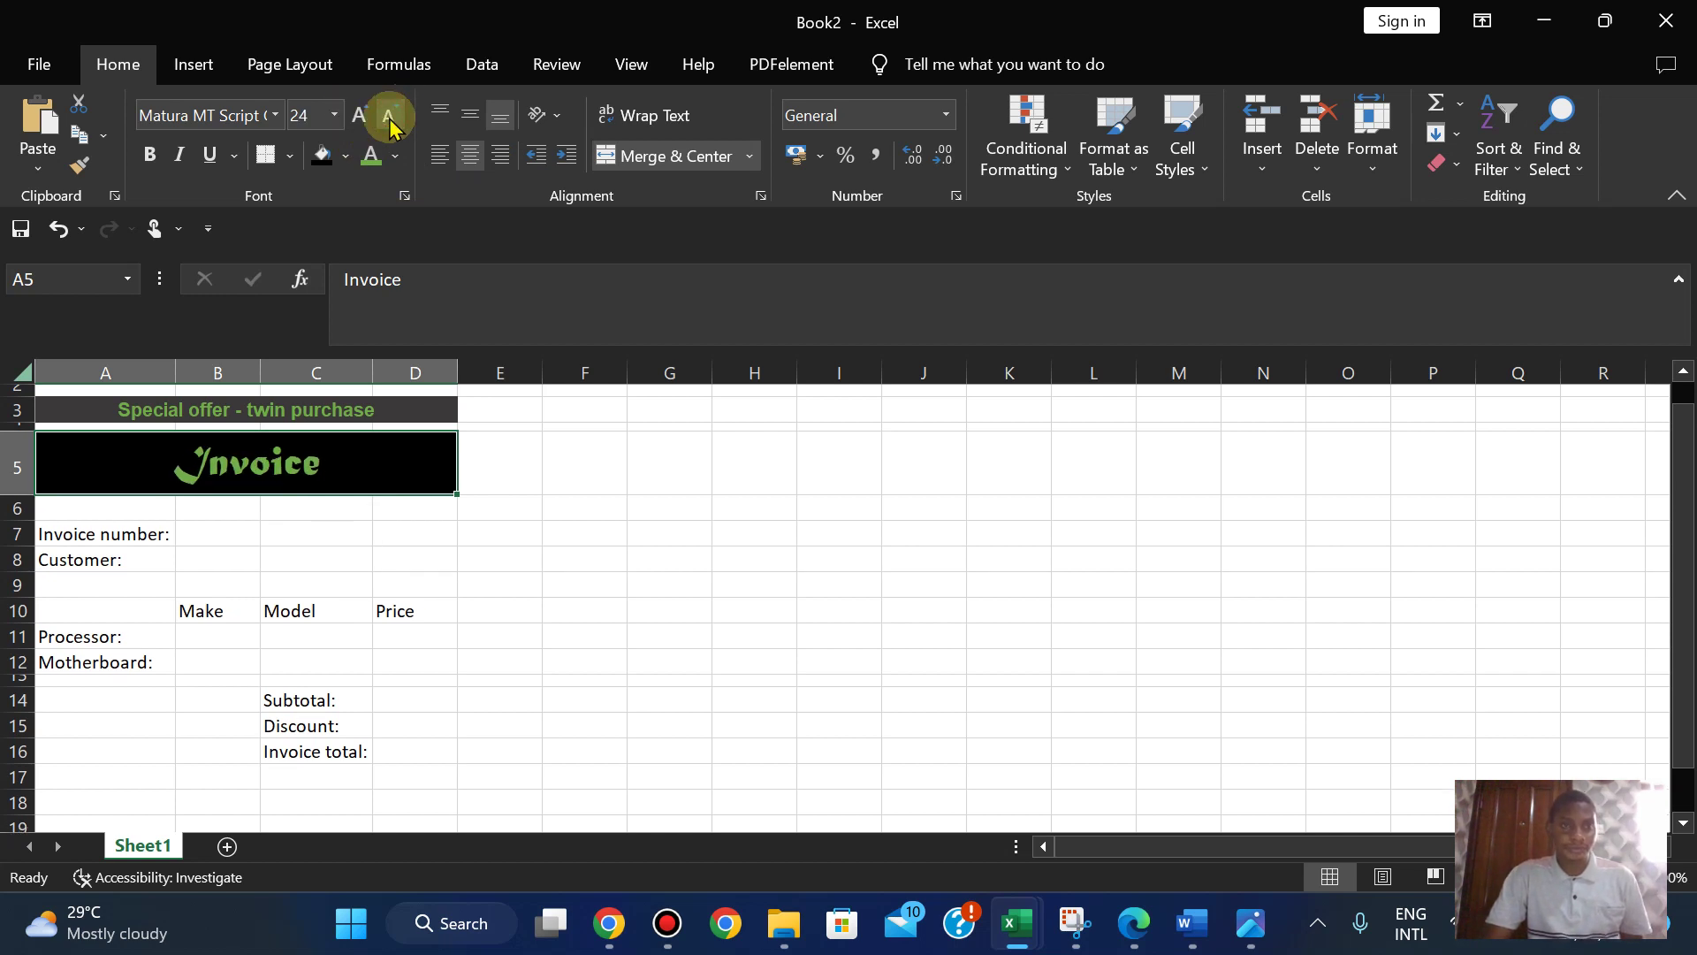
pyautogui.click(814, 667)
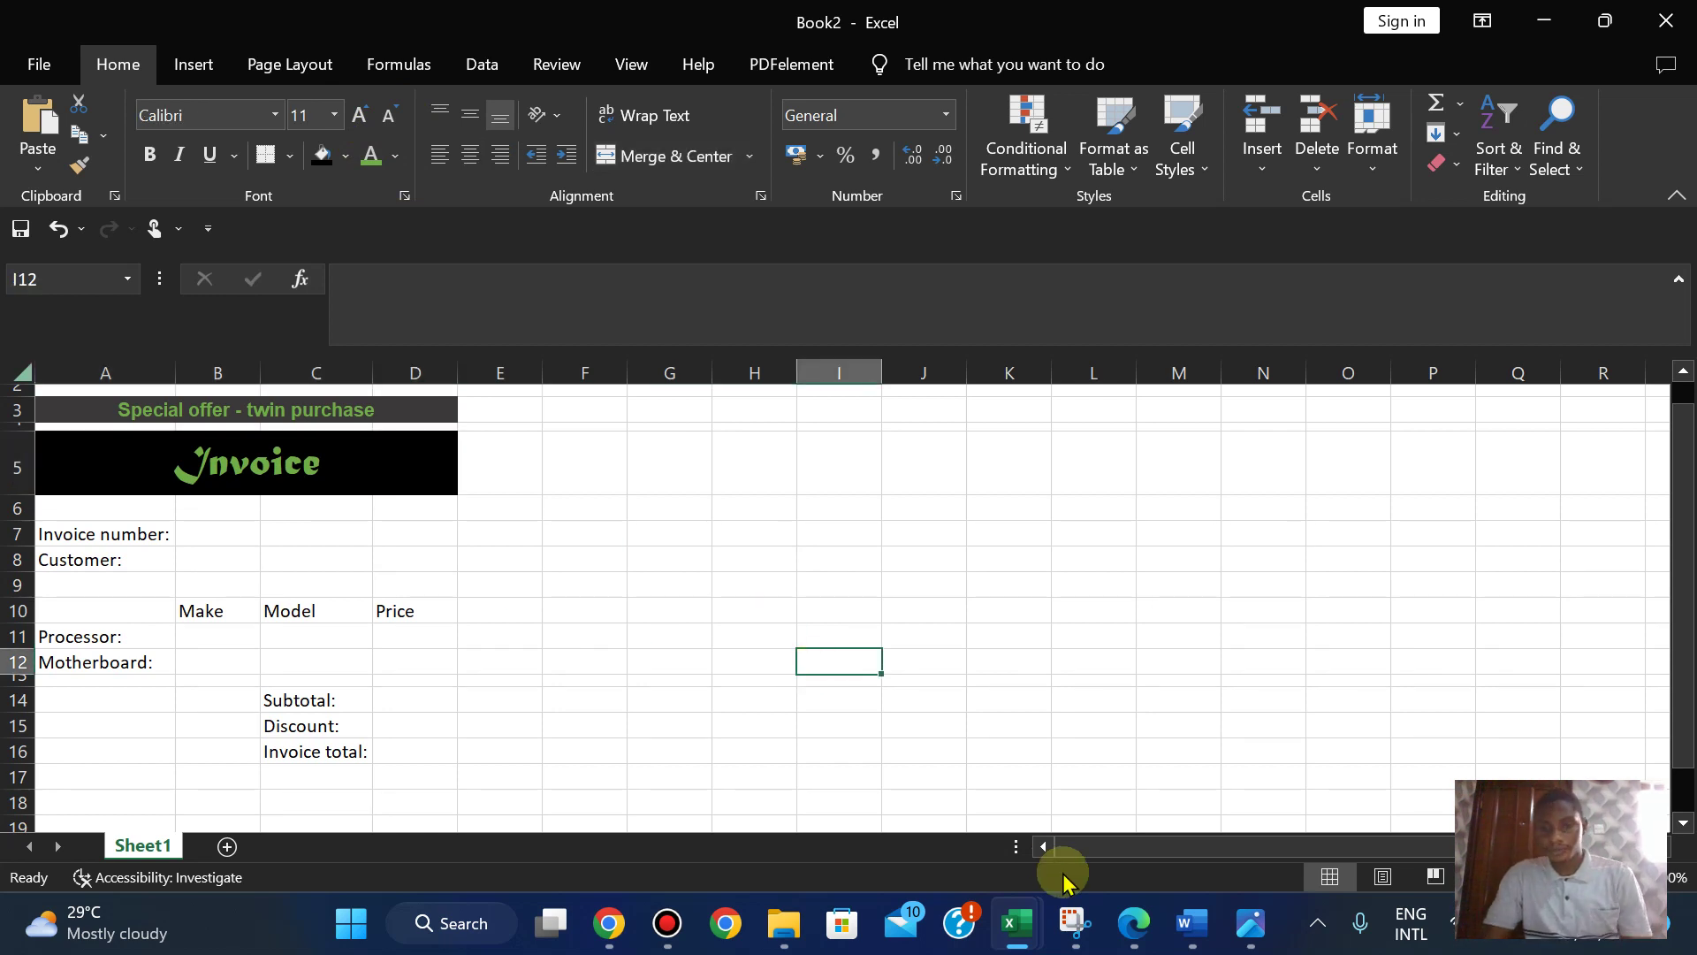
pyautogui.click(1132, 923)
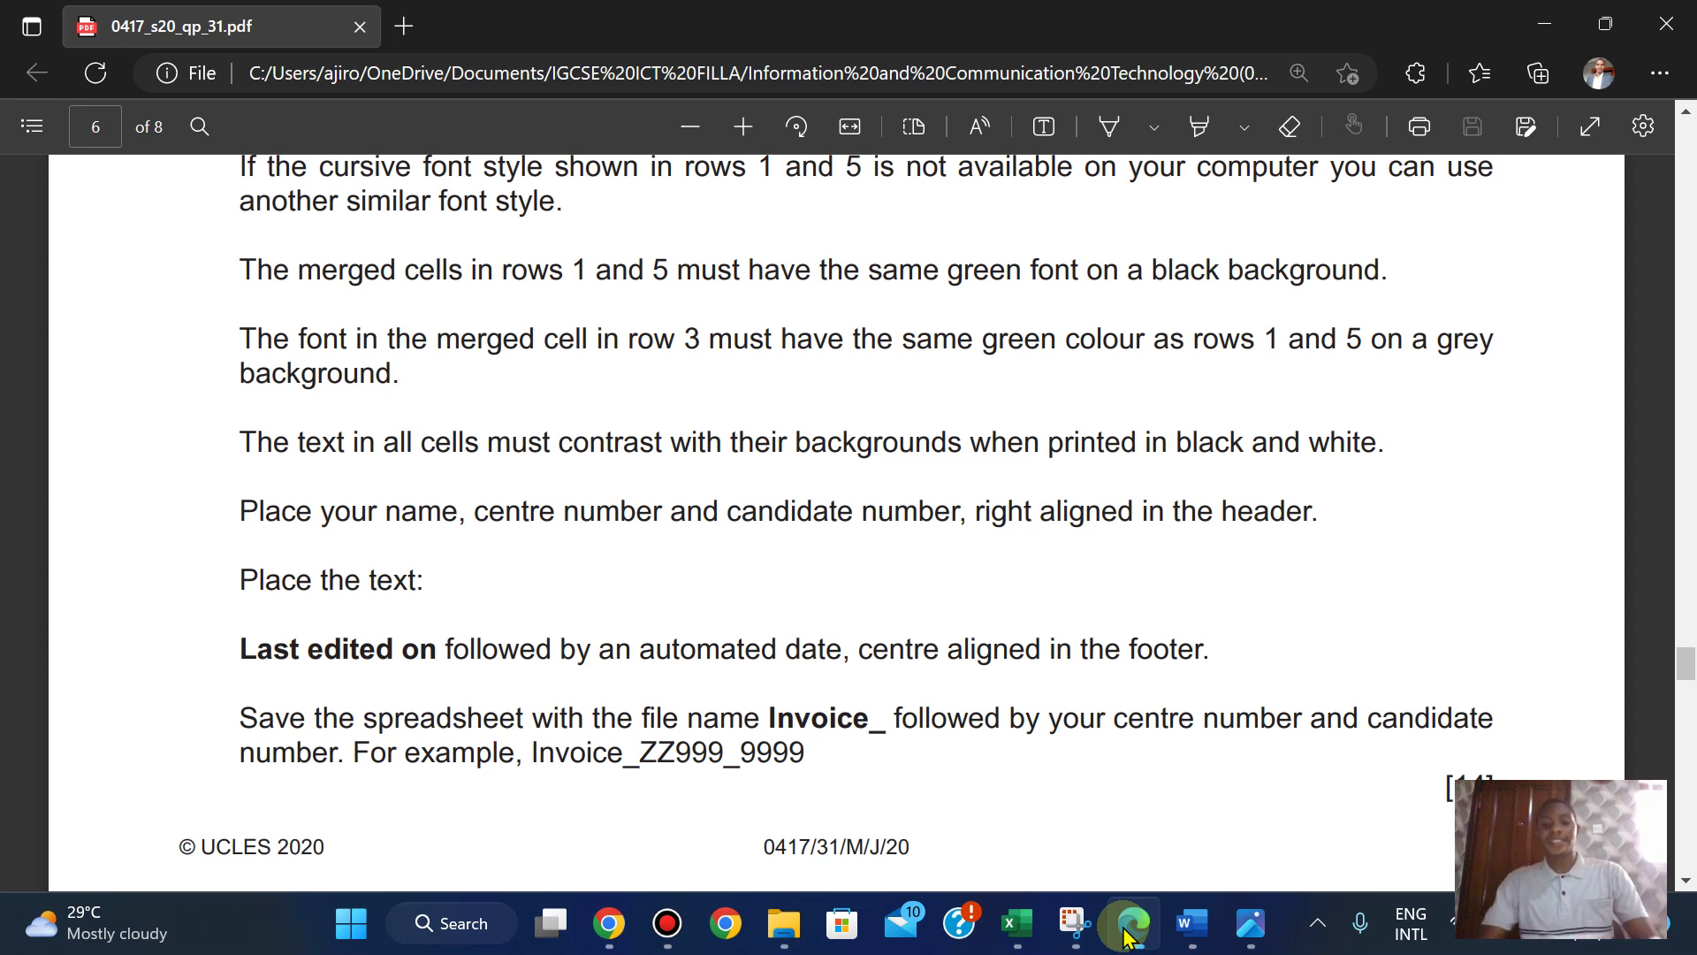
# - Open header editing in the right header section, checking the exam paper's header requirements
pyautogui.moveTo(1016, 924)
pyautogui.click(1255, 755)
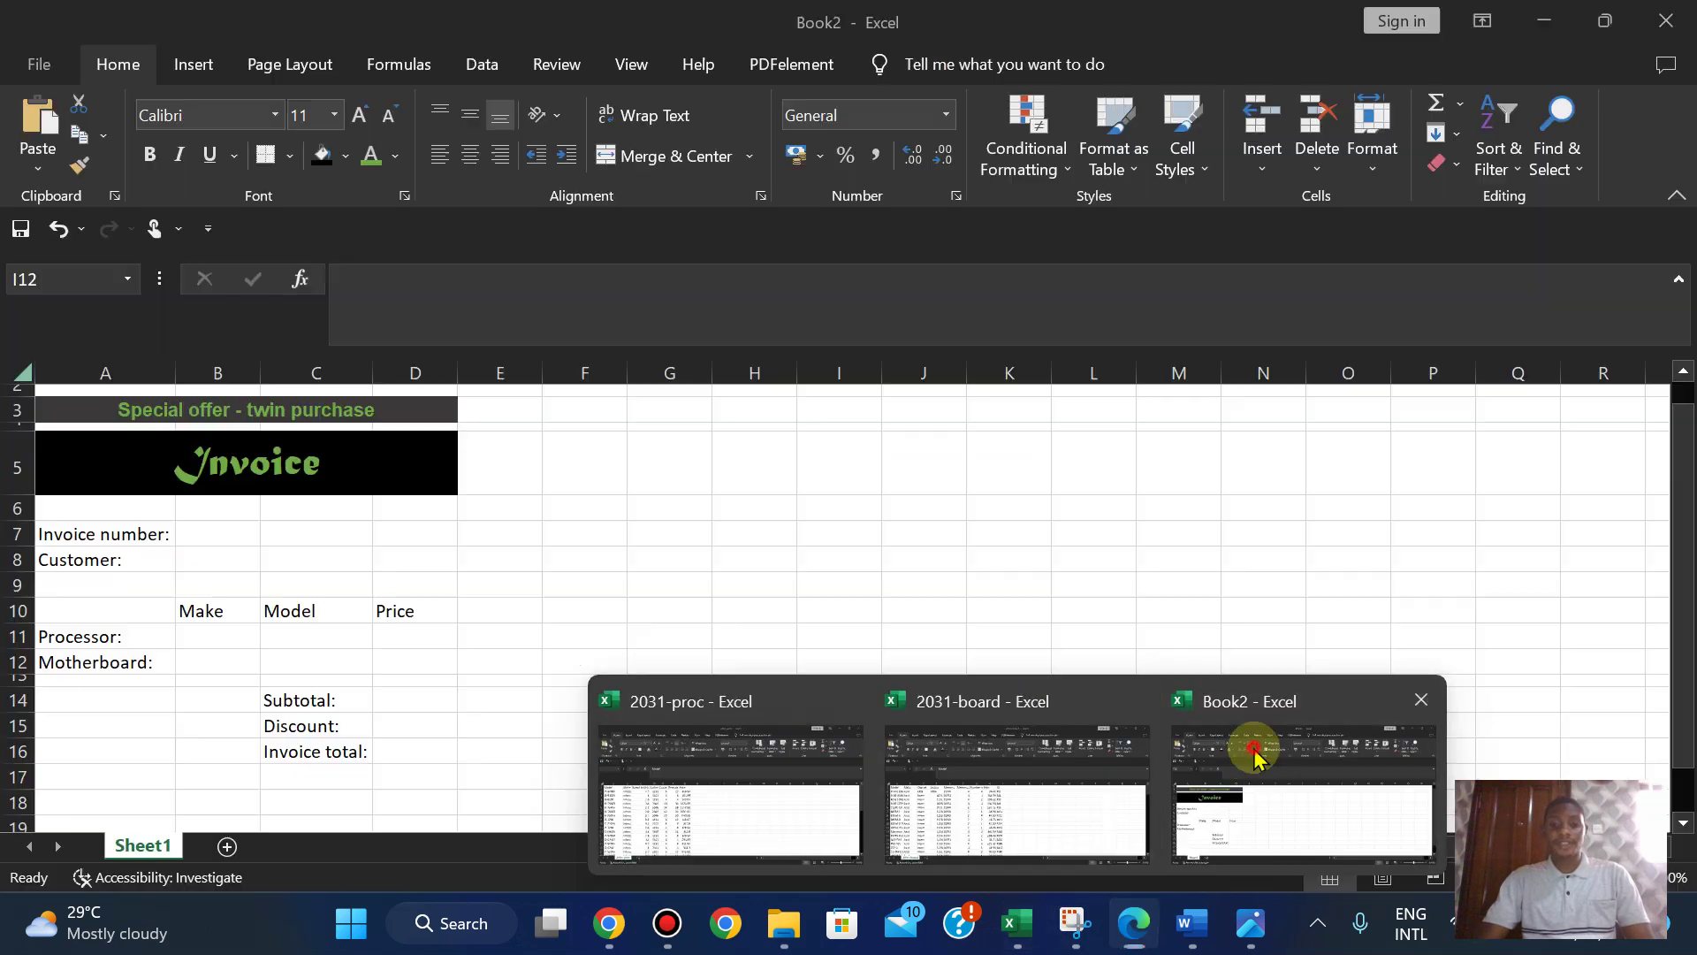
pyautogui.click(187, 62)
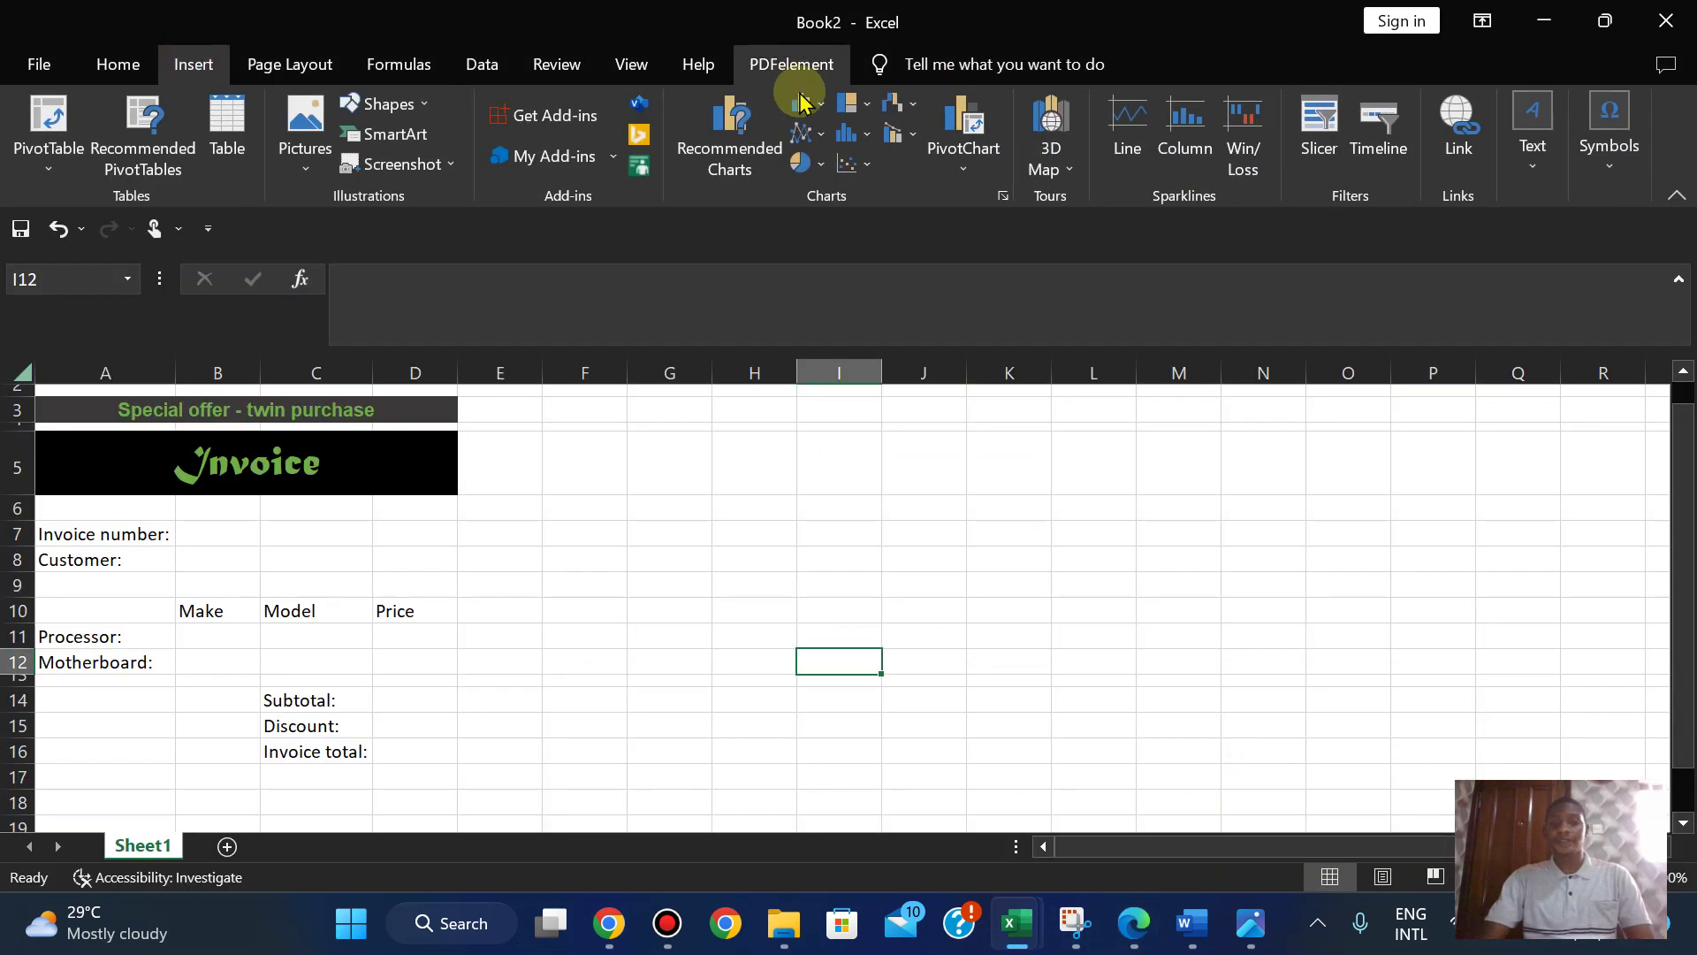
pyautogui.click(306, 660)
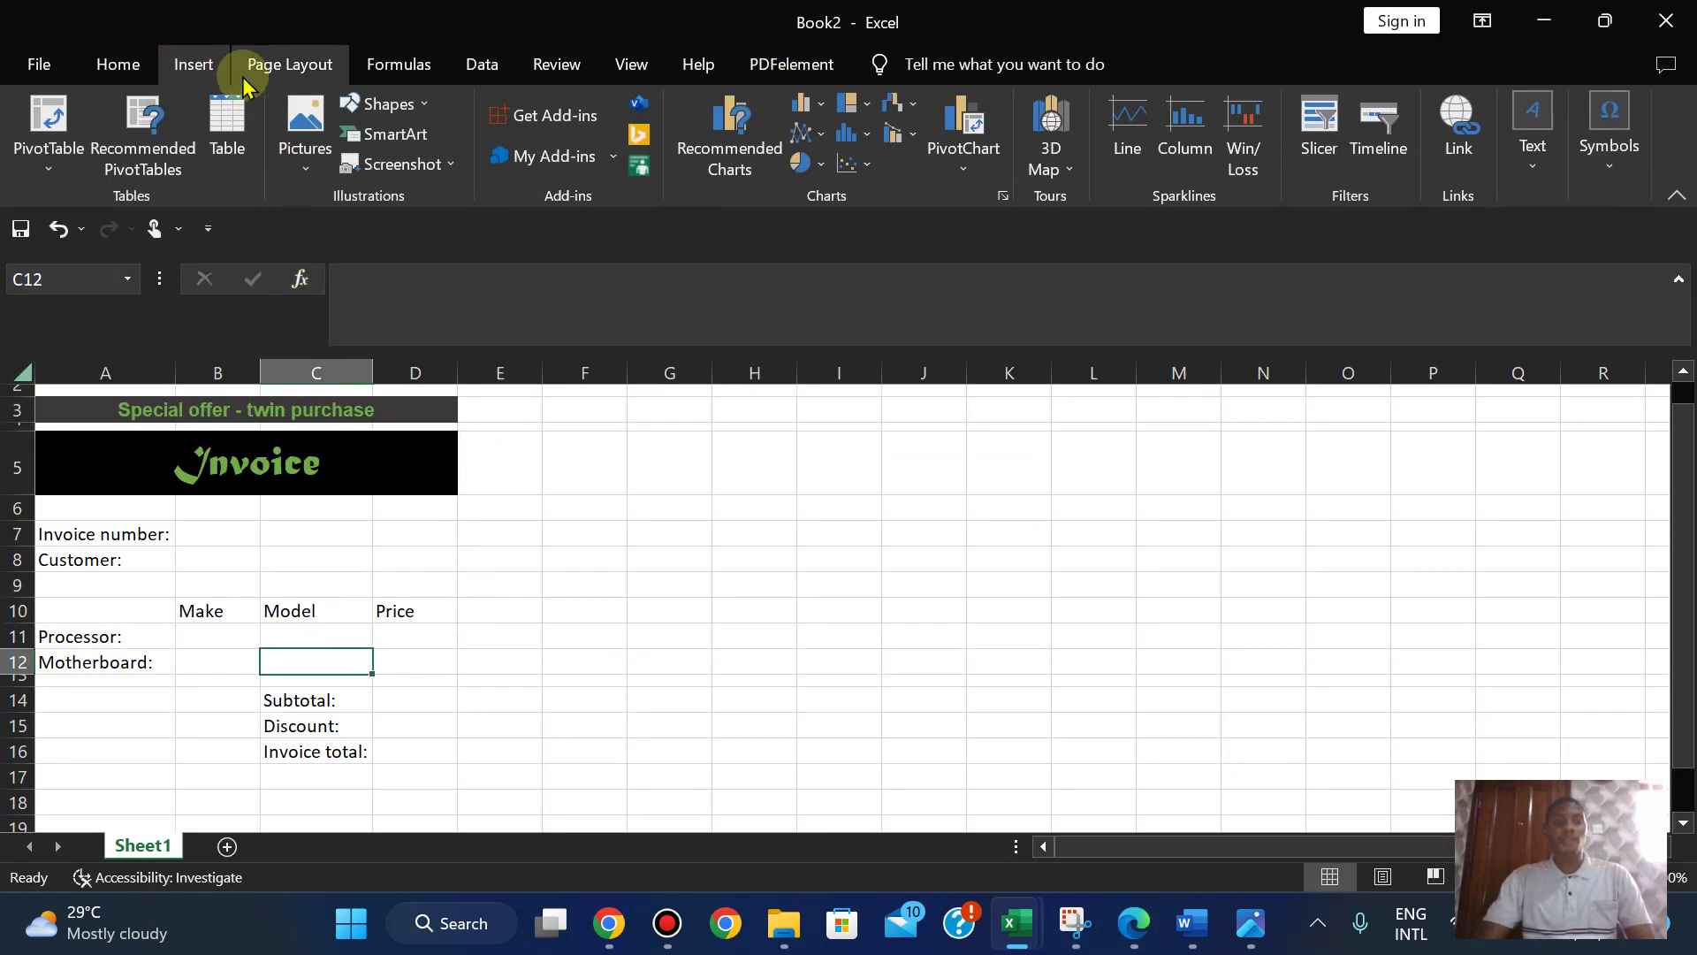
pyautogui.click(1523, 173)
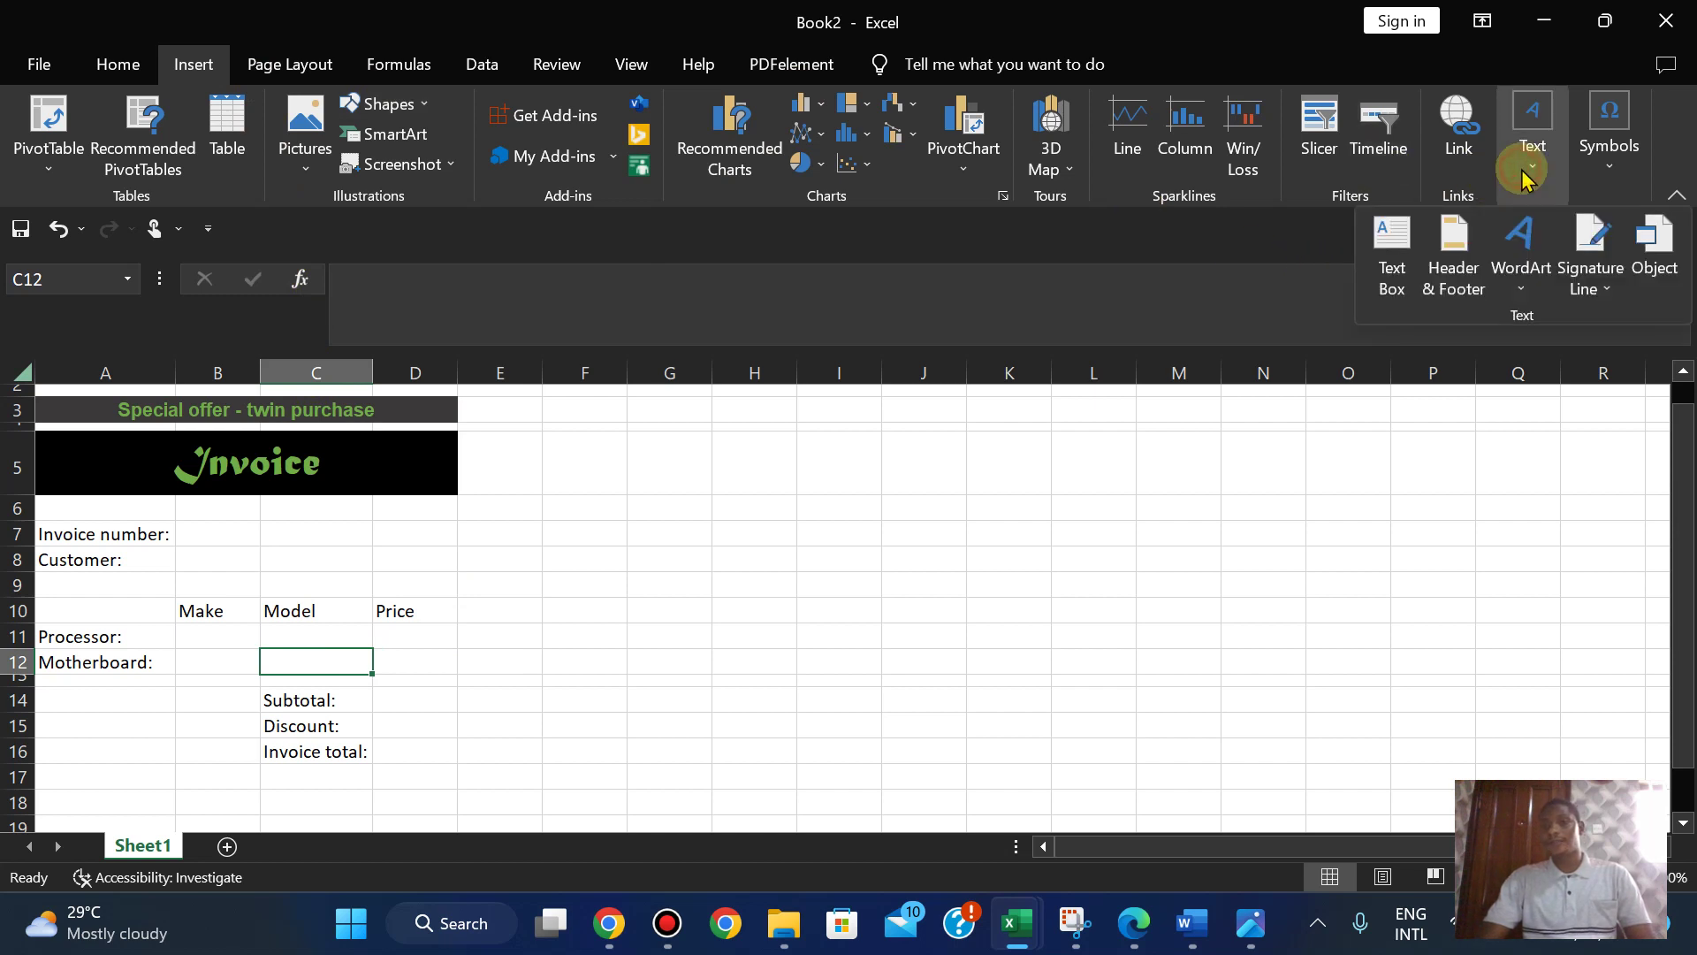
pyautogui.click(1452, 238)
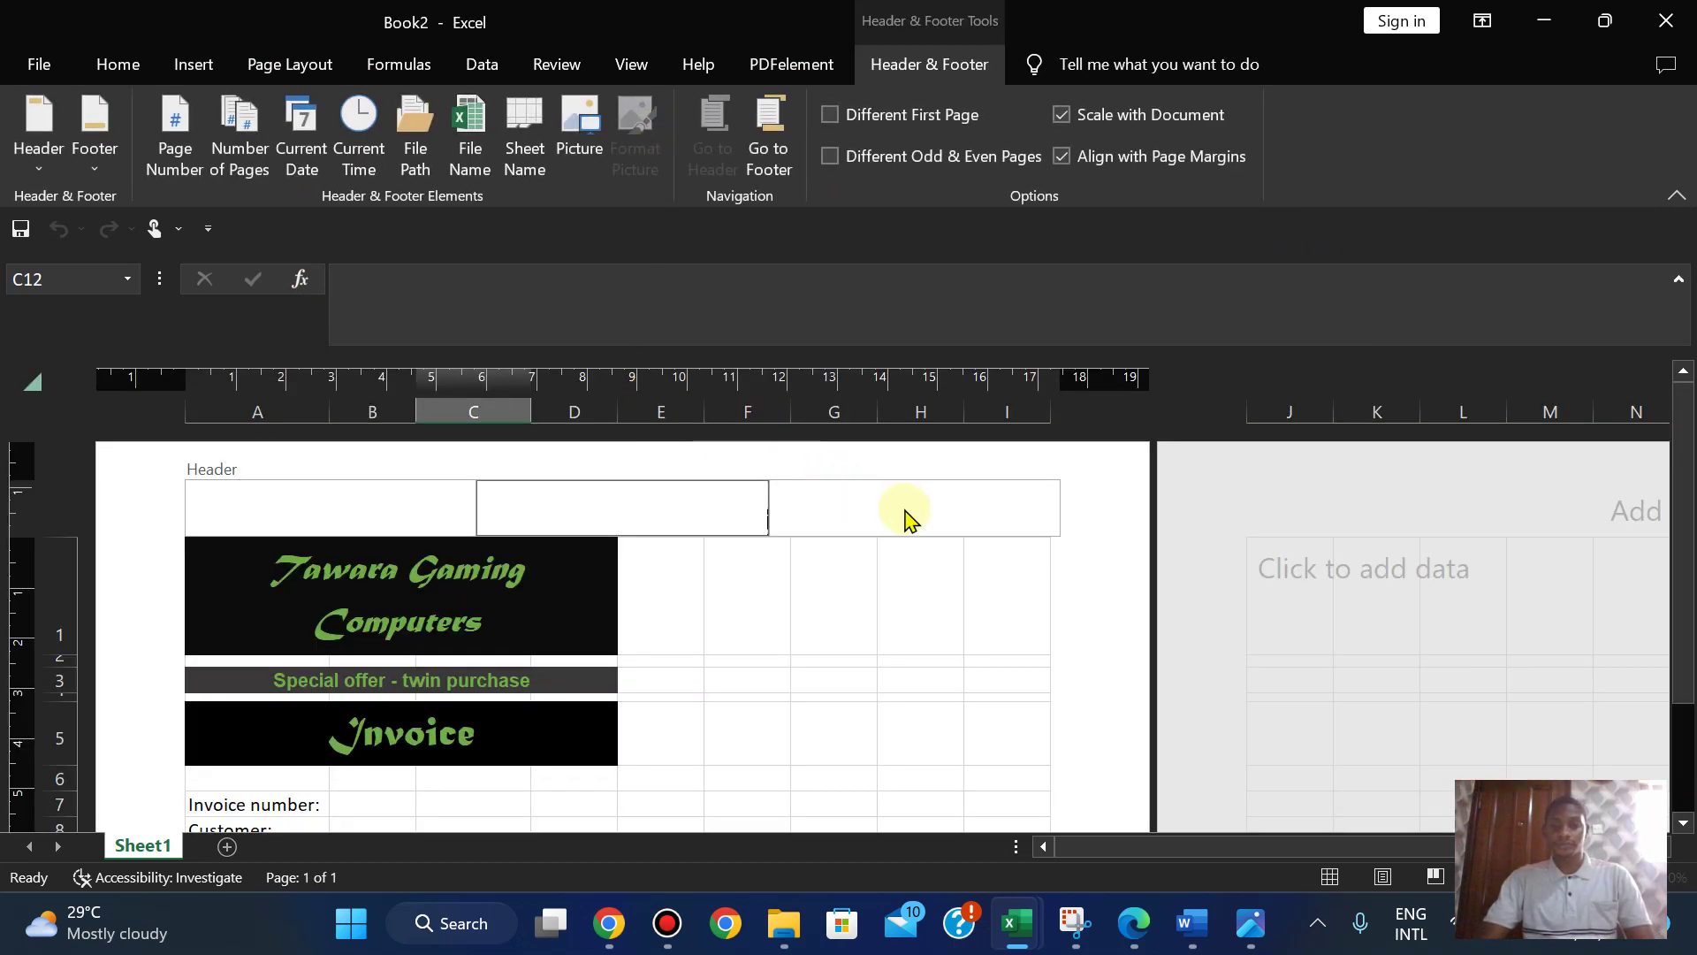
pyautogui.click(905, 509)
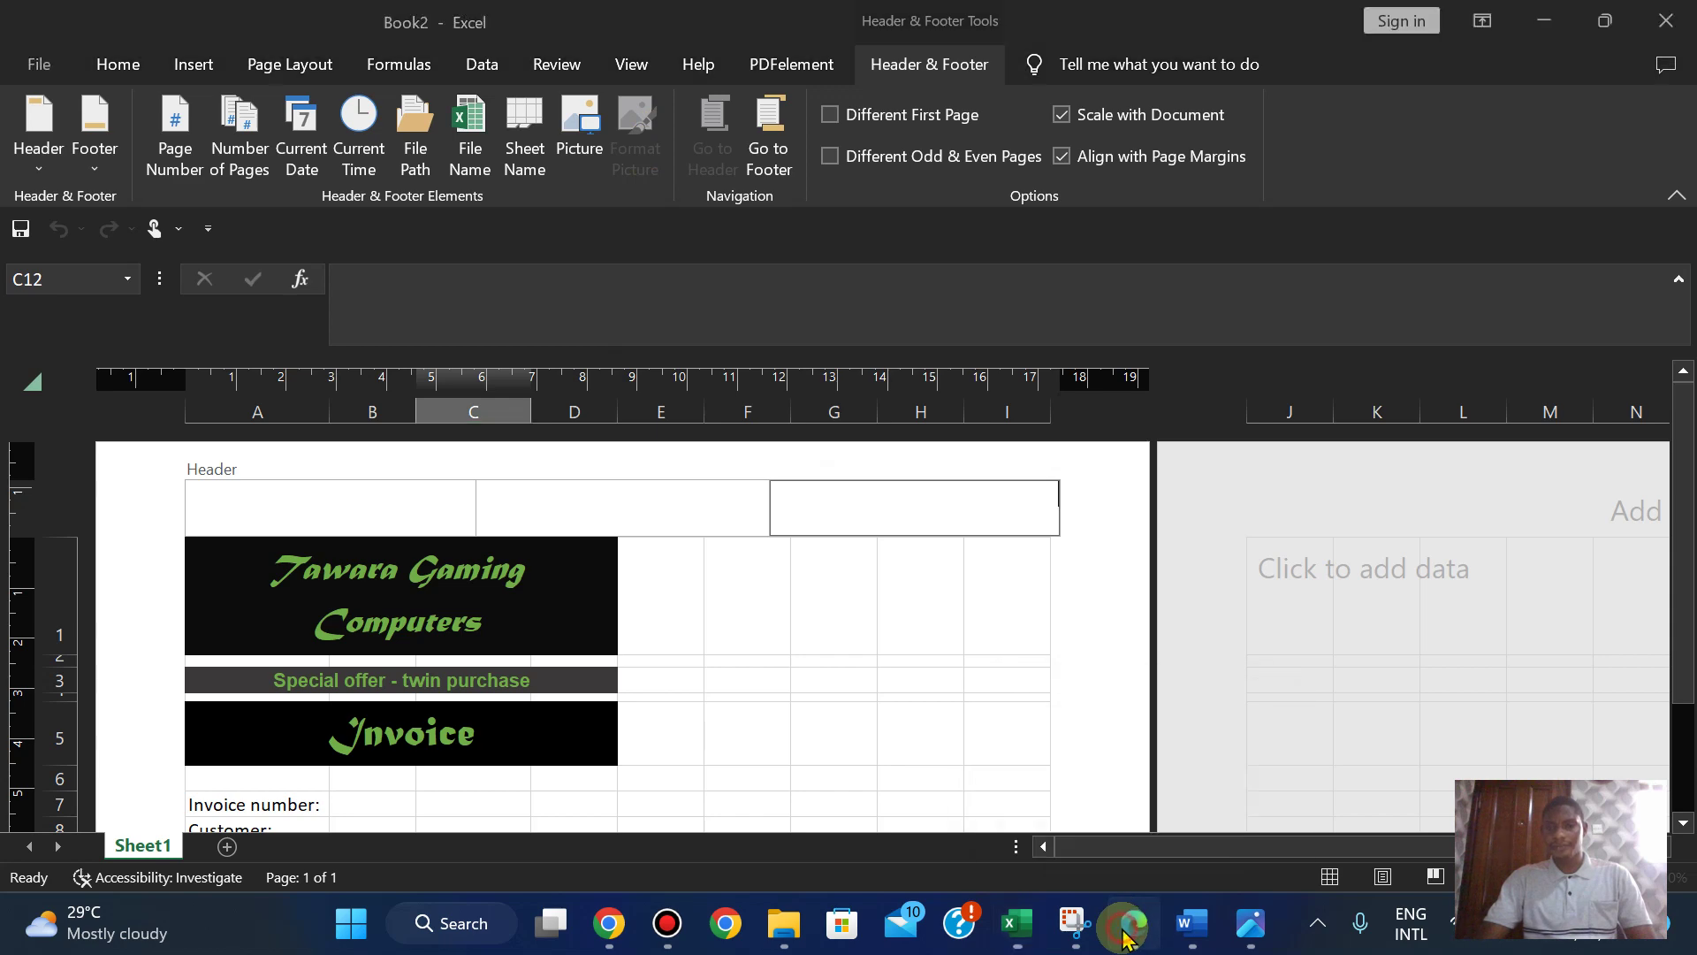
pyautogui.click(1127, 937)
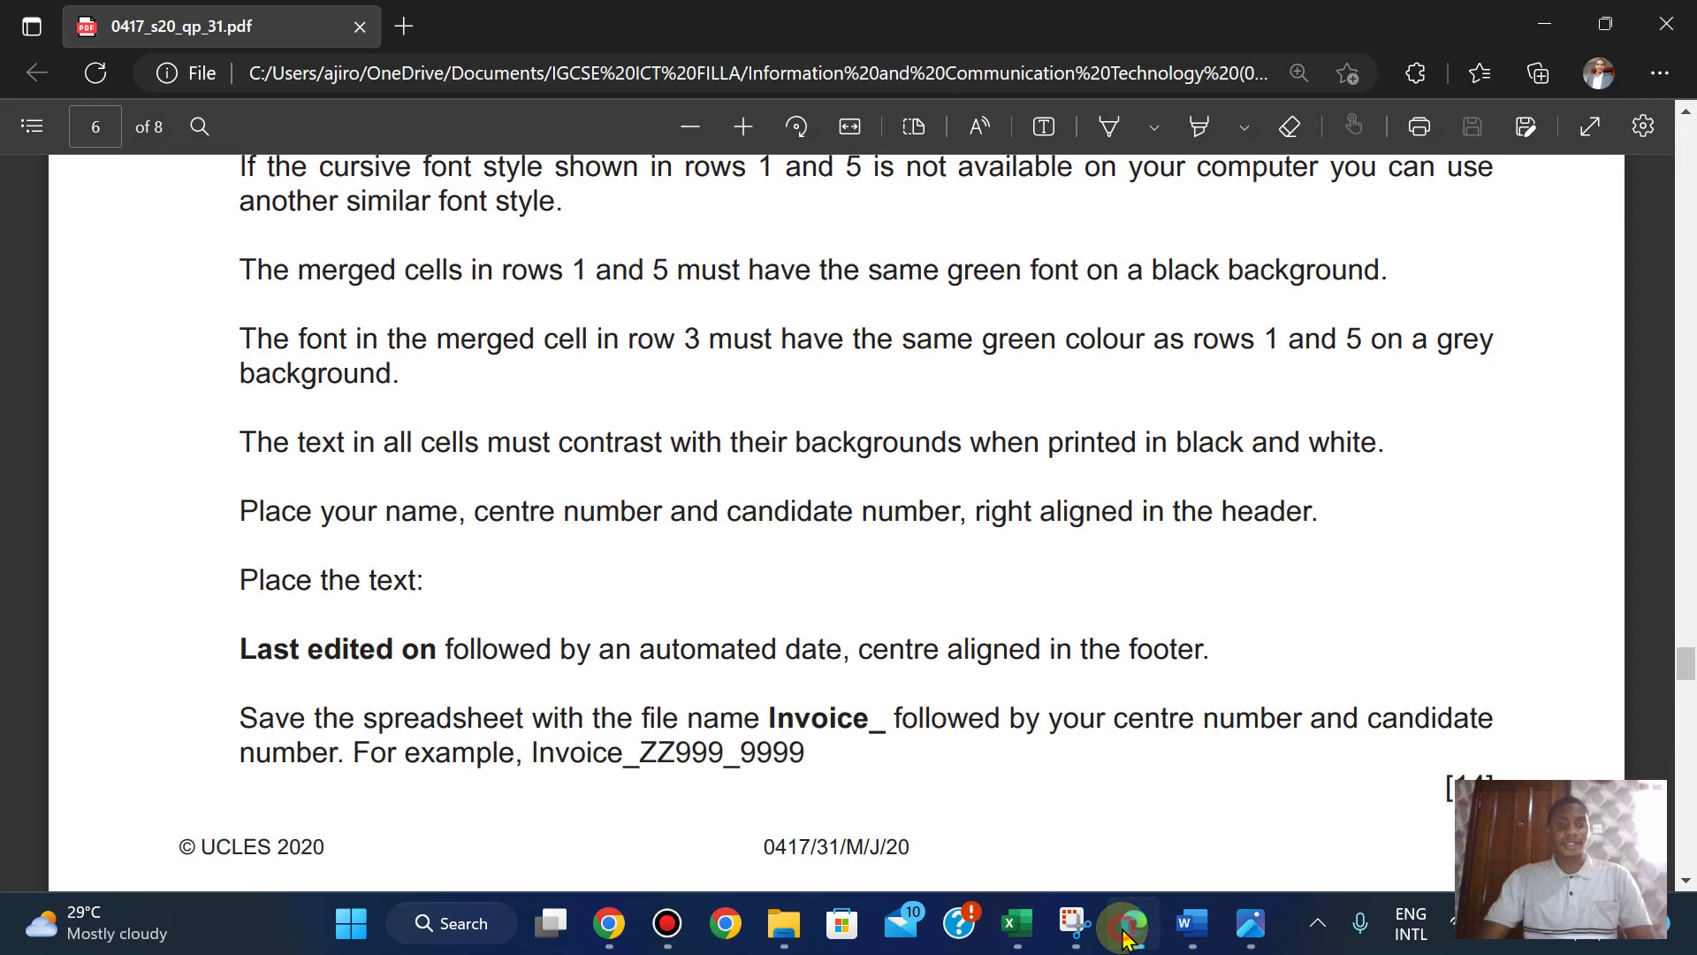
pyautogui.click(1017, 923)
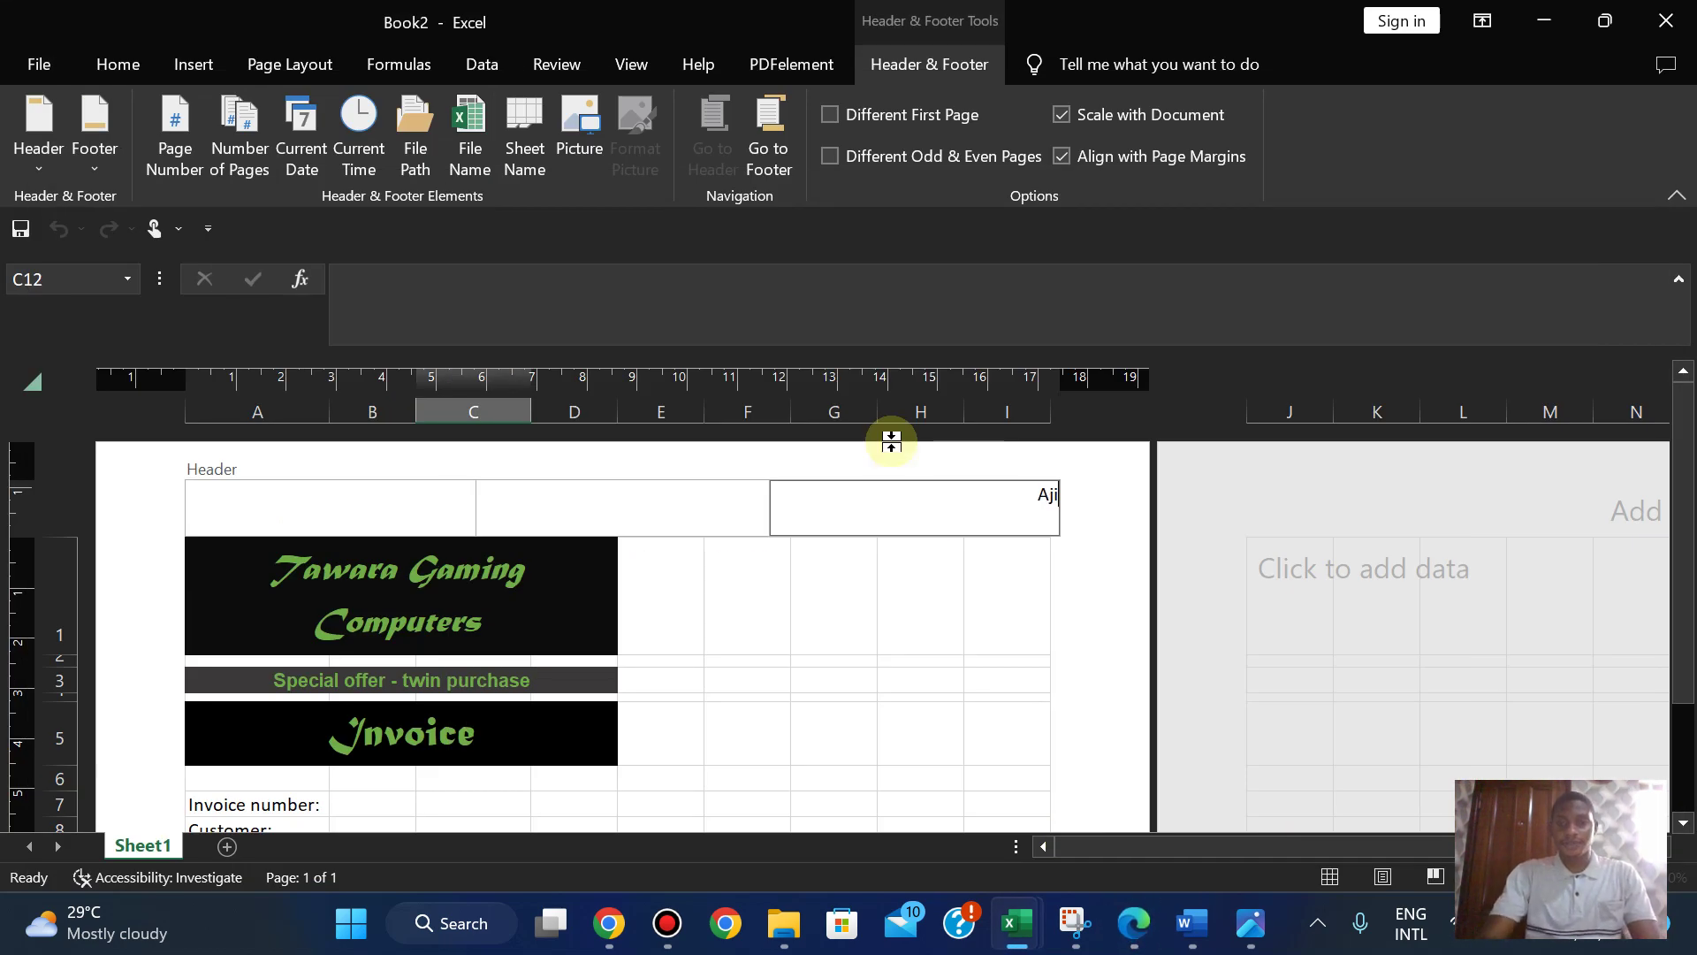
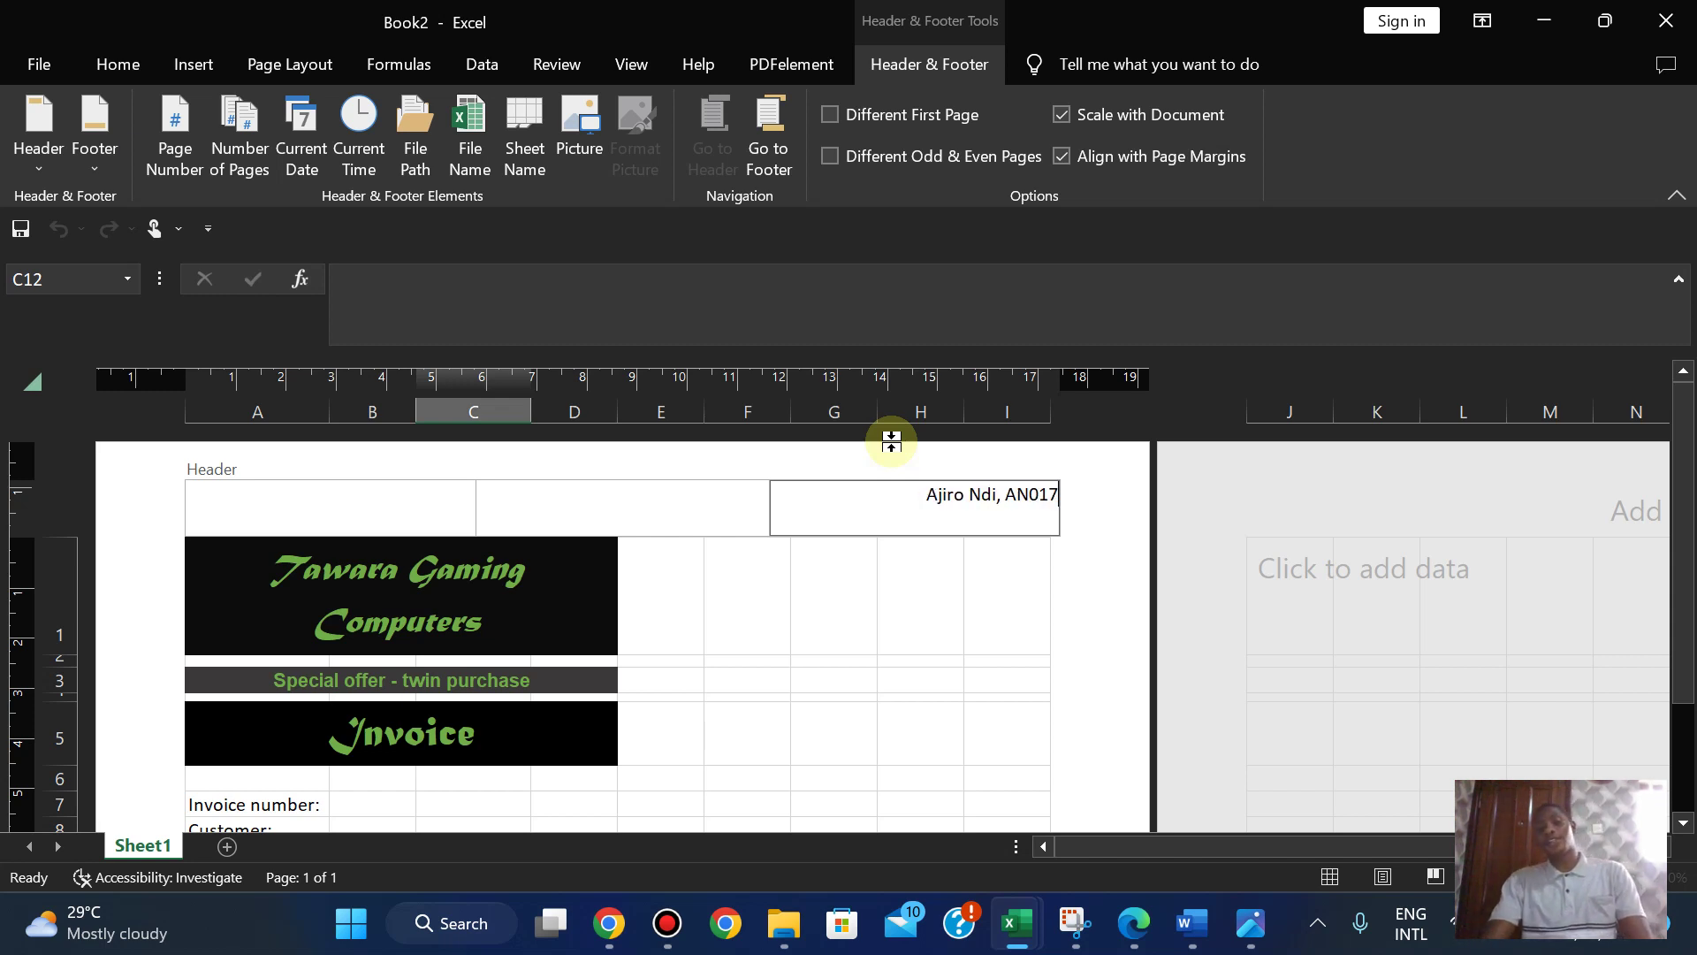
# - Enter the candidate's name, centre number and 2023 in the right header section
pyautogui.write(',')
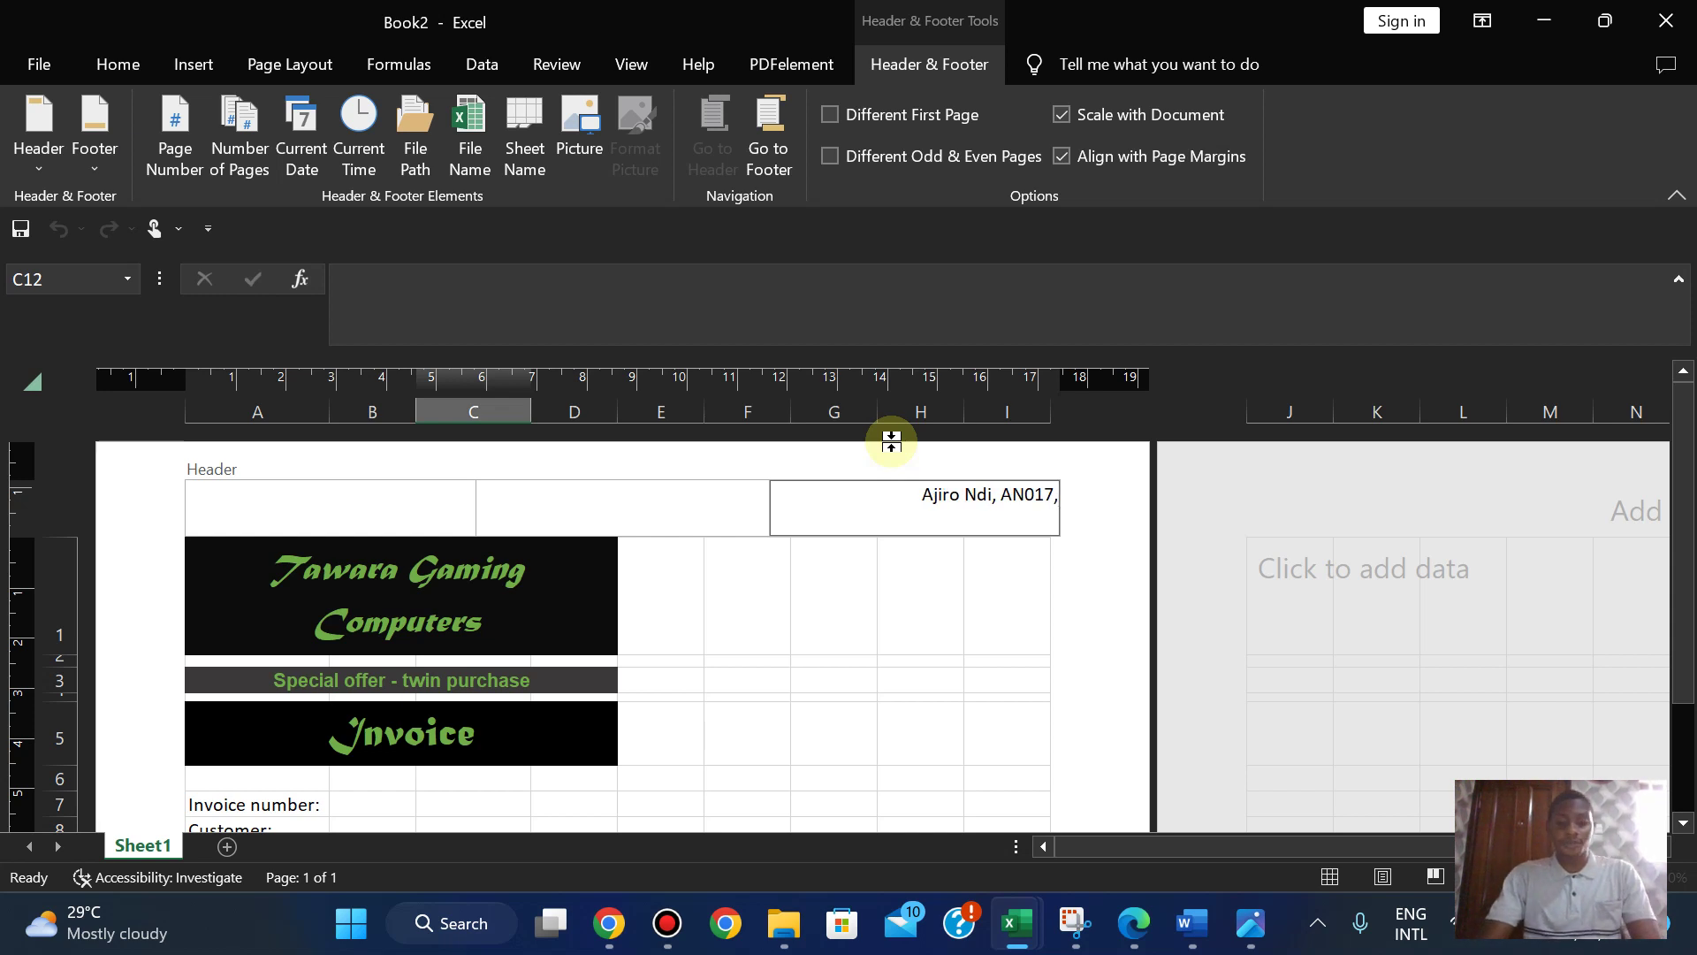
pyautogui.write(' 2023')
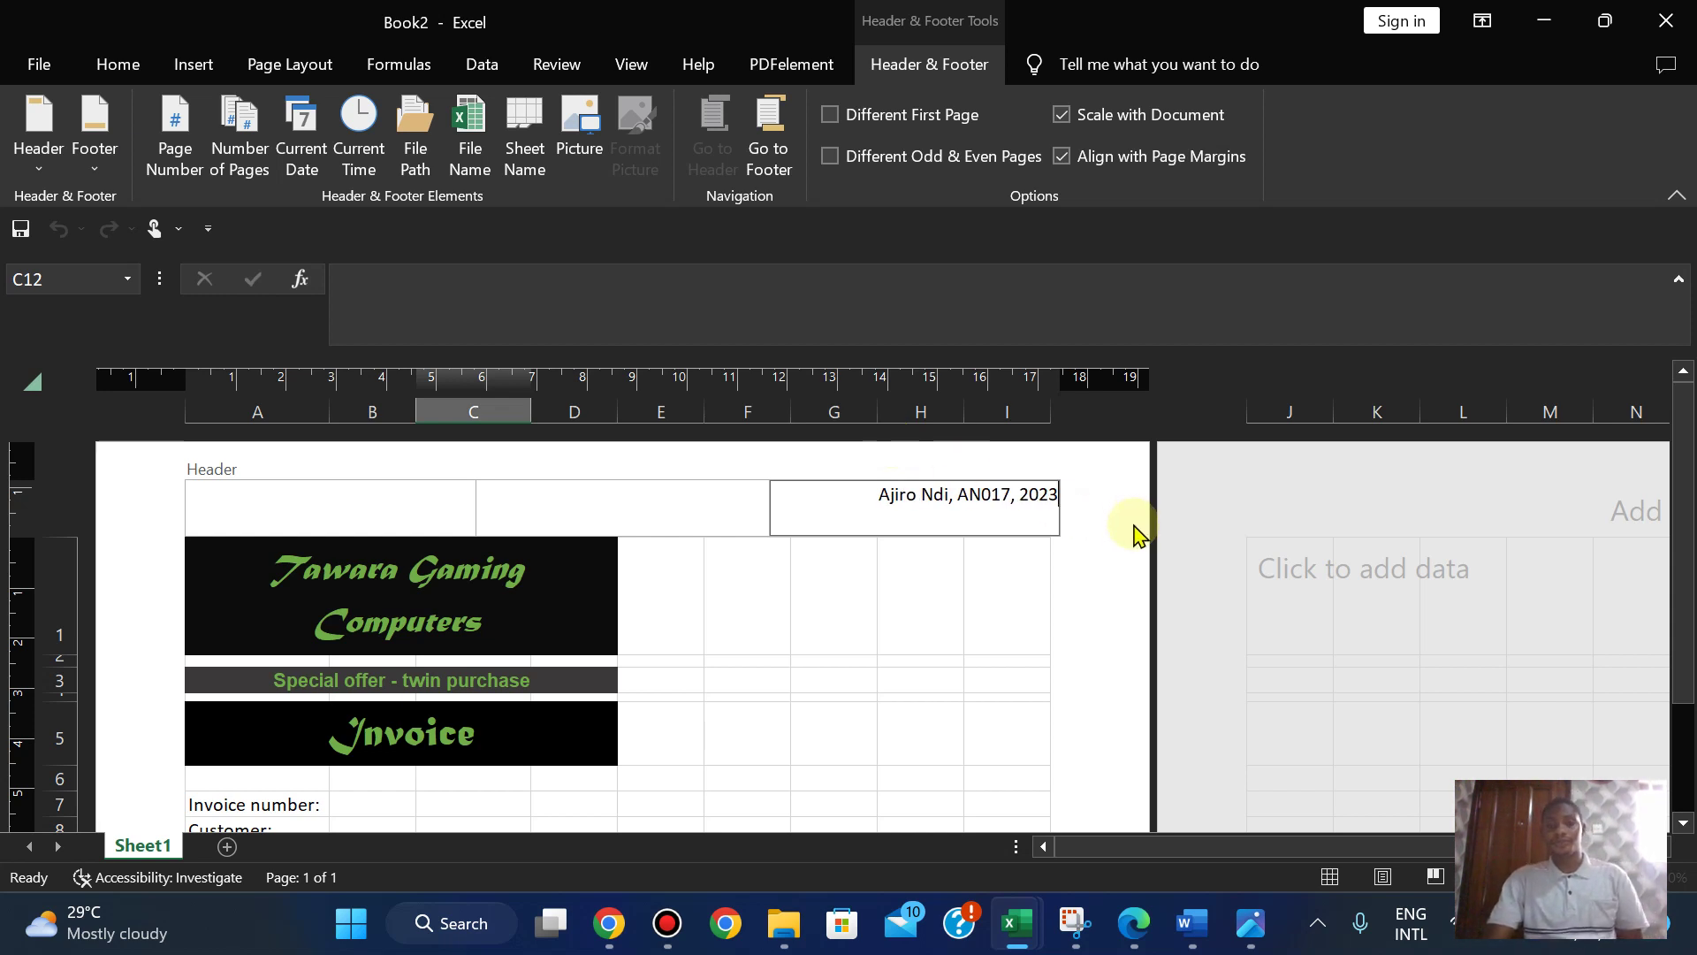
pyautogui.click(1135, 534)
pyautogui.click(631, 64)
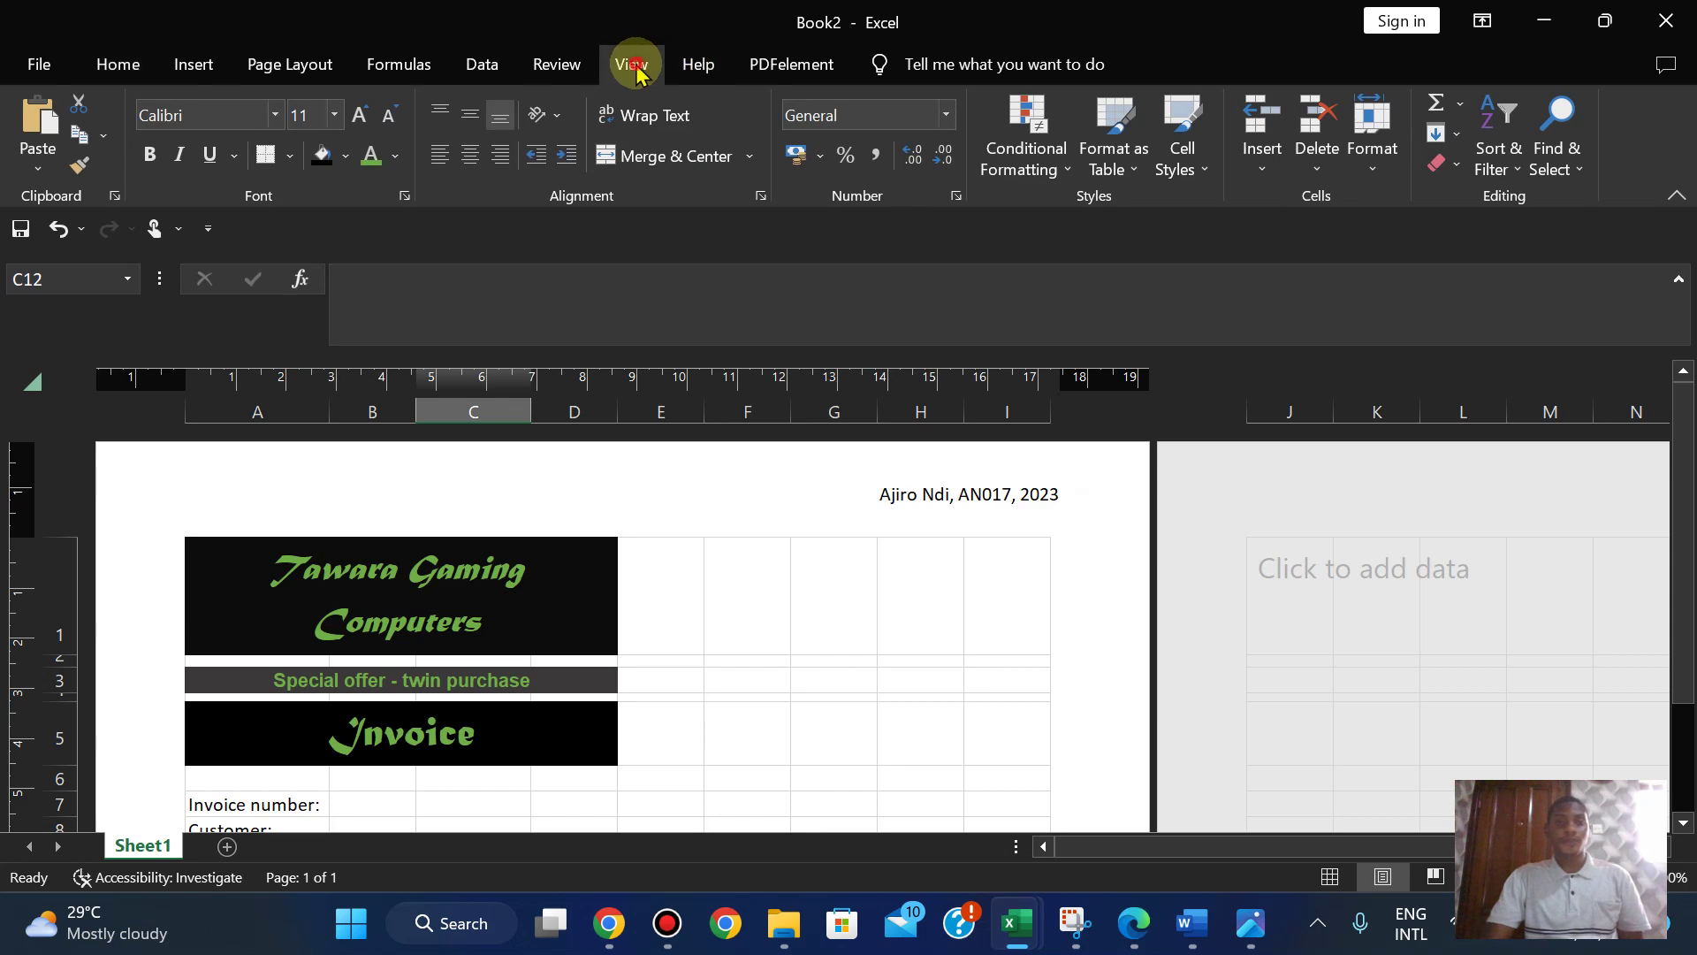
# - Return to Normal view and copy the phrase 'Last edited on' from the exam paper
pyautogui.click(39, 133)
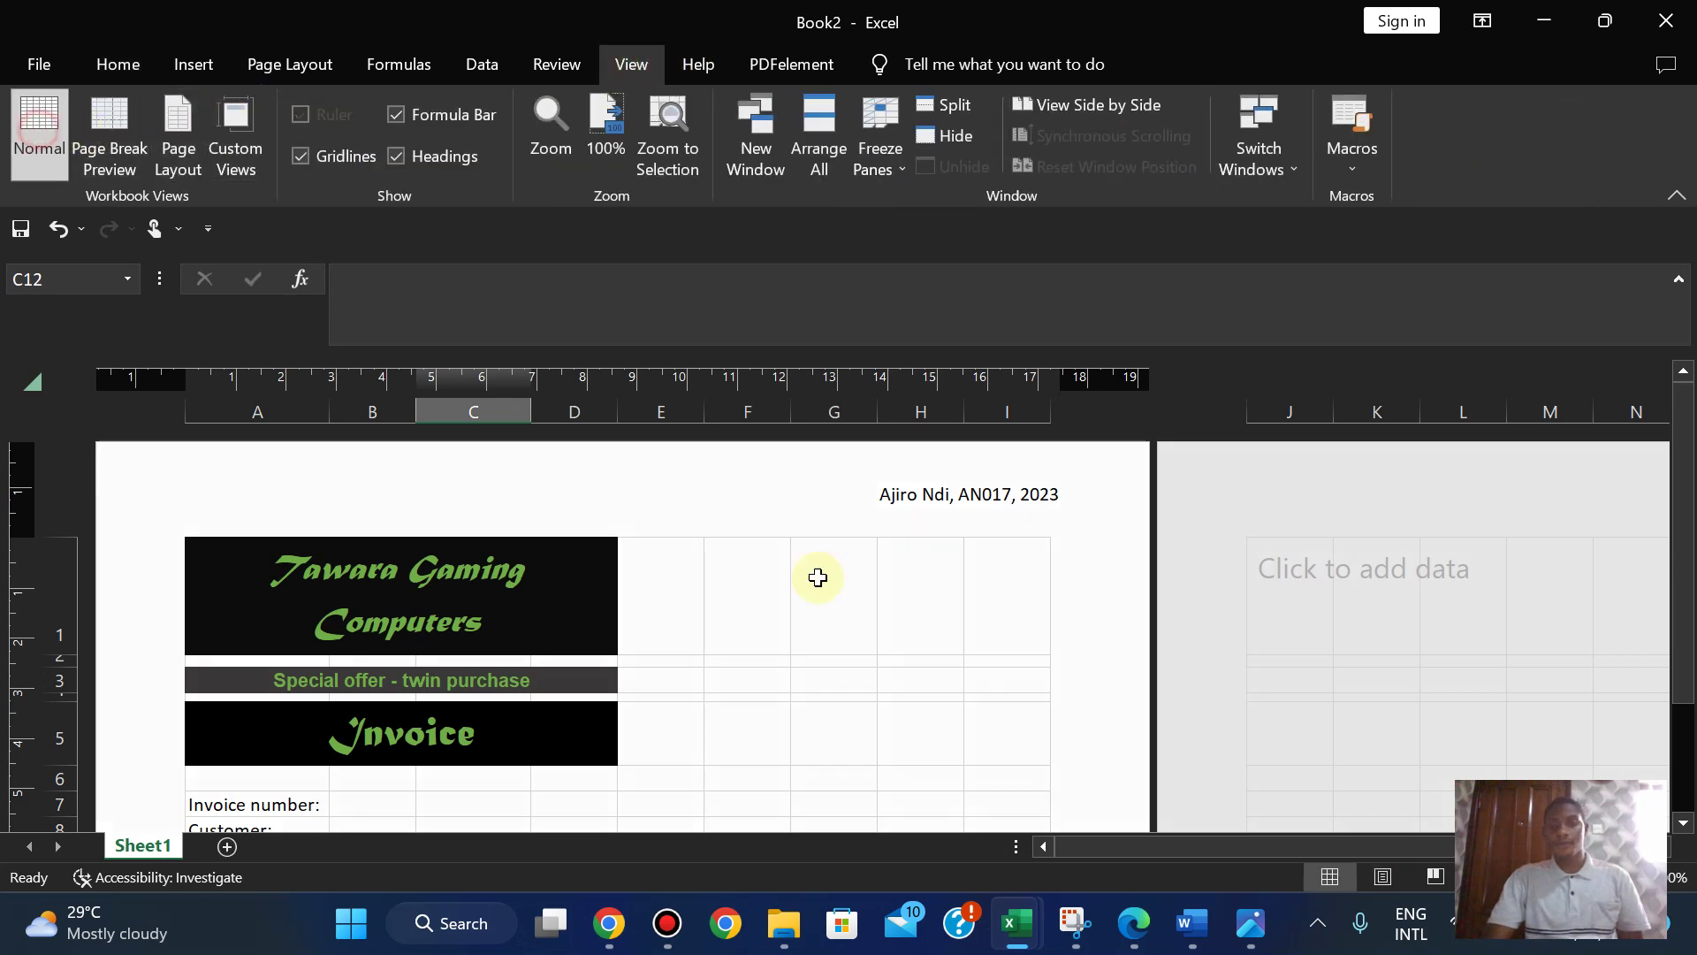
pyautogui.click(1133, 921)
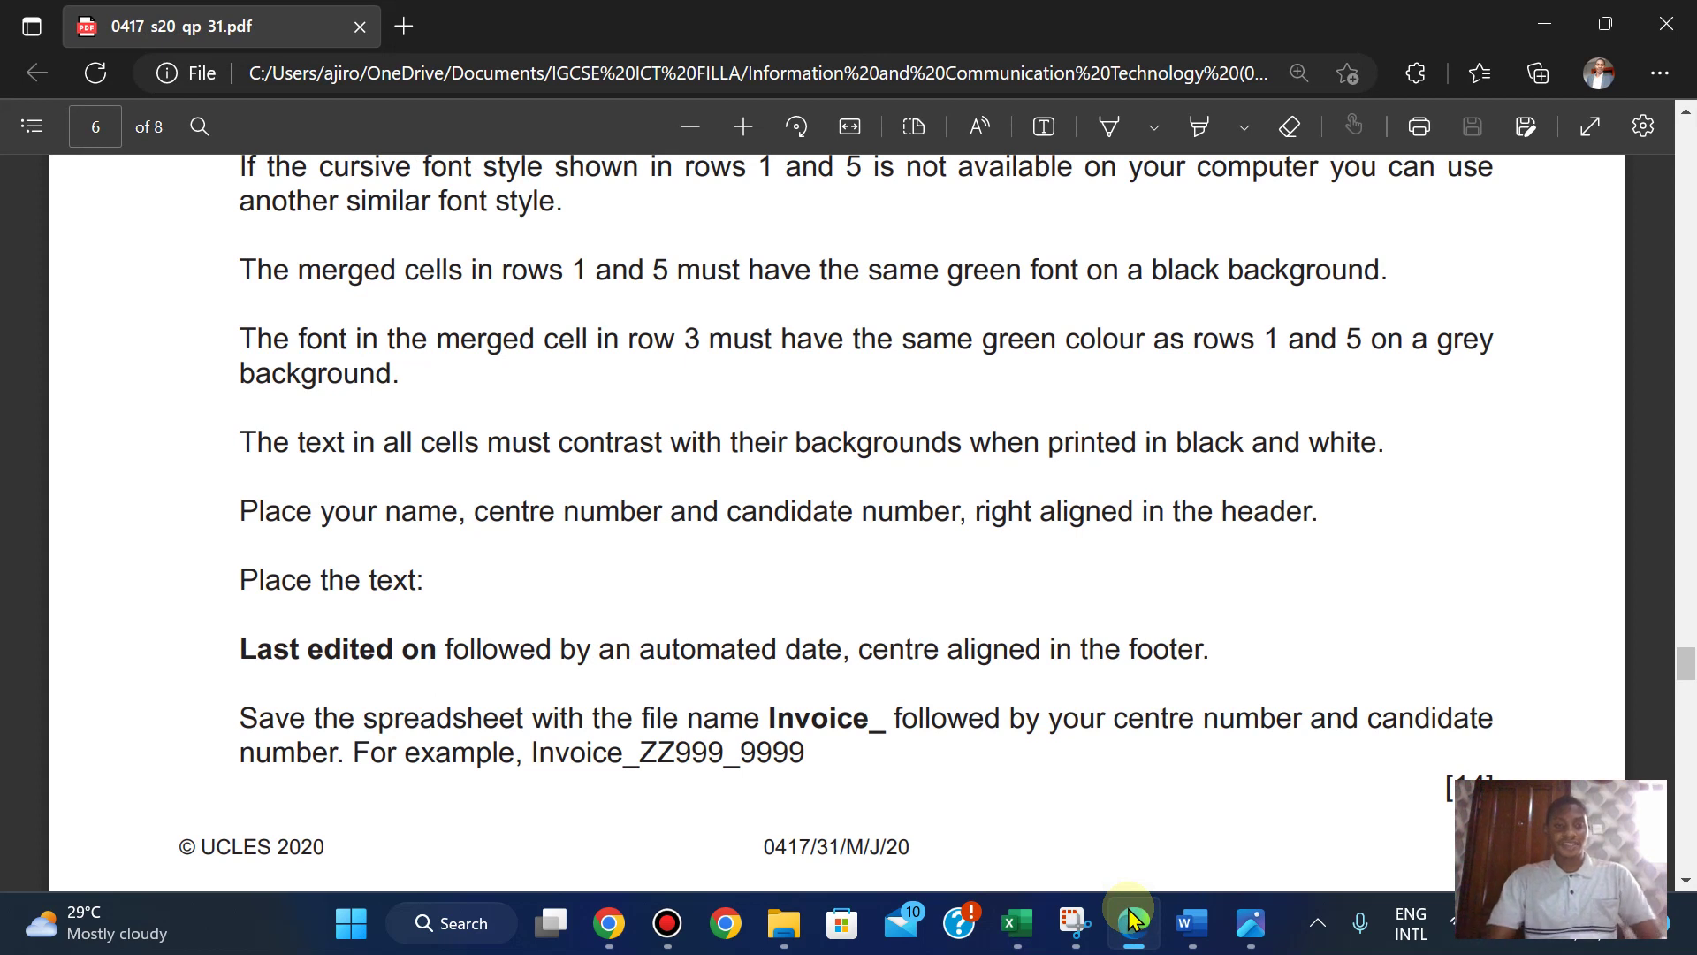
pyautogui.moveTo(240, 649); pyautogui.dragTo(436, 649)
pyautogui.click(499, 421)
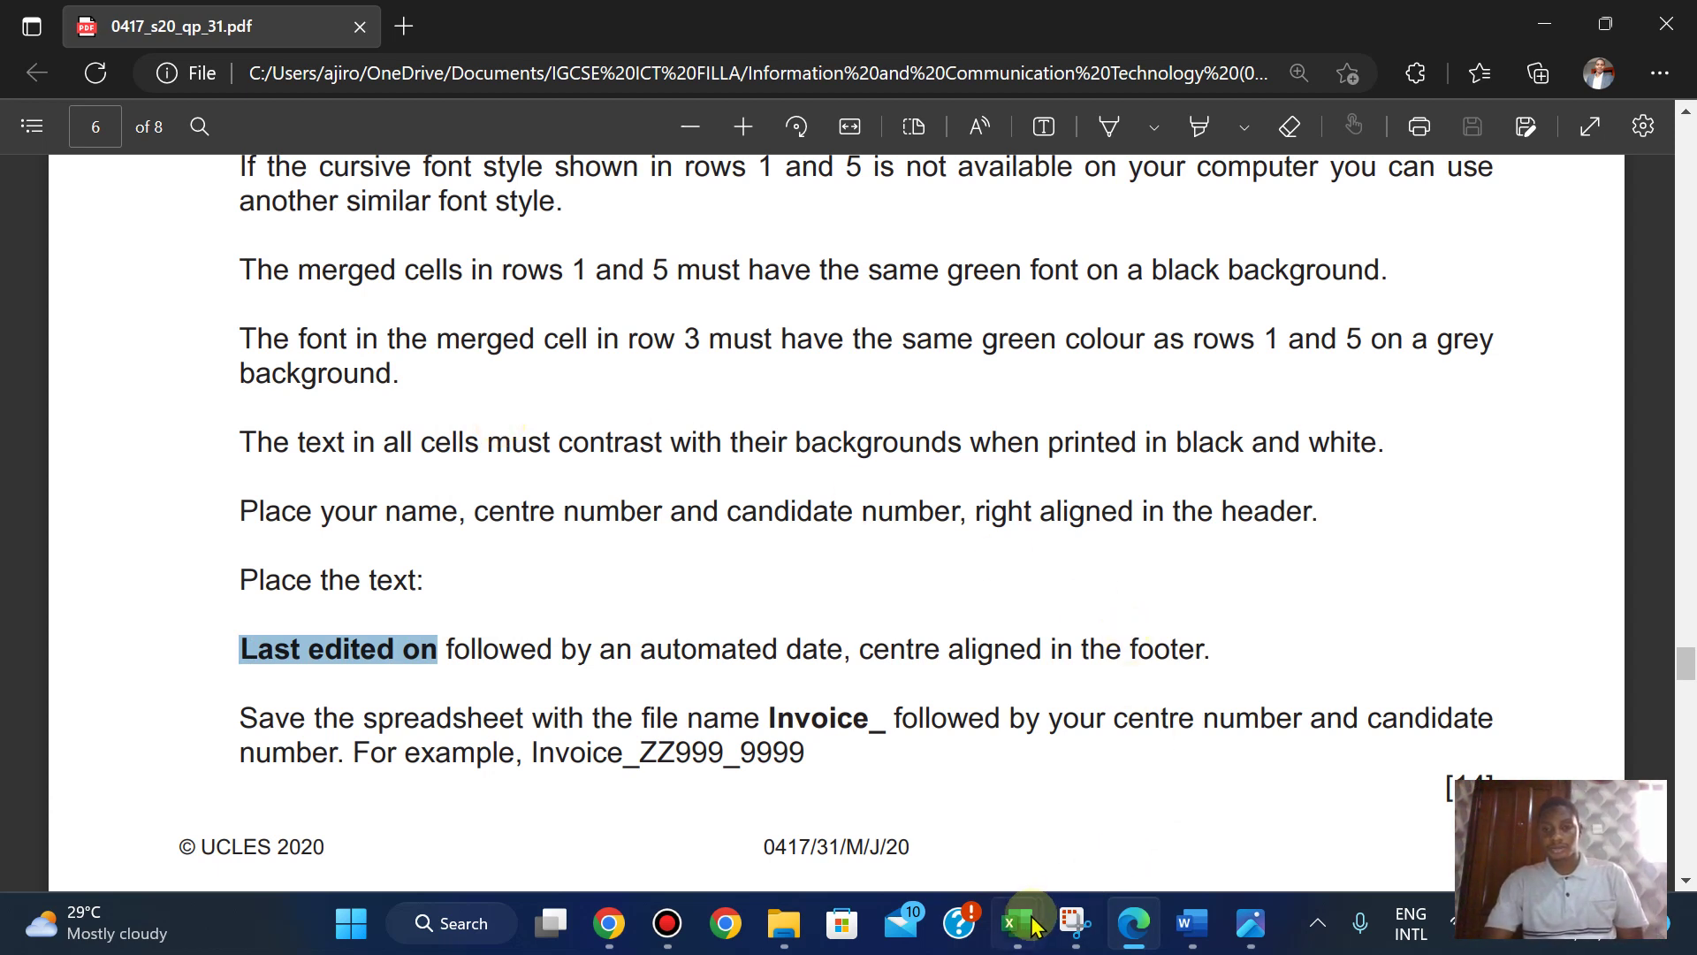
# - Reopen header and footer editing on the Book2 invoice sheet
pyautogui.moveTo(1028, 930)
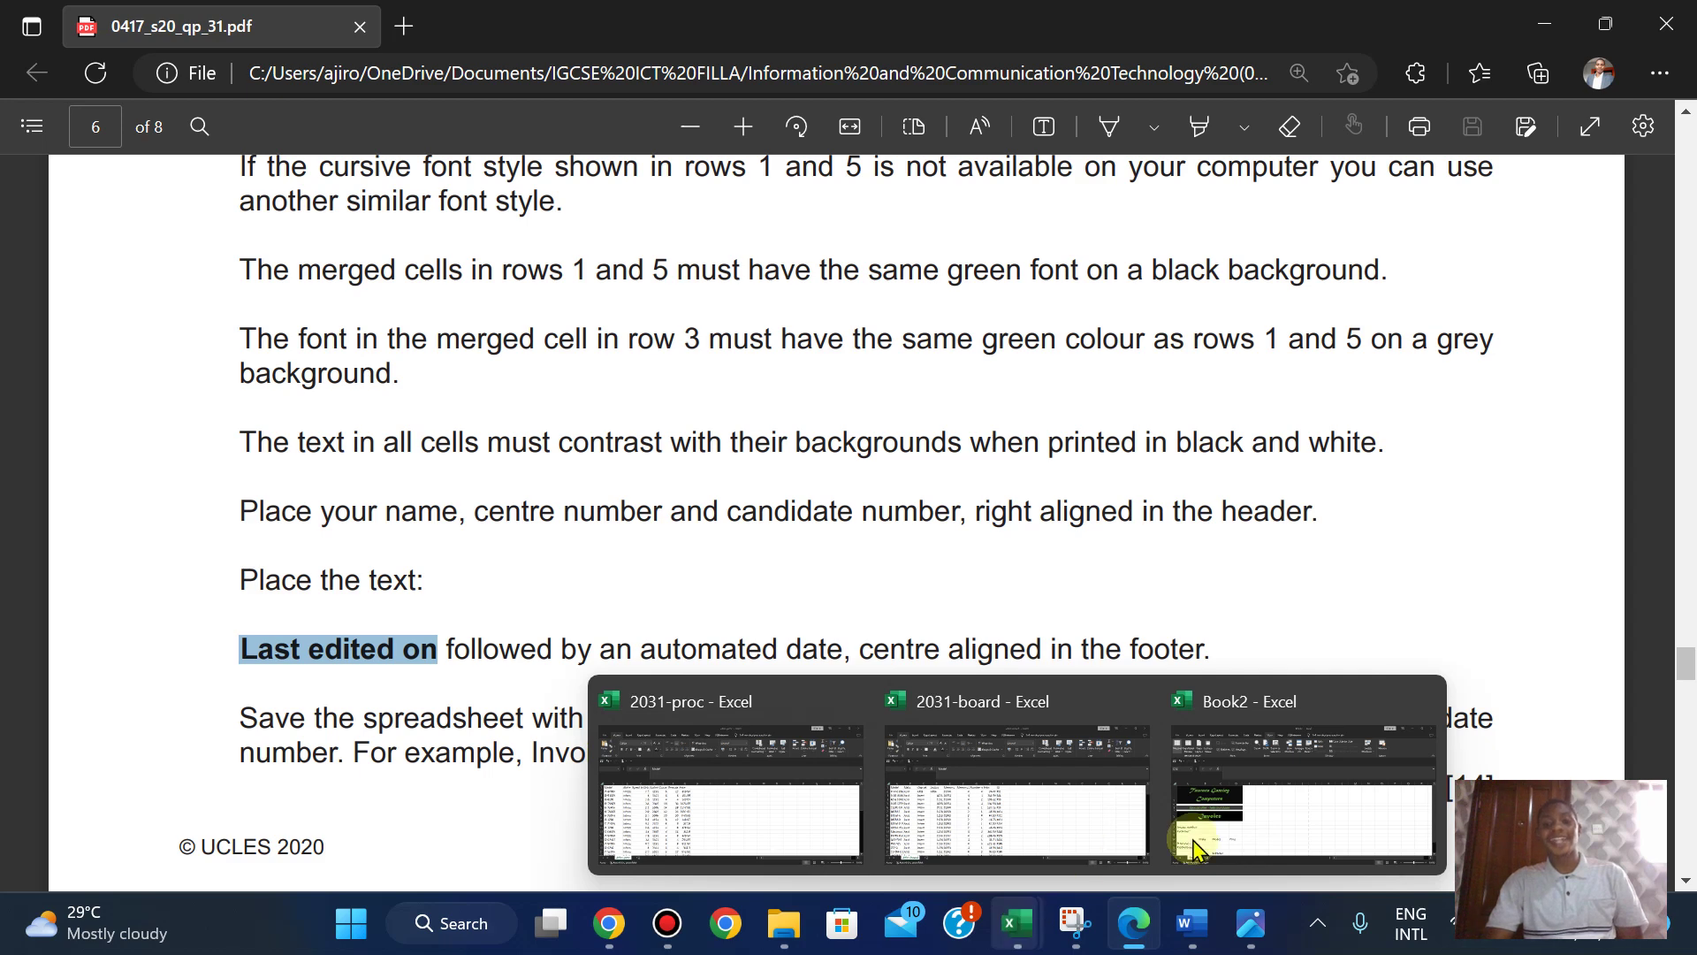
pyautogui.click(1246, 809)
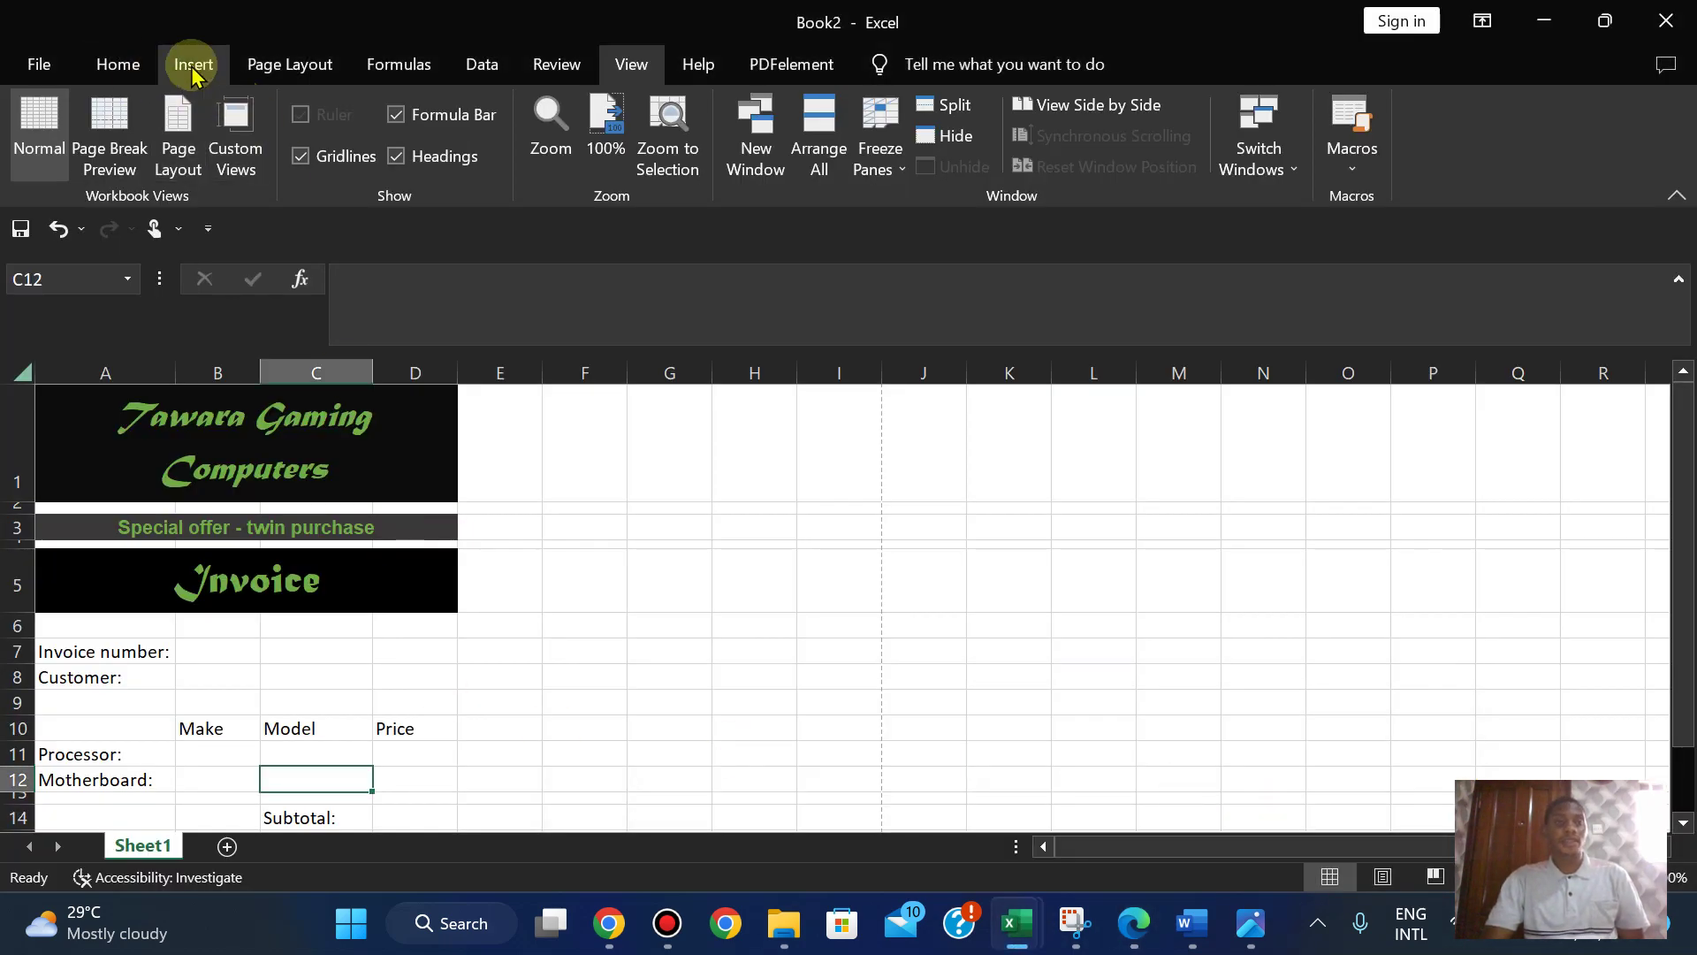
pyautogui.click(190, 65)
pyautogui.click(1554, 172)
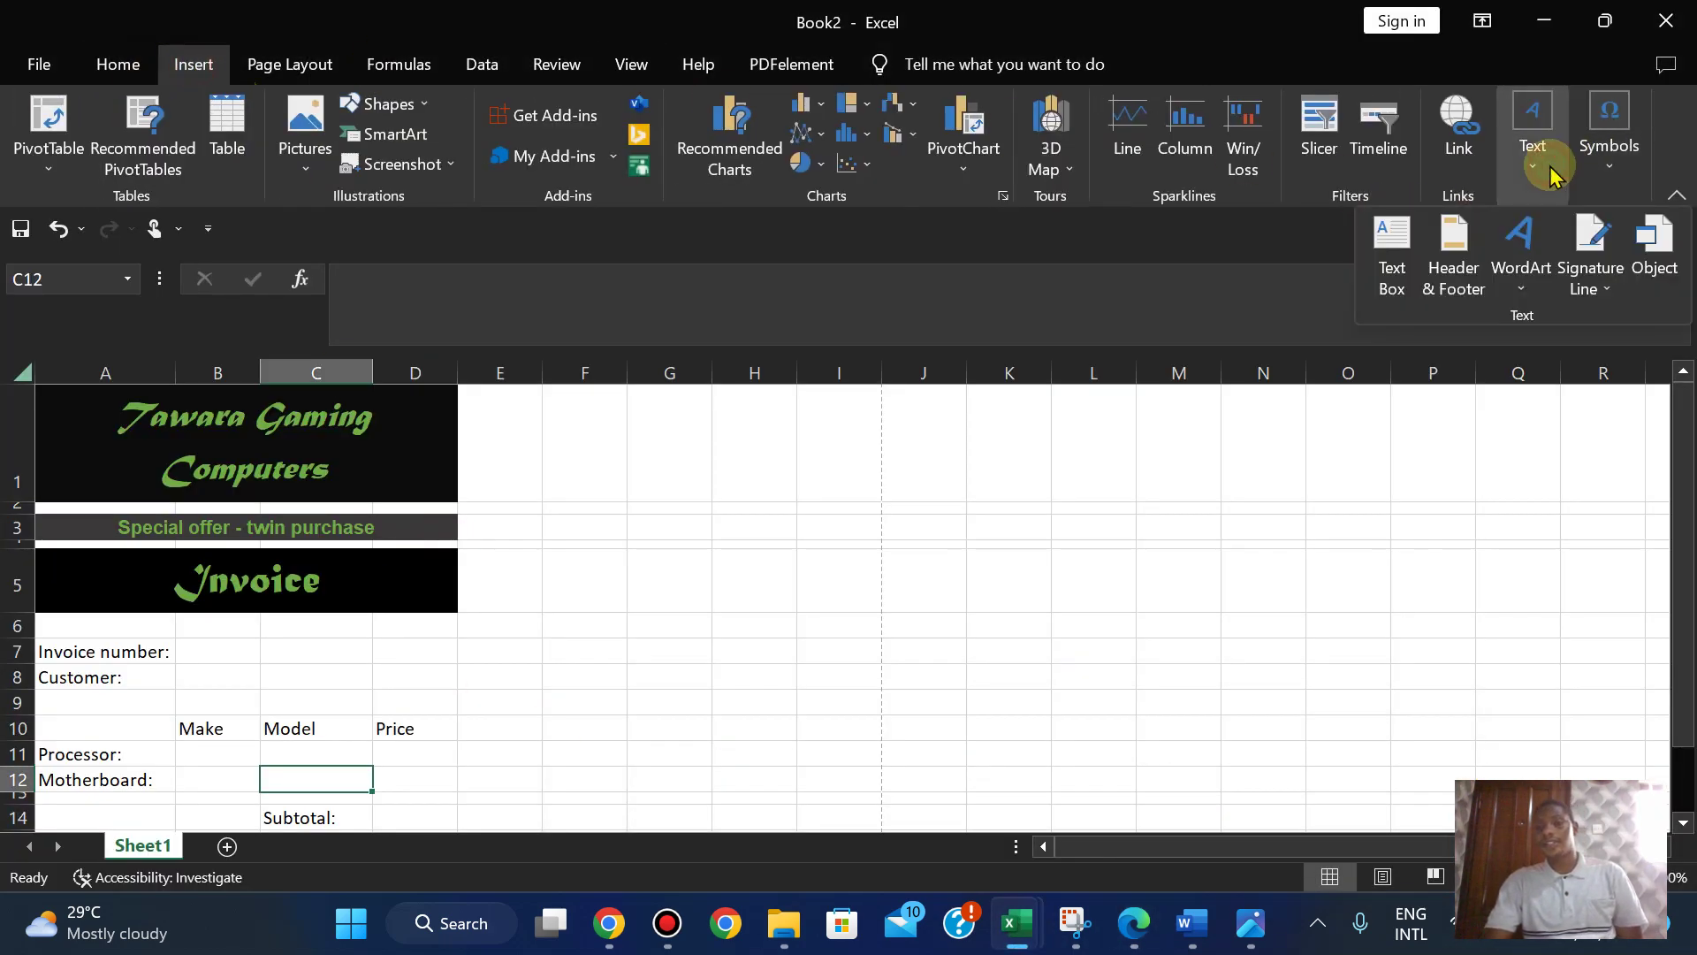
pyautogui.click(1451, 270)
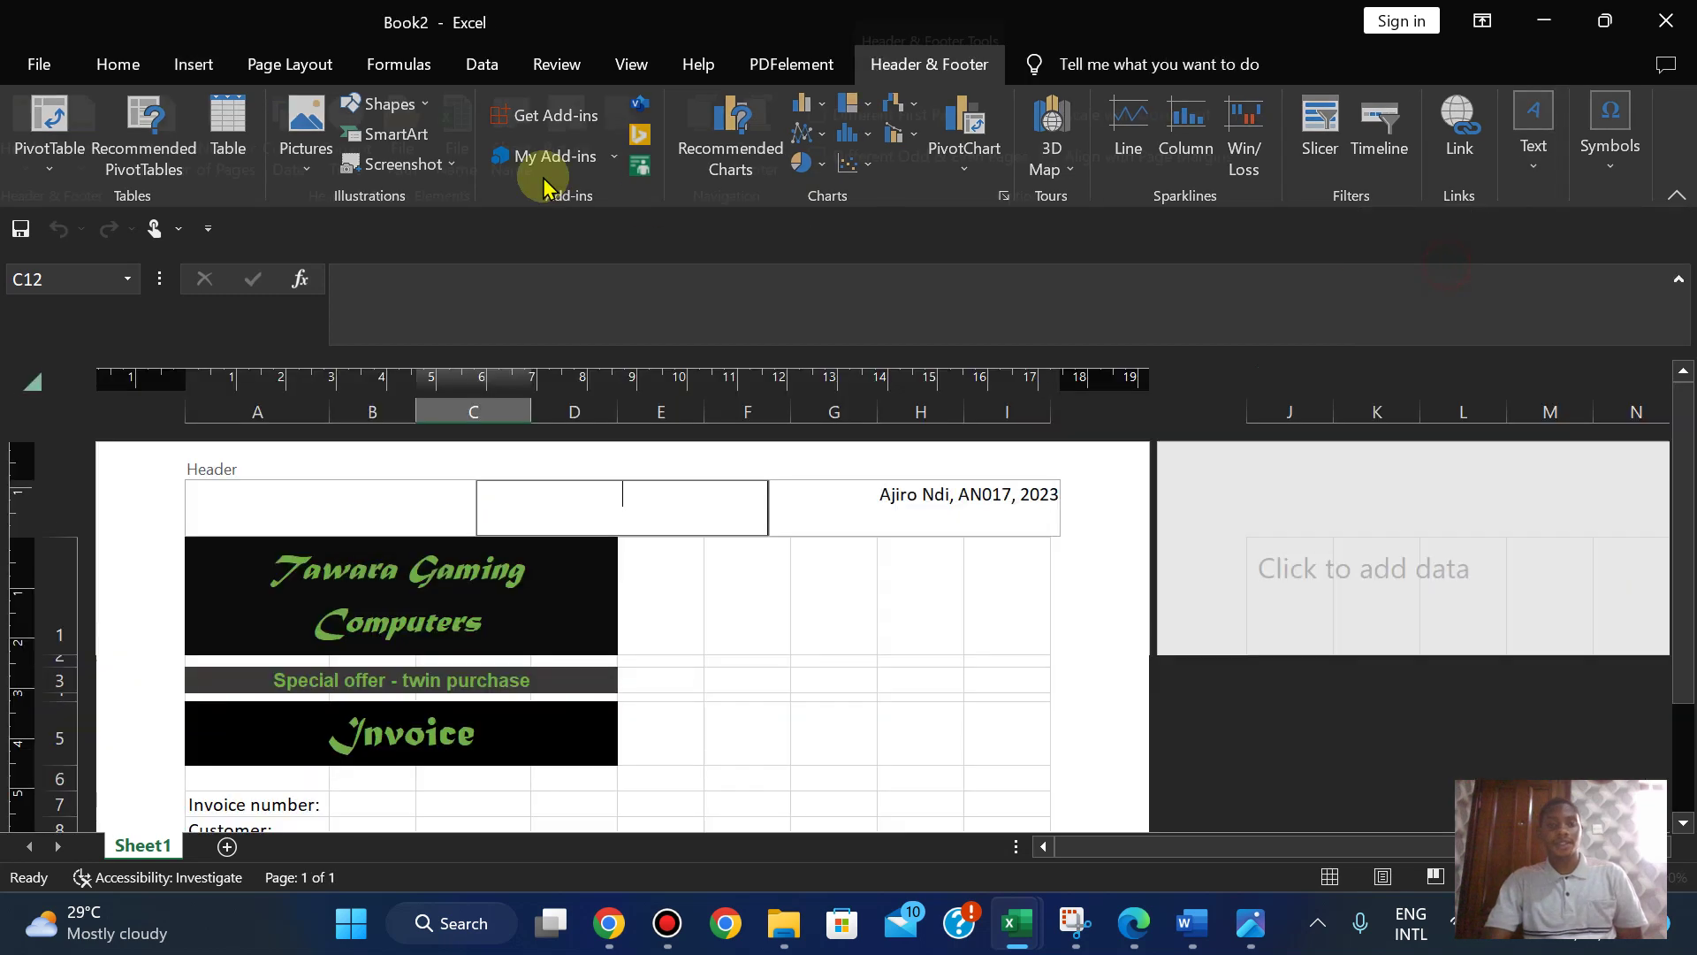
# - Put 'Last edited on' plus an automatic current date in the centre footer, then return to Normal view
pyautogui.click(756, 167)
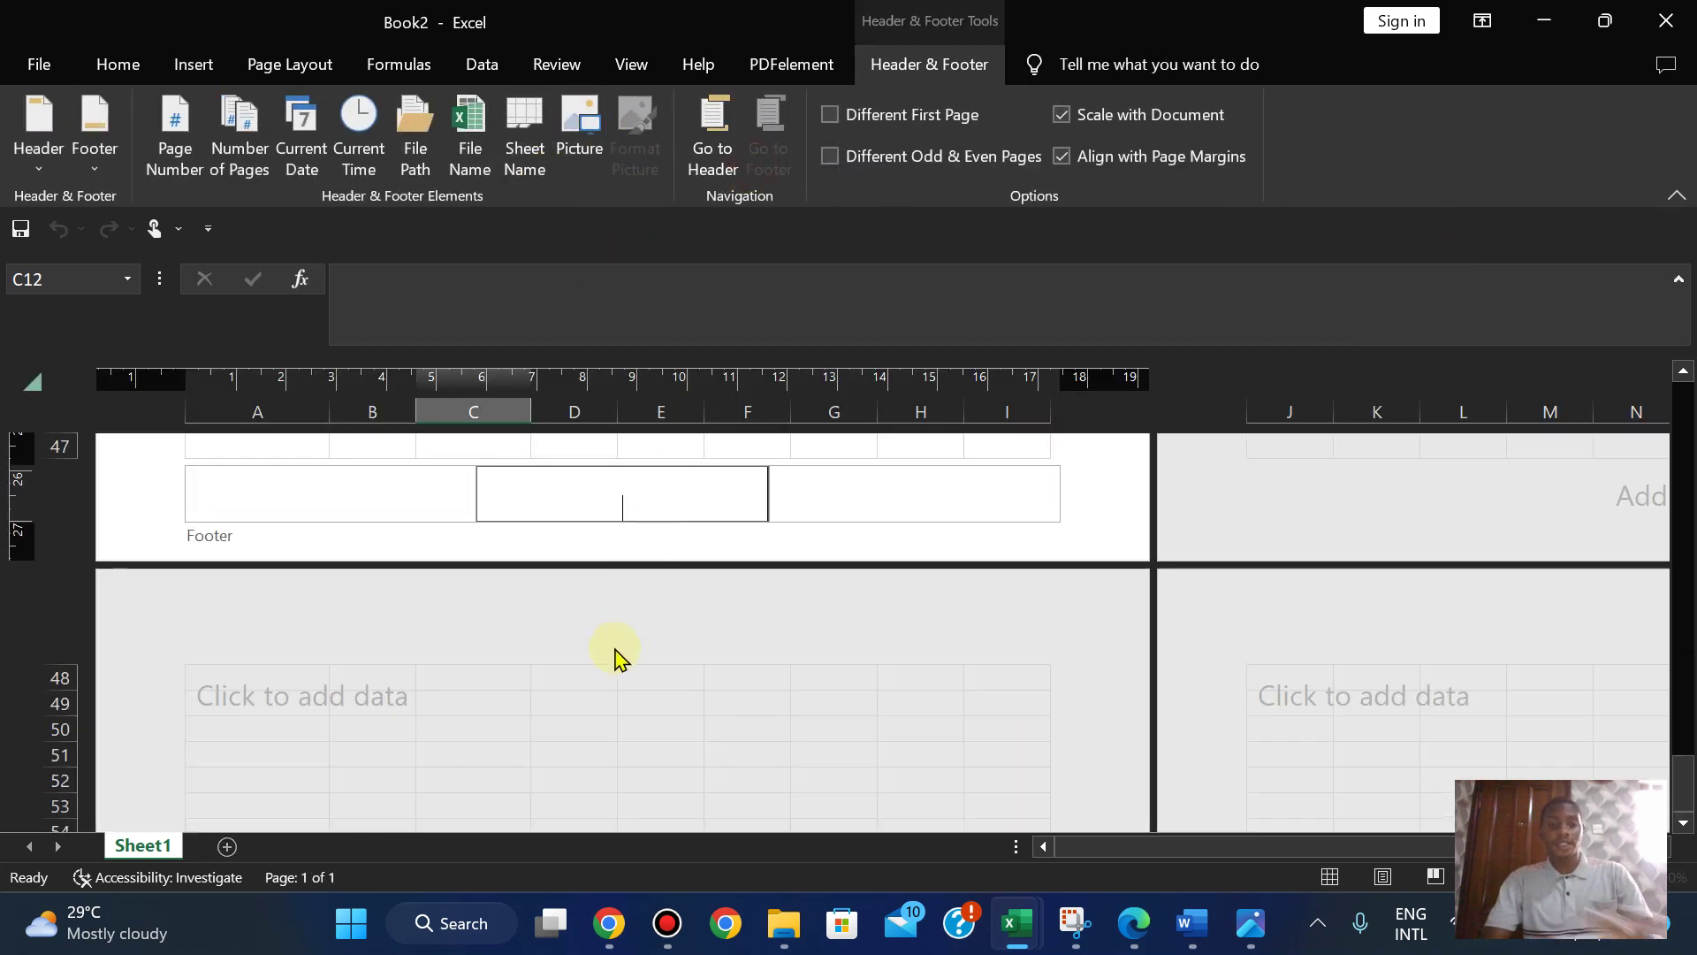
pyautogui.write('Last edited on')
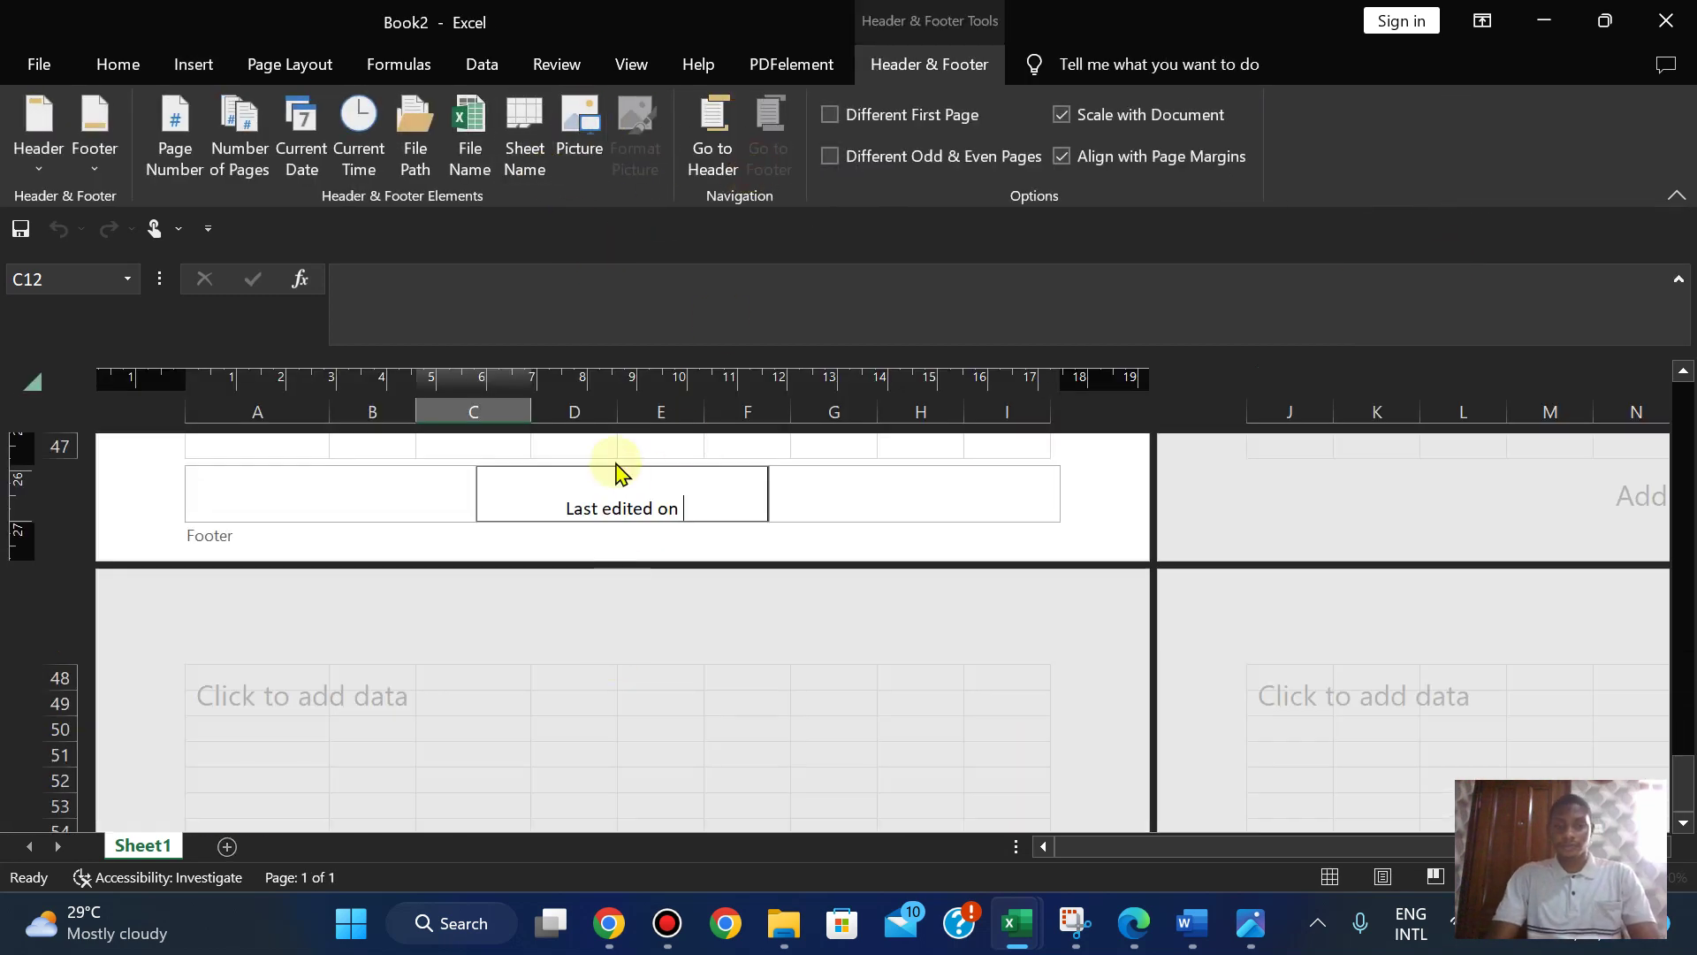
pyautogui.click(1133, 925)
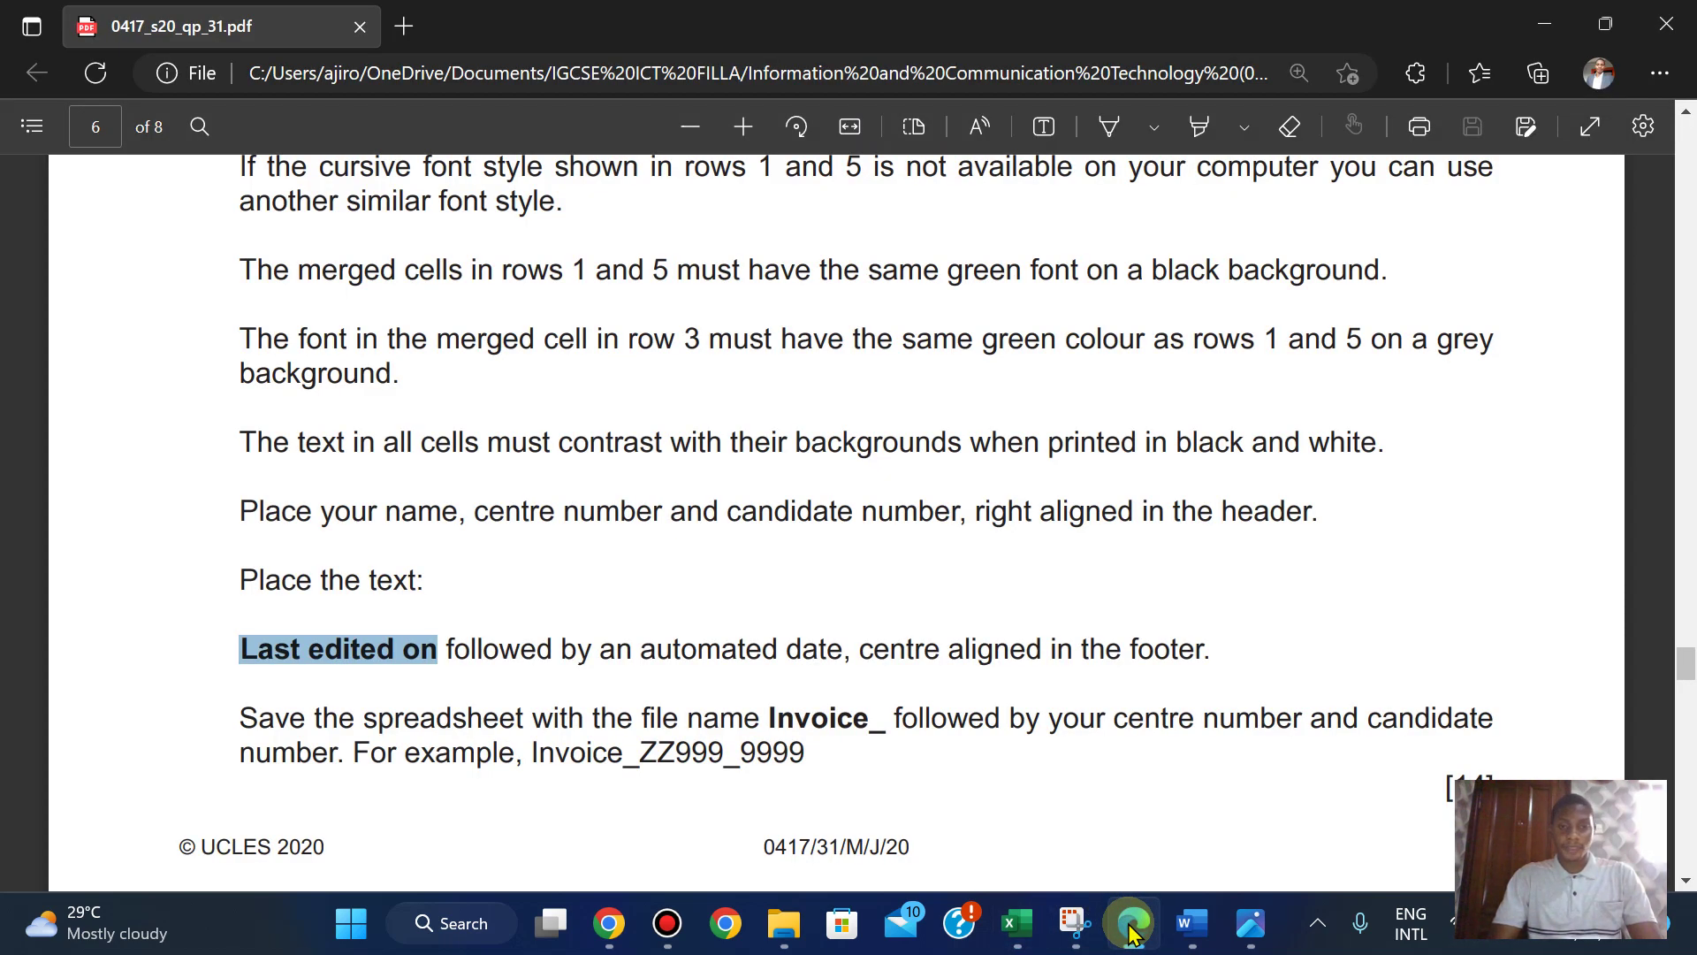
pyautogui.click(1016, 923)
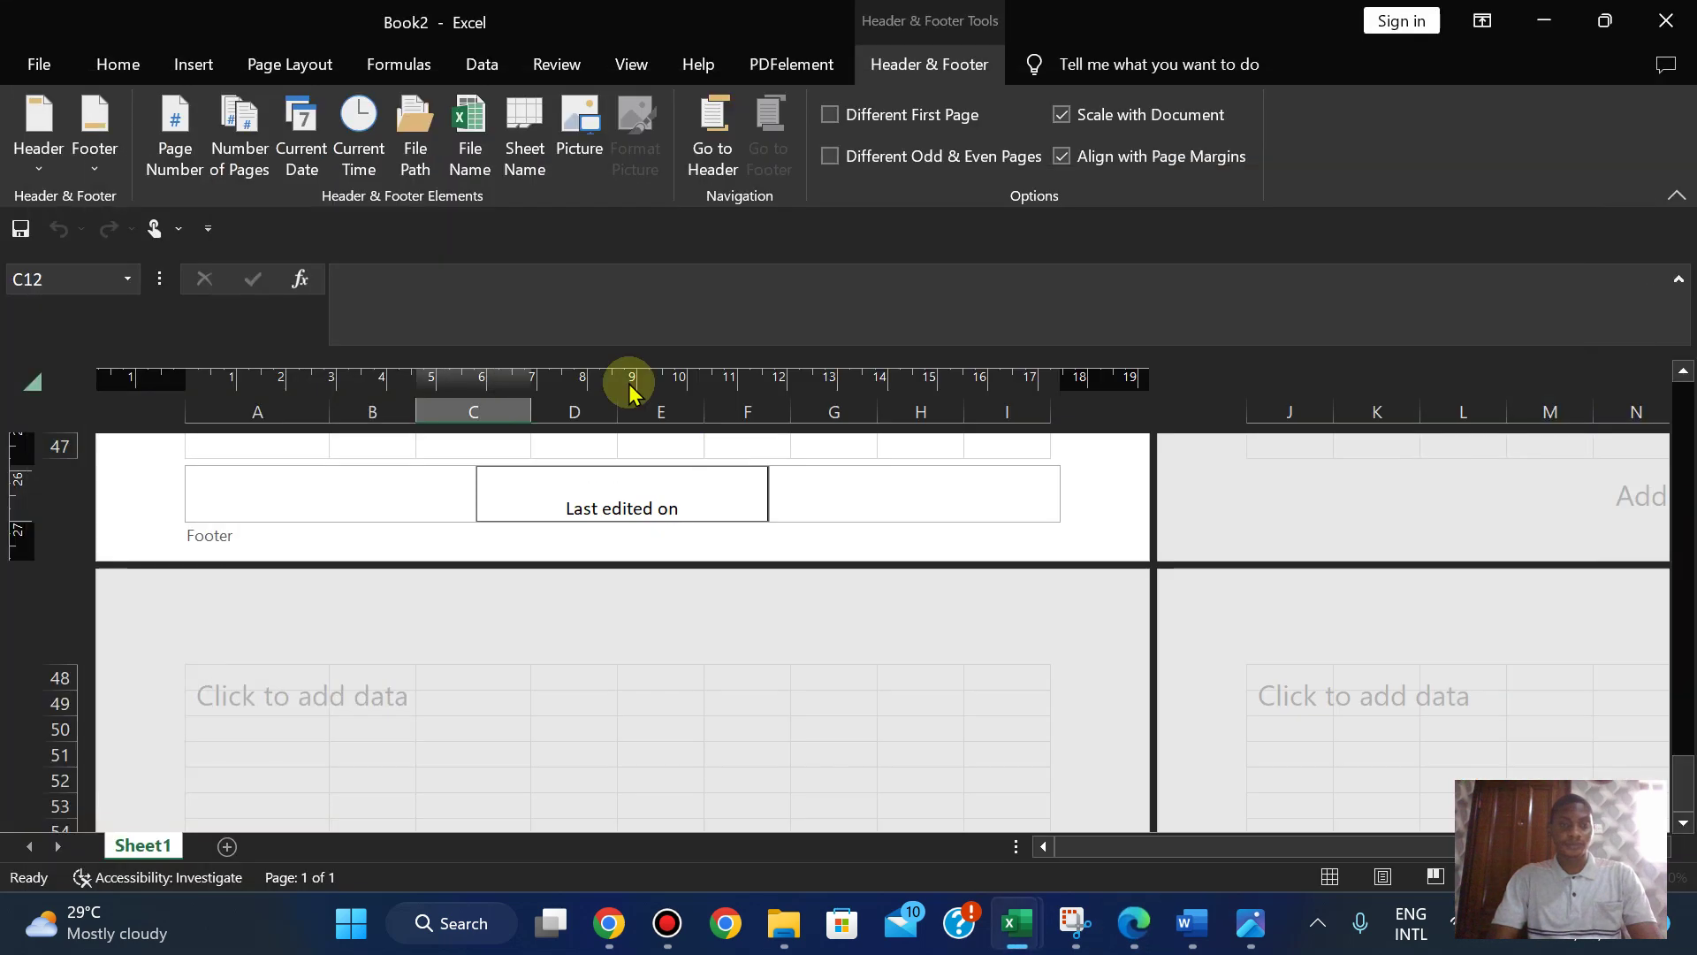
pyautogui.click(292, 152)
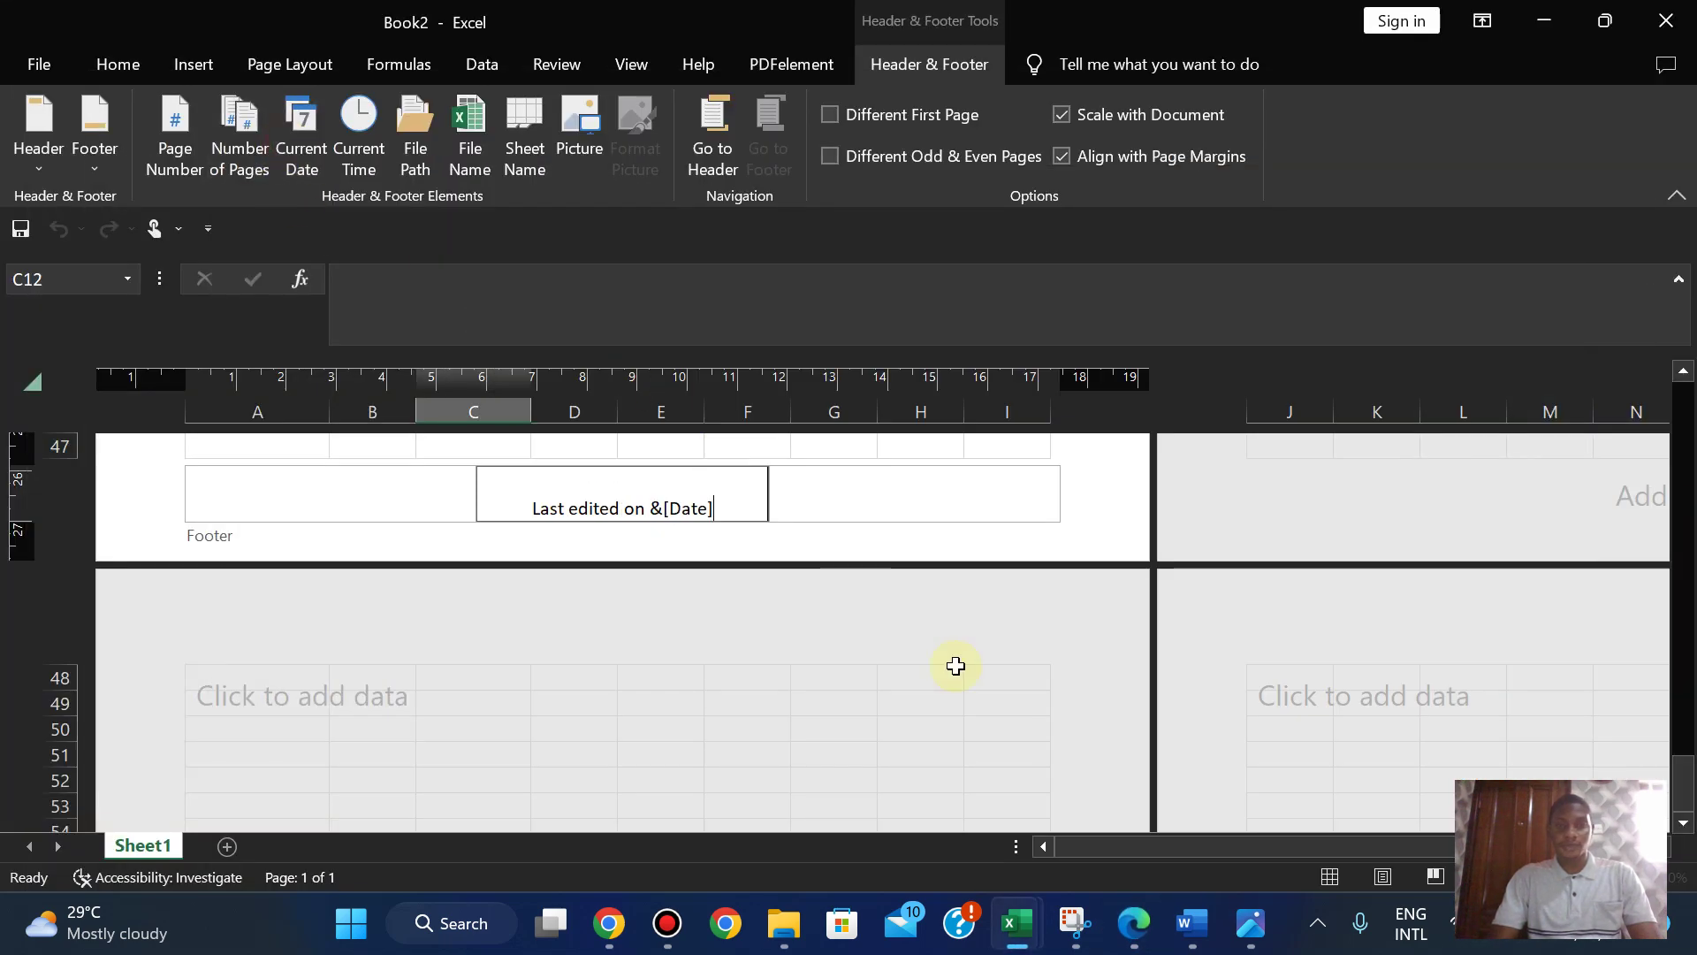
pyautogui.click(1132, 919)
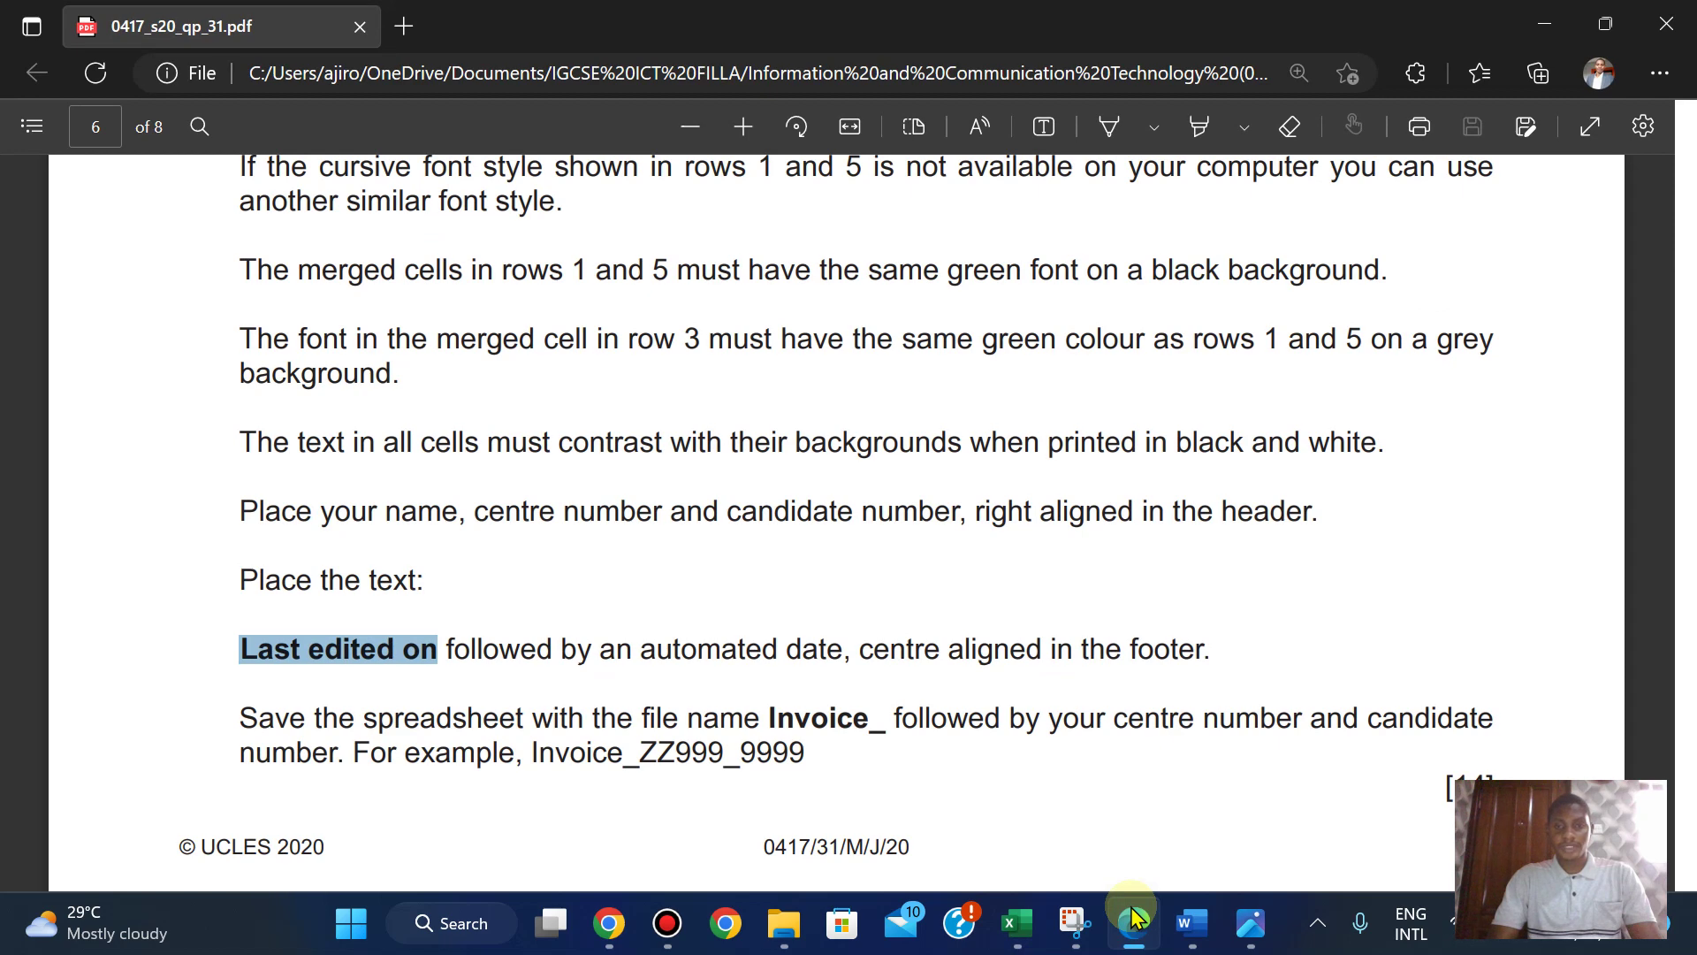
pyautogui.click(1134, 919)
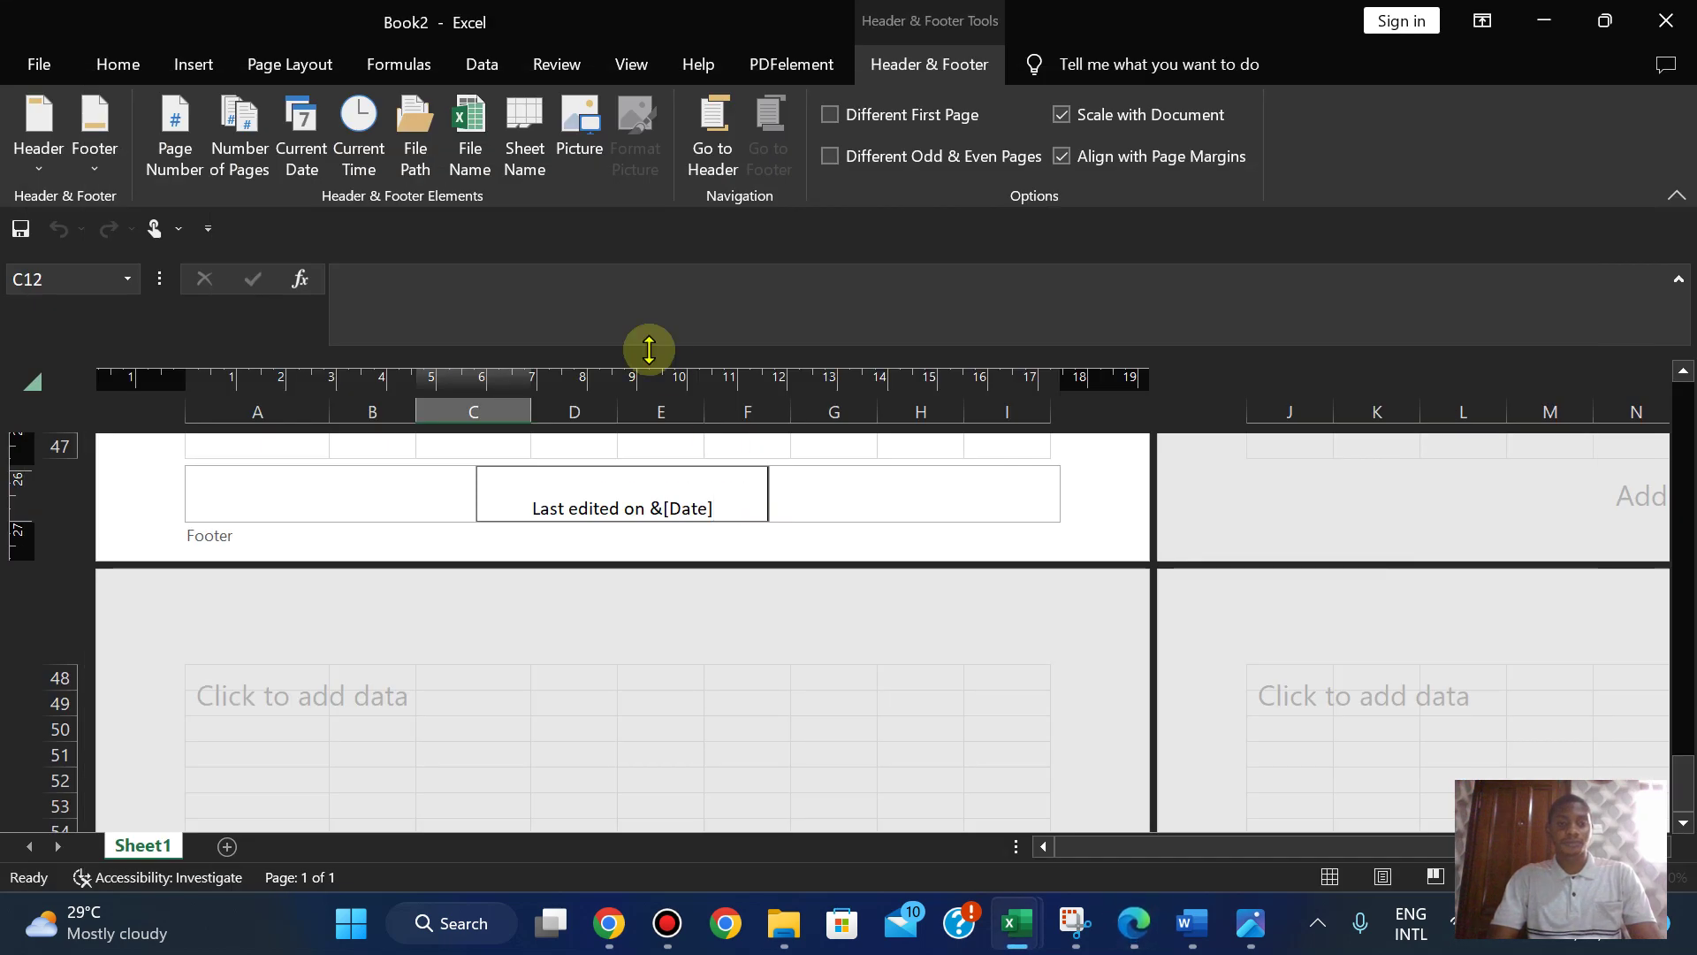
pyautogui.click(1113, 463)
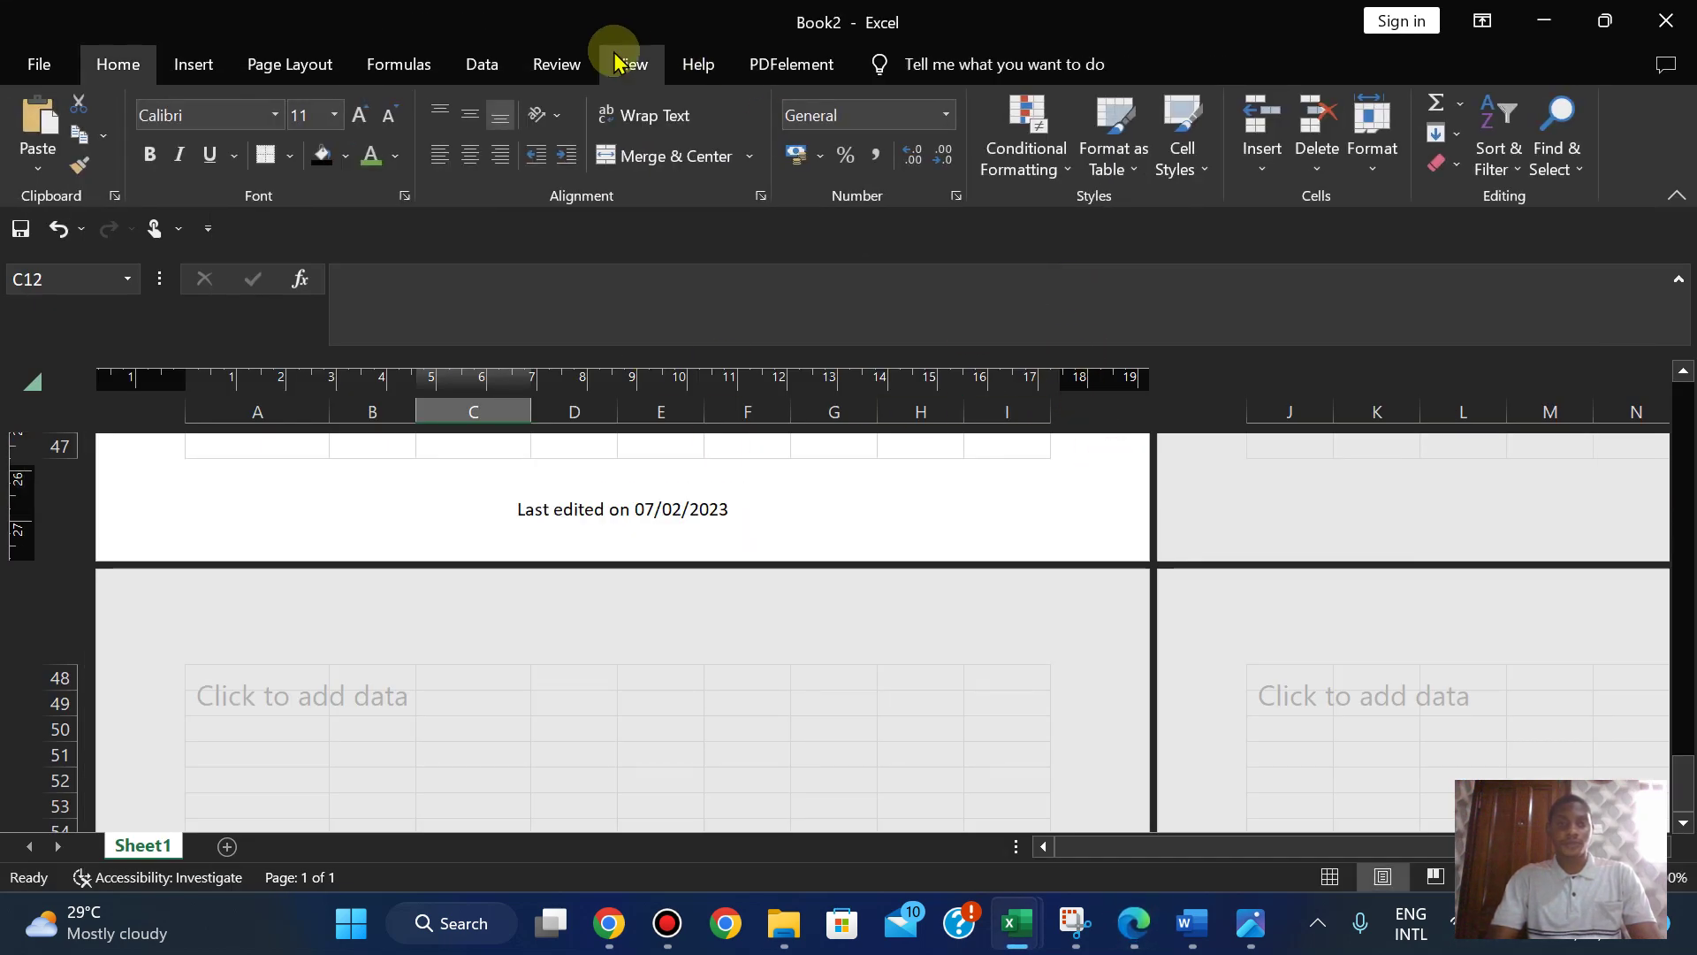
pyautogui.click(629, 62)
pyautogui.click(40, 111)
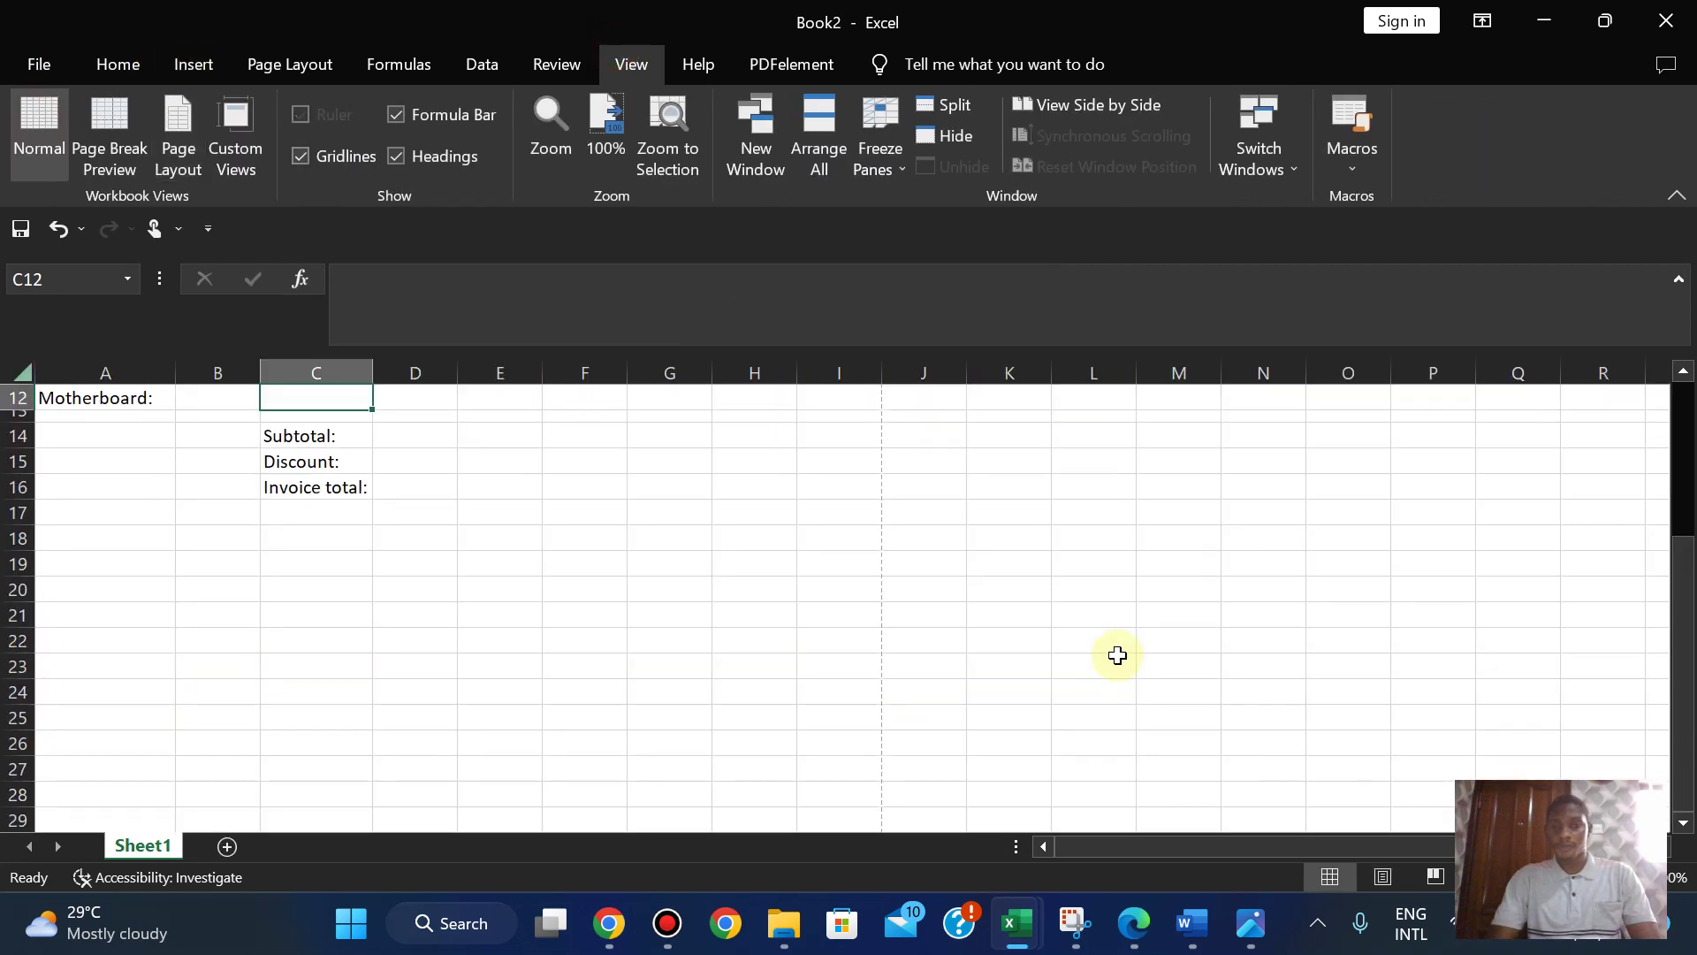
# - Copy 'Invoice_' from the exam paper and open Book2's File backstage
pyautogui.click(1140, 937)
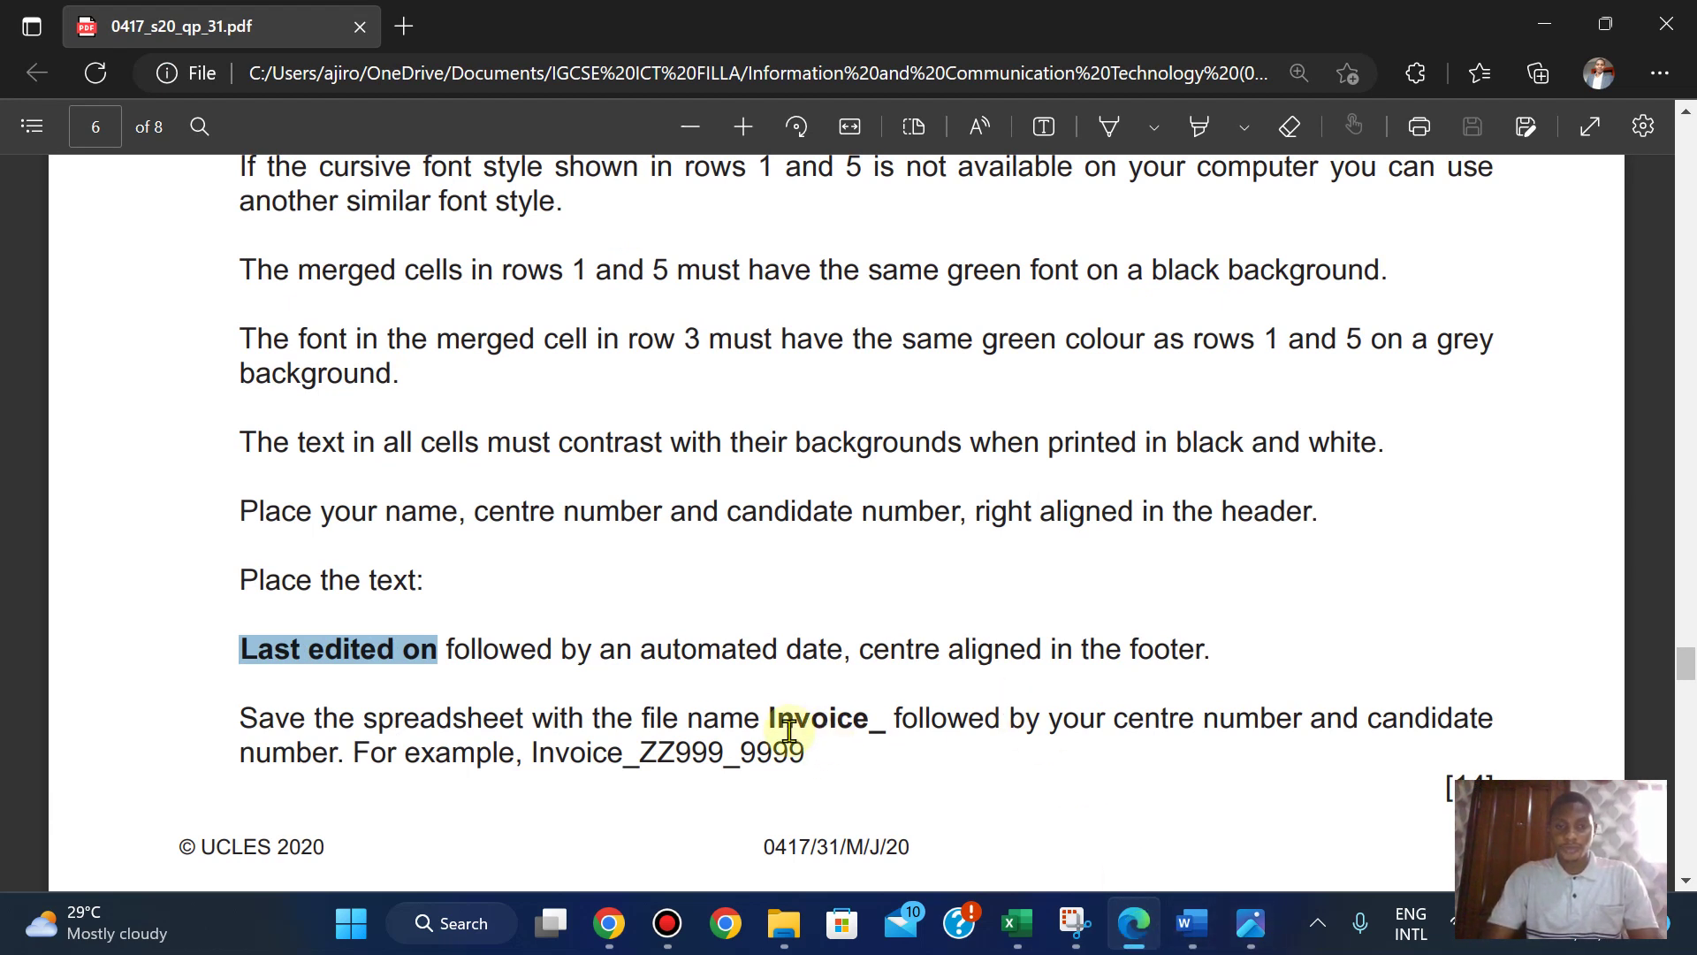
pyautogui.moveTo(774, 722); pyautogui.dragTo(884, 734)
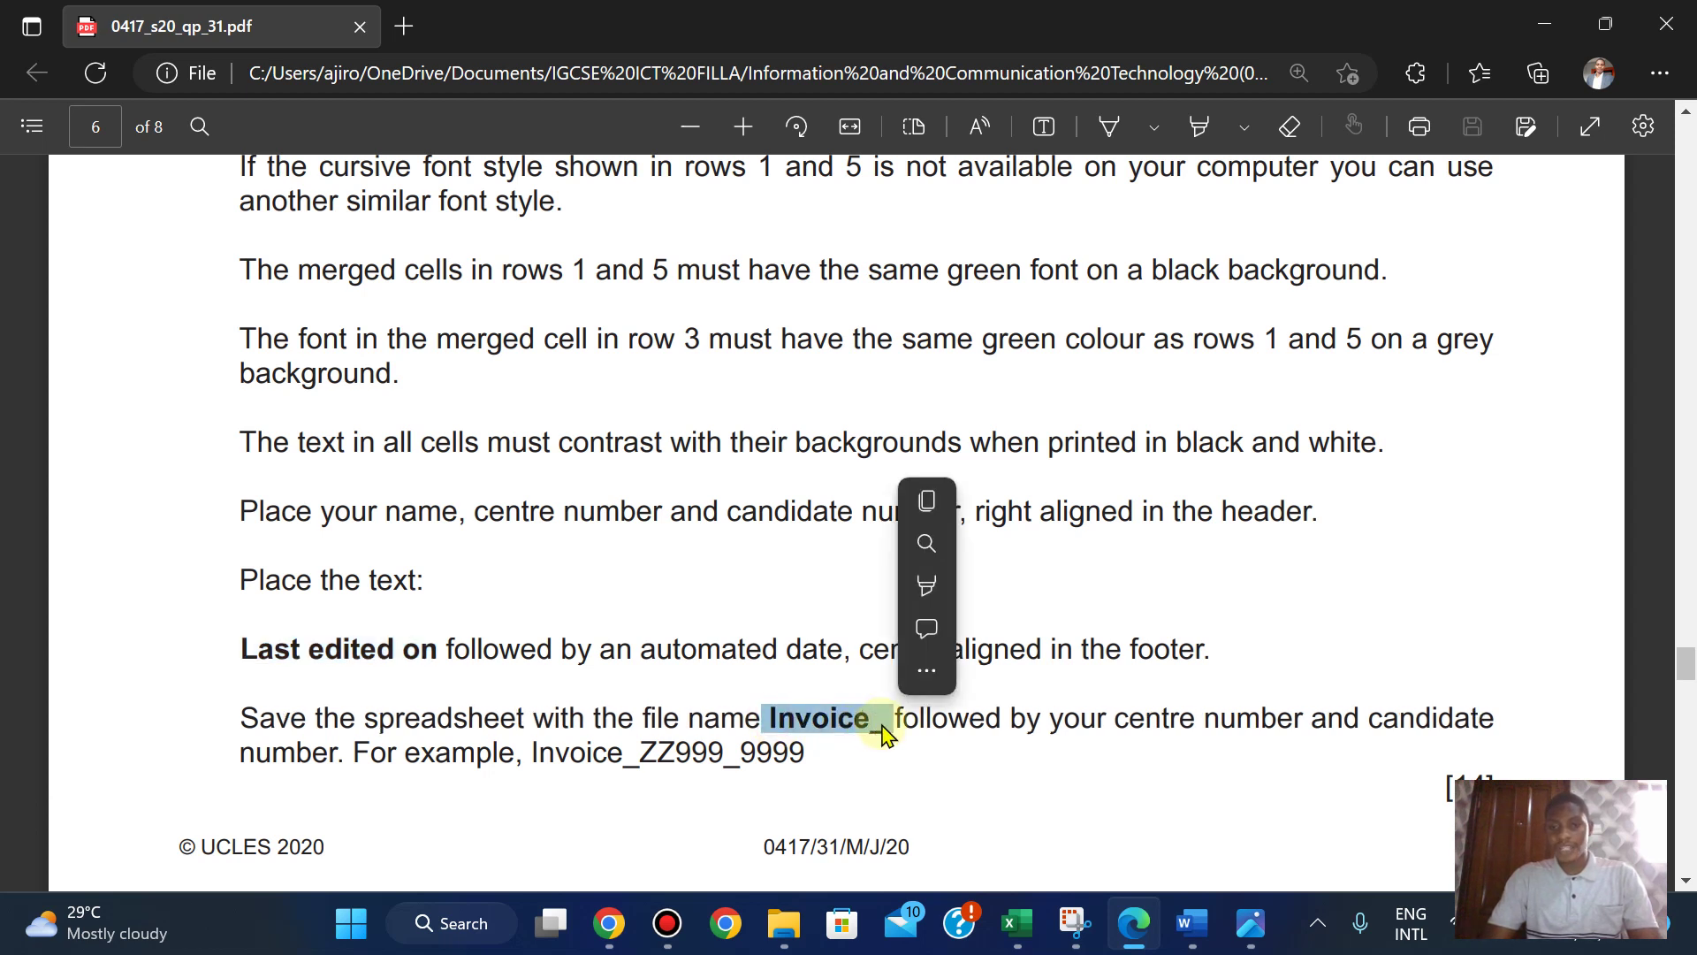
pyautogui.click(925, 498)
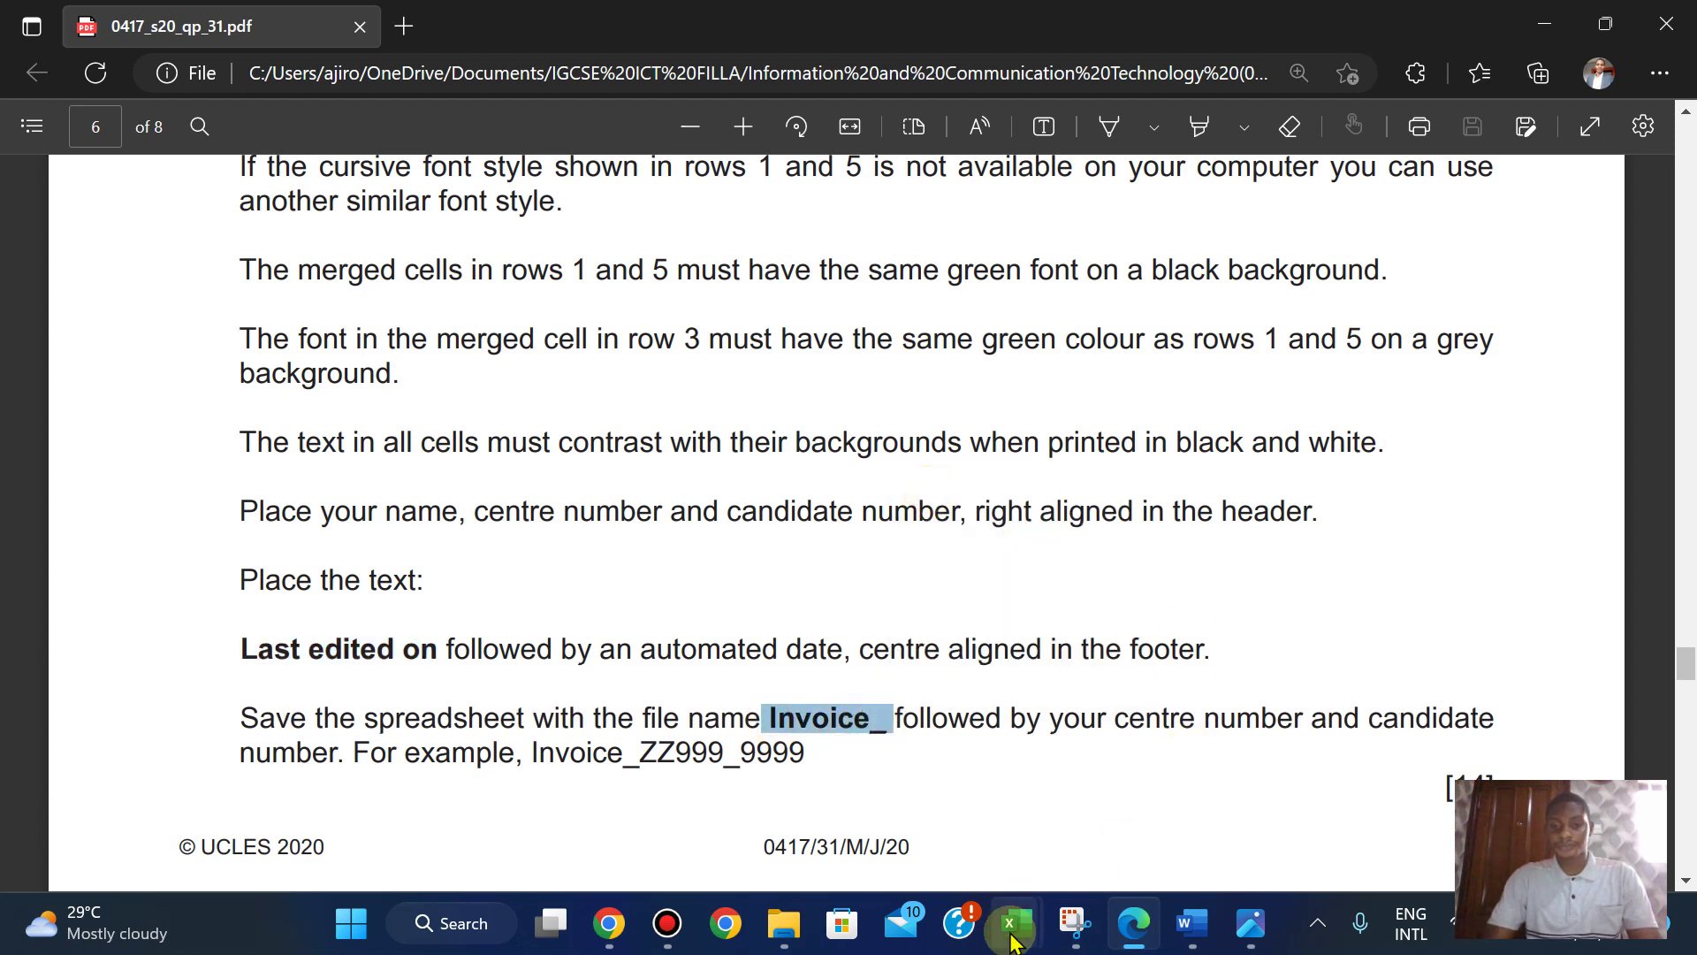
pyautogui.moveTo(1017, 923)
pyautogui.click(1287, 756)
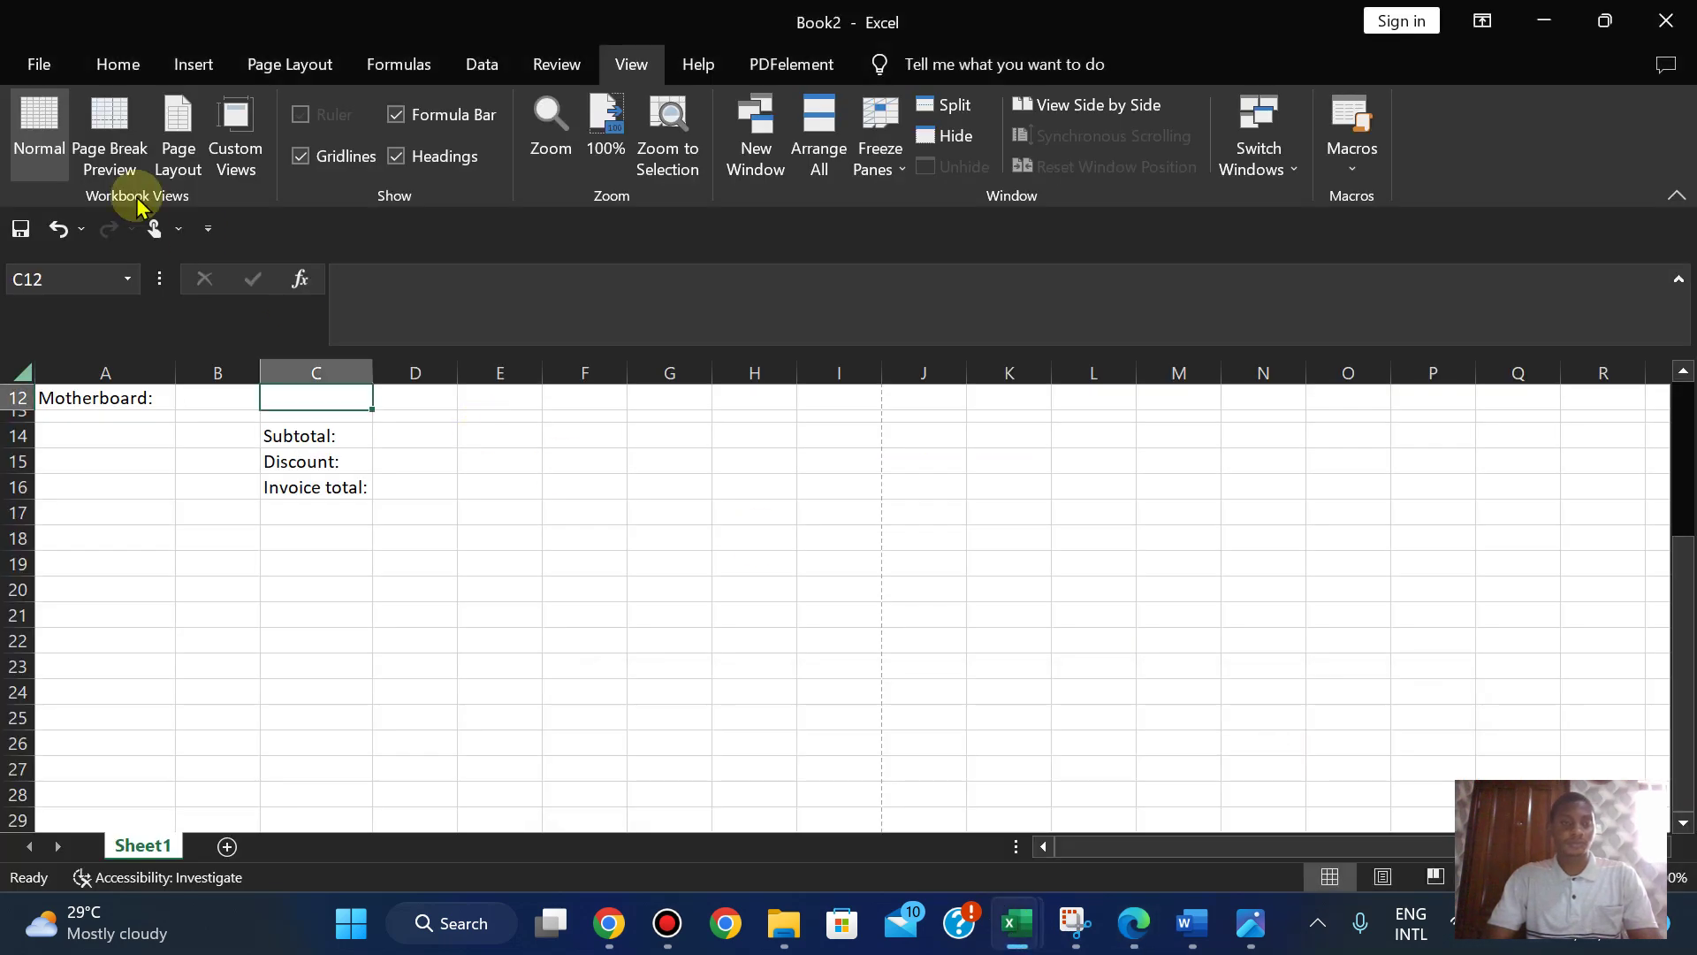
pyautogui.click(42, 60)
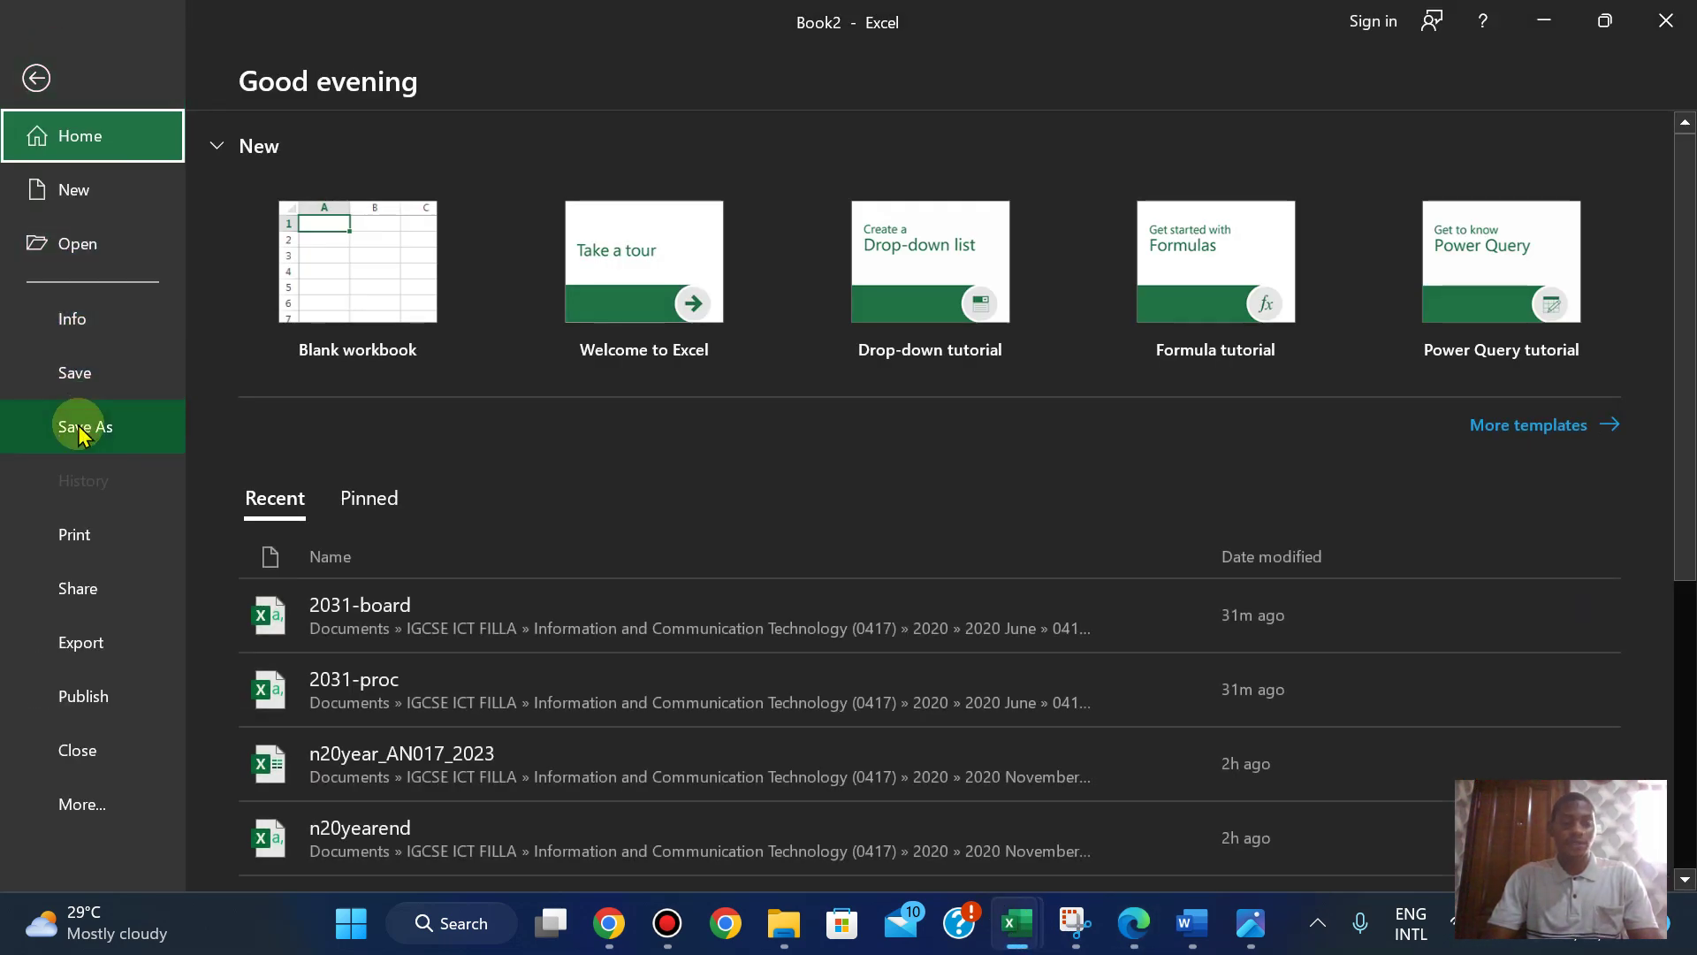
# - Save the workbook as 'Invoice_AA' in the 06_0417_31 June 2020 folder
pyautogui.click(83, 426)
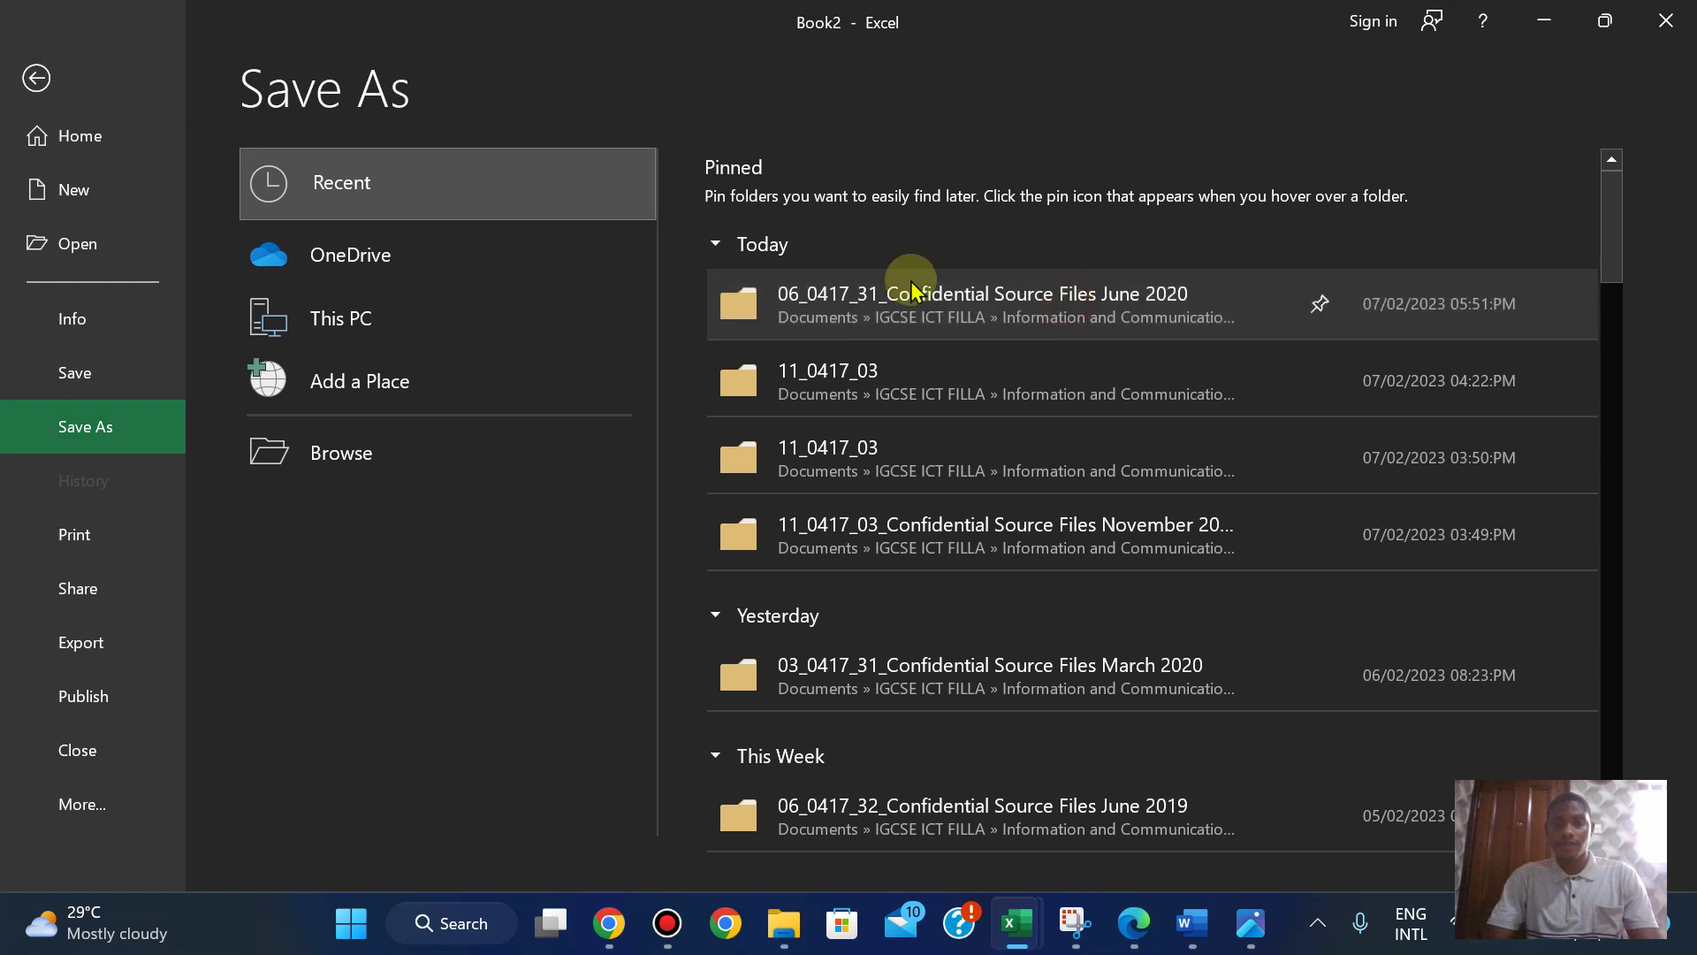
pyautogui.click(875, 296)
pyautogui.click(278, 62)
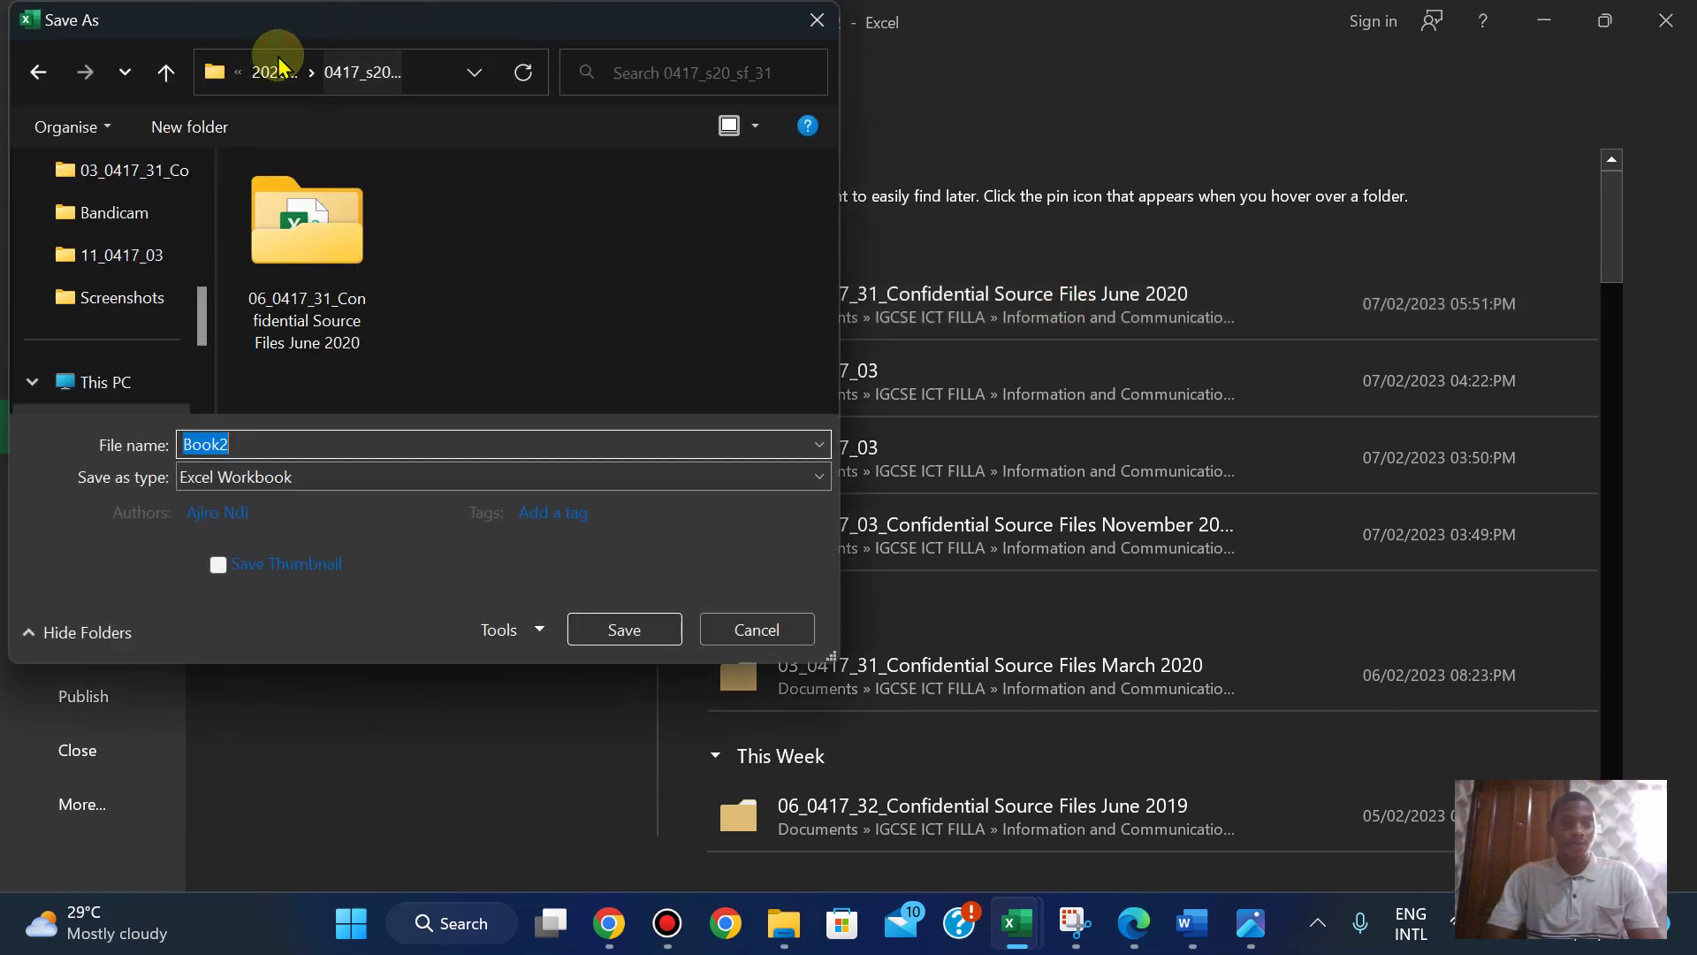
pyautogui.doubleClick(293, 236)
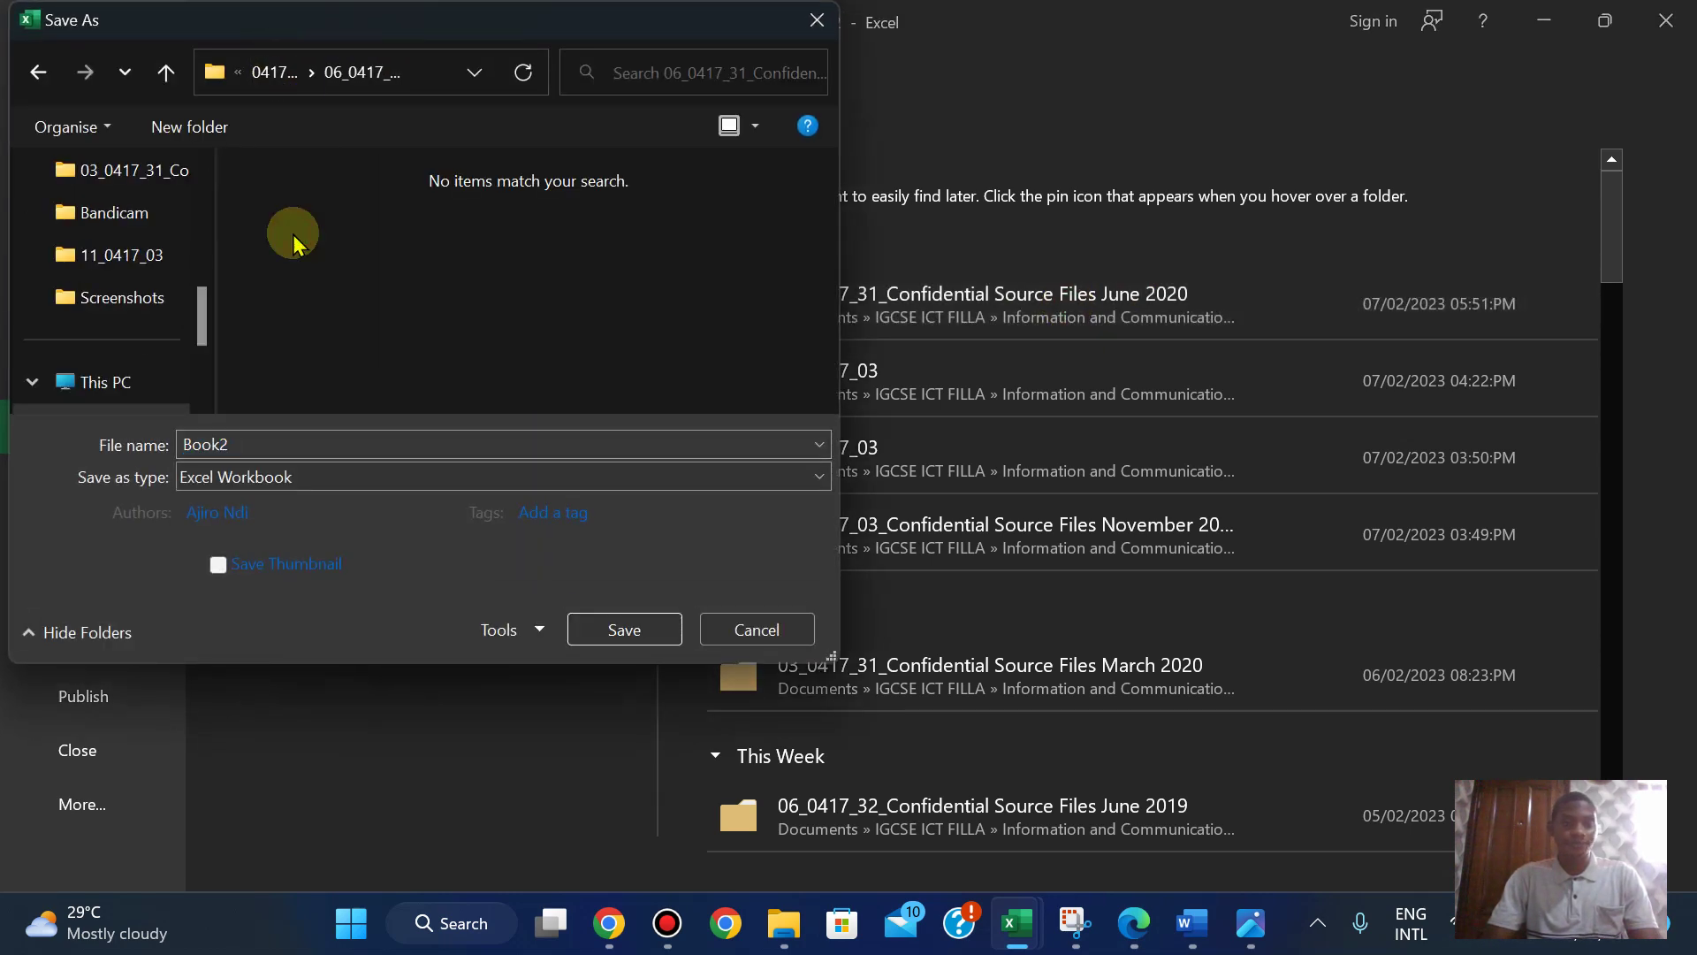
pyautogui.doubleClick(246, 444)
pyautogui.write('Invoice_')
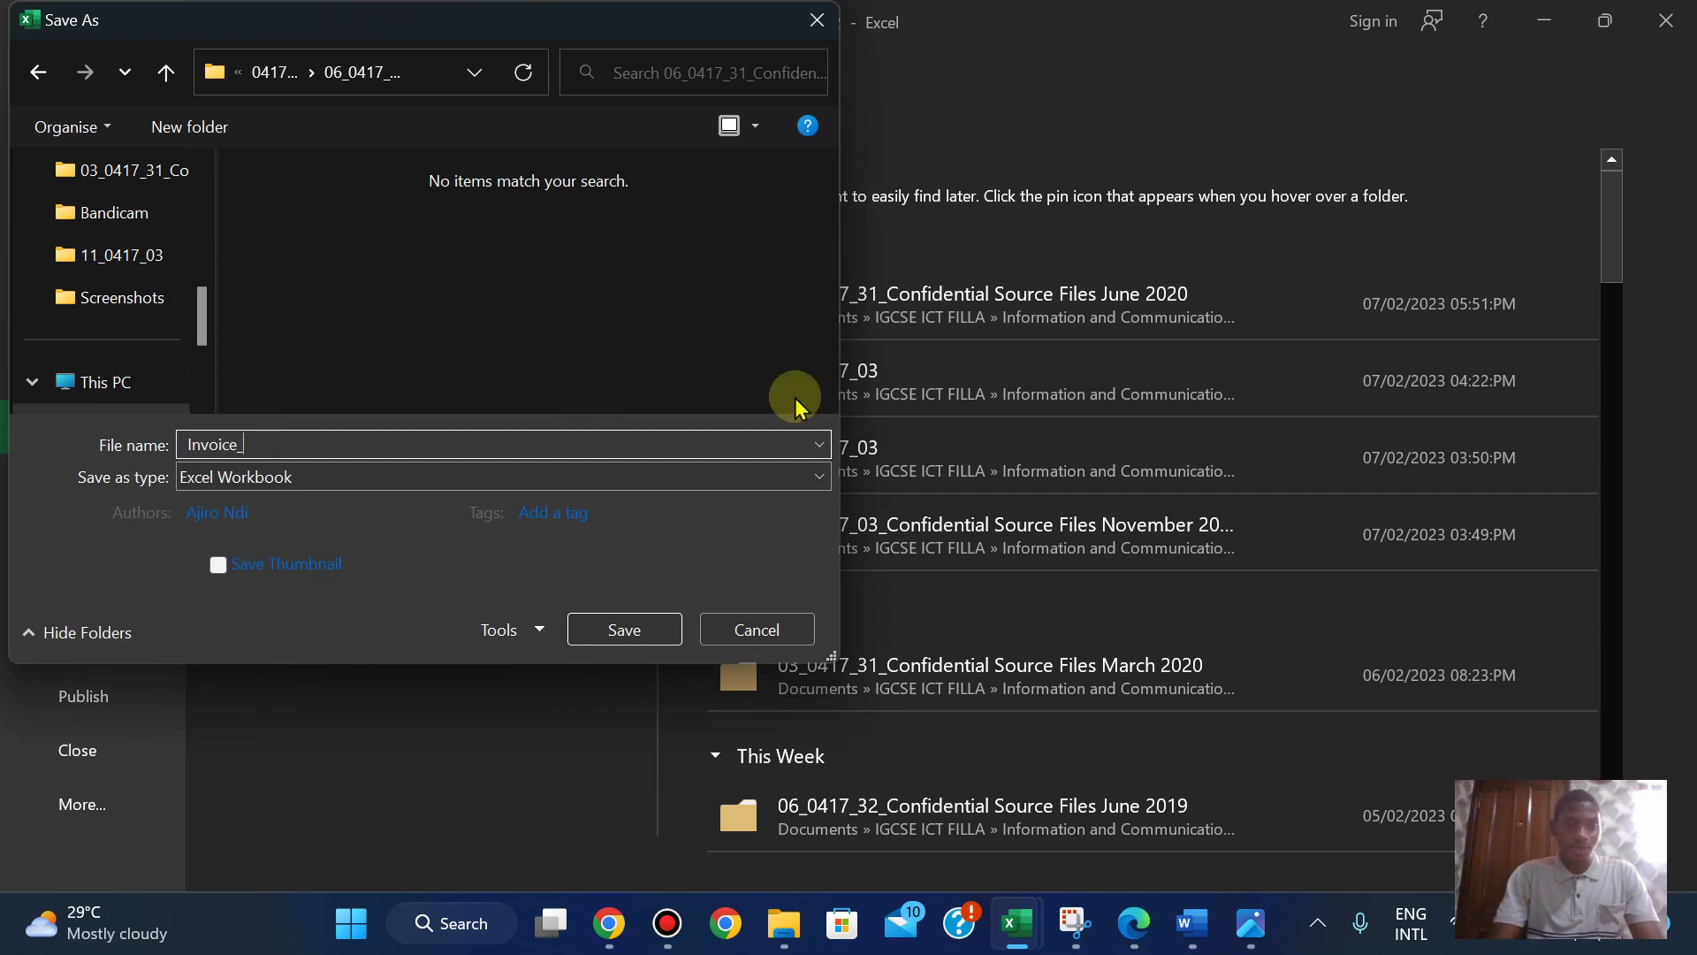
pyautogui.write('AA')
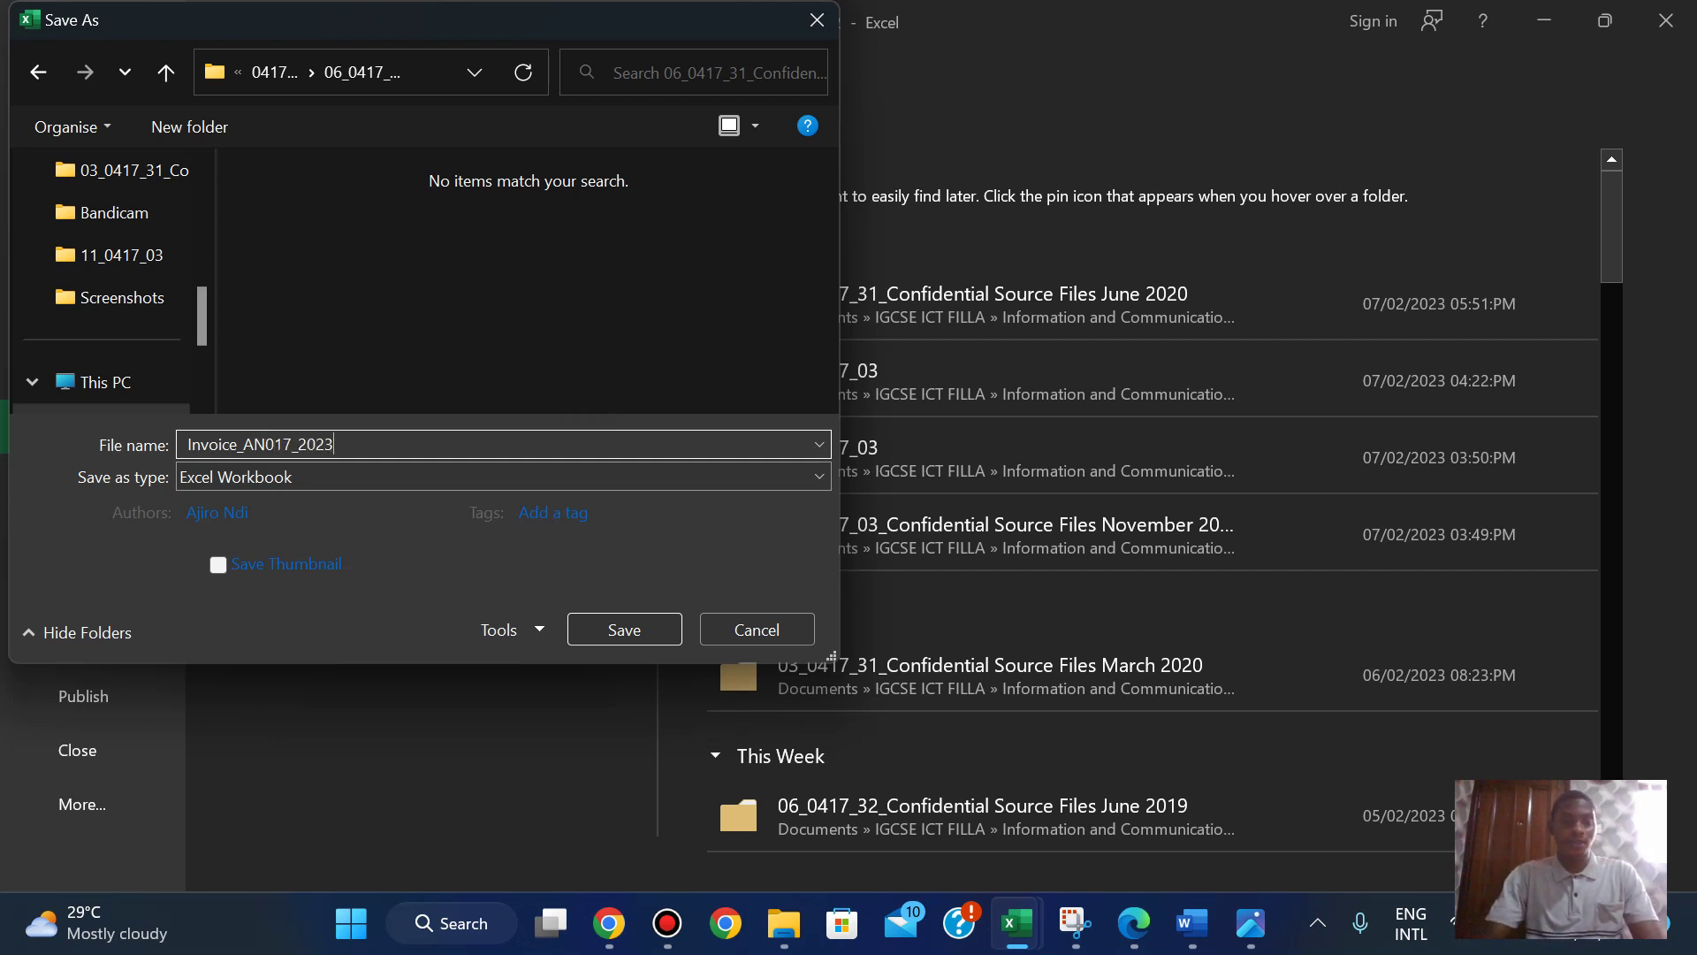
pyautogui.click(619, 628)
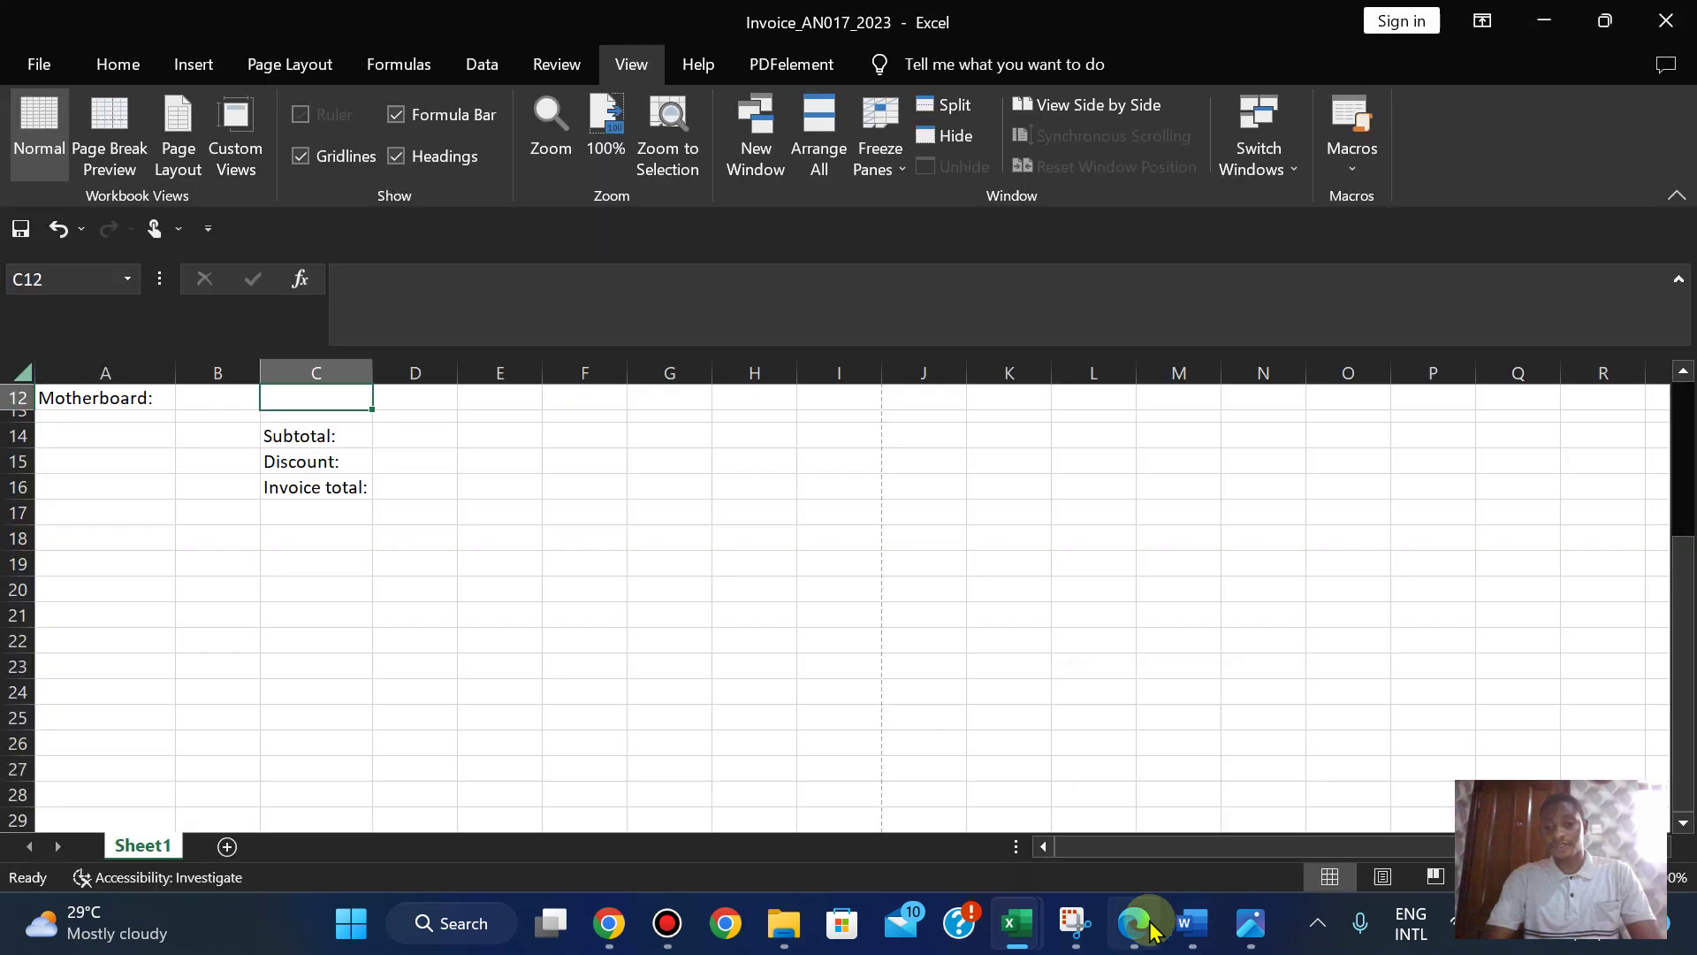
pyautogui.click(1139, 925)
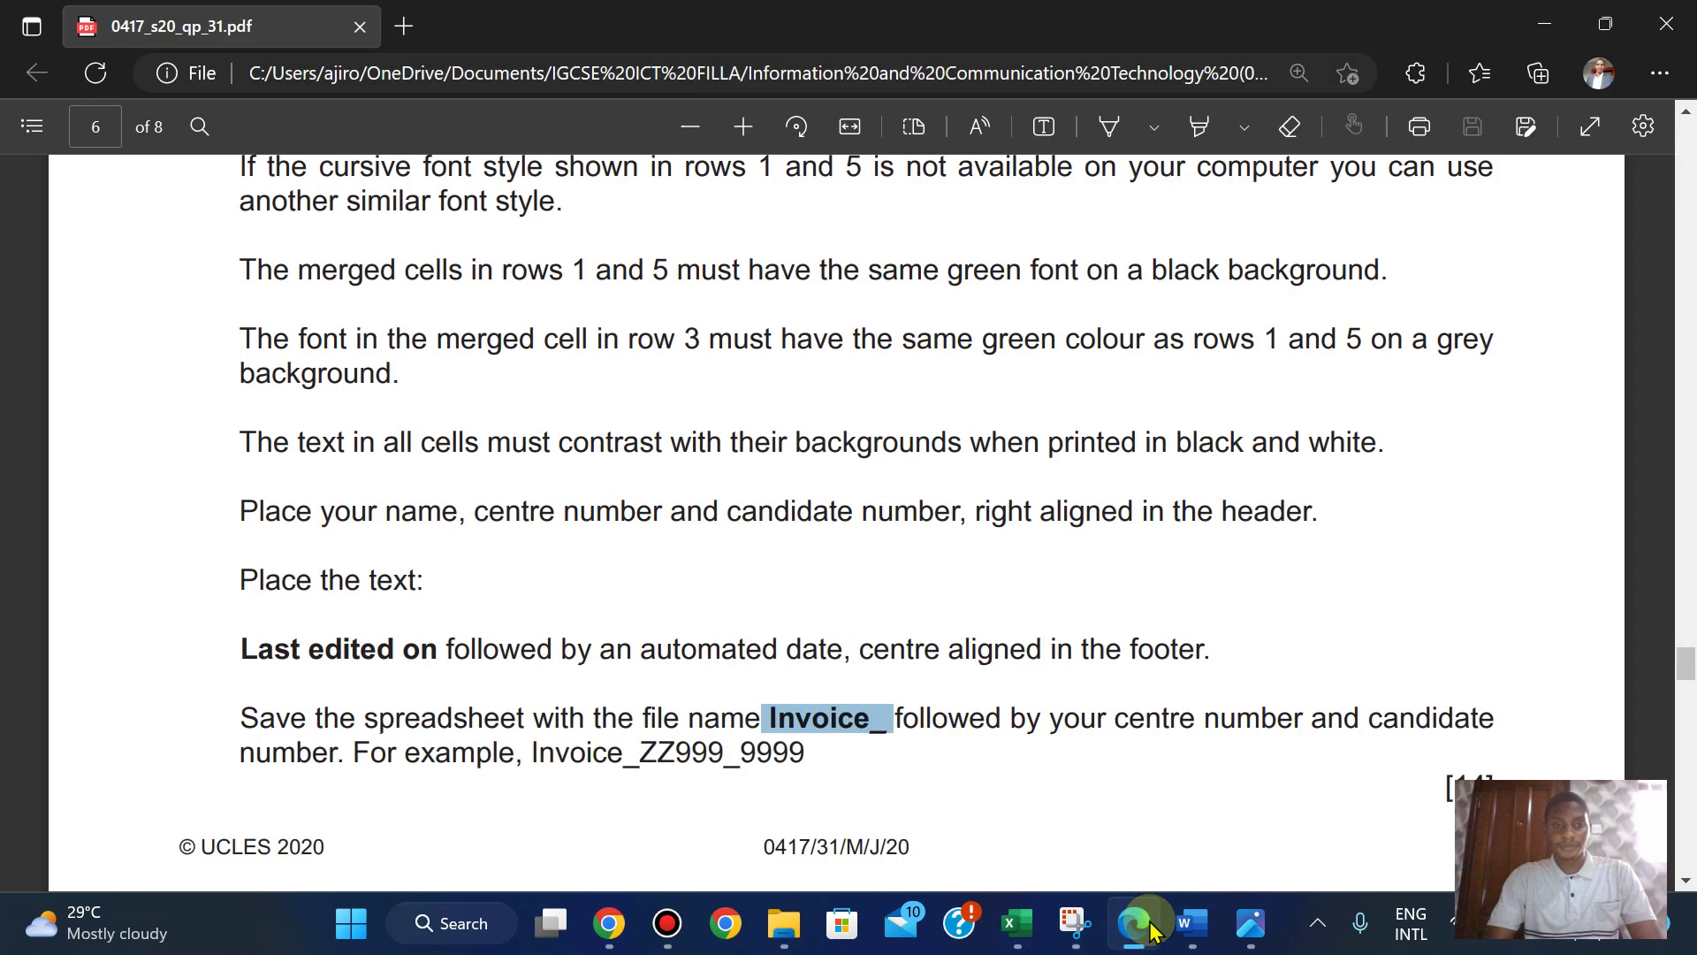
pyautogui.press('Up')
pyautogui.press('Up')
pyautogui.press('Up')
pyautogui.press('Up')
pyautogui.press('Up')
pyautogui.press('Up')
pyautogui.press('Up')
pyautogui.press('Up')
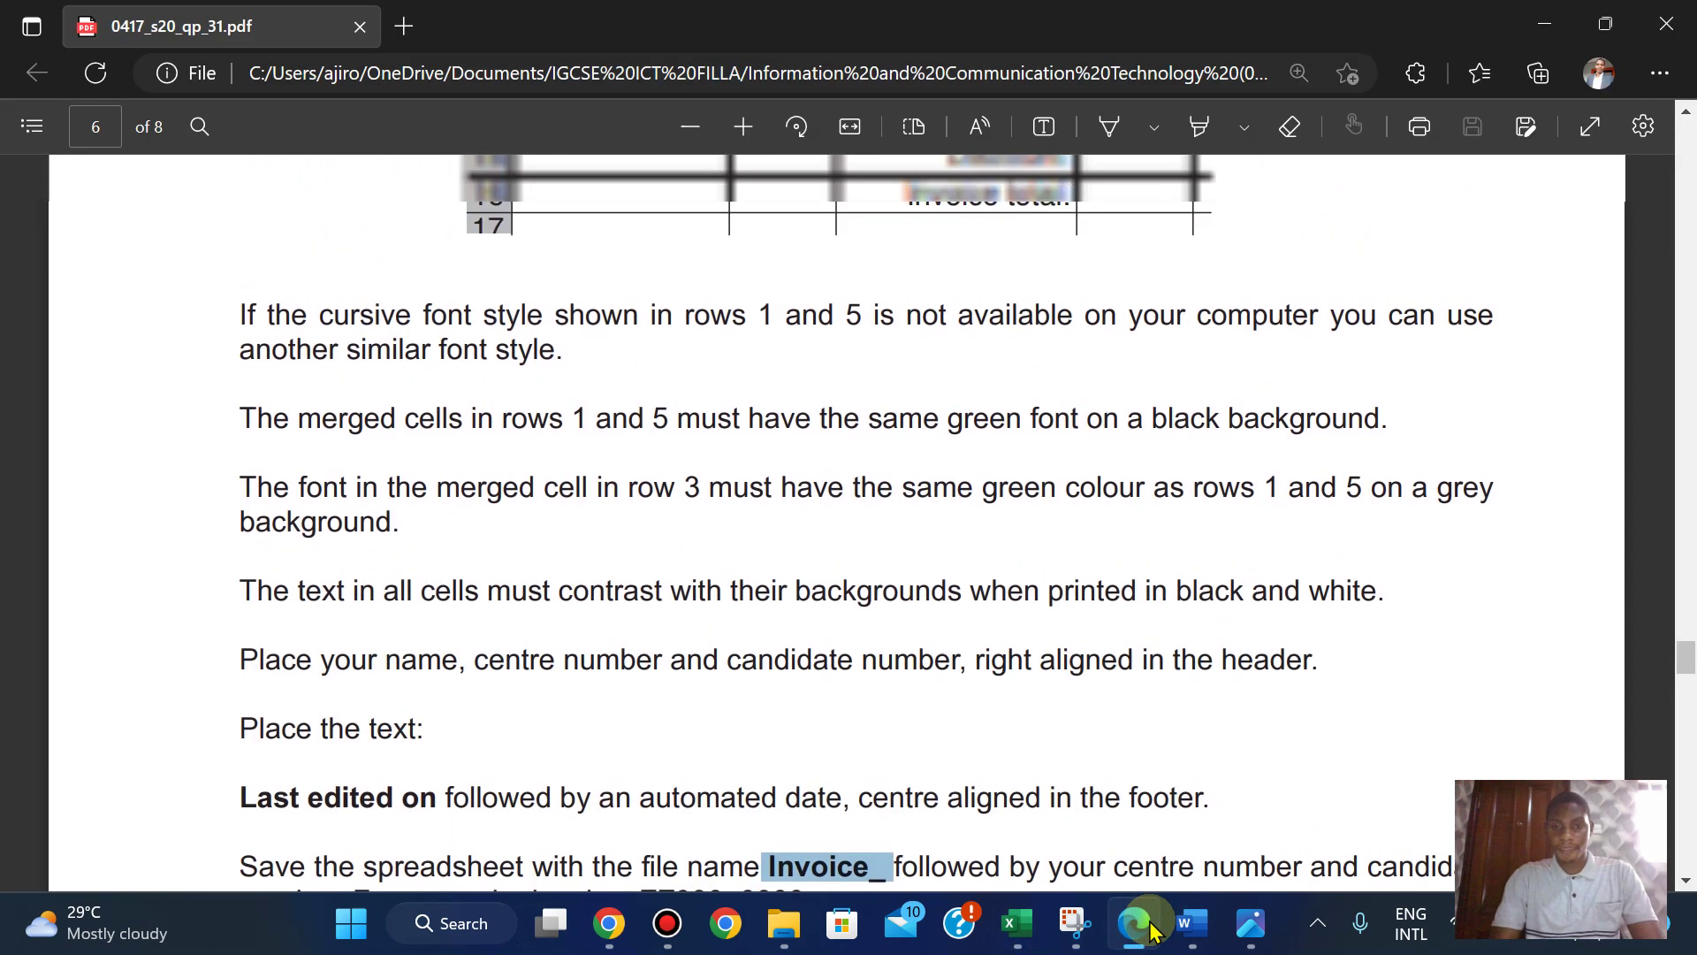
pyautogui.press('Down')
pyautogui.press('Down')
pyautogui.press('Down')
pyautogui.press('Down')
pyautogui.press('Down')
pyautogui.press('Down')
pyautogui.press('Down')
pyautogui.press('Down')
pyautogui.press('Down')
pyautogui.press('Down')
pyautogui.press('Down')
pyautogui.press('Down')
pyautogui.press('Down')
pyautogui.press('Down')
pyautogui.press('Down')
pyautogui.press('Down')
pyautogui.press('Down')
pyautogui.press('Down')
pyautogui.press('Down')
pyautogui.press('Down')
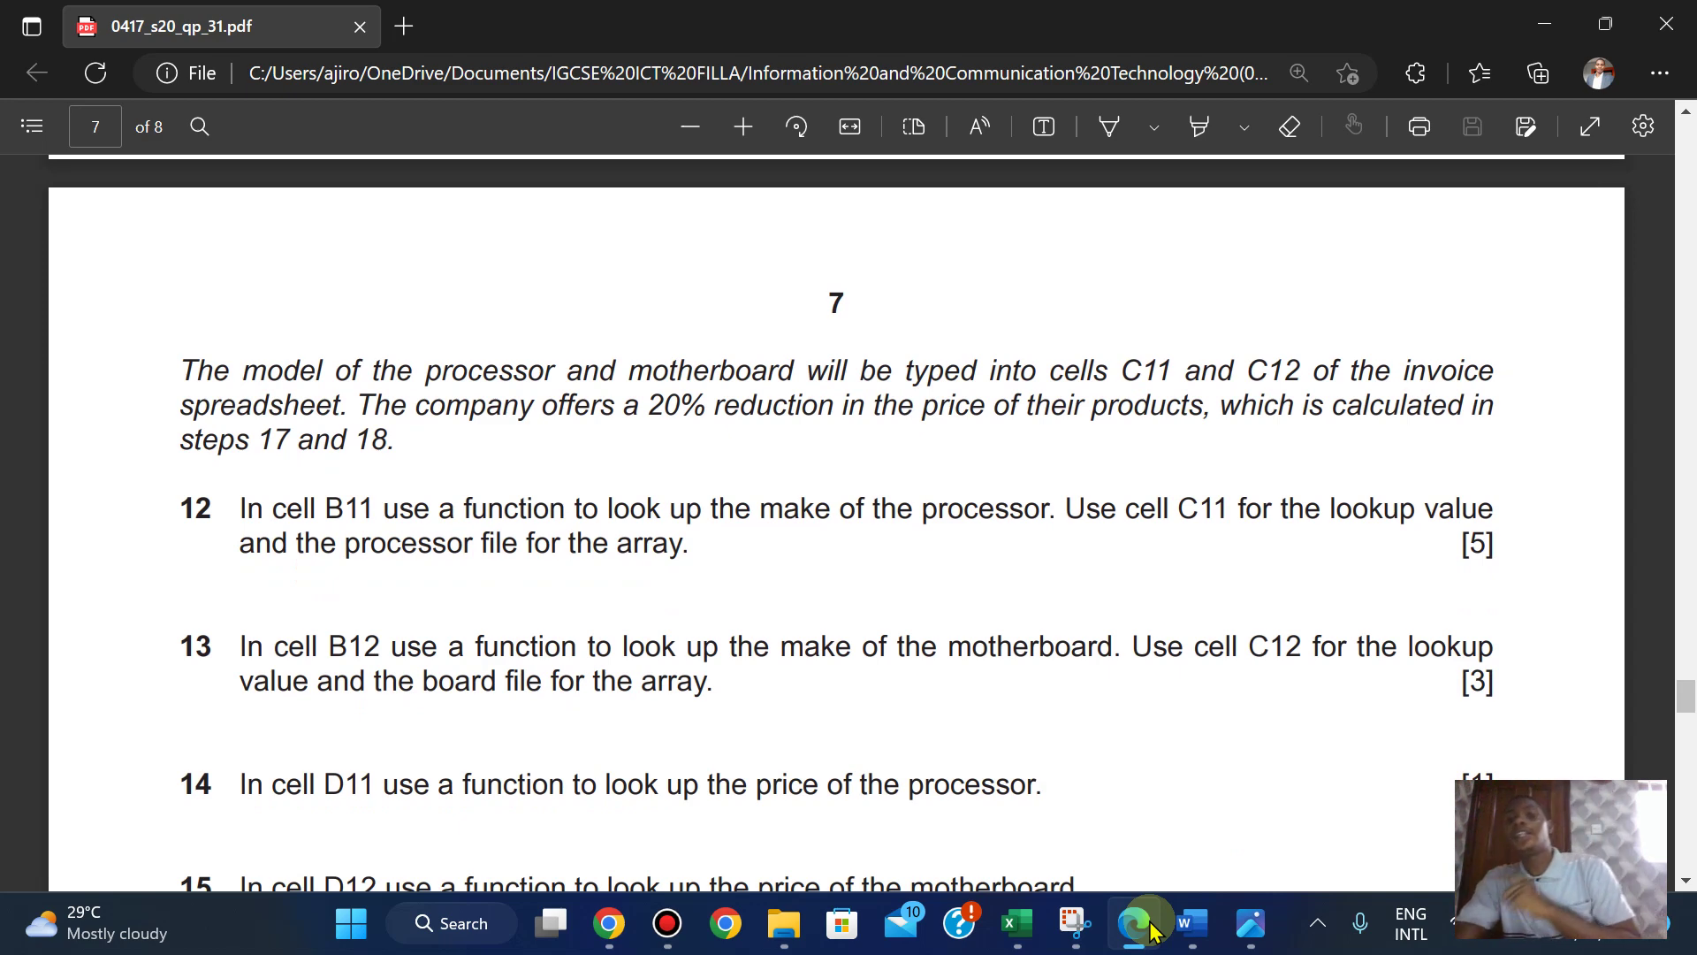
pyautogui.moveTo(1016, 923)
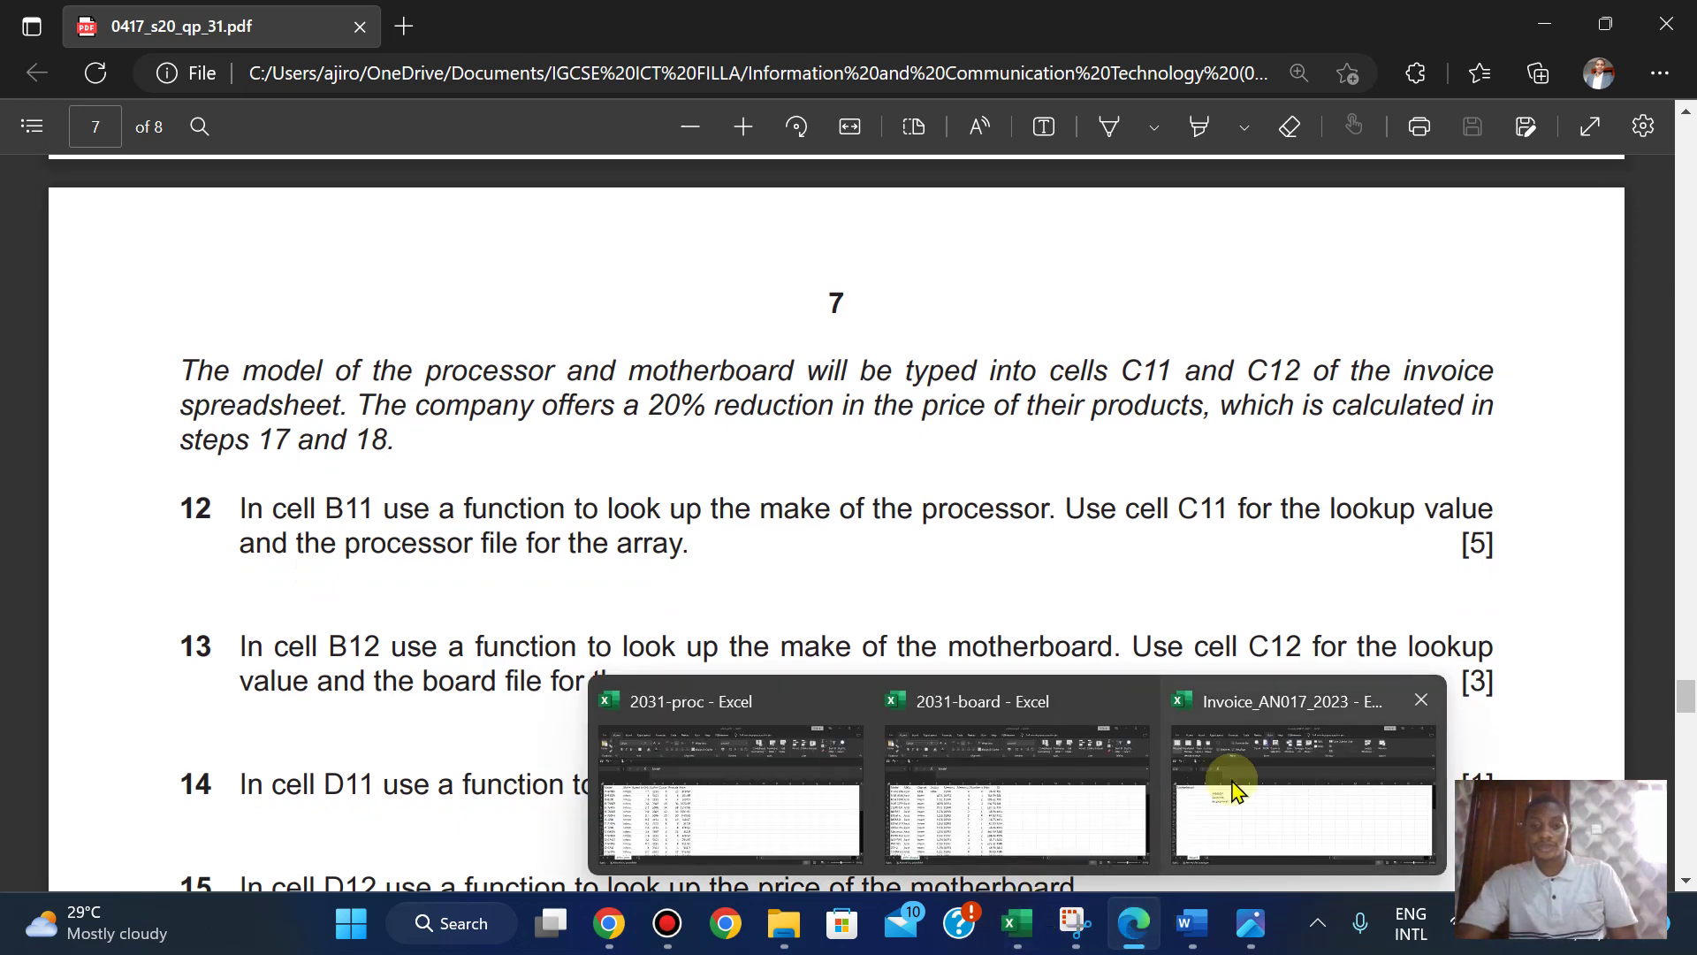
pyautogui.click(1231, 781)
pyautogui.click(439, 707)
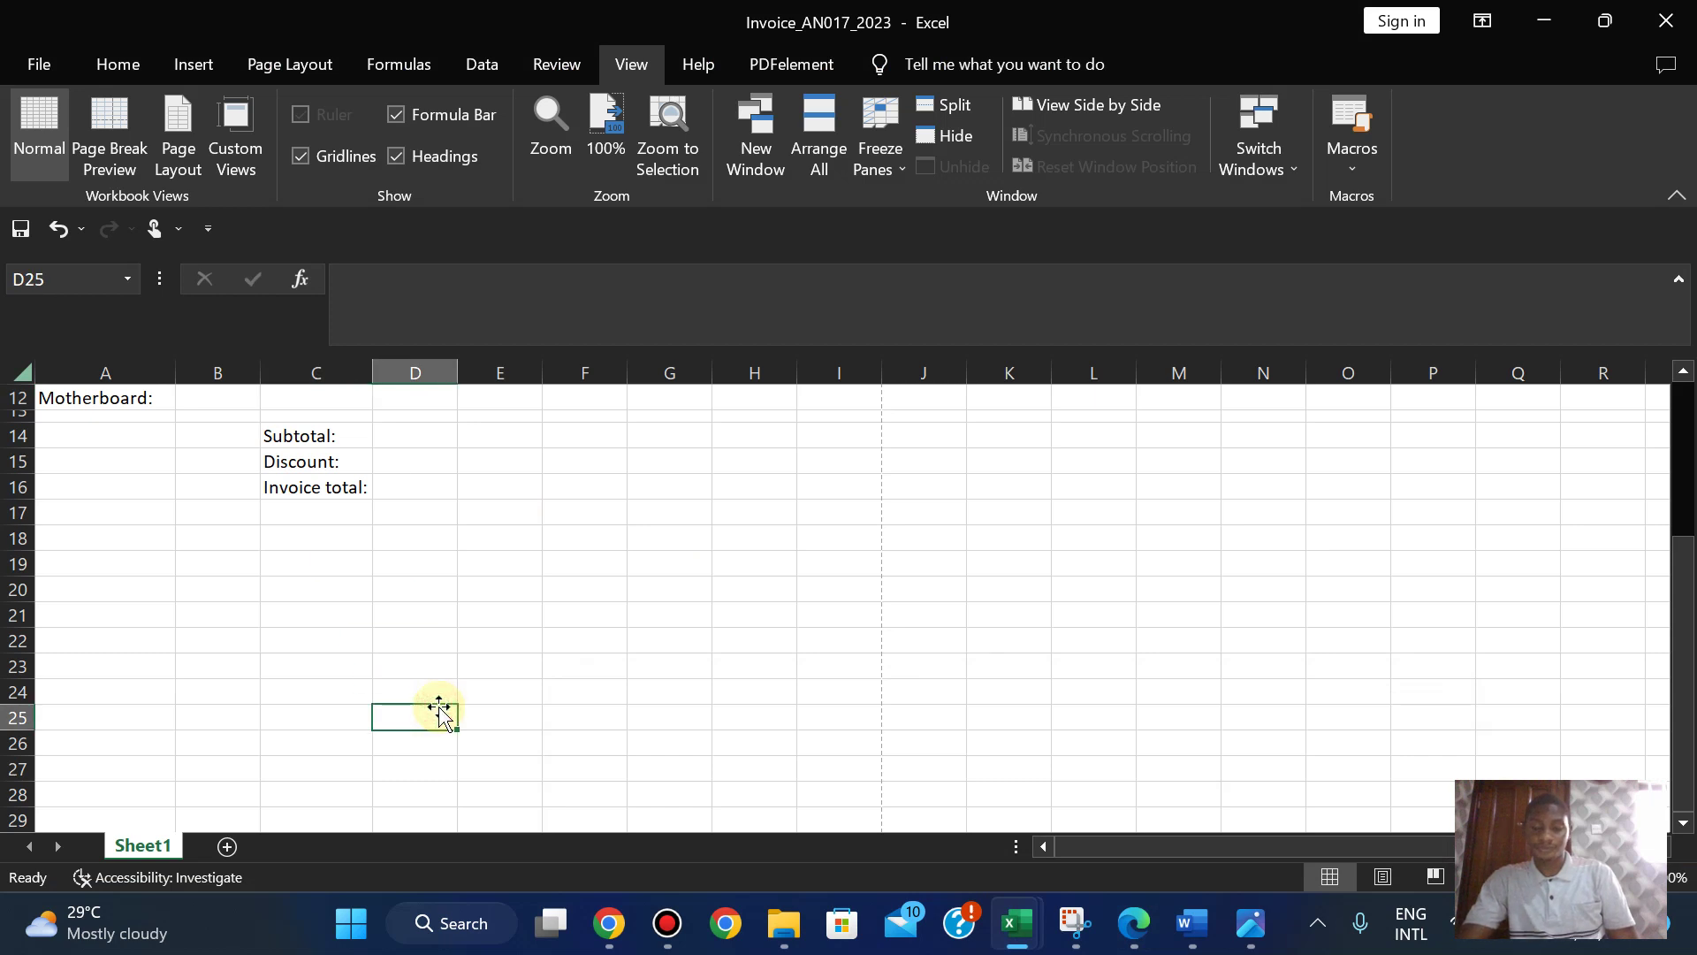
pyautogui.press('Up')
pyautogui.press('Up')
pyautogui.press('Up')
pyautogui.press('Up')
pyautogui.press('Up')
pyautogui.press('Up')
pyautogui.press('Up')
pyautogui.press('Up')
pyautogui.press('Up')
pyautogui.press('Up')
pyautogui.press('Up')
pyautogui.press('Up')
pyautogui.press('Up')
pyautogui.press('Up')
pyautogui.press('Up')
pyautogui.press('Up')
pyautogui.press('Up')
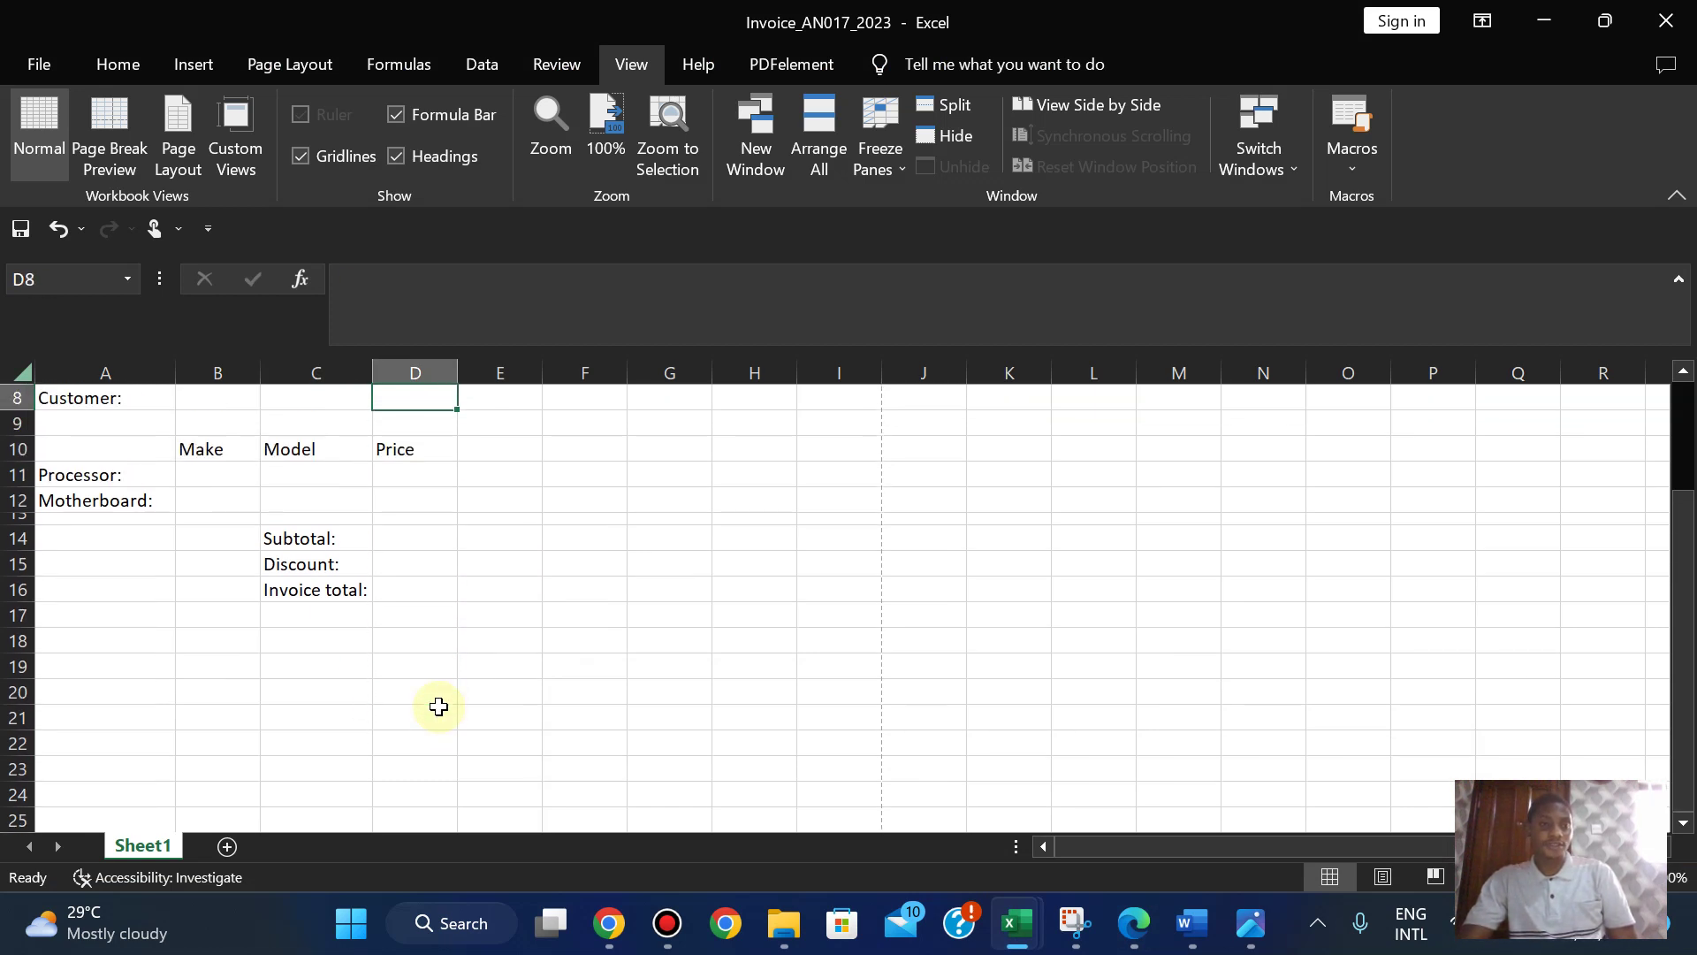
pyautogui.click(192, 470)
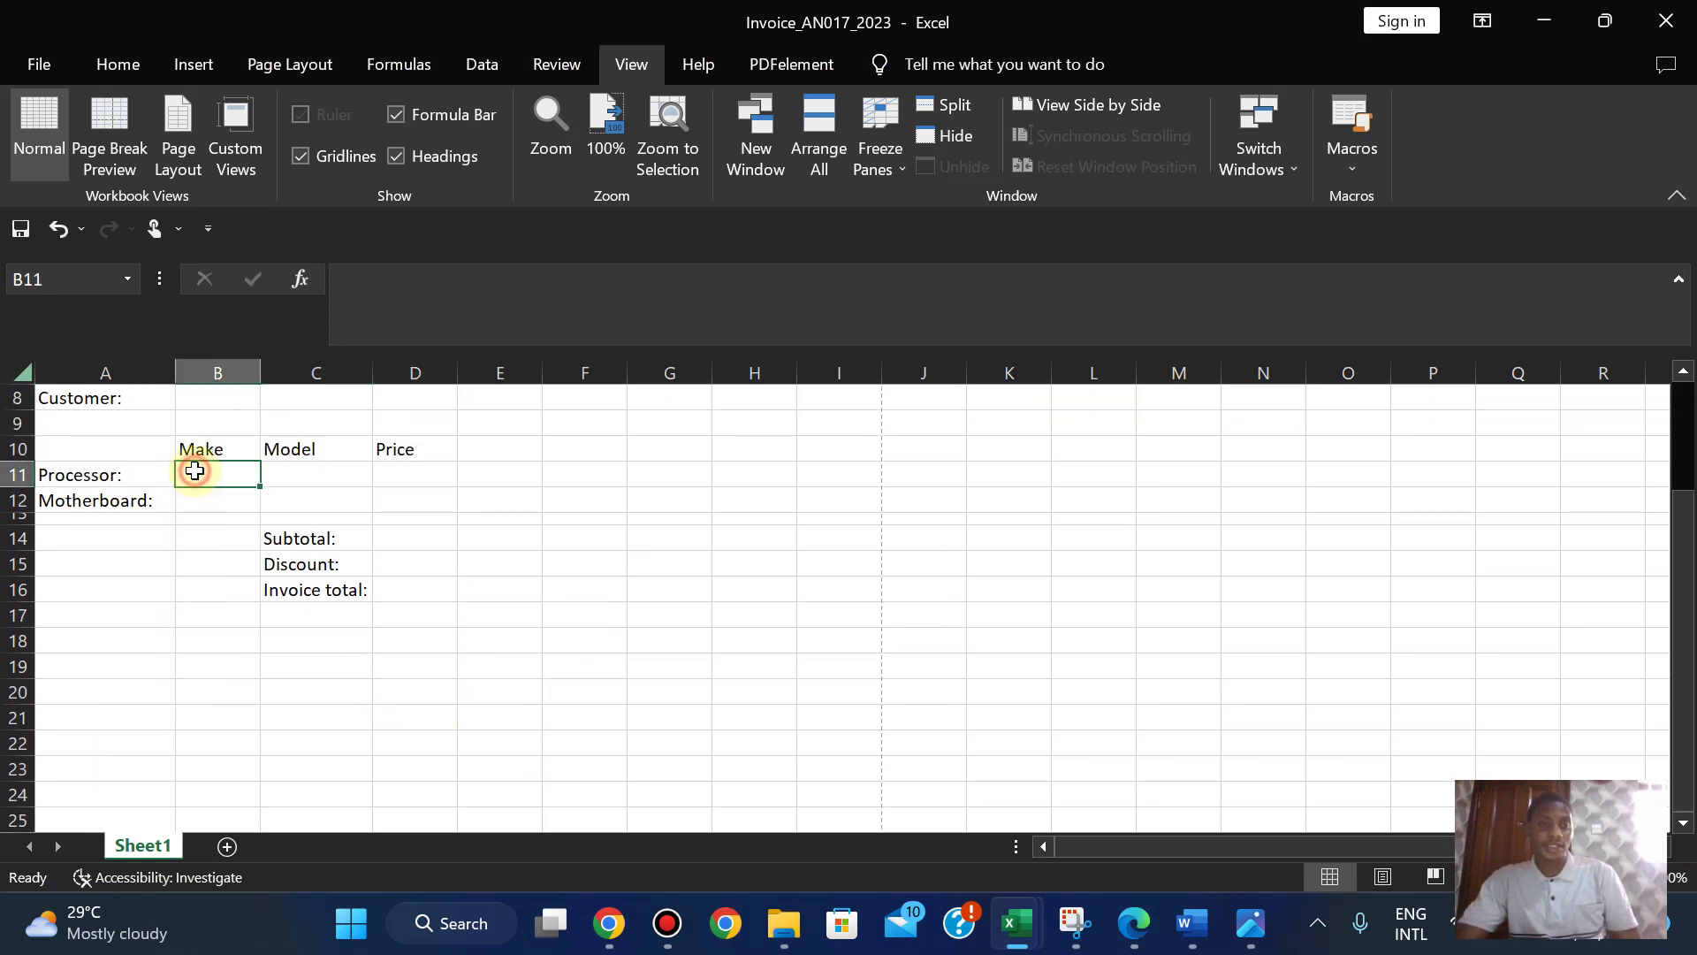
pyautogui.click(1131, 926)
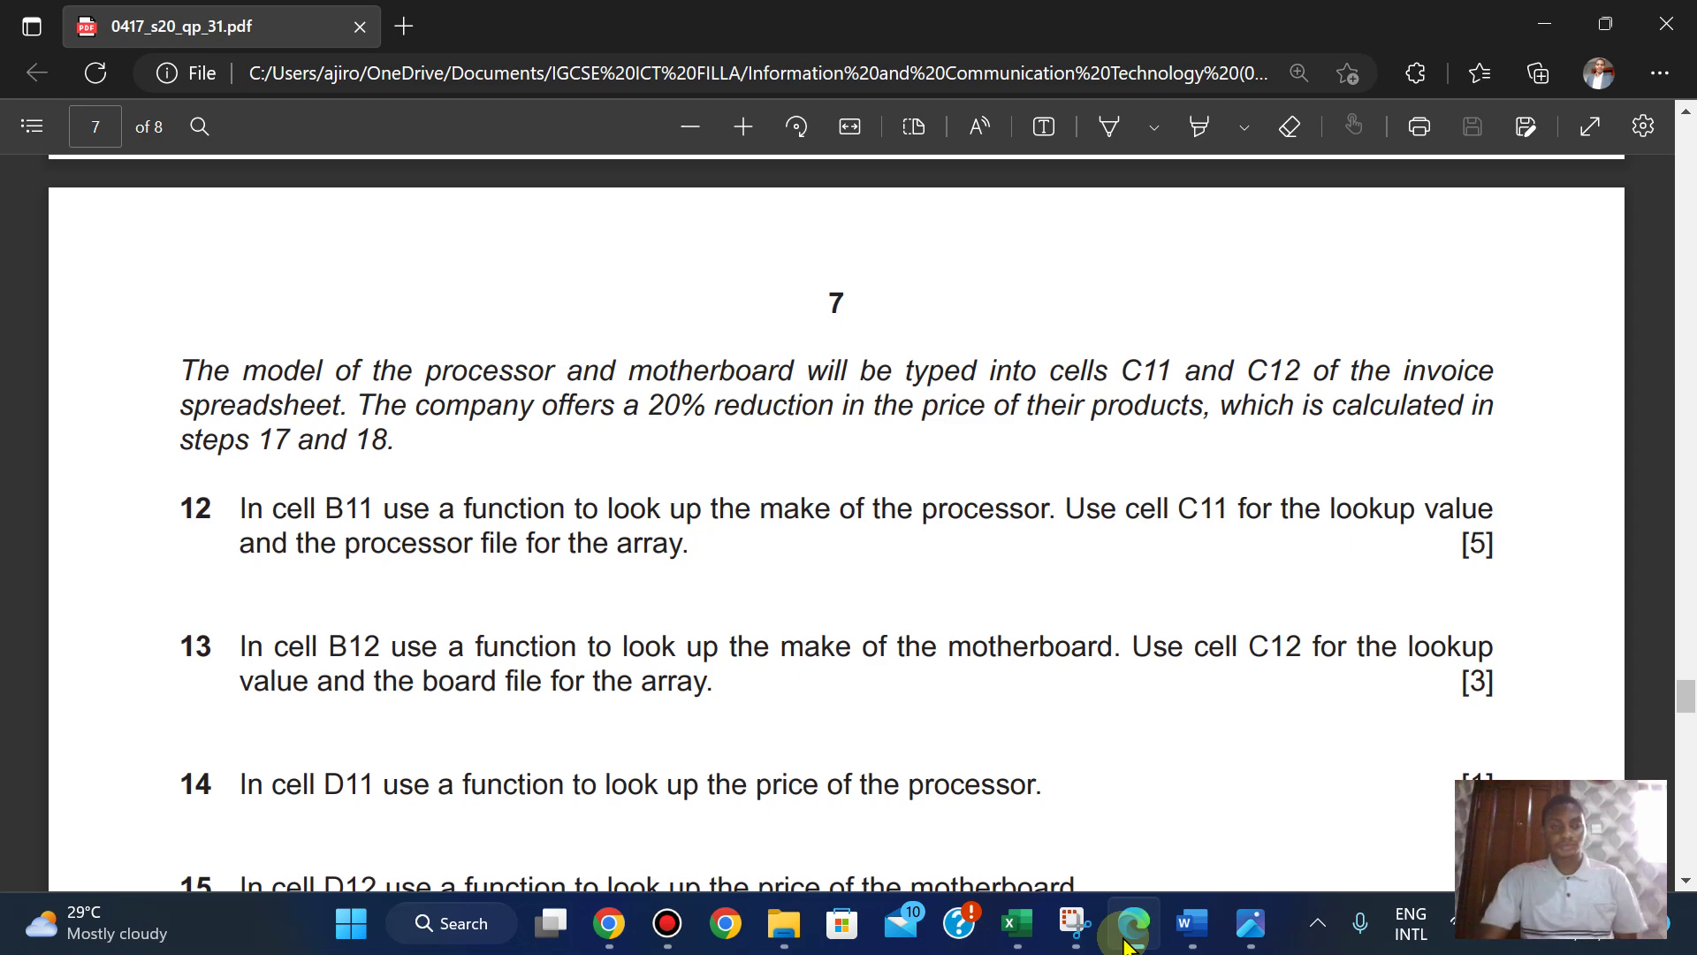
pyautogui.click(1130, 939)
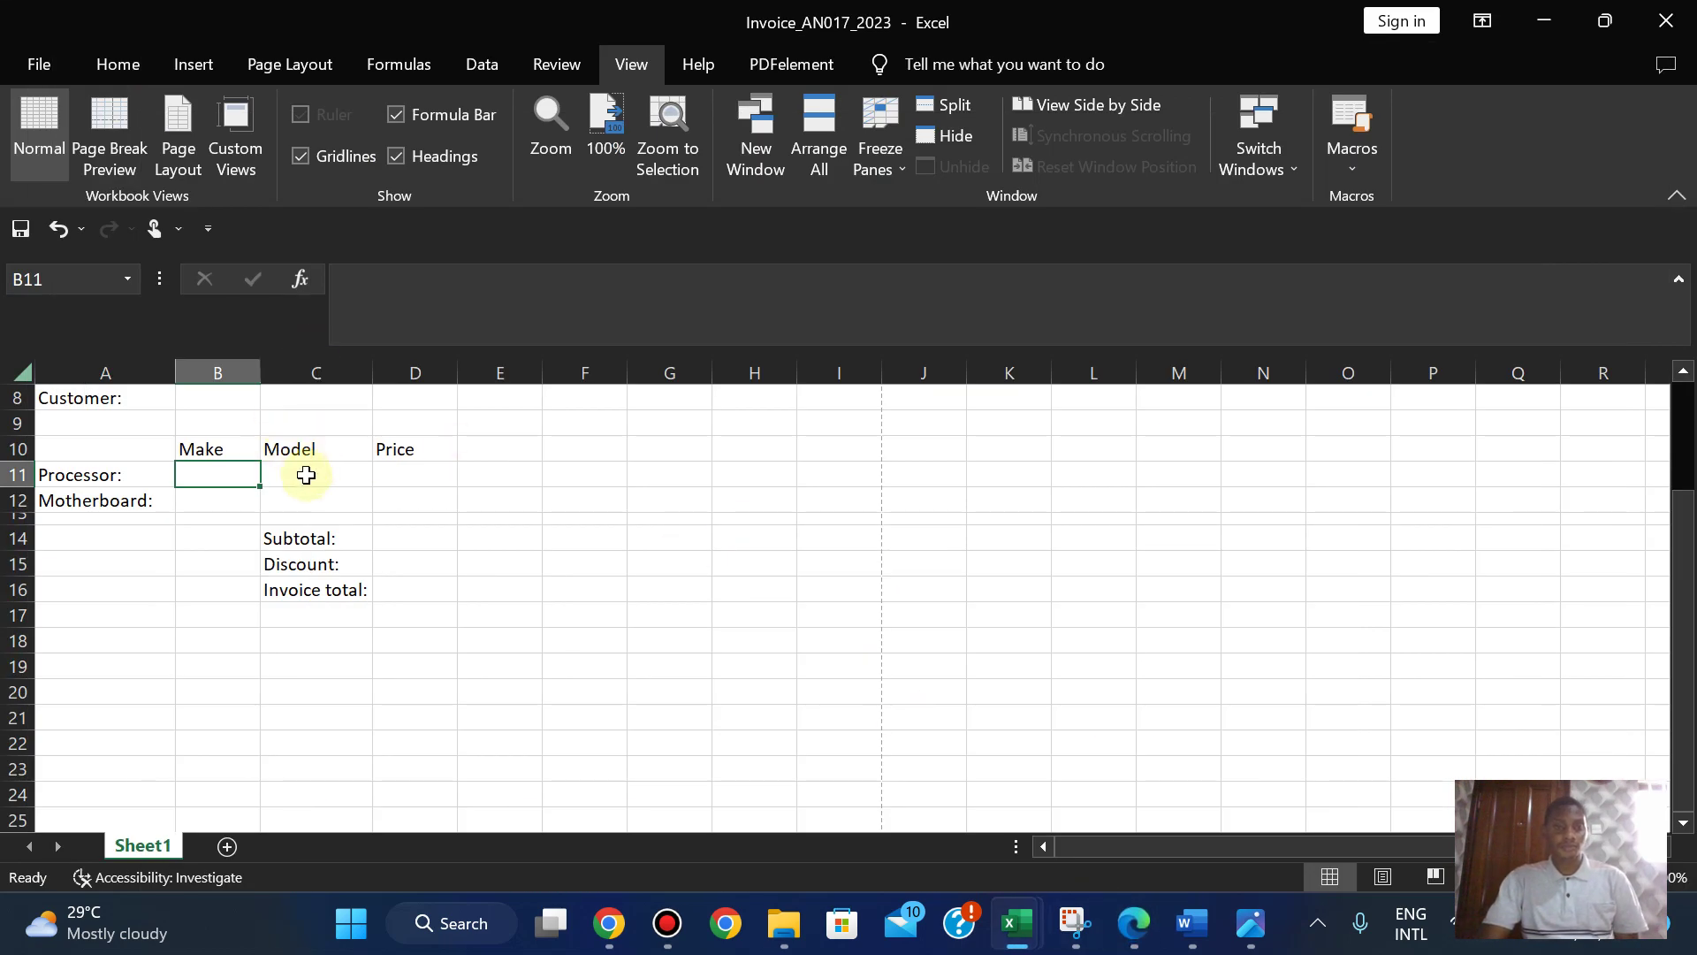
pyautogui.click(305, 476)
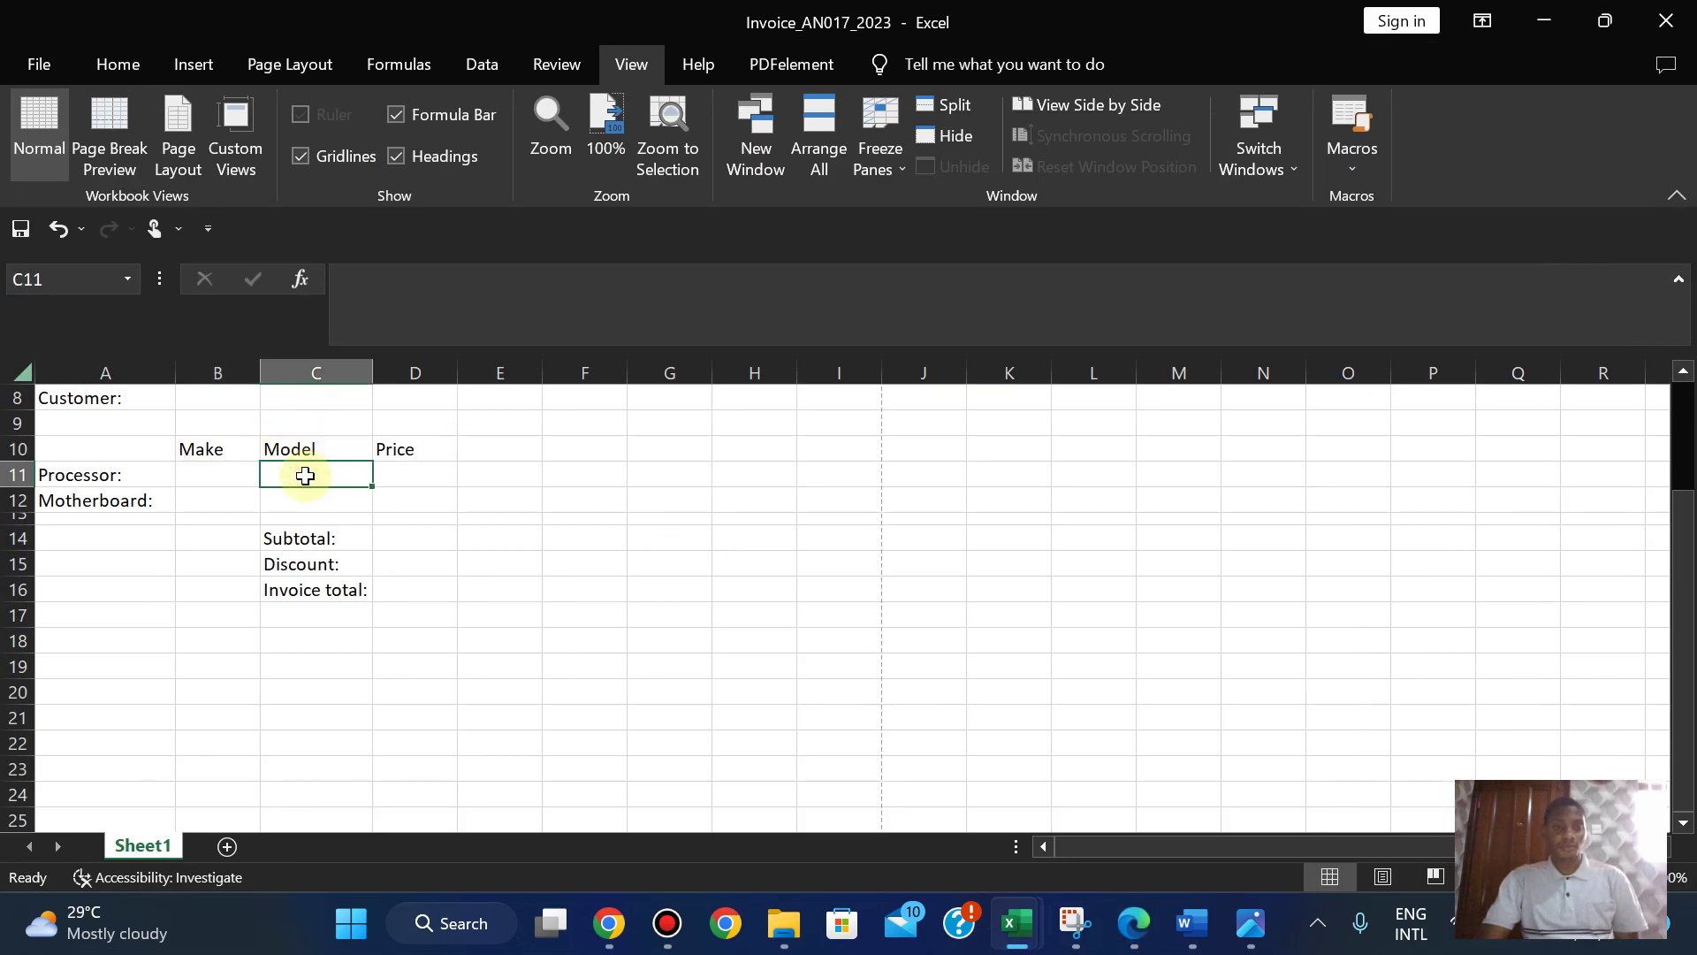
pyautogui.click(1147, 924)
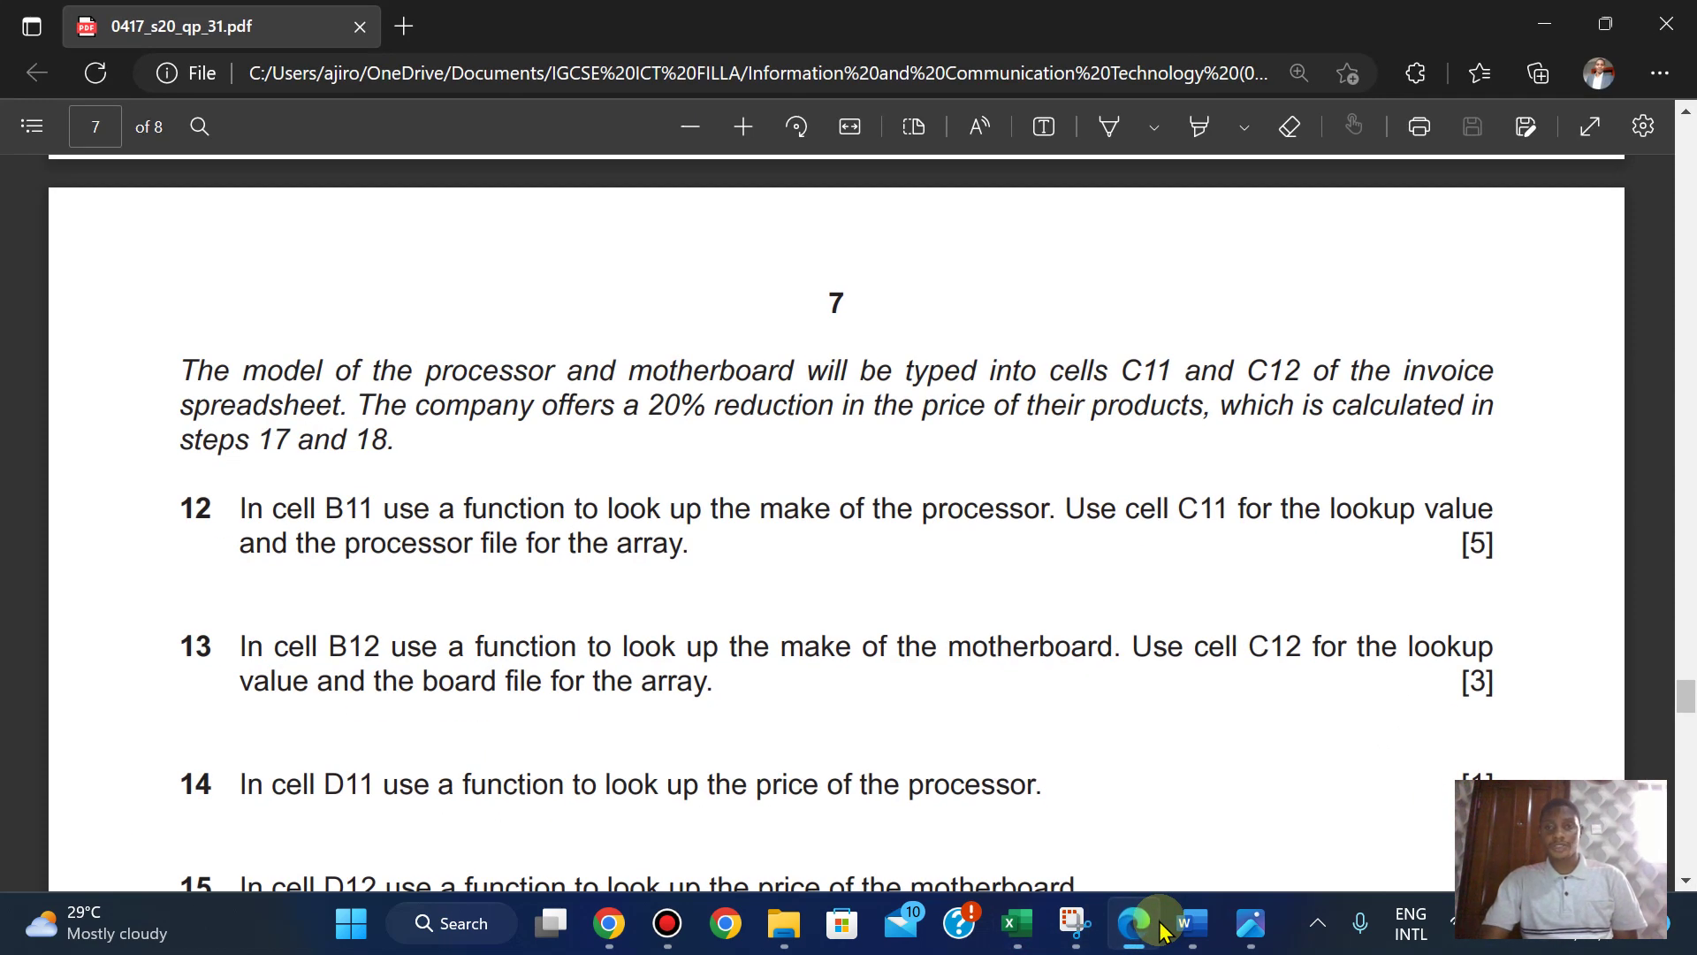
pyautogui.click(1158, 926)
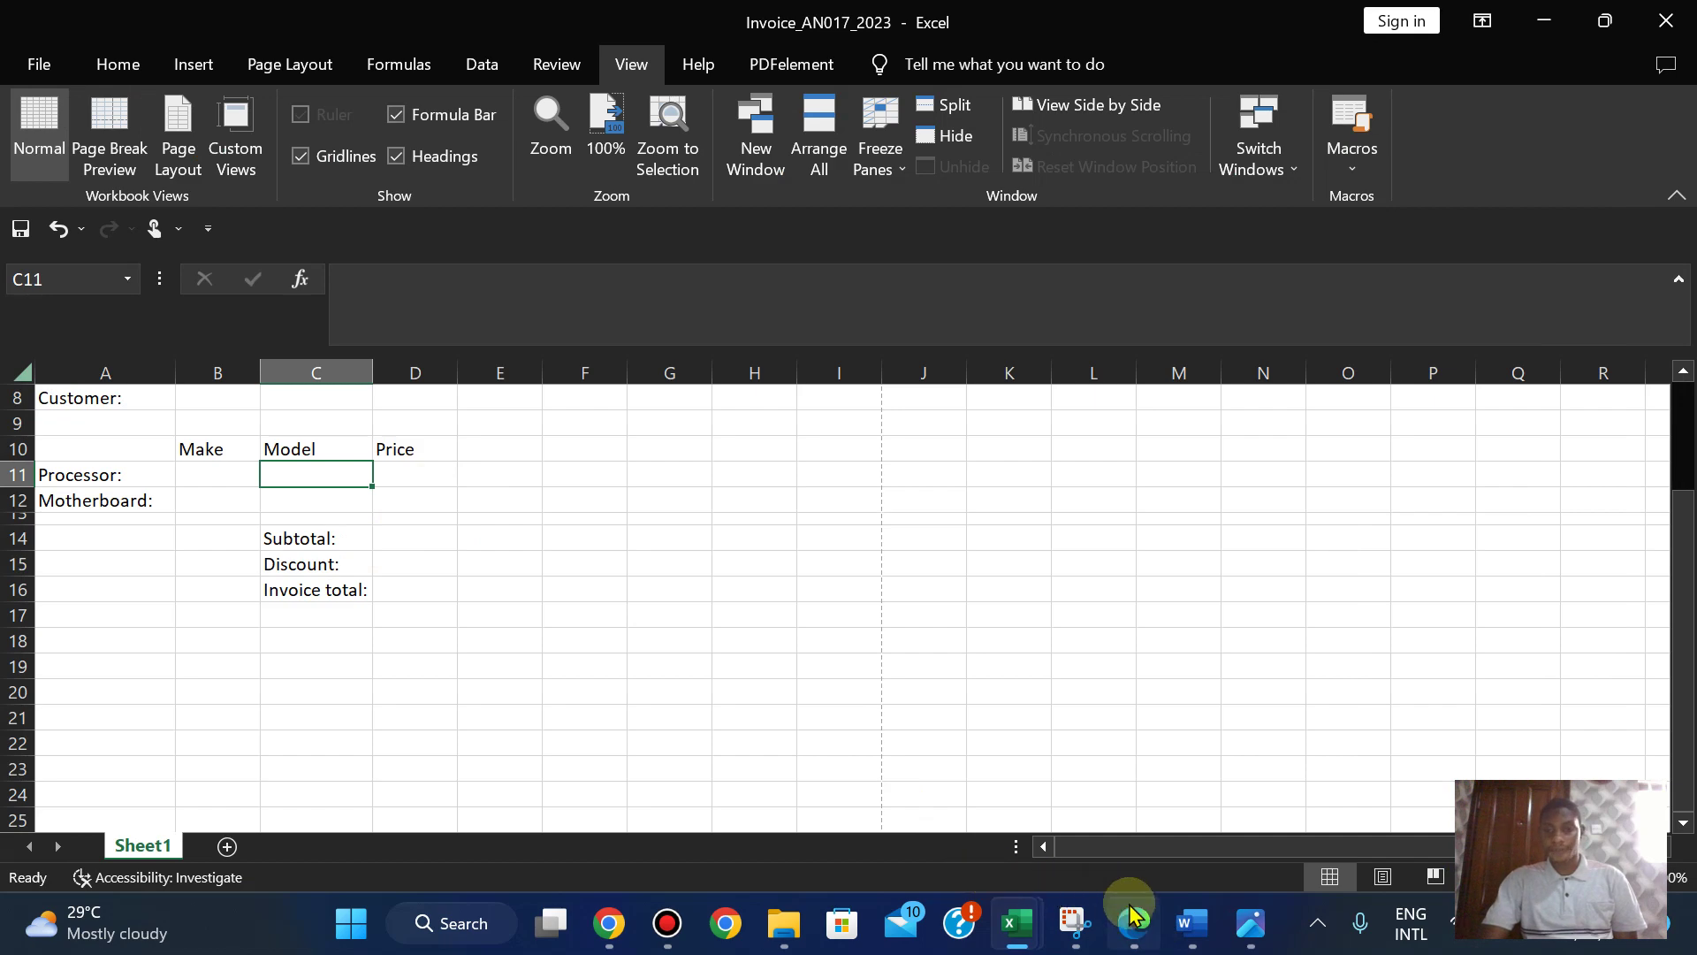
pyautogui.click(1134, 919)
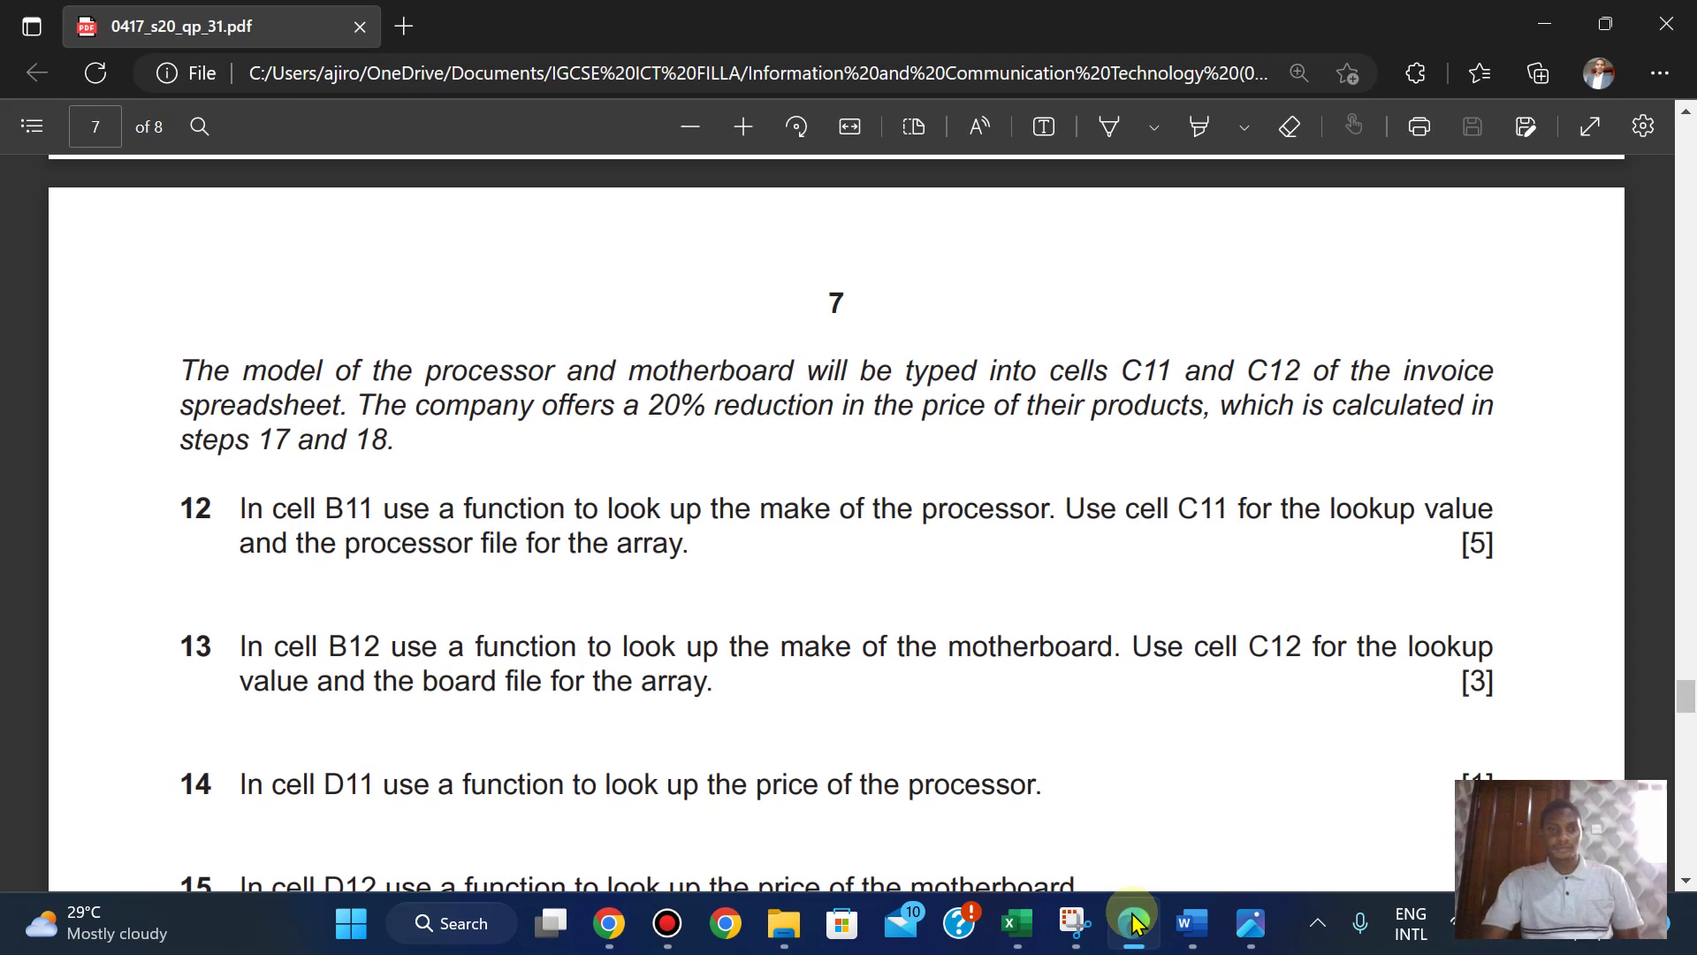
pyautogui.click(1134, 922)
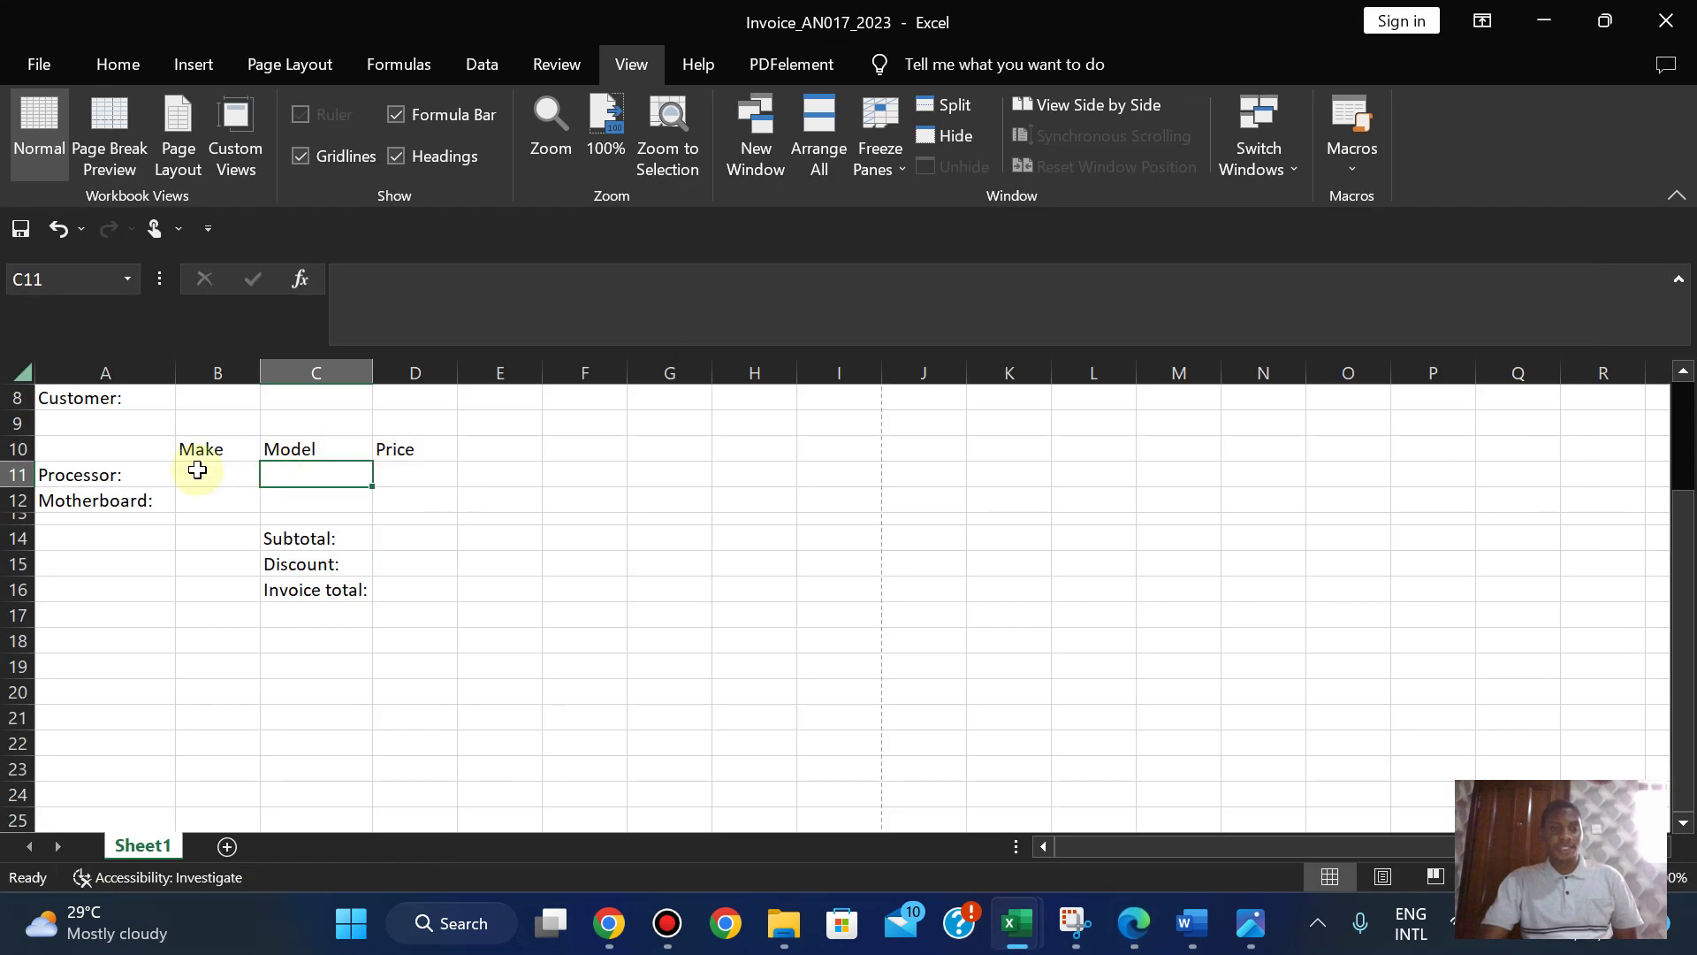
pyautogui.click(195, 470)
pyautogui.click(1136, 921)
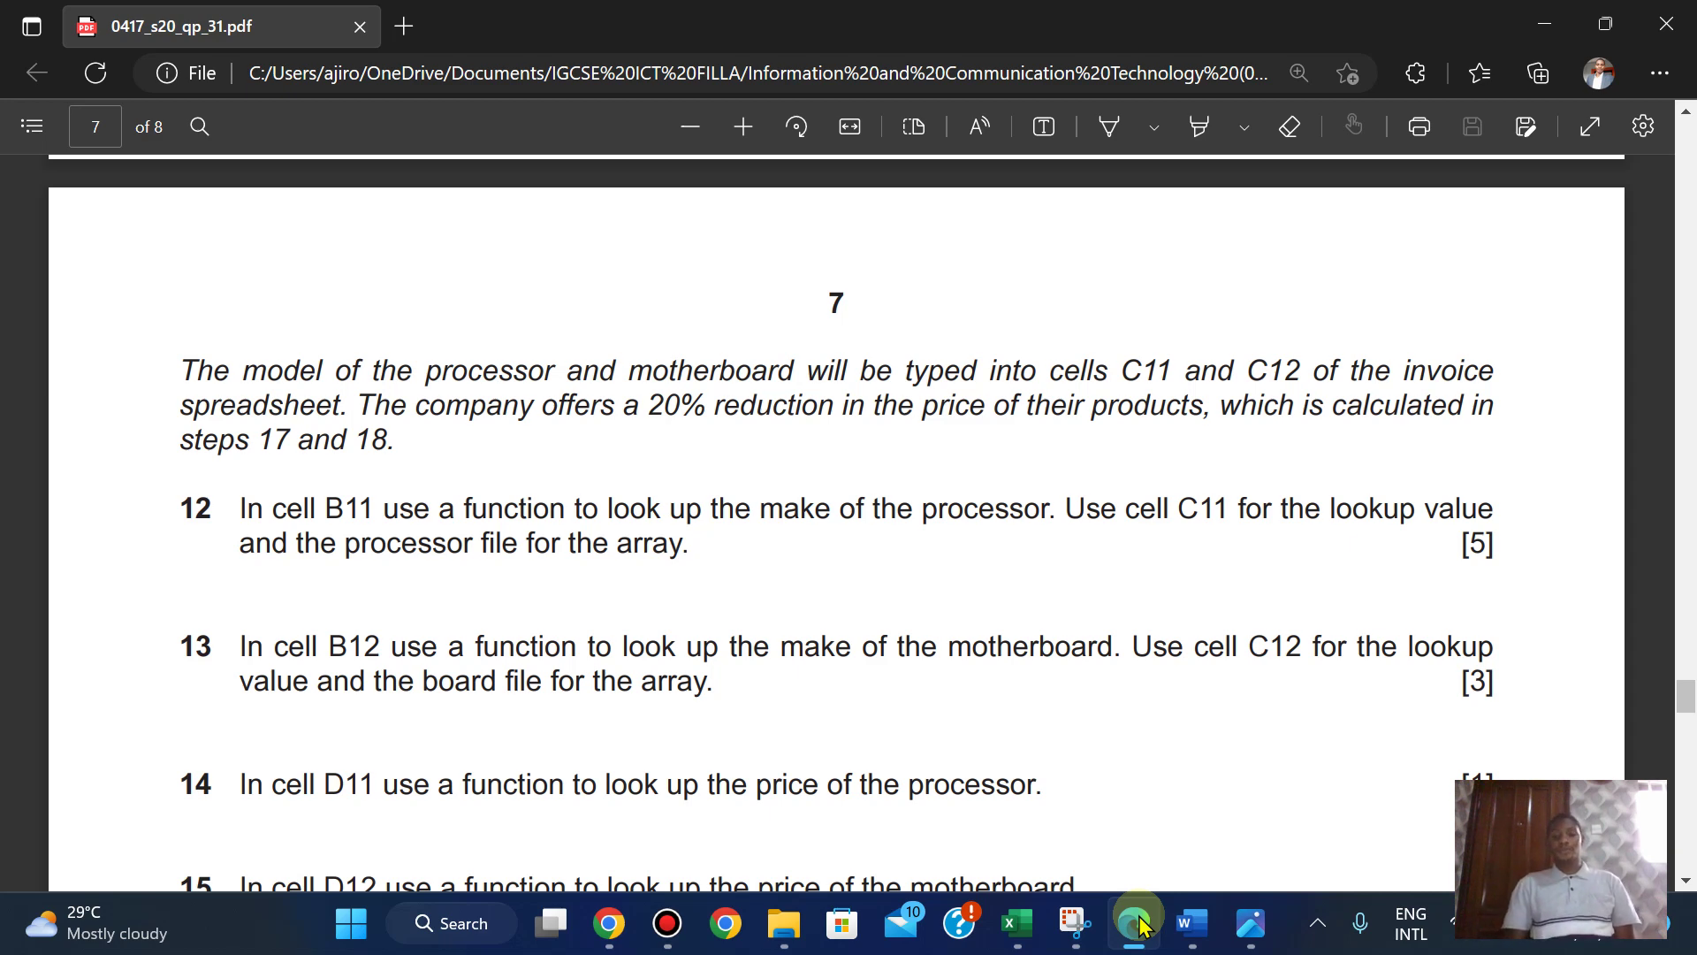
pyautogui.click(1136, 921)
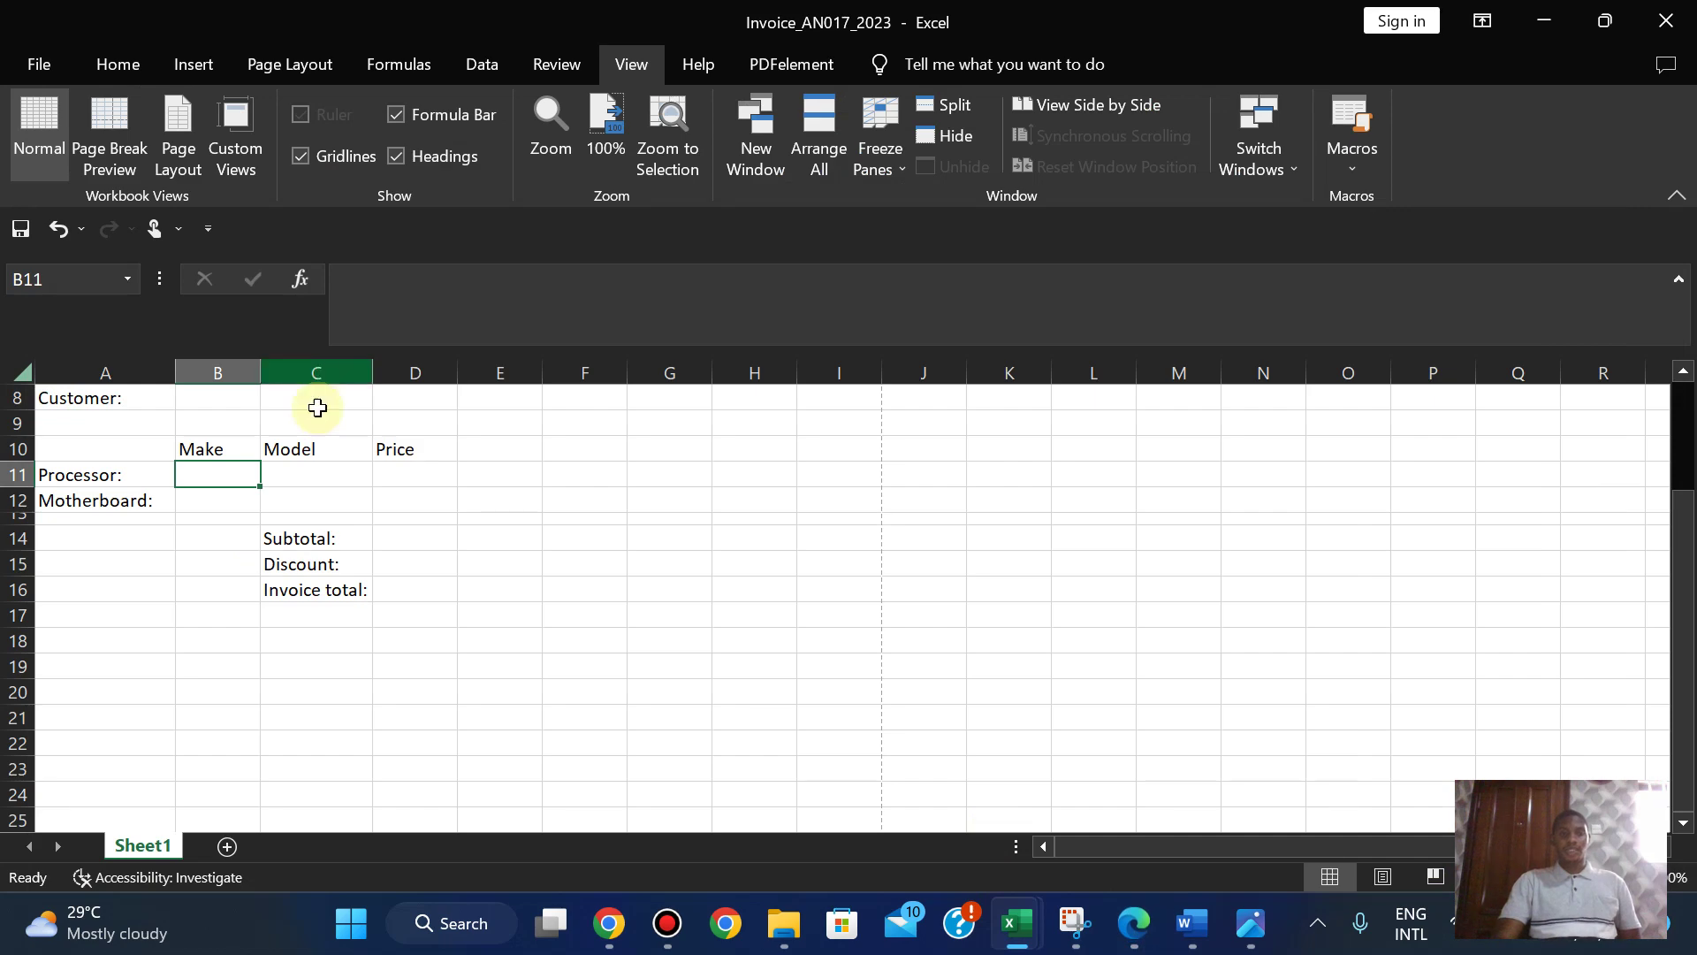
pyautogui.click(310, 477)
pyautogui.click(1132, 923)
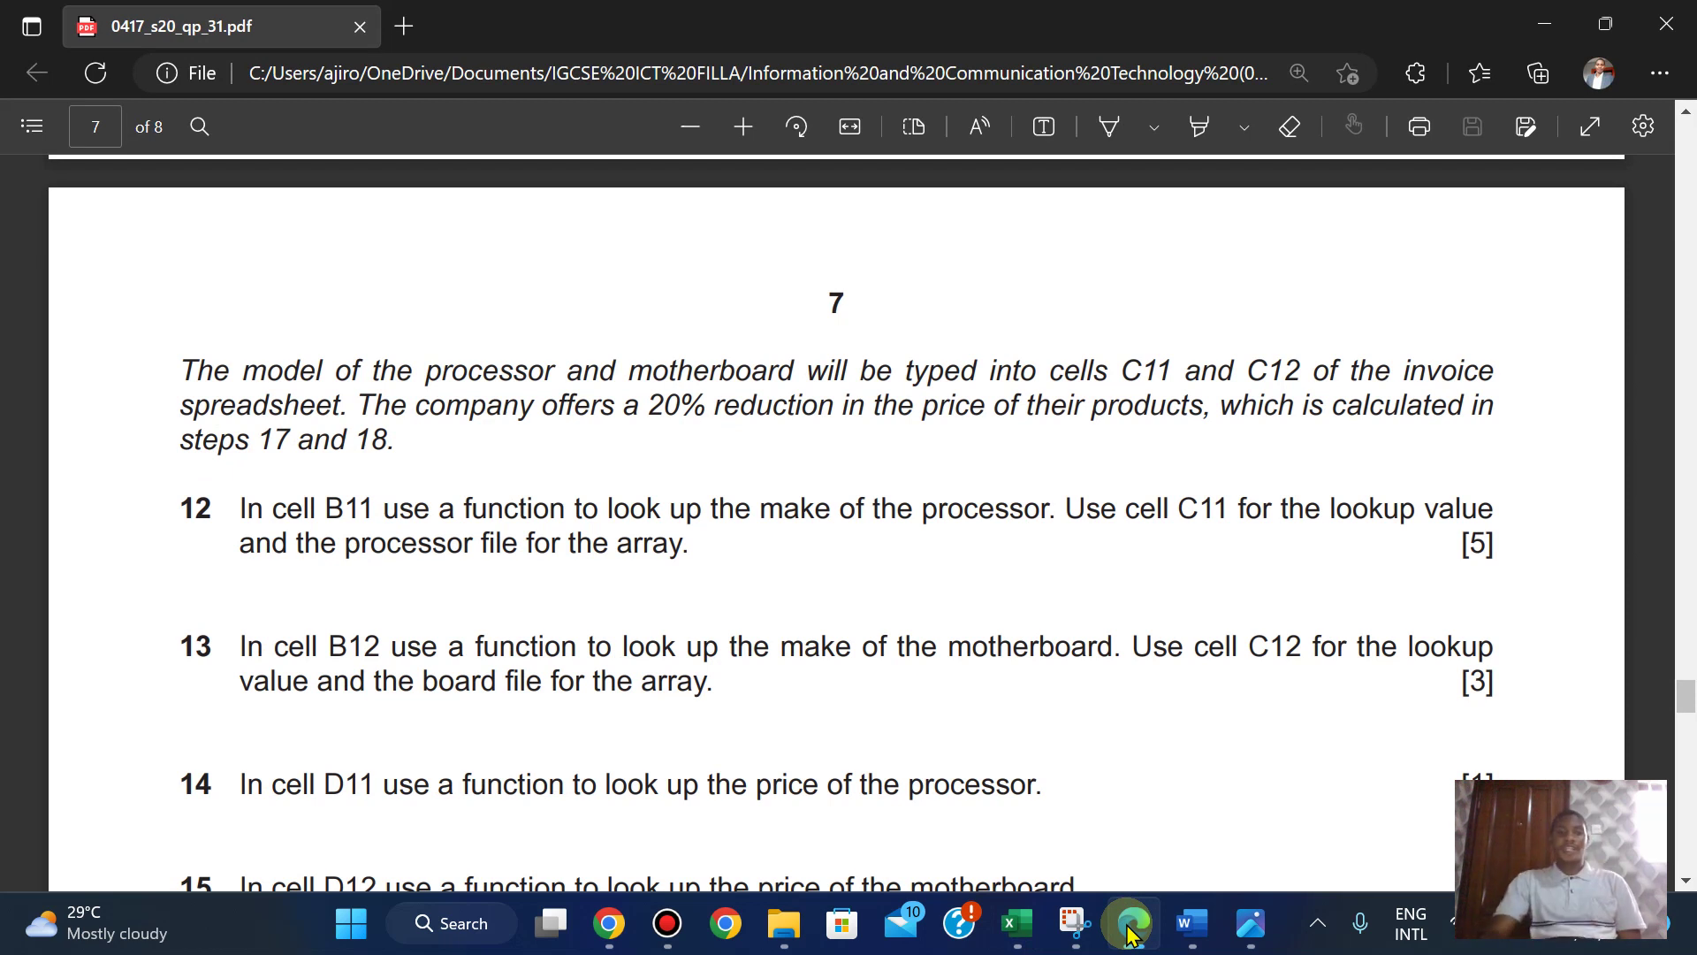
pyautogui.click(1132, 922)
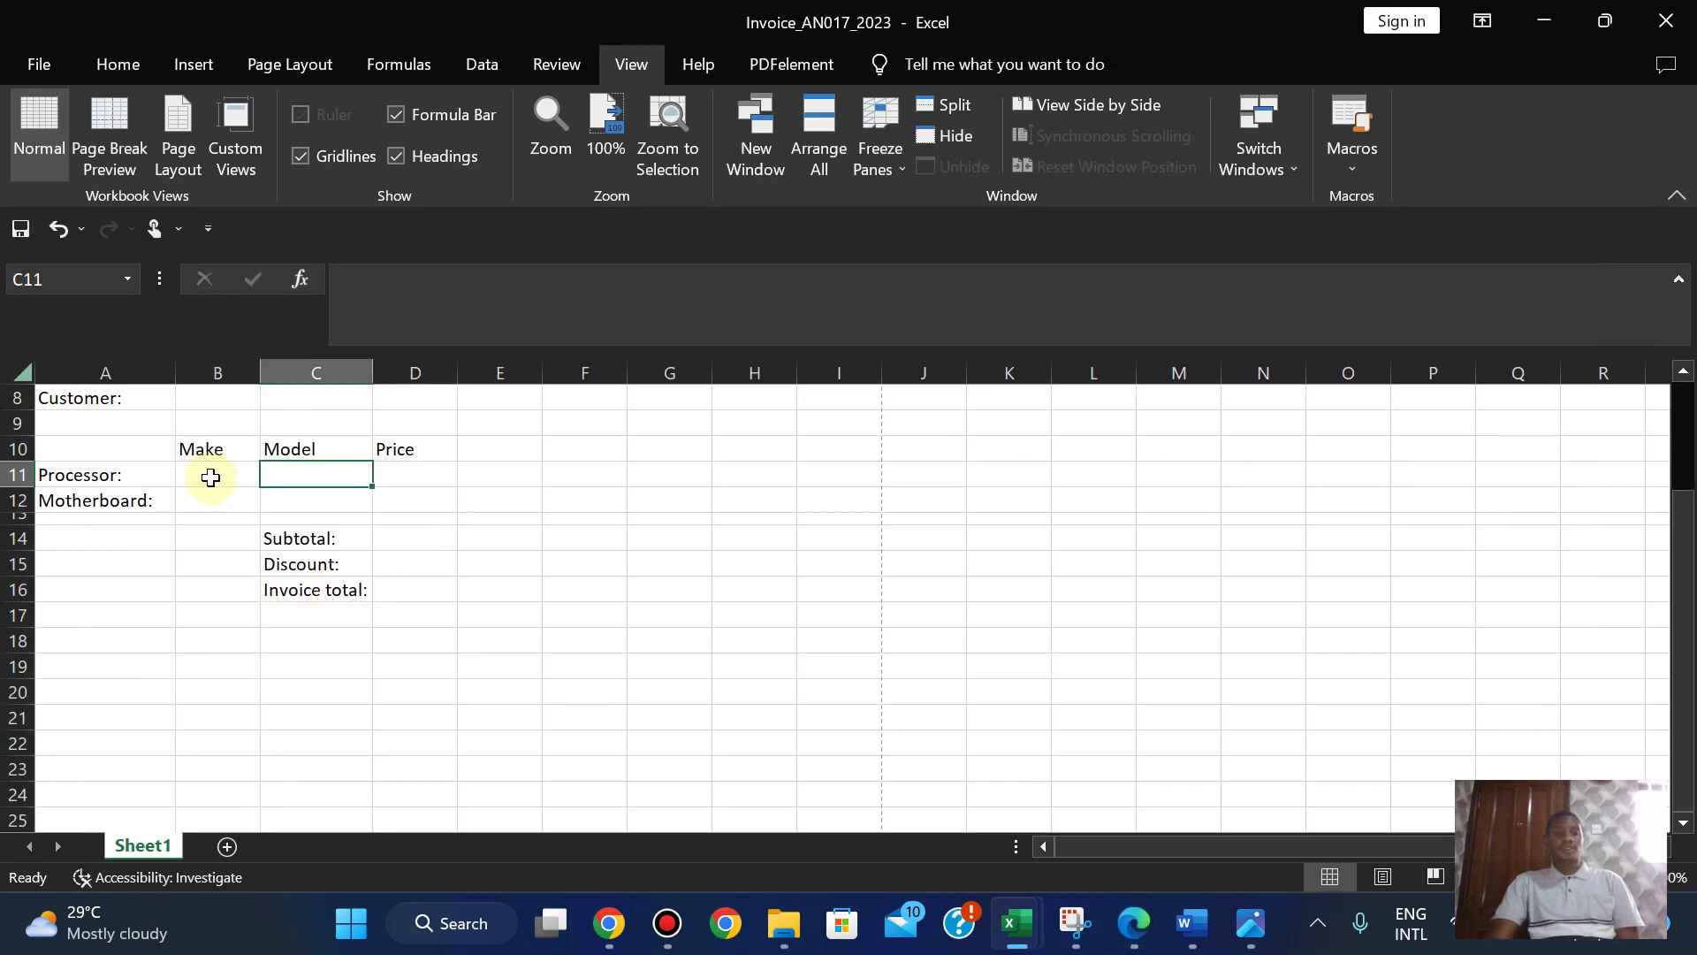
pyautogui.click(207, 476)
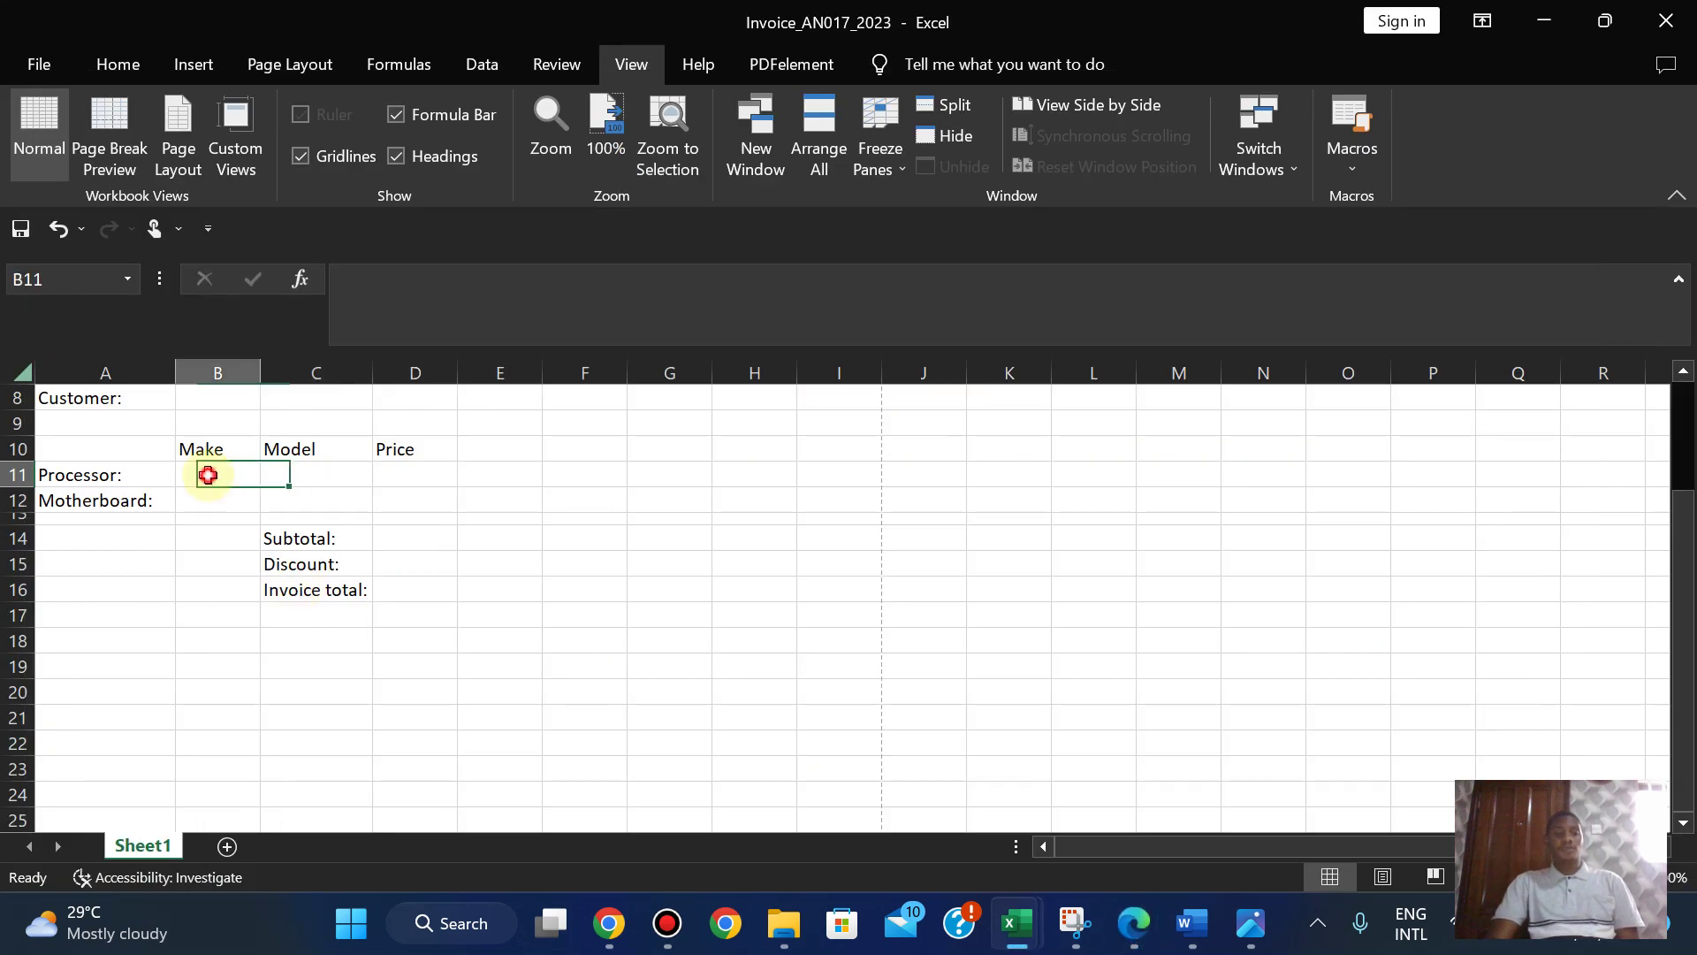
# - Start a VLOOKUP formula in B11 using the function autocomplete
pyautogui.write('=')
pyautogui.click(307, 477)
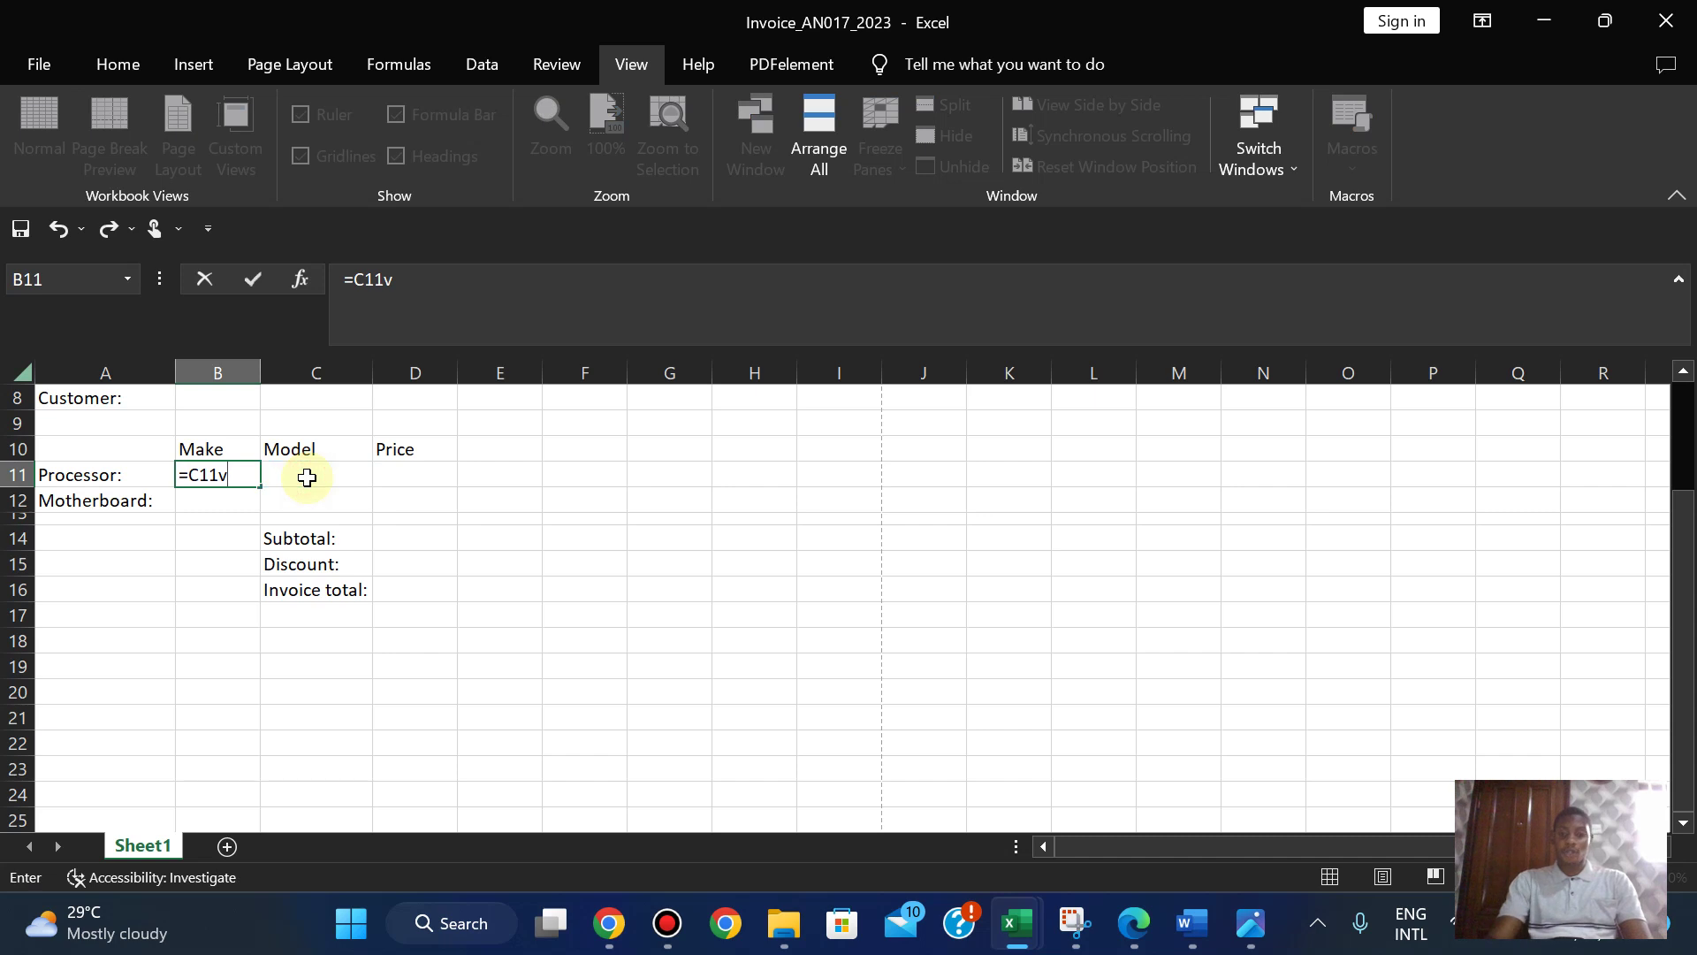
pyautogui.press('BackSpace')
pyautogui.press('BackSpace')
pyautogui.press('BackSpace')
pyautogui.write('vloo')
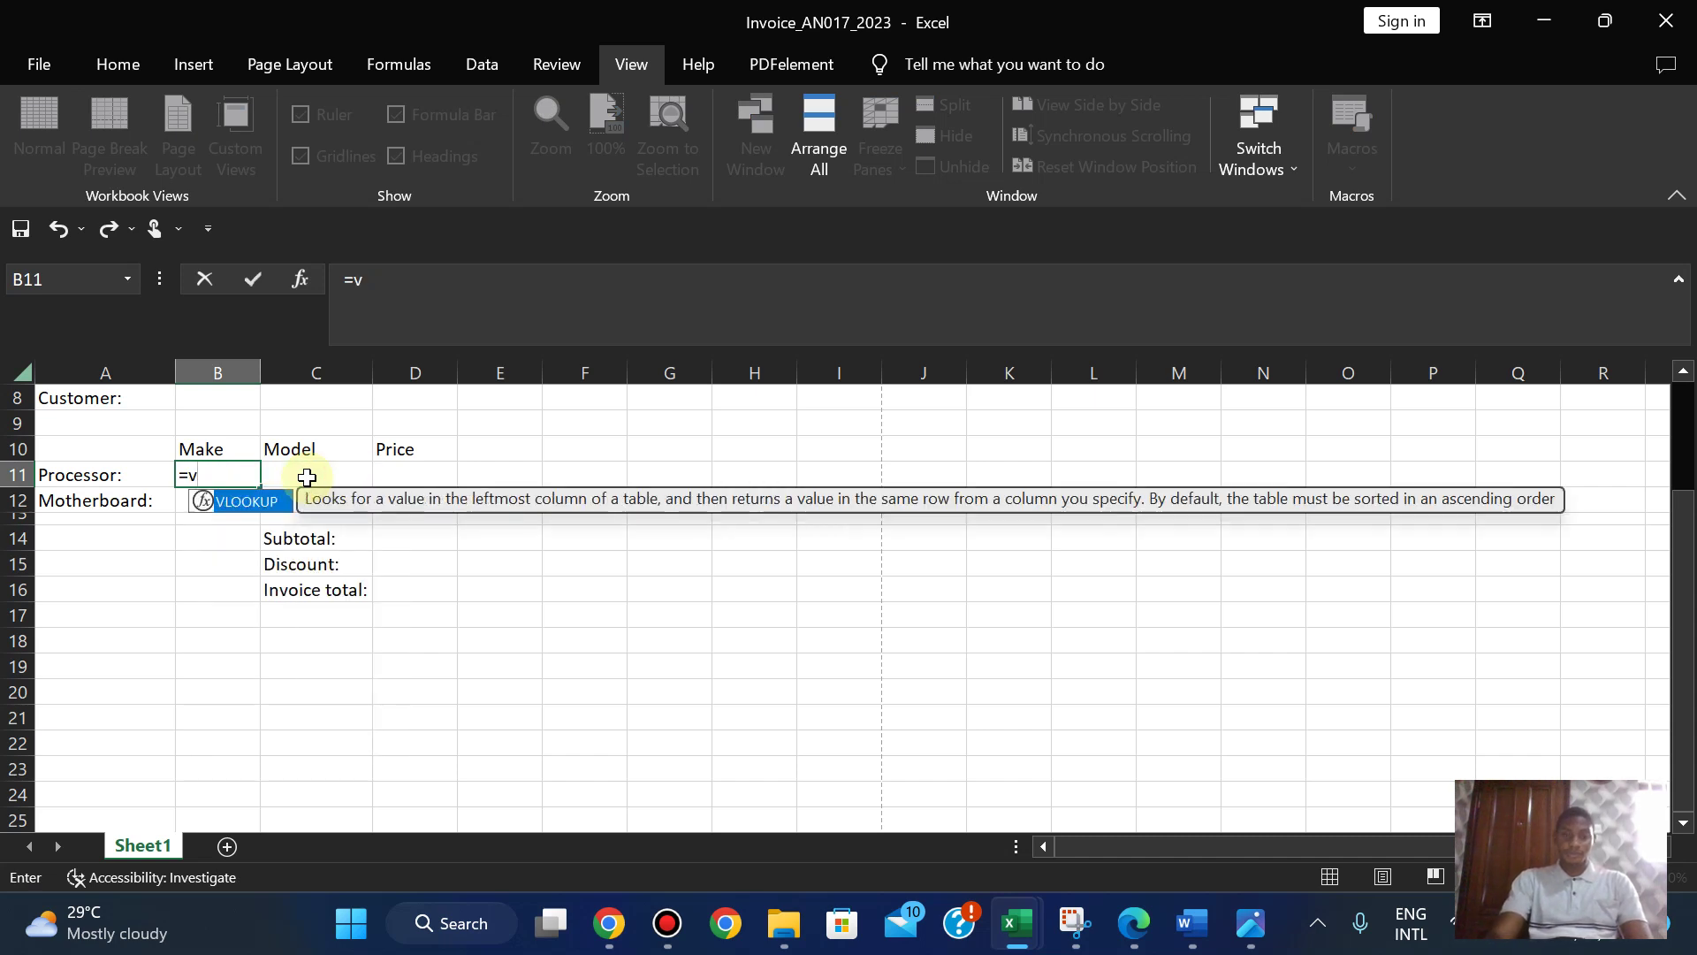
pyautogui.doubleClick(265, 502)
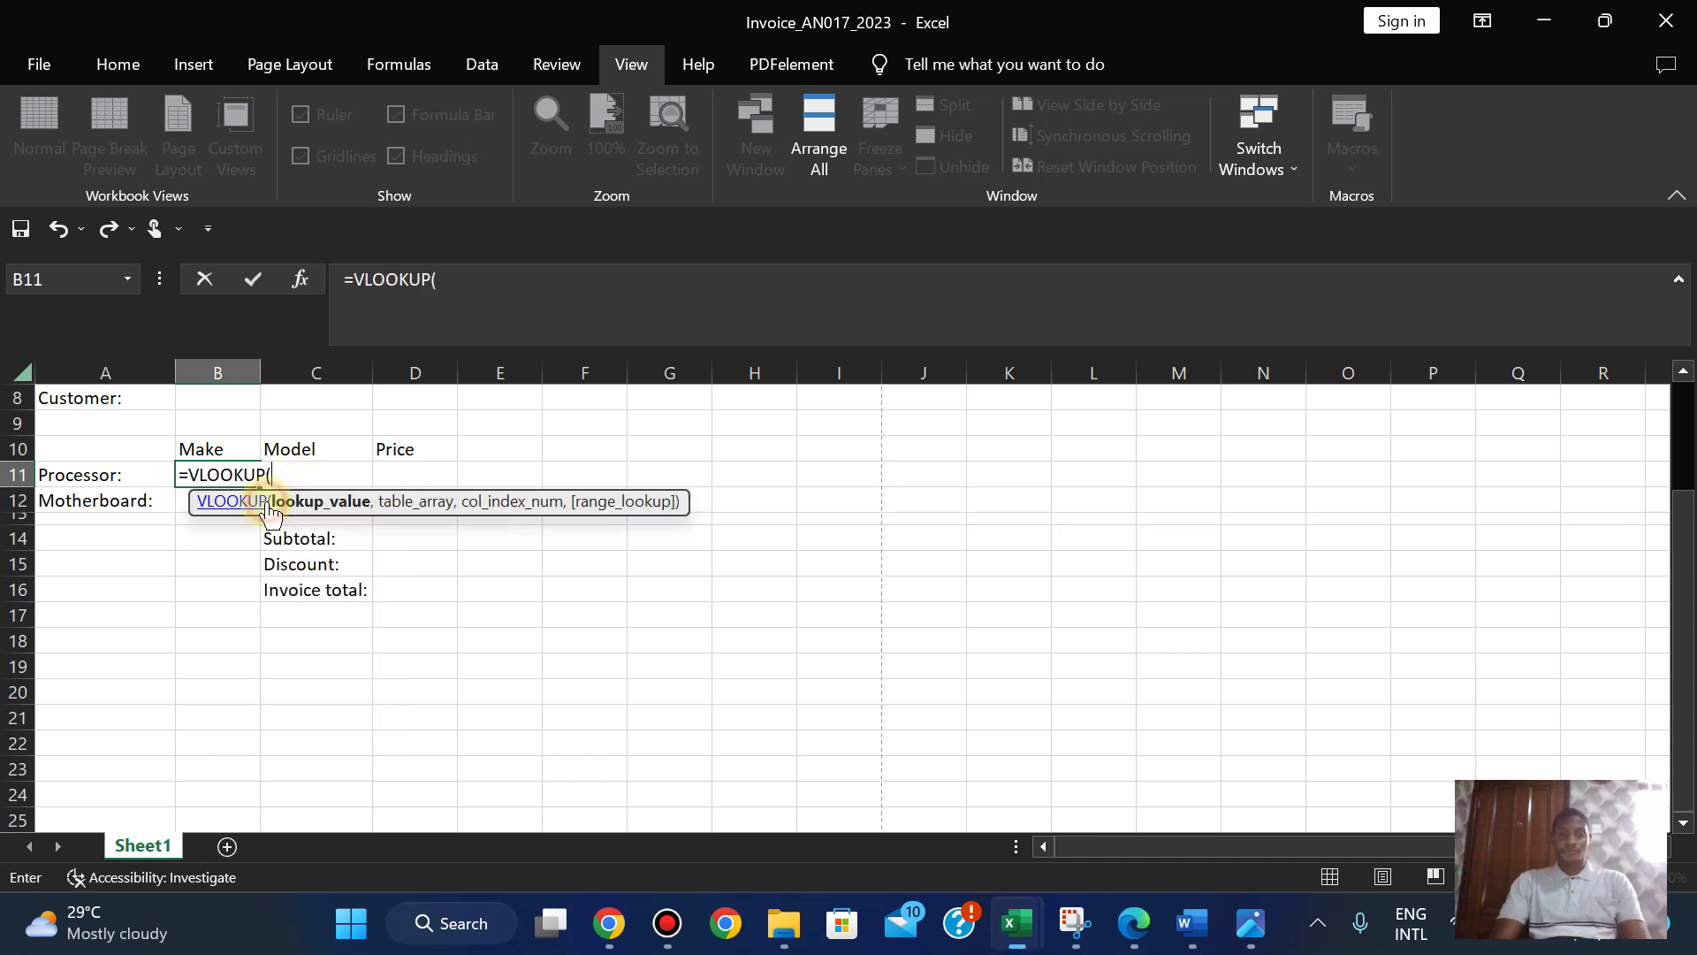
# - Add C11 as the lookup value, checking the question paper's wording
pyautogui.click(1129, 935)
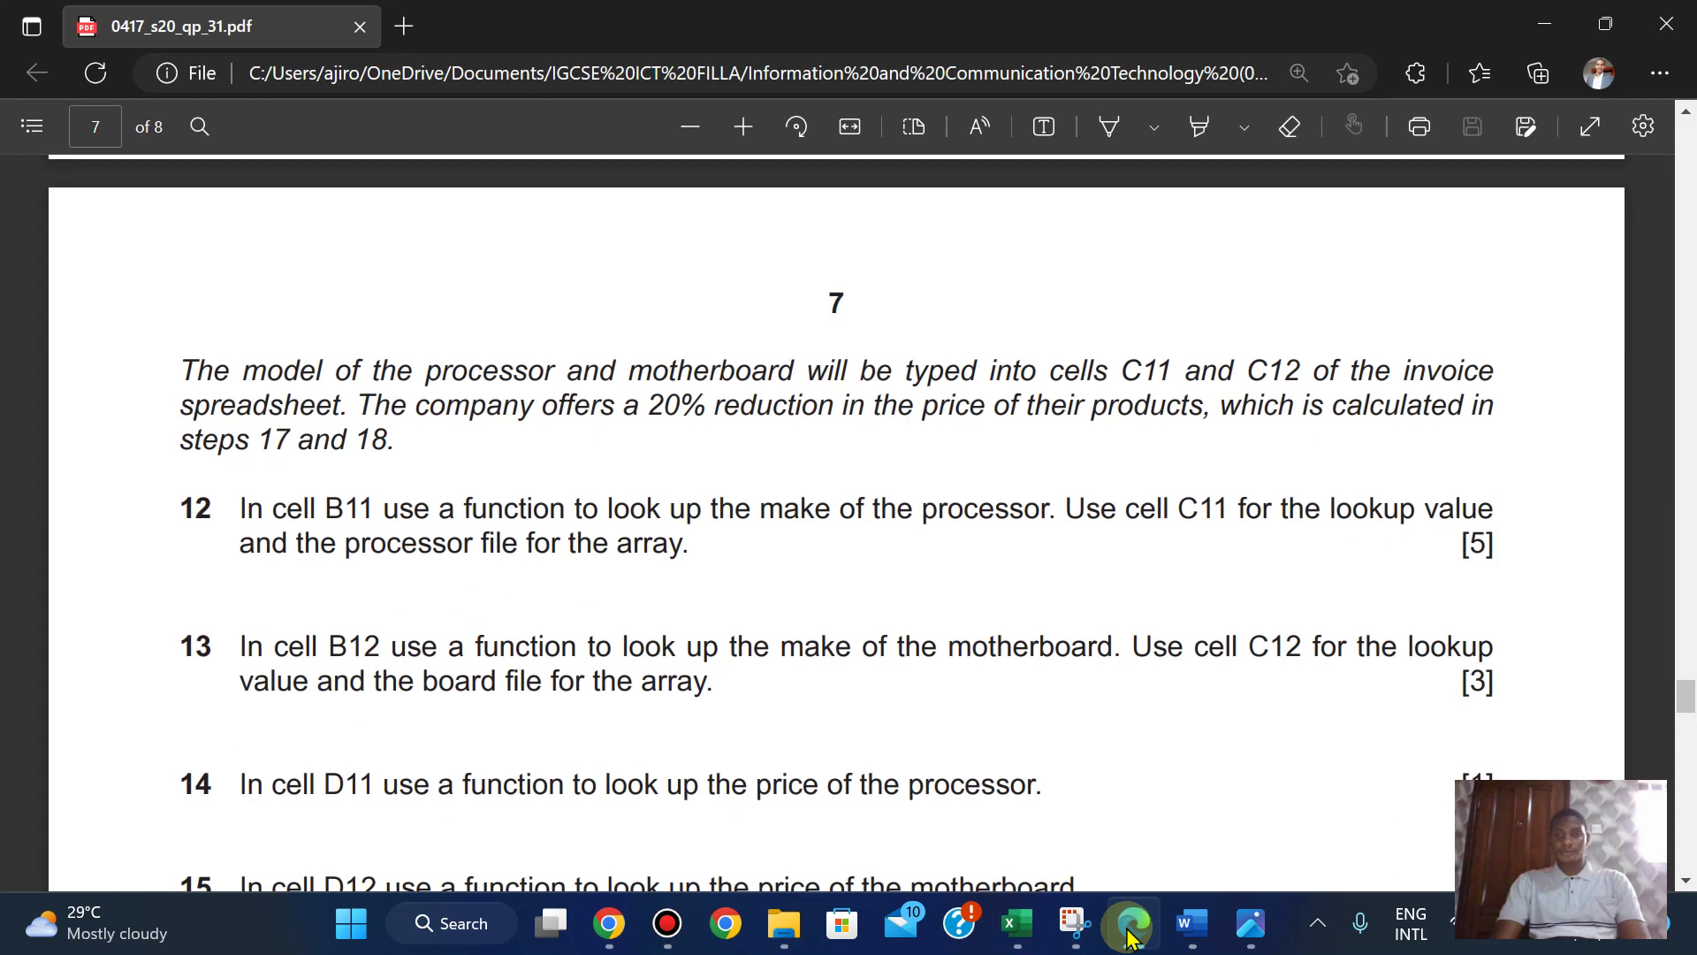
pyautogui.click(1130, 935)
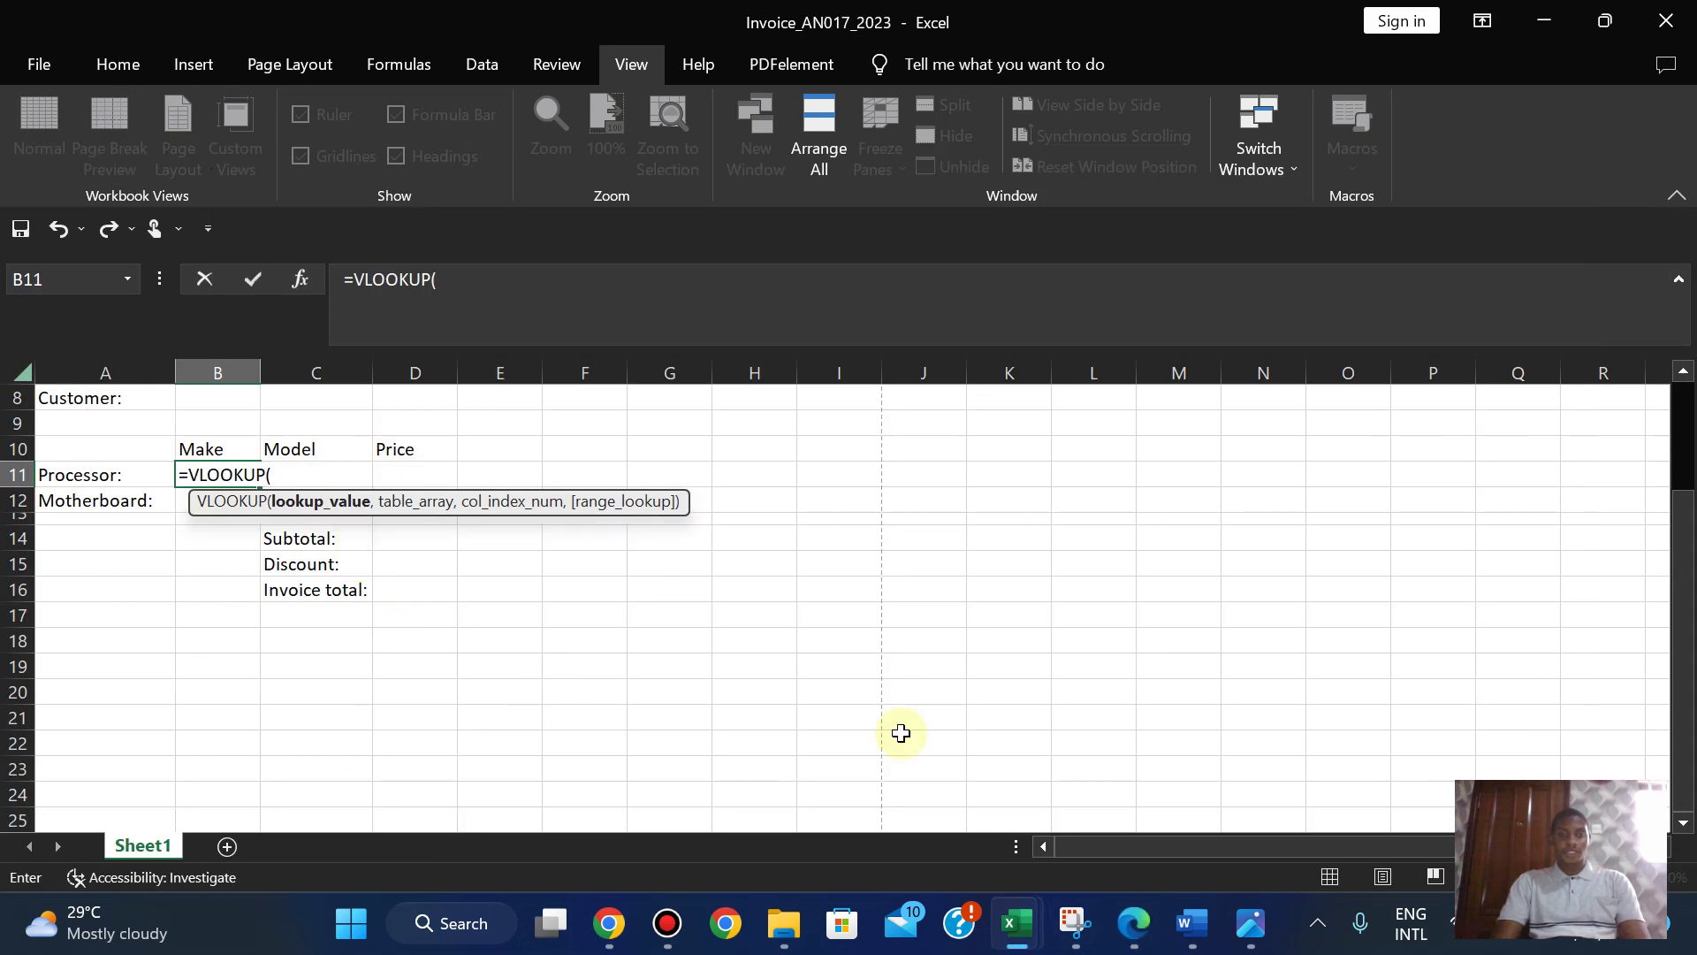
pyautogui.click(1129, 924)
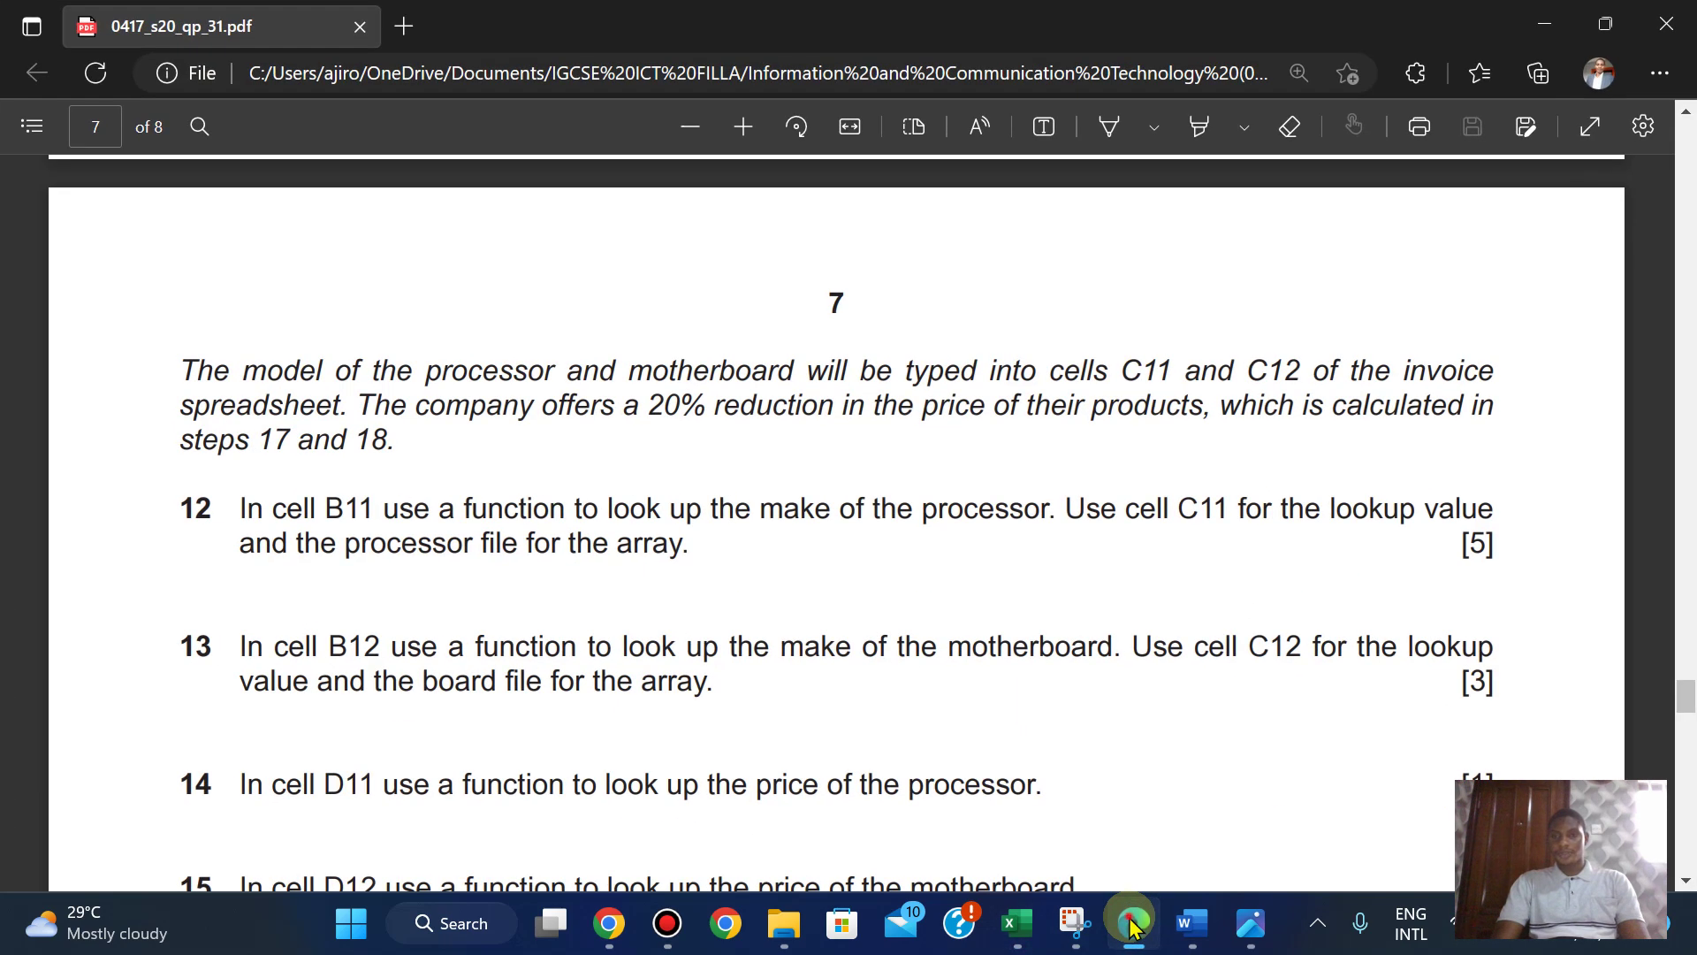
pyautogui.click(1131, 927)
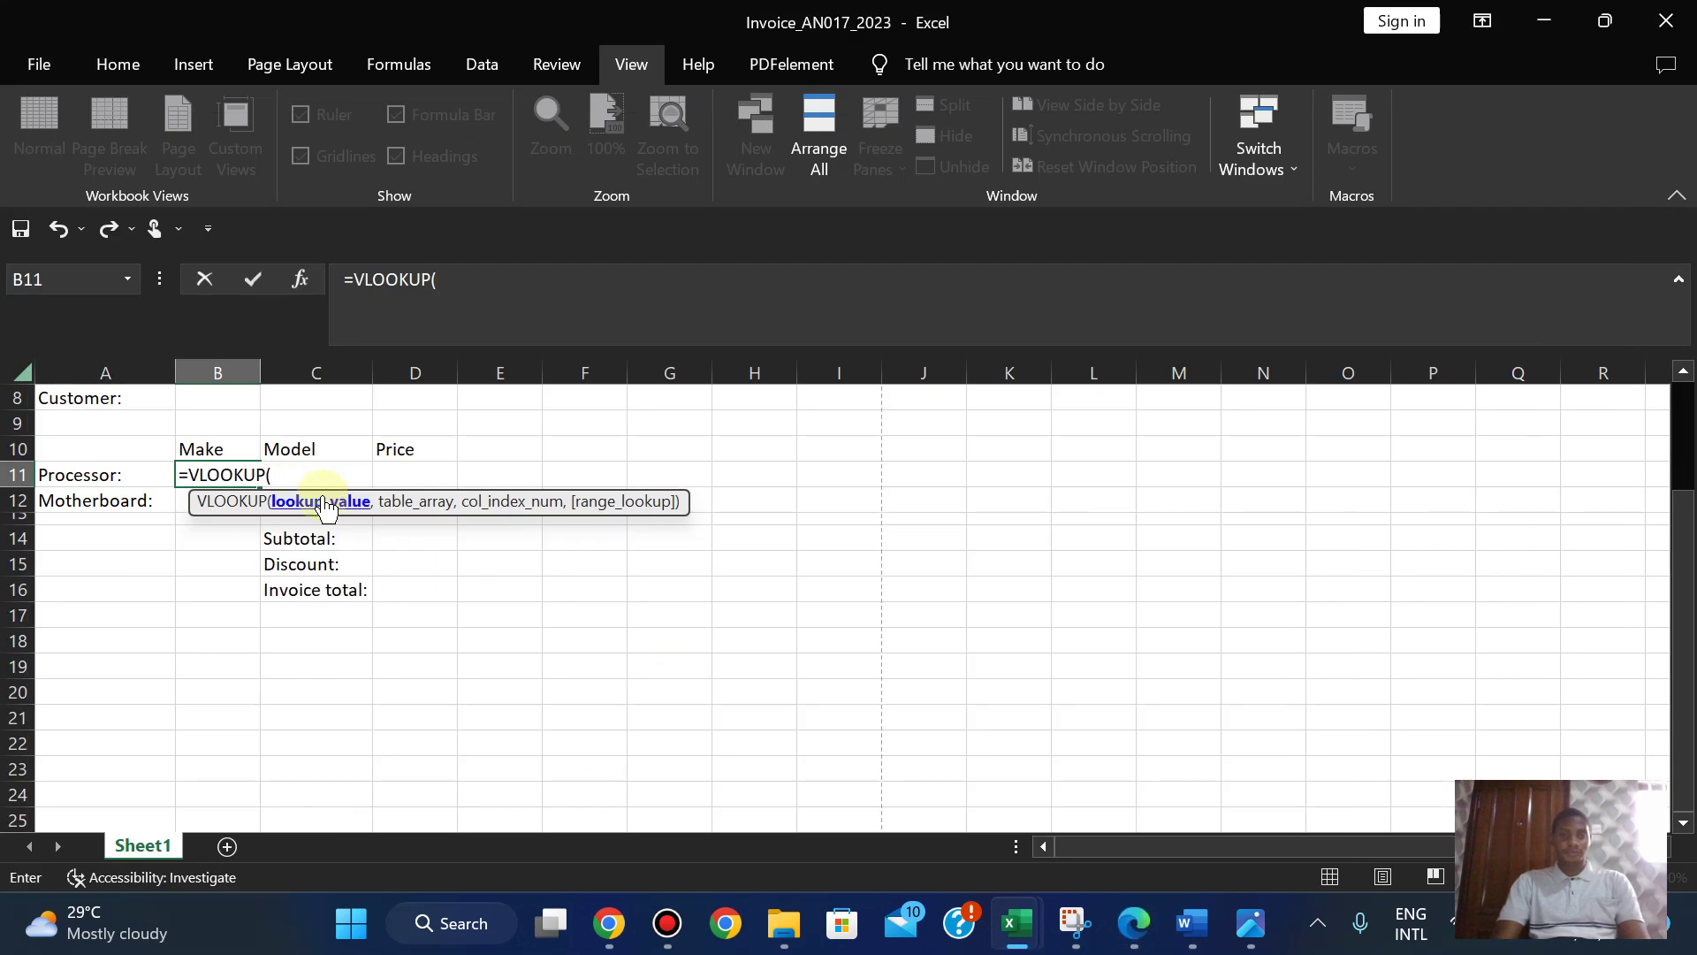
pyautogui.write('C')
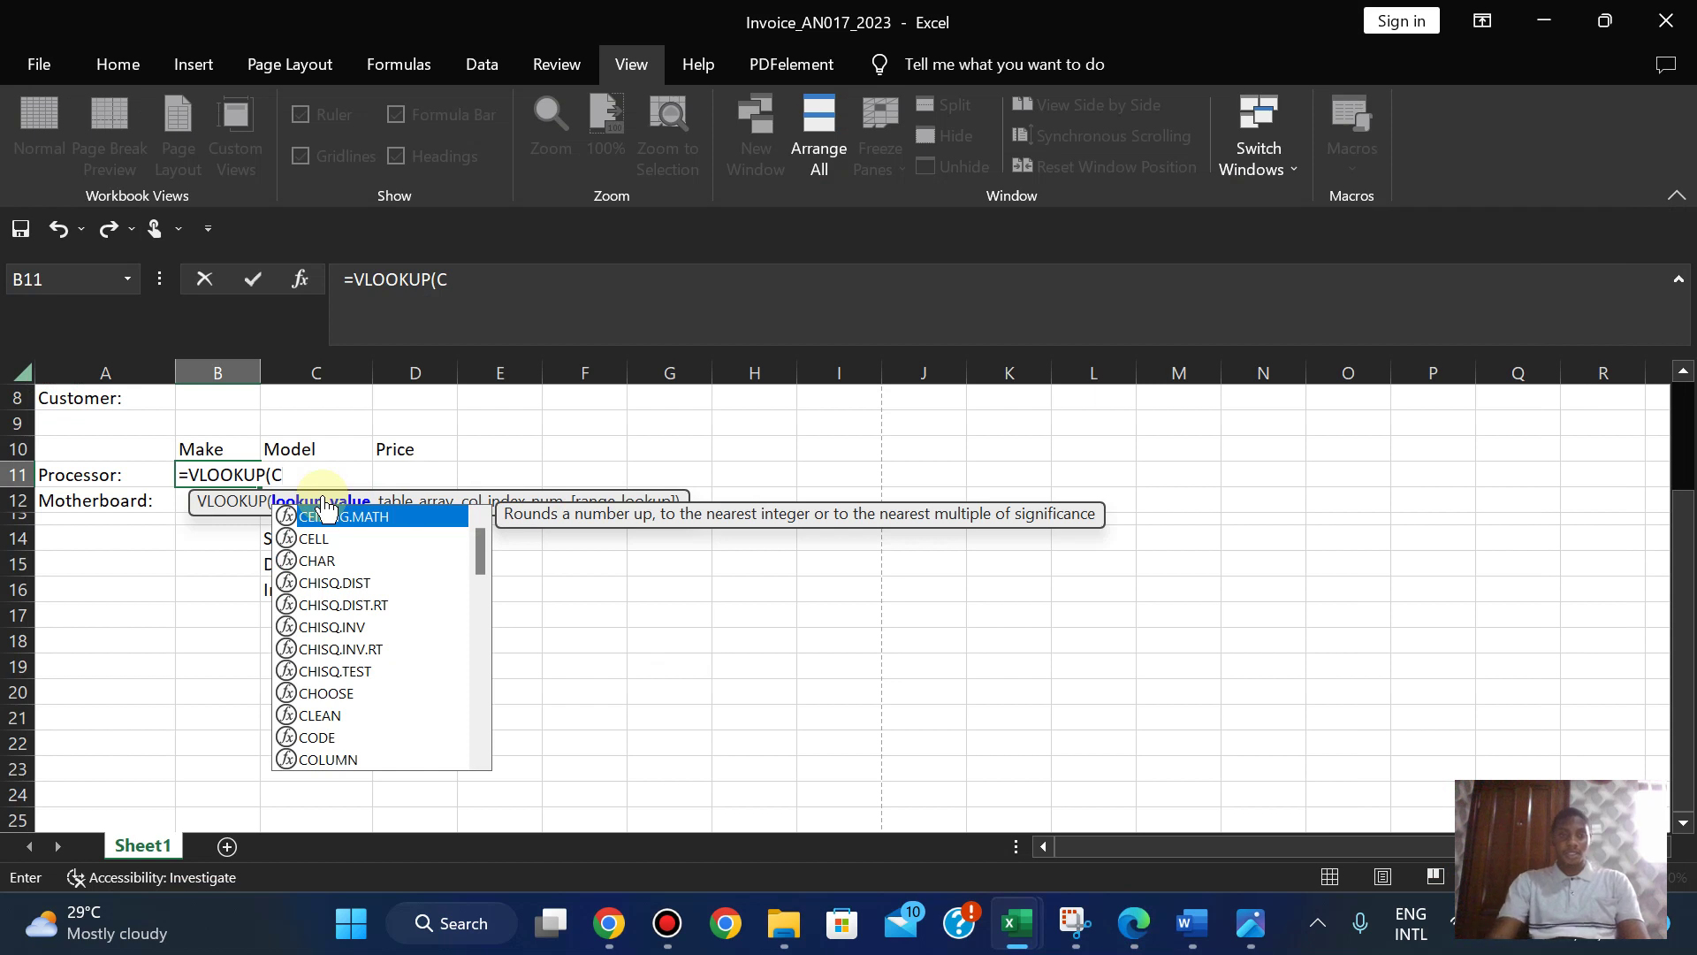
pyautogui.write('11')
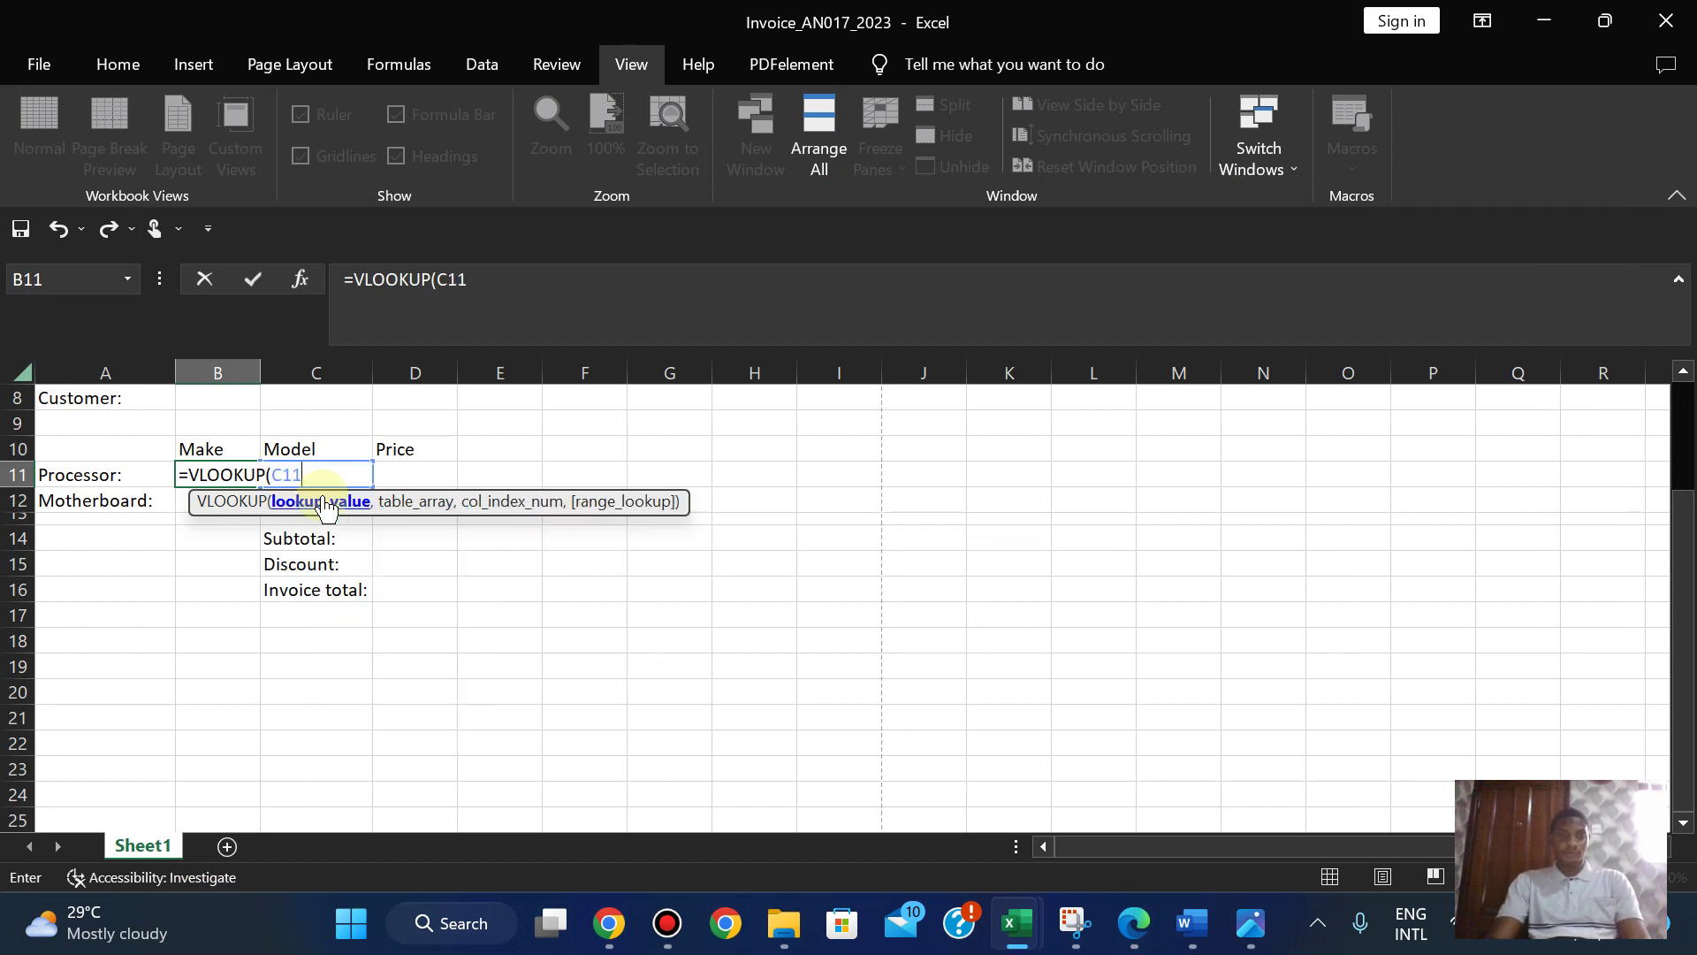
pyautogui.write(',')
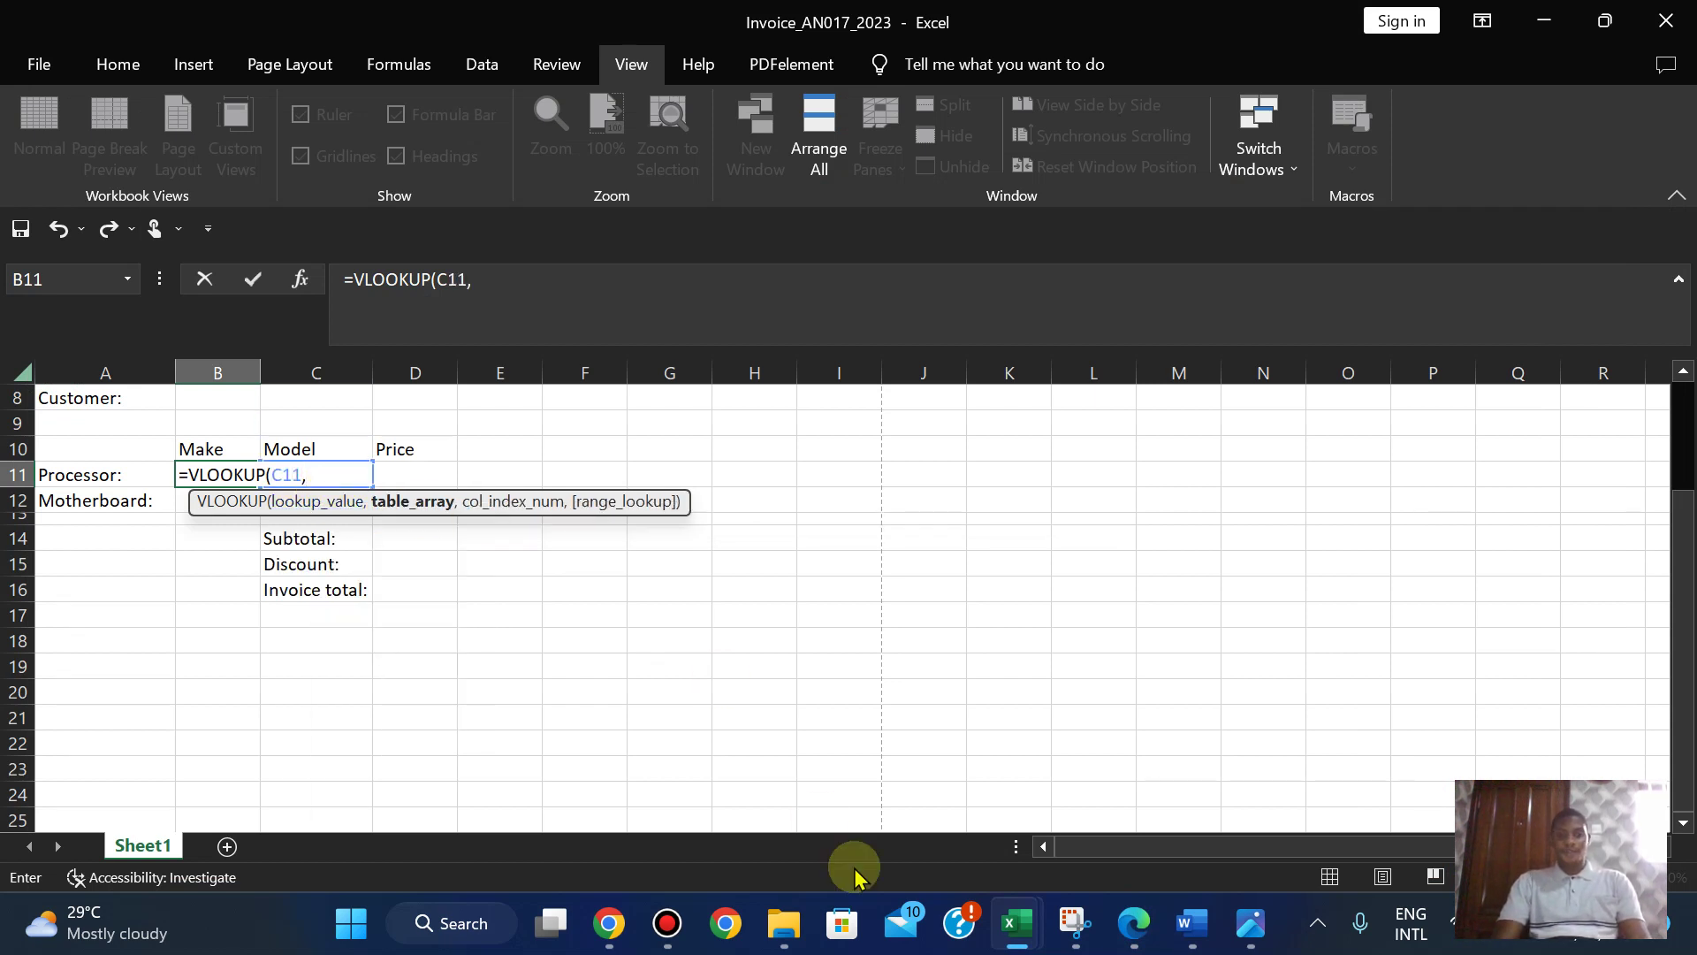
pyautogui.click(1146, 935)
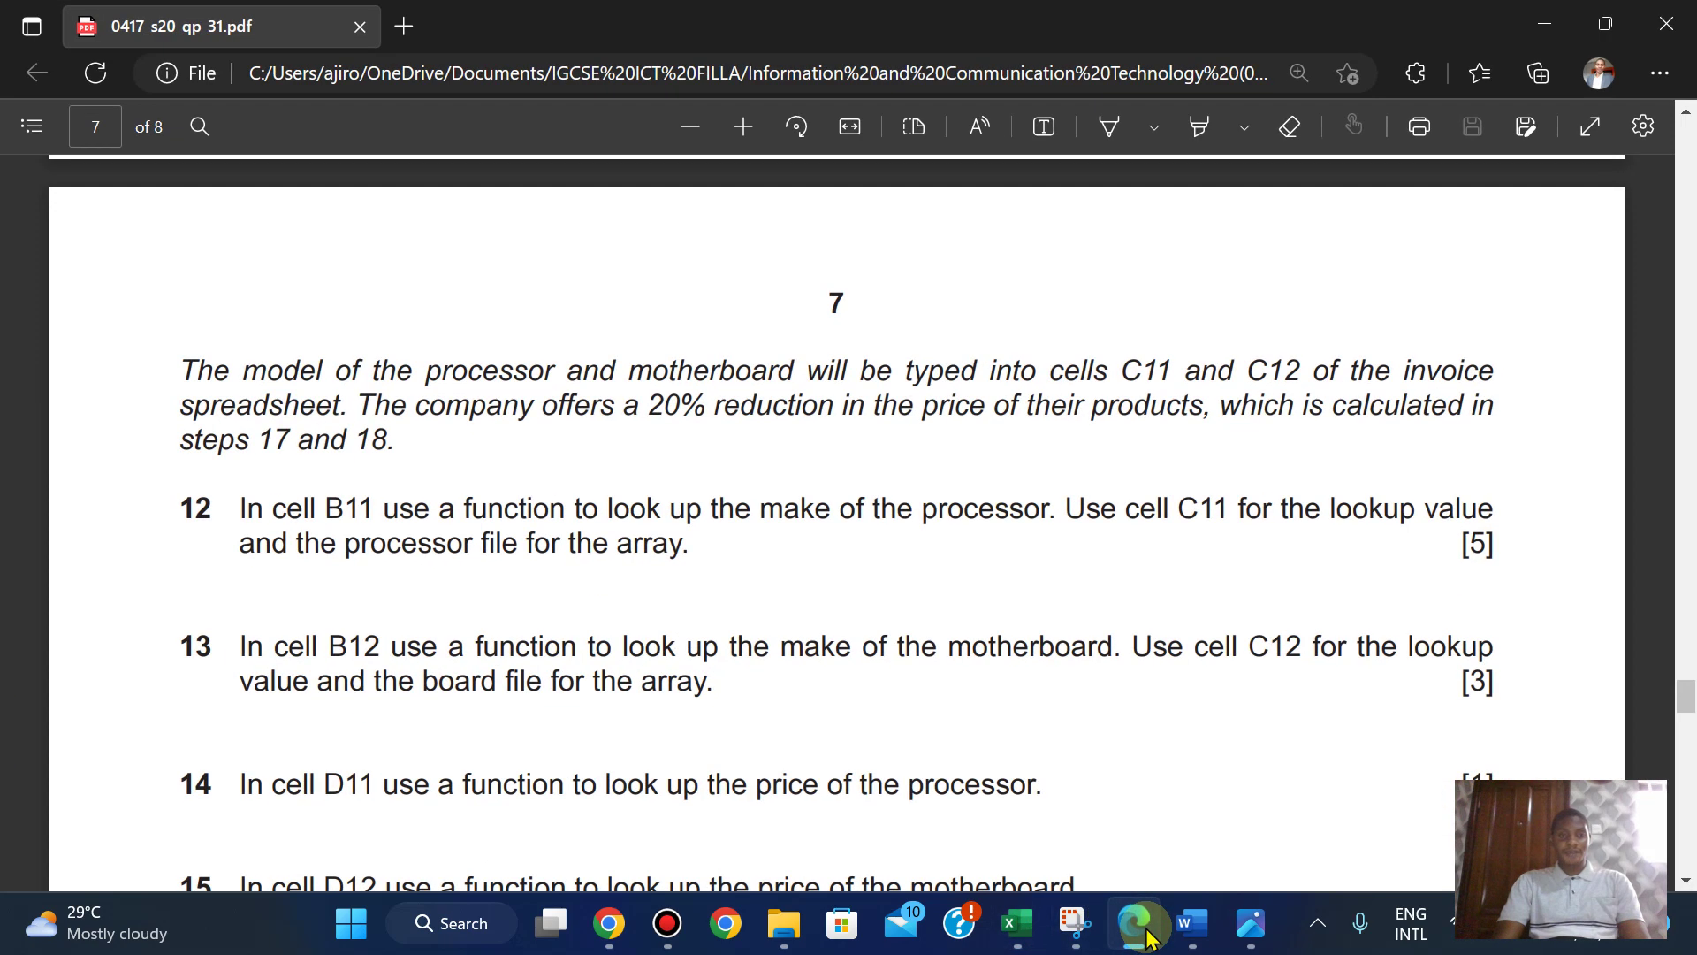
pyautogui.moveTo(1019, 939)
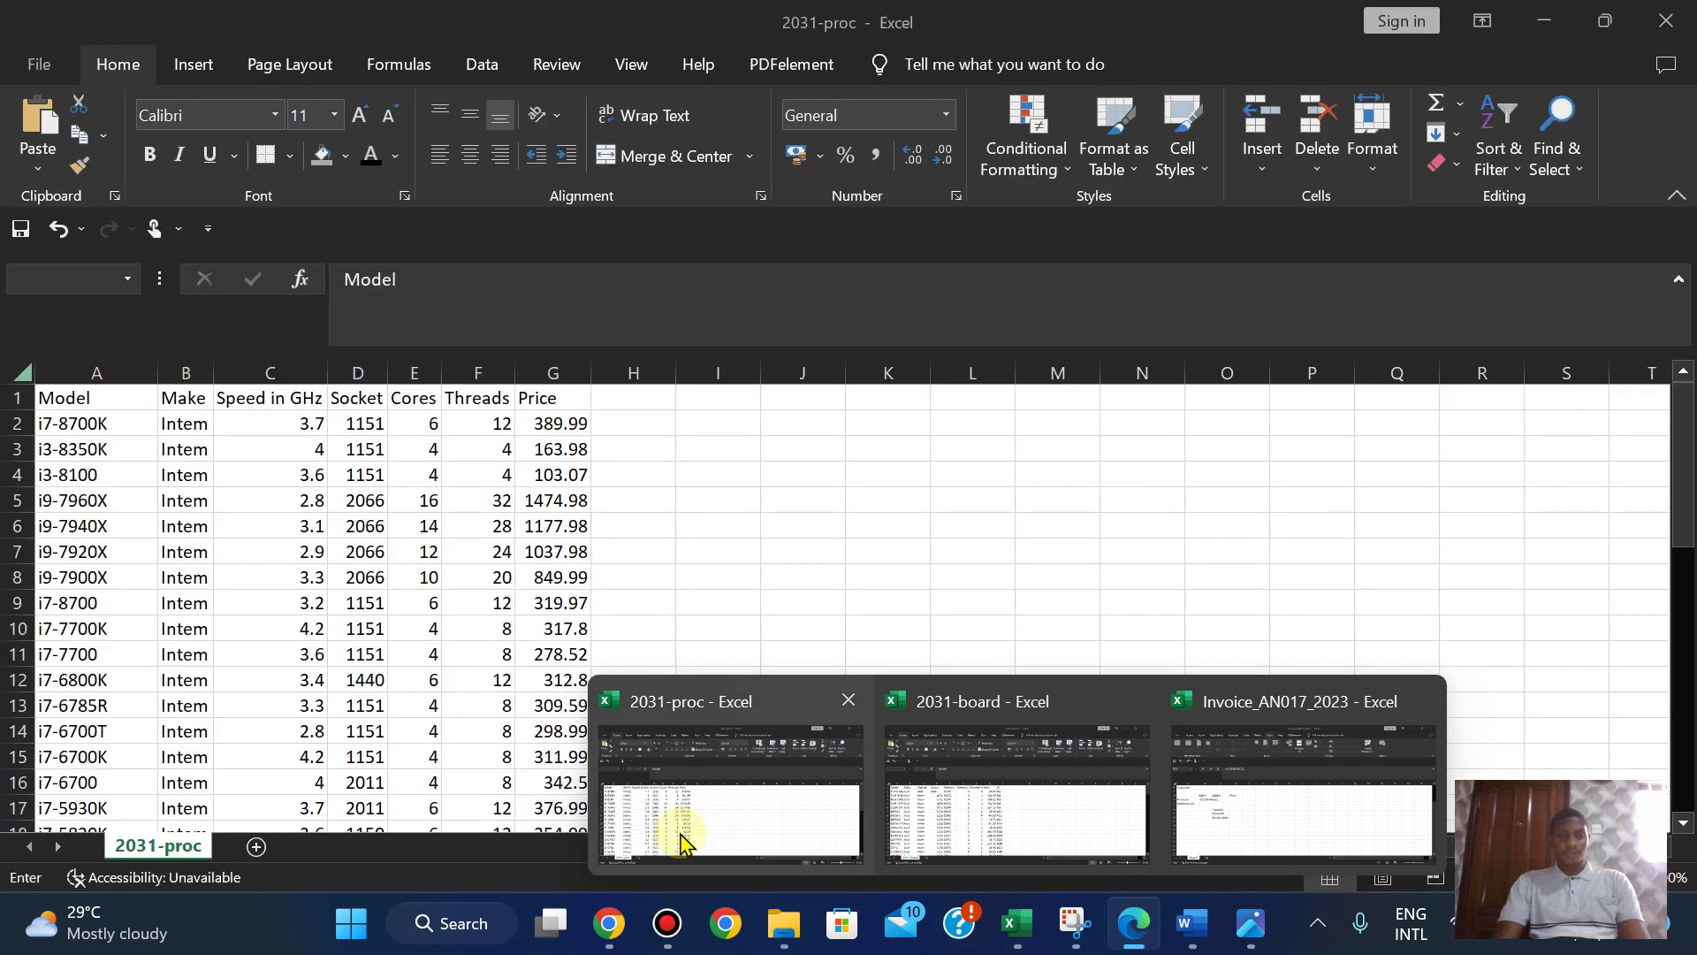
# - Complete B11's lookup against 2031-proc $A$2:$B$44, column 2, FALSE
pyautogui.click(680, 838)
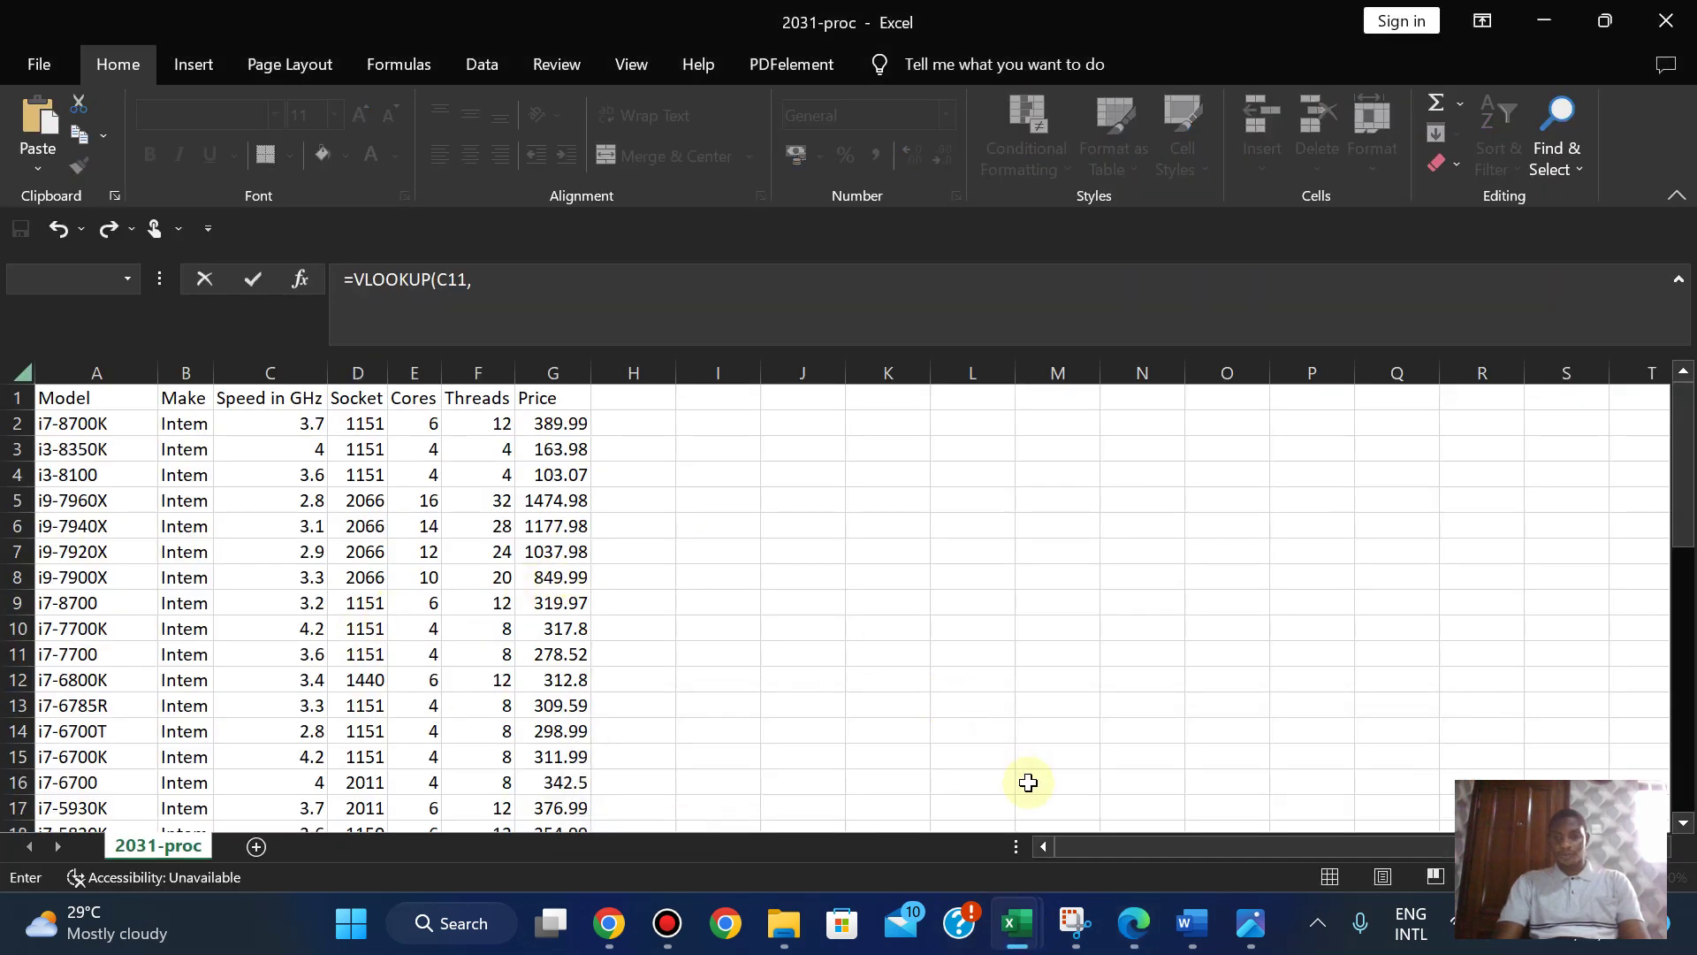
pyautogui.click(1127, 937)
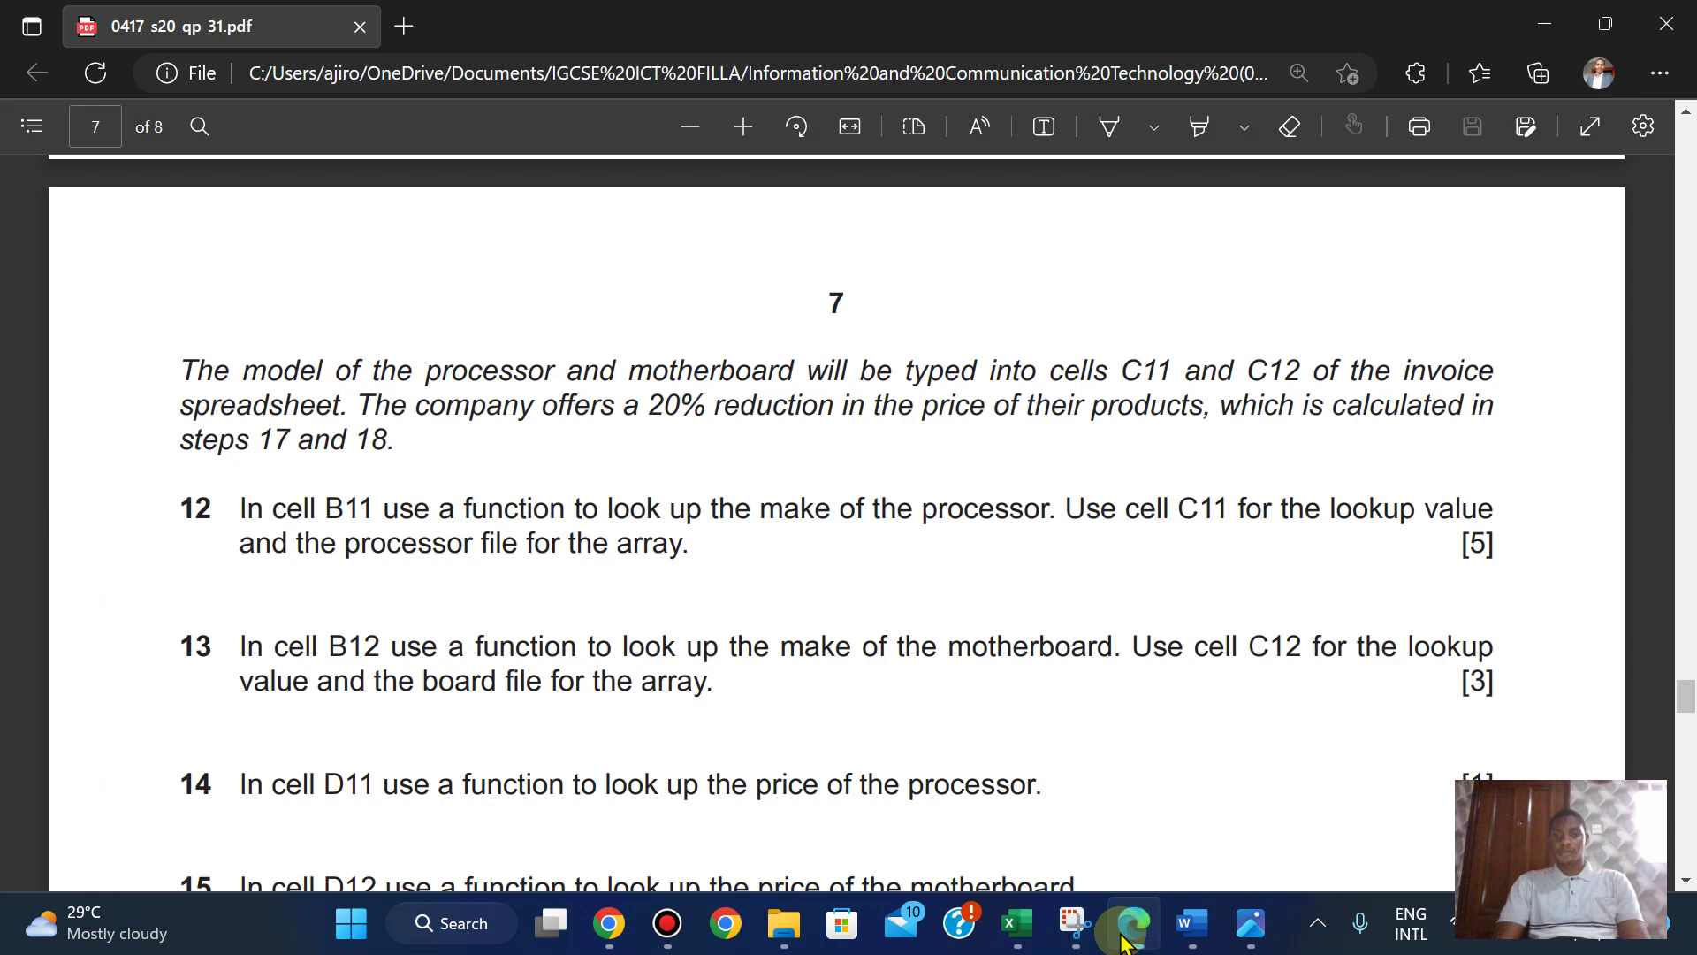
pyautogui.click(1126, 939)
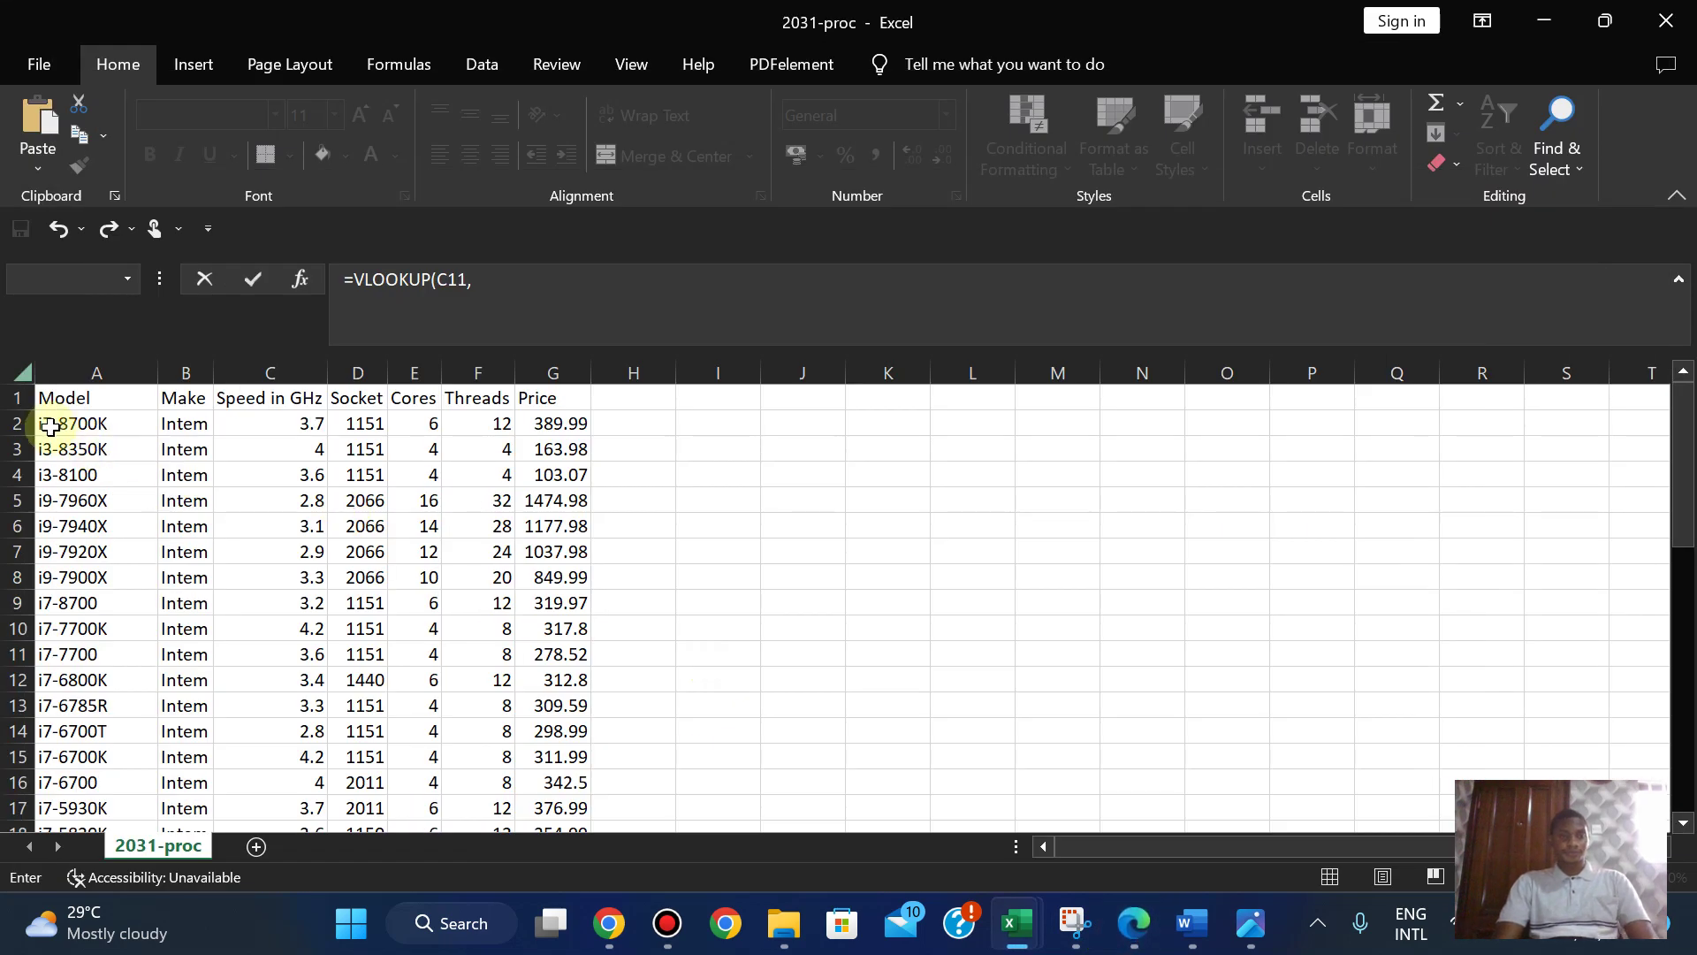
pyautogui.moveTo(49, 425); pyautogui.dragTo(168, 694)
pyautogui.click(817, 293)
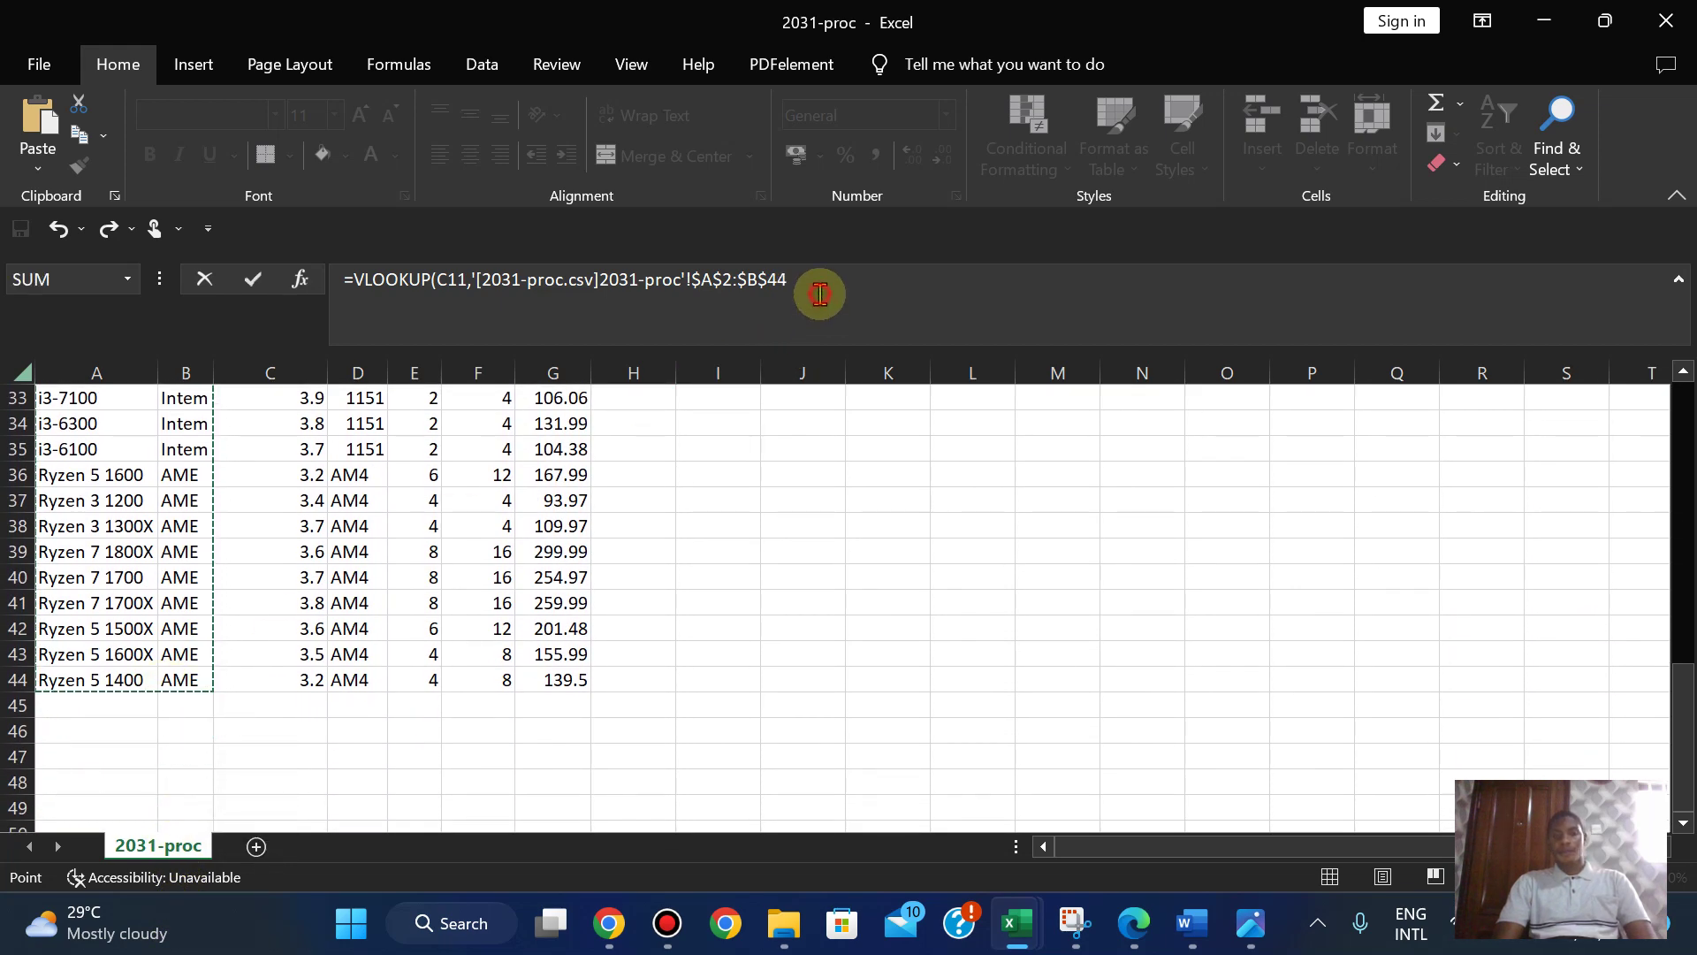
pyautogui.write(',')
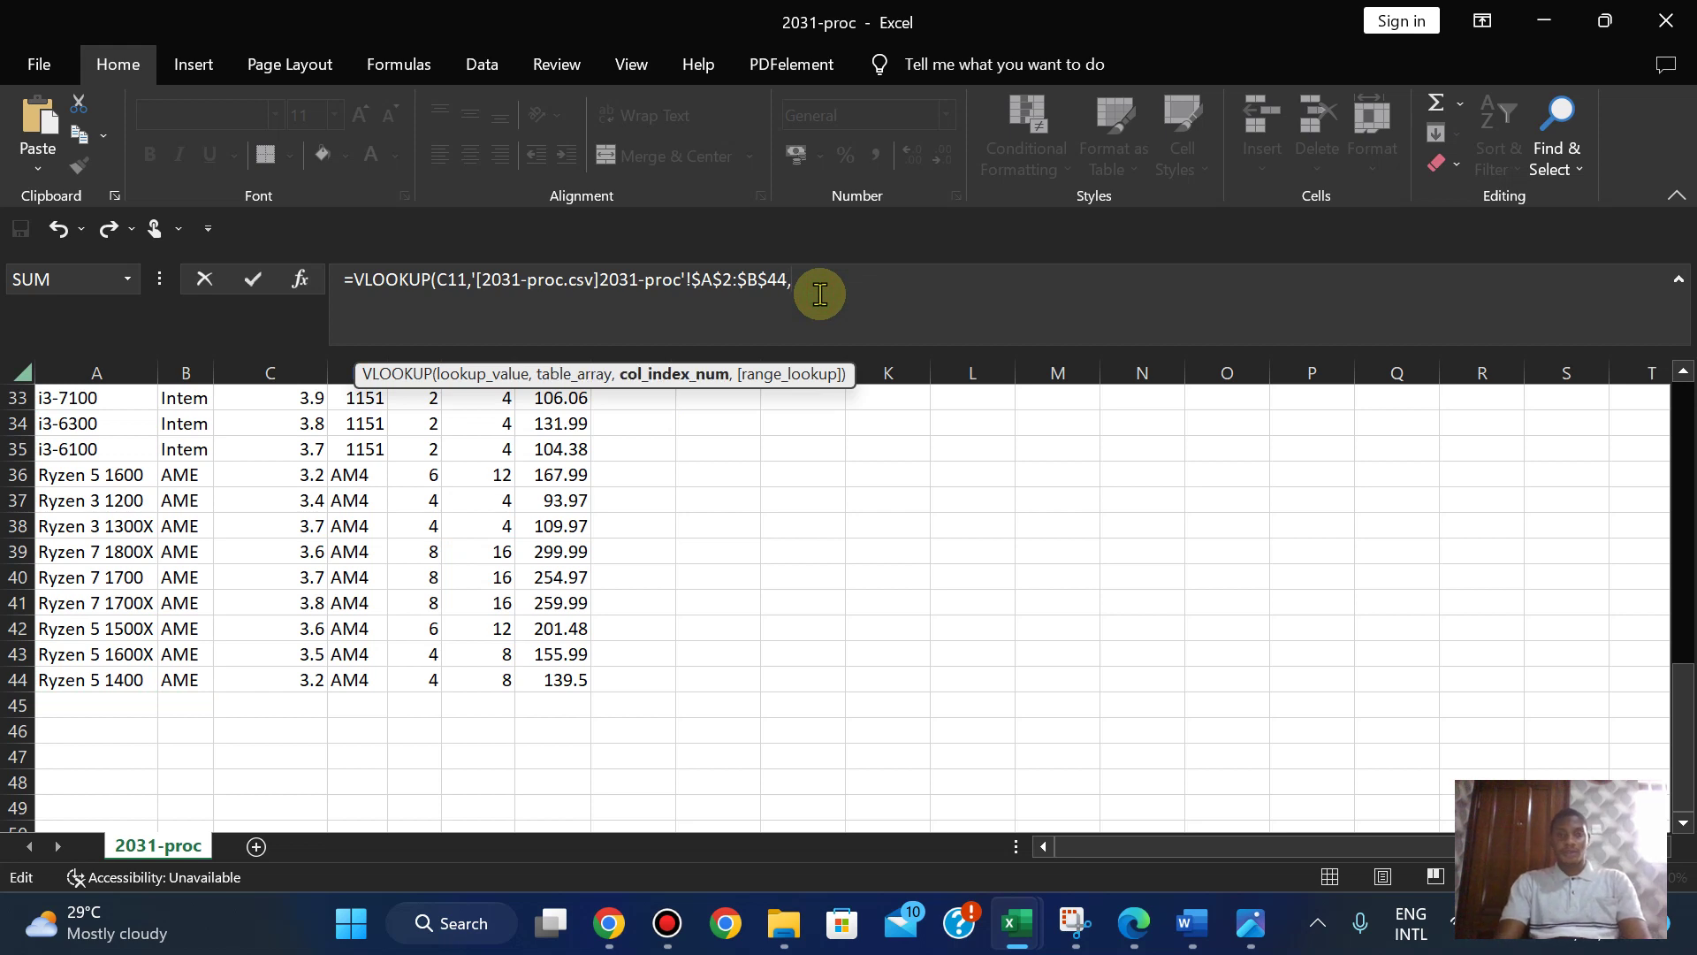
pyautogui.write('2,')
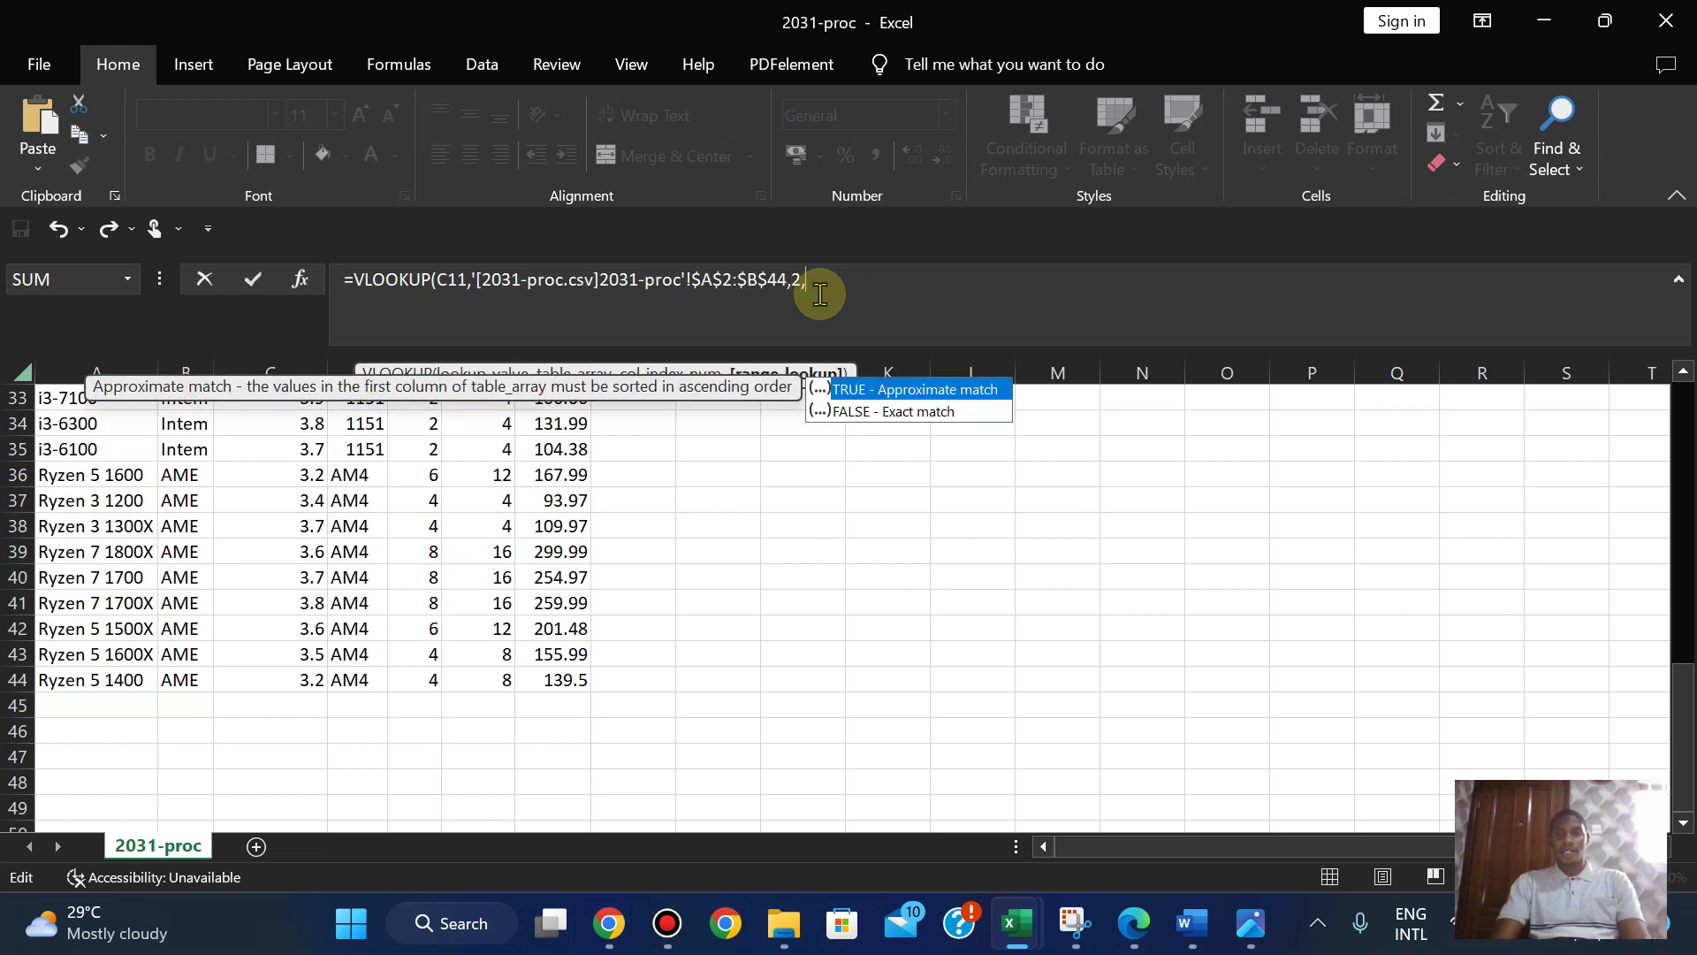
pyautogui.doubleClick(851, 413)
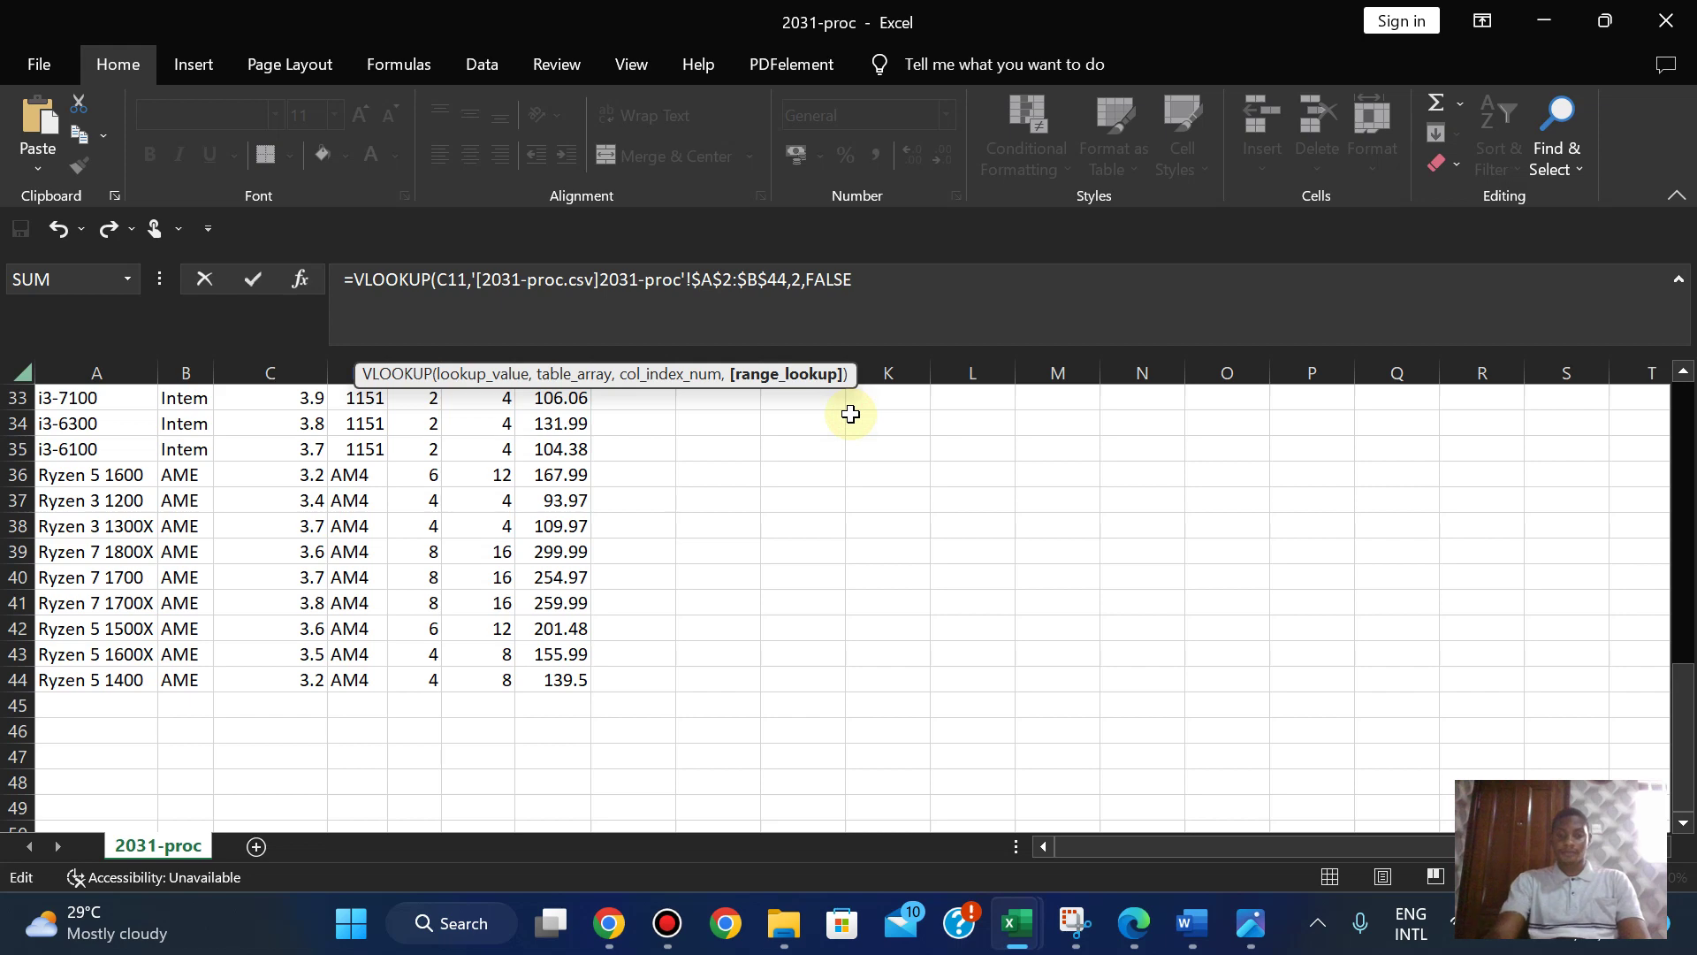
pyautogui.press('Return')
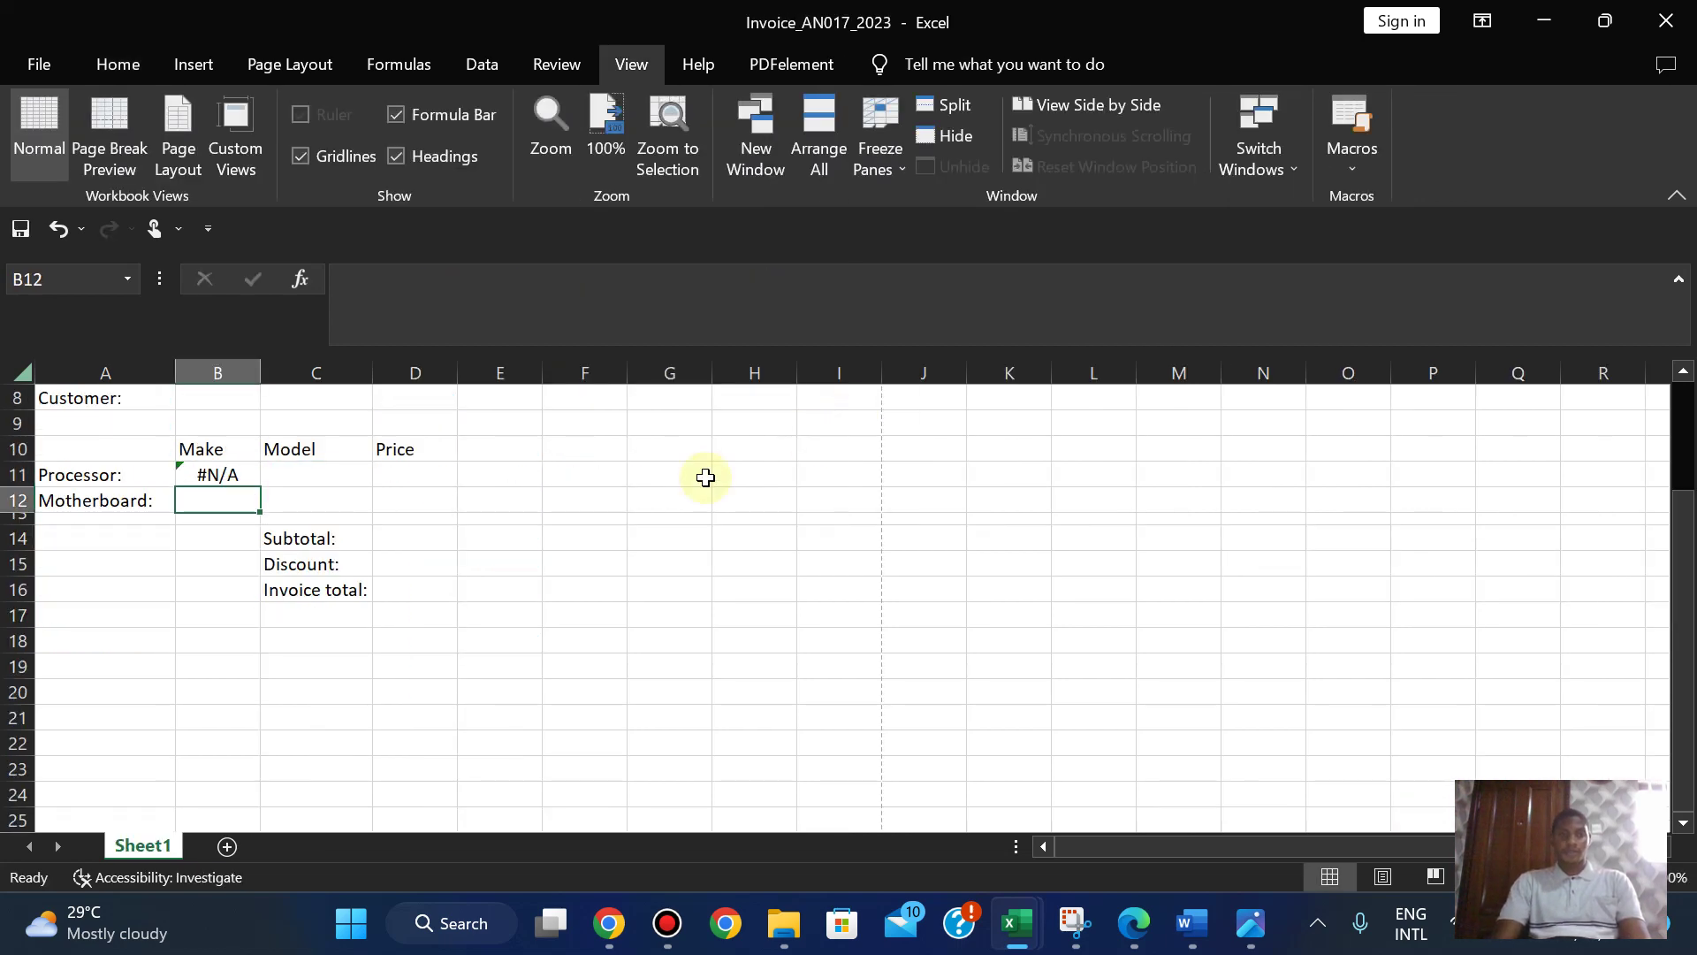
pyautogui.click(1131, 928)
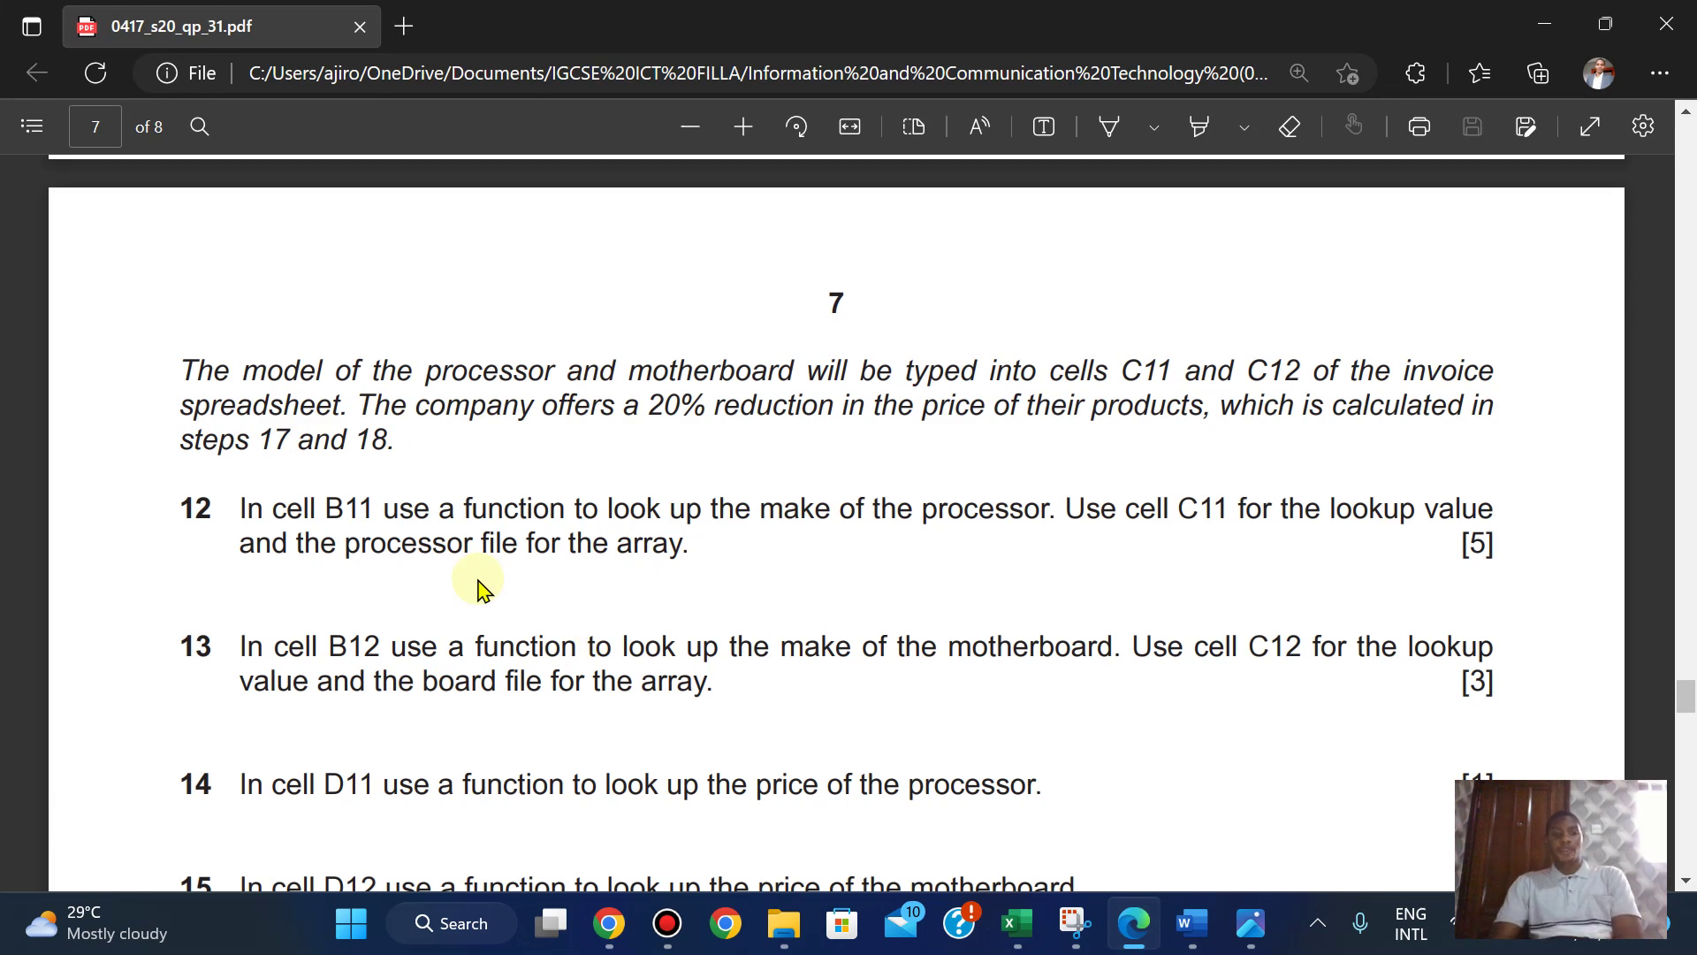
pyautogui.click(1127, 937)
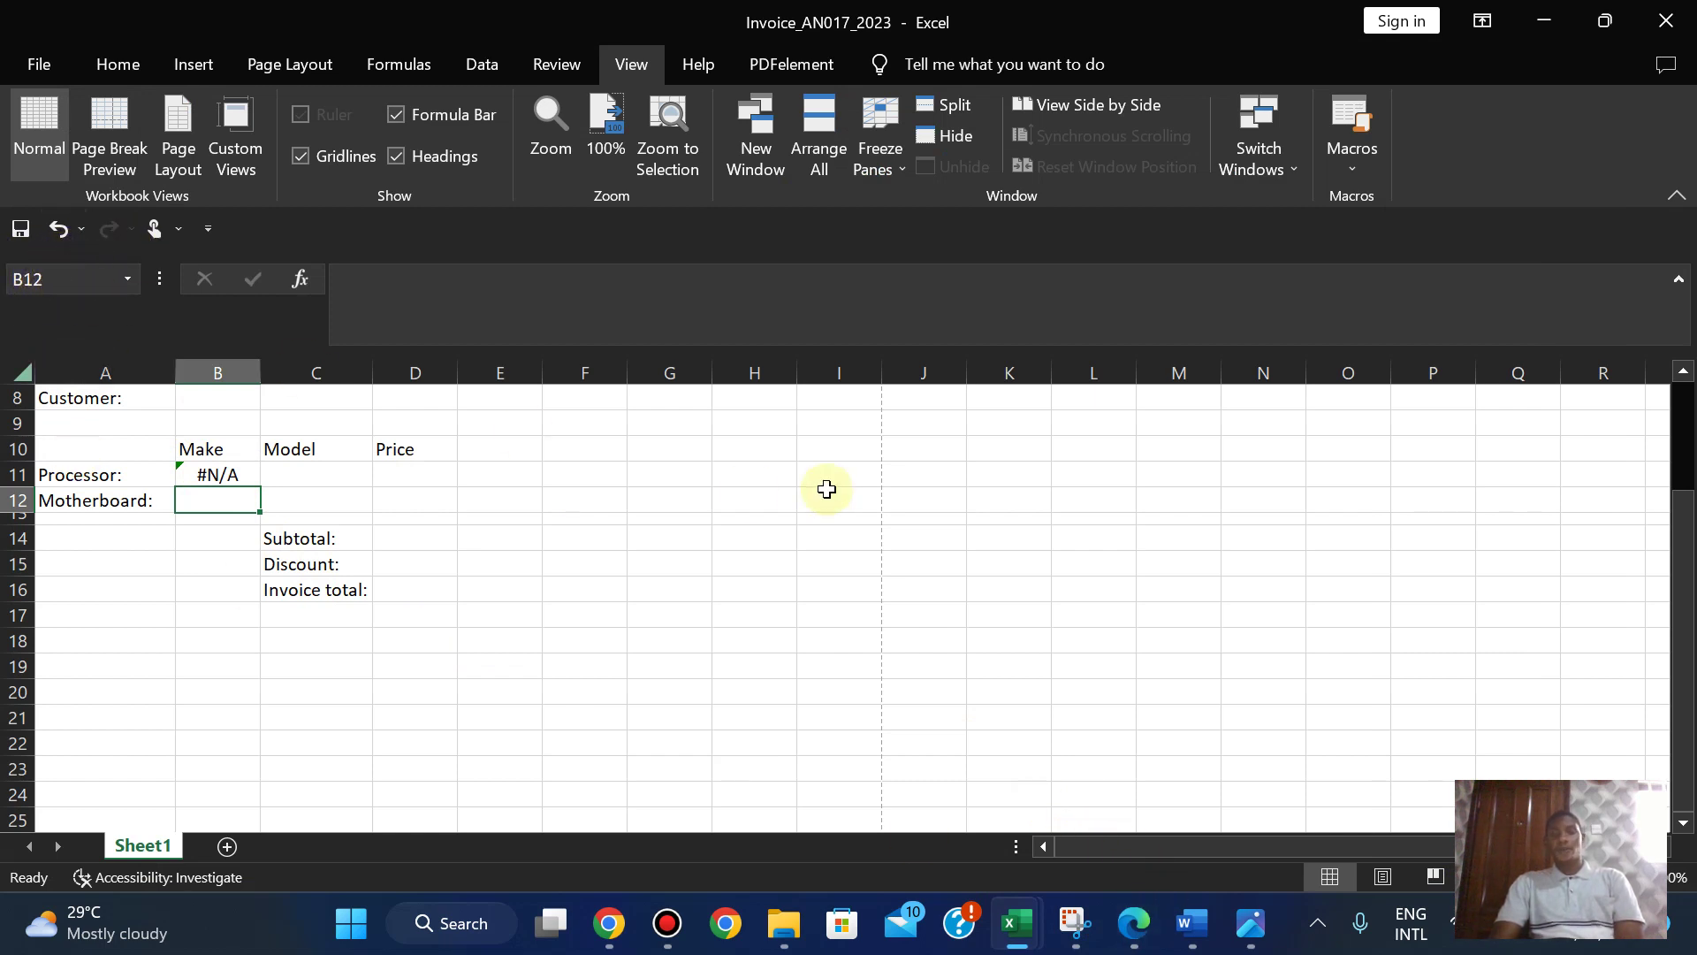
pyautogui.click(1678, 278)
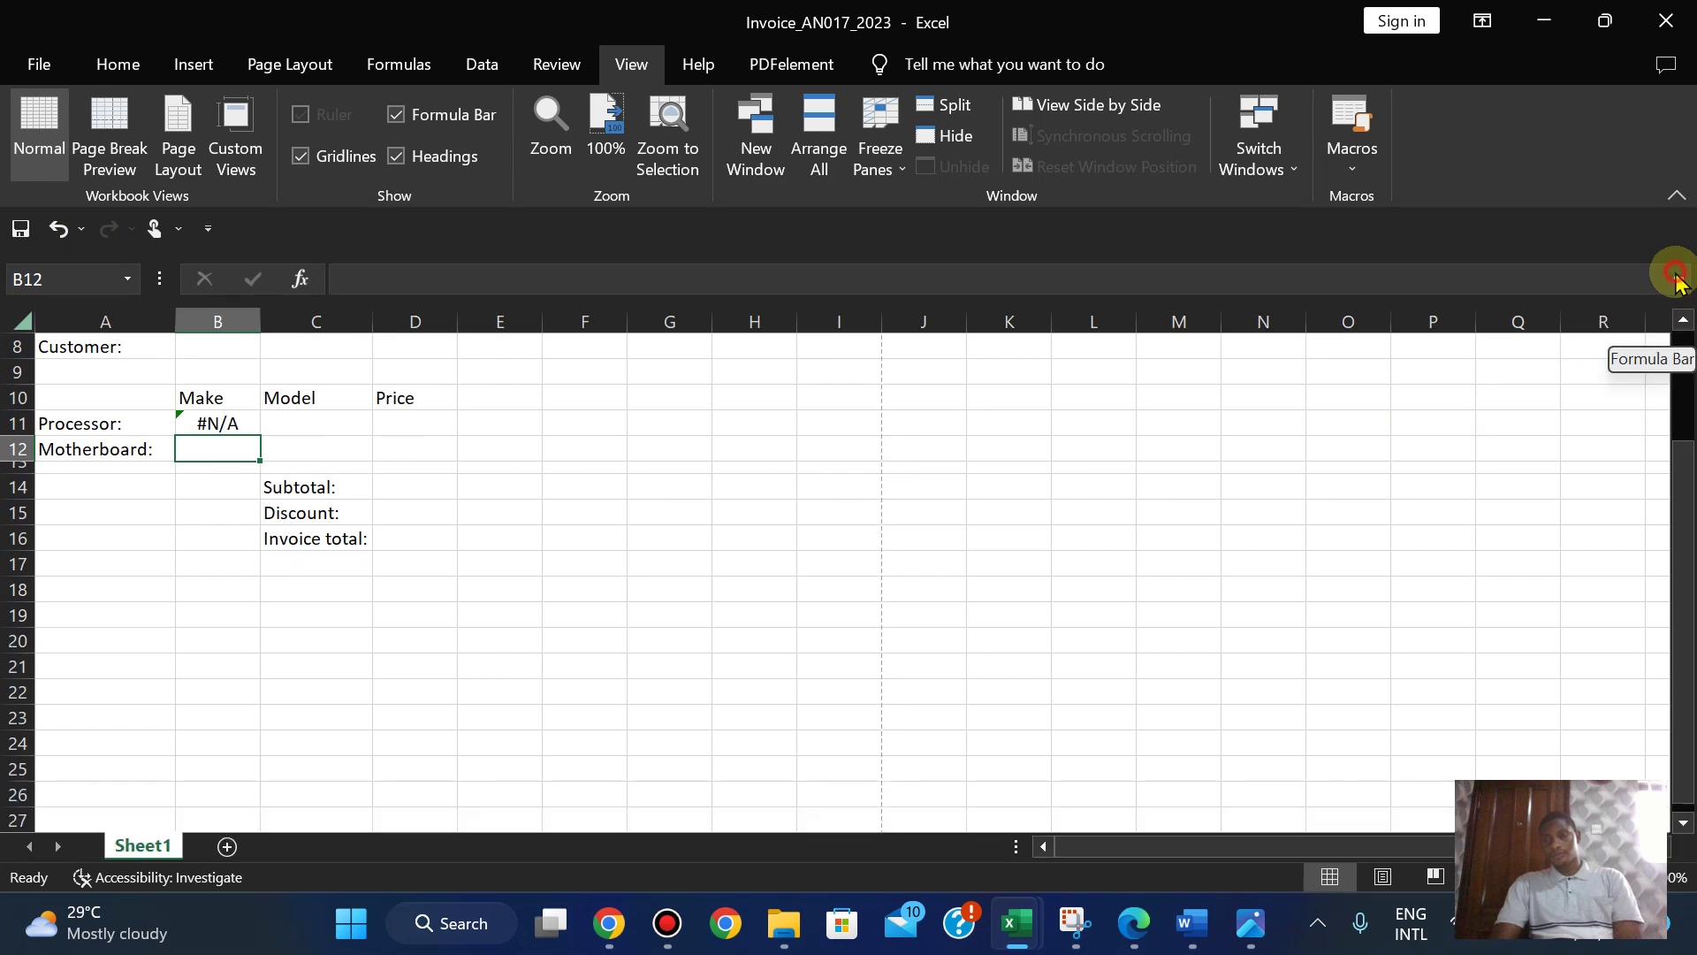
pyautogui.click(1130, 938)
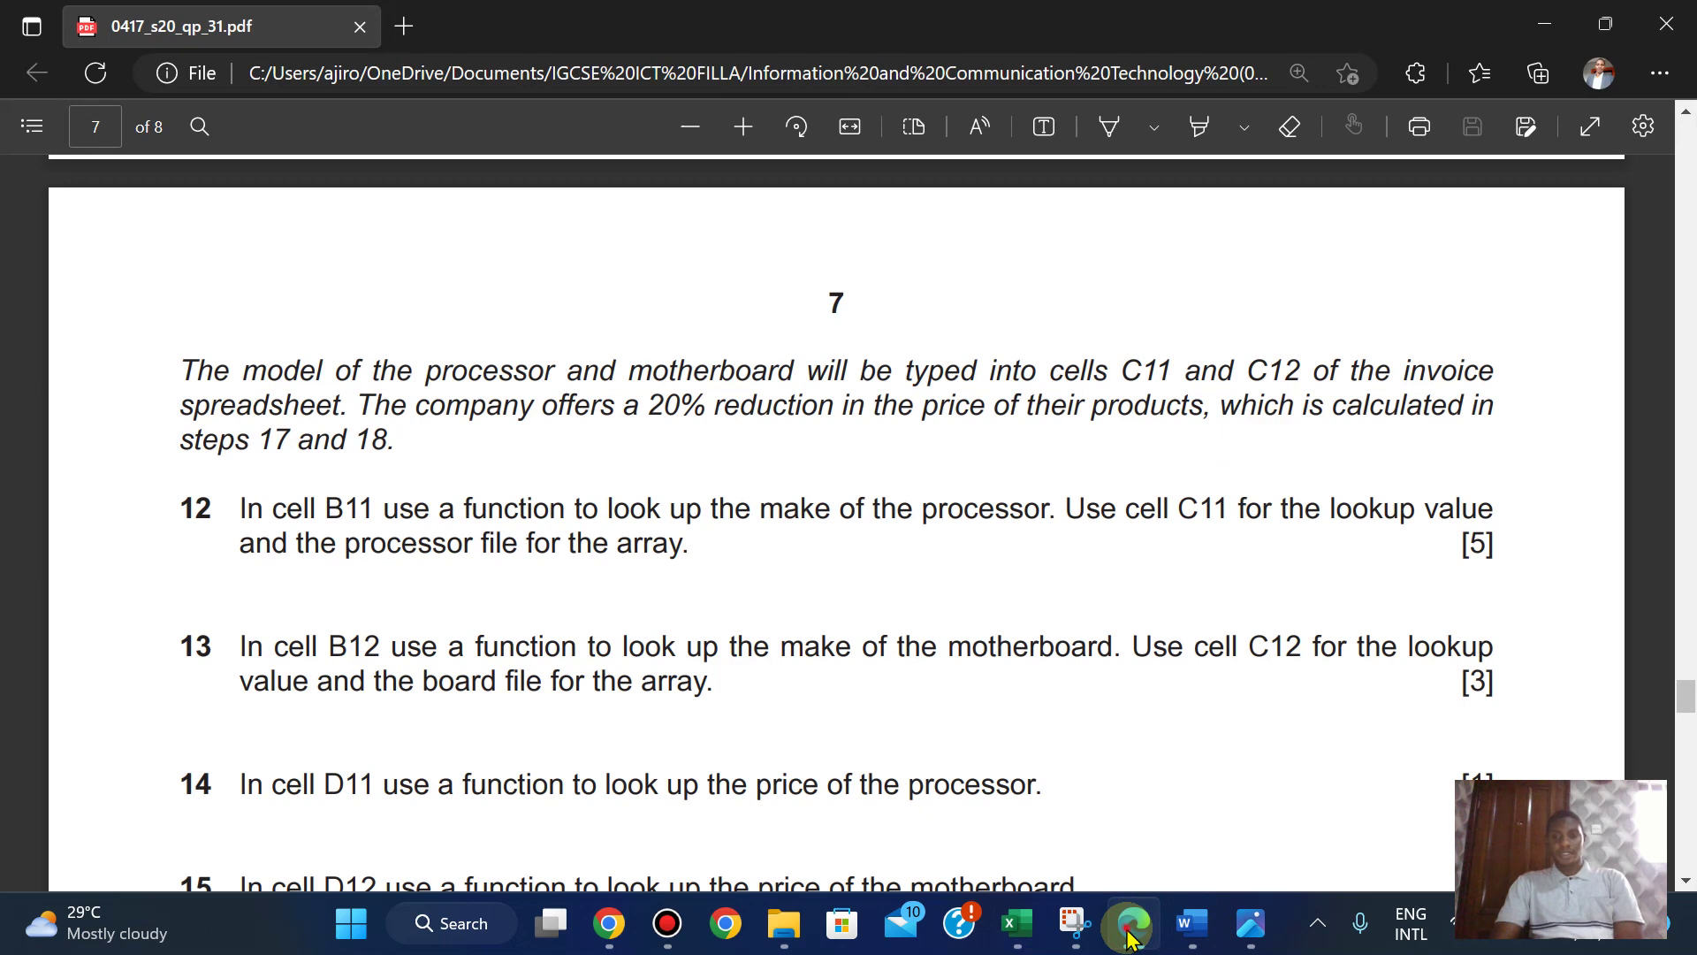
pyautogui.click(1129, 939)
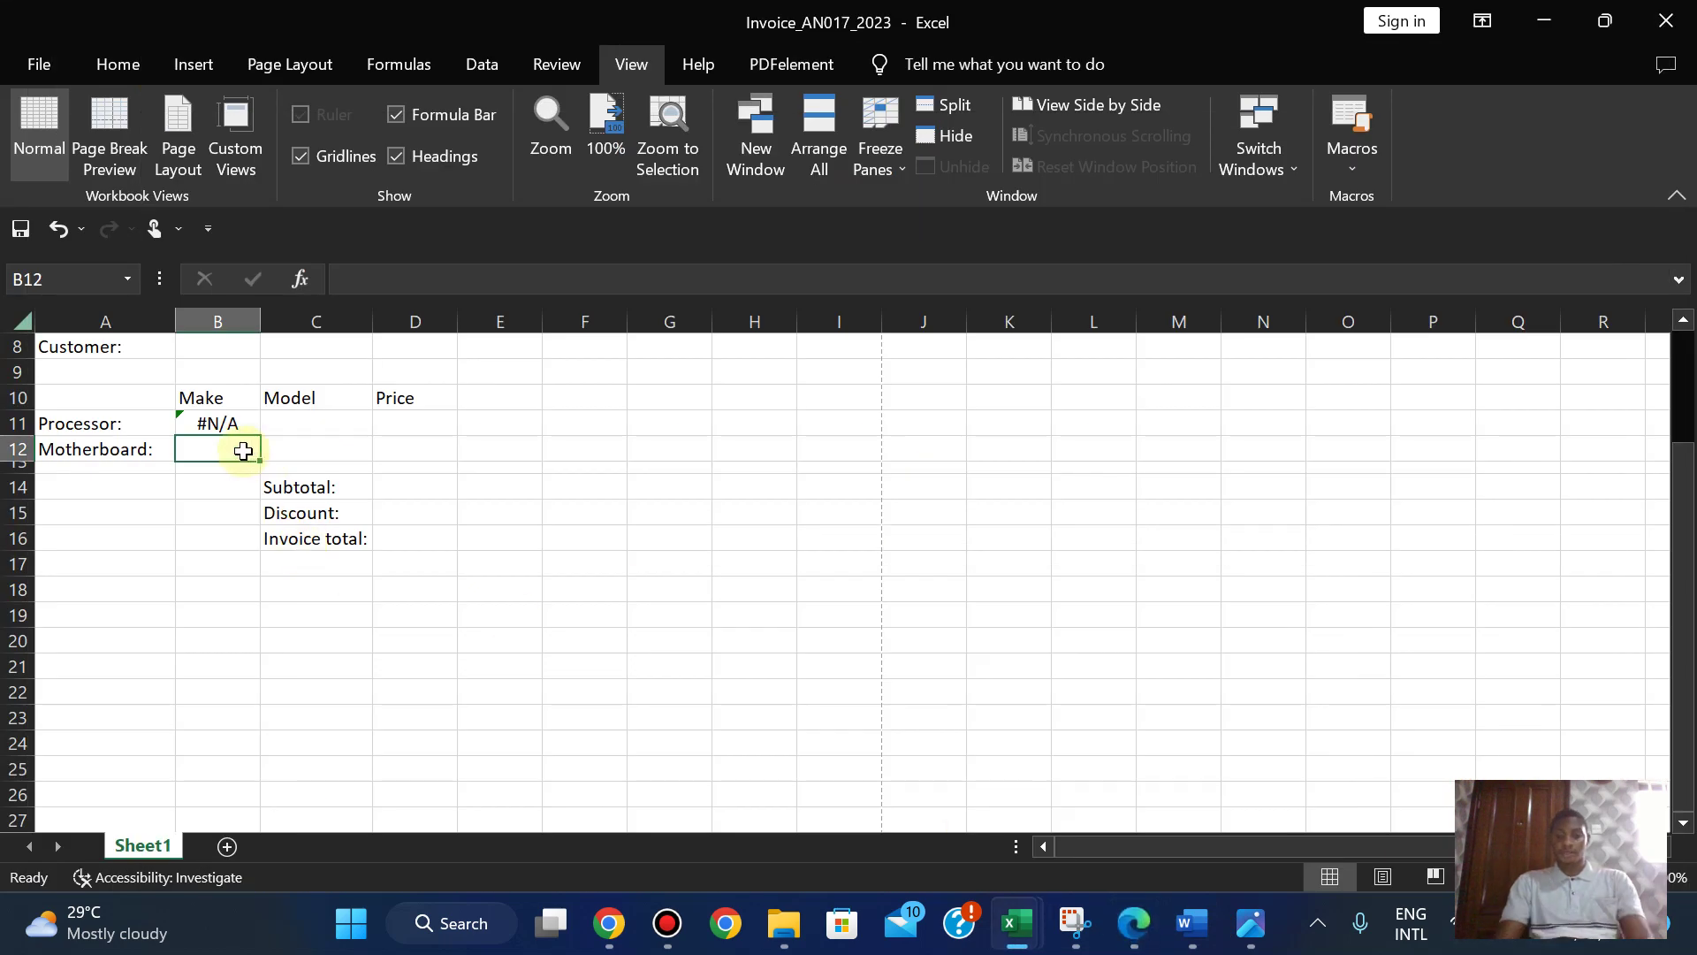
# - Start a VLOOKUP in B12 with C12 as the lookup value
pyautogui.write('=VL')
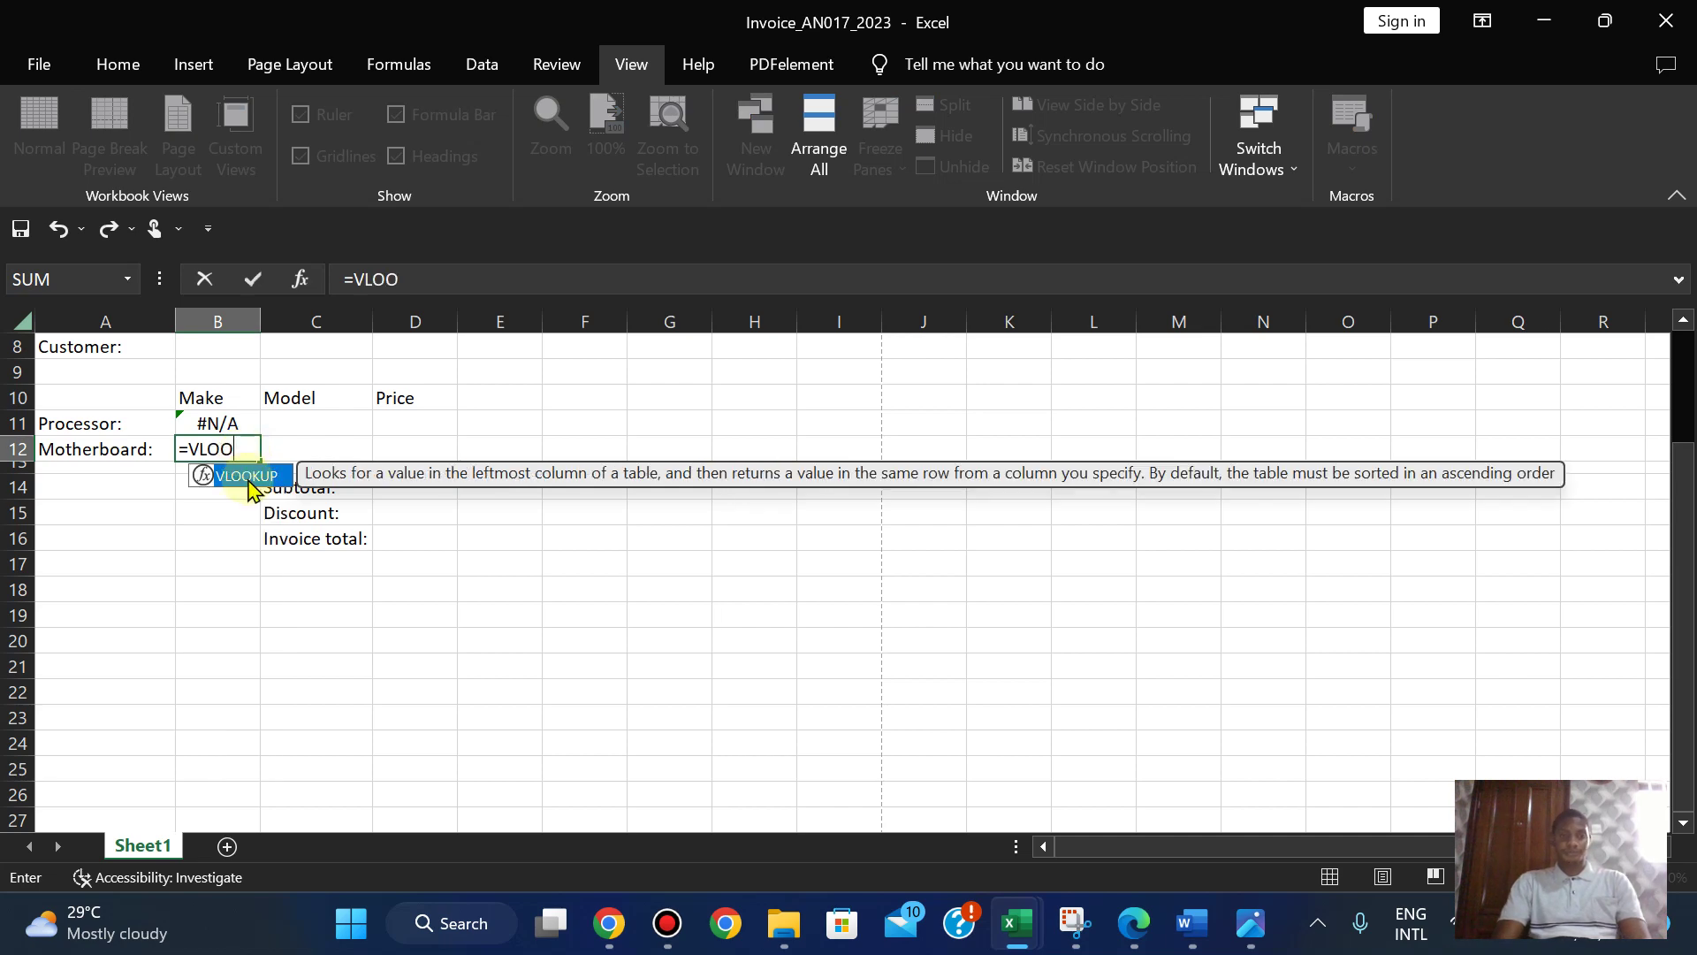
pyautogui.write('OO')
pyautogui.doubleClick(247, 475)
pyautogui.click(1134, 922)
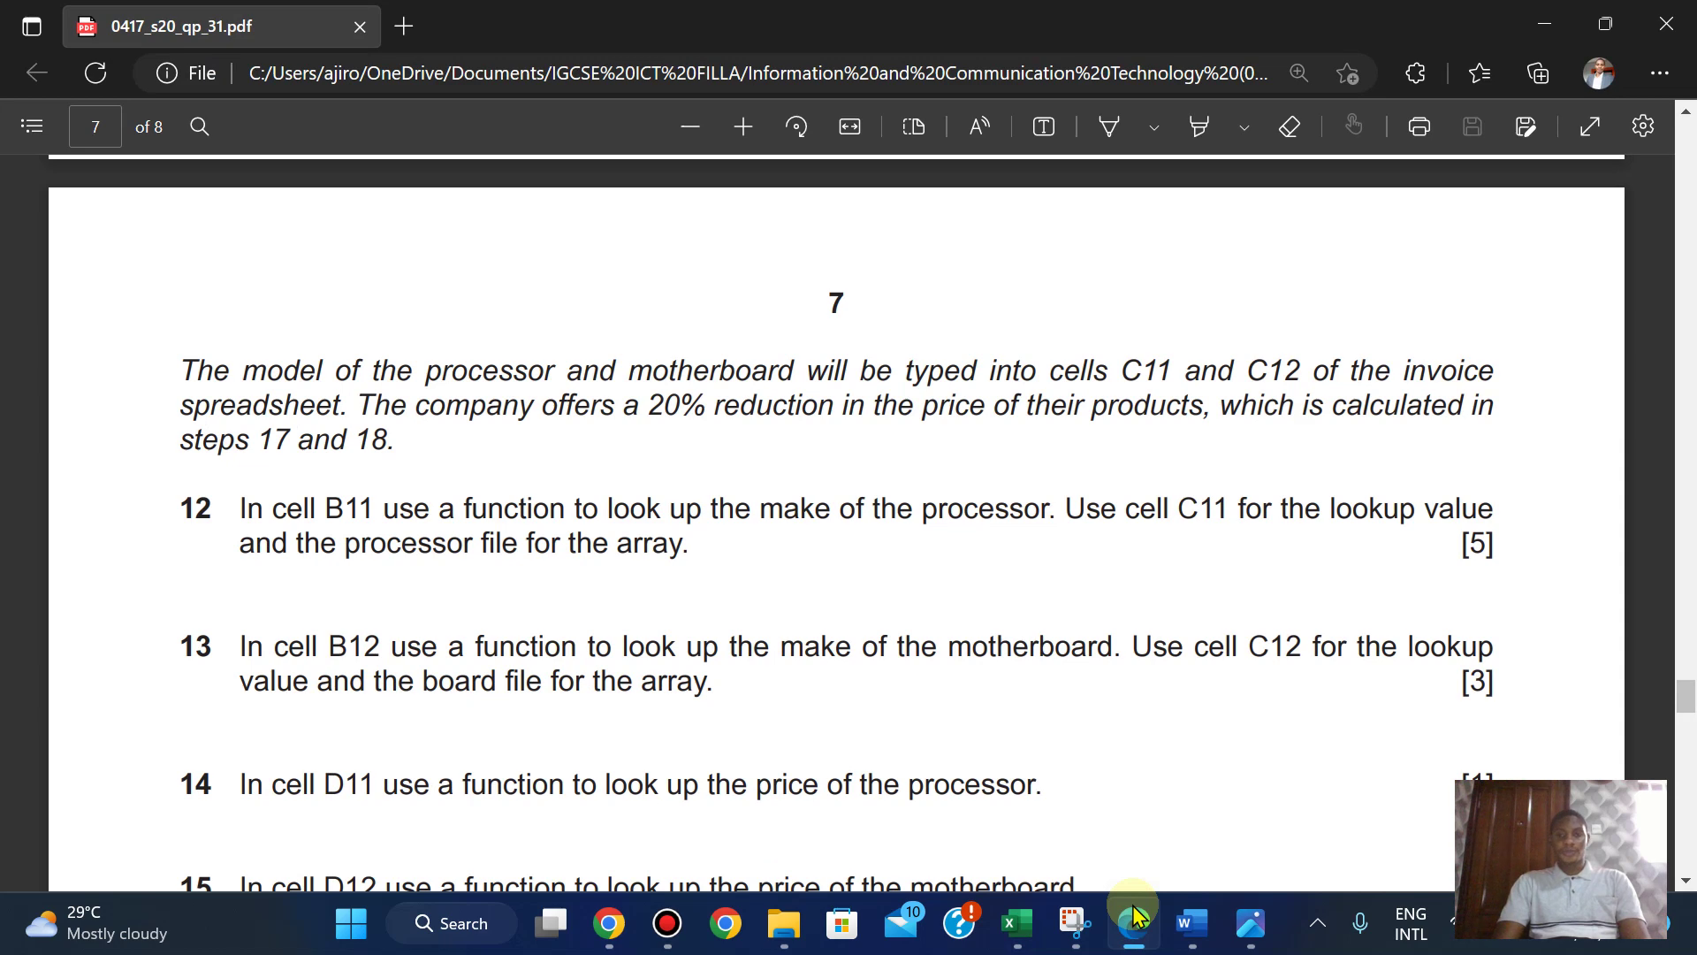
pyautogui.click(1134, 919)
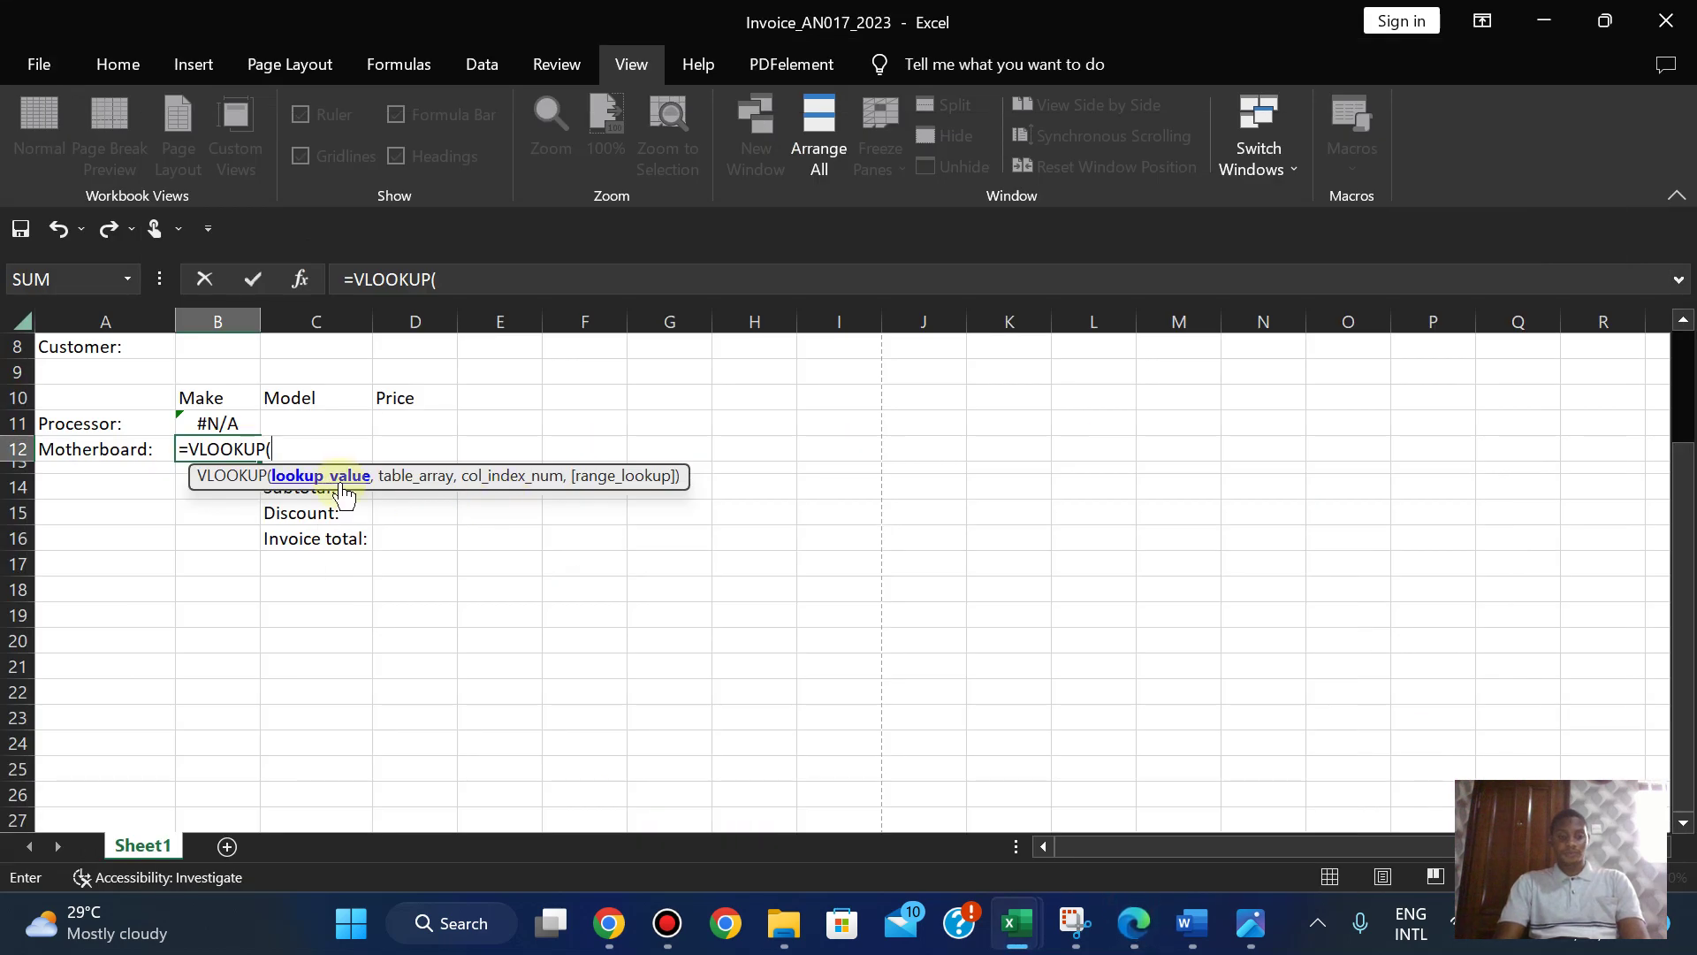
pyautogui.write('C12,')
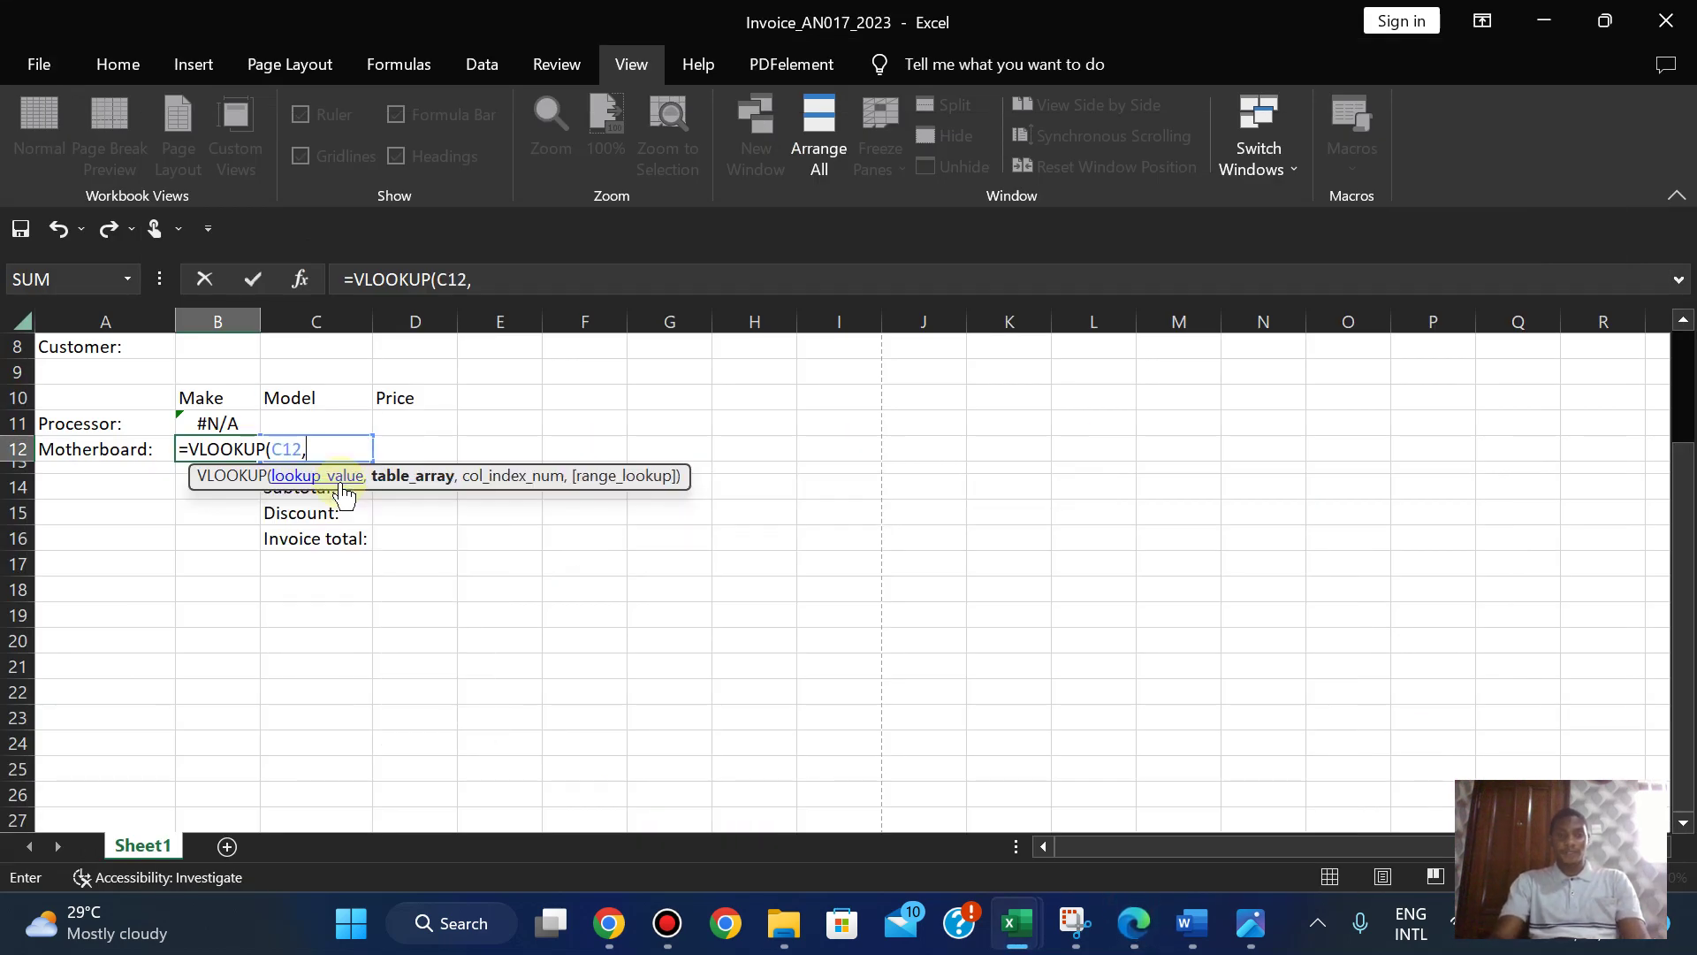
pyautogui.click(1134, 921)
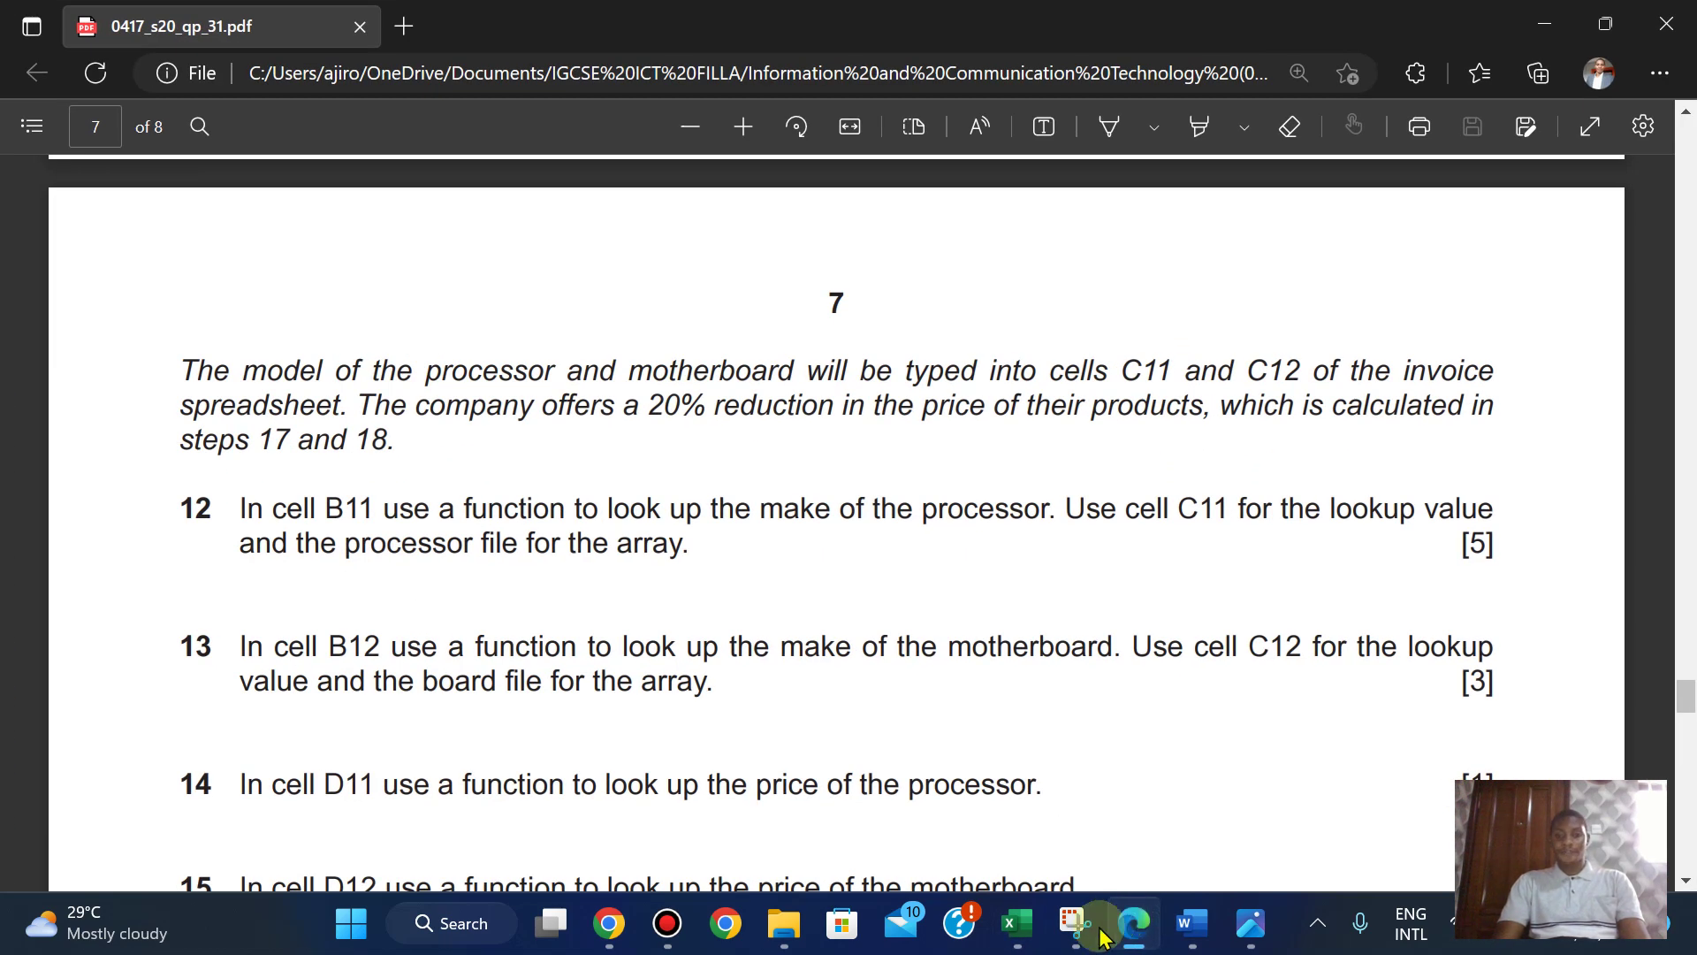
# - Finish B12's lookup with 2031-board $A$2:$B$121, column 2, FALSE, and commit it
pyautogui.moveTo(1016, 922)
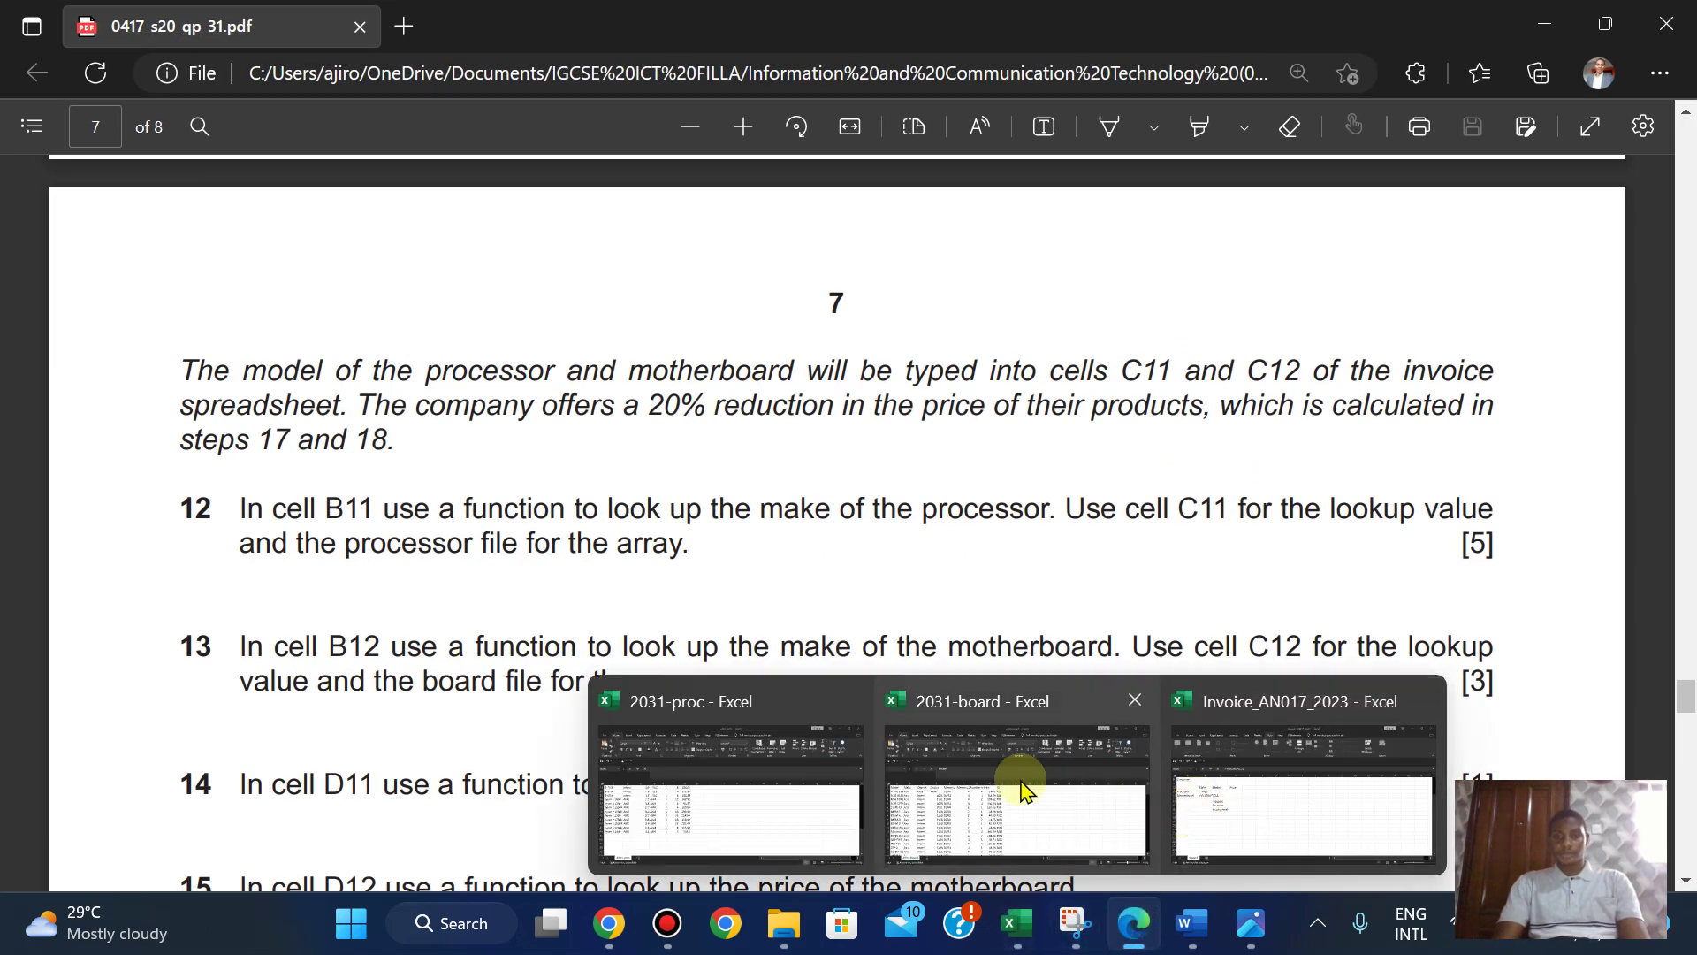
pyautogui.click(1018, 782)
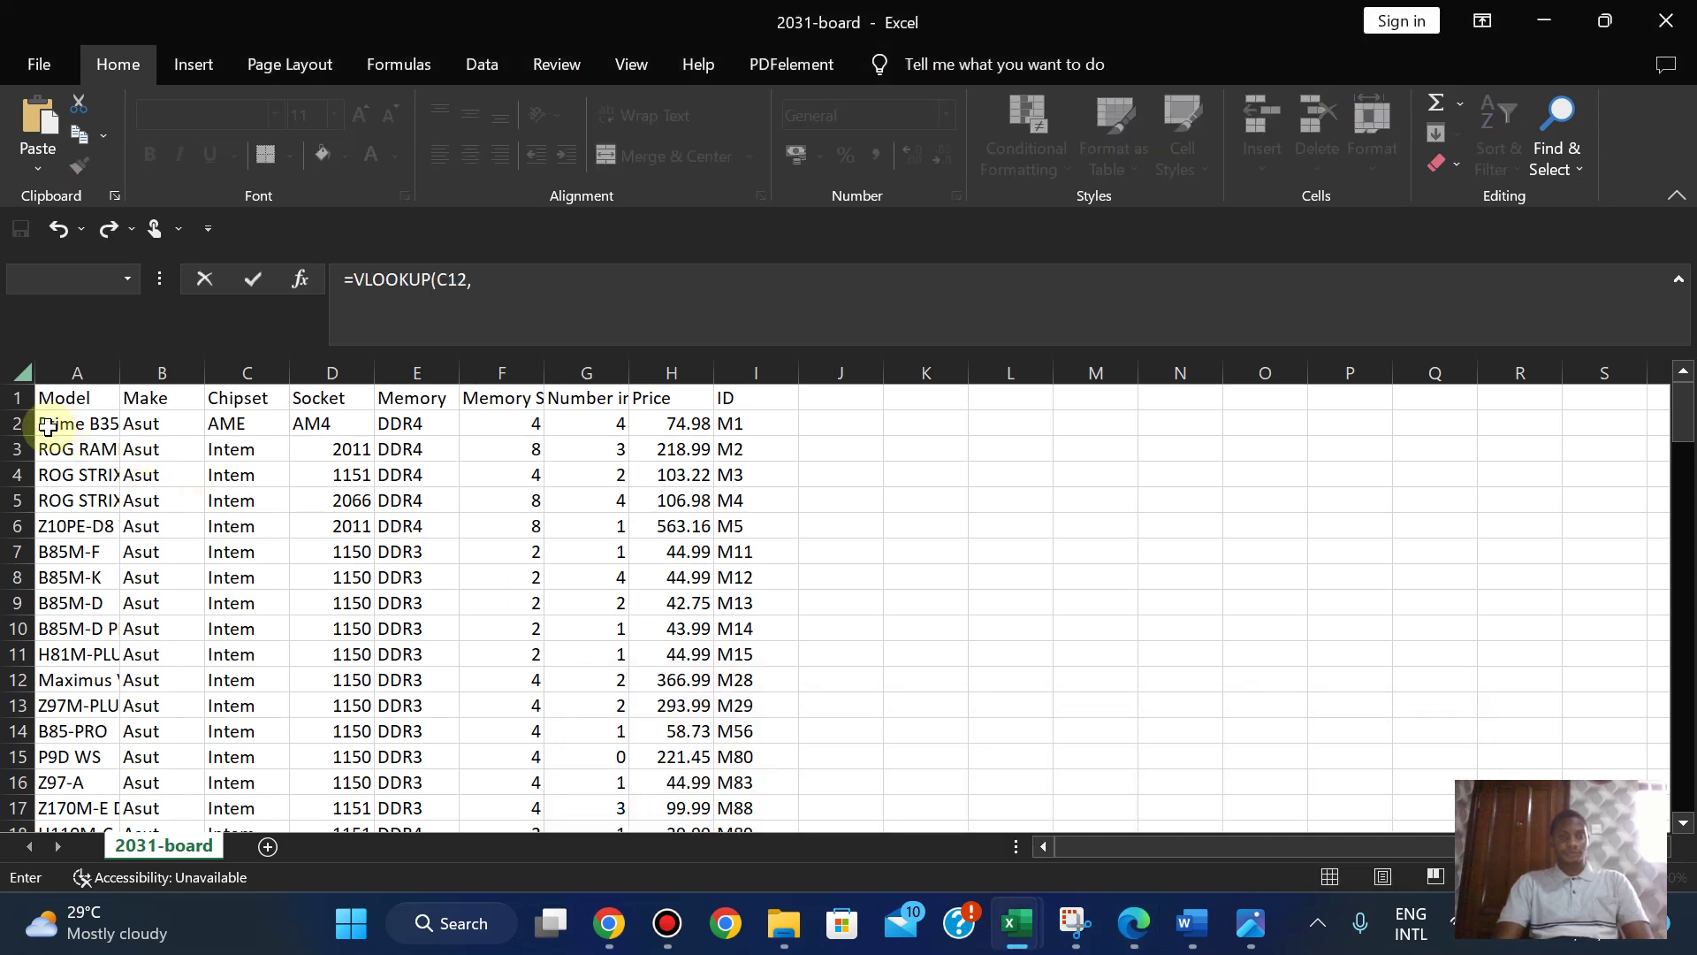
pyautogui.moveTo(48, 427); pyautogui.dragTo(144, 762)
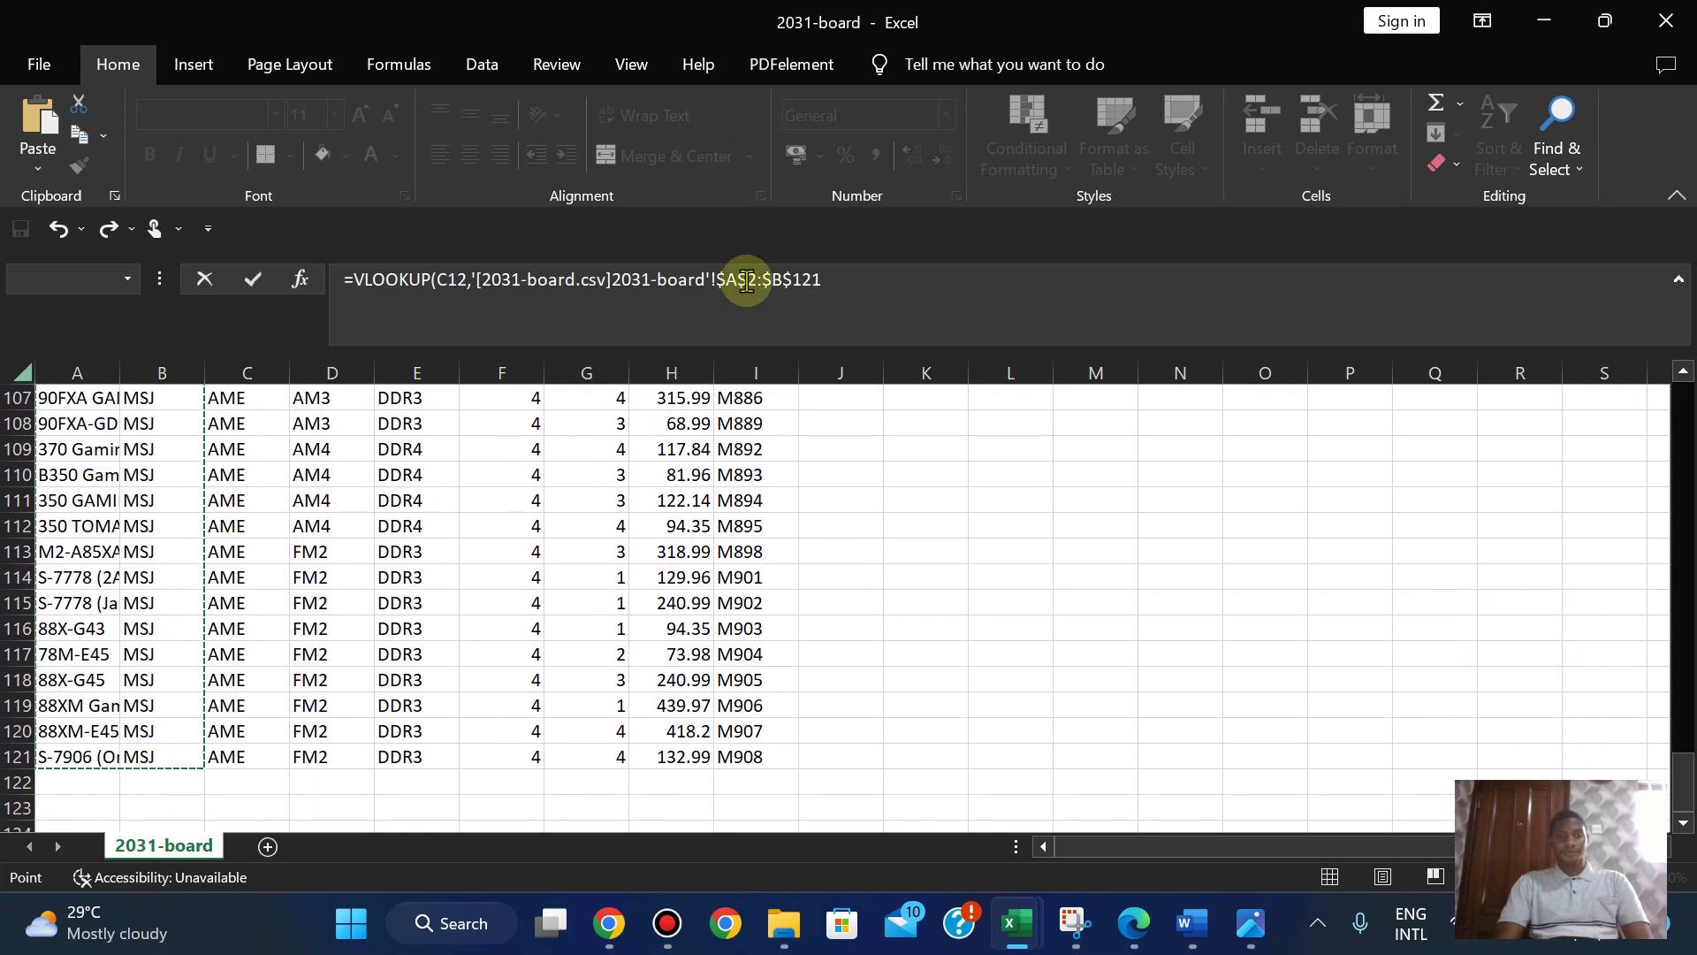
pyautogui.click(835, 285)
pyautogui.write(',')
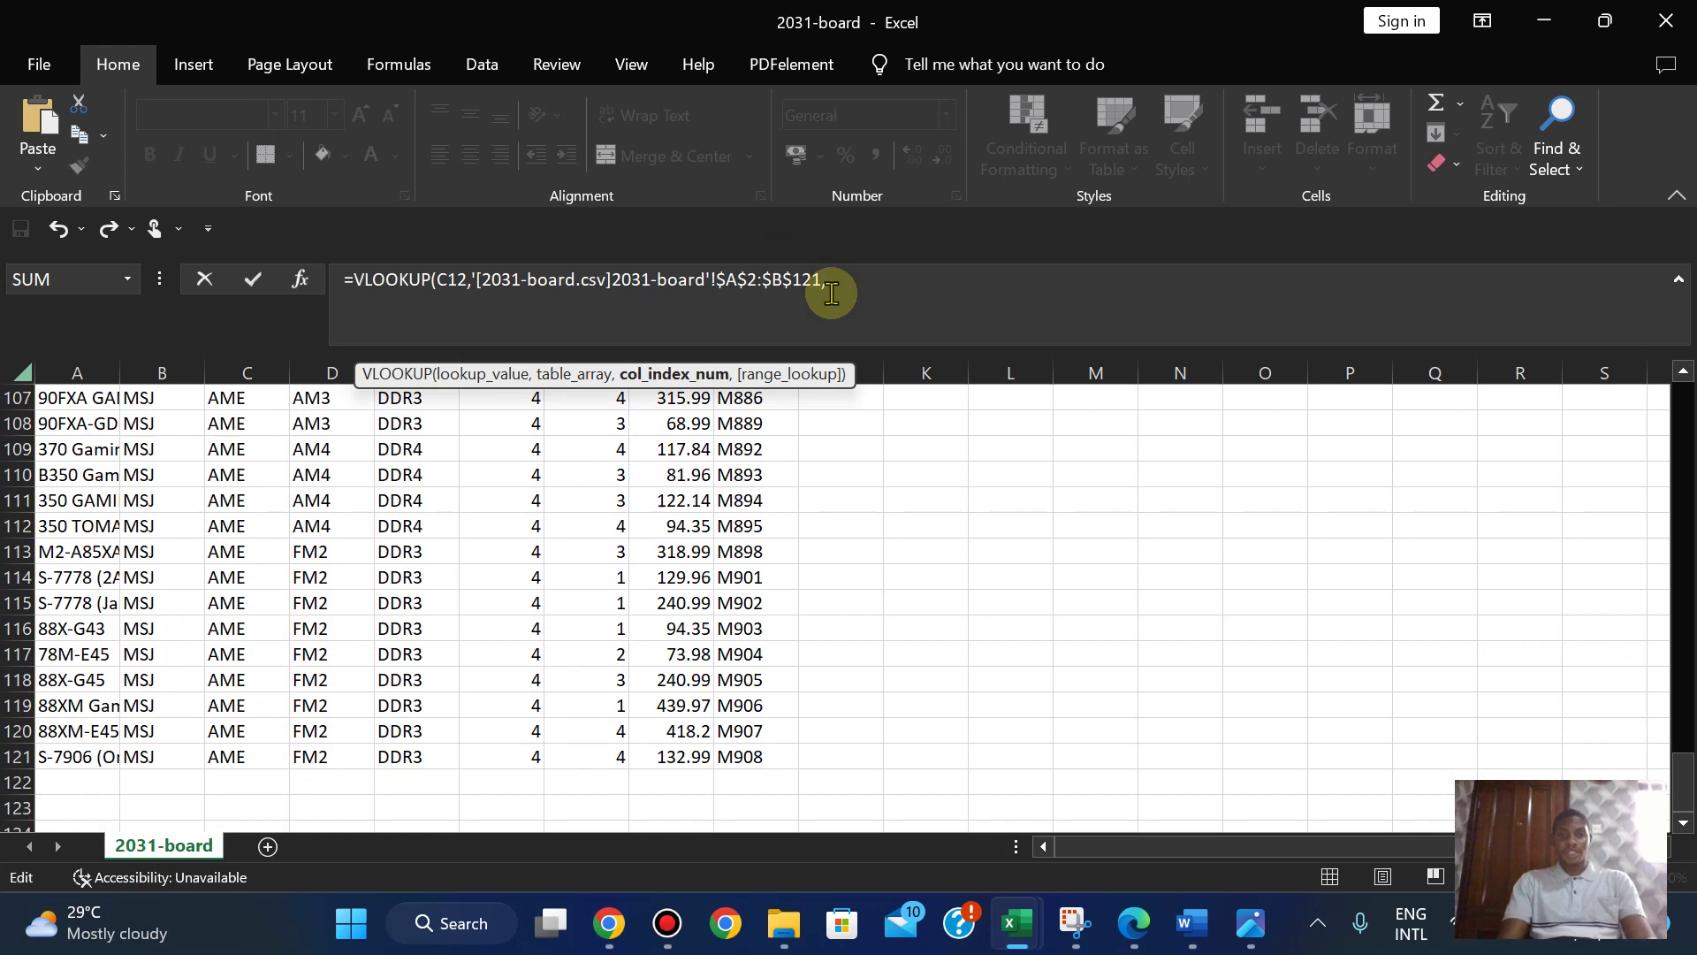
pyautogui.write('2,')
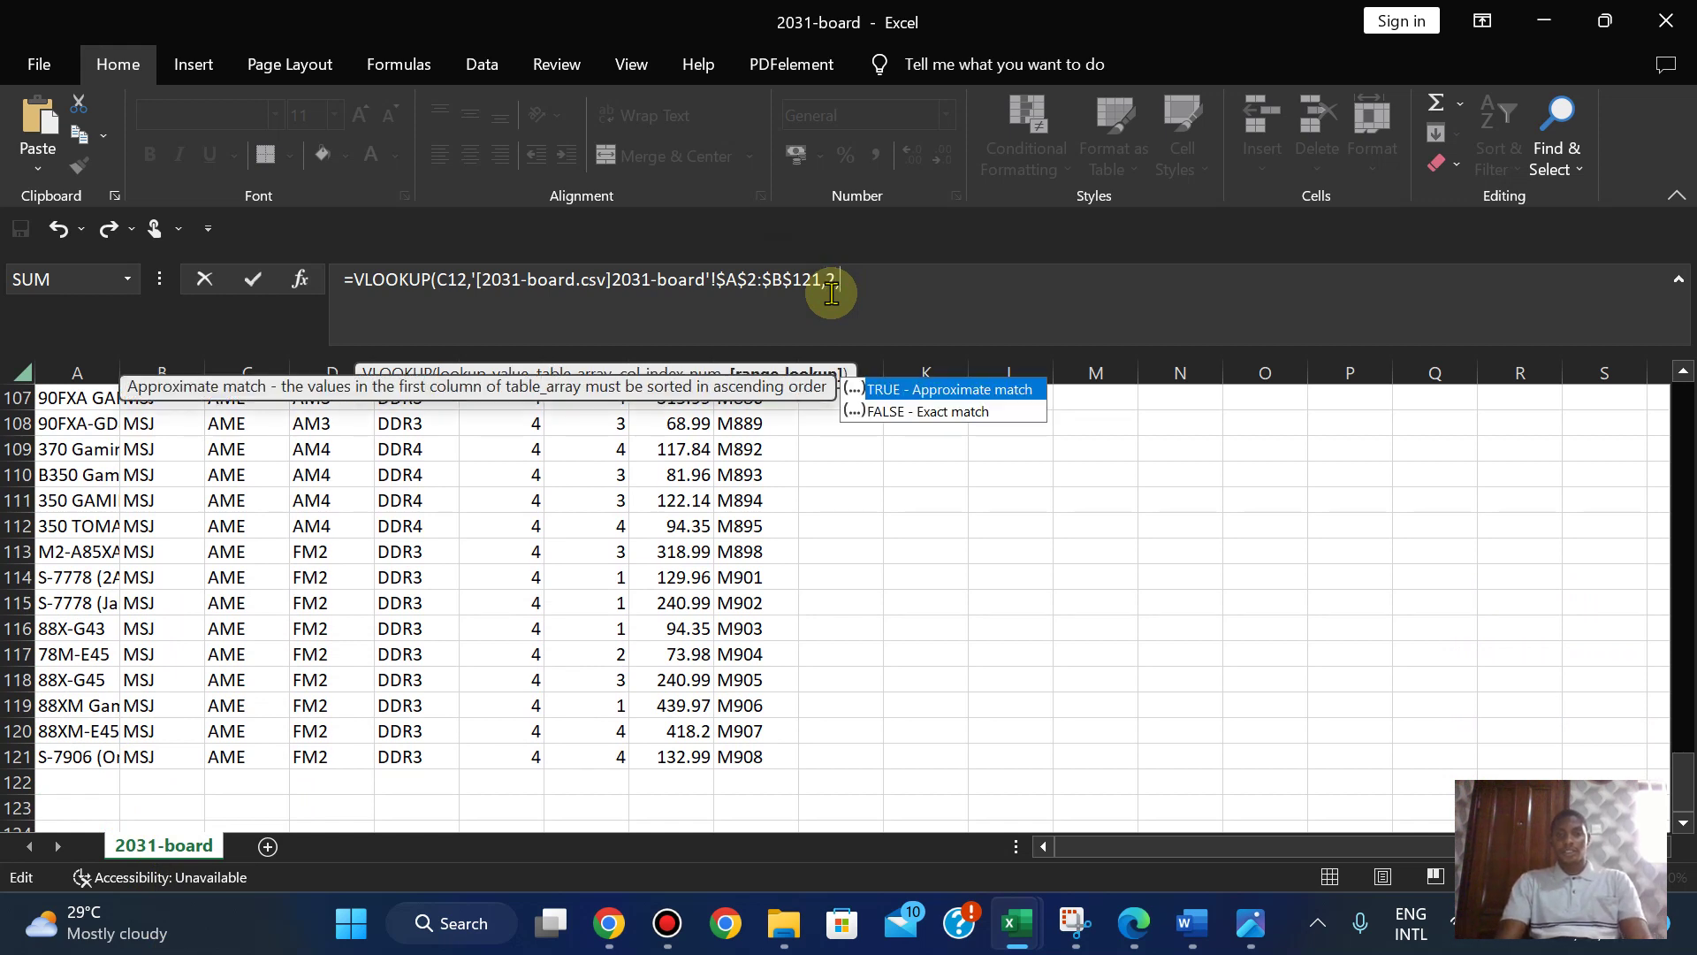
pyautogui.doubleClick(928, 412)
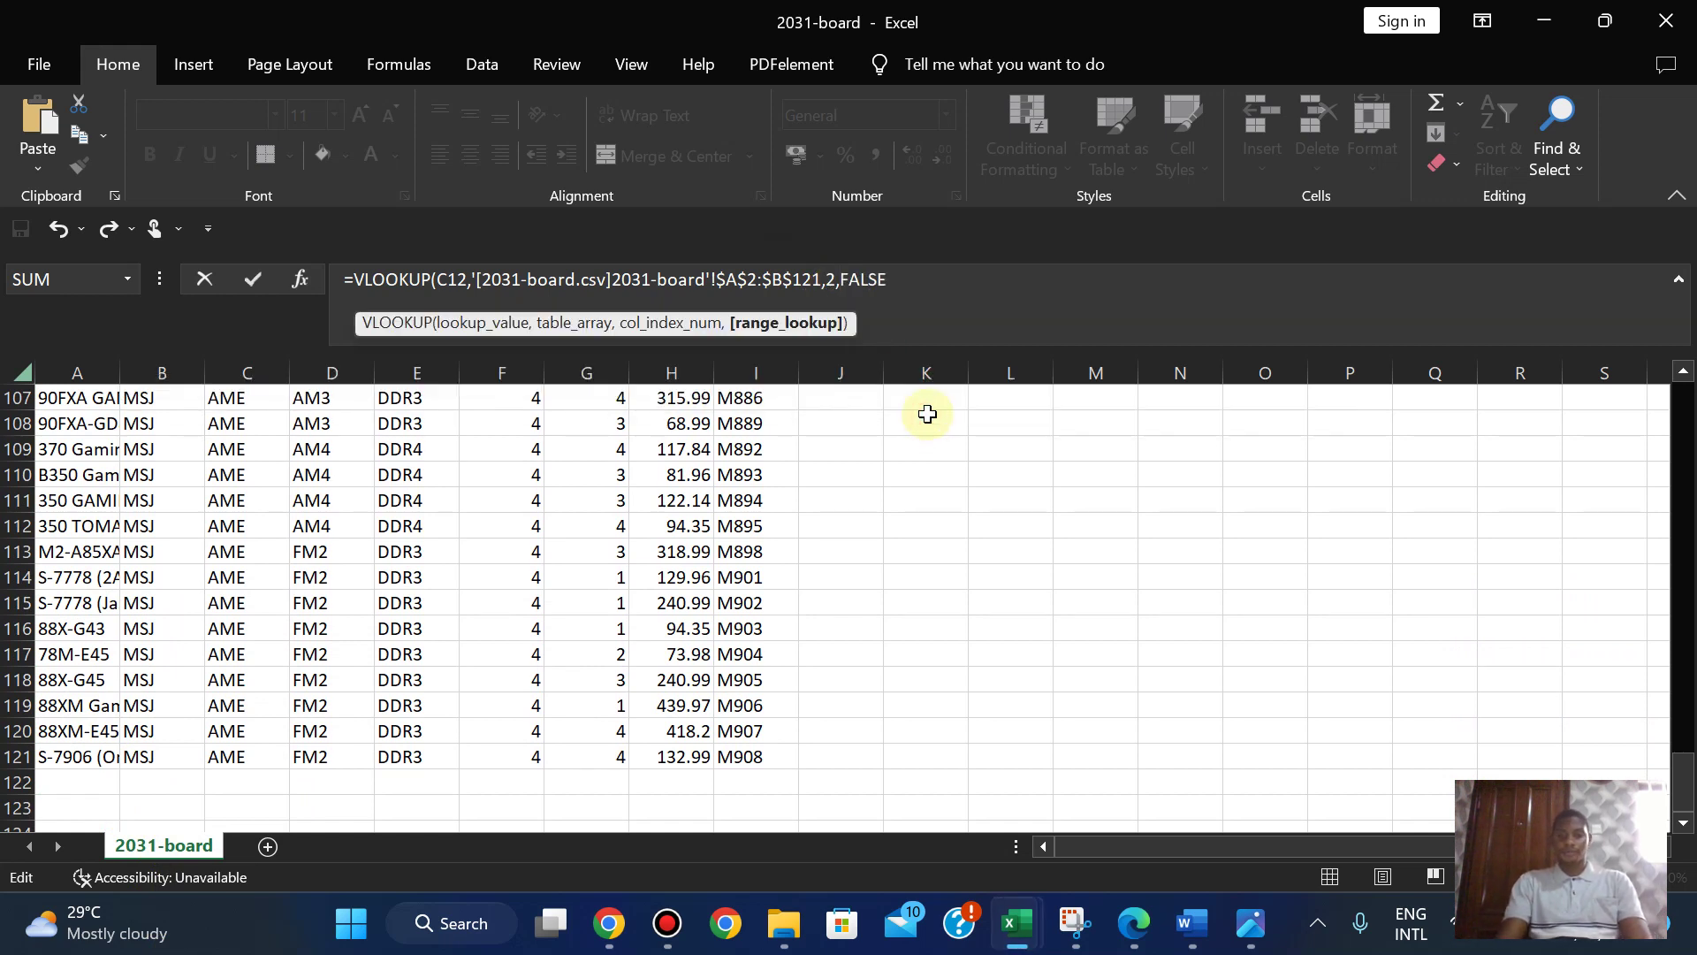
pyautogui.write(')')
pyautogui.press('Return')
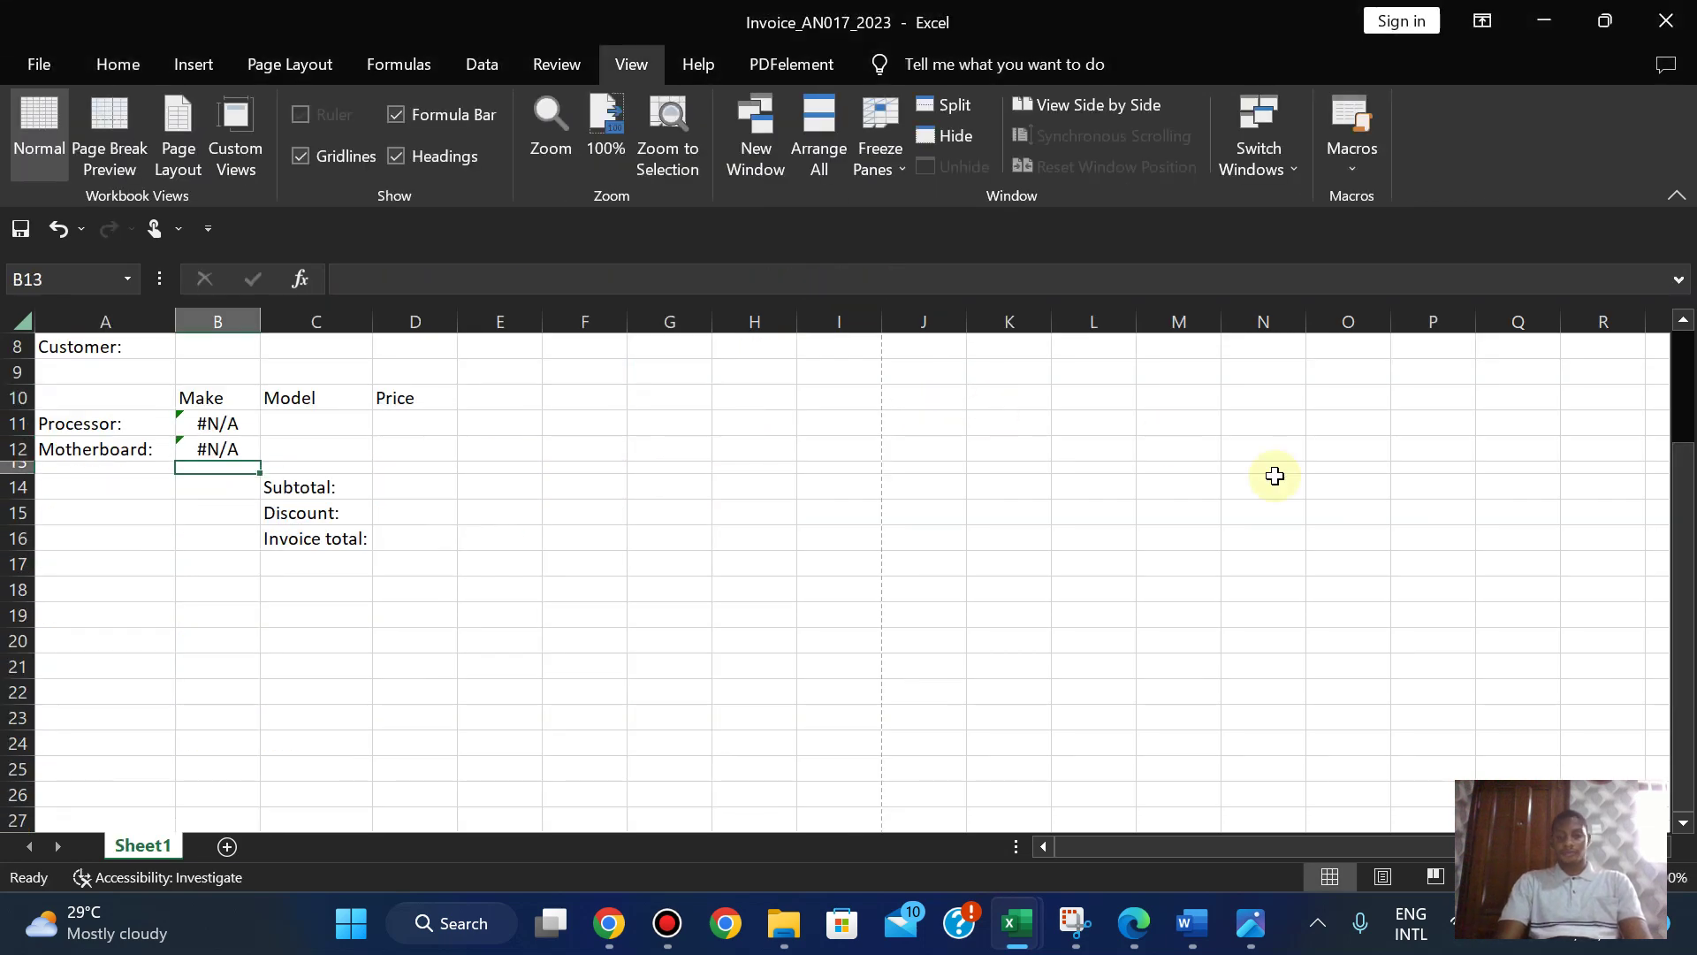
pyautogui.click(1131, 924)
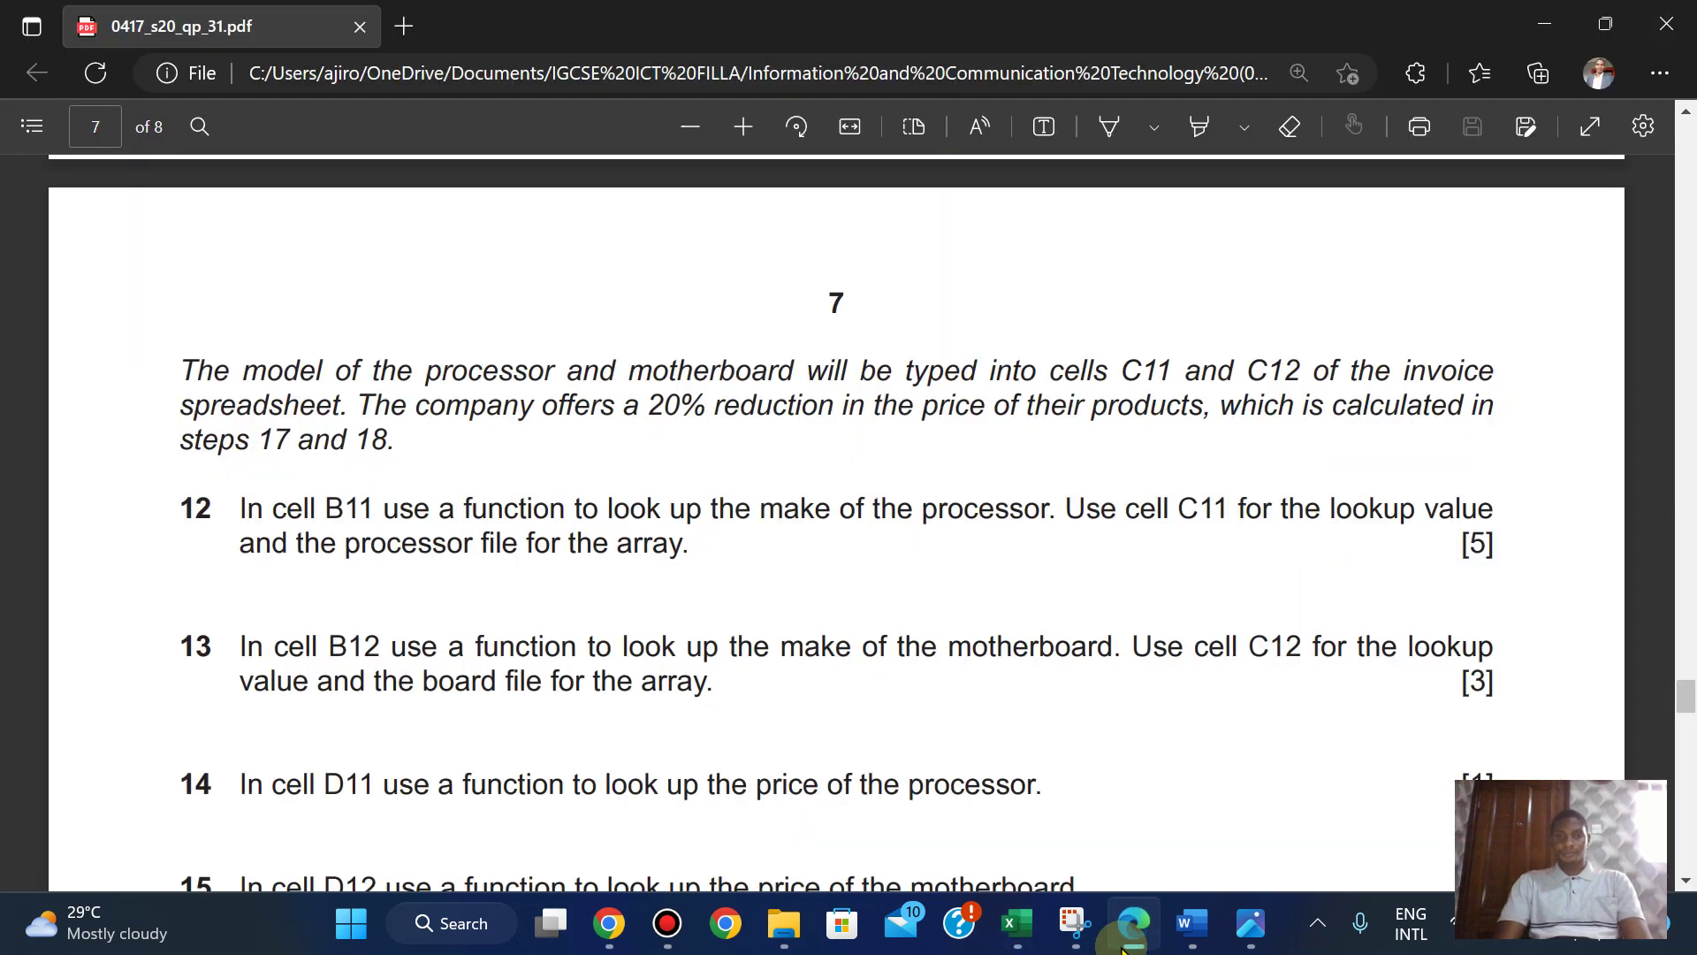
pyautogui.click(1131, 940)
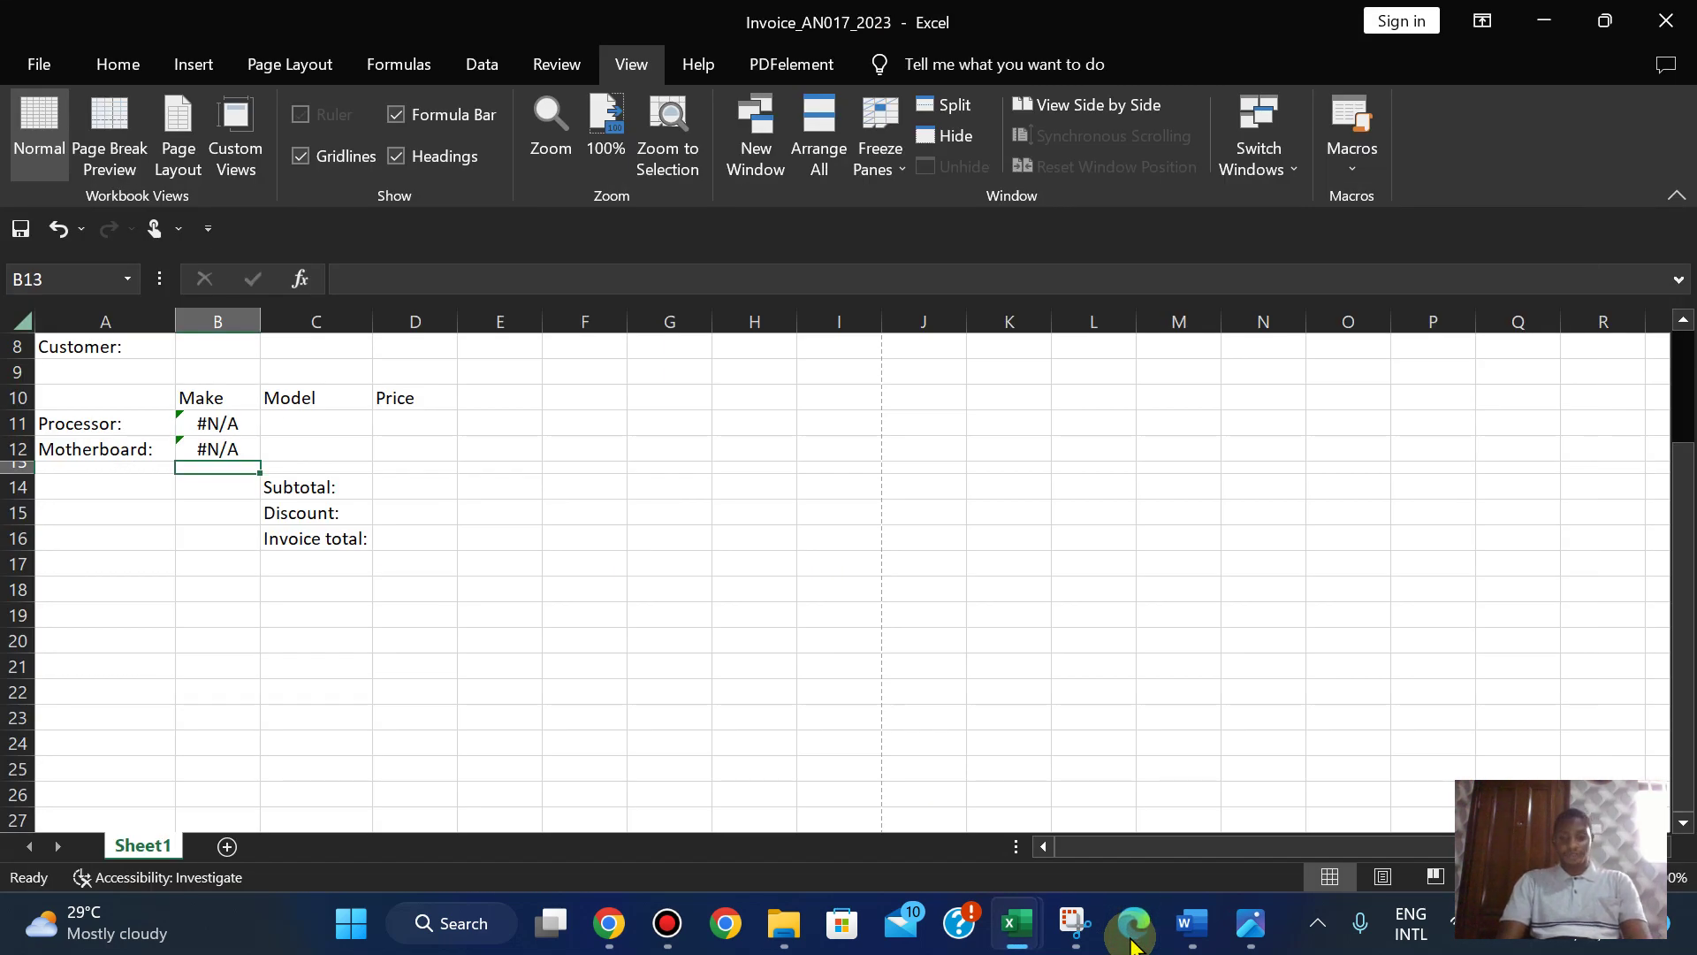
# - Read question 14 on the processor price and select D11 in the invoice
pyautogui.click(1131, 942)
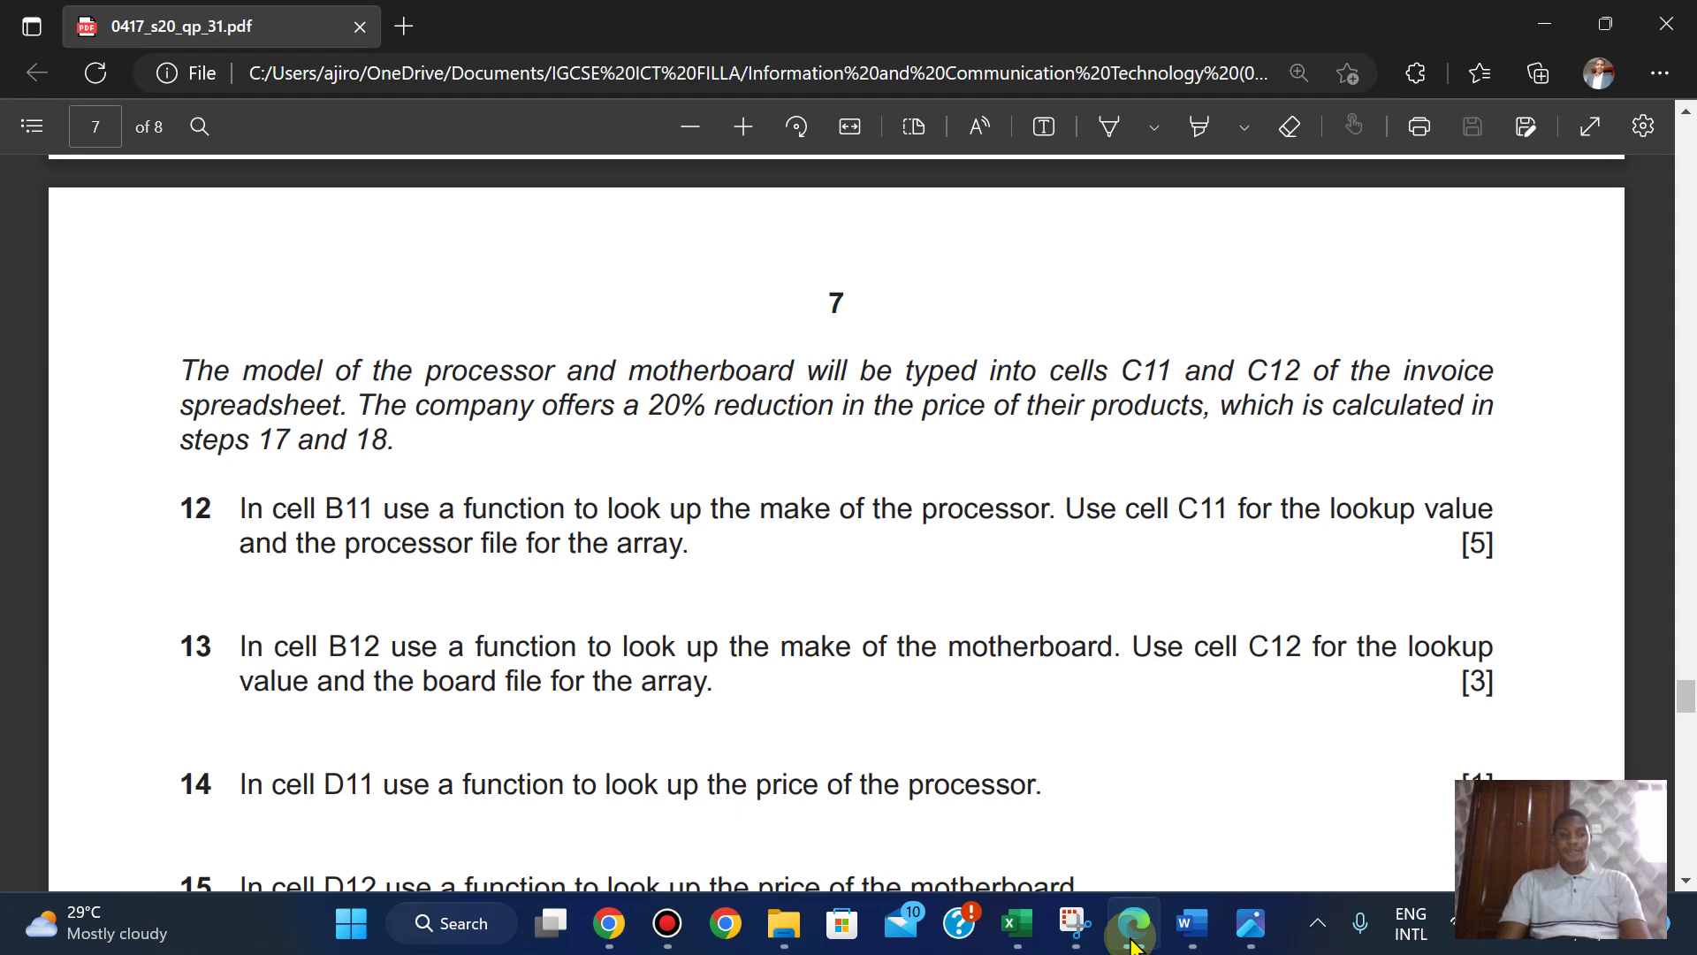
pyautogui.click(1133, 942)
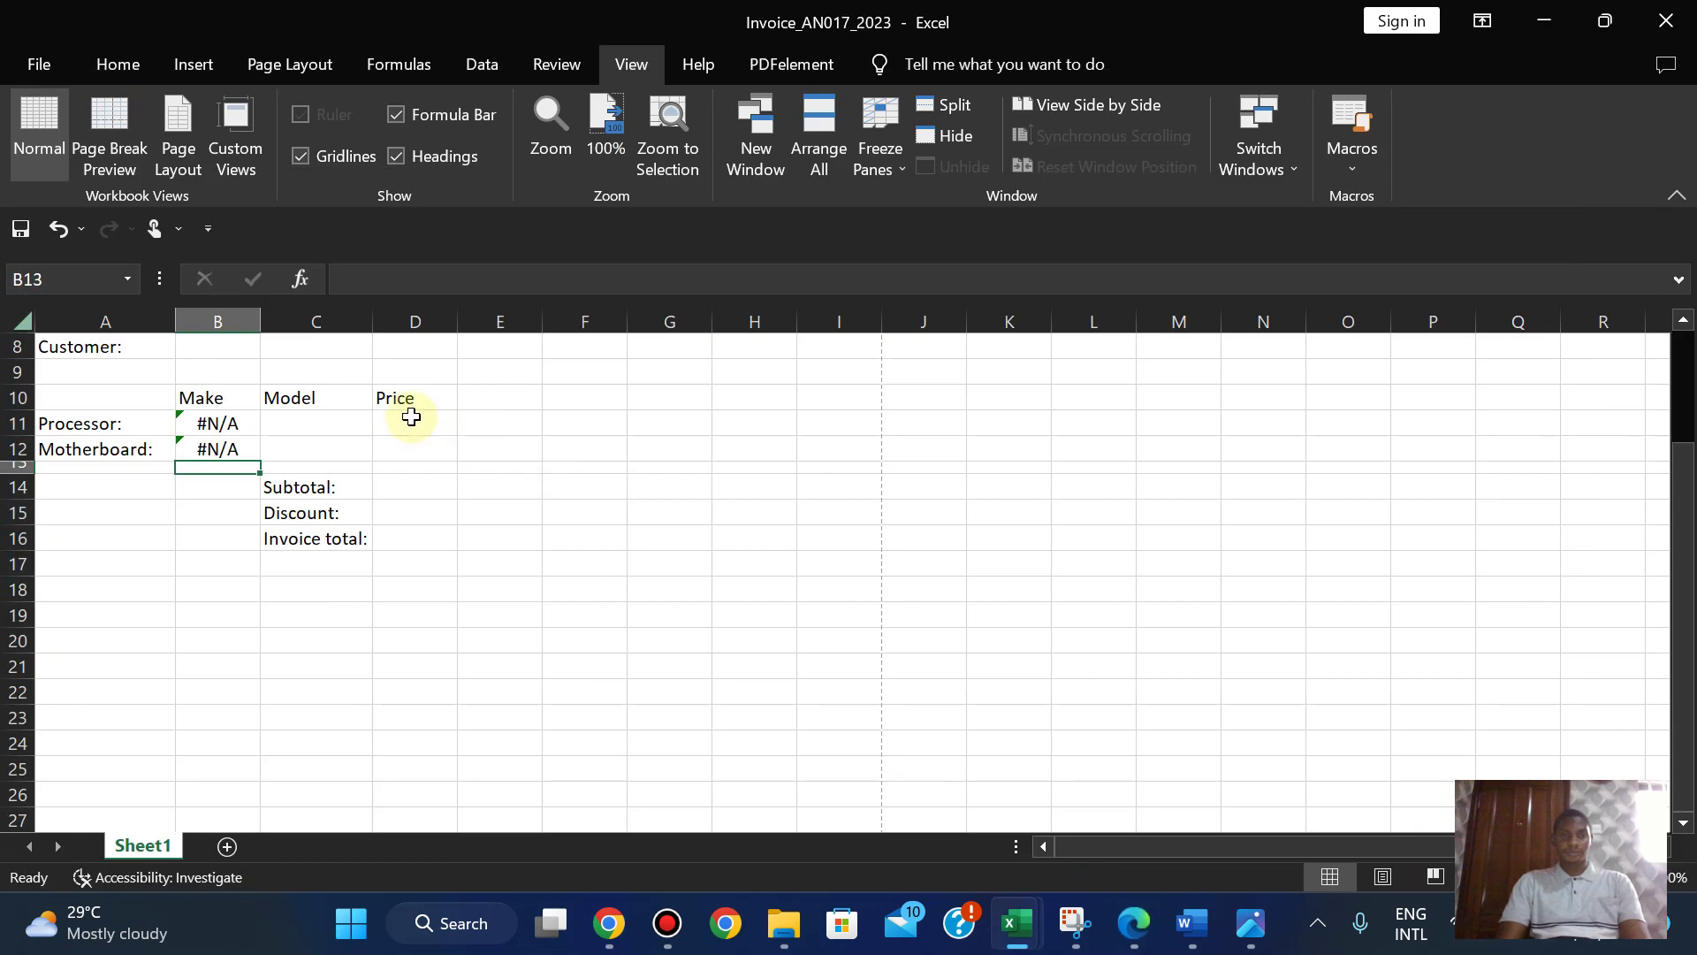
pyautogui.click(413, 423)
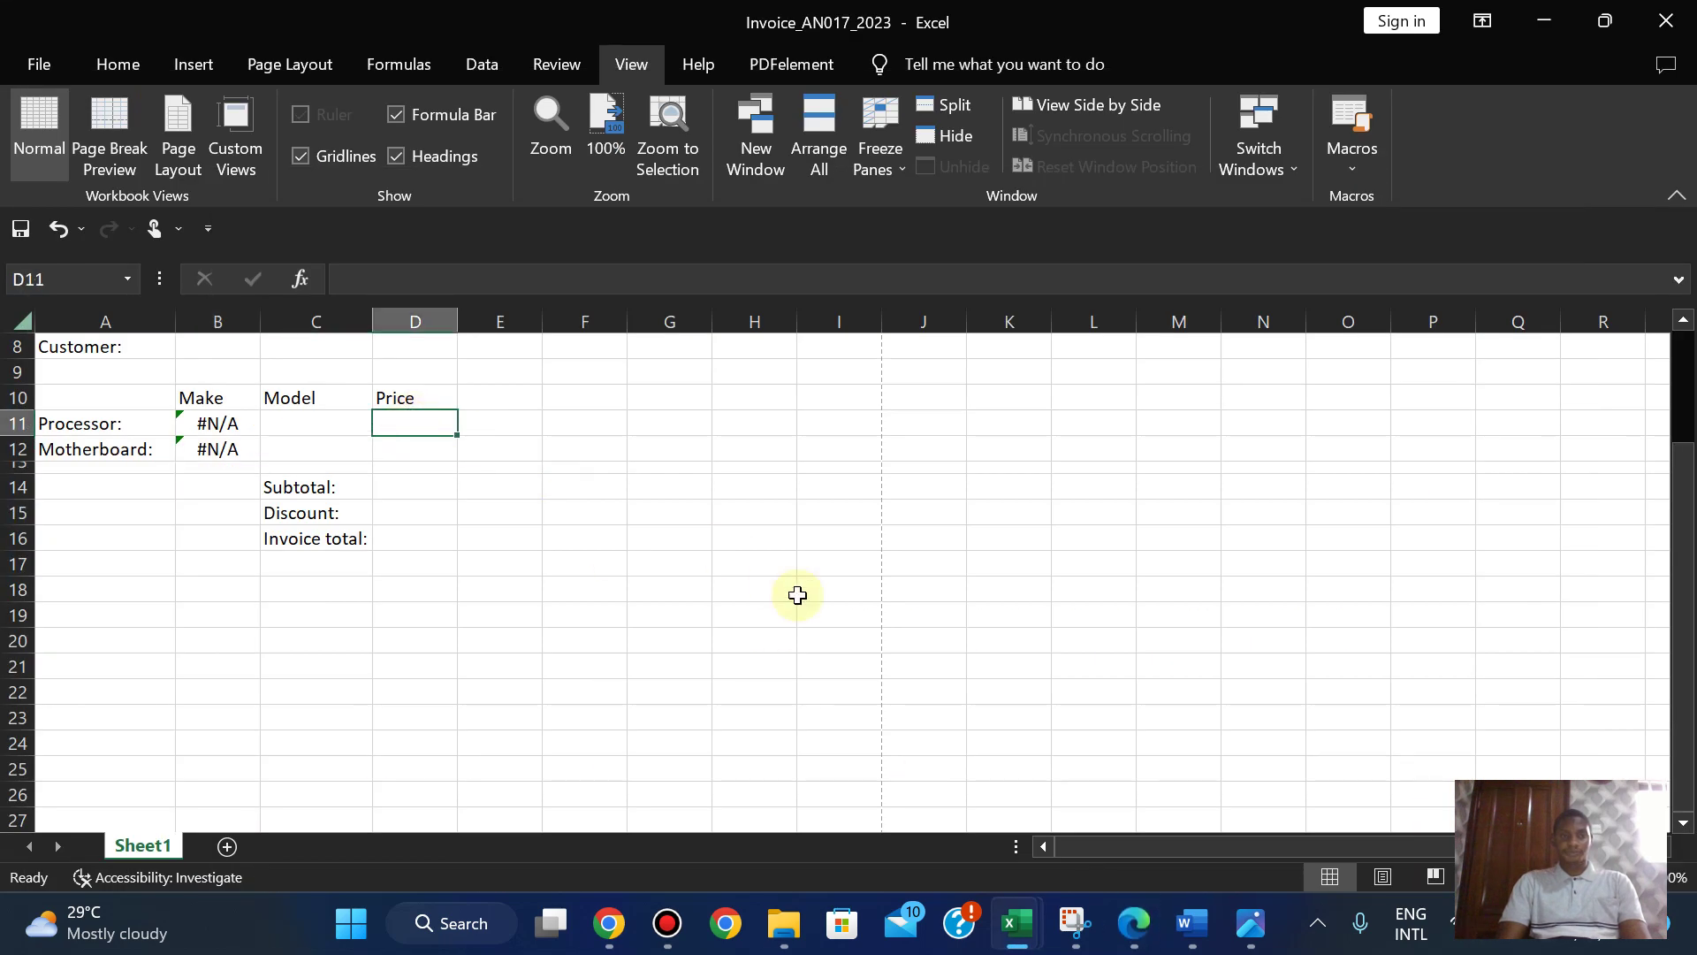
pyautogui.click(1130, 938)
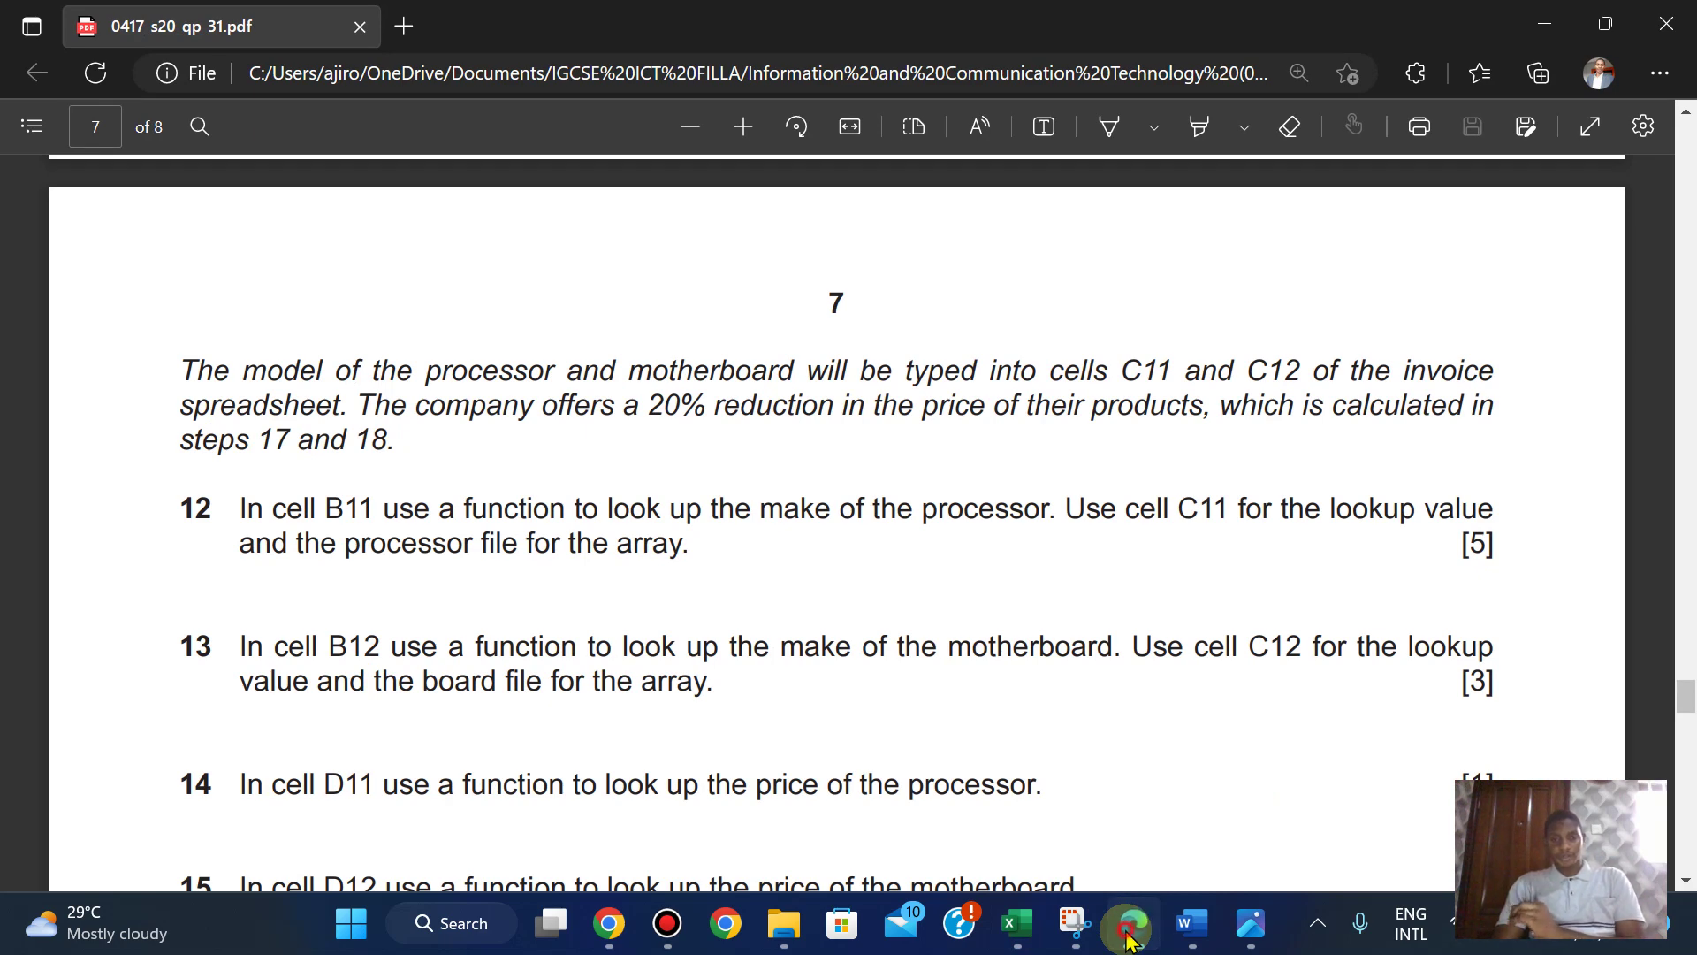
pyautogui.click(1129, 938)
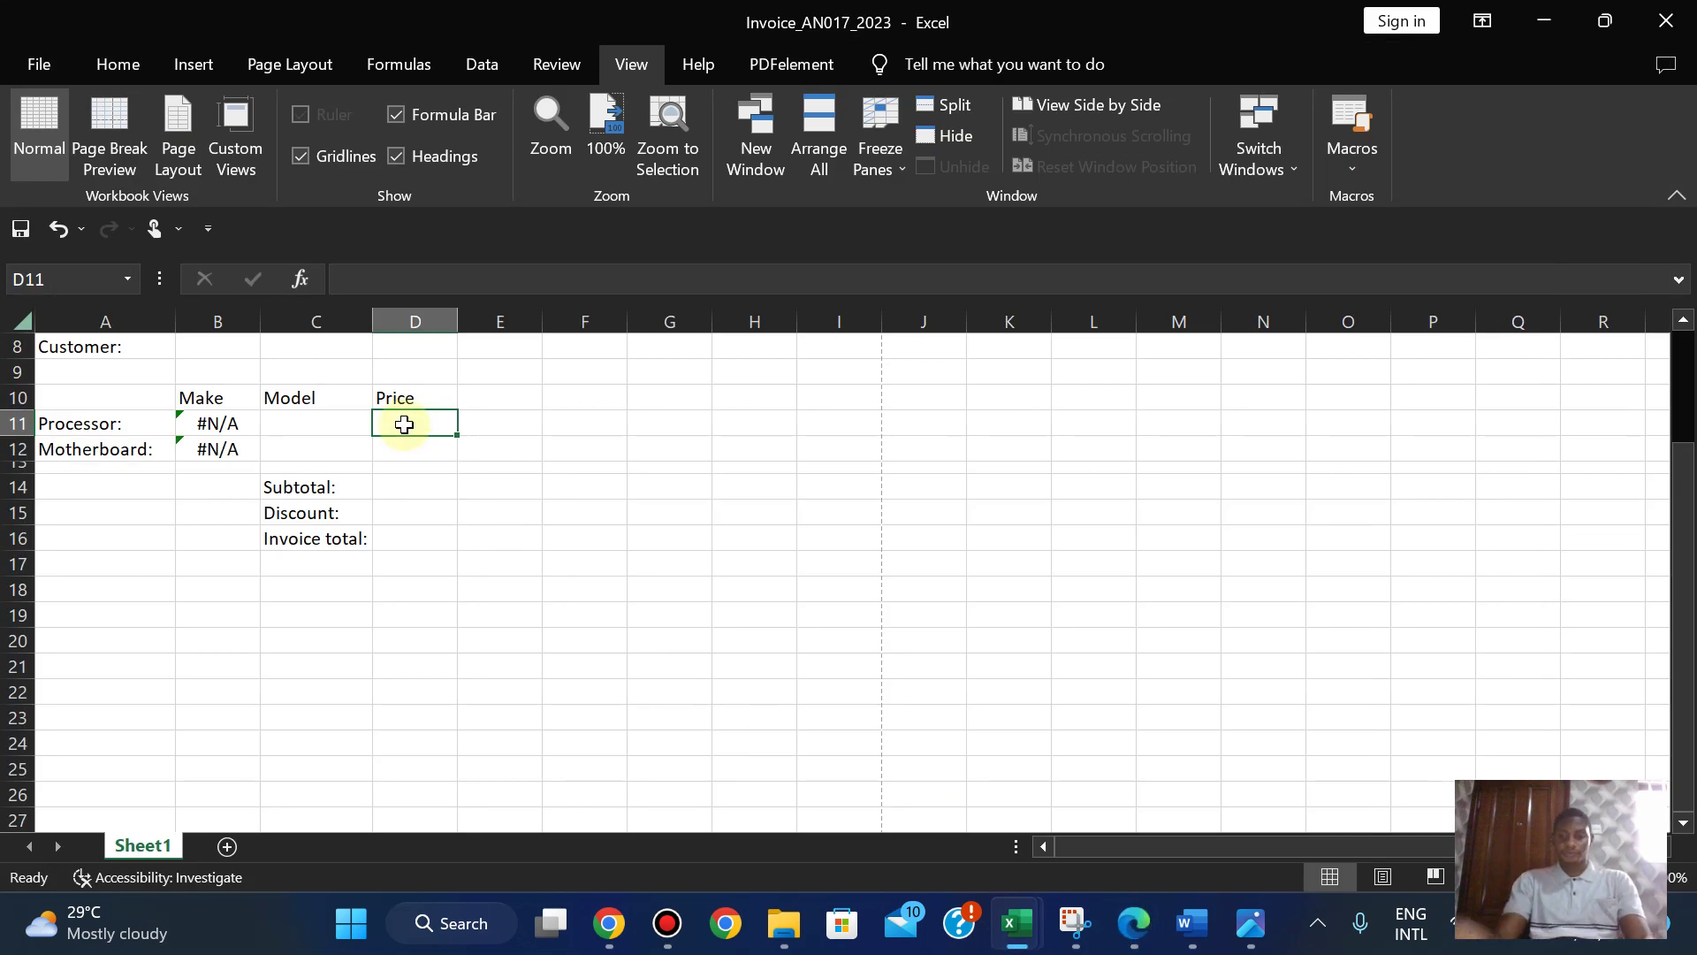
# - Start a VLOOKUP in D11 with C11 as the lookup value
pyautogui.write('=V')
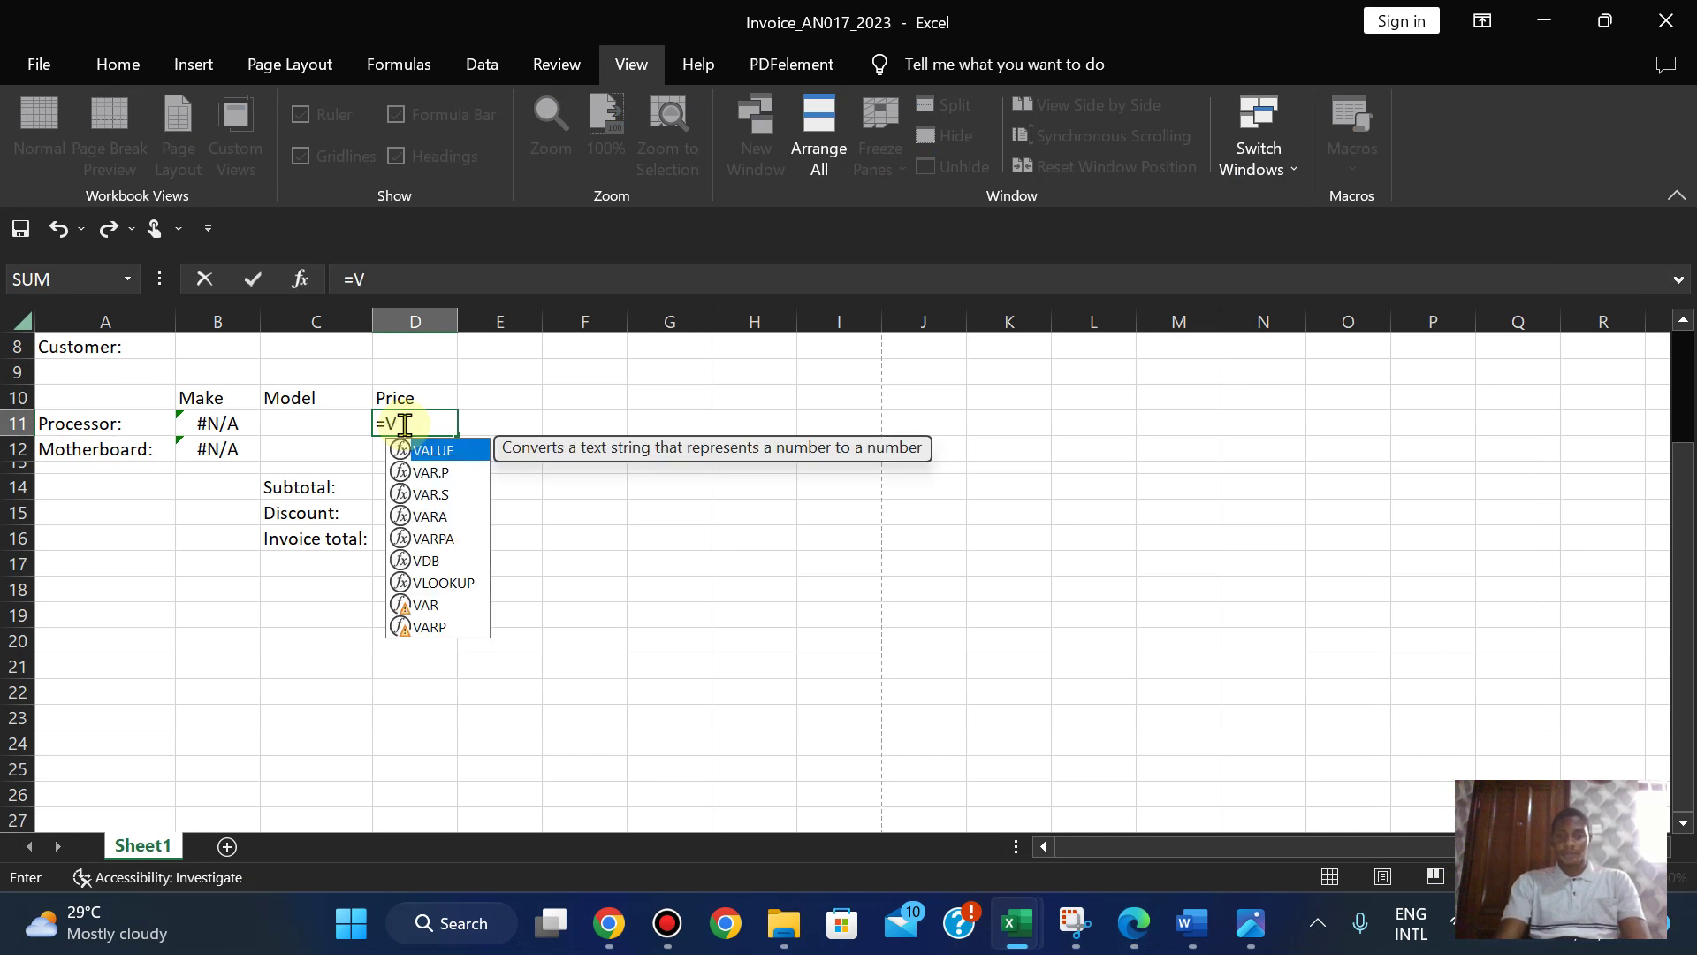
pyautogui.write('L')
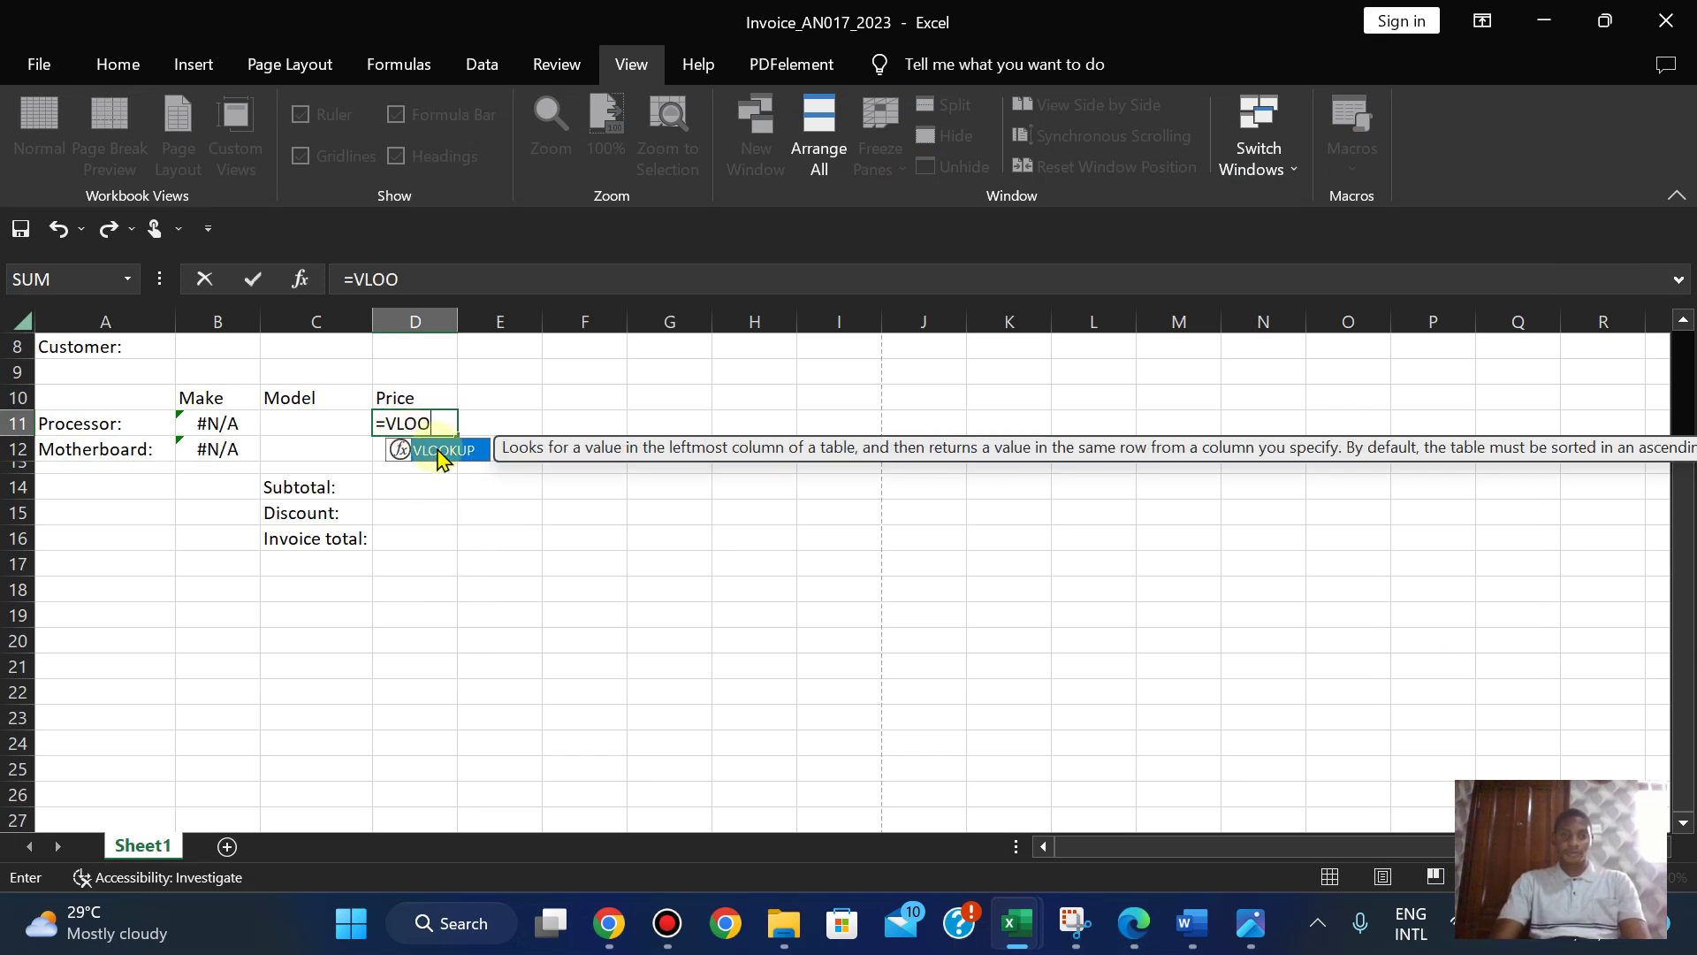
pyautogui.write('OO')
pyautogui.doubleClick(440, 451)
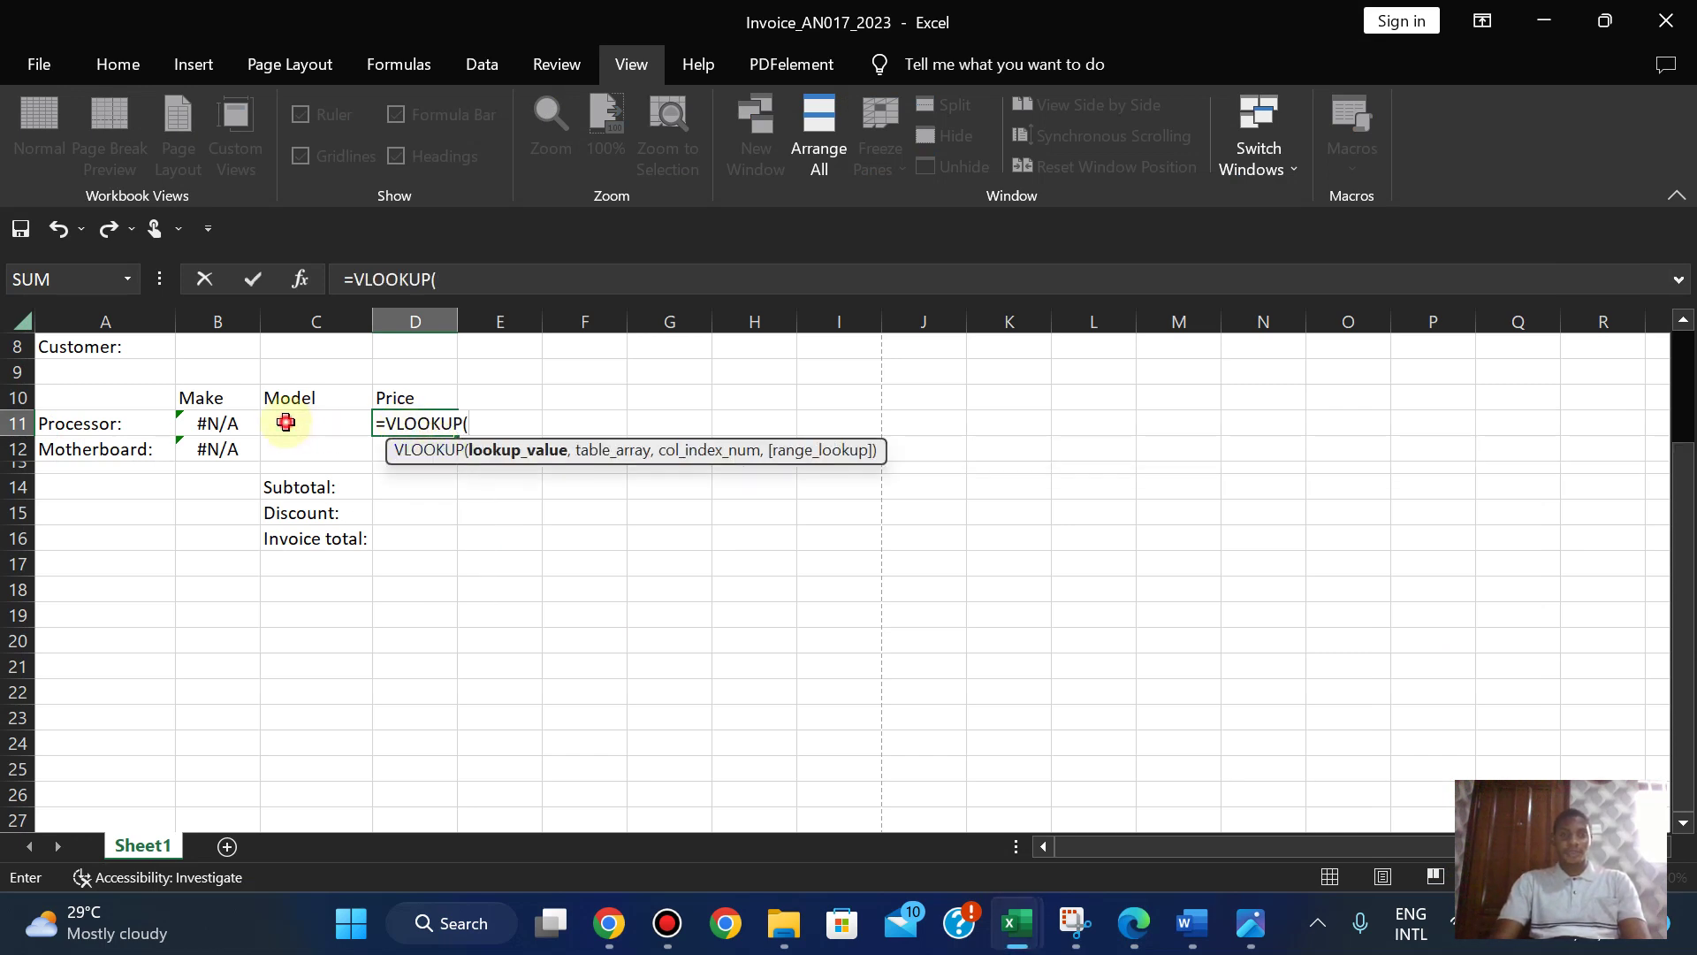
pyautogui.click(286, 422)
pyautogui.write(',')
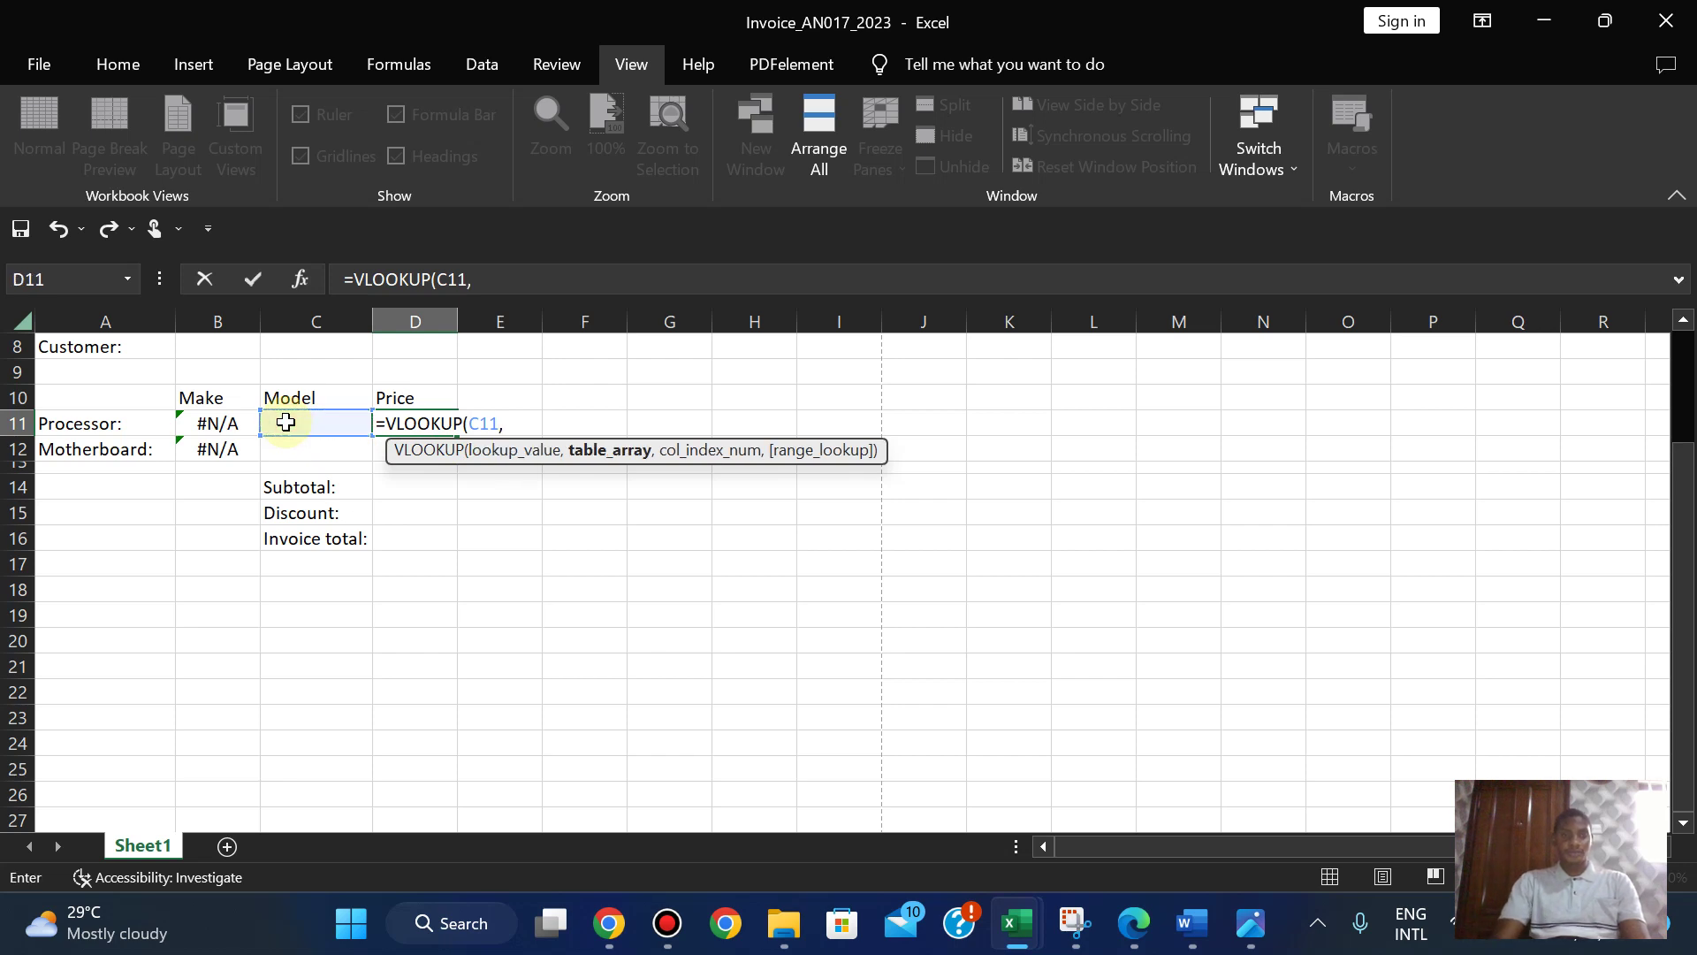
# - Finish D11's lookup with 2031-proc $A$2:$G$44, column 7, FALSE, and commit it
pyautogui.moveTo(1016, 929)
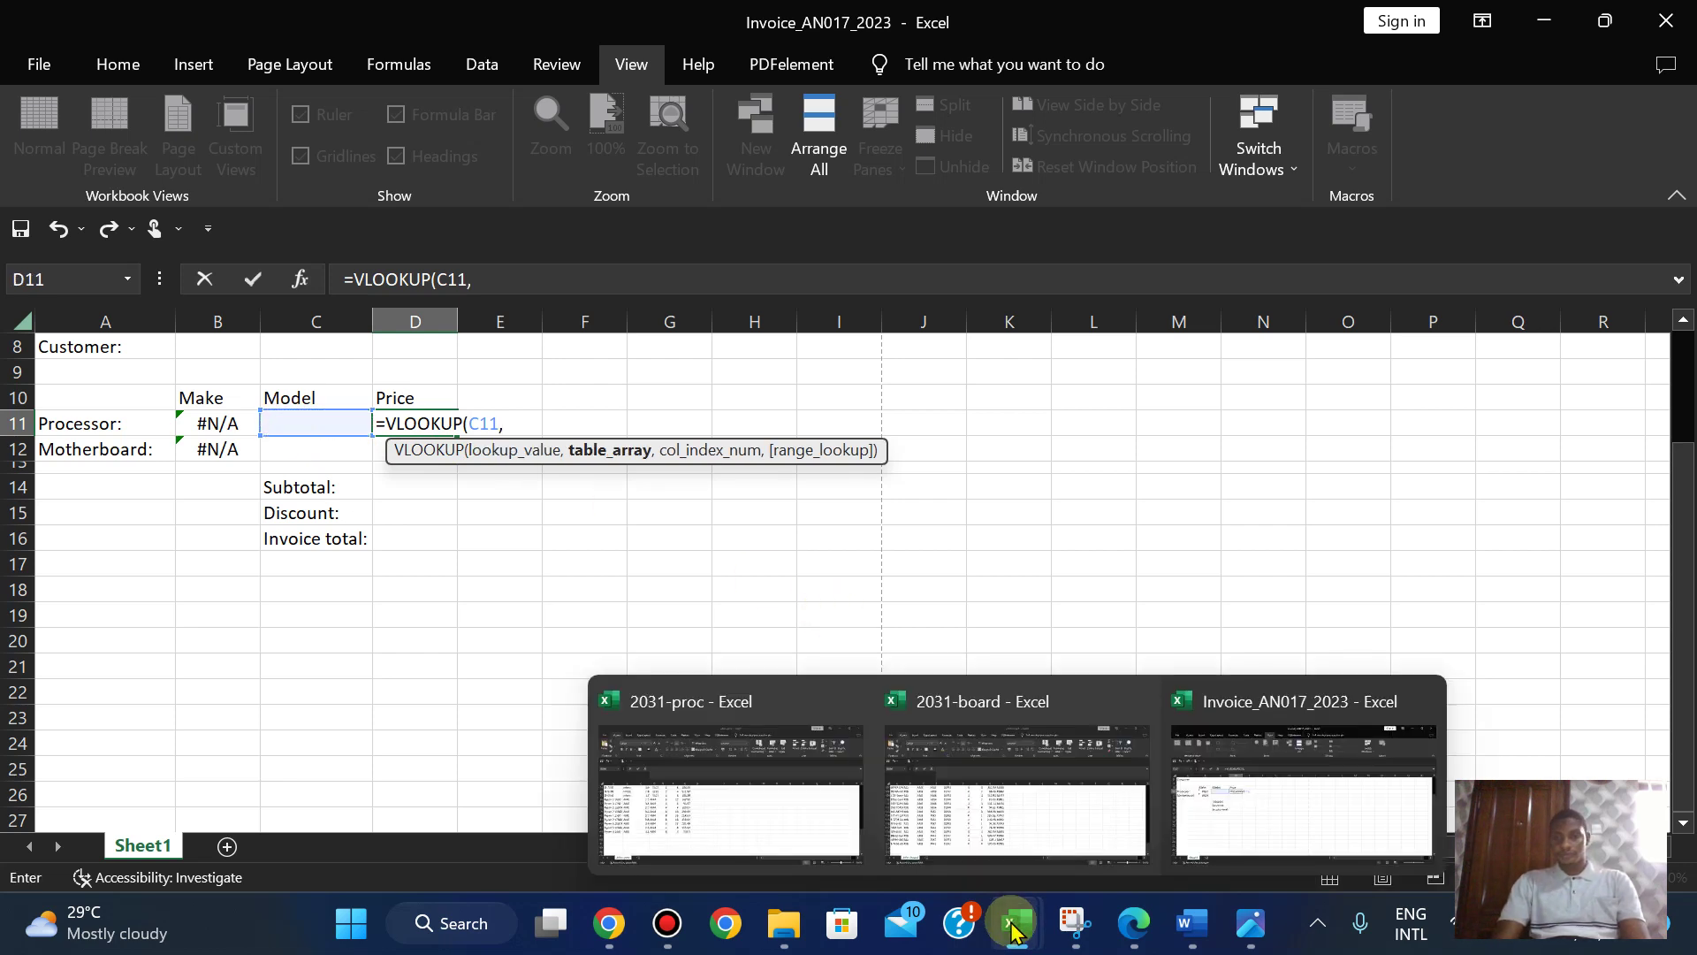
pyautogui.click(794, 840)
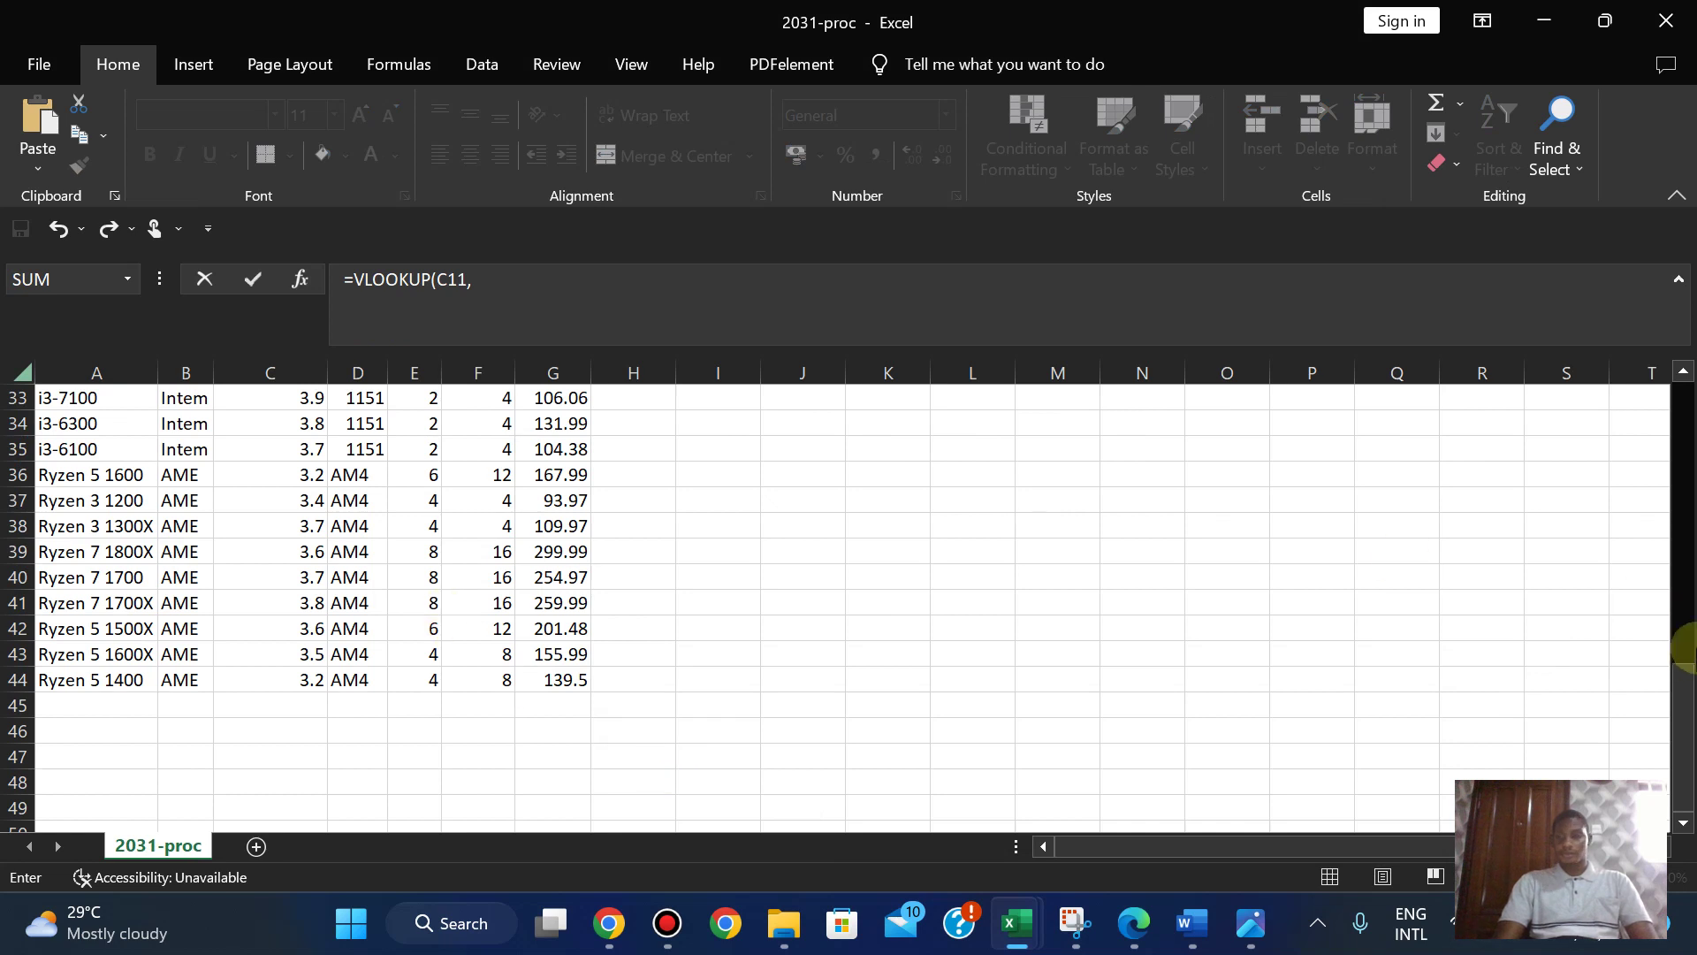
pyautogui.moveTo(1691, 741); pyautogui.dragTo(1684, 441)
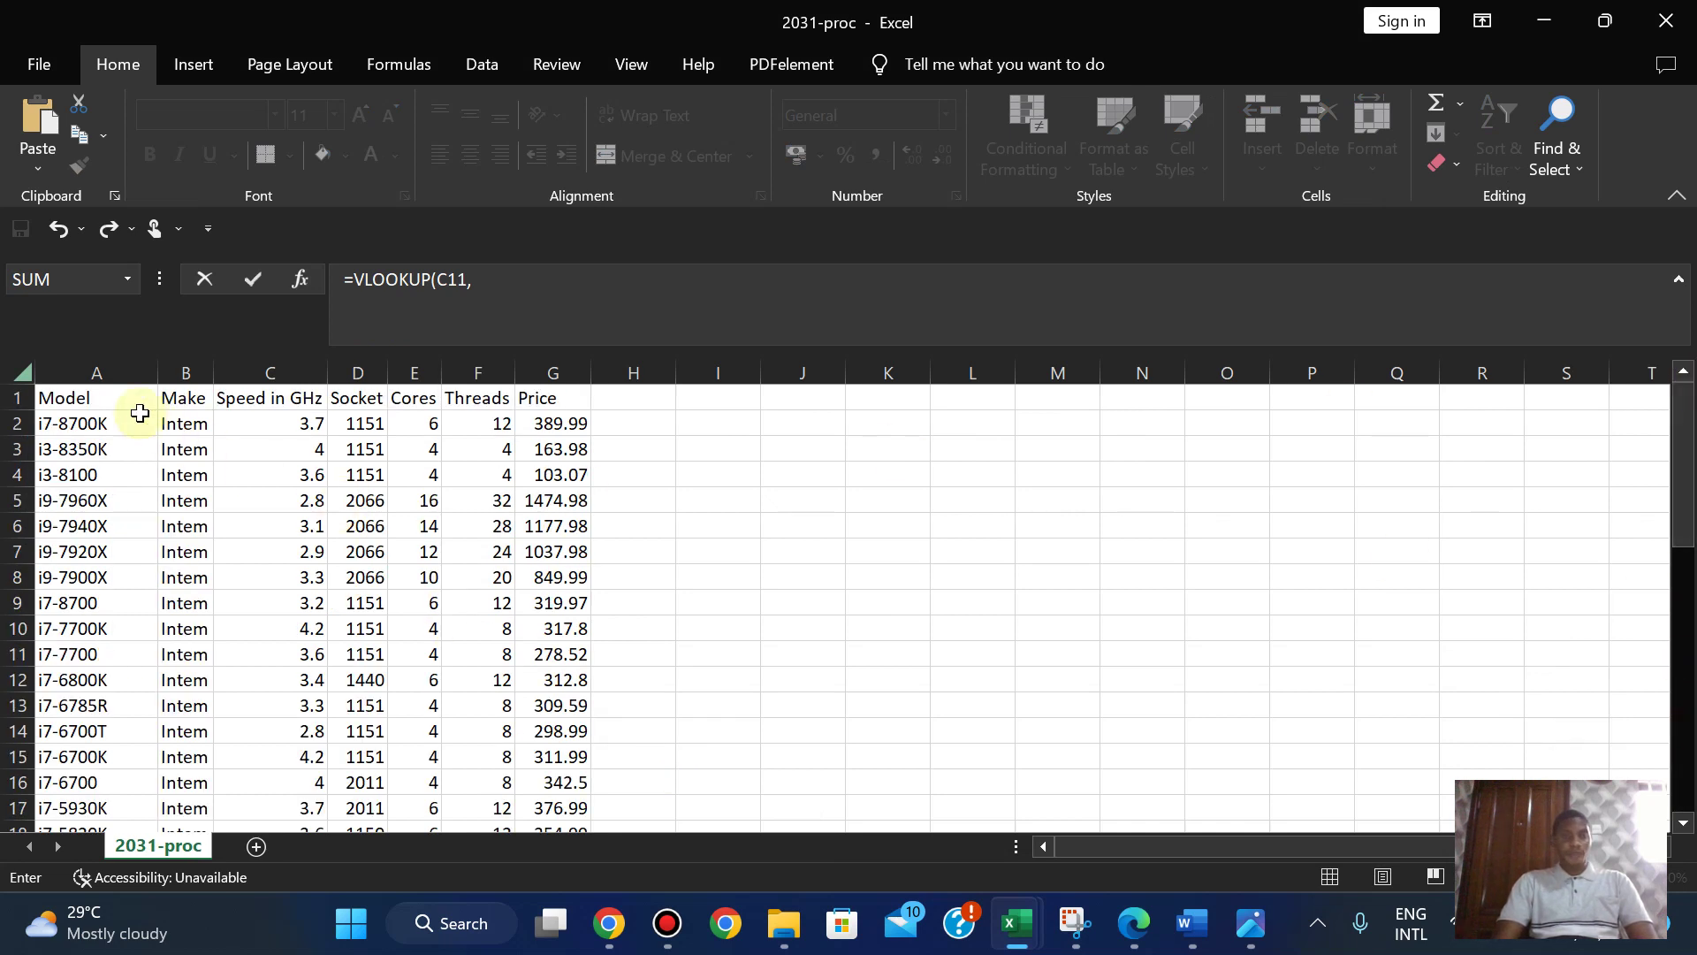
pyautogui.moveTo(47, 427); pyautogui.dragTo(534, 785)
pyautogui.moveTo(1677, 693); pyautogui.dragTo(1677, 424)
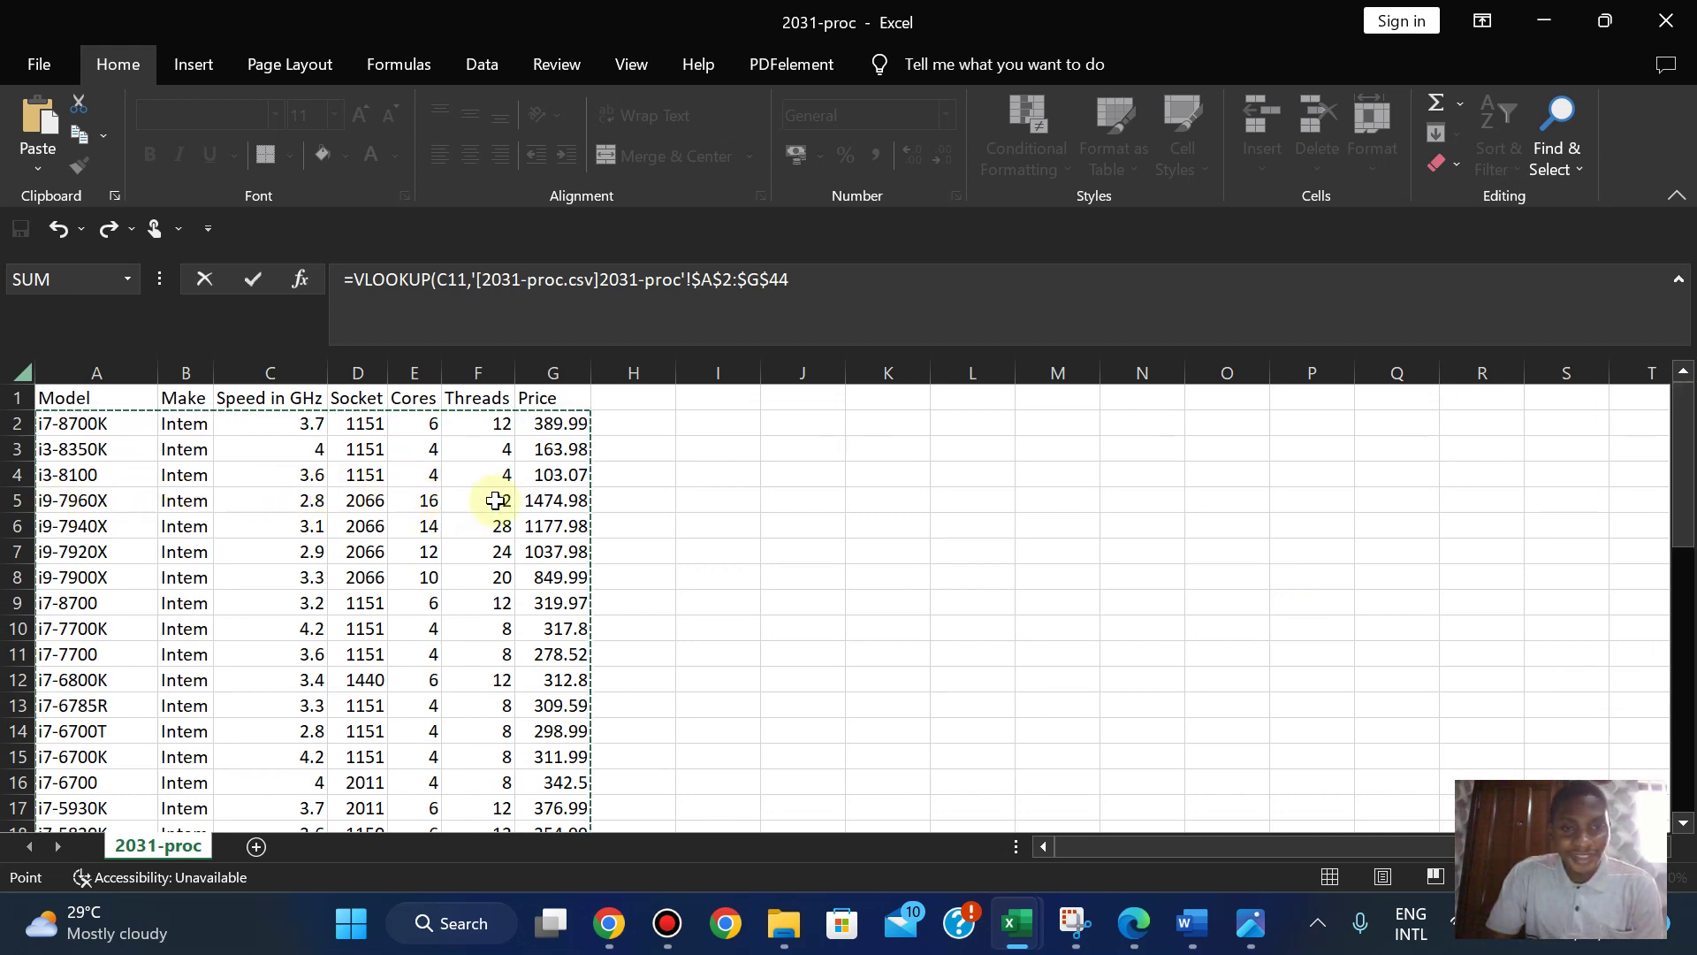
pyautogui.click(795, 295)
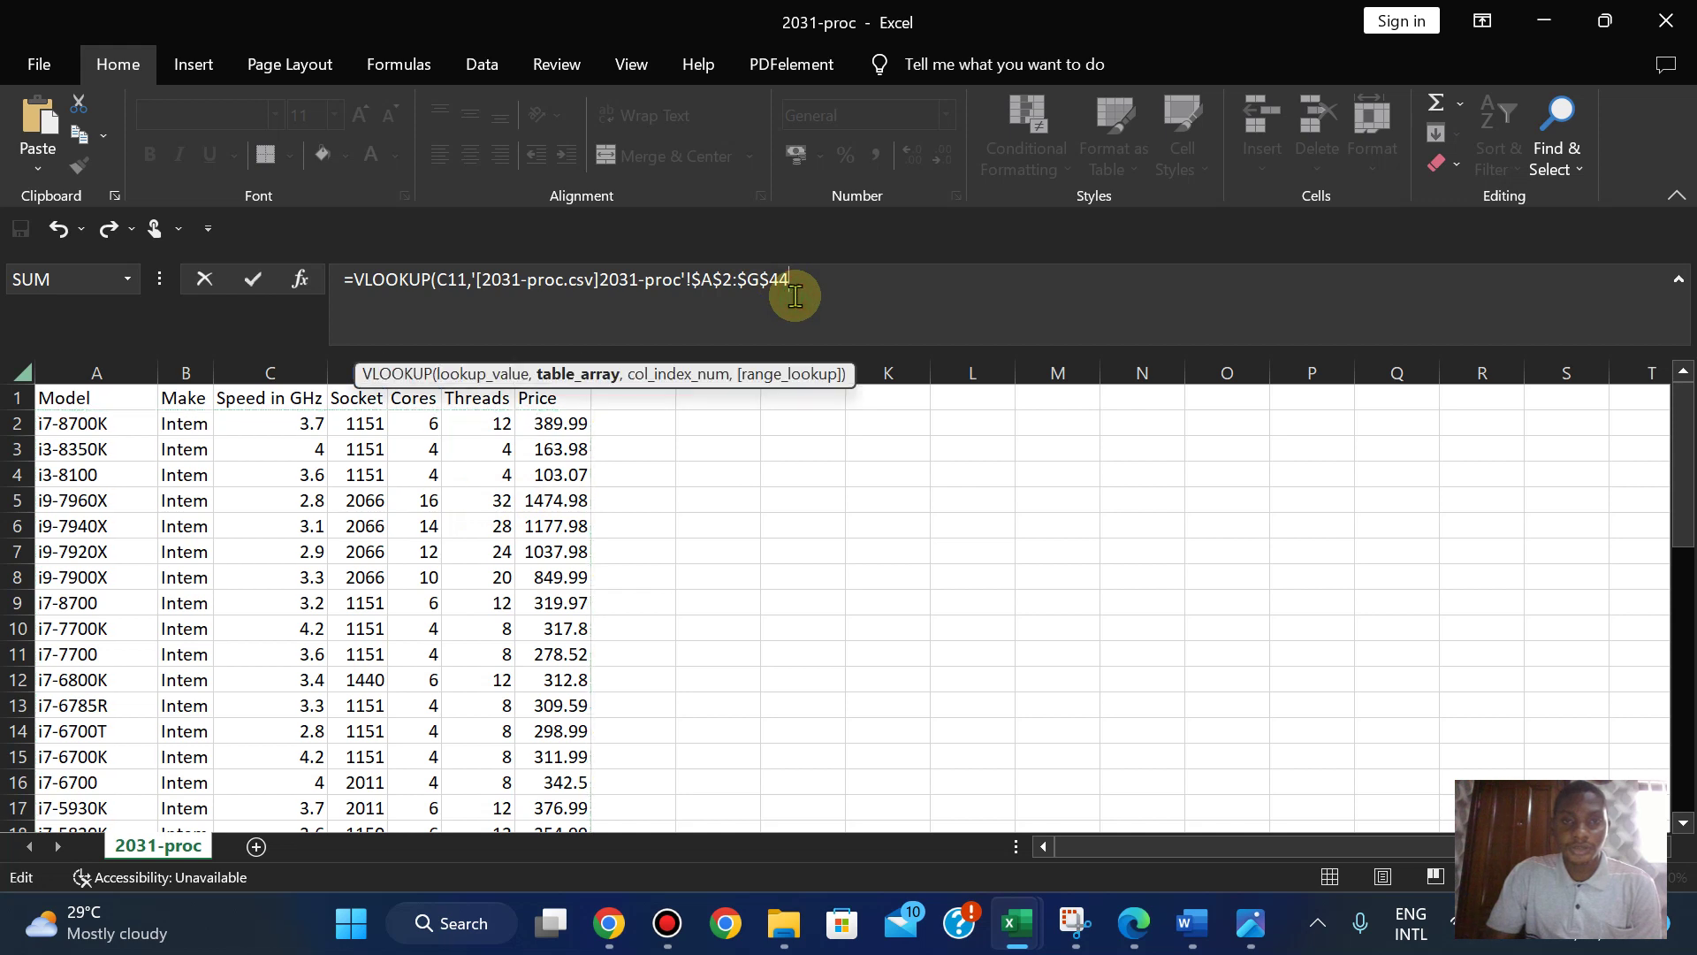
pyautogui.write(',7')
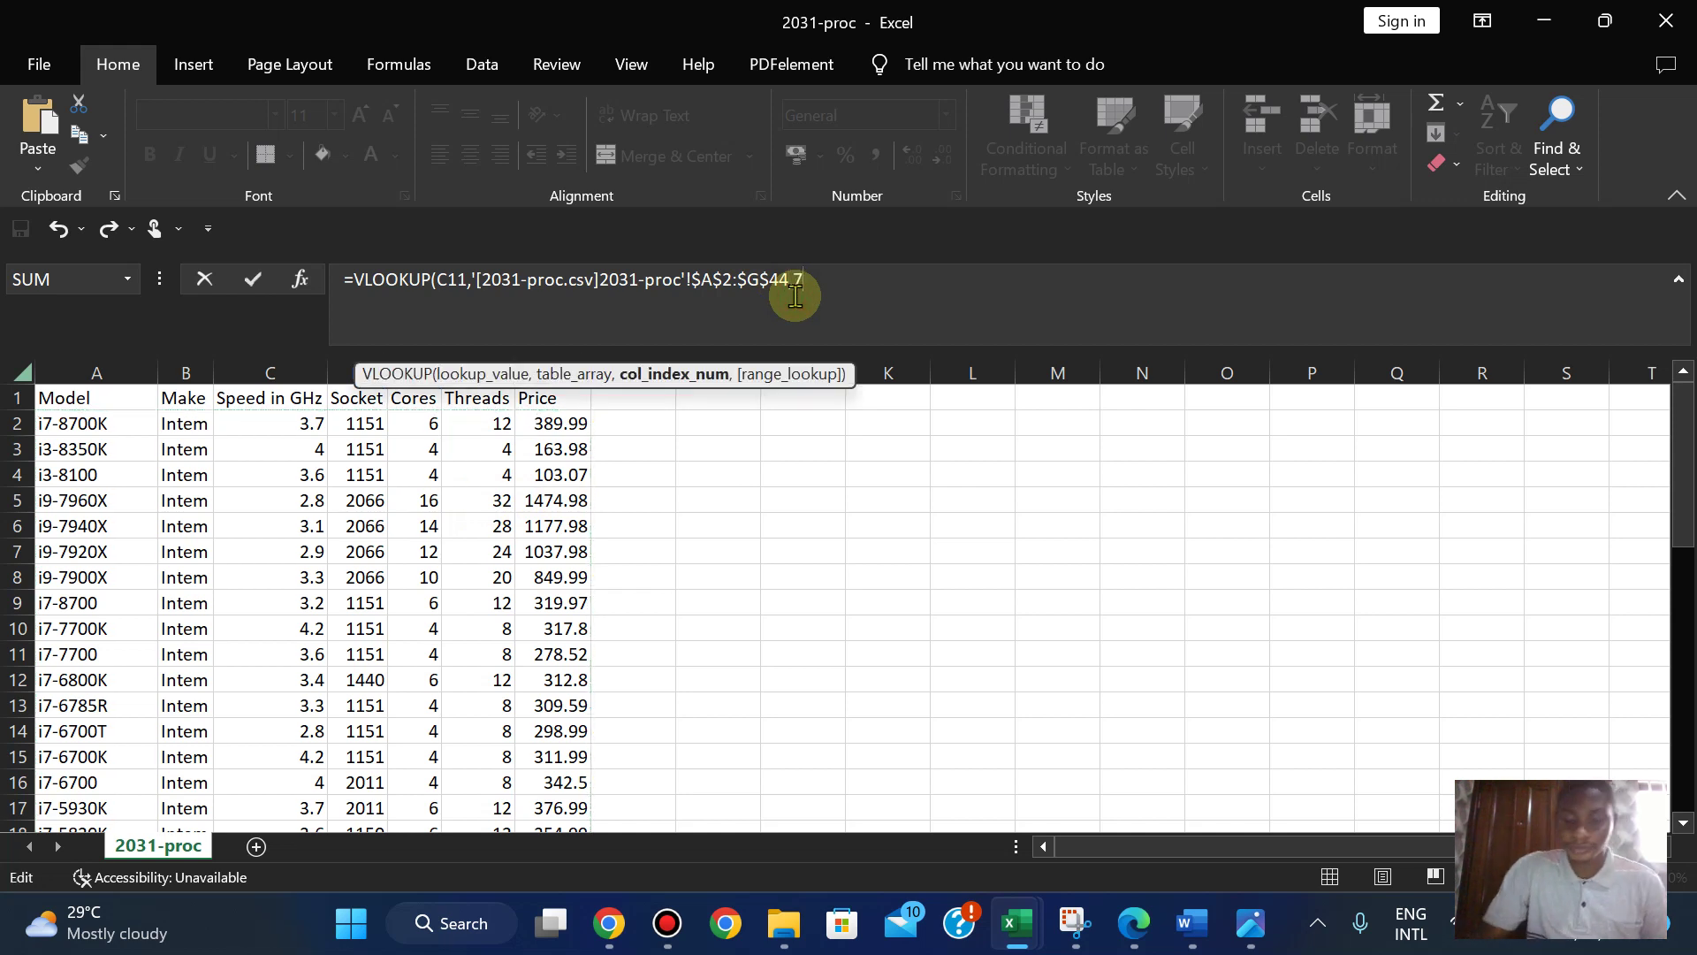
pyautogui.write(',')
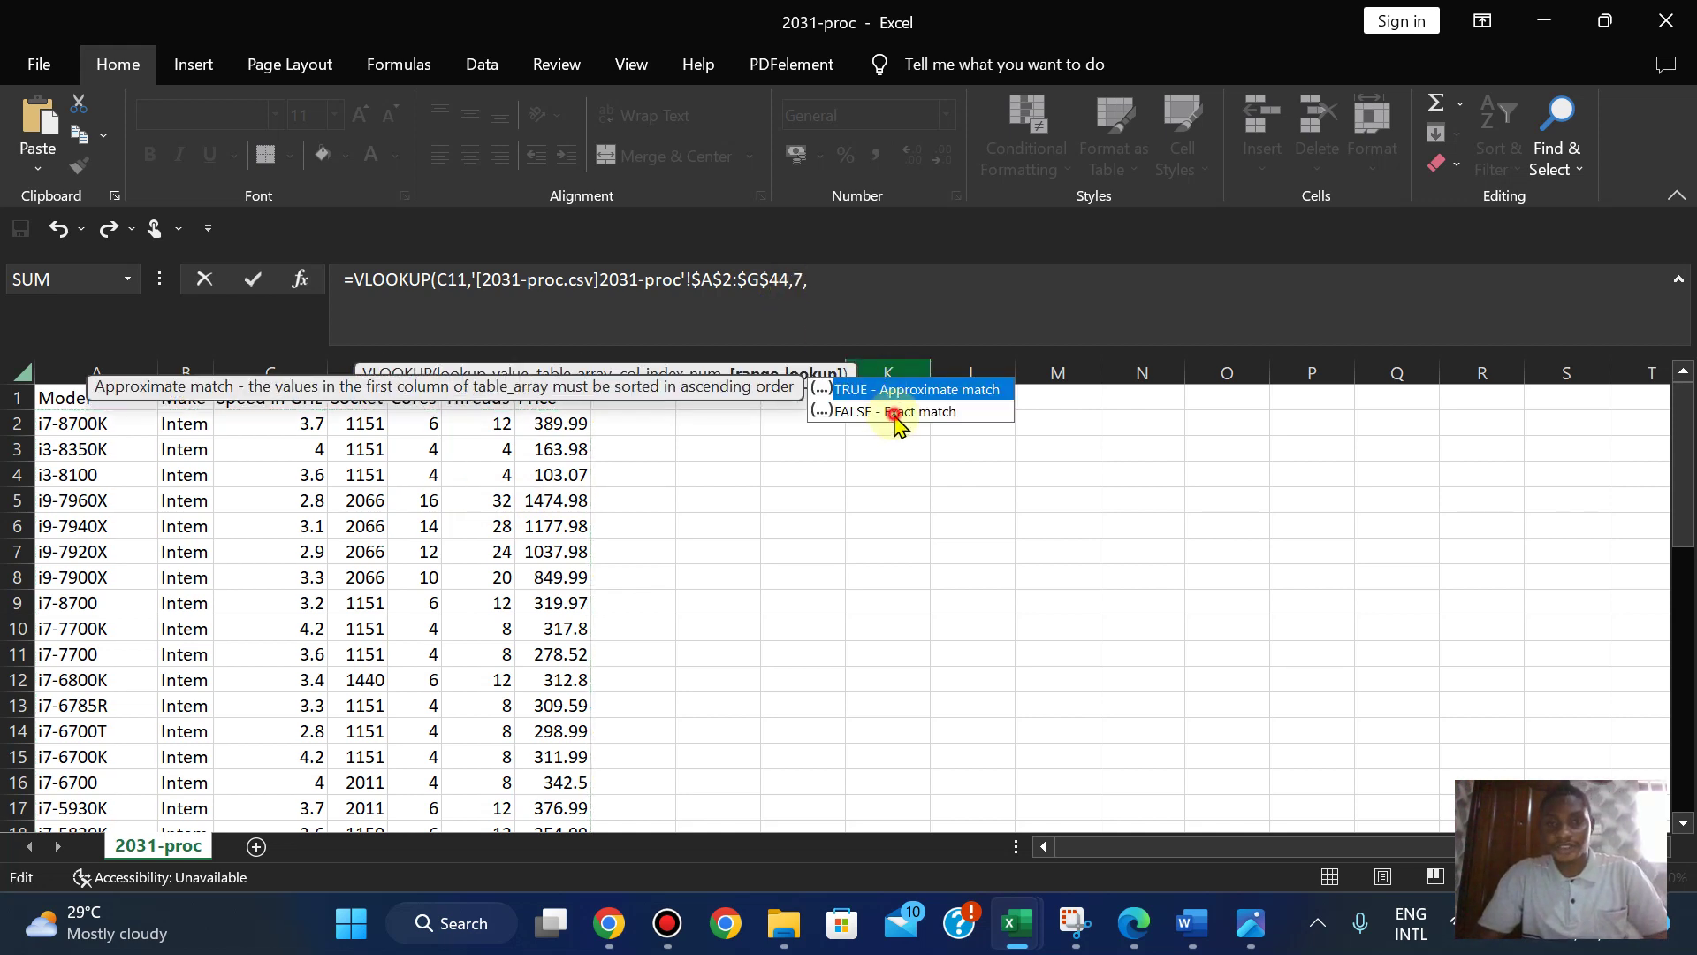
pyautogui.doubleClick(895, 417)
pyautogui.write(')')
pyautogui.press('Return')
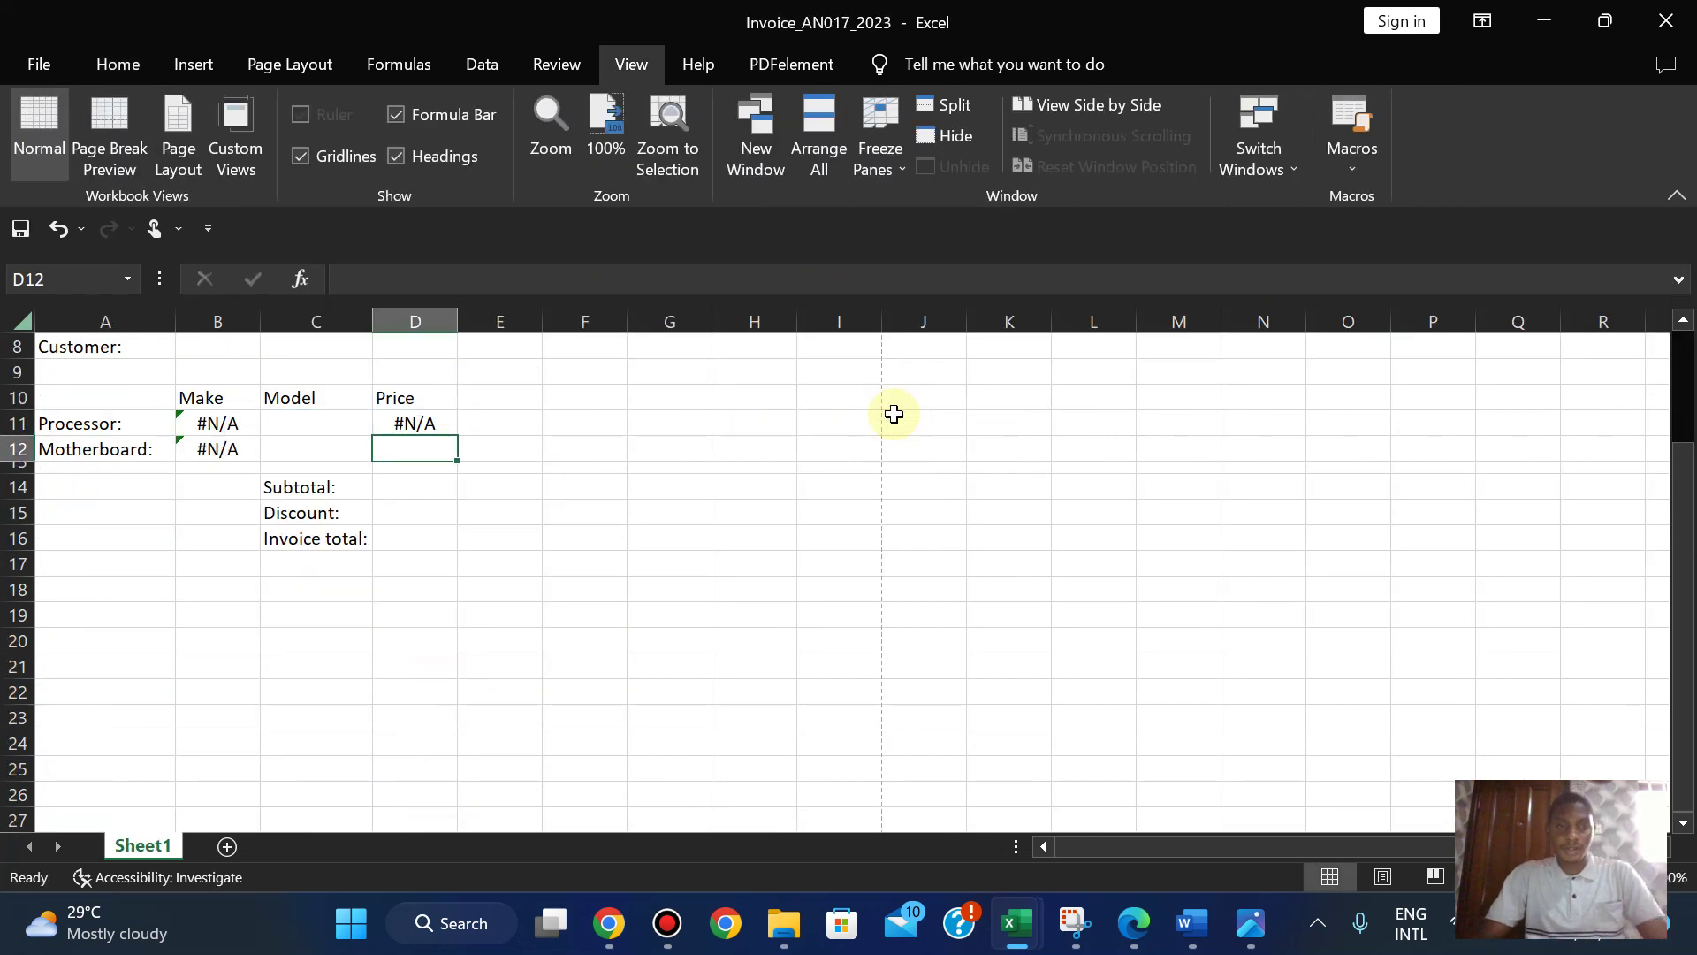
pyautogui.click(1139, 938)
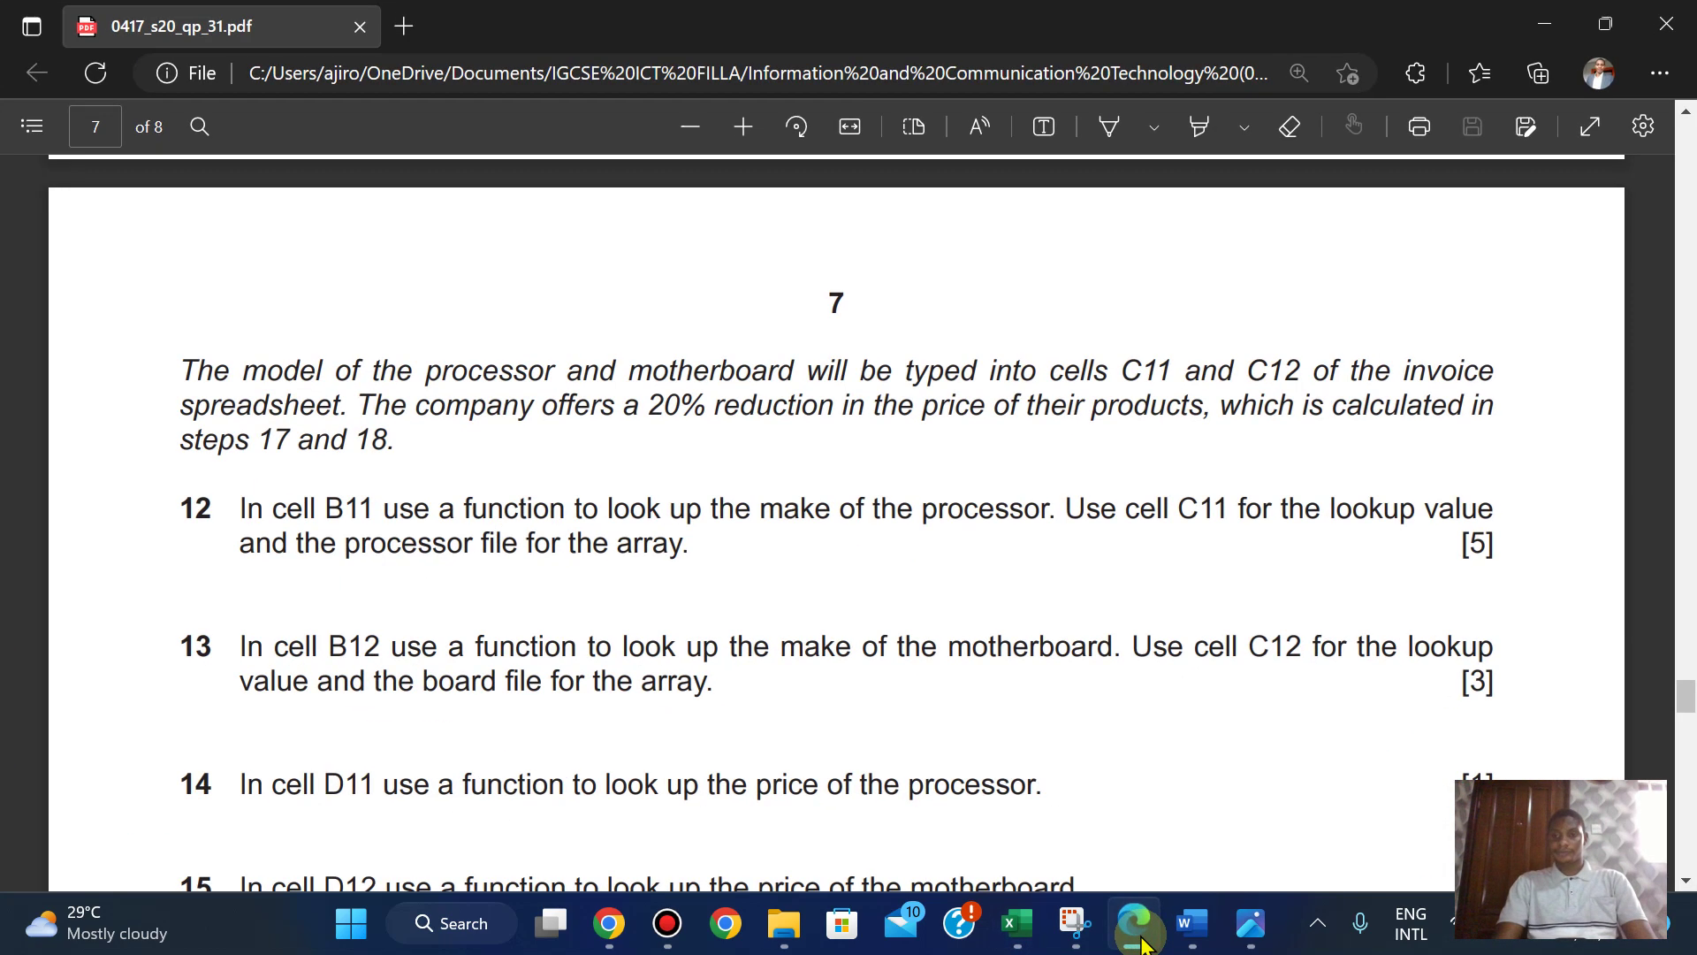
pyautogui.press('Down')
pyautogui.press('Down')
pyautogui.press('Down')
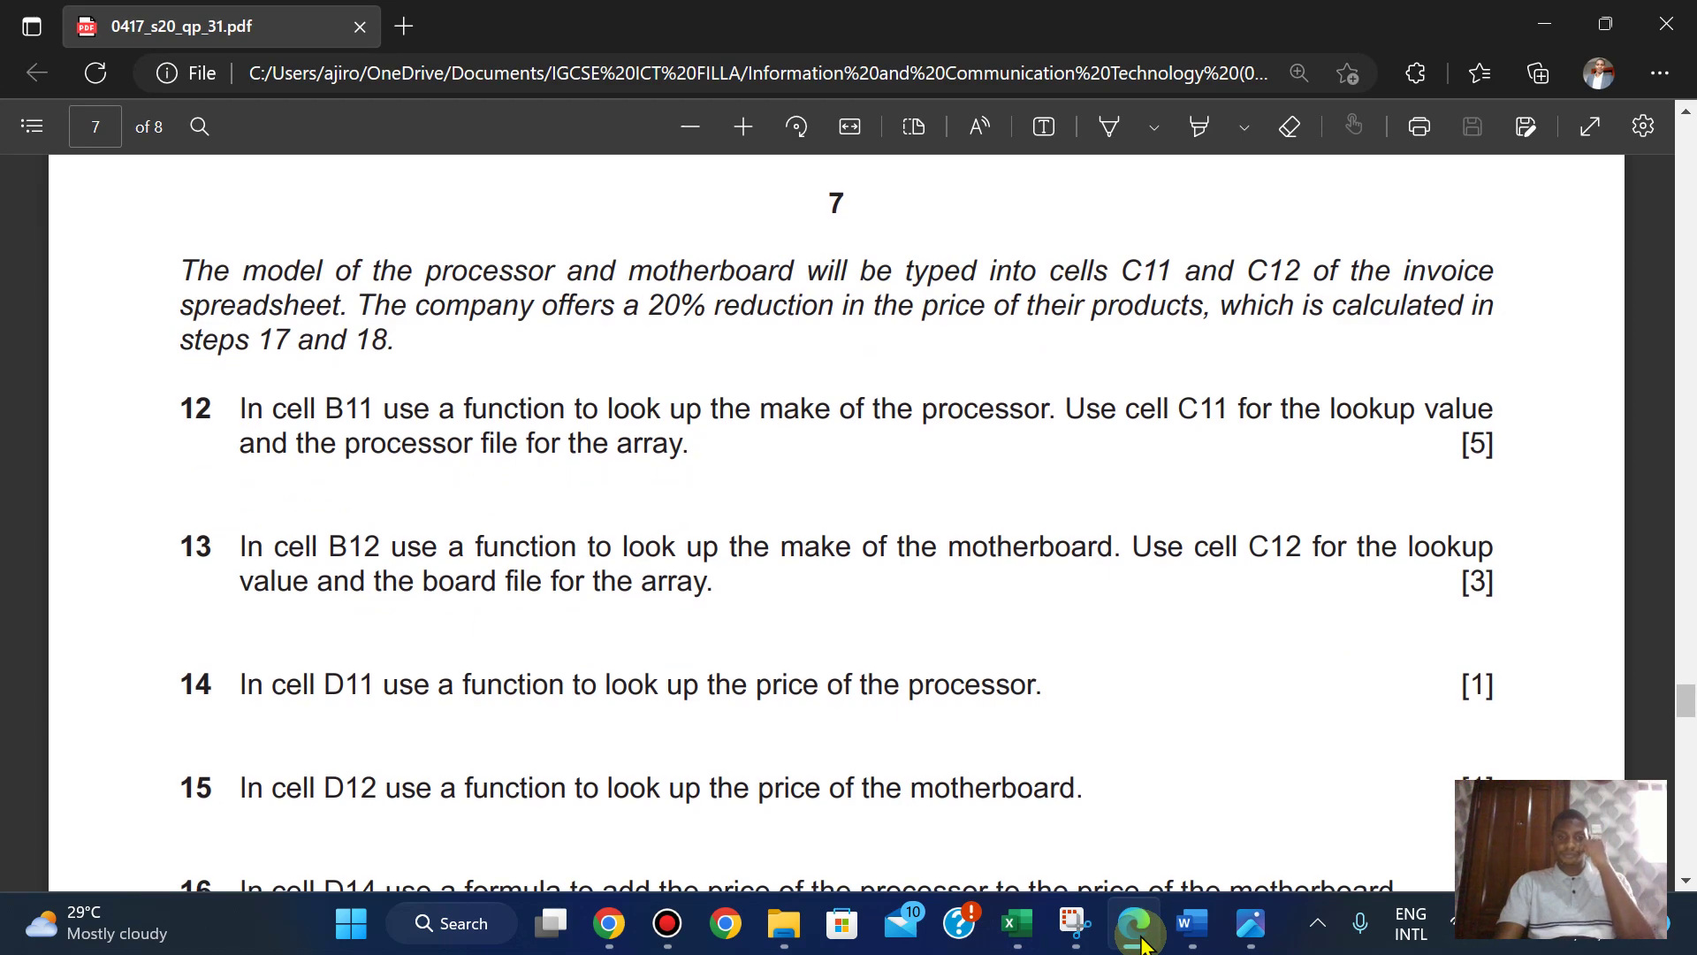
pyautogui.press('Down')
pyautogui.press('Down')
pyautogui.press('Down')
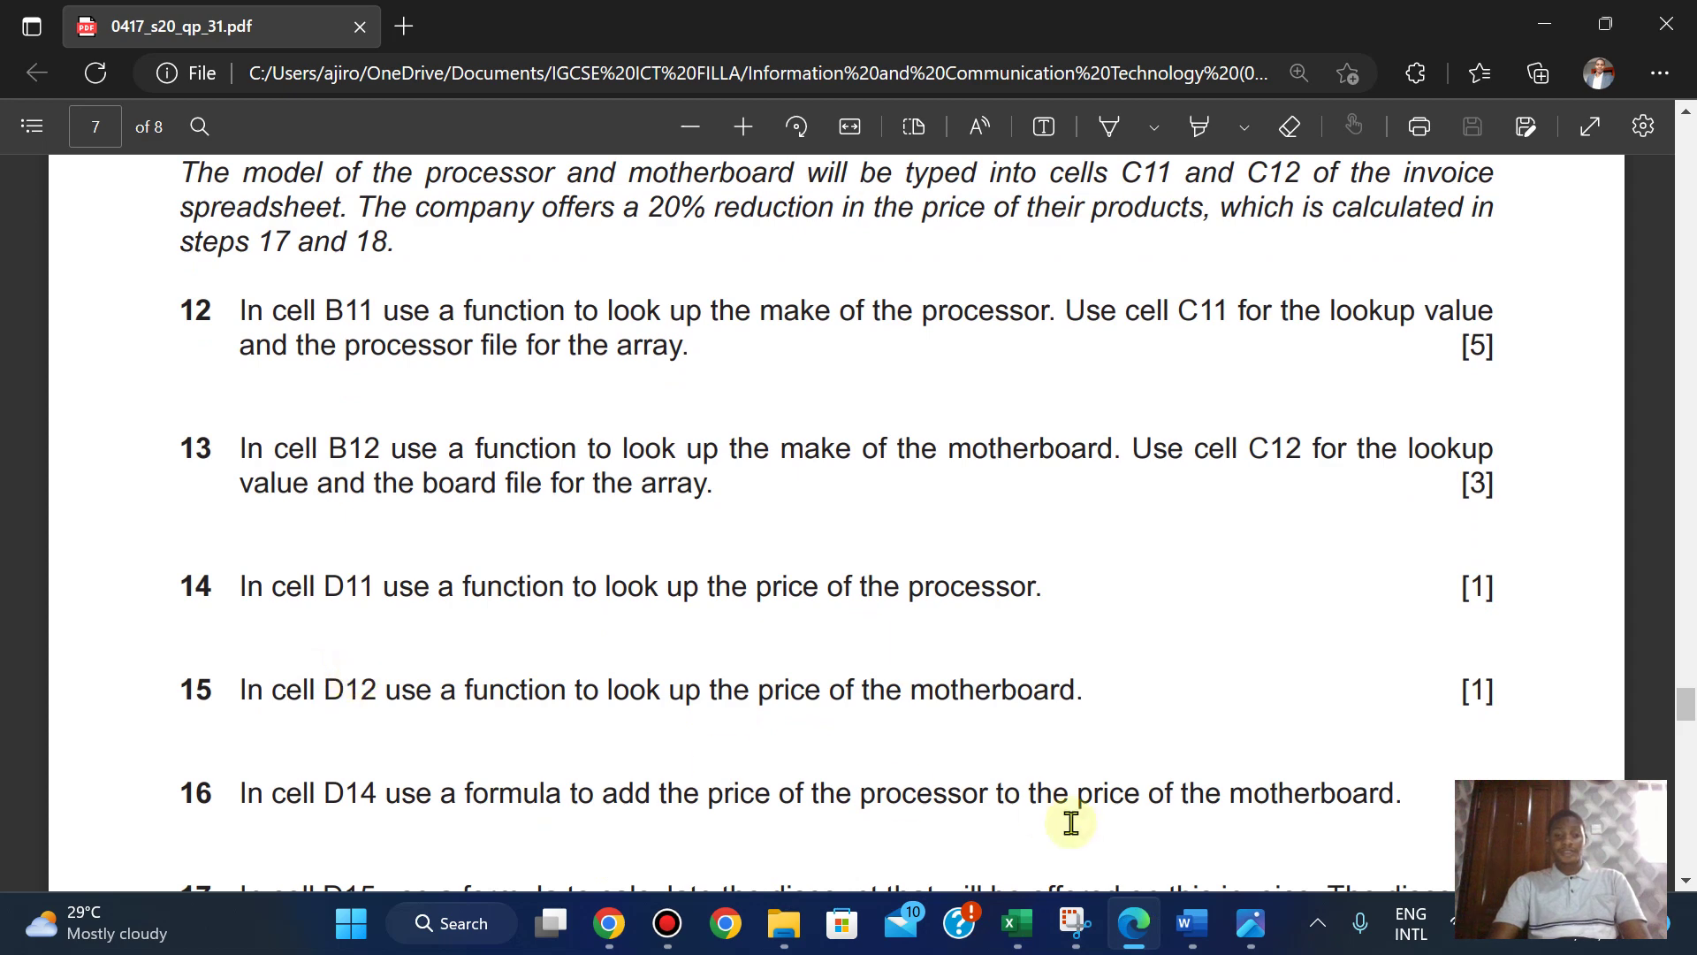
pyautogui.moveTo(1017, 923)
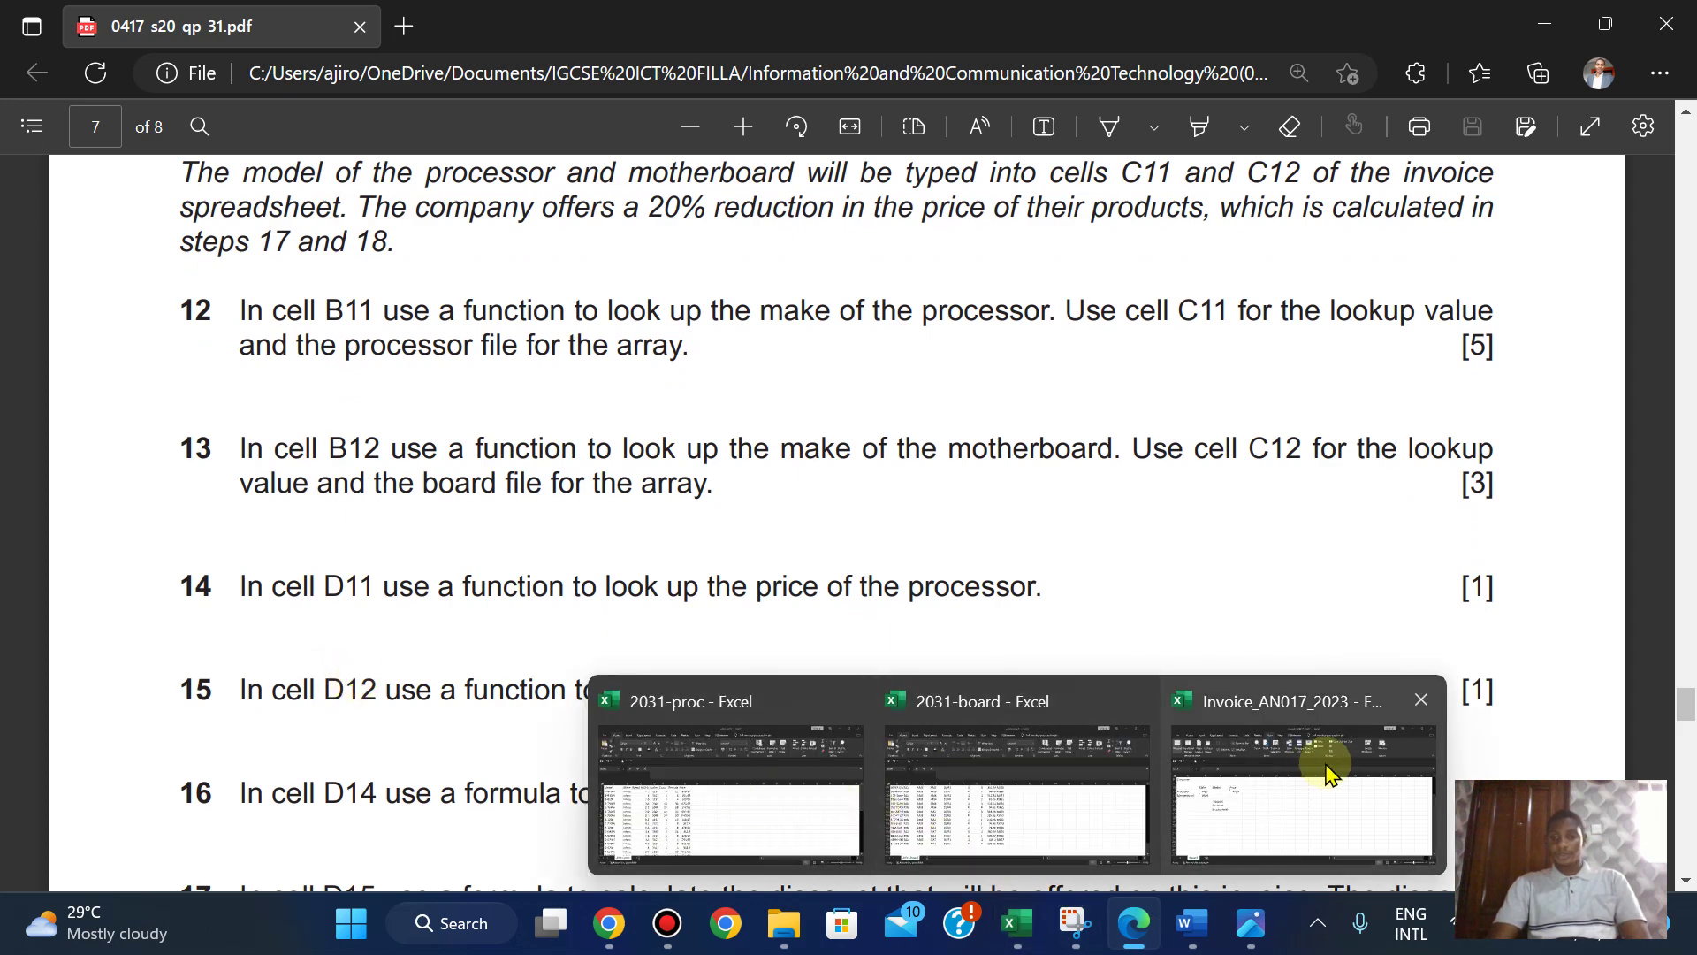
pyautogui.click(1322, 769)
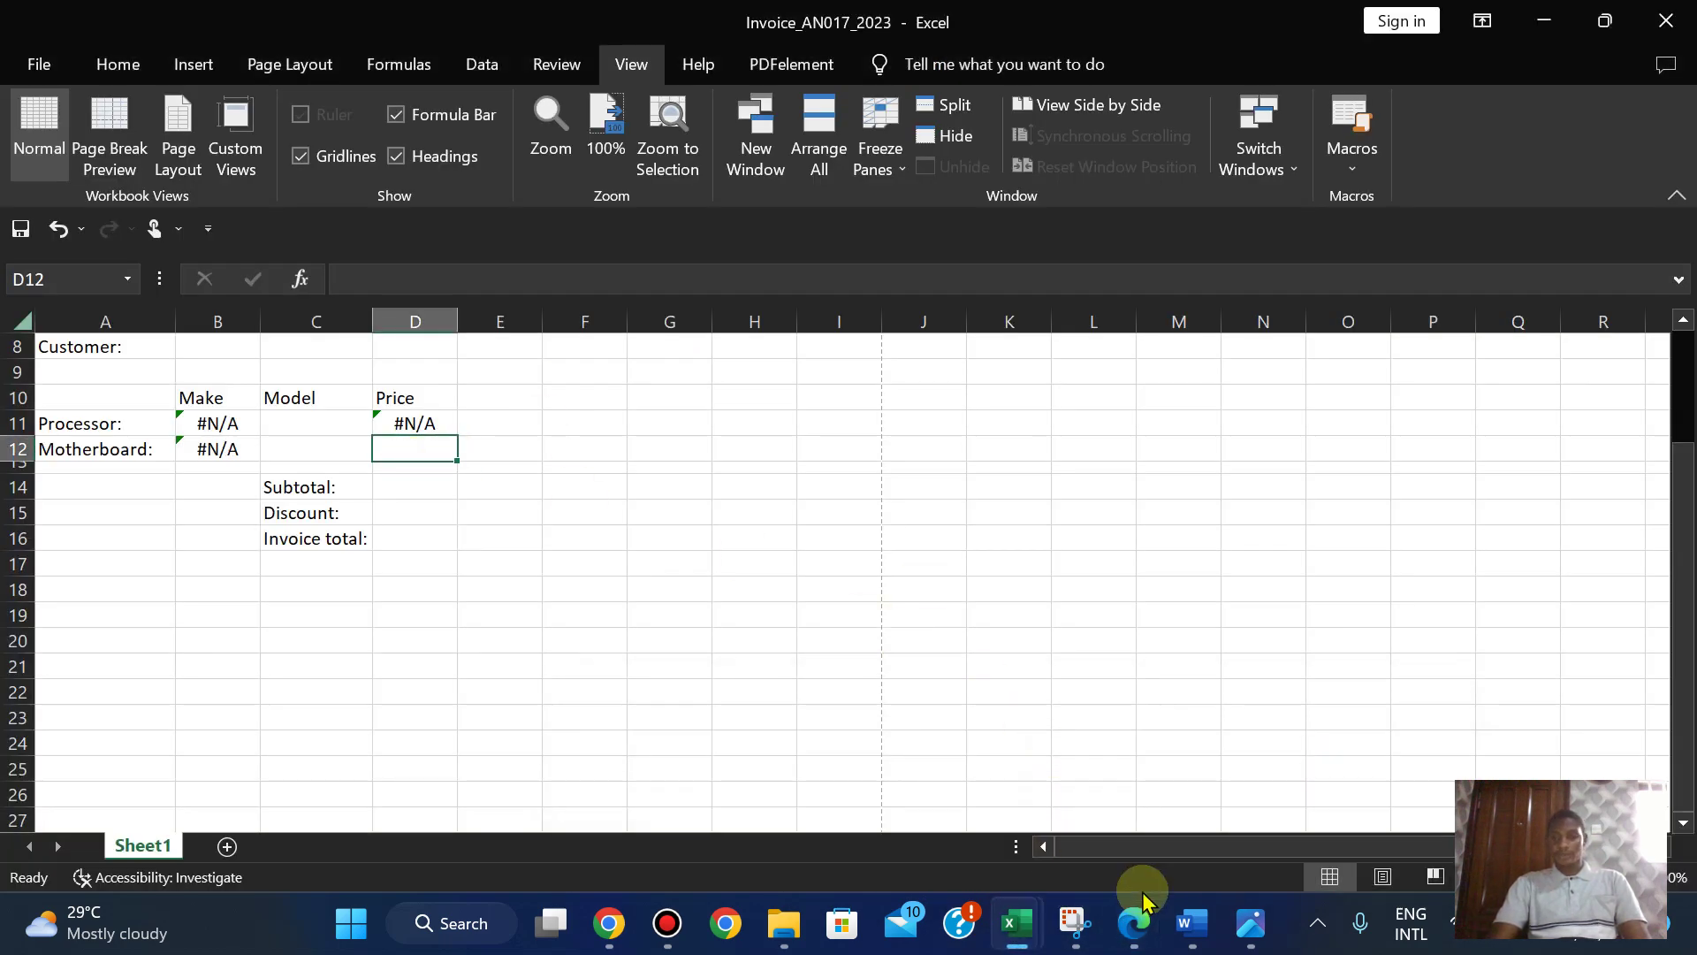
pyautogui.click(1132, 923)
pyautogui.click(1132, 923)
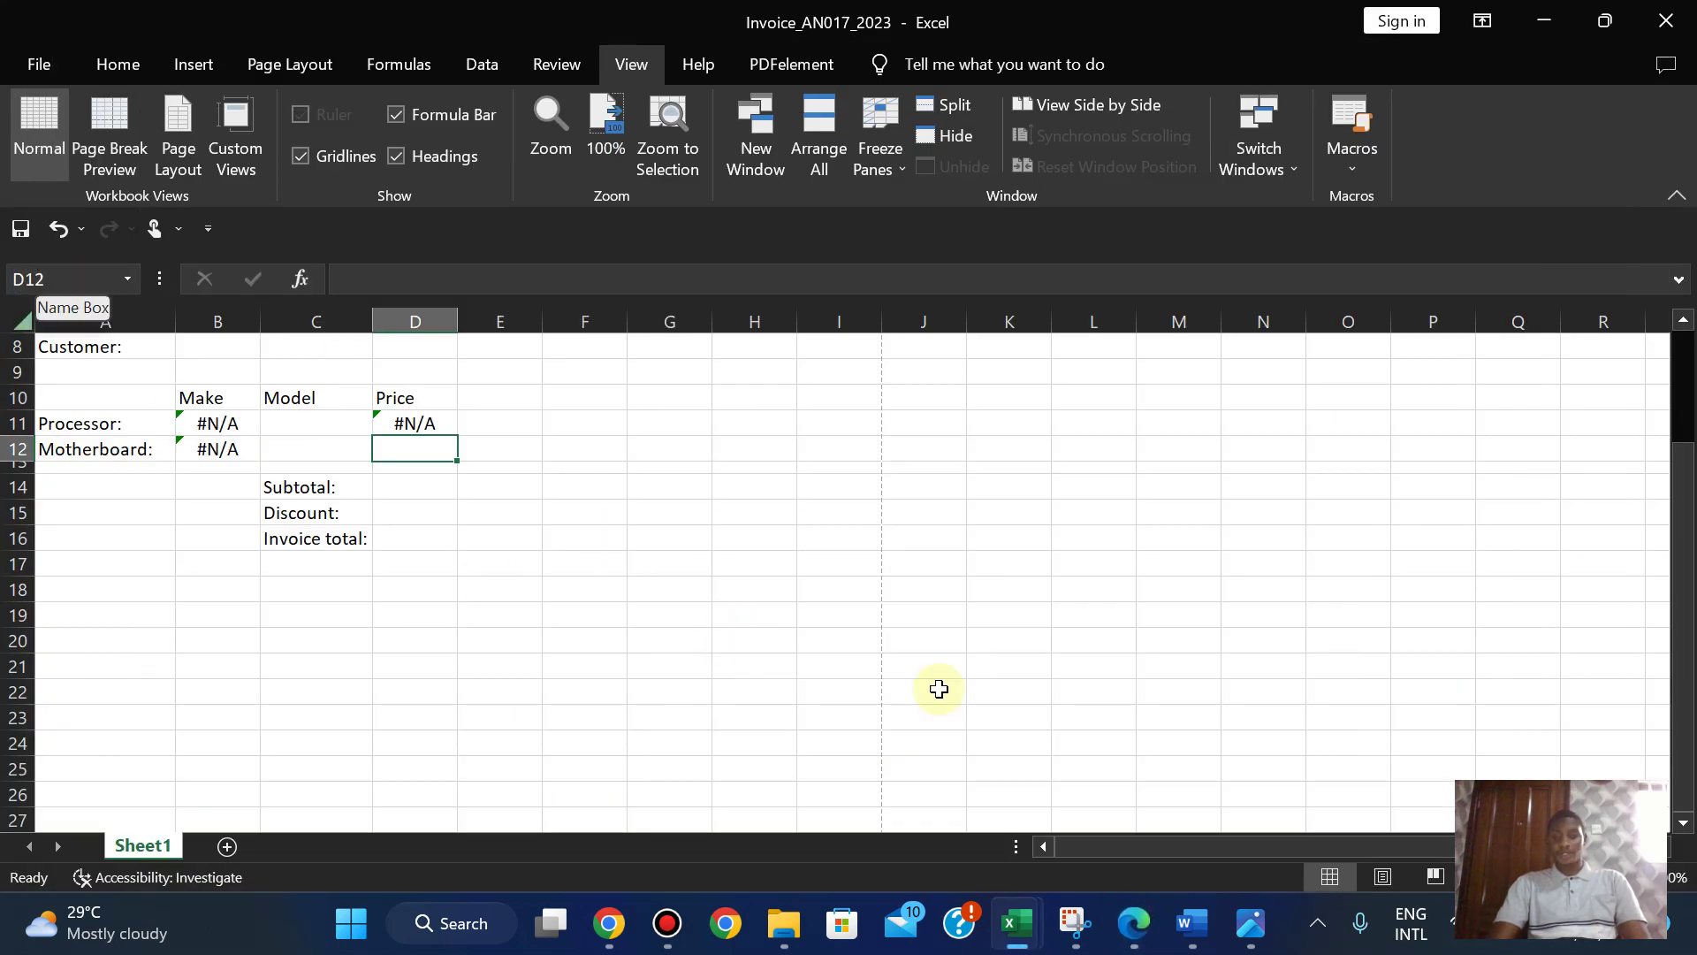
pyautogui.click(1134, 925)
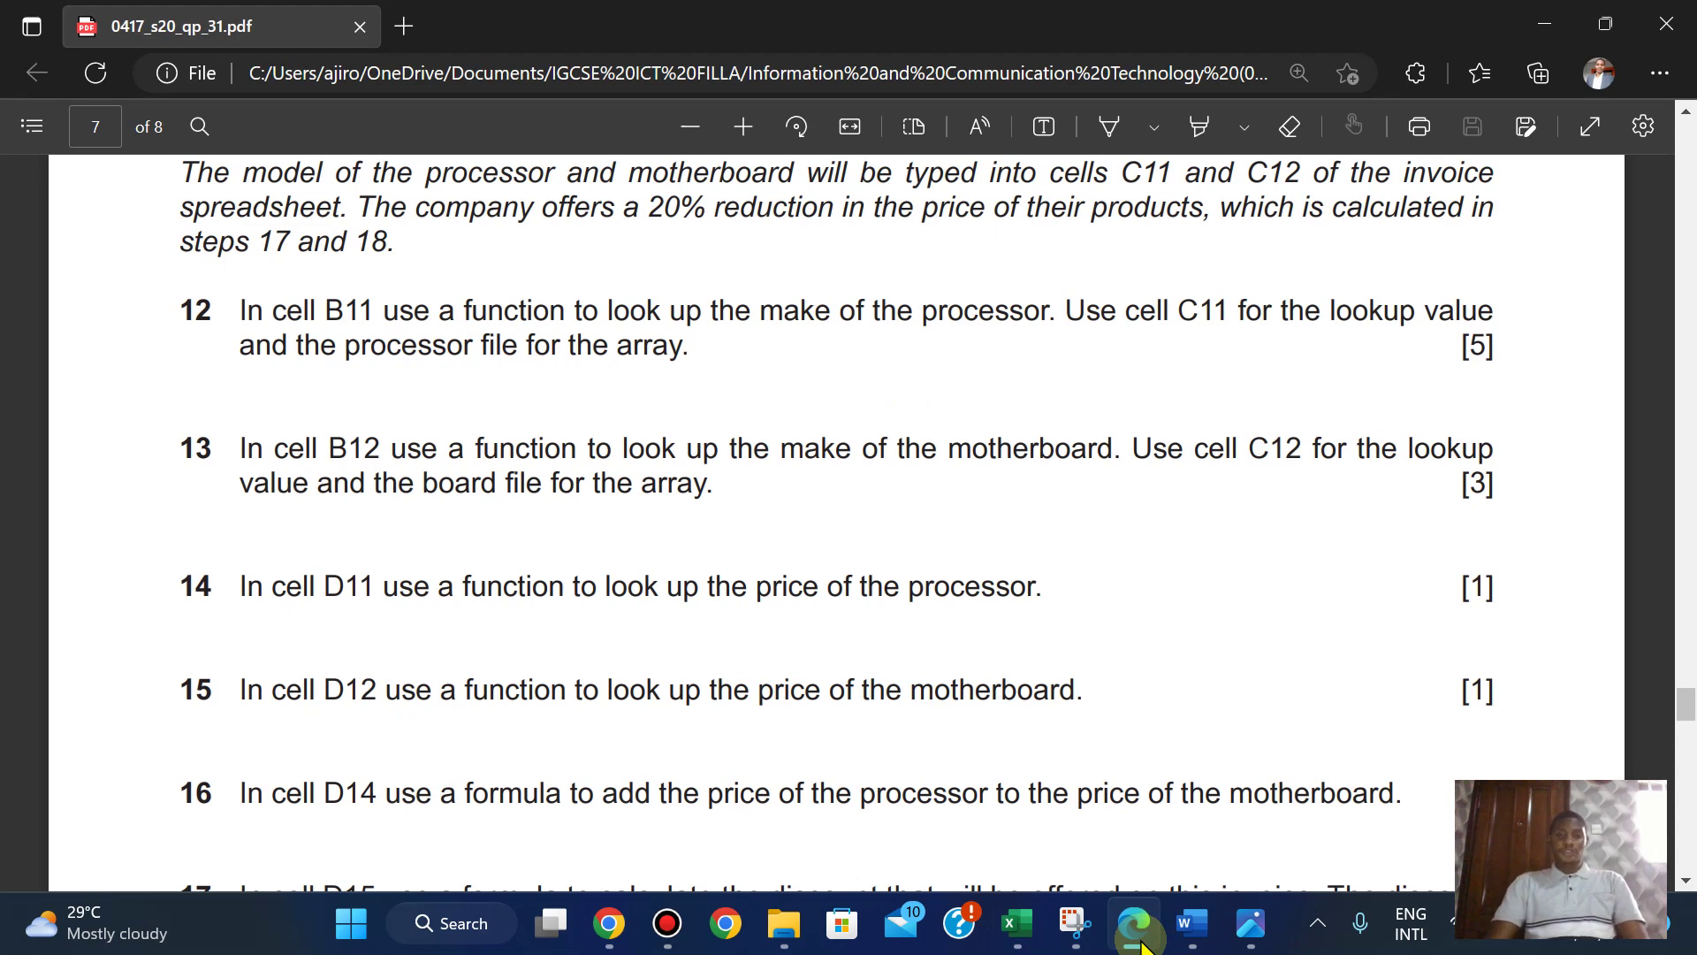
pyautogui.click(1139, 939)
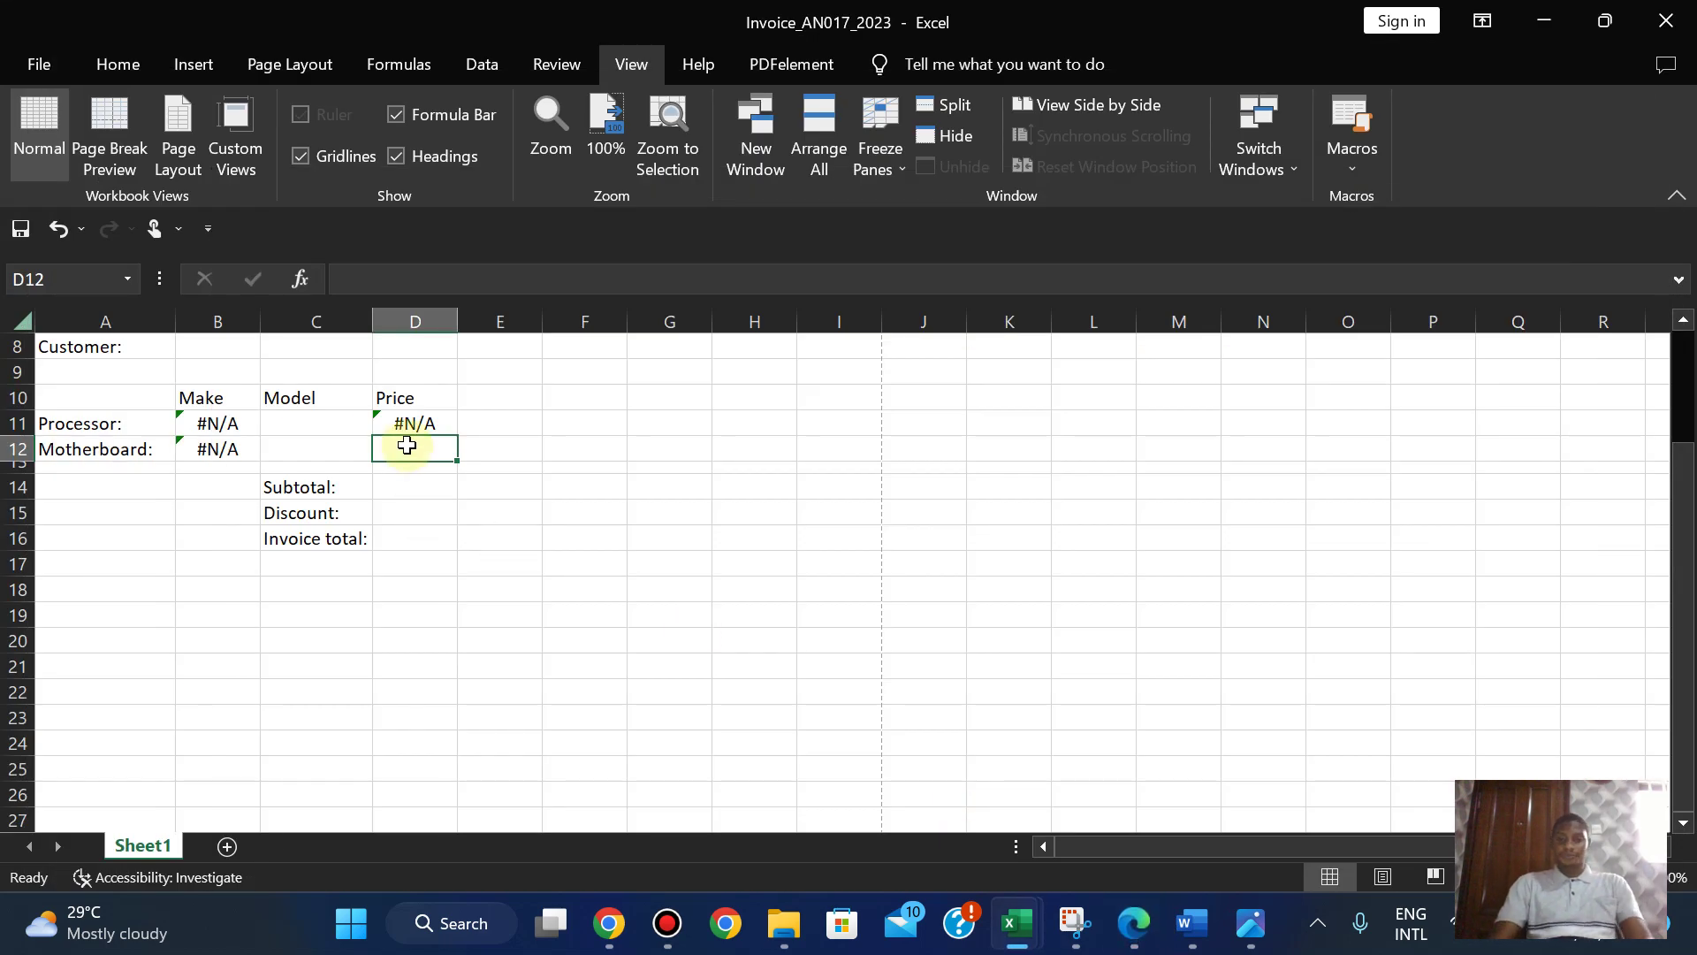
# - Start a VLOOKUP in D12 with C12 as the lookup value
pyautogui.write('=')
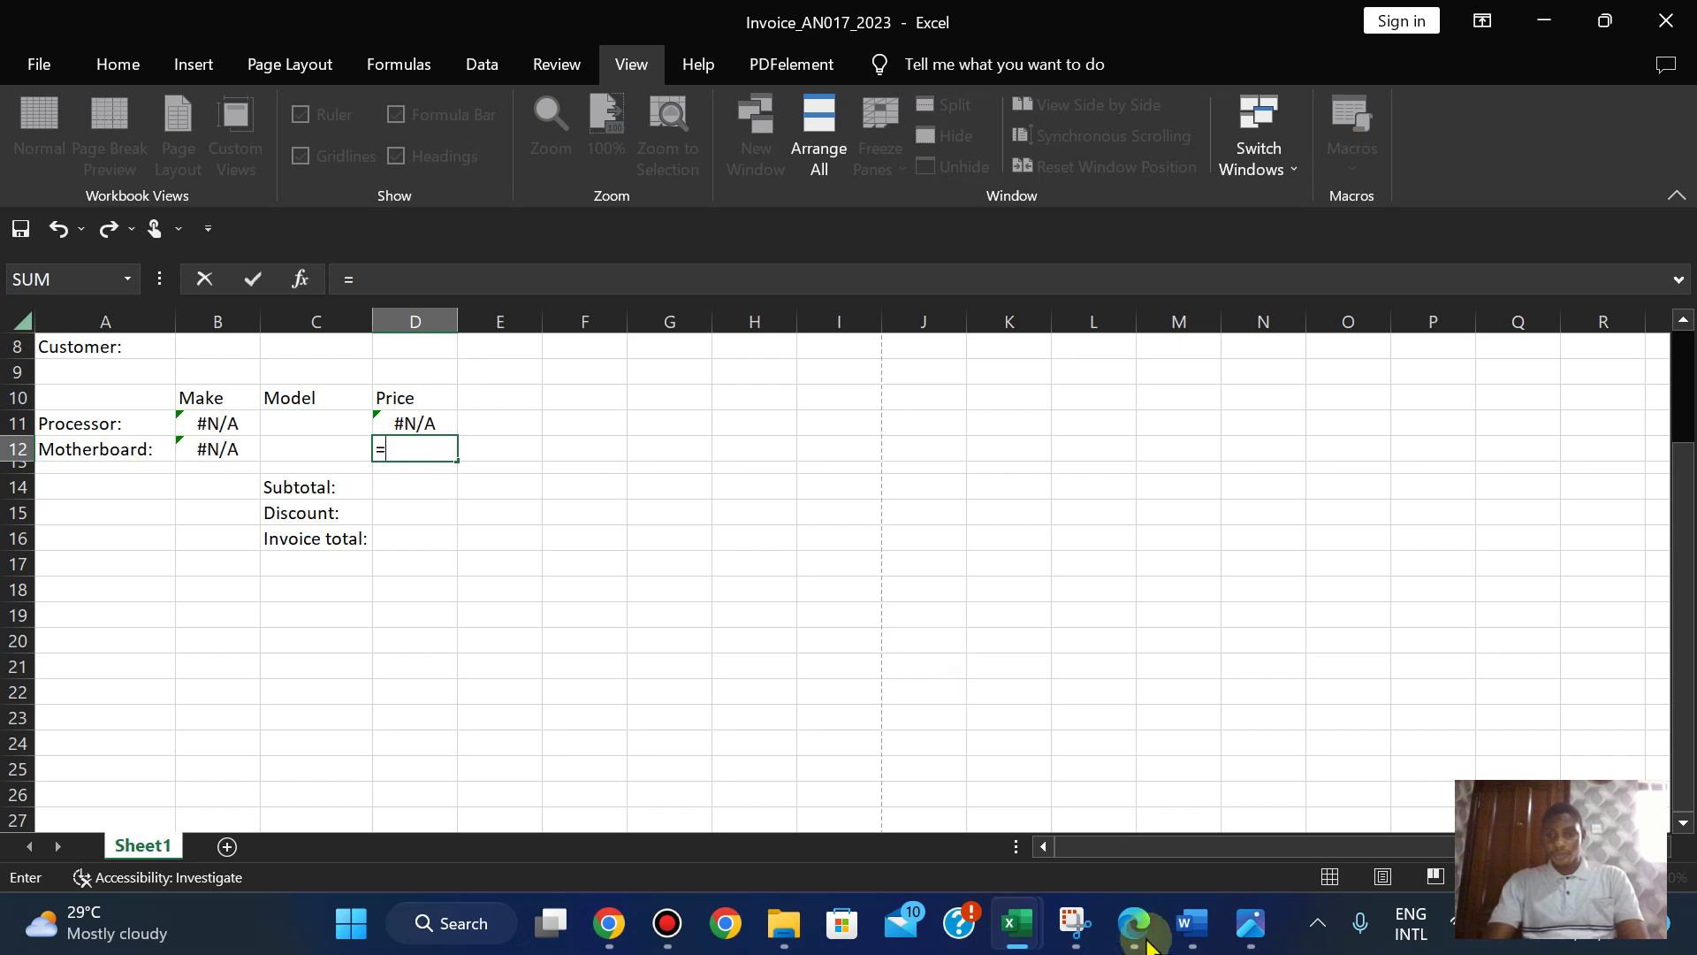
pyautogui.click(1134, 937)
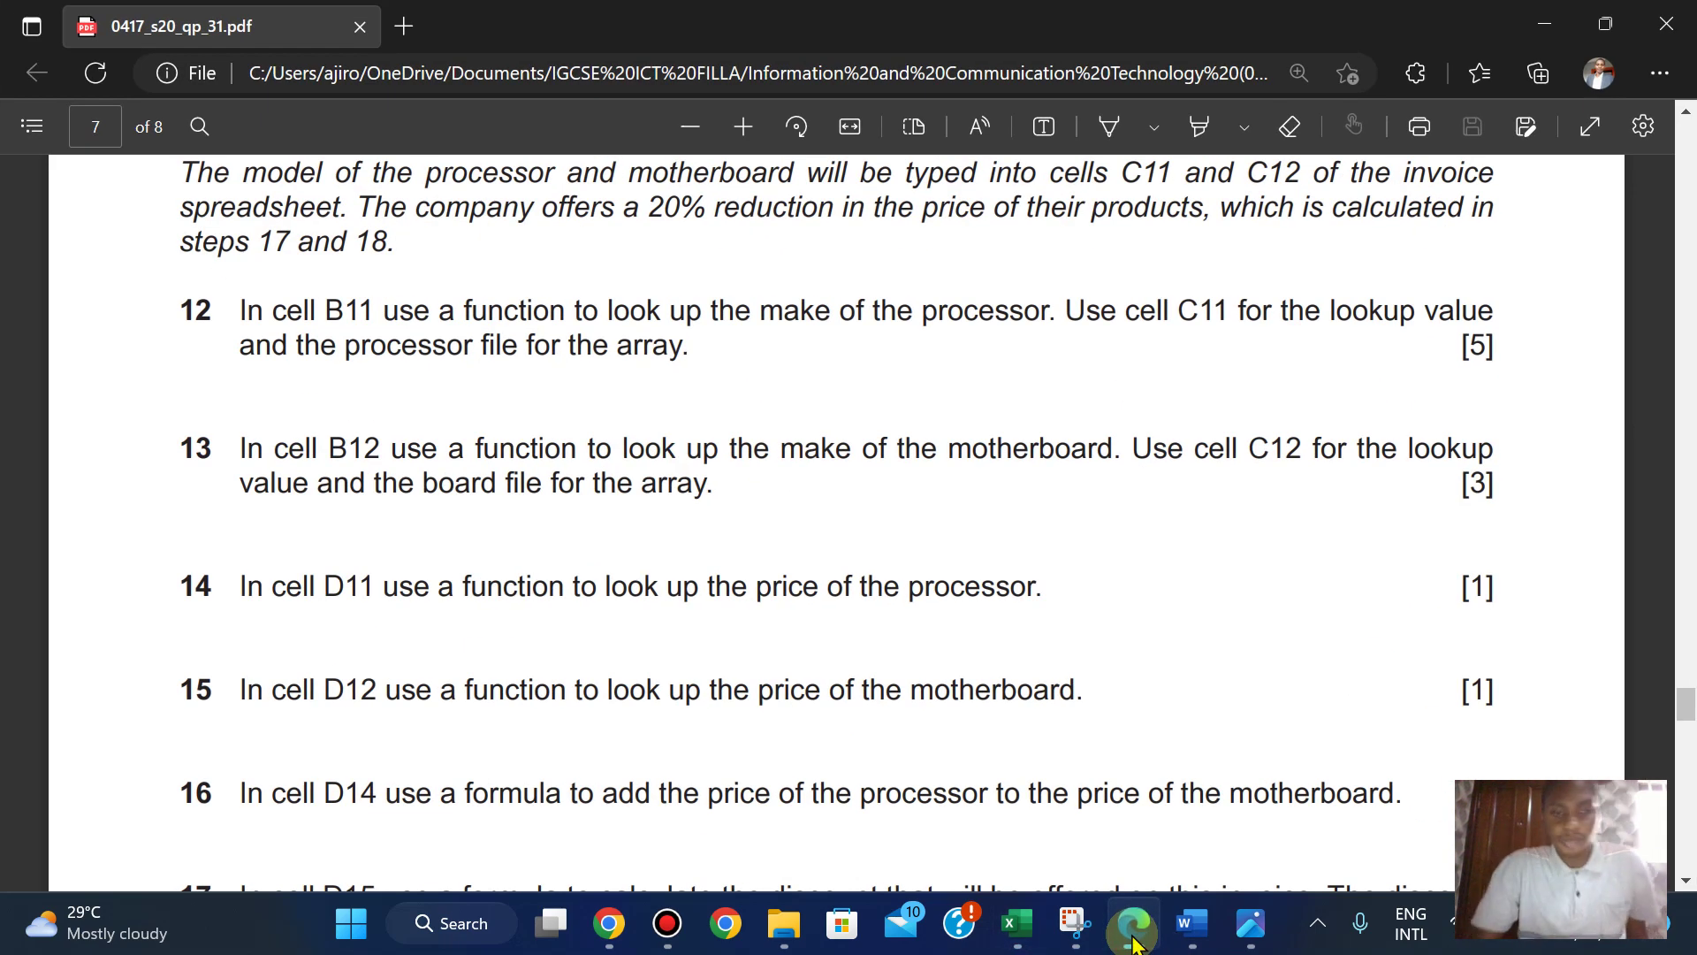
pyautogui.click(1134, 939)
pyautogui.write('VLO')
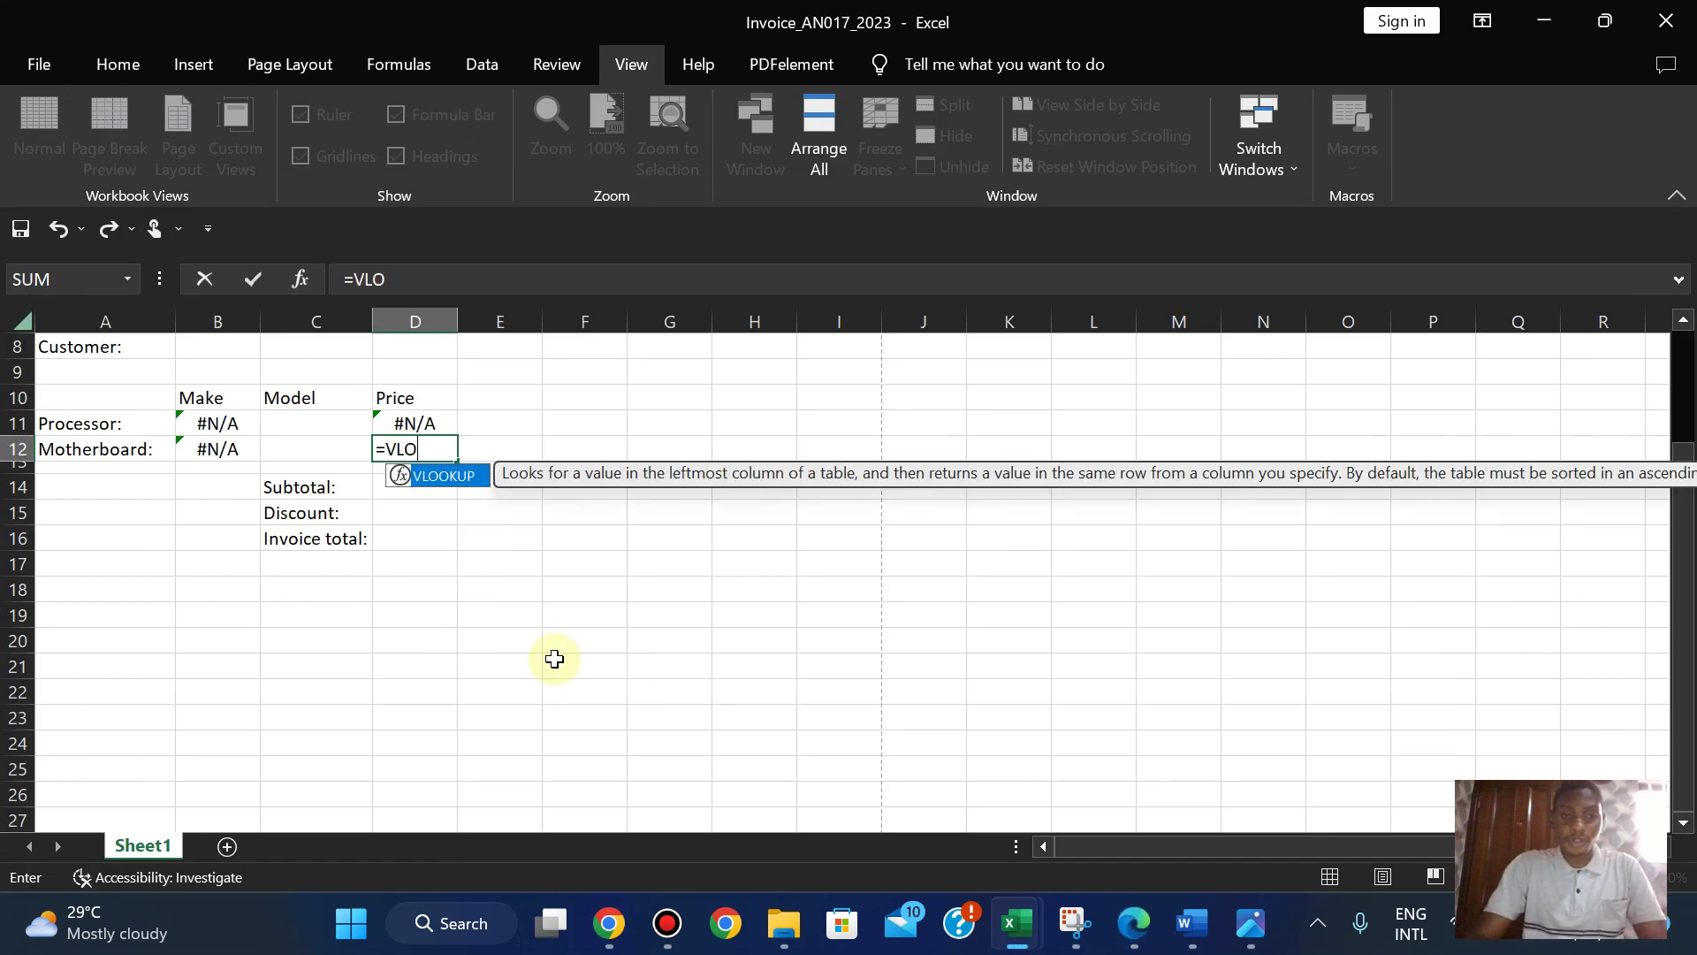
pyautogui.write('O')
pyautogui.doubleClick(452, 478)
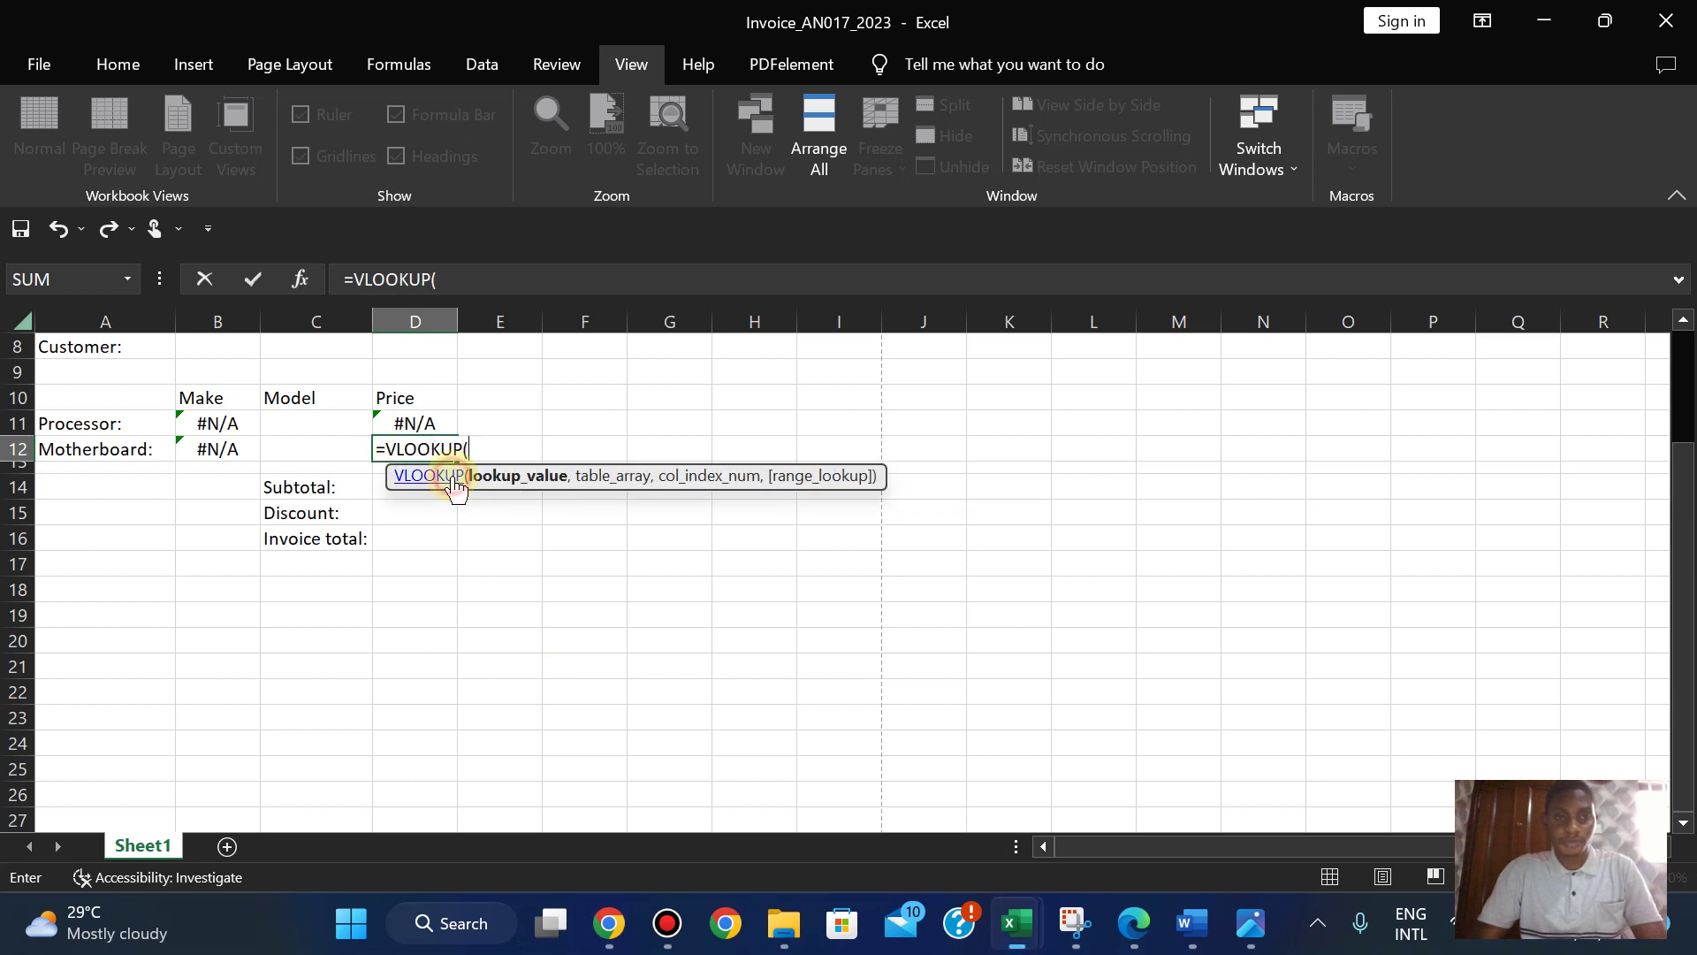
pyautogui.click(303, 448)
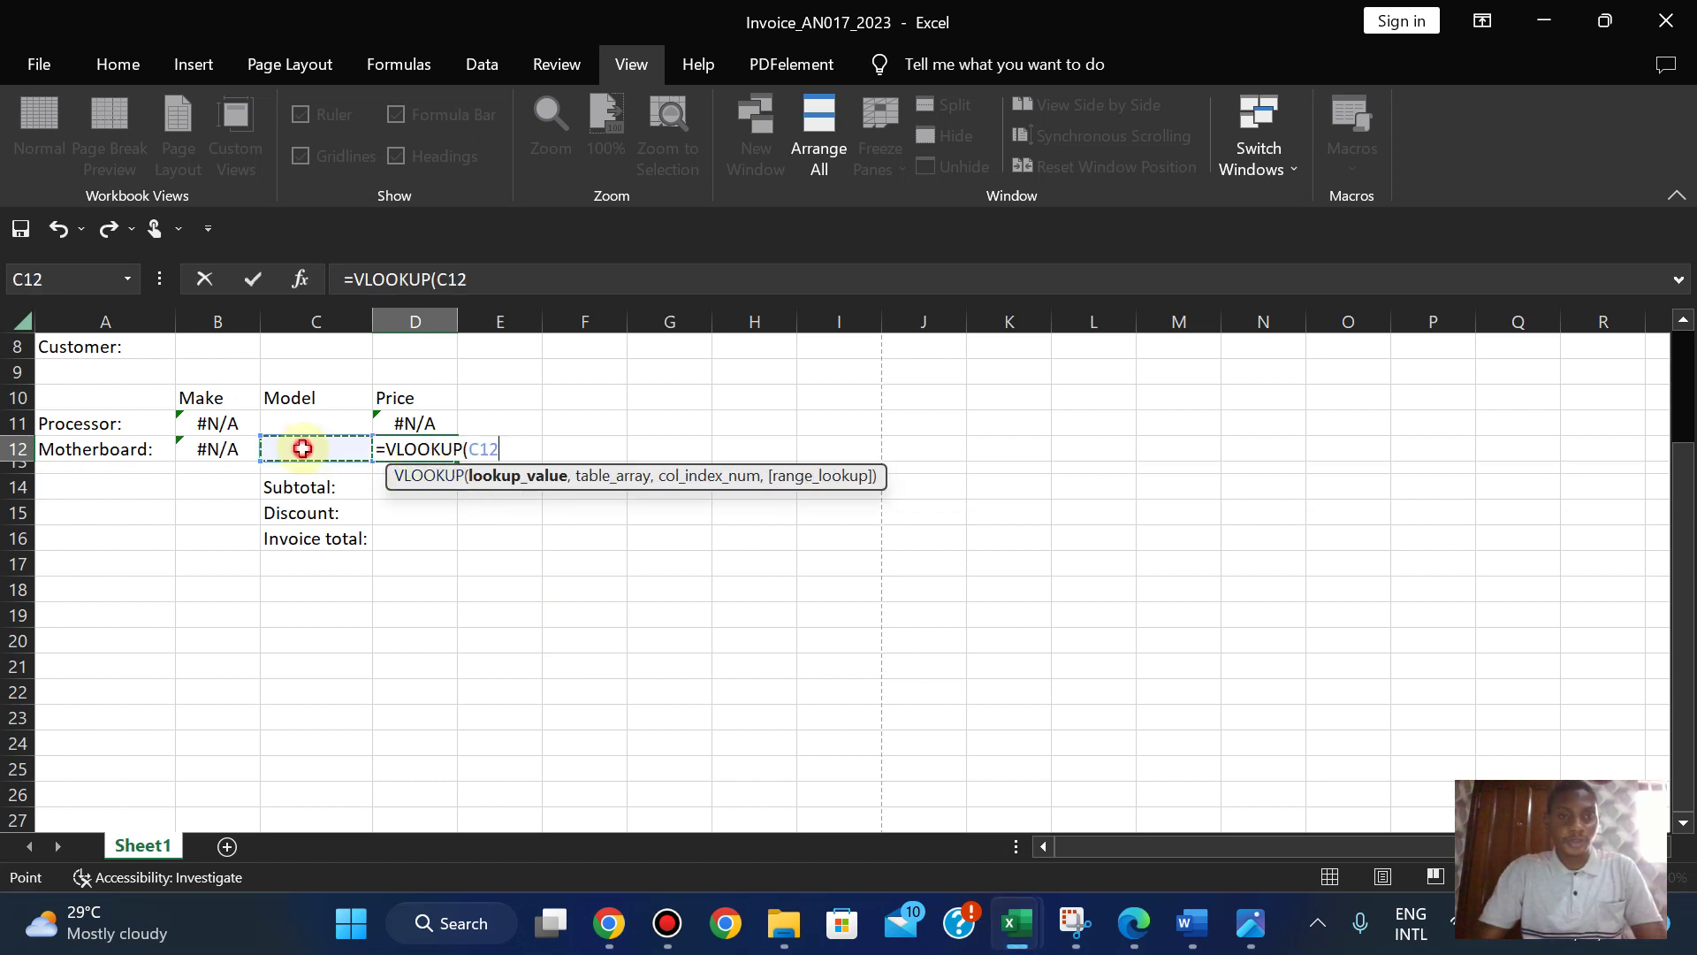
pyautogui.write(',')
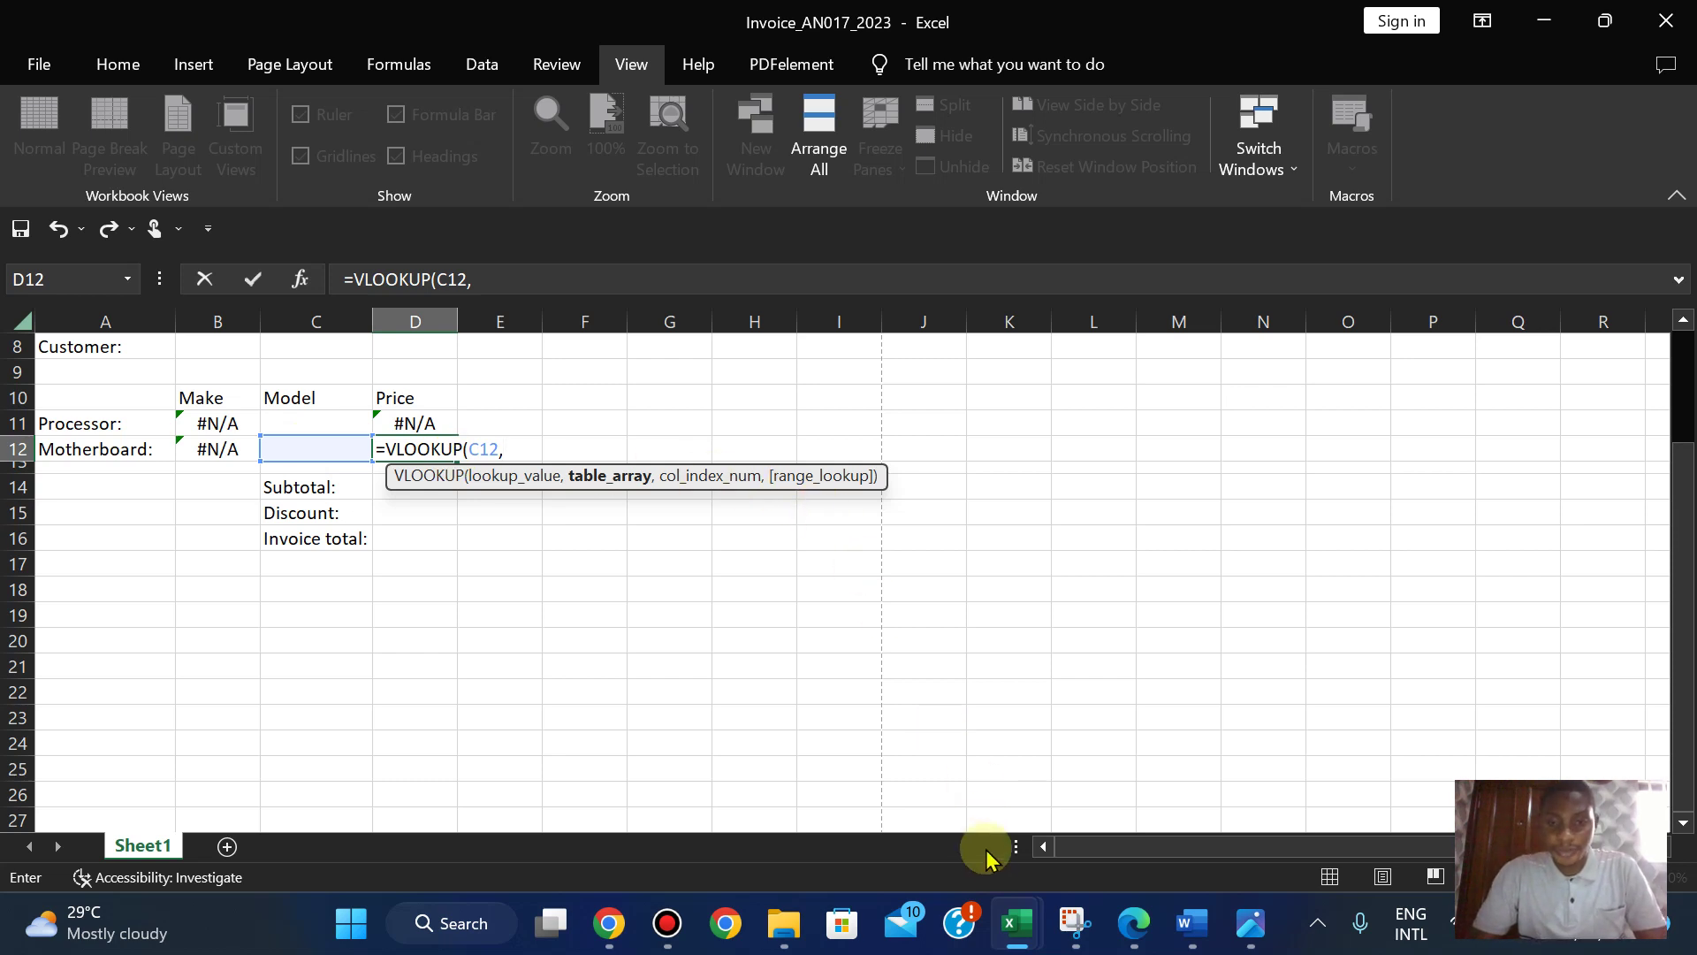
# - Finish D12's lookup with 2031-board $A$2:$H$121, column 8, FALSE, and commit it
pyautogui.moveTo(1016, 922)
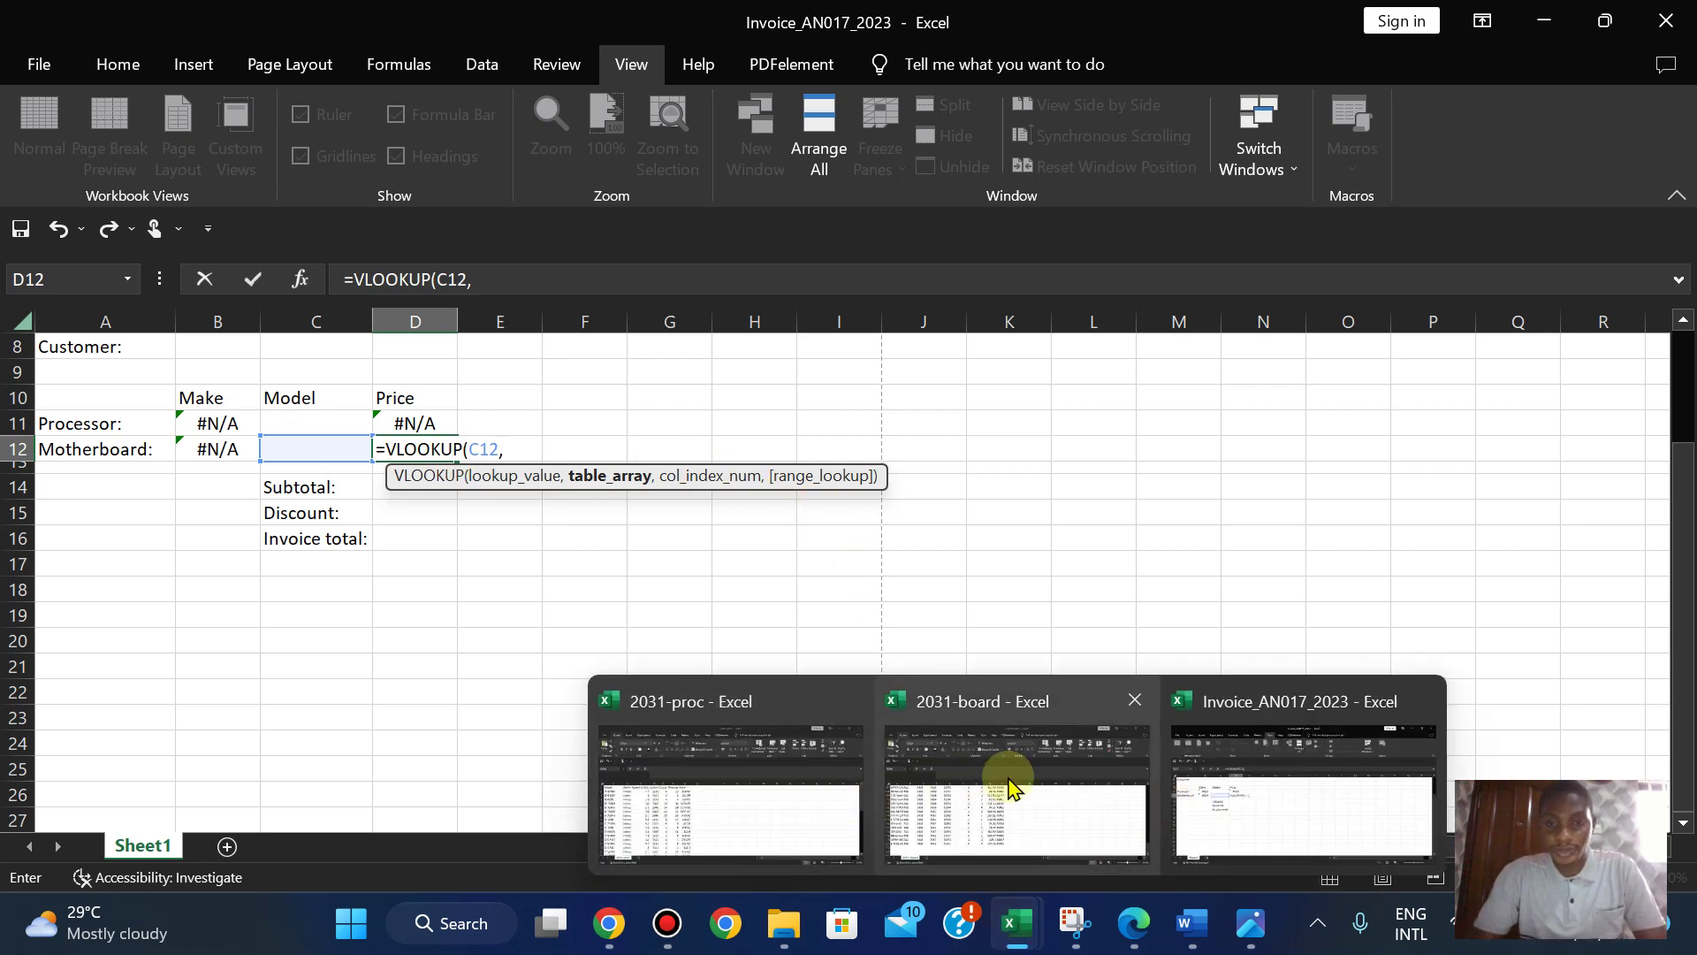
pyautogui.click(1008, 787)
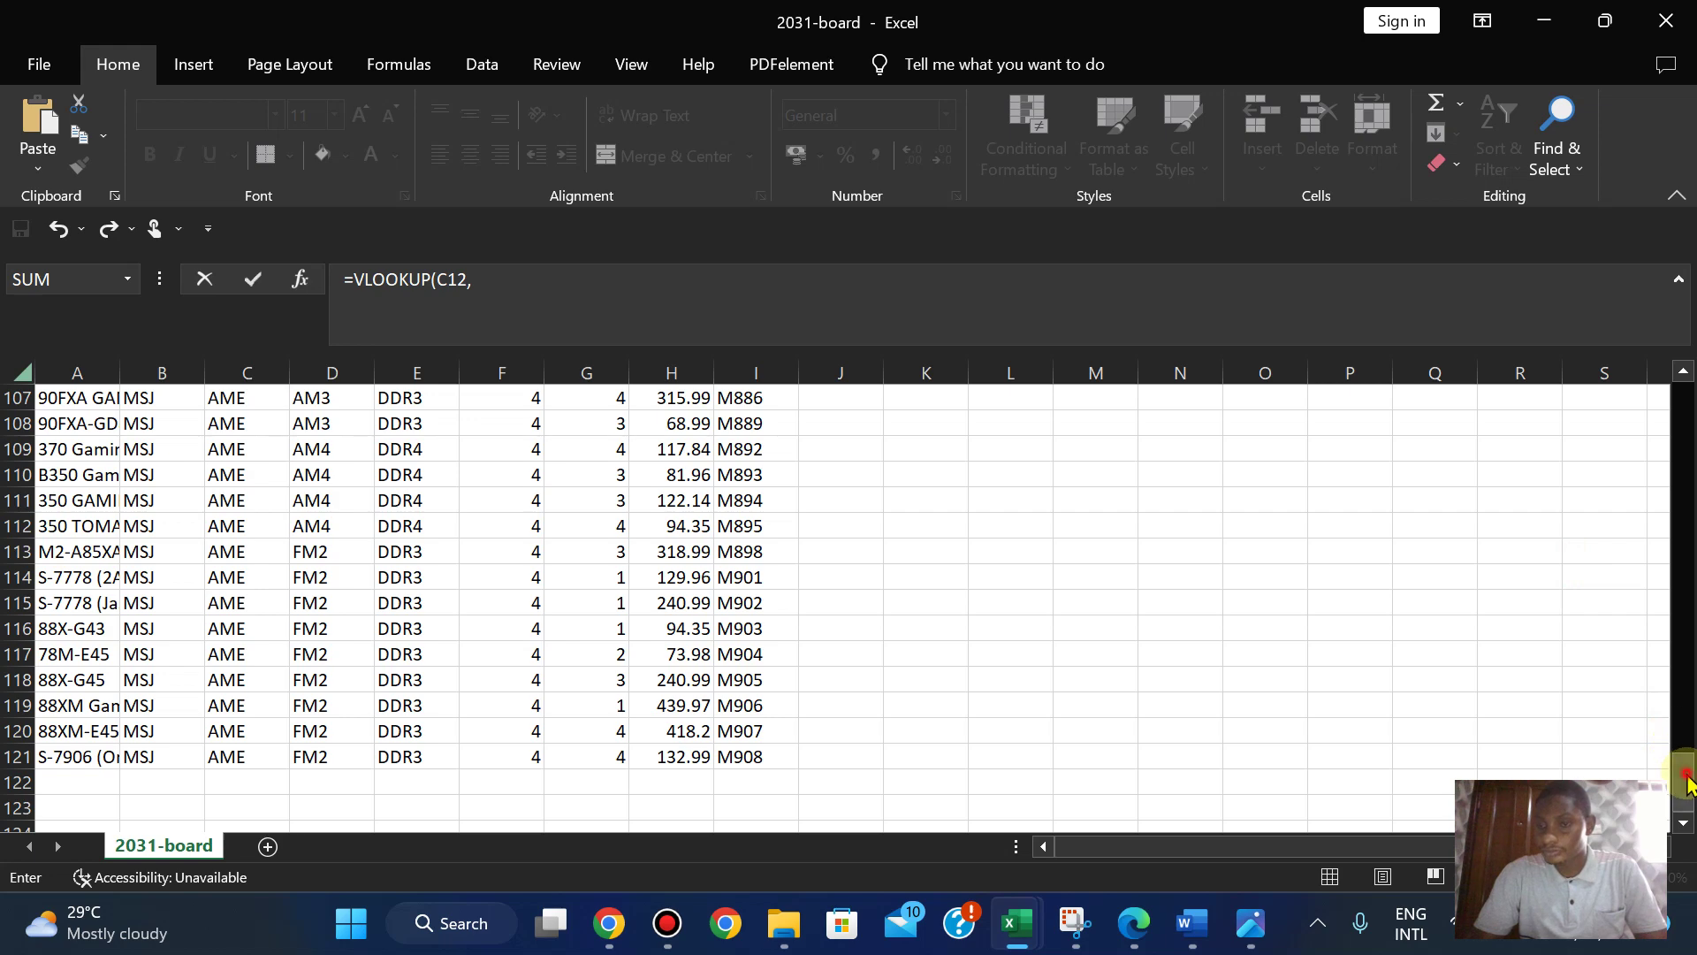
pyautogui.moveTo(1676, 745); pyautogui.dragTo(1678, 363)
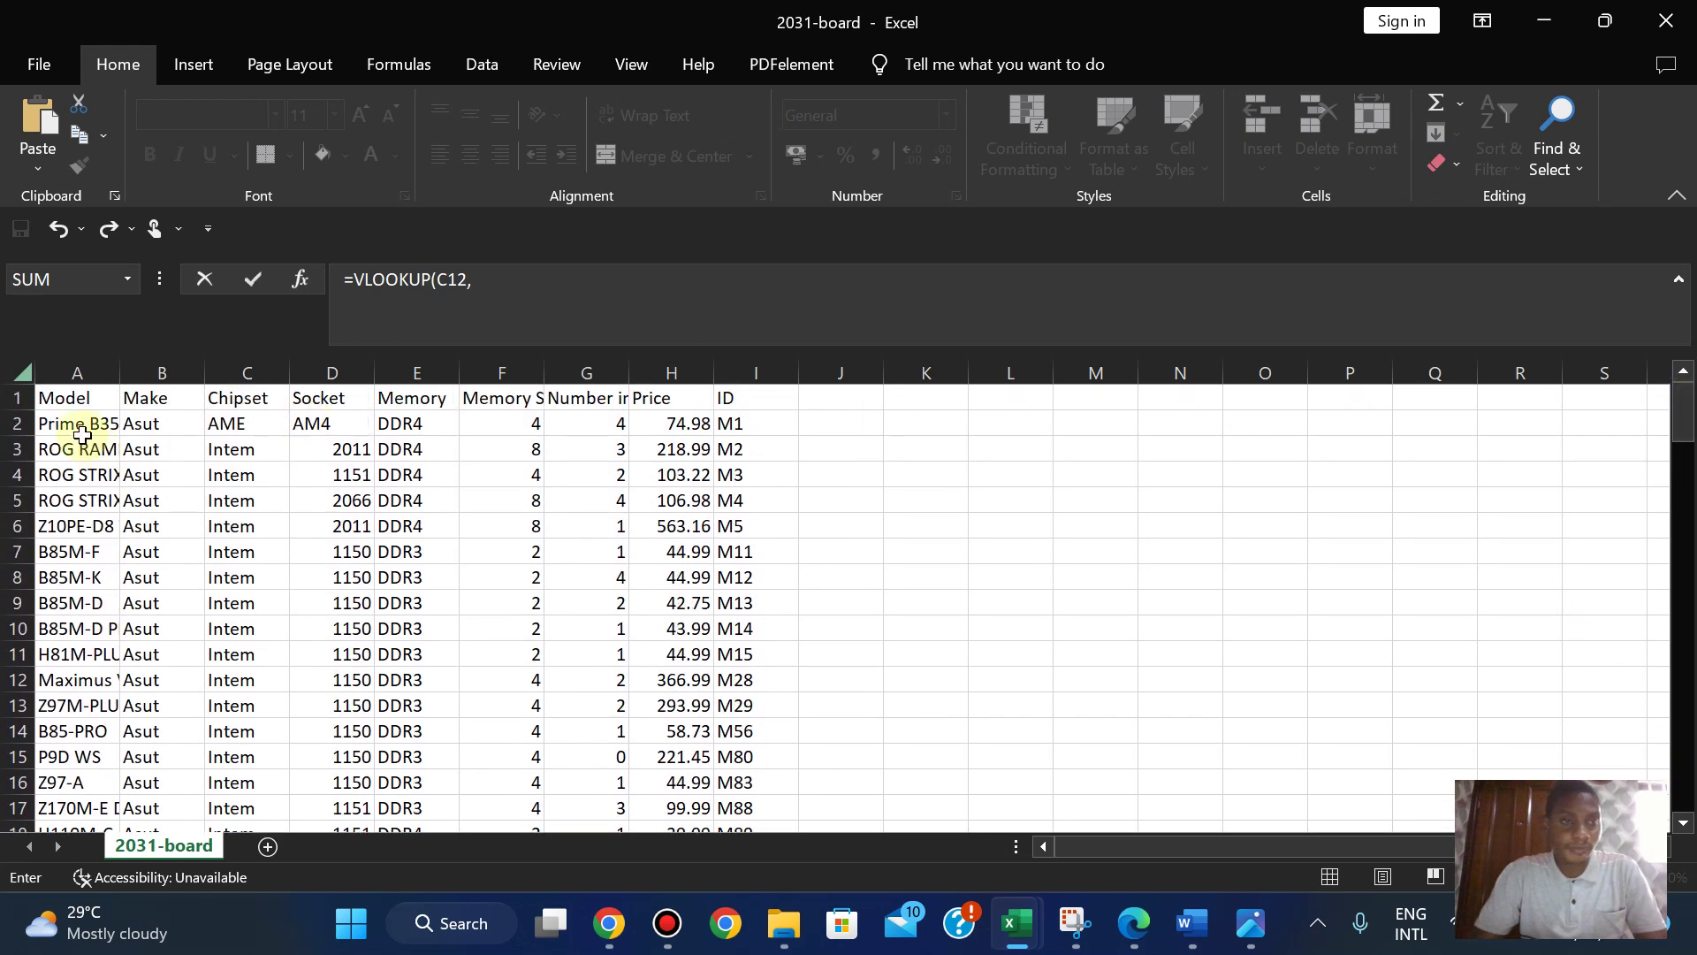
pyautogui.moveTo(56, 427); pyautogui.dragTo(660, 530)
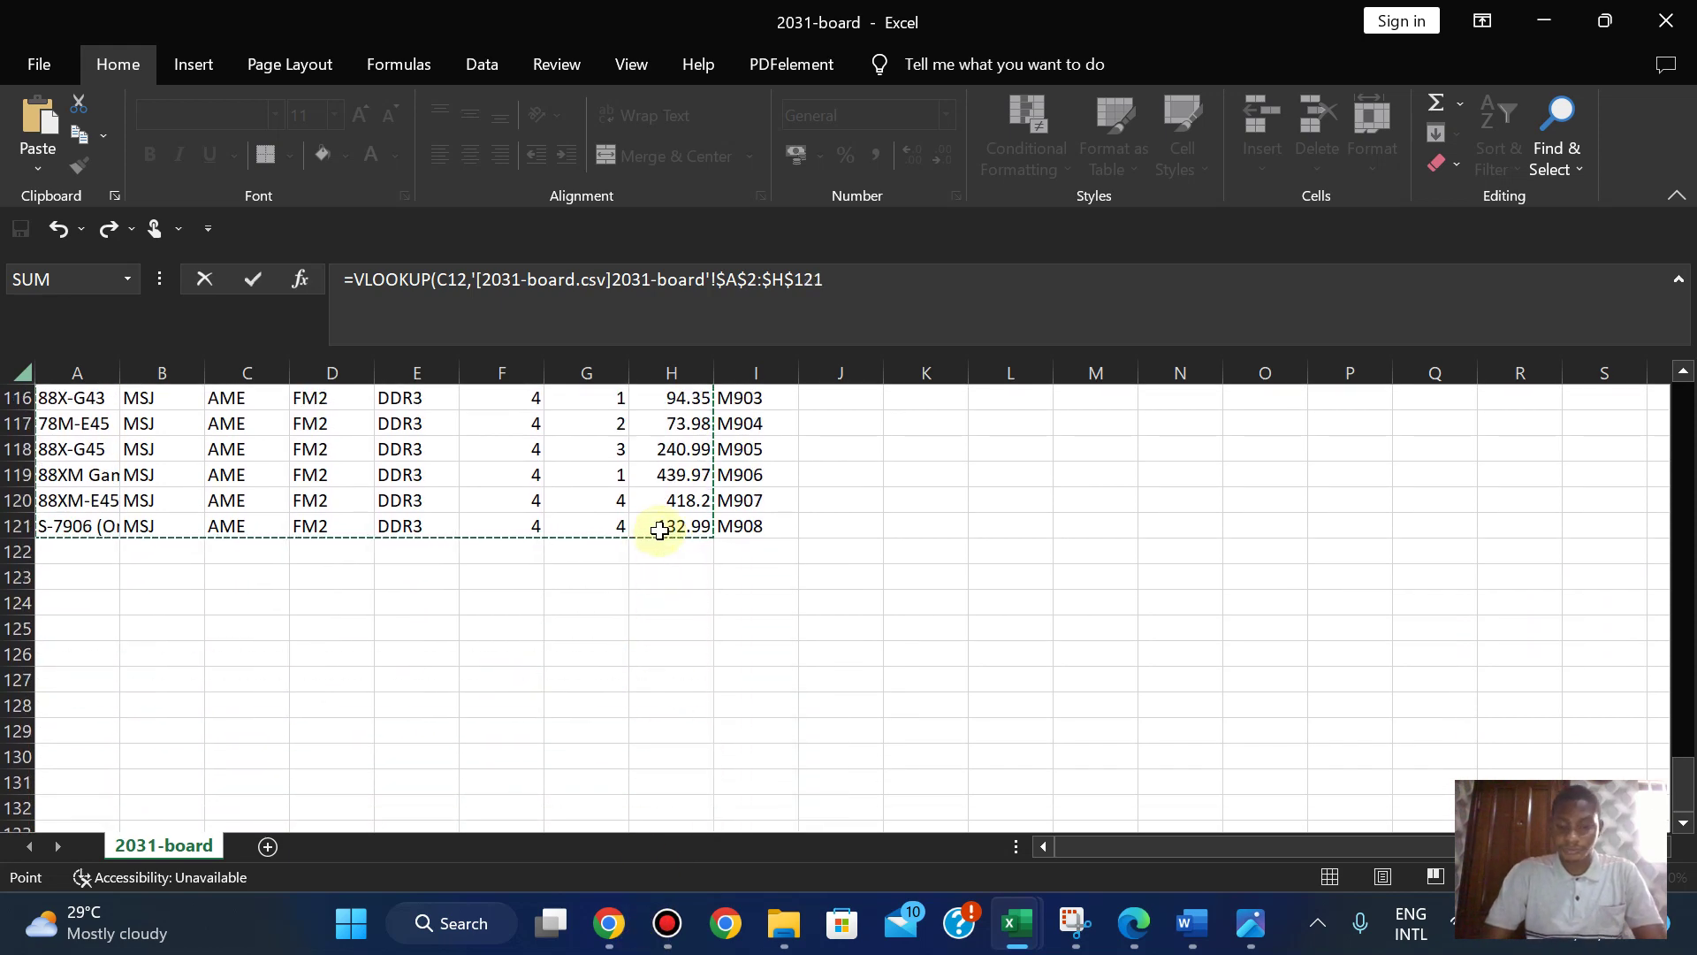
pyautogui.click(853, 277)
pyautogui.write(',')
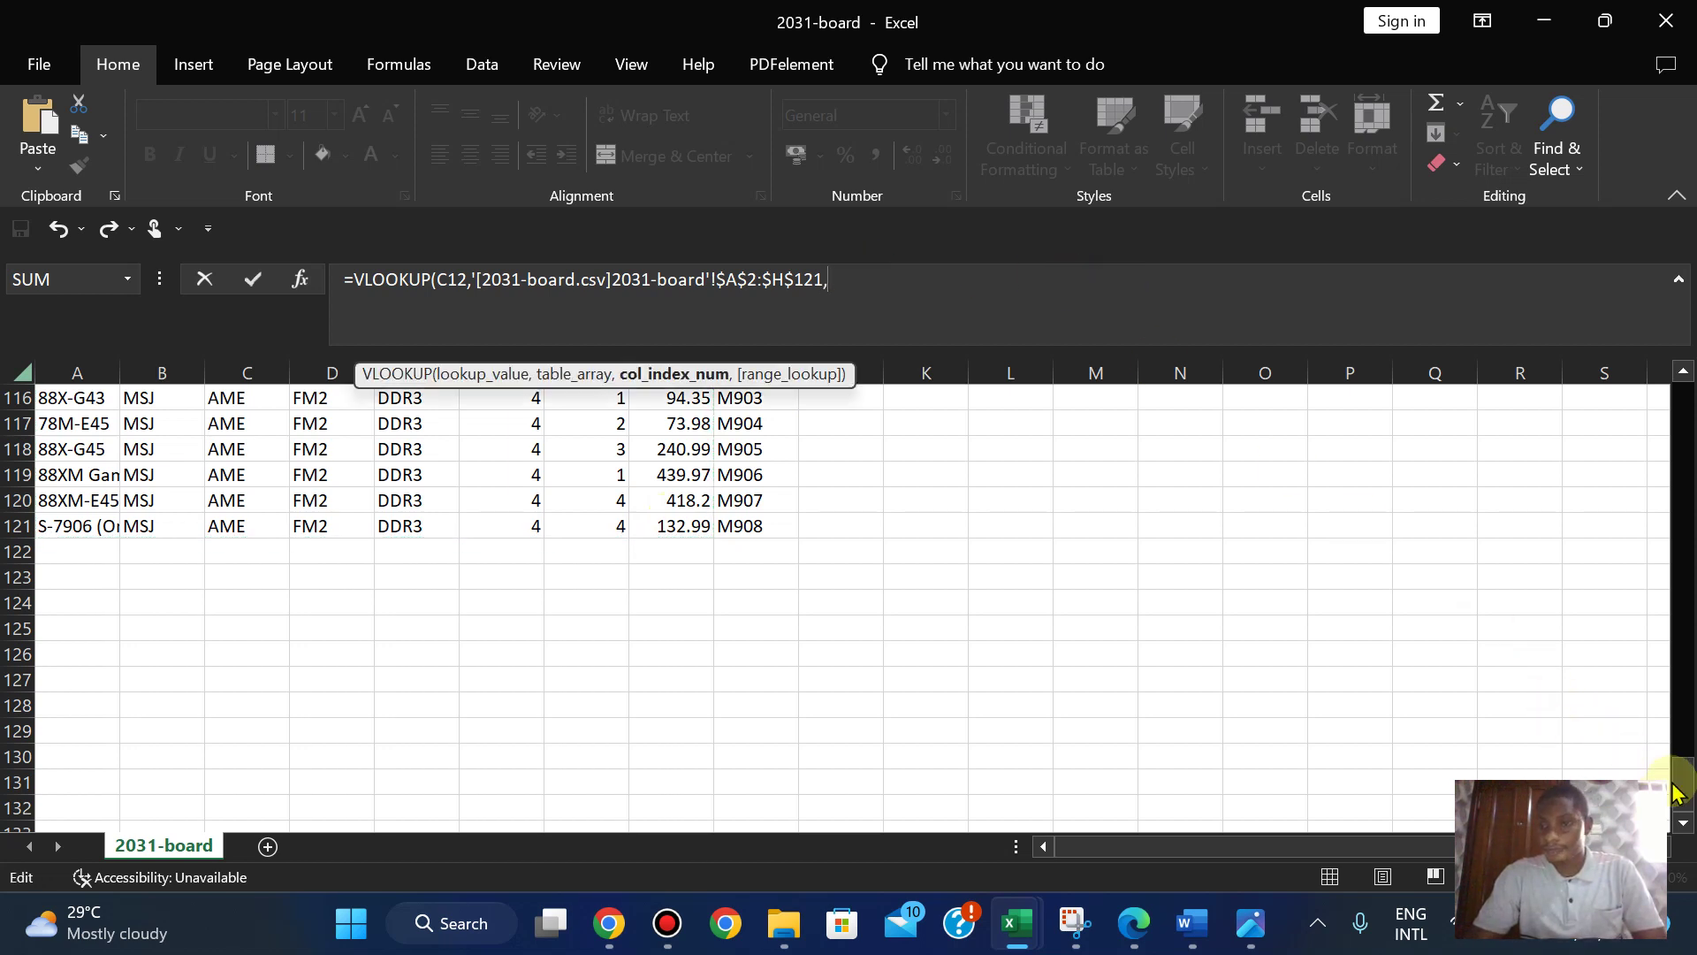
pyautogui.moveTo(1680, 796); pyautogui.dragTo(1673, 394)
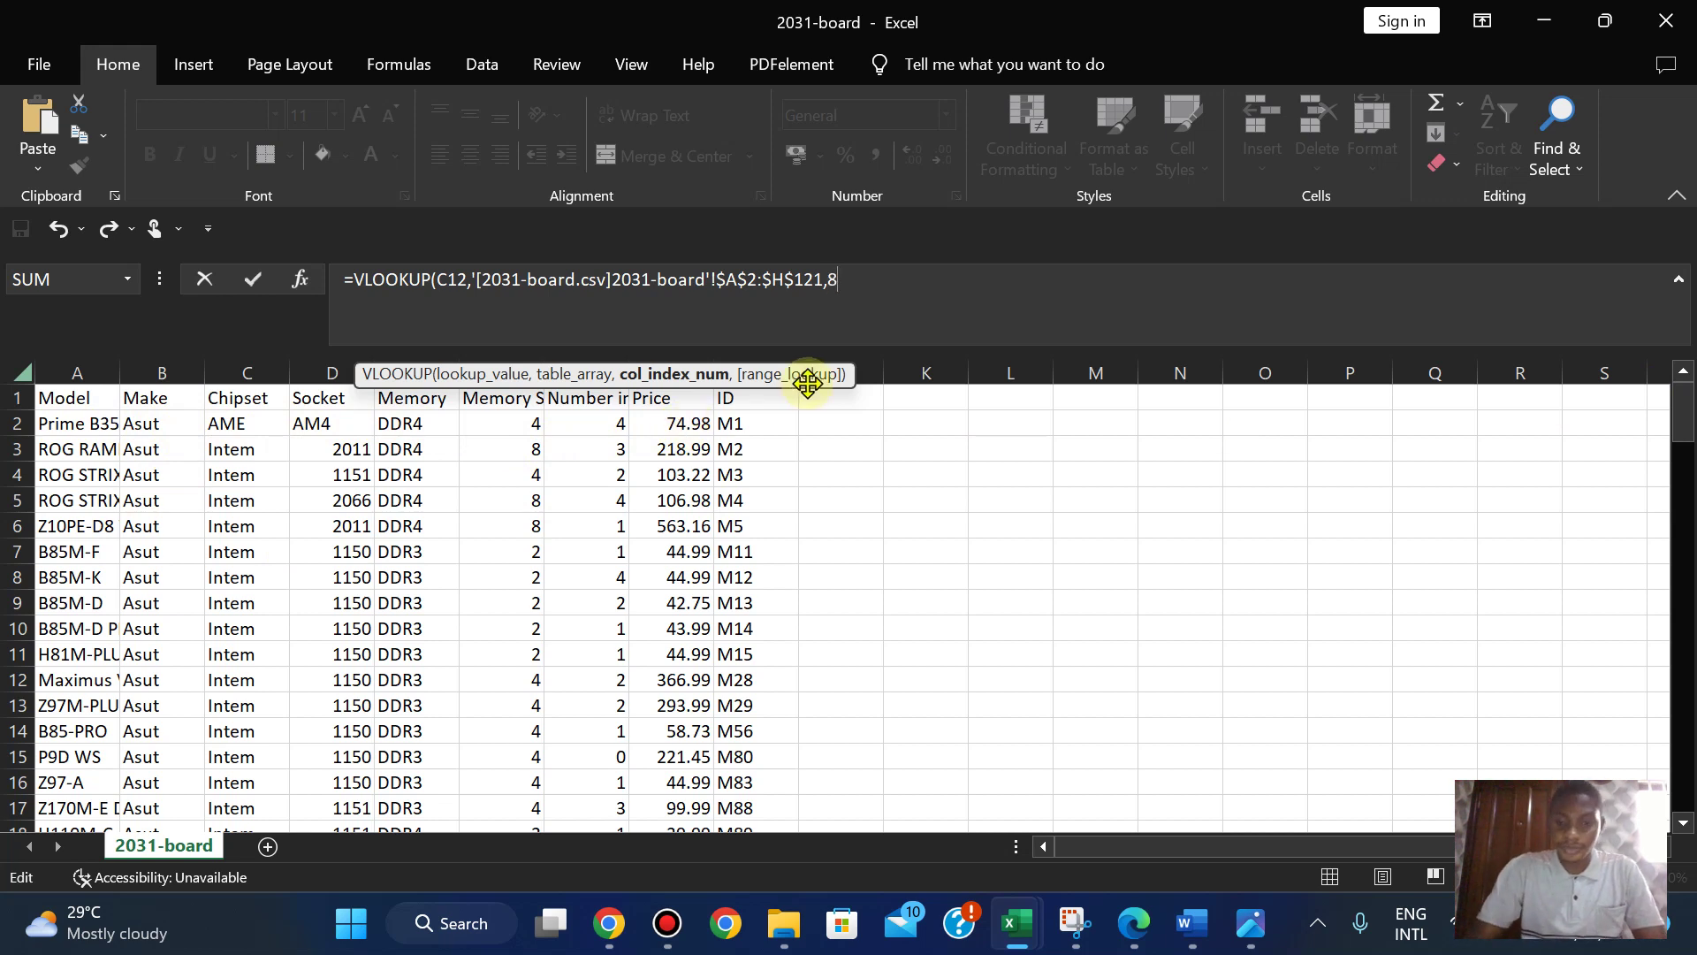
pyautogui.write(',')
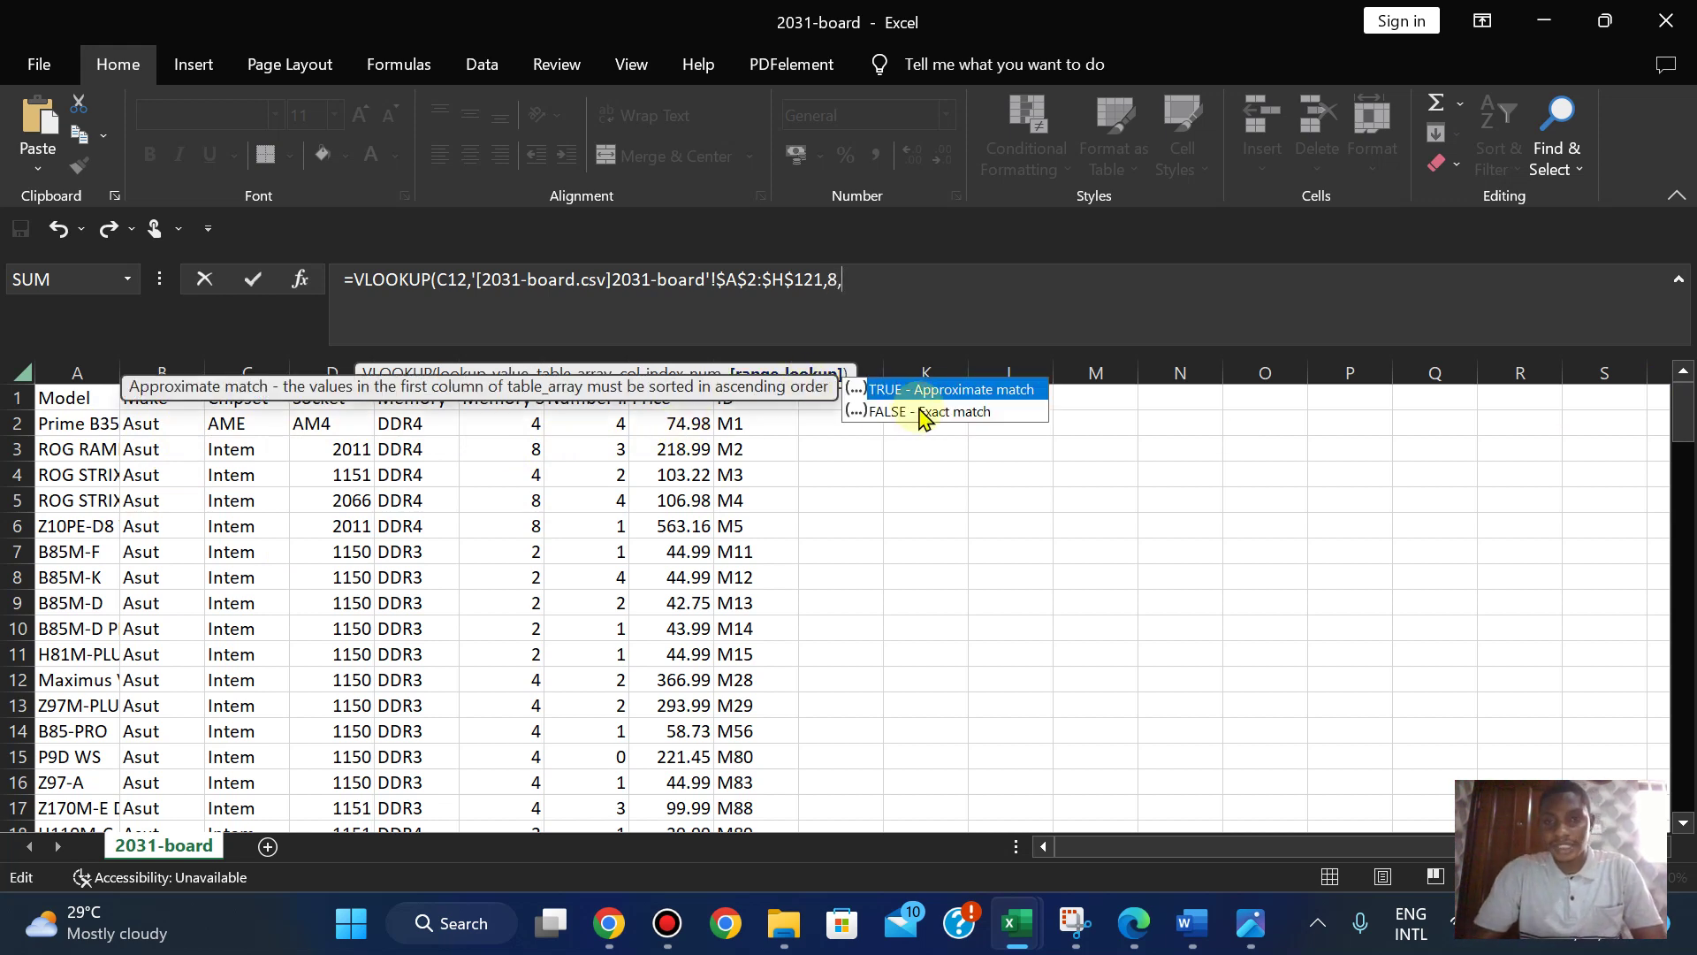
pyautogui.doubleClick(918, 408)
pyautogui.write(')')
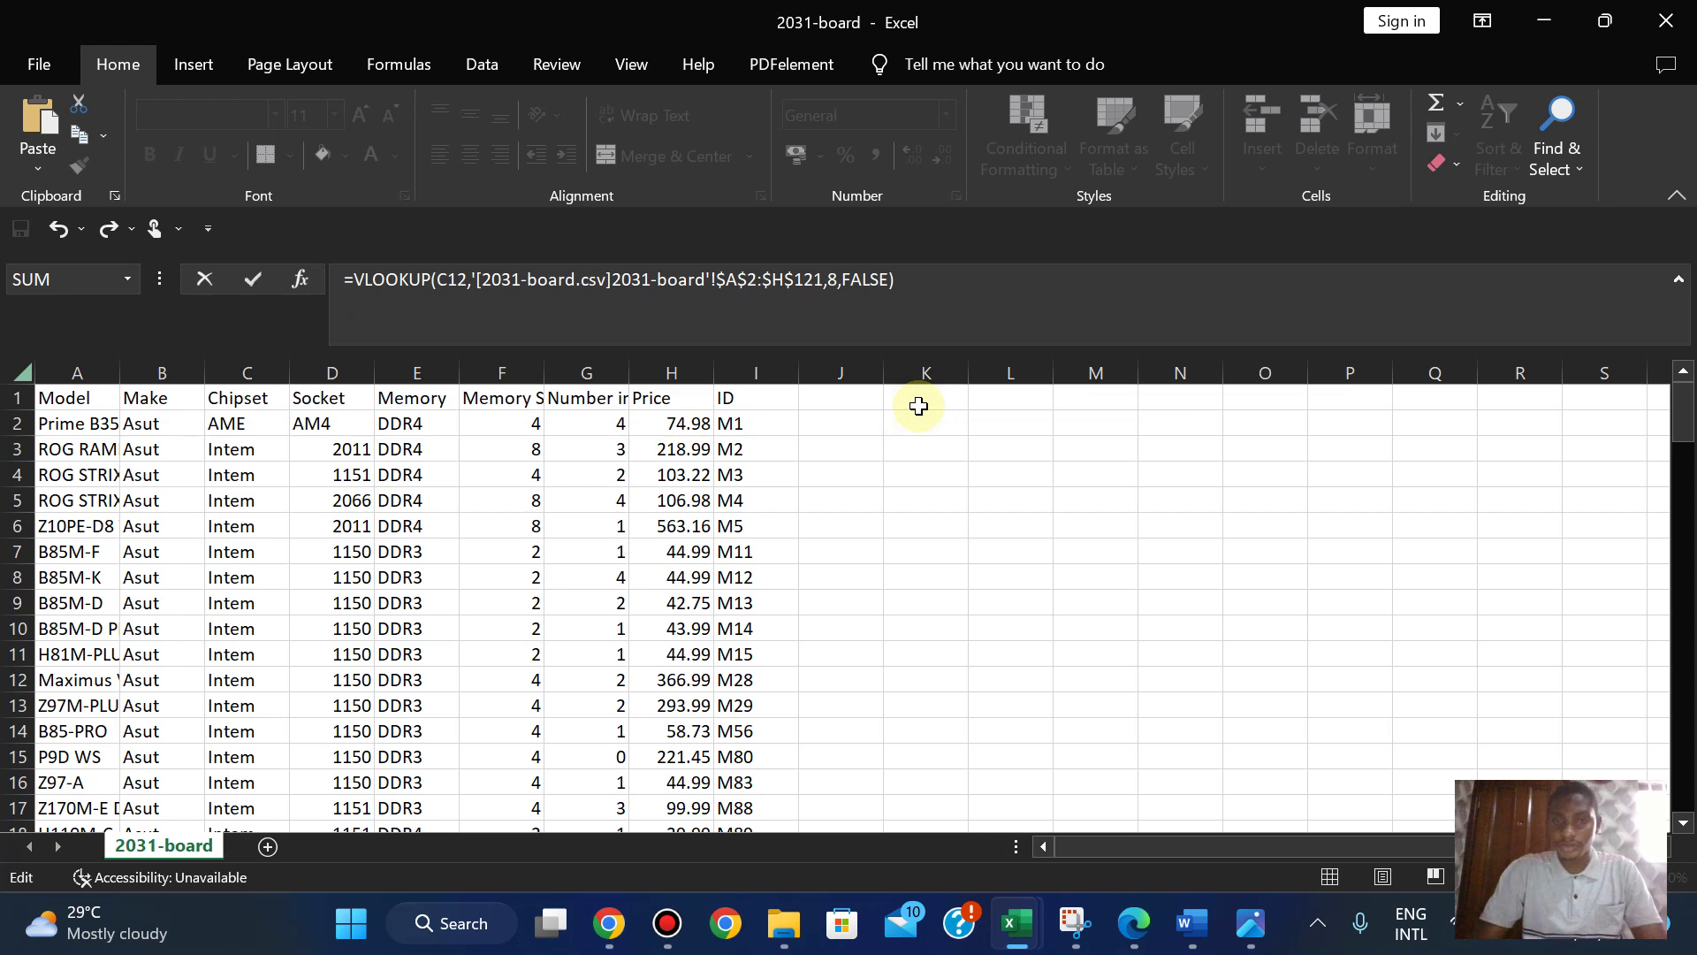
pyautogui.press('Return')
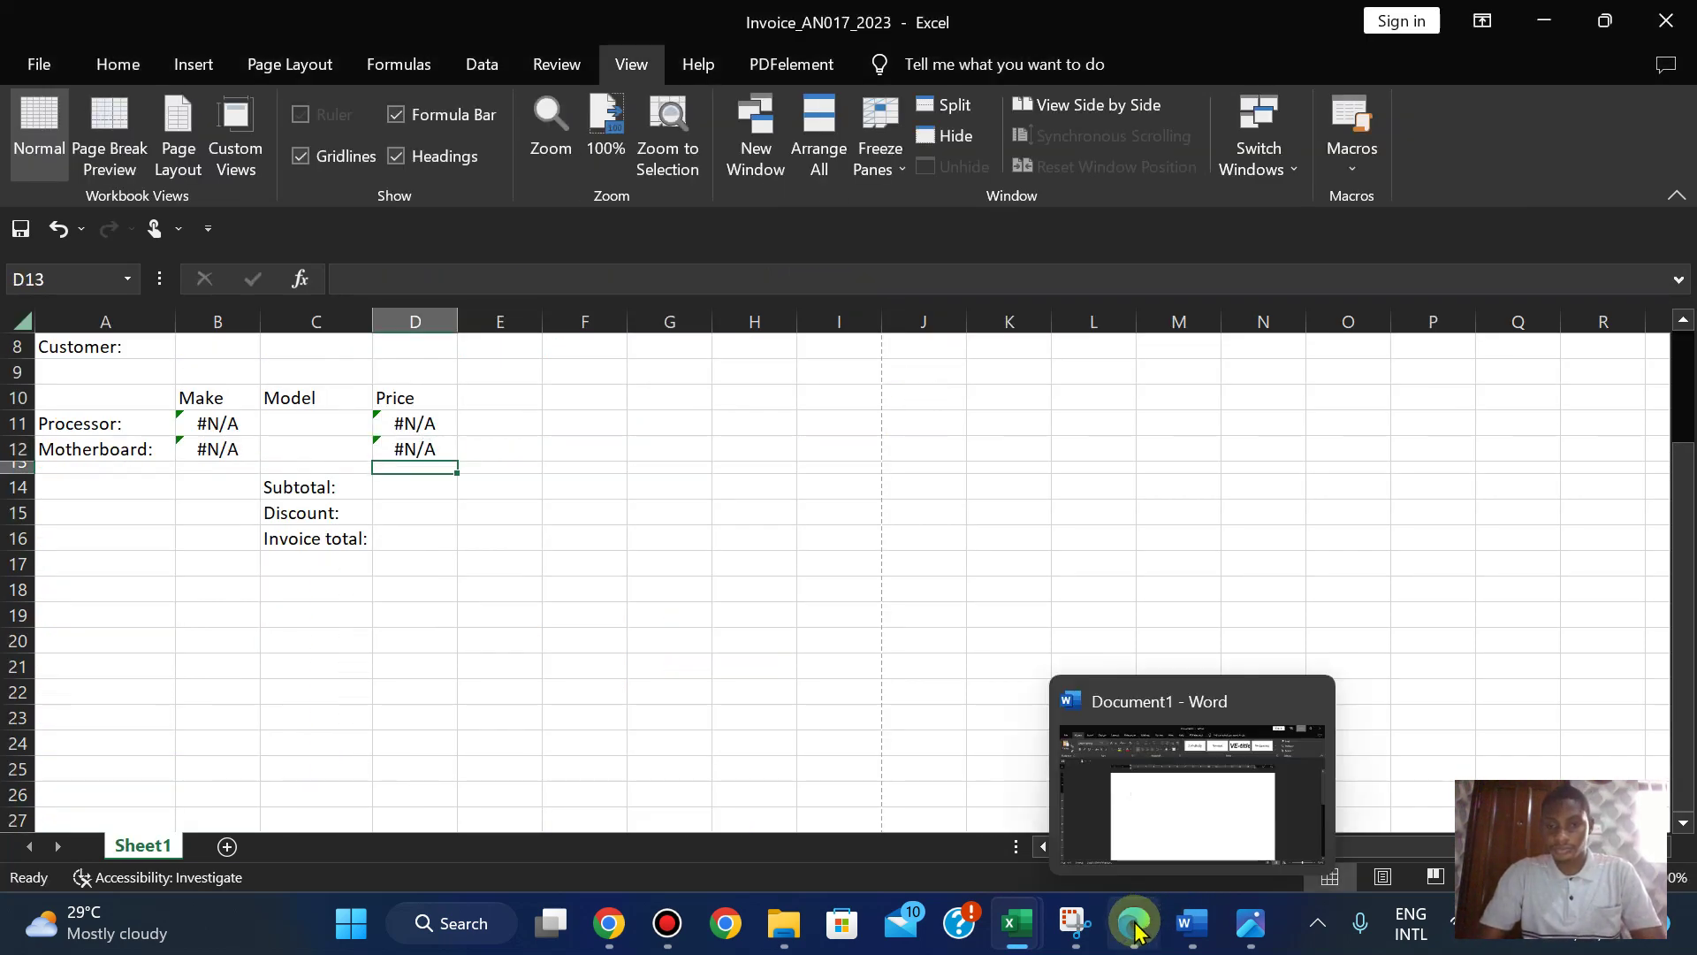
pyautogui.click(1135, 926)
pyautogui.scroll(-3, 884, 530)
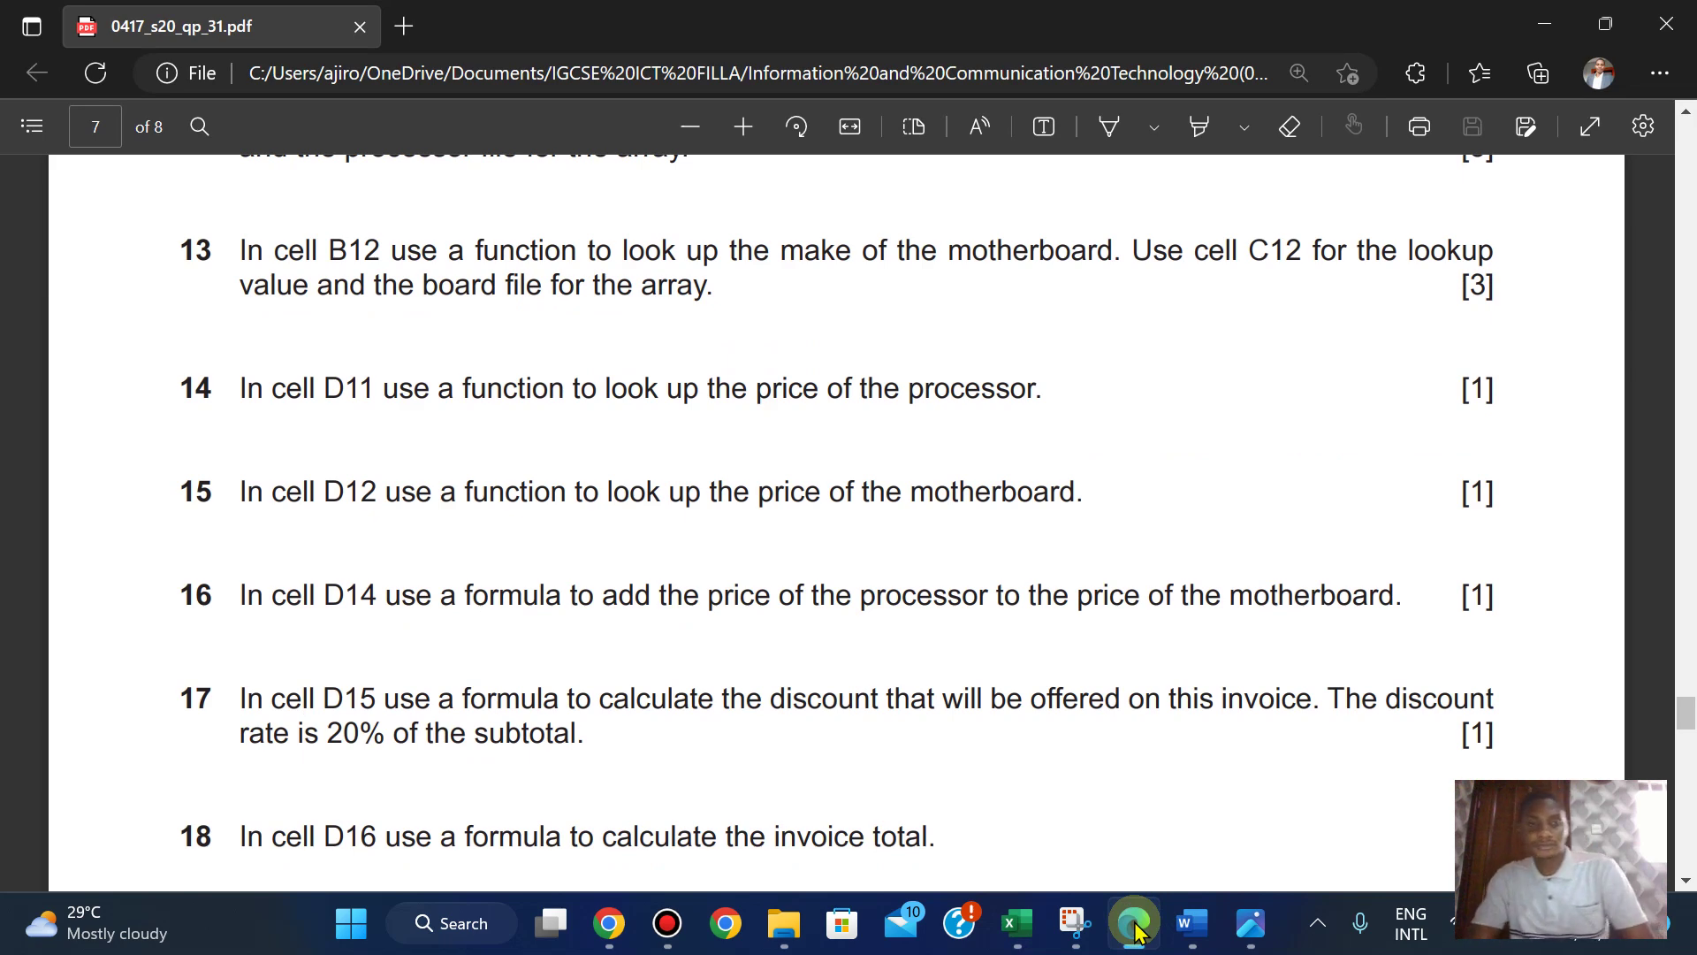
pyautogui.click(1135, 926)
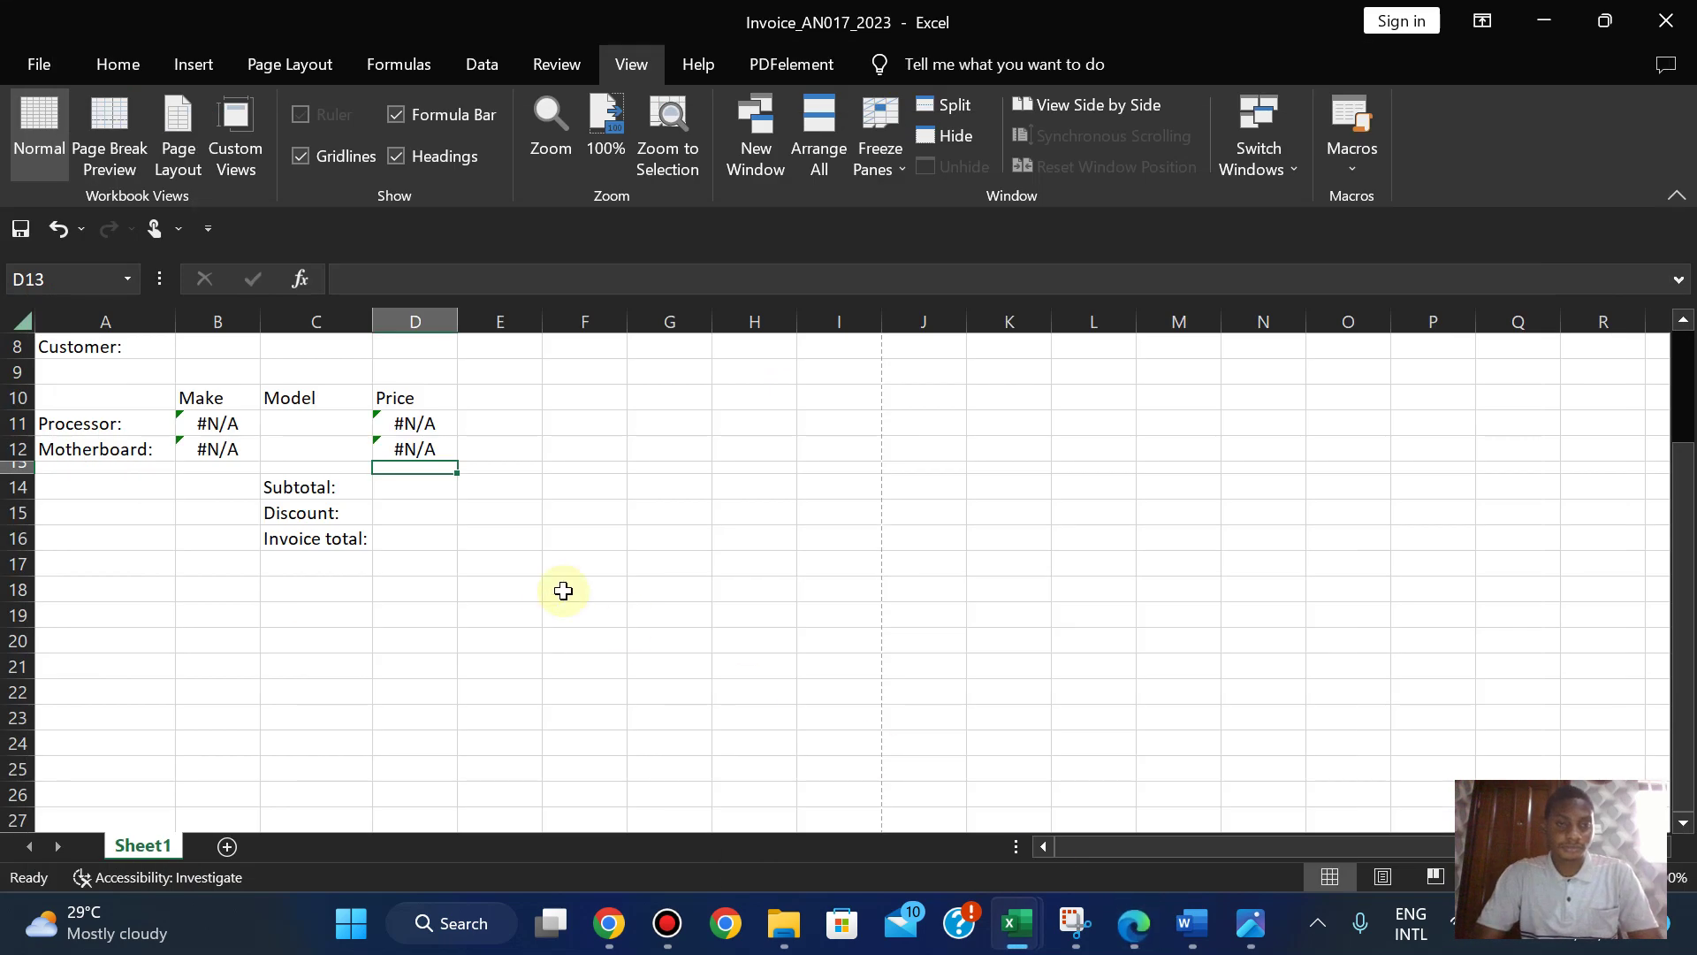
pyautogui.click(390, 489)
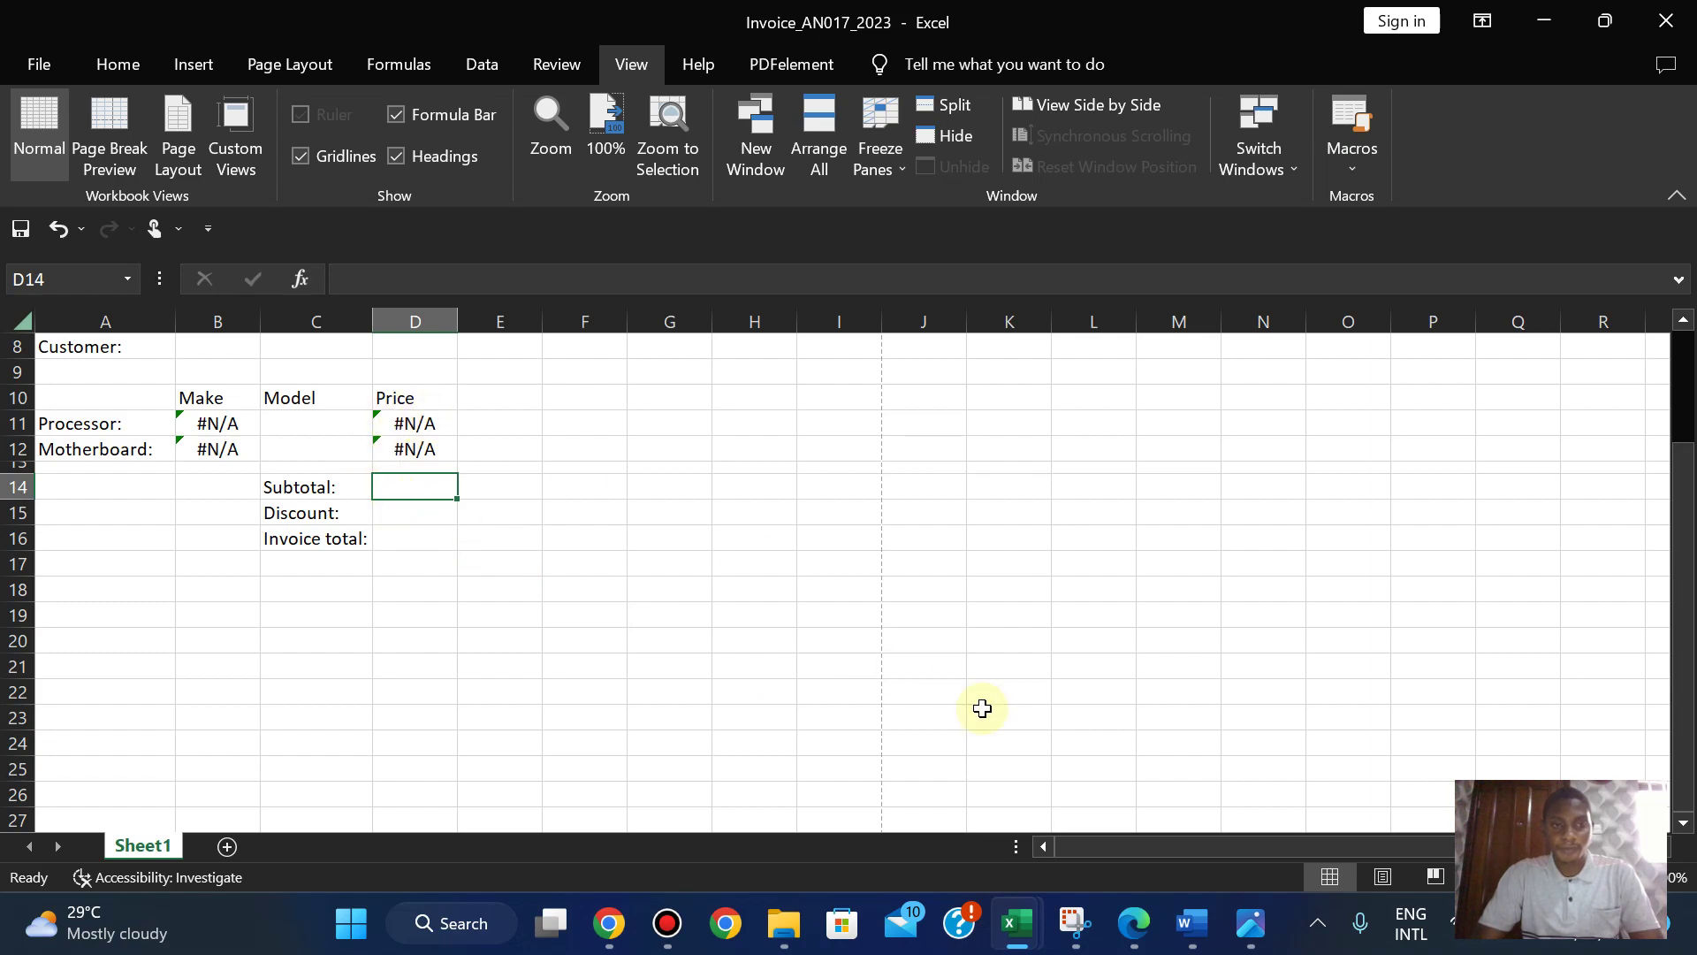
pyautogui.click(1132, 925)
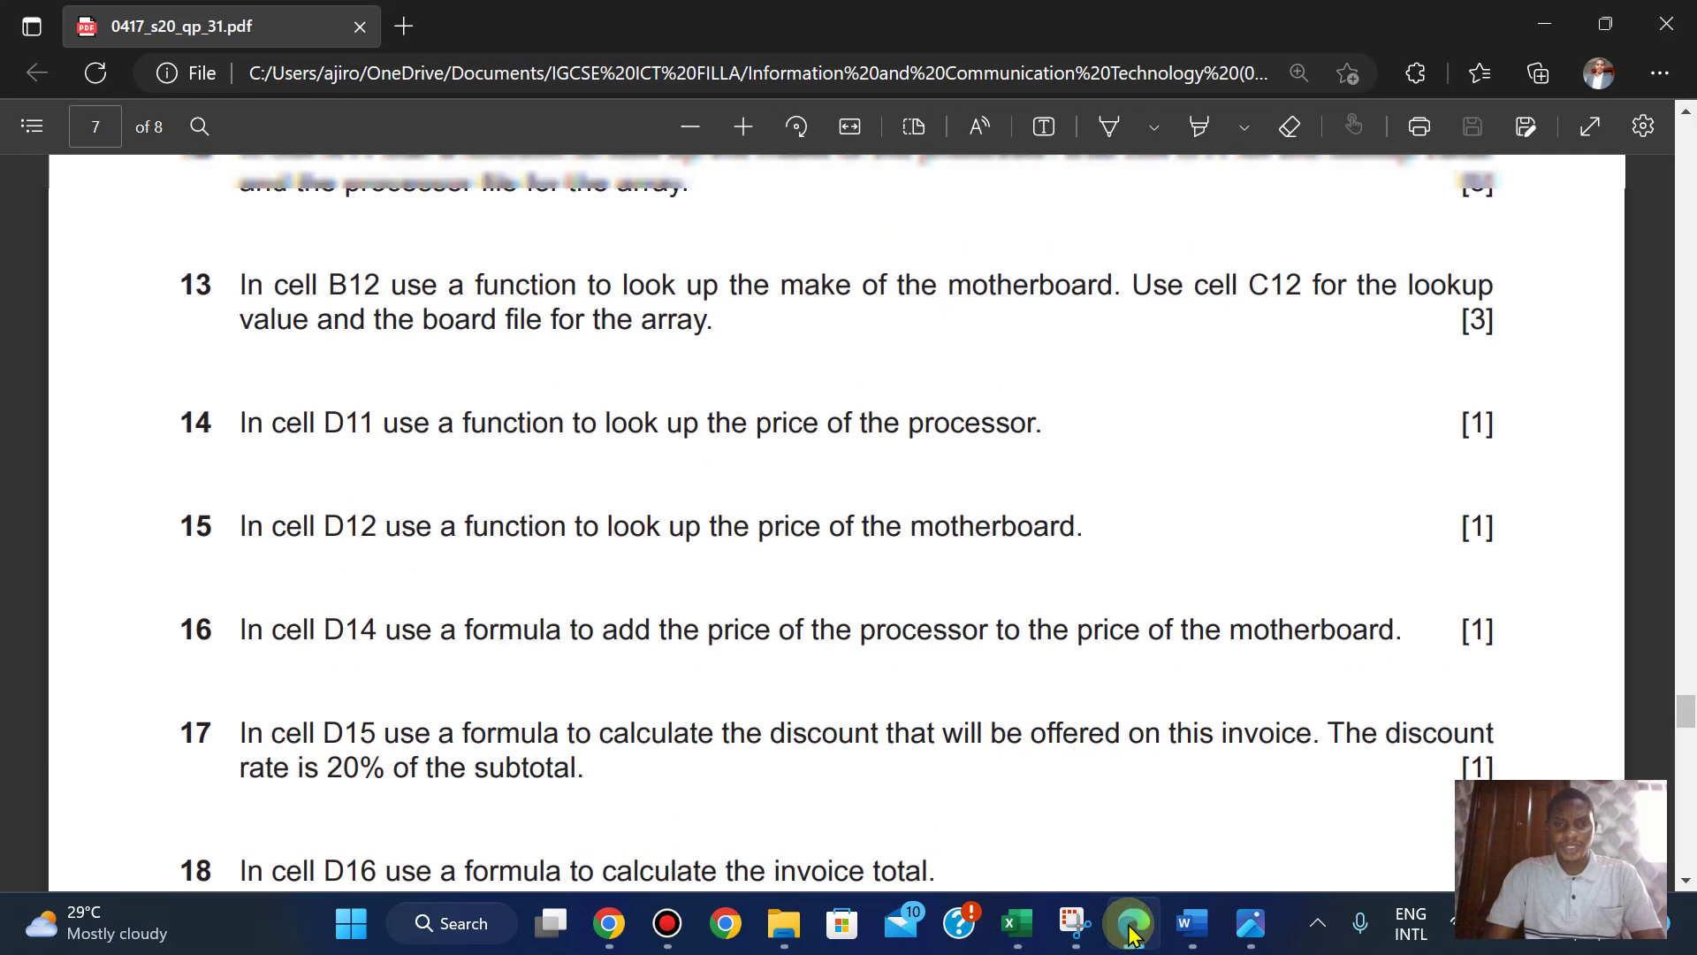
pyautogui.press('pageup')
pyautogui.press('pageup')
pyautogui.press('pageup')
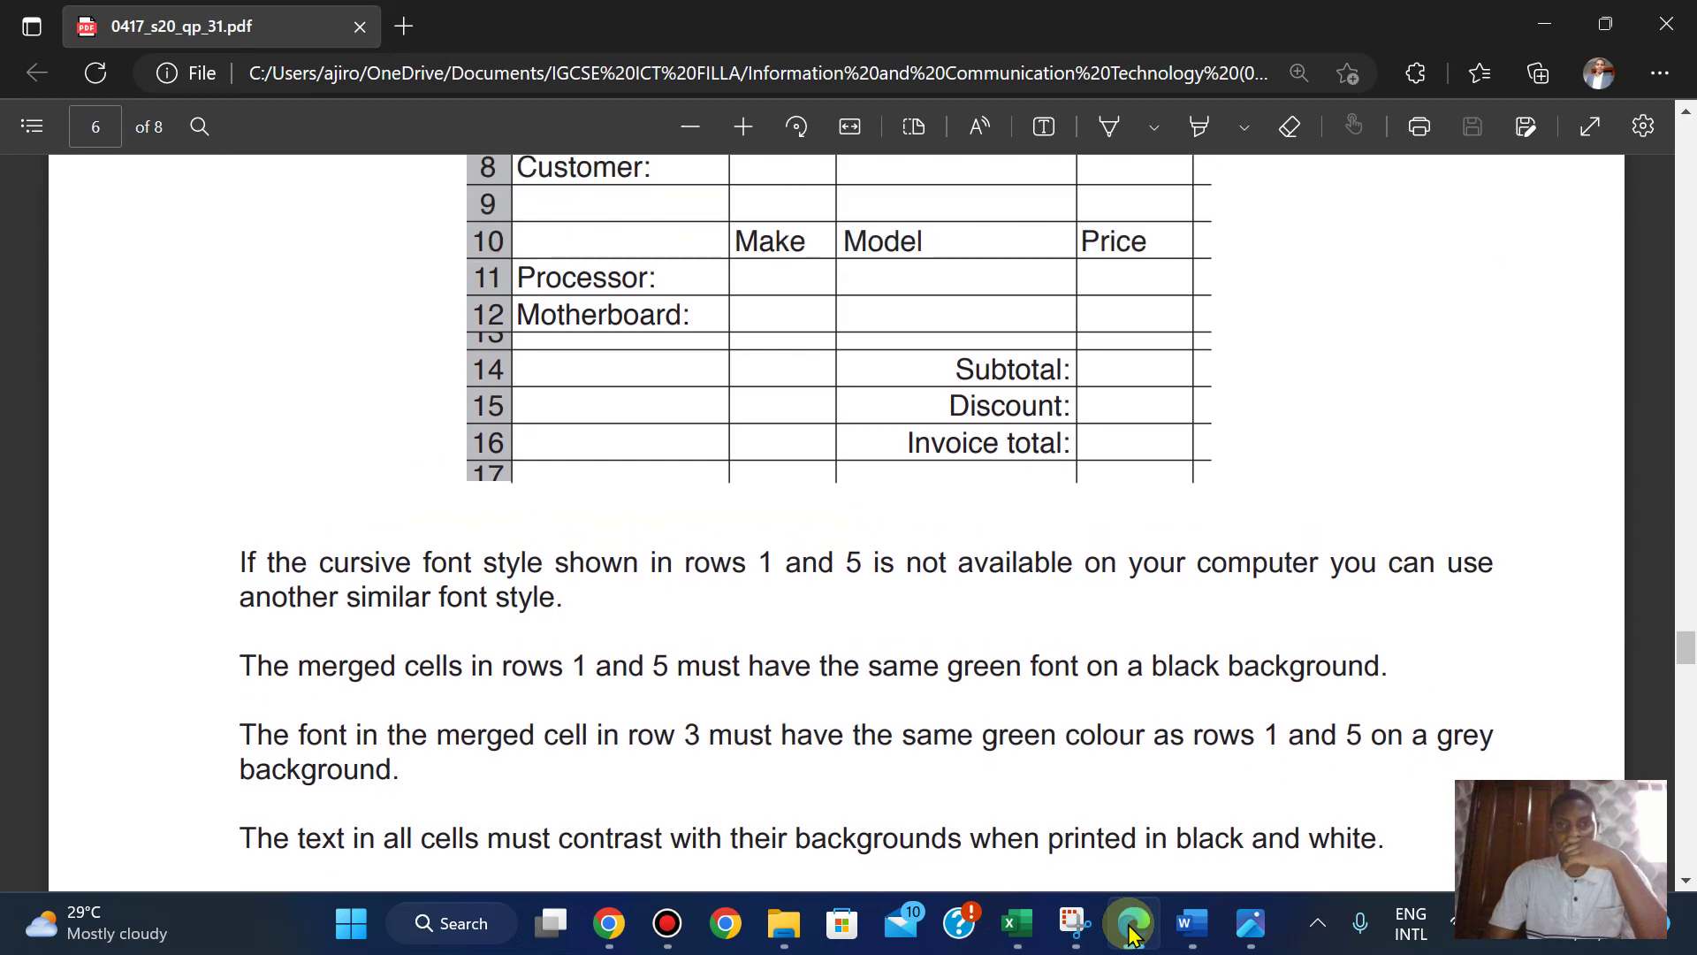
pyautogui.scroll(10, 1134, 934)
pyautogui.scroll(-3, 1133, 934)
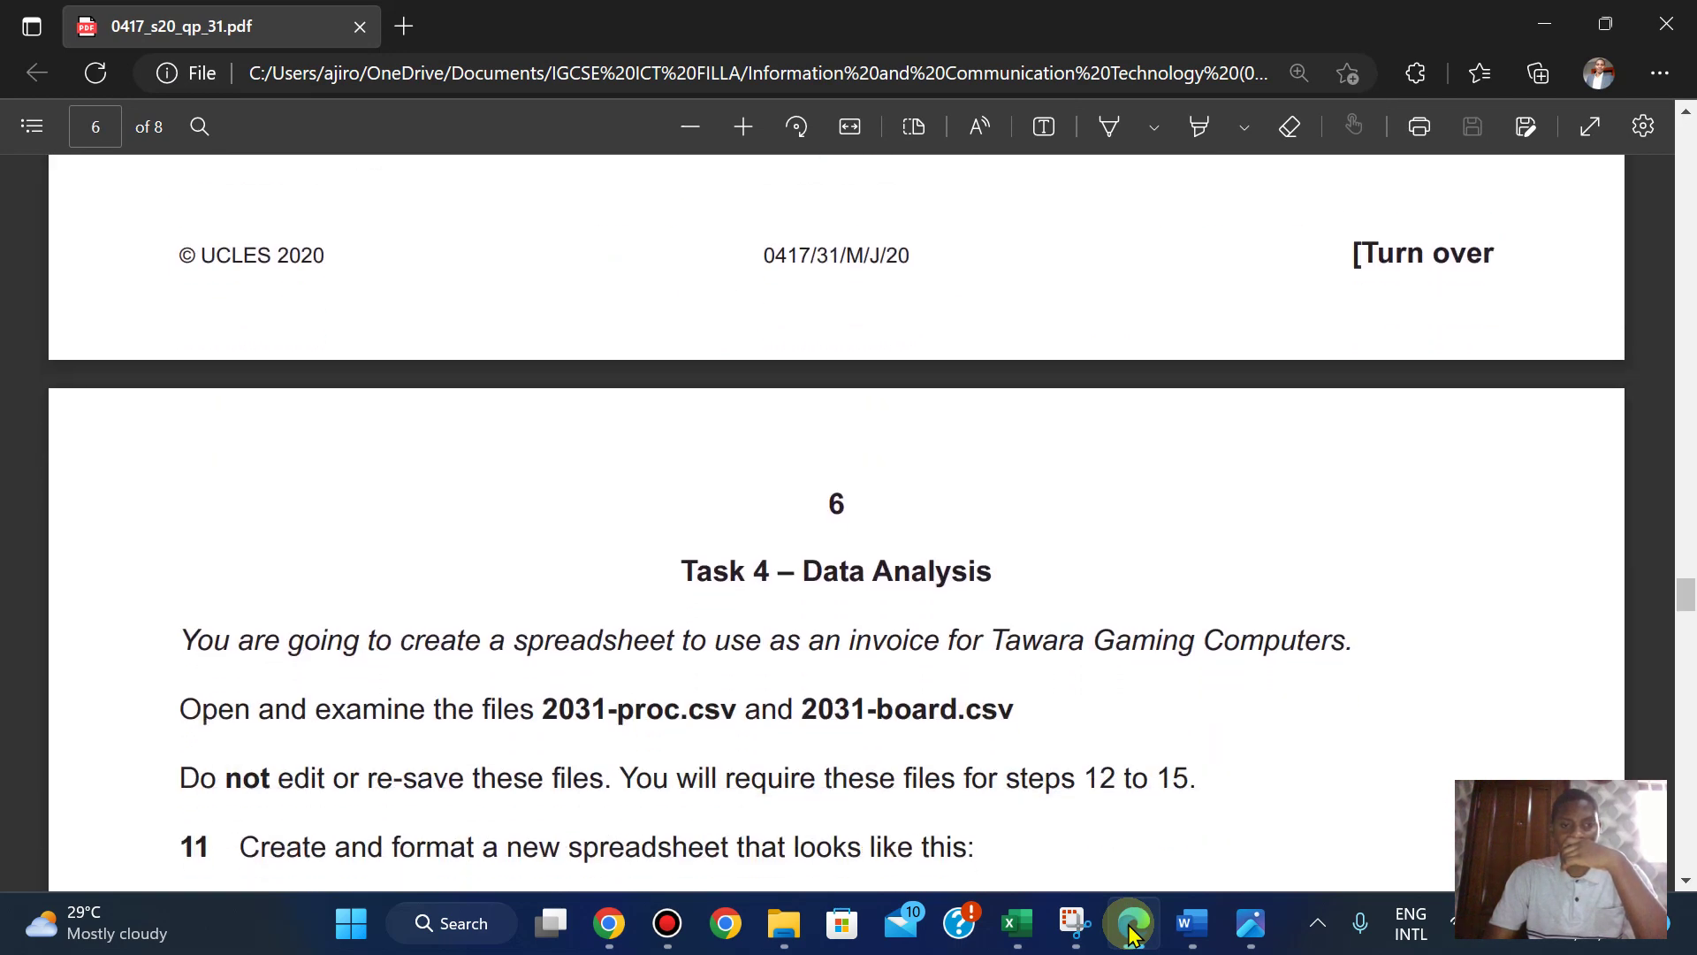
pyautogui.scroll(-3, 1132, 934)
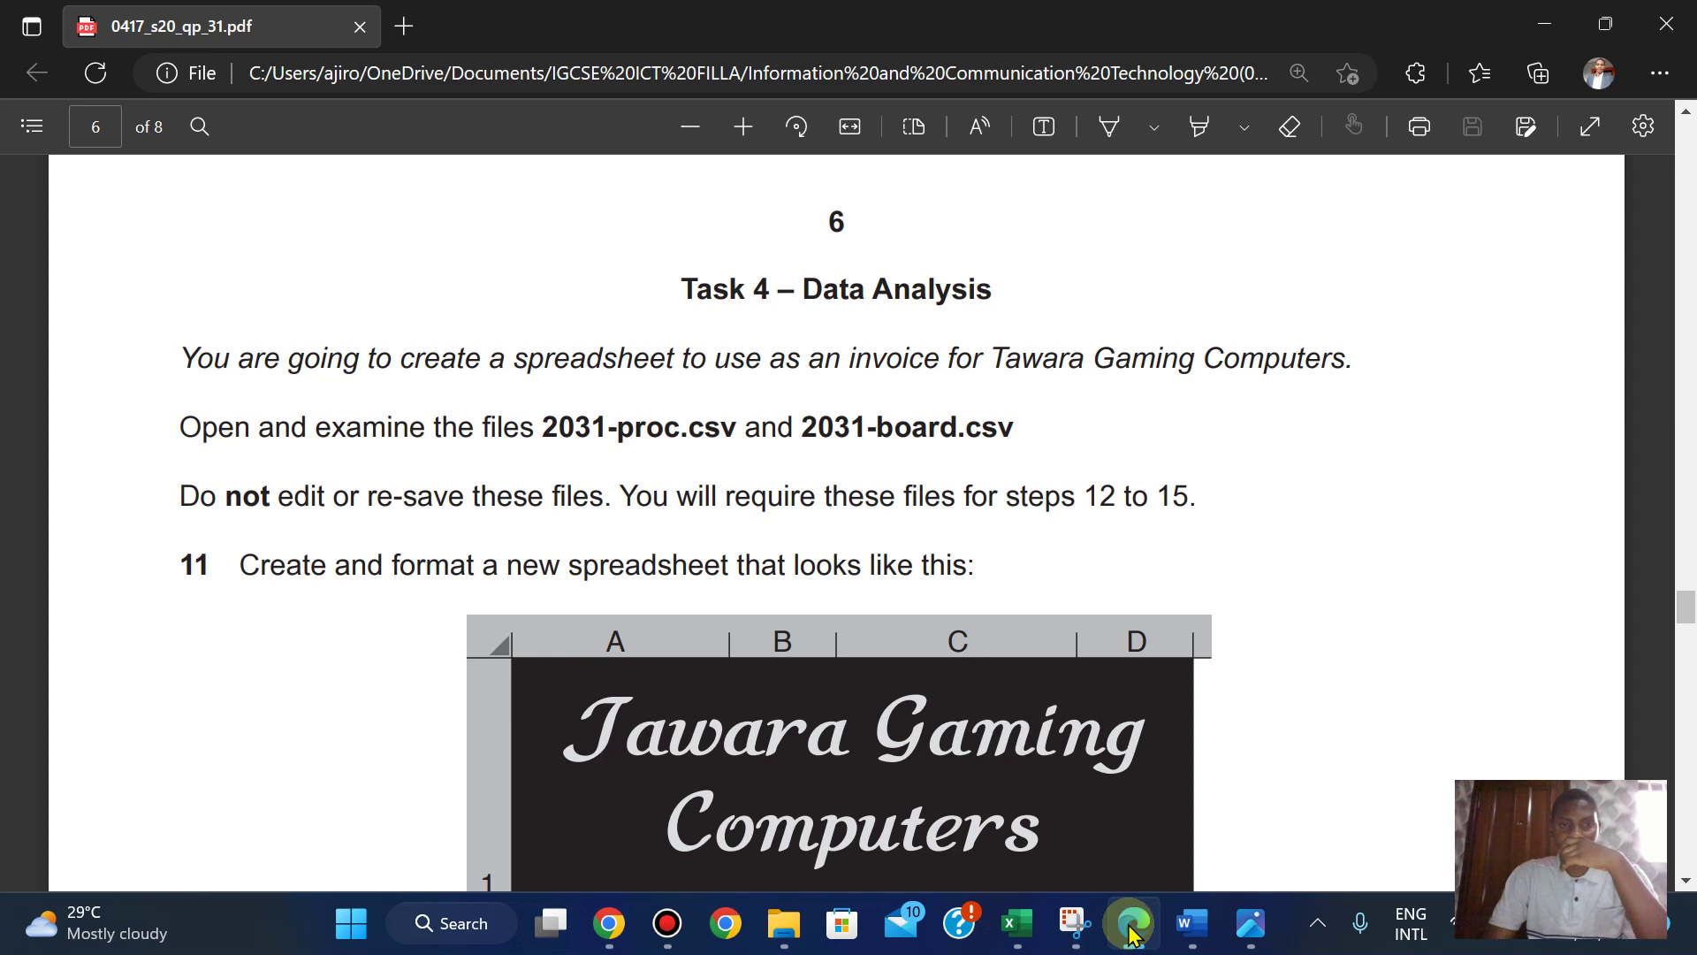
pyautogui.scroll(-2, 1132, 934)
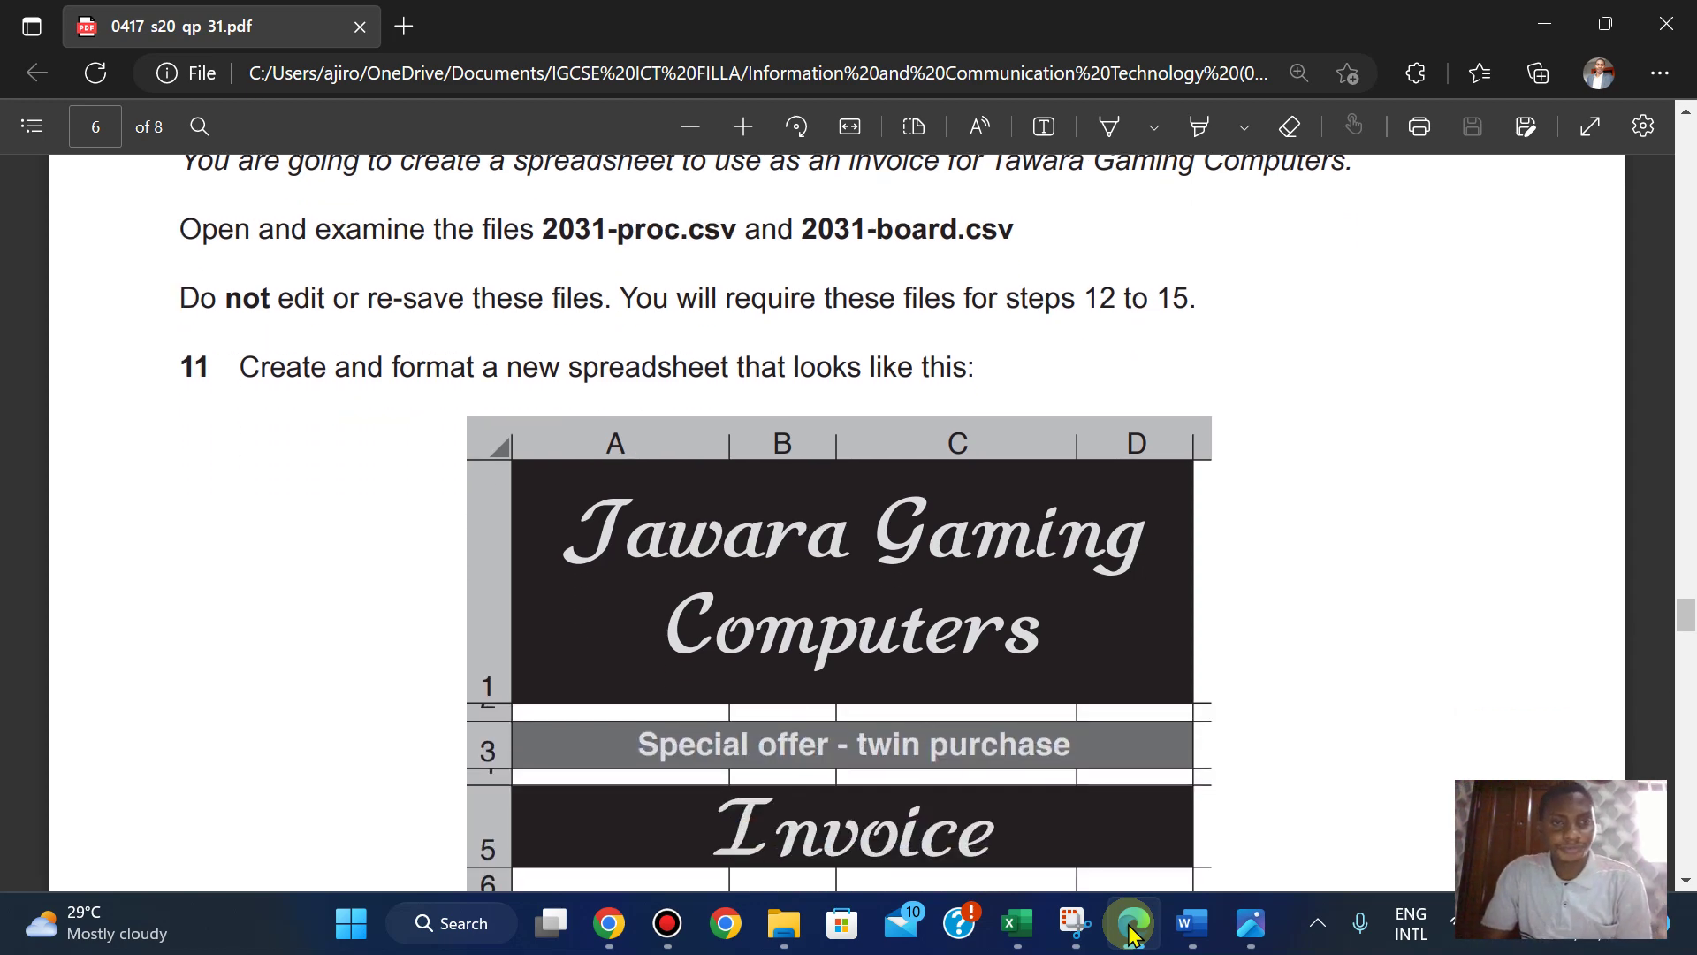
pyautogui.scroll(-9, 1132, 934)
pyautogui.scroll(1, 1133, 934)
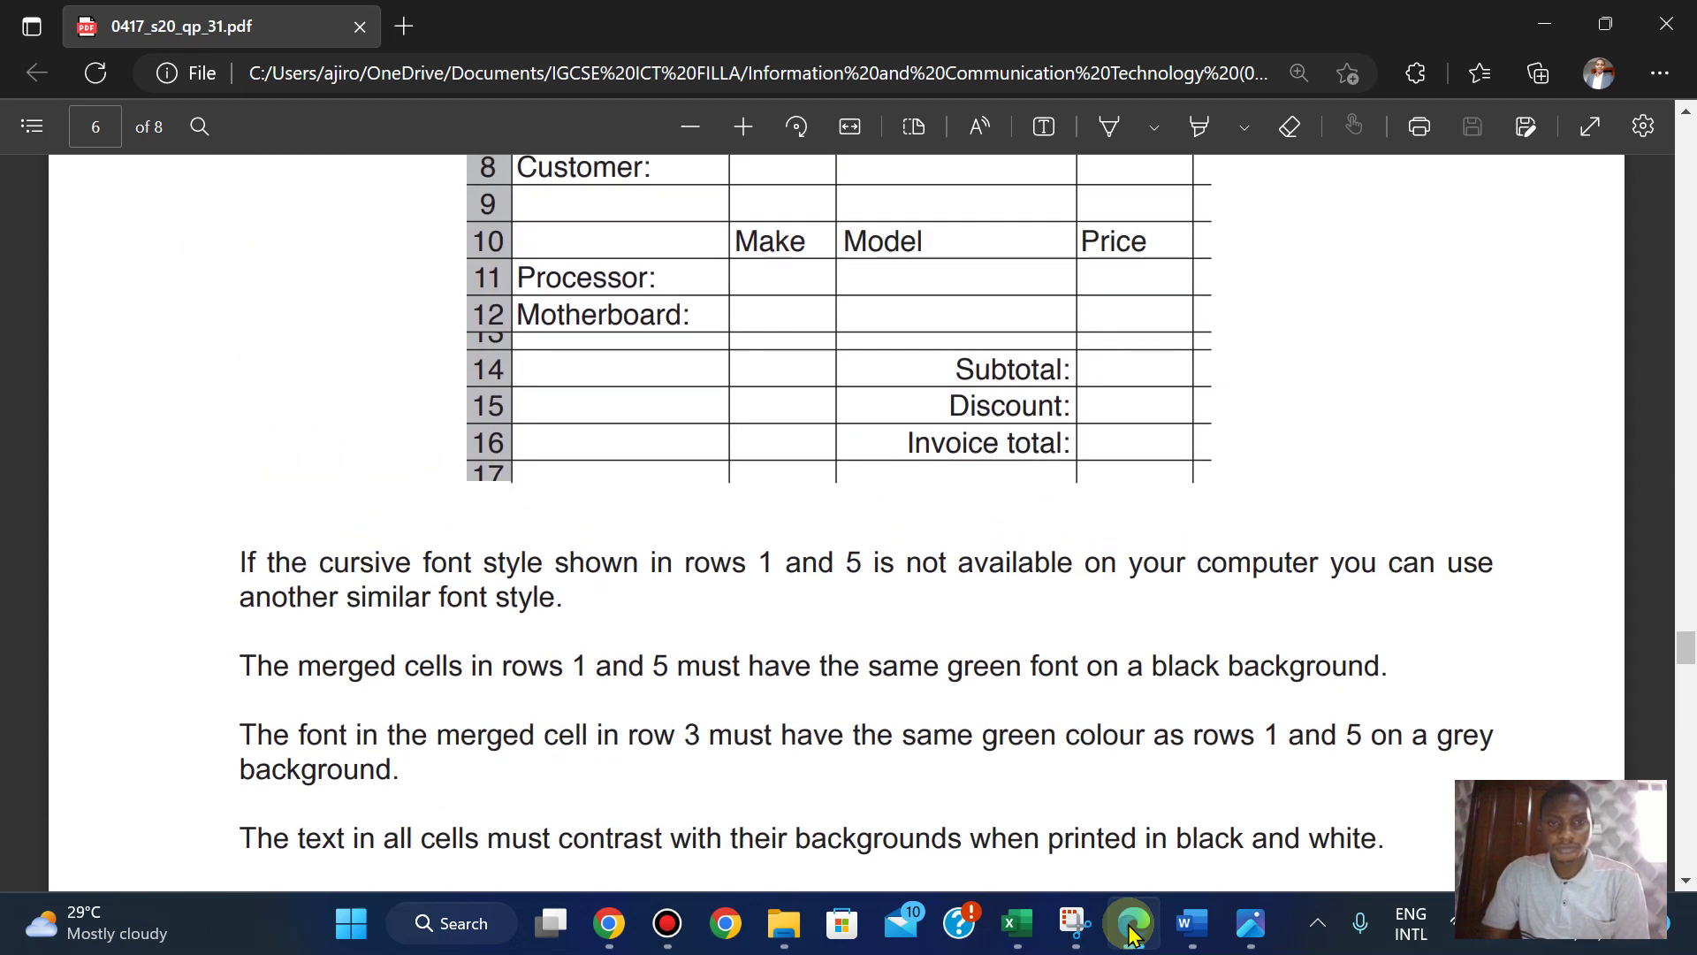
pyautogui.scroll(10, 1132, 934)
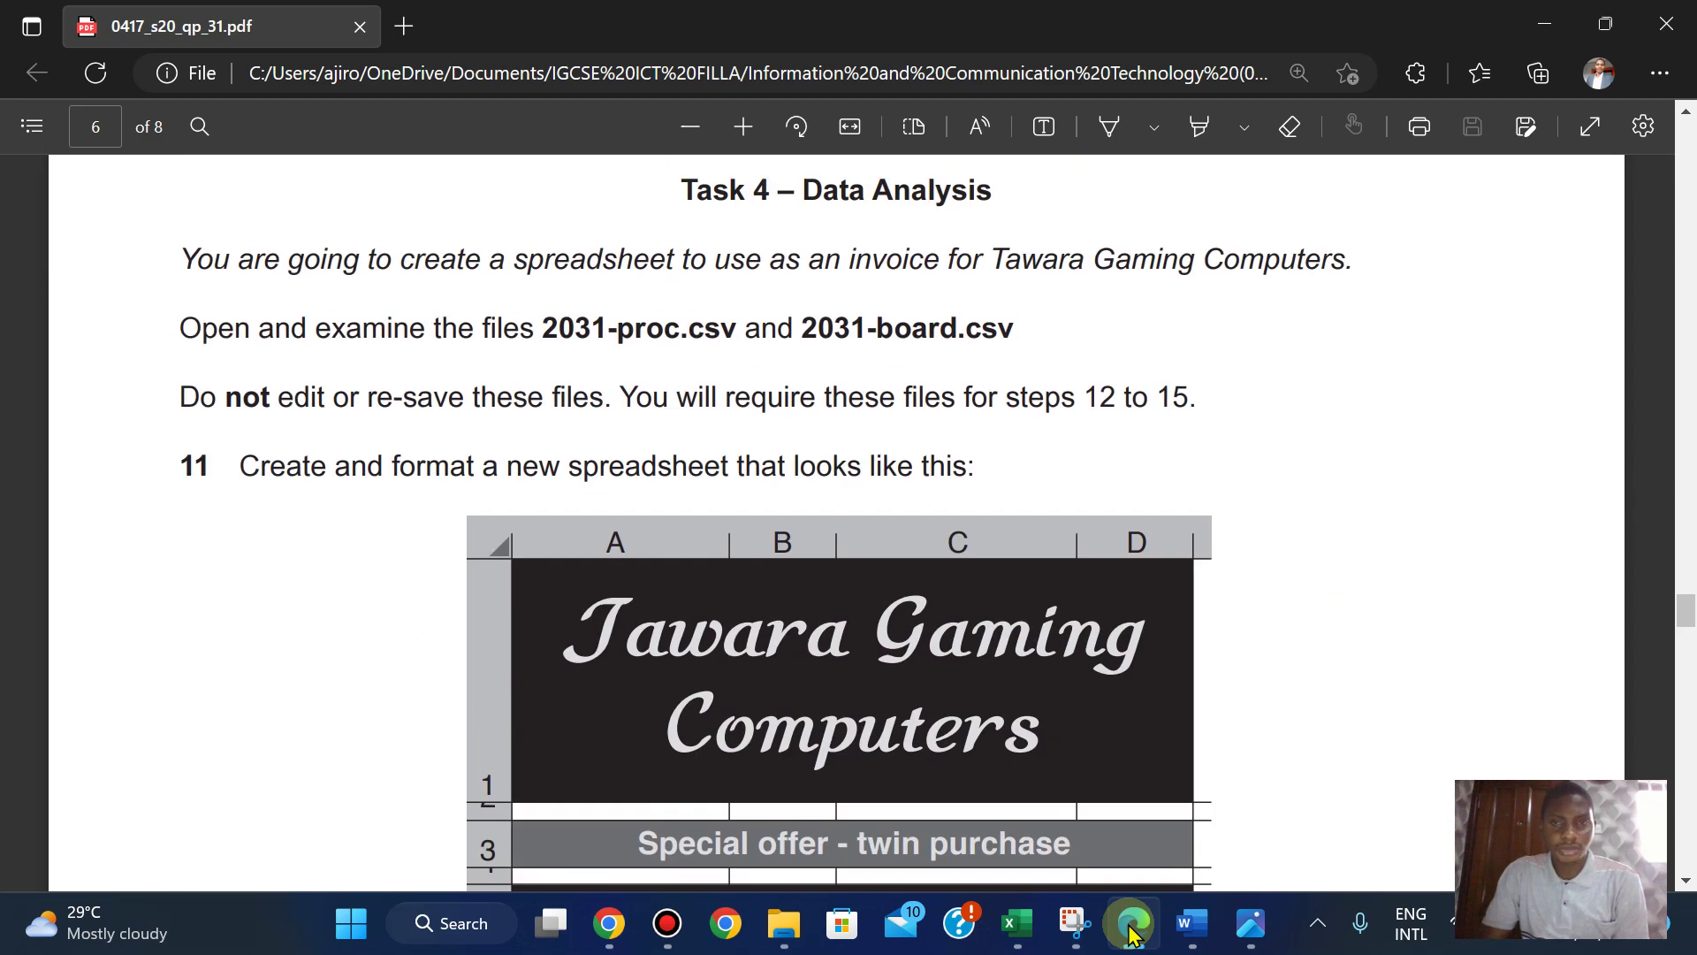
pyautogui.scroll(-15, 1132, 935)
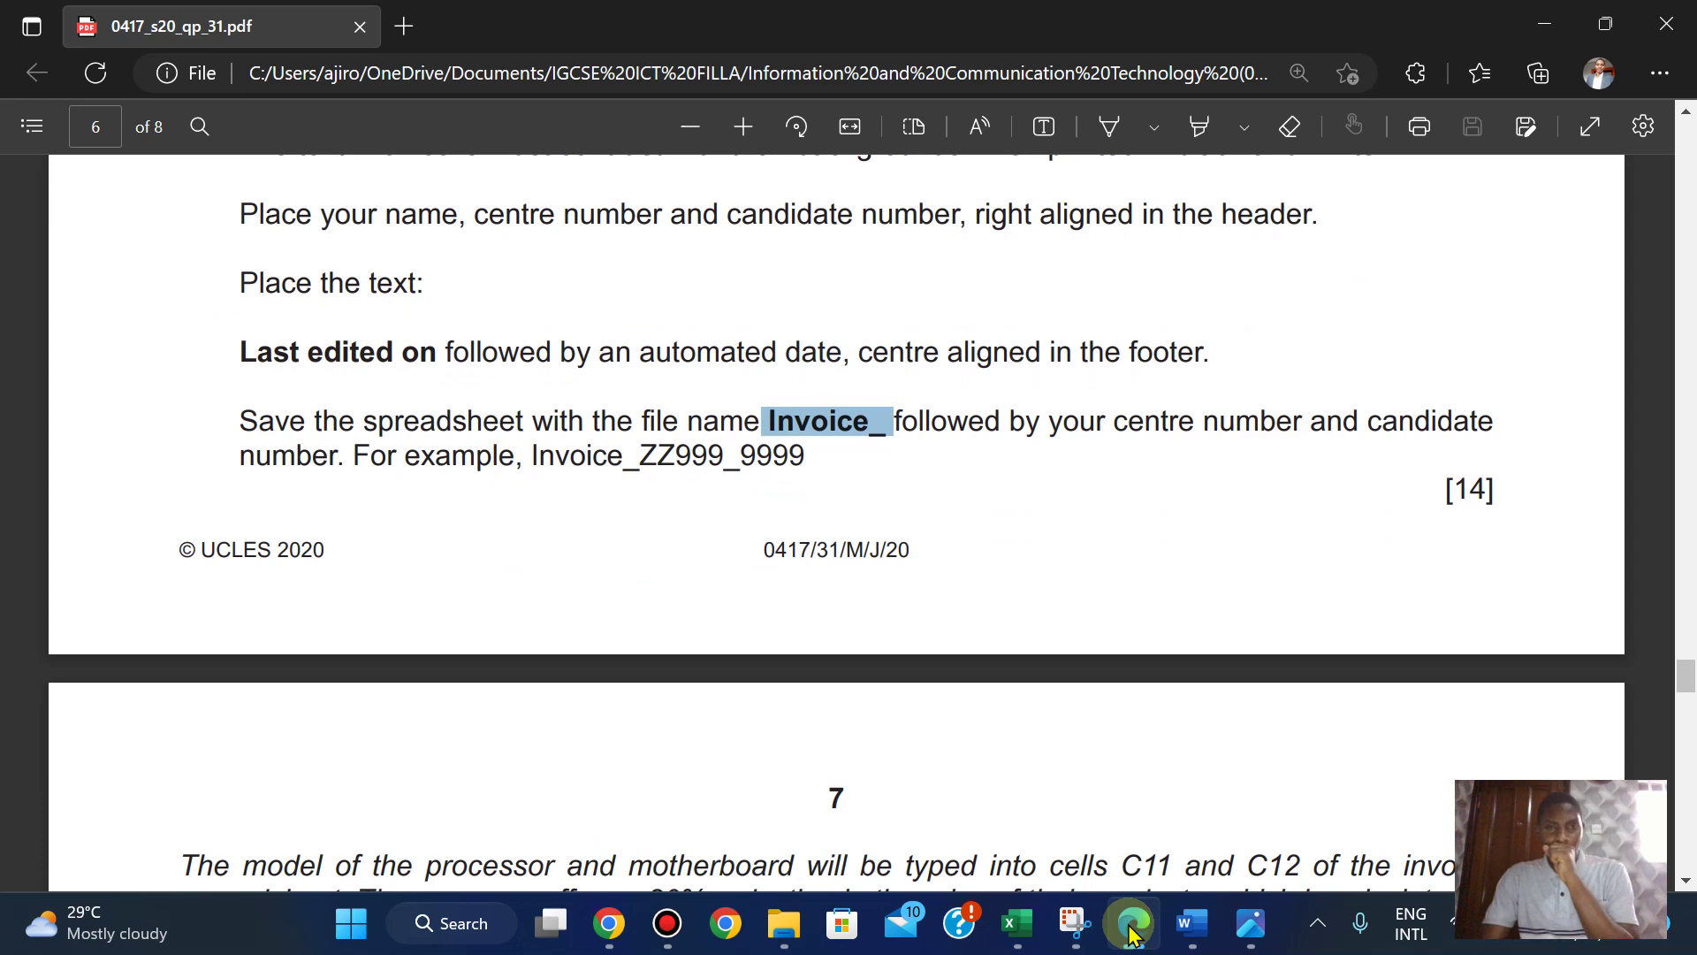
pyautogui.scroll(-2, 1132, 935)
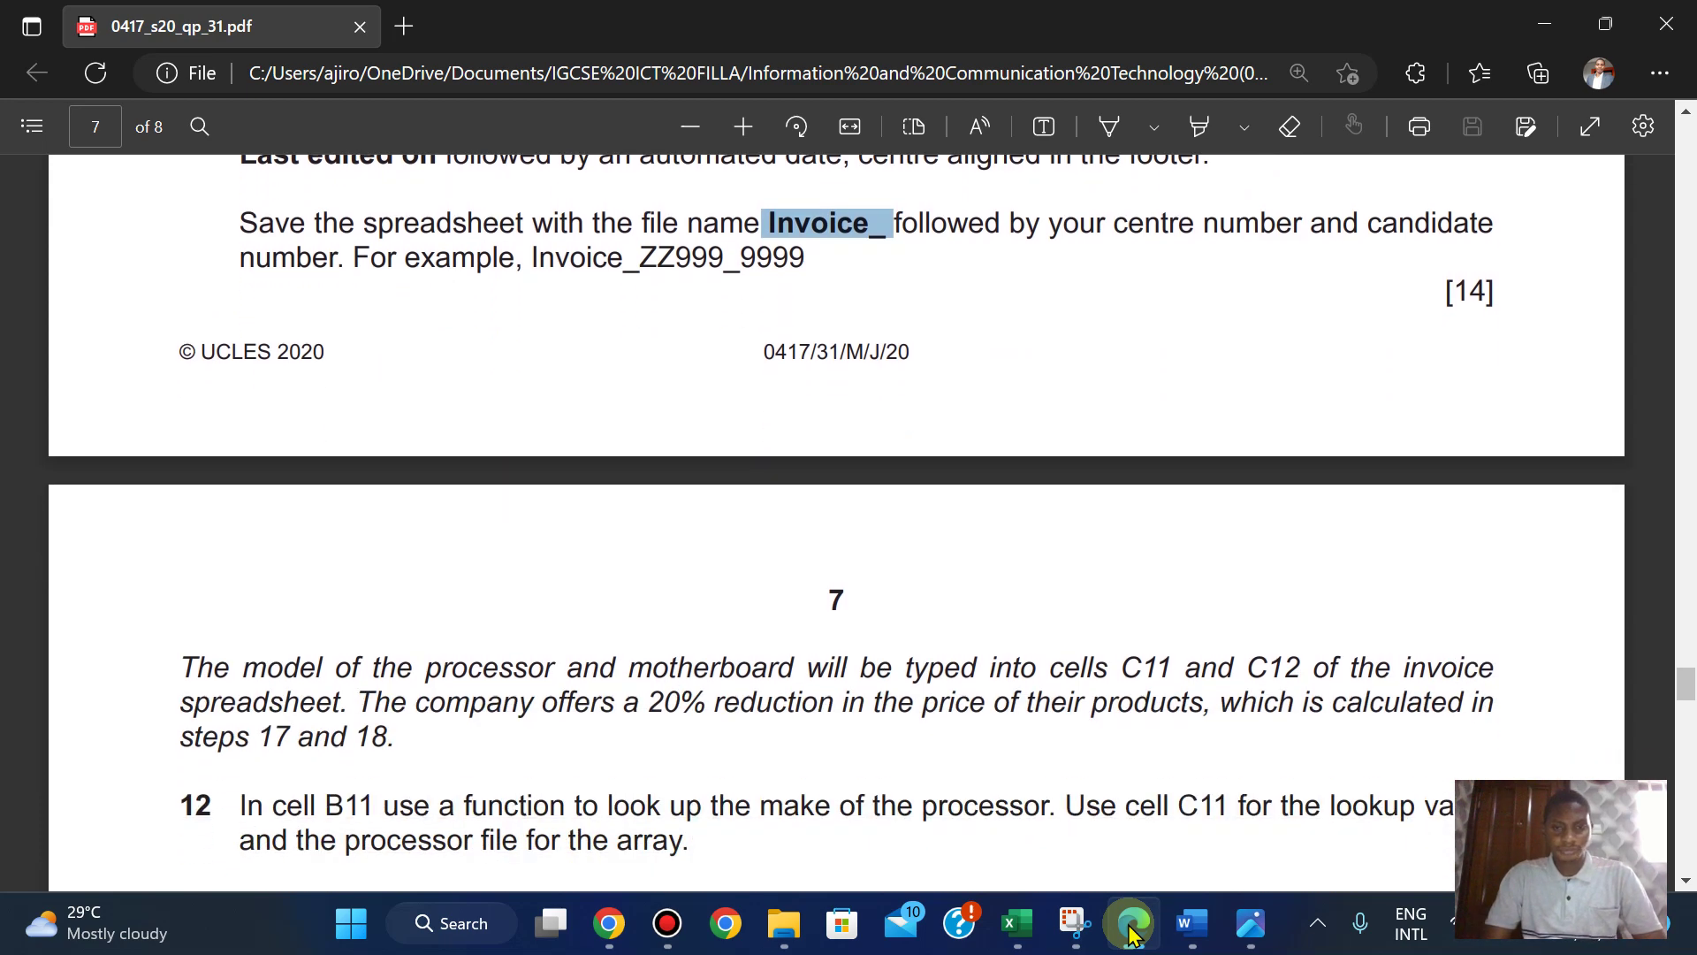
pyautogui.scroll(-3, 1132, 934)
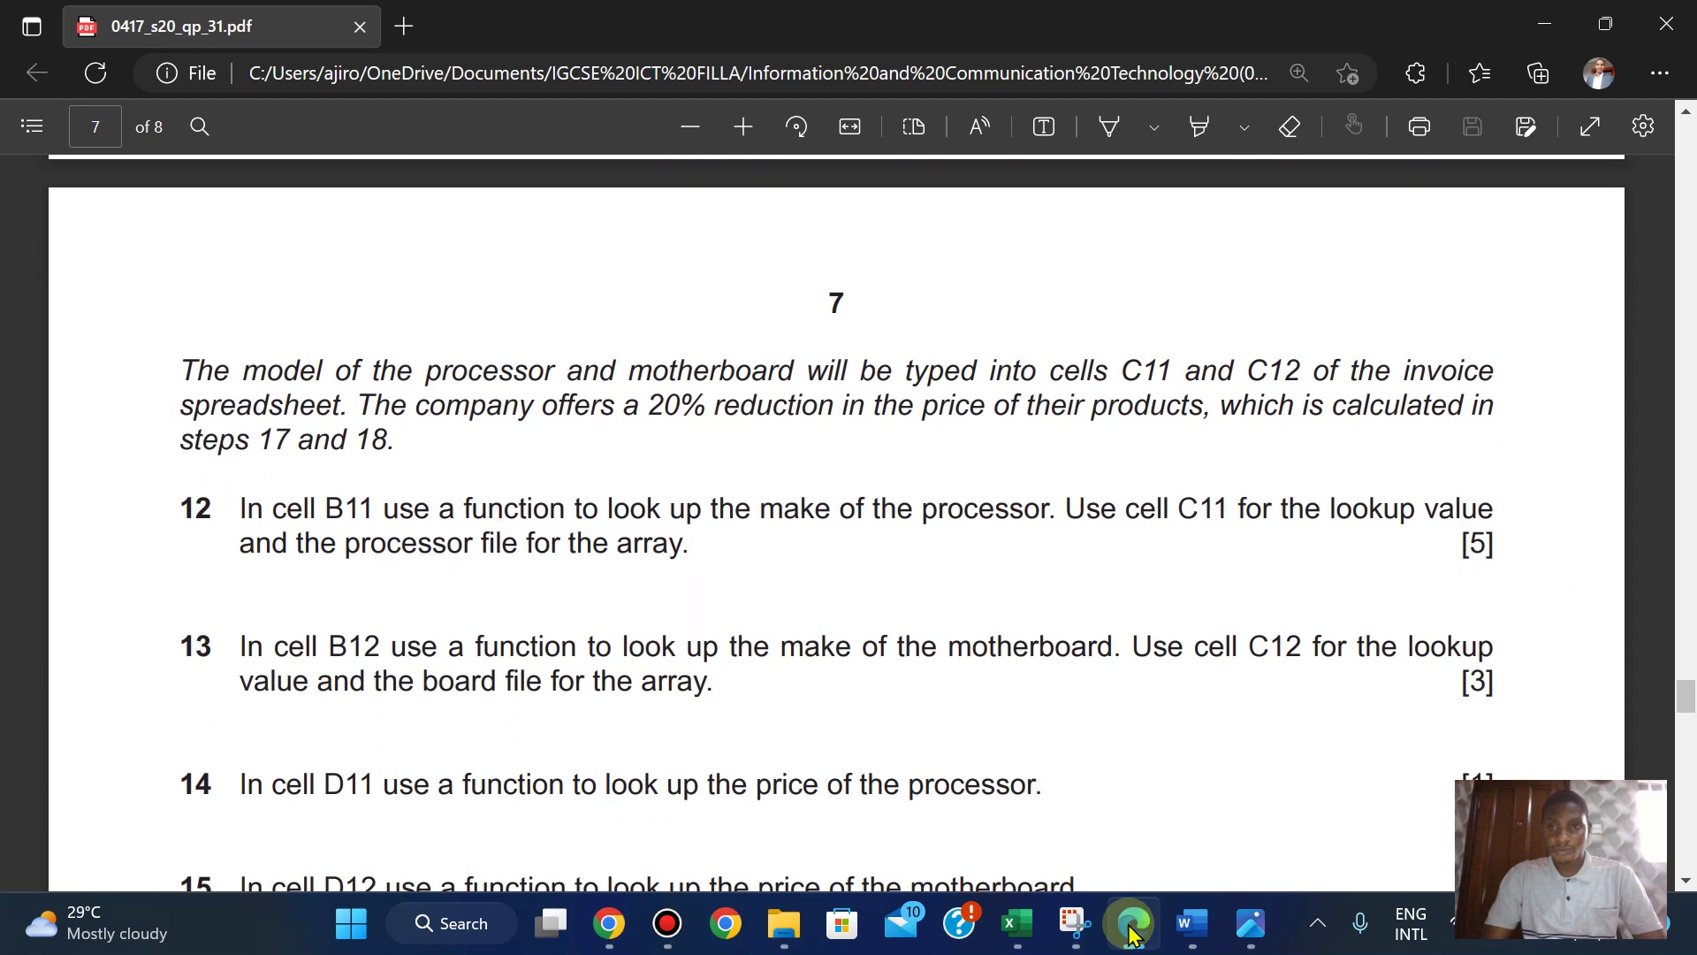
pyautogui.scroll(-1, 1132, 934)
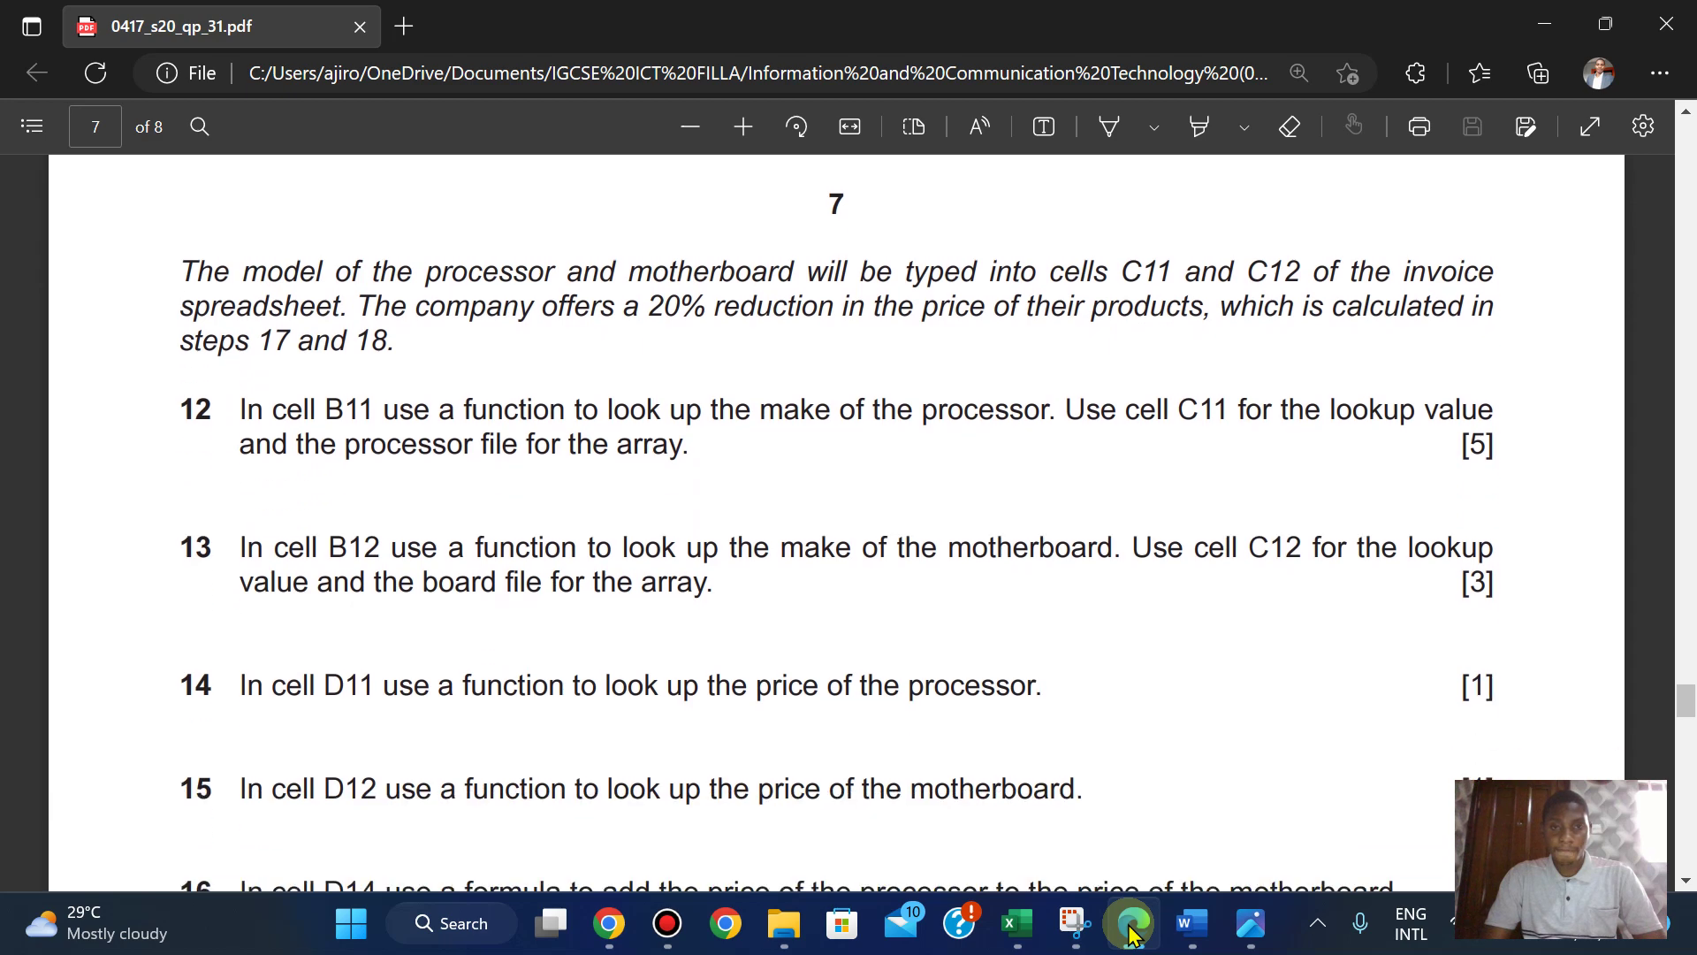
pyautogui.scroll(-4, 1132, 935)
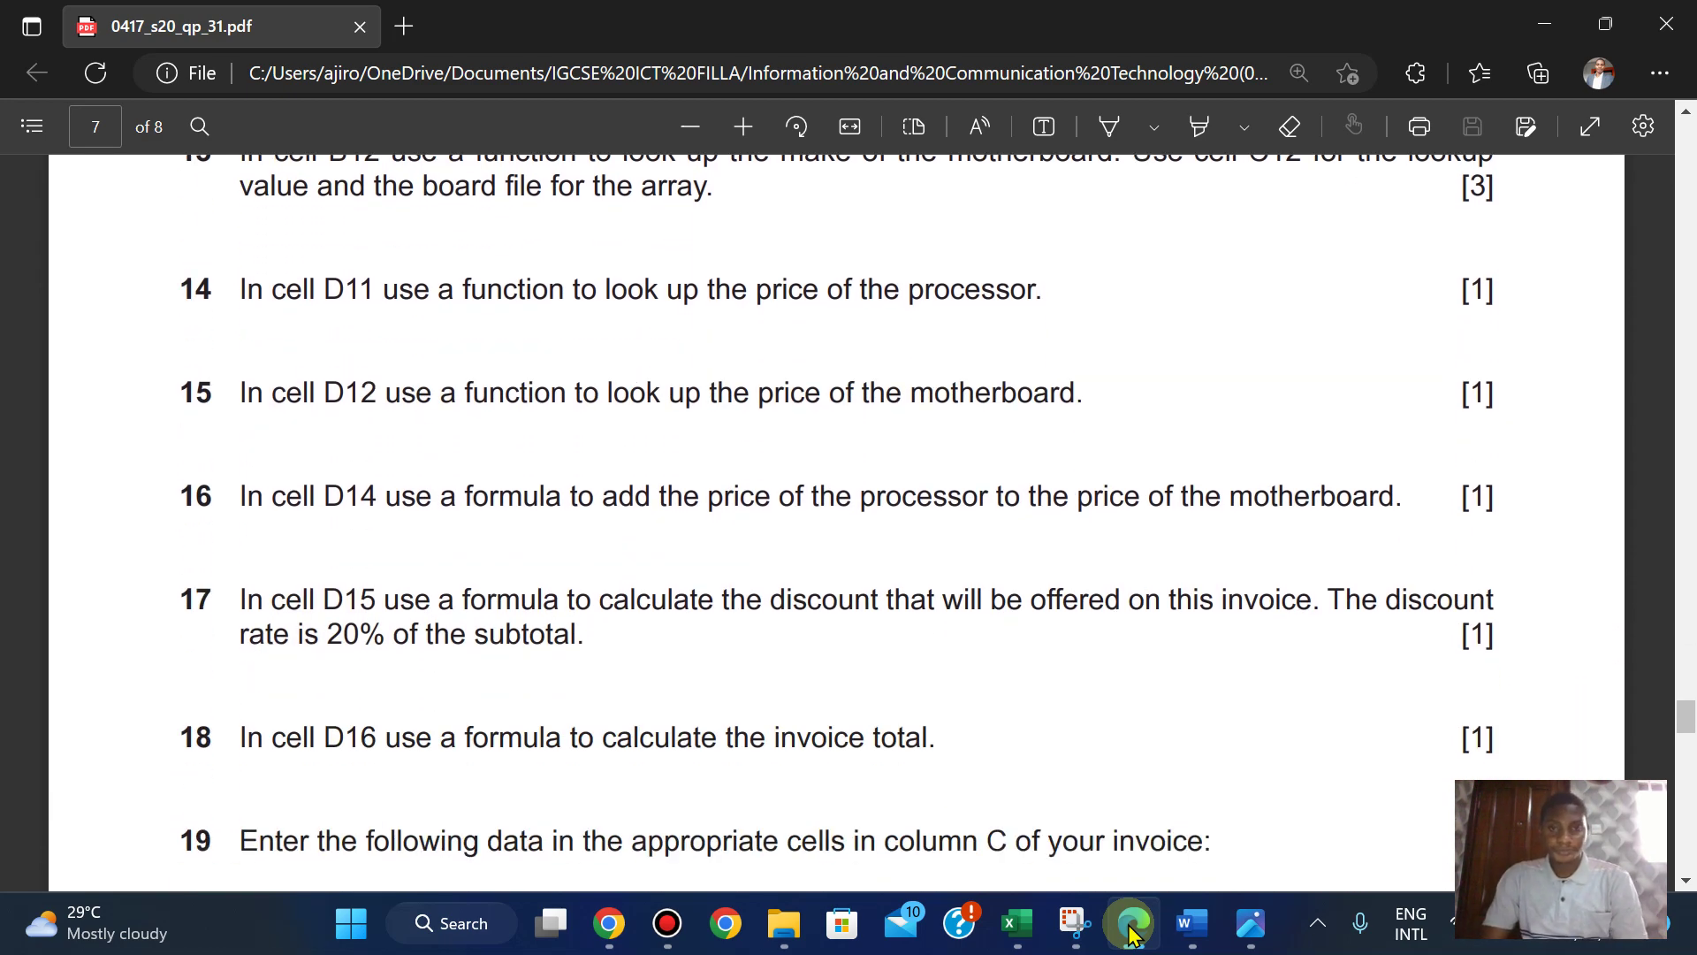
pyautogui.scroll(-2, 1132, 934)
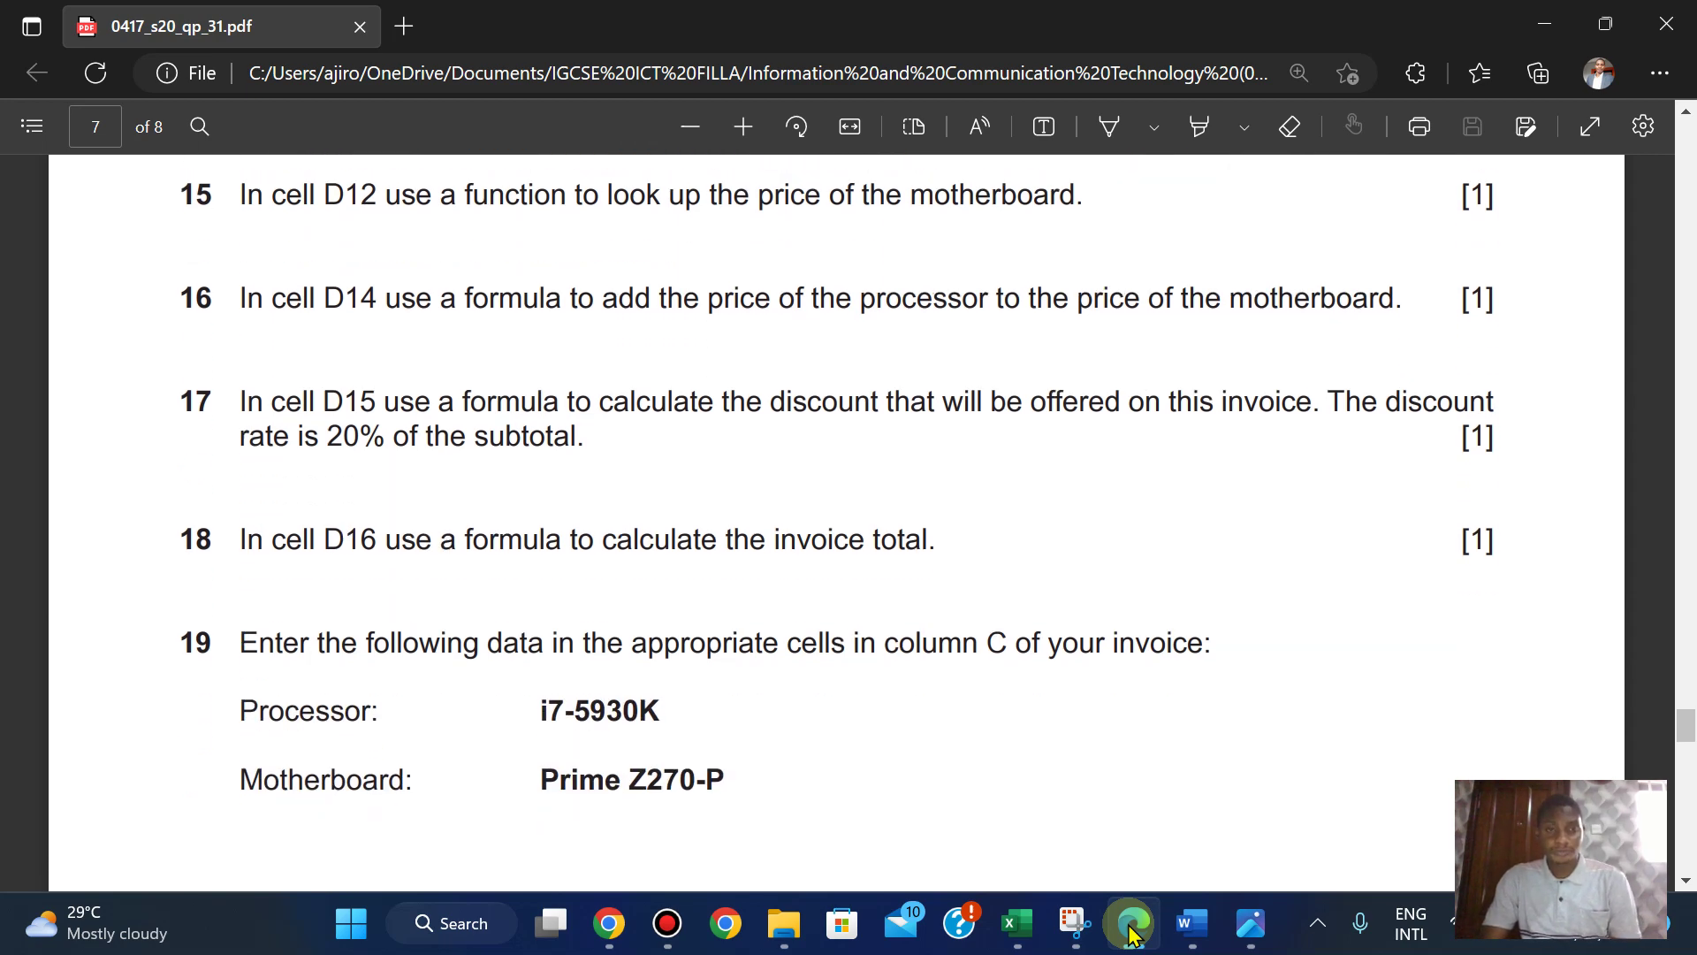
pyautogui.click(1132, 934)
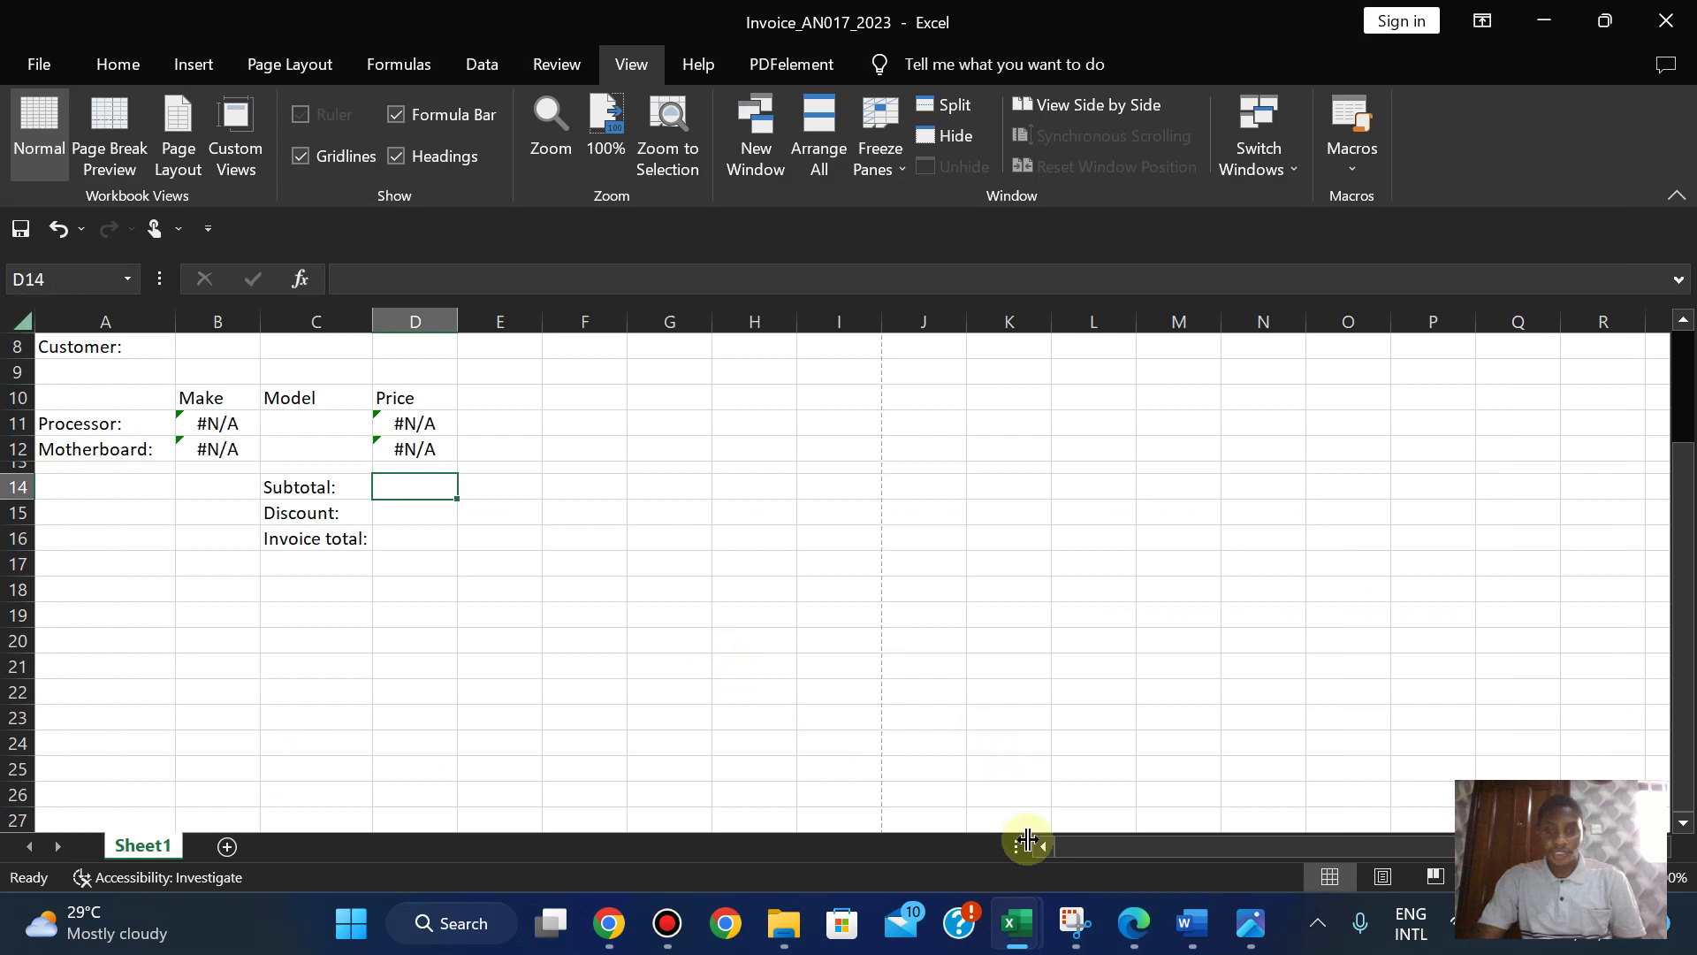
# - Enter the subtotal formula =D11+D12 in D14
pyautogui.click(1126, 928)
pyautogui.scroll(1, 1126, 928)
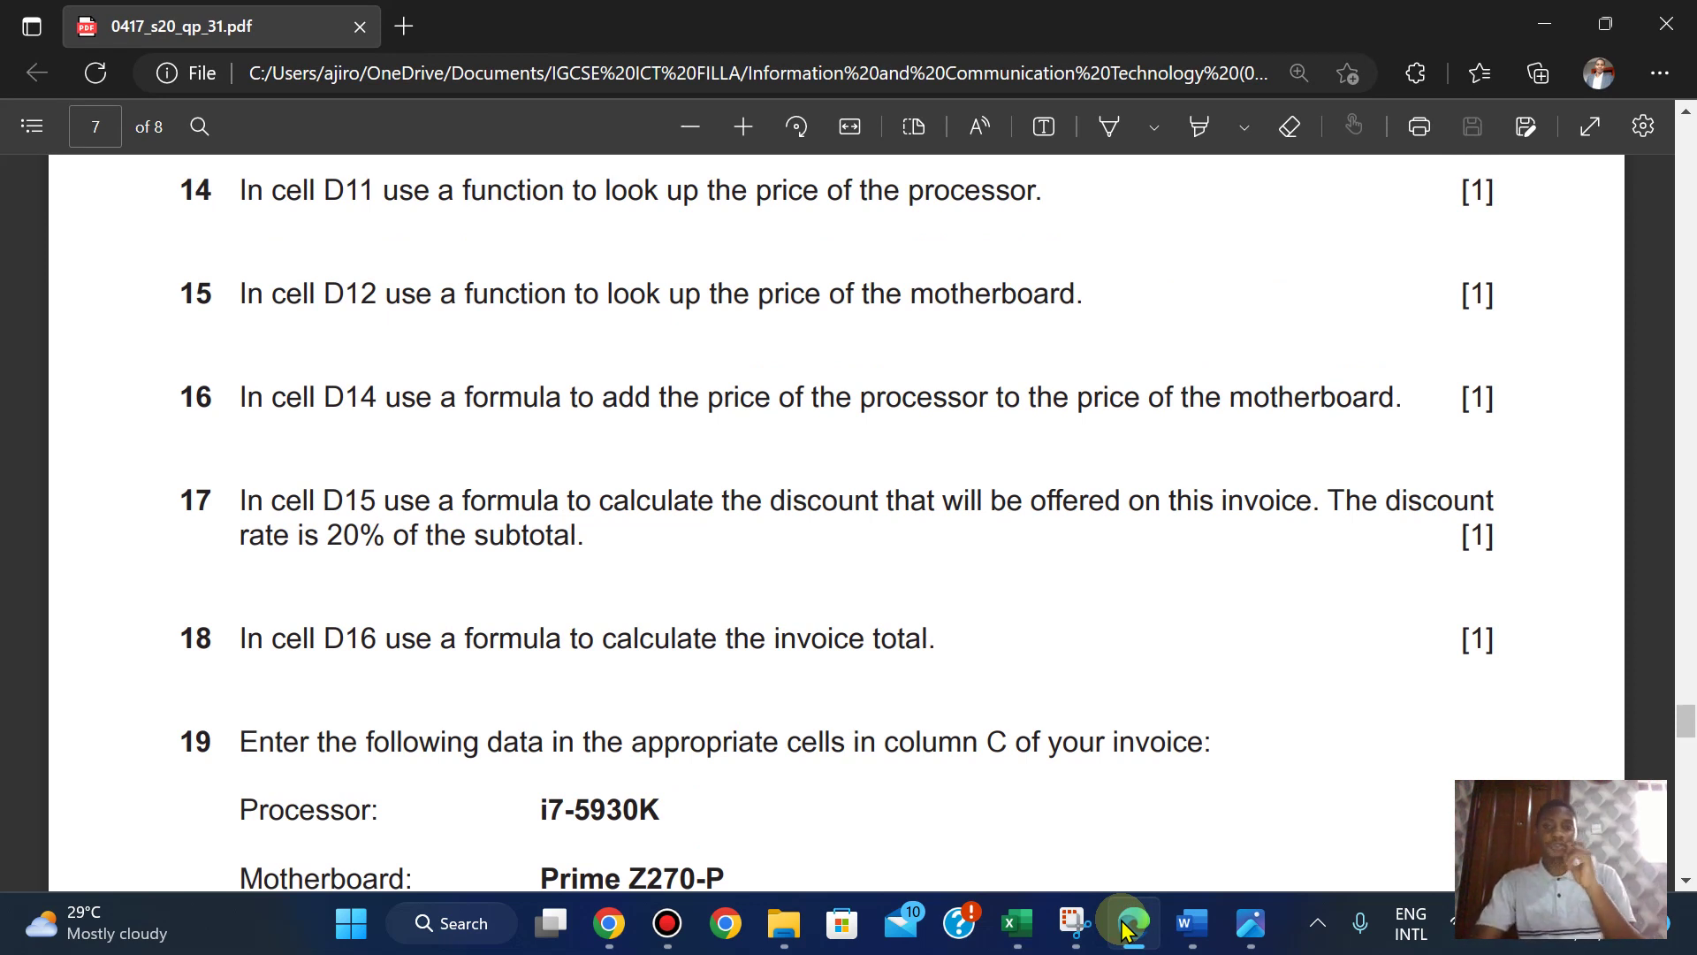
pyautogui.click(1124, 925)
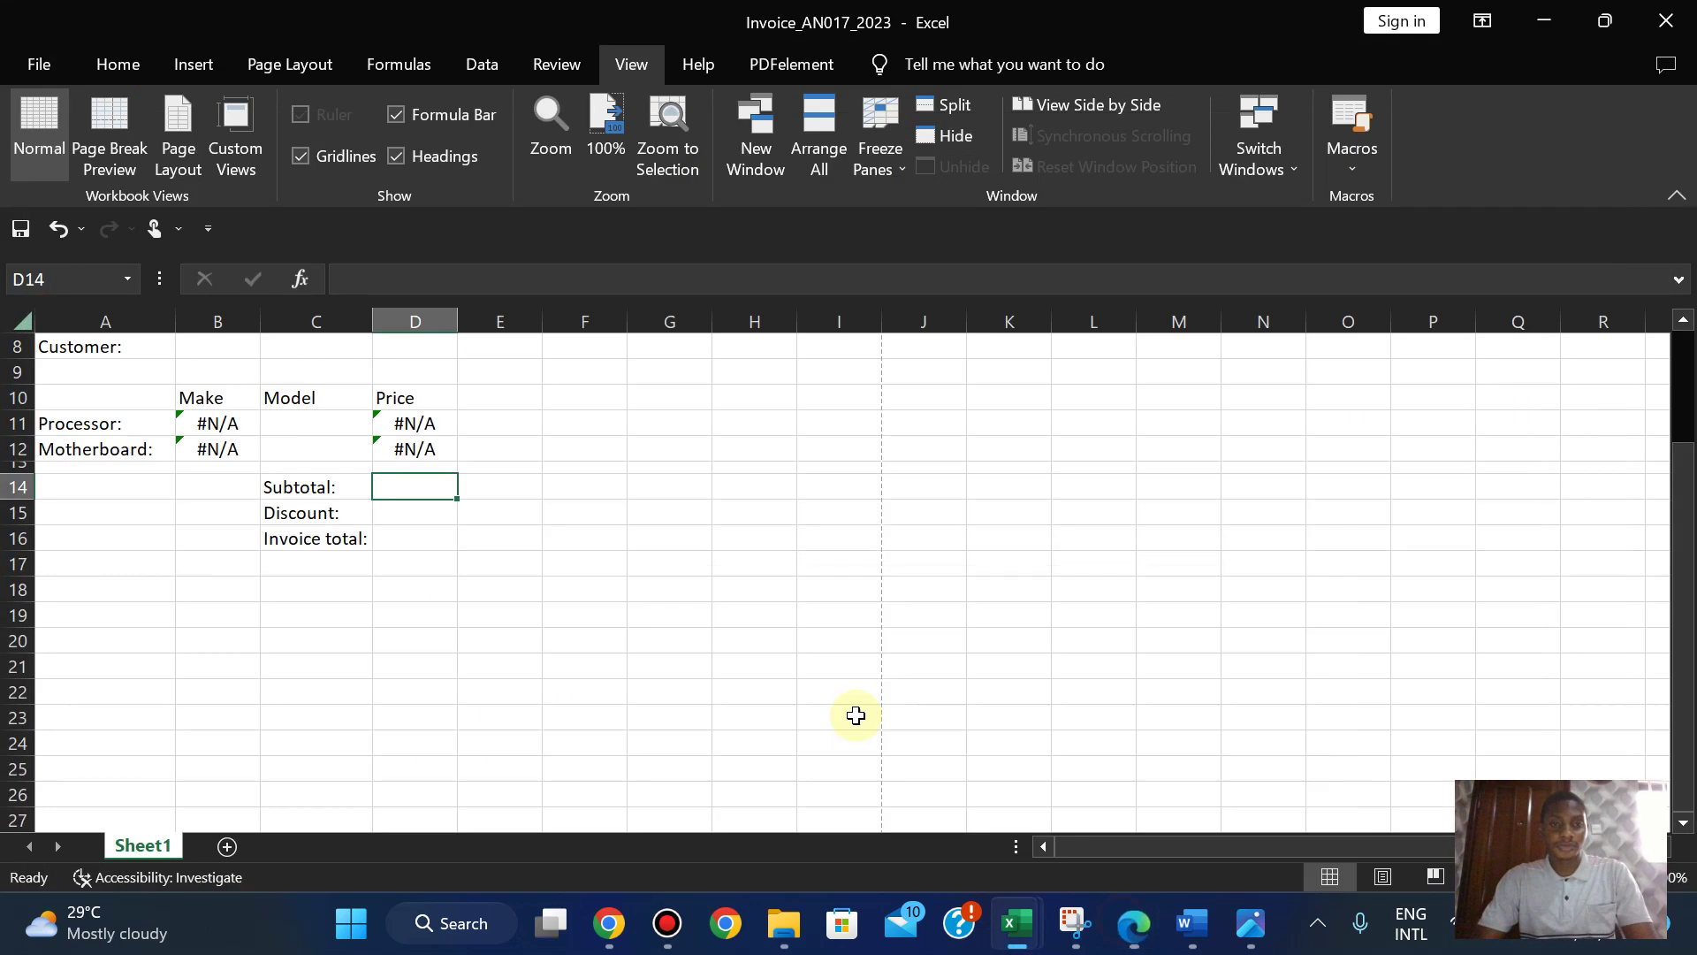
pyautogui.write('=')
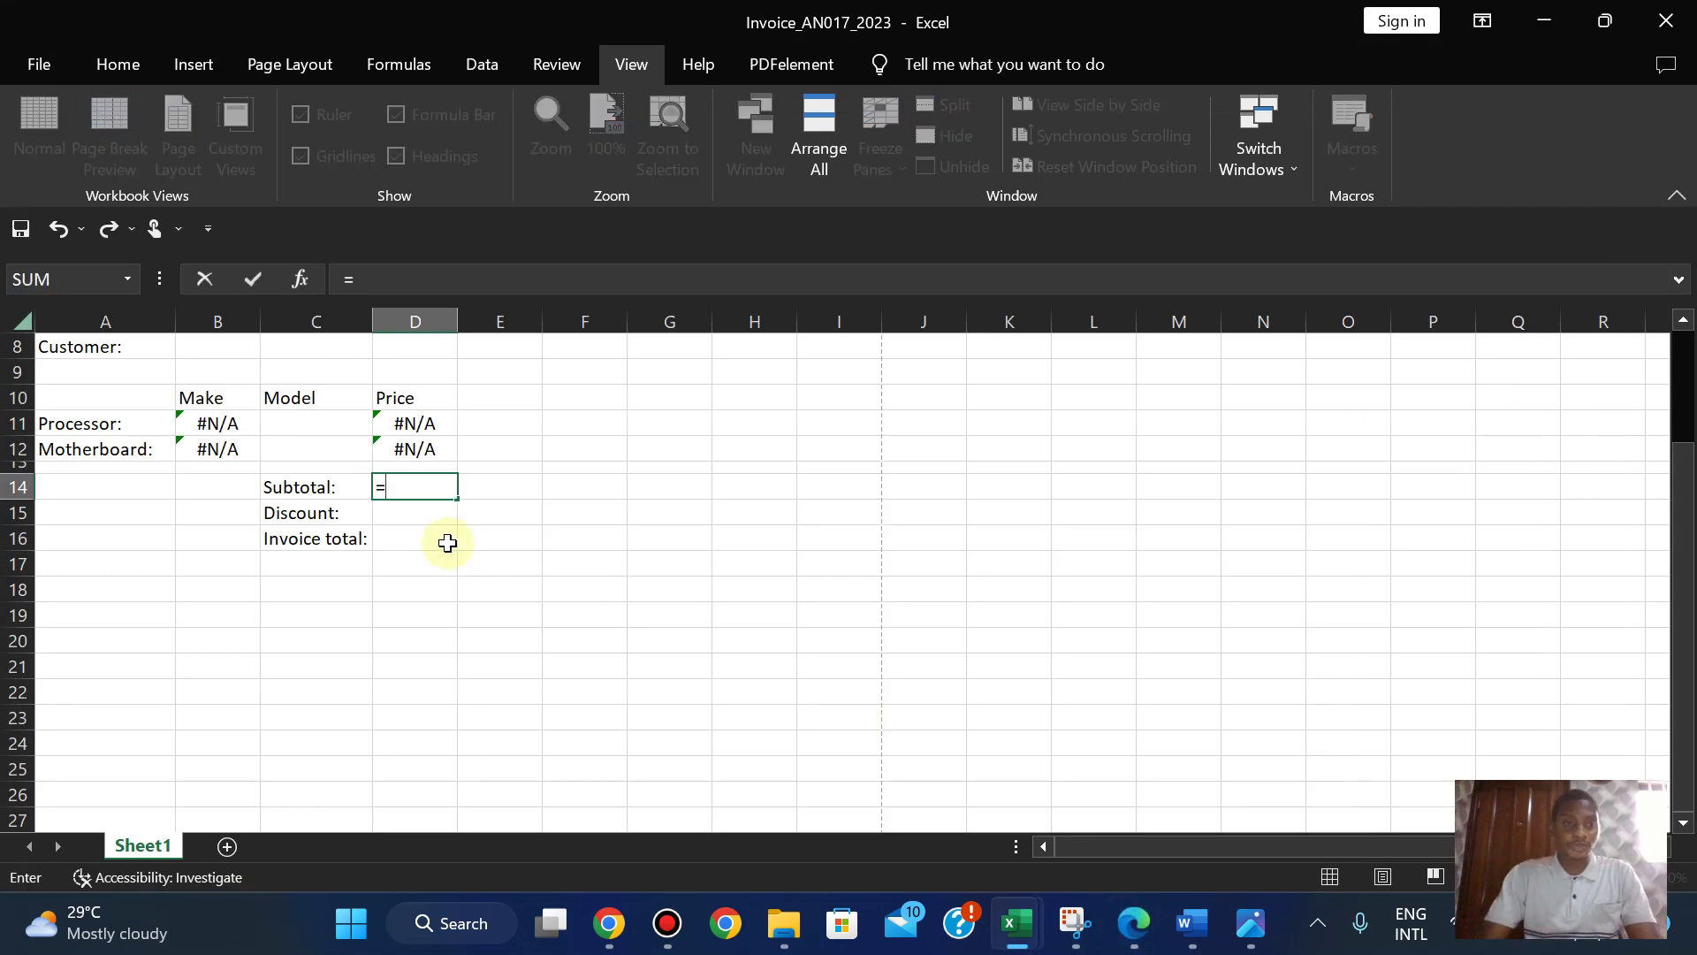
pyautogui.click(410, 425)
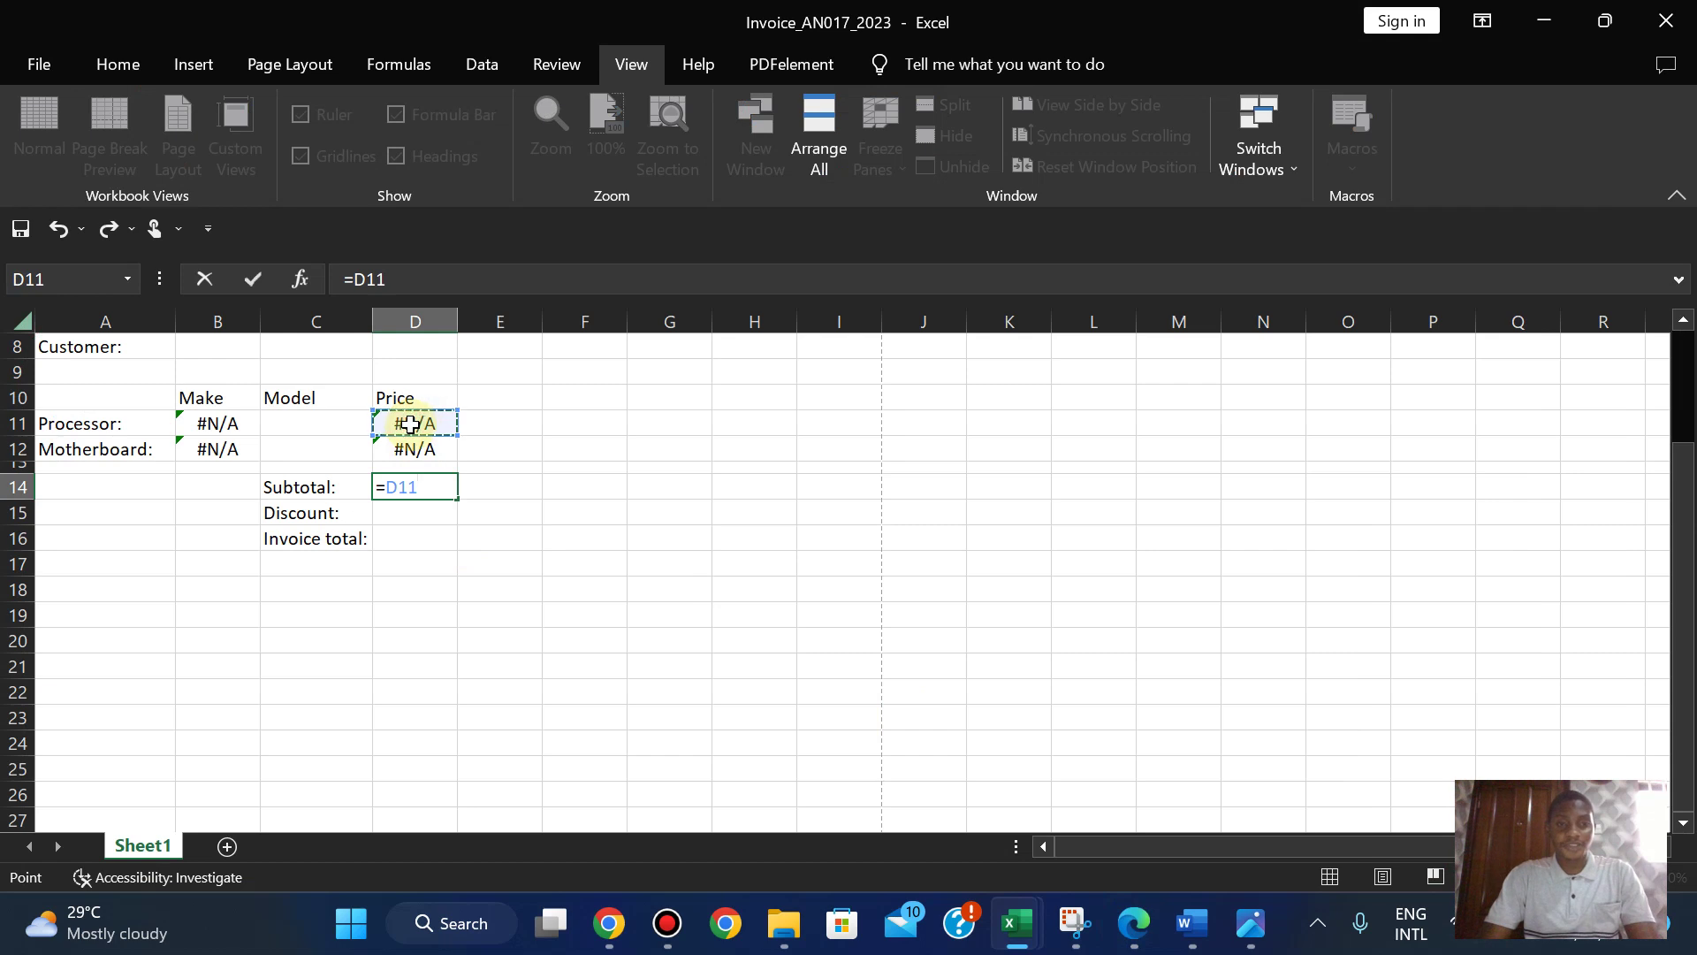
pyautogui.write('+')
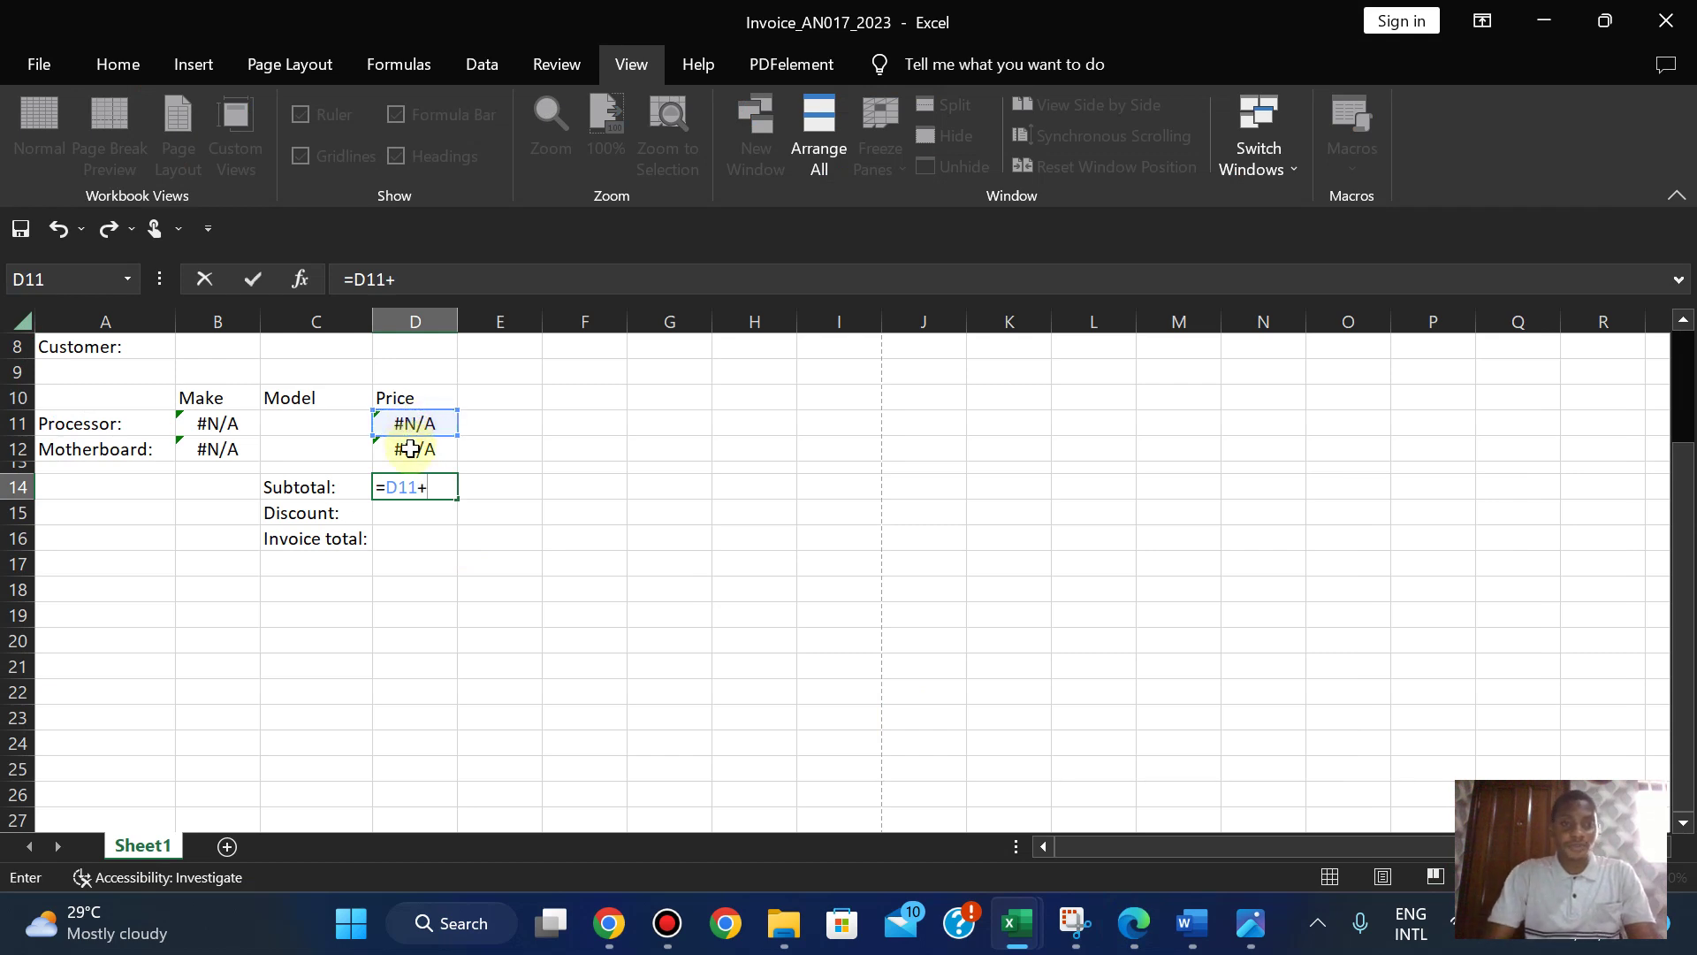
pyautogui.click(410, 449)
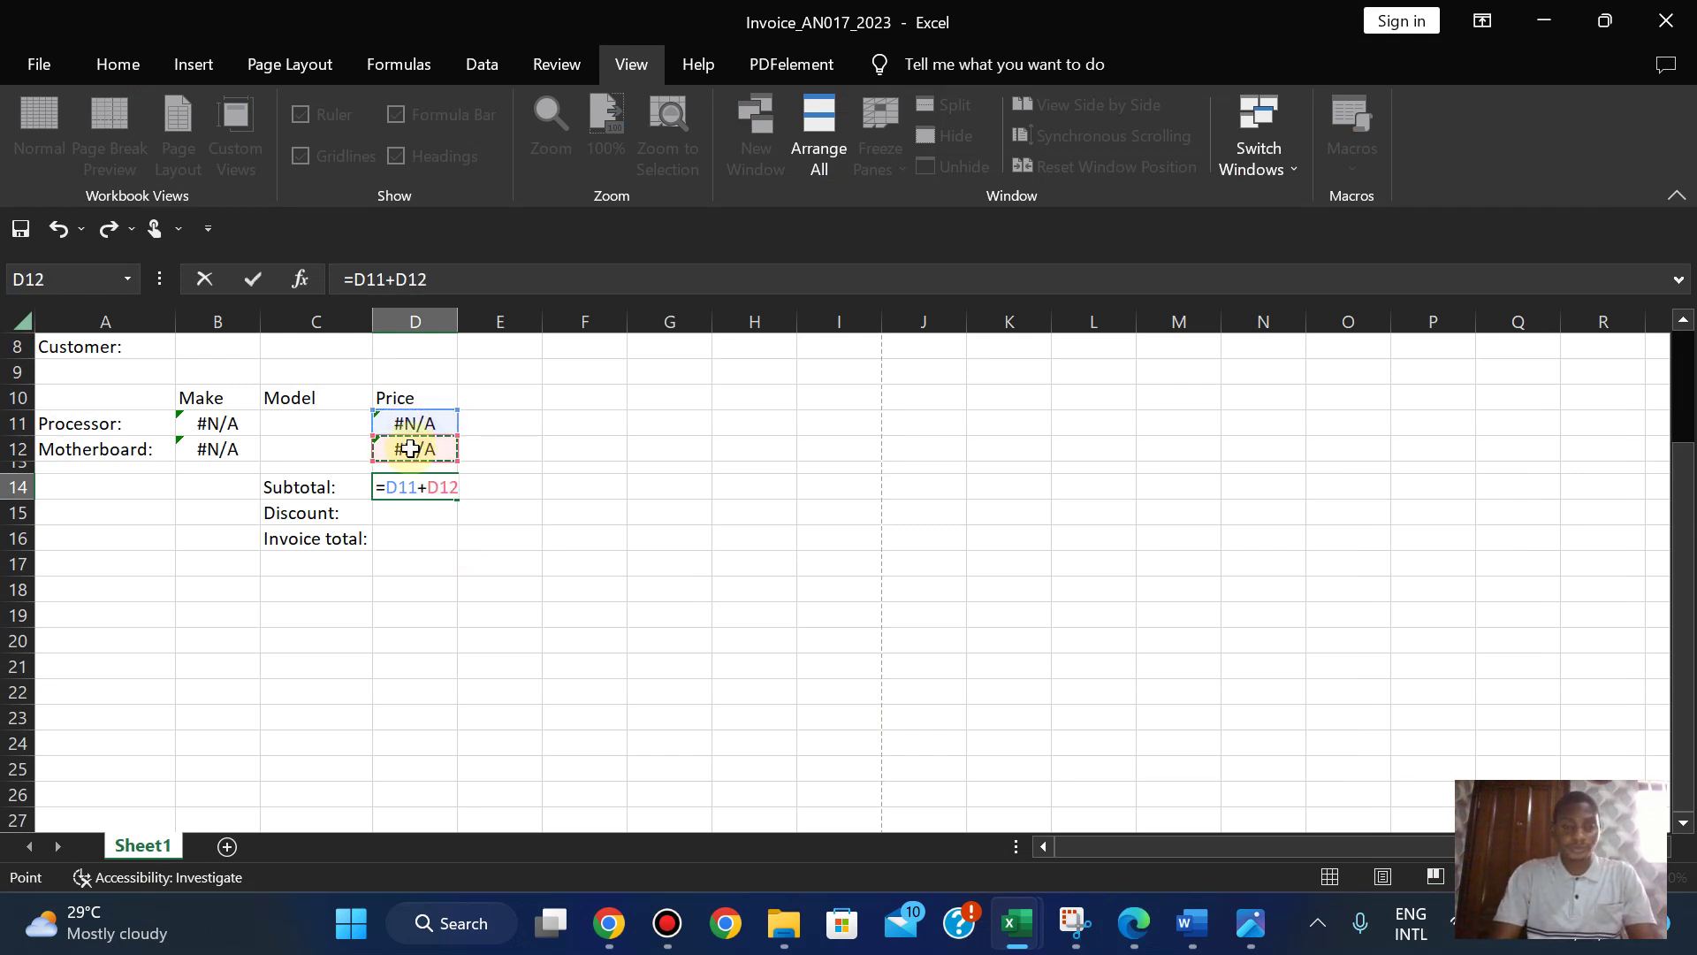
pyautogui.press('Return')
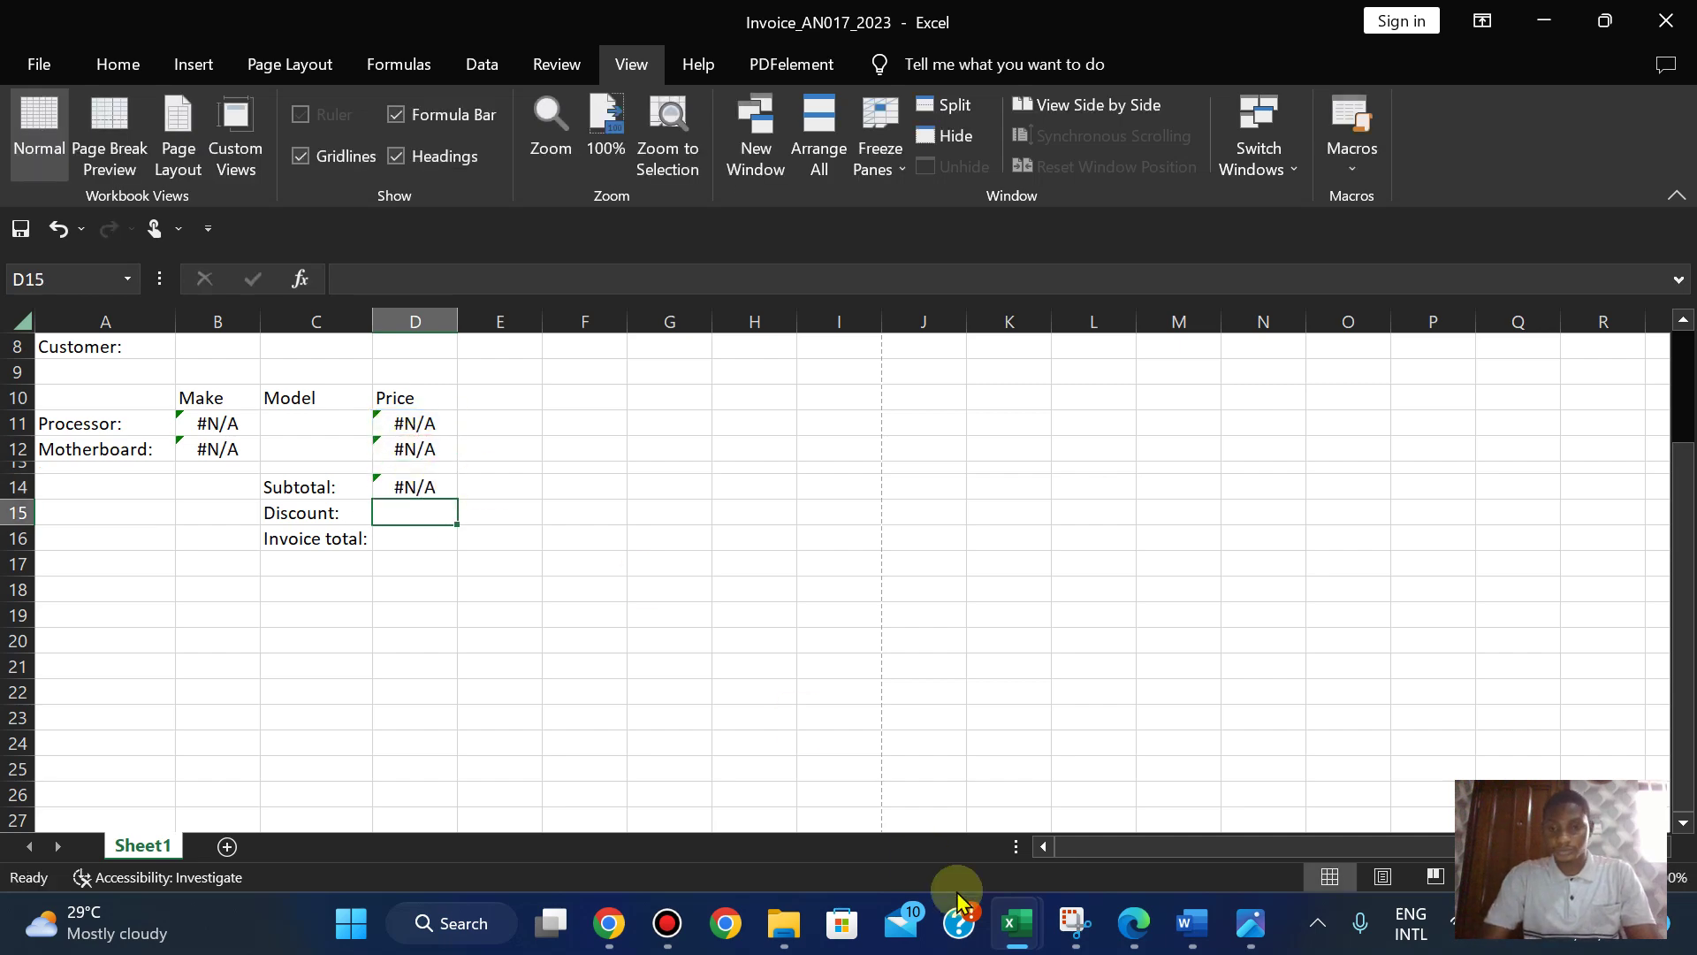
# - Recheck the question paper, then begin D15's discount formula as =D14*
pyautogui.click(1130, 923)
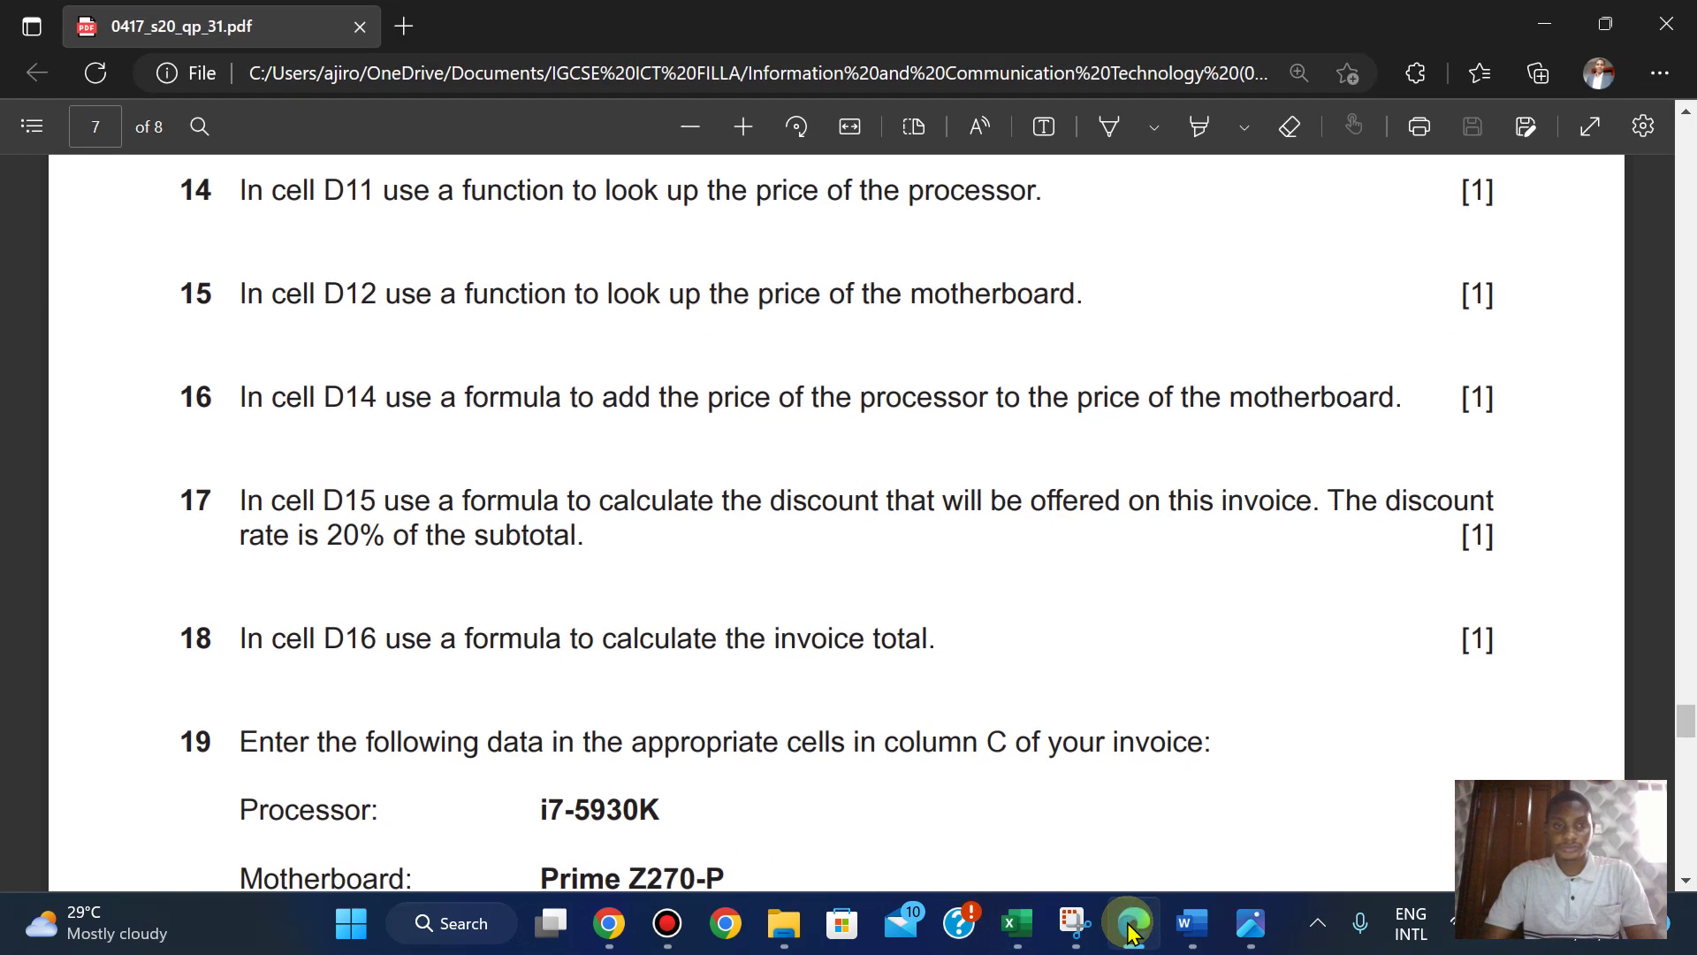
pyautogui.click(1129, 922)
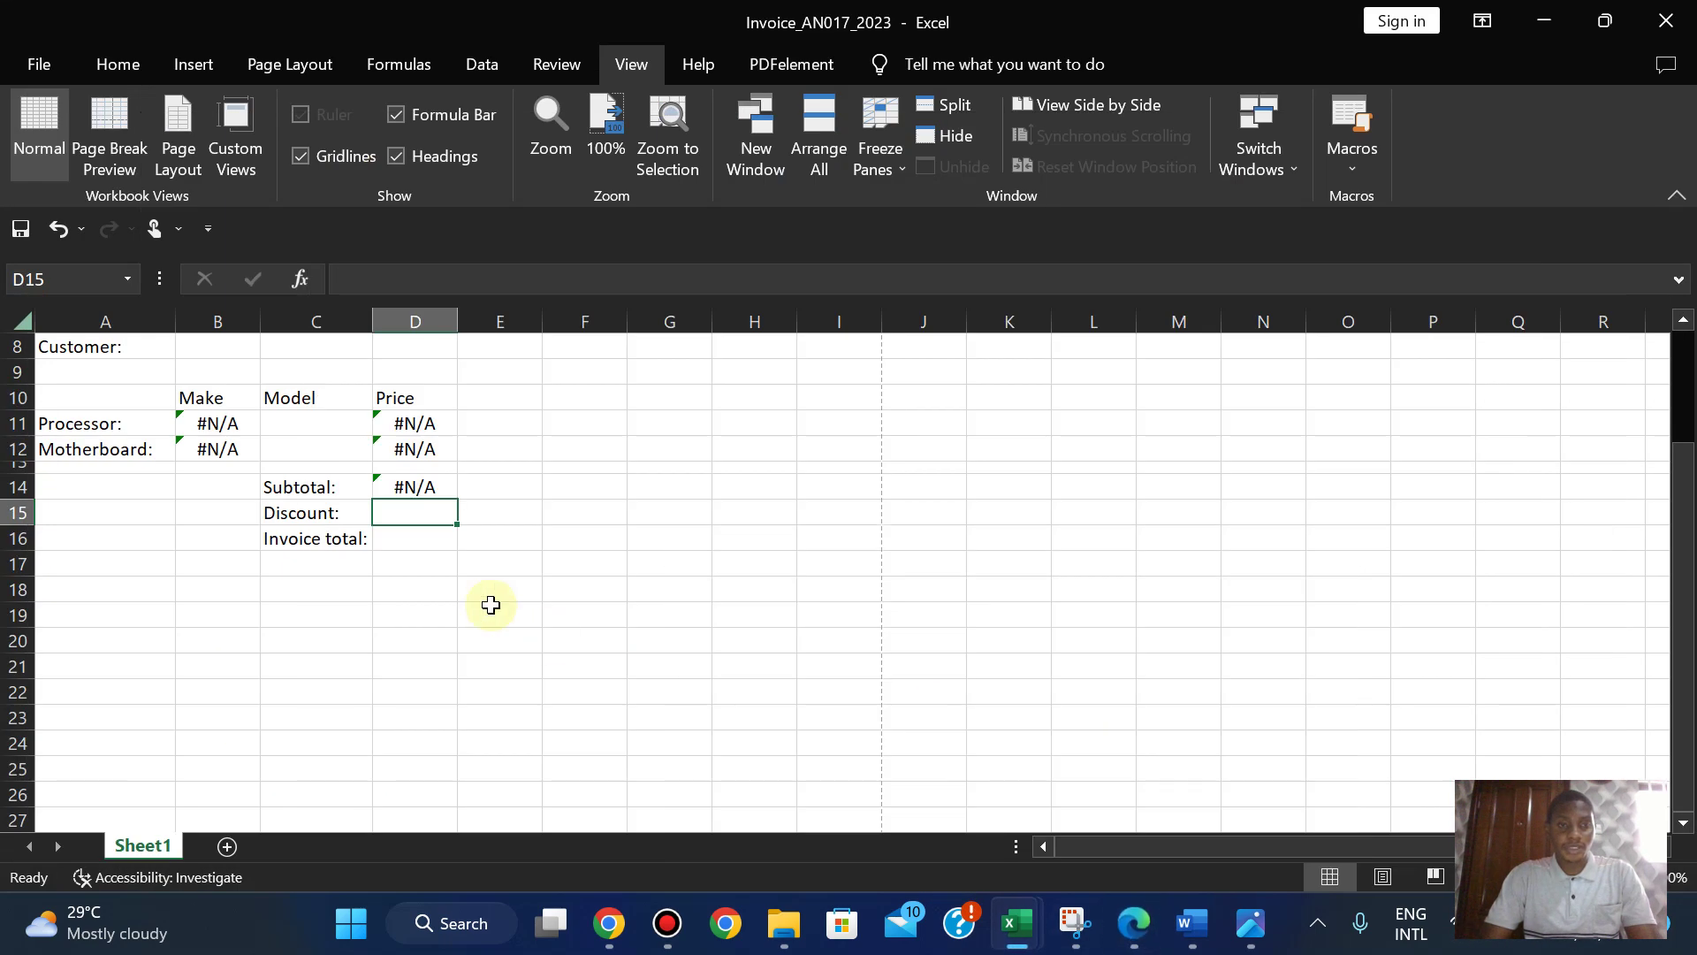
pyautogui.click(1133, 928)
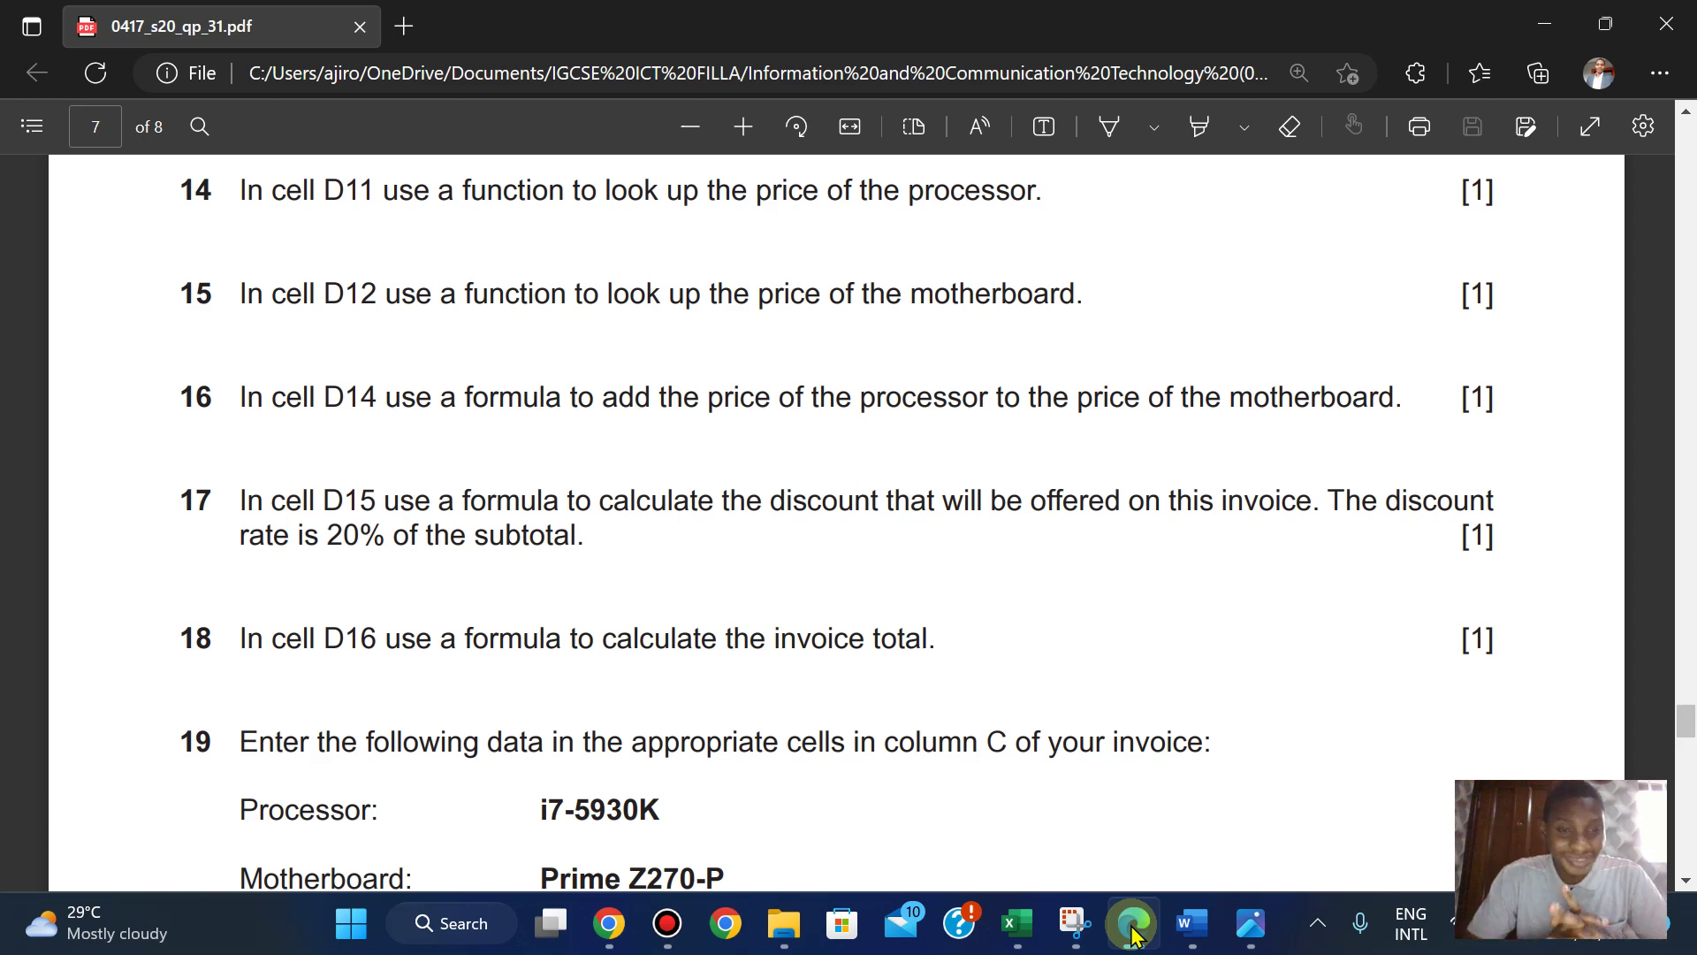
pyautogui.click(1133, 924)
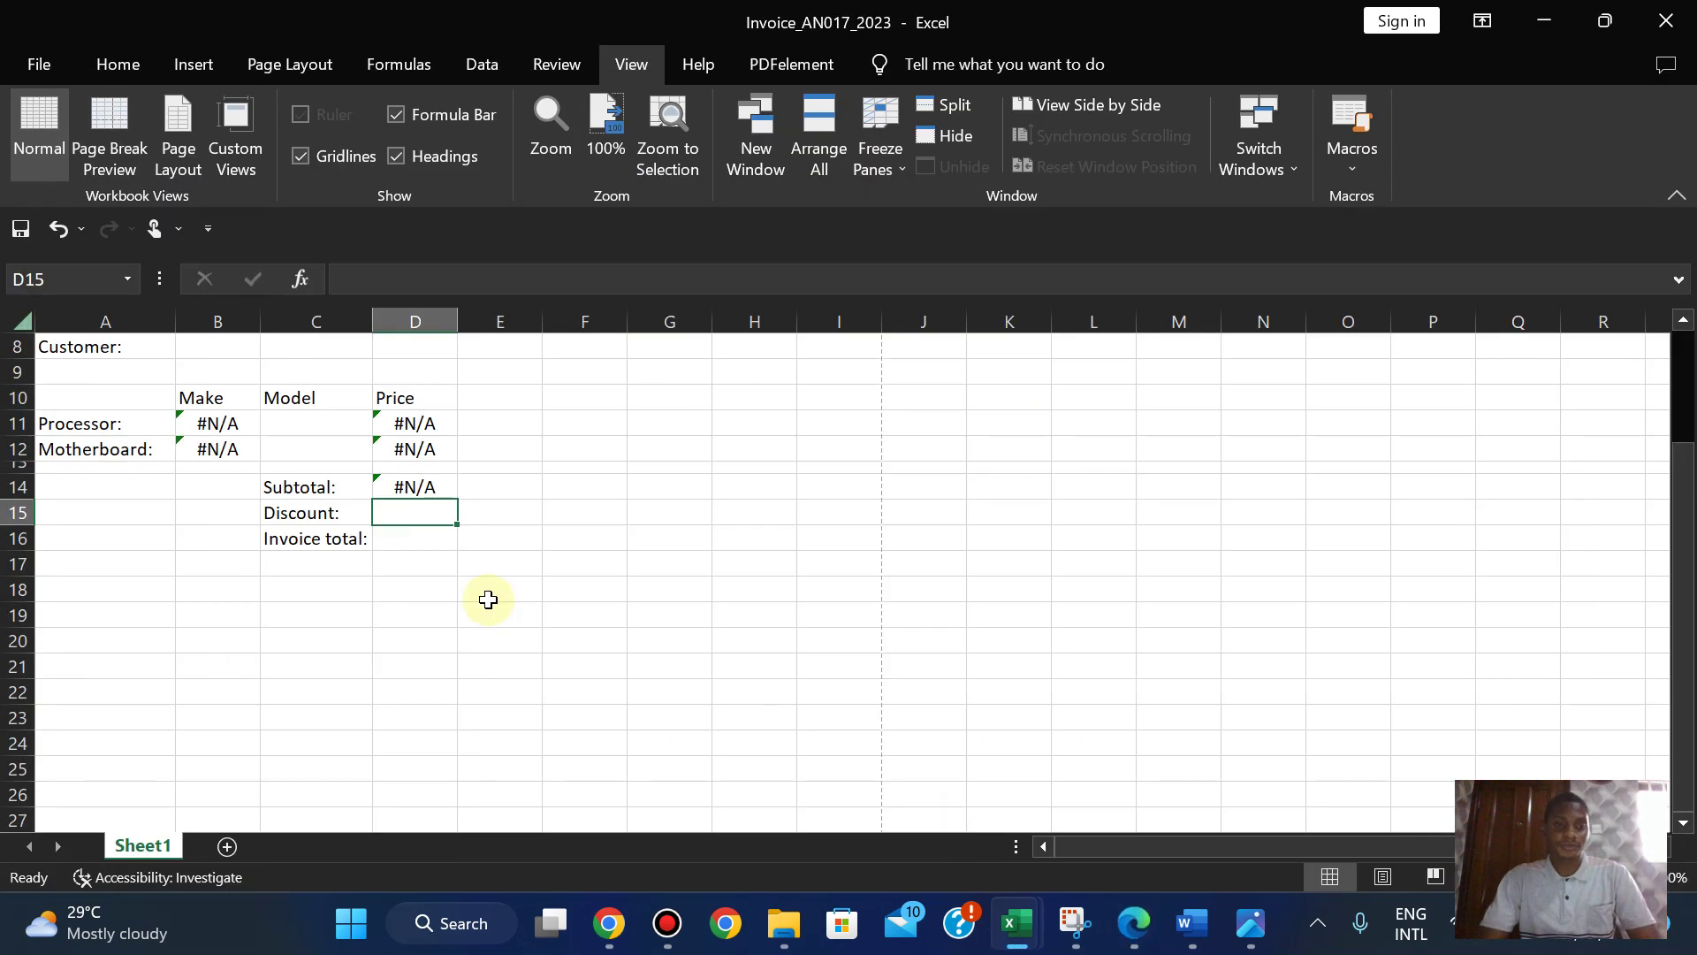
pyautogui.write('=')
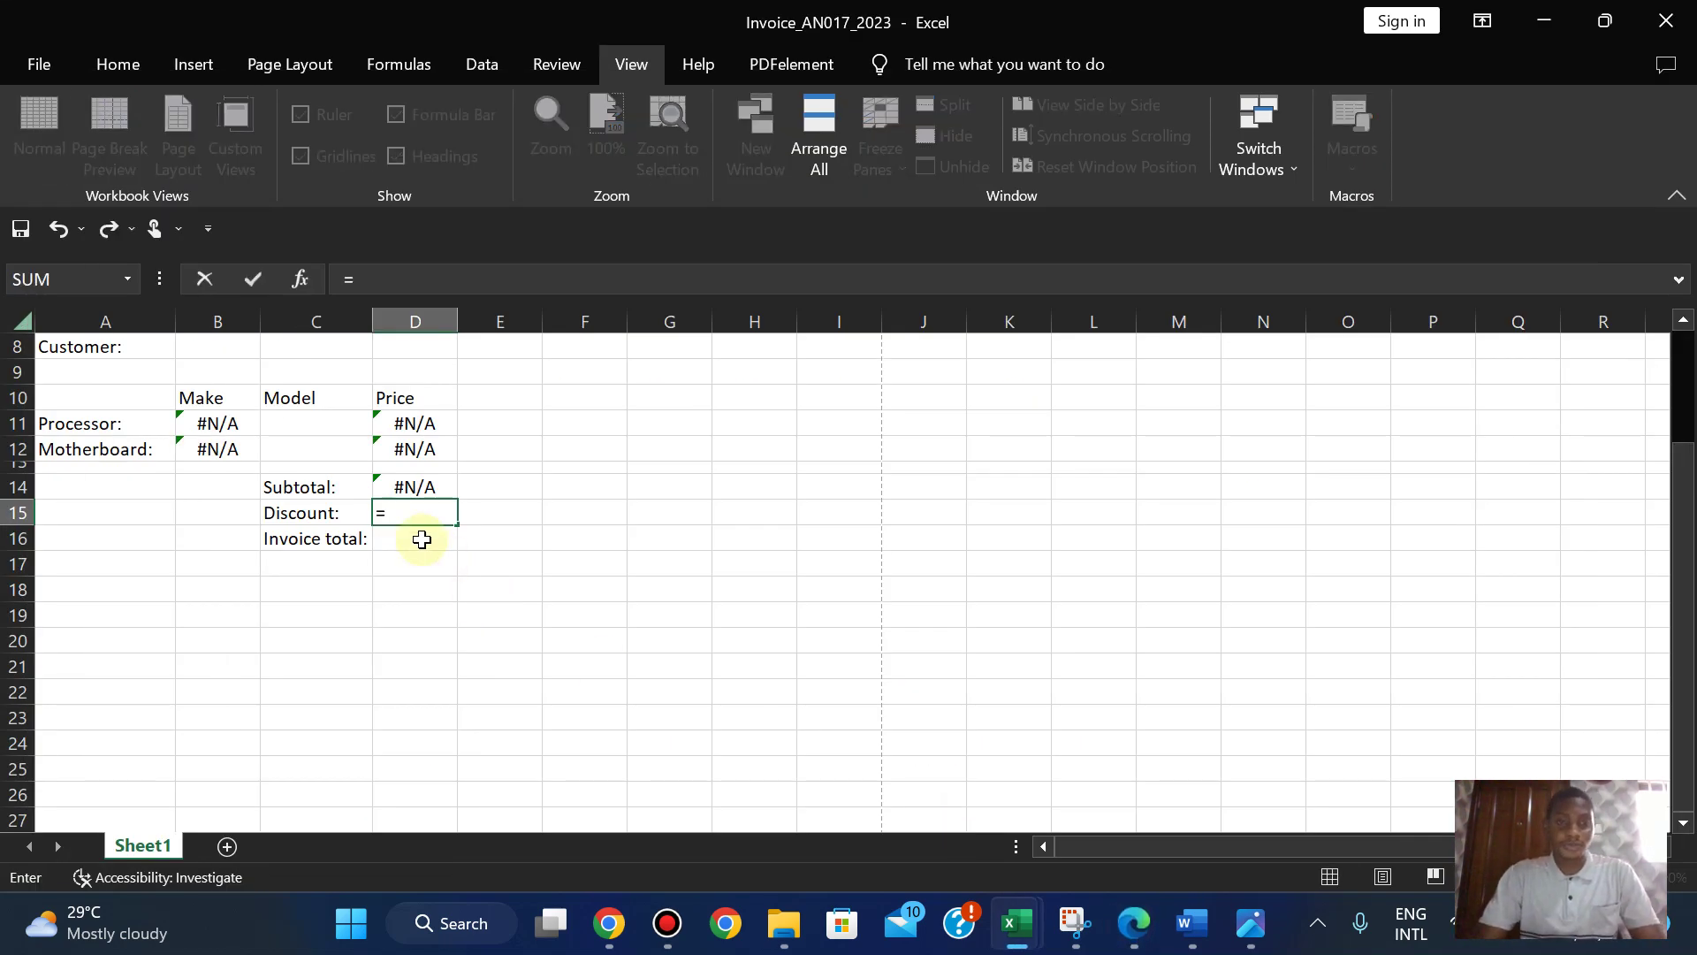
pyautogui.click(425, 487)
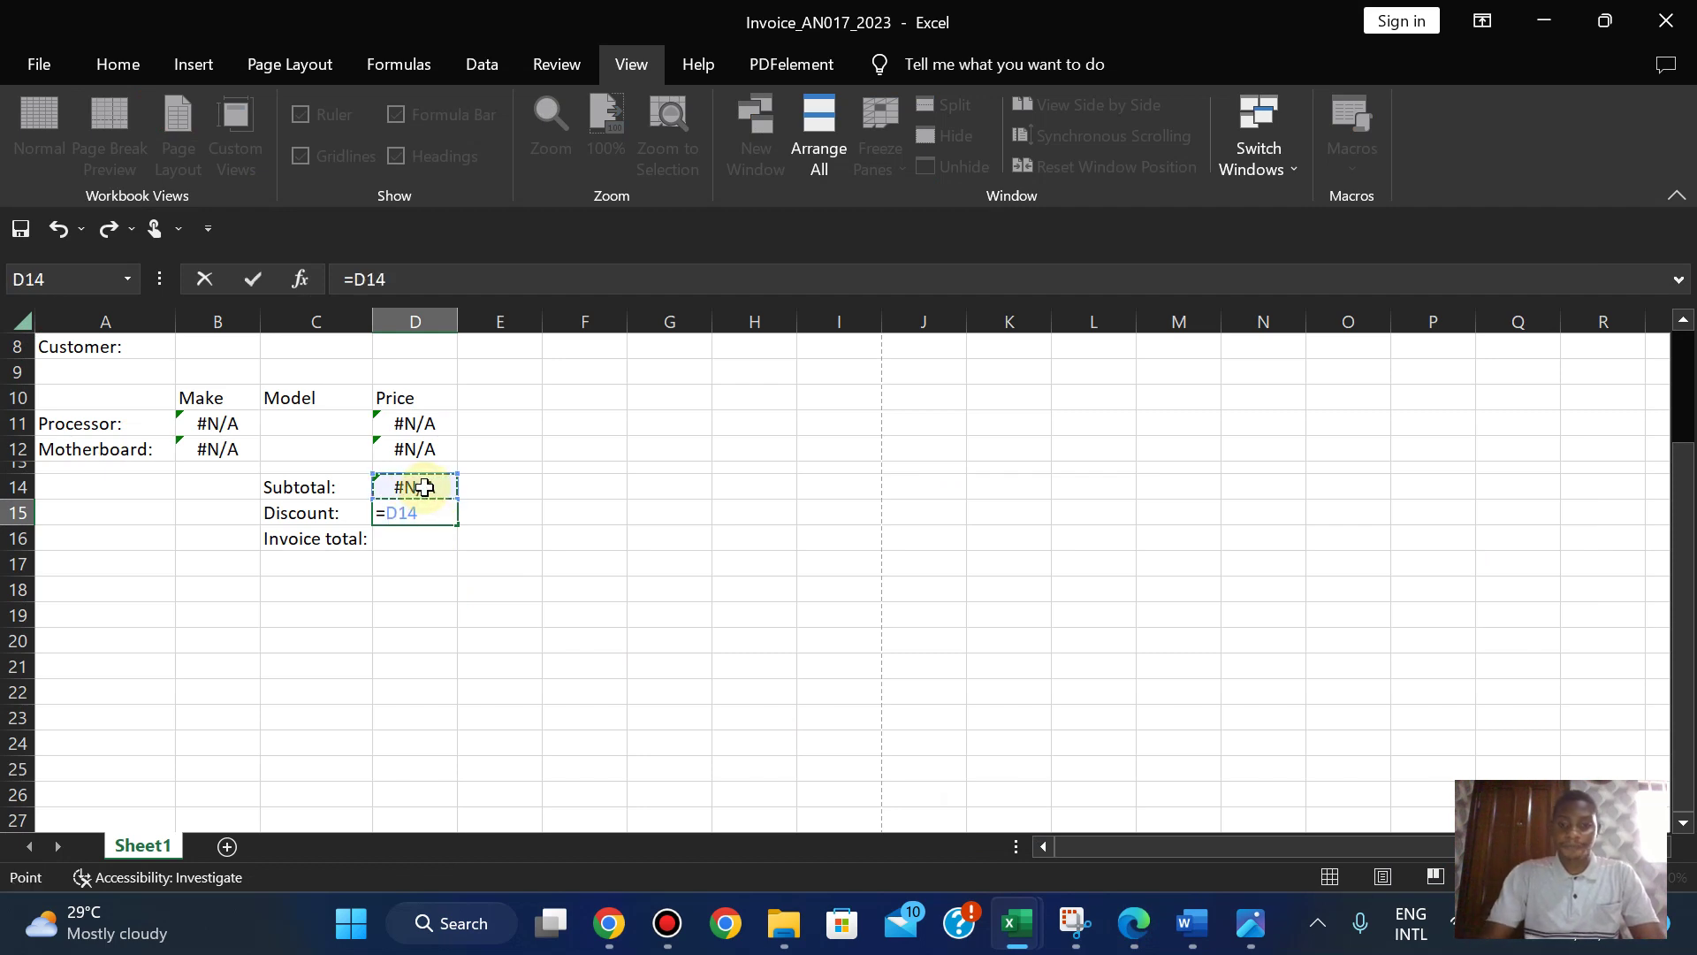
pyautogui.write('*')
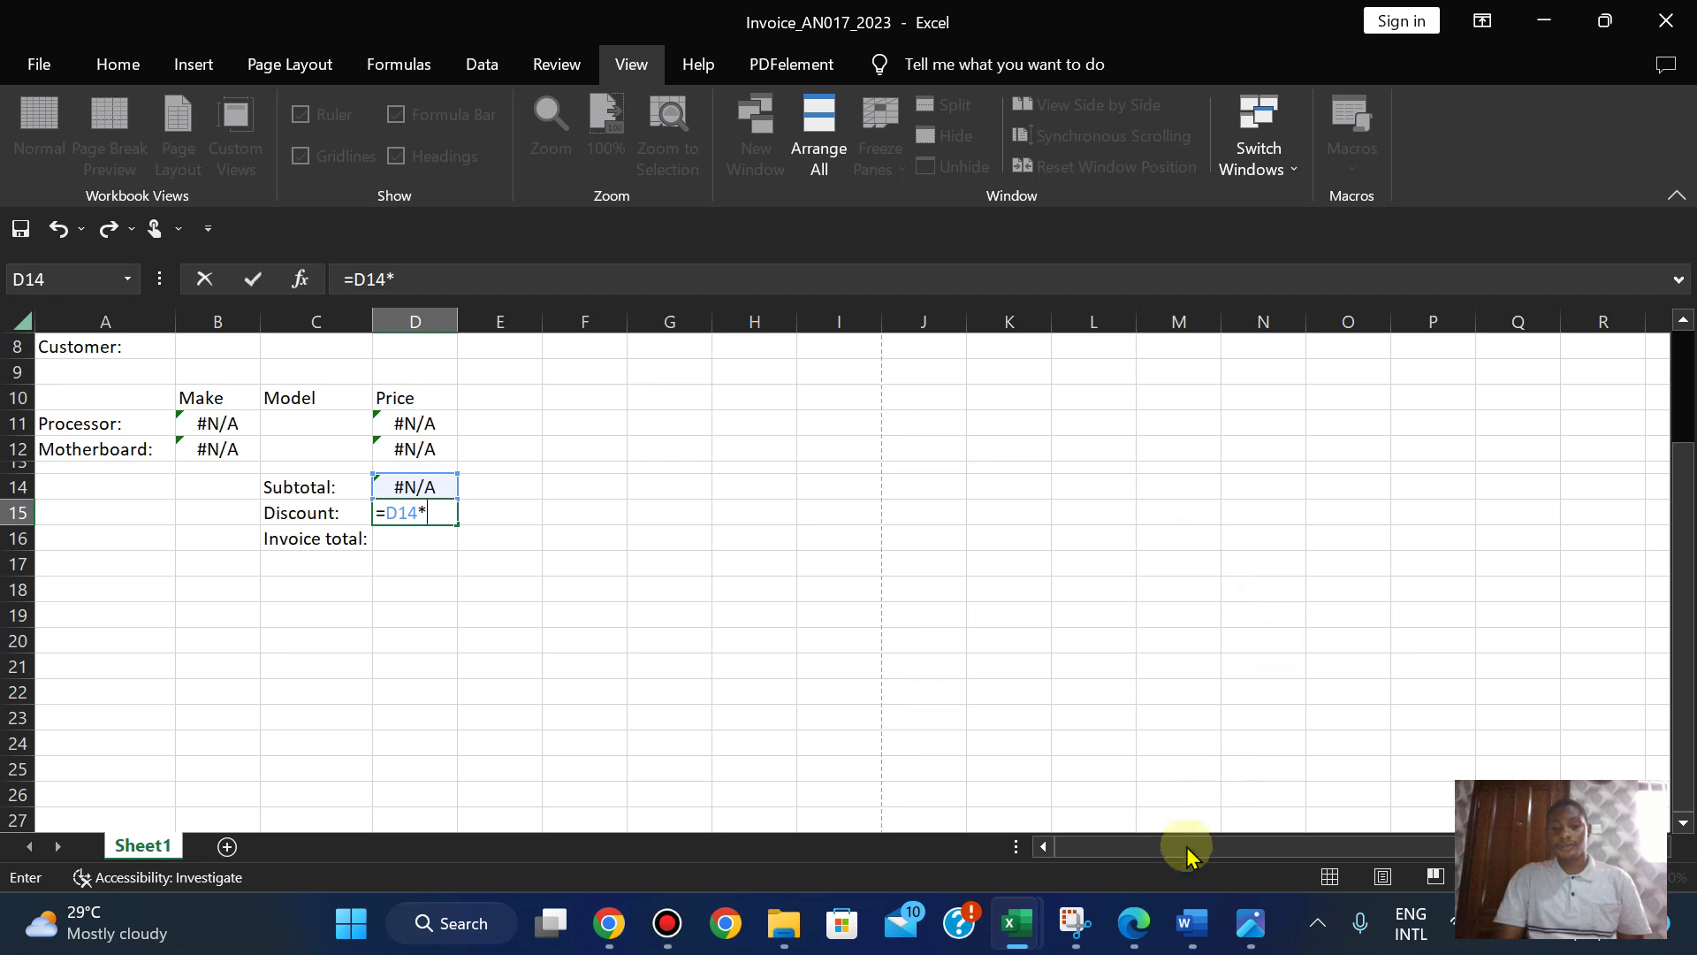
pyautogui.press('super')
# - Use Calculator to get 20 ÷ 100 = 0.2 and add it to D15's =D14*
pyautogui.write('CAL')
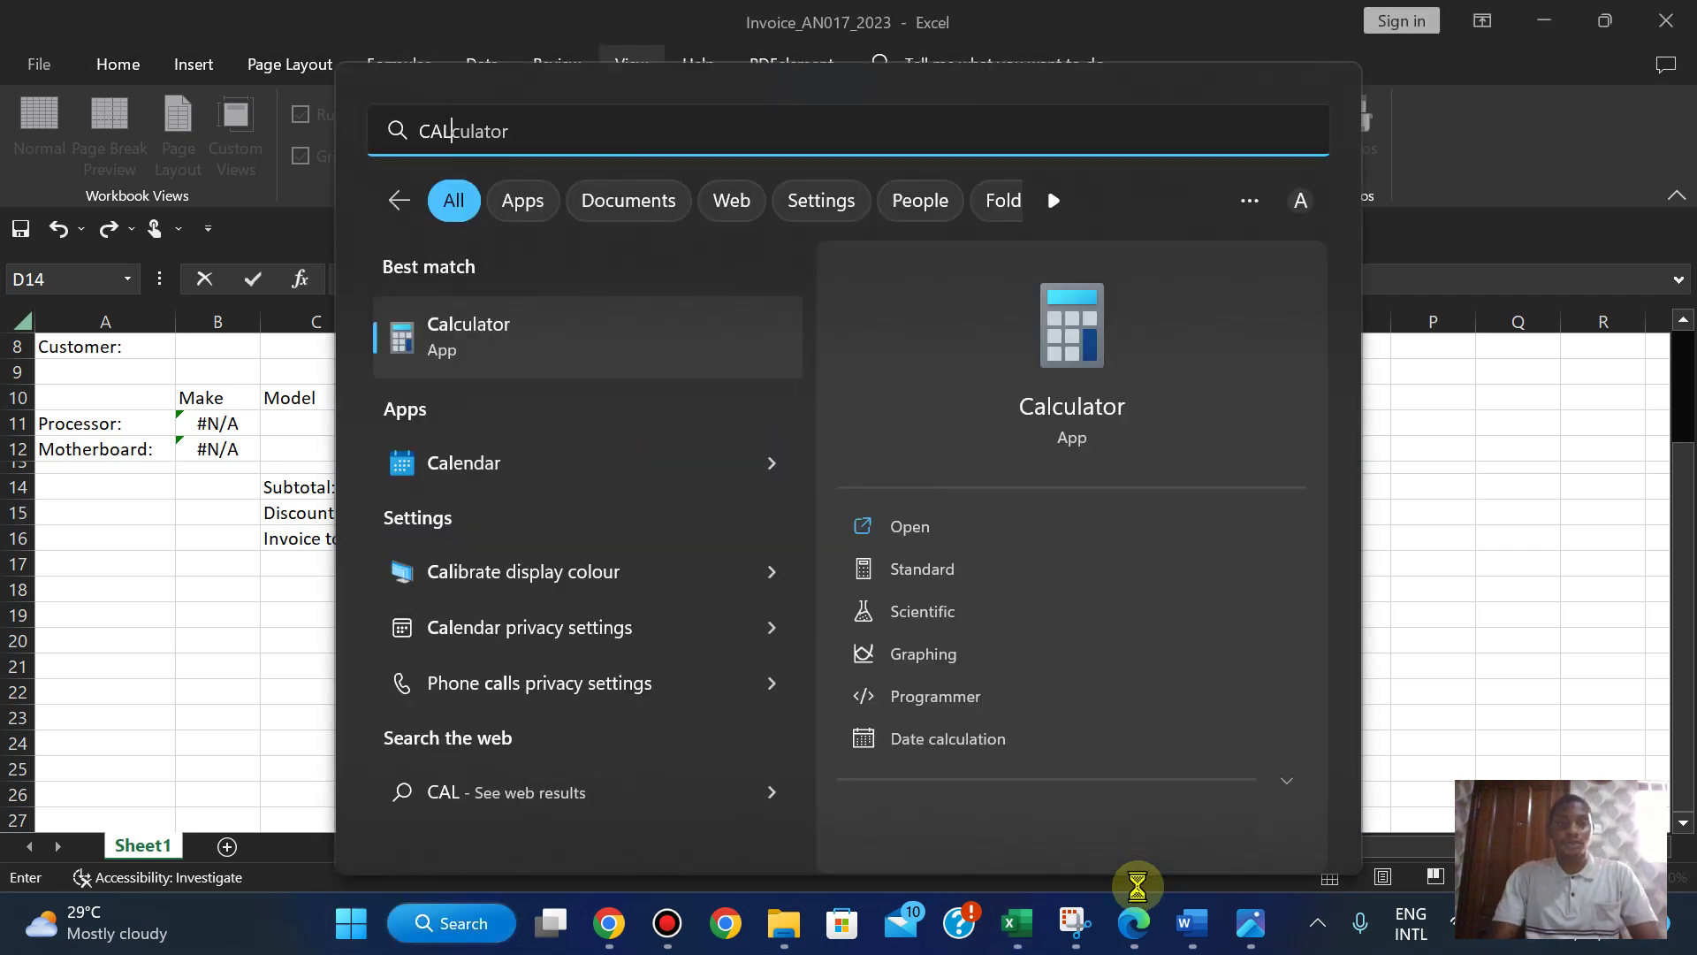
pyautogui.click(902, 526)
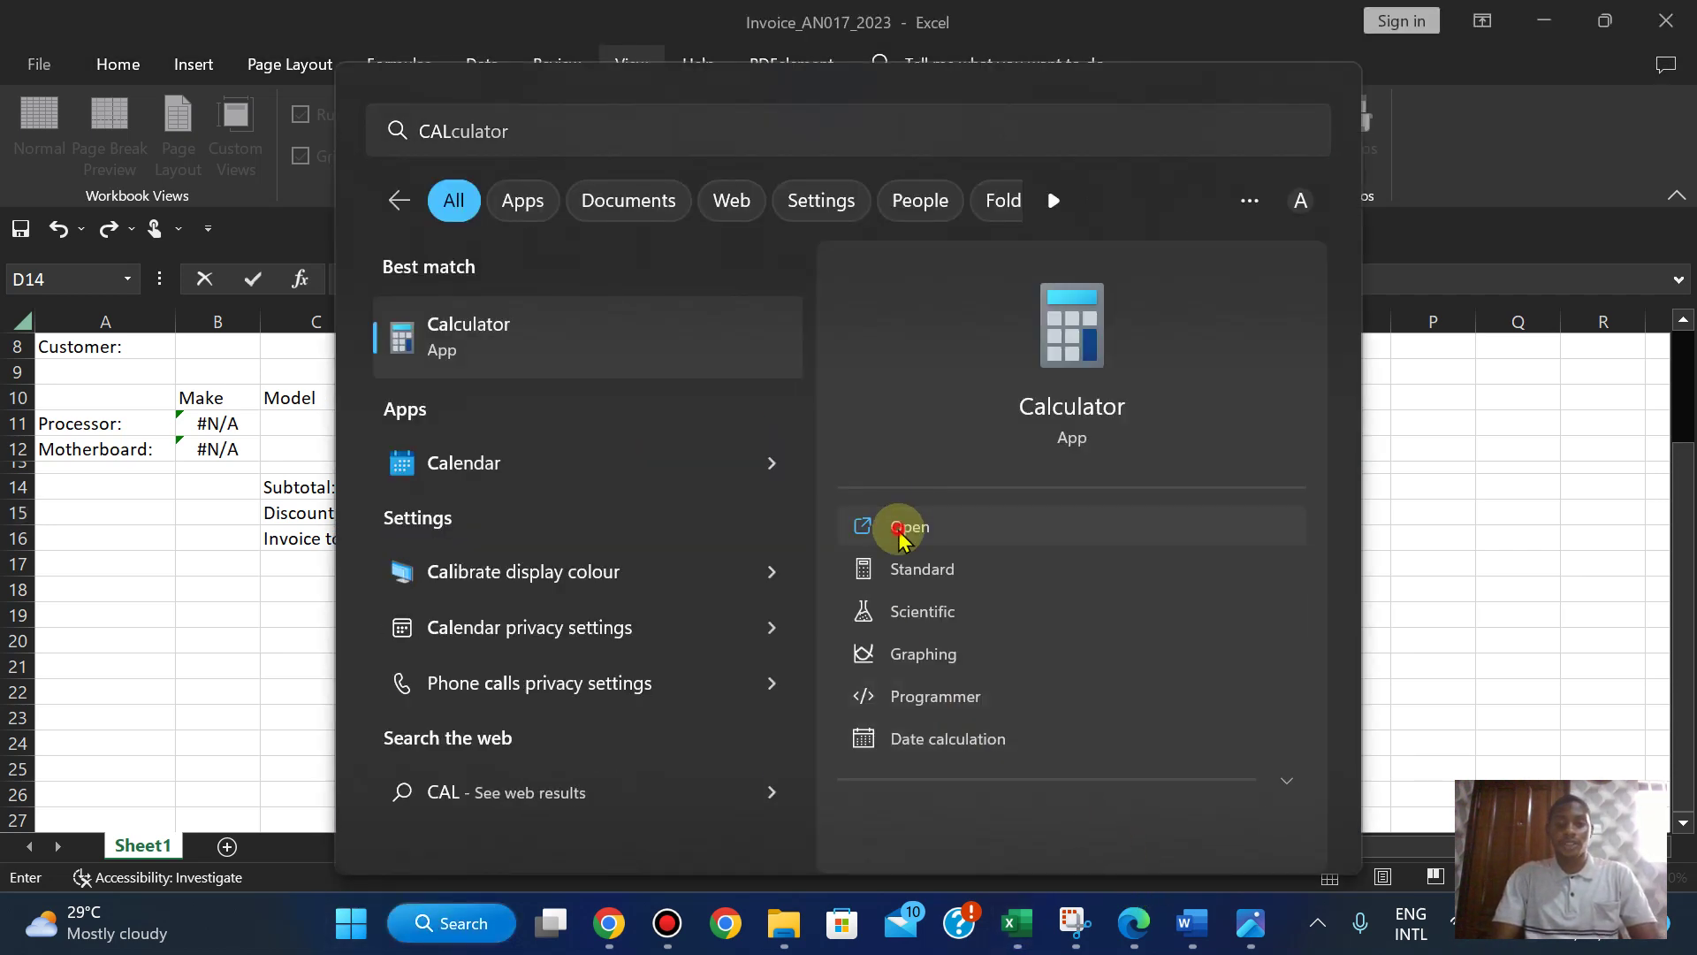
pyautogui.write('20')
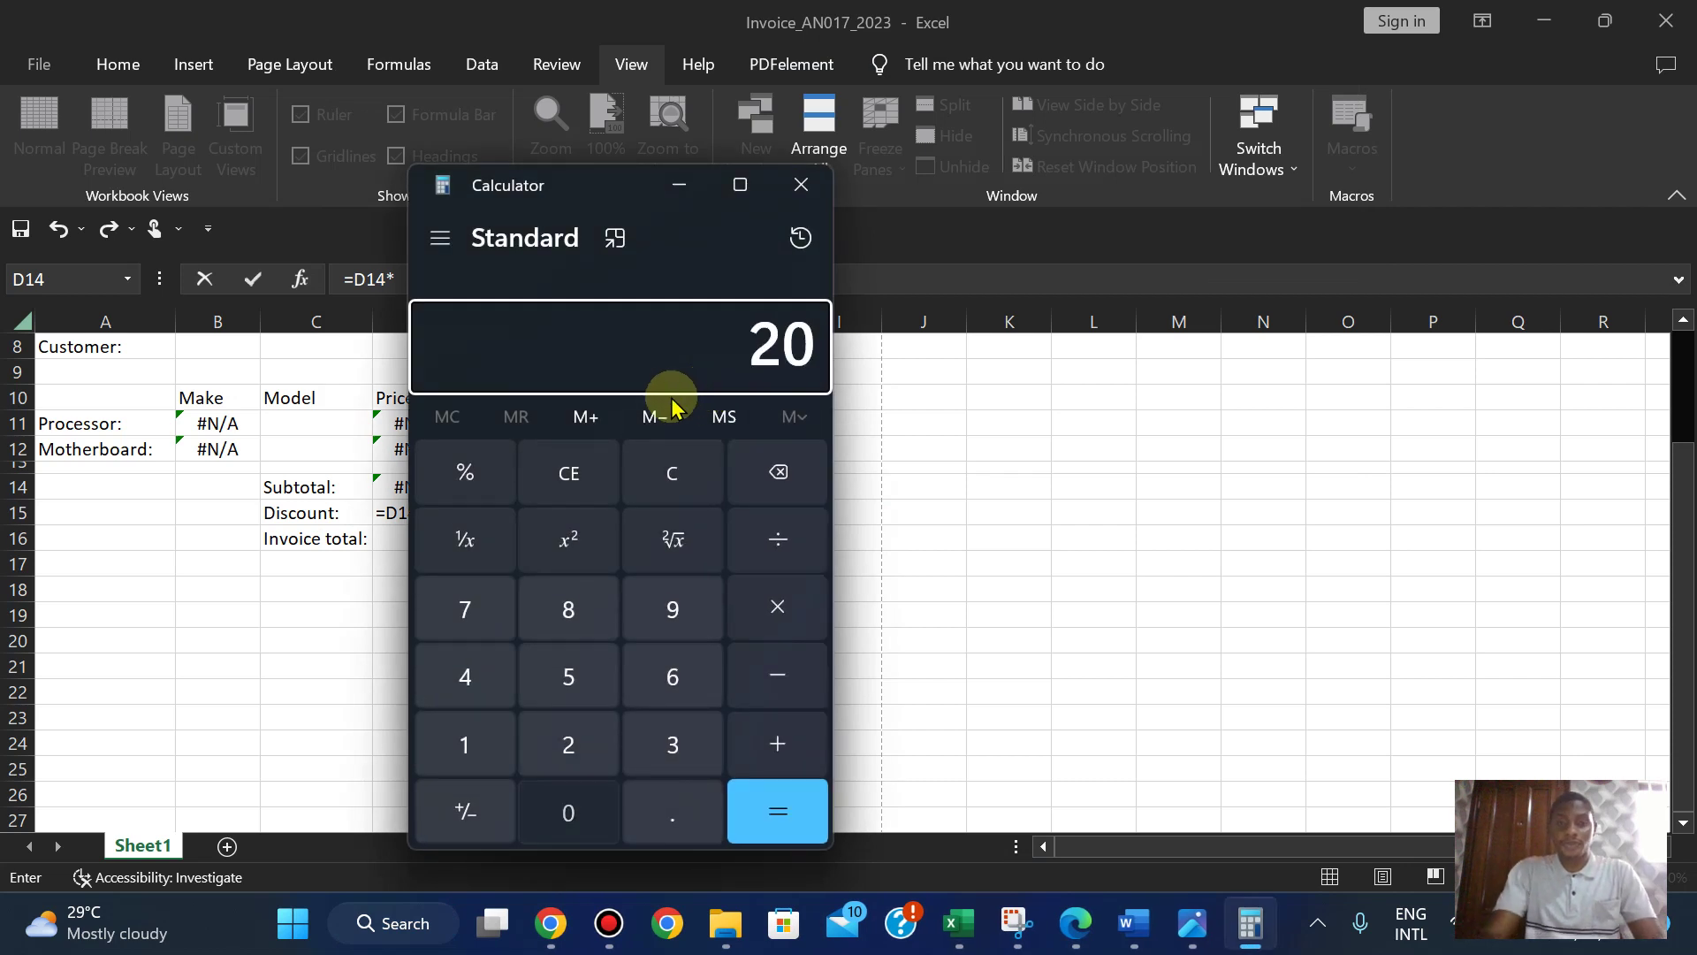
pyautogui.click(776, 541)
pyautogui.write('100')
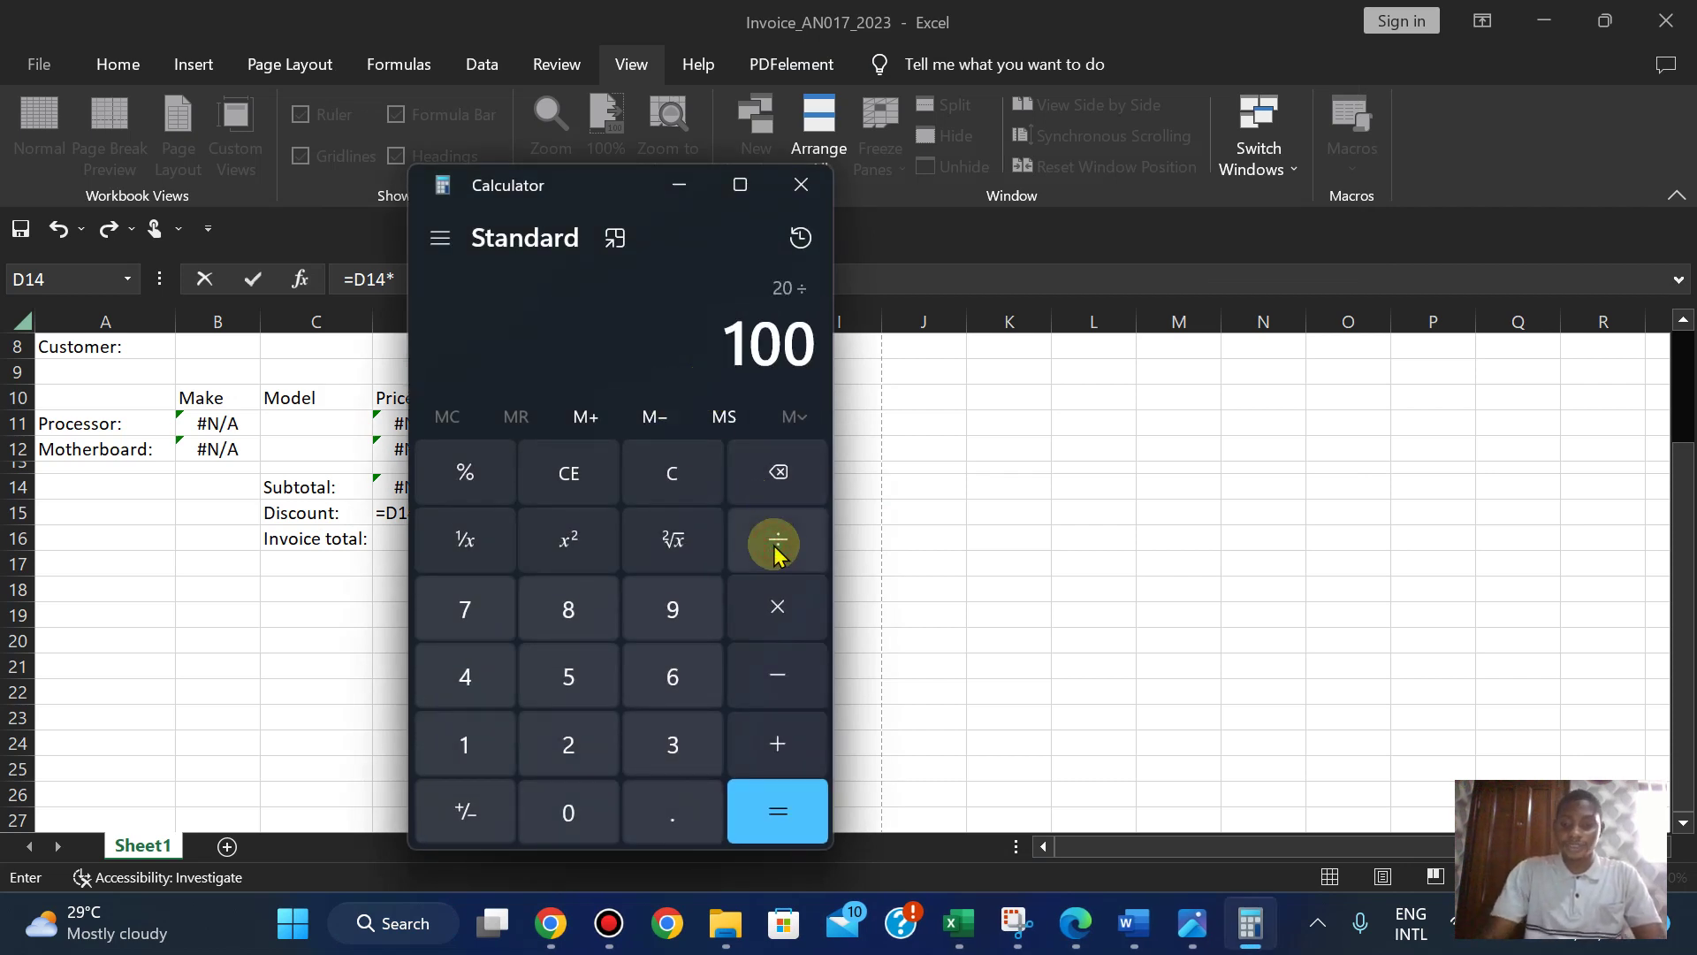
pyautogui.press('Return')
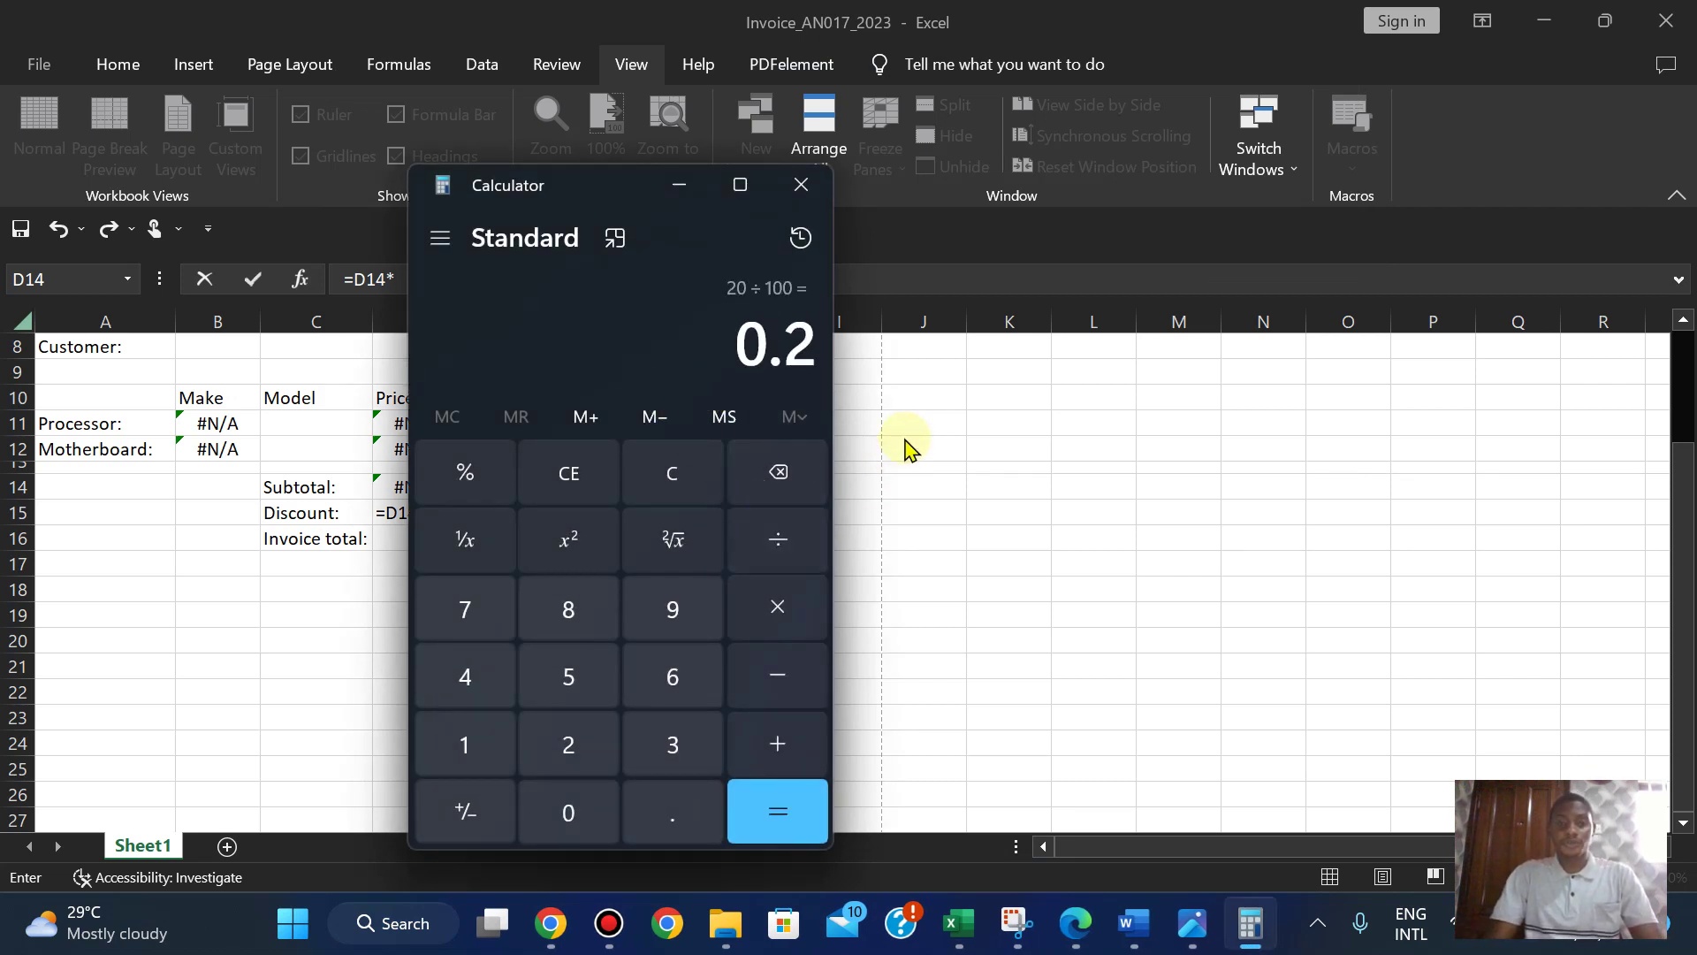
pyautogui.hotkey('alt', 'Tab')
pyautogui.write('0')
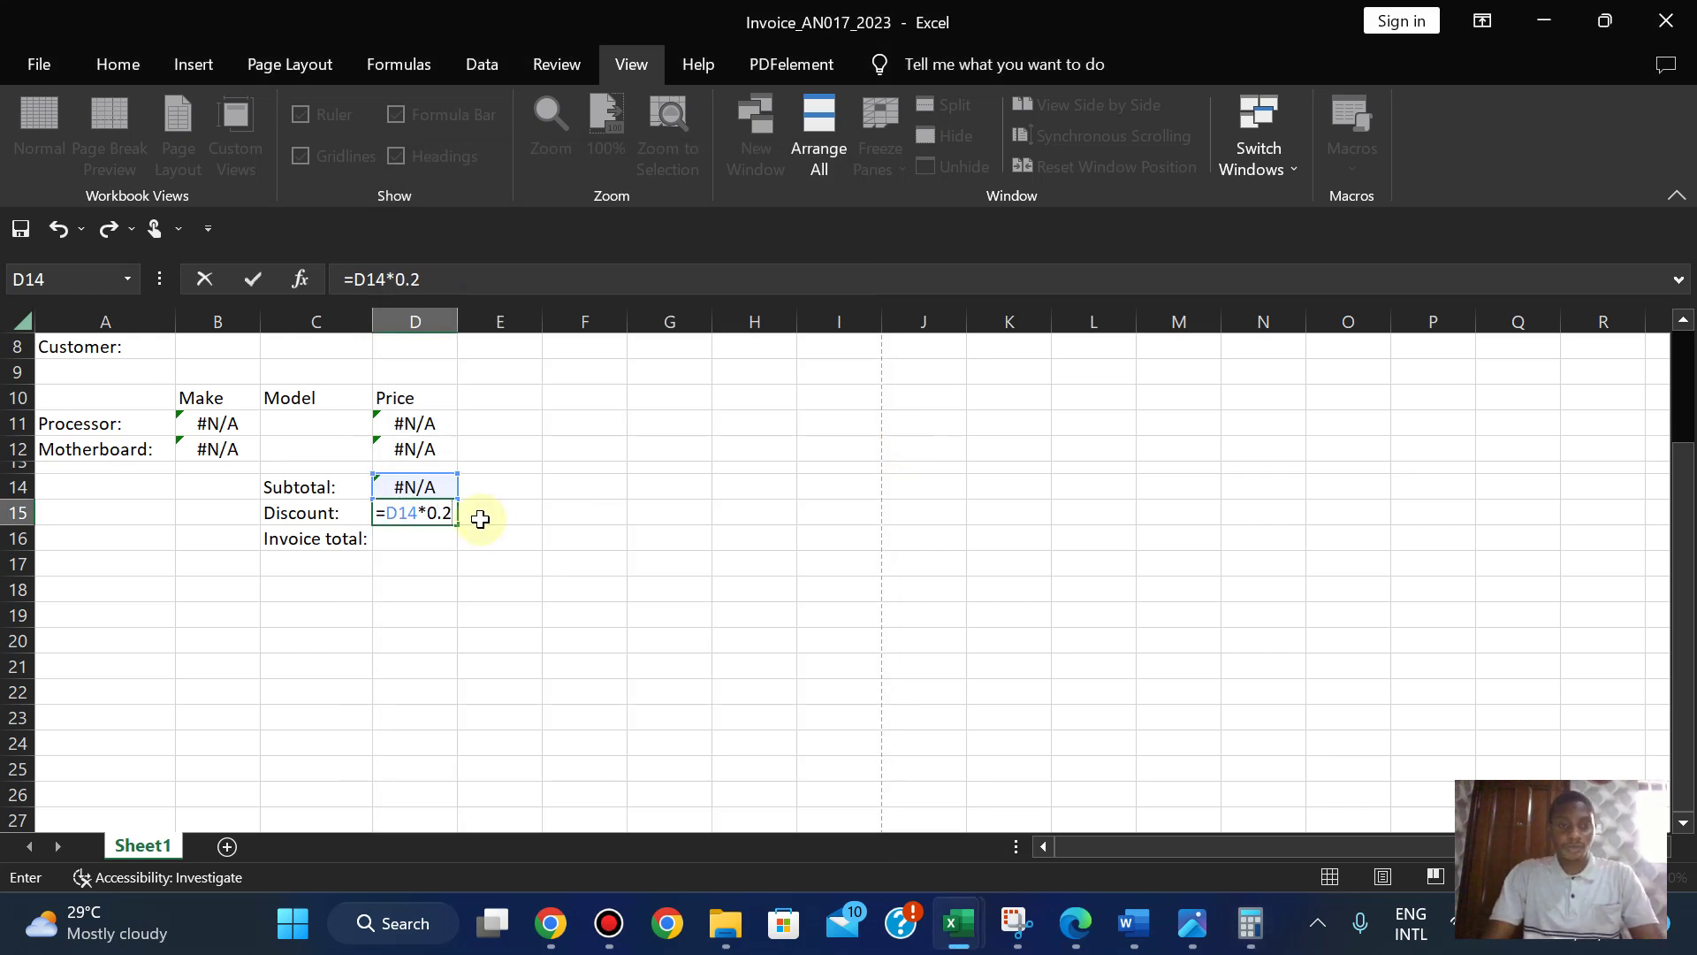
# - Commit the discount formula =D14*0.2 in D15 and review the question paper
pyautogui.press('Return')
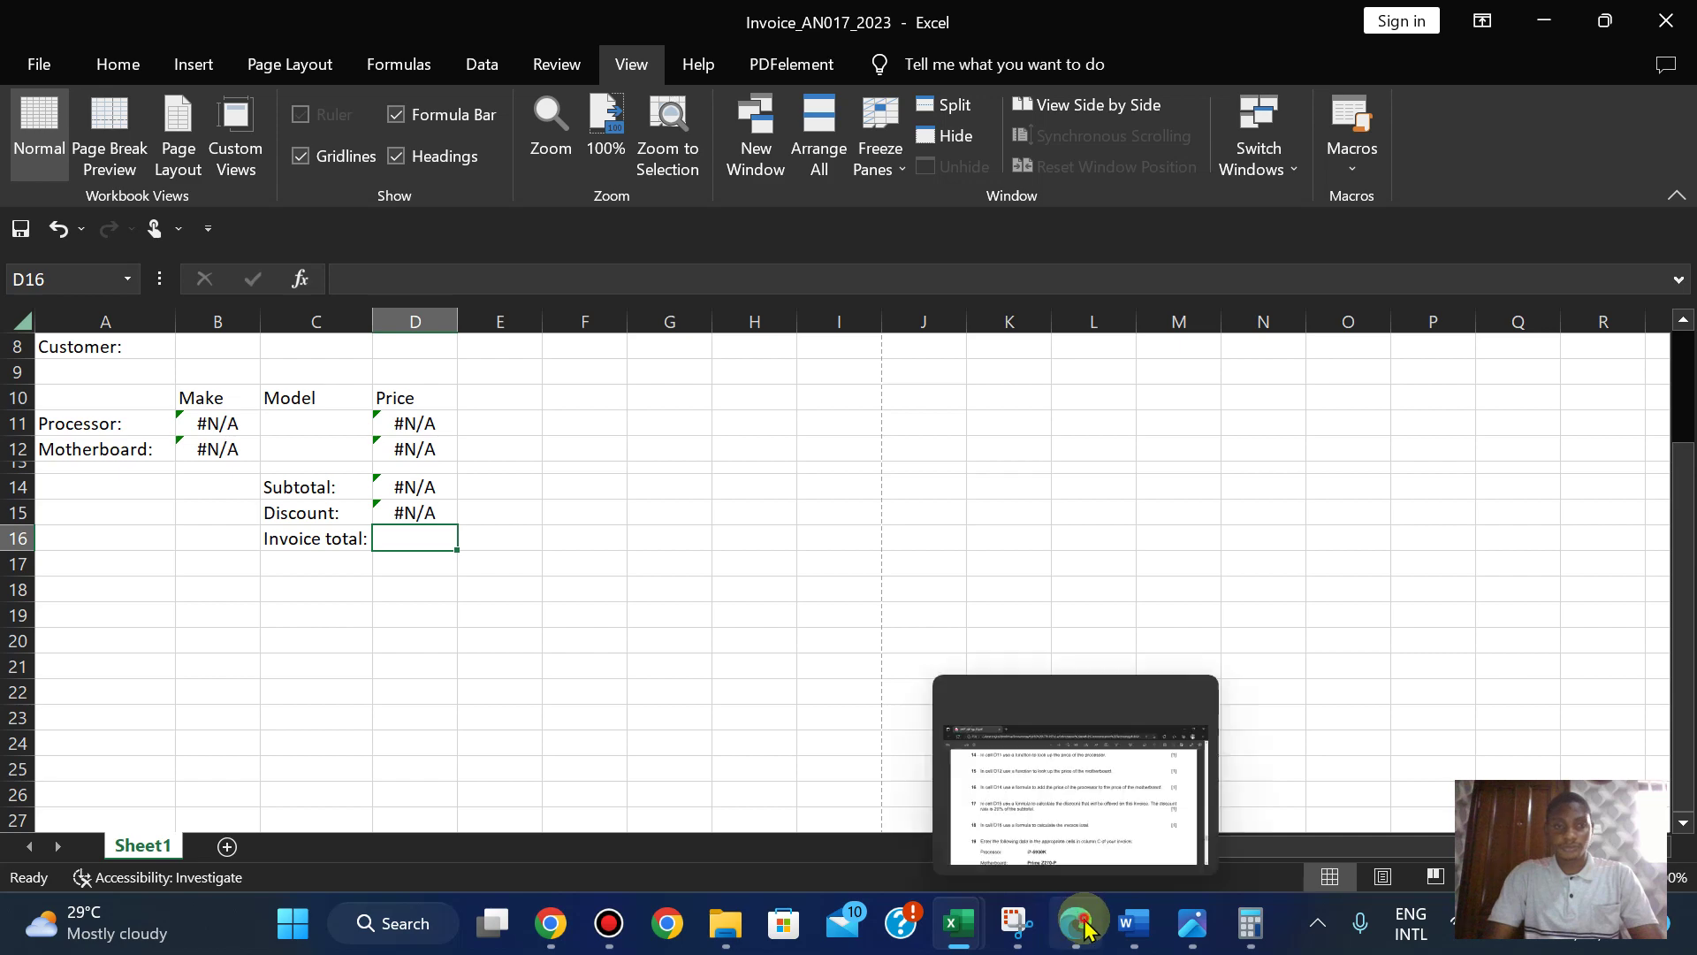
pyautogui.click(1083, 924)
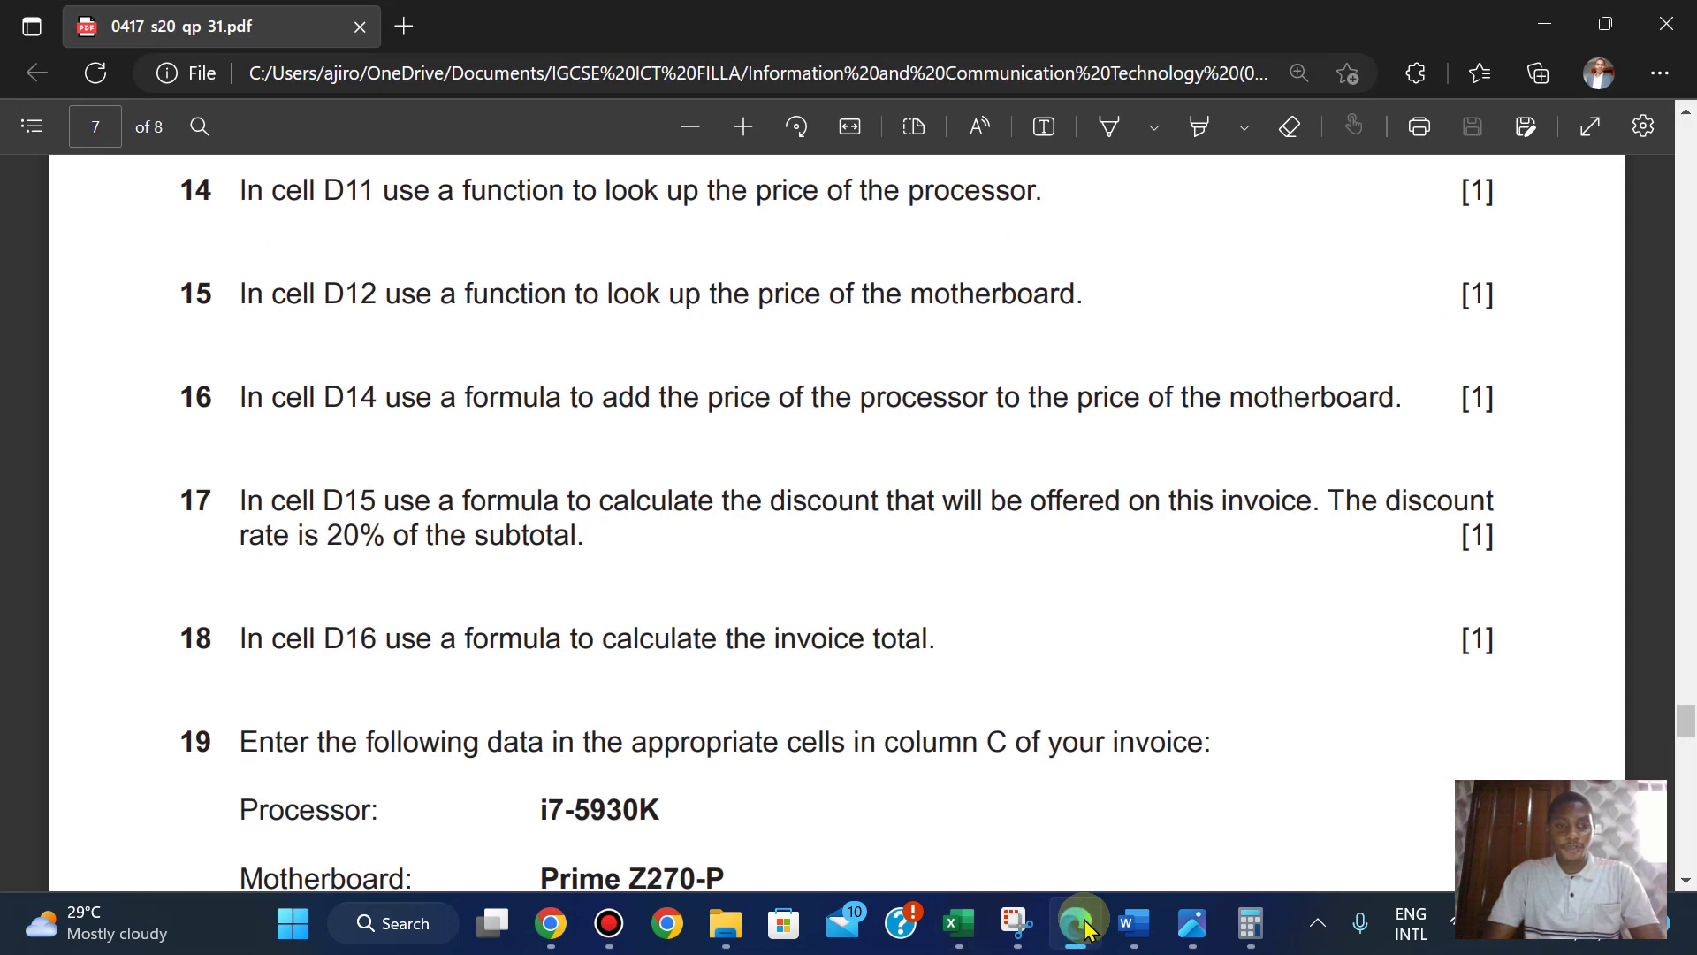
pyautogui.click(1083, 924)
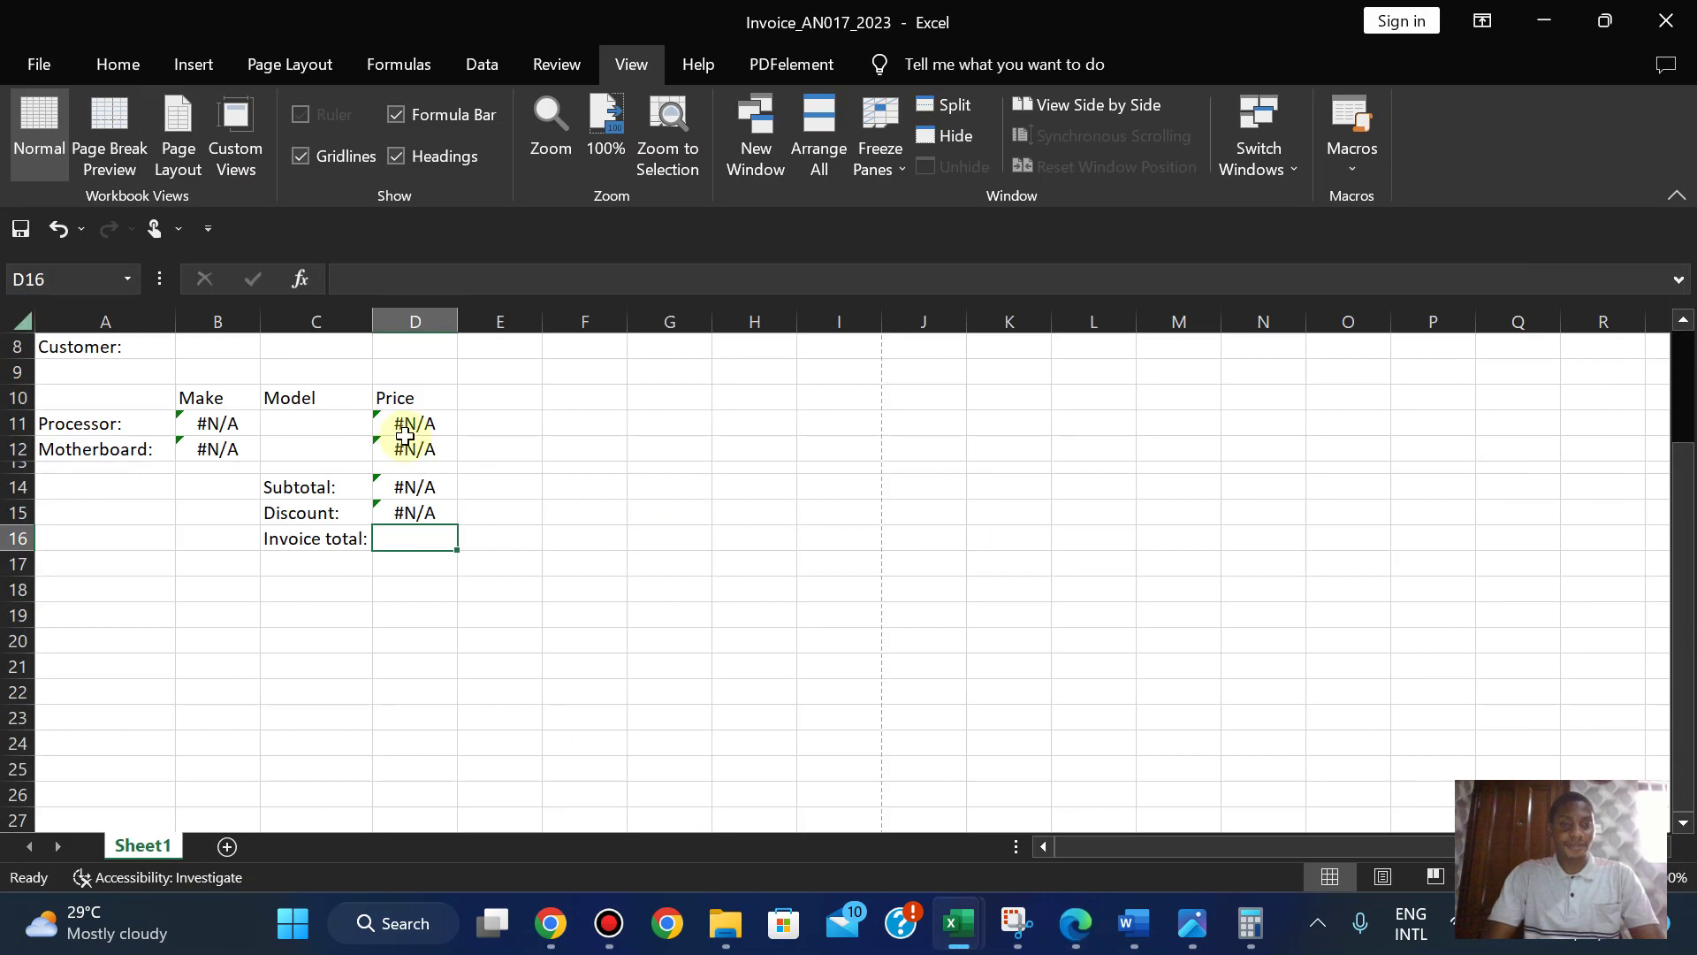
pyautogui.click(1072, 928)
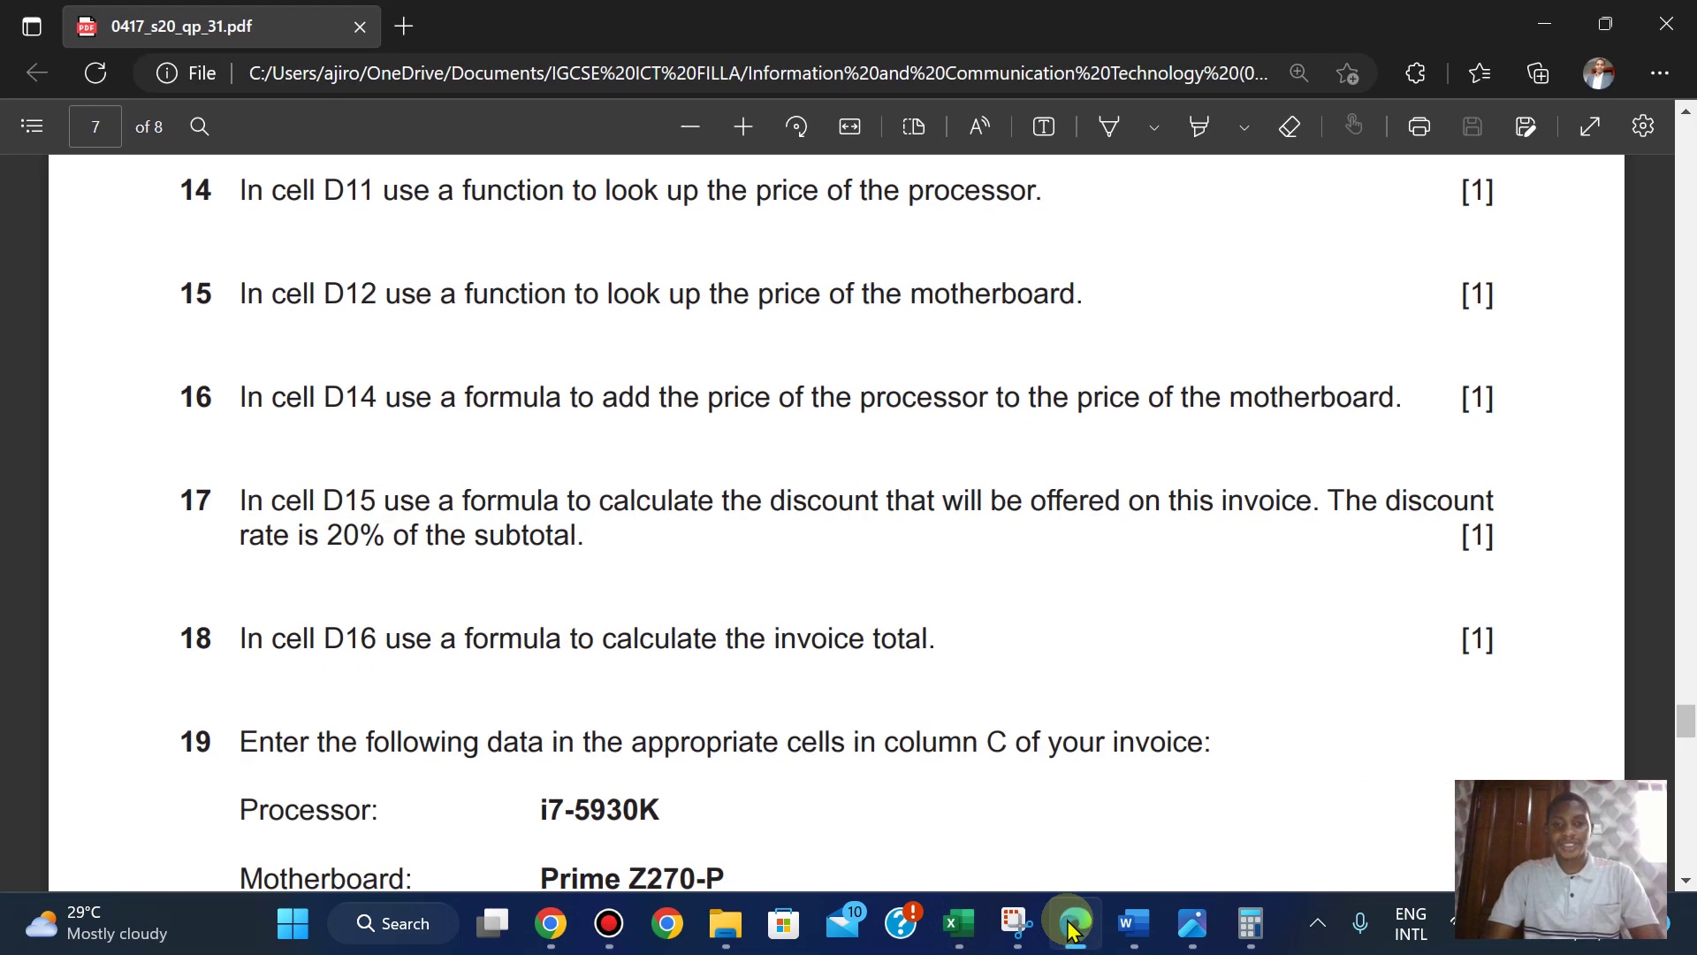
pyautogui.click(1072, 928)
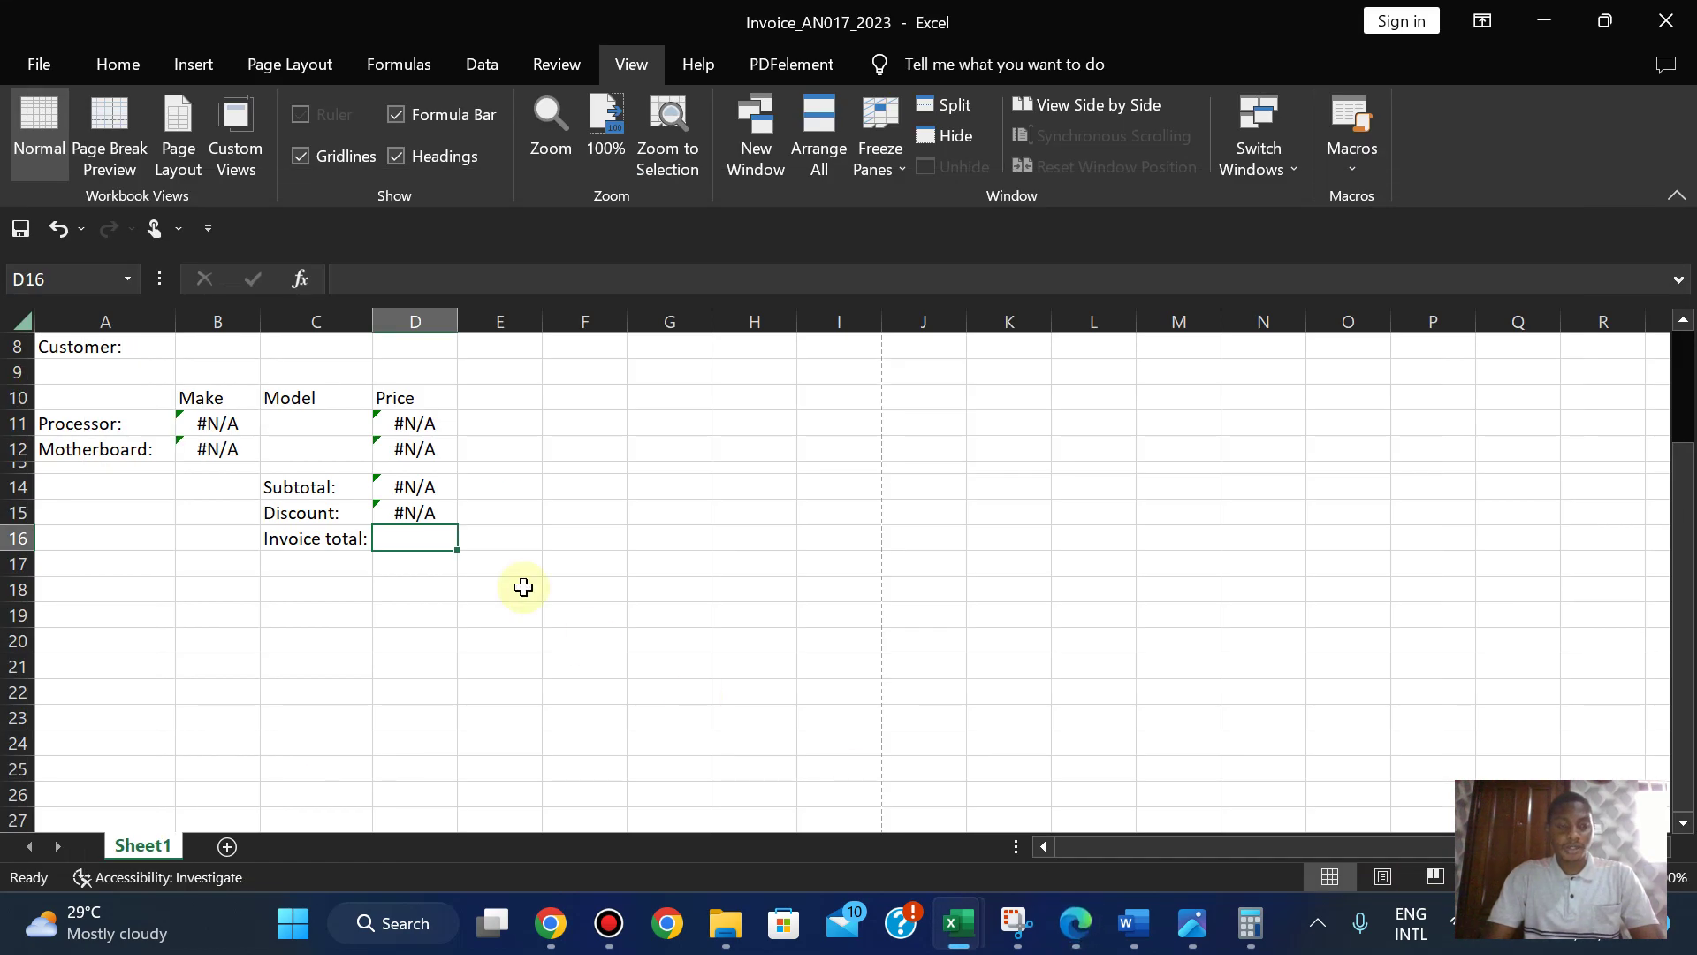
pyautogui.click(1075, 925)
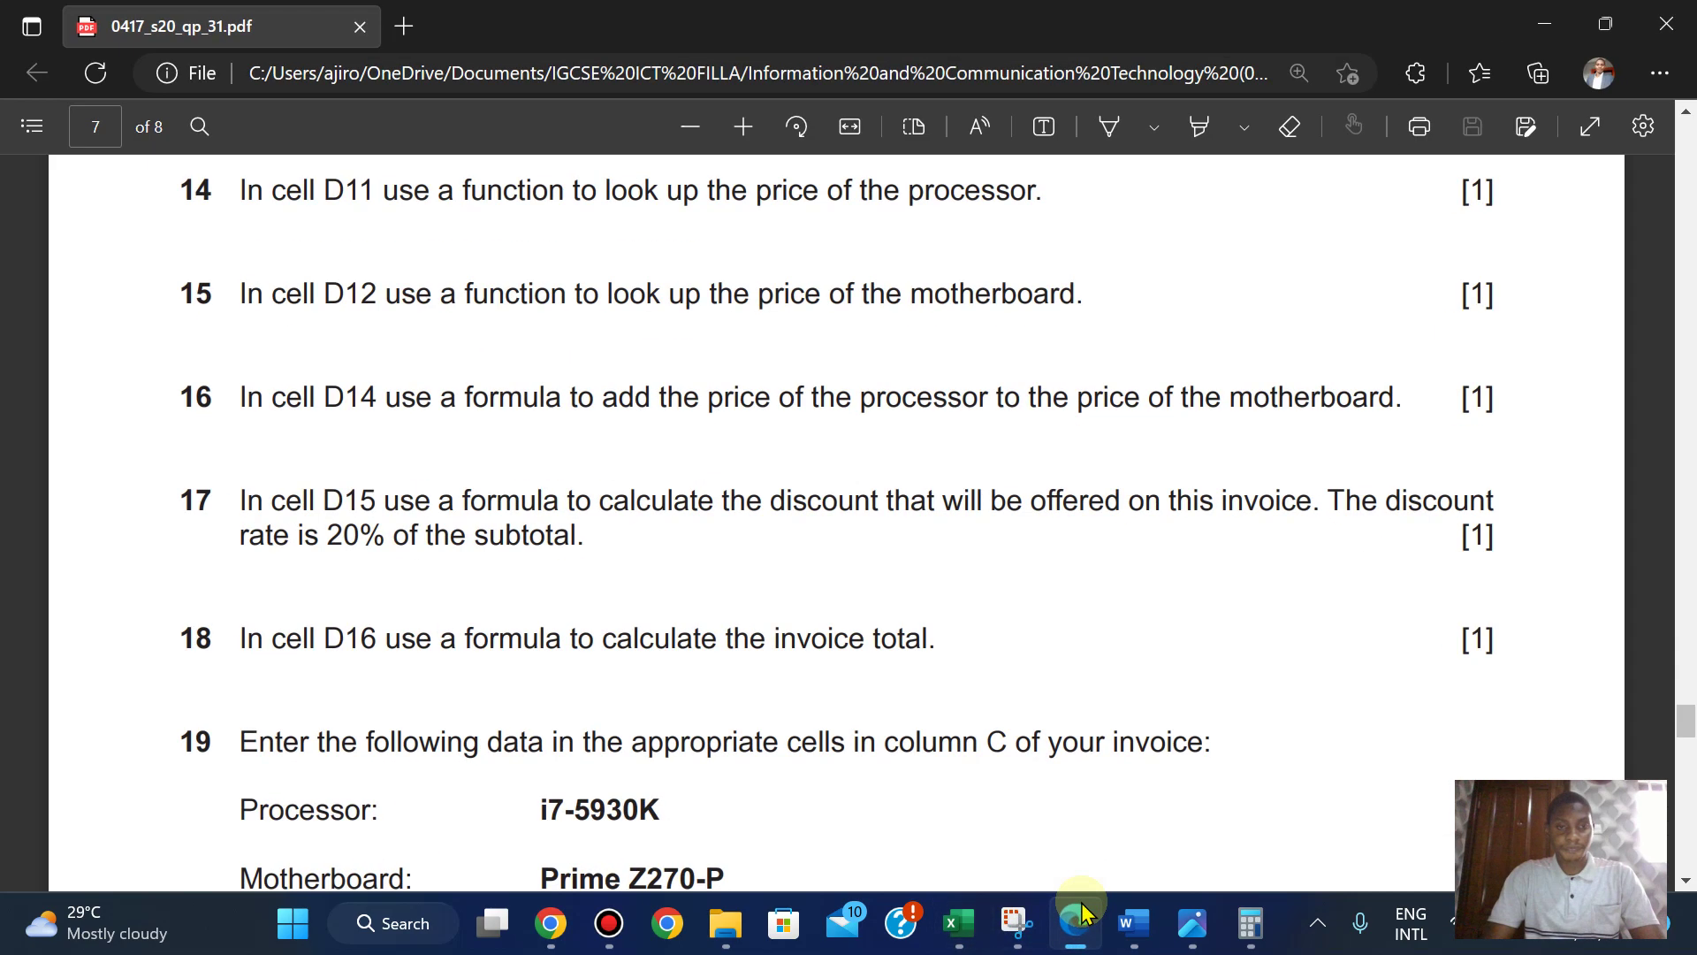
pyautogui.click(1080, 919)
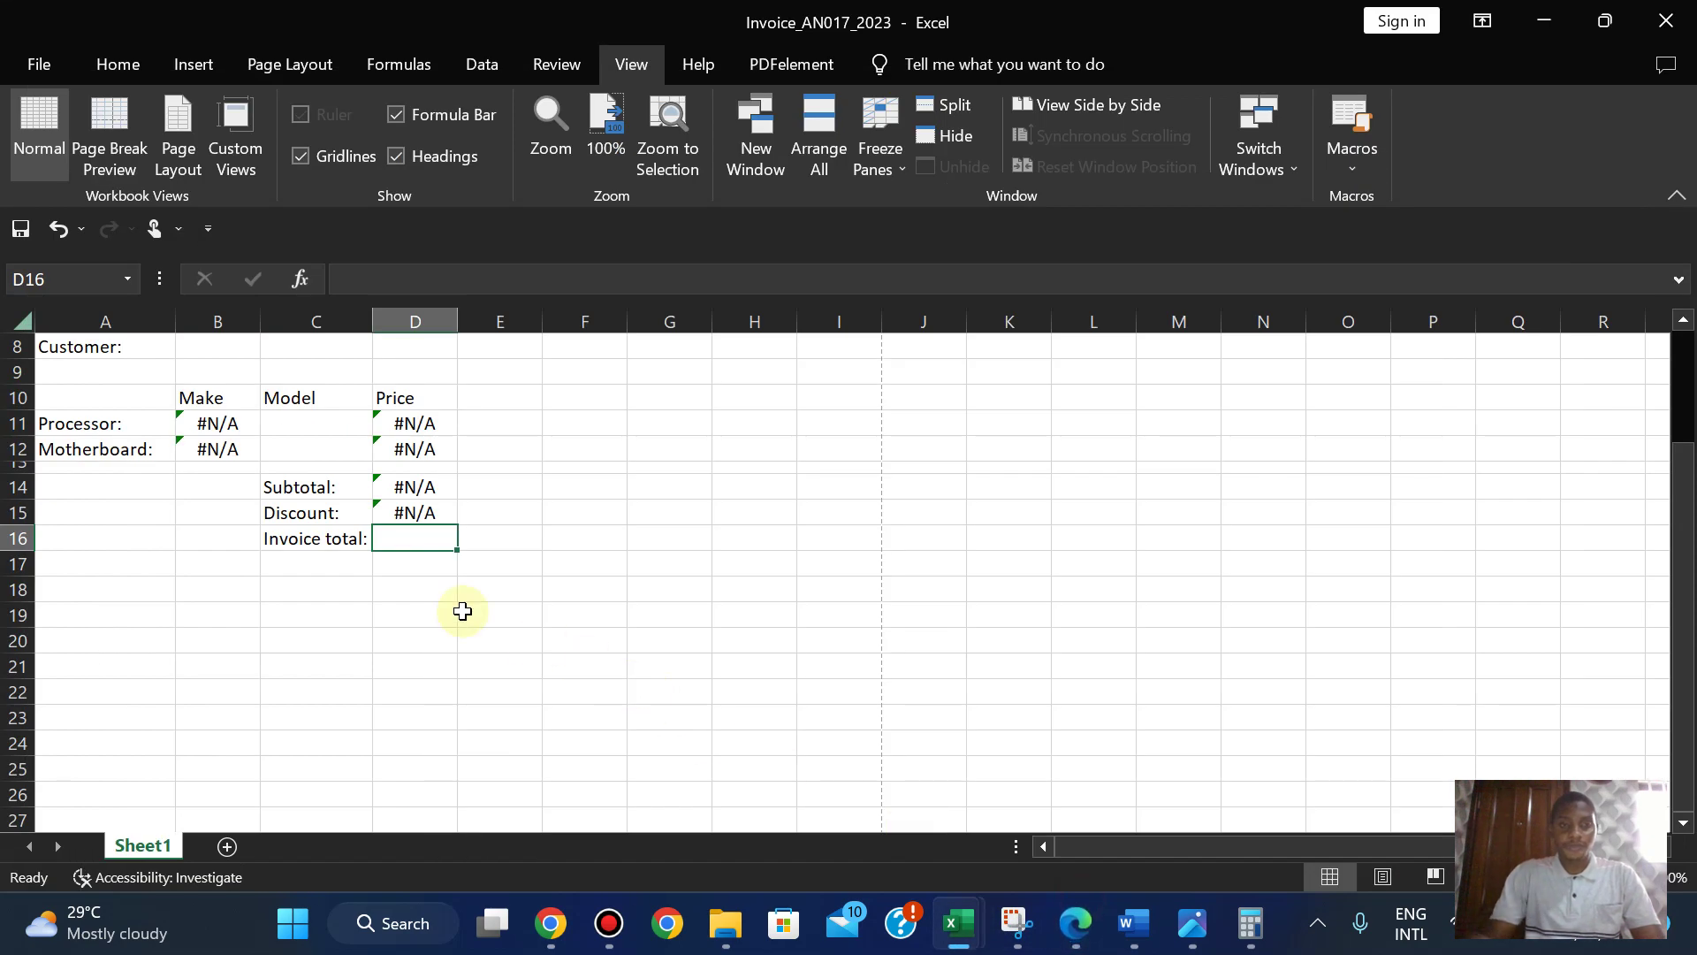
# - Enter the invoice total =D14-D15 in D16, correcting the mistyped plus sign
pyautogui.write('=')
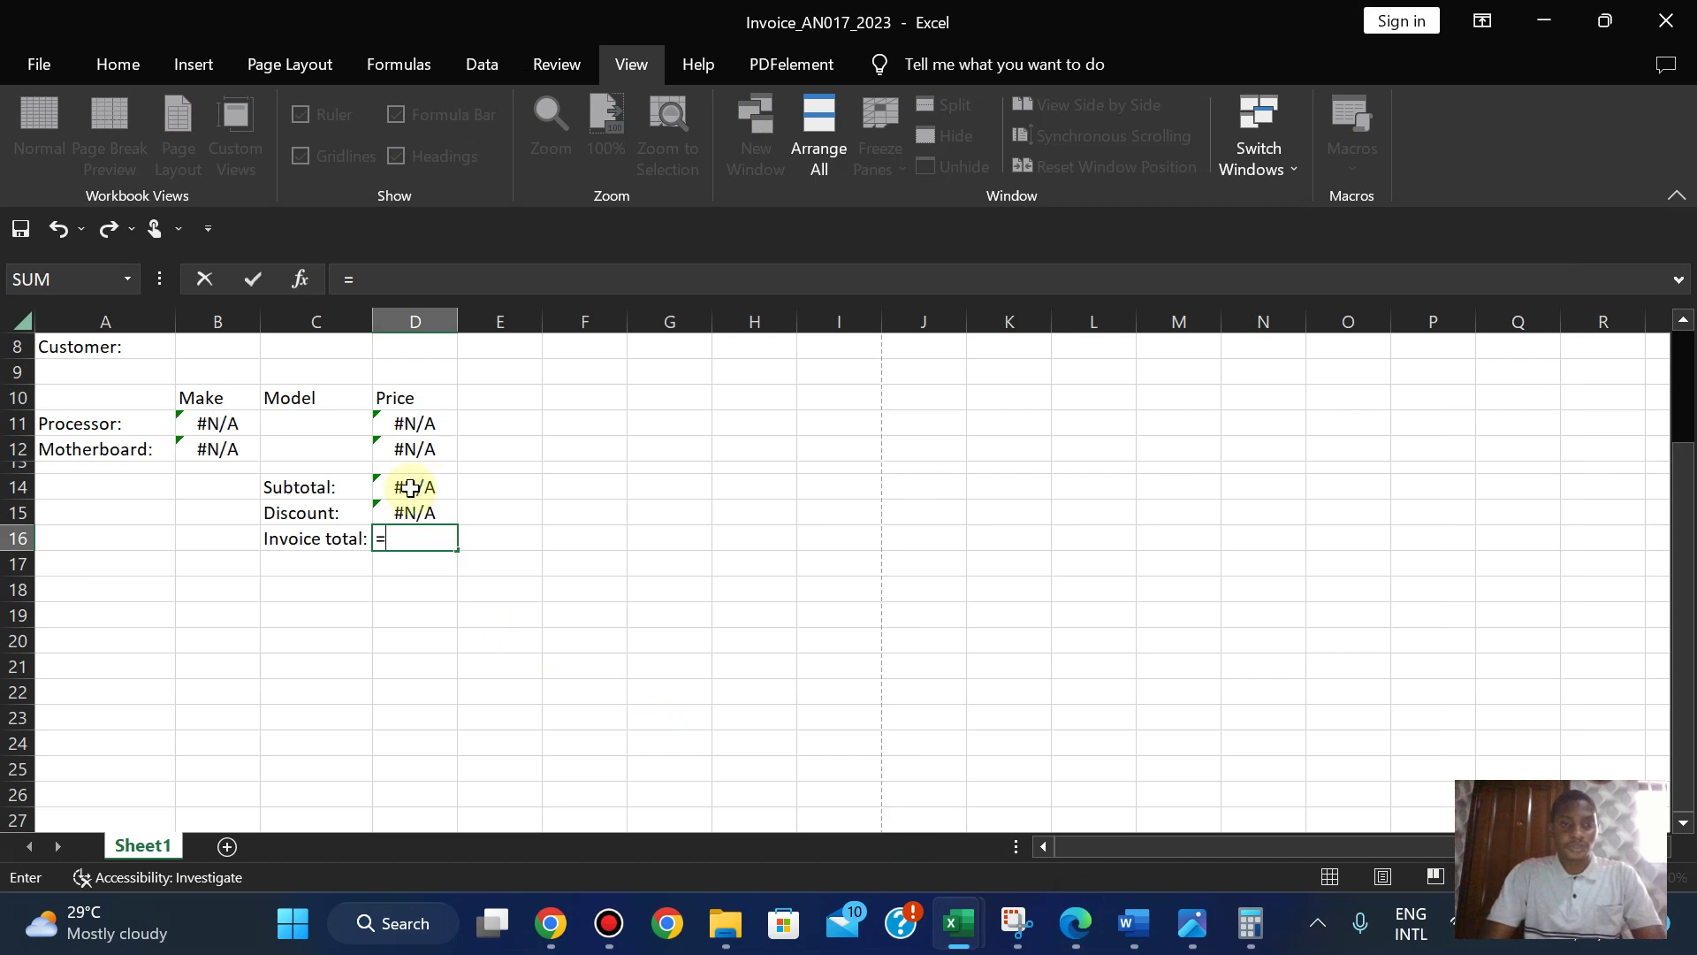
pyautogui.click(410, 489)
pyautogui.write('+_')
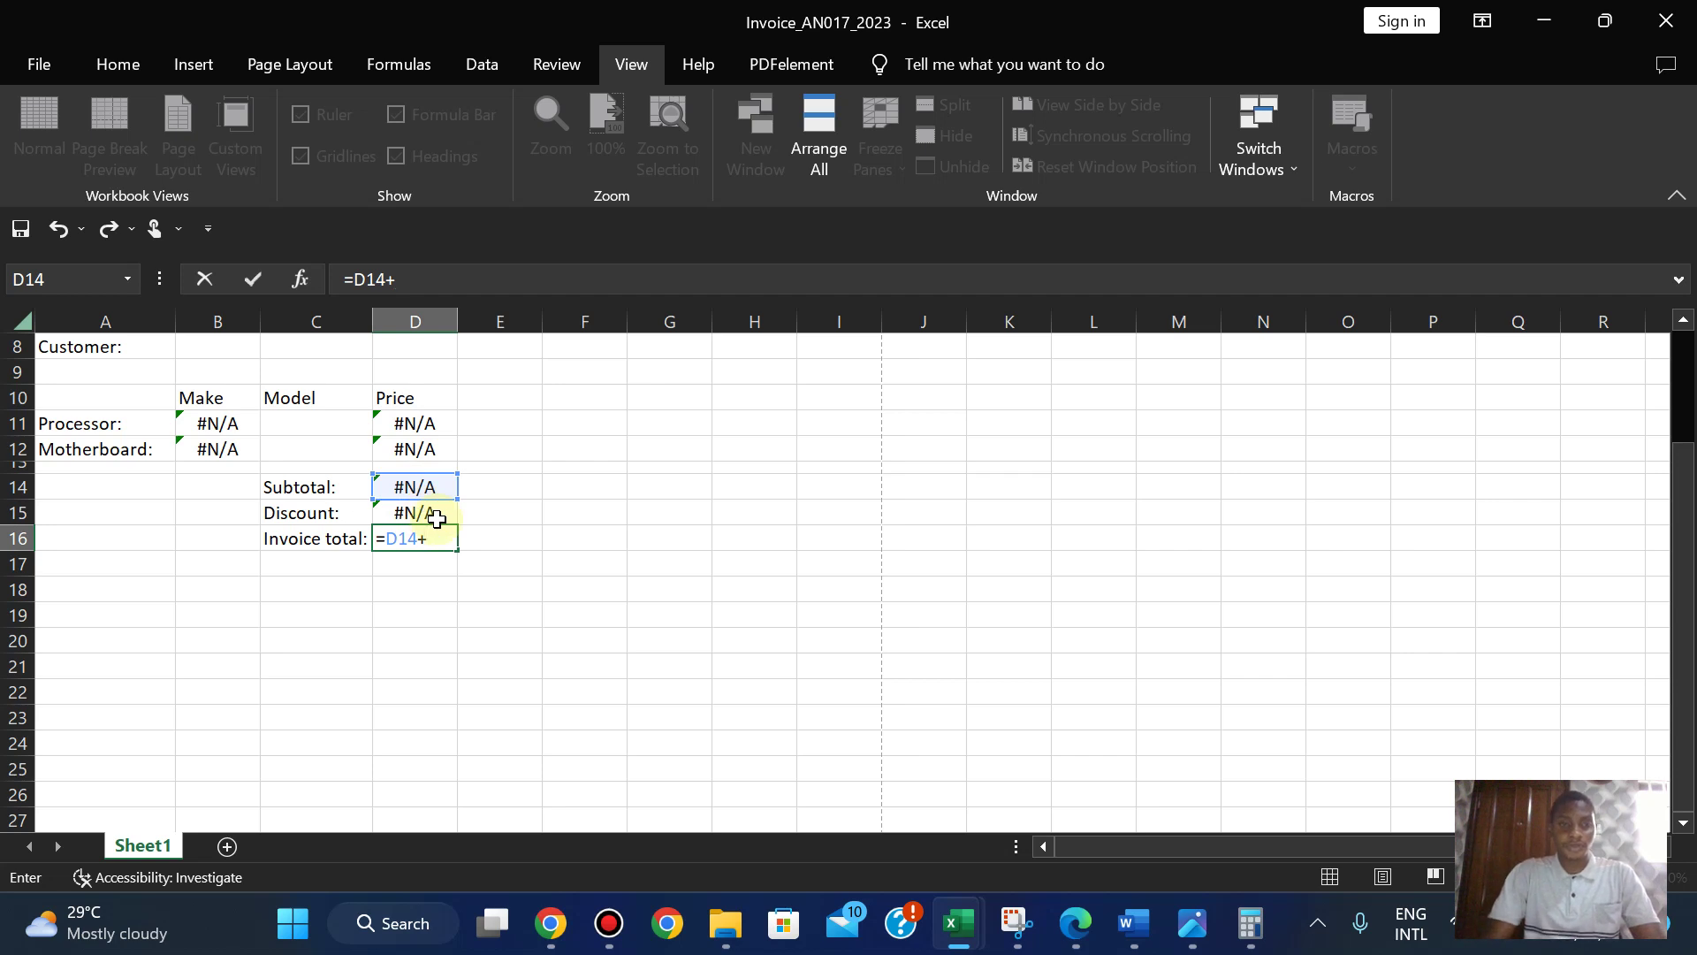
pyautogui.click(420, 520)
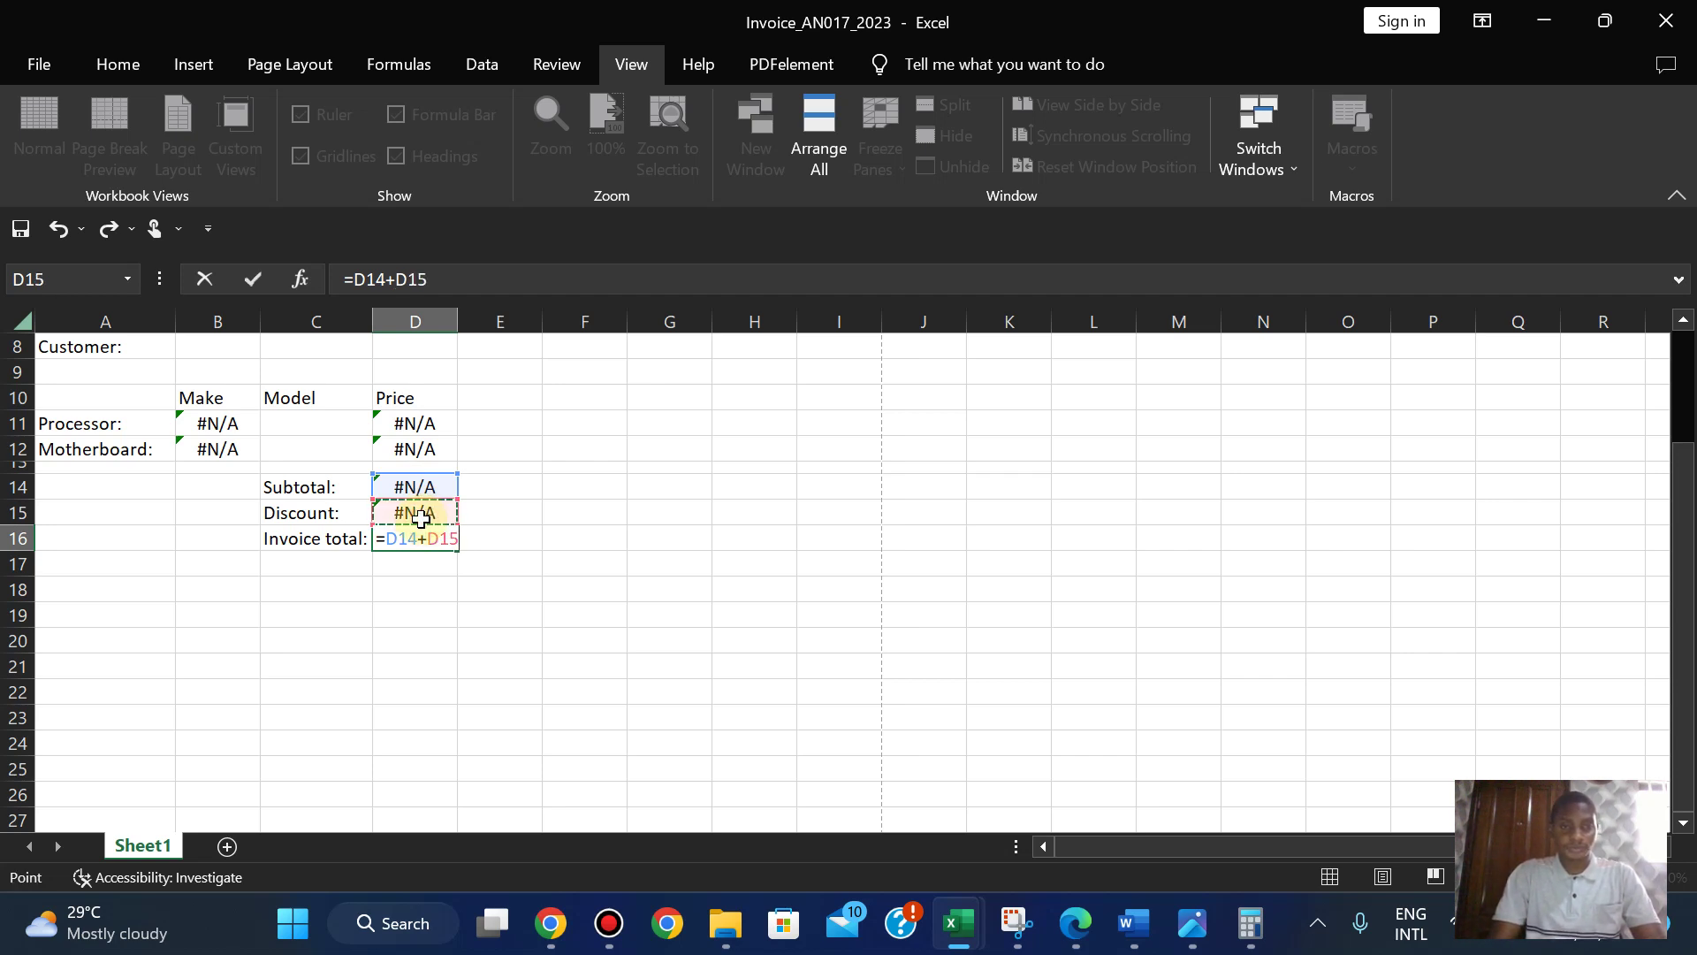
pyautogui.click(1075, 916)
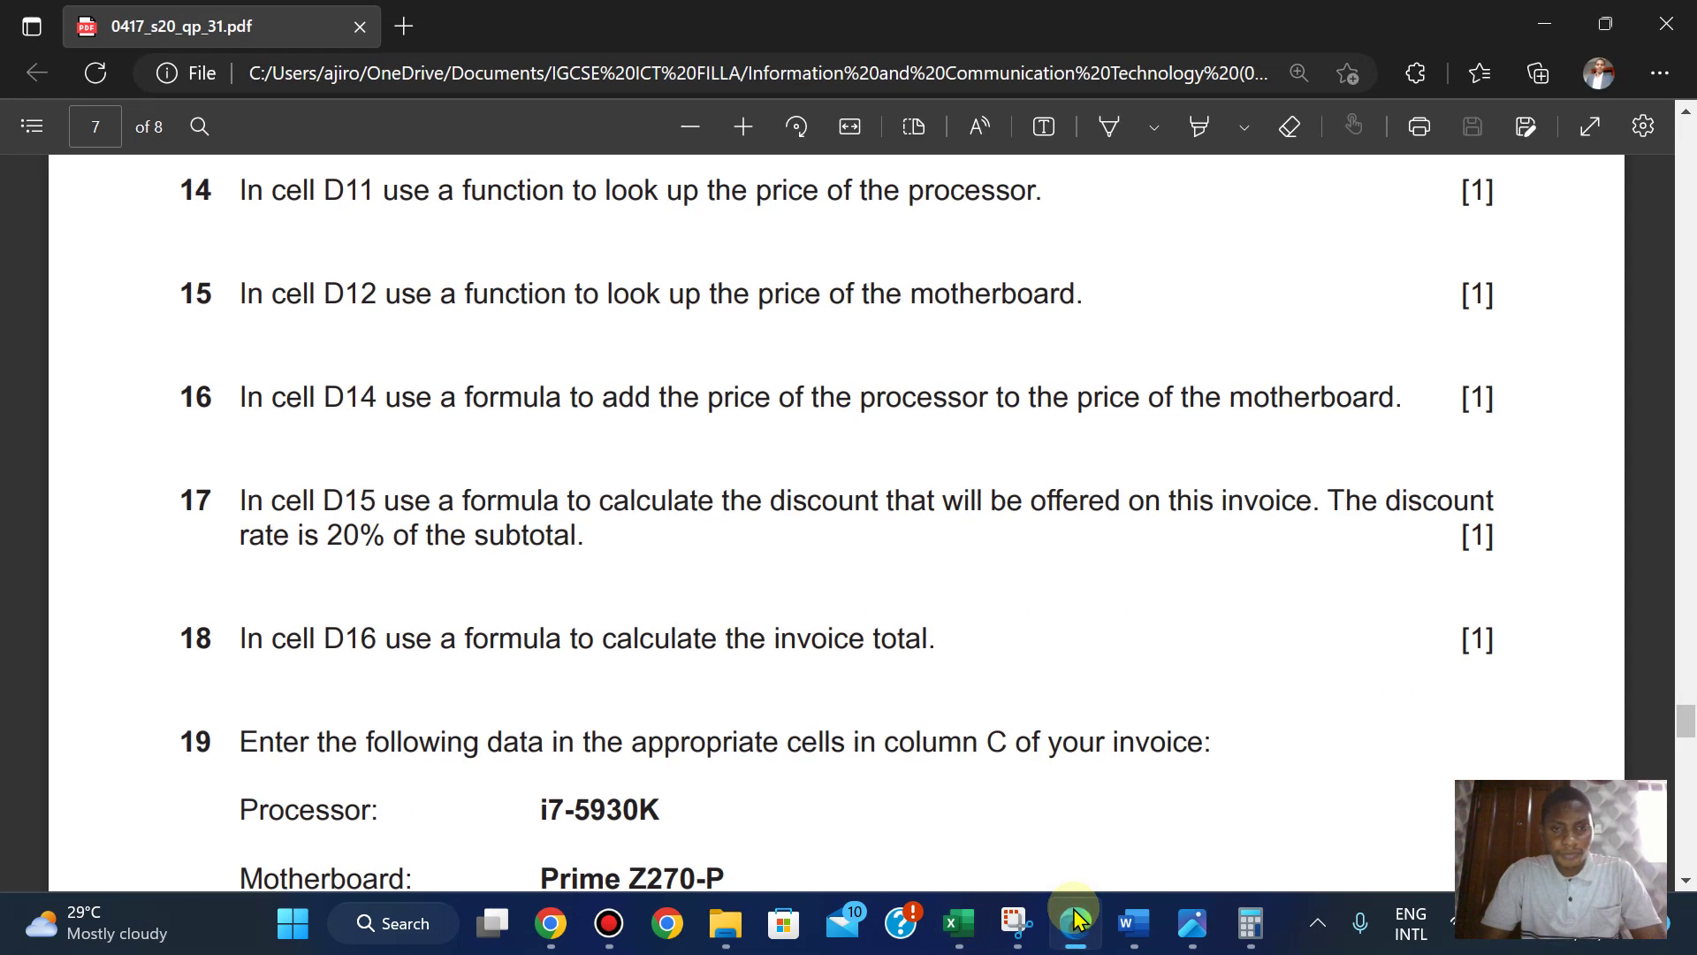
pyautogui.click(1075, 919)
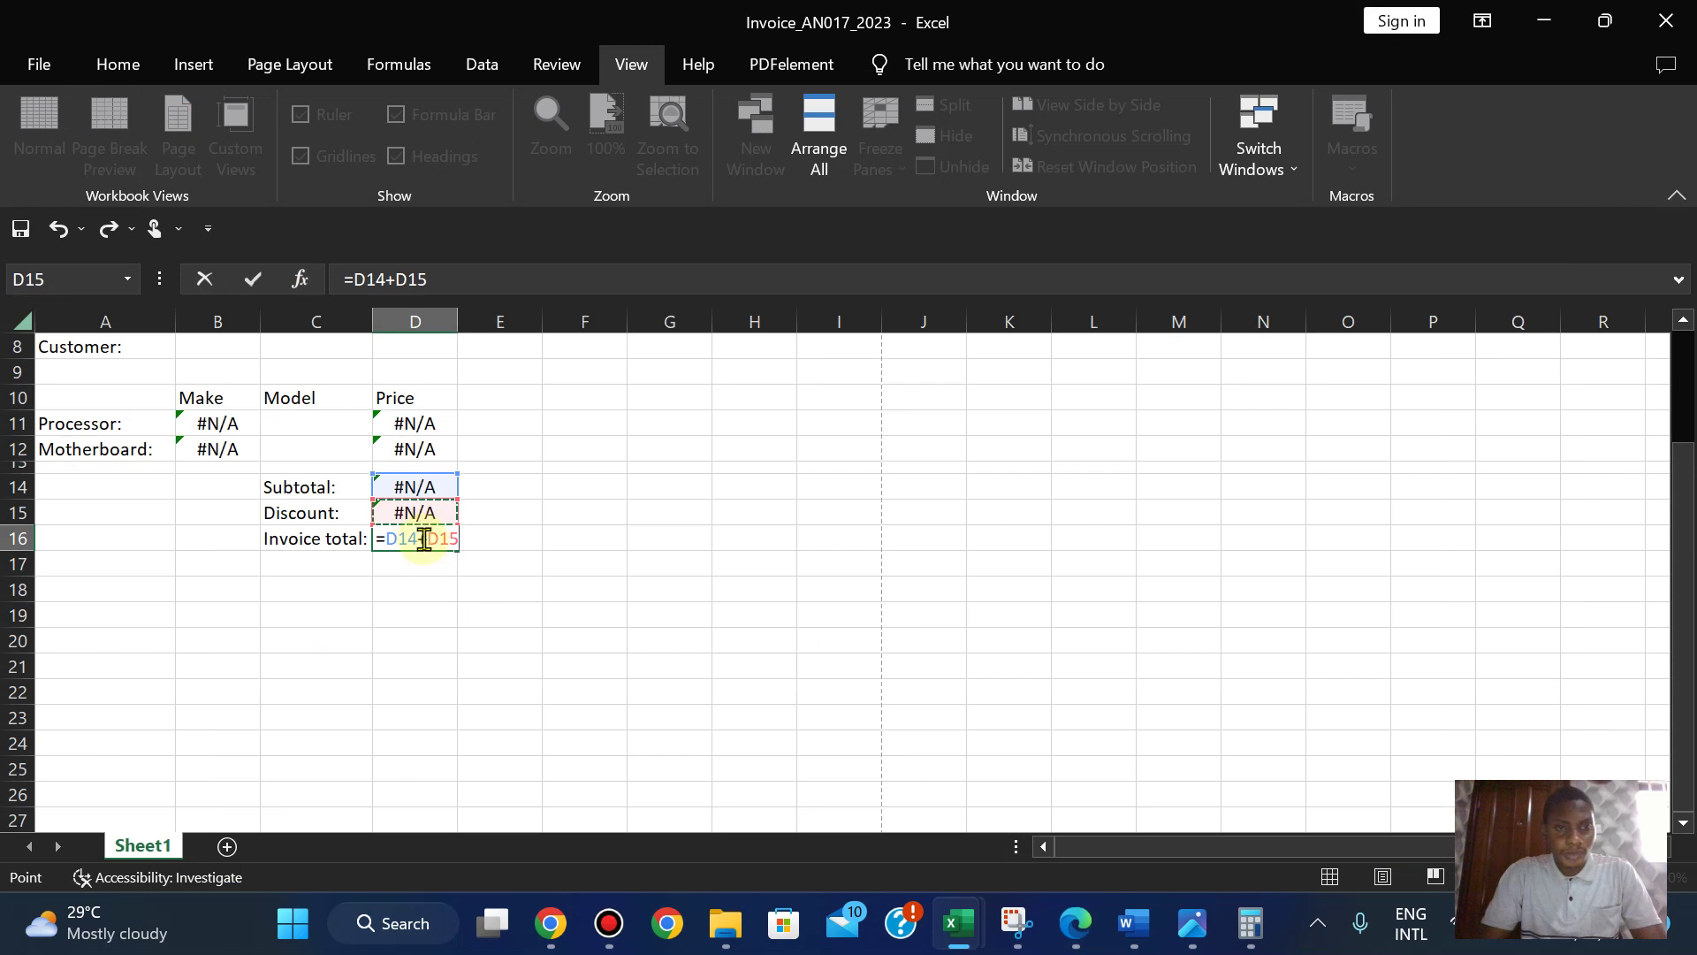
pyautogui.click(424, 539)
pyautogui.press('BackSpace')
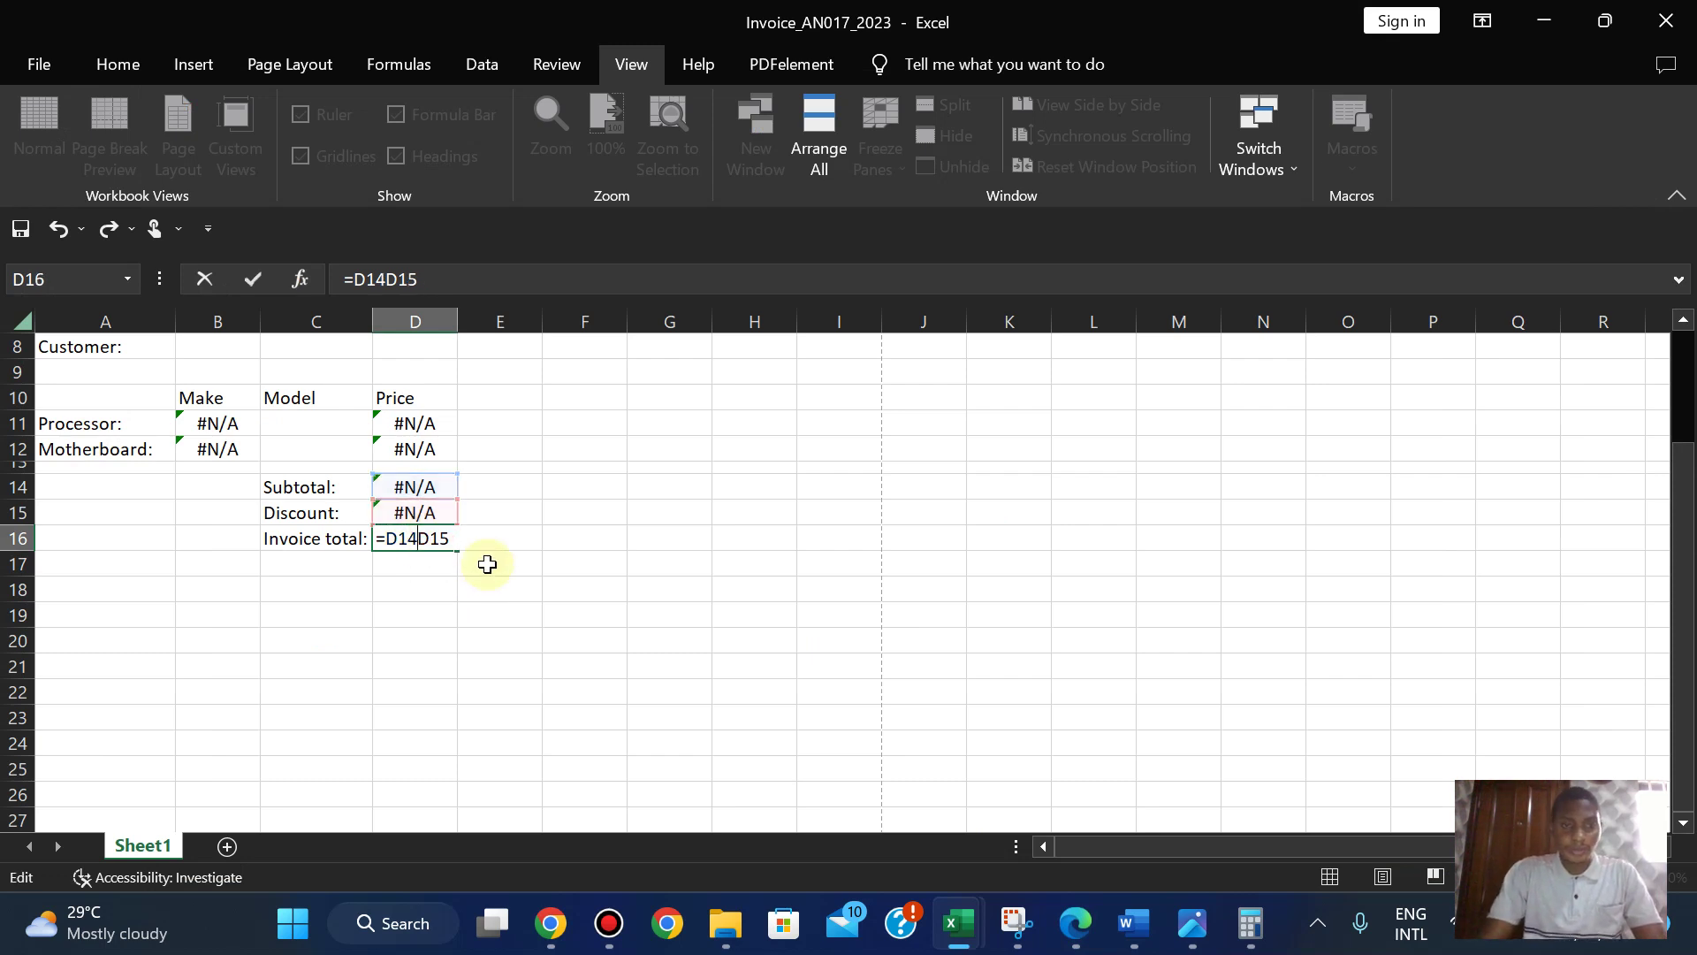
pyautogui.write('-')
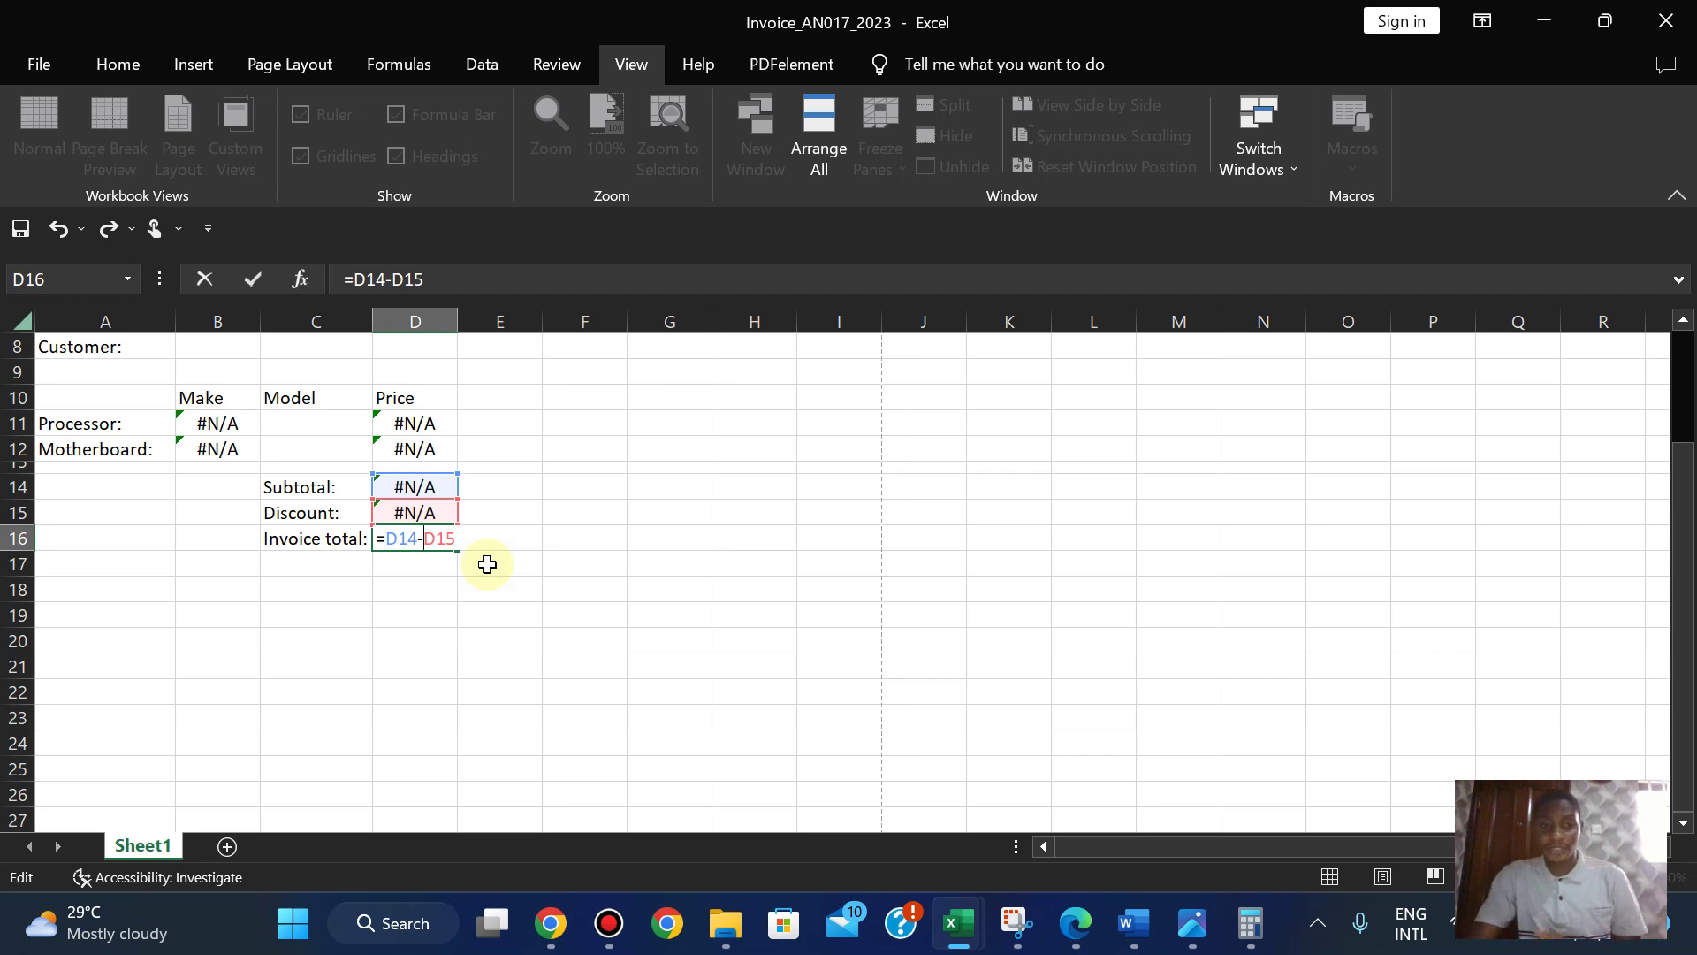
pyautogui.press('Return')
pyautogui.click(619, 493)
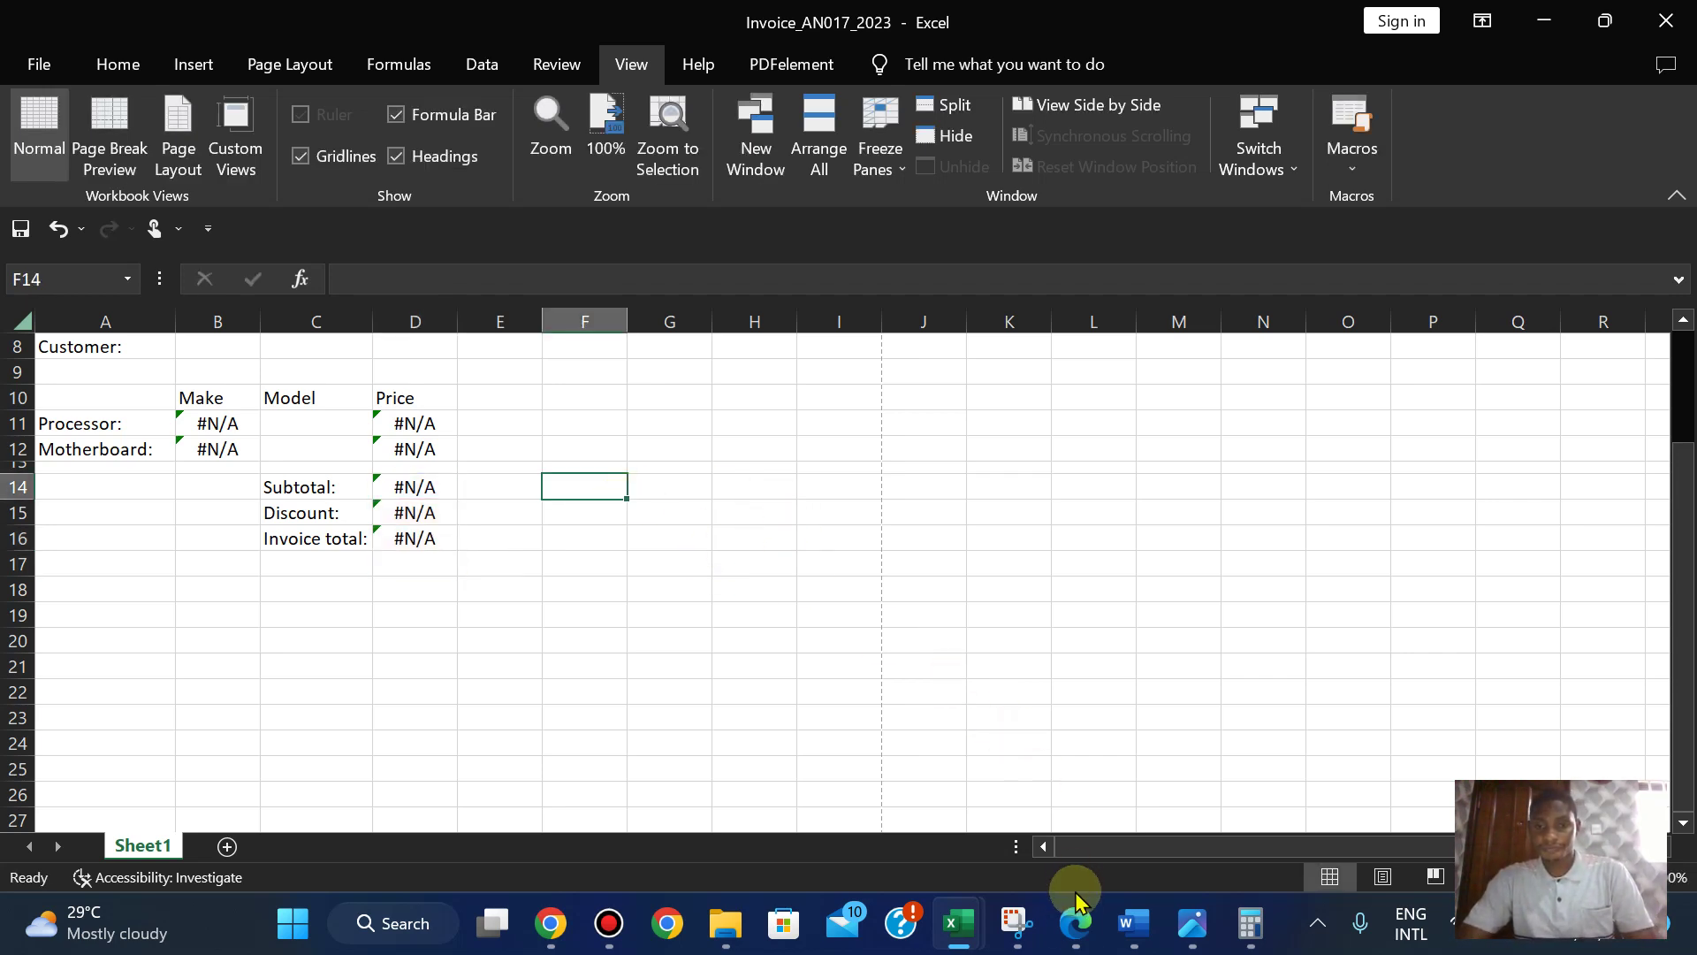
pyautogui.click(1076, 923)
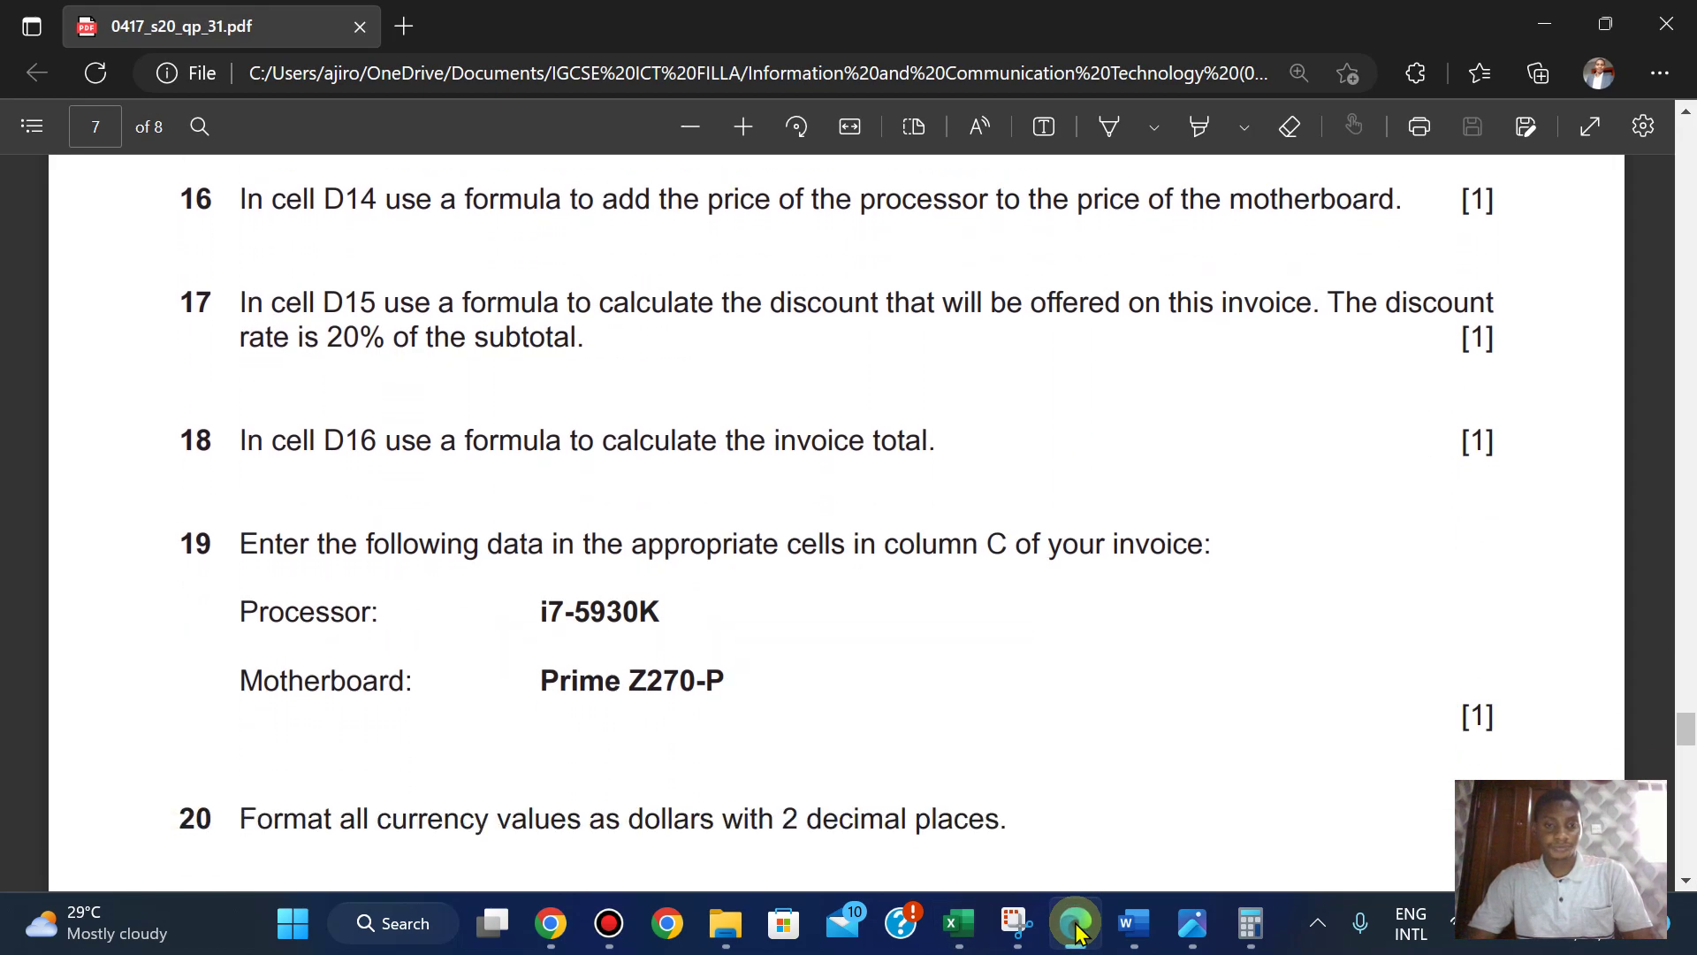
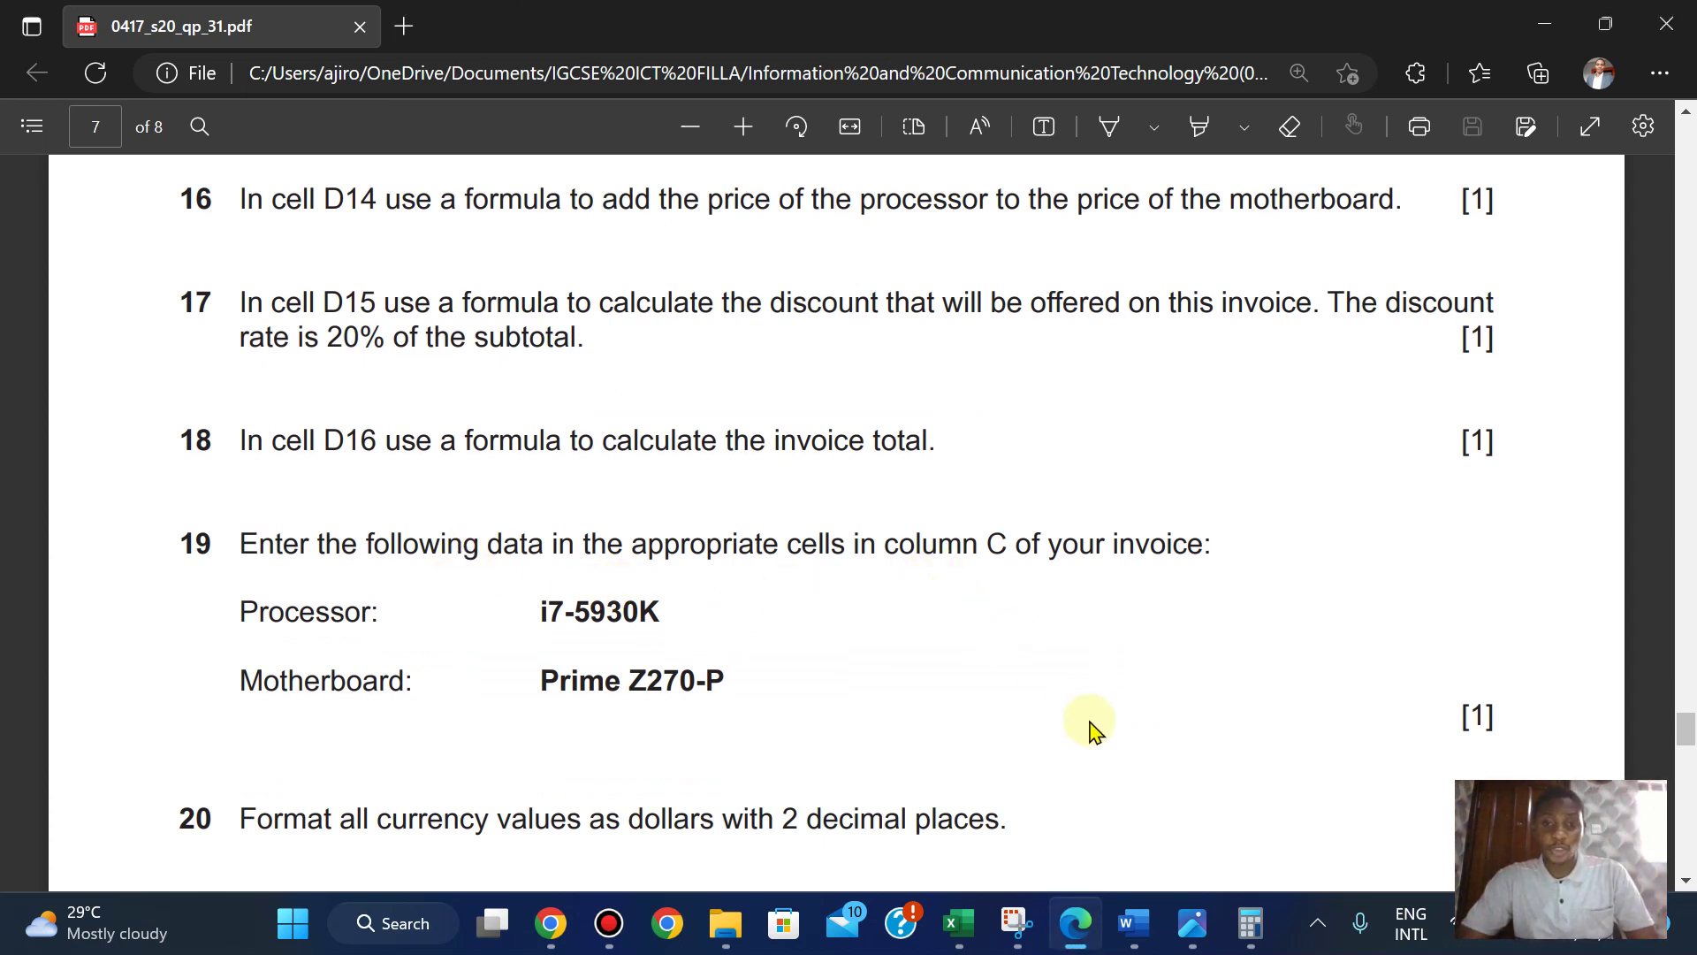
# - Copy the processor model i7-5930K from the question paper into cell C11
pyautogui.moveTo(962, 923)
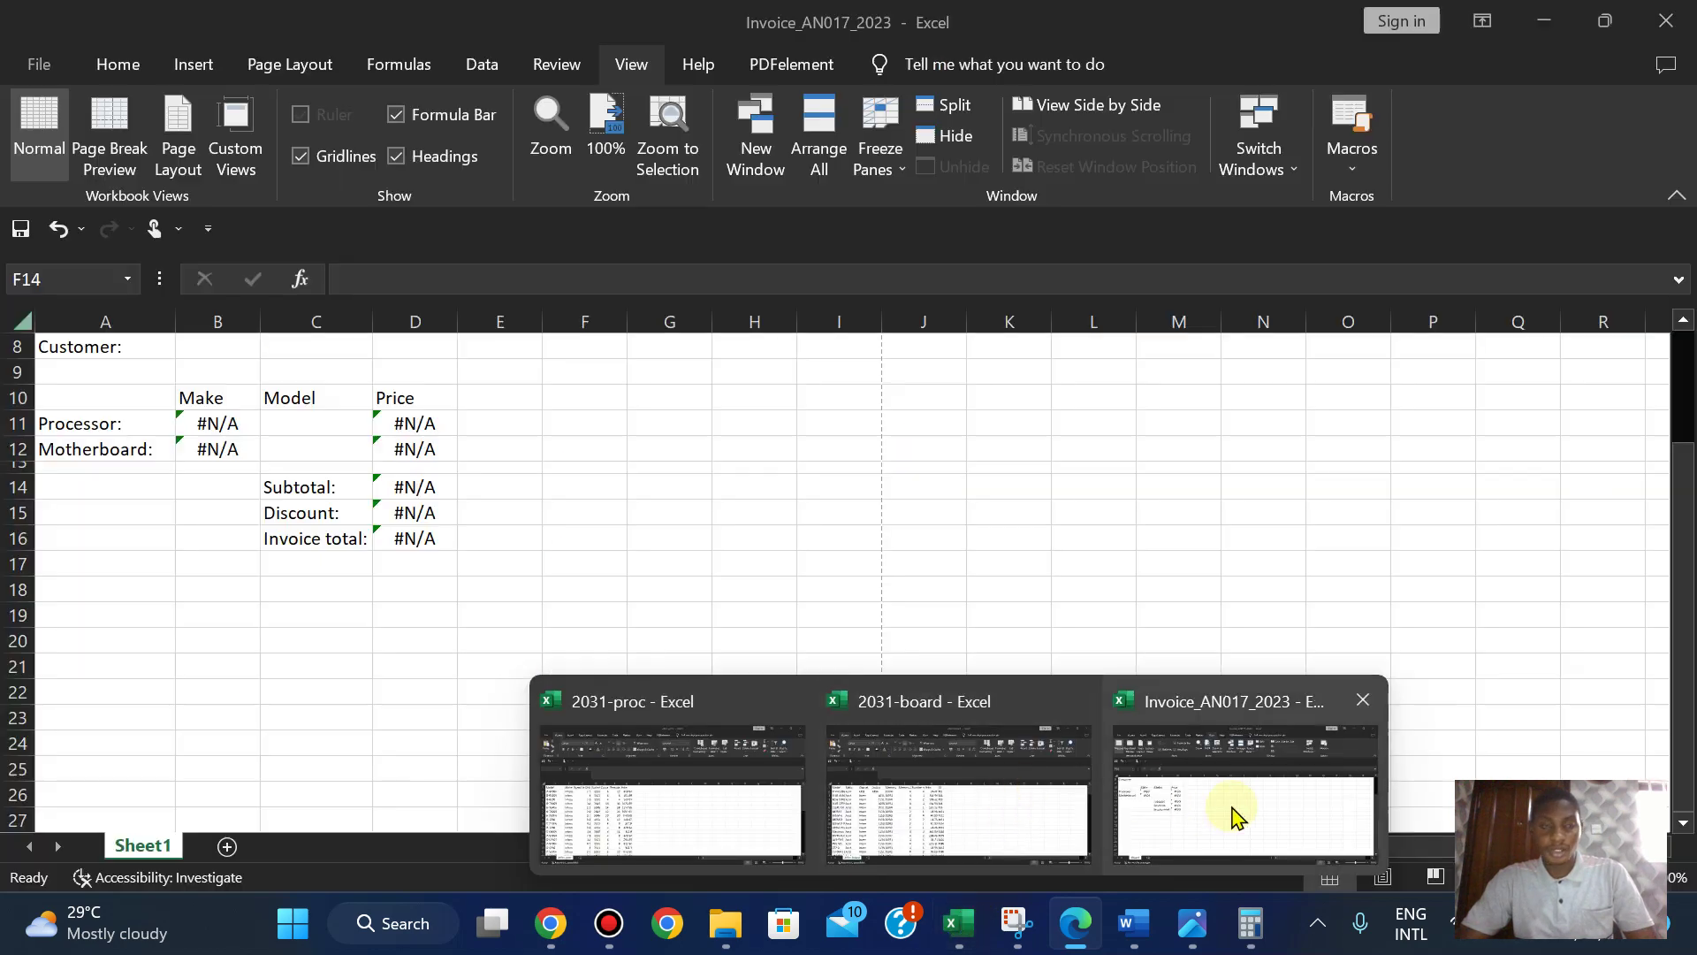
pyautogui.click(1231, 805)
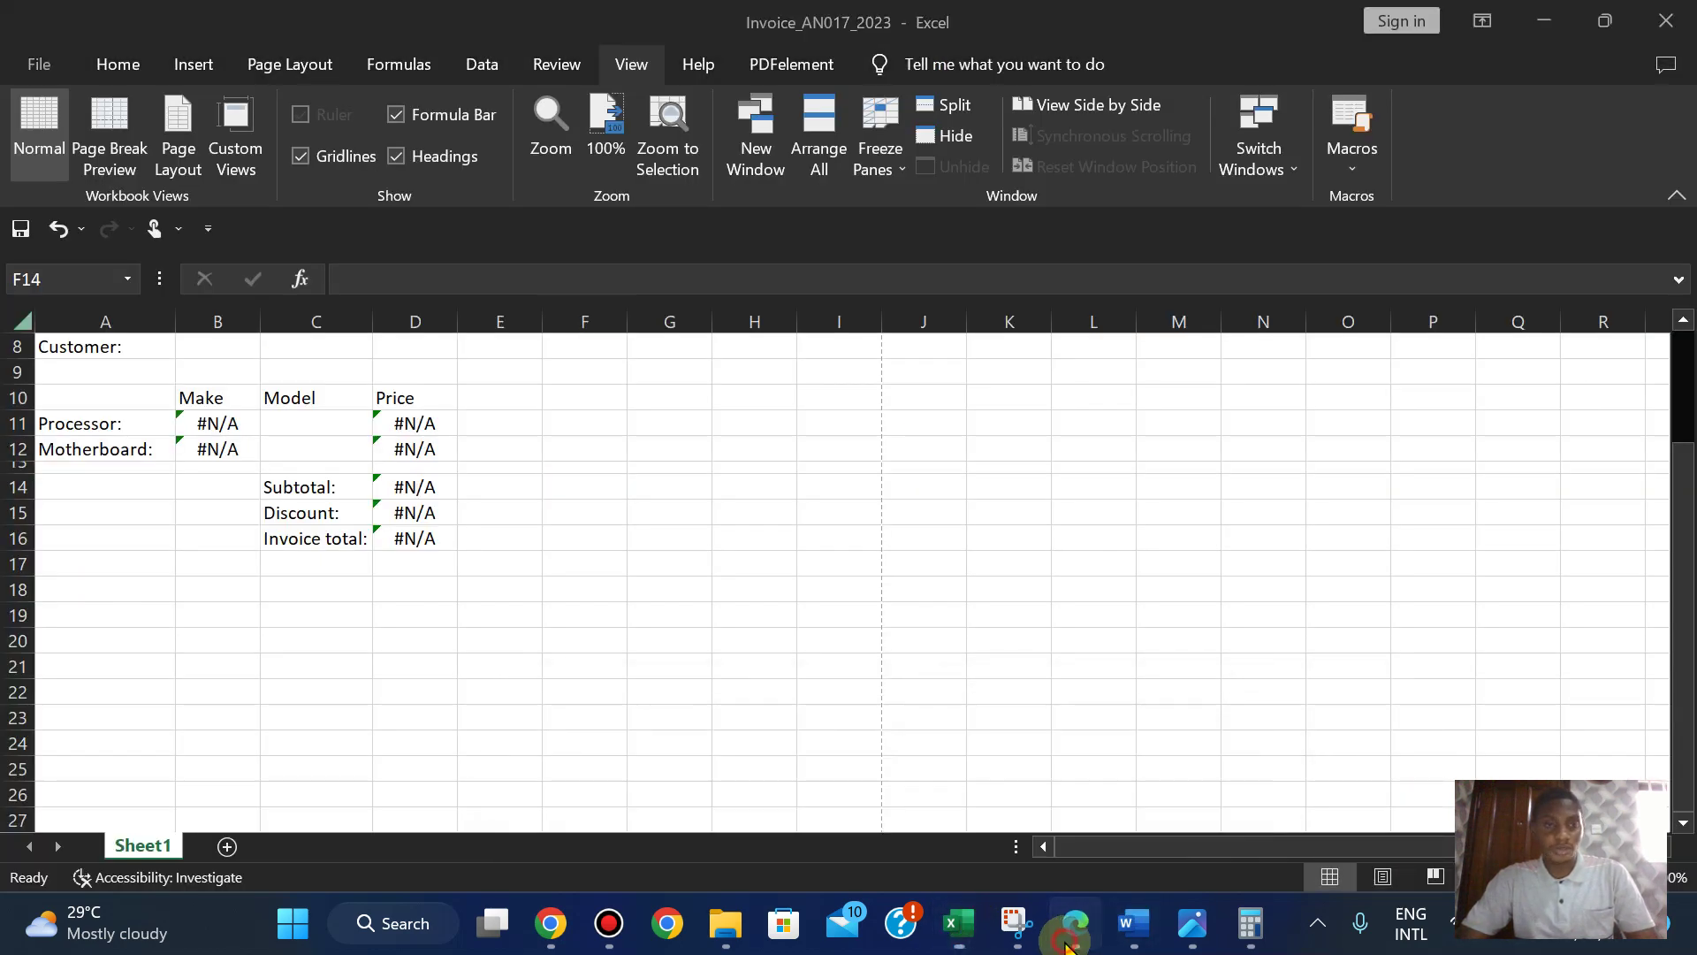
pyautogui.click(1076, 923)
pyautogui.moveTo(542, 608); pyautogui.dragTo(664, 618)
pyautogui.click(714, 380)
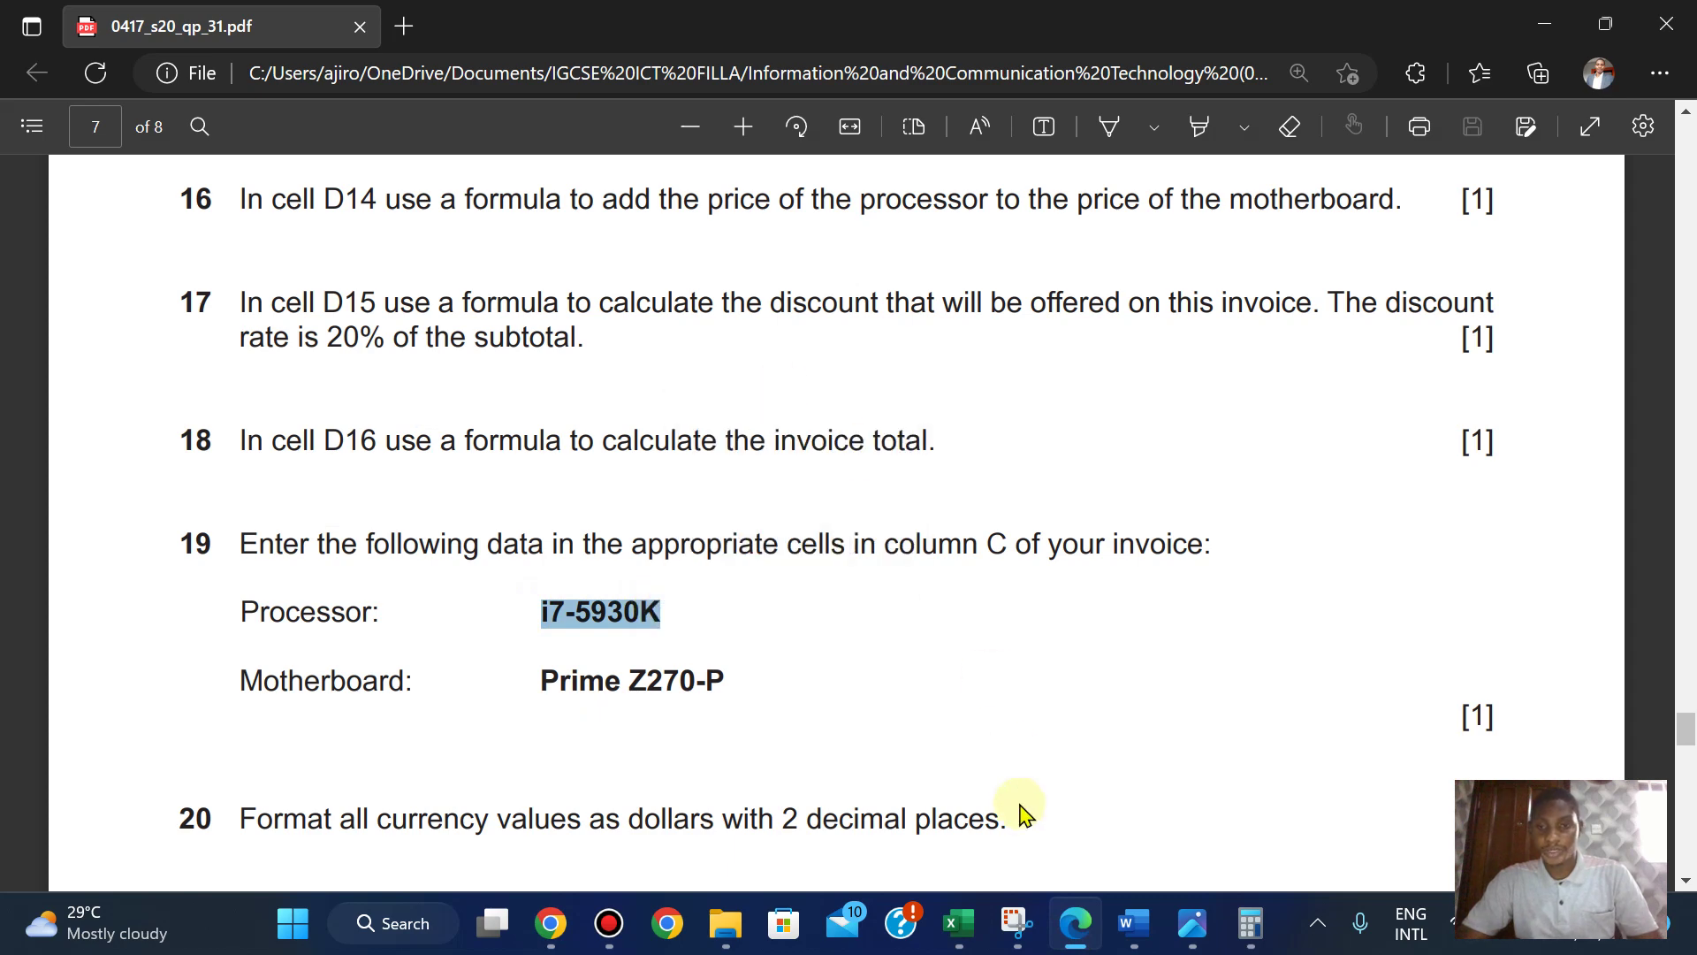
pyautogui.moveTo(954, 923)
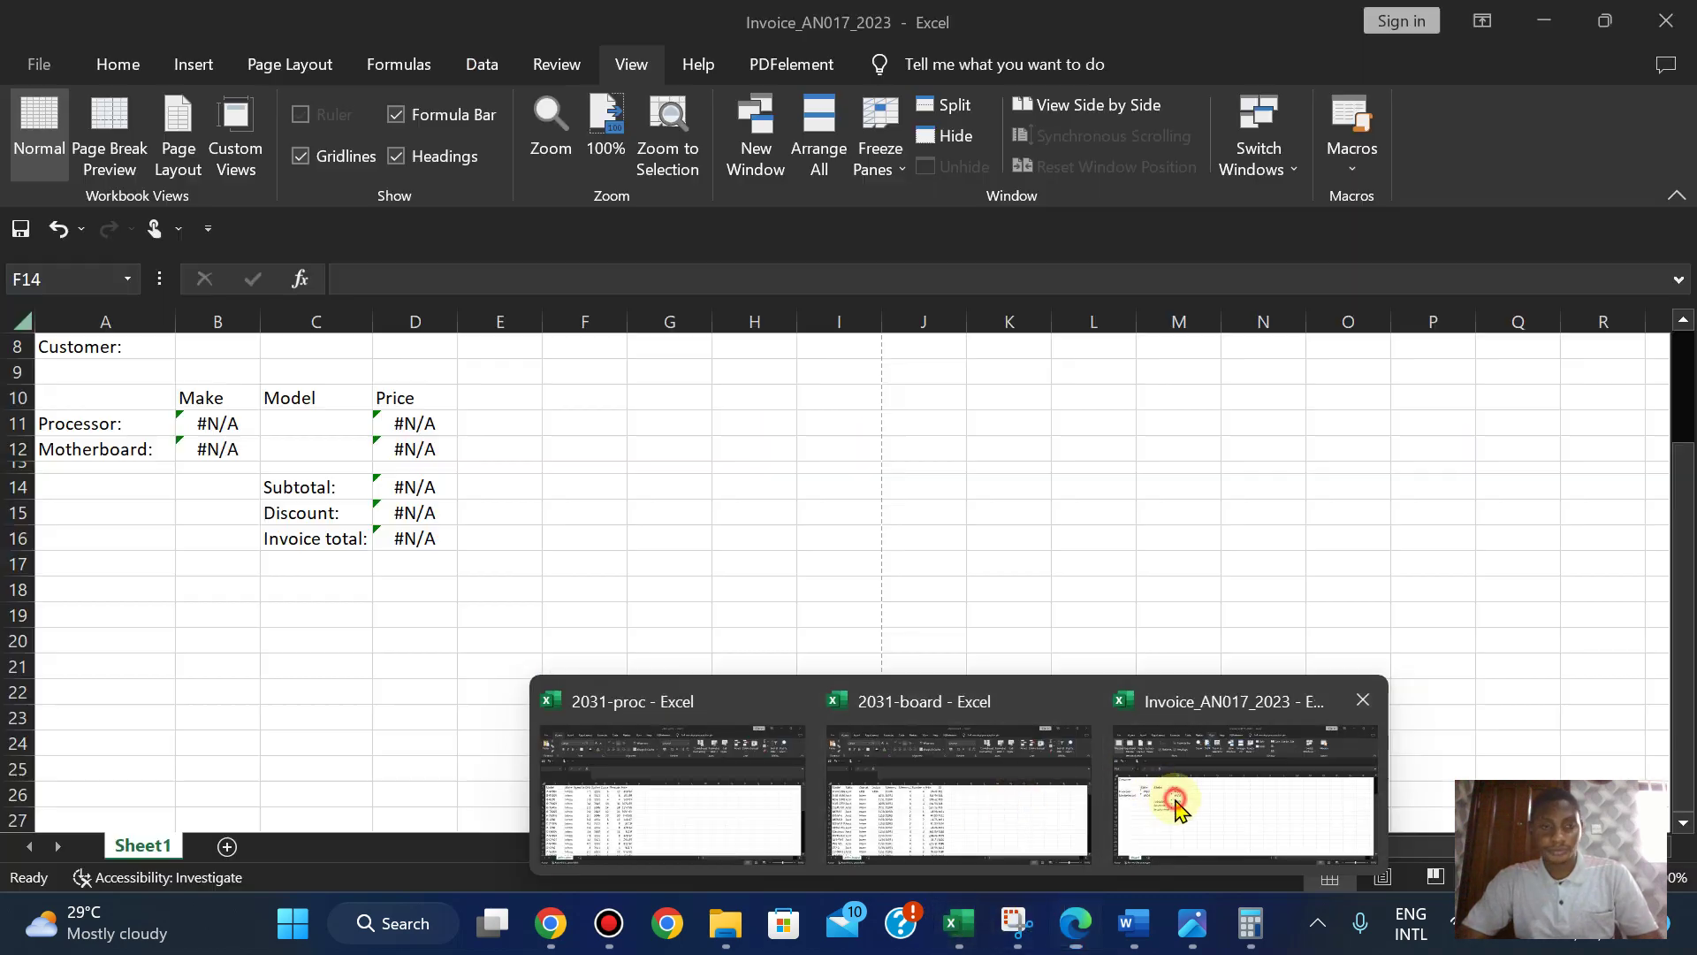
pyautogui.click(1175, 795)
pyautogui.click(309, 429)
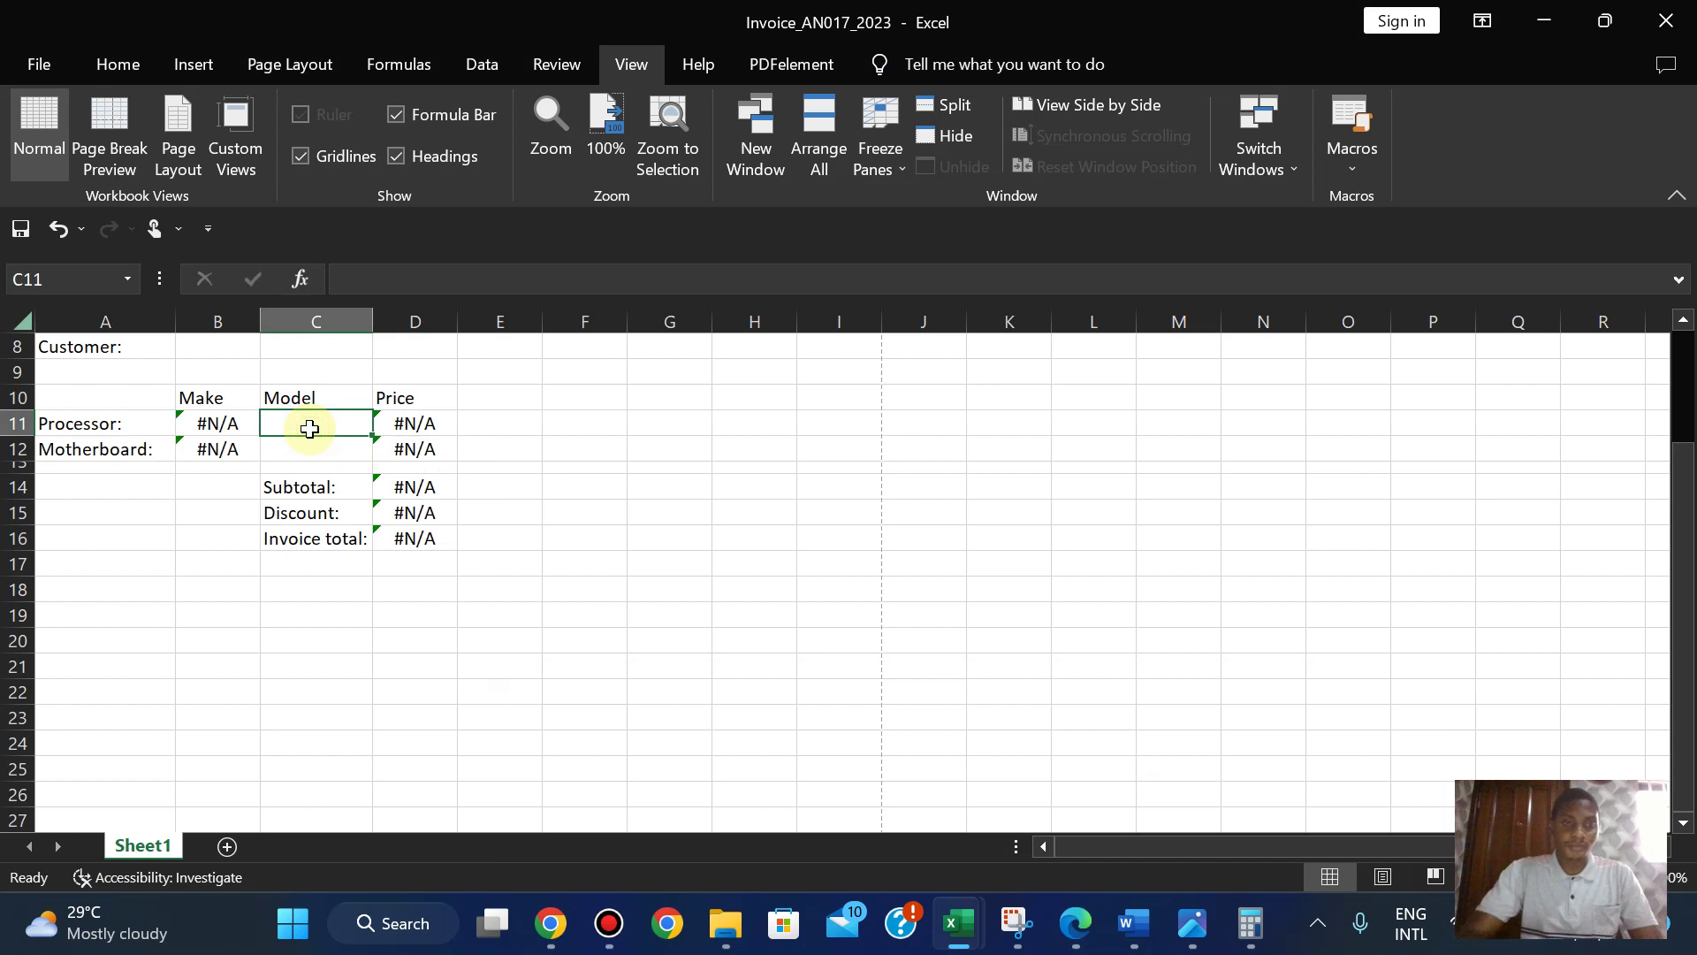
pyautogui.hotkey('ctrl', 'v')
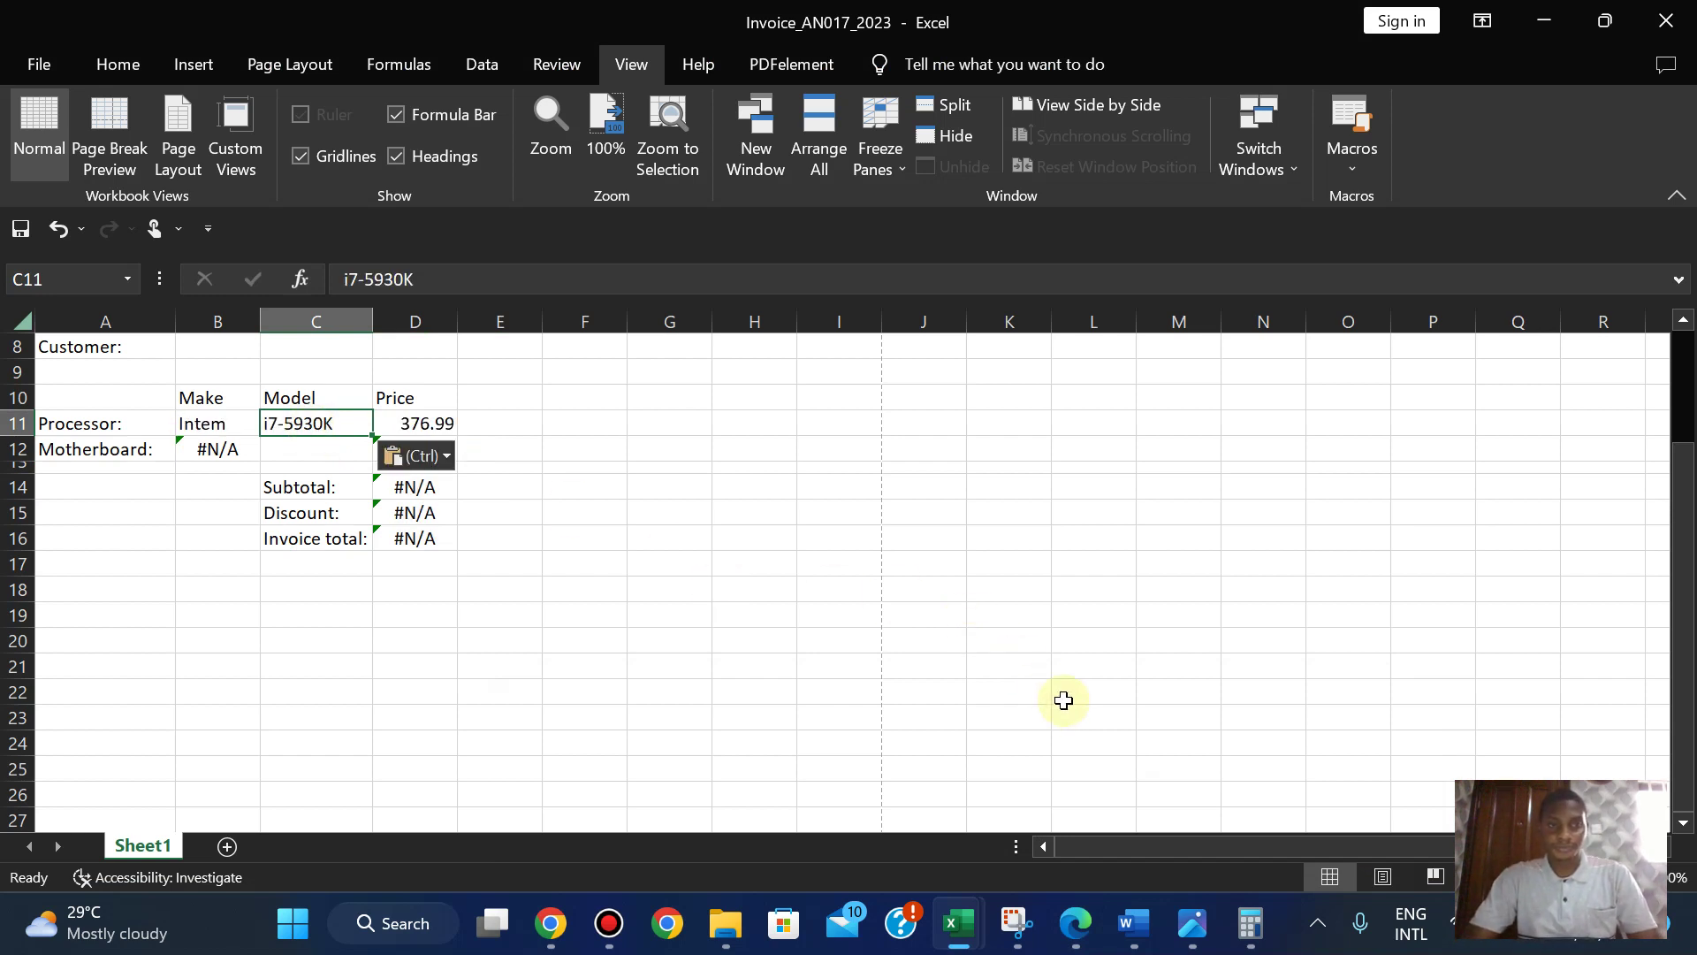
# - Copy the motherboard model Prime Z270-P from the question paper into cell C12
pyautogui.click(1075, 923)
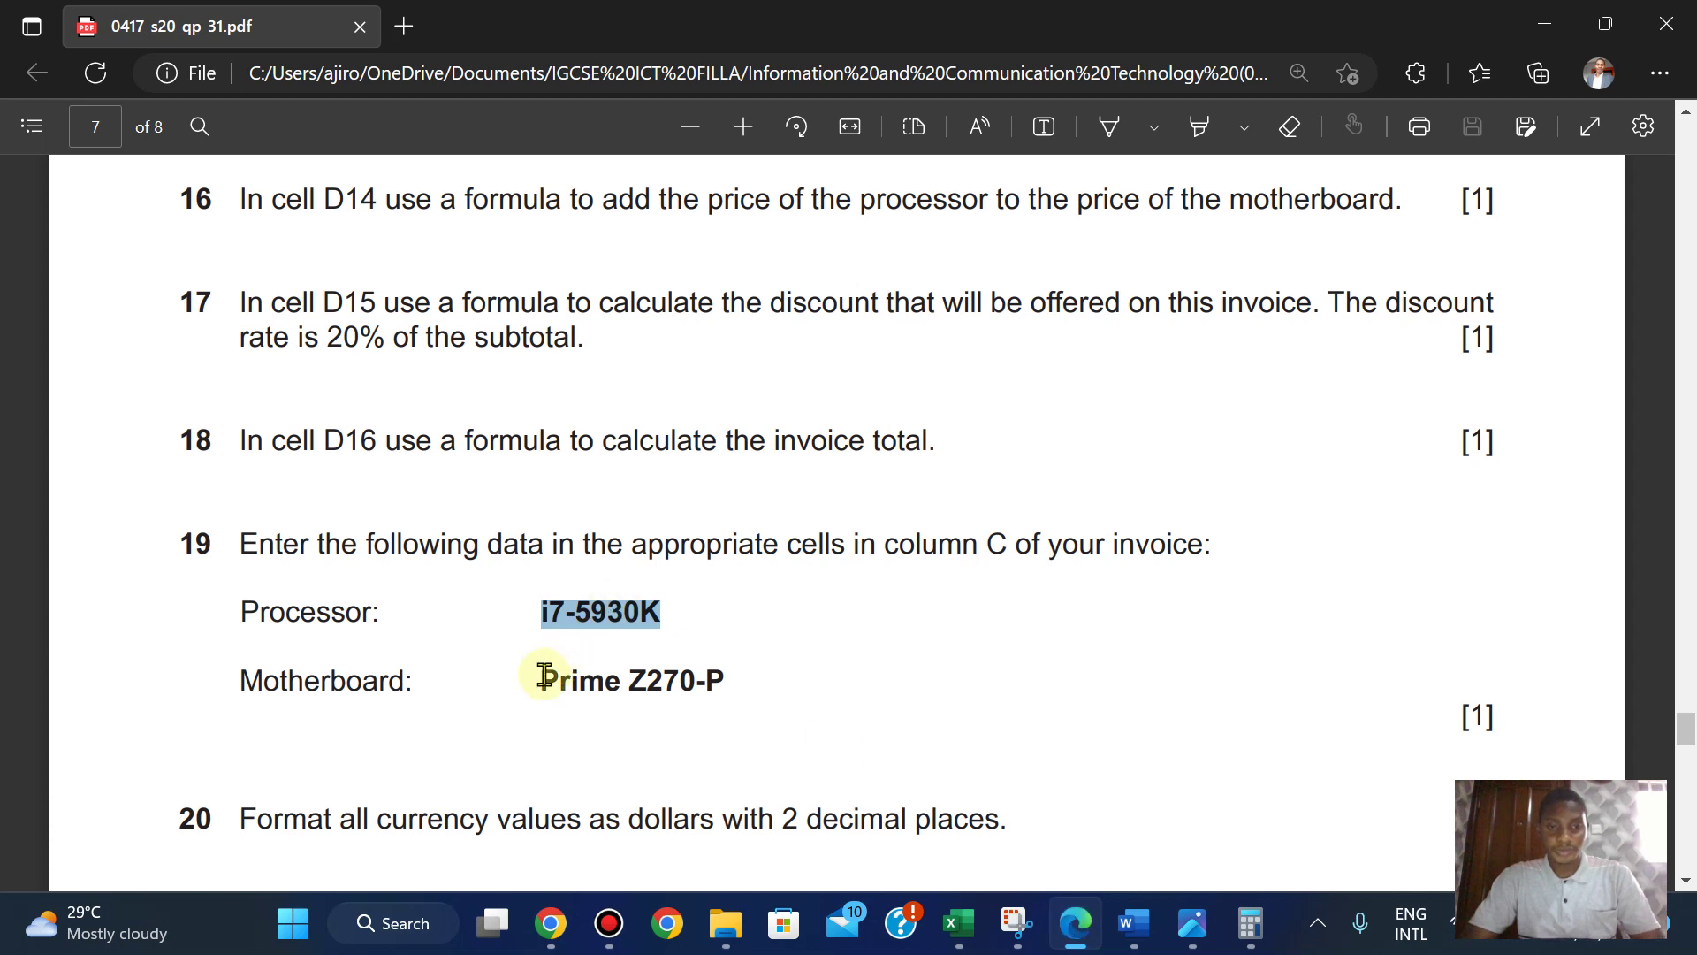
pyautogui.moveTo(539, 681); pyautogui.dragTo(720, 682)
pyautogui.moveTo(779, 465)
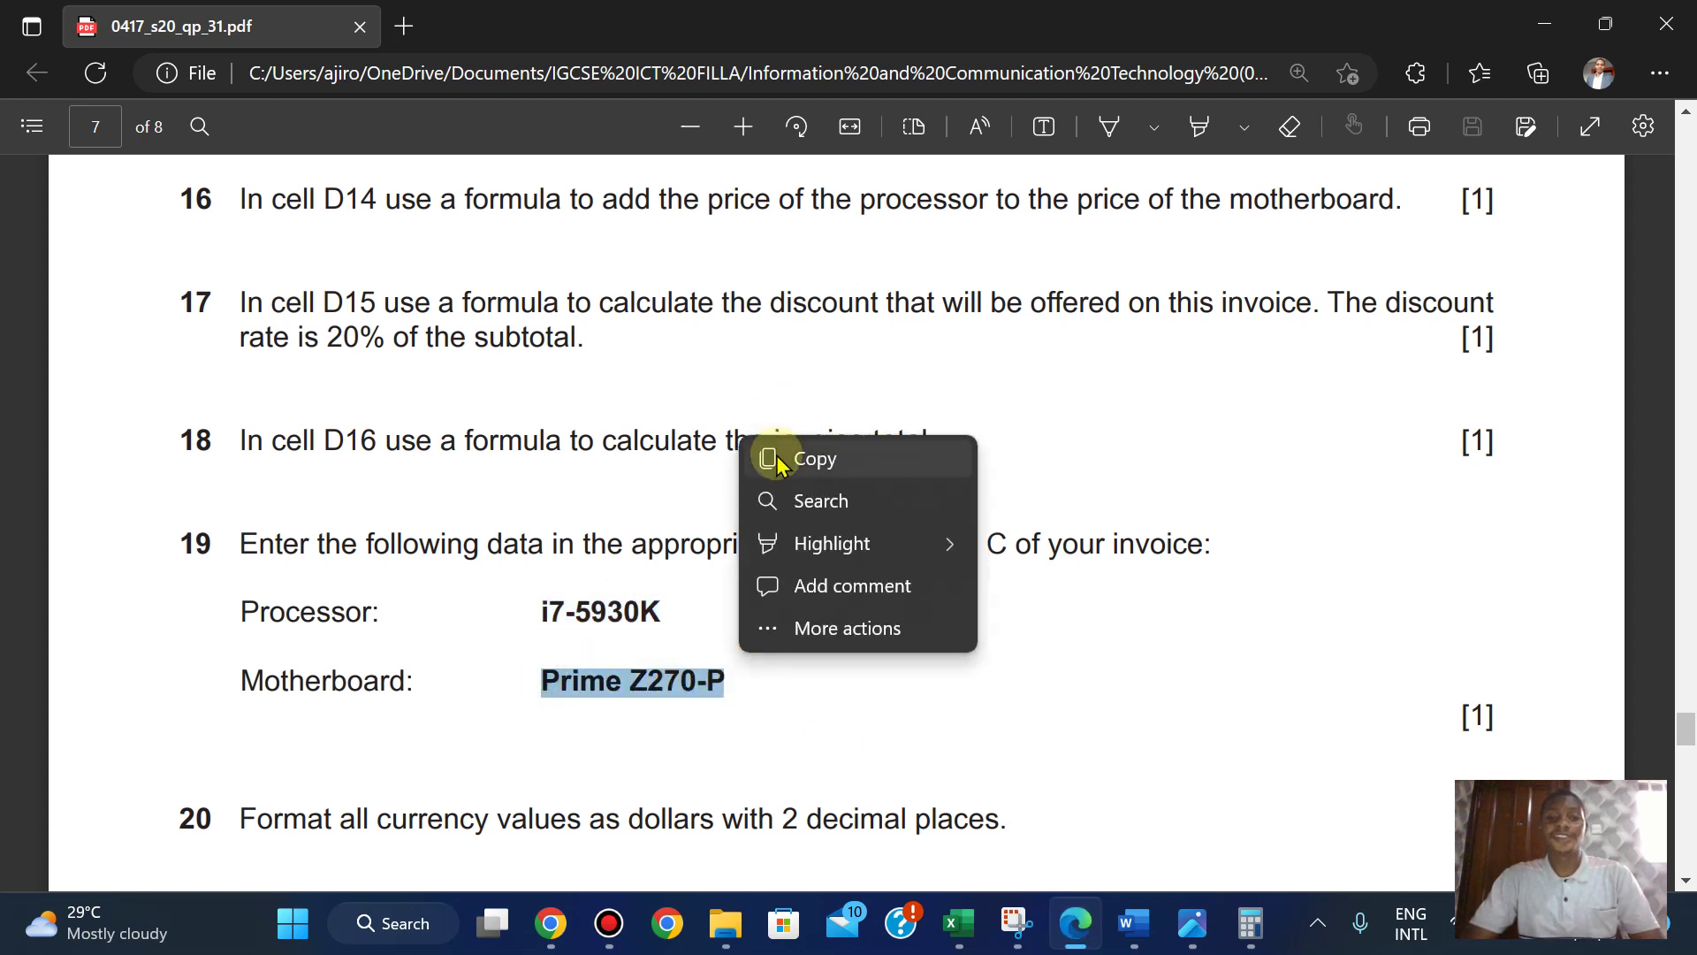
pyautogui.click(775, 456)
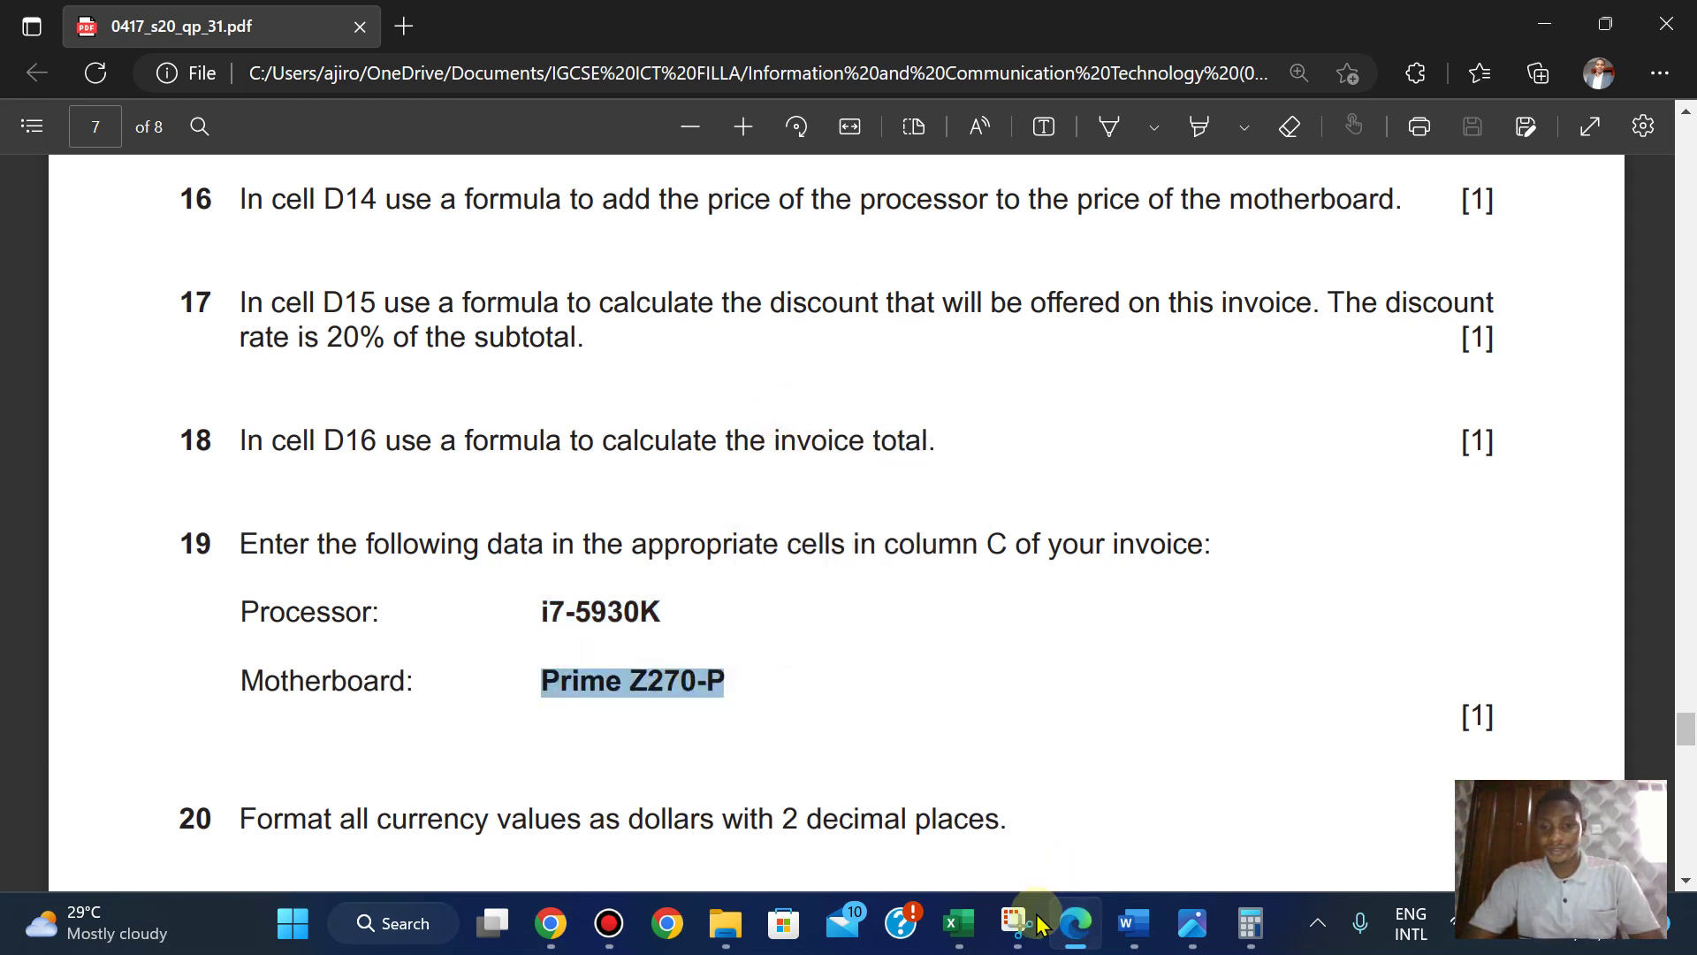
pyautogui.moveTo(959, 922)
pyautogui.click(1179, 766)
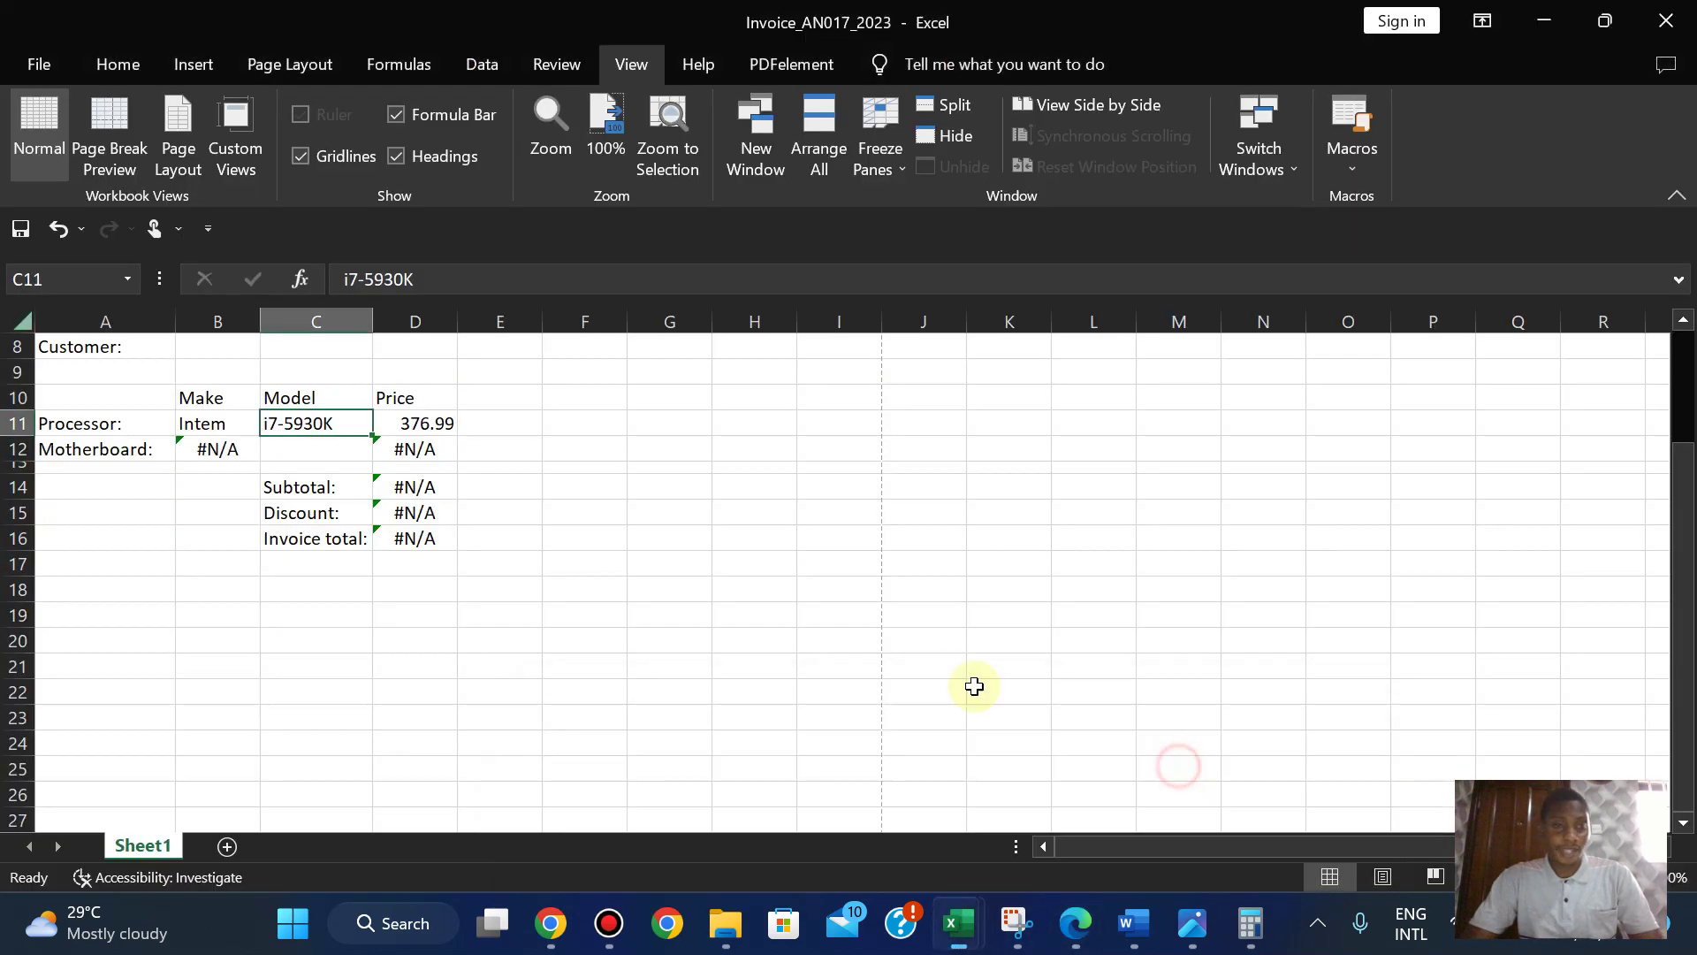
pyautogui.click(298, 454)
pyautogui.hotkey('ctrl', 'v')
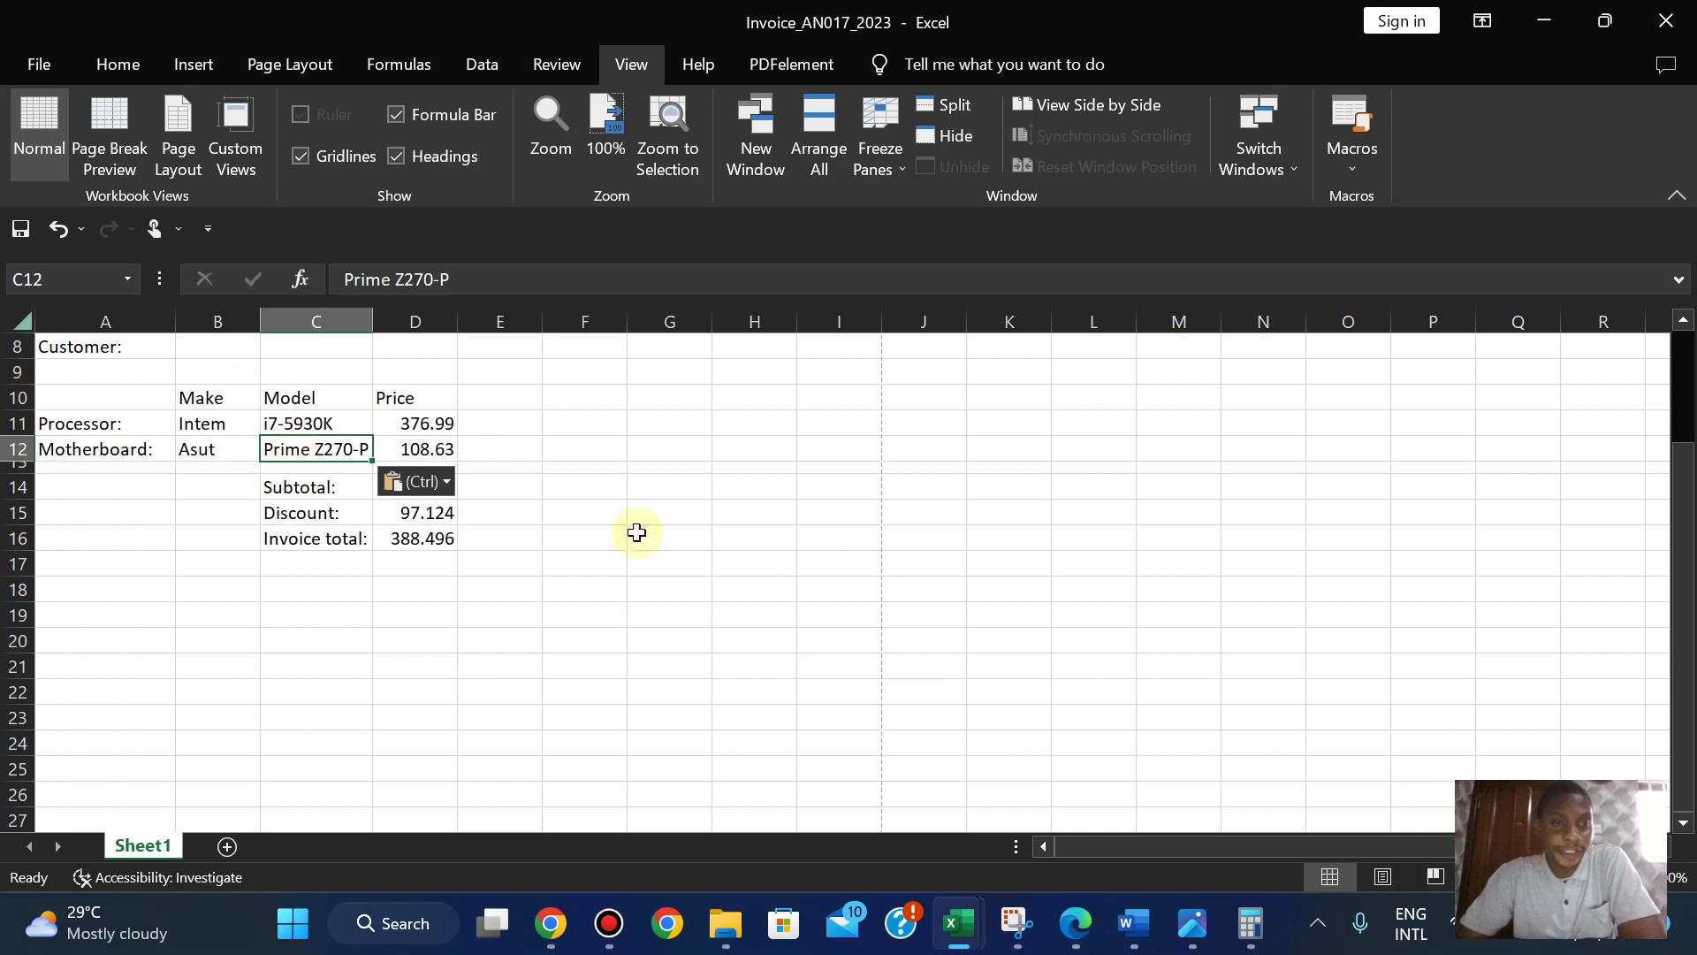
# - Bring up the 2031-proc processor price list
pyautogui.moveTo(956, 928)
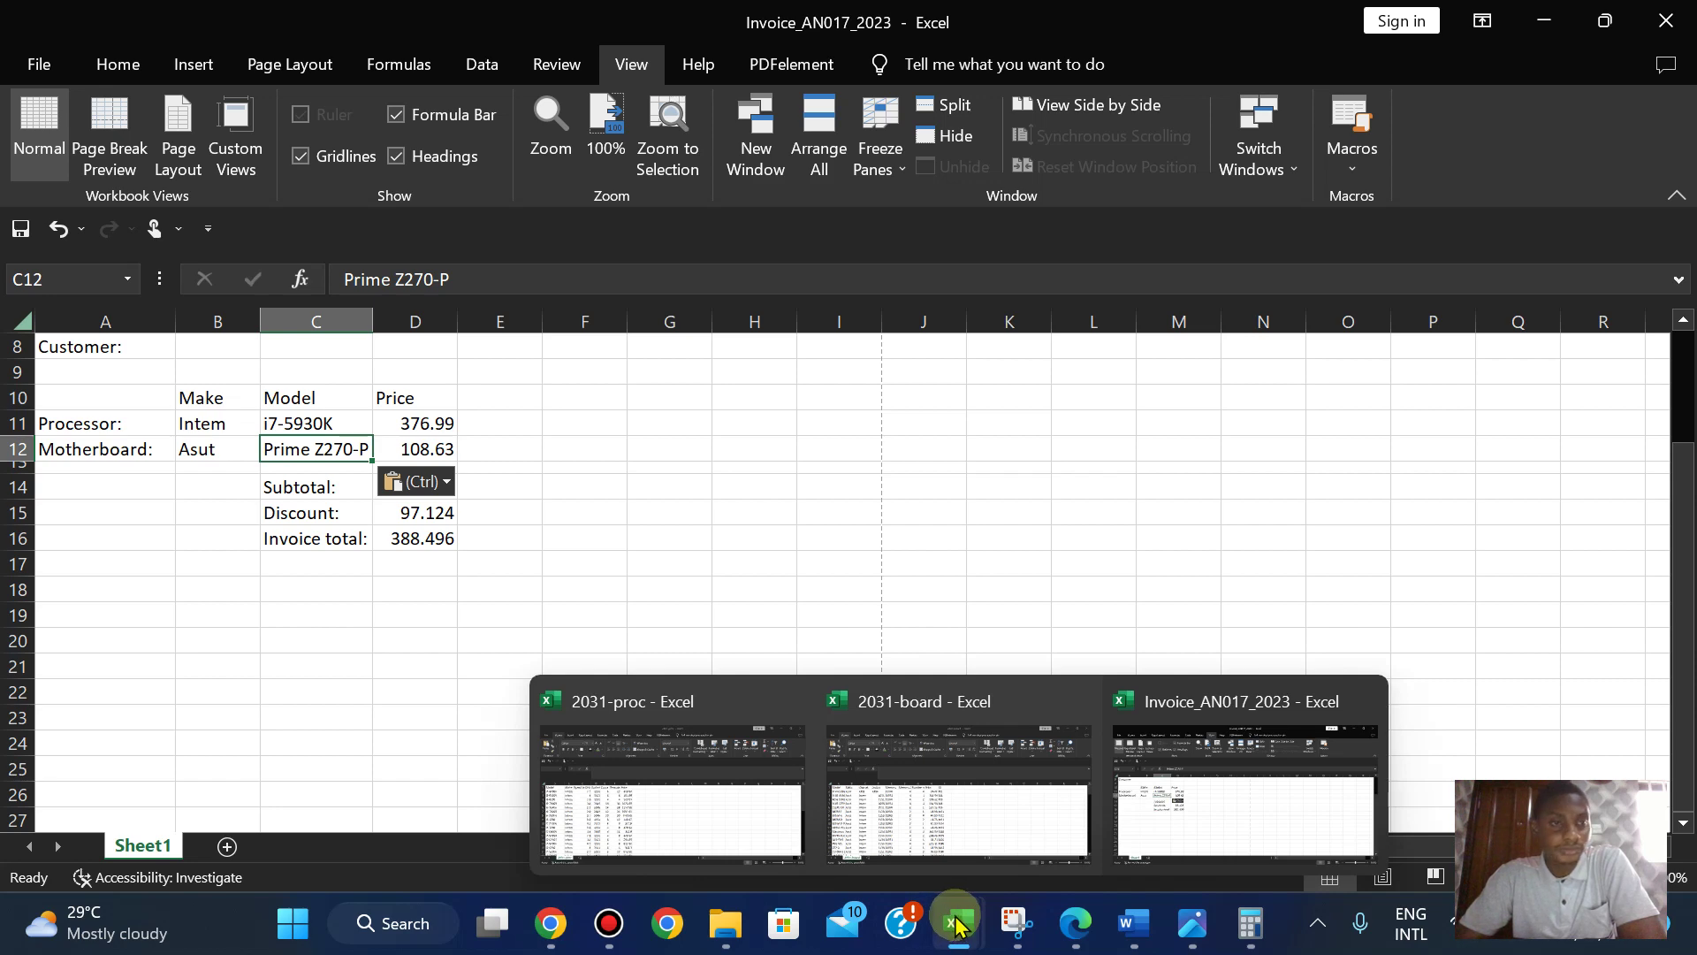
pyautogui.click(736, 808)
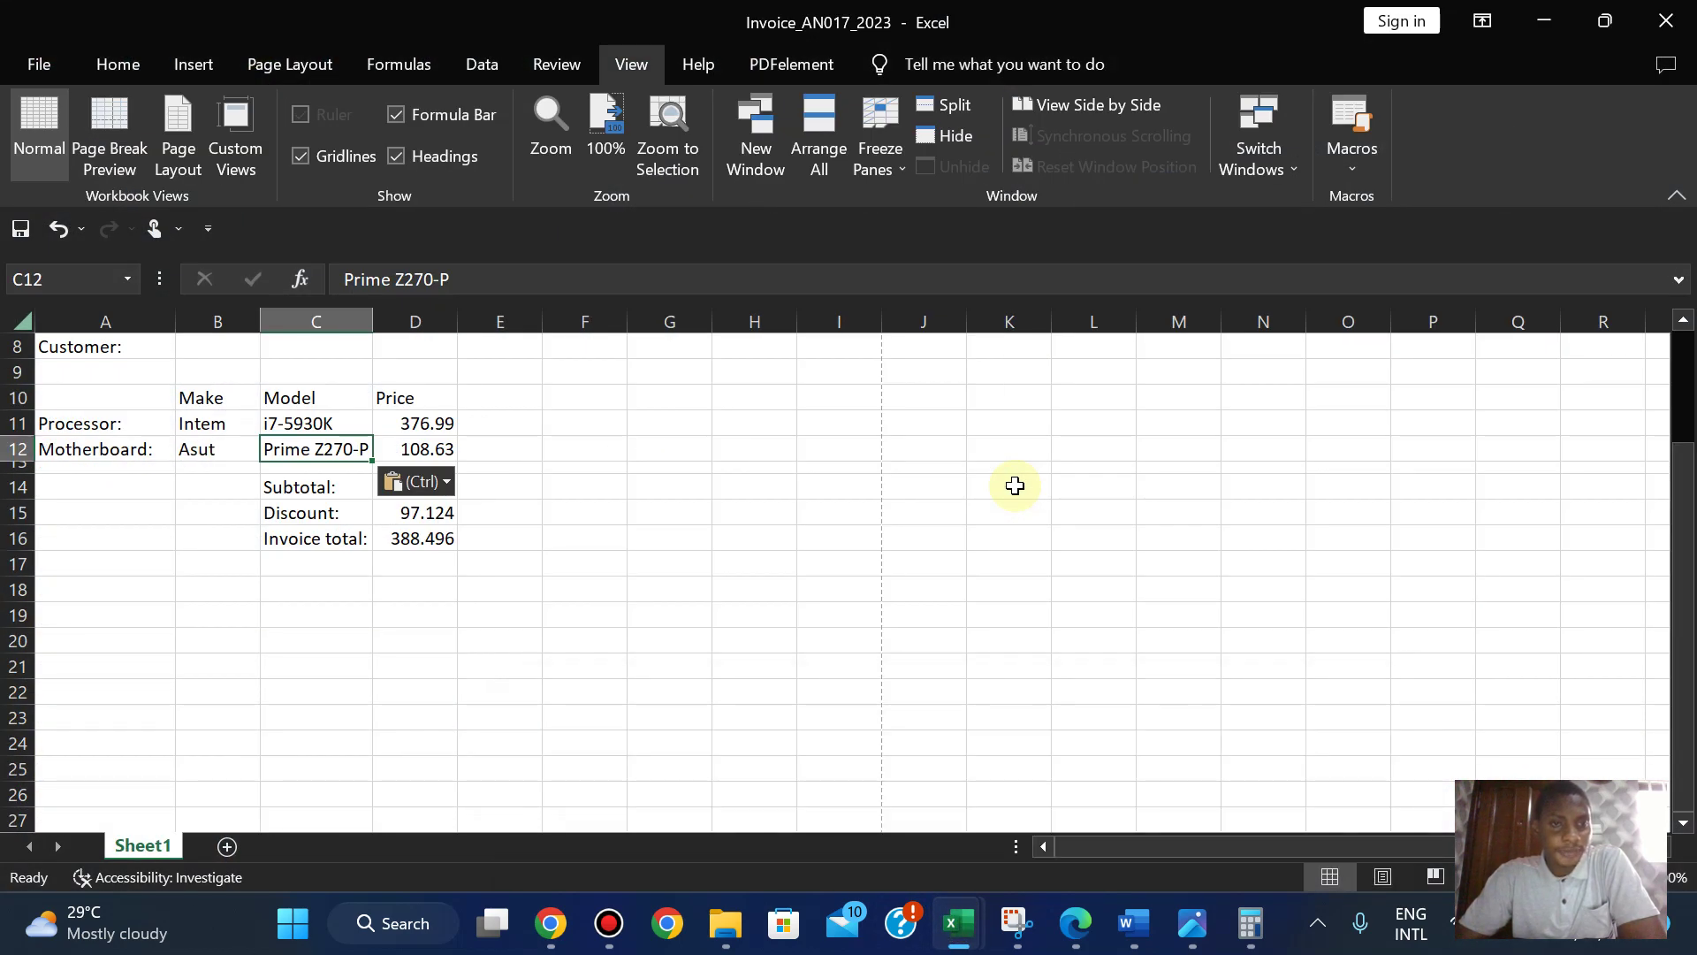
pyautogui.moveTo(963, 928)
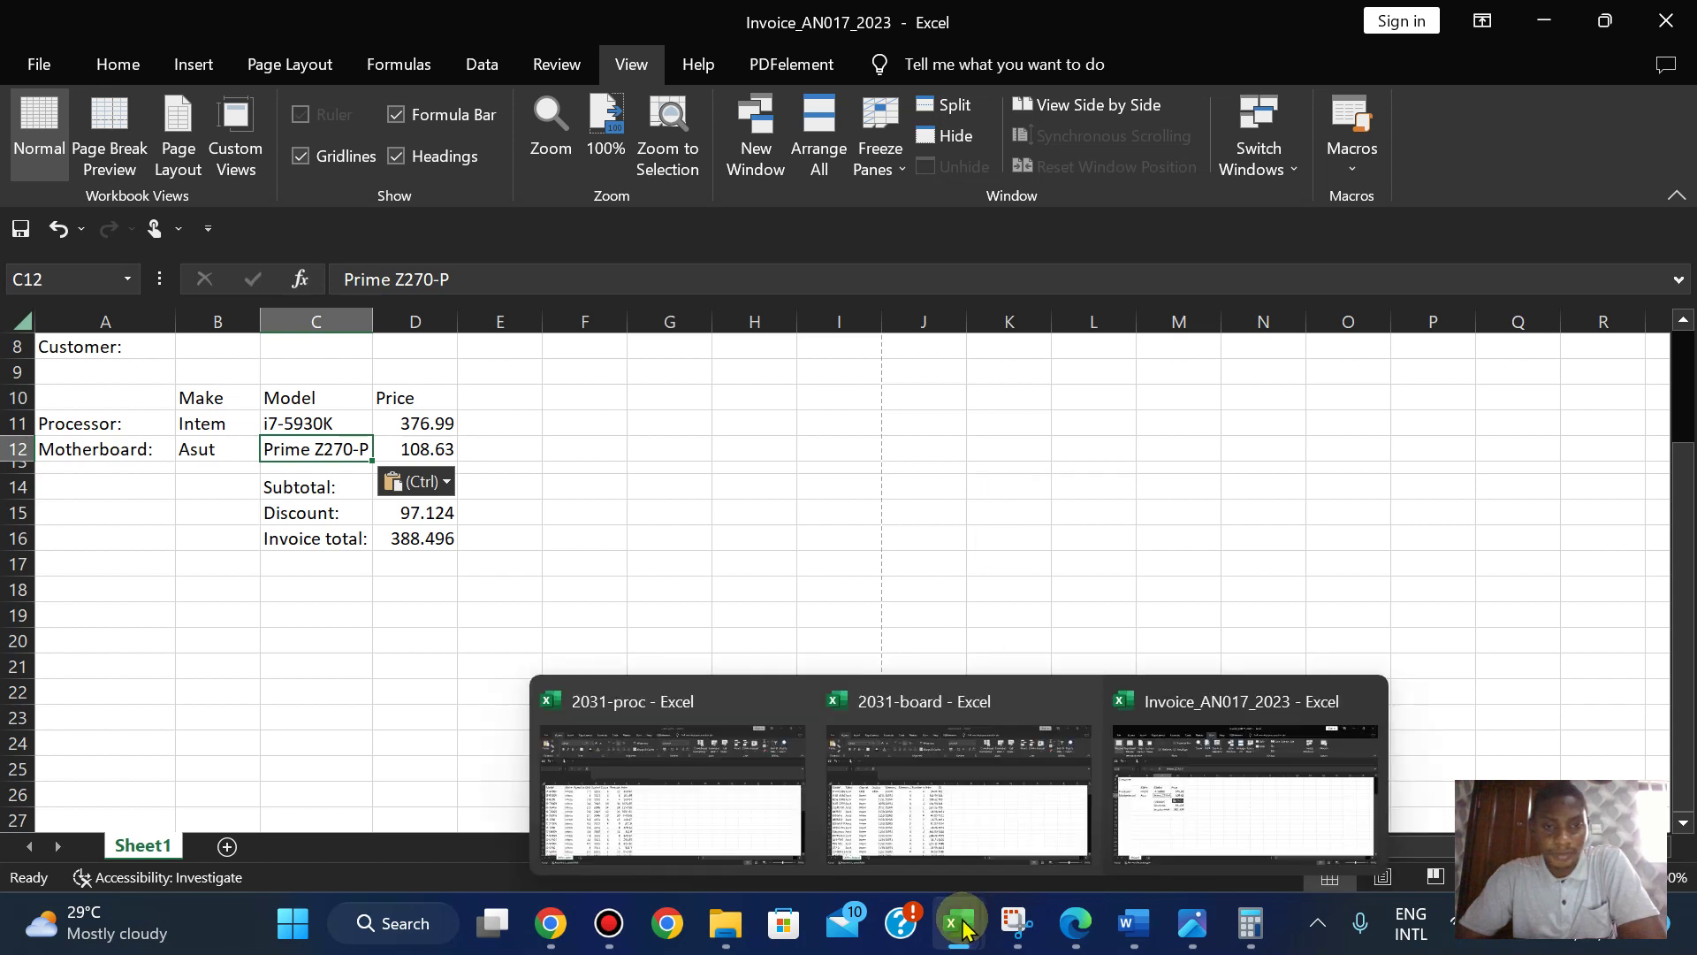
pyautogui.moveTo(618, 828)
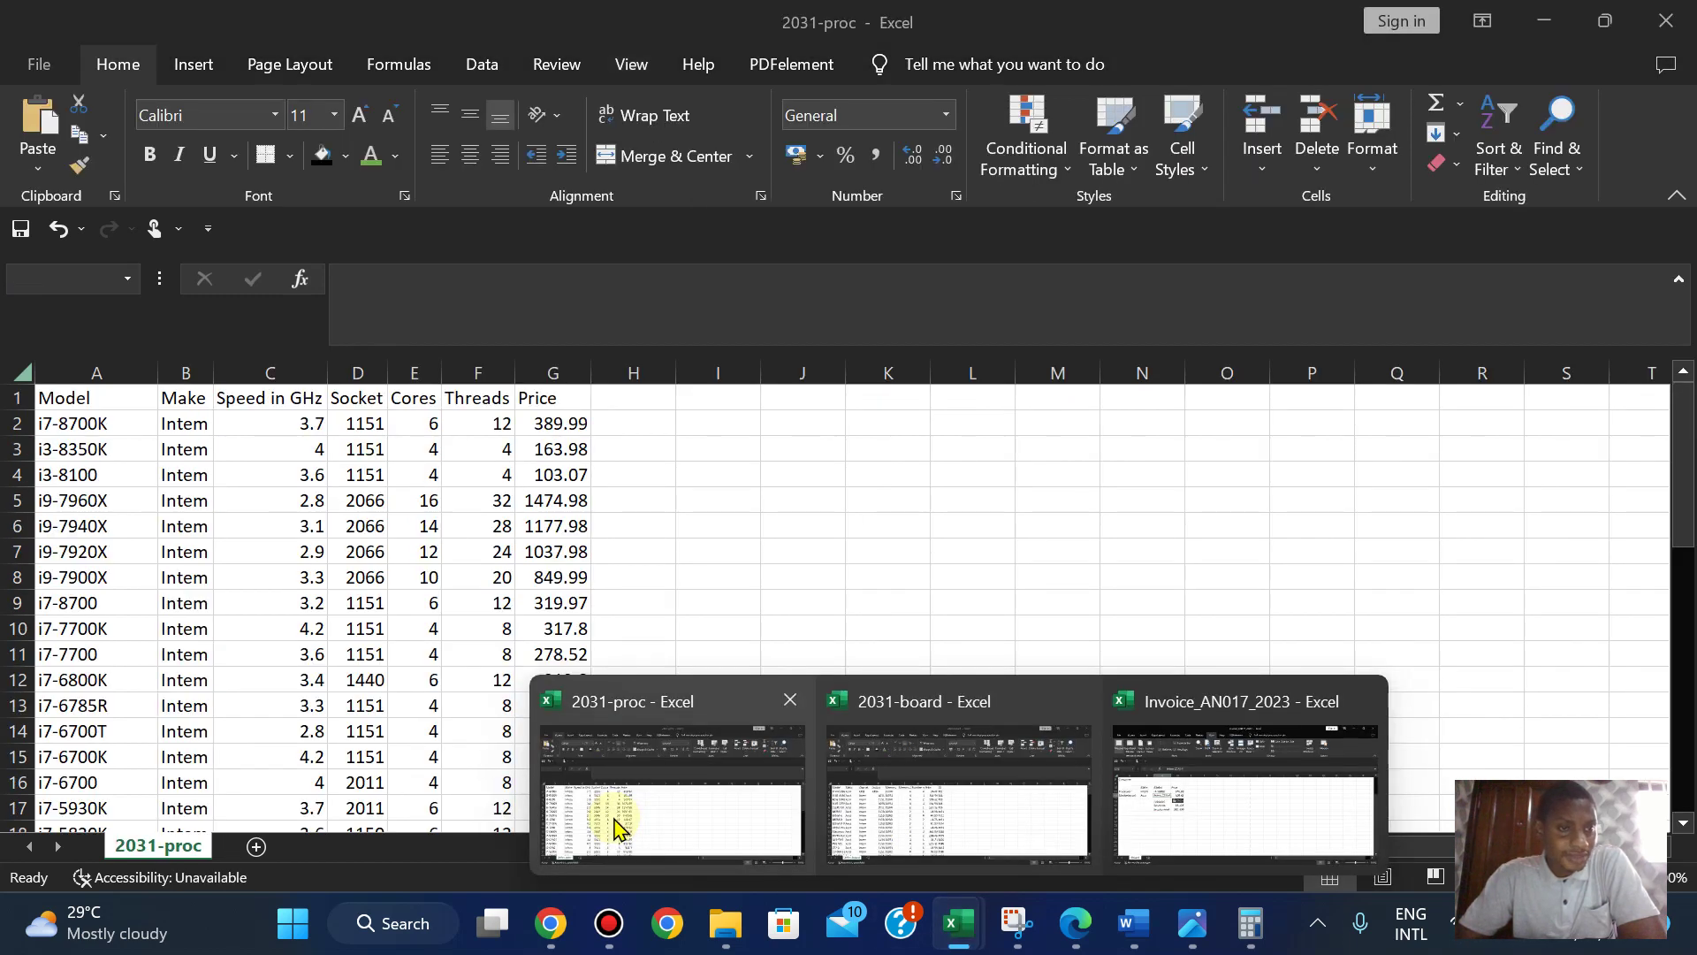
# - Look over the processor prices in the 2031-proc workbook
pyautogui.click(617, 828)
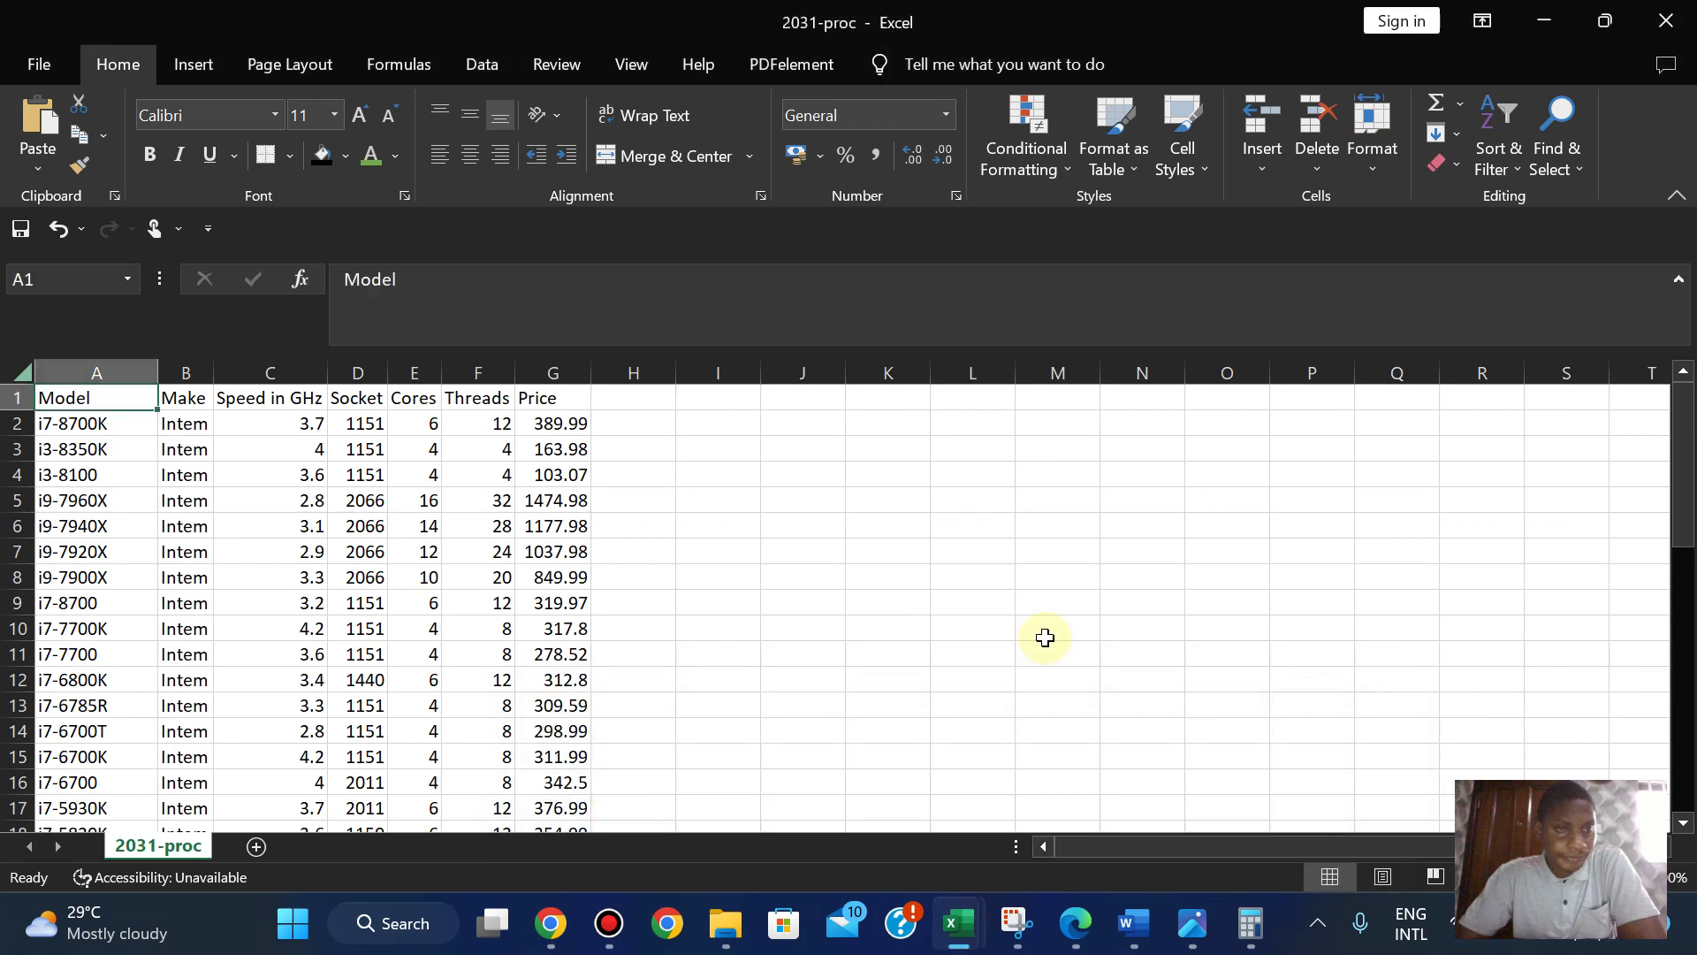
pyautogui.moveTo(1684, 492); pyautogui.dragTo(1684, 618)
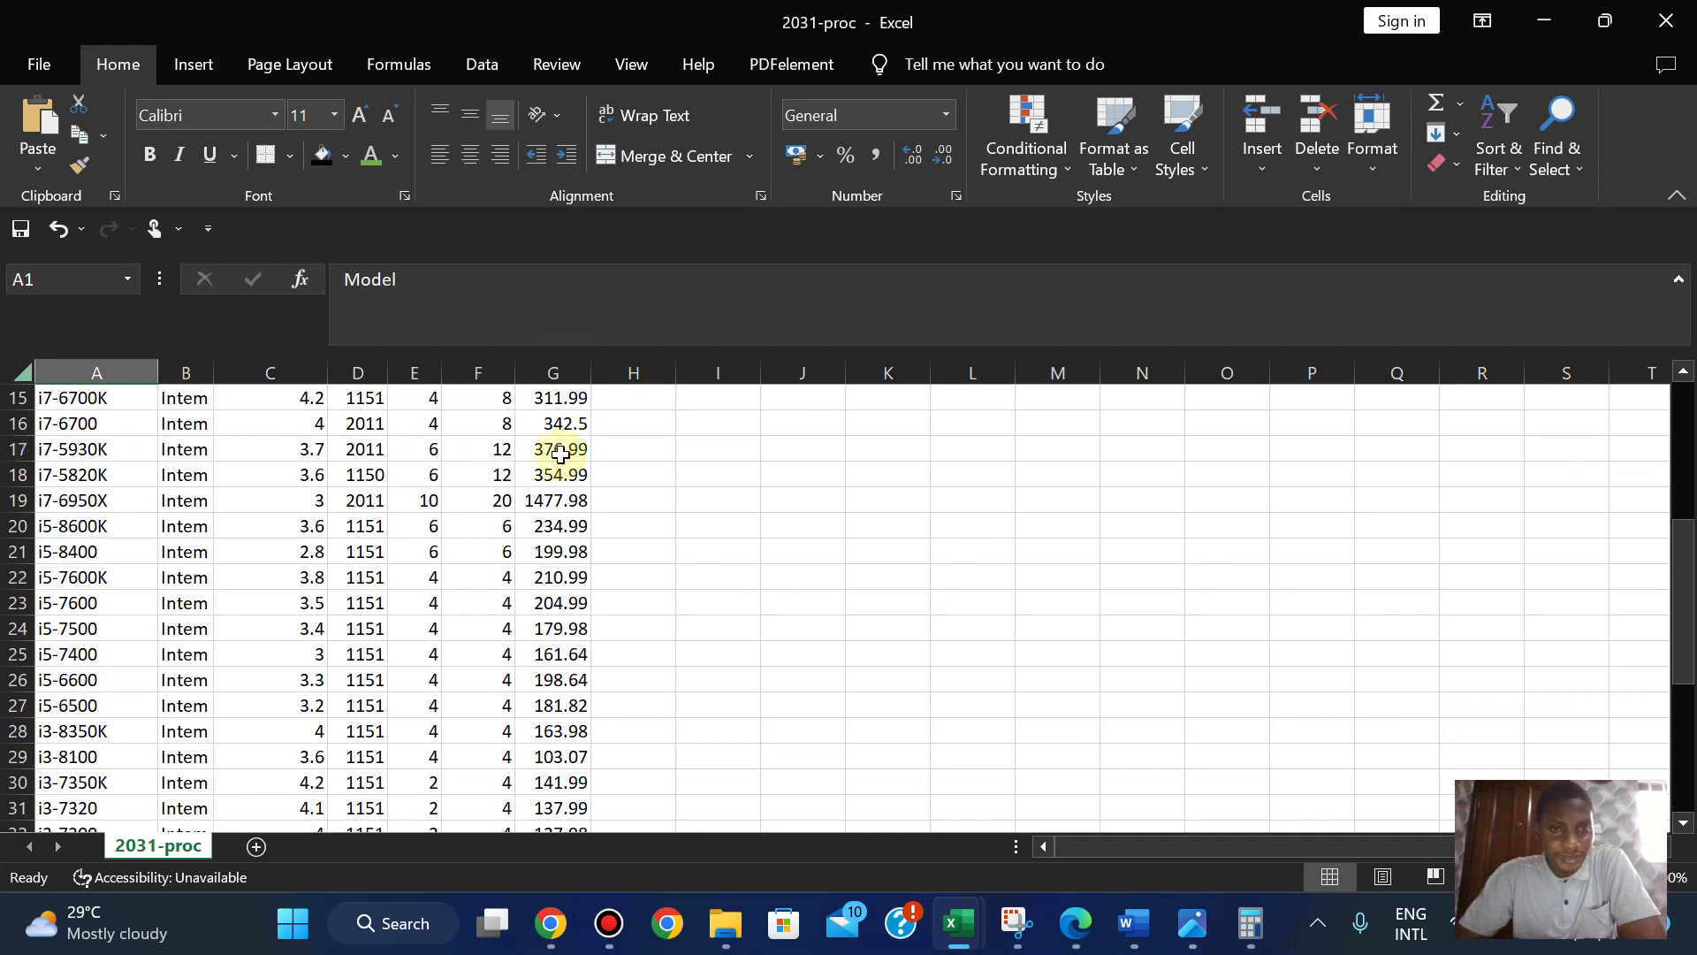
pyautogui.moveTo(966, 938)
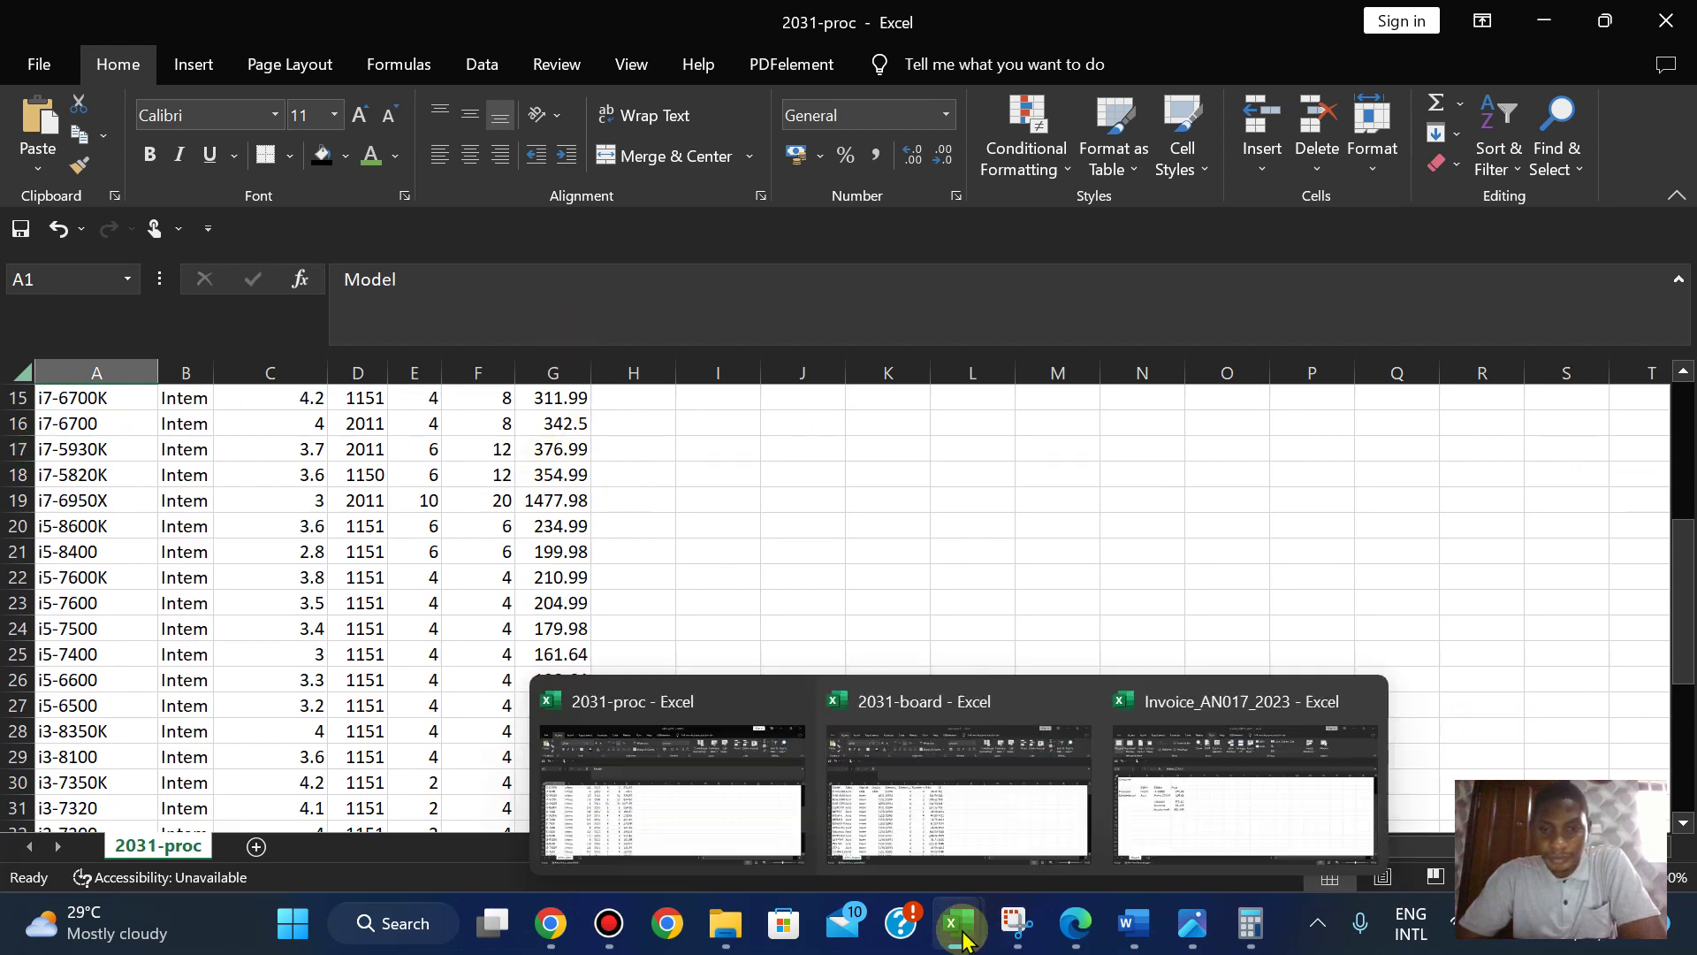
pyautogui.click(1237, 766)
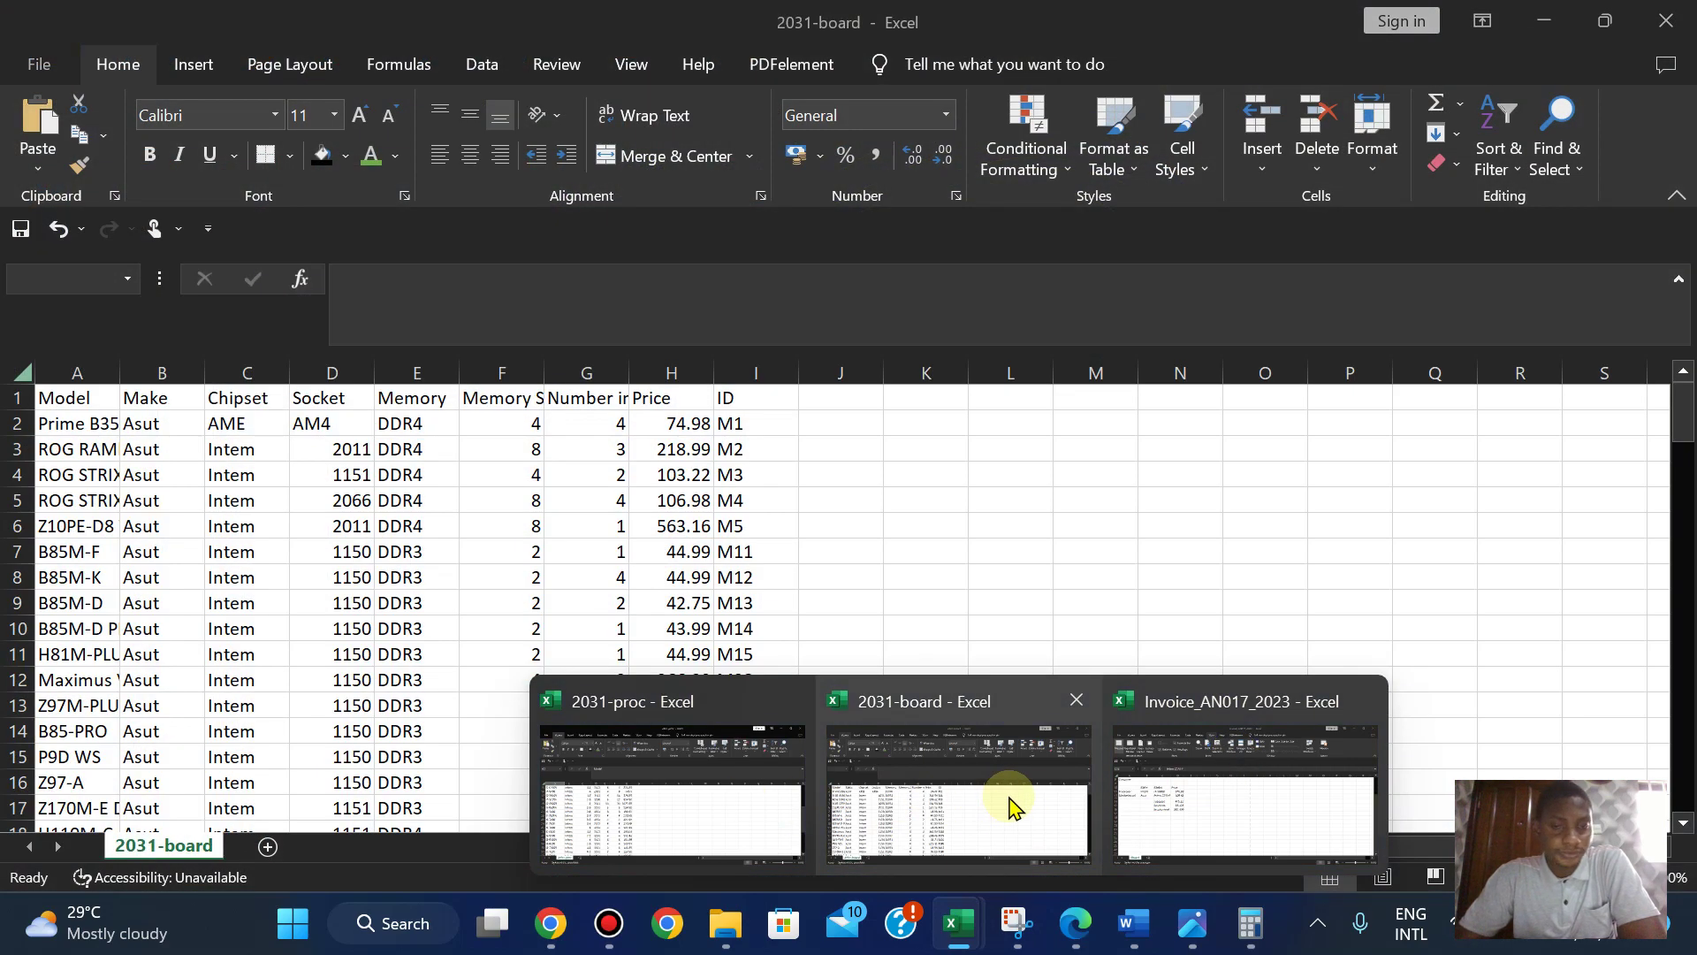
# - Autofit column A of the 2031-board workbook to its longest motherboard model name
pyautogui.click(1014, 806)
pyautogui.moveTo(959, 924)
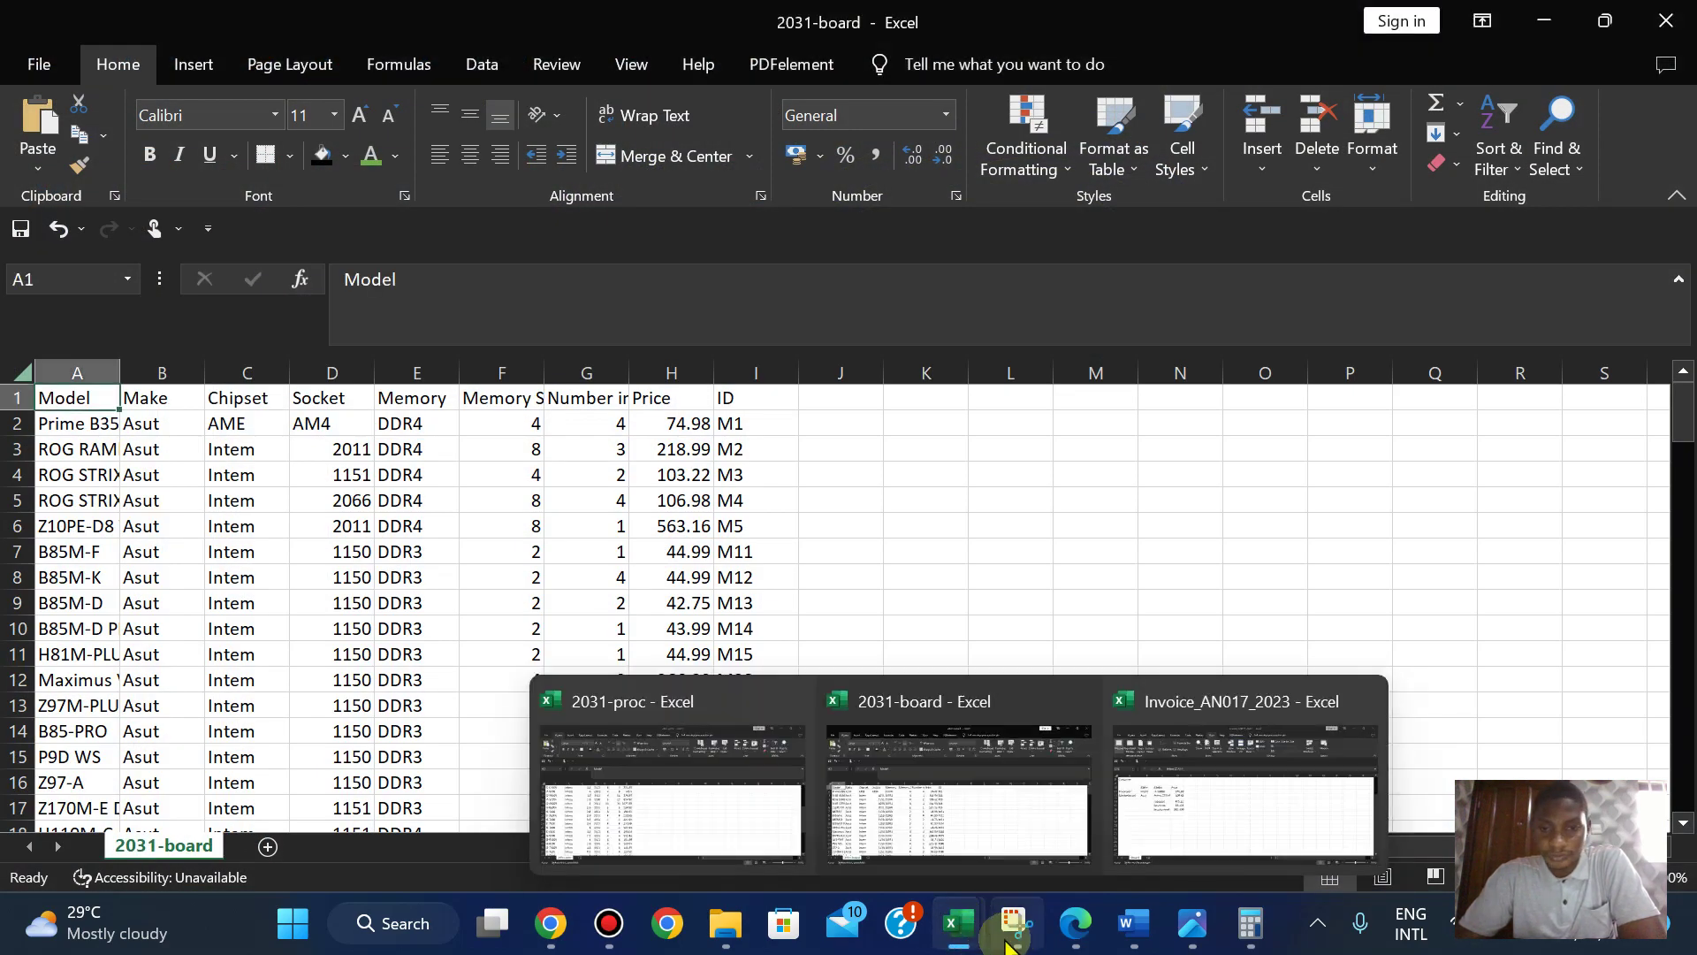
pyautogui.moveTo(1217, 769)
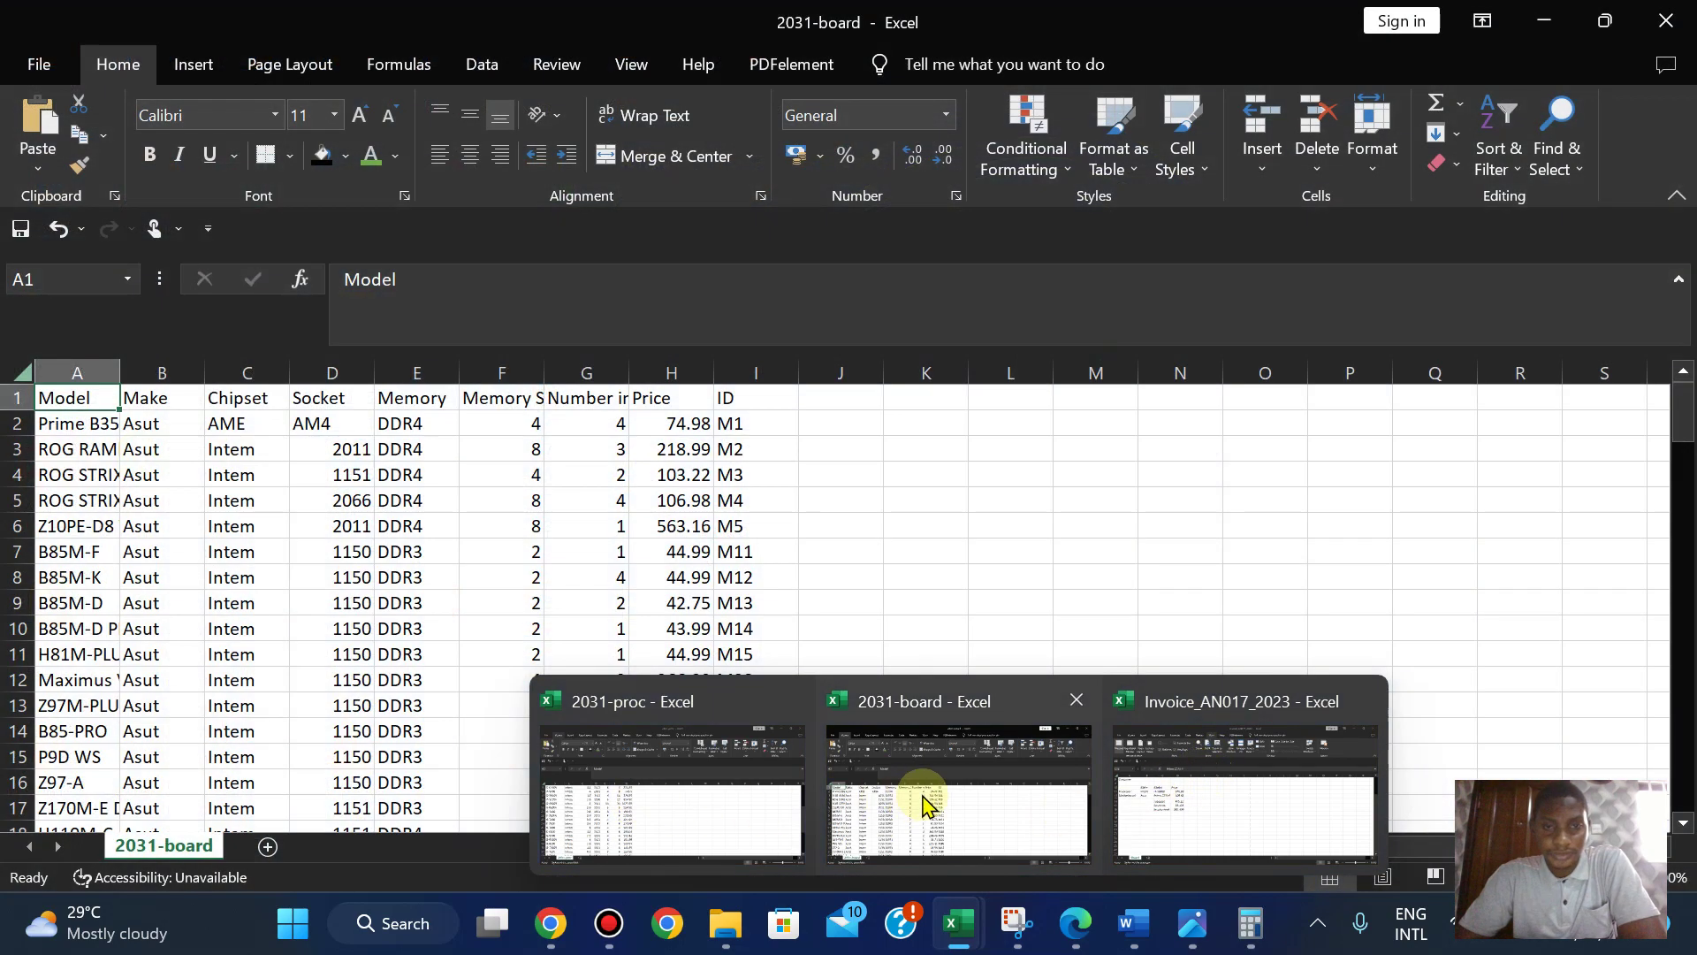
pyautogui.click(920, 795)
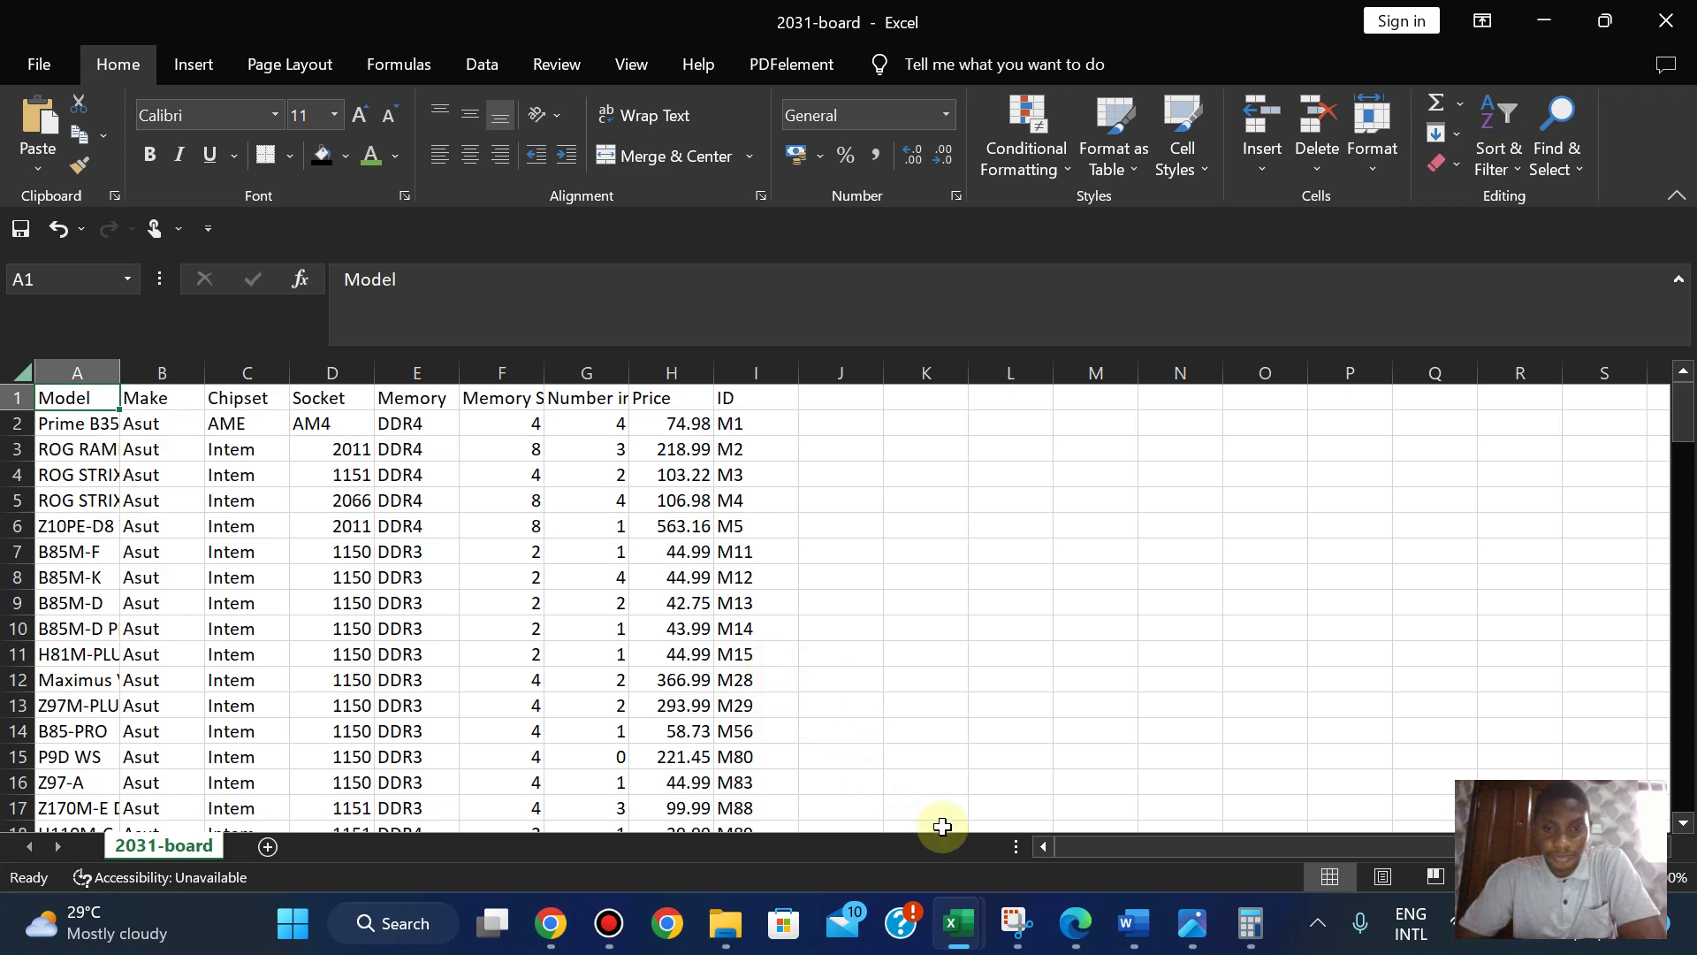
pyautogui.moveTo(959, 924)
pyautogui.moveTo(1283, 785)
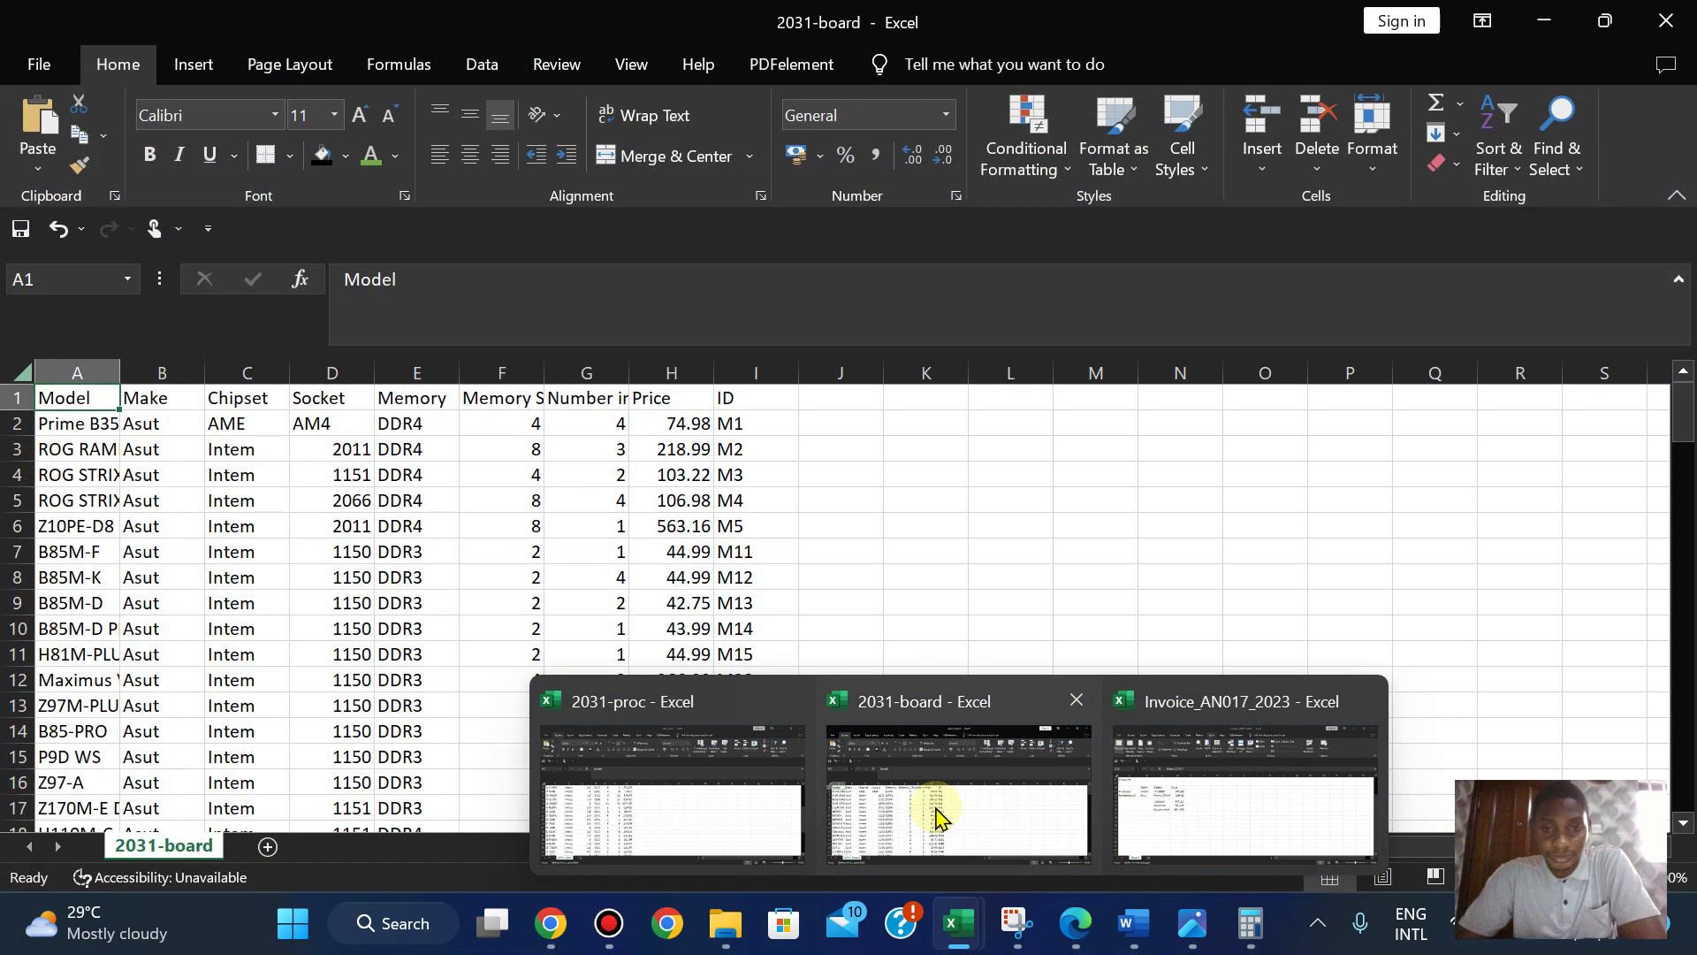
pyautogui.click(936, 806)
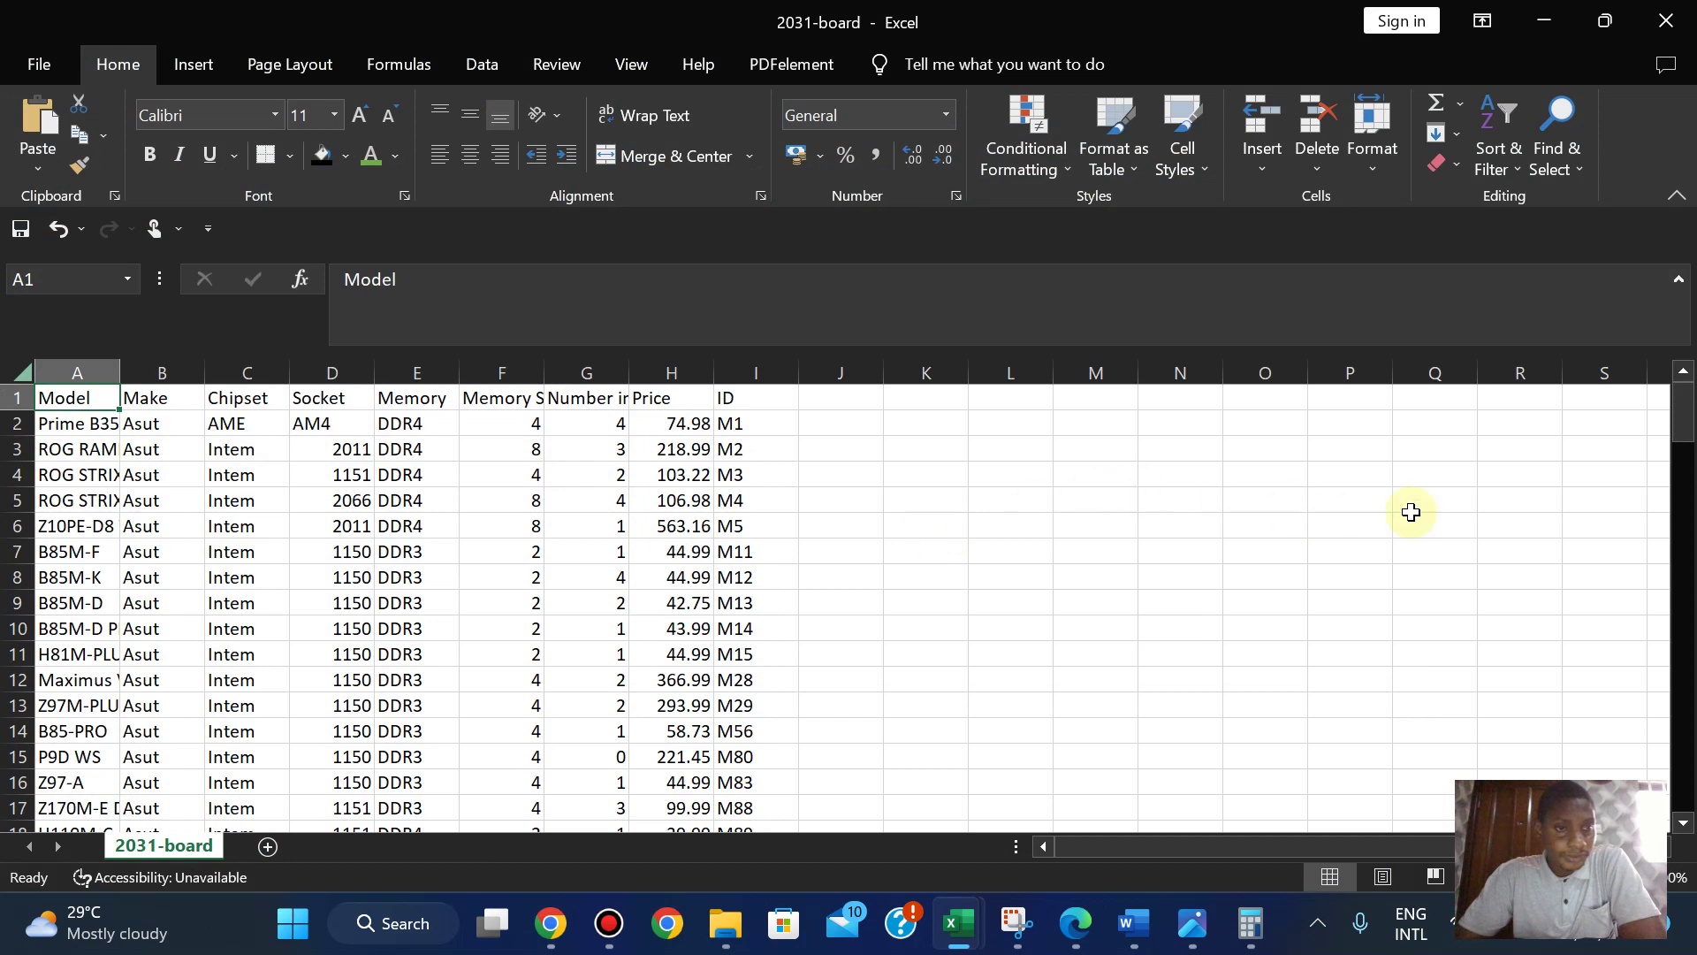
pyautogui.doubleClick(121, 375)
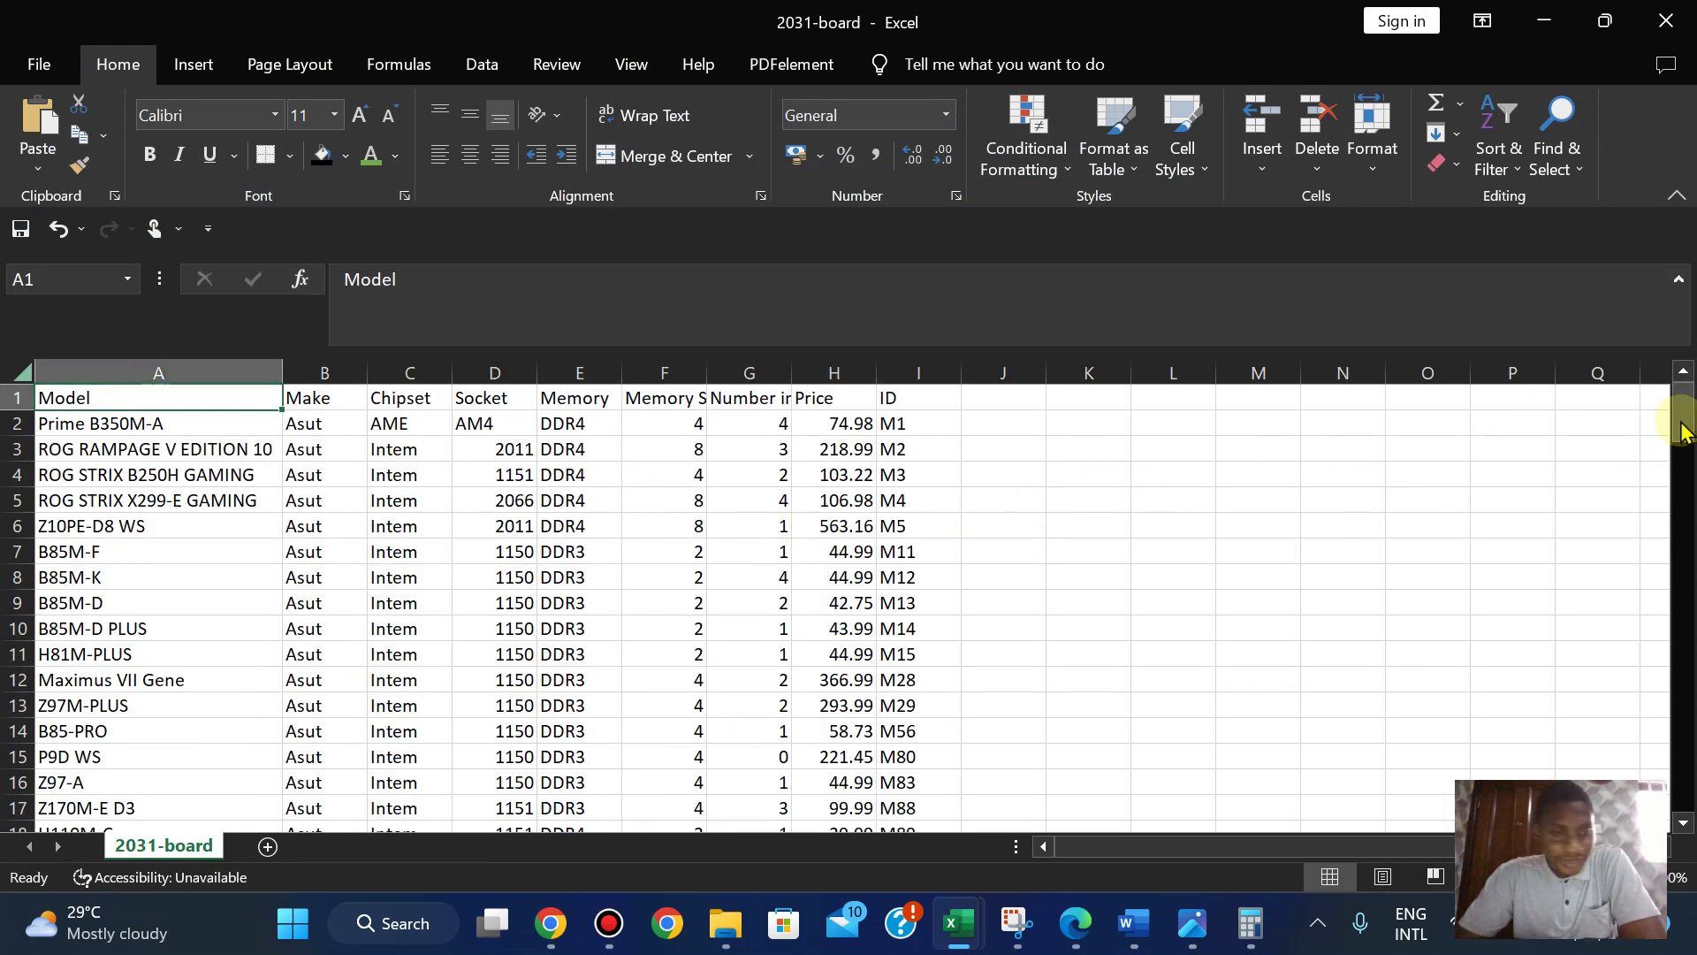
pyautogui.moveTo(1679, 447); pyautogui.dragTo(1686, 506)
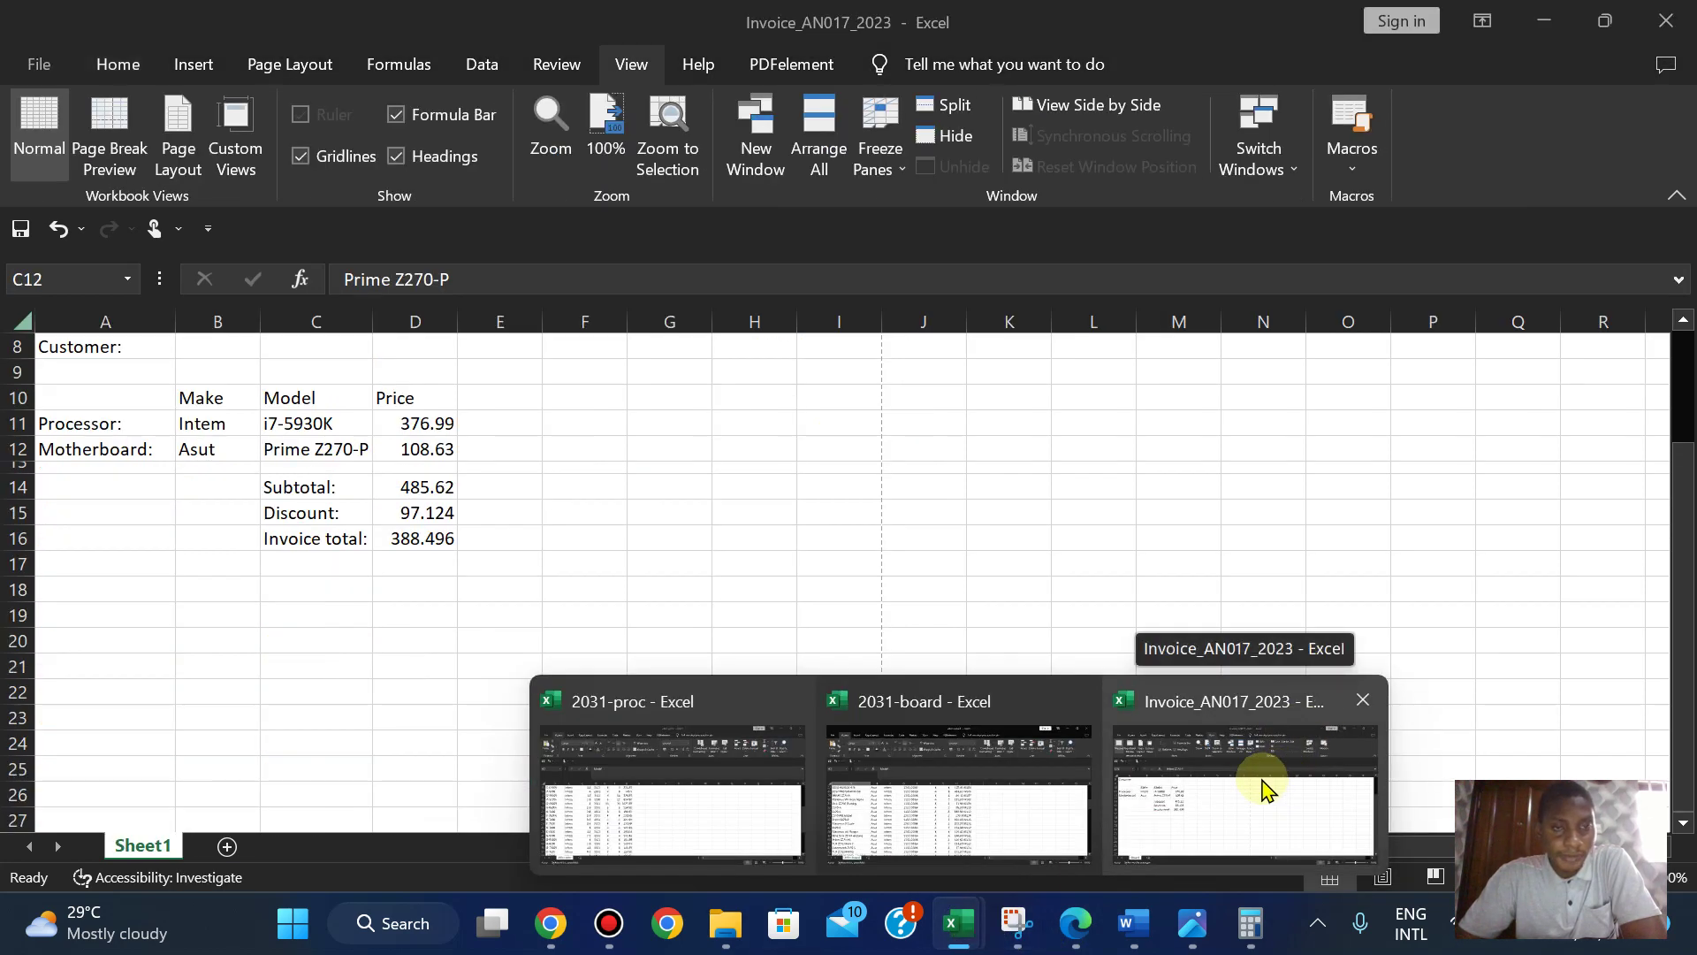
# - Read questions 19–21 in the question paper, then return to the invoice
pyautogui.click(1264, 784)
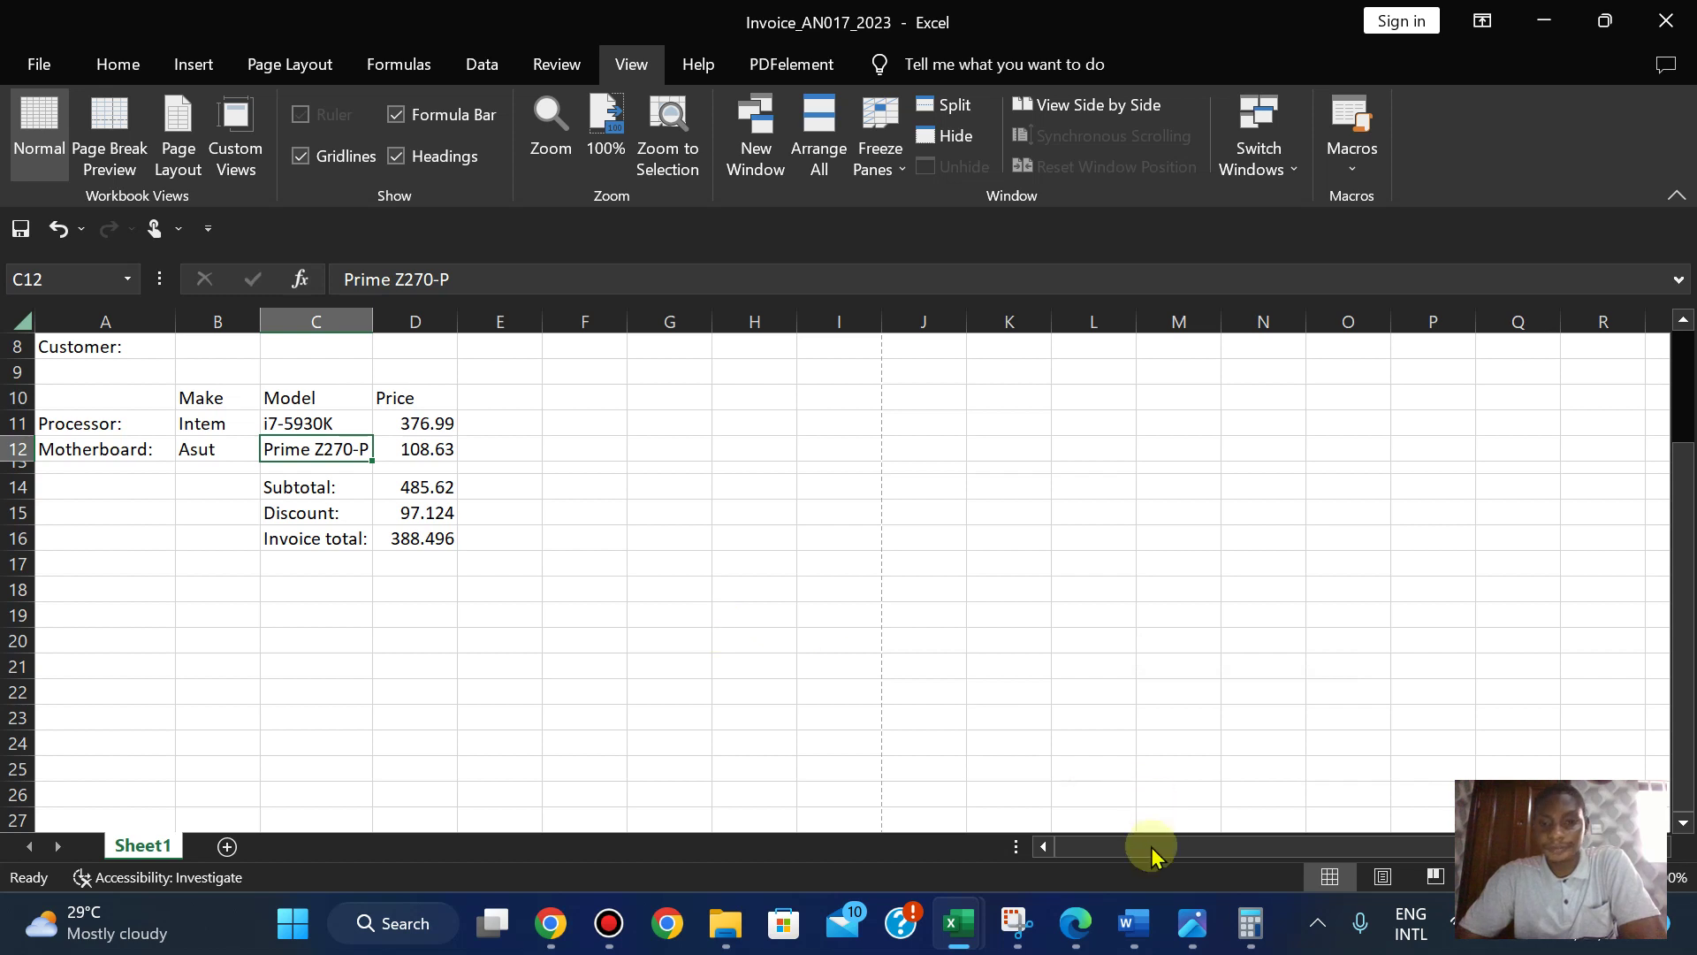
pyautogui.click(1067, 921)
pyautogui.press('Down')
pyautogui.press('Down')
pyautogui.press('Down')
pyautogui.press('Down')
pyautogui.press('Down')
pyautogui.press('Down')
pyautogui.press('Down')
pyautogui.press('Down')
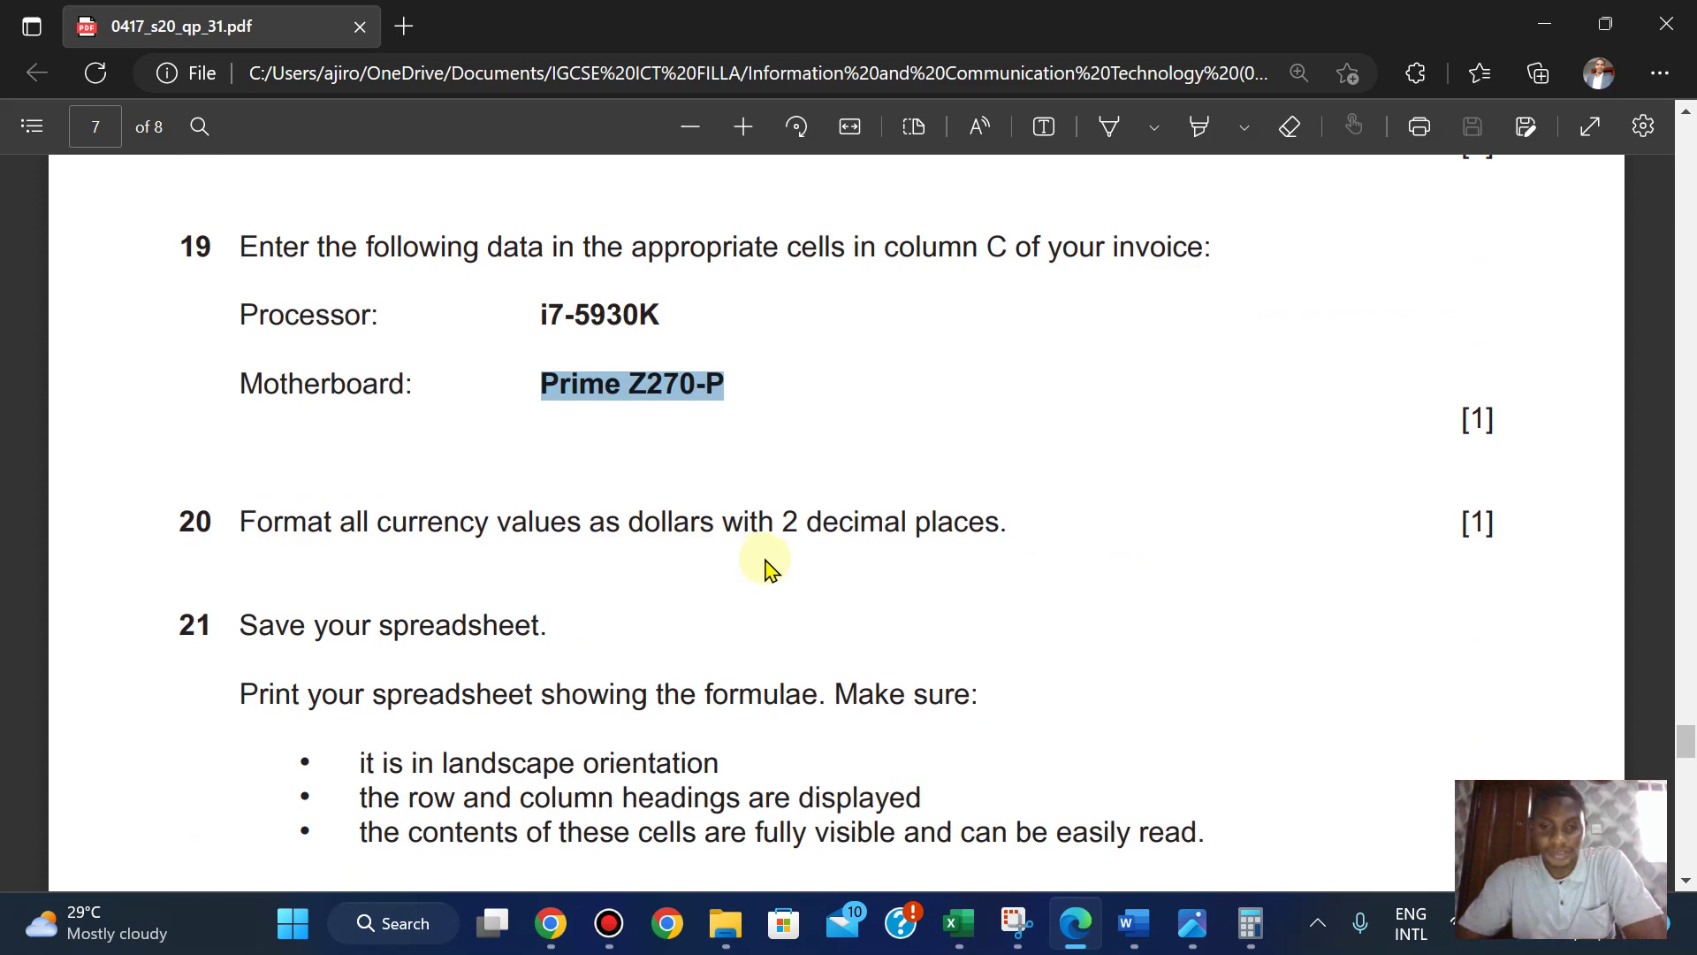
pyautogui.moveTo(977, 922)
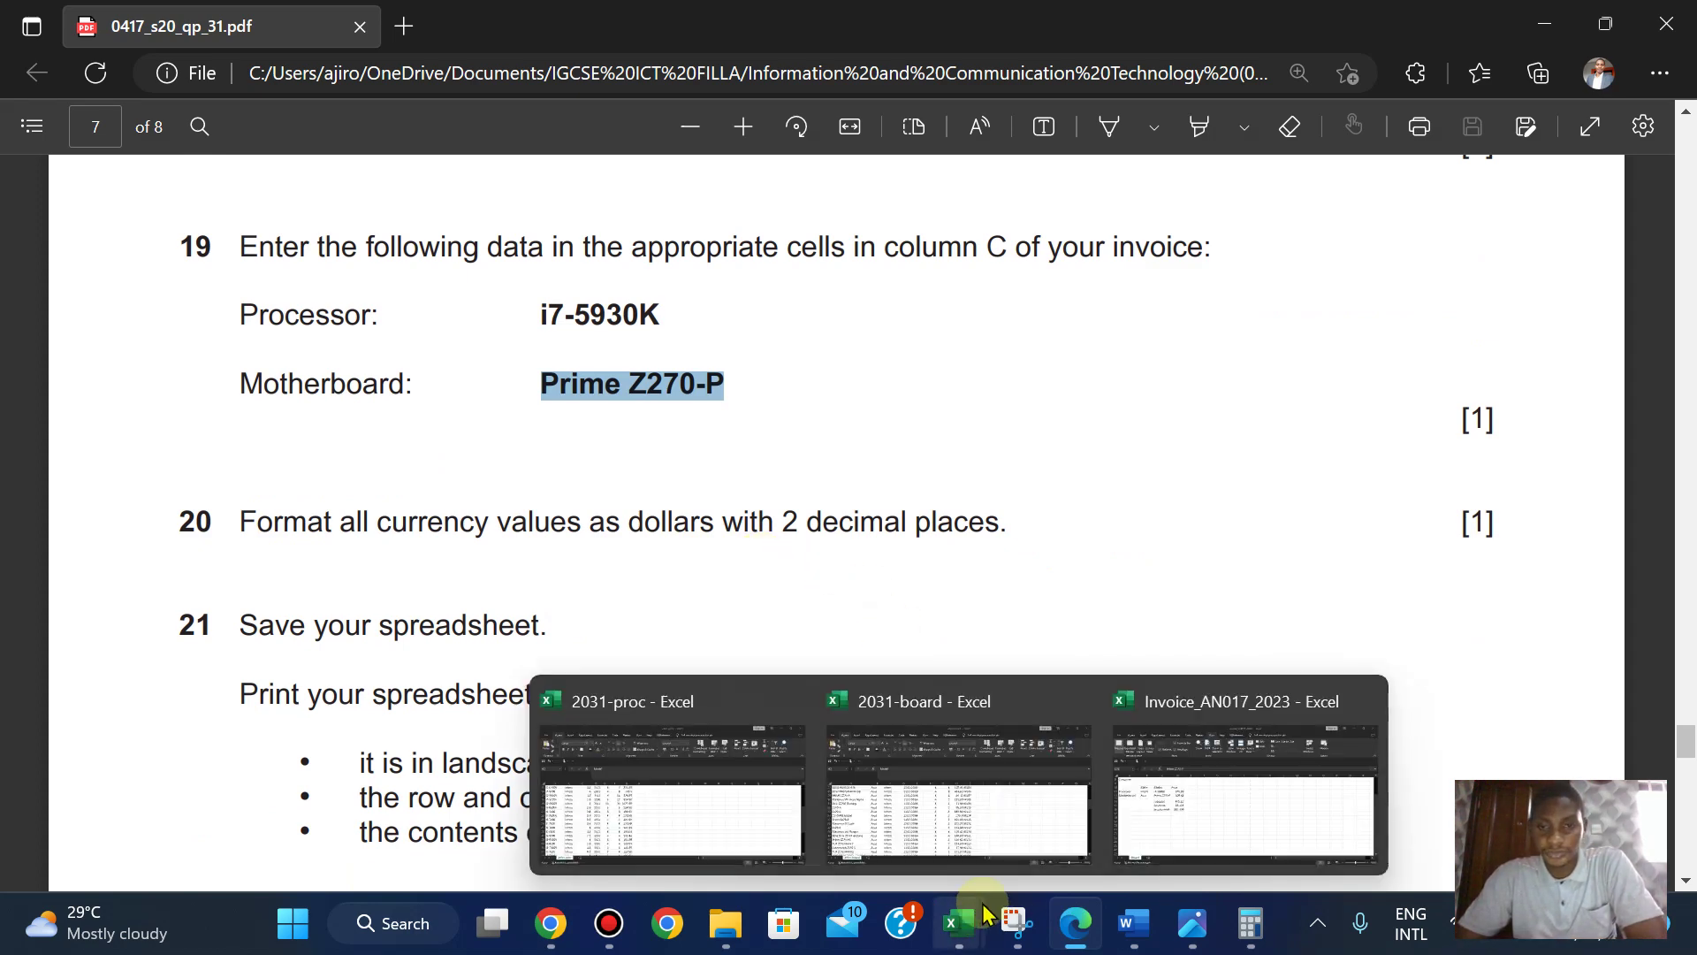
pyautogui.click(1140, 791)
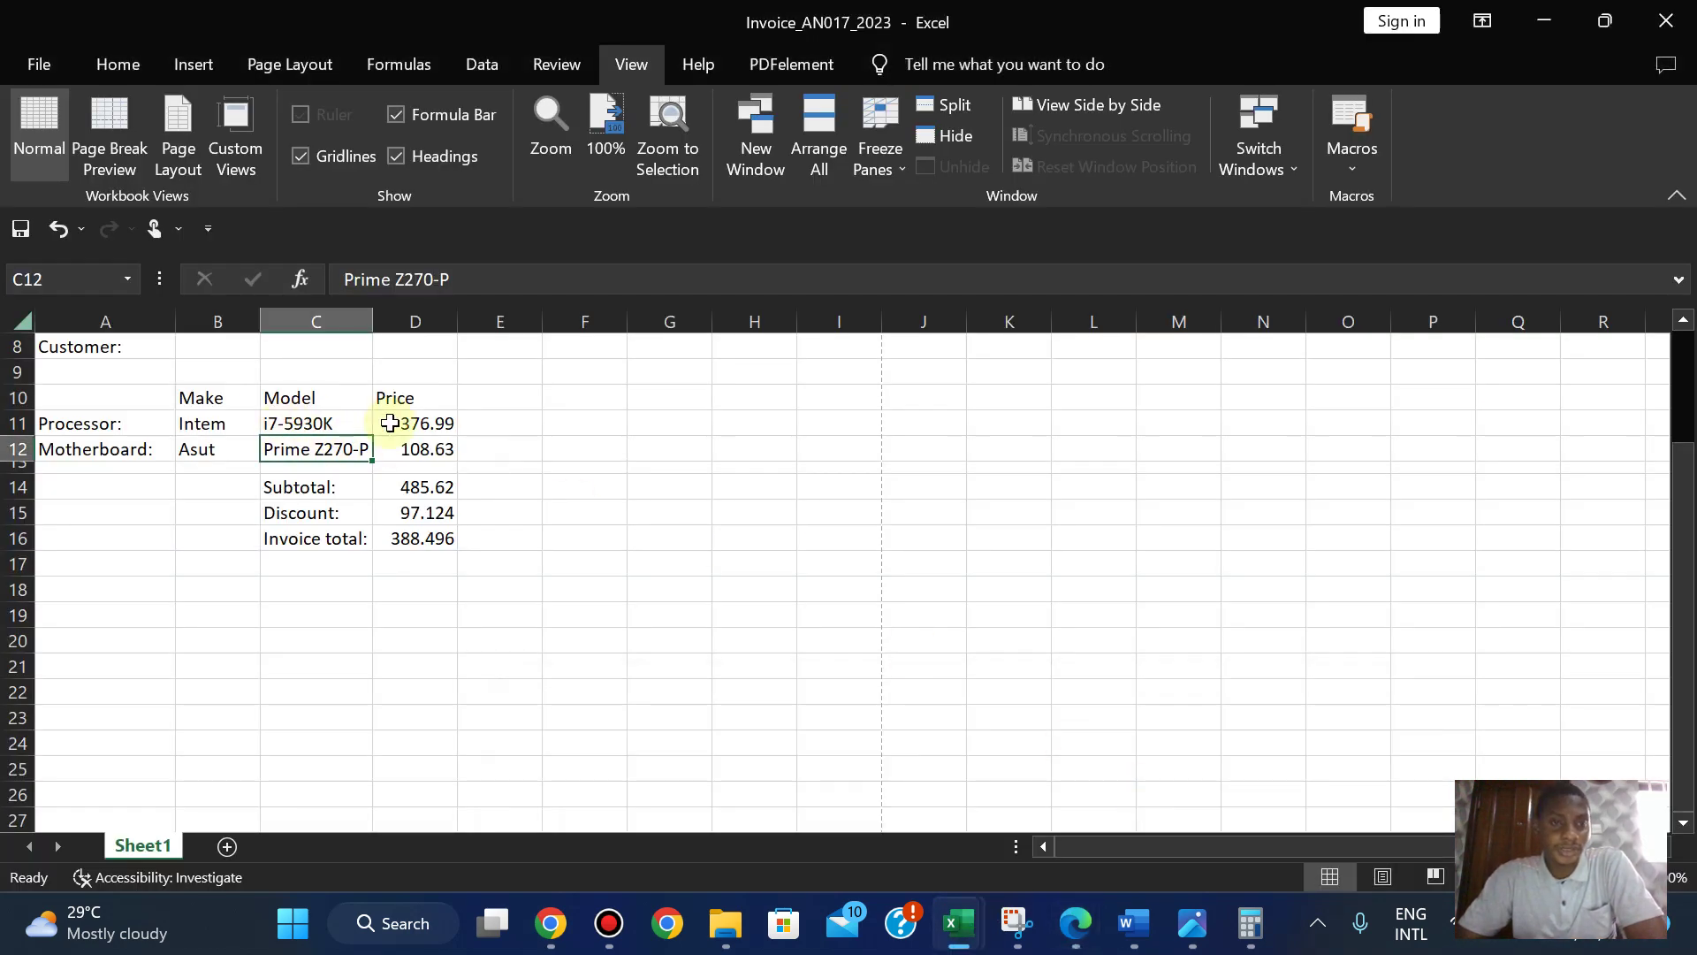
# - Apply US dollar format to D11, D12, D14, D15 and D16 one by one
pyautogui.click(418, 422)
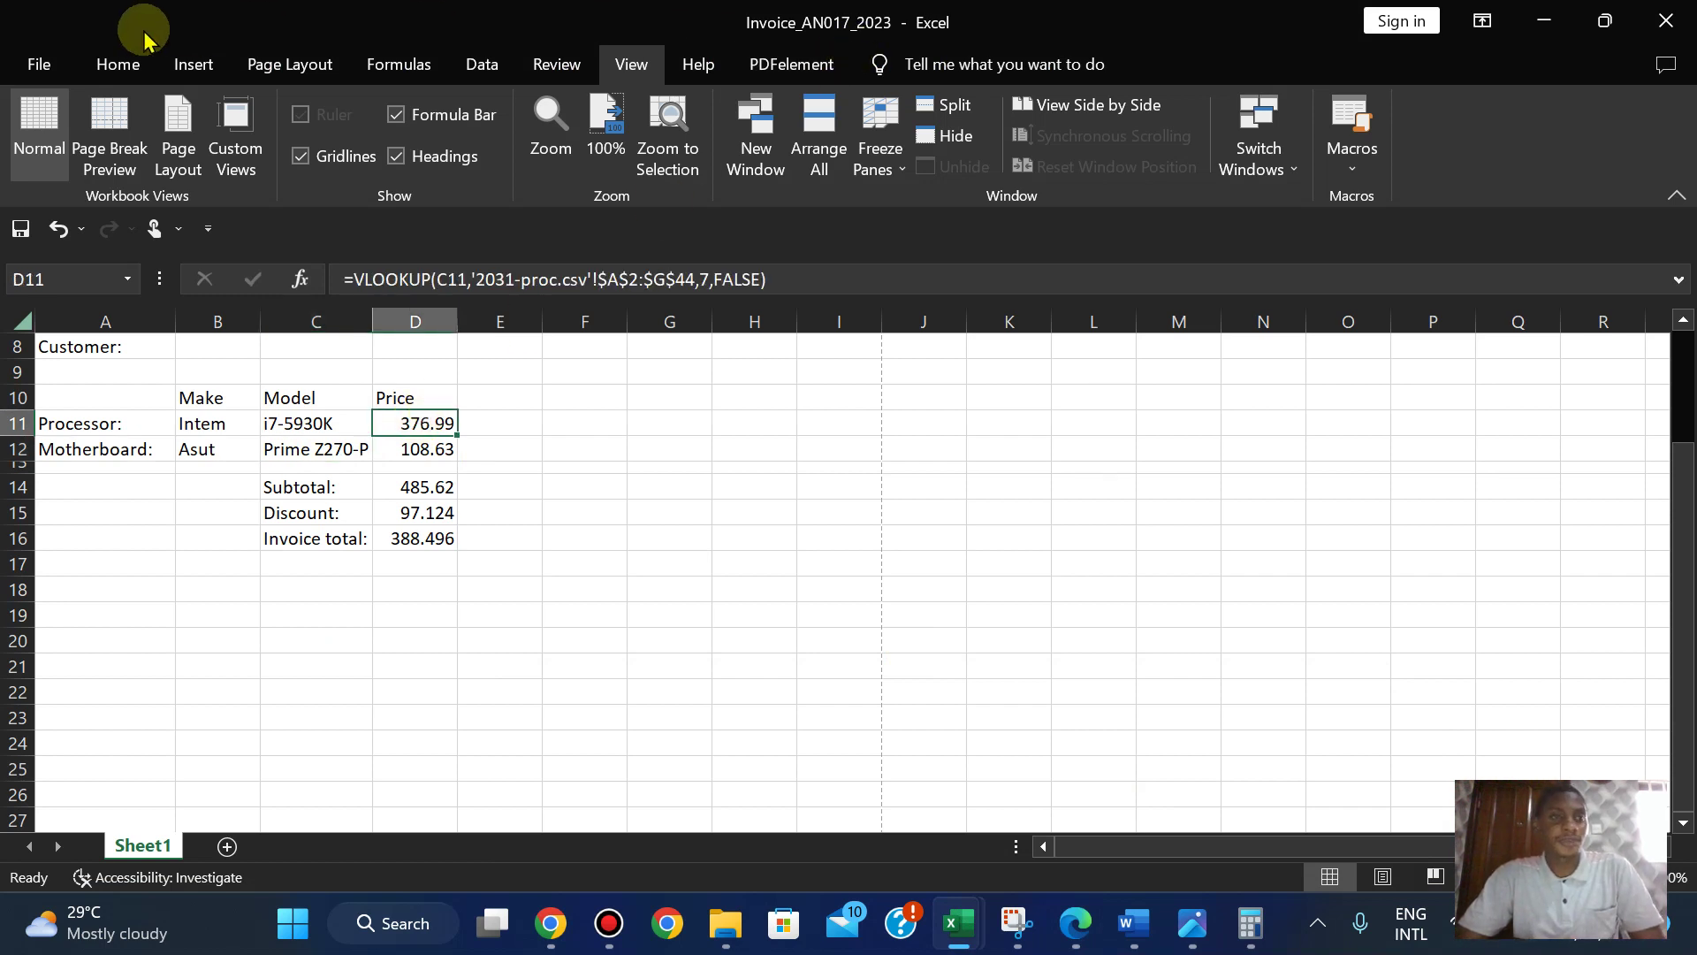
pyautogui.click(118, 65)
pyautogui.click(819, 155)
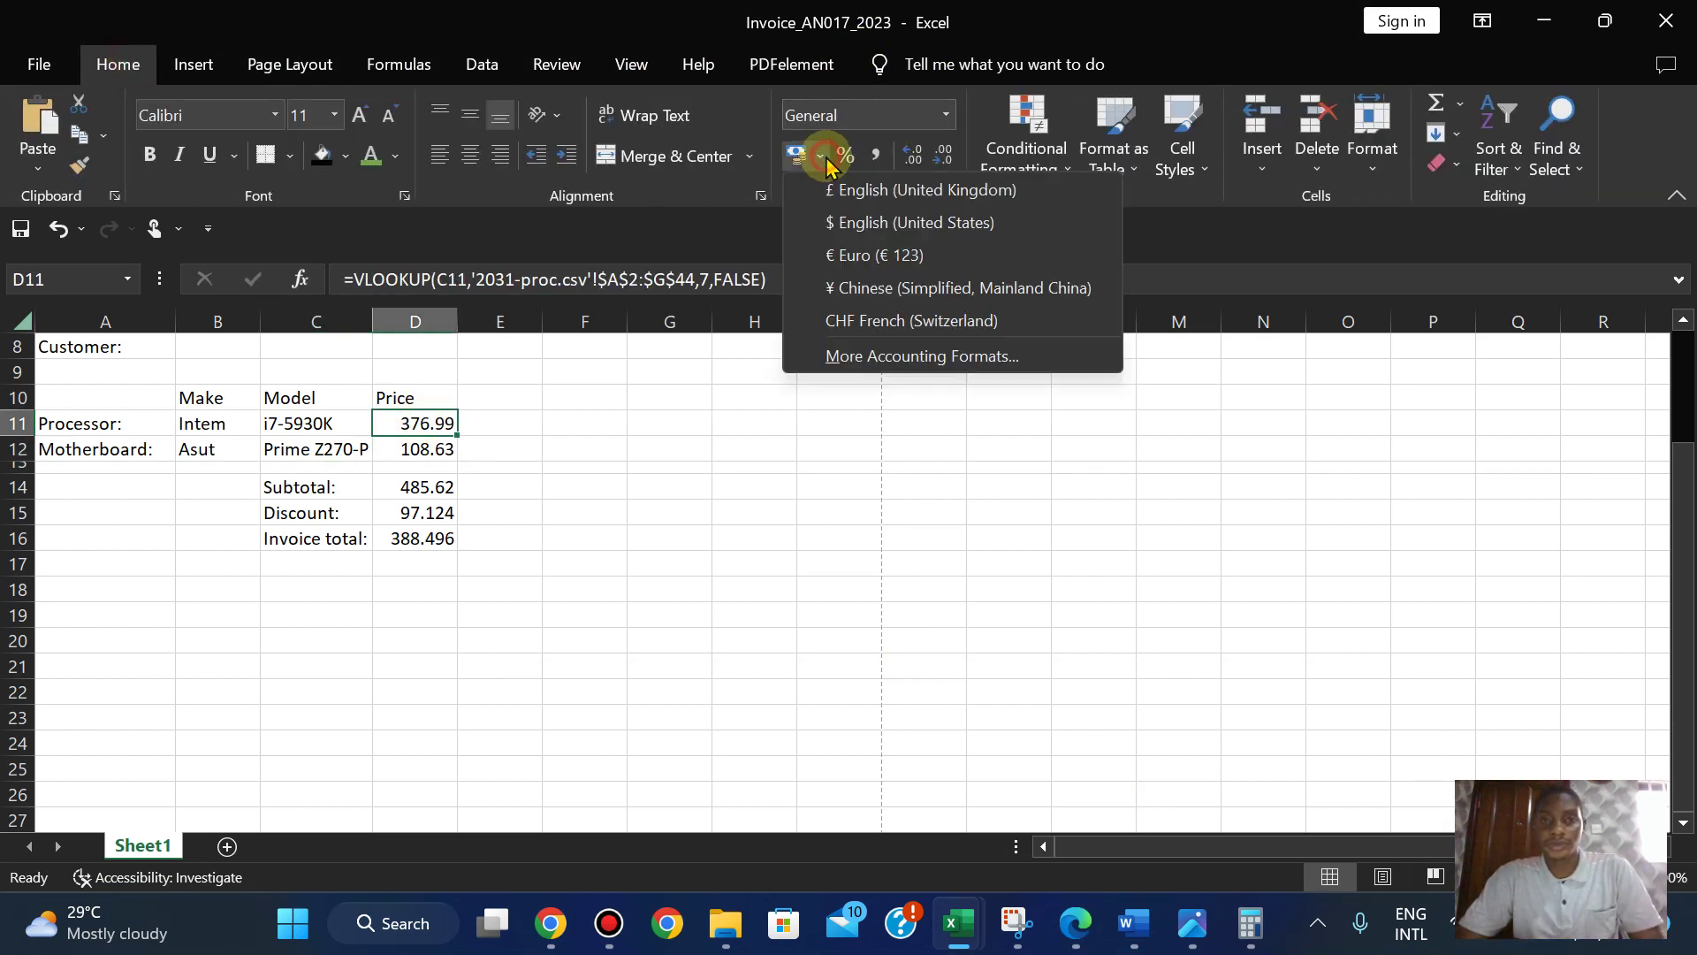
pyautogui.click(862, 239)
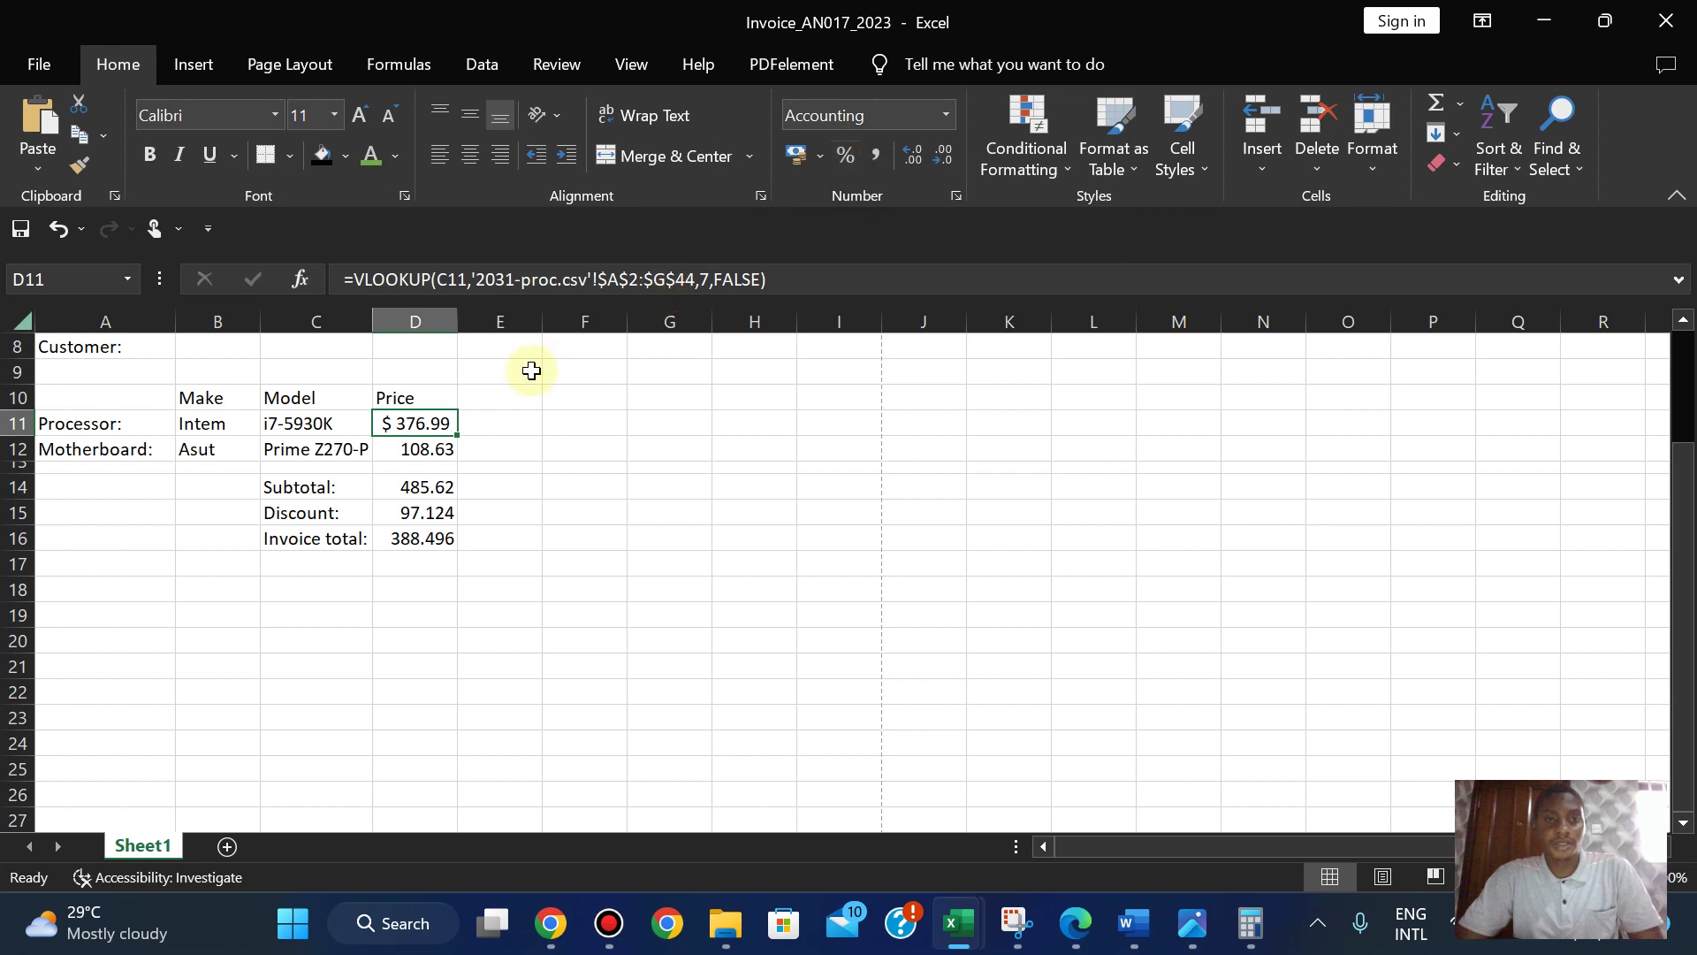
pyautogui.click(417, 449)
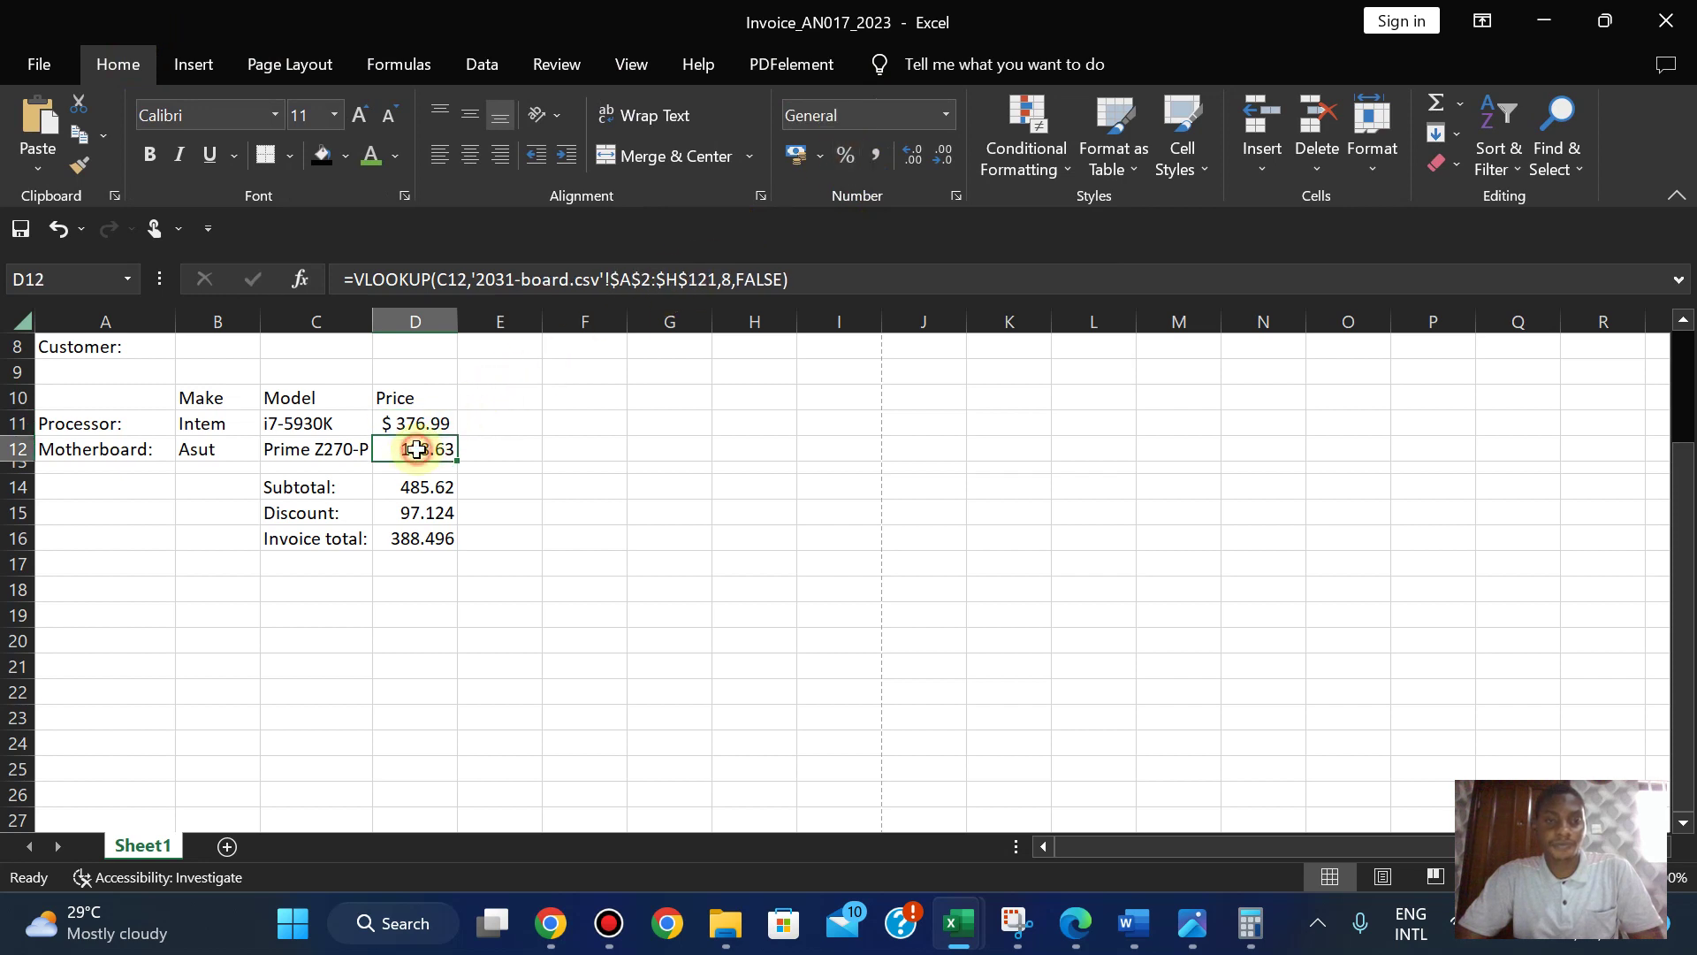
pyautogui.click(819, 155)
pyautogui.click(831, 232)
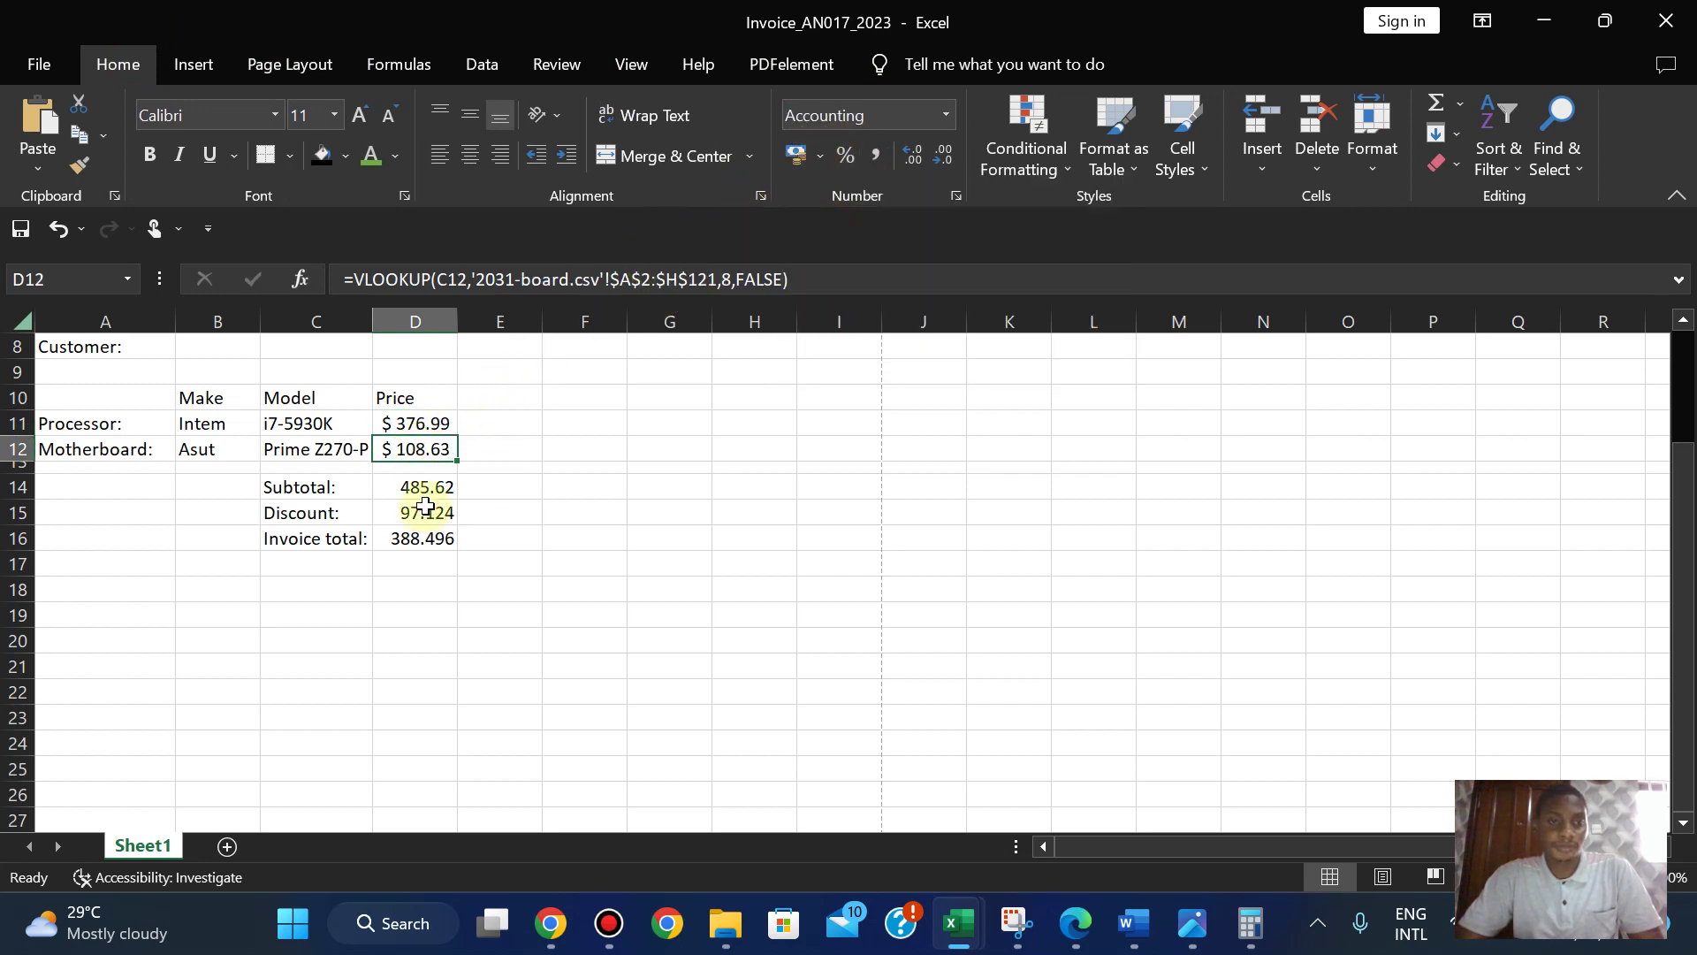
pyautogui.click(419, 487)
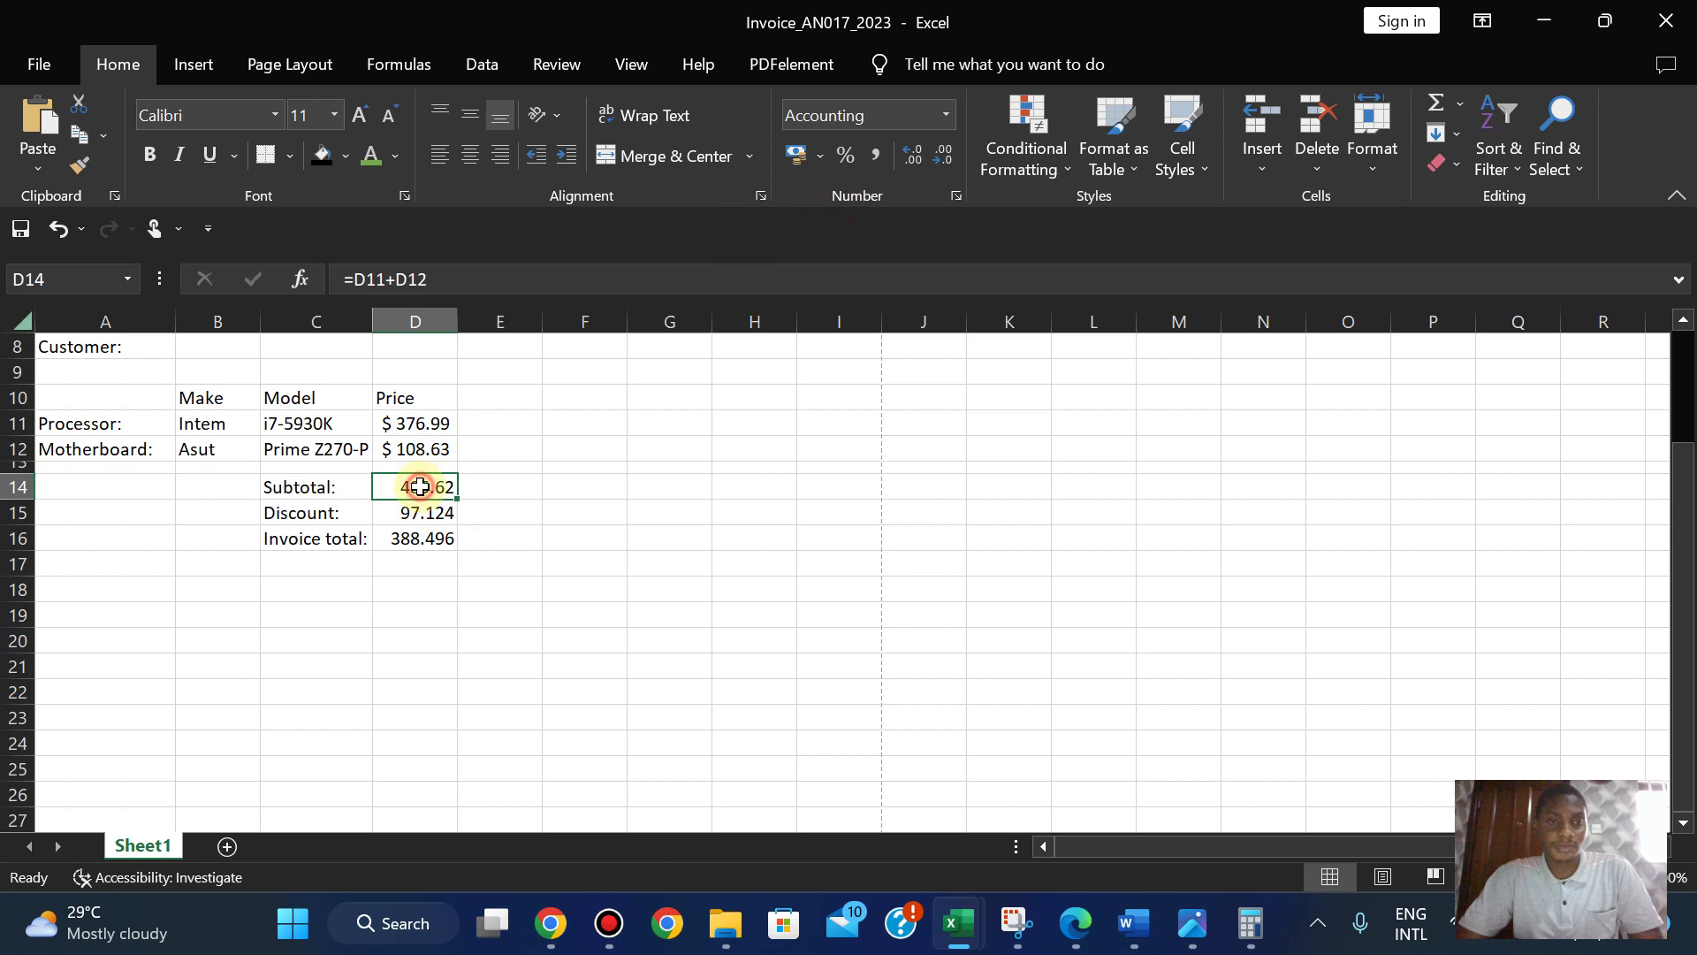
pyautogui.click(821, 156)
pyautogui.click(839, 222)
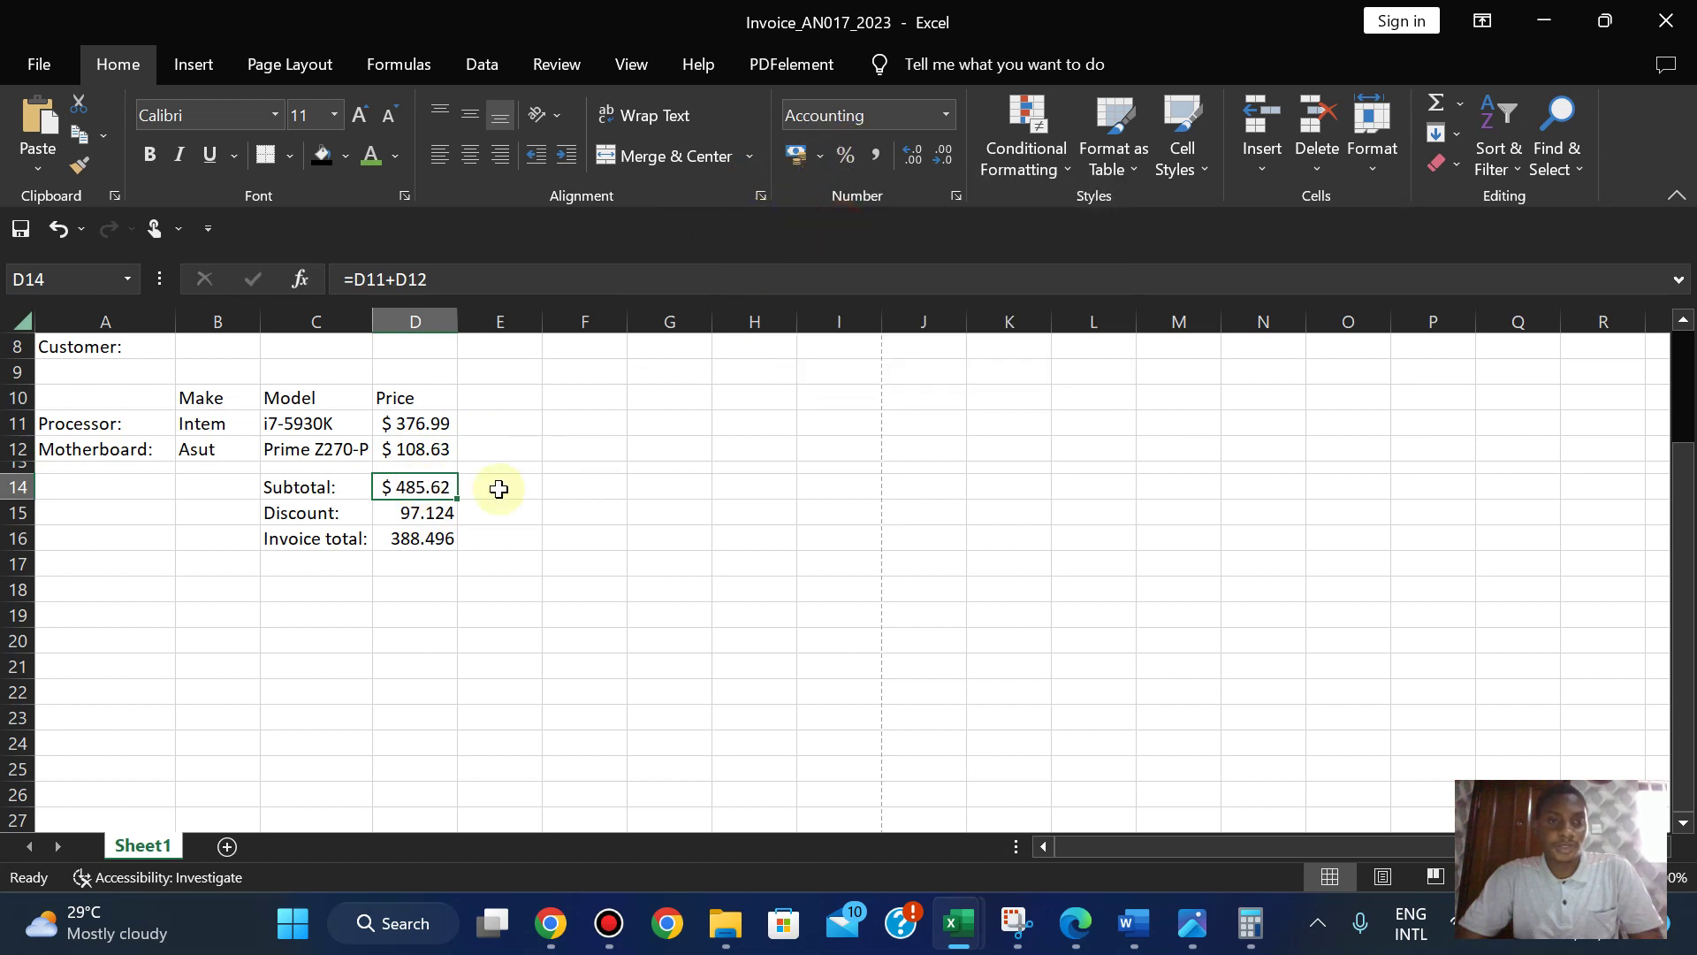
pyautogui.click(421, 515)
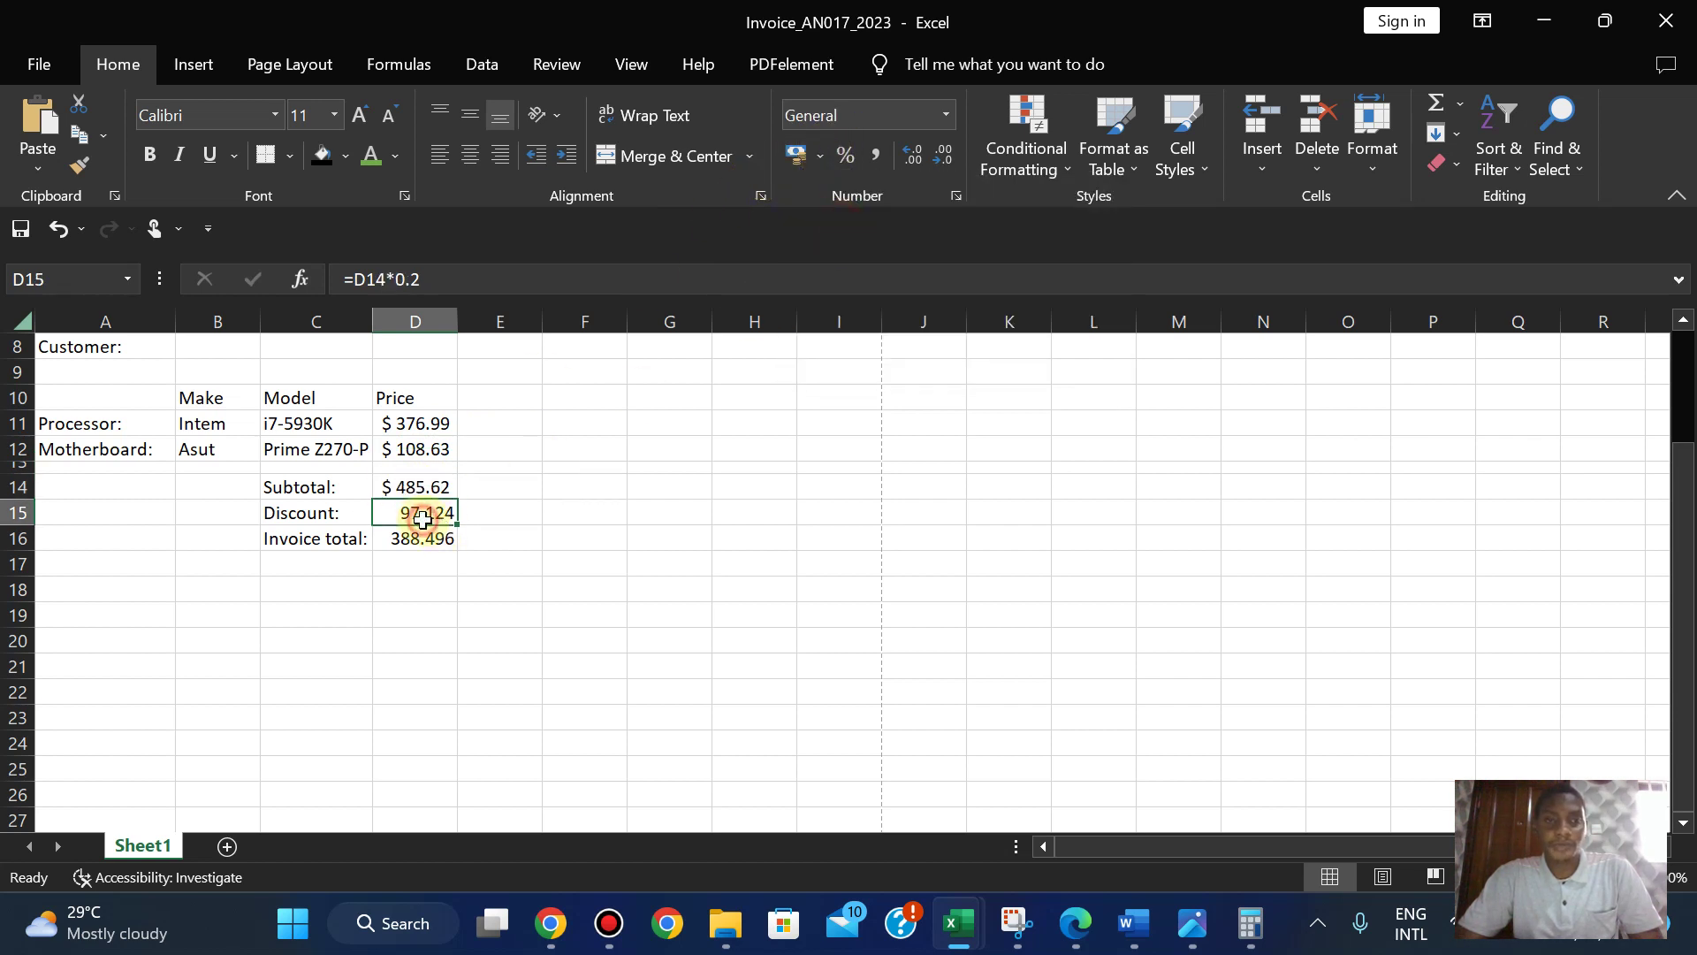
pyautogui.click(824, 159)
pyautogui.click(837, 223)
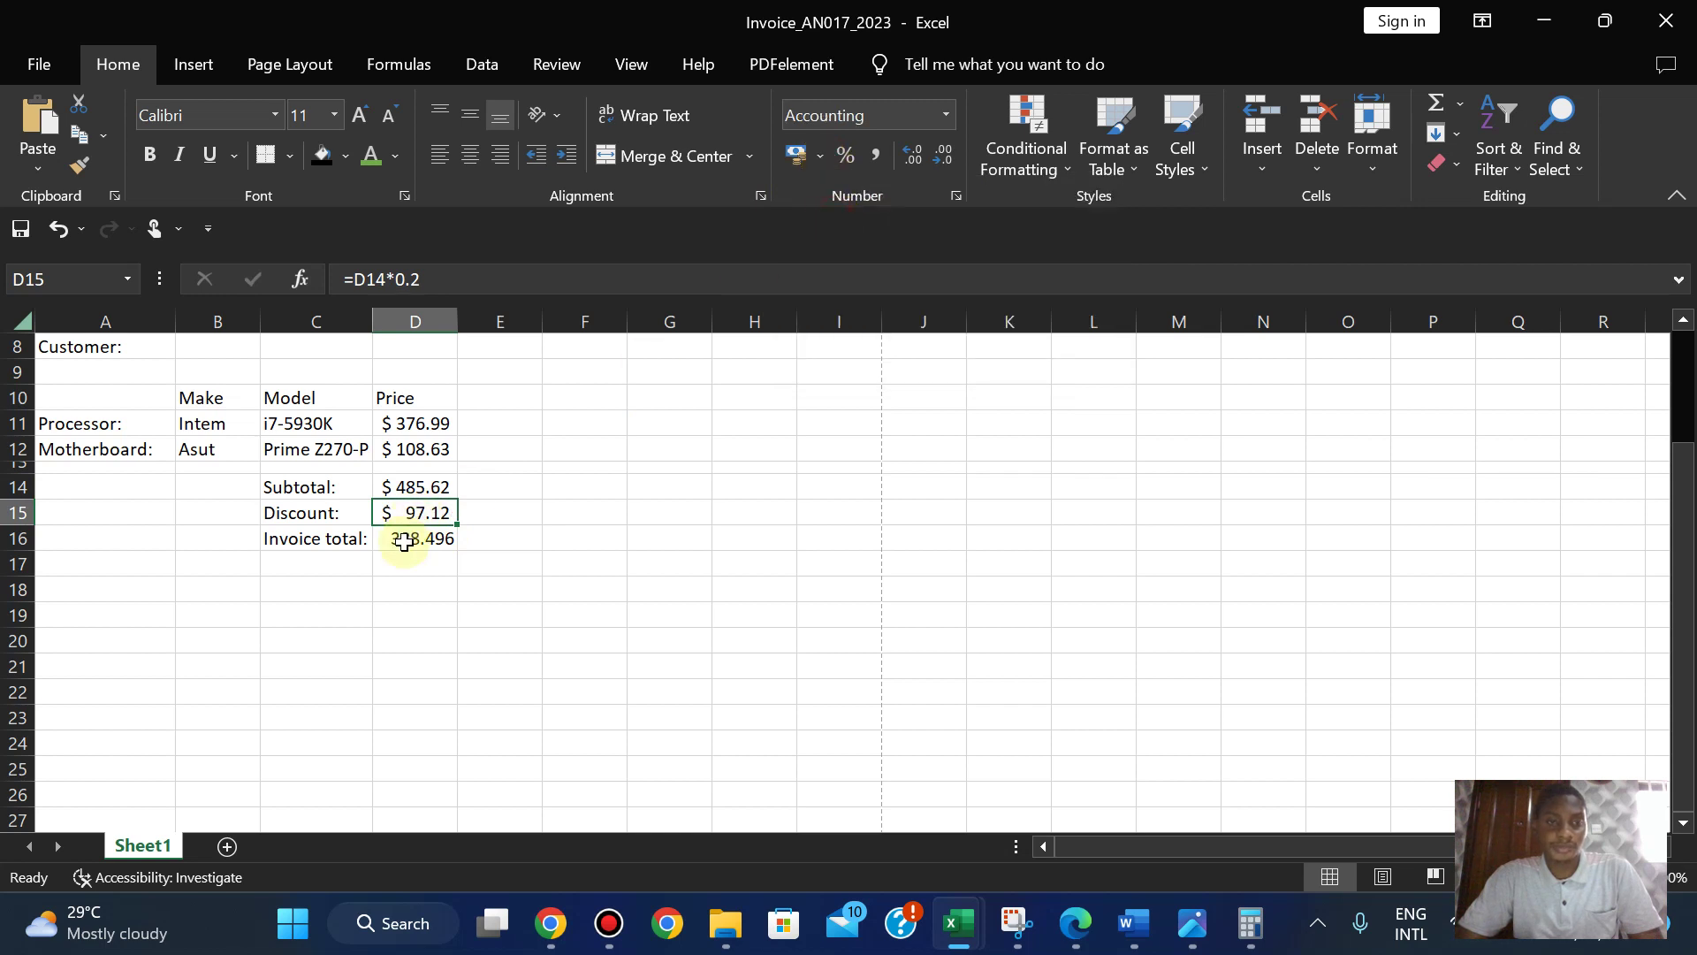
pyautogui.click(403, 541)
pyautogui.click(822, 156)
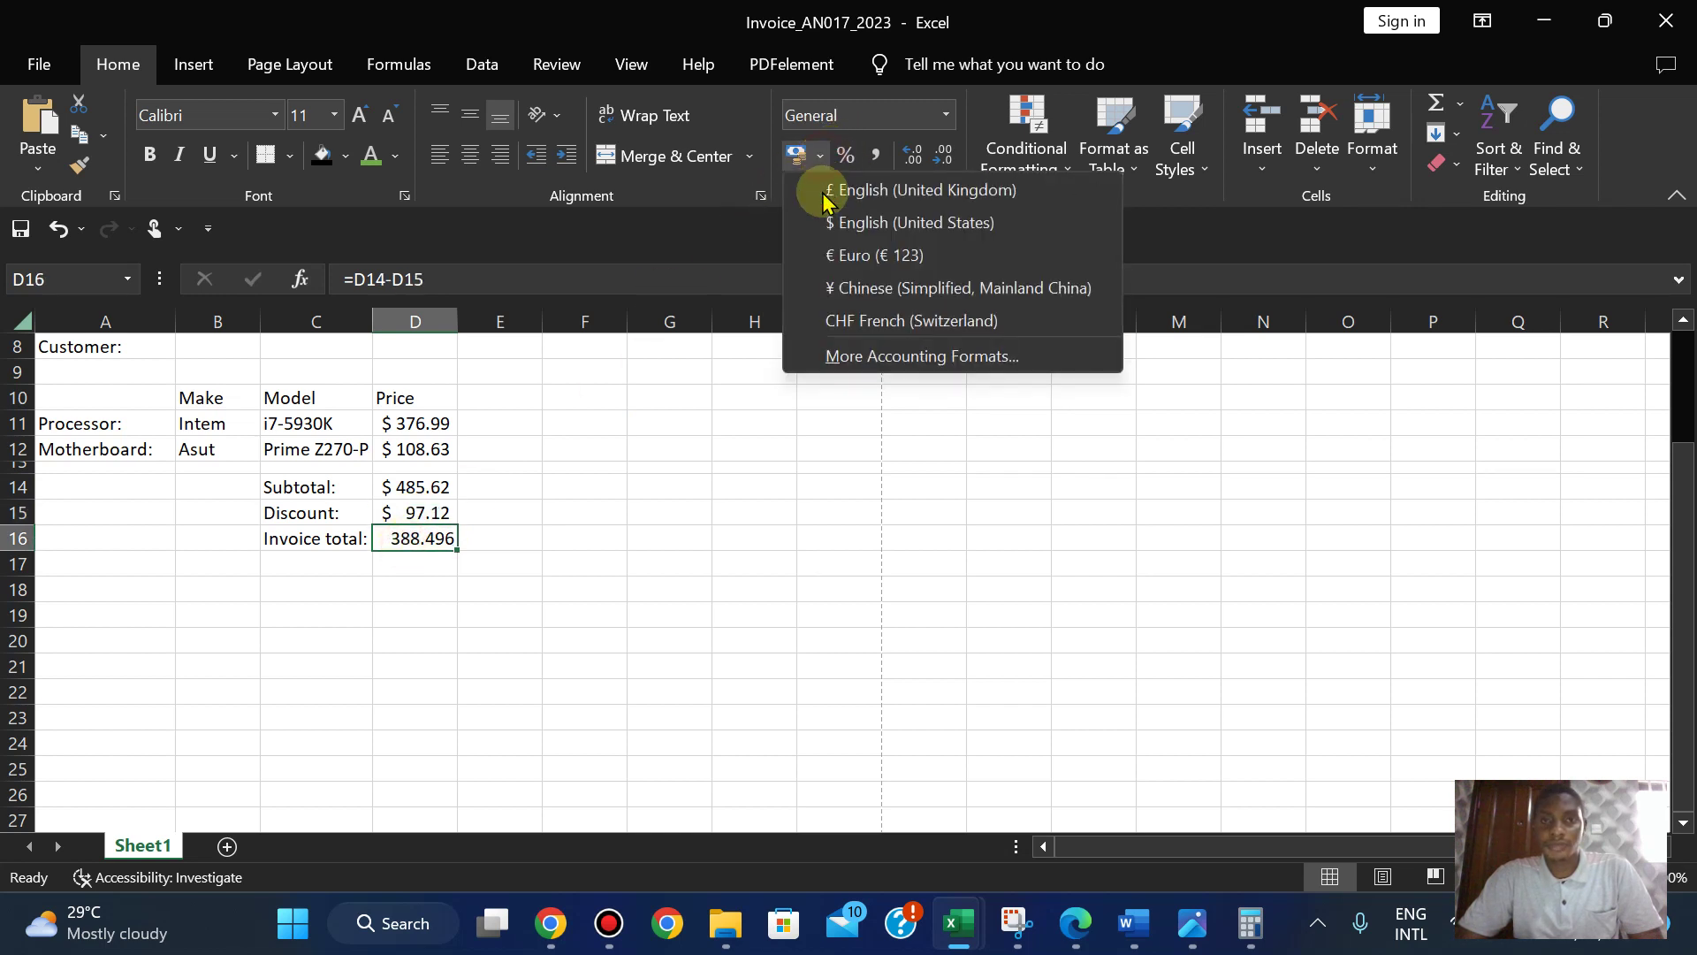
pyautogui.click(830, 223)
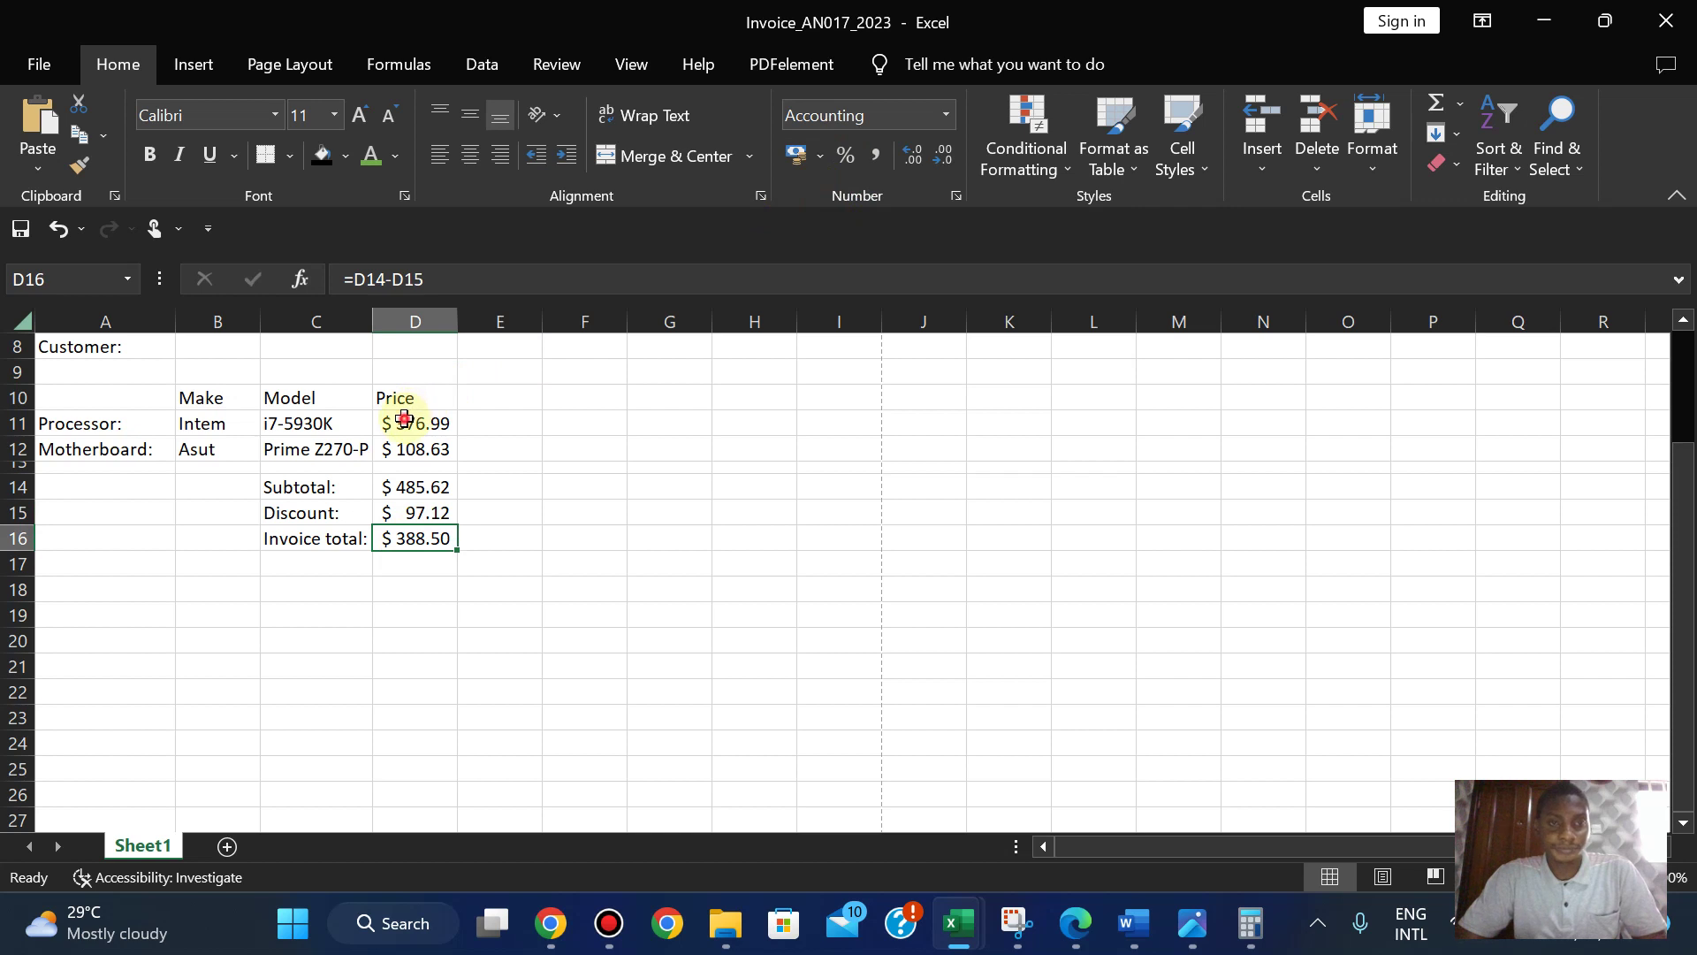
# - Apply Currency to D11:D16 through Format Cells, then undo the symbol-less result
pyautogui.moveTo(403, 418); pyautogui.dragTo(396, 538)
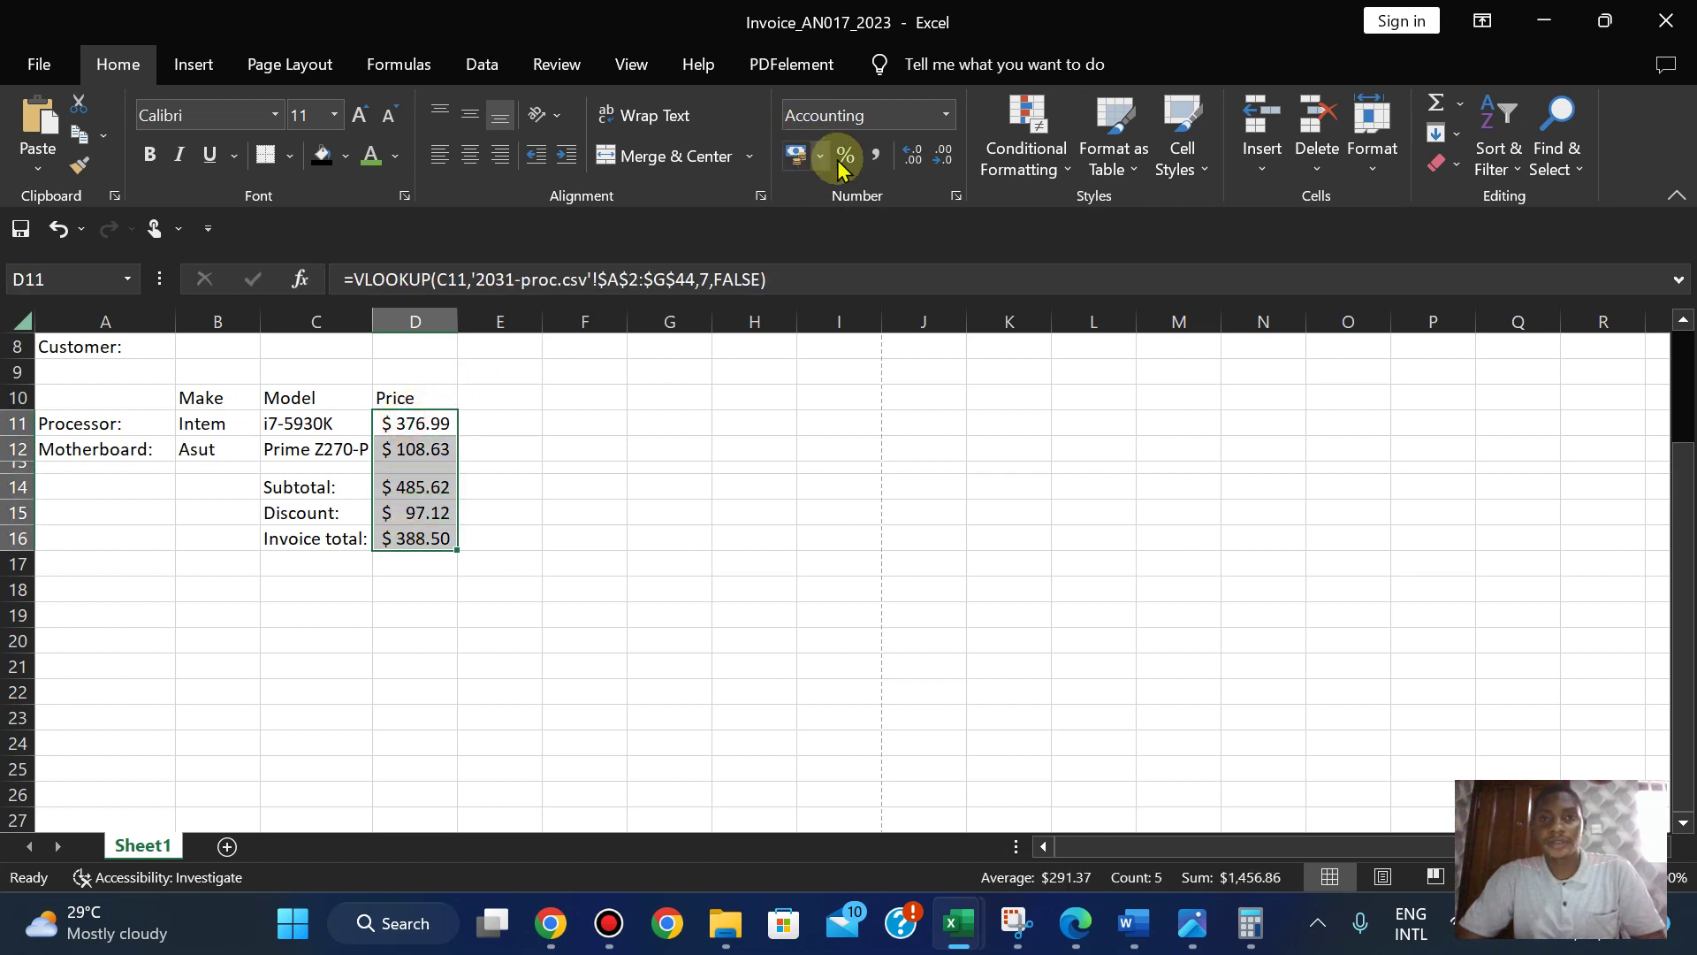
pyautogui.click(956, 196)
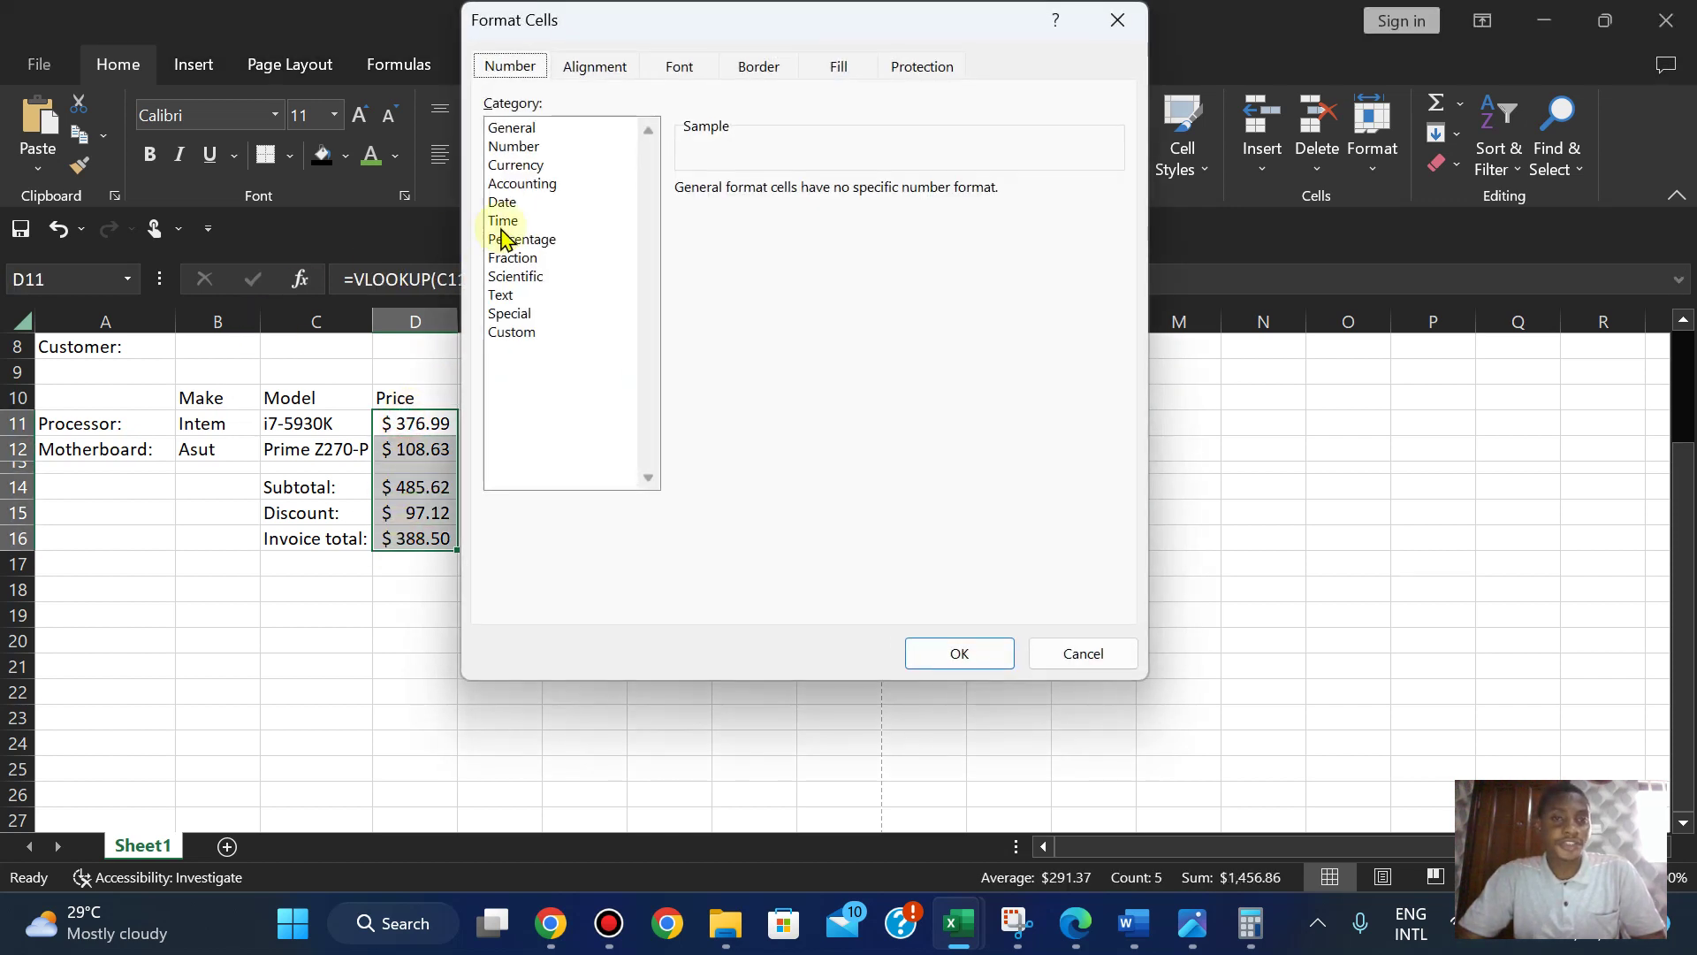
pyautogui.click(528, 184)
pyautogui.click(518, 166)
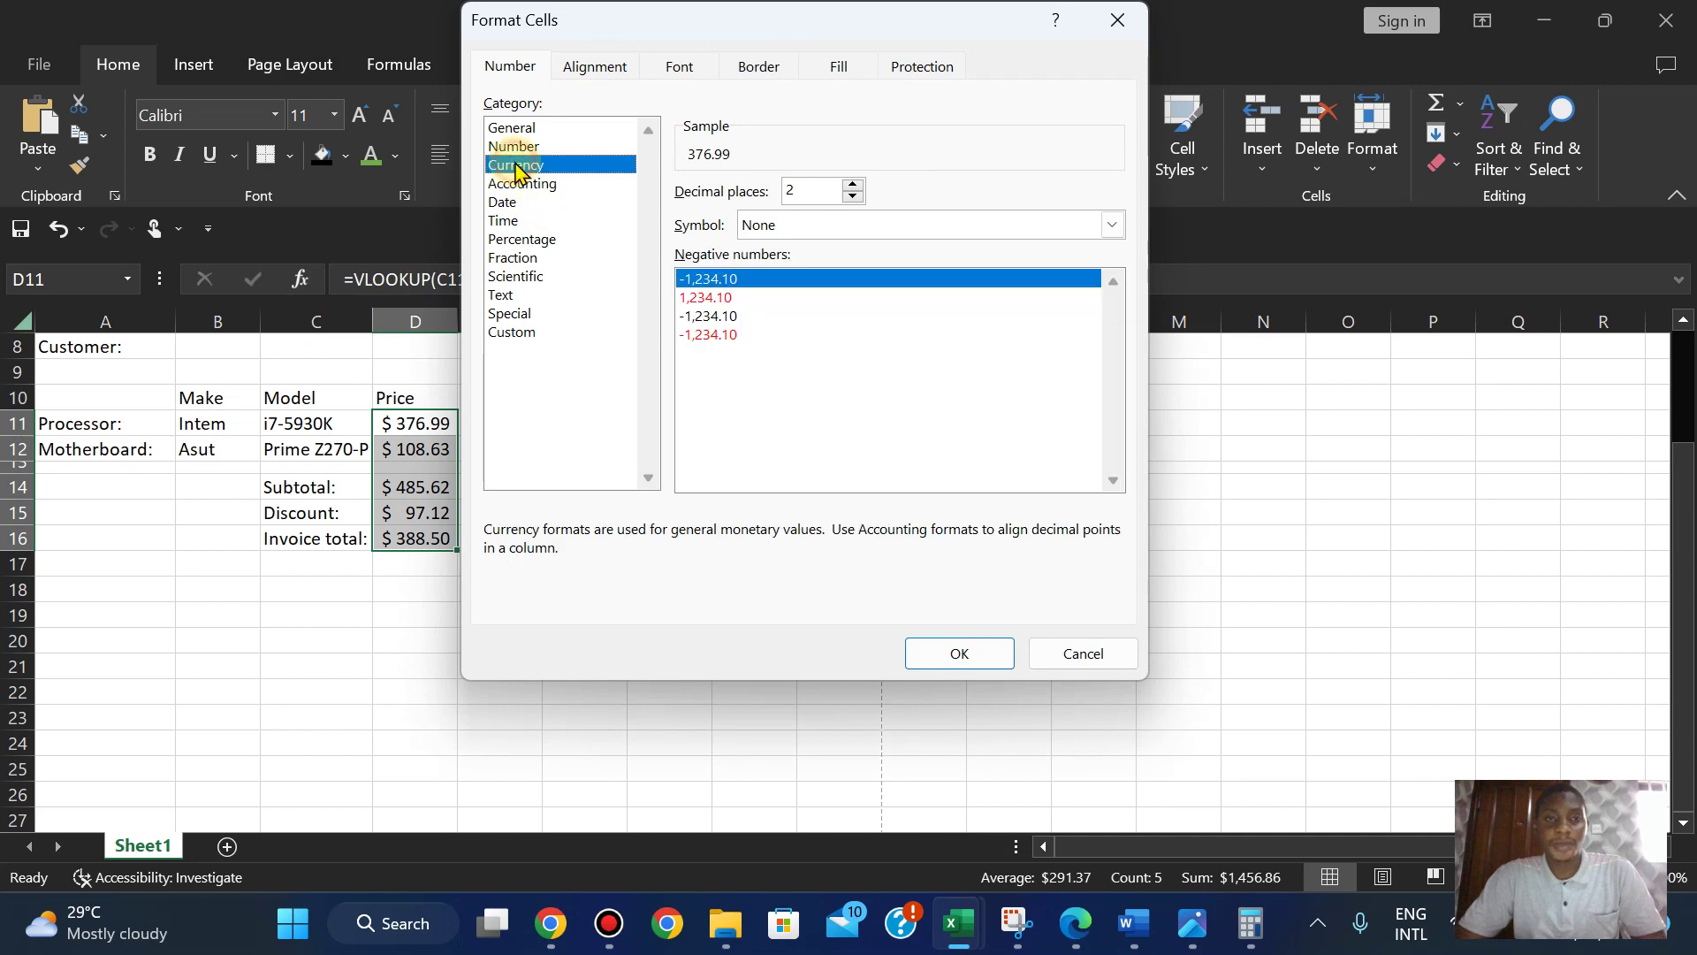
pyautogui.click(959, 654)
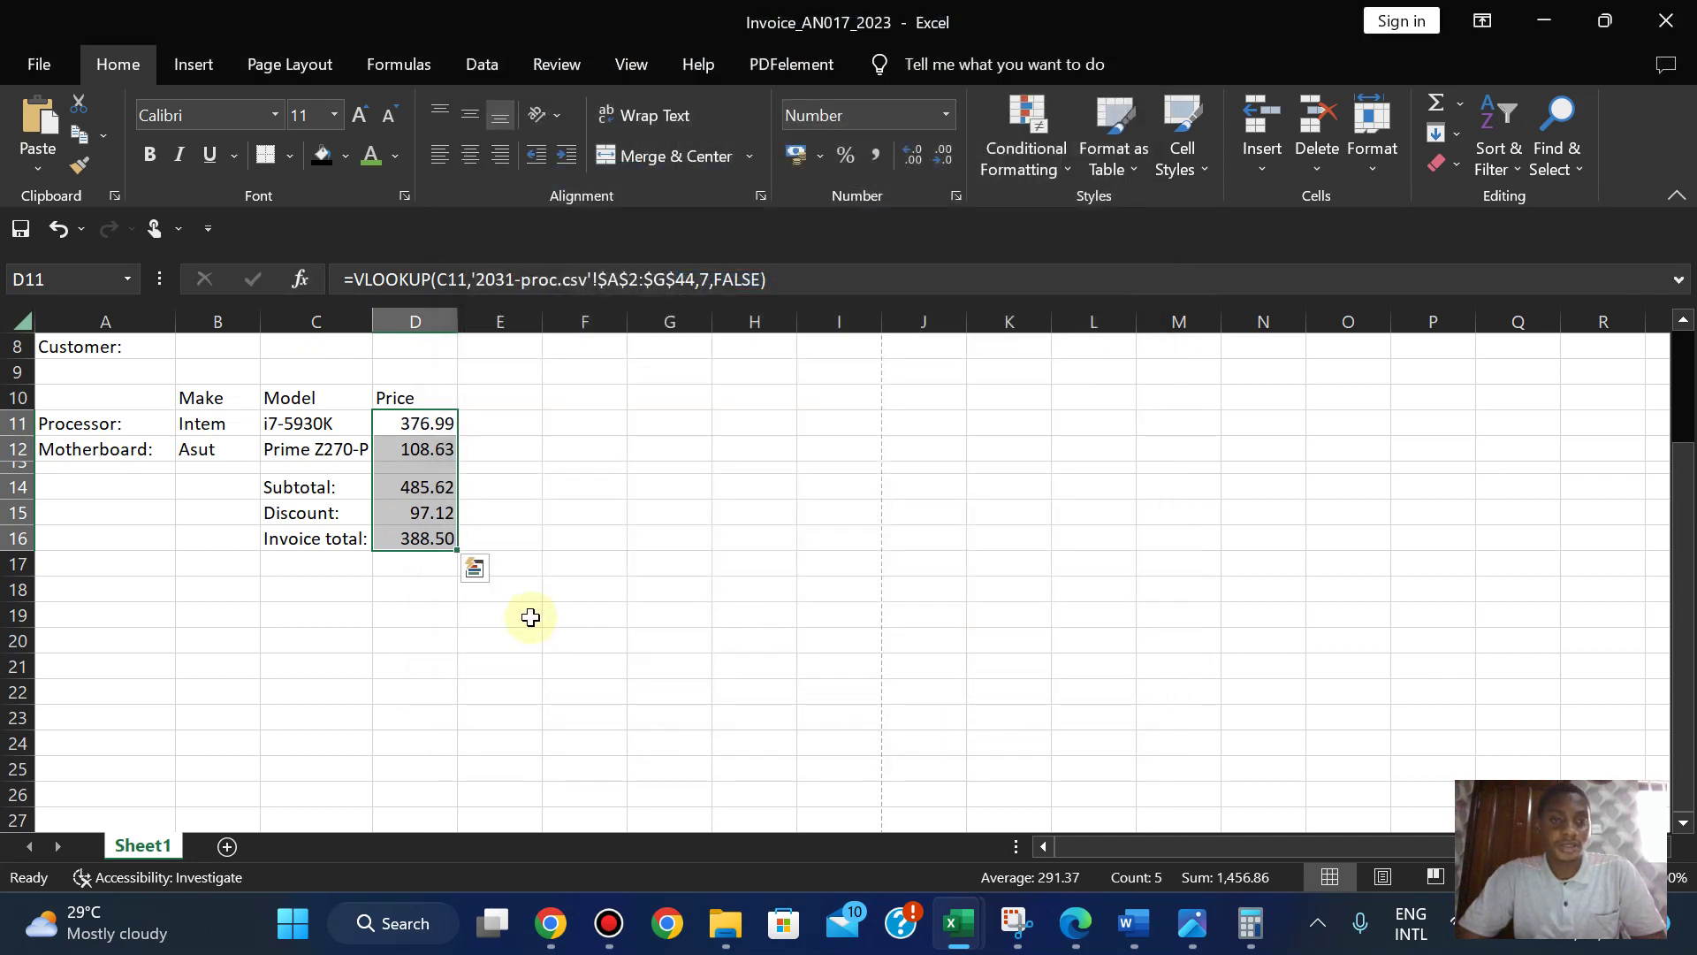
pyautogui.click(822, 157)
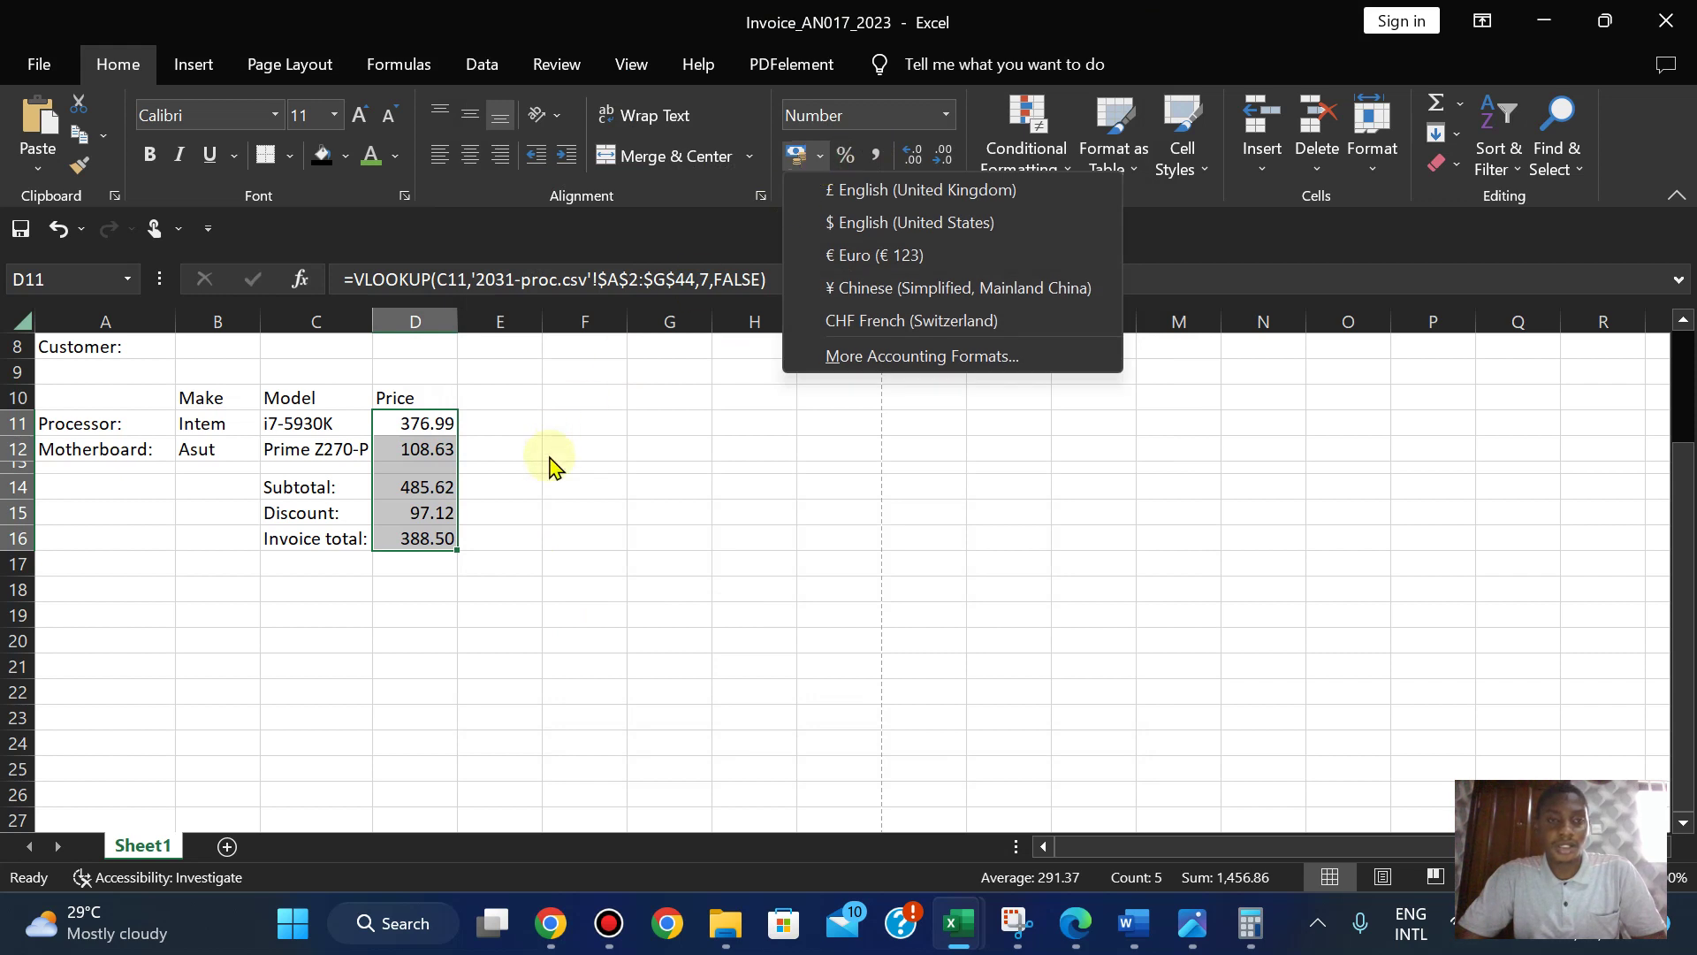
pyautogui.click(524, 575)
pyautogui.hotkey('ctrl', 'z')
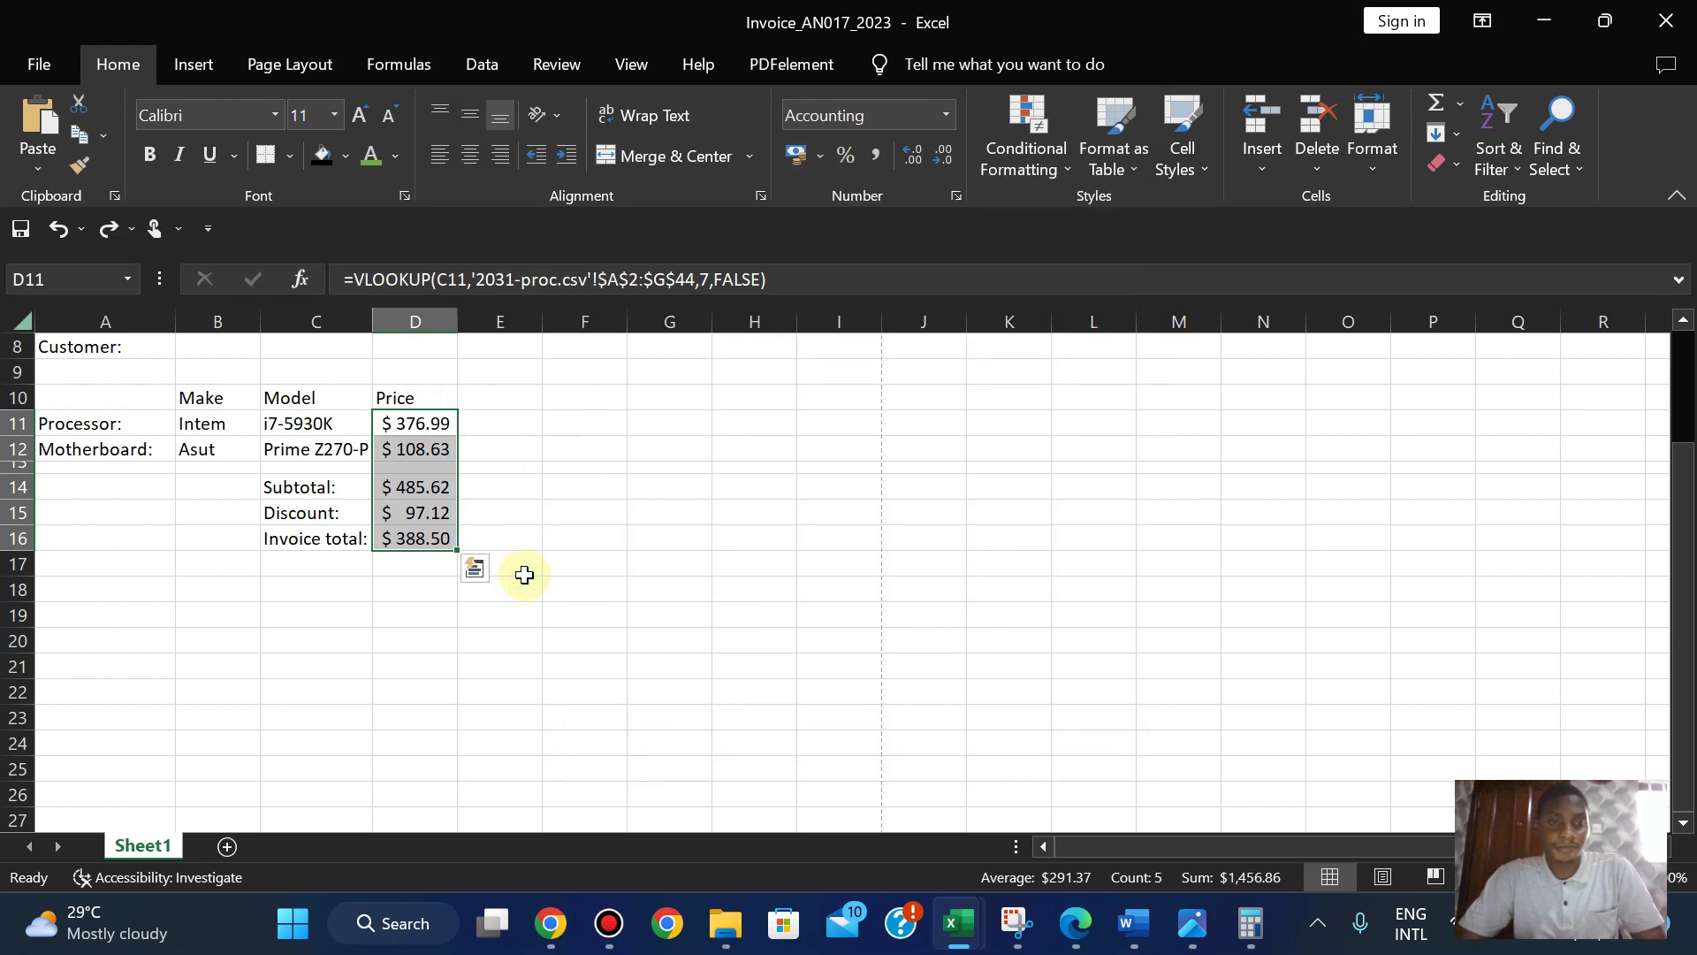
pyautogui.click(477, 593)
# - Format D11, D12 and D14:D16 as Currency in dollars with 2 decimal places
pyautogui.click(400, 431)
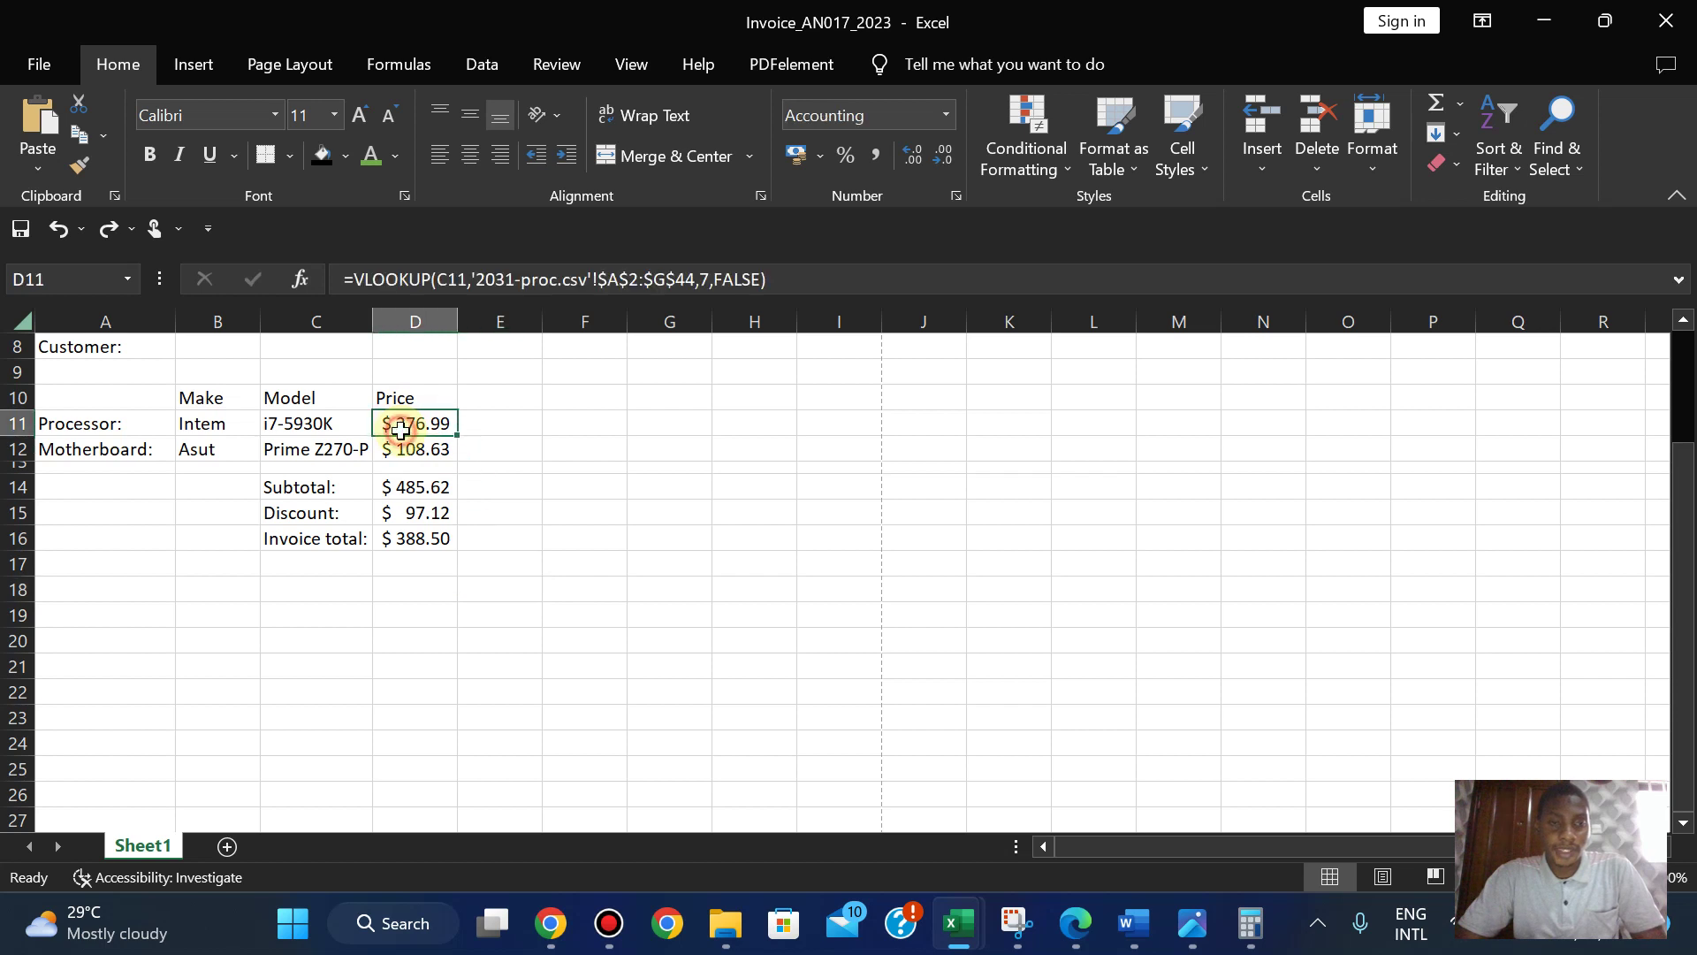
pyautogui.keyDown('ctrl'); pyautogui.click(399, 449); pyautogui.keyUp('ctrl')
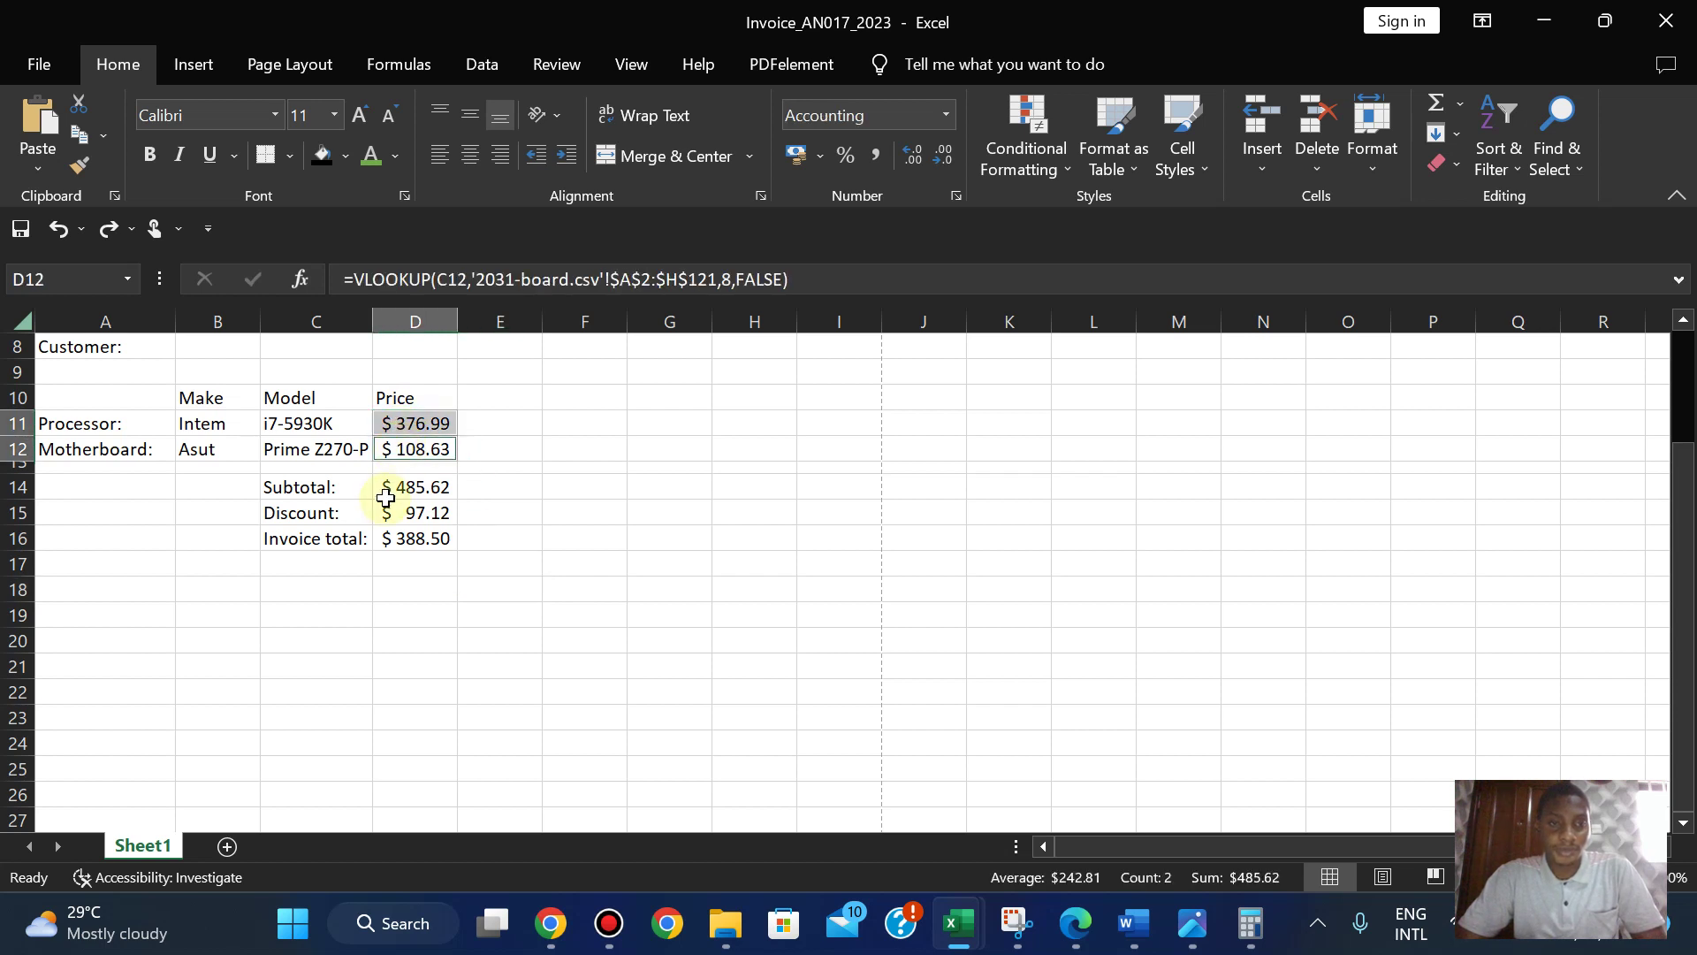
pyautogui.keyDown('ctrl'); pyautogui.click(396, 489); pyautogui.keyUp('ctrl')
pyautogui.keyDown('ctrl'); pyautogui.click(395, 510); pyautogui.keyUp('ctrl')
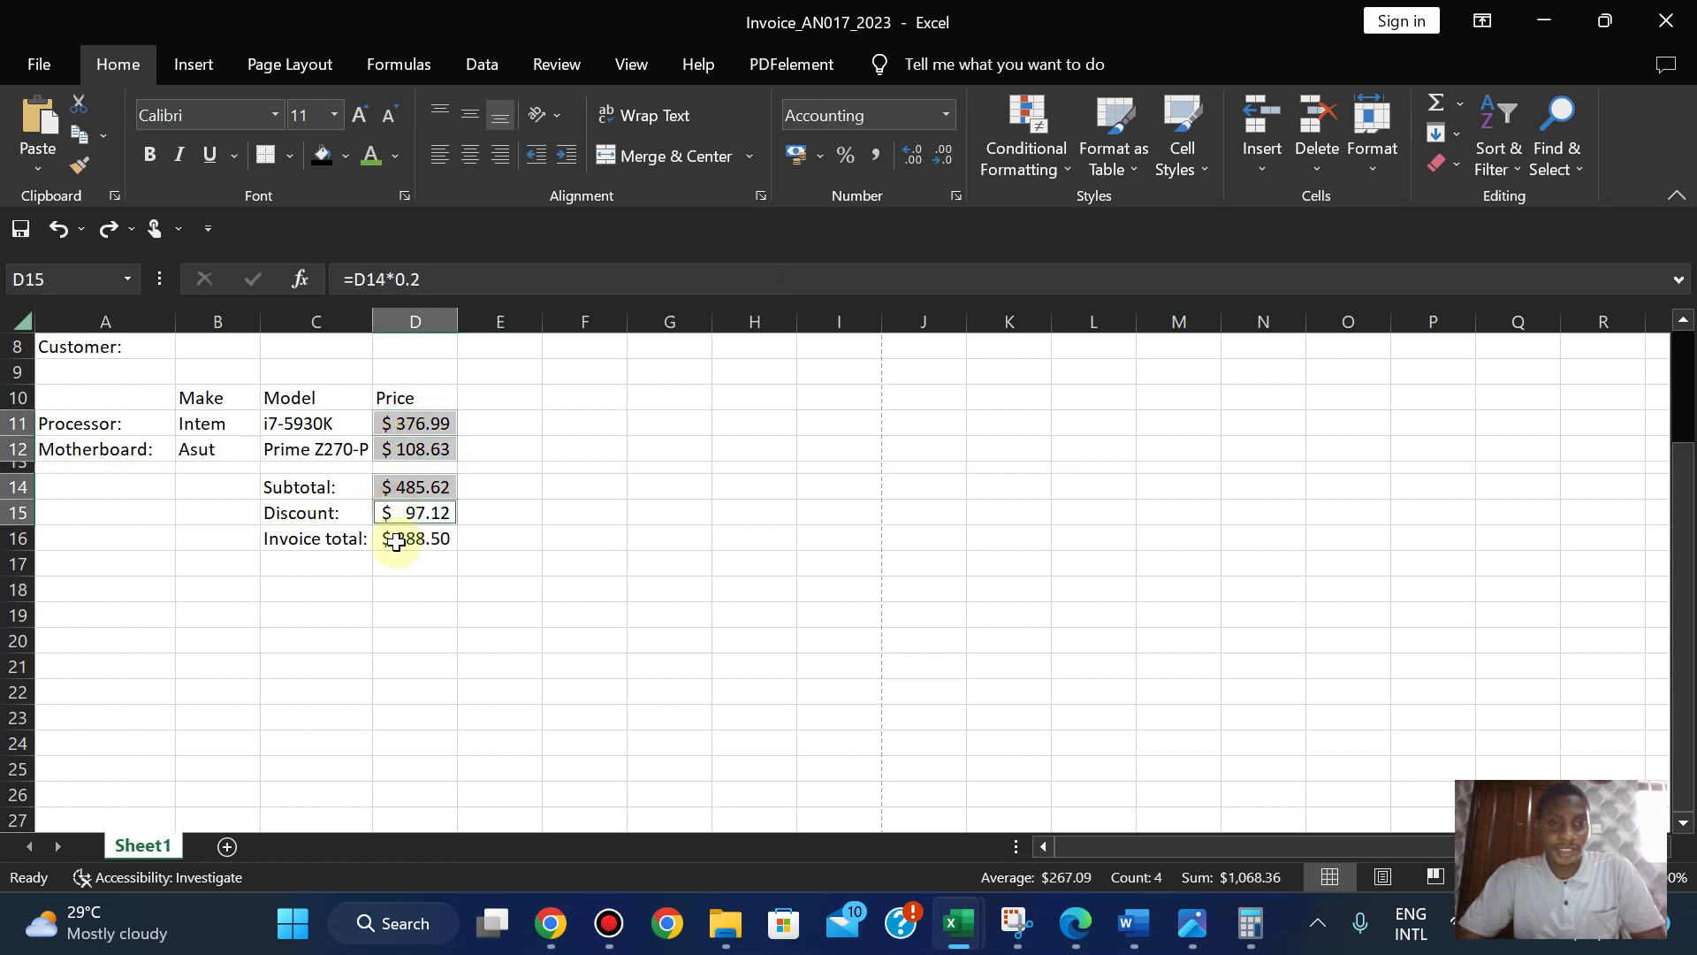
pyautogui.keyDown('ctrl'); pyautogui.click(395, 542); pyautogui.keyUp('ctrl')
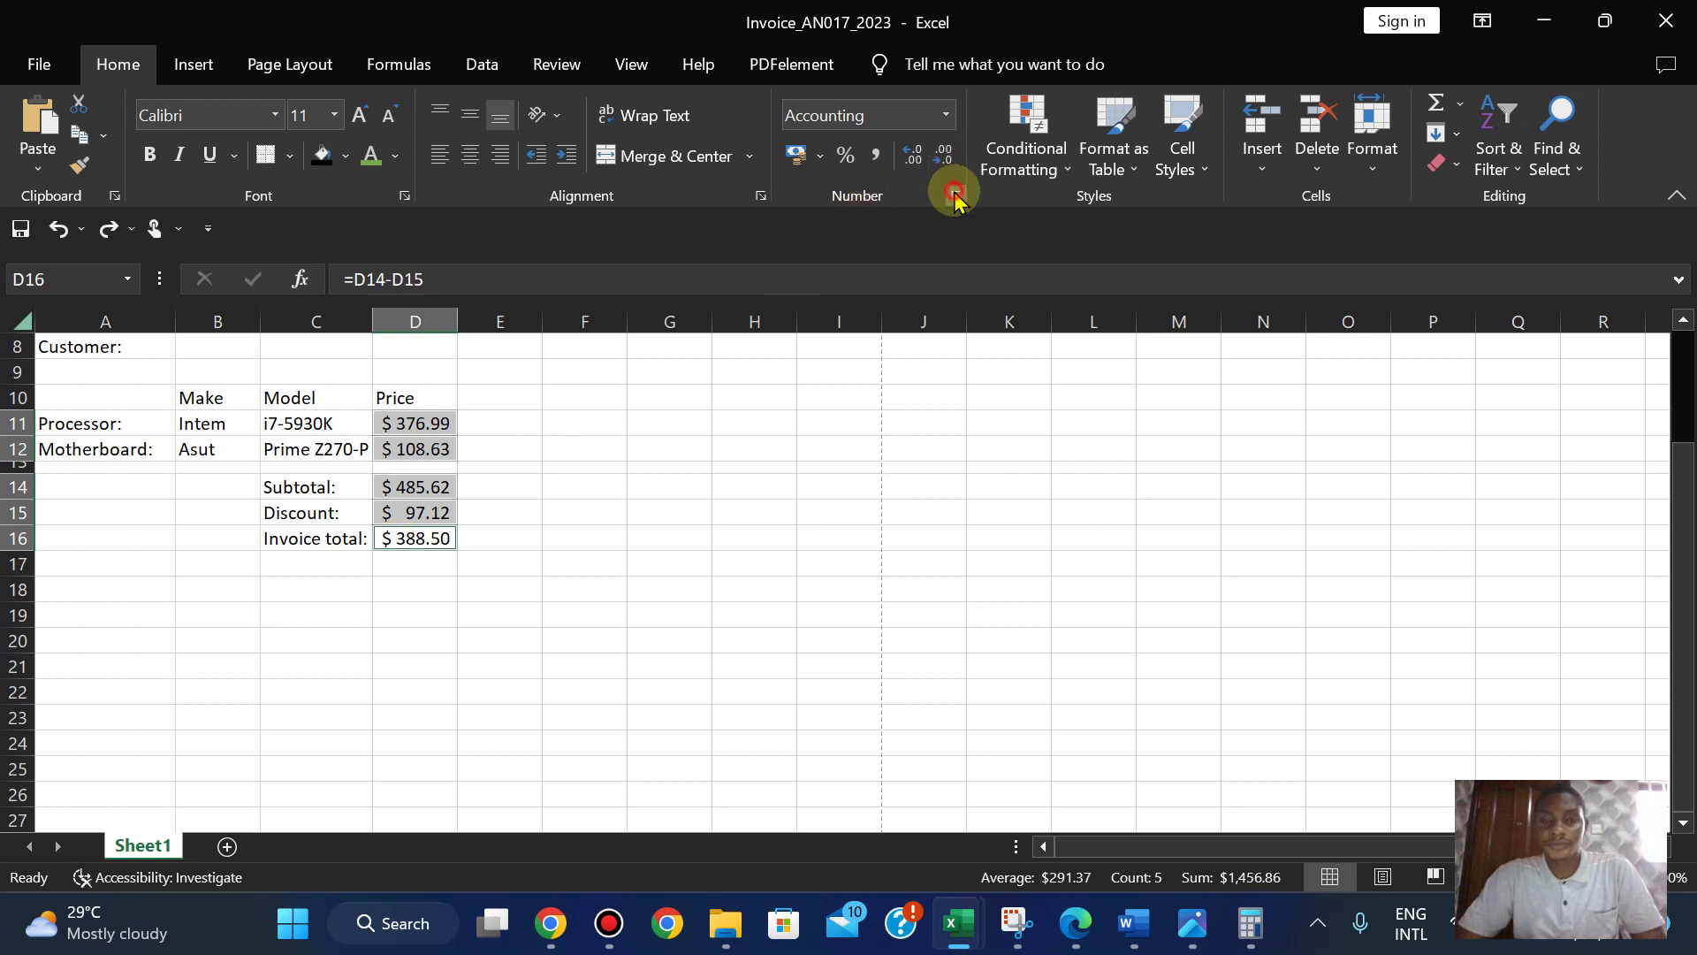
pyautogui.click(953, 196)
pyautogui.click(524, 166)
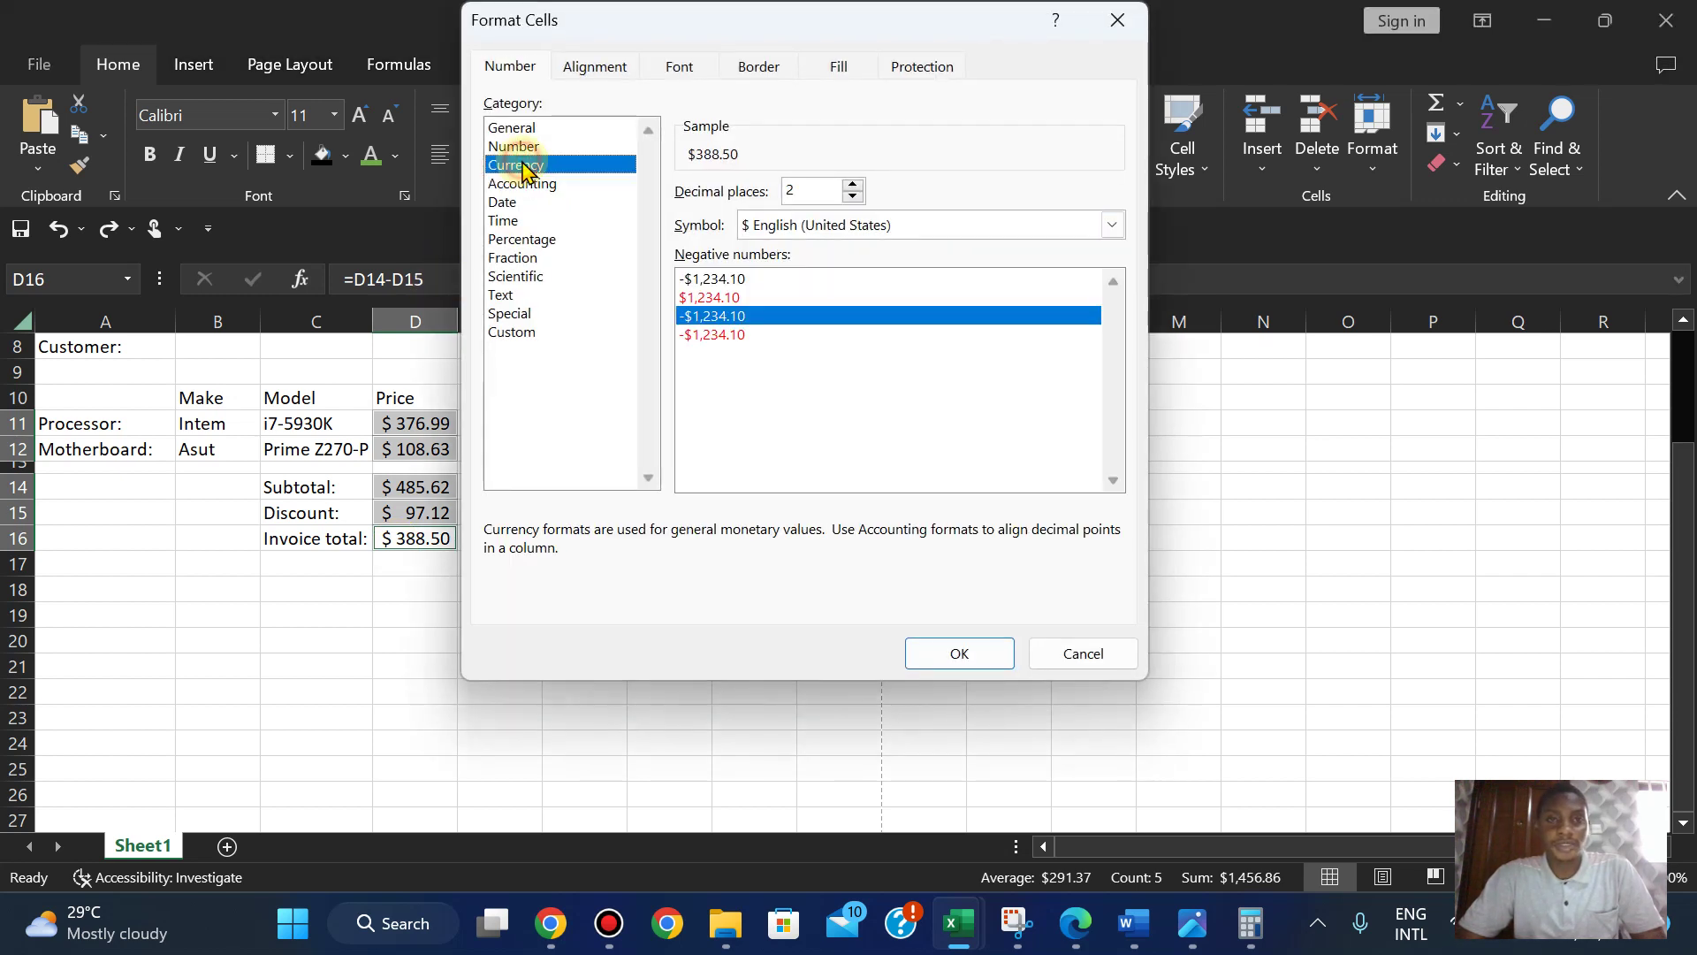
pyautogui.click(953, 652)
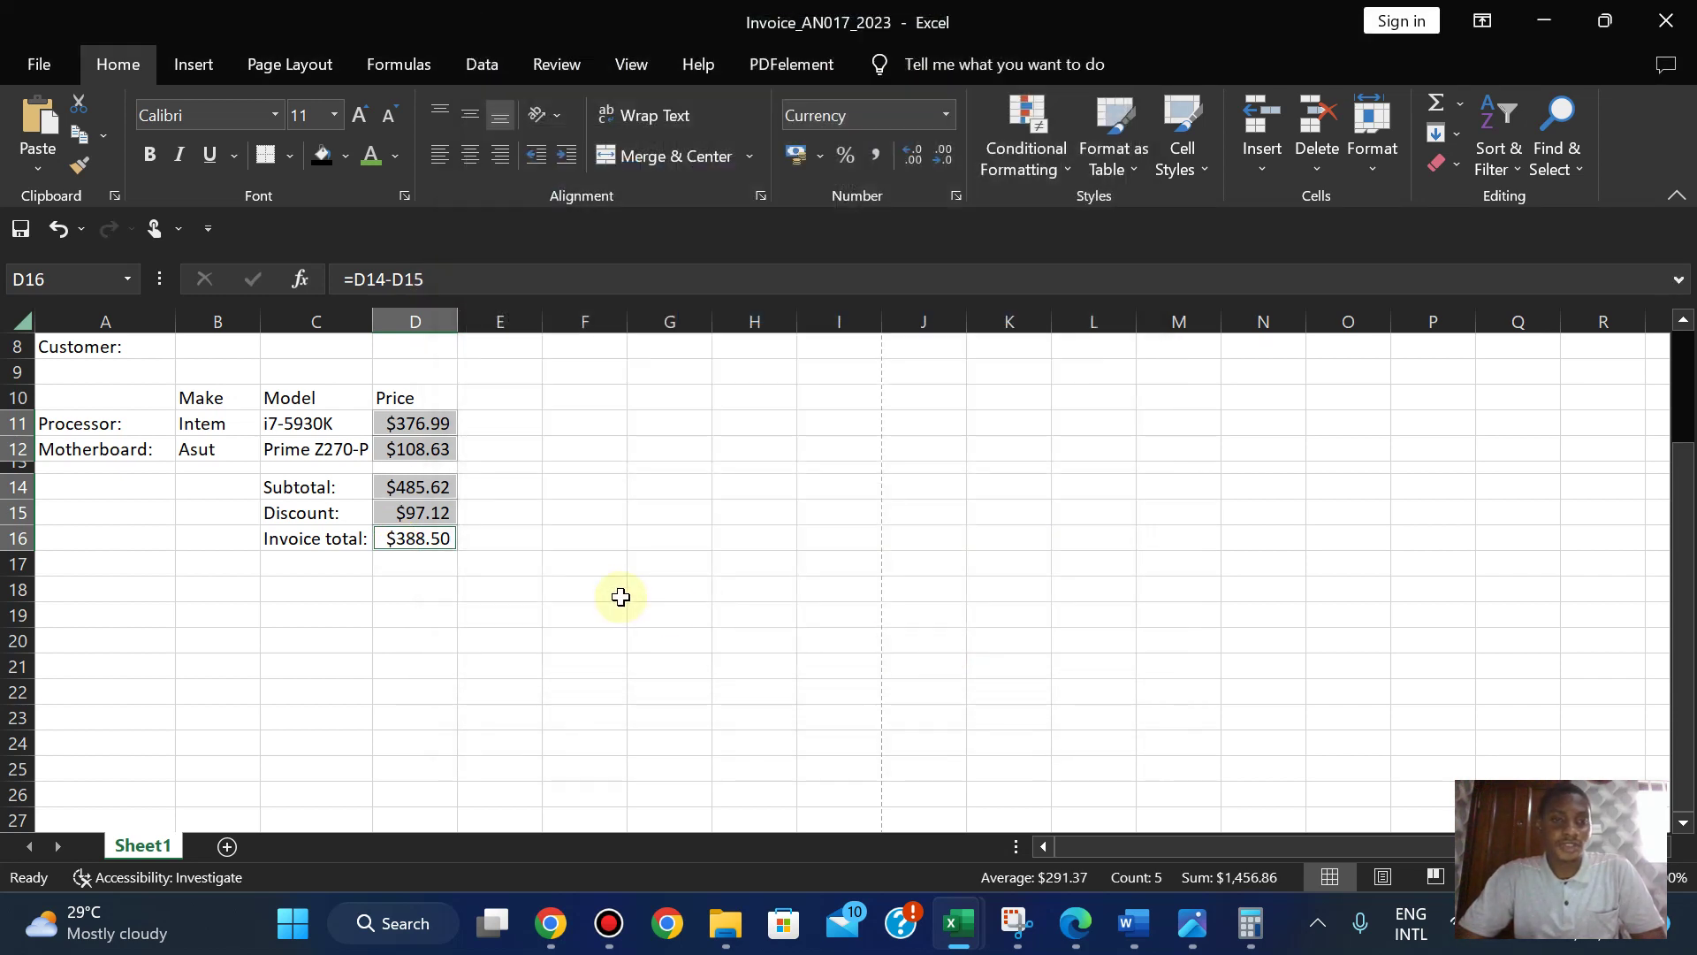
pyautogui.click(540, 542)
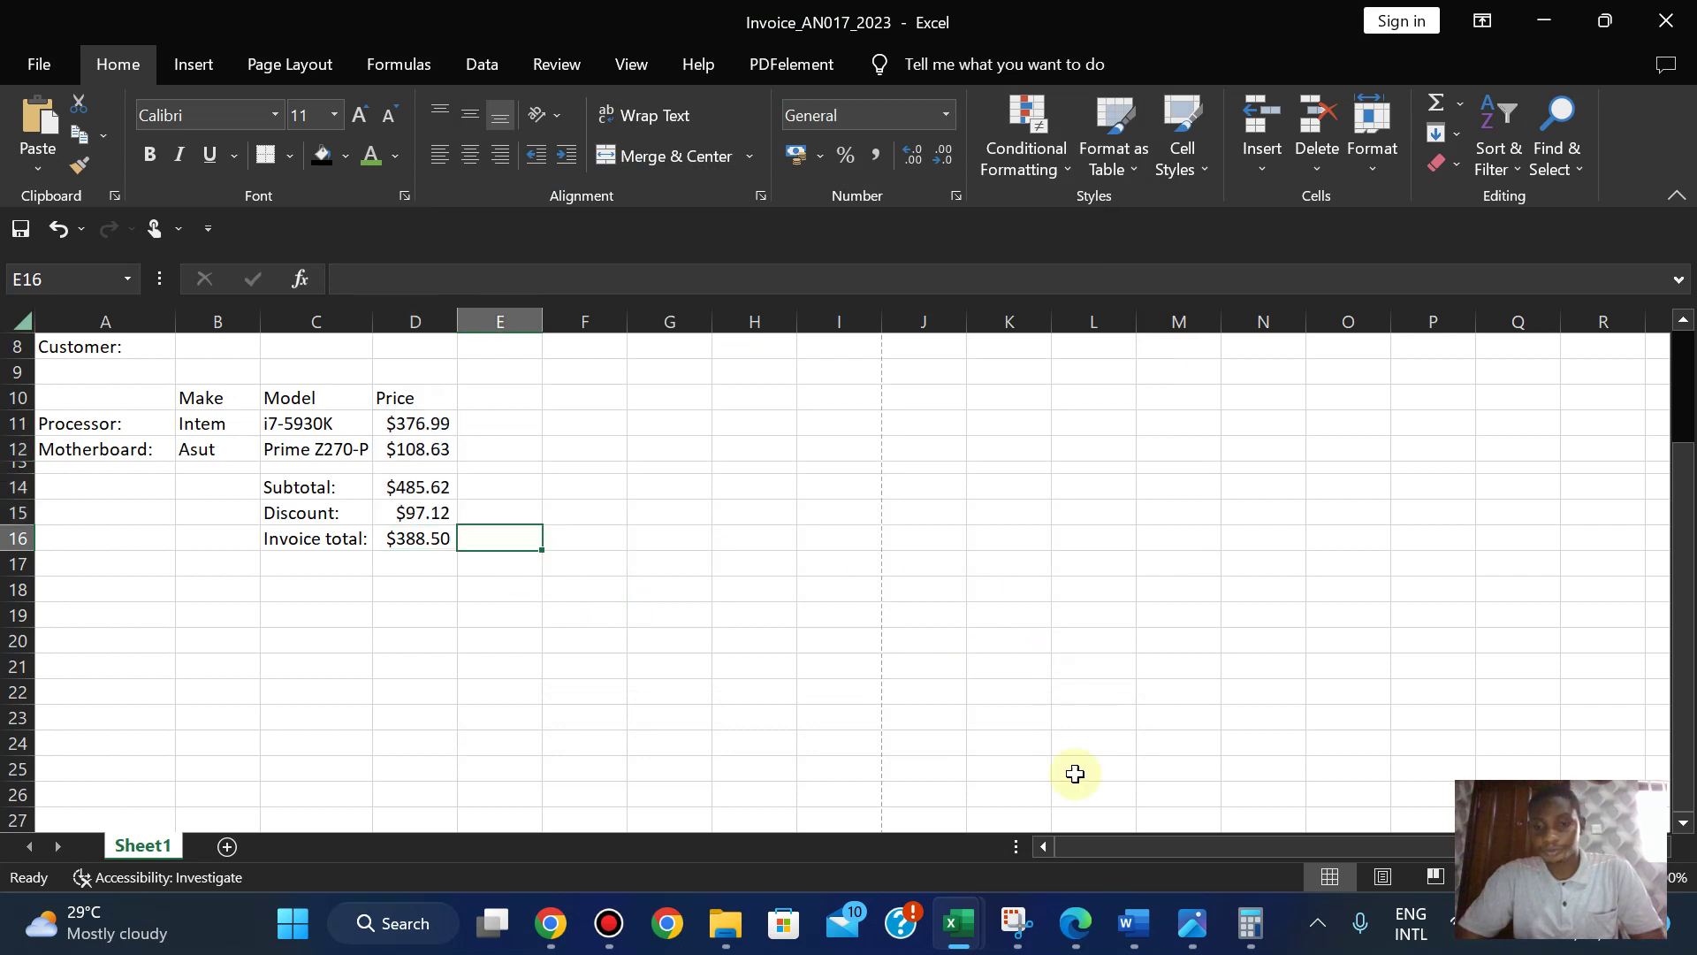
pyautogui.click(1074, 923)
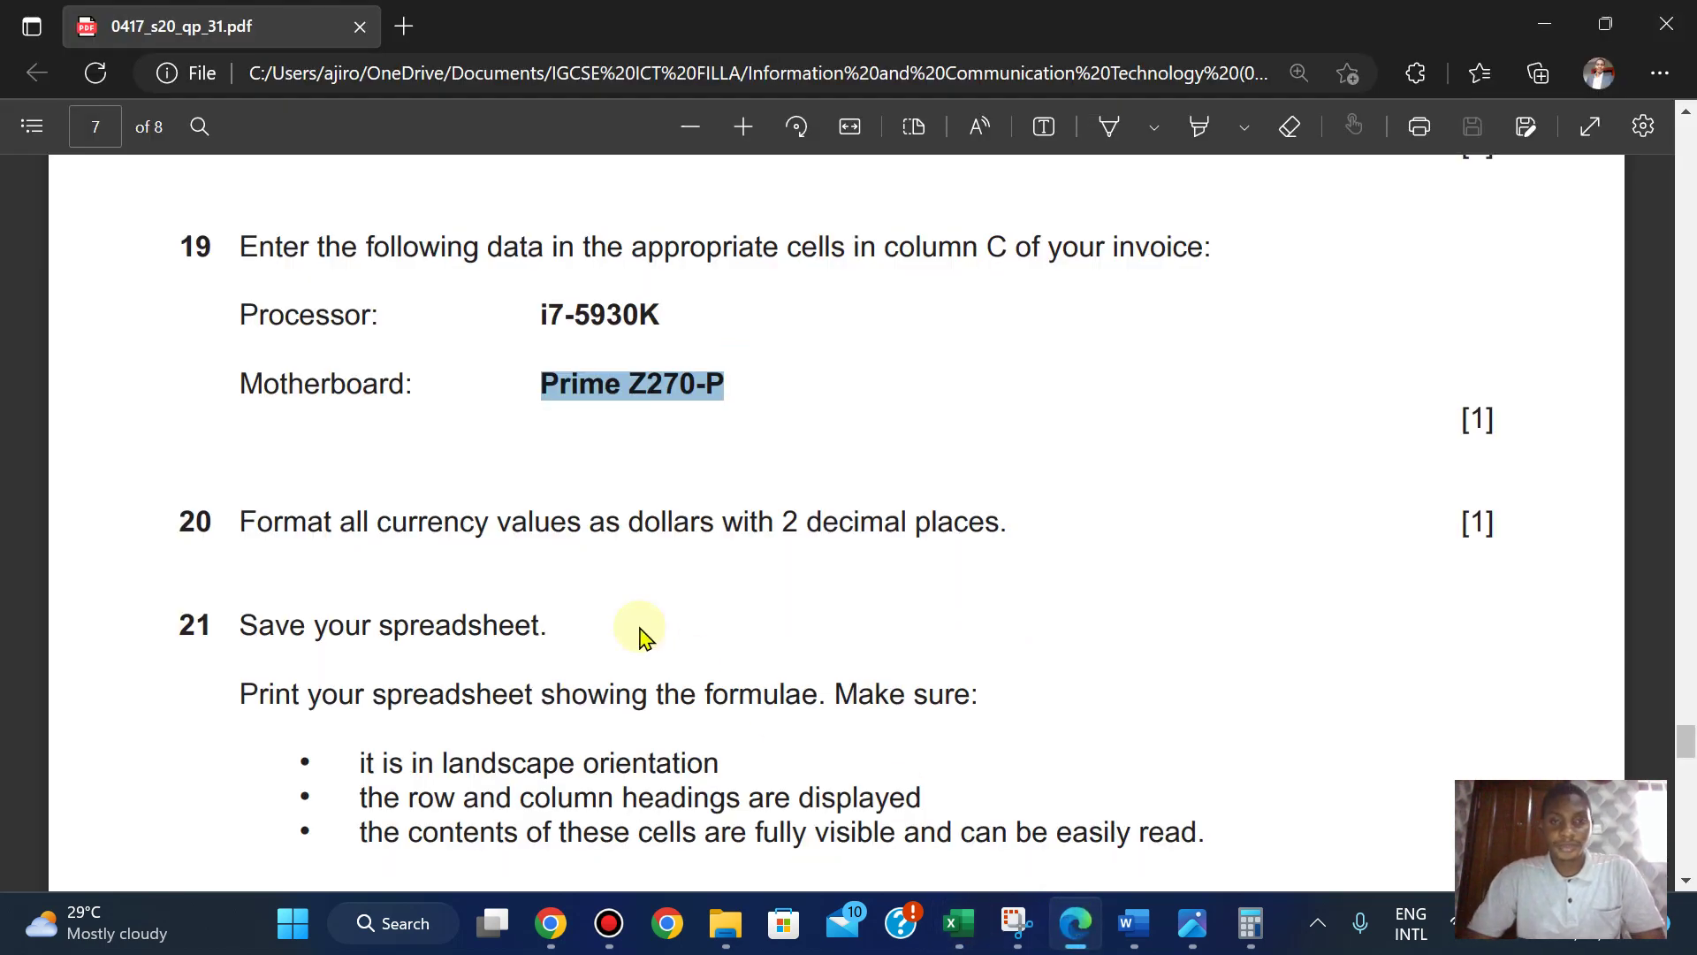
# - Save the invoice workbook via File > Save
pyautogui.scroll(-2, 642, 636)
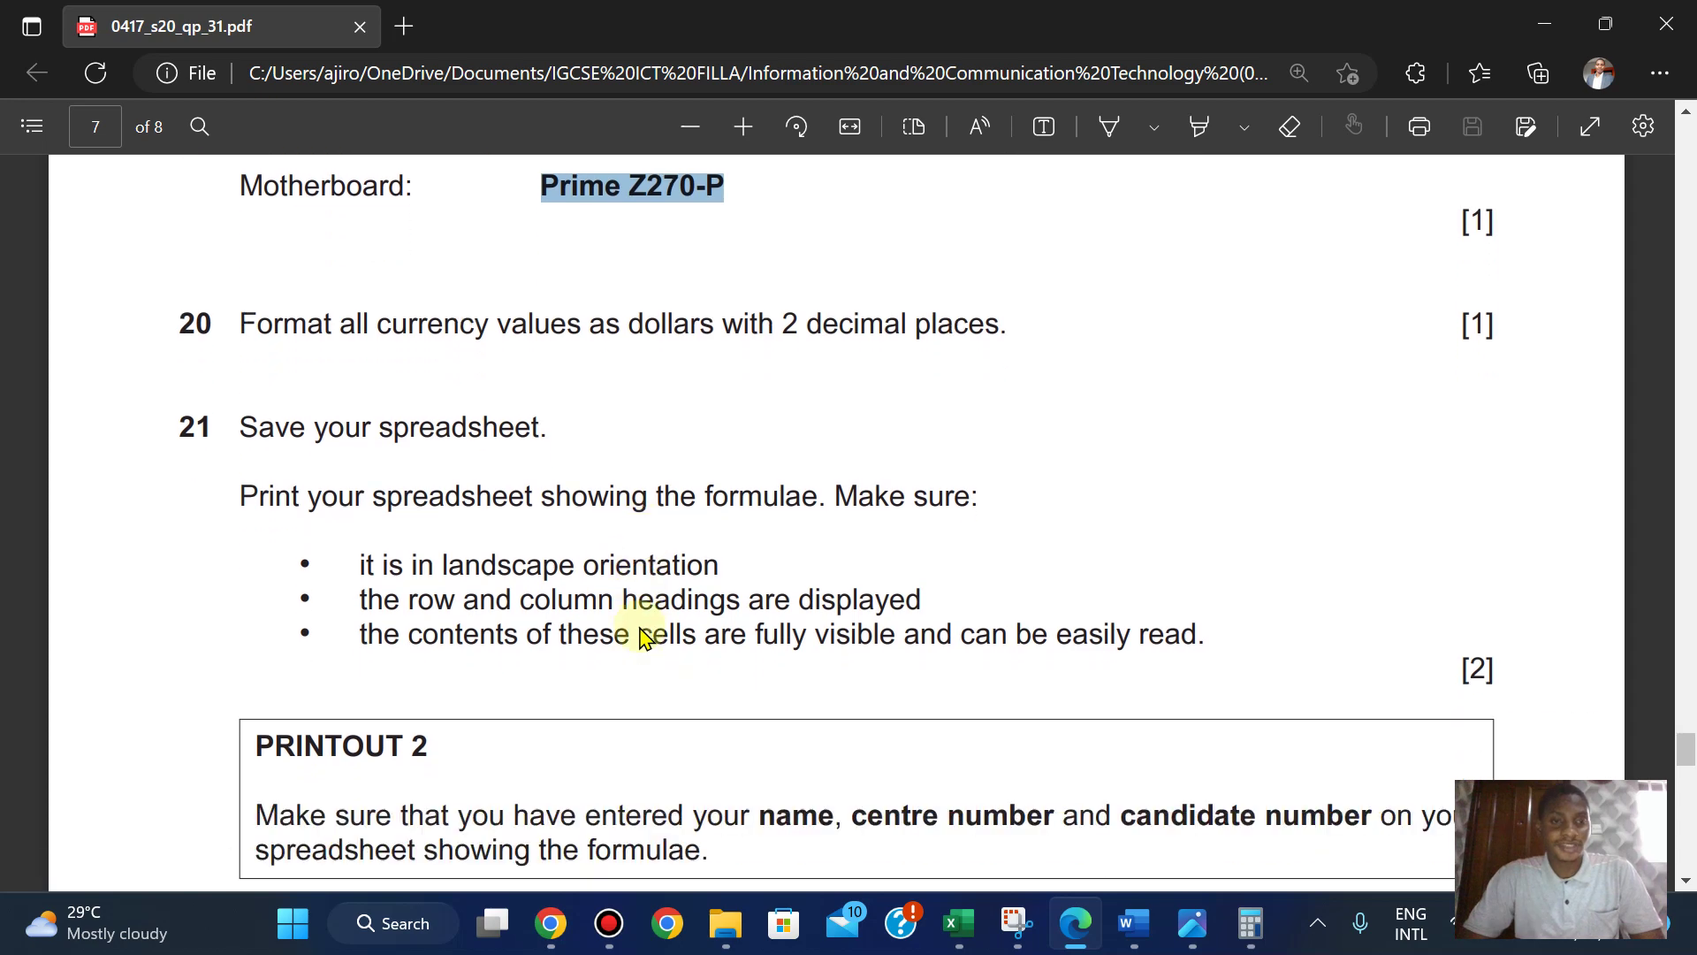
pyautogui.moveTo(961, 935)
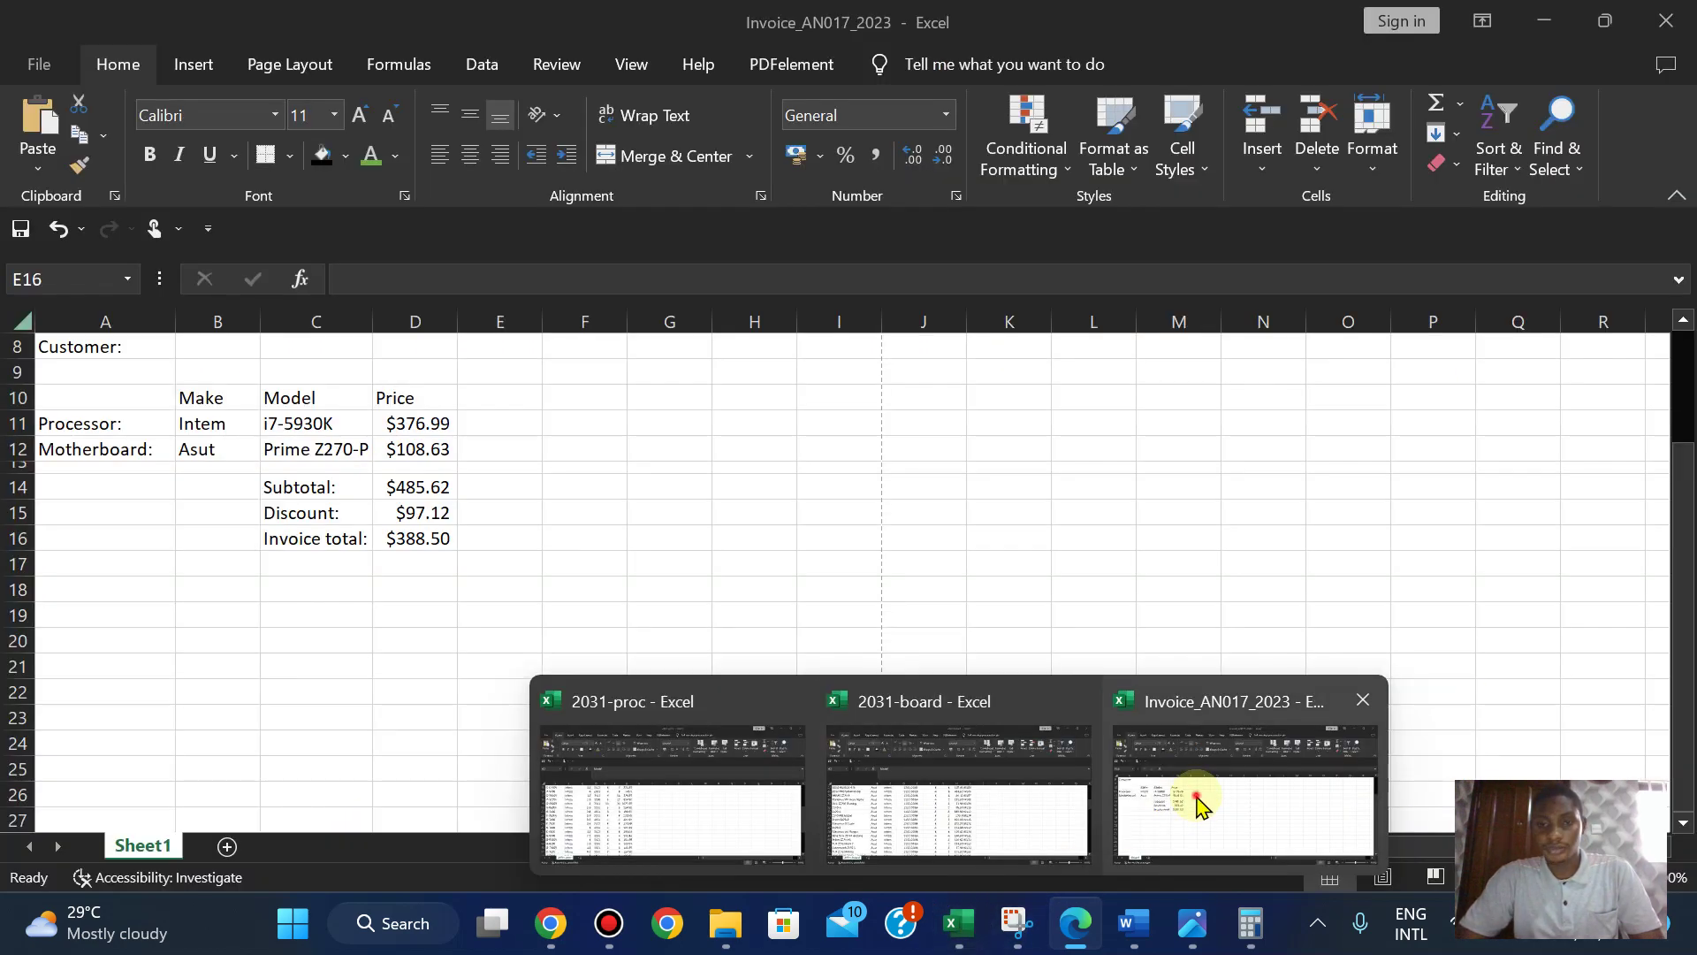
pyautogui.click(1187, 798)
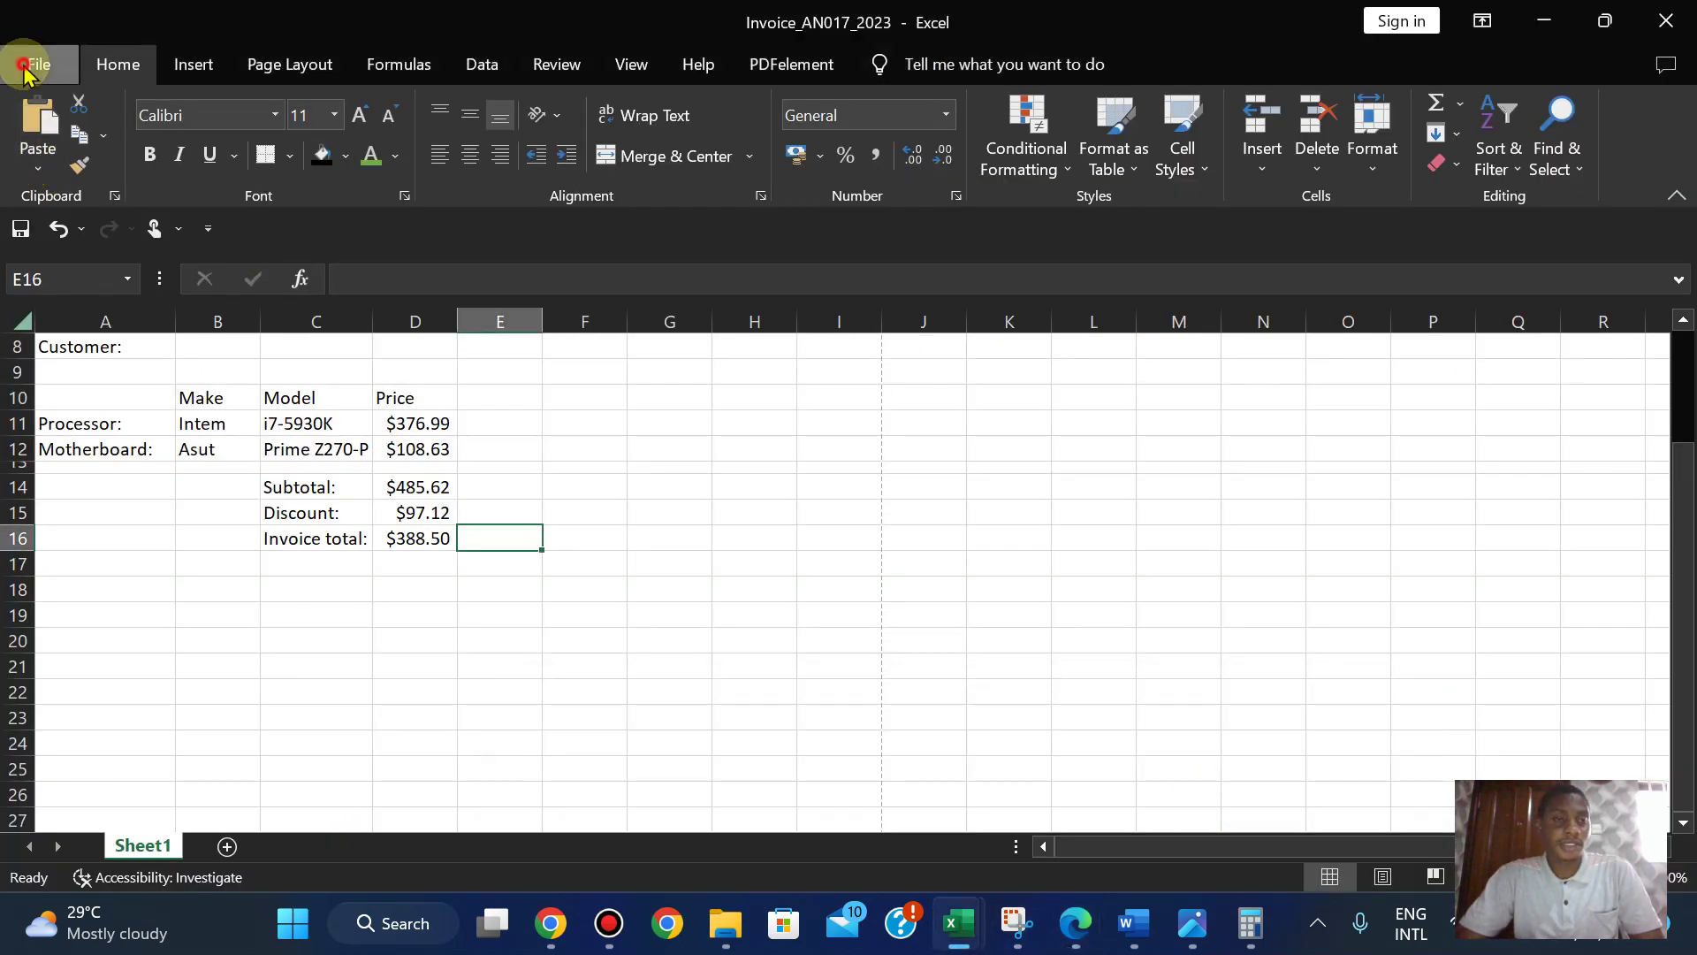
pyautogui.click(21, 58)
pyautogui.click(74, 379)
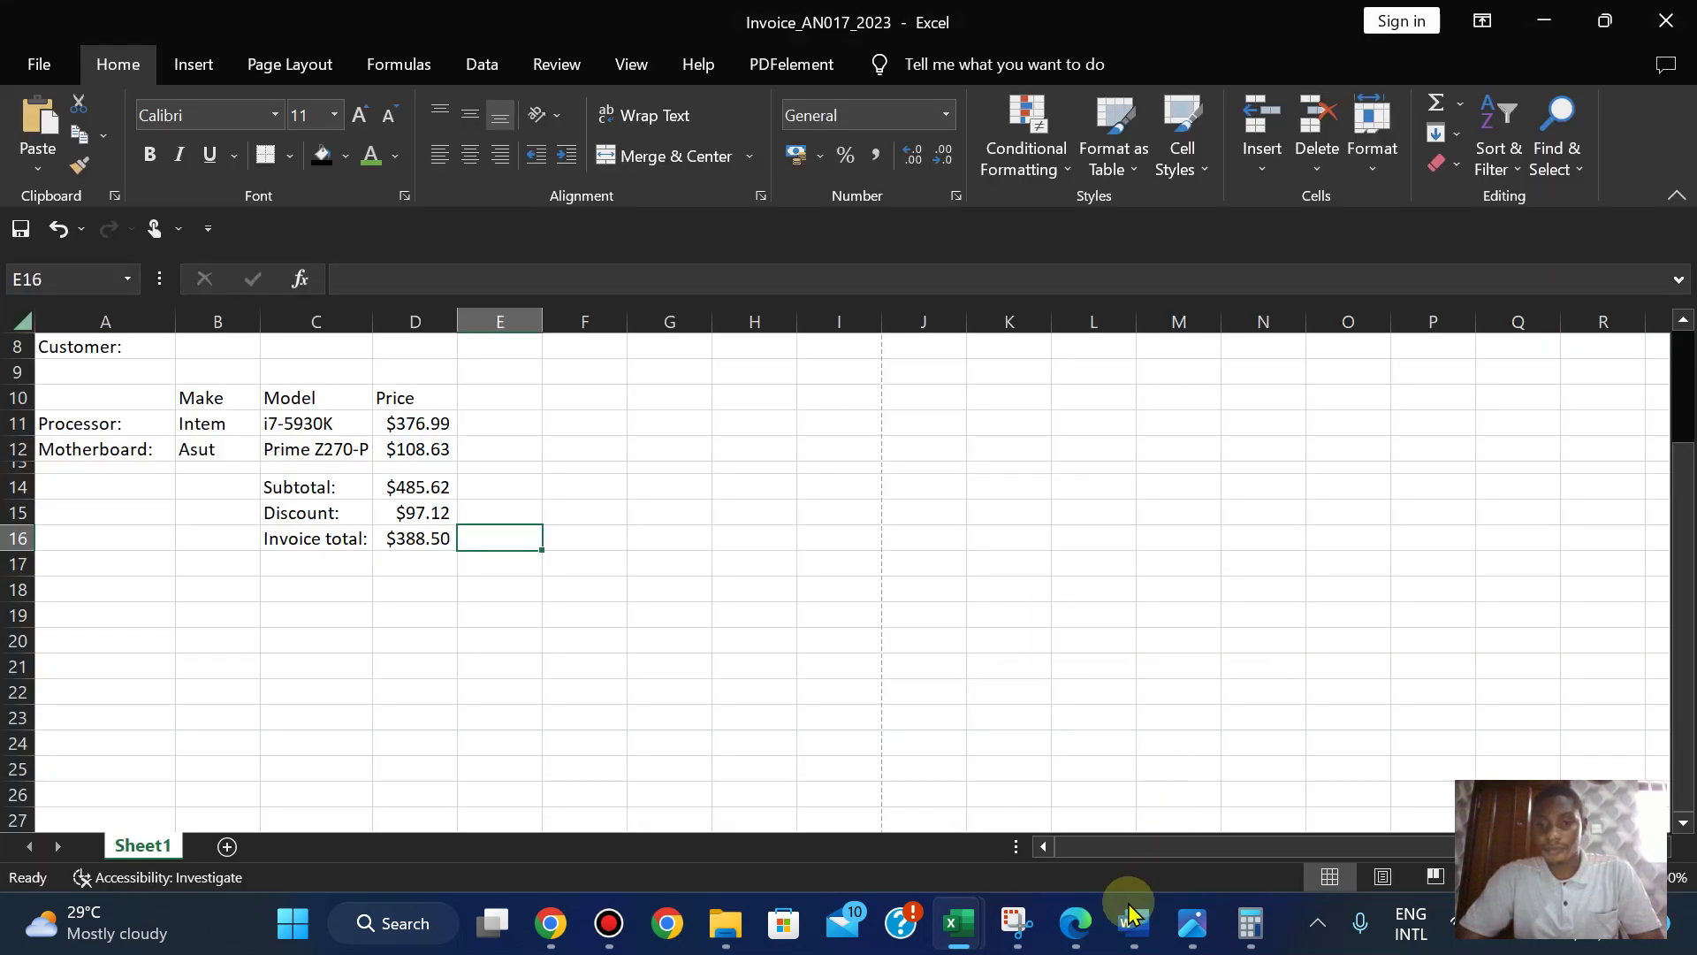
# - Read question 22's single-page portrait PRINTOUT 3 requirements in the question paper
pyautogui.click(1074, 922)
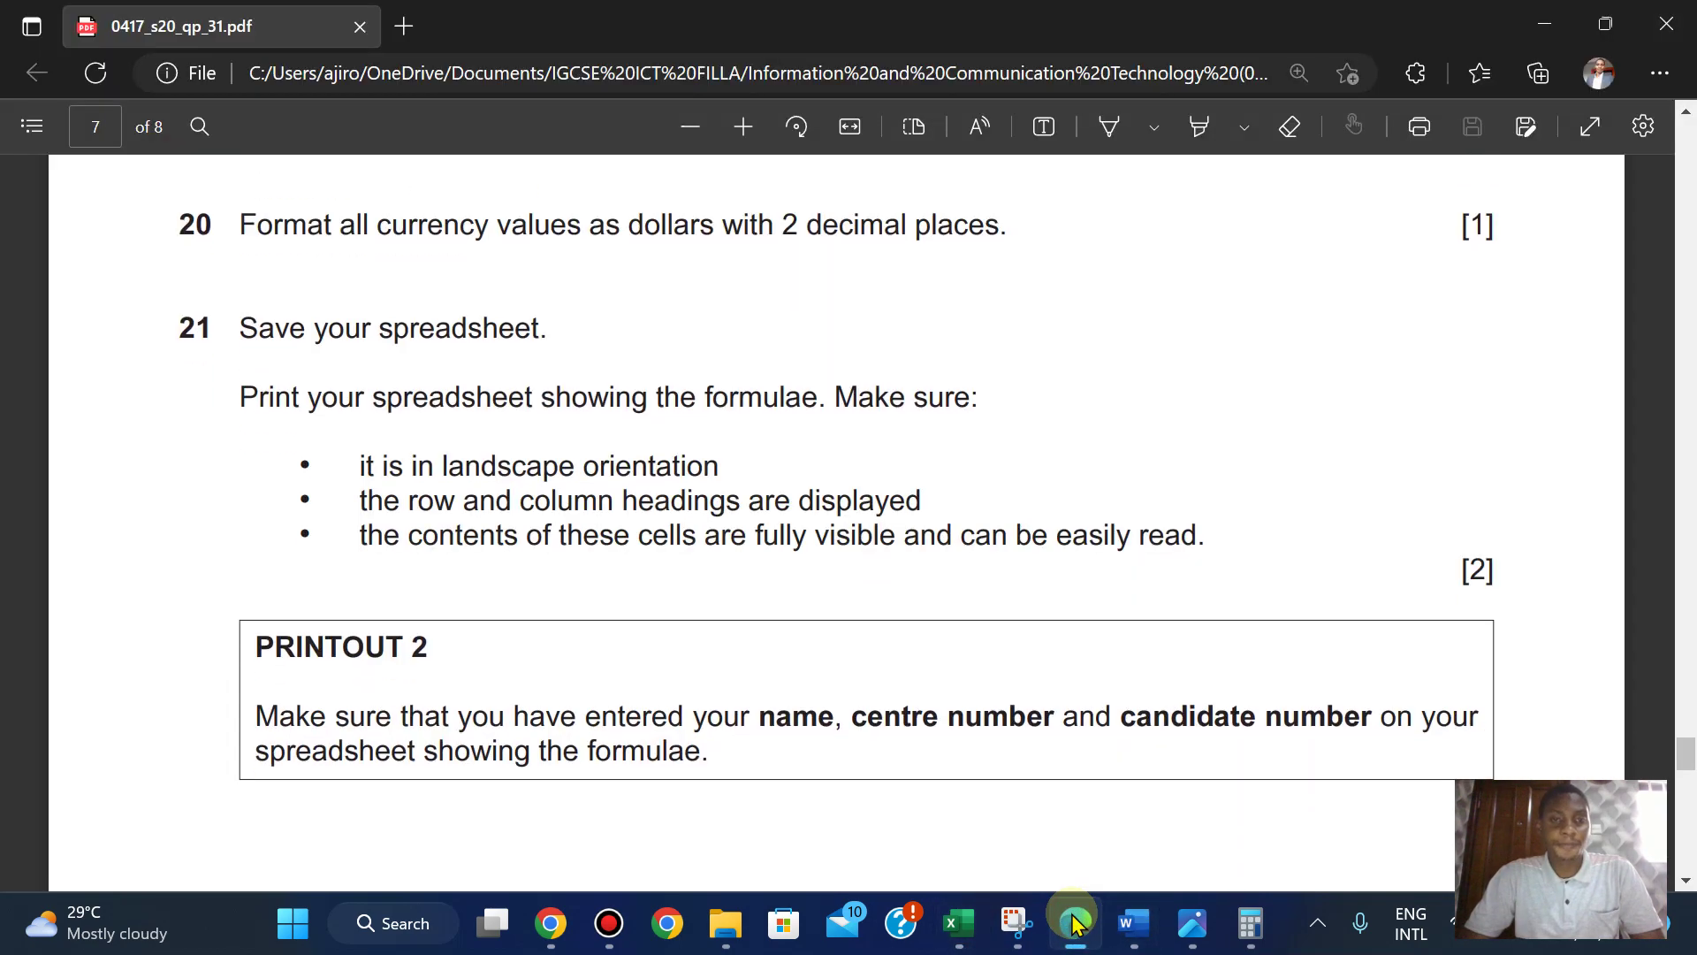
pyautogui.press('Down')
pyautogui.press('Down')
pyautogui.press('Down')
pyautogui.press('Down')
pyautogui.press('Down')
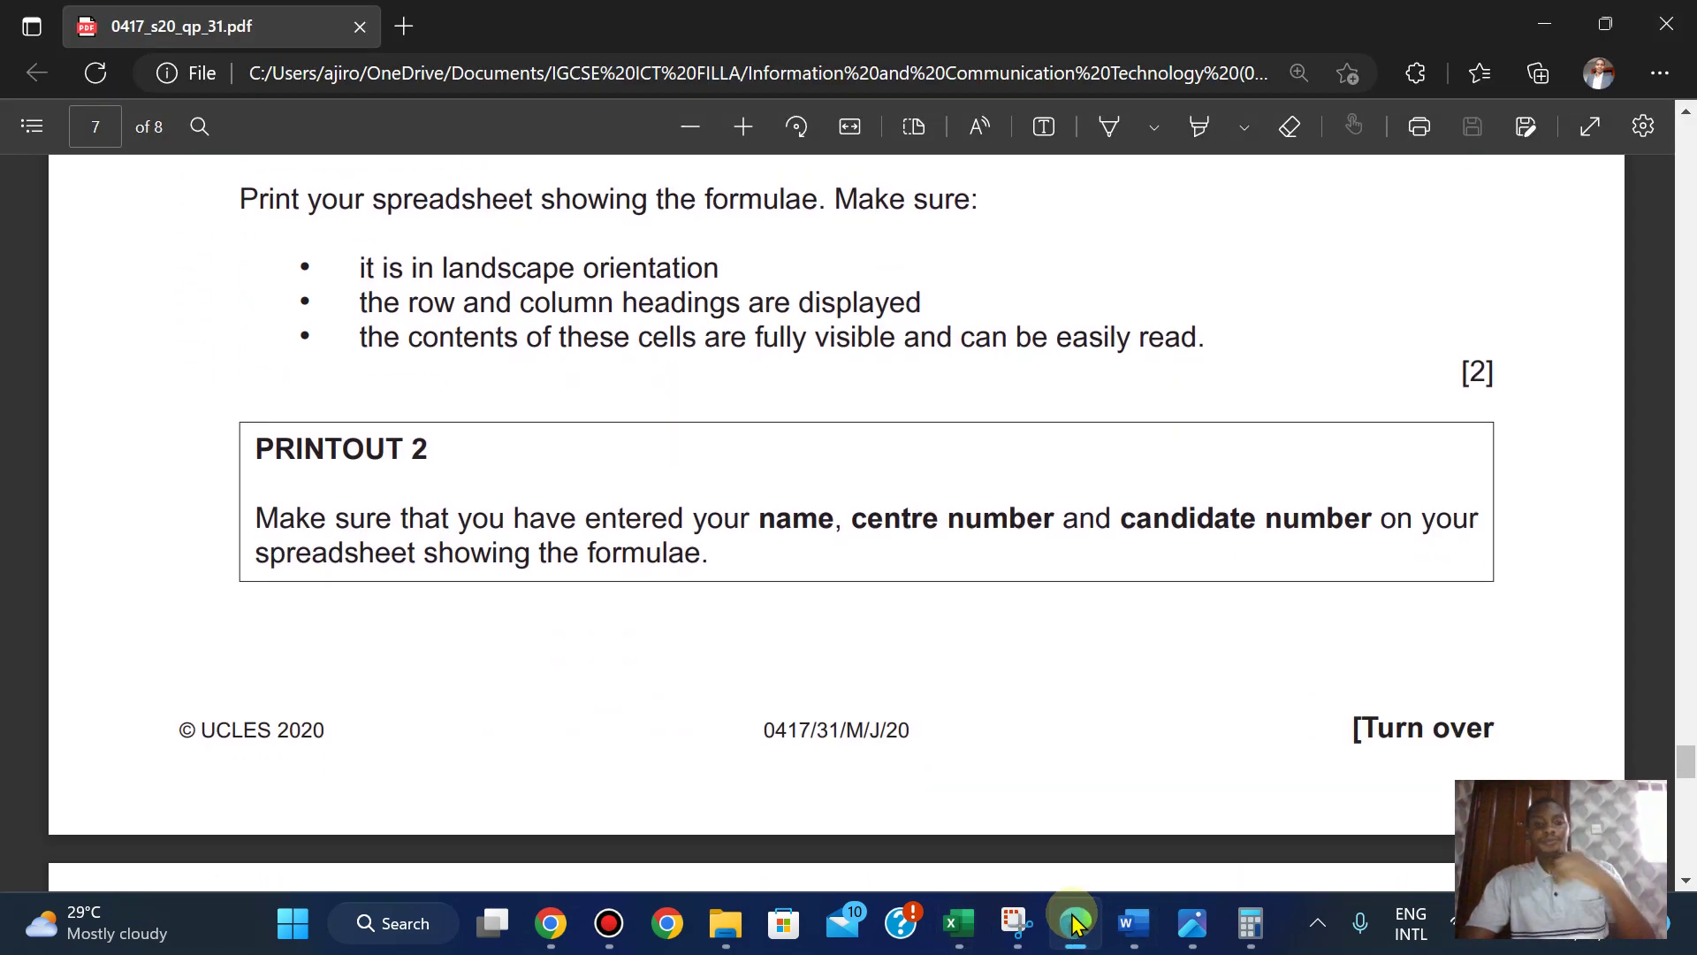
pyautogui.press('Down')
pyautogui.press('Down')
pyautogui.press('Down')
pyautogui.press('Down')
pyautogui.press('Down')
pyautogui.press('Down')
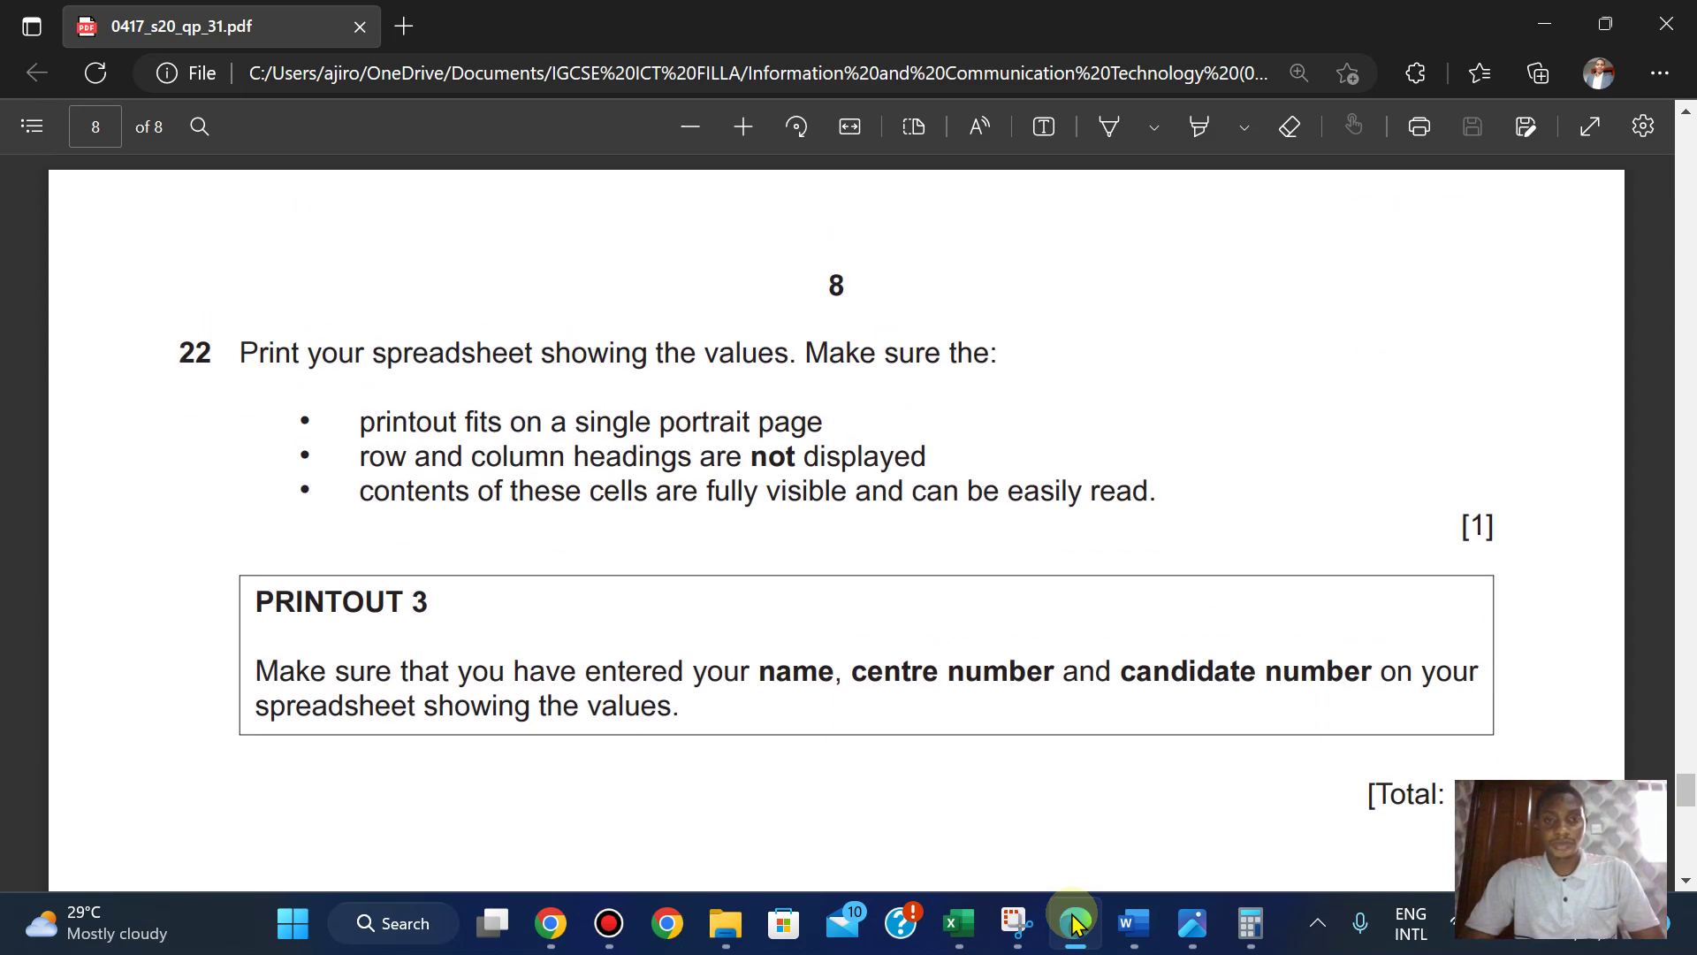
pyautogui.press('Up')
pyautogui.press('Up')
pyautogui.press('Up')
pyautogui.press('Up')
pyautogui.press('Up')
pyautogui.press('Down')
pyautogui.press('Down')
pyautogui.press('Down')
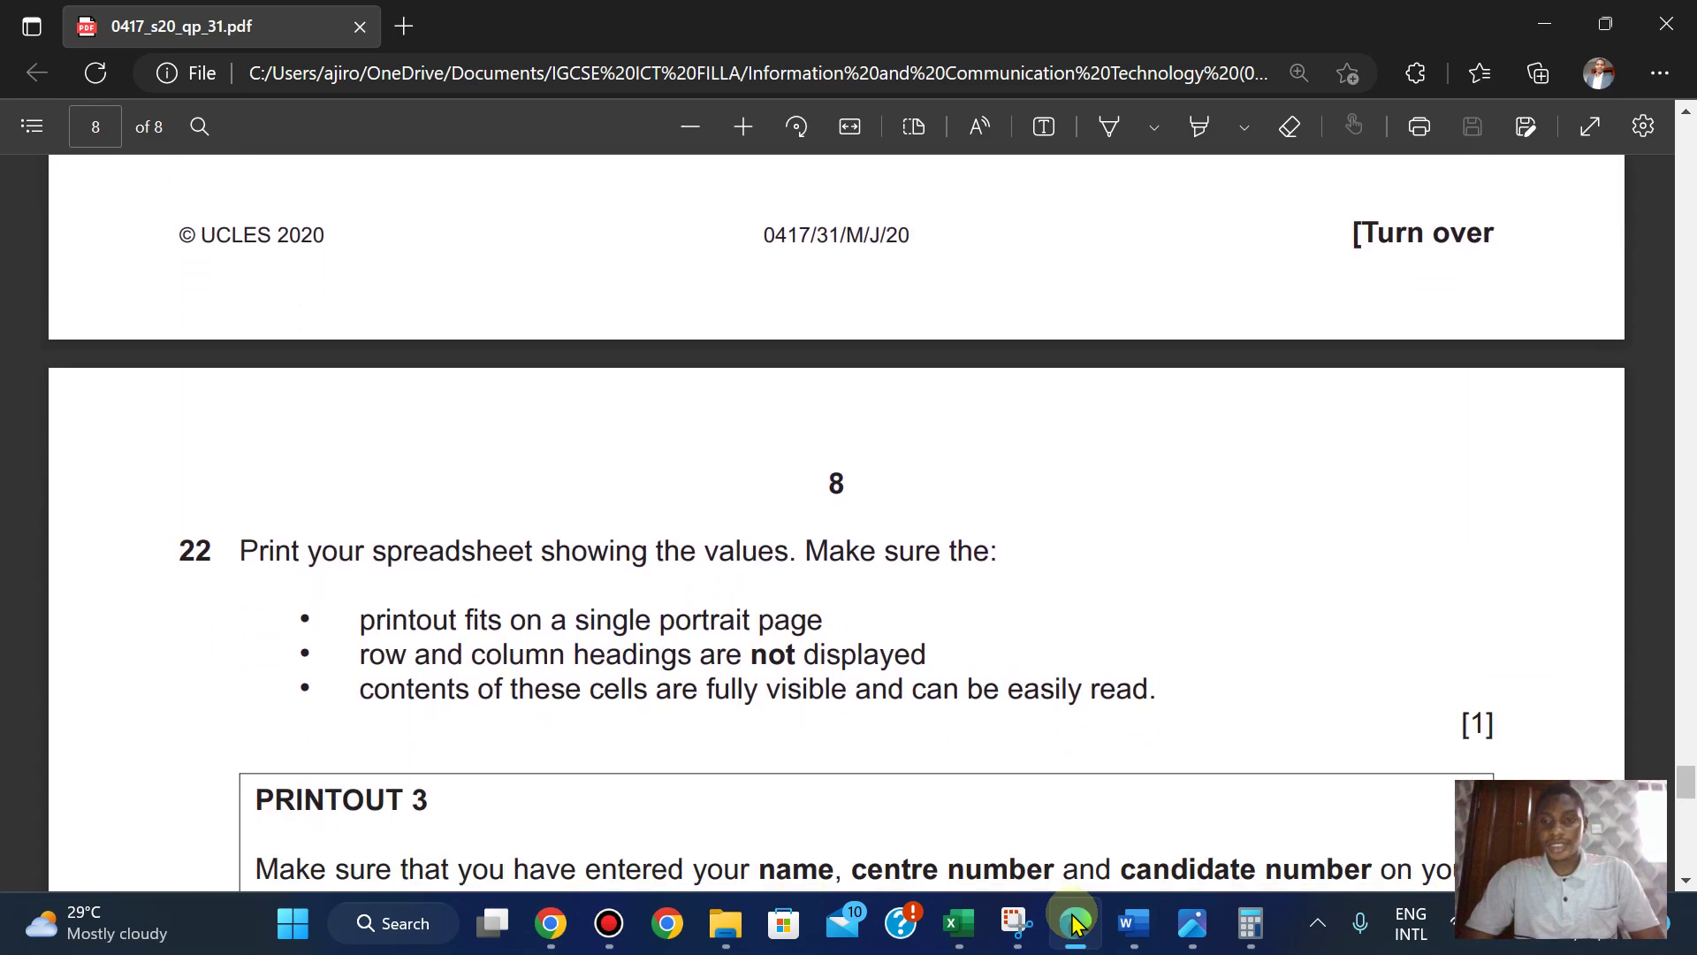
pyautogui.press('Up')
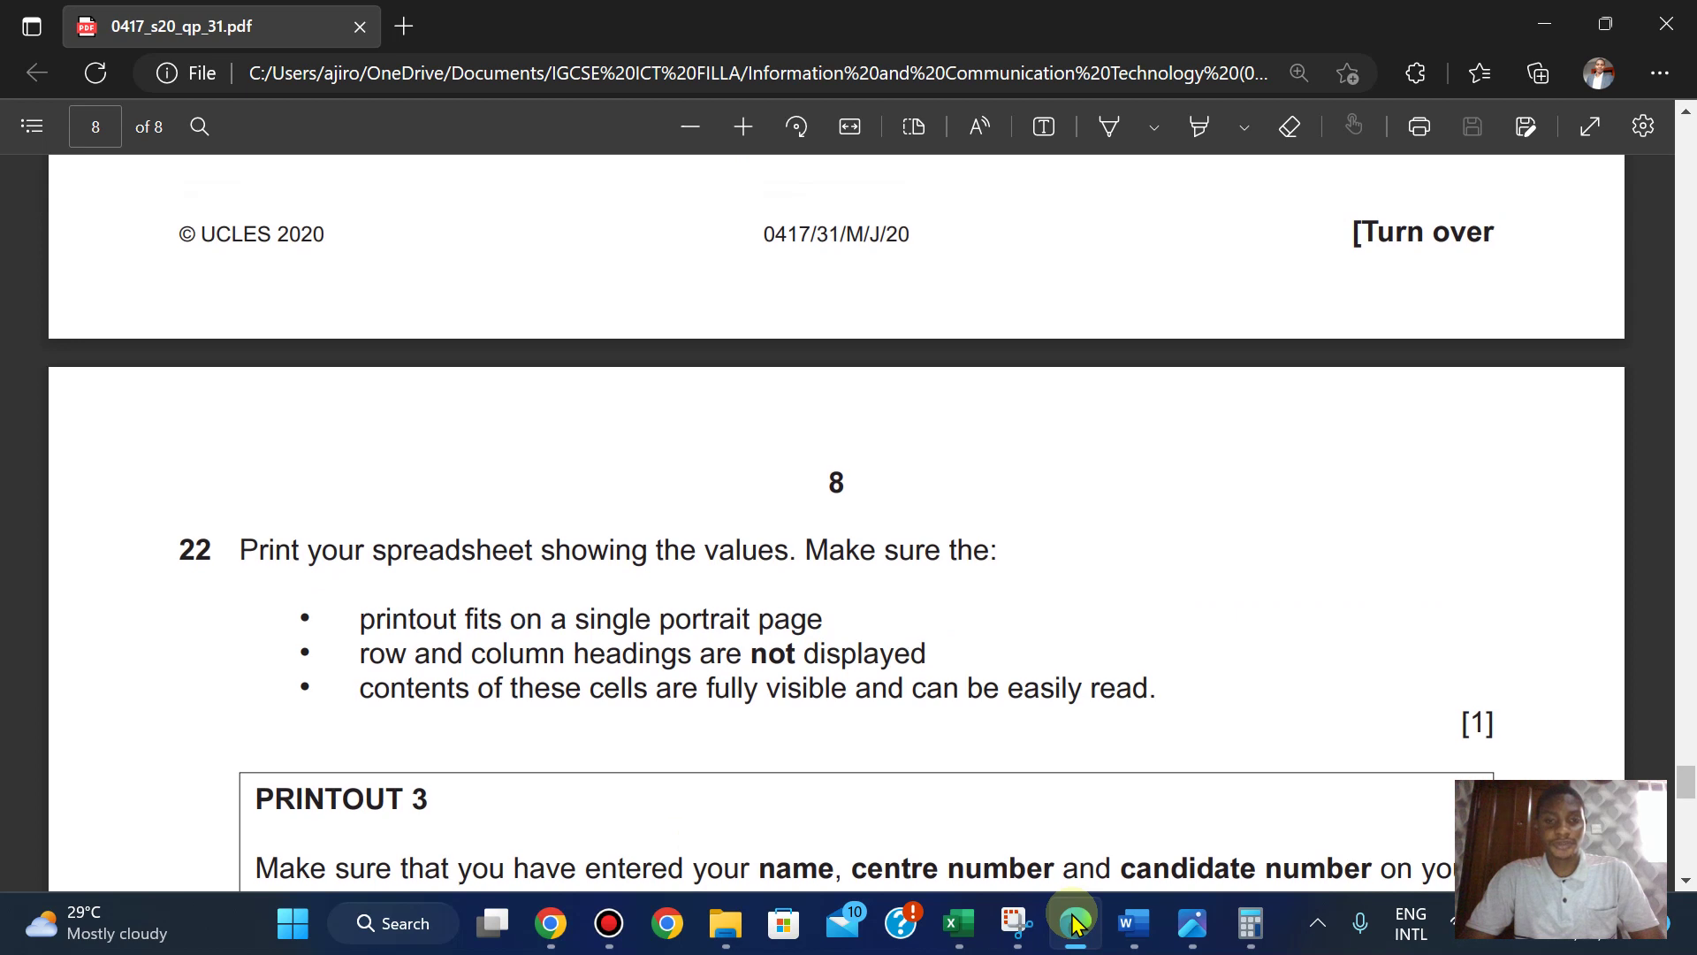
pyautogui.press('Down')
pyautogui.press('Down')
pyautogui.press('Down')
pyautogui.press('Up')
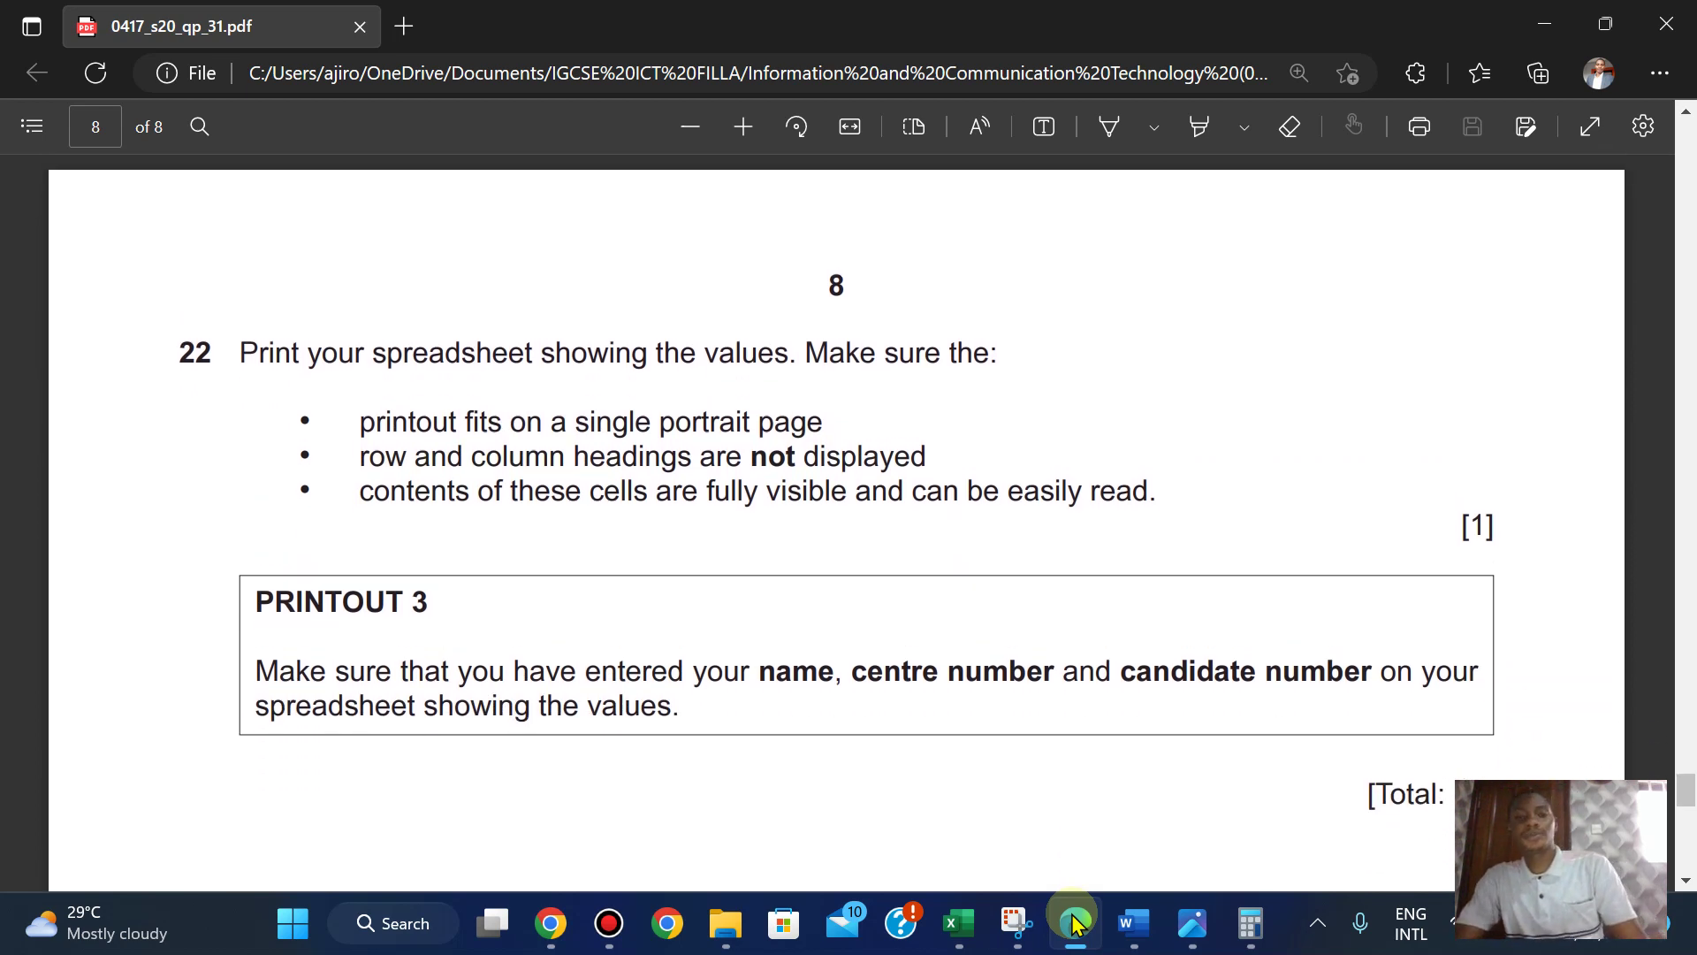
pyautogui.moveTo(959, 922)
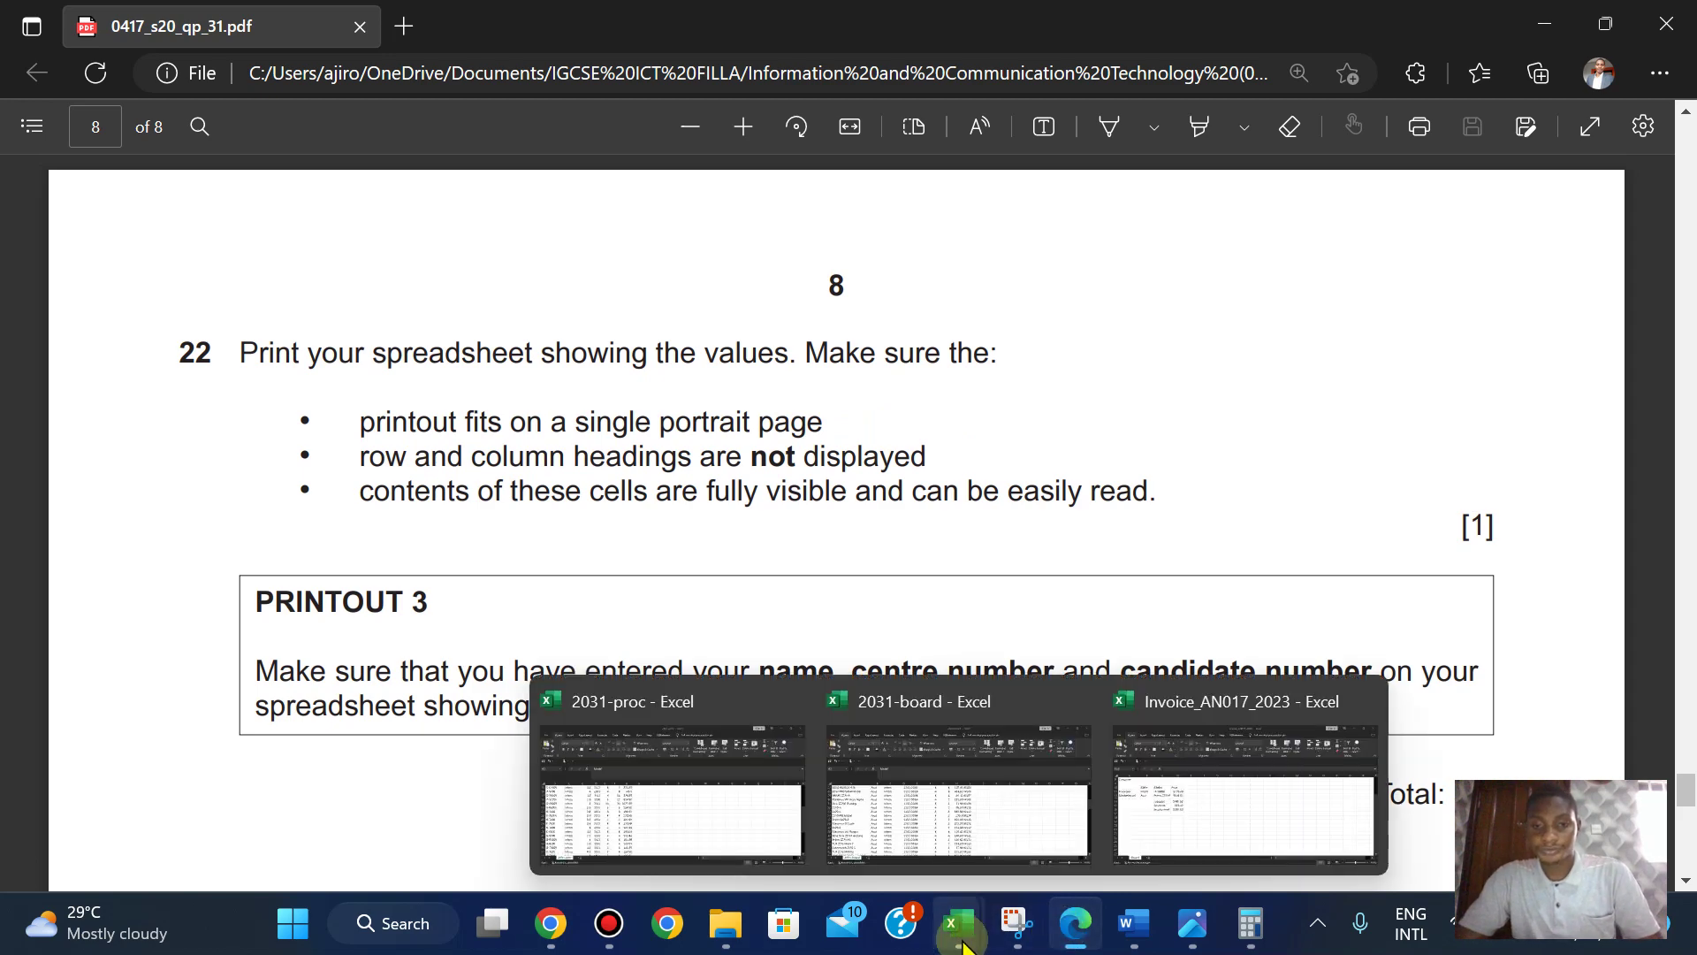
pyautogui.click(1188, 802)
pyautogui.moveTo(1676, 575); pyautogui.dragTo(1684, 452)
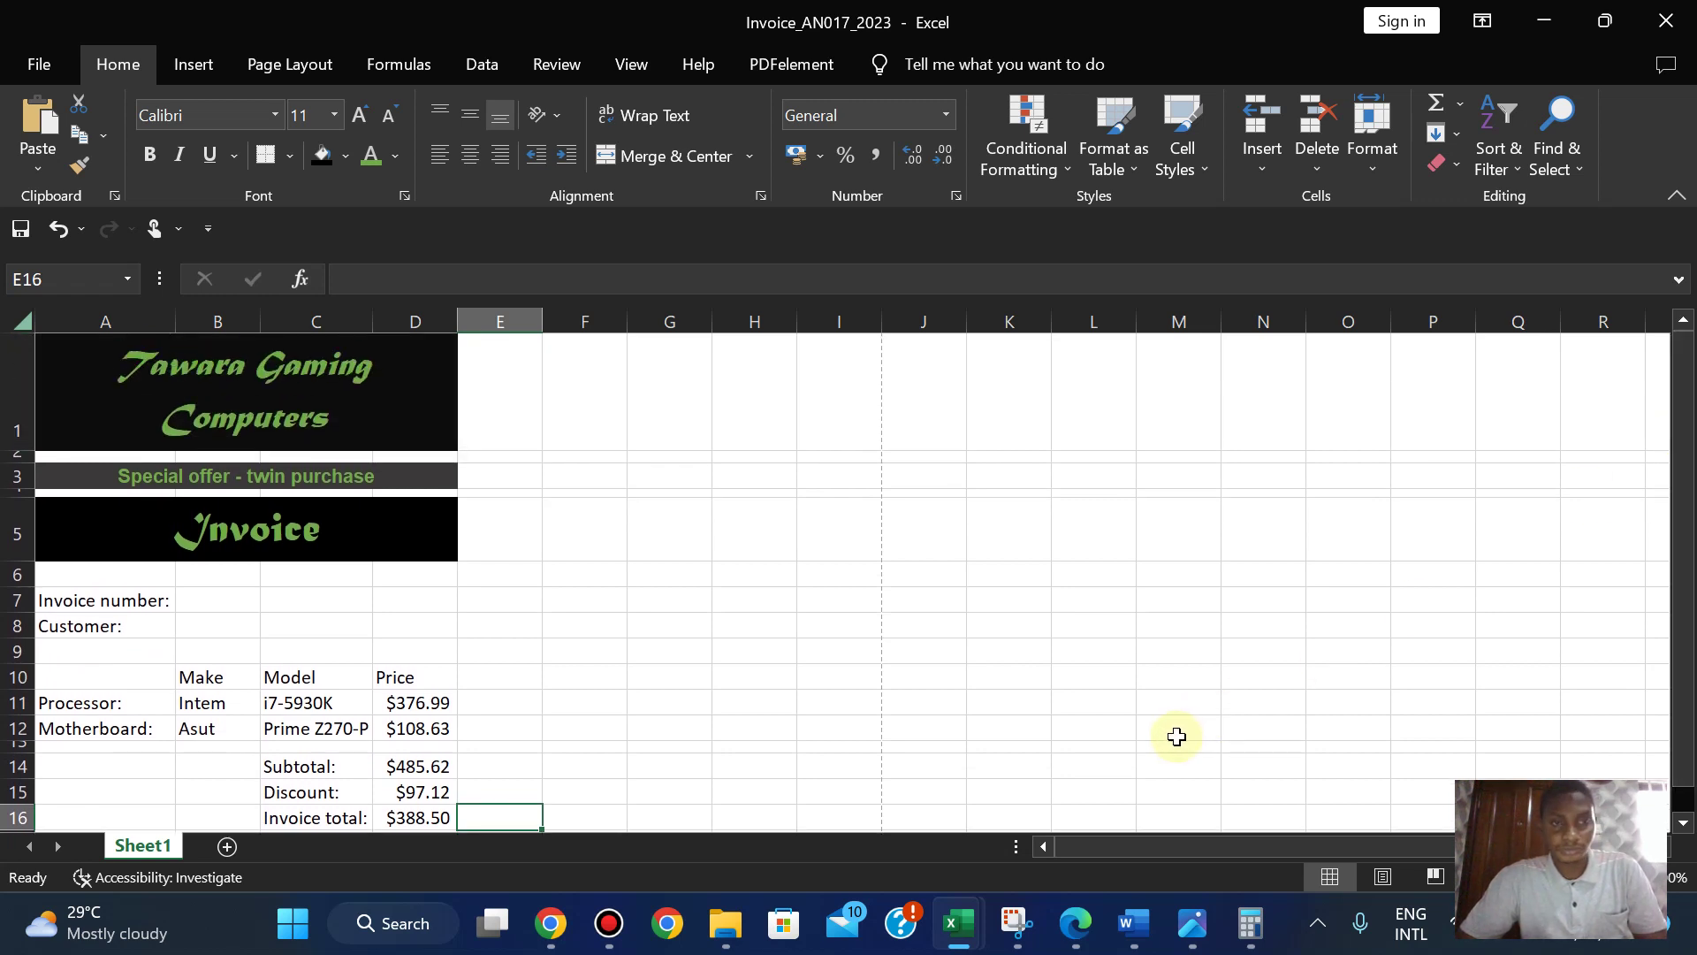
pyautogui.click(1073, 905)
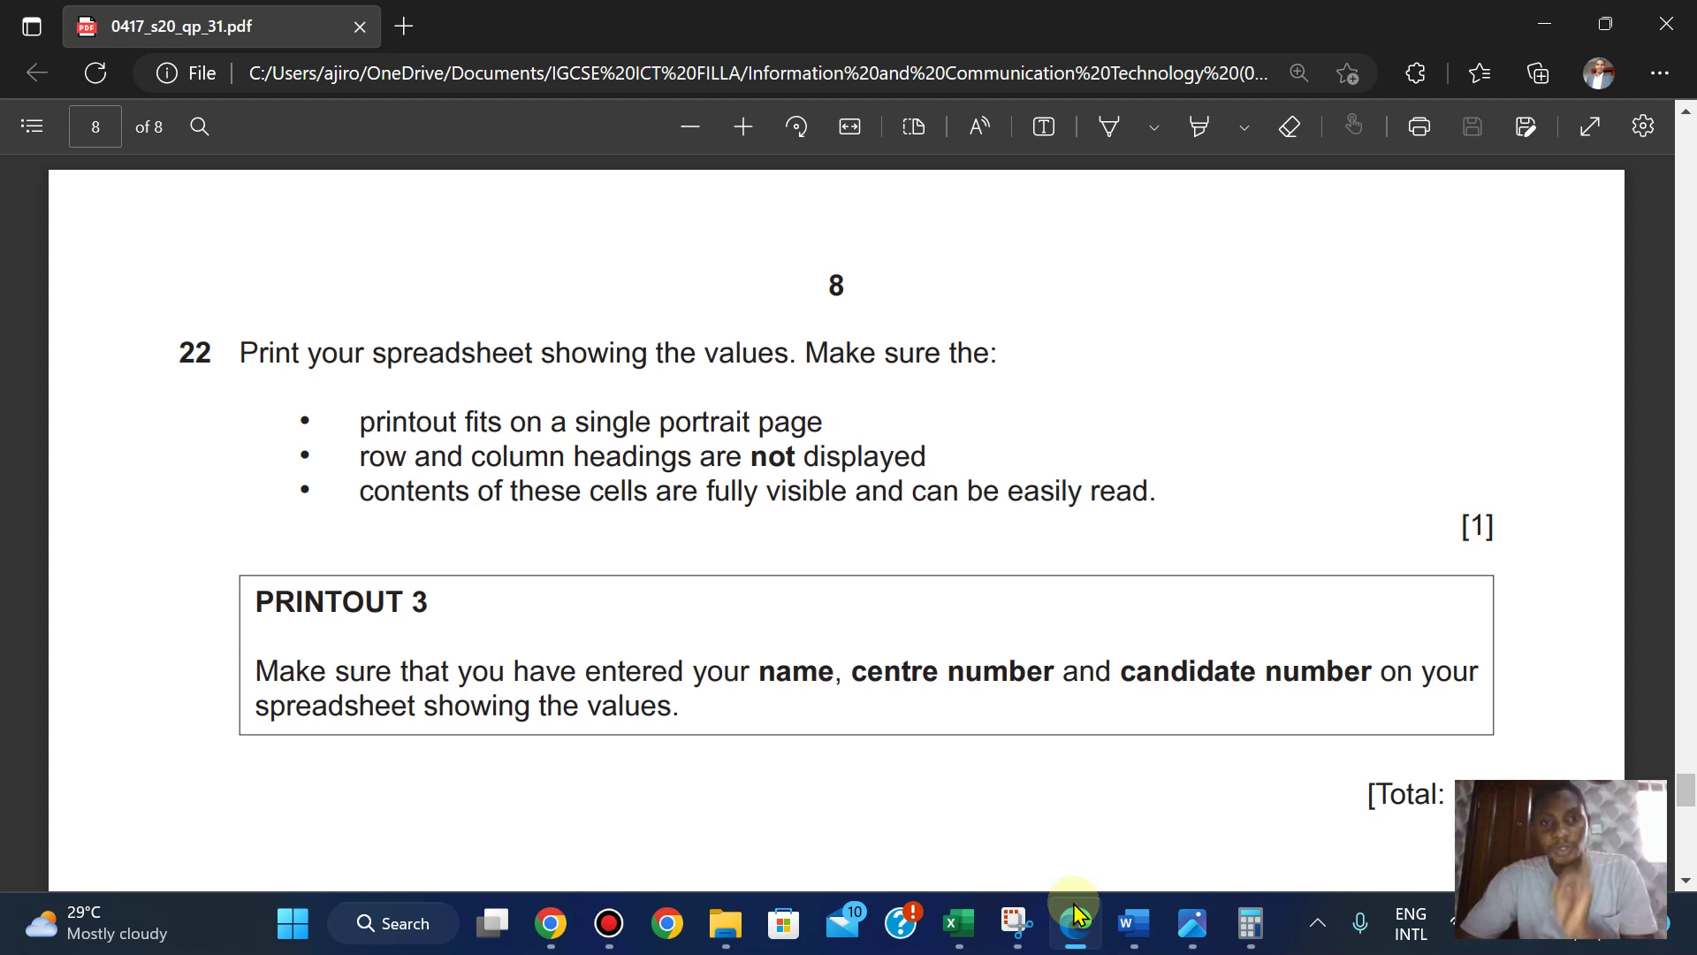
pyautogui.click(1074, 910)
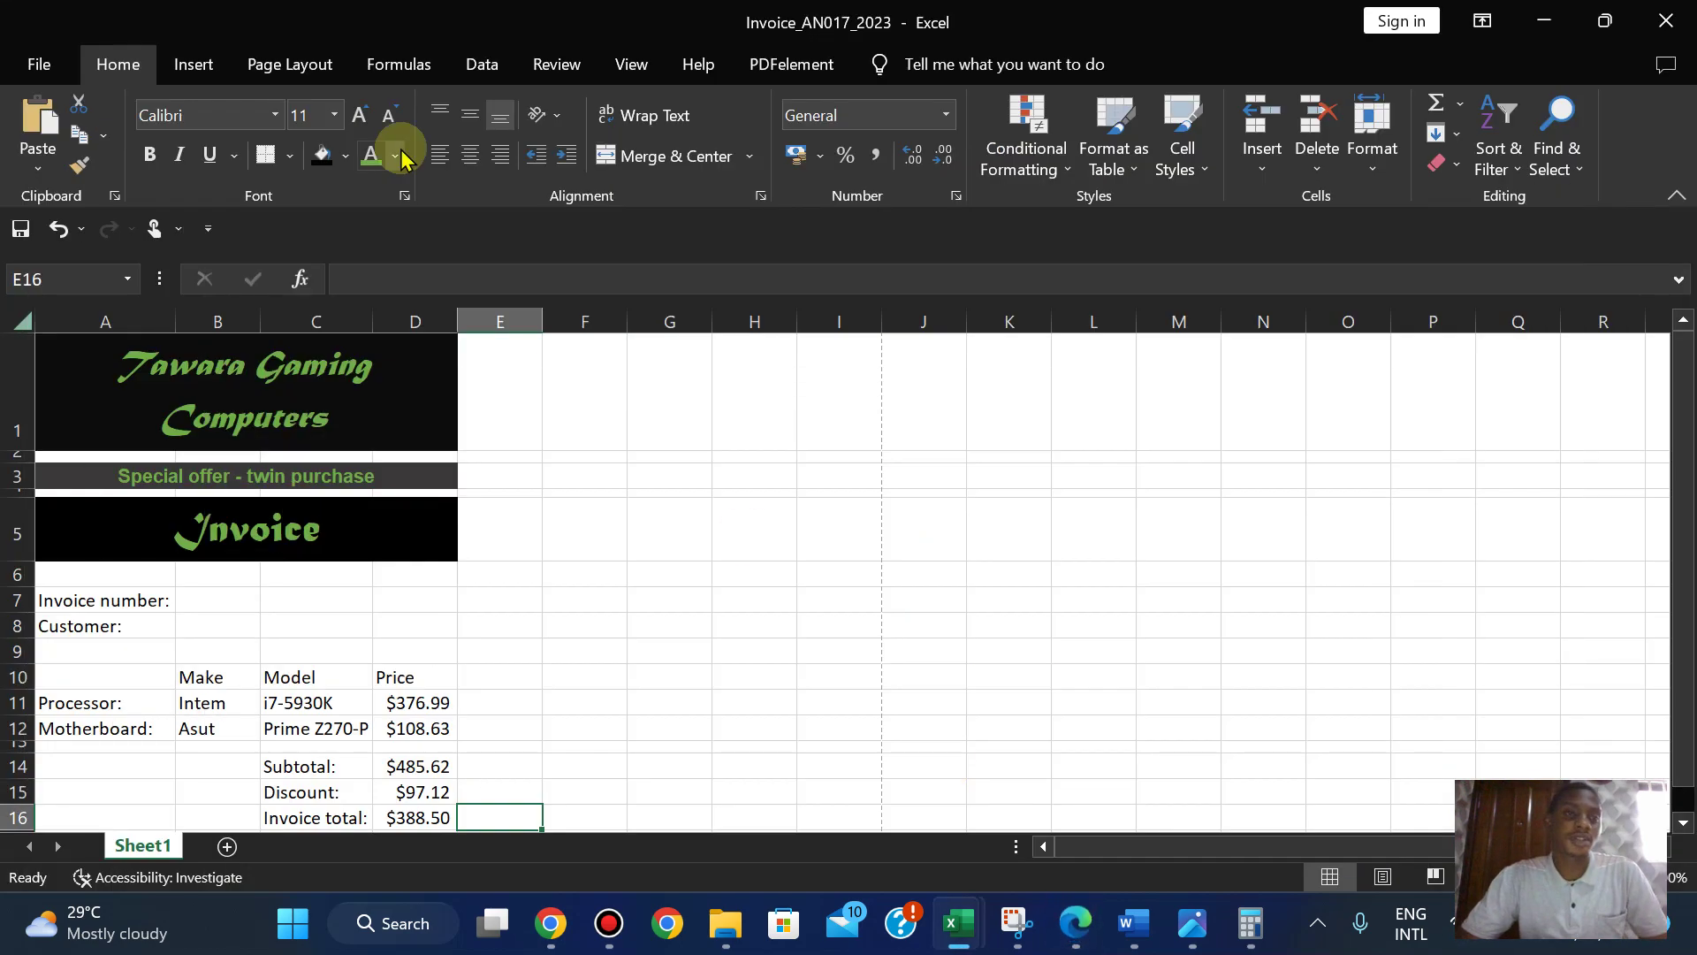
pyautogui.click(1069, 928)
pyautogui.click(1071, 926)
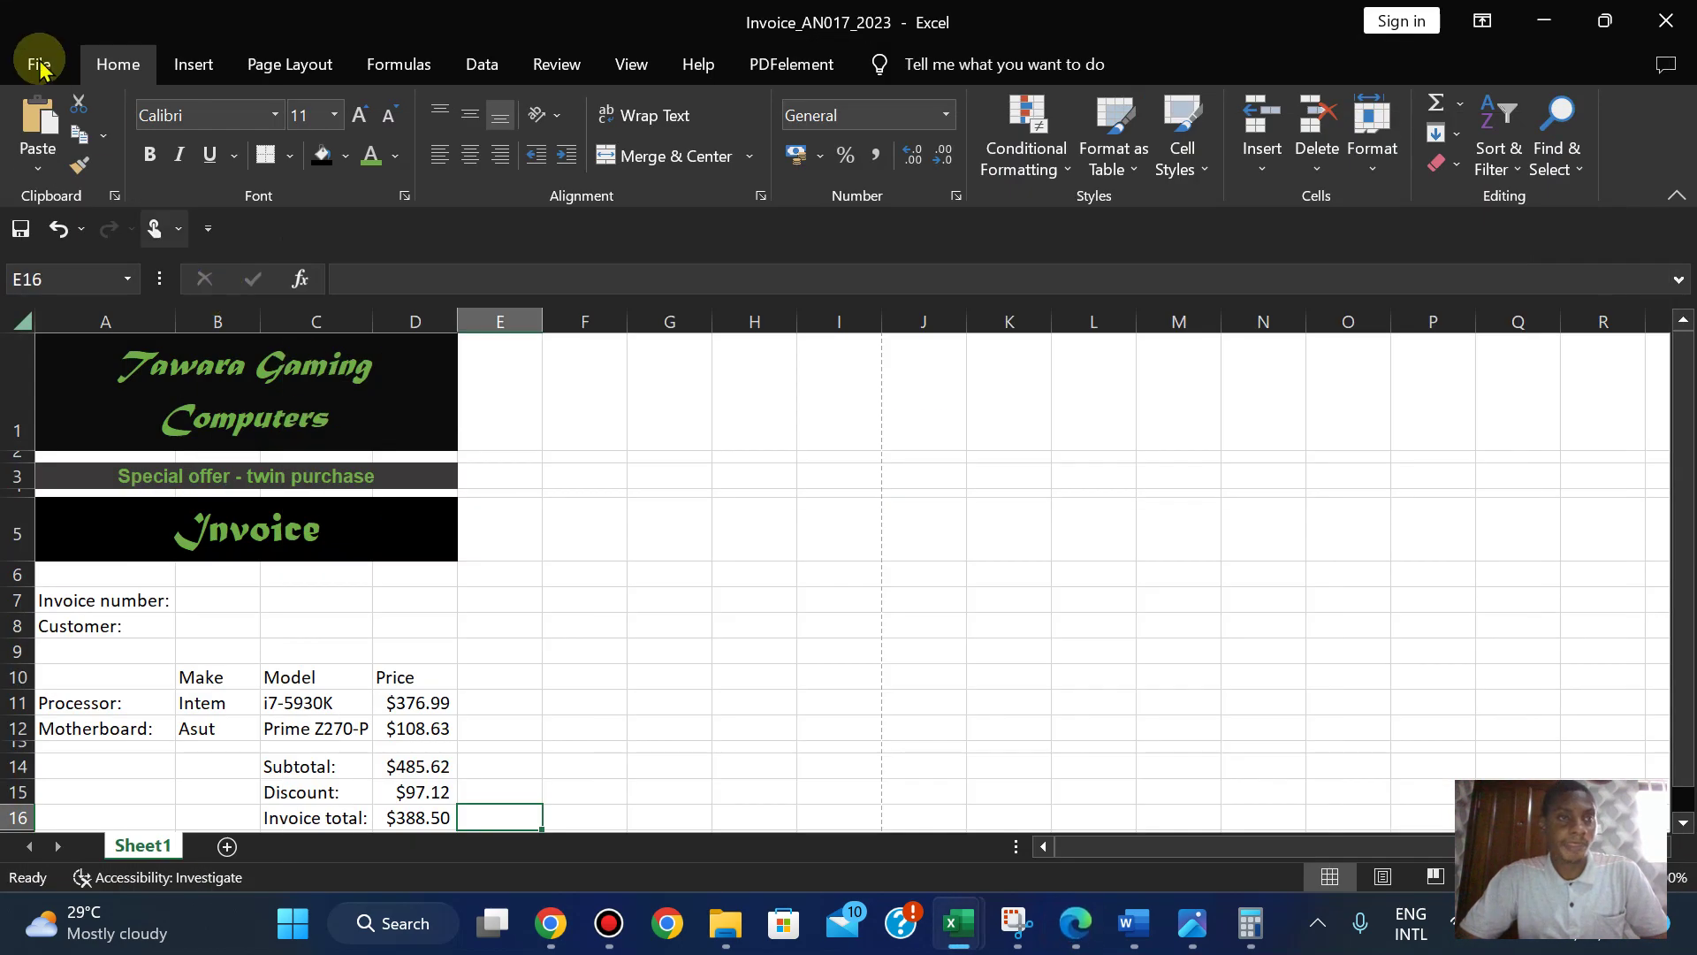
# - Preview the print settings, then go back and select the invoice range A1:D16
pyautogui.click(26, 54)
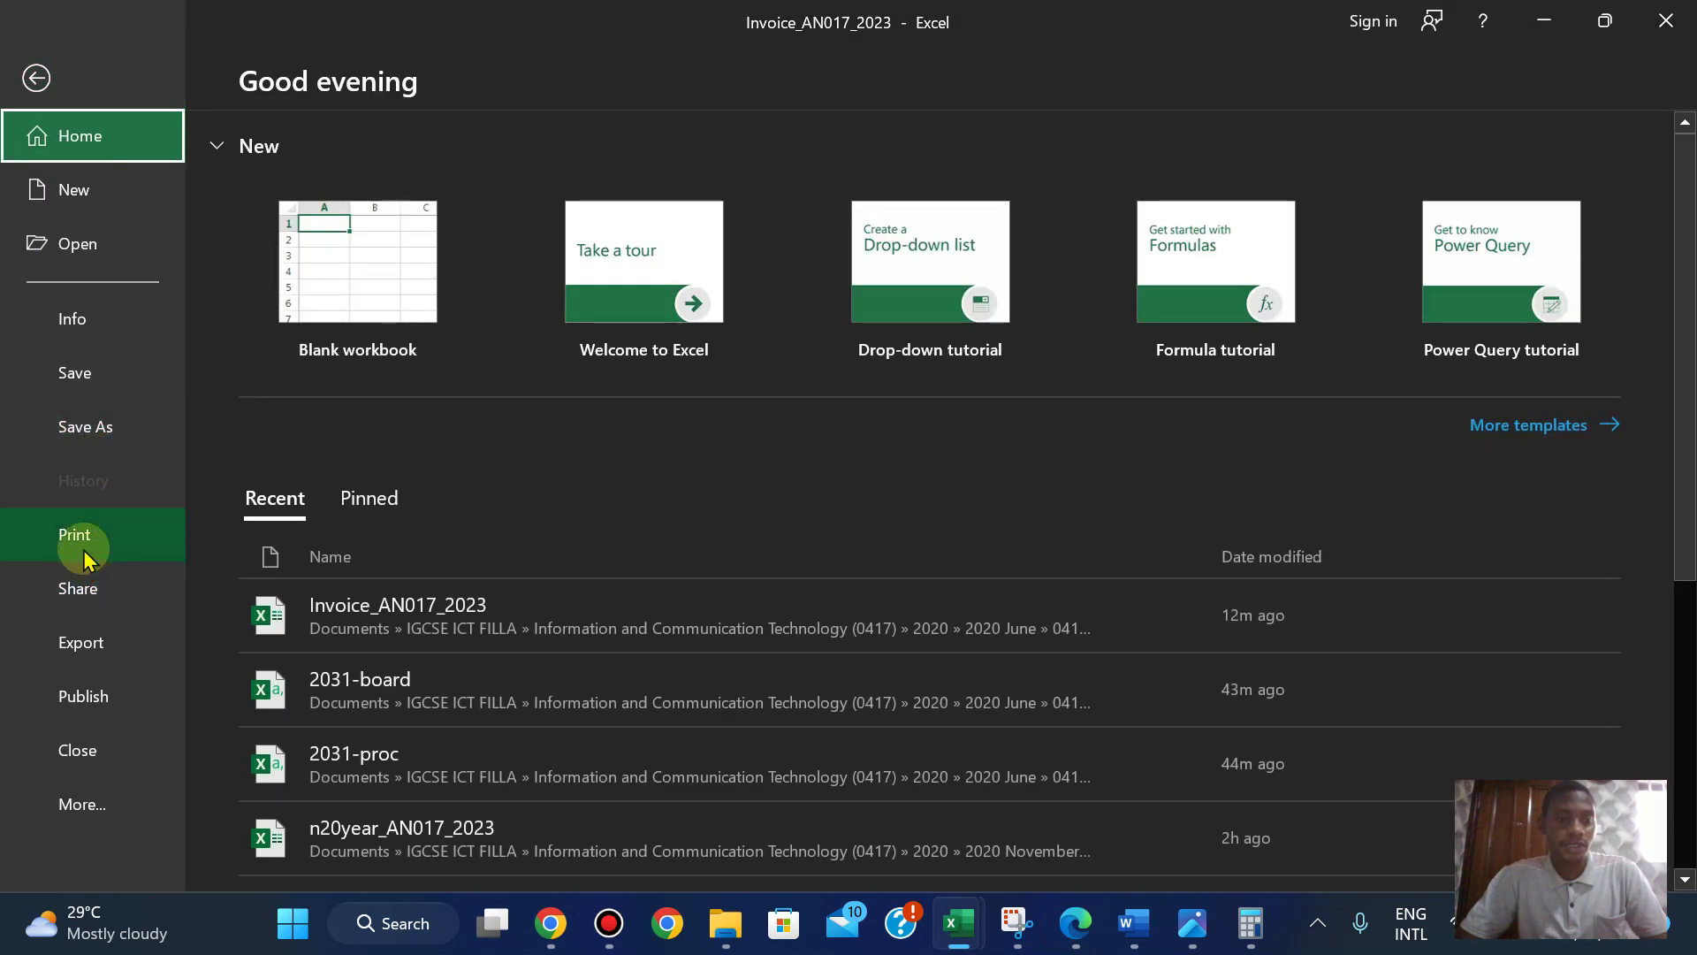
pyautogui.click(83, 538)
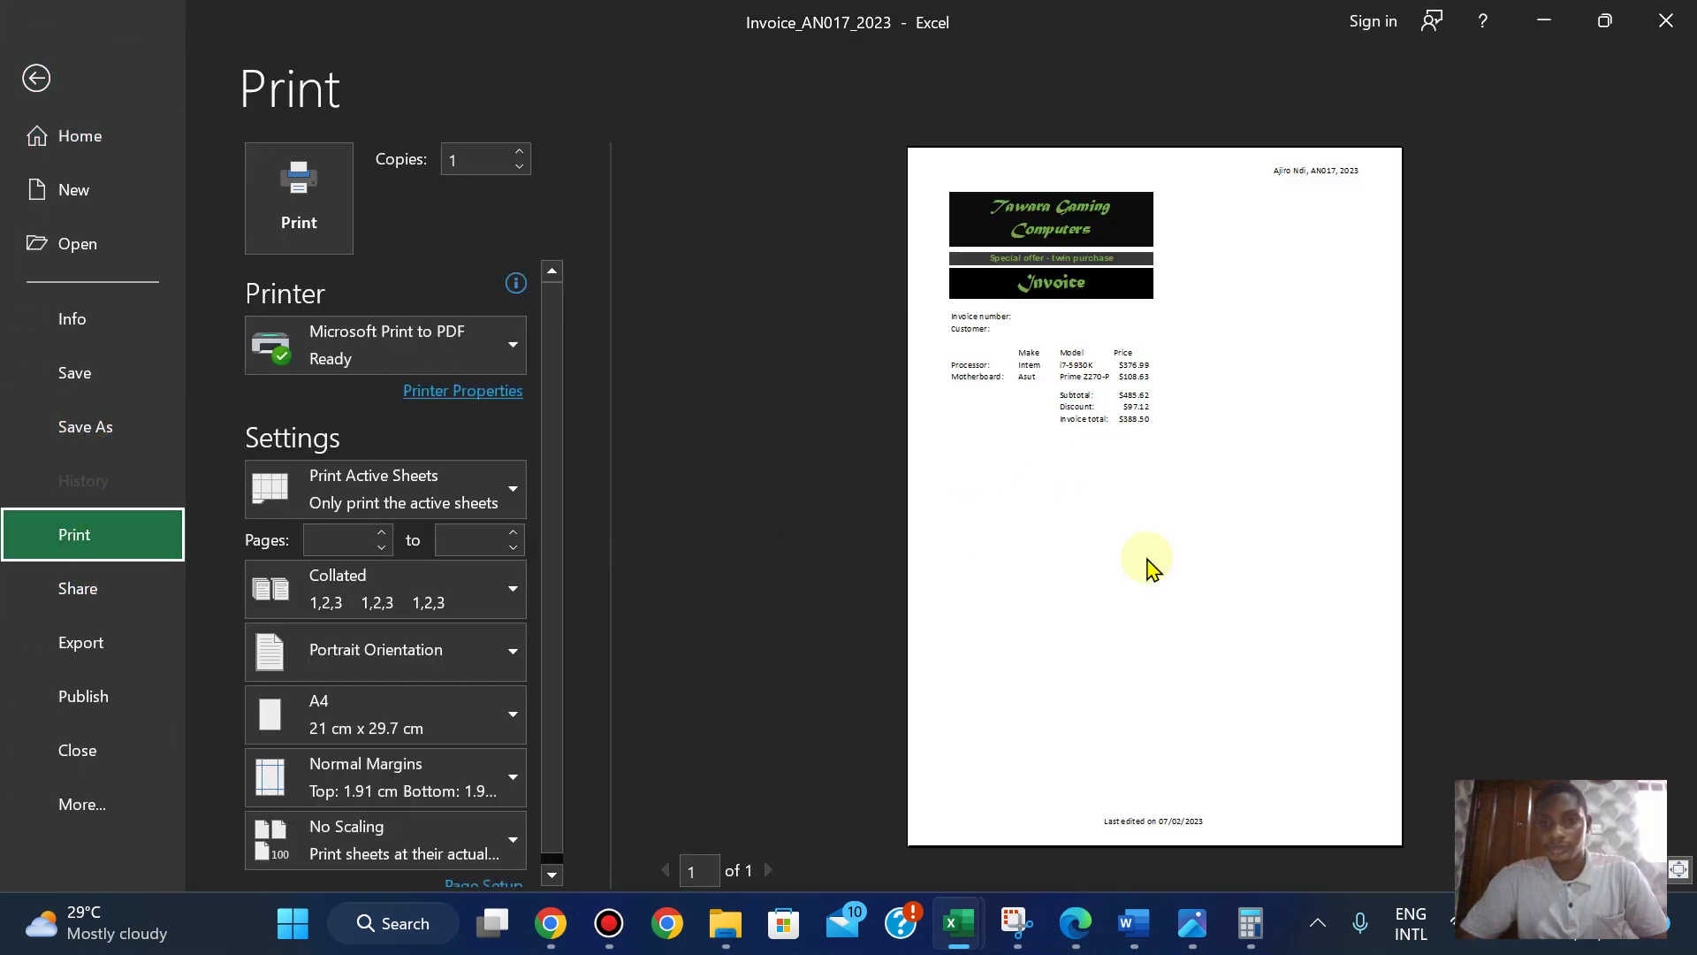
pyautogui.click(467, 484)
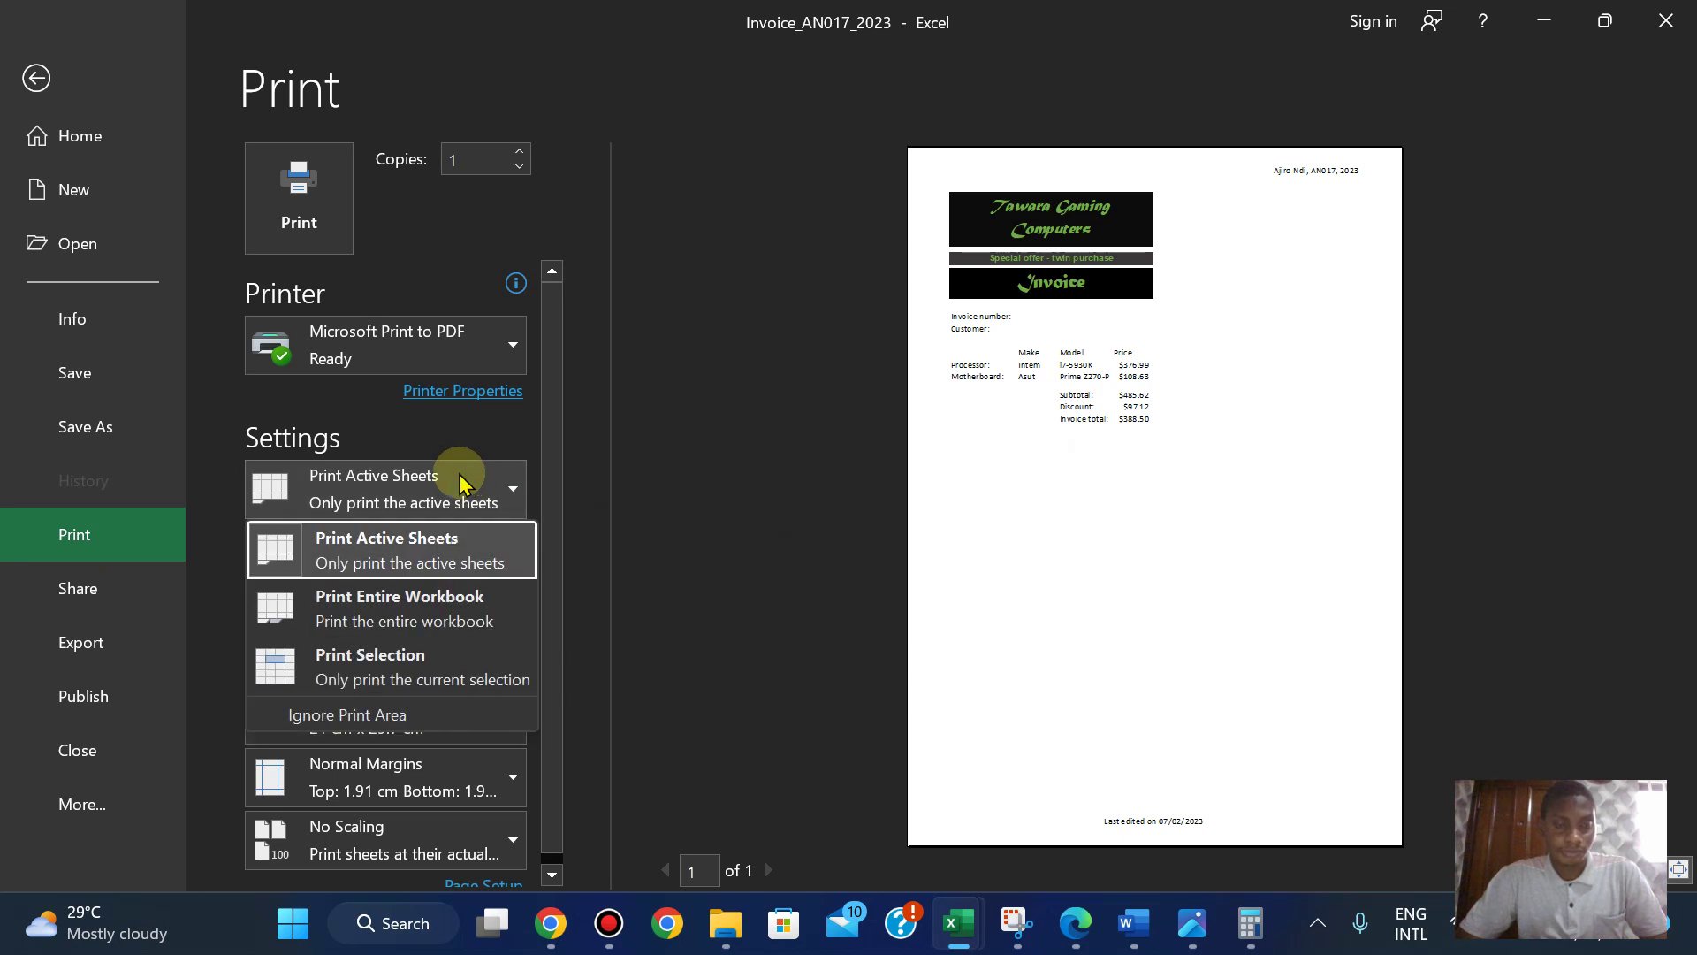
pyautogui.click(36, 84)
pyautogui.click(36, 84)
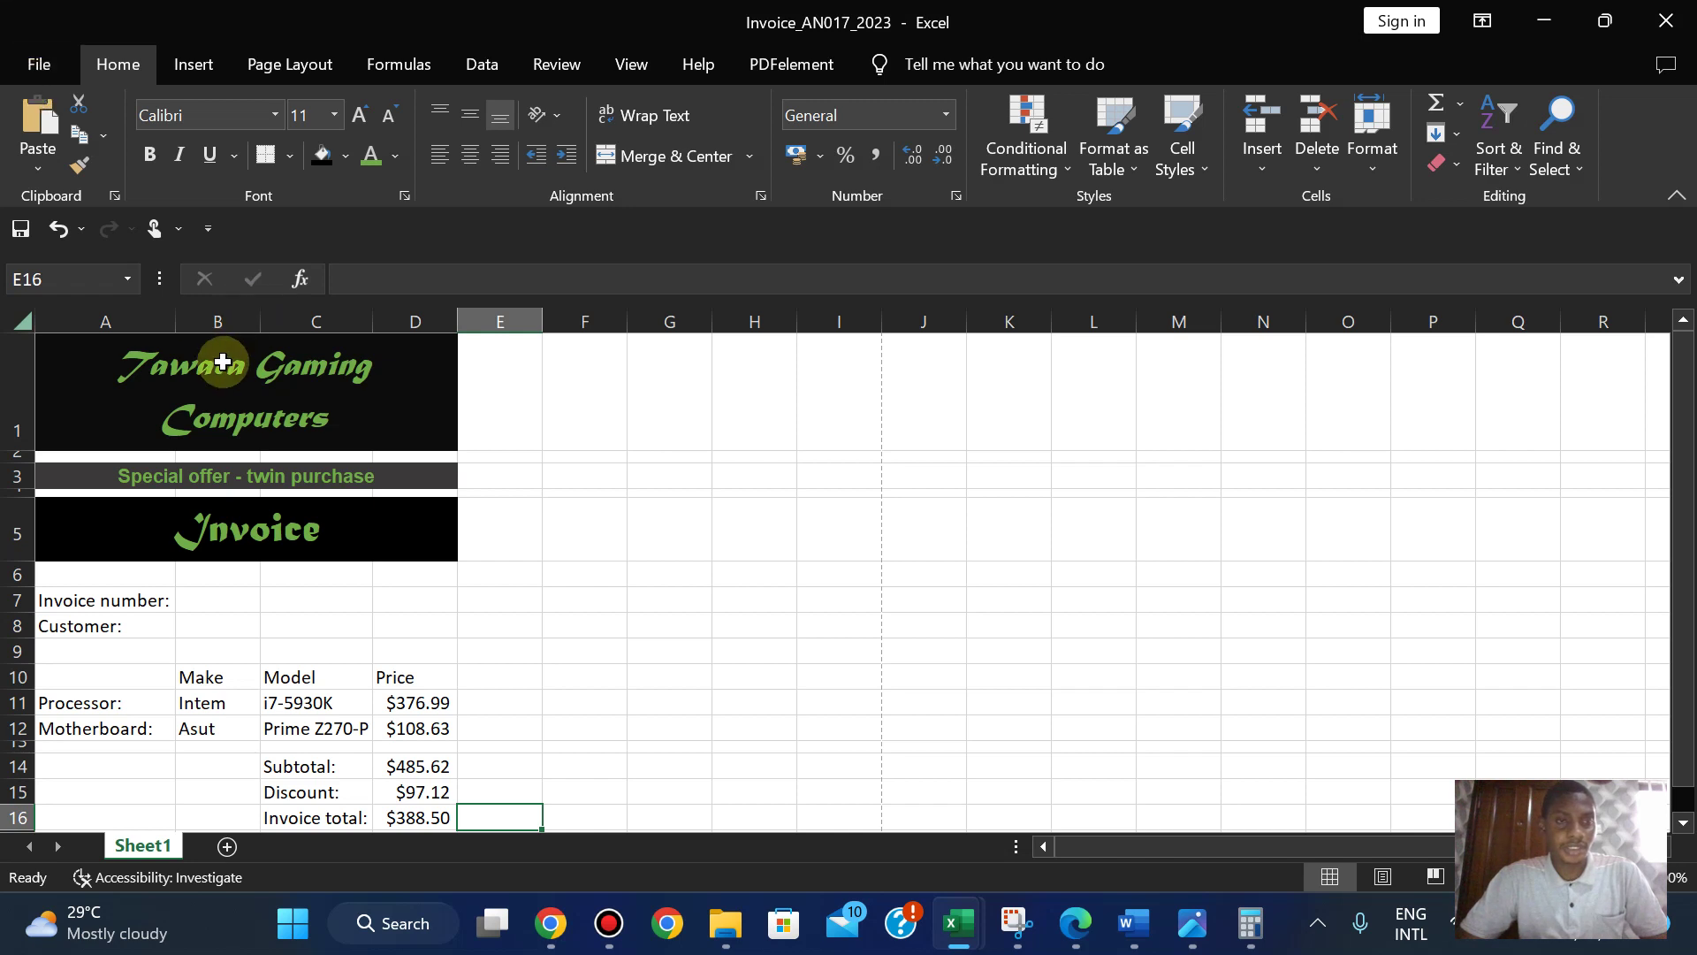
pyautogui.moveTo(224, 363); pyautogui.dragTo(310, 704)
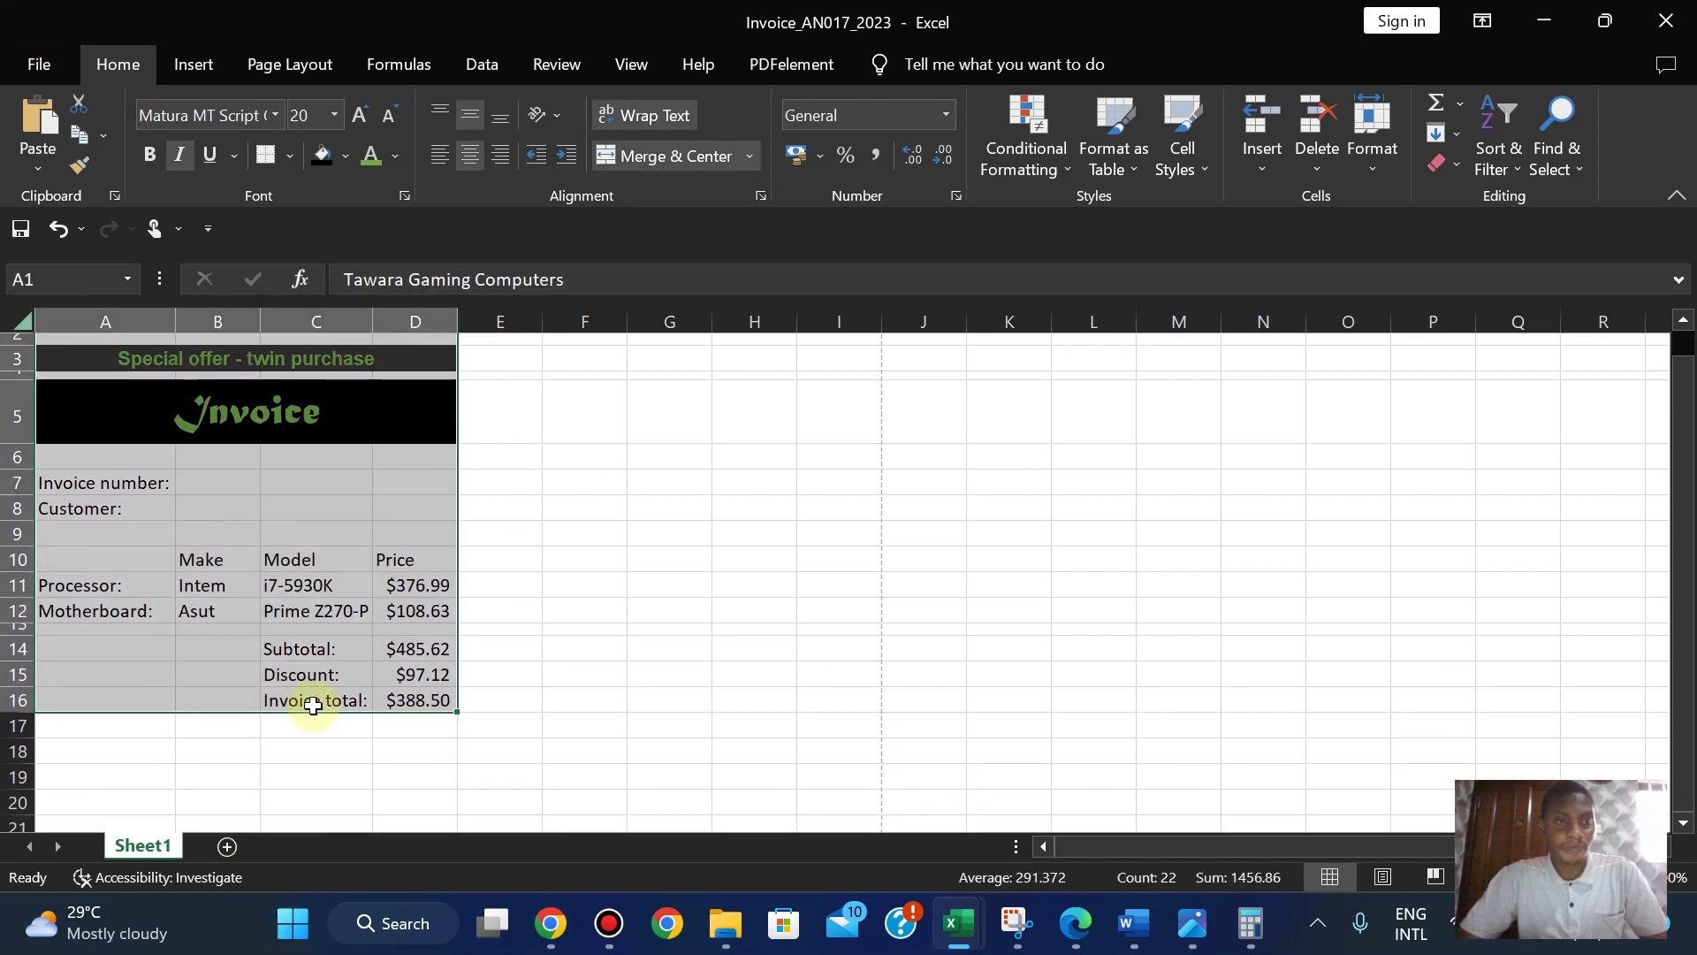
# - Try Print Selection in the print settings, then revert to Print Active Sheets
pyautogui.click(36, 62)
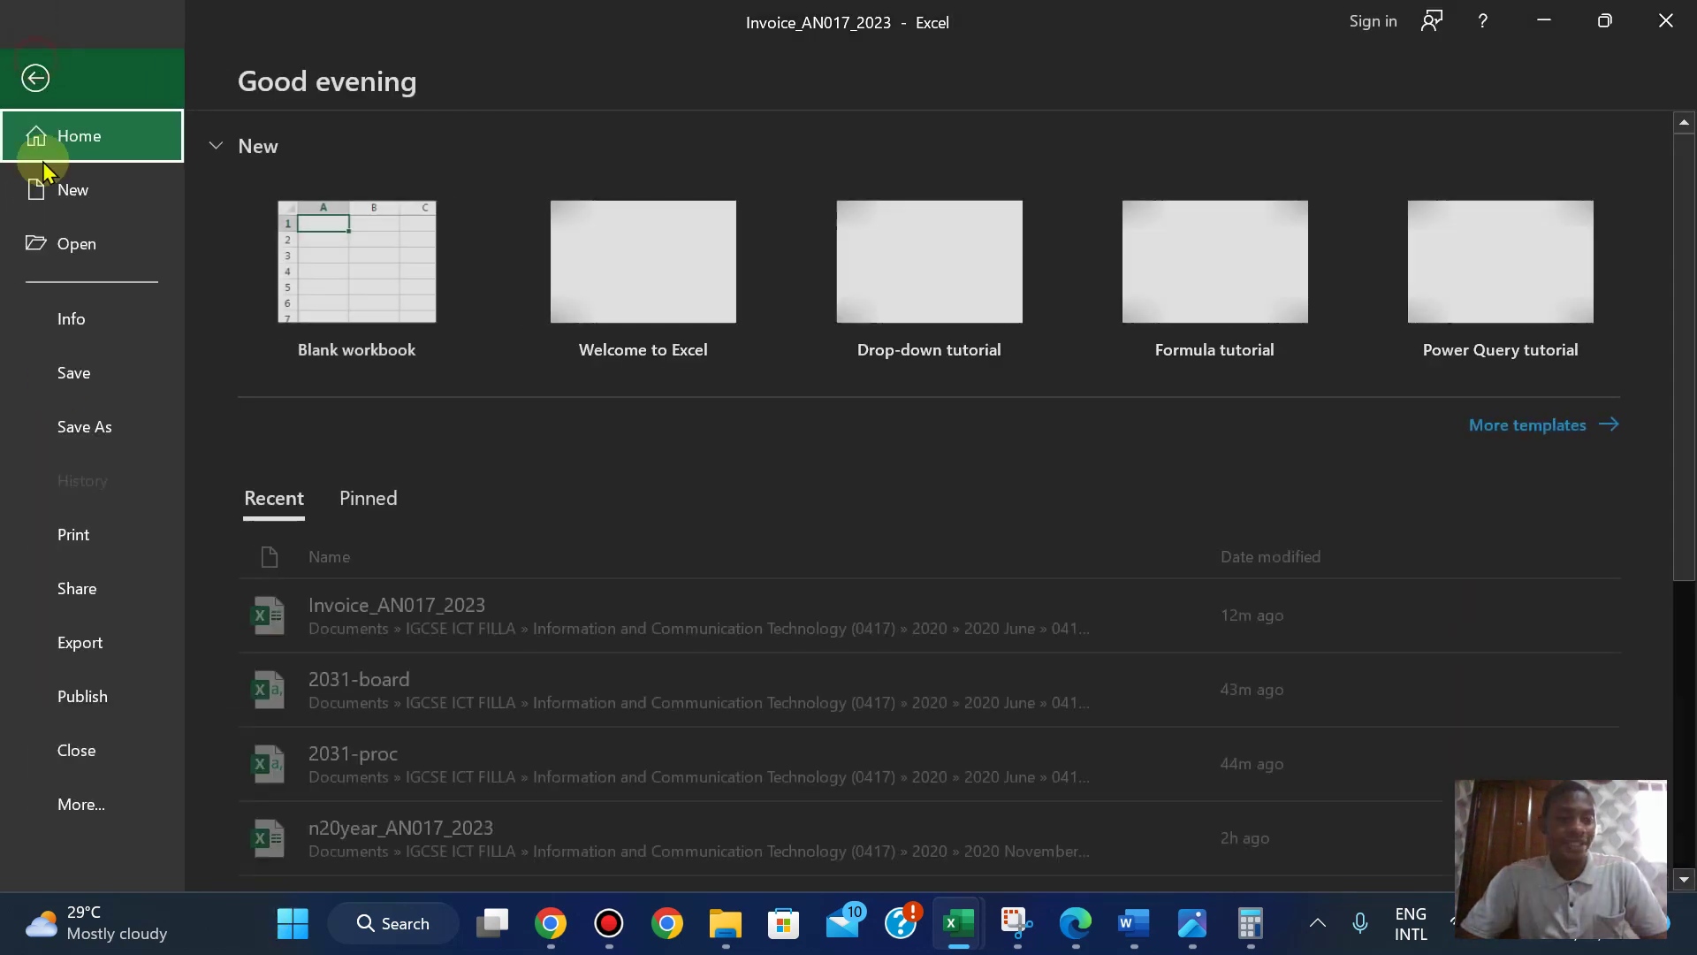
pyautogui.click(74, 535)
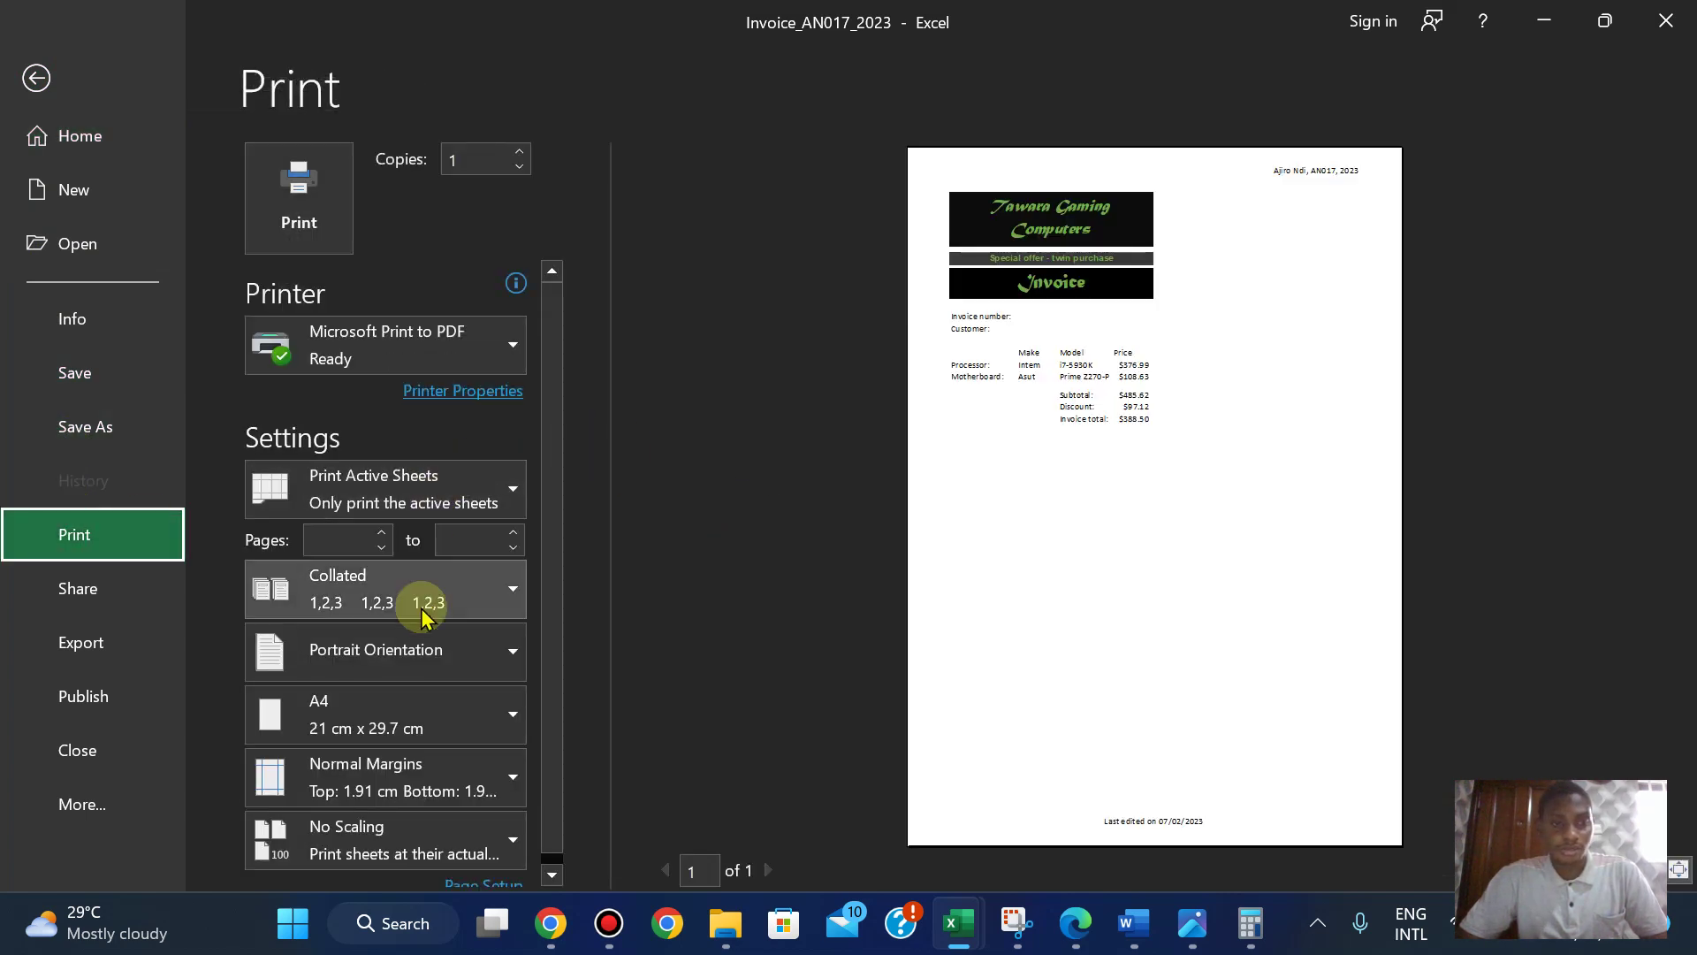
pyautogui.click(424, 502)
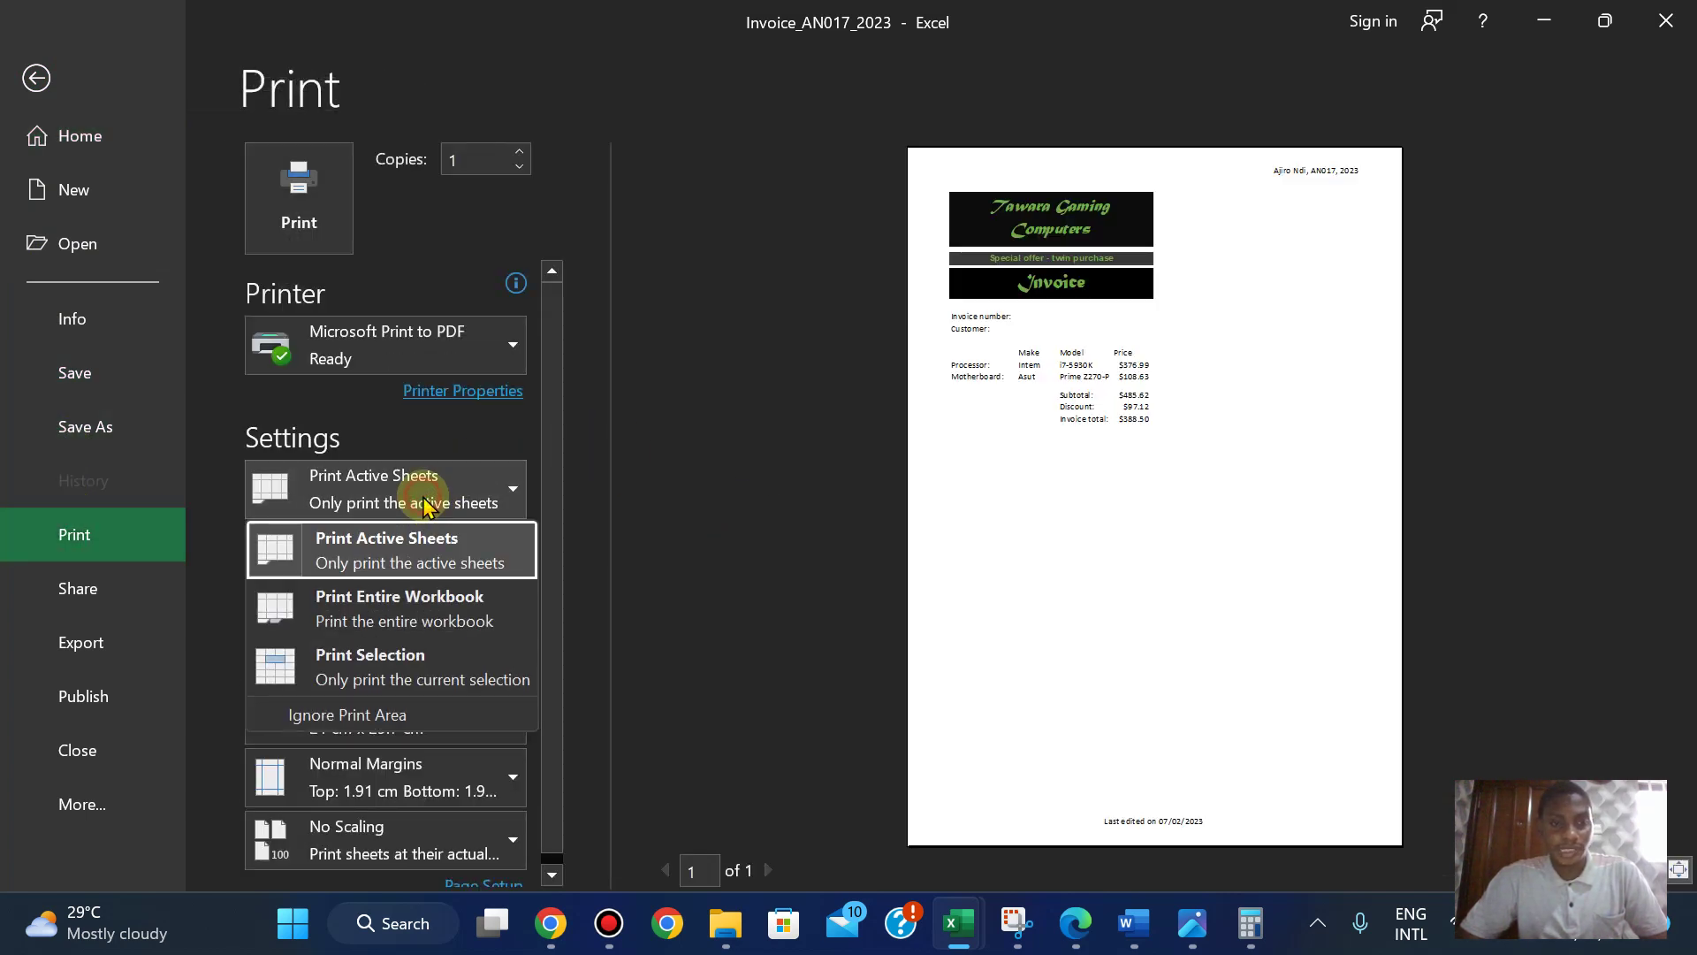
pyautogui.click(394, 665)
pyautogui.click(399, 480)
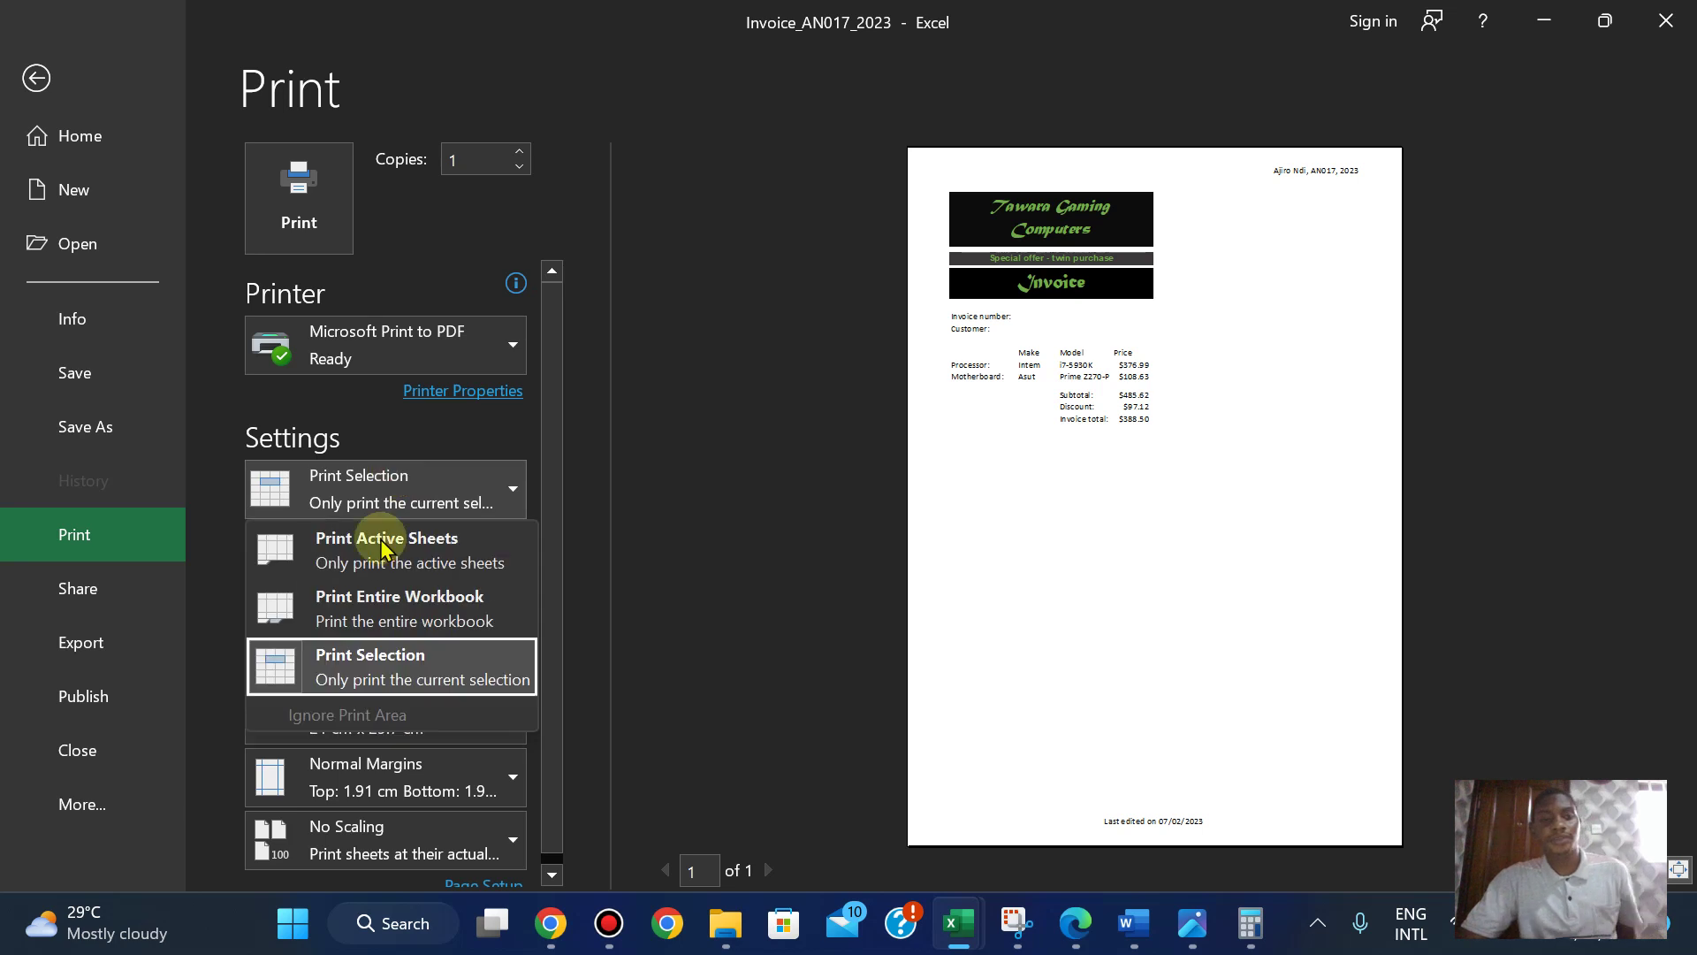
pyautogui.click(380, 552)
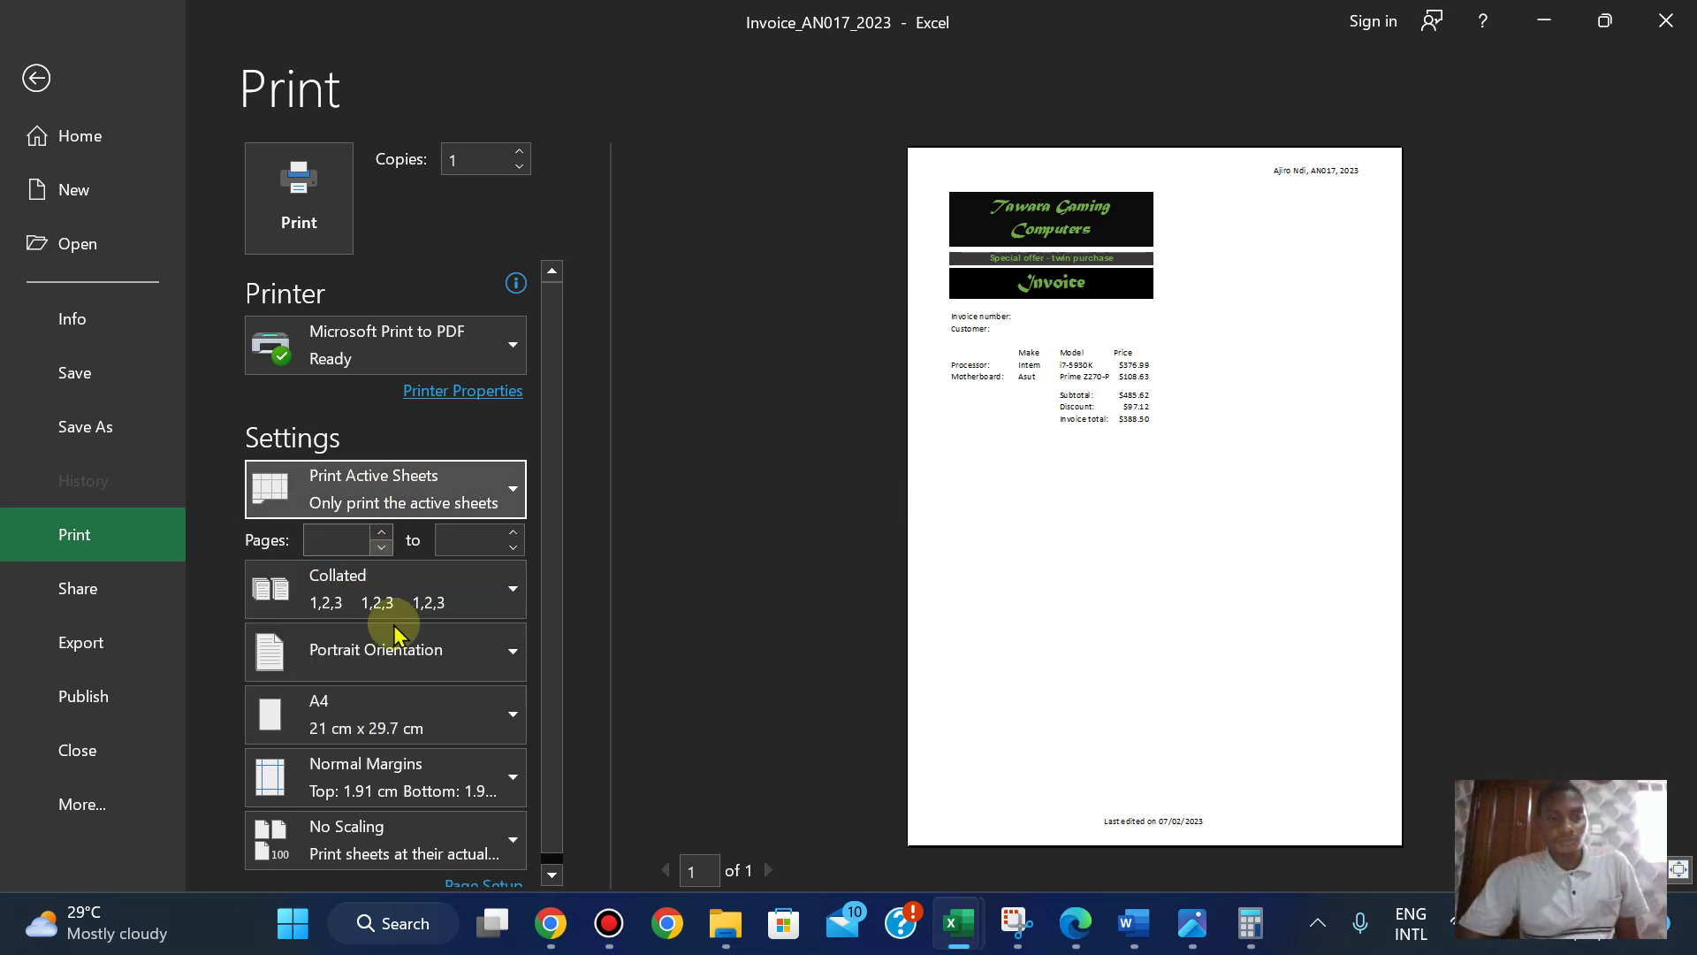
# - Try Fit All Columns on One Page, then set scaling back to No Scaling
pyautogui.click(411, 843)
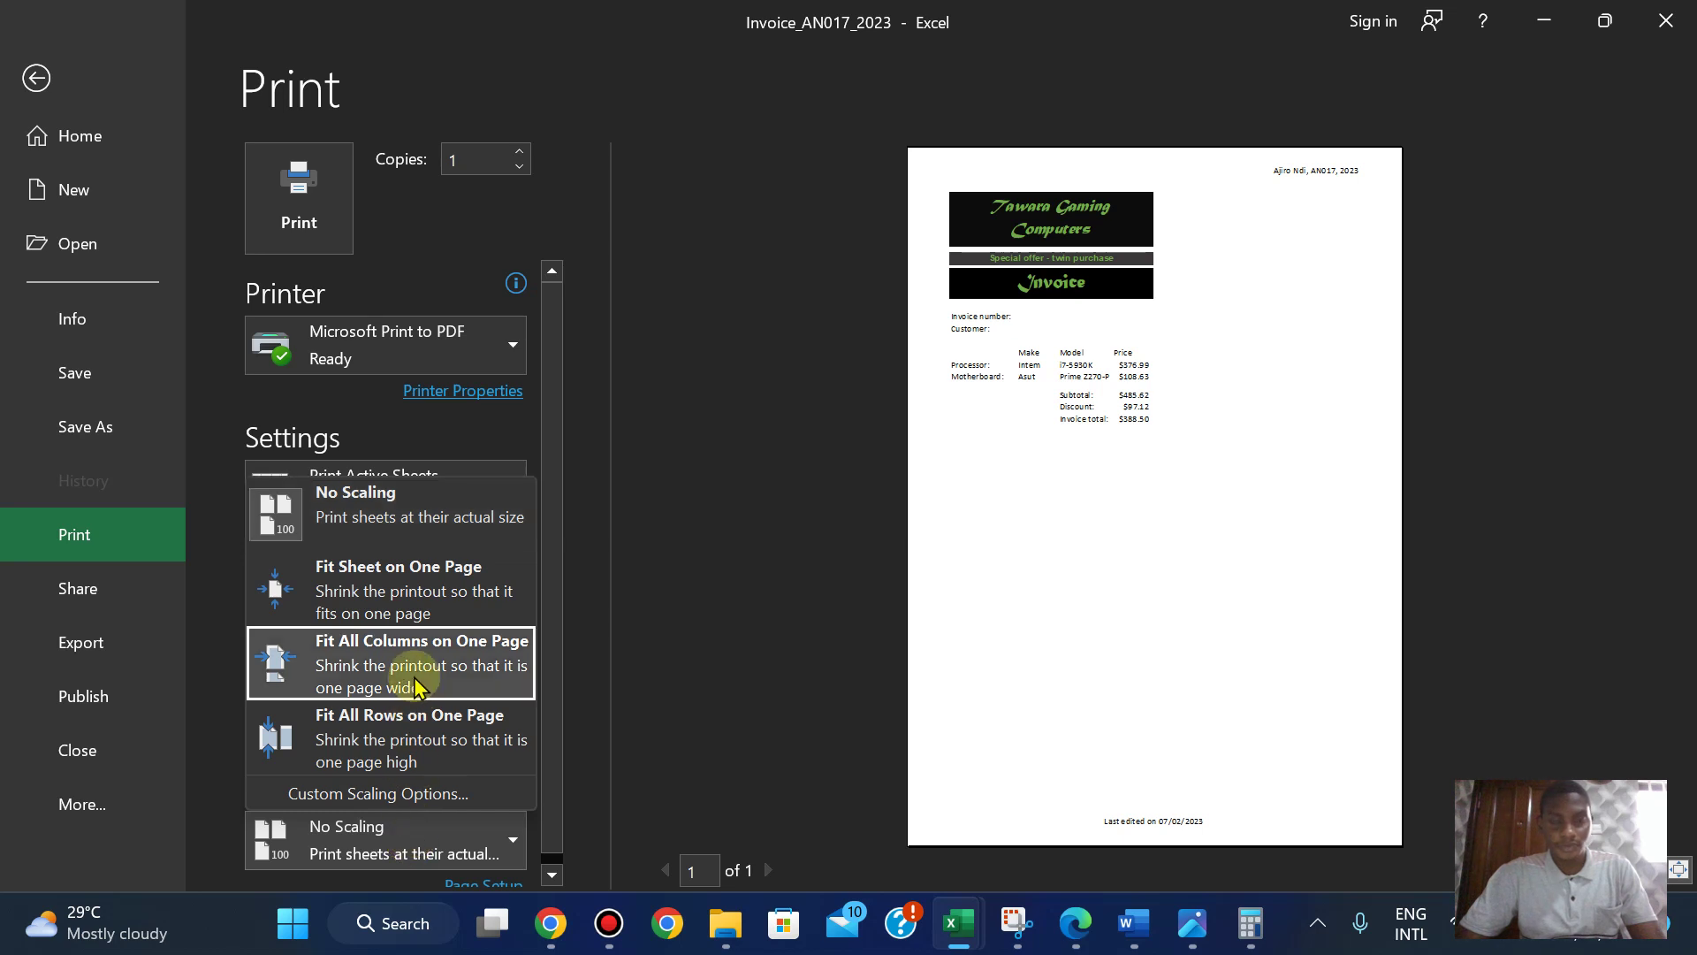
pyautogui.click(416, 667)
pyautogui.click(411, 839)
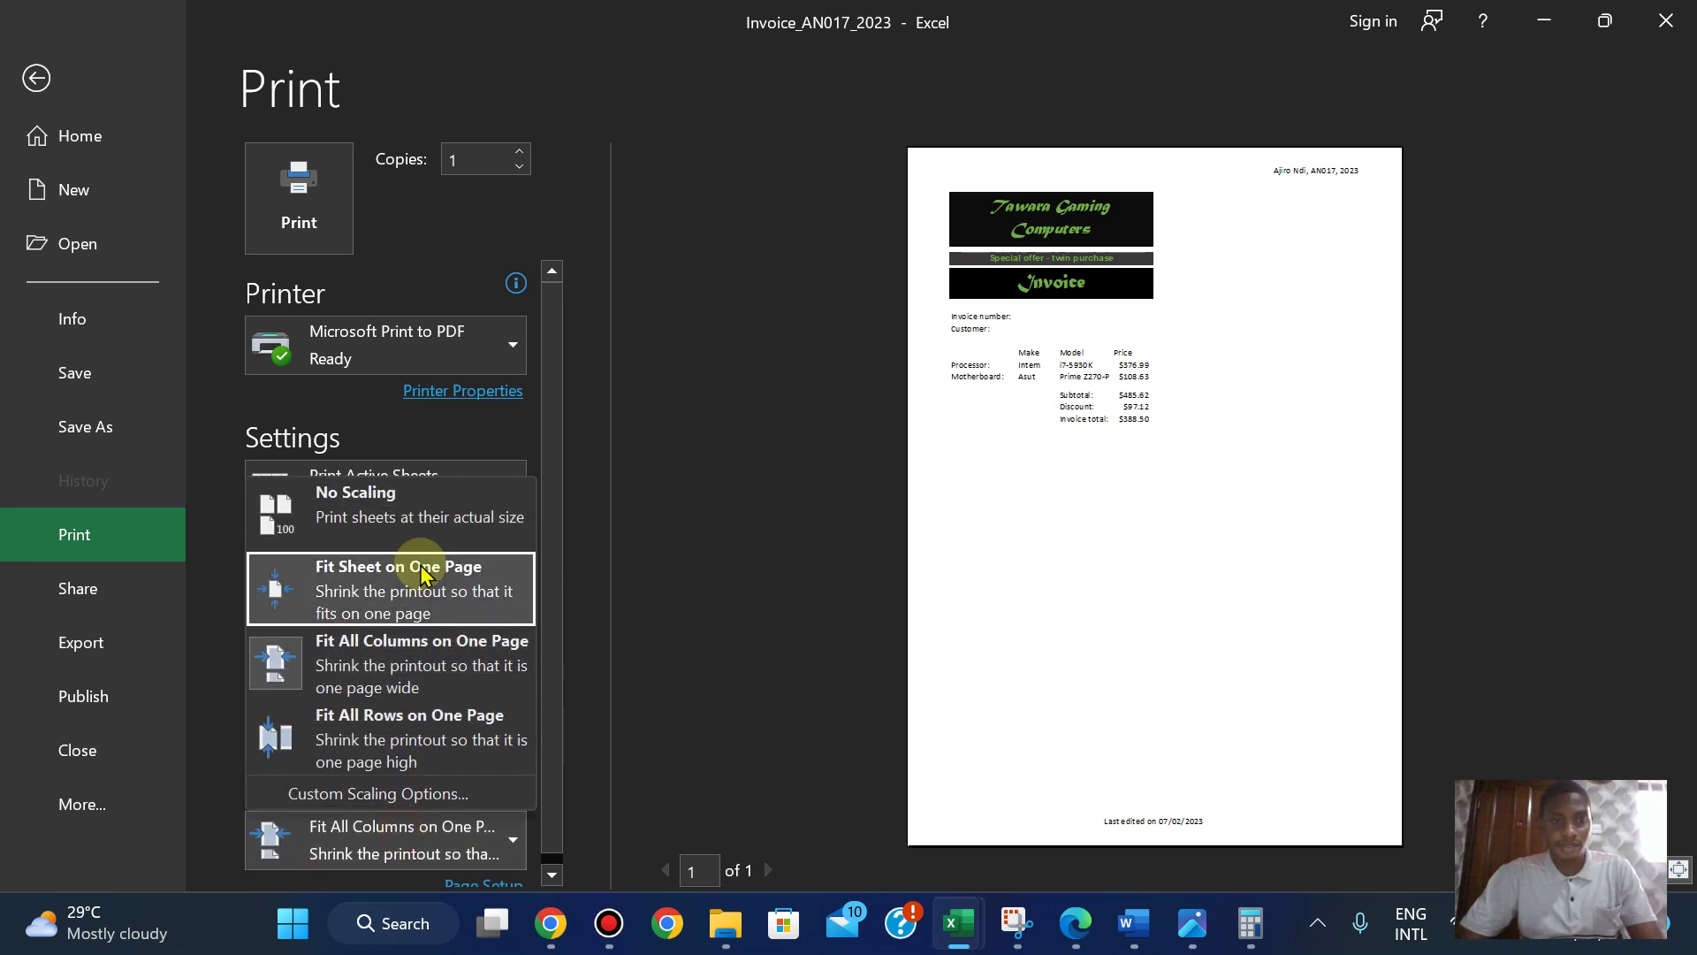
pyautogui.click(413, 528)
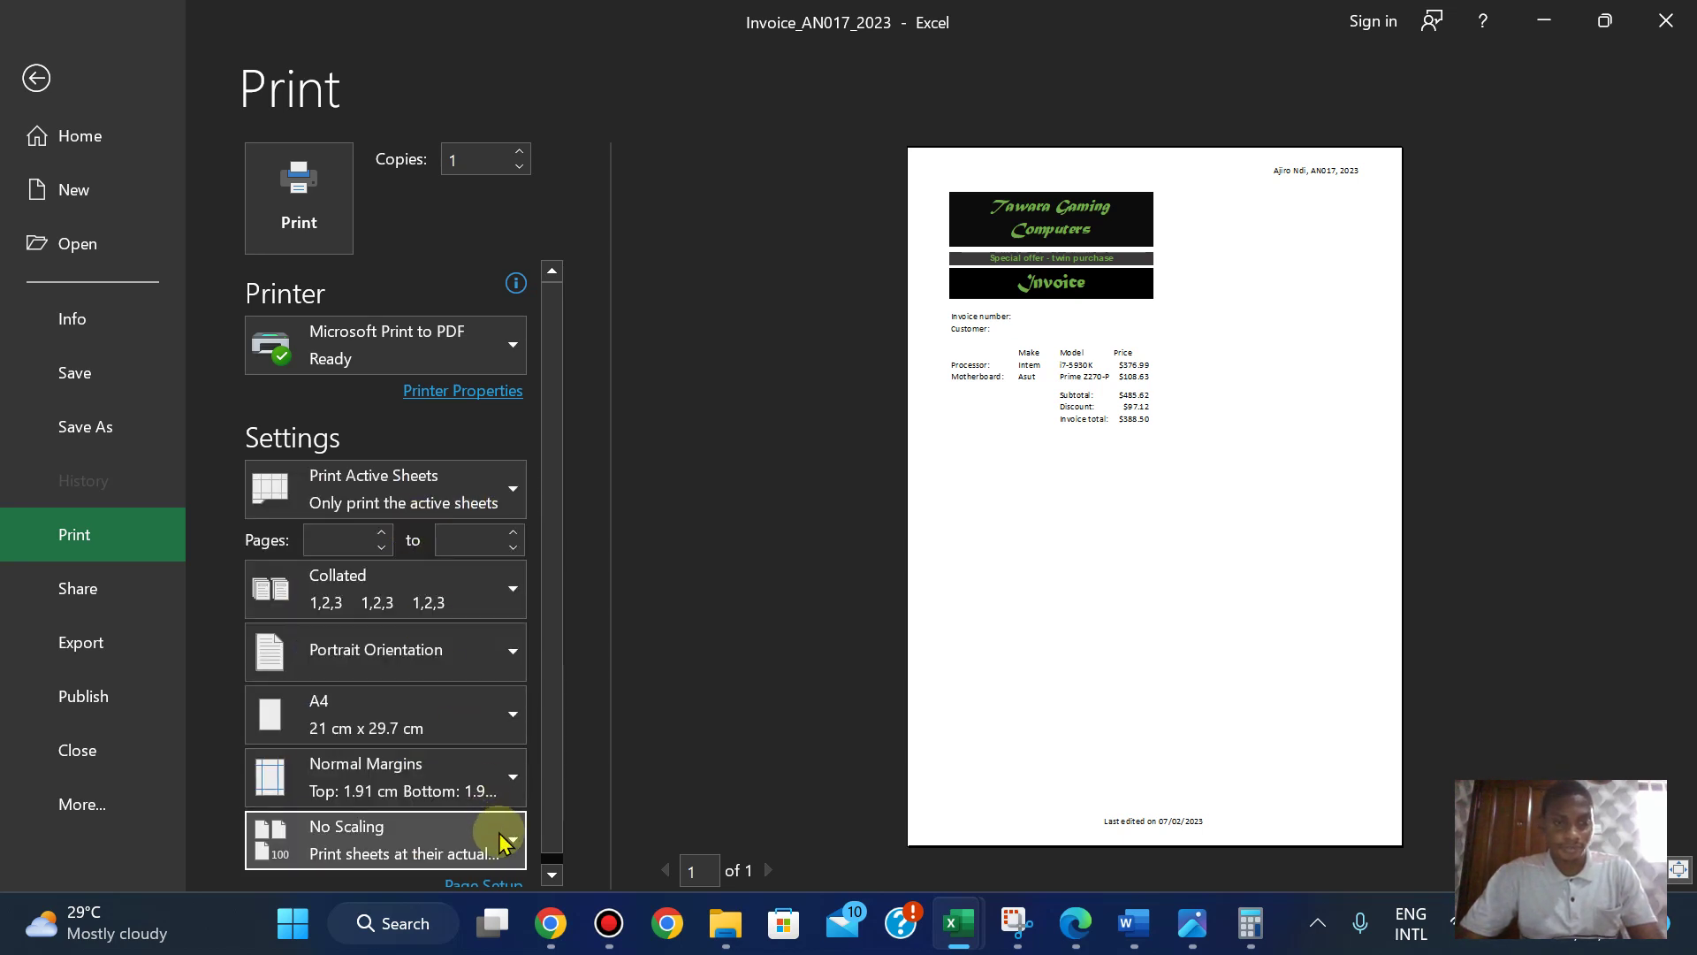
pyautogui.click(550, 875)
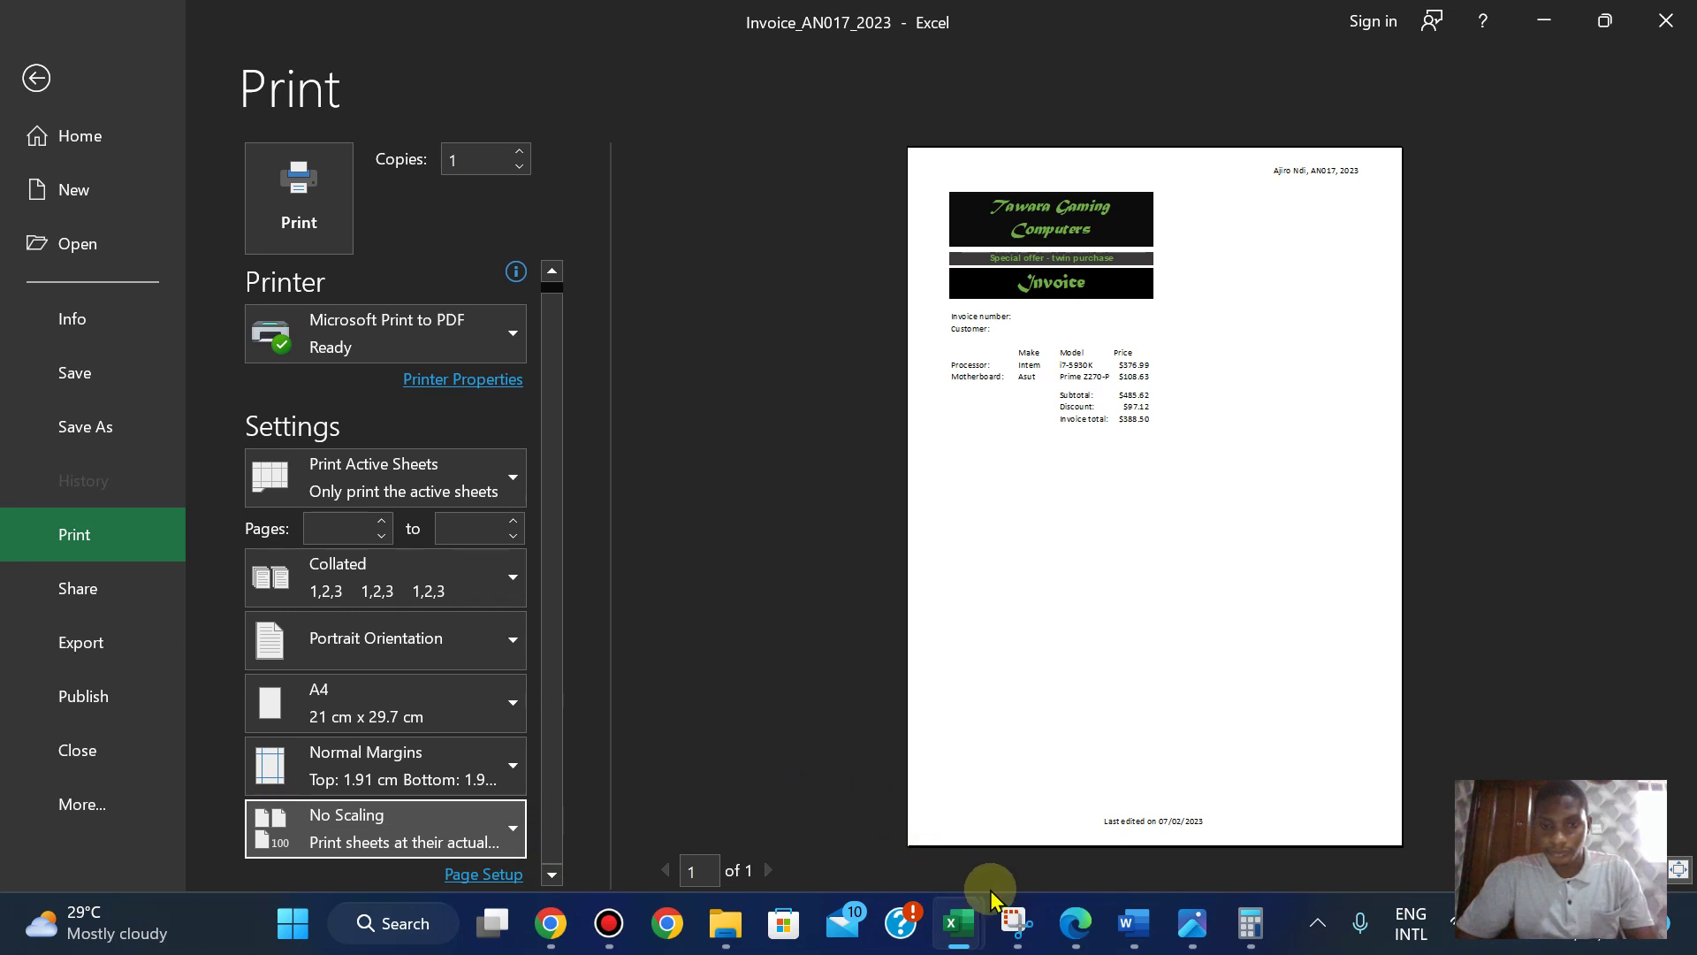
# - Print with Microsoft Print to PDF and copy the PRINTOUT 3 heading from the paper
pyautogui.click(1074, 926)
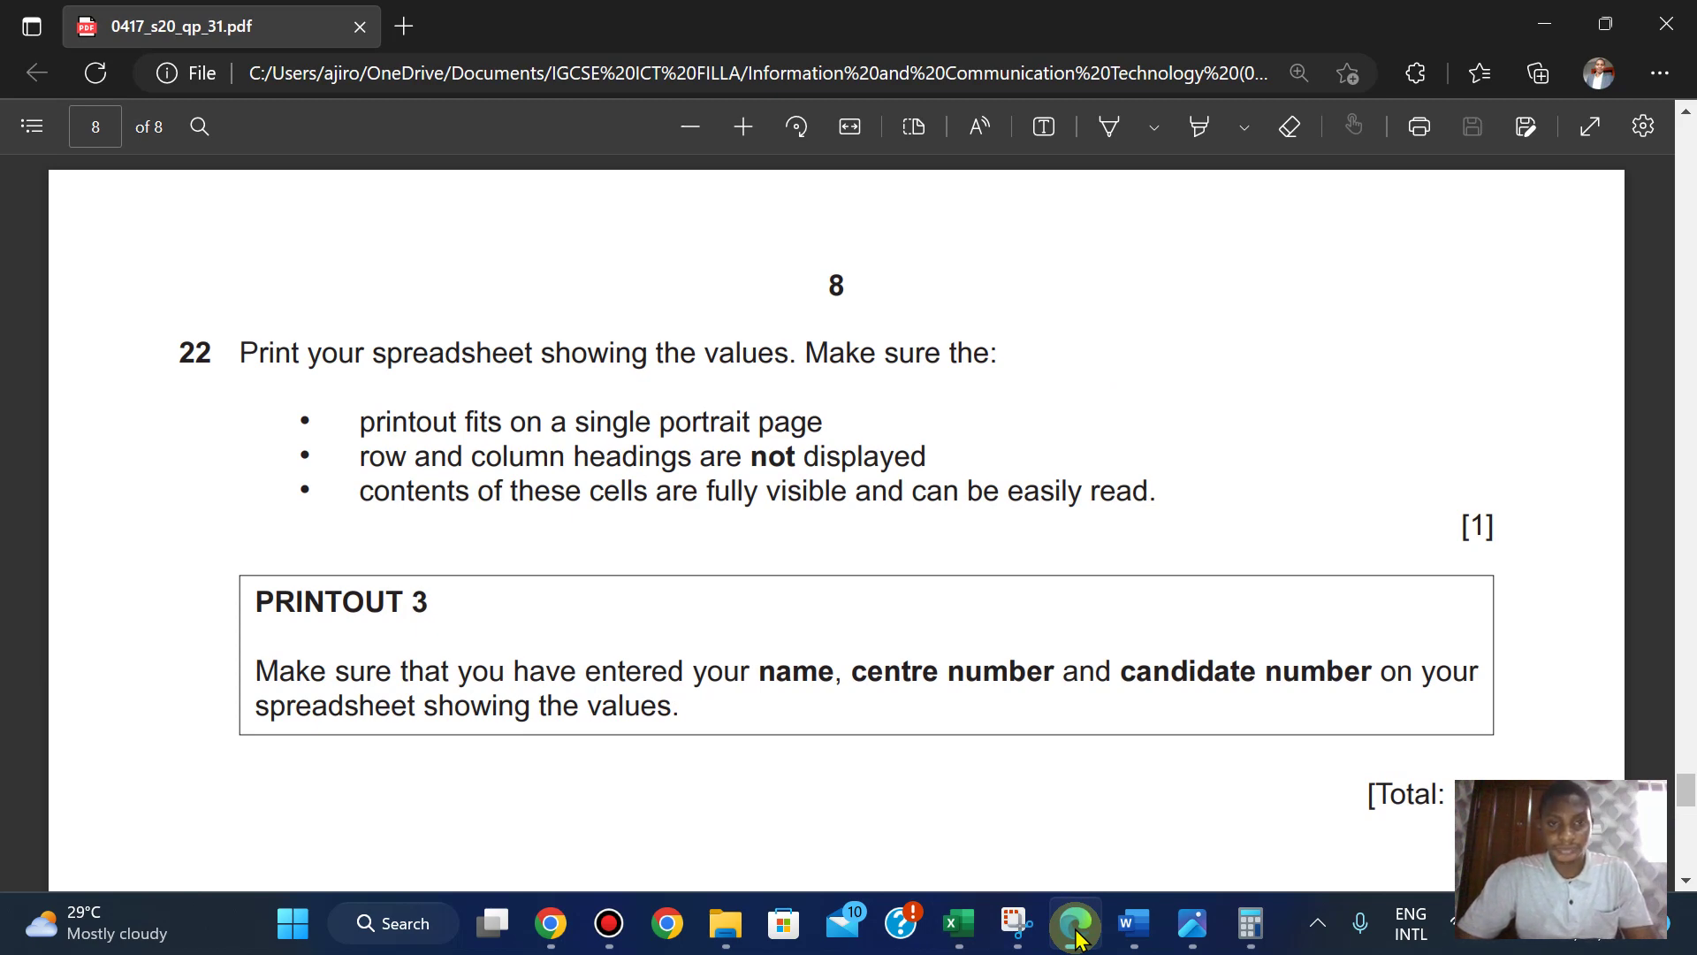
pyautogui.click(1074, 926)
pyautogui.click(309, 231)
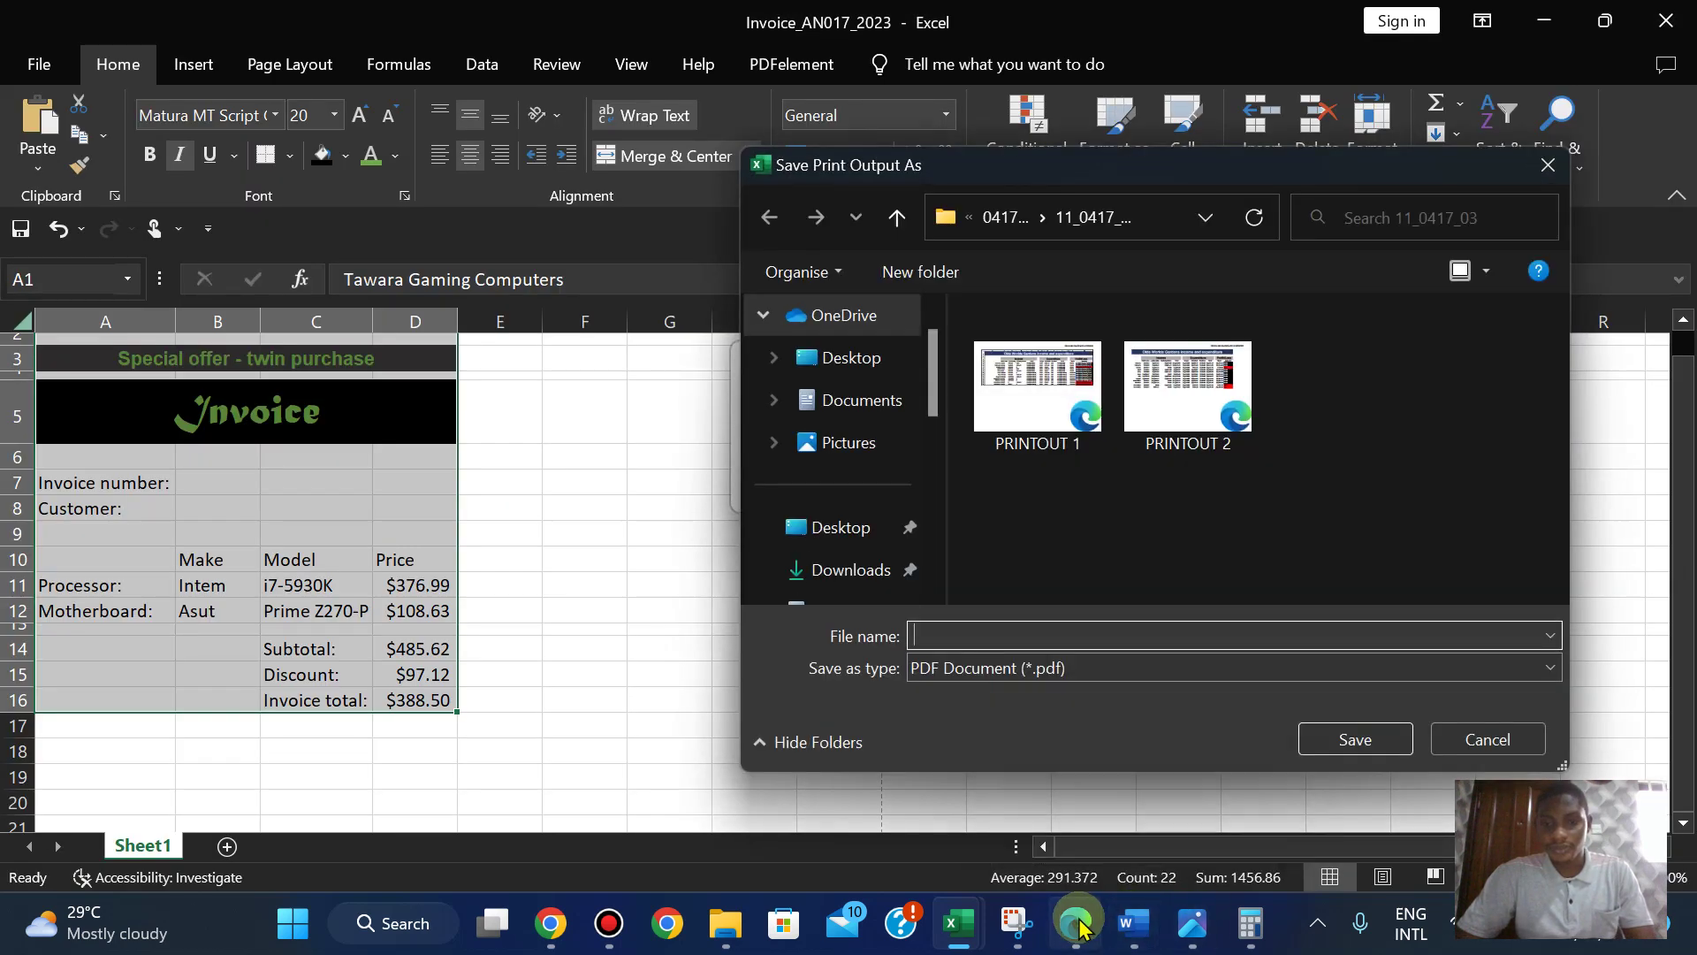
pyautogui.click(1077, 924)
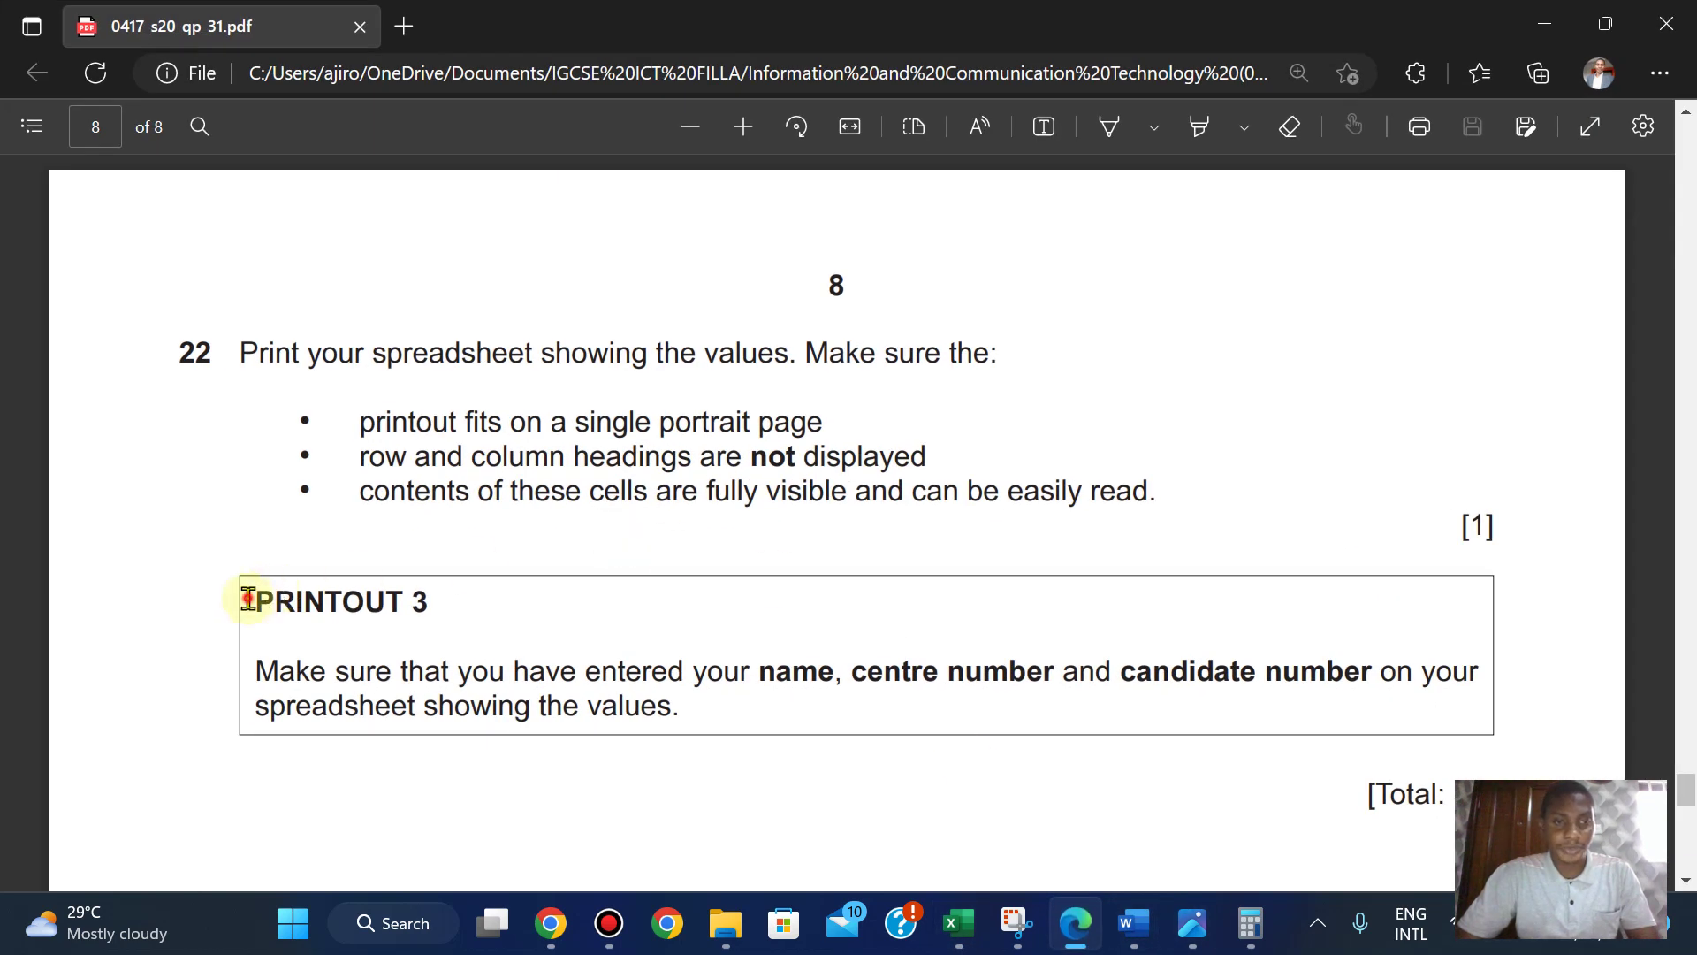
pyautogui.moveTo(248, 599); pyautogui.dragTo(431, 608)
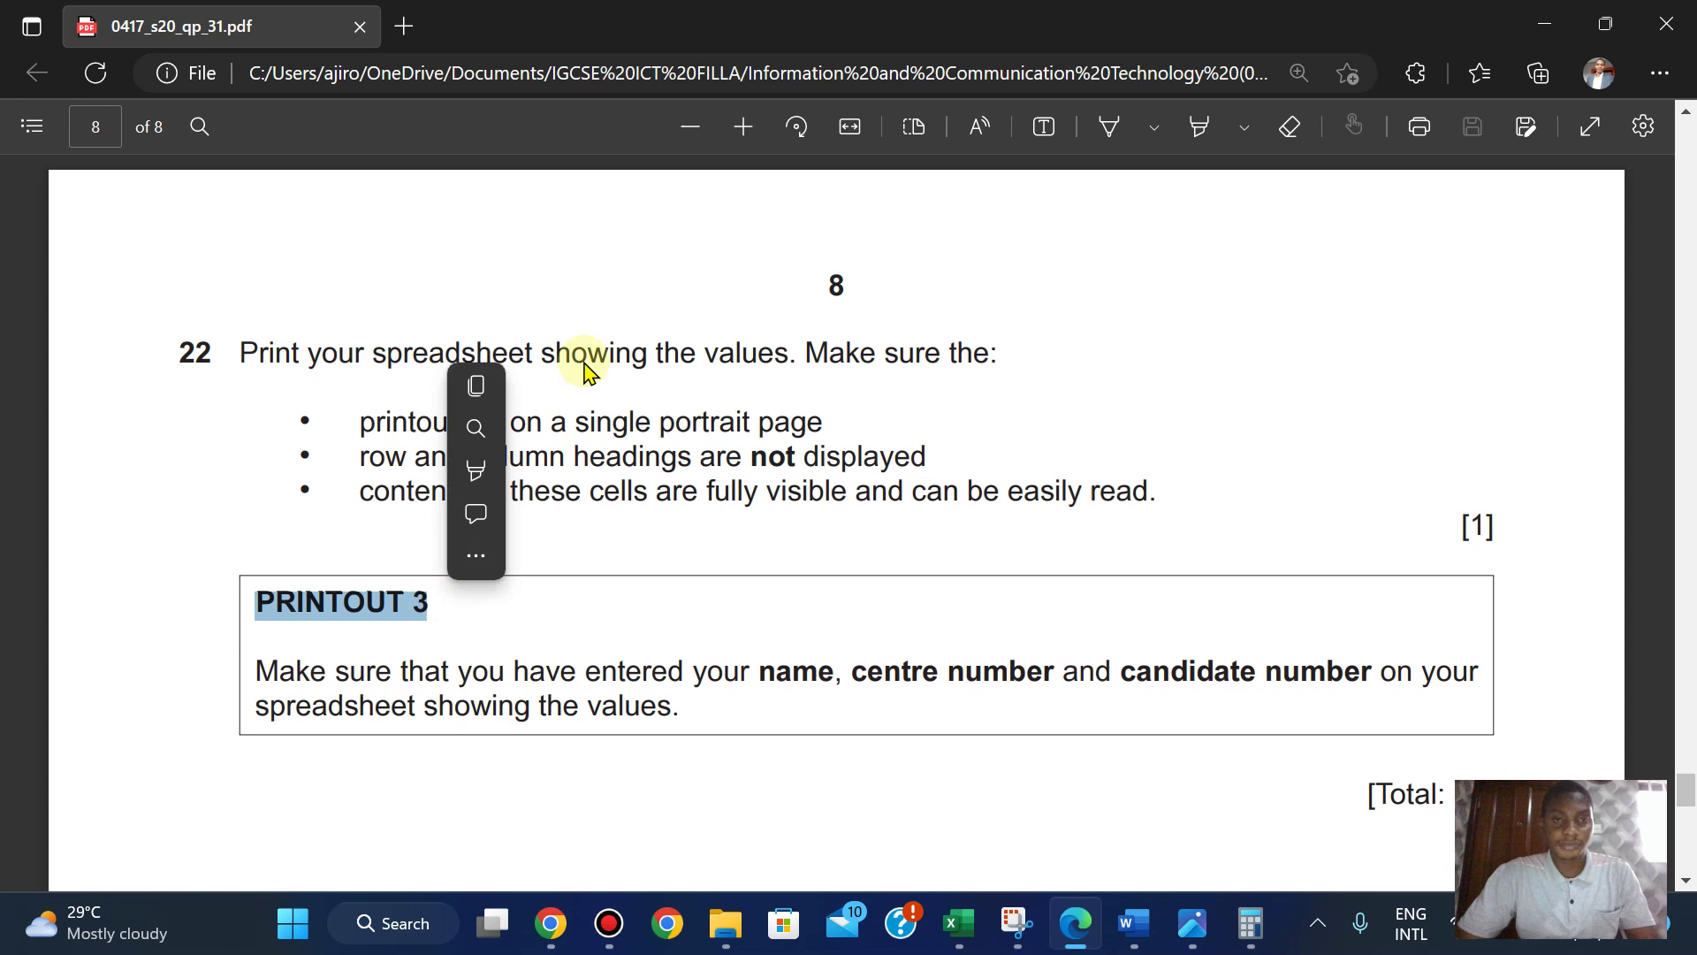
pyautogui.click(489, 393)
pyautogui.click(979, 924)
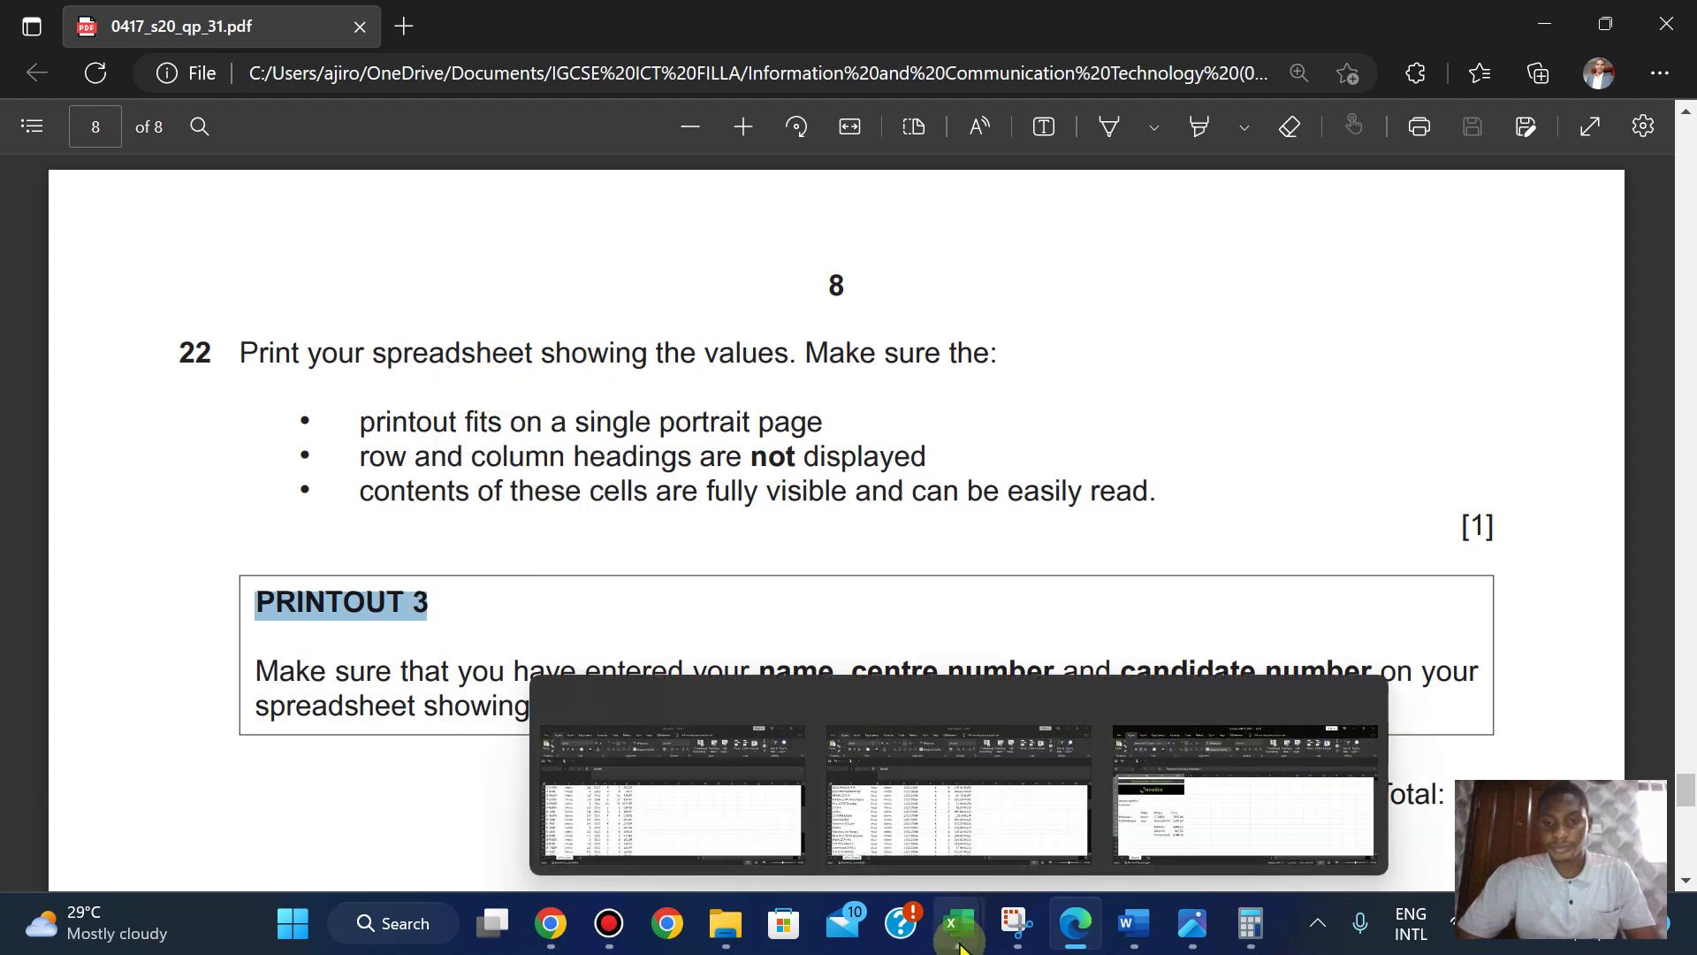
pyautogui.click(1231, 776)
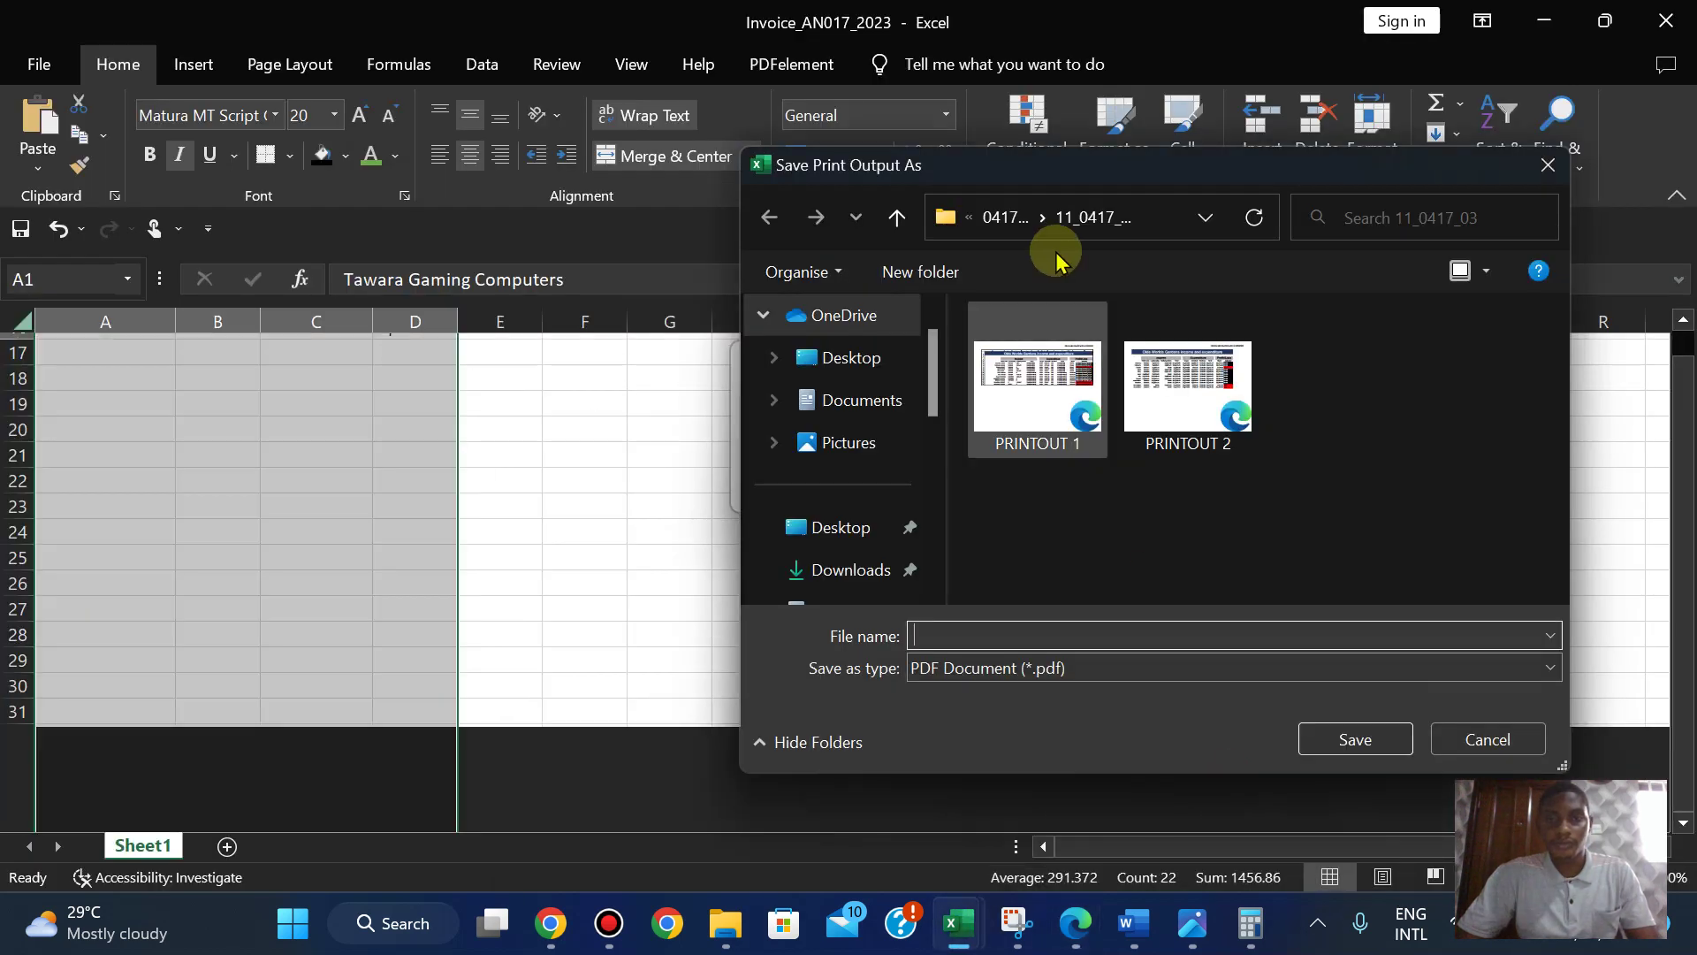
# - Save the PDF as PRINTOUT 3 in 06_0417_31_Confidential Source Files June 2020
pyautogui.click(993, 218)
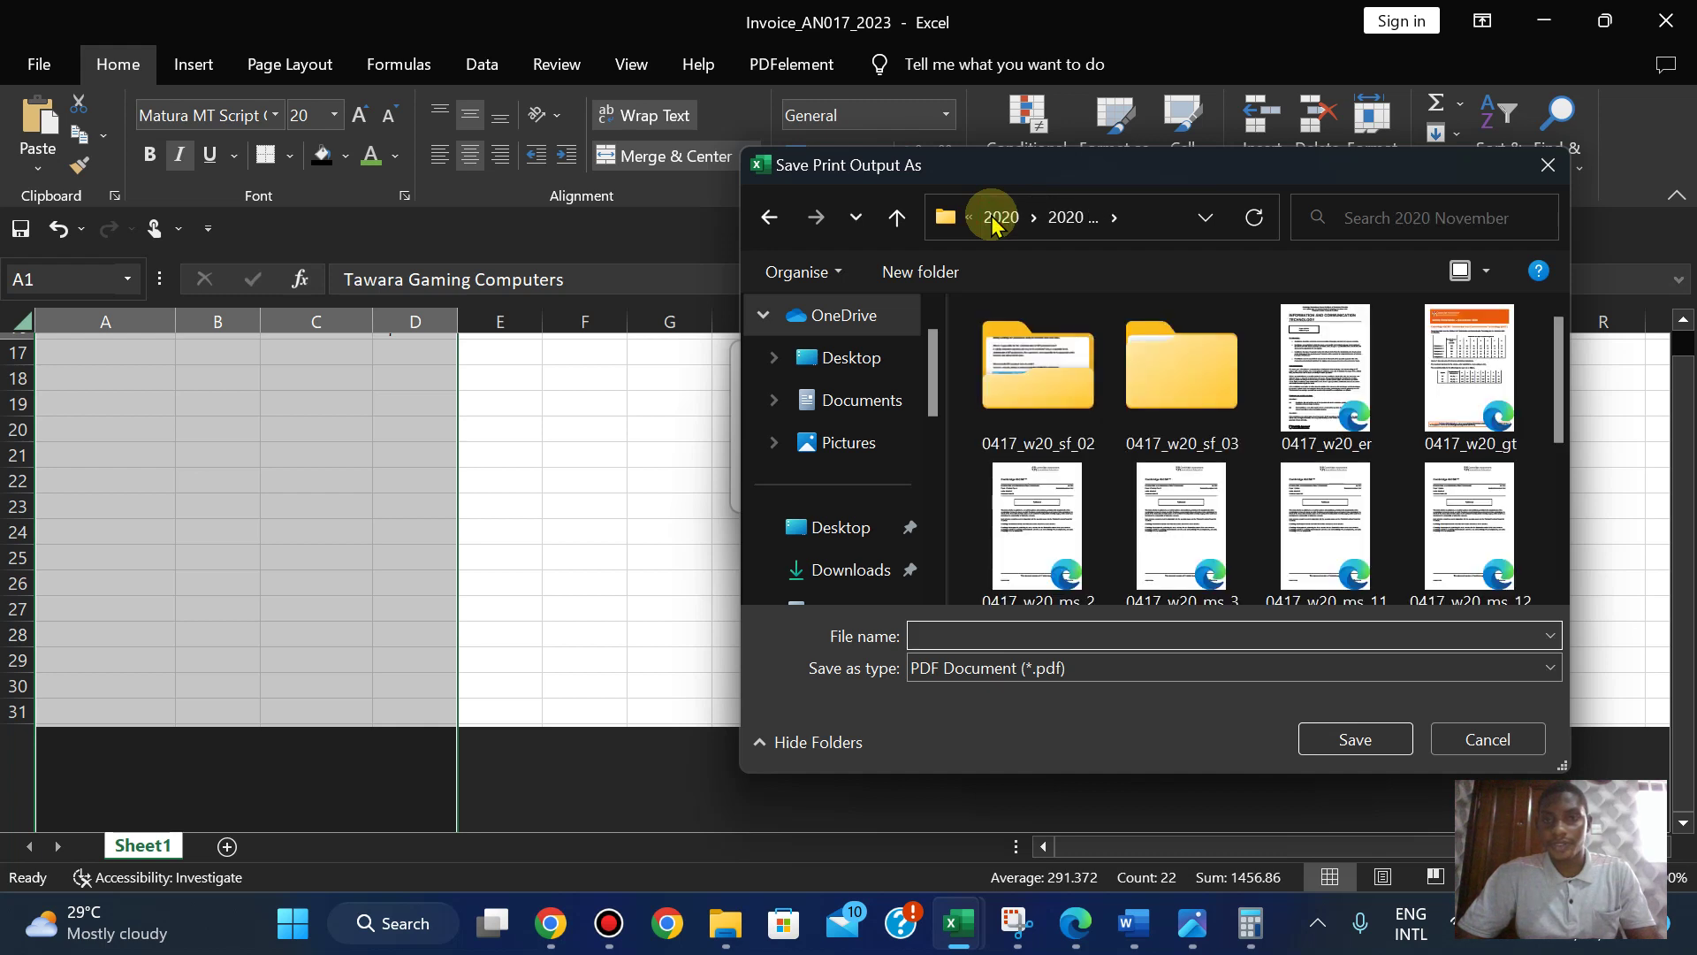
pyautogui.click(999, 219)
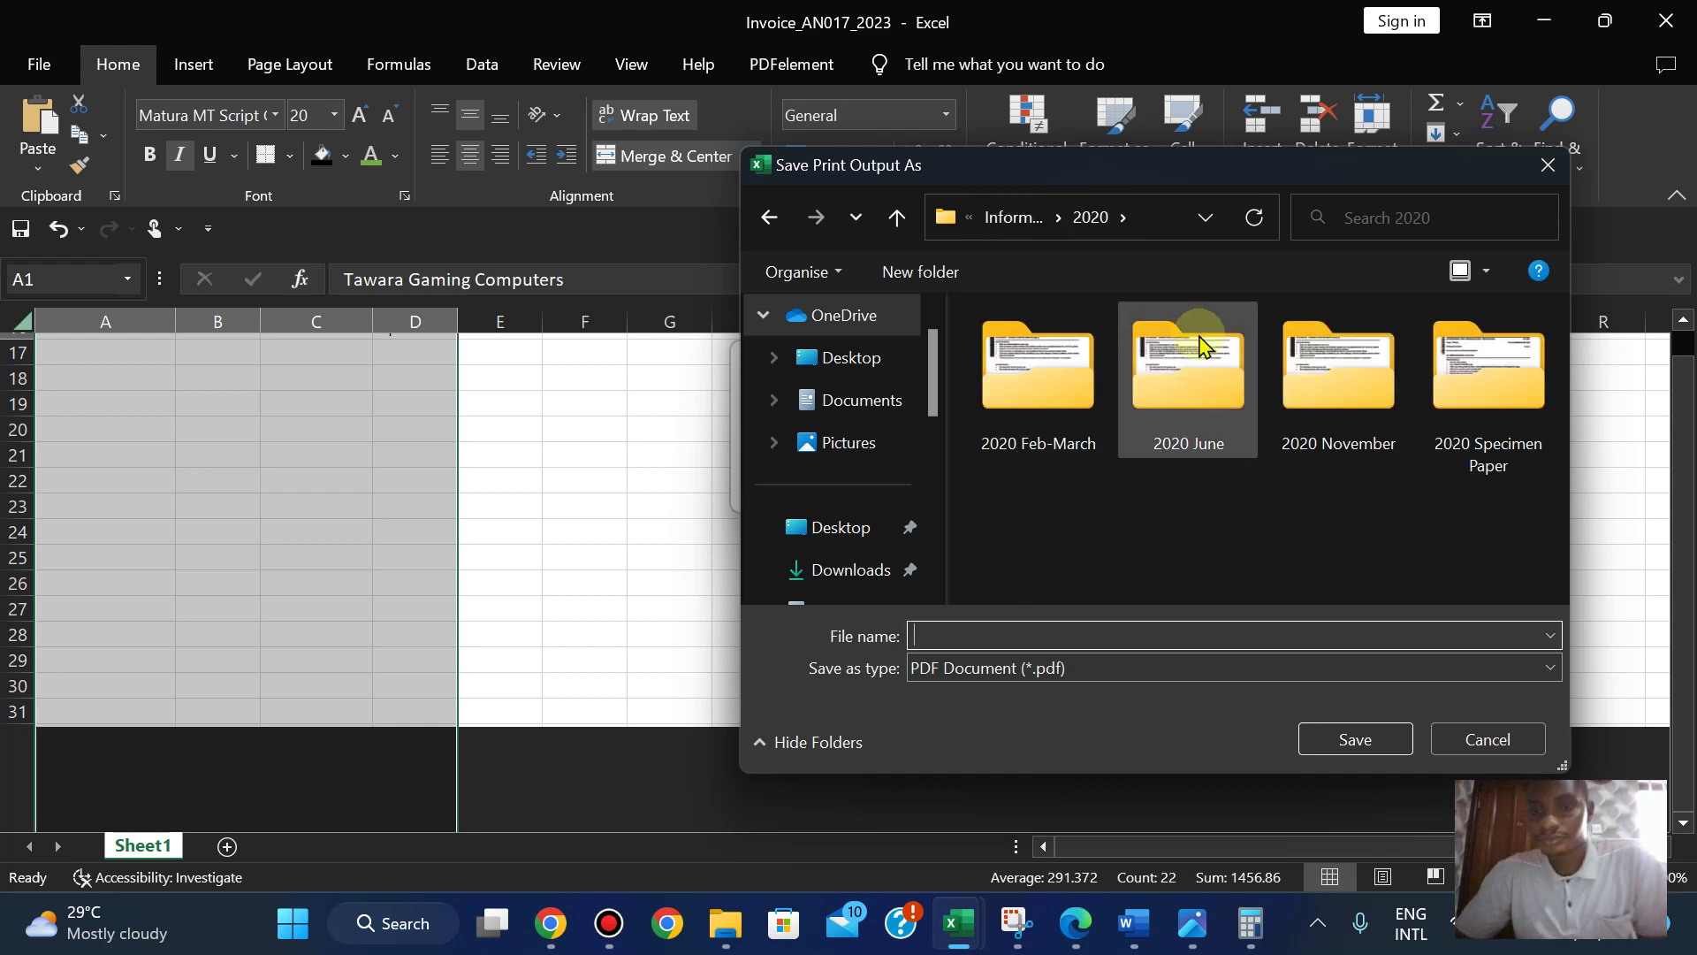
pyautogui.doubleClick(1202, 345)
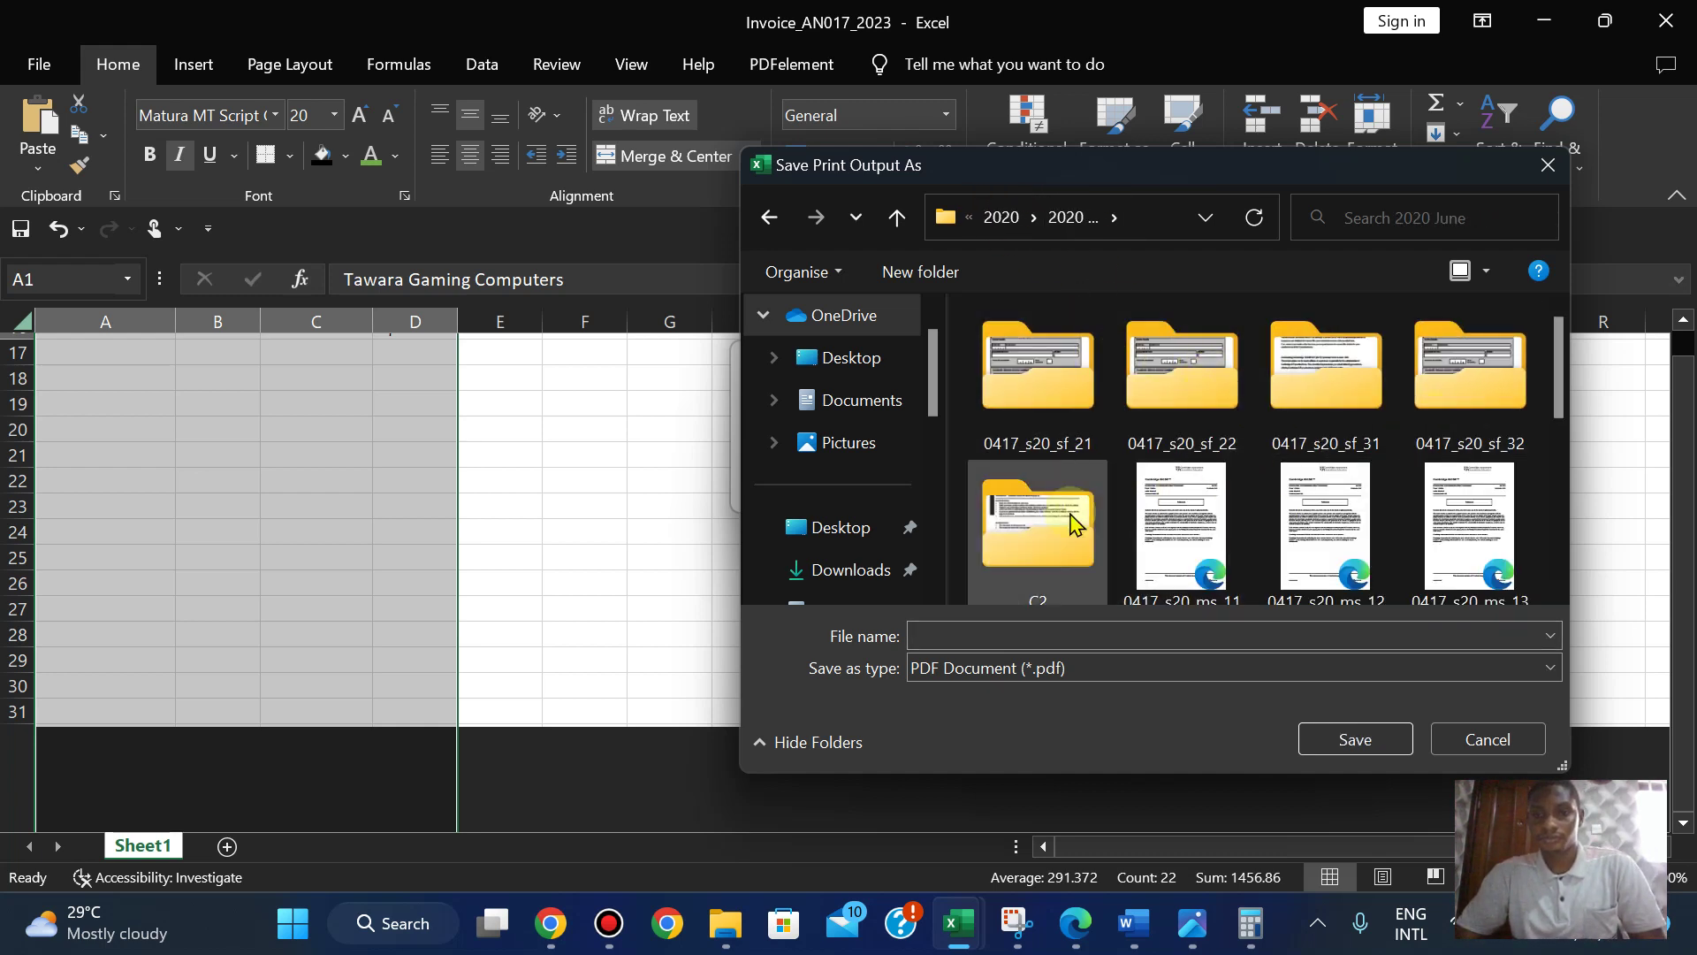
pyautogui.doubleClick(1357, 422)
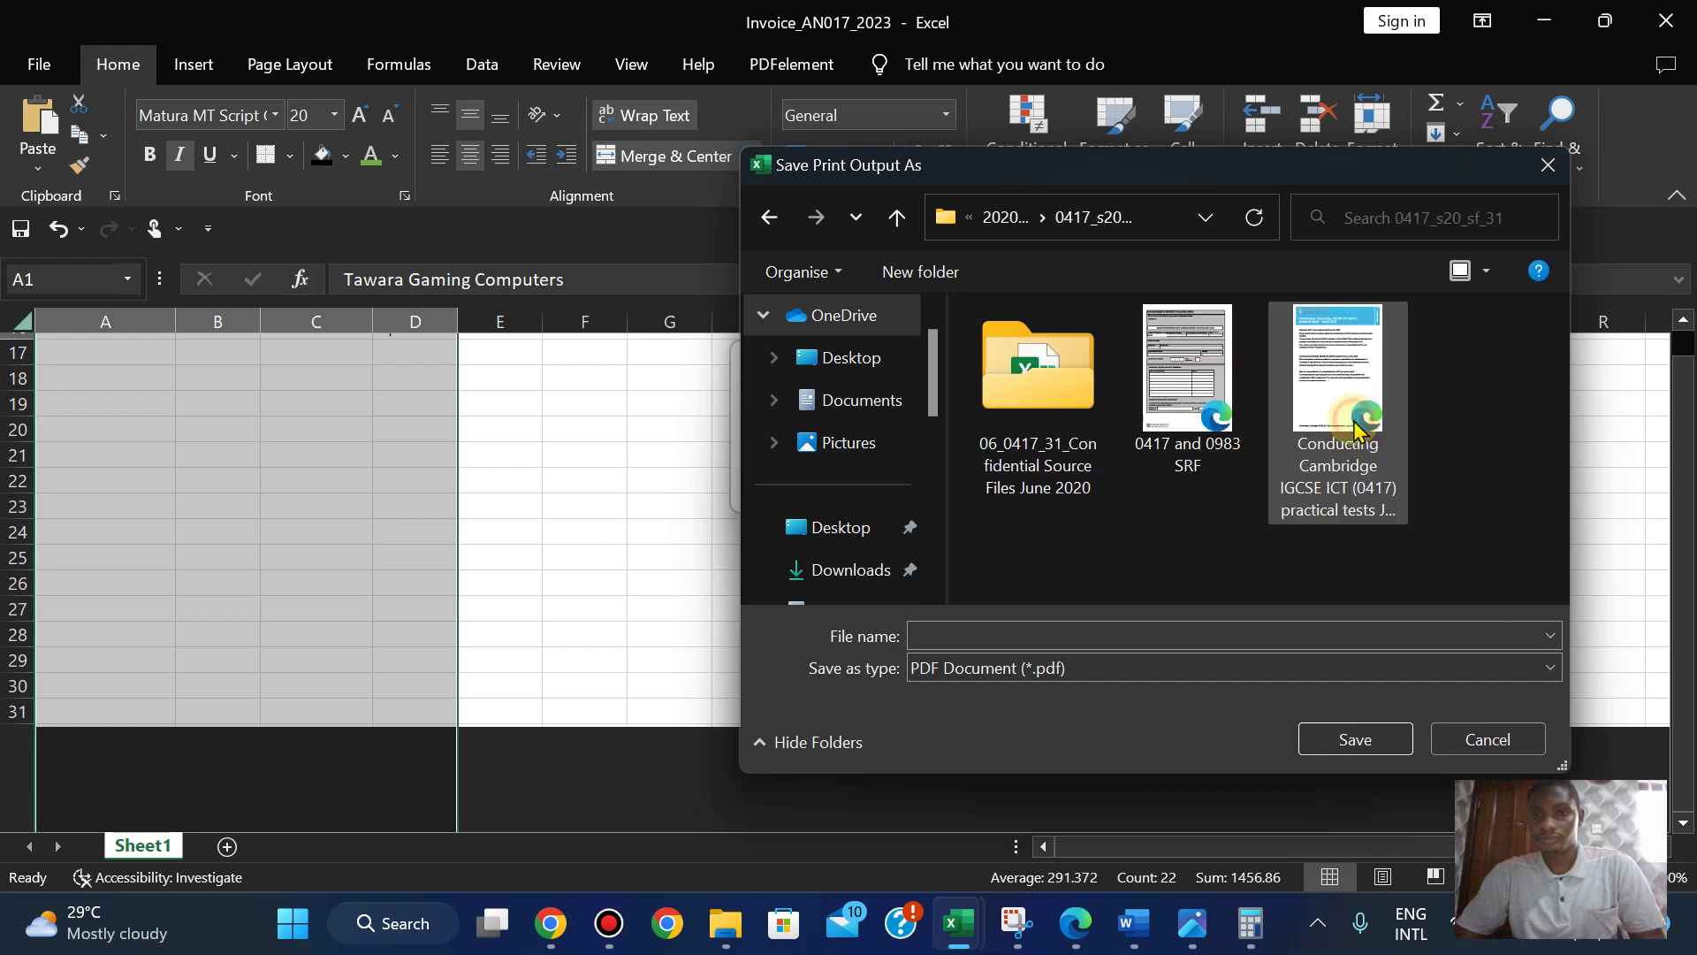
pyautogui.doubleClick(1093, 409)
pyautogui.click(940, 633)
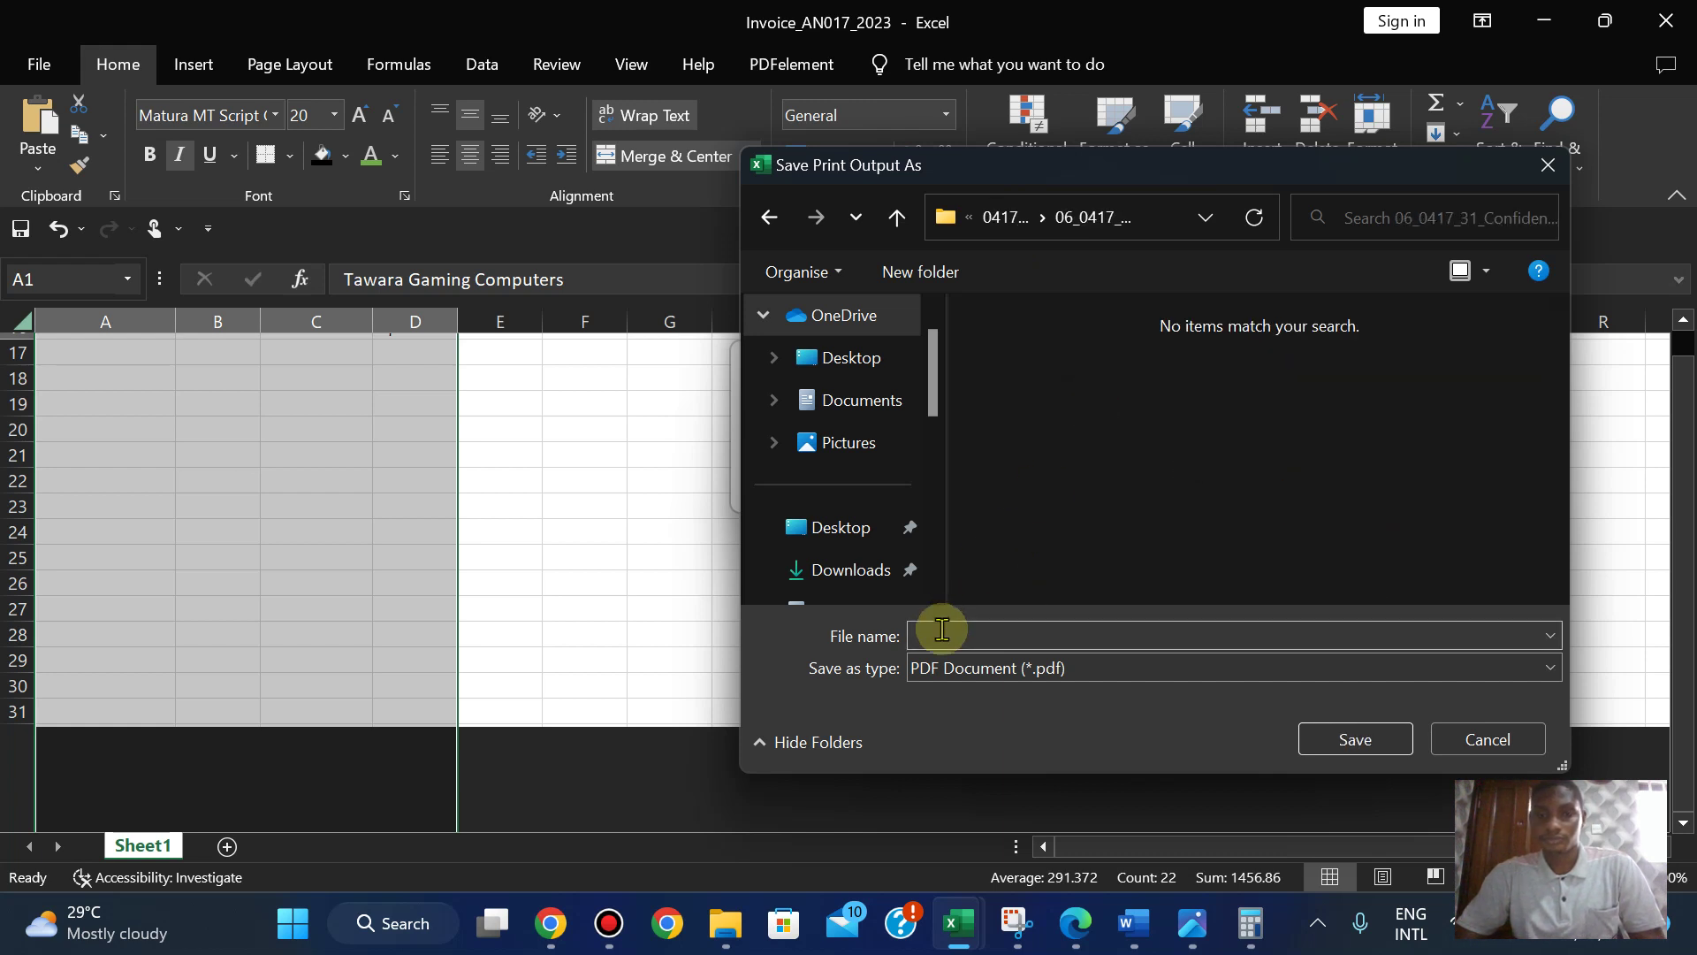
pyautogui.write('PRINTOUT 3')
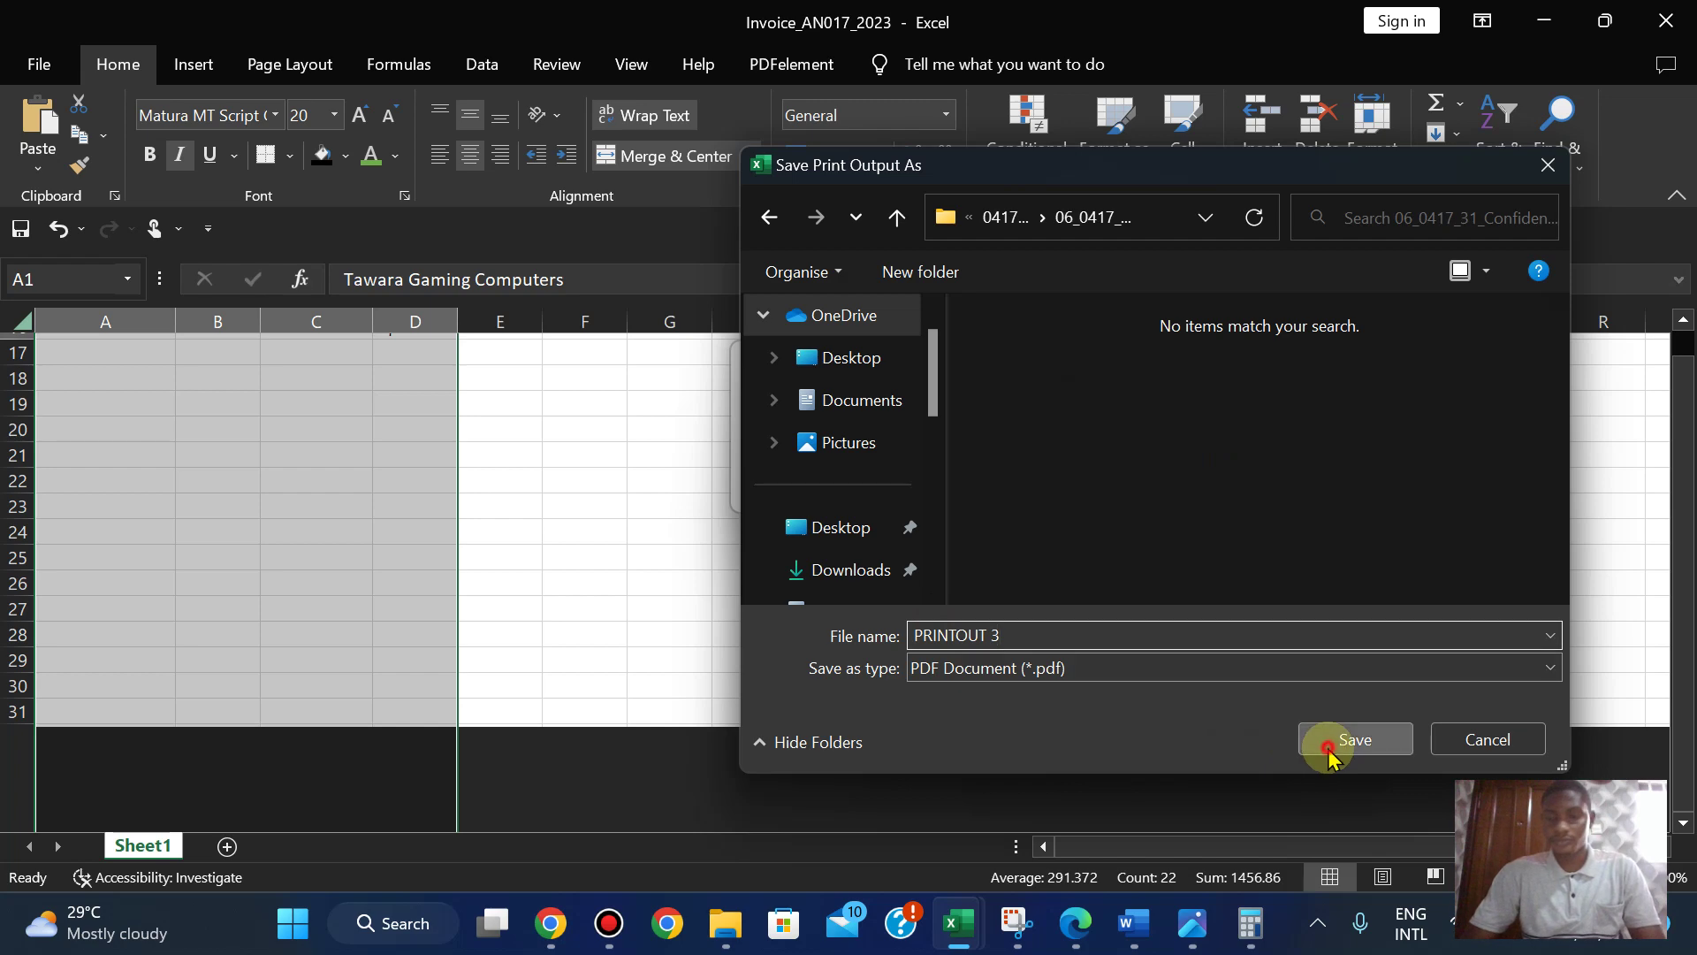
pyautogui.click(1326, 740)
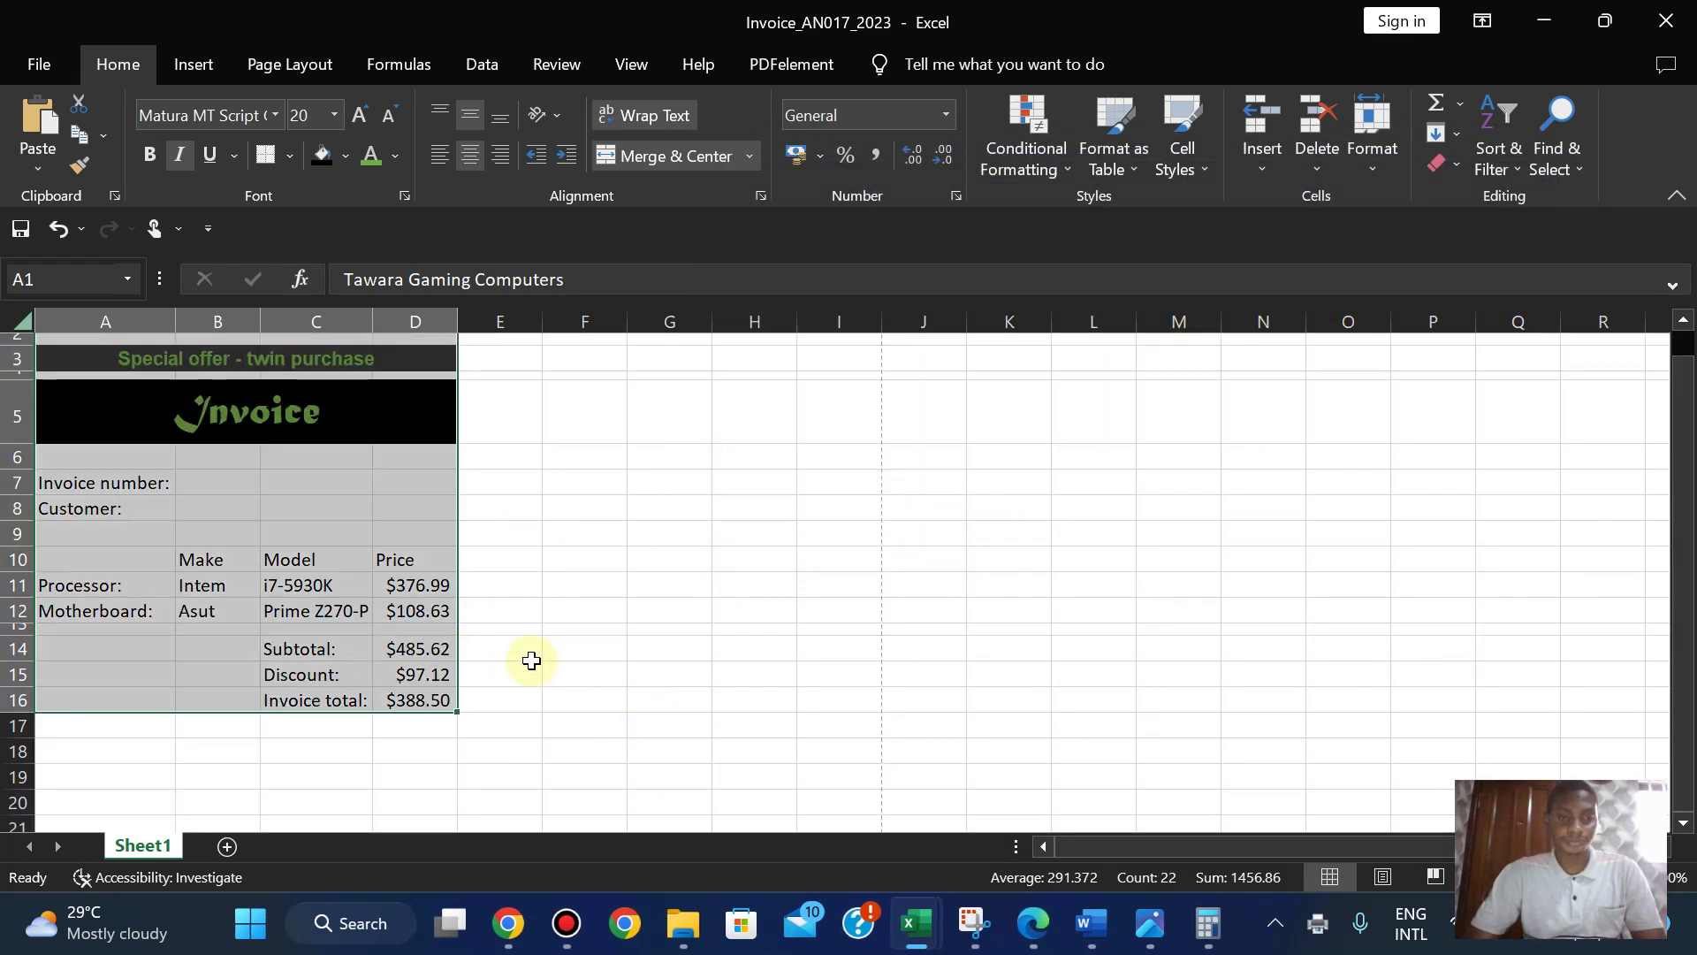
# - Copy the PRINTOUT 2 heading from the question paper and return to the invoice
pyautogui.click(531, 658)
pyautogui.click(1032, 937)
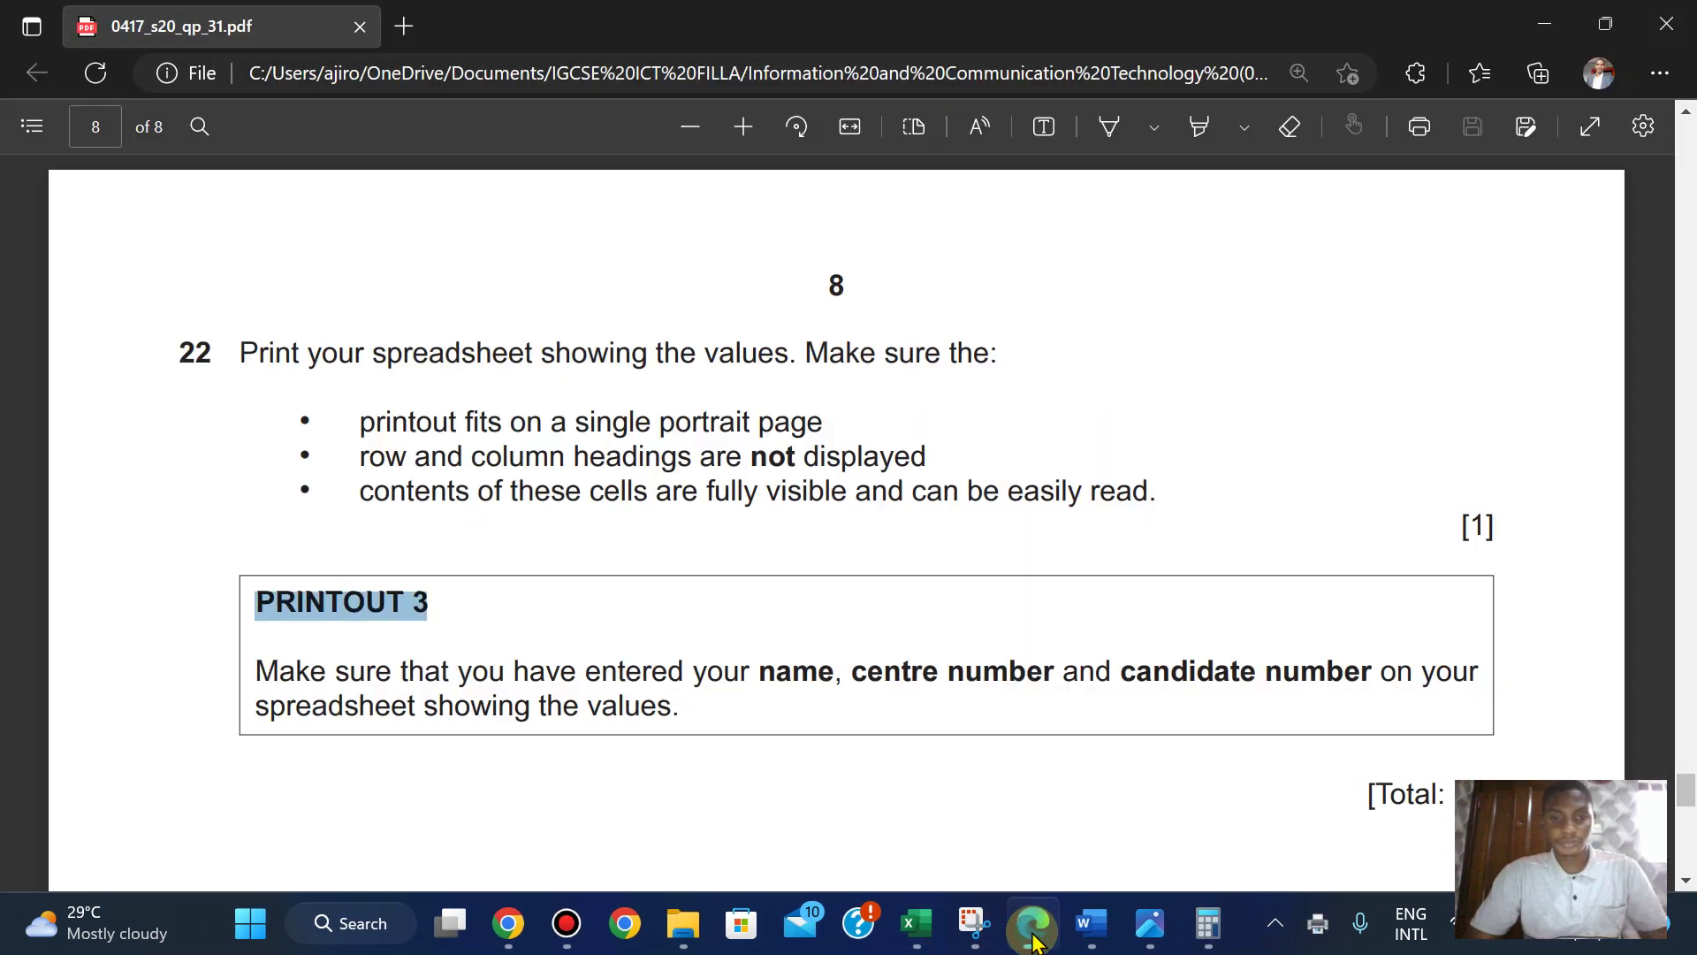
pyautogui.moveTo(1688, 795)
pyautogui.mouseDown()
pyautogui.moveTo(1682, 733)
pyautogui.moveTo(1680, 766)
pyautogui.mouseUp()
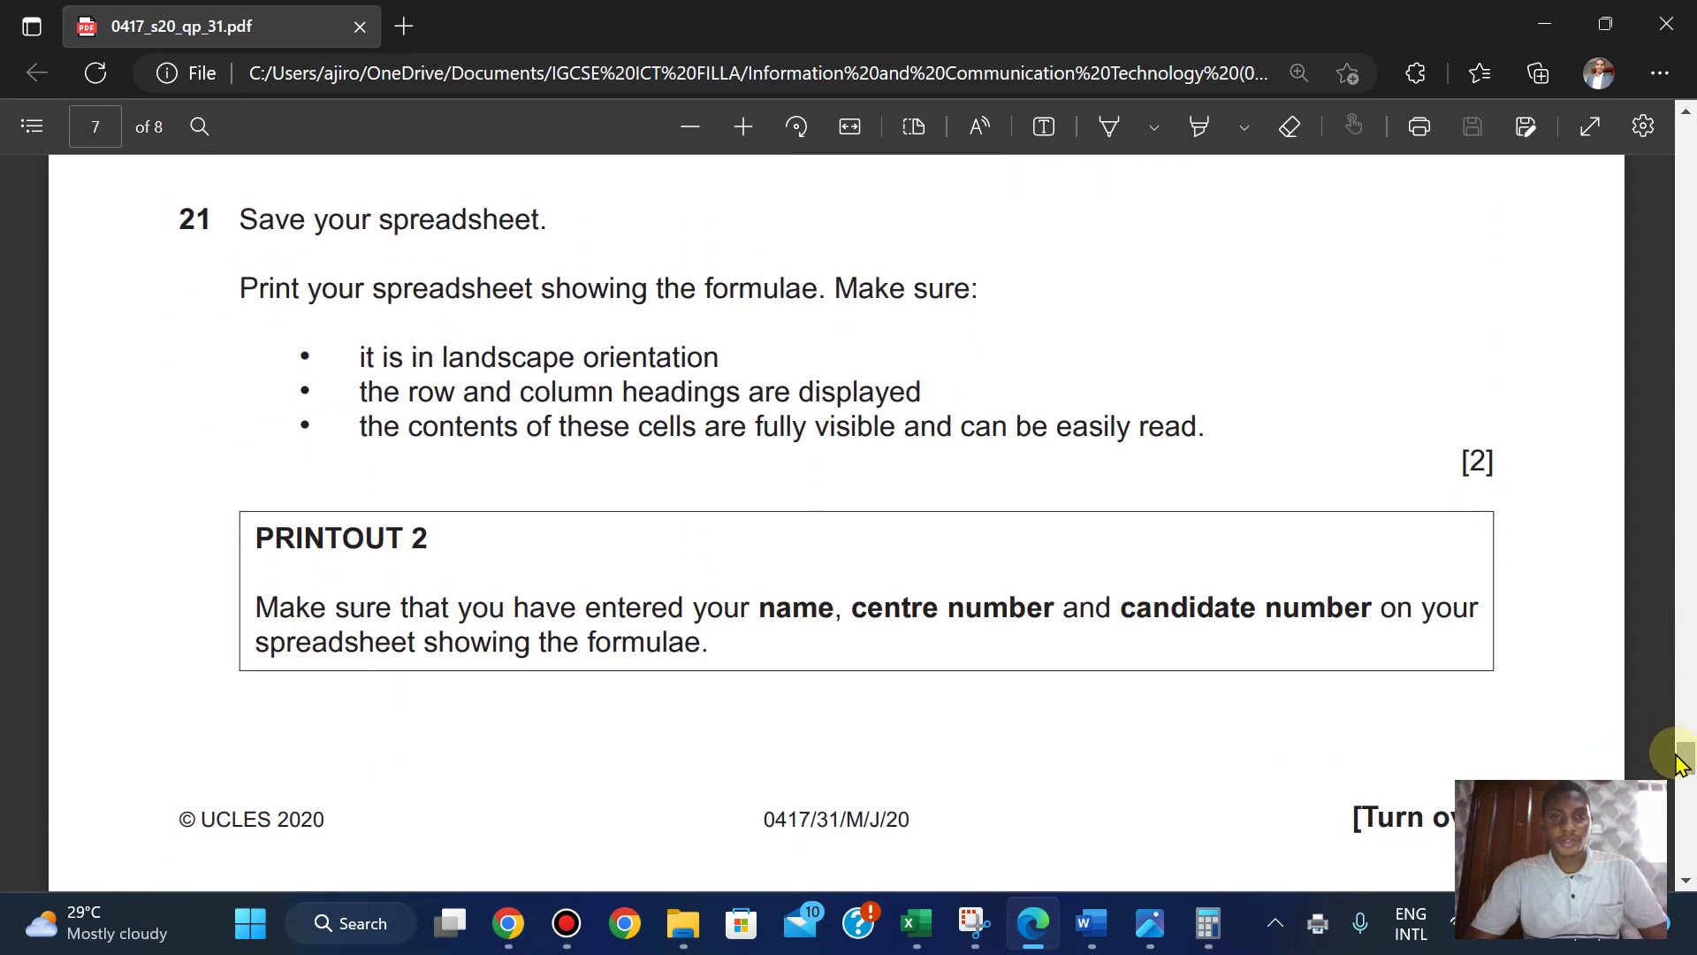
pyautogui.moveTo(255, 537); pyautogui.dragTo(445, 548)
pyautogui.click(456, 318)
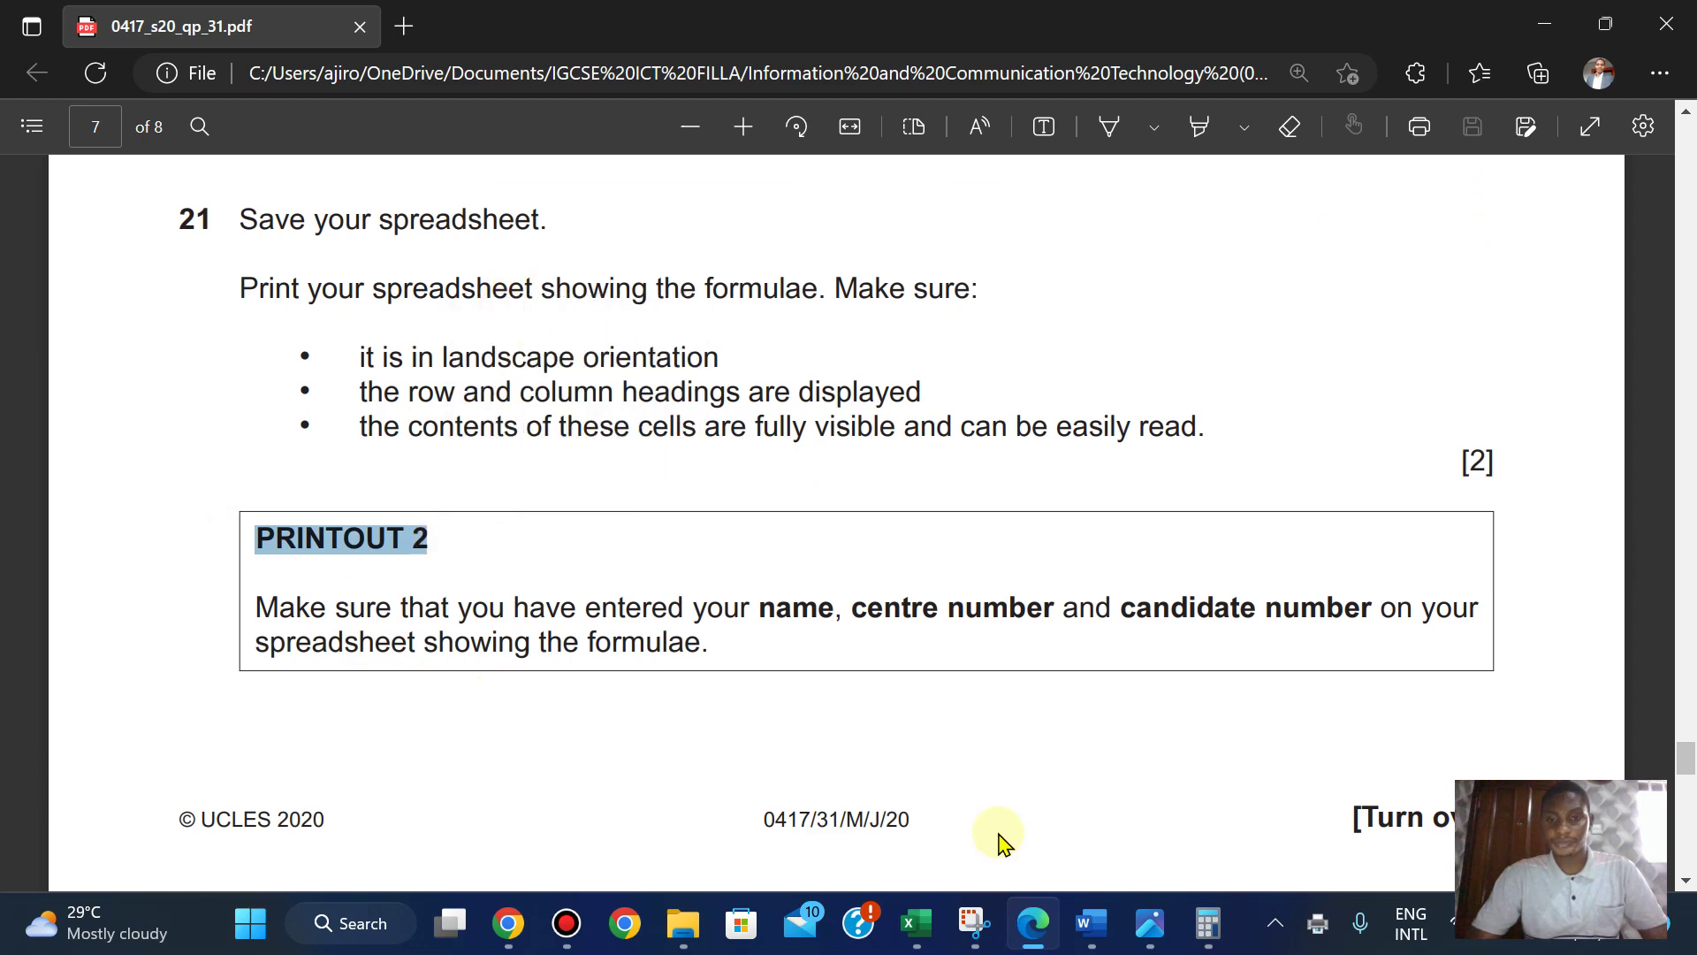
pyautogui.click(942, 910)
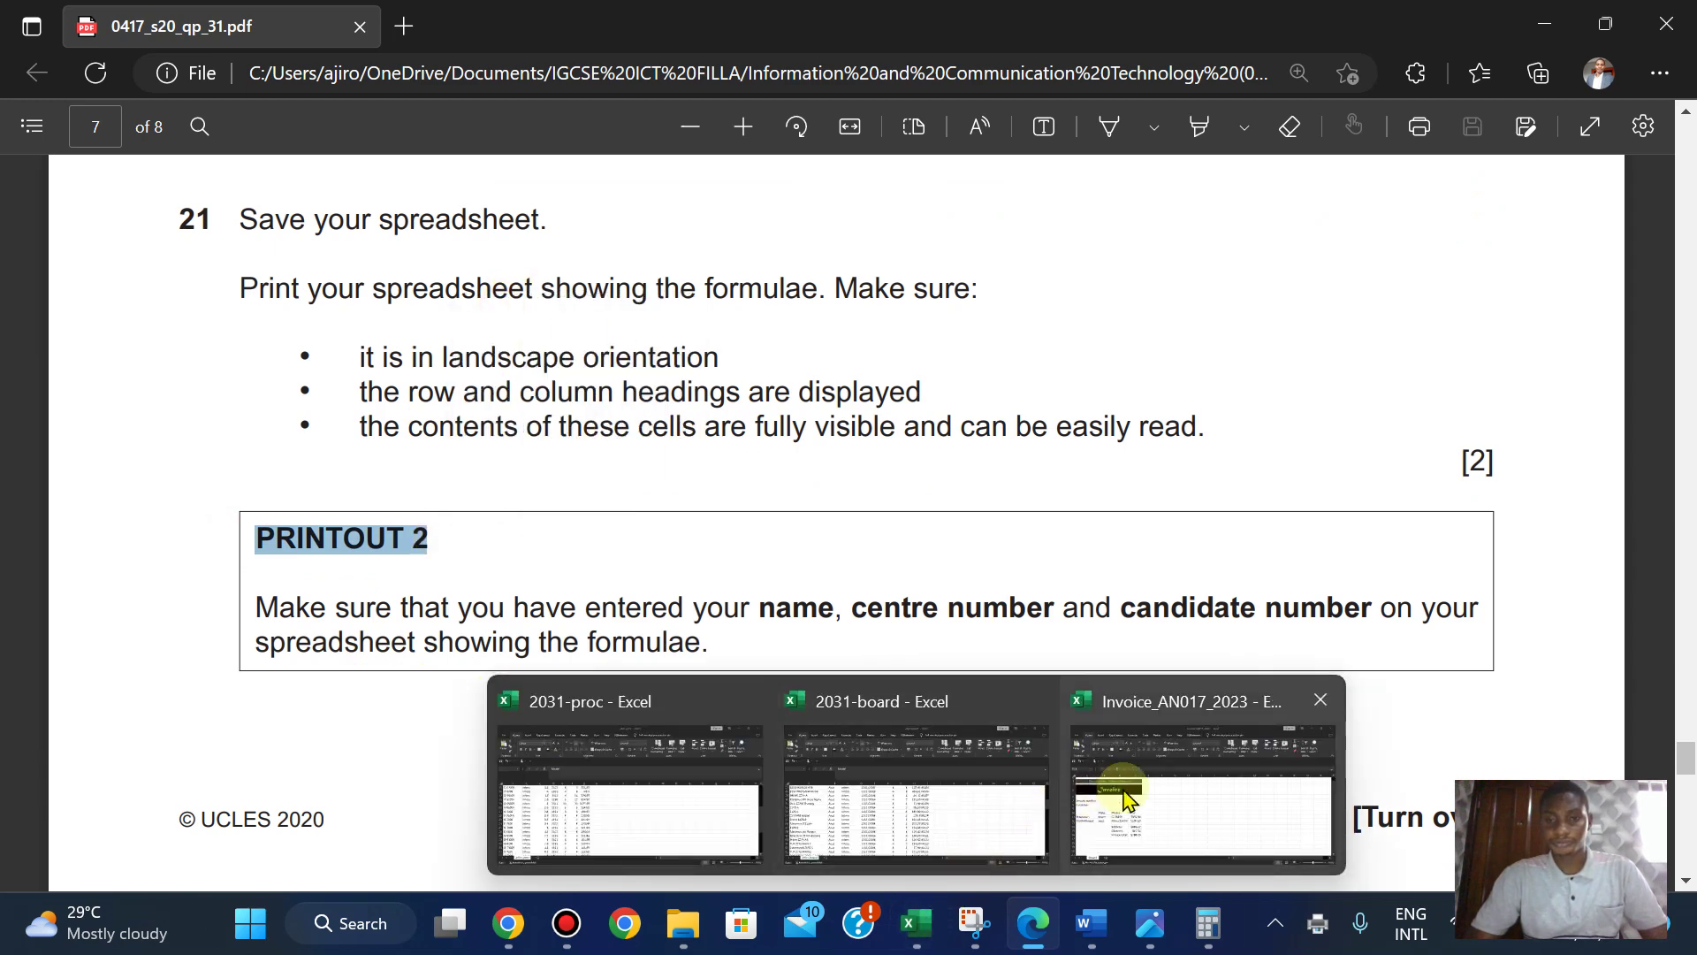
pyautogui.click(1122, 790)
# - Turn on Show Formulas and autofit columns B, D, C and A to the VLOOKUP formulas
pyautogui.click(399, 64)
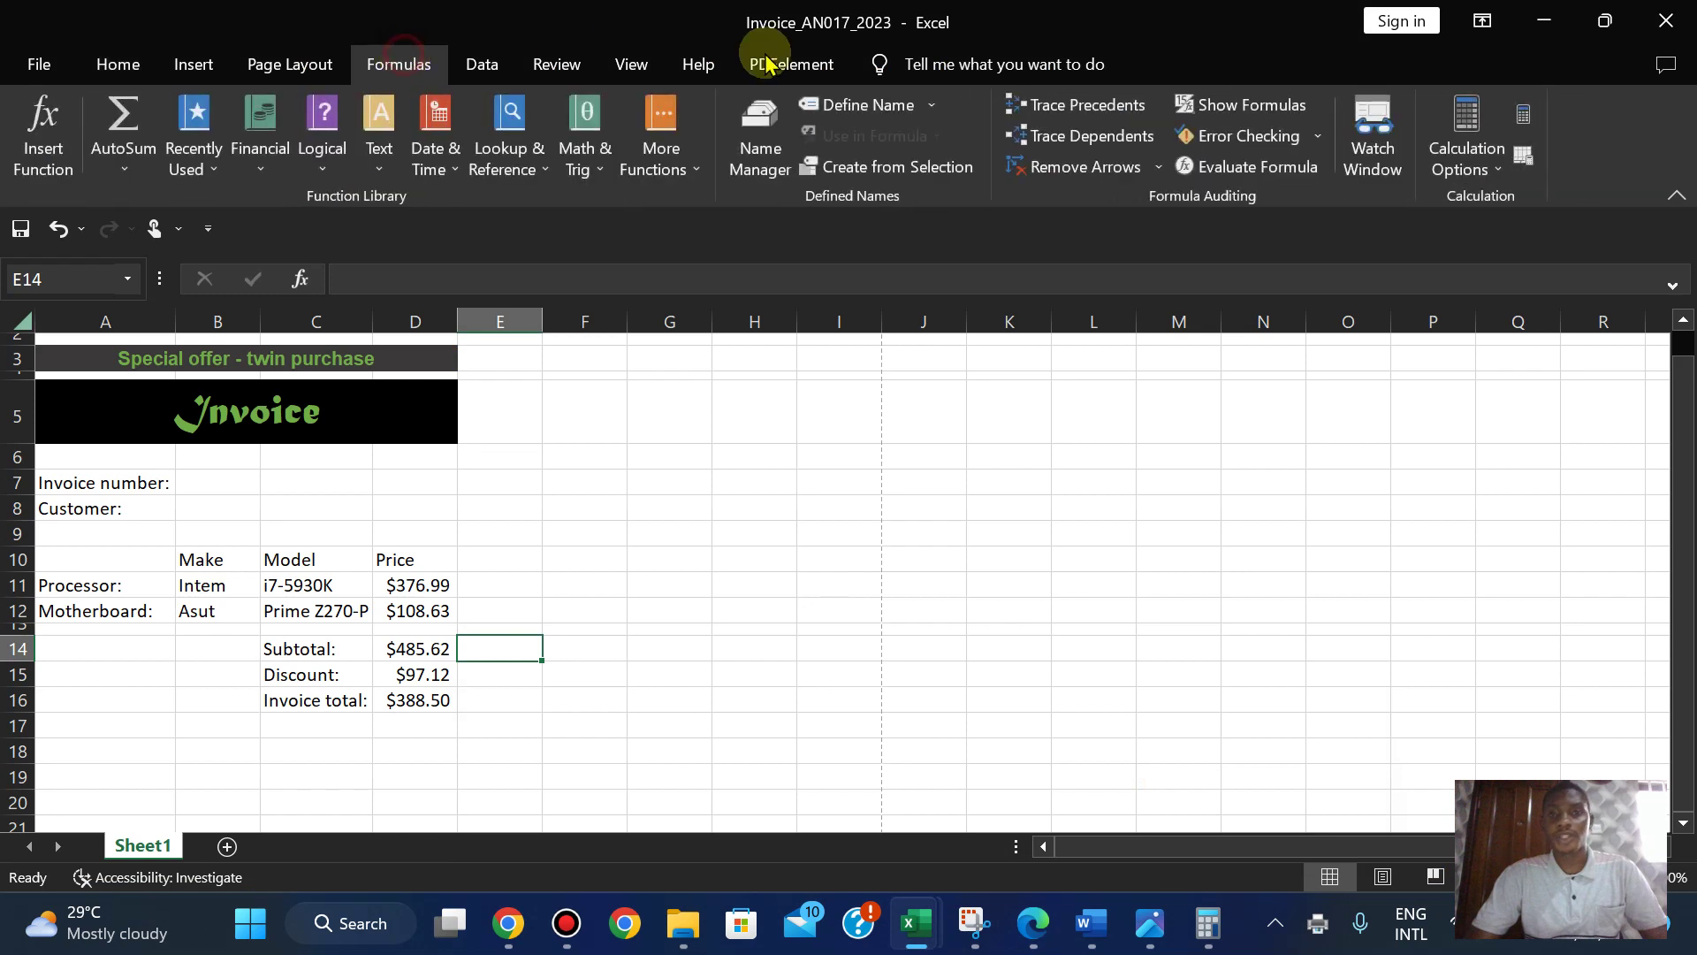
pyautogui.click(1214, 110)
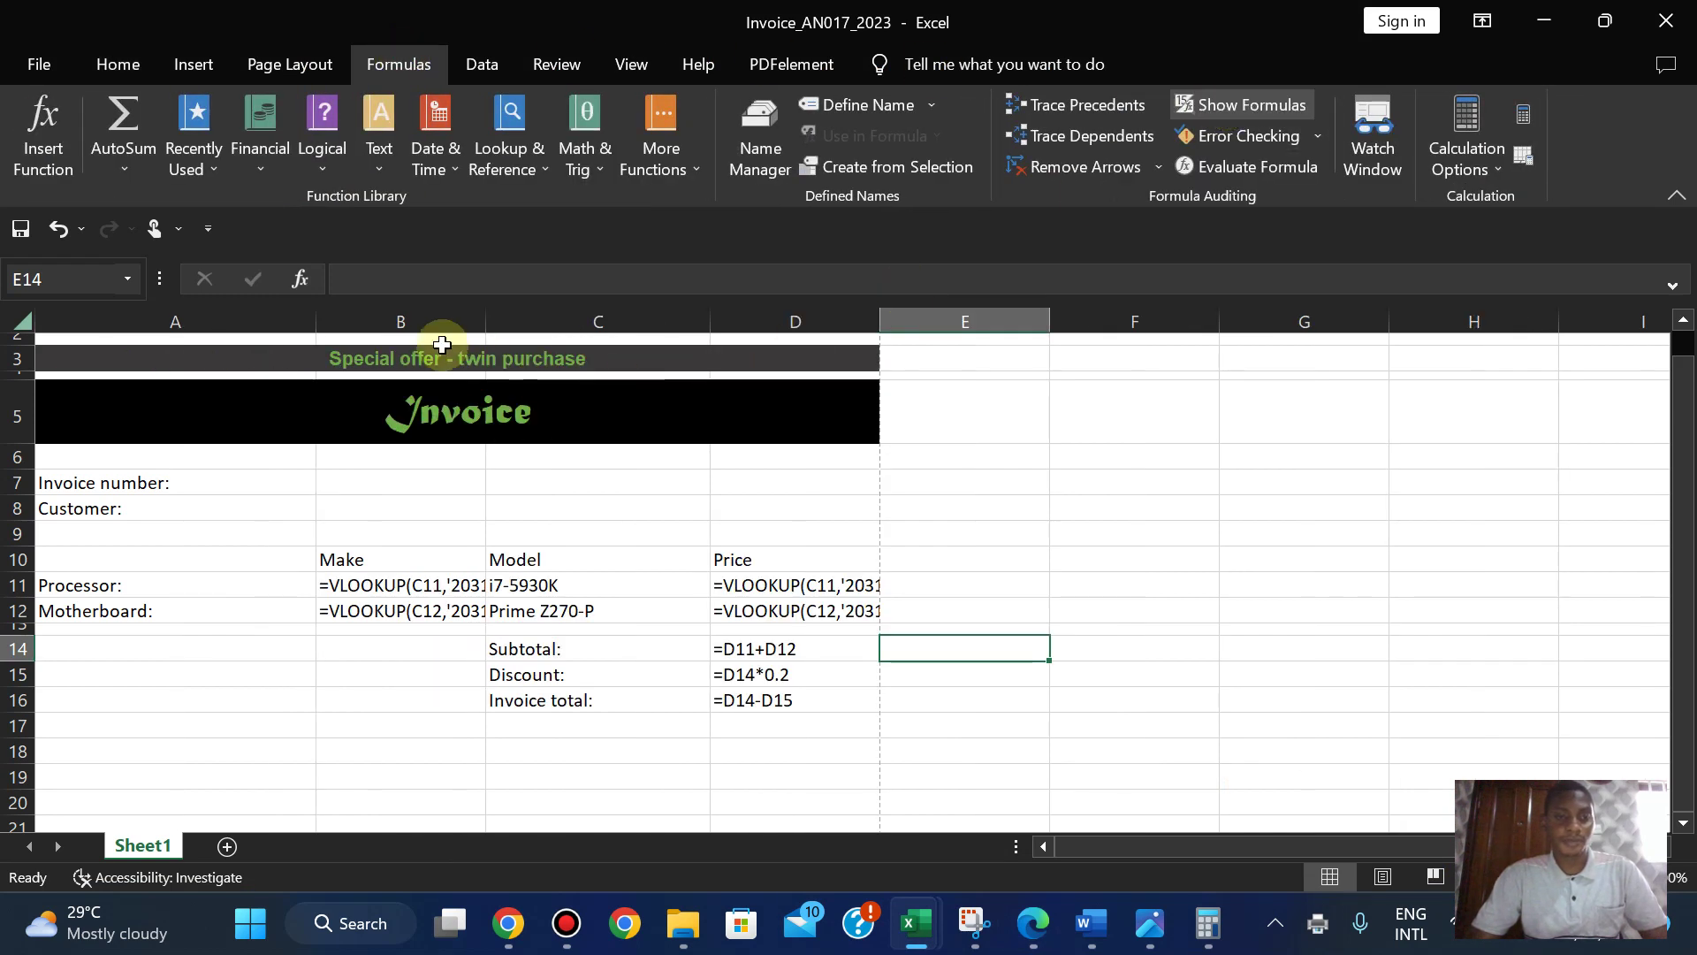
pyautogui.doubleClick(485, 301)
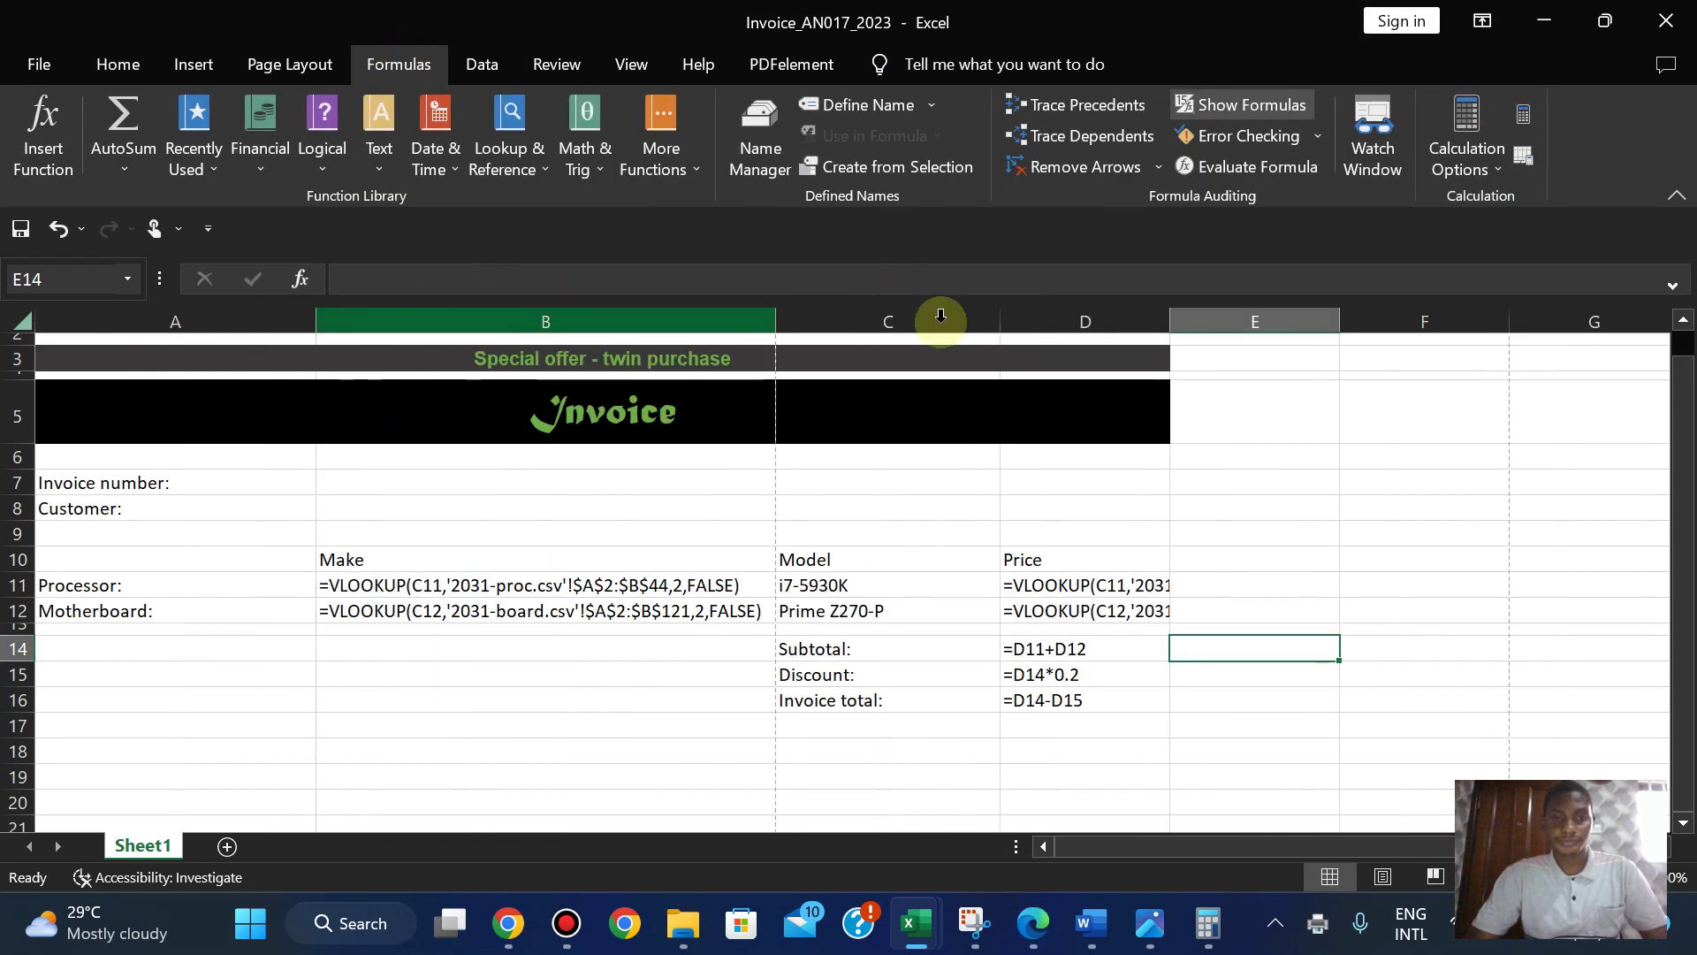
pyautogui.doubleClick(1169, 318)
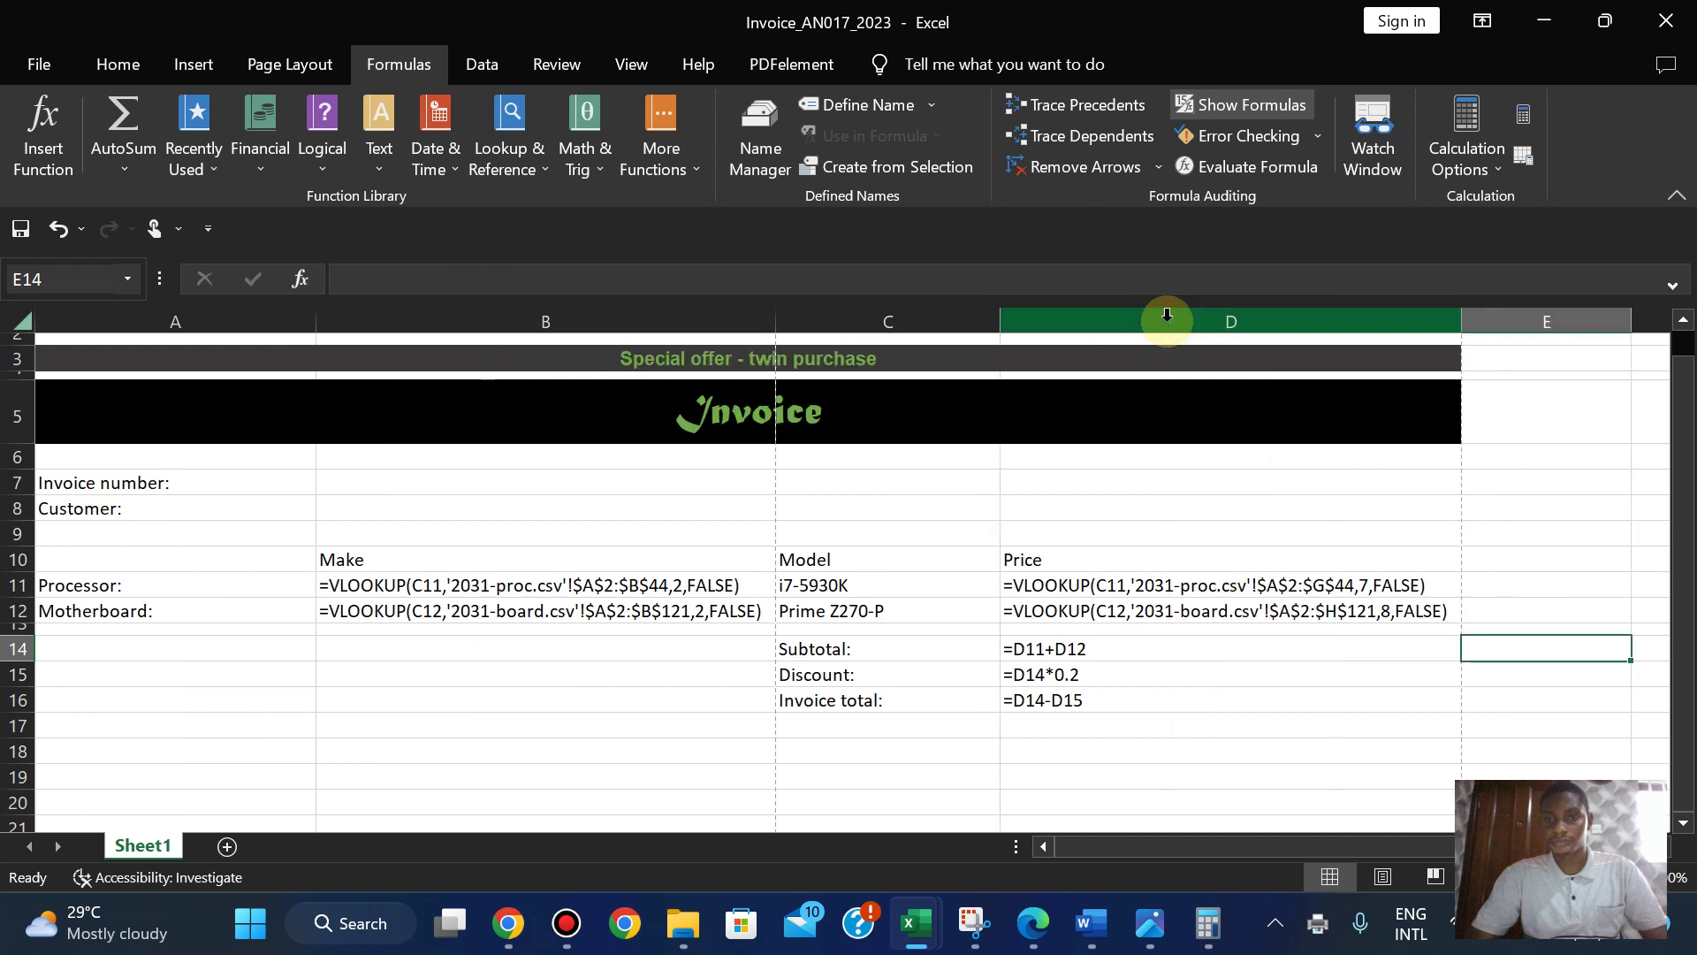
pyautogui.doubleClick(1002, 318)
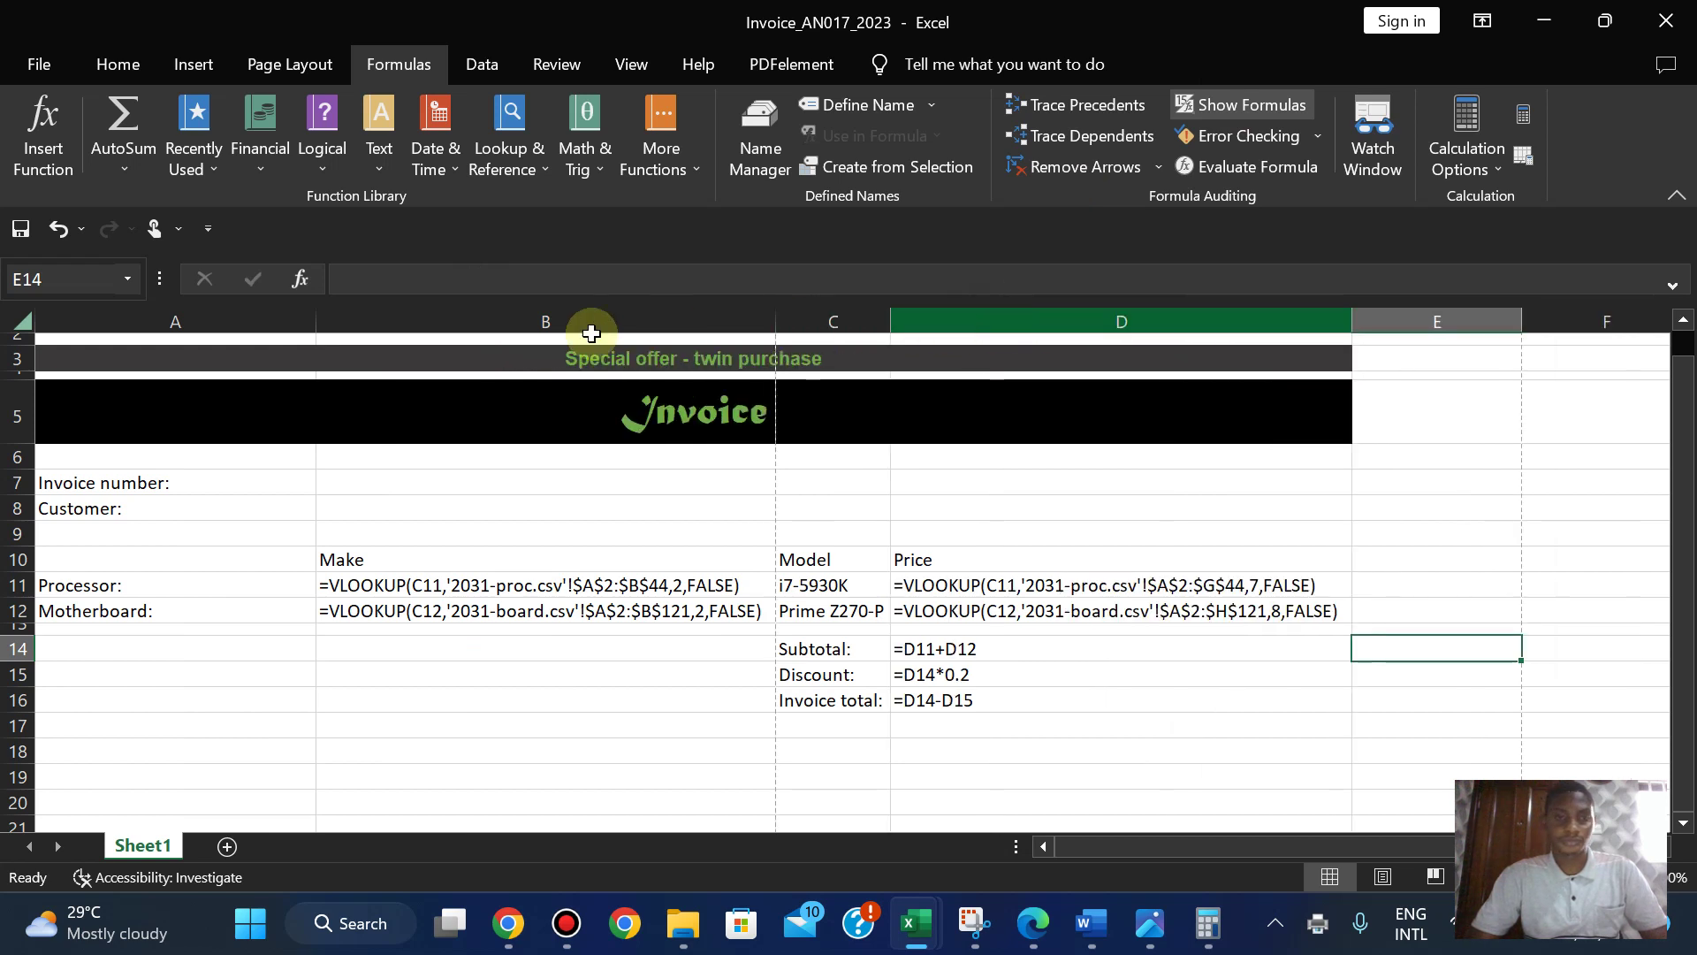
pyautogui.doubleClick(314, 316)
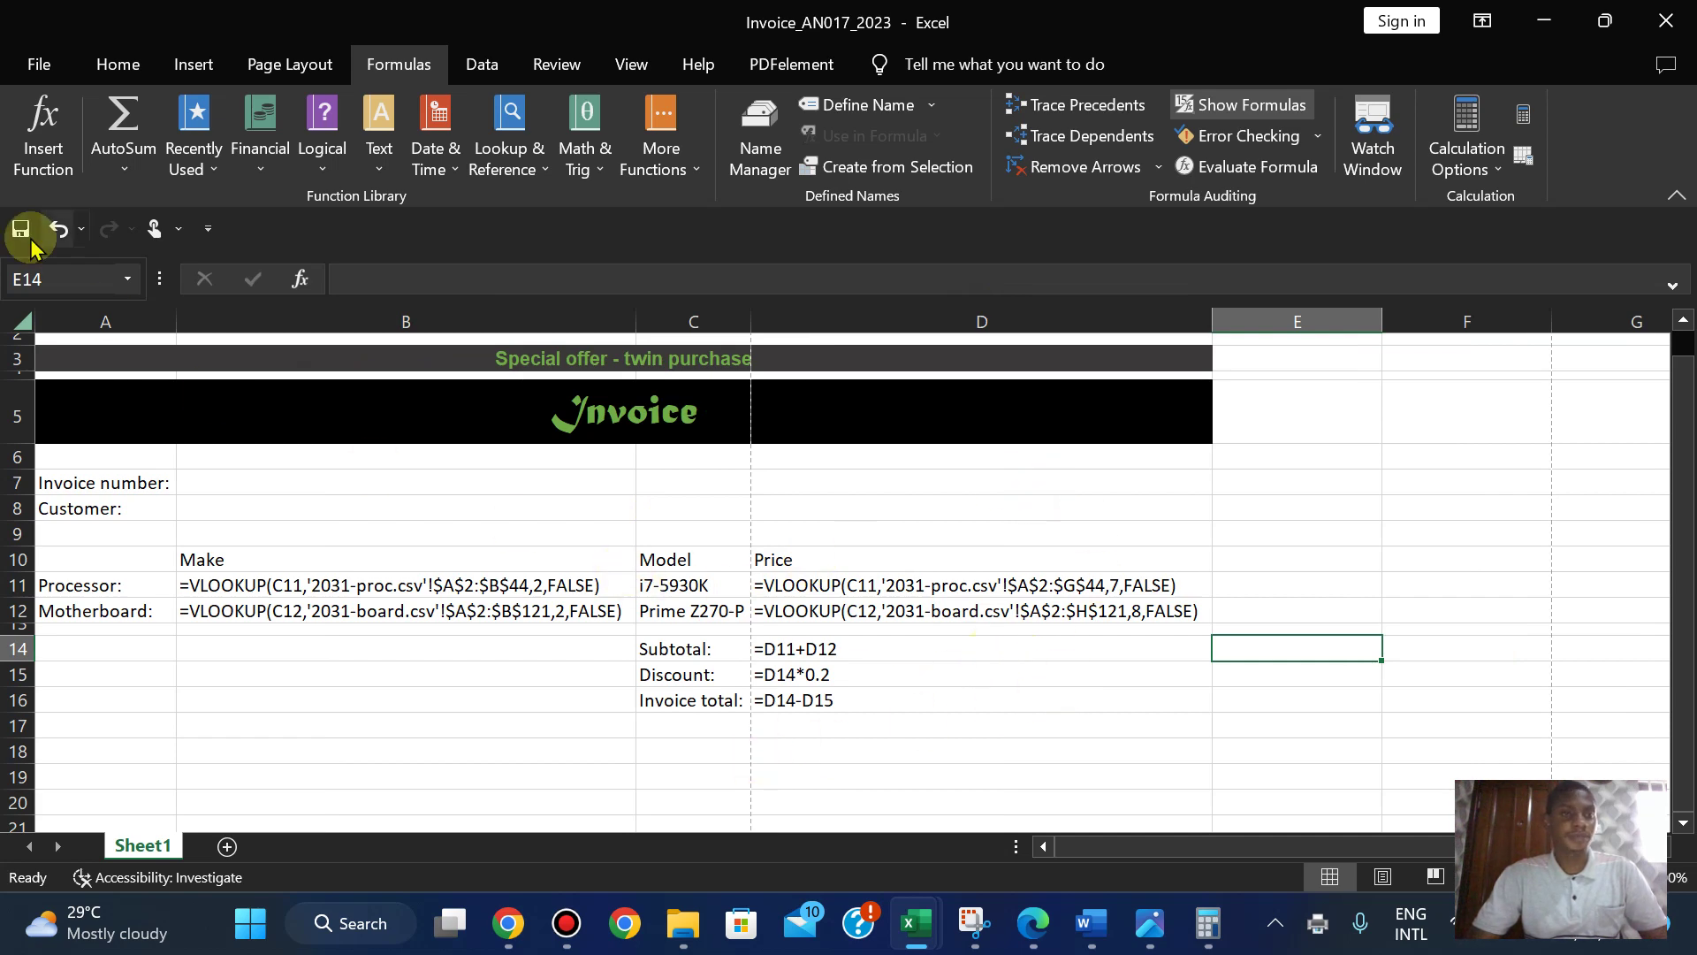
# - Switch the formula-view invoice's print layout to landscape orientation
pyautogui.click(17, 62)
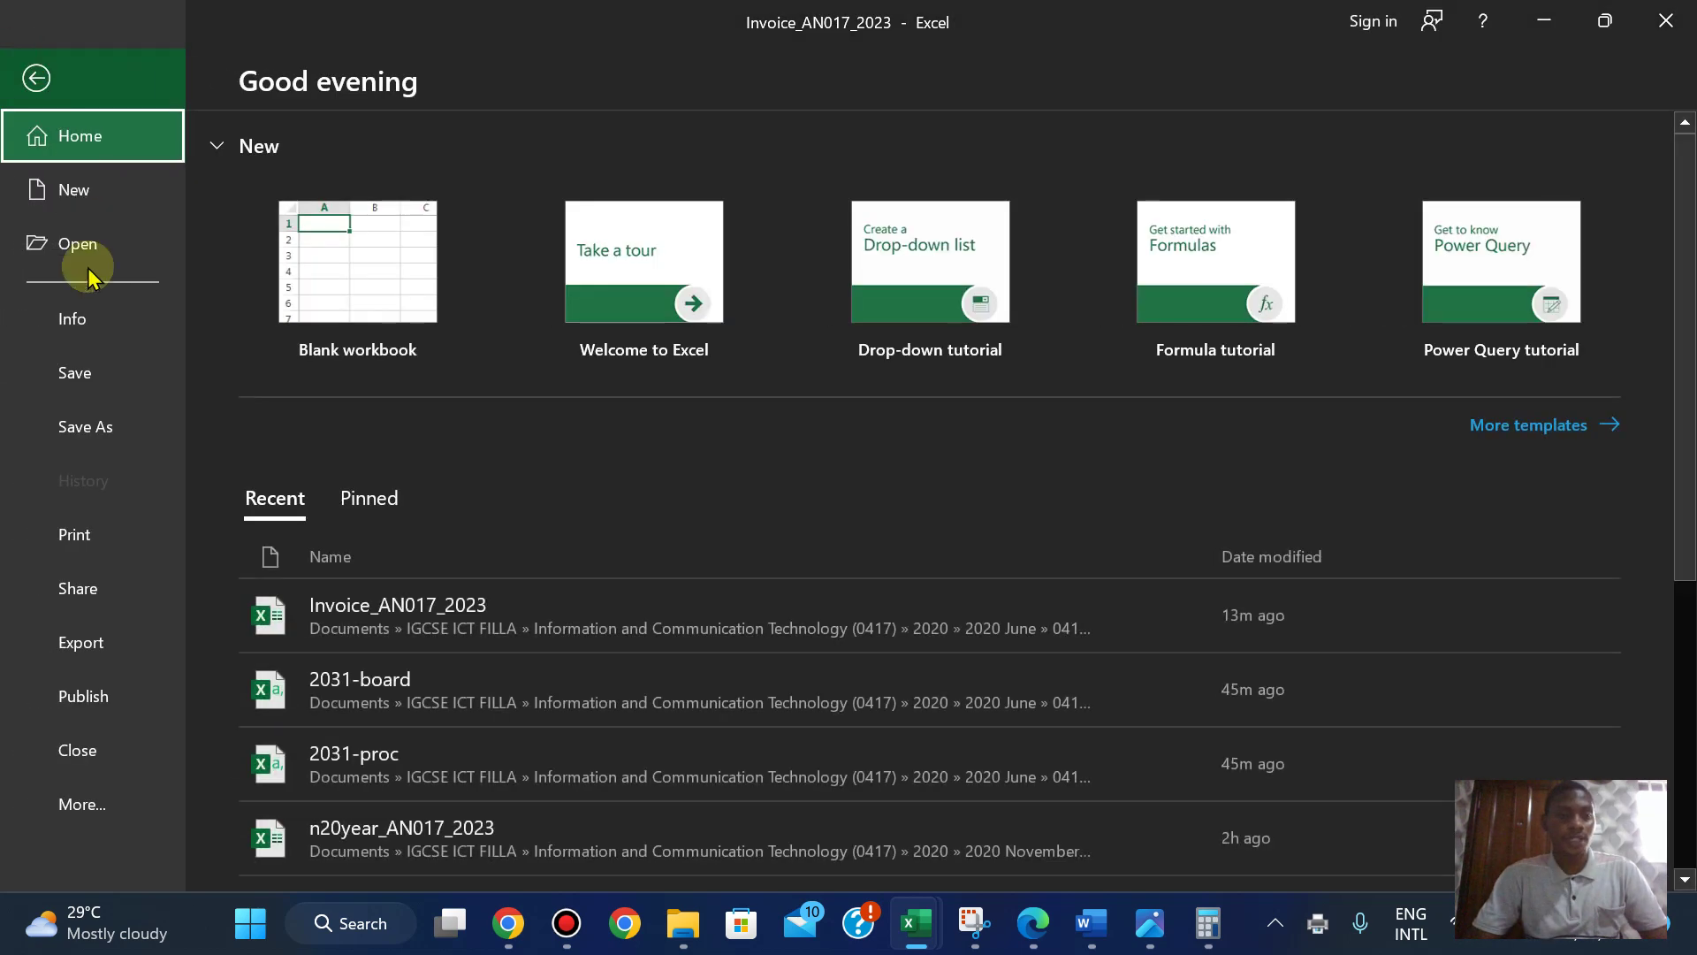
pyautogui.click(62, 550)
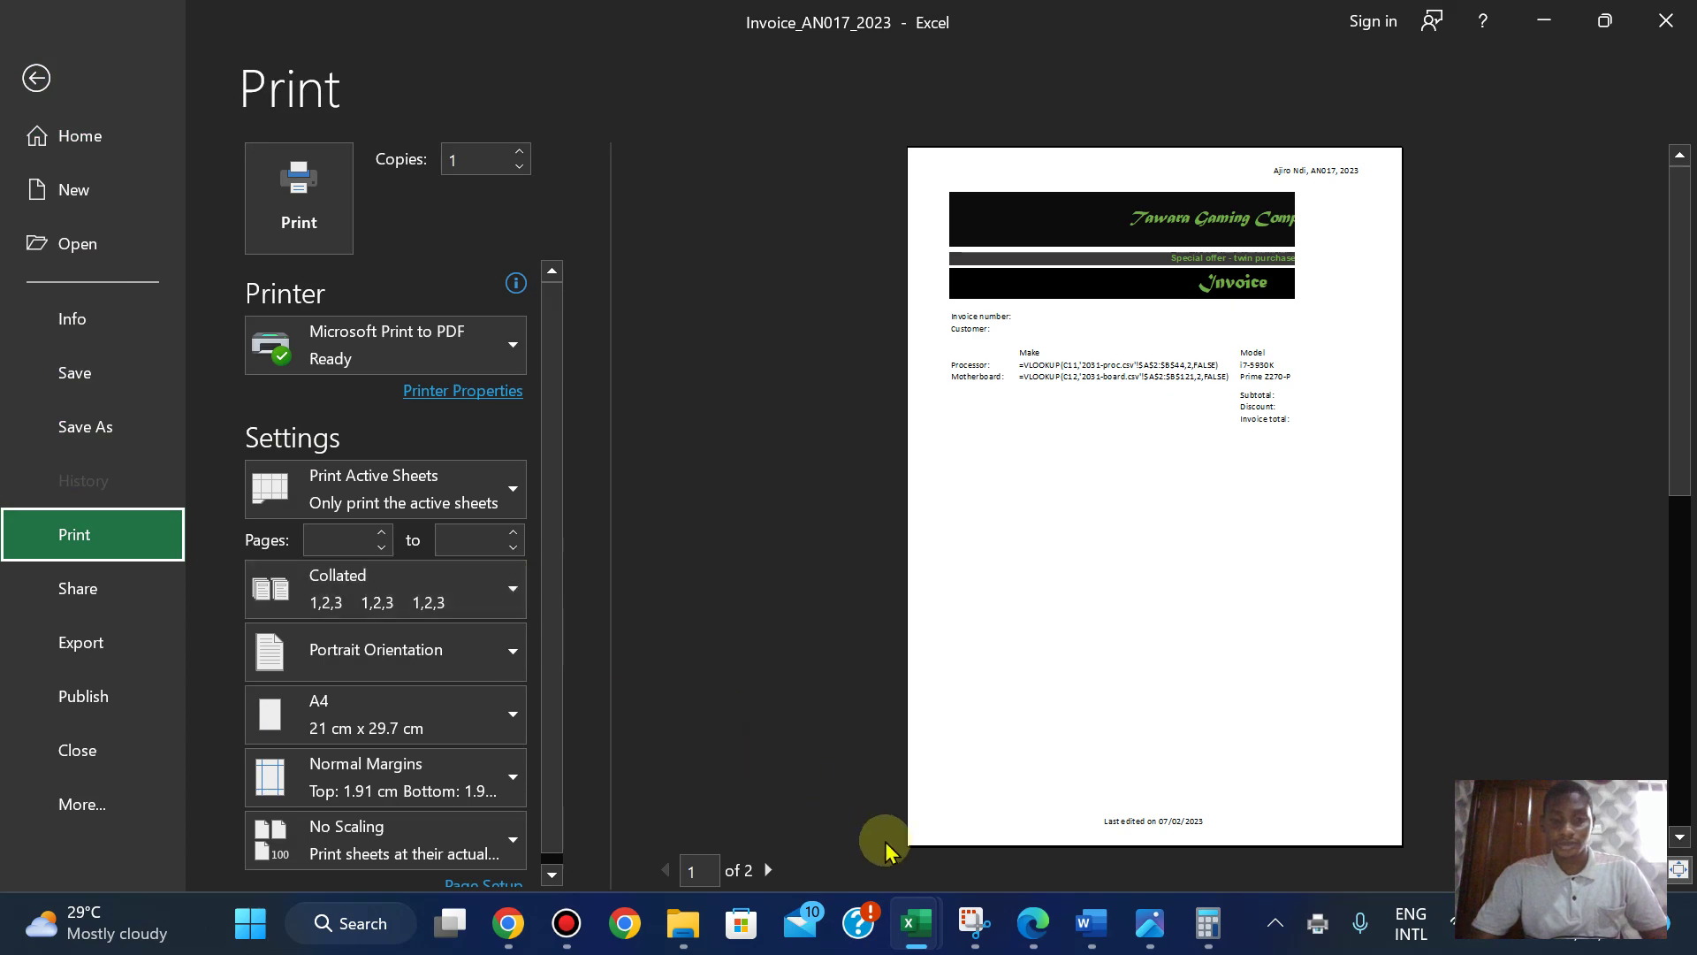
pyautogui.click(1031, 929)
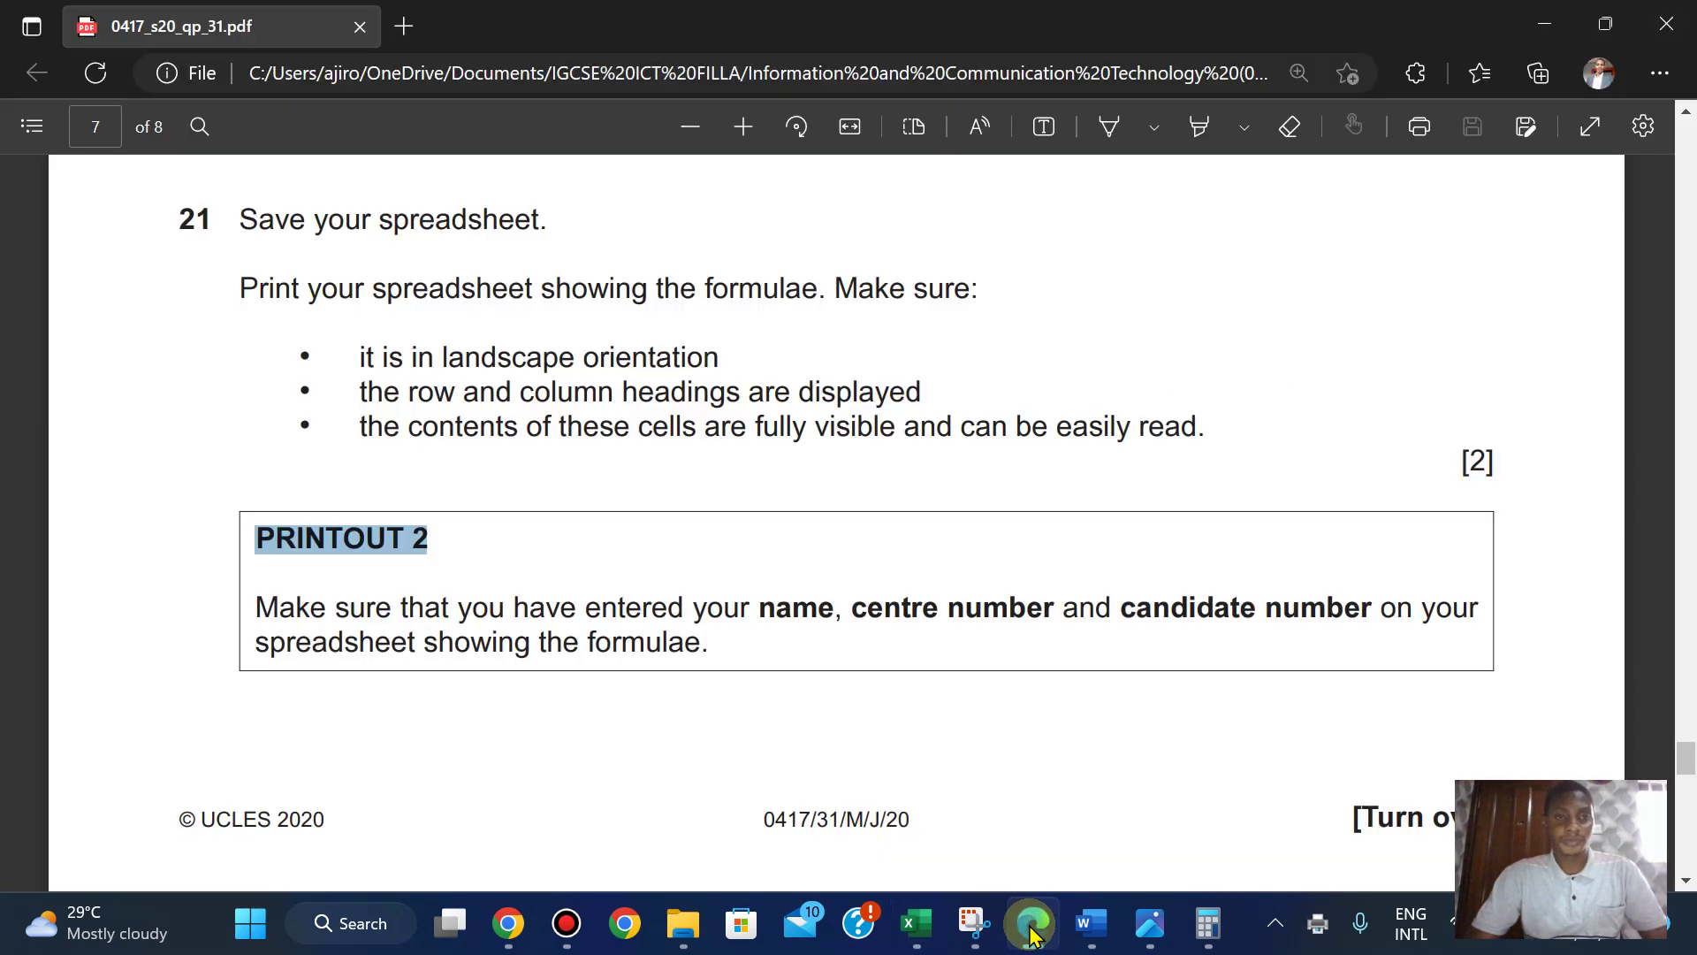
pyautogui.click(1032, 930)
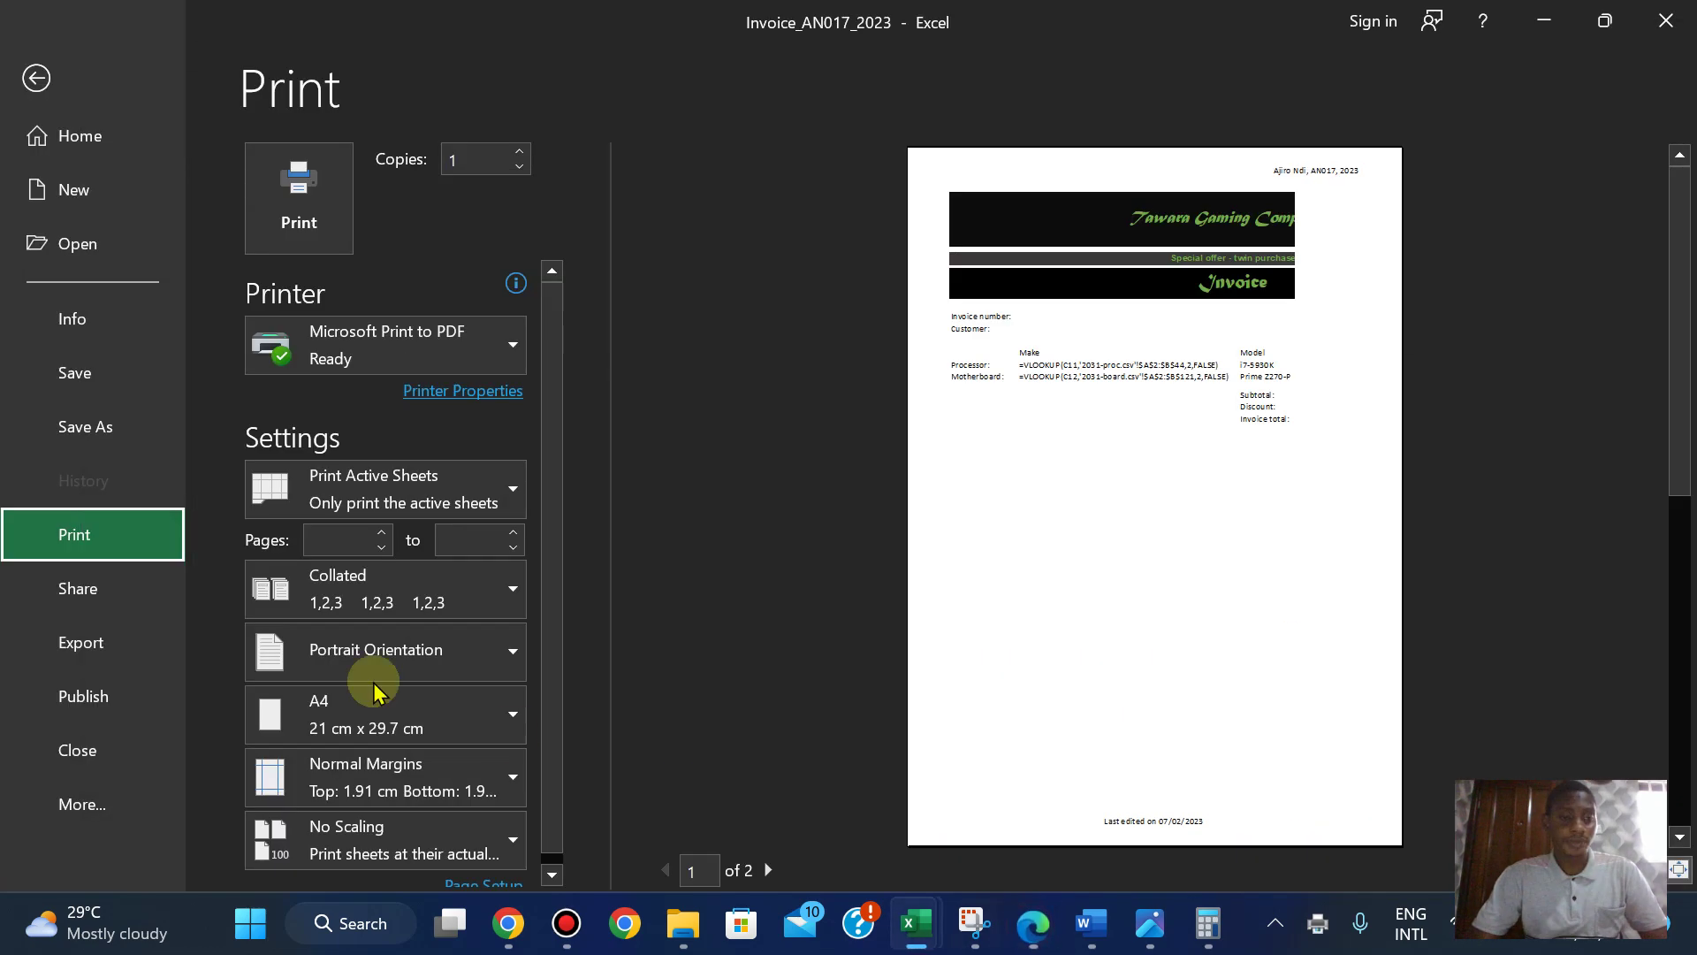
pyautogui.click(390, 648)
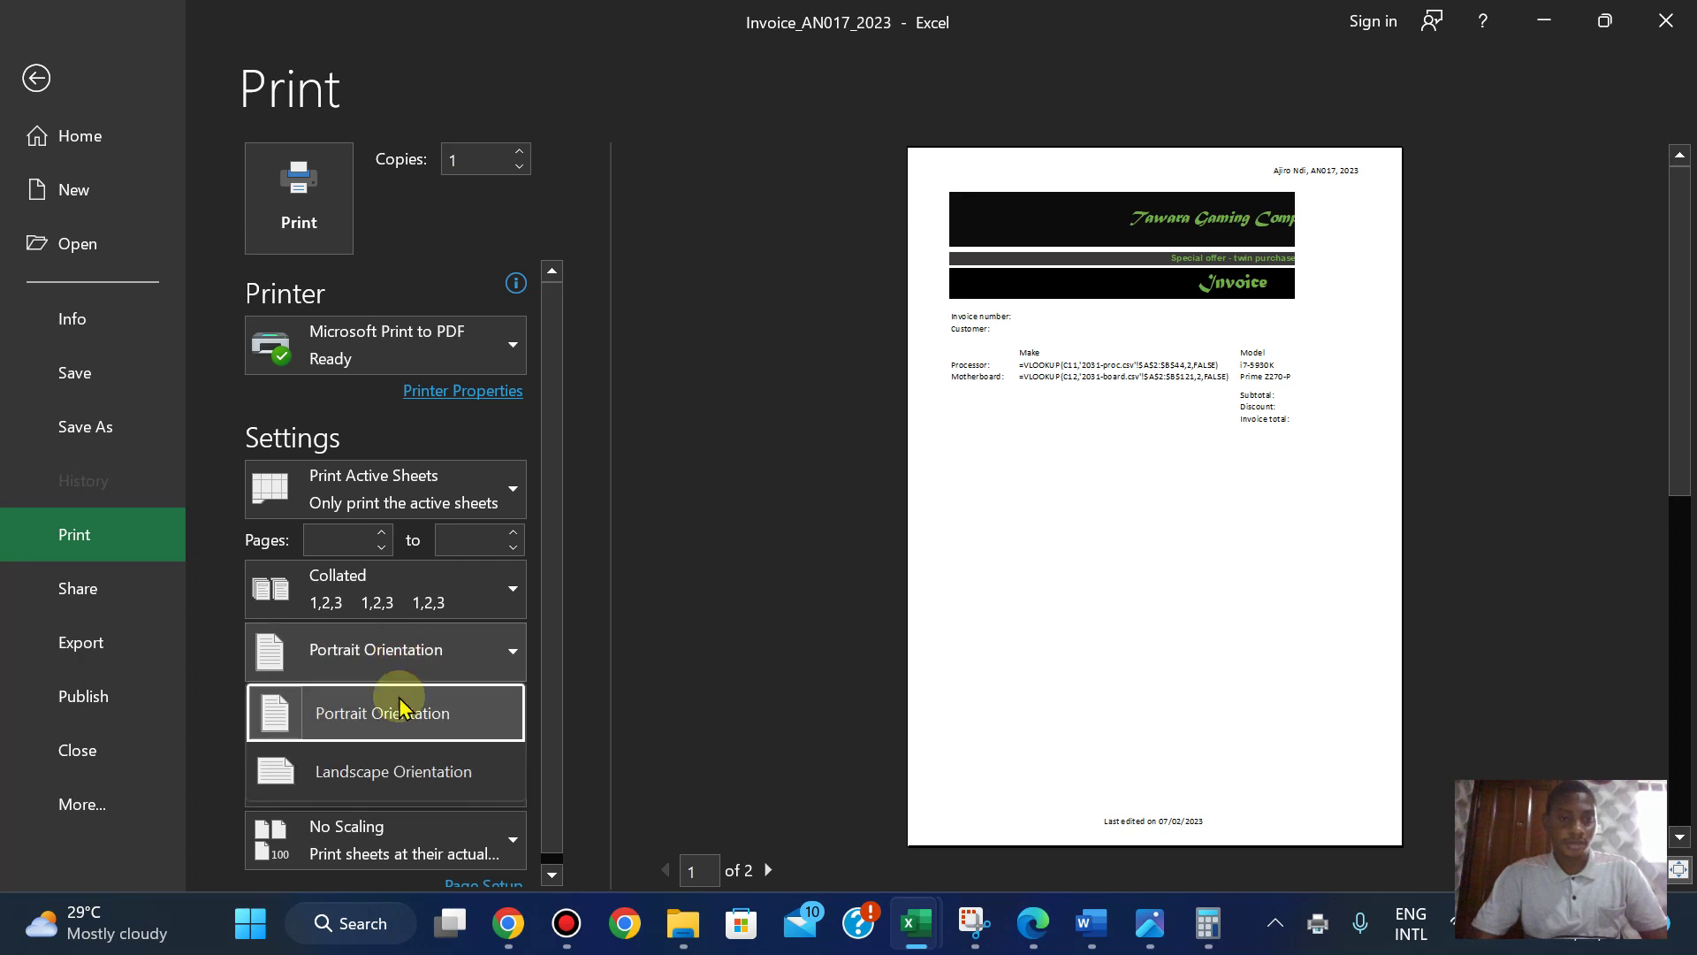
pyautogui.click(396, 771)
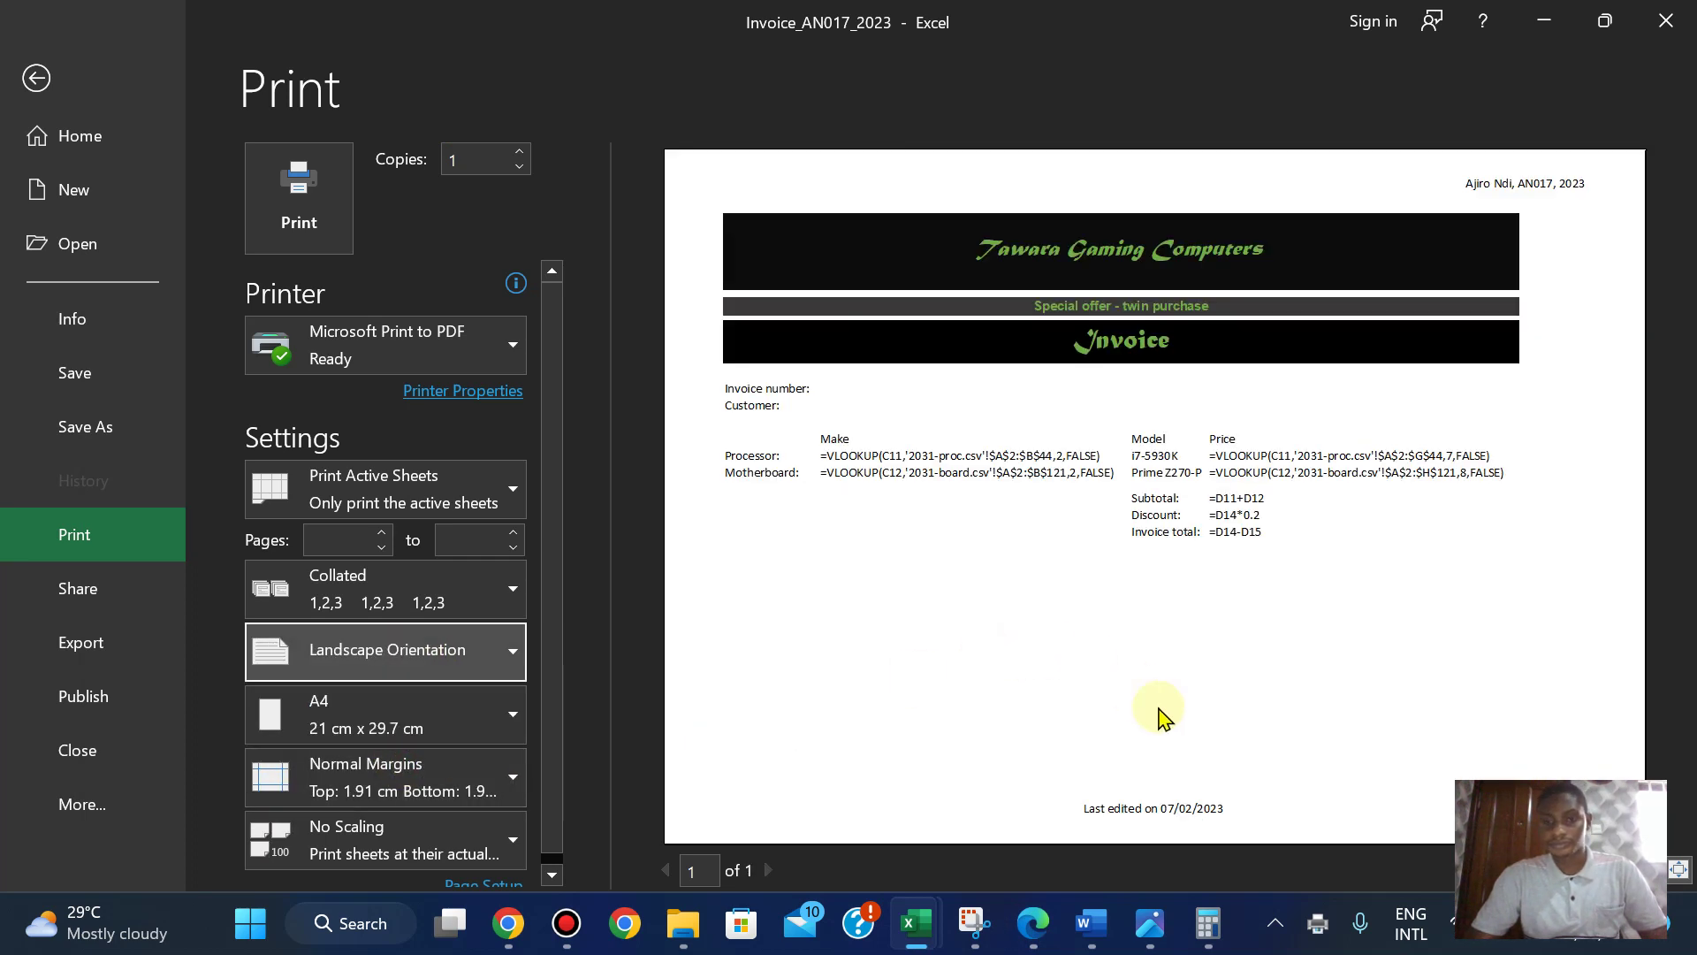
pyautogui.click(1032, 928)
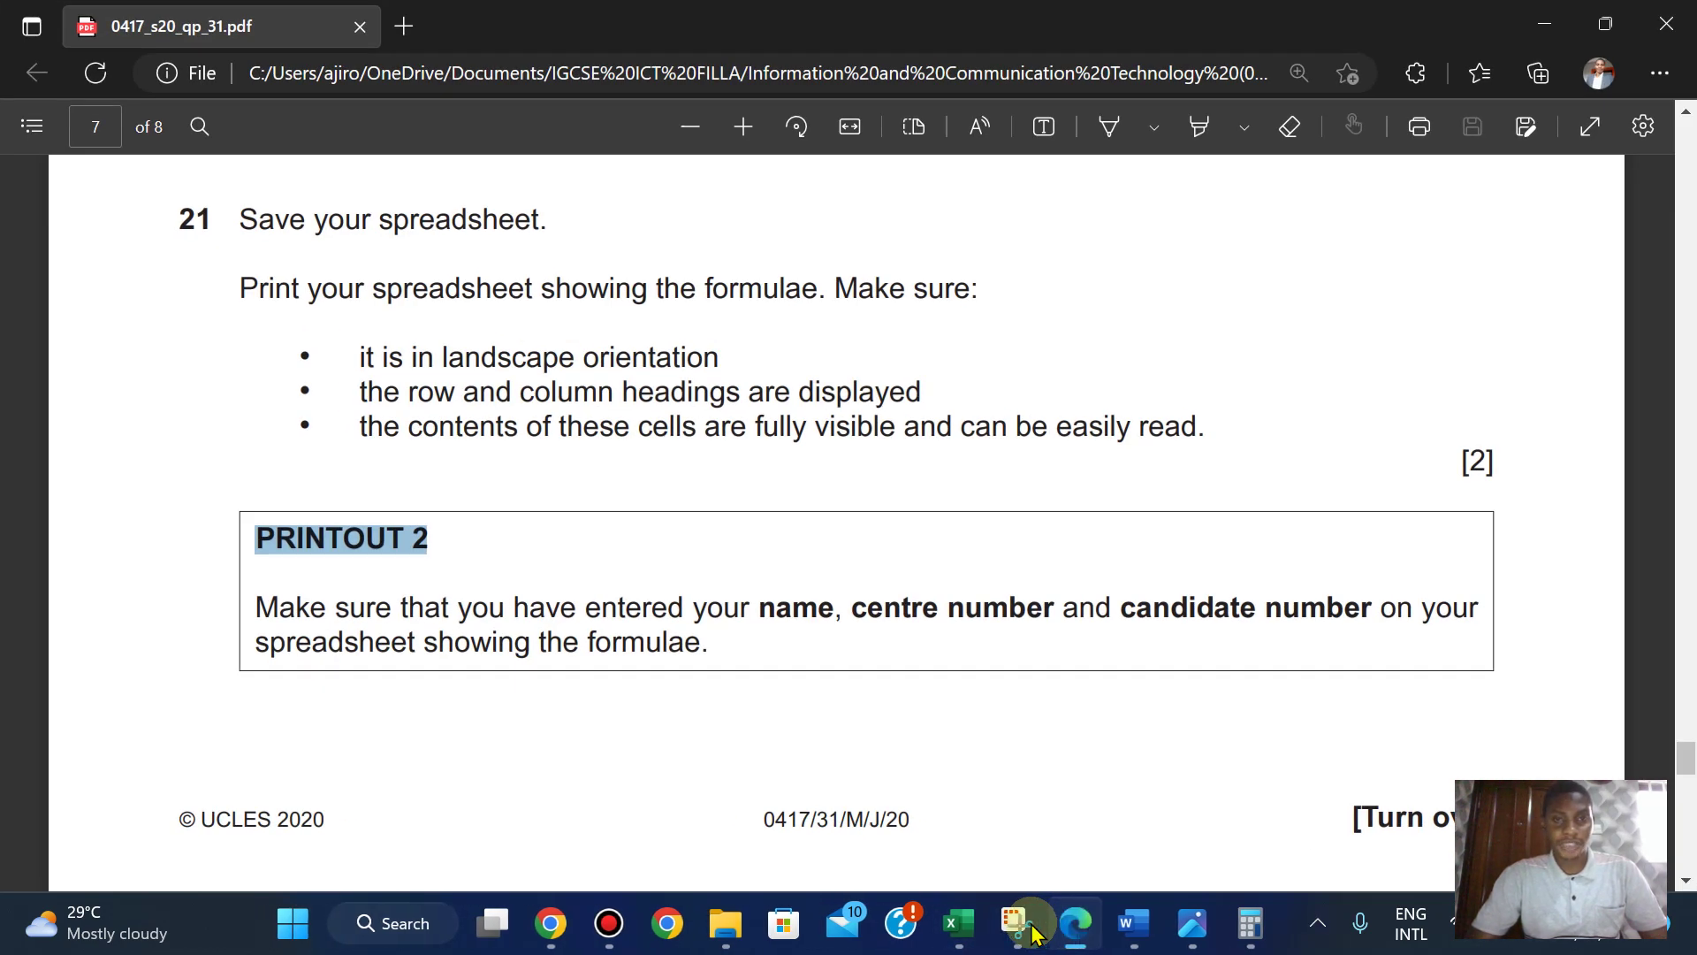
pyautogui.hotkey('alt', 'Tab')
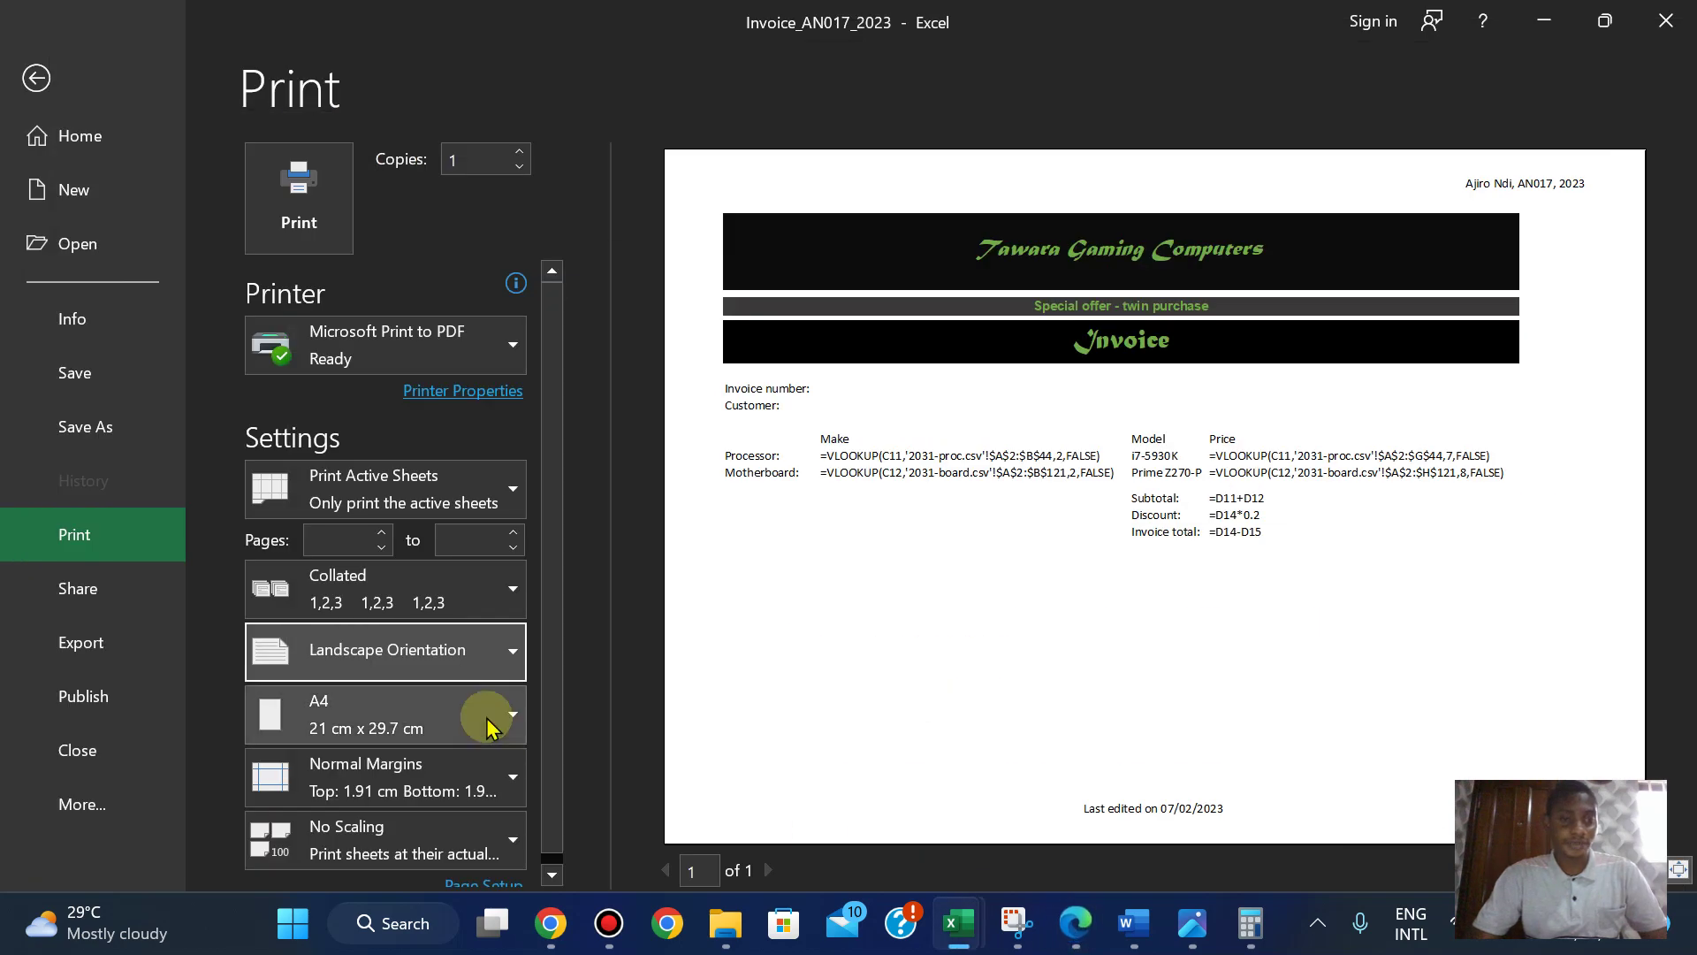
# - Turn on printing of row and column headings in Page Setup's Sheet options
pyautogui.click(552, 874)
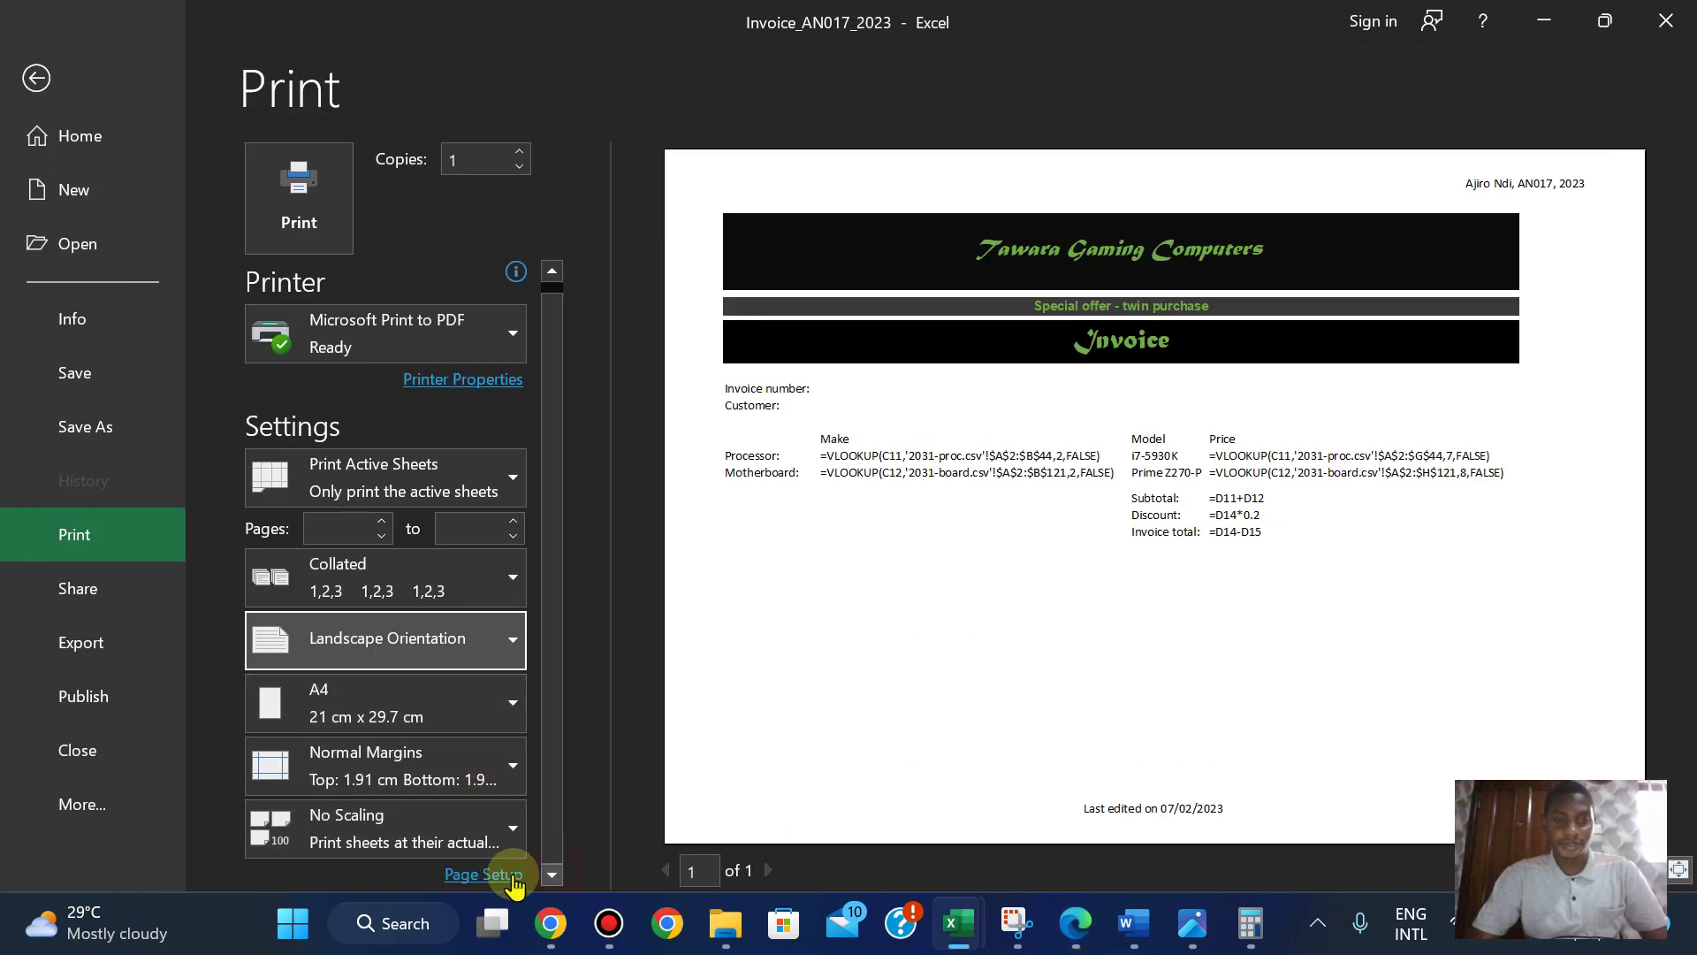
pyautogui.click(406, 835)
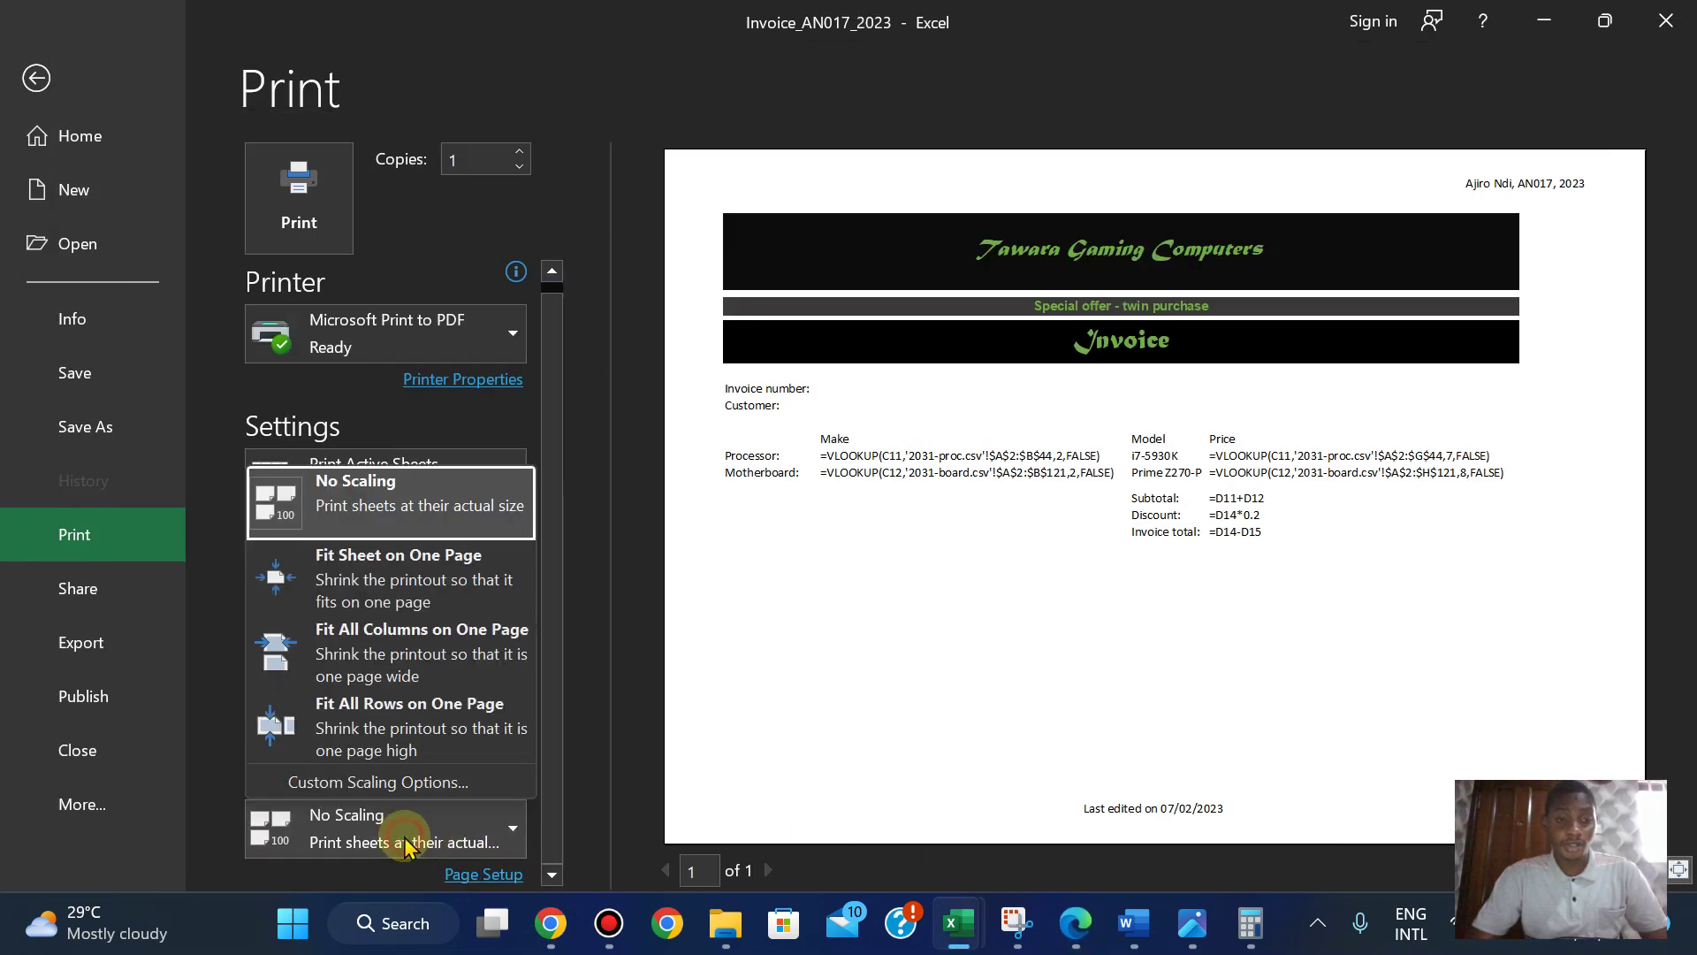
pyautogui.click(405, 786)
pyautogui.click(730, 92)
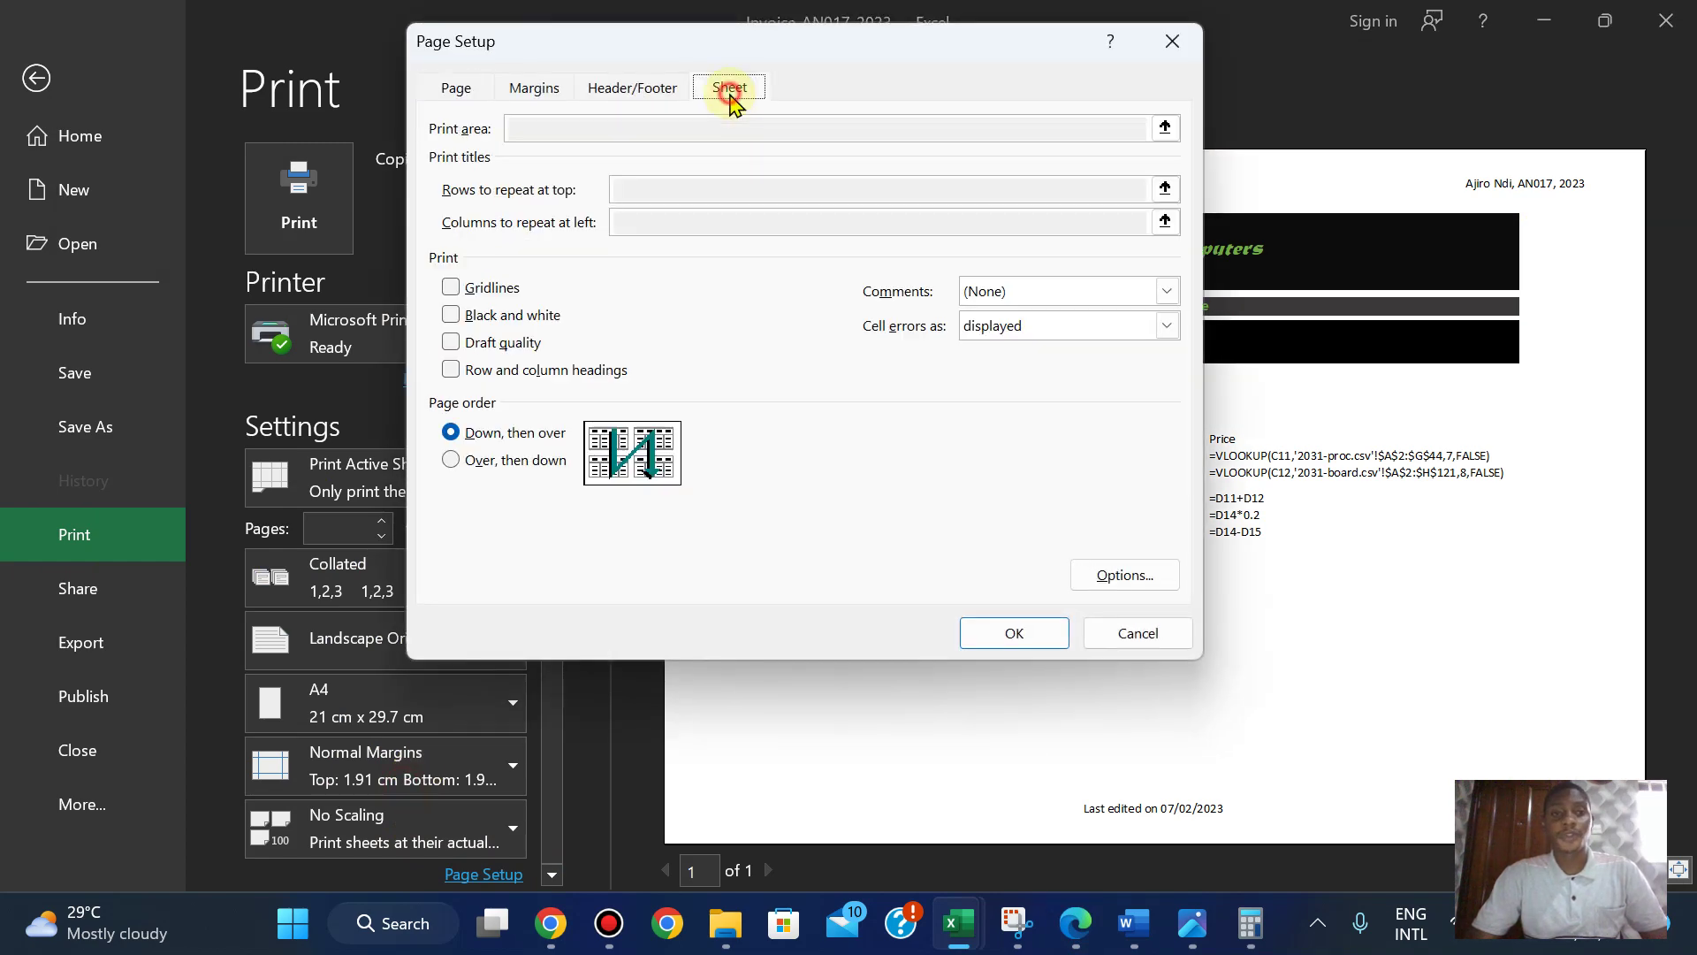
pyautogui.click(1004, 646)
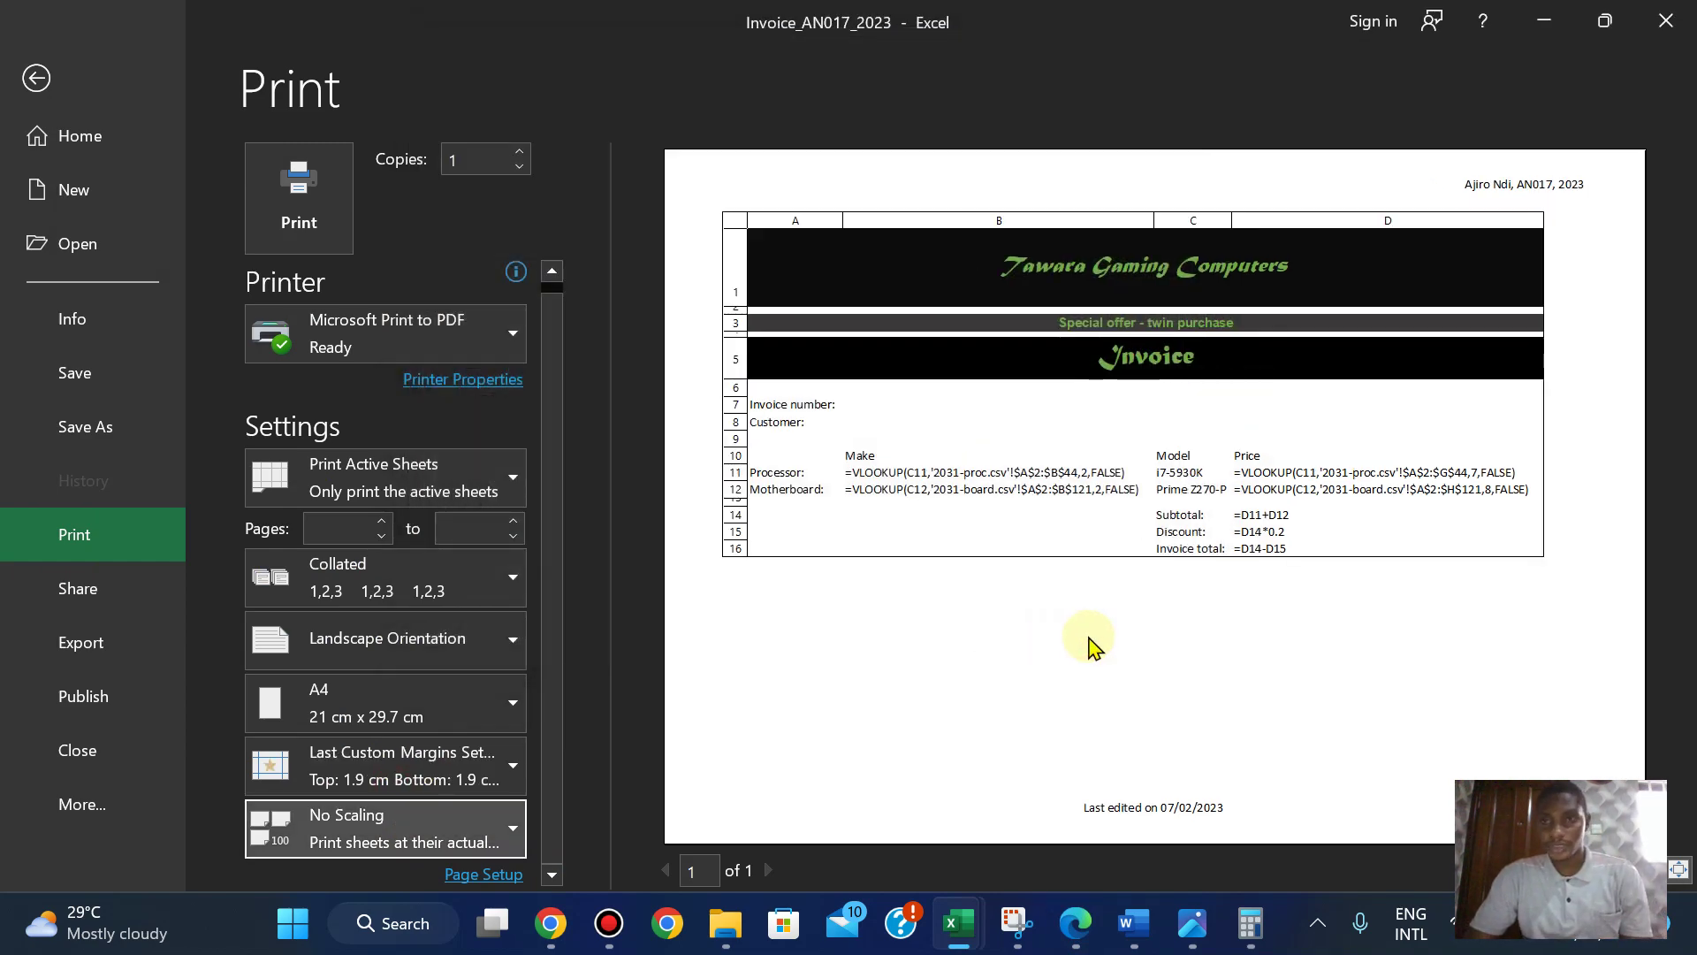
# - Print the formula-view invoice to PDF as PRINTOUT 2, then show question 22 on the question paper
pyautogui.click(1058, 943)
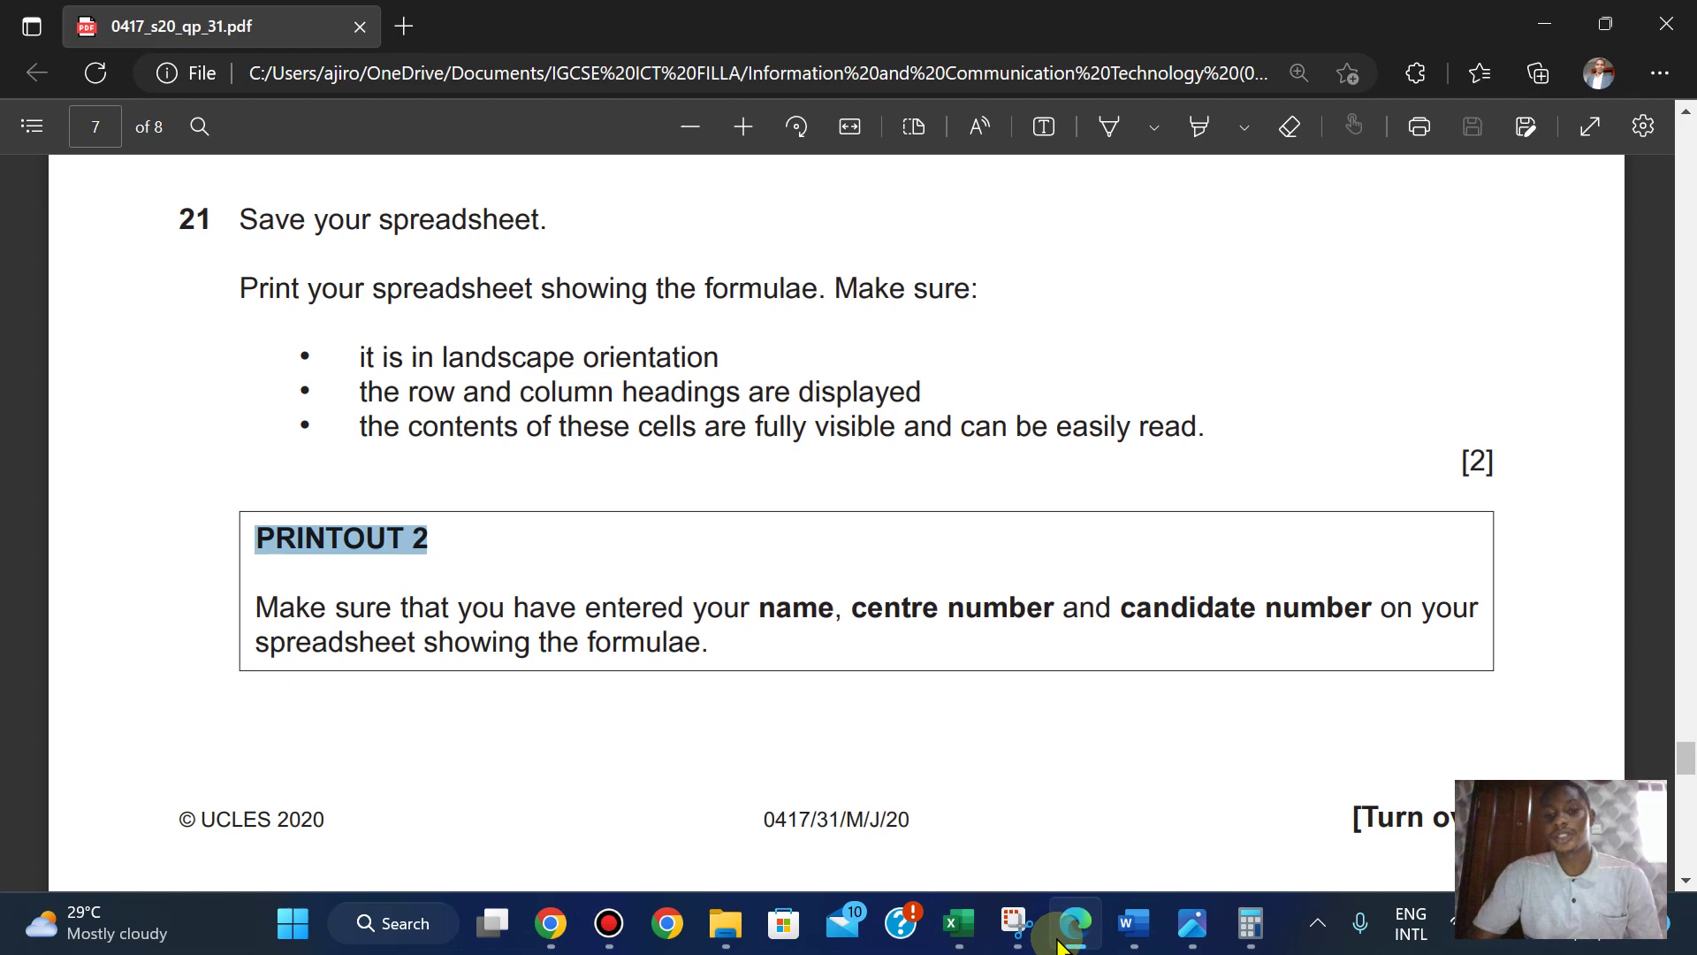
pyautogui.click(1061, 942)
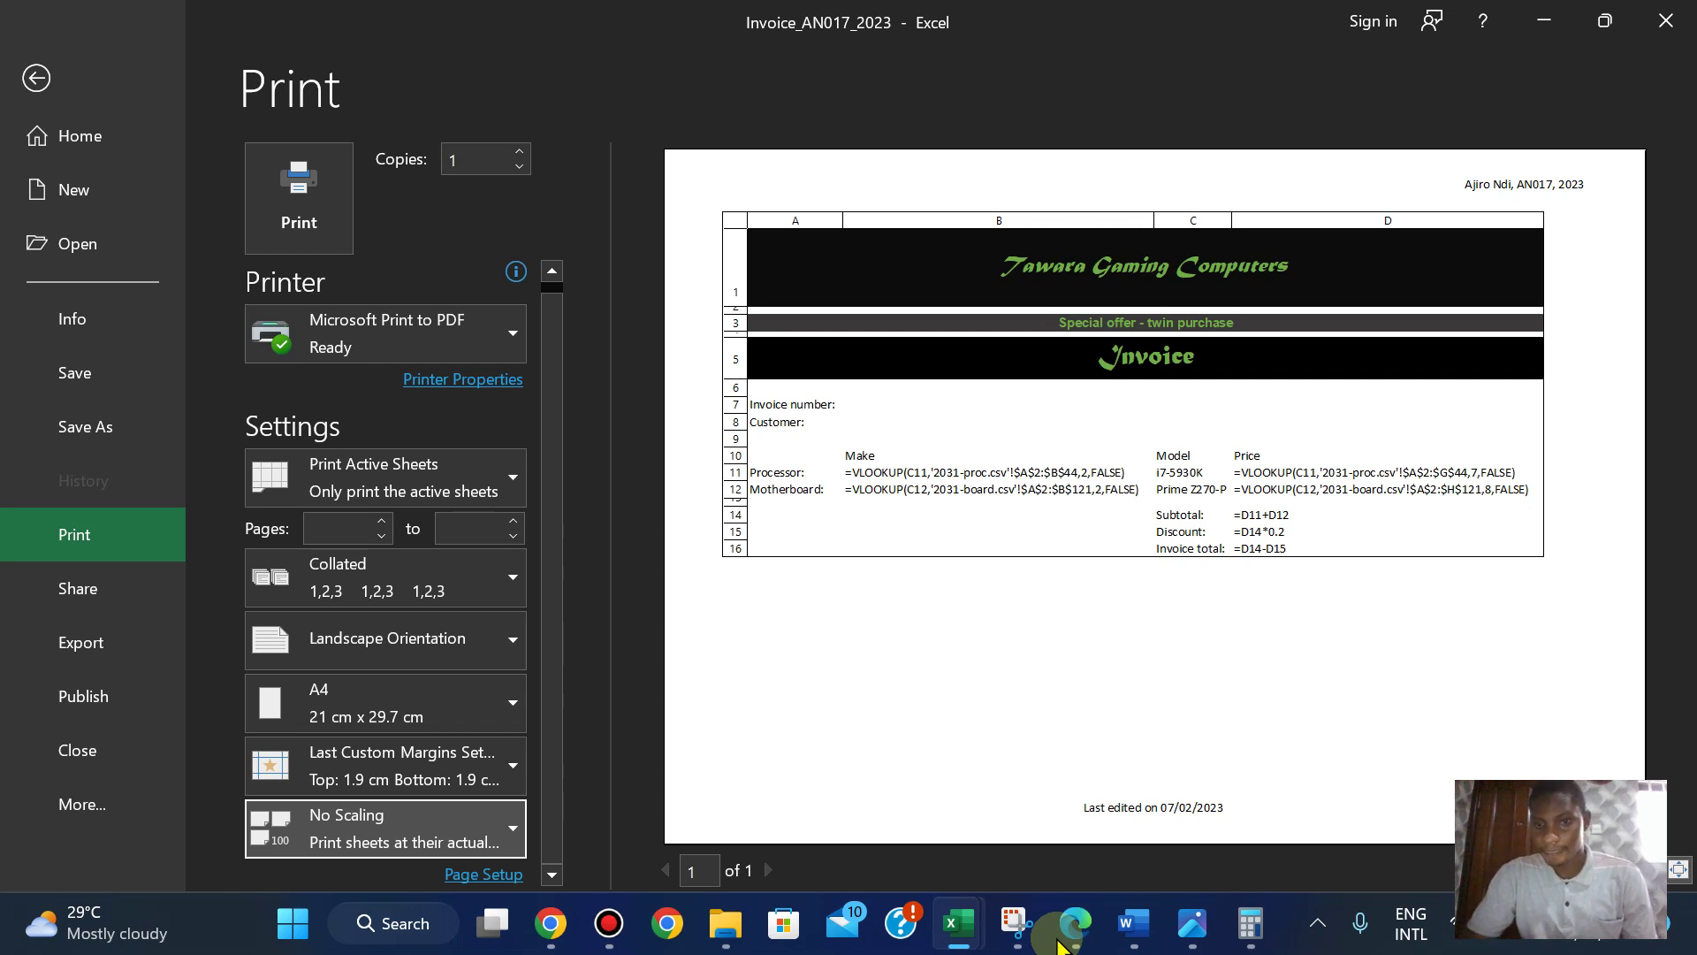
pyautogui.click(1072, 929)
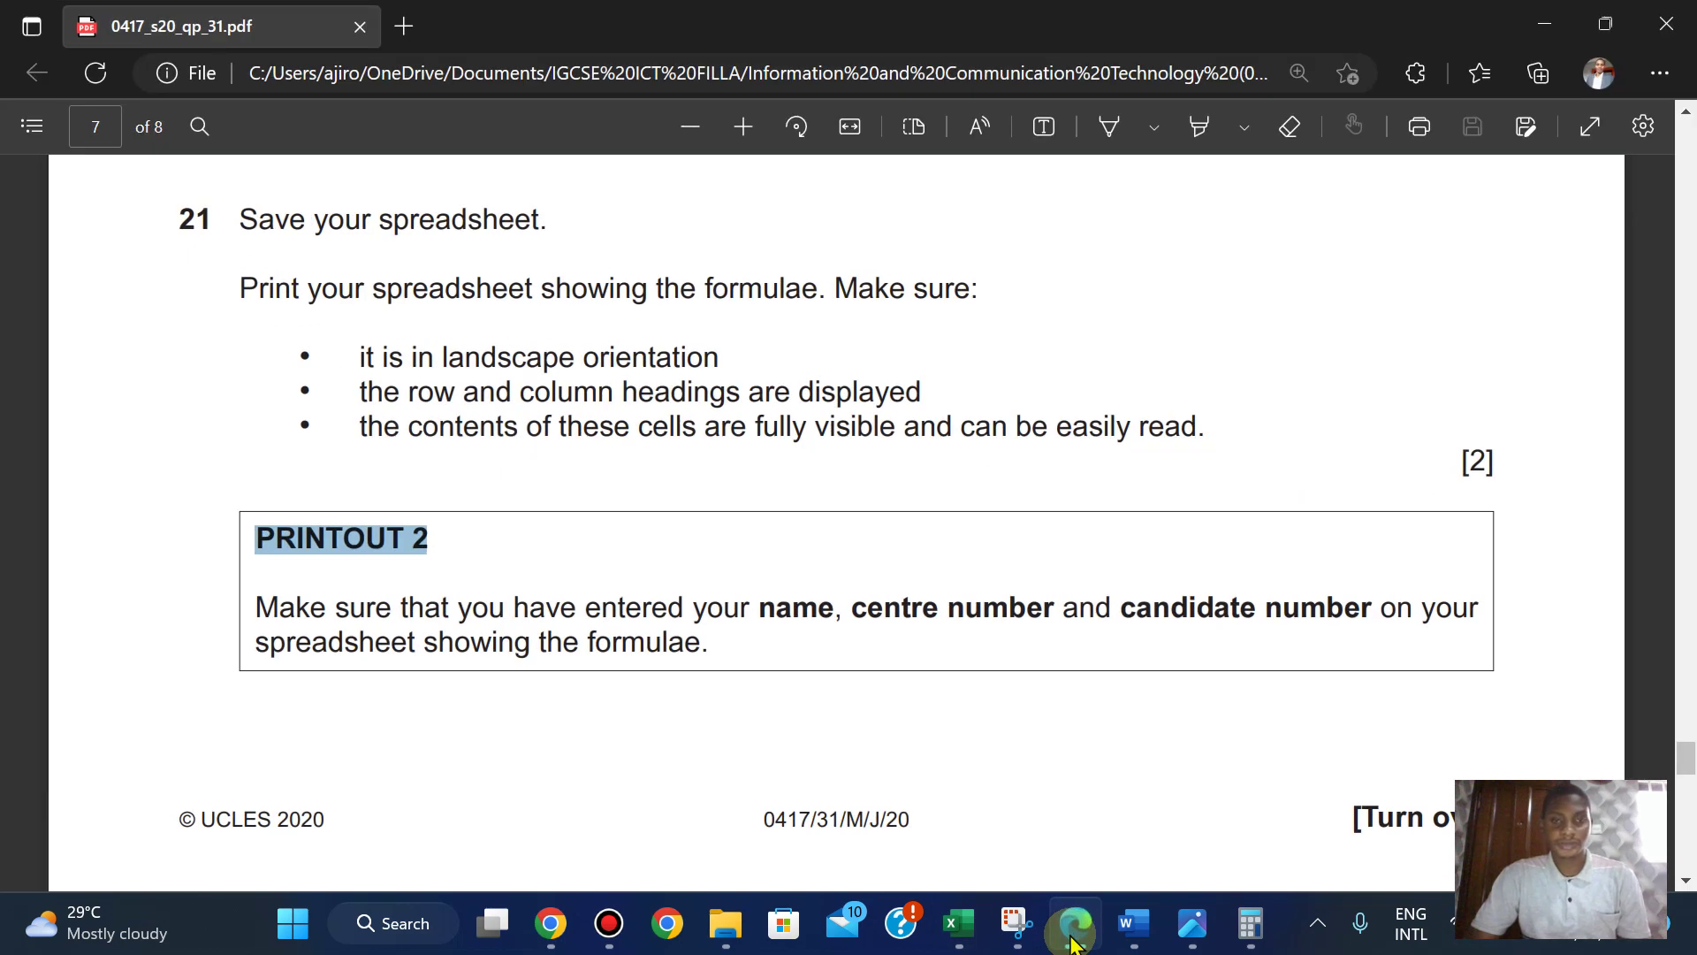
pyautogui.click(1072, 930)
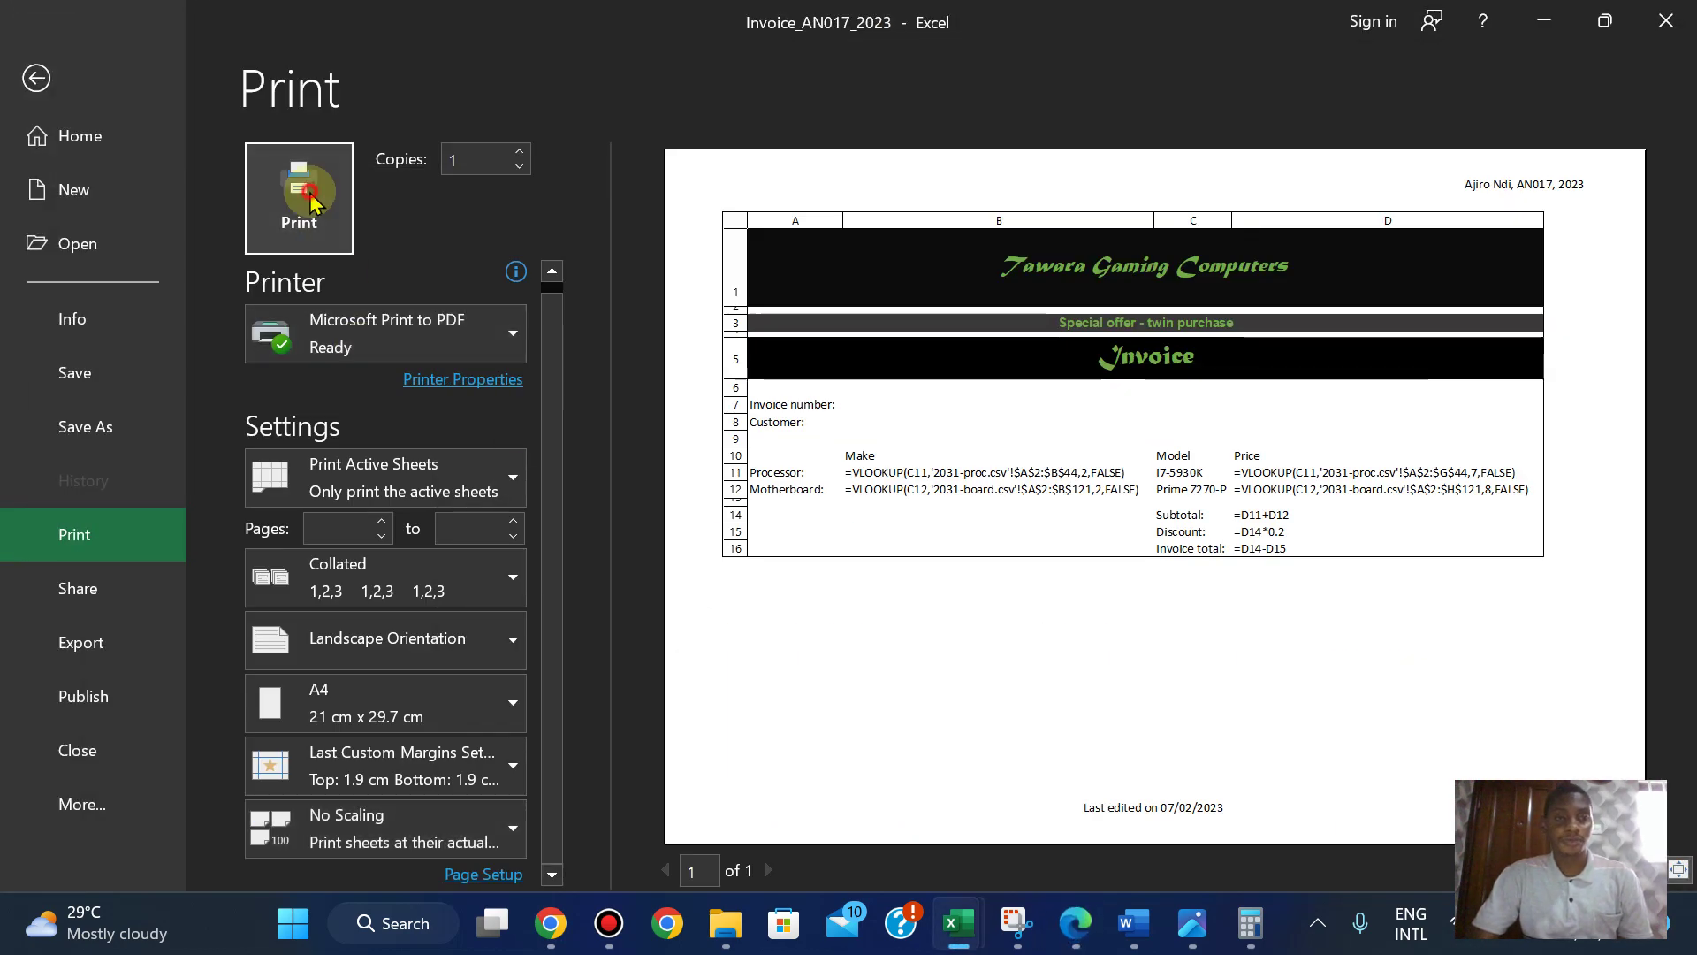
pyautogui.click(295, 189)
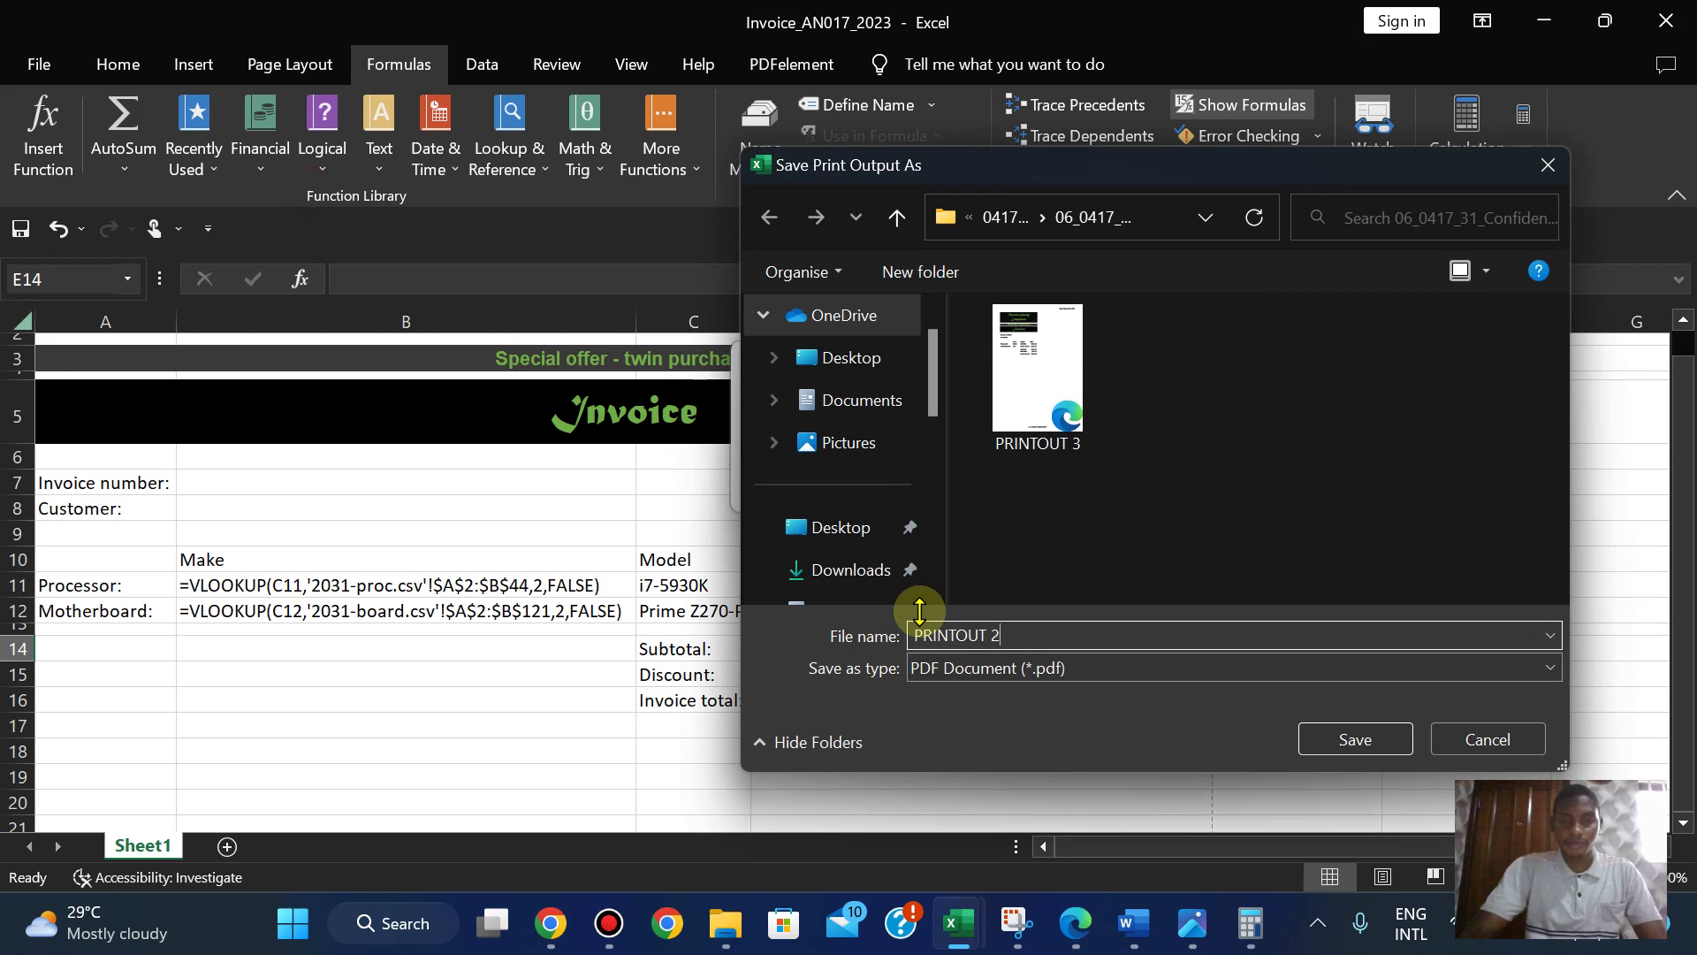
pyautogui.click(1340, 749)
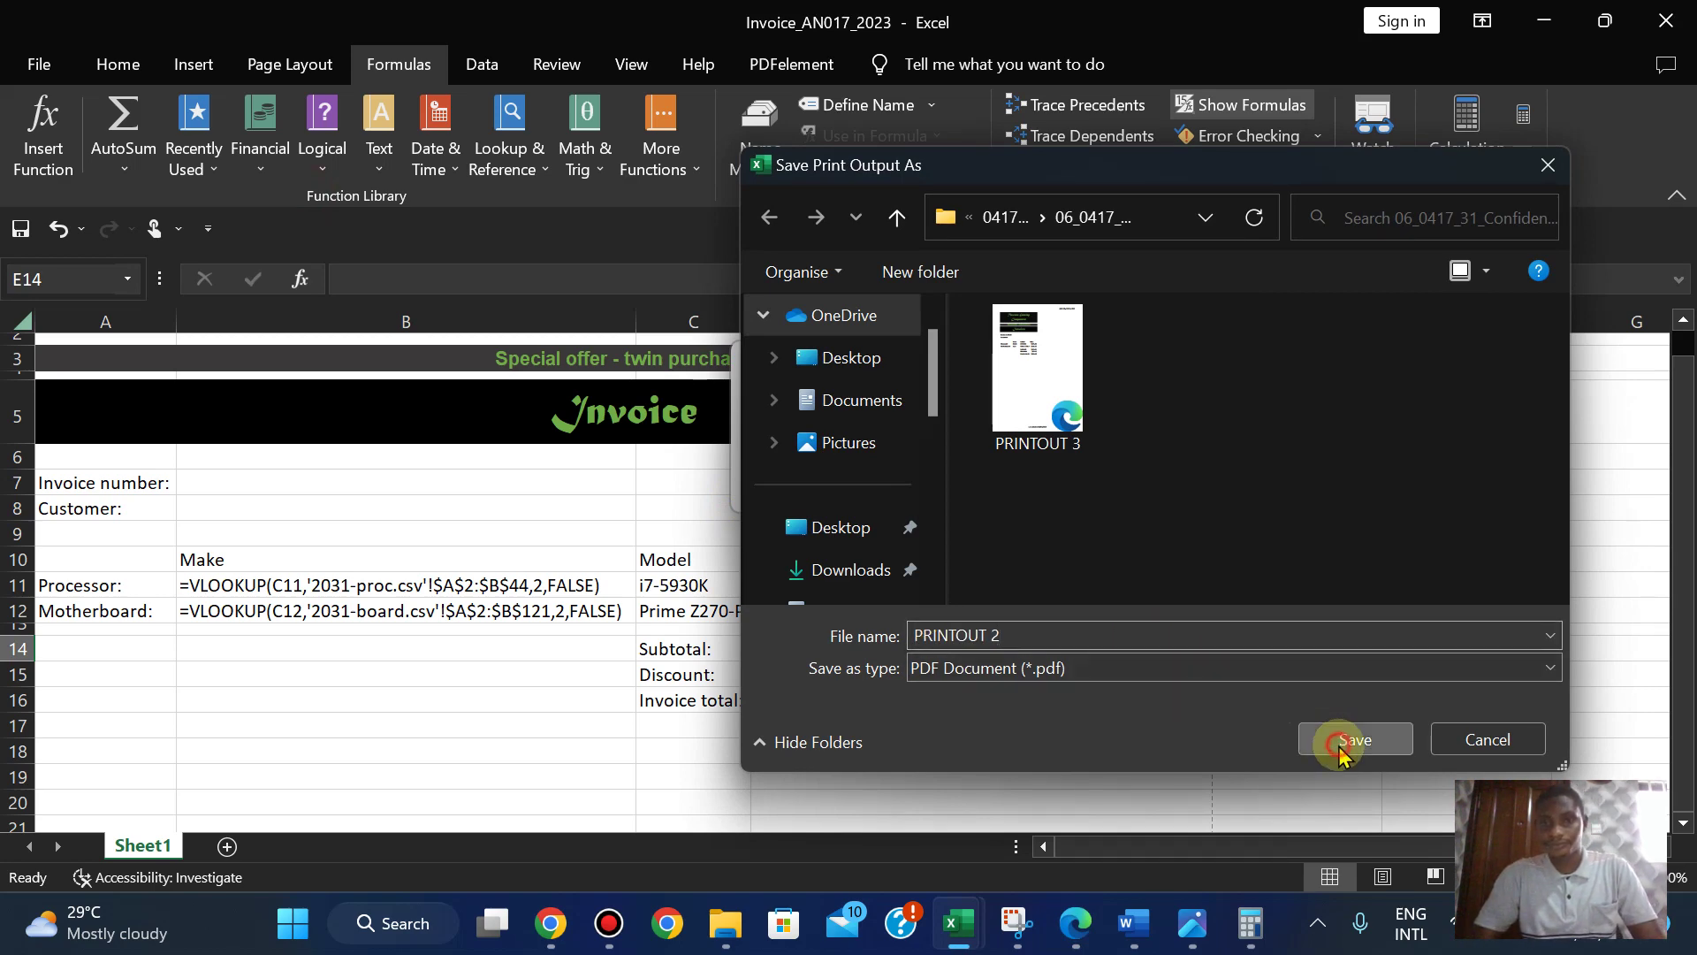
pyautogui.click(1076, 925)
pyautogui.press('Down')
pyautogui.press('Down')
pyautogui.press('Down')
pyautogui.press('Down')
pyautogui.press('Down')
pyautogui.press('Down')
pyautogui.press('Down')
pyautogui.press('Down')
pyautogui.press('Down')
pyautogui.press('Down')
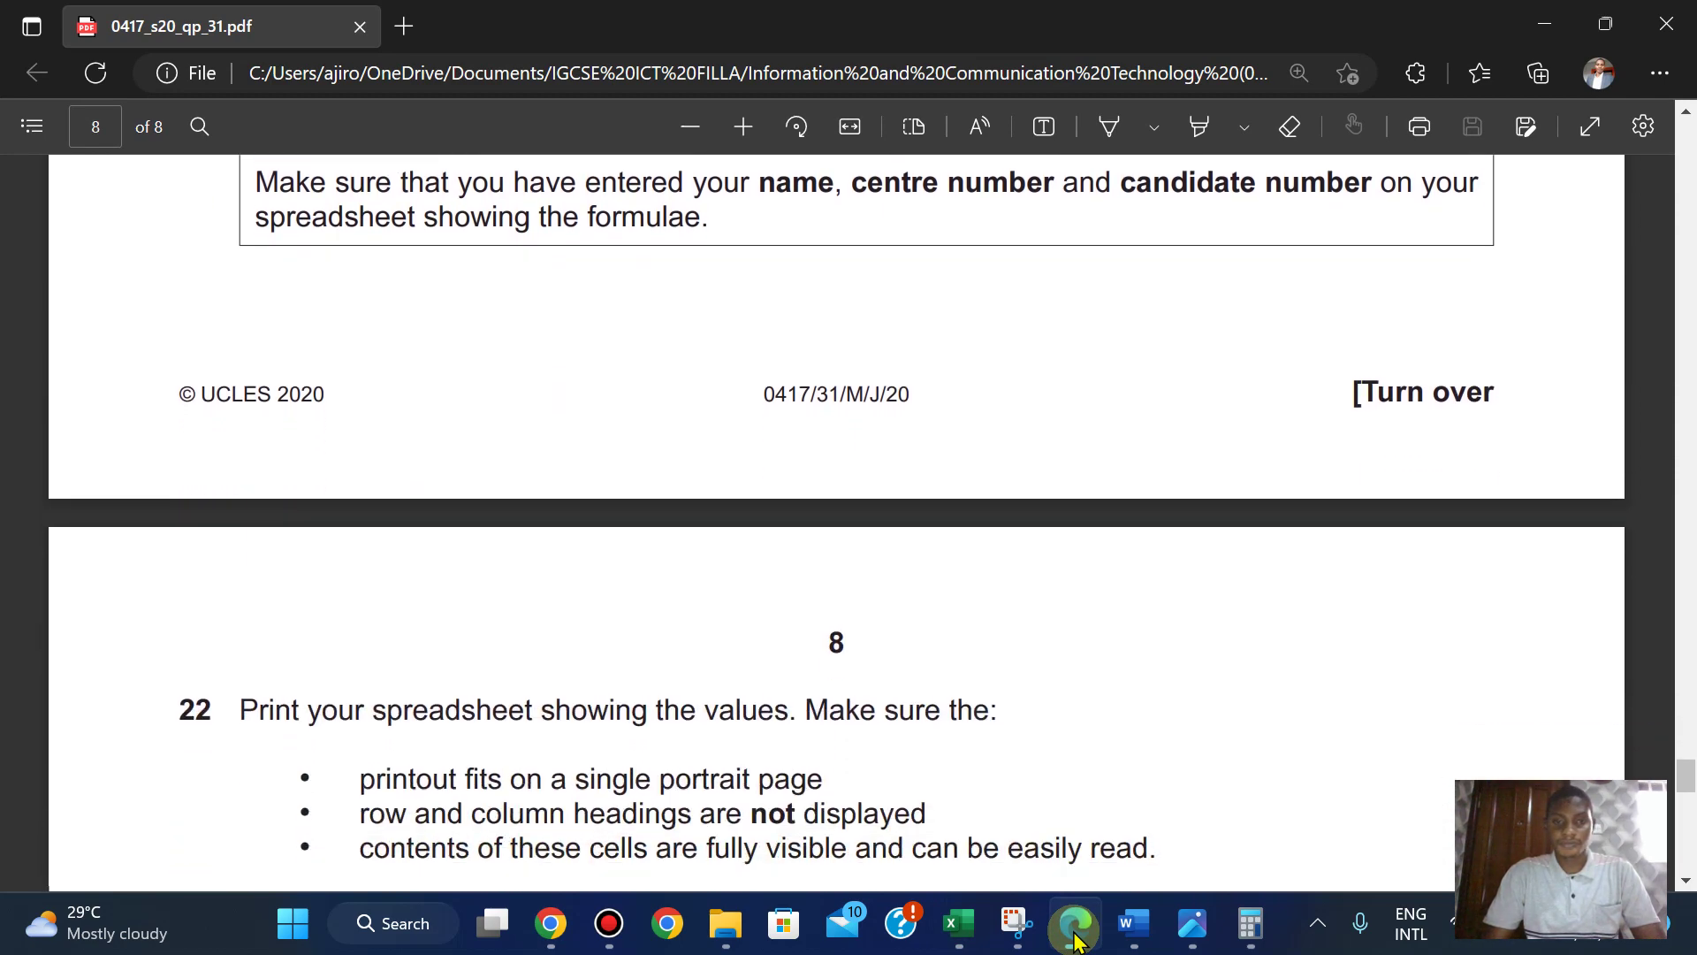
# - Open PRINTOUT 3 and PRINTOUT 2 from the printouts folder as PDFs in Edge
pyautogui.press('Down')
pyautogui.press('Down')
pyautogui.press('Down')
pyautogui.press('Down')
pyautogui.press('Down')
pyautogui.press('Down')
pyautogui.press('Down')
pyautogui.press('Down')
pyautogui.press('Down')
pyautogui.press('Down')
pyautogui.press('Down')
pyautogui.press('Down')
pyautogui.press('Up')
pyautogui.press('Up')
pyautogui.press('Up')
pyautogui.press('Up')
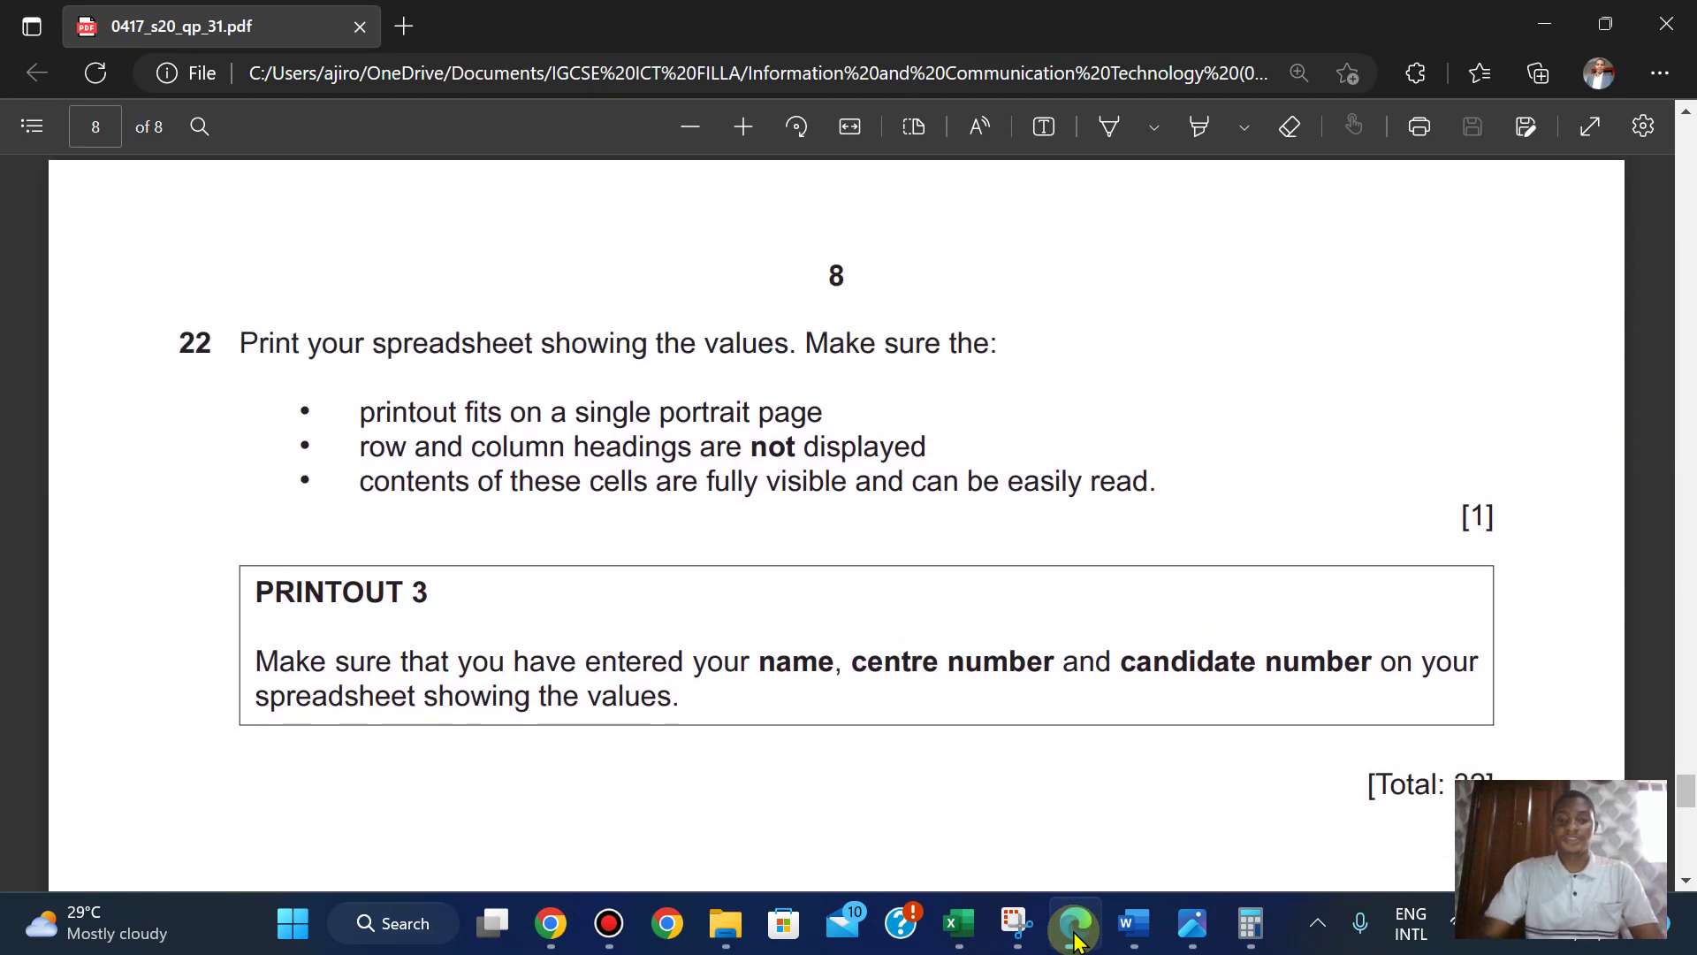
pyautogui.moveTo(725, 923)
pyautogui.click(731, 785)
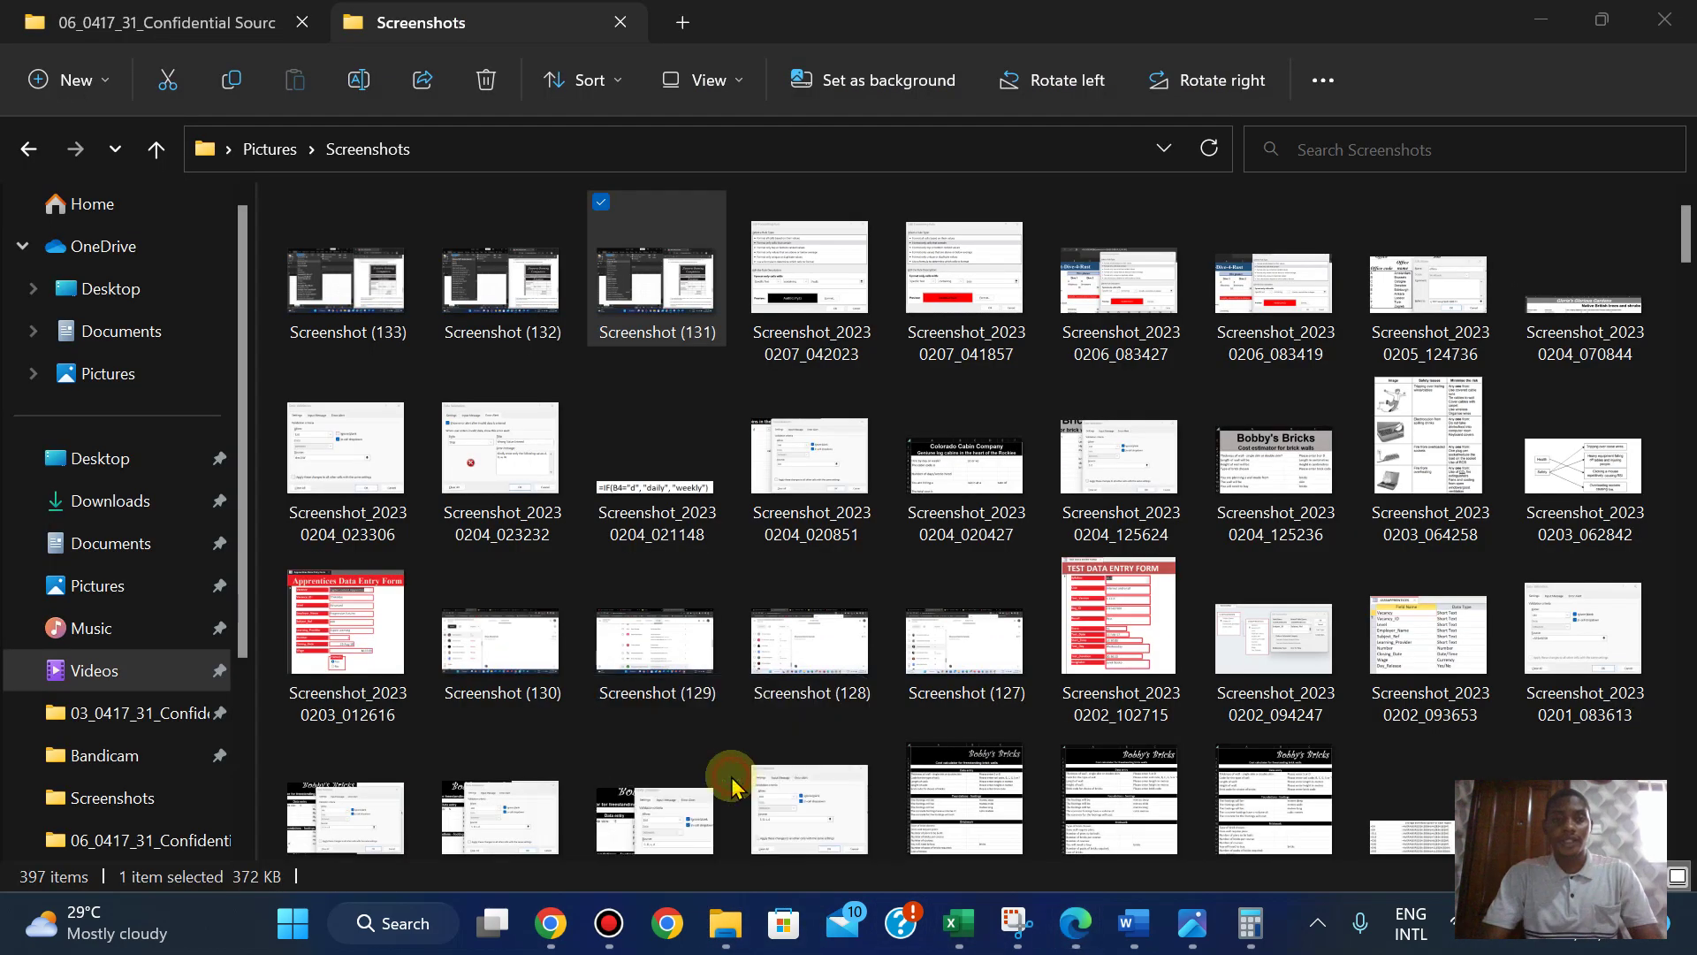
pyautogui.click(234, 25)
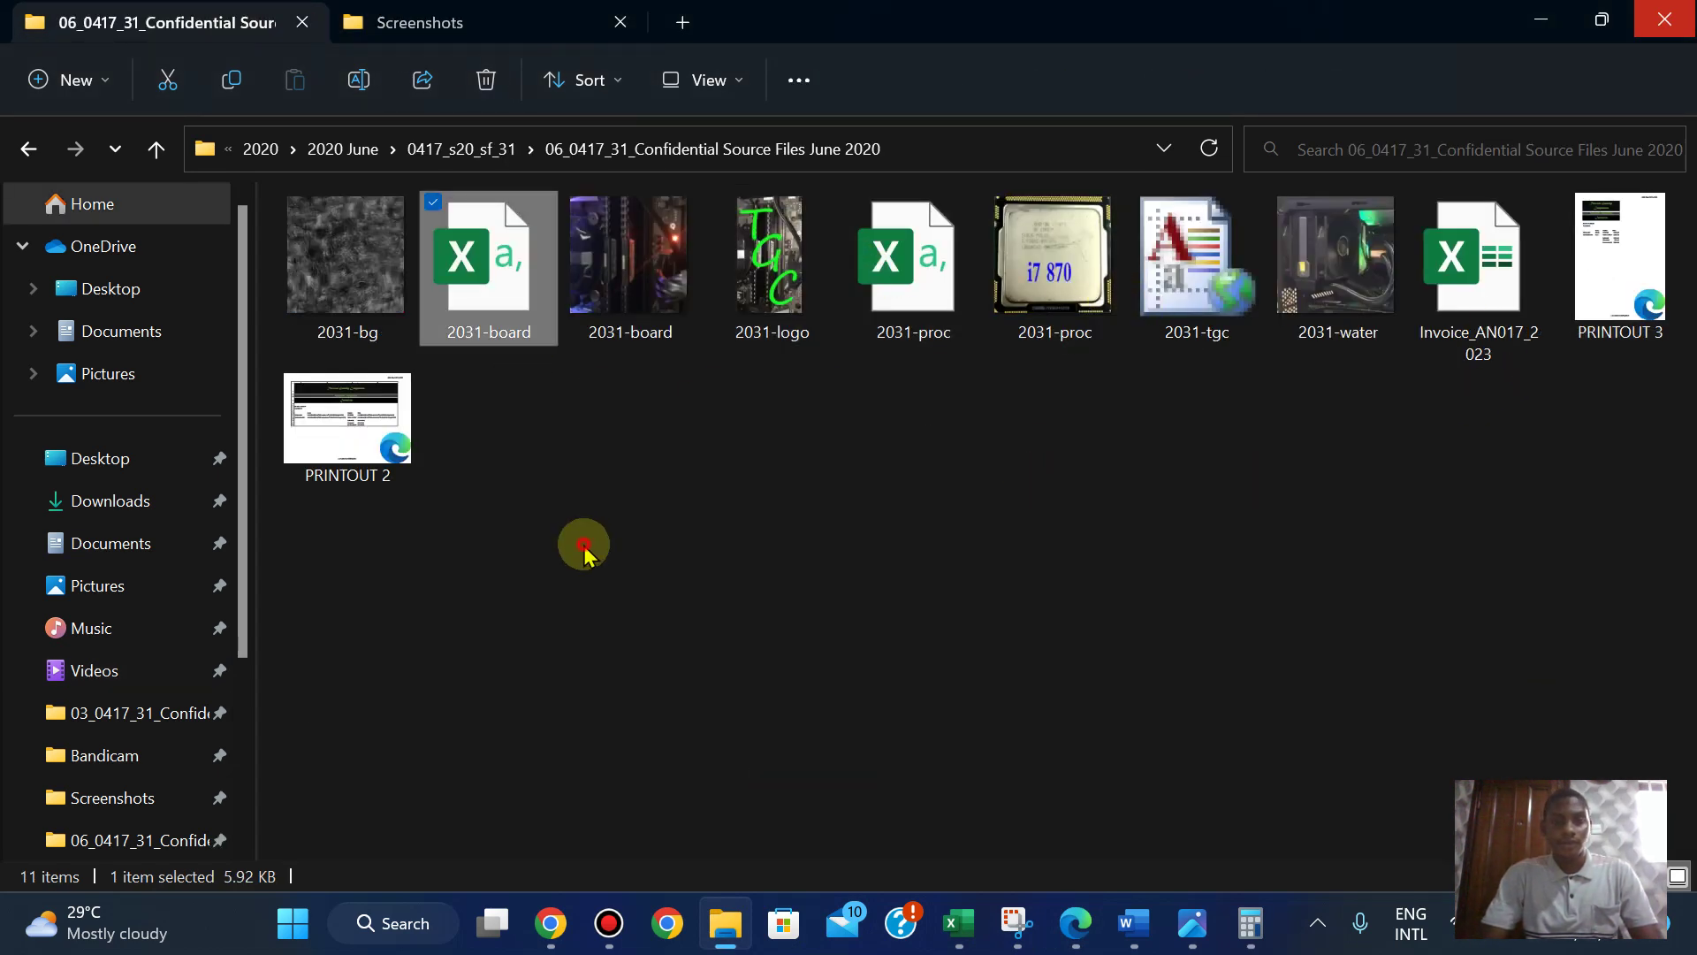
pyautogui.doubleClick(1639, 274)
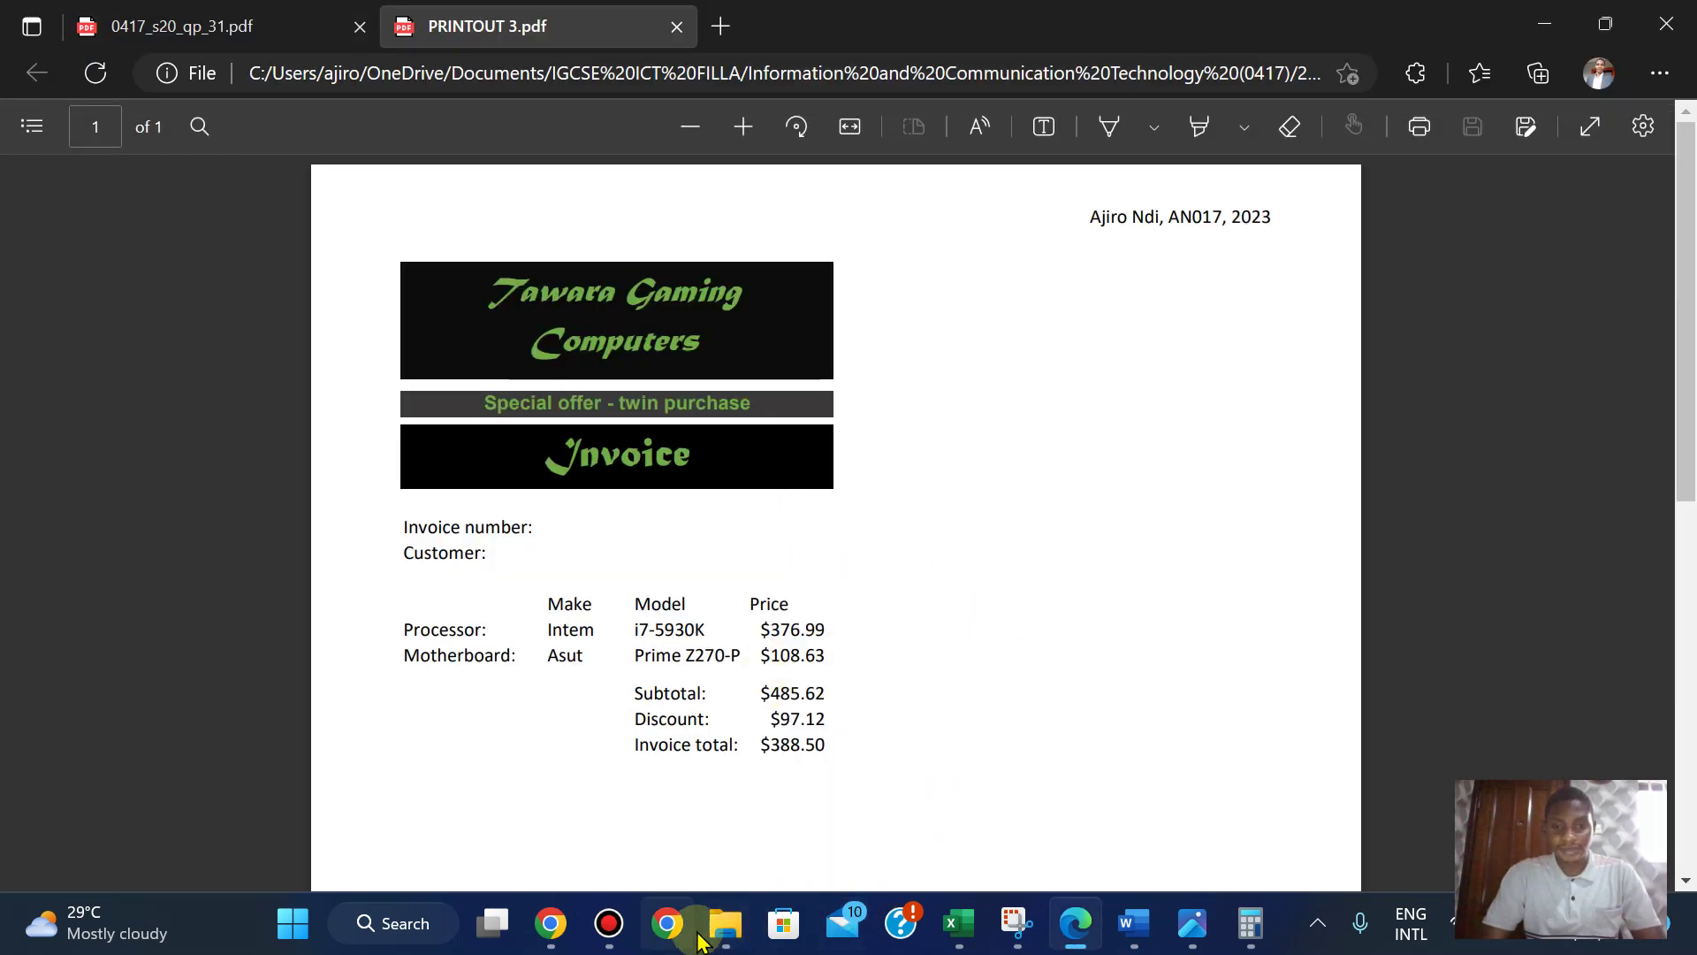
pyautogui.moveTo(723, 927)
pyautogui.click(663, 769)
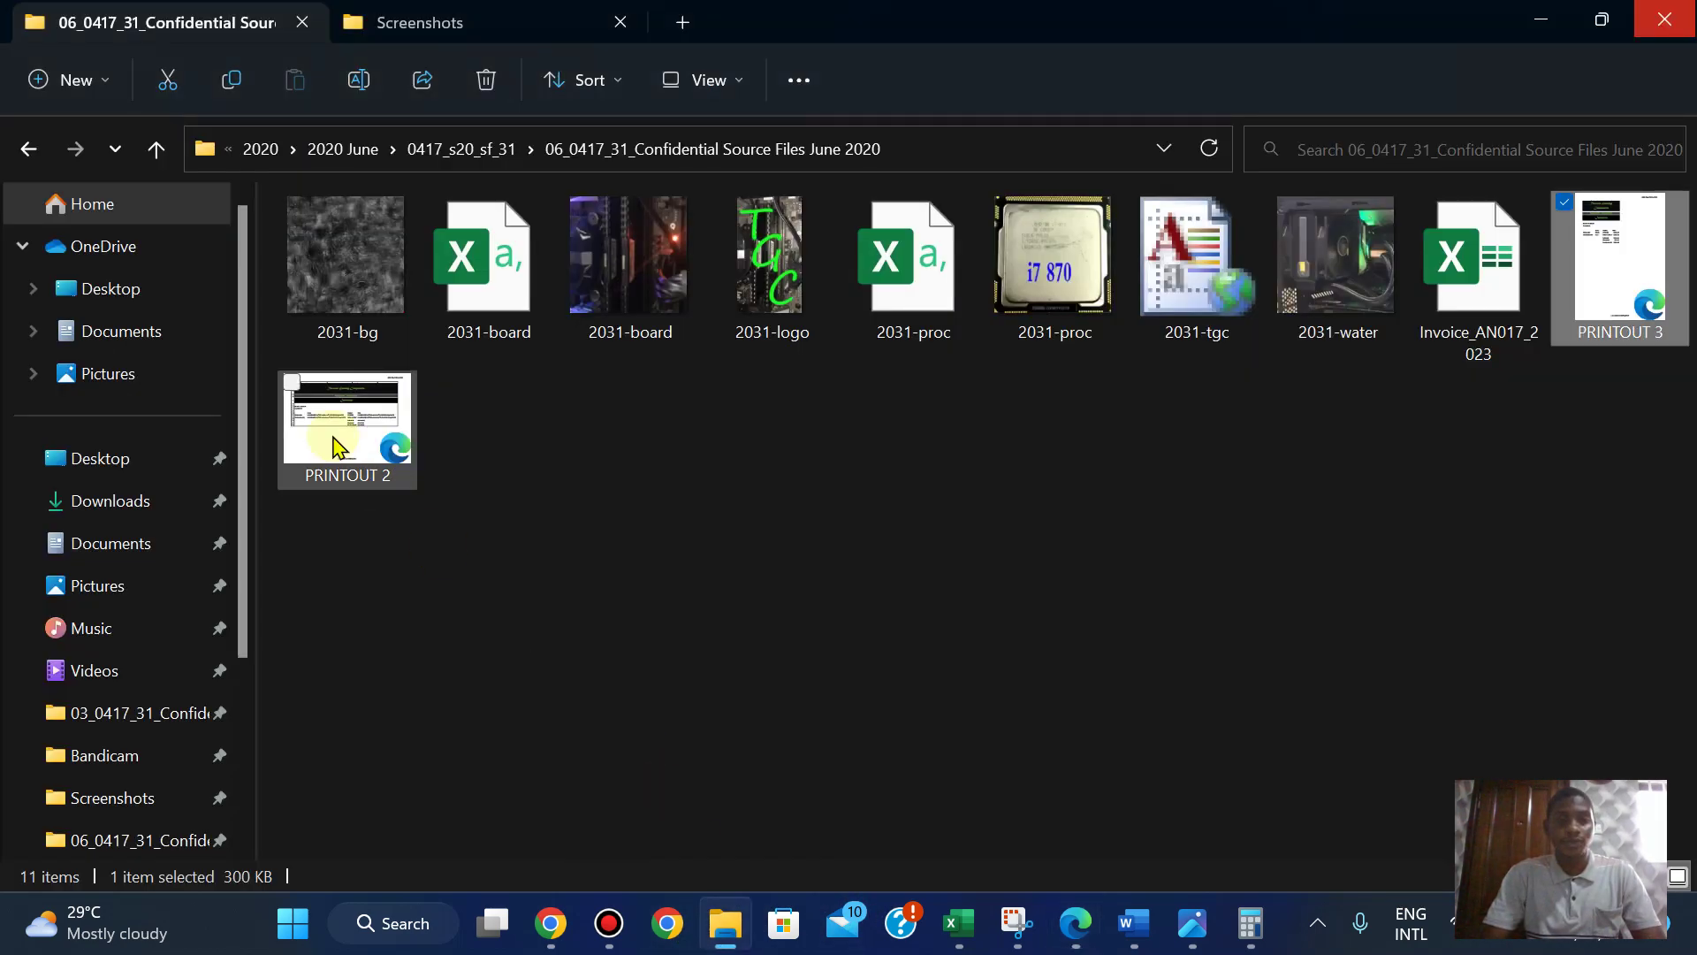
pyautogui.doubleClick(338, 447)
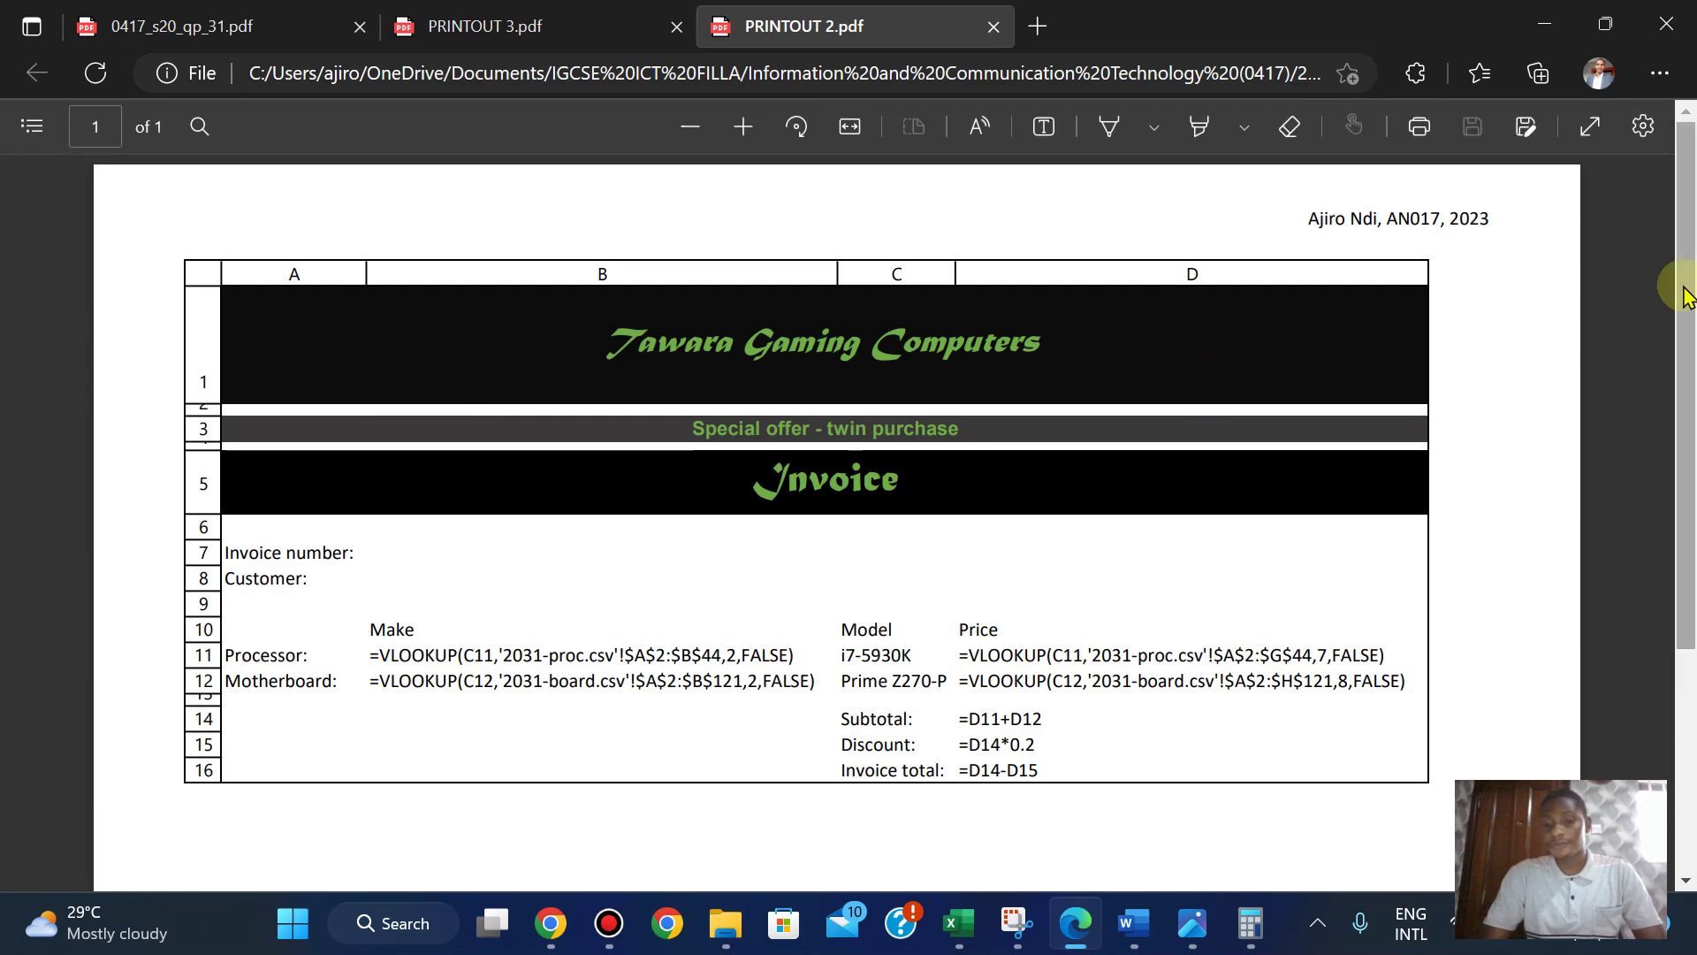
# - Compare PRINTOUT 2's VLOOKUP formulas and headings against the question paper's invoice, ending on PRINTOUT 2
pyautogui.click(1078, 929)
pyautogui.click(1083, 936)
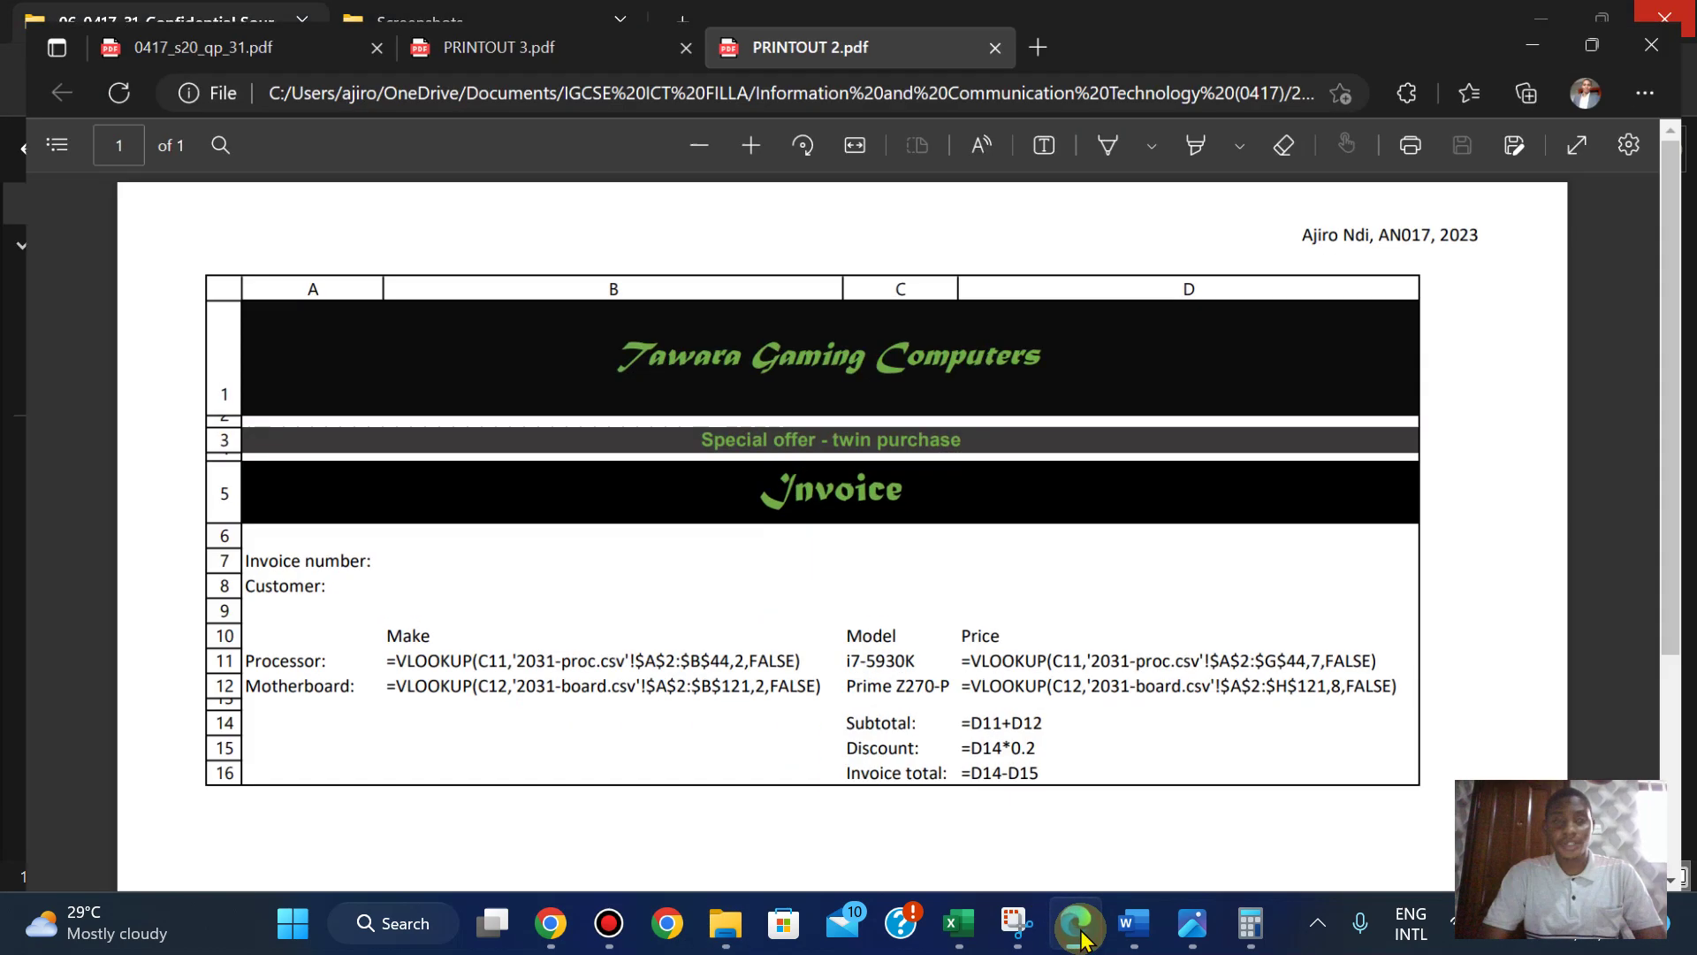
pyautogui.click(228, 16)
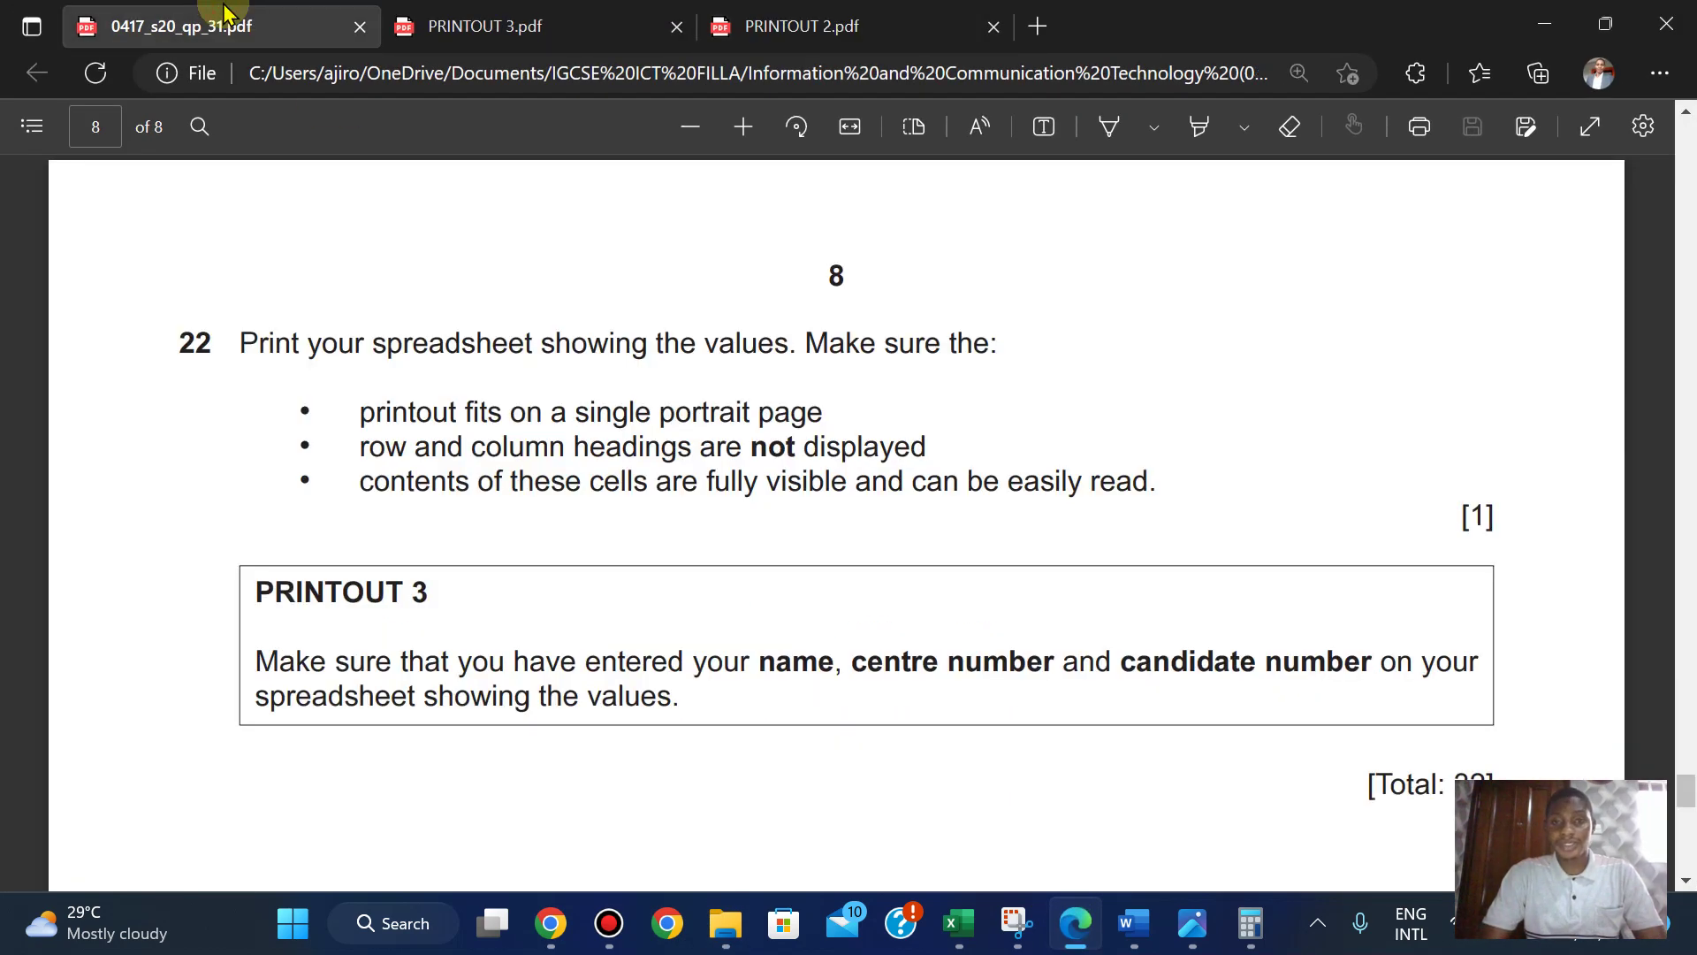
pyautogui.click(827, 40)
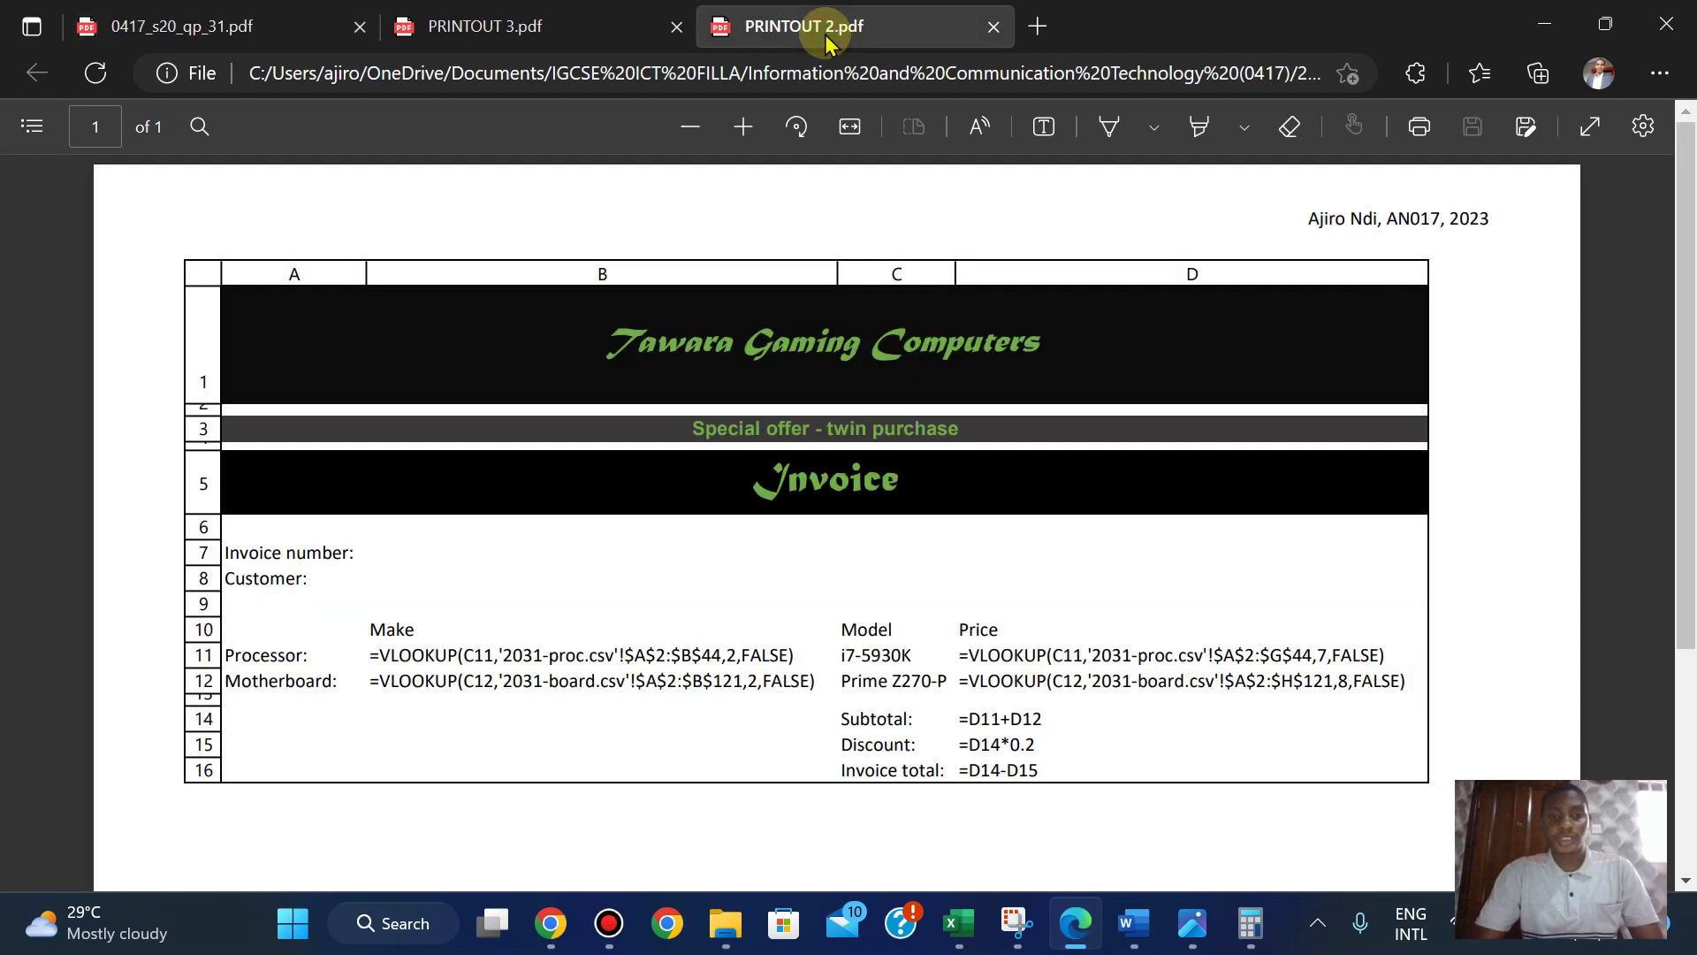
pyautogui.click(540, 32)
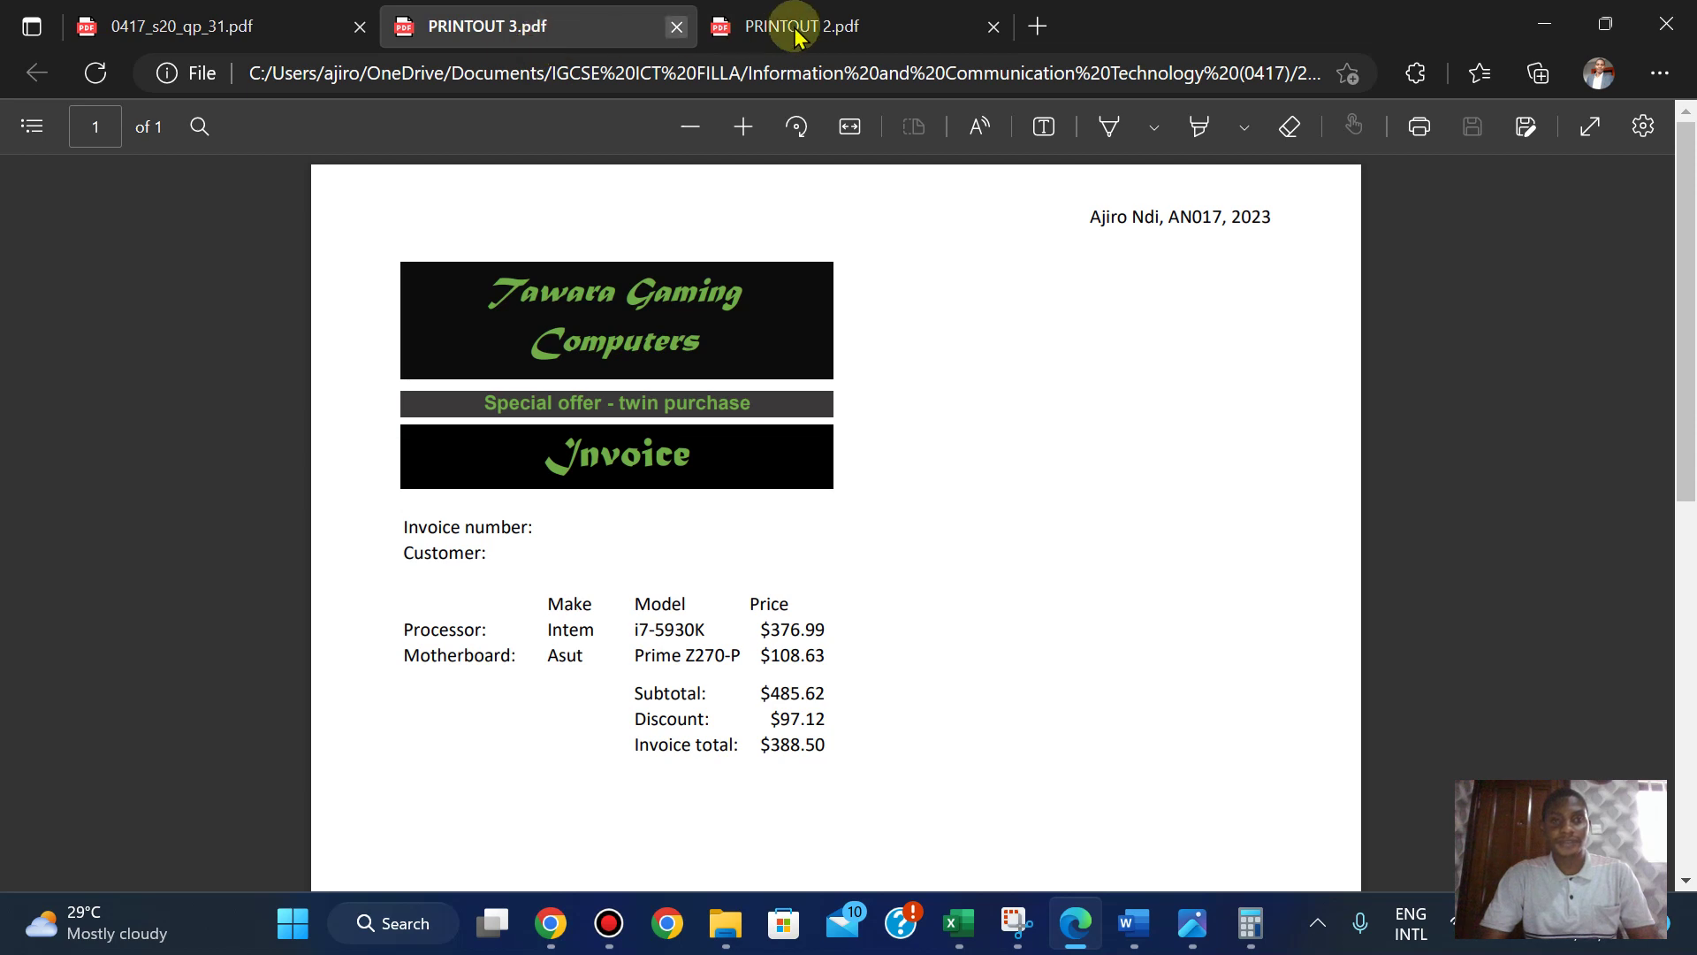
pyautogui.click(796, 35)
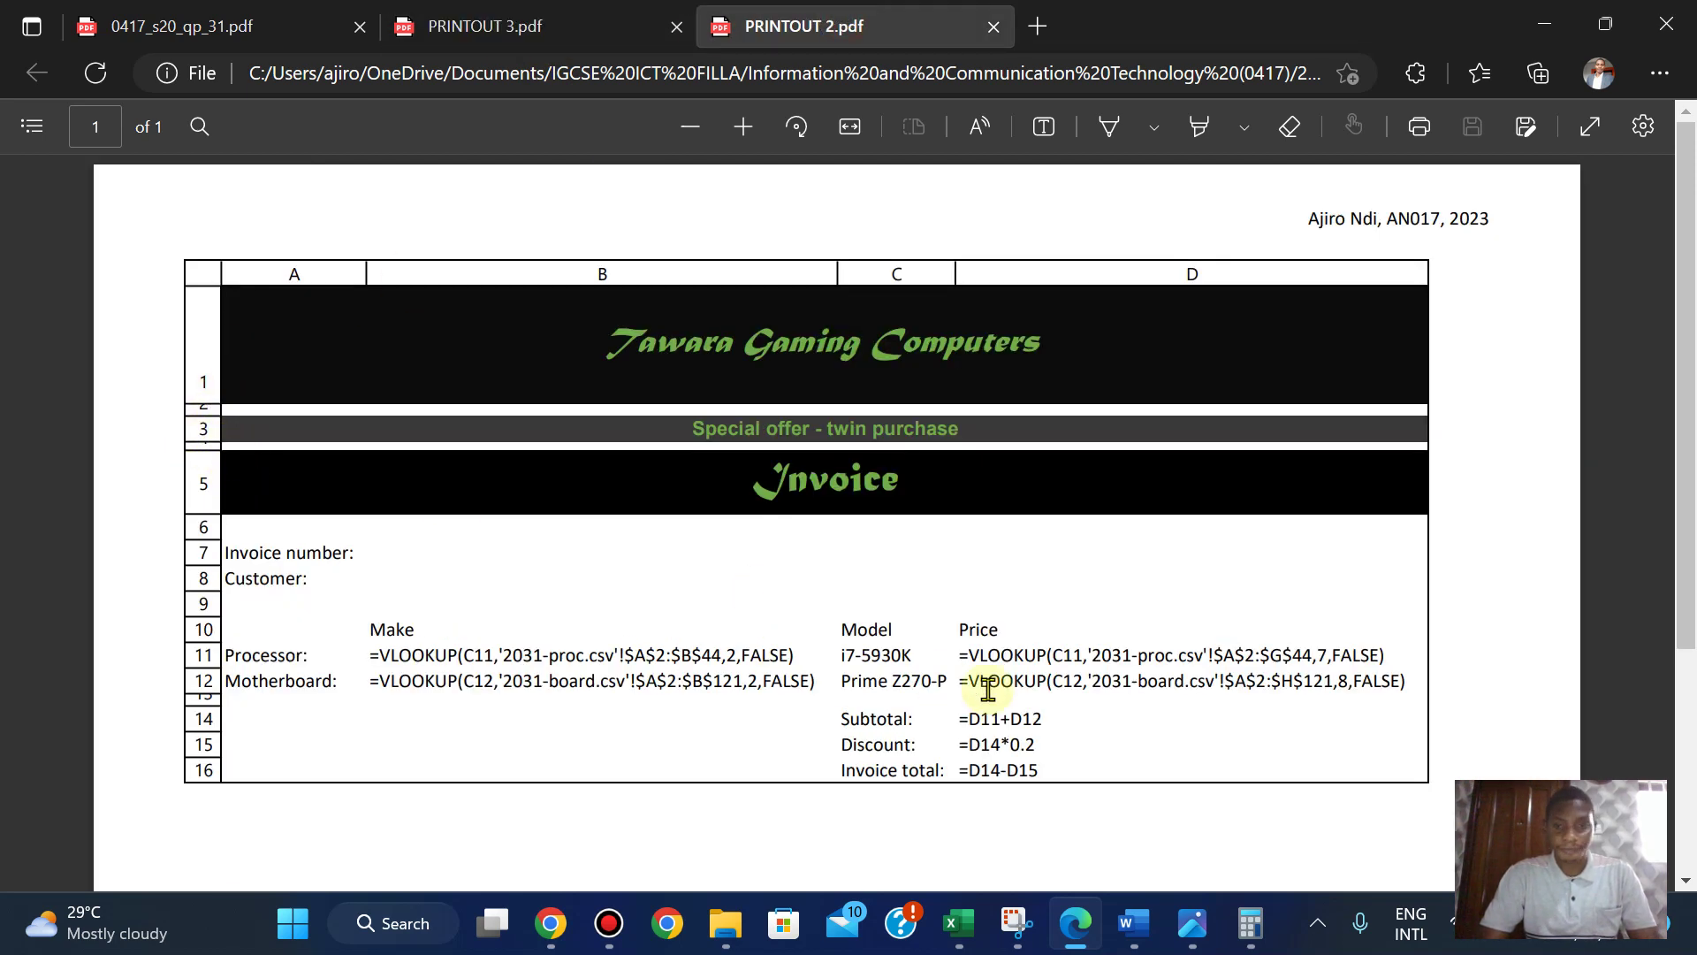
pyautogui.click(291, 22)
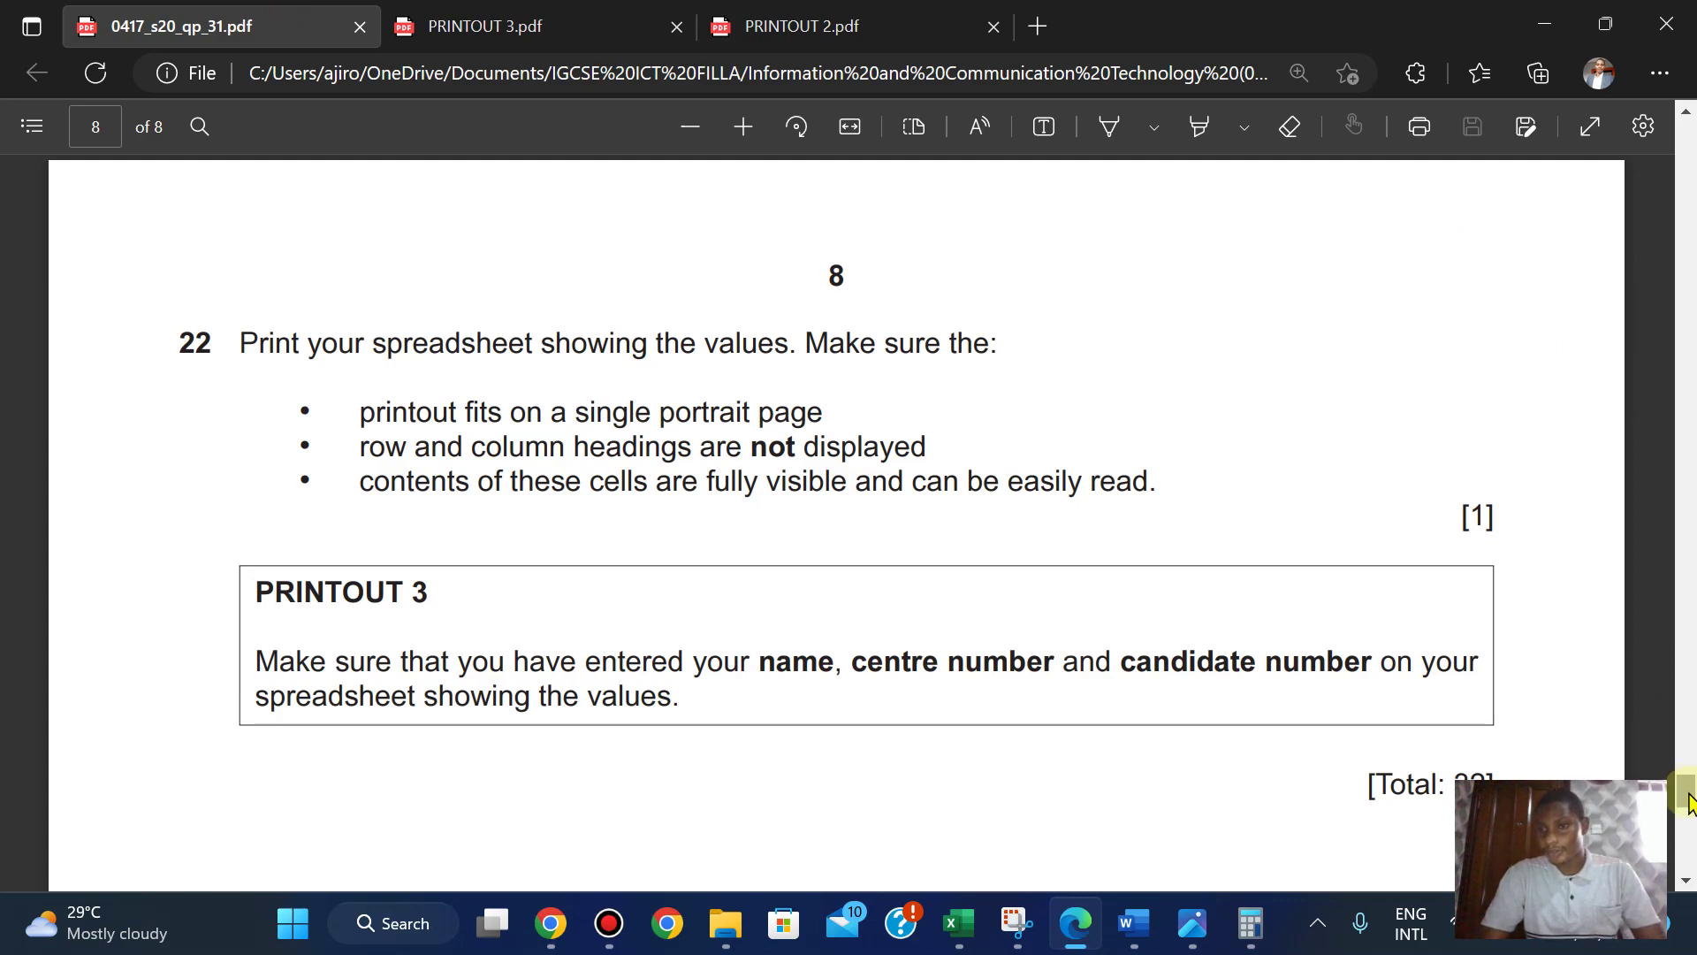
pyautogui.moveTo(1688, 800); pyautogui.dragTo(1681, 641)
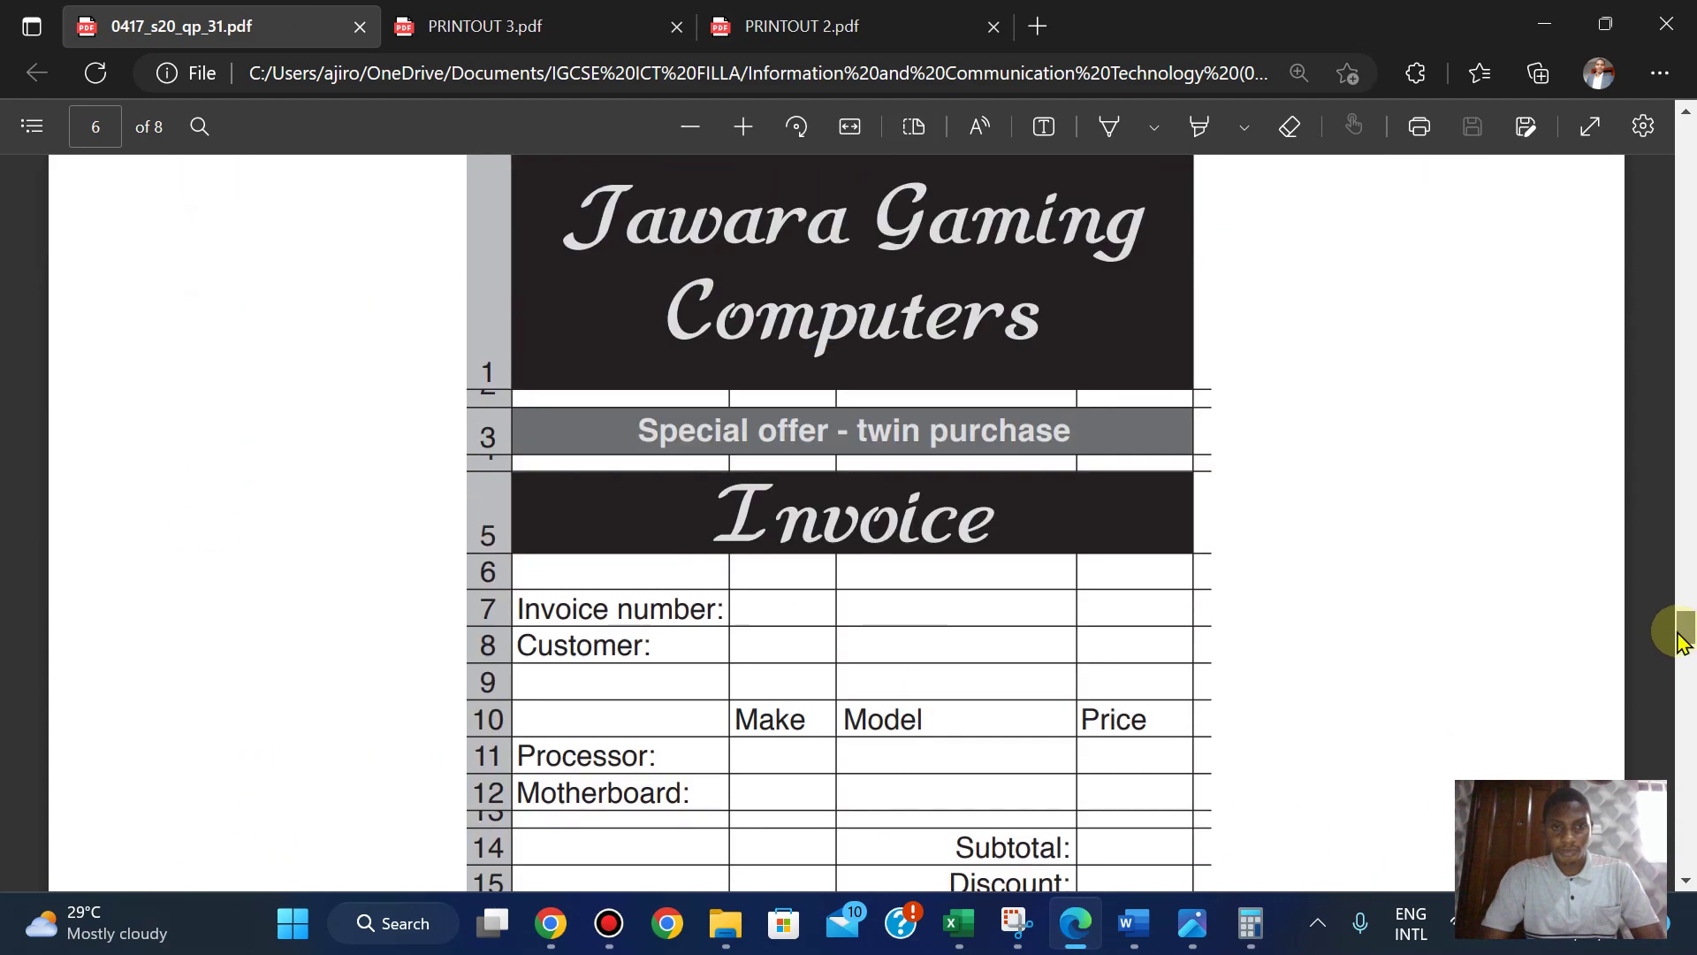
pyautogui.click(787, 21)
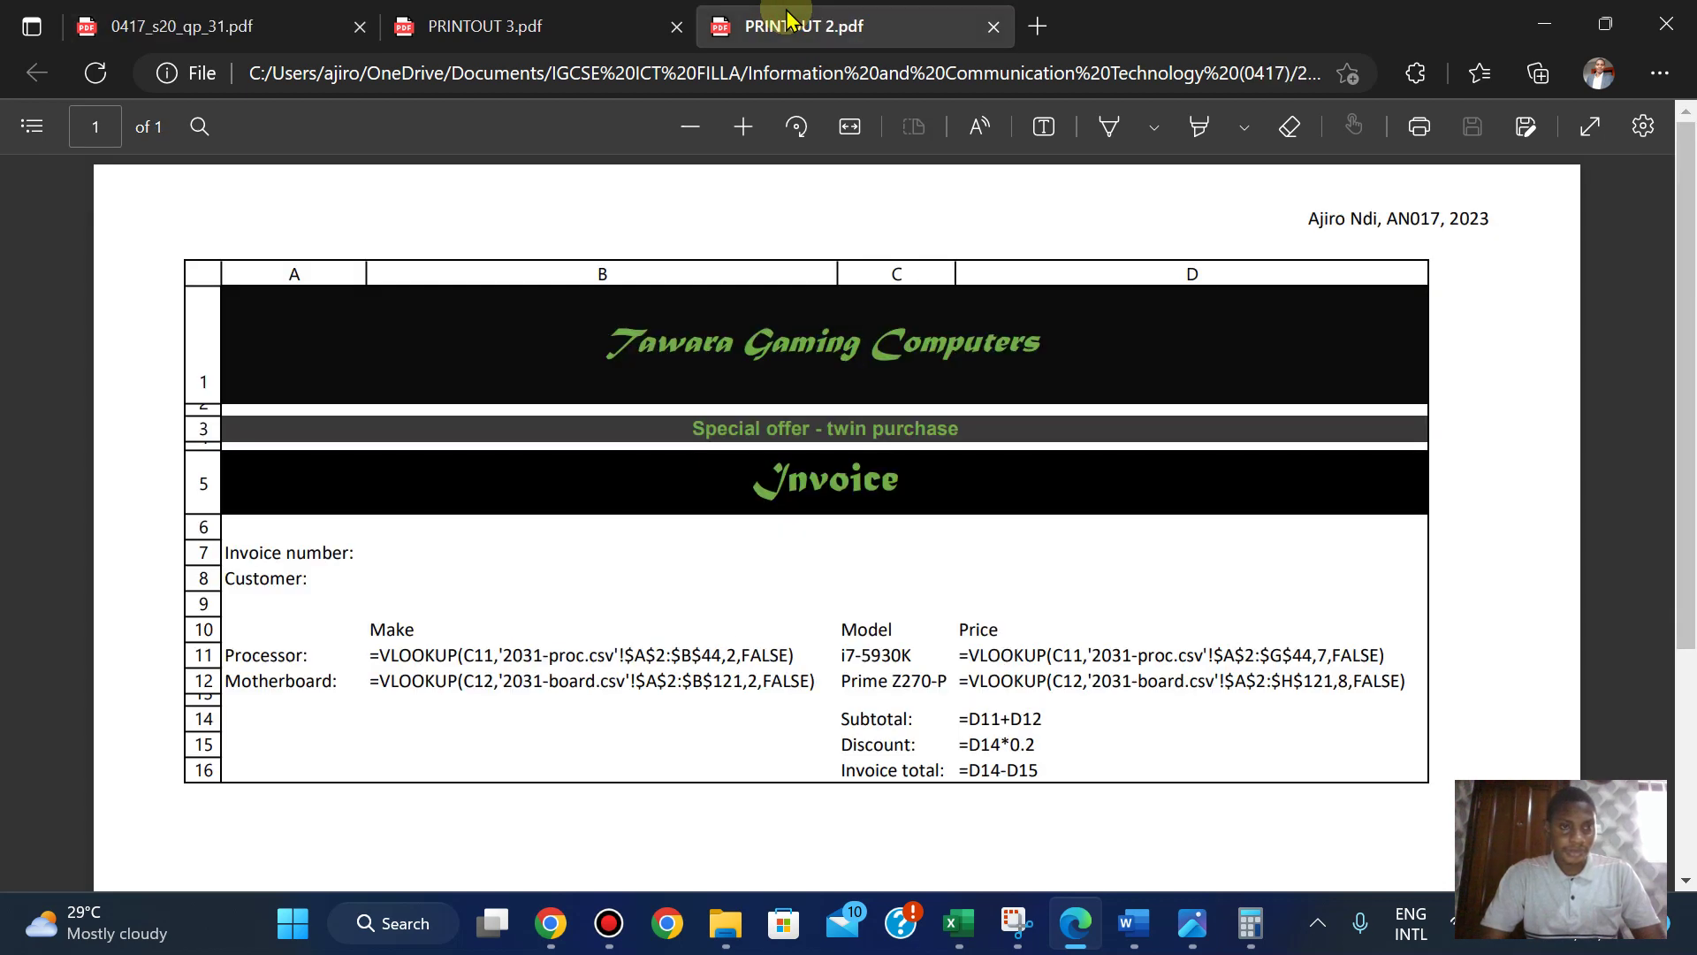
pyautogui.click(215, 29)
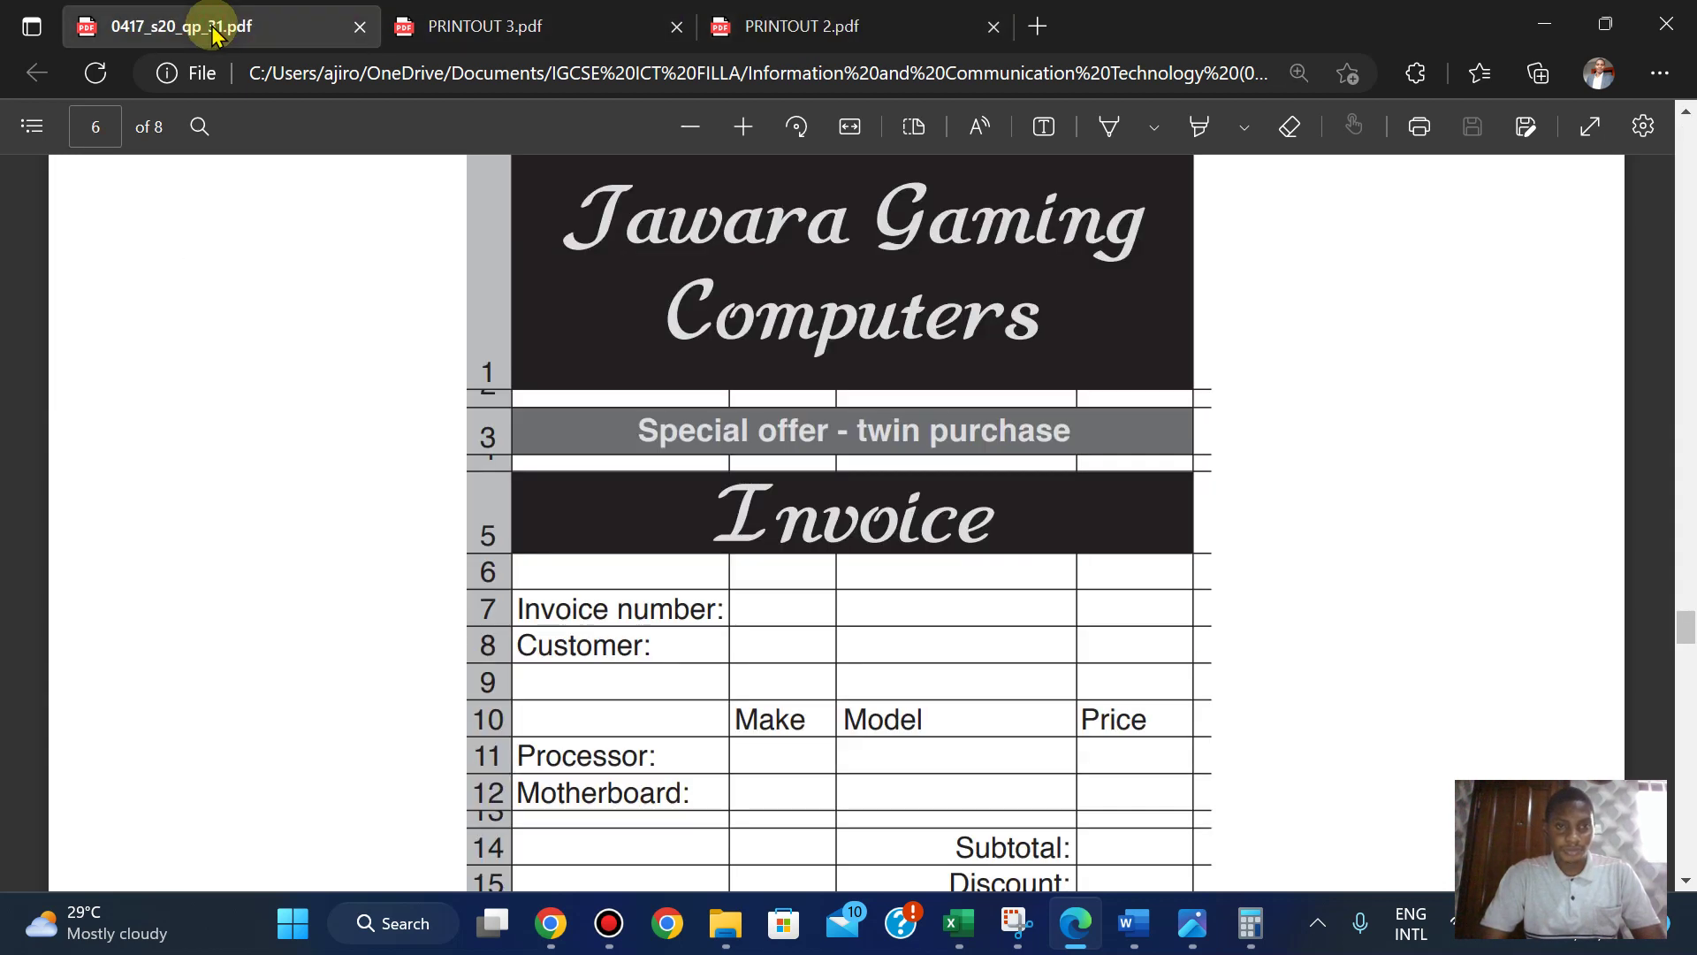
pyautogui.click(846, 34)
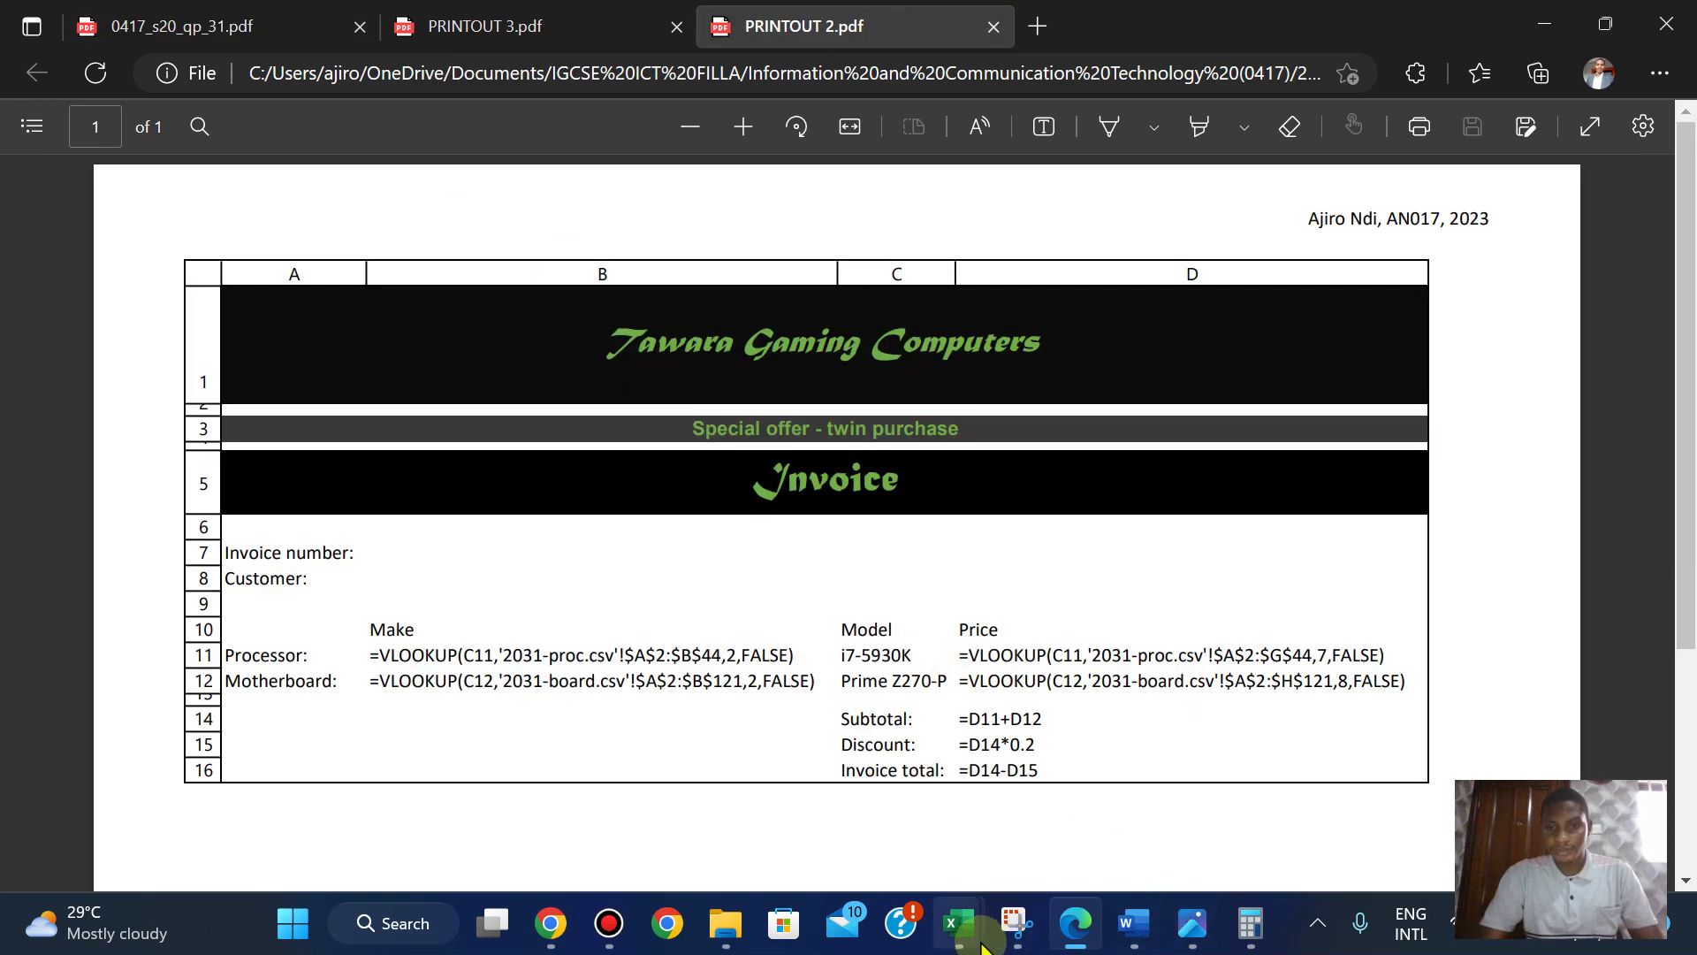
# - Make row 4 of the invoice slightly taller, to a height of 6.50
pyautogui.moveTo(983, 945)
pyautogui.click(1245, 796)
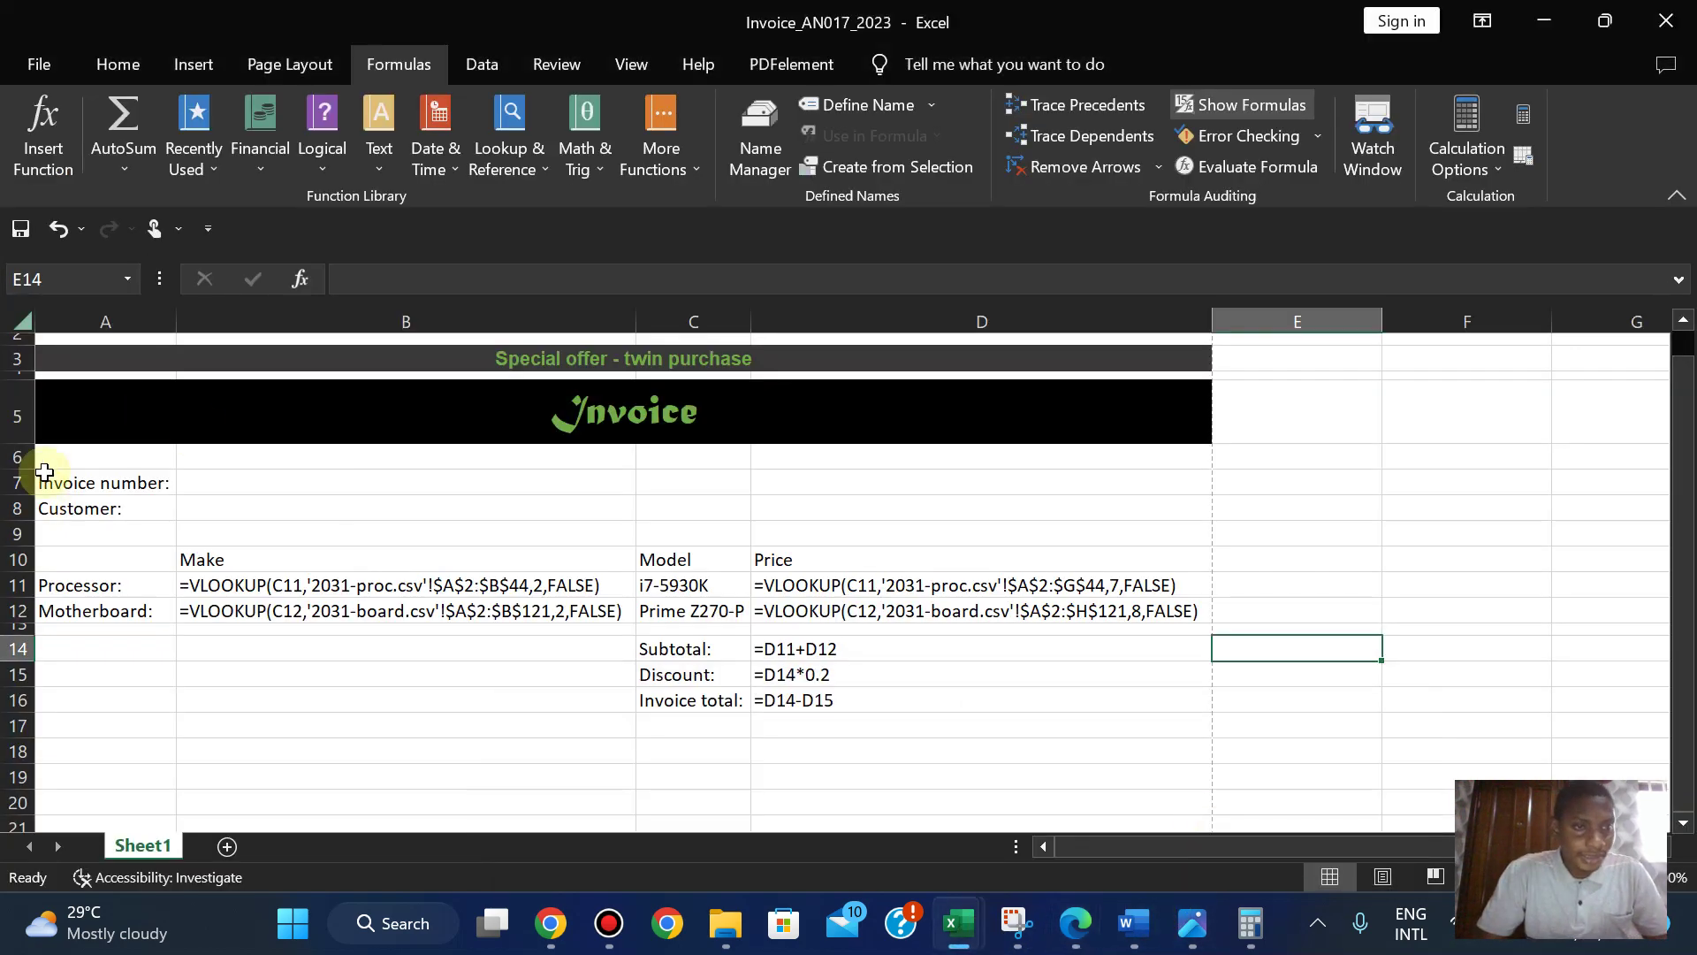
pyautogui.moveTo(23, 380); pyautogui.dragTo(24, 380)
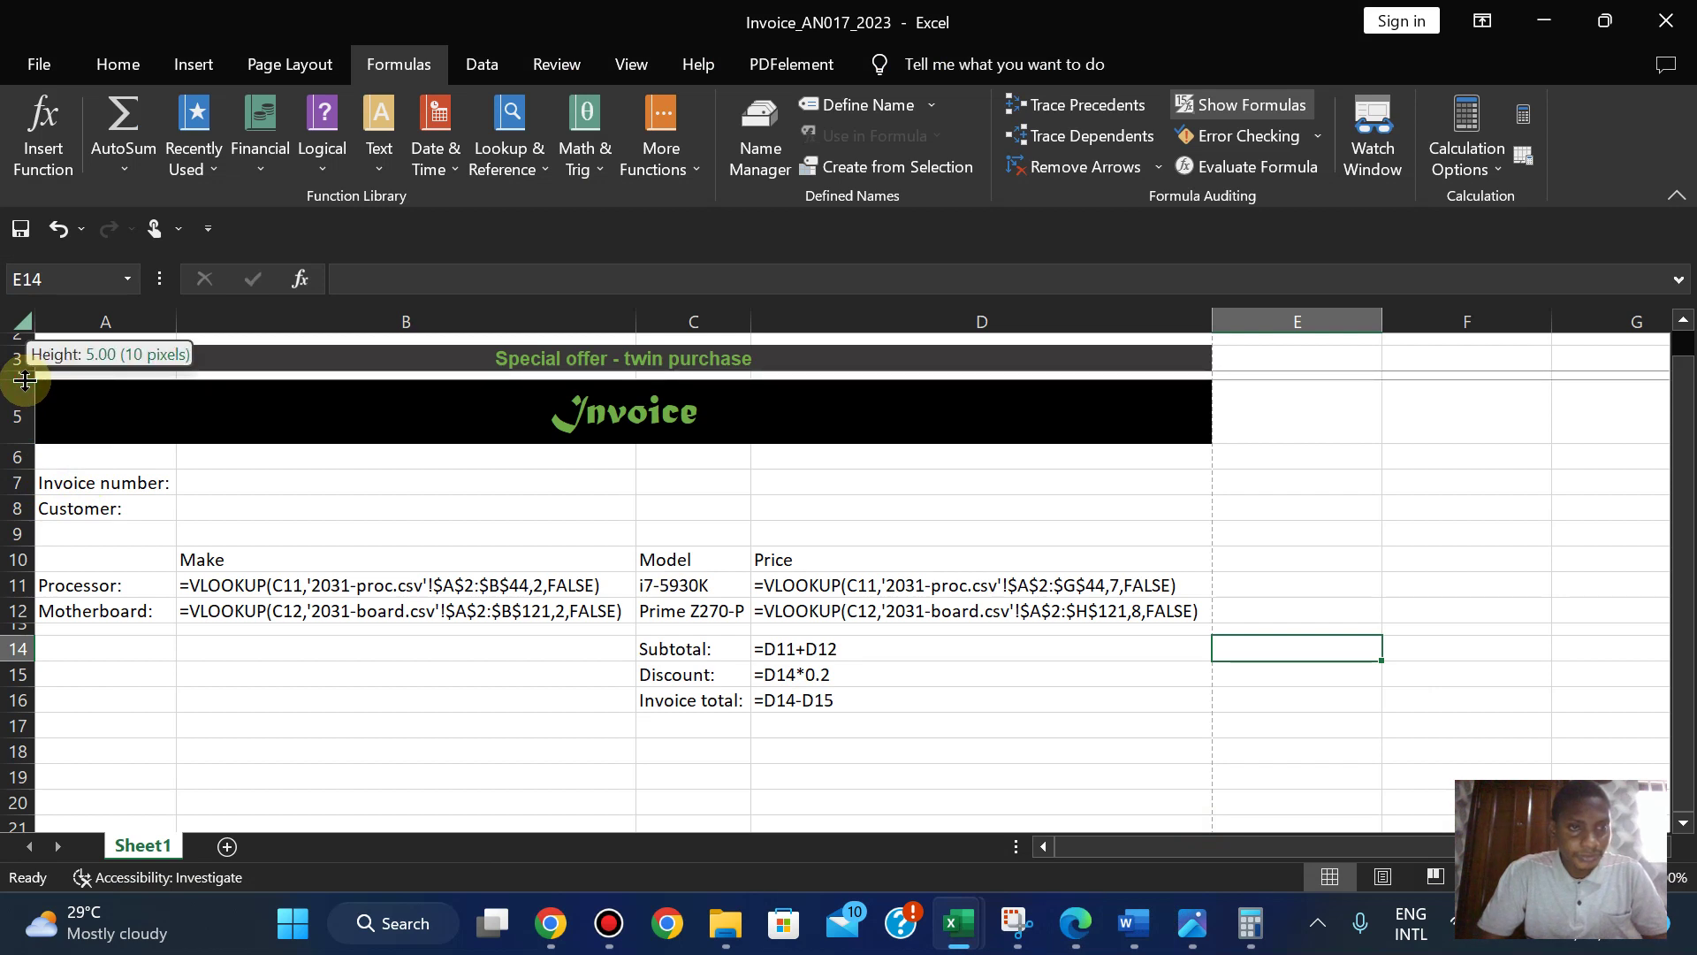
pyautogui.moveTo(24, 380); pyautogui.dragTo(24, 383)
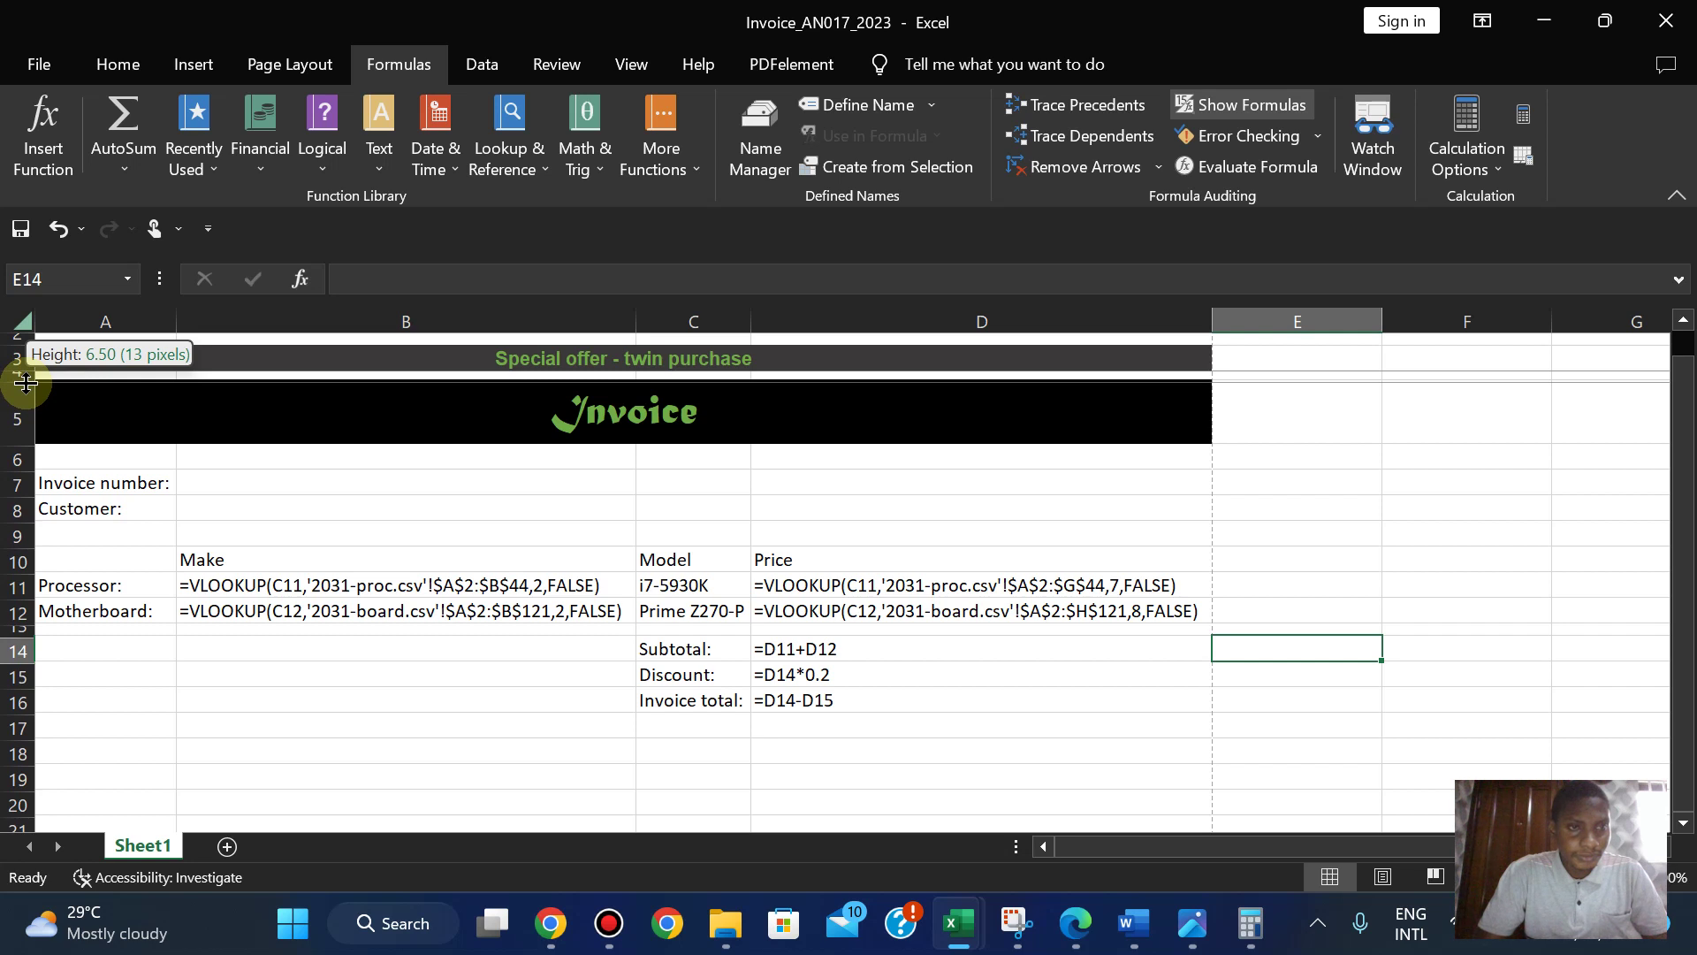
pyautogui.moveTo(25, 383); pyautogui.dragTo(25, 382)
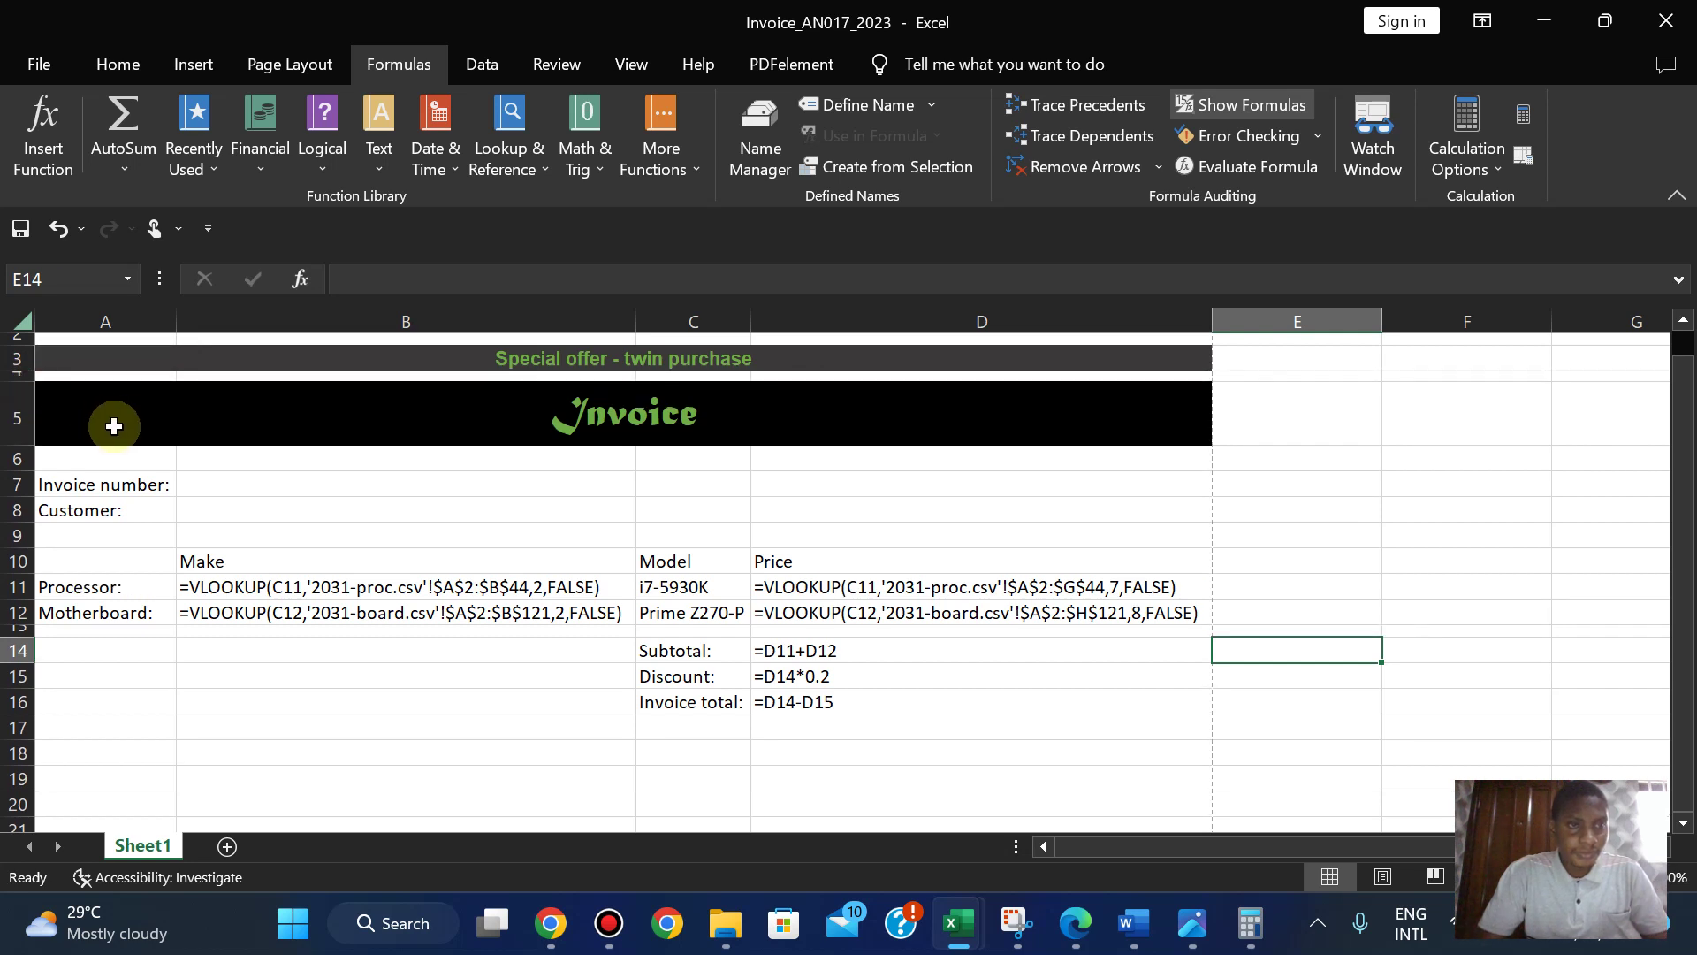
# - Reprint the formulas view to PDF as PRINTOUT 2, replacing the existing PRINTOUT 2.pdf
pyautogui.click(36, 71)
pyautogui.click(76, 534)
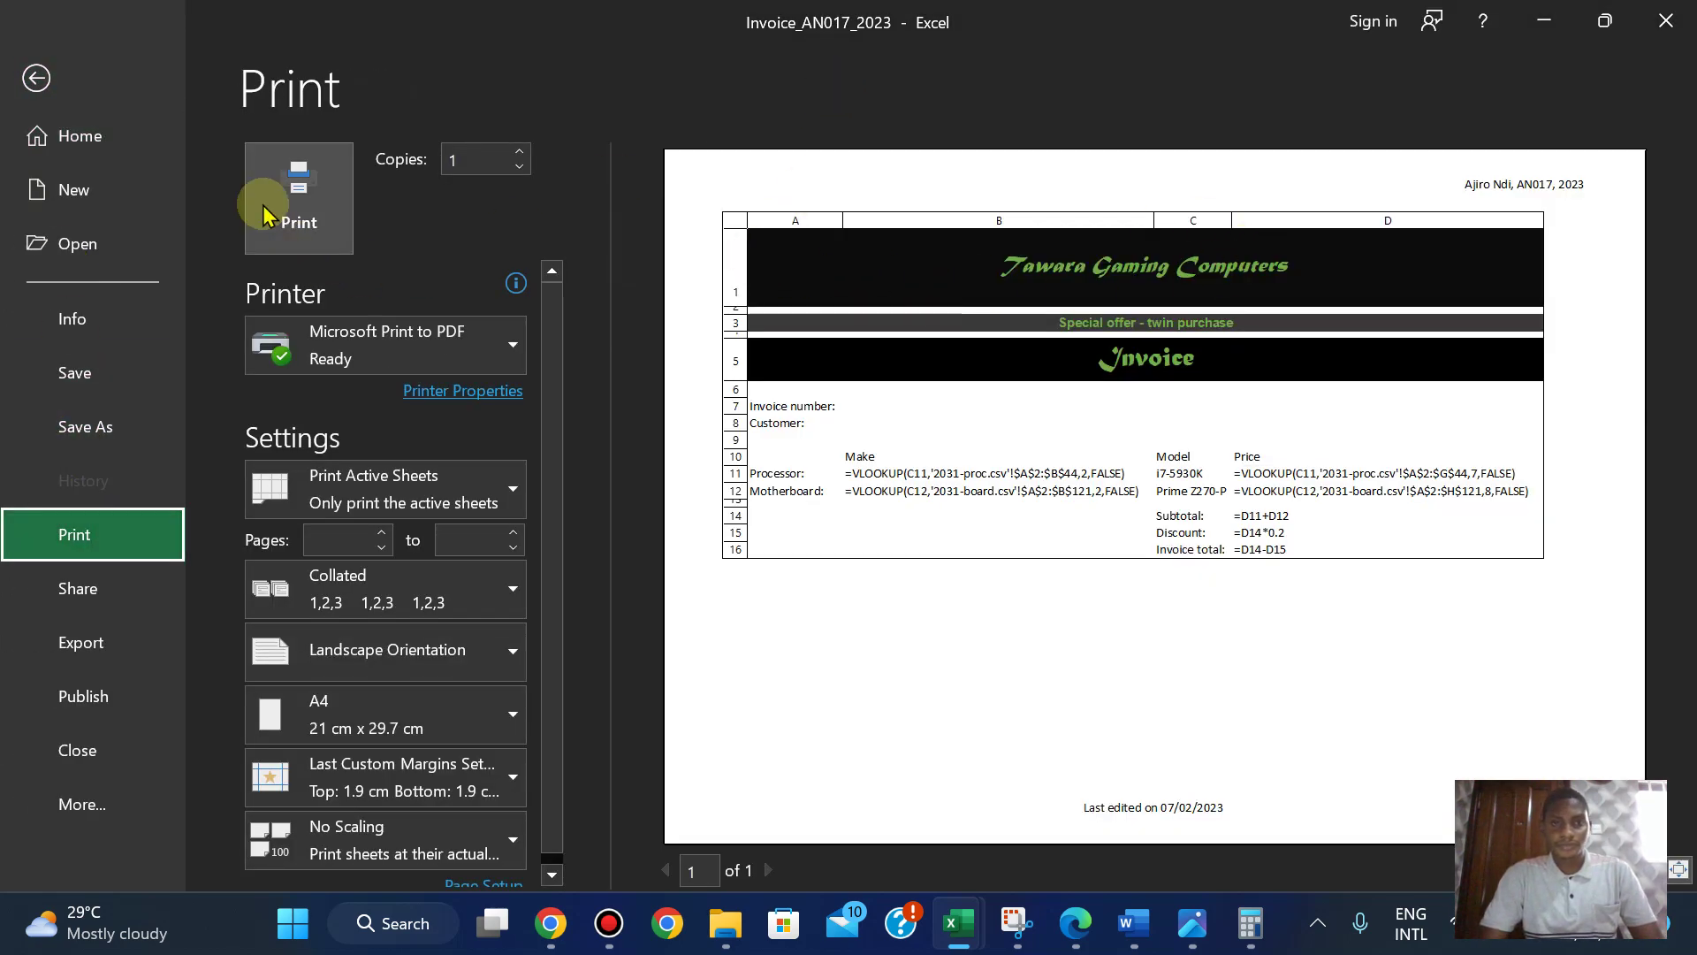
pyautogui.click(298, 198)
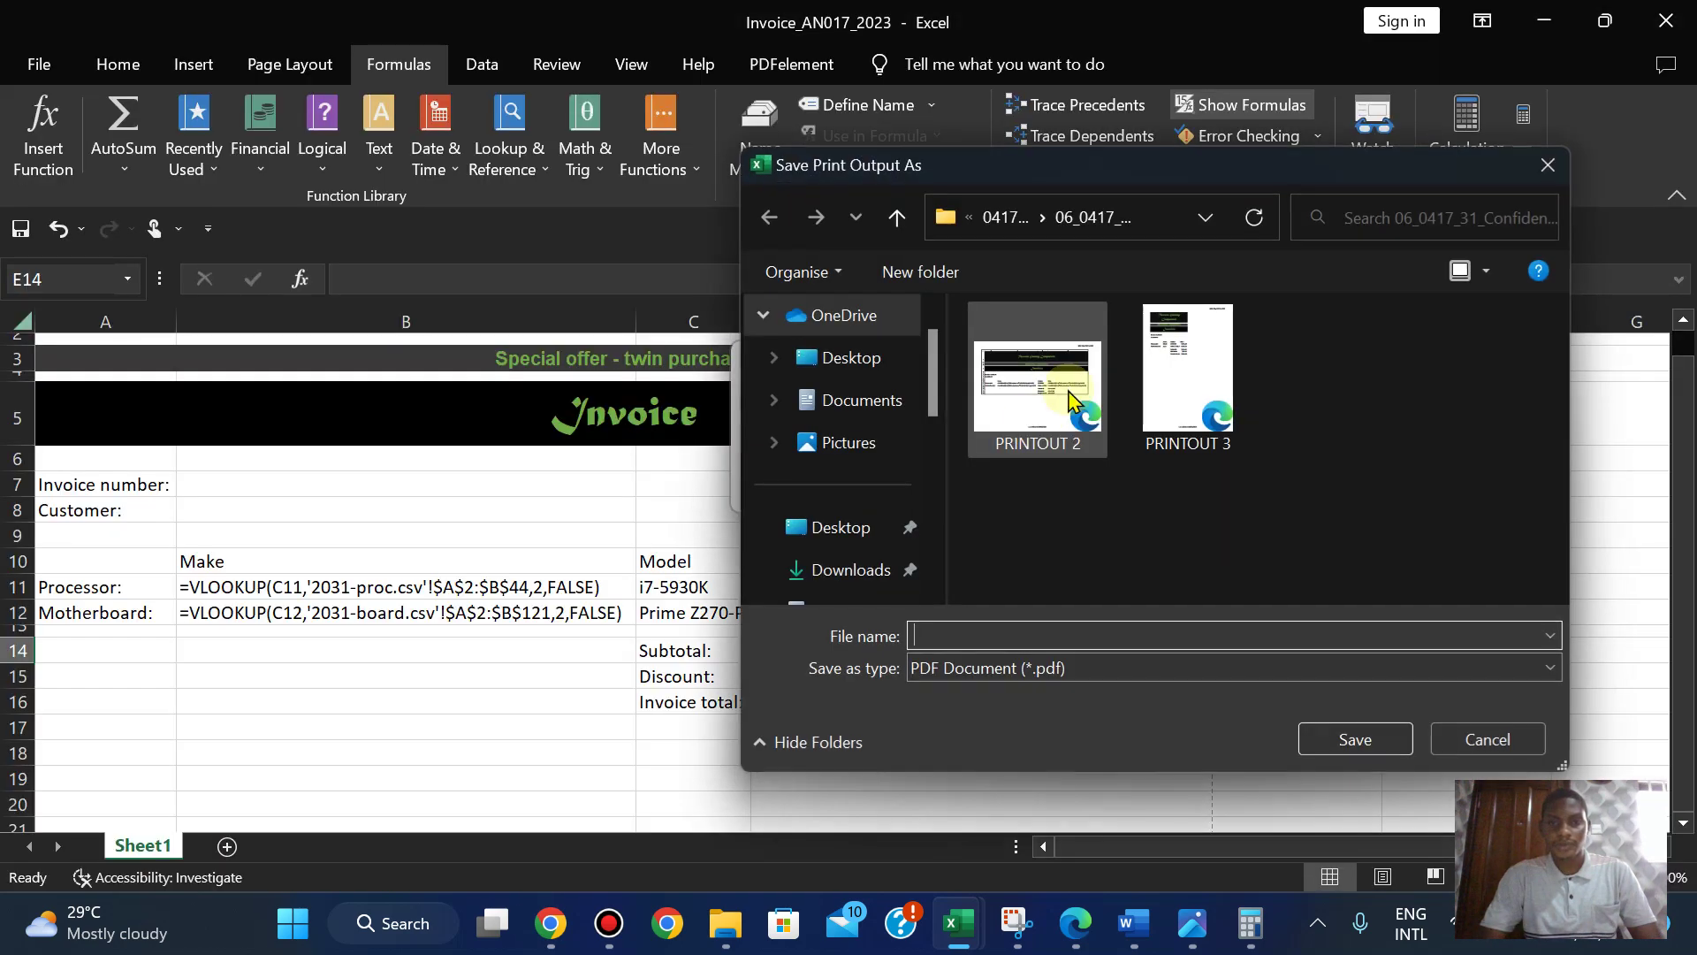
pyautogui.click(1346, 751)
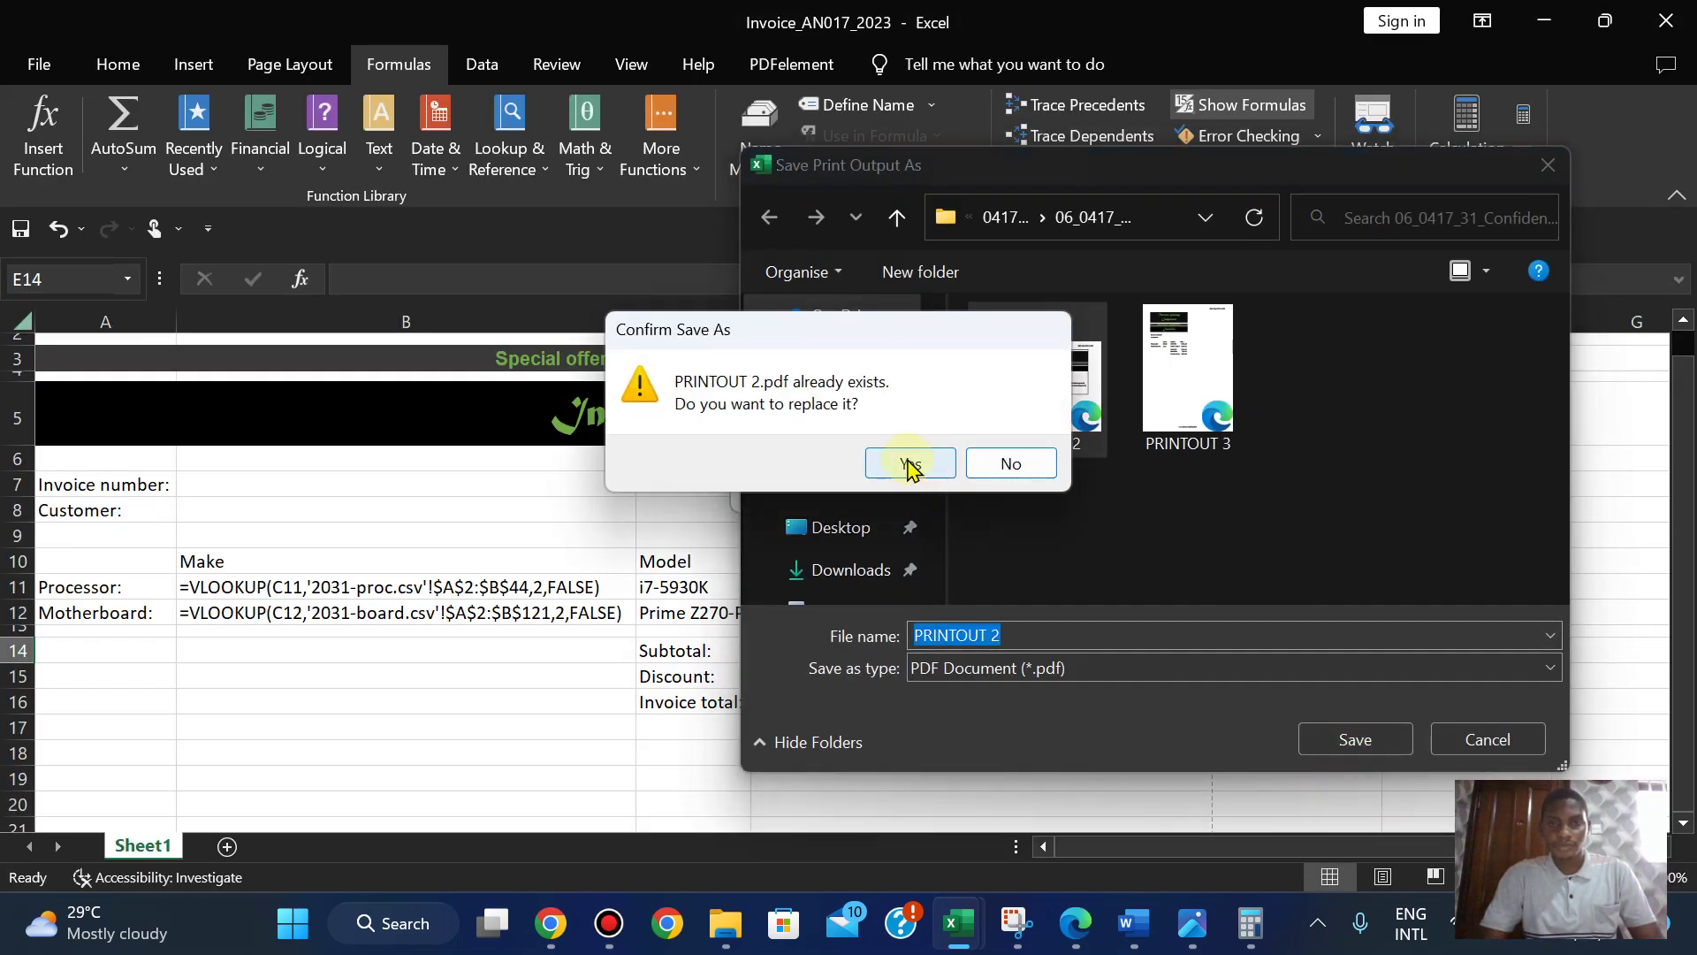
pyautogui.click(910, 463)
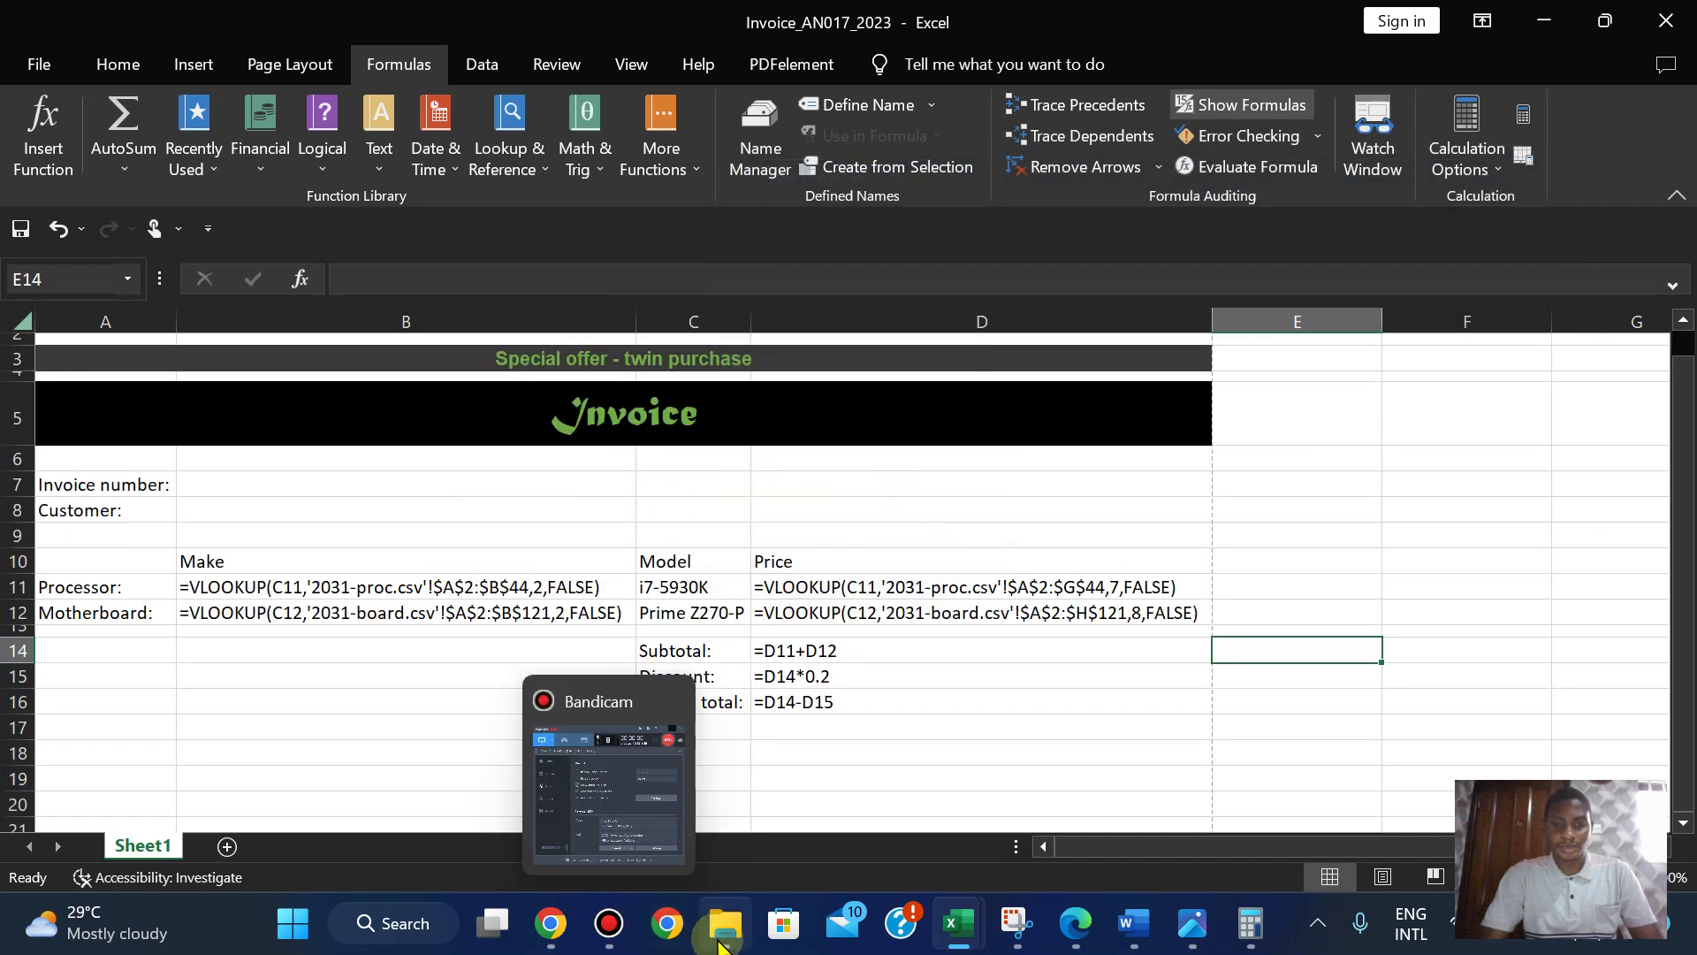
pyautogui.moveTo(726, 923)
pyautogui.click(723, 813)
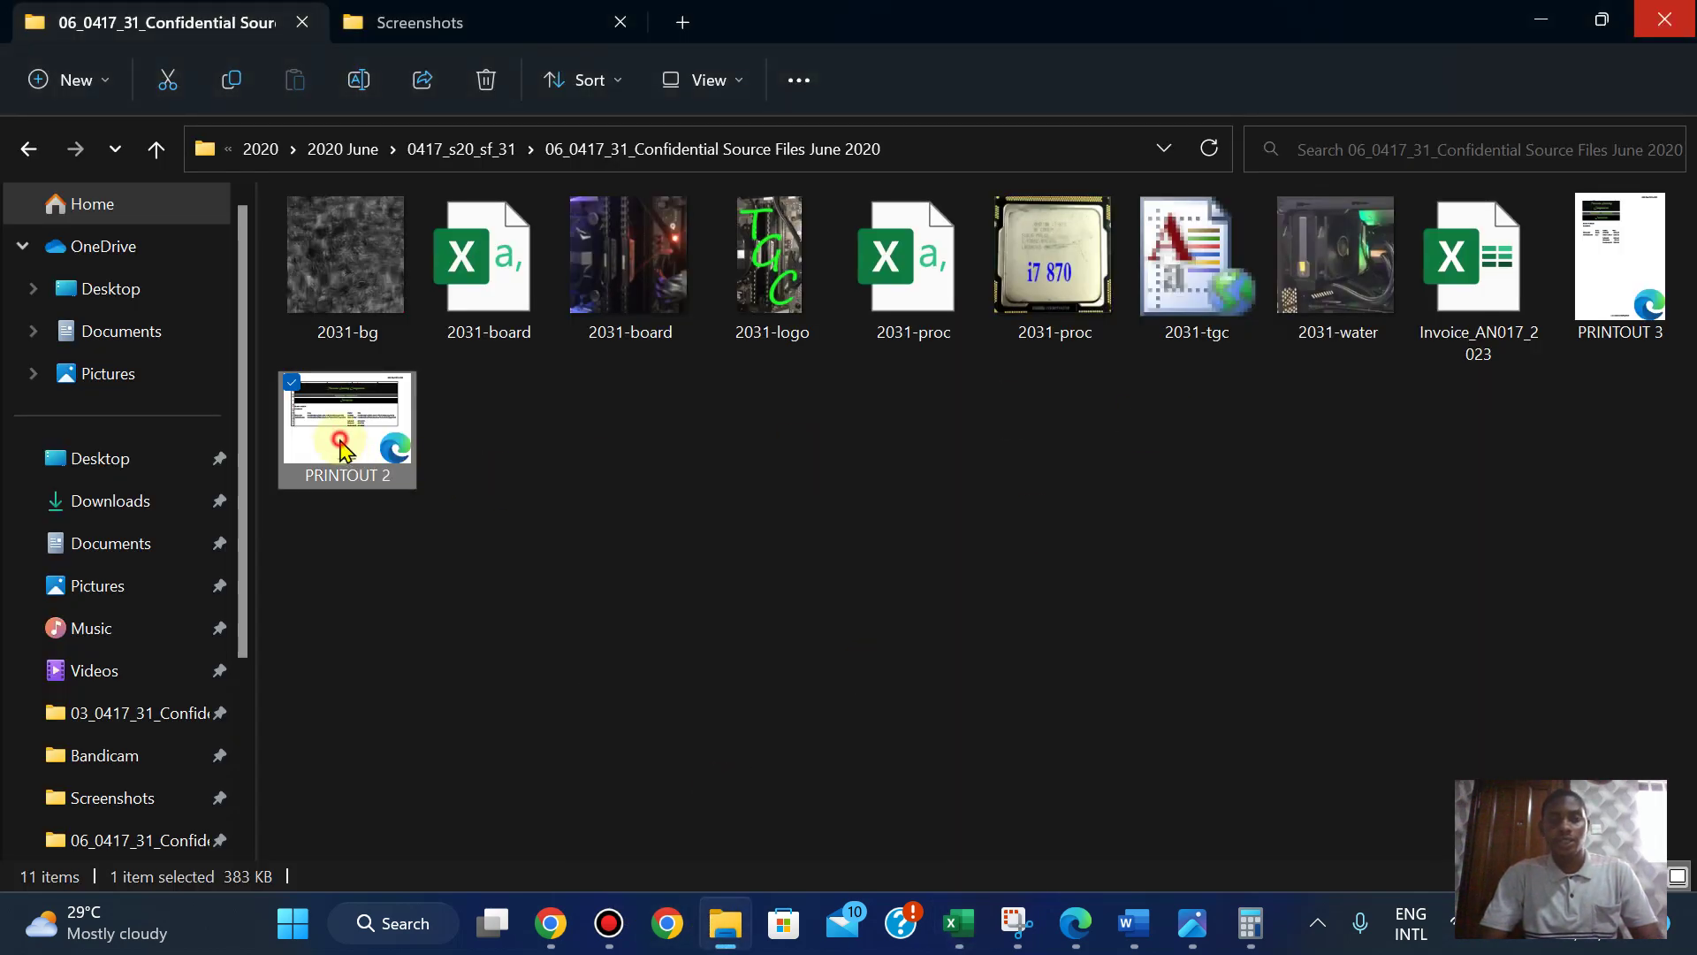
# - Open the regenerated PRINTOUT 2.pdf and compare it with the older copy
pyautogui.doubleClick(343, 447)
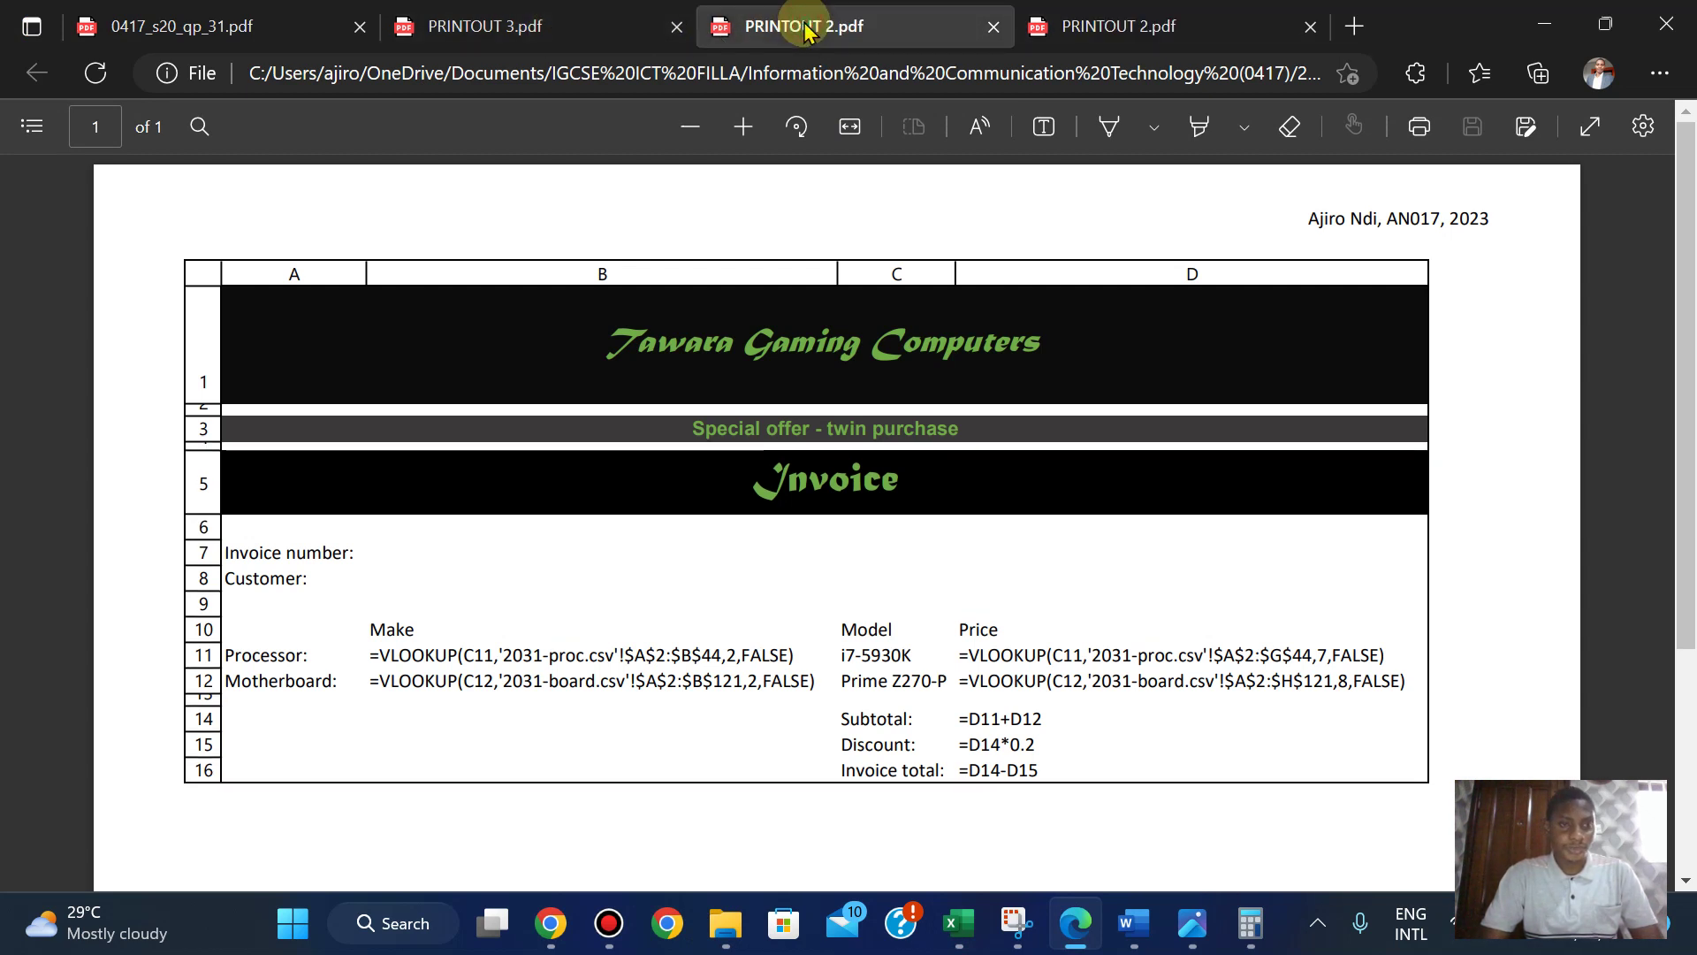
pyautogui.click(1178, 20)
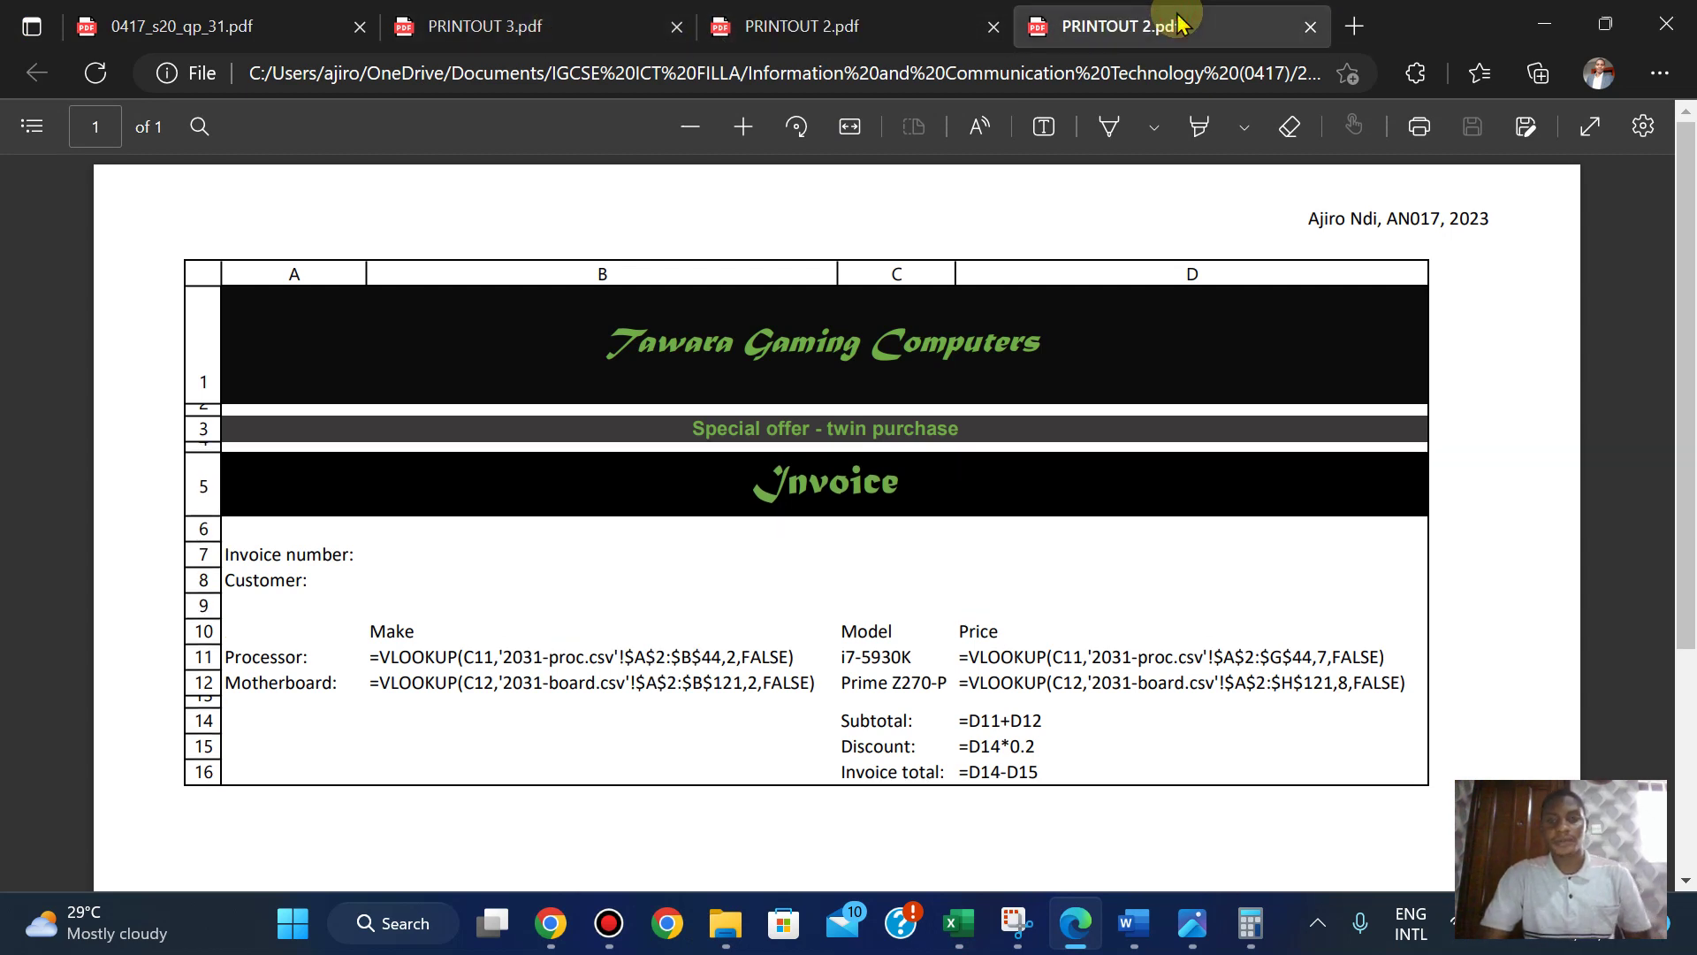
pyautogui.click(963, 22)
pyautogui.click(1184, 17)
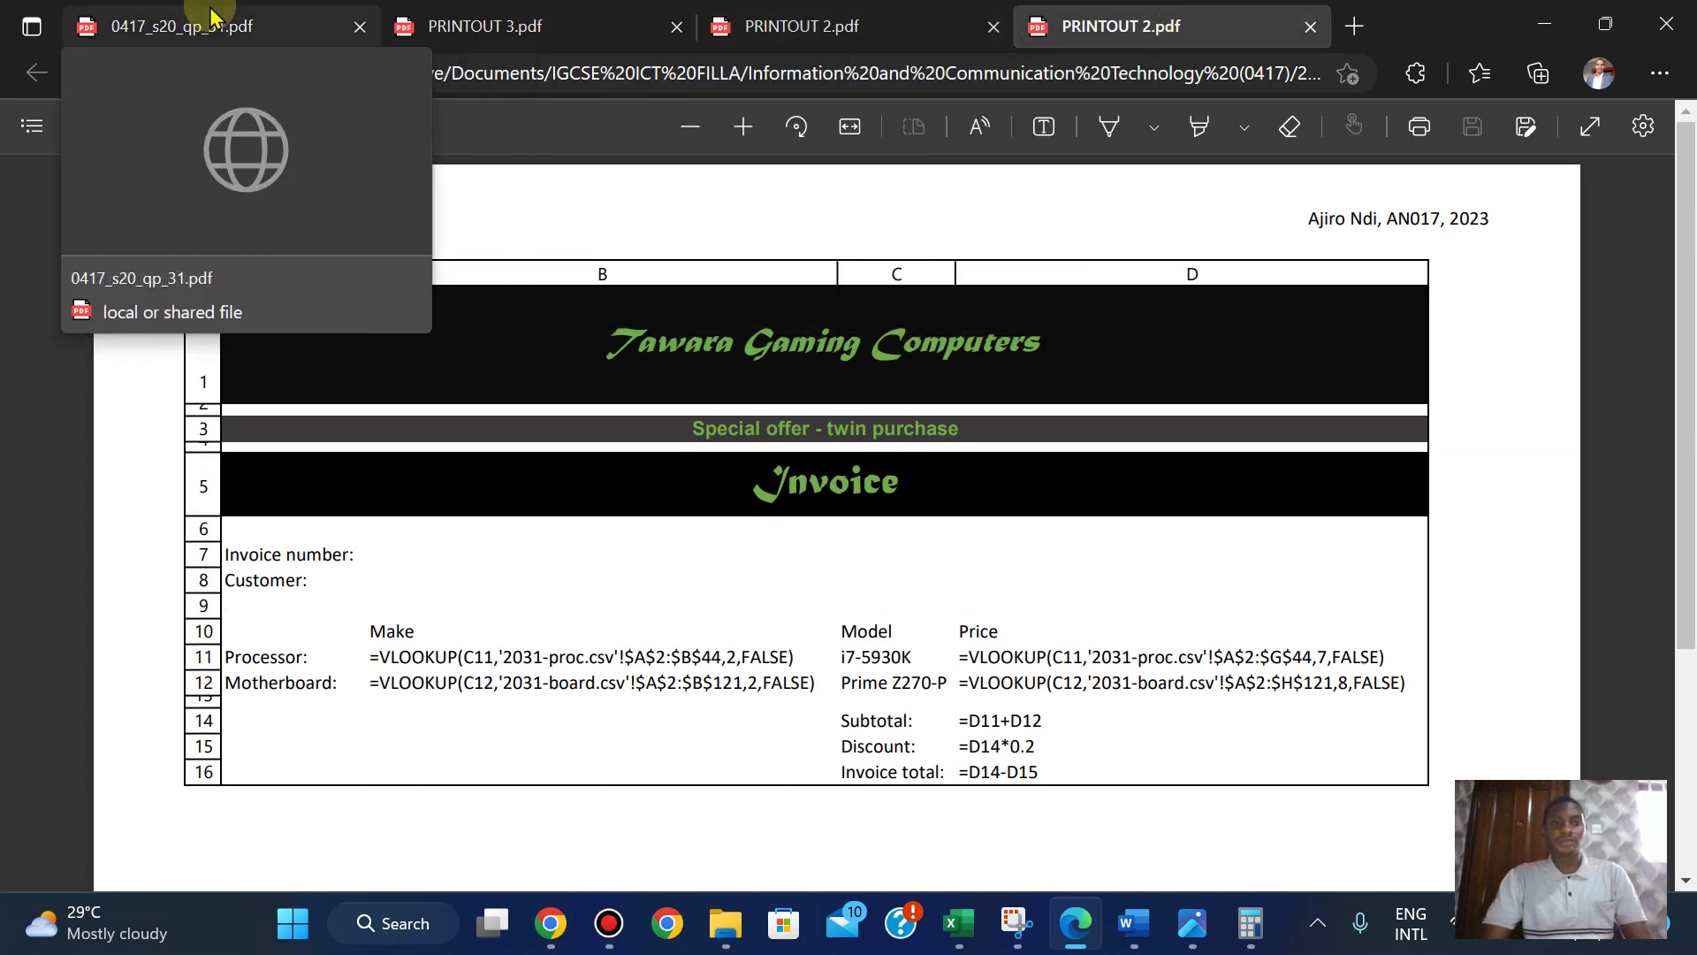
# - Return to the question paper and scroll to question 22's PRINTOUT 3 requirements
pyautogui.click(265, 25)
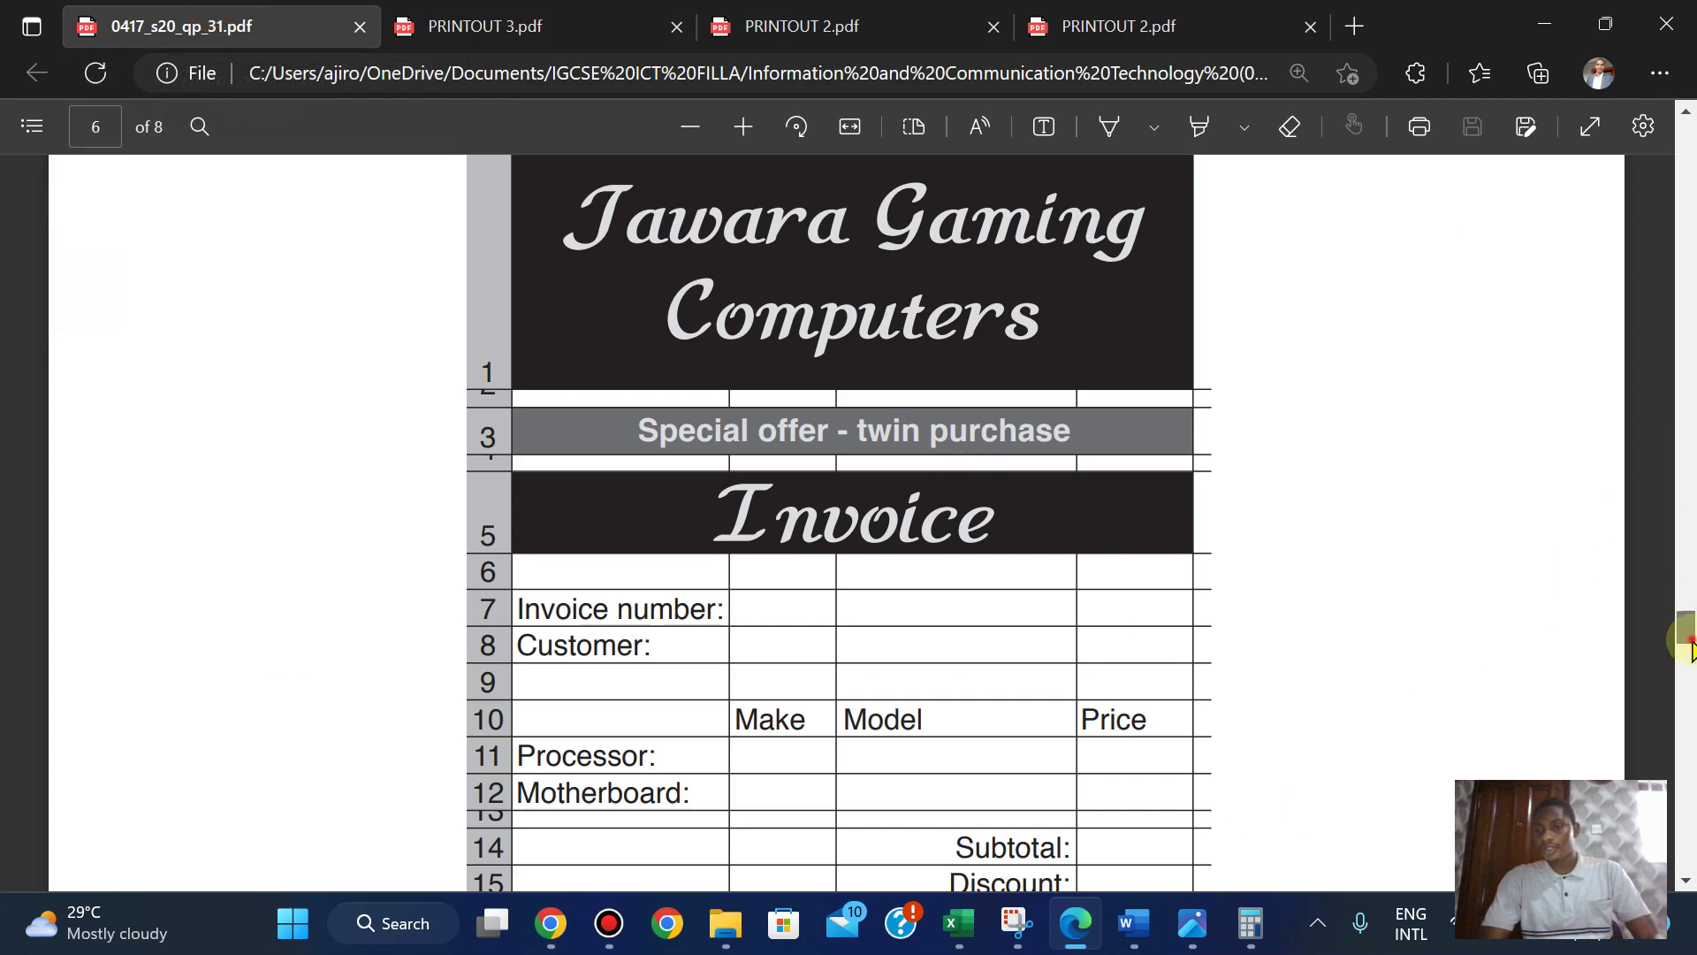
pyautogui.moveTo(1690, 650); pyautogui.dragTo(1669, 822)
pyautogui.moveTo(755, 12)
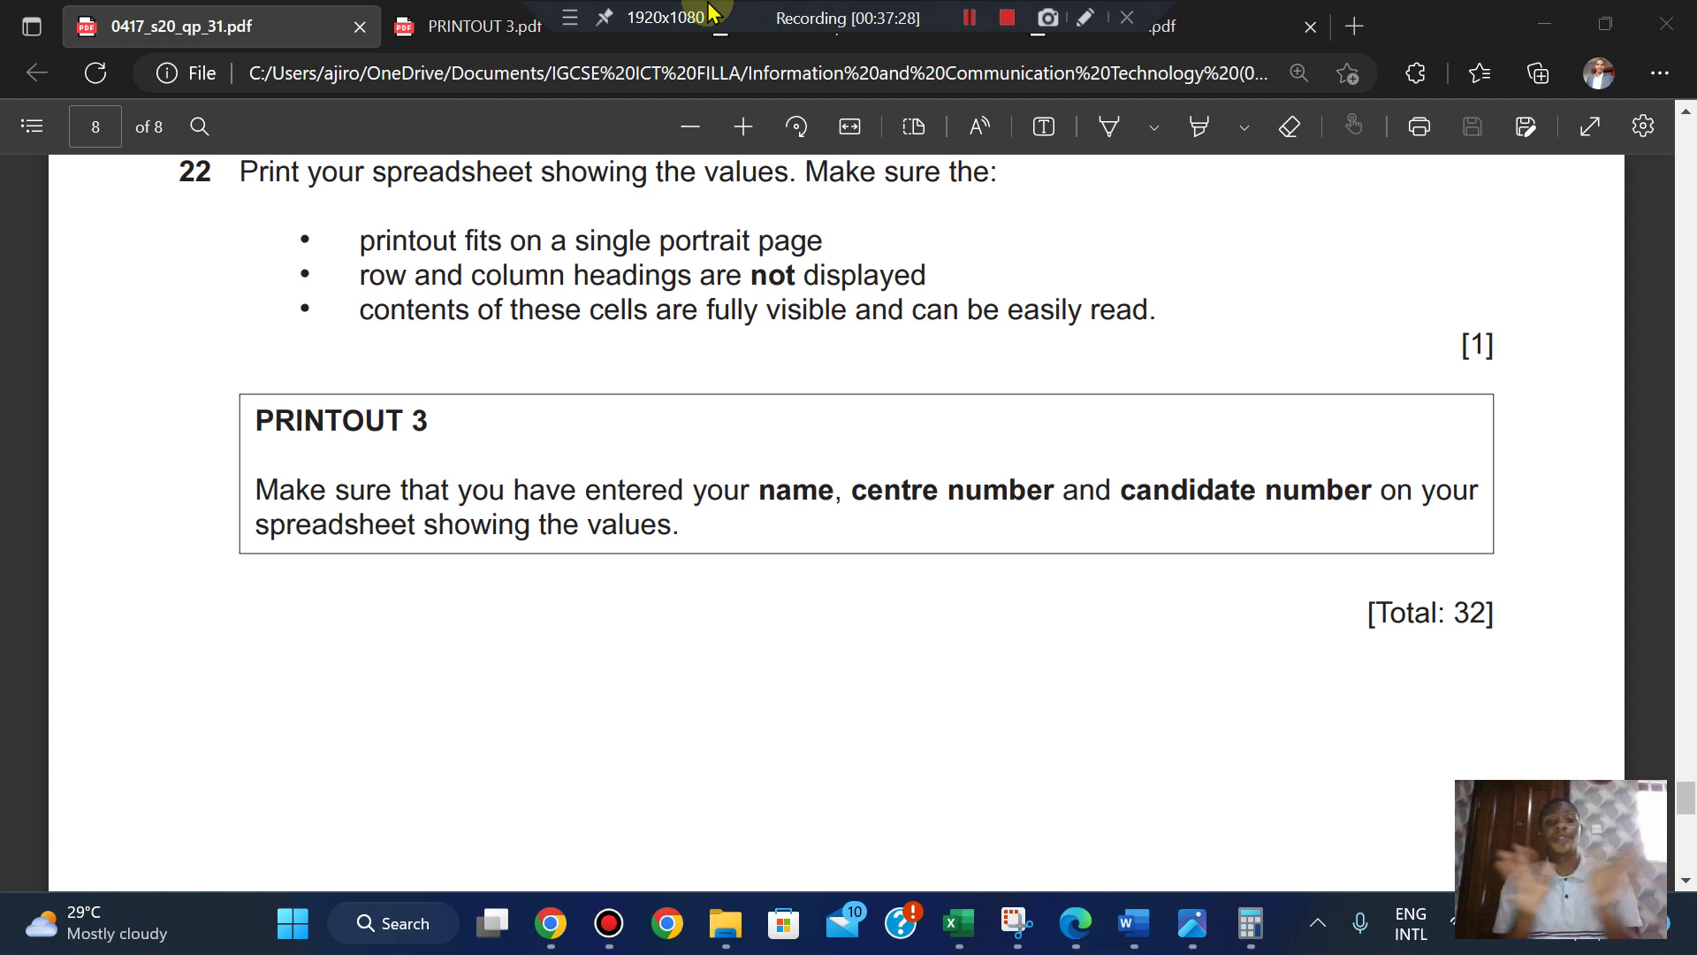
pyautogui.moveTo(550, 923)
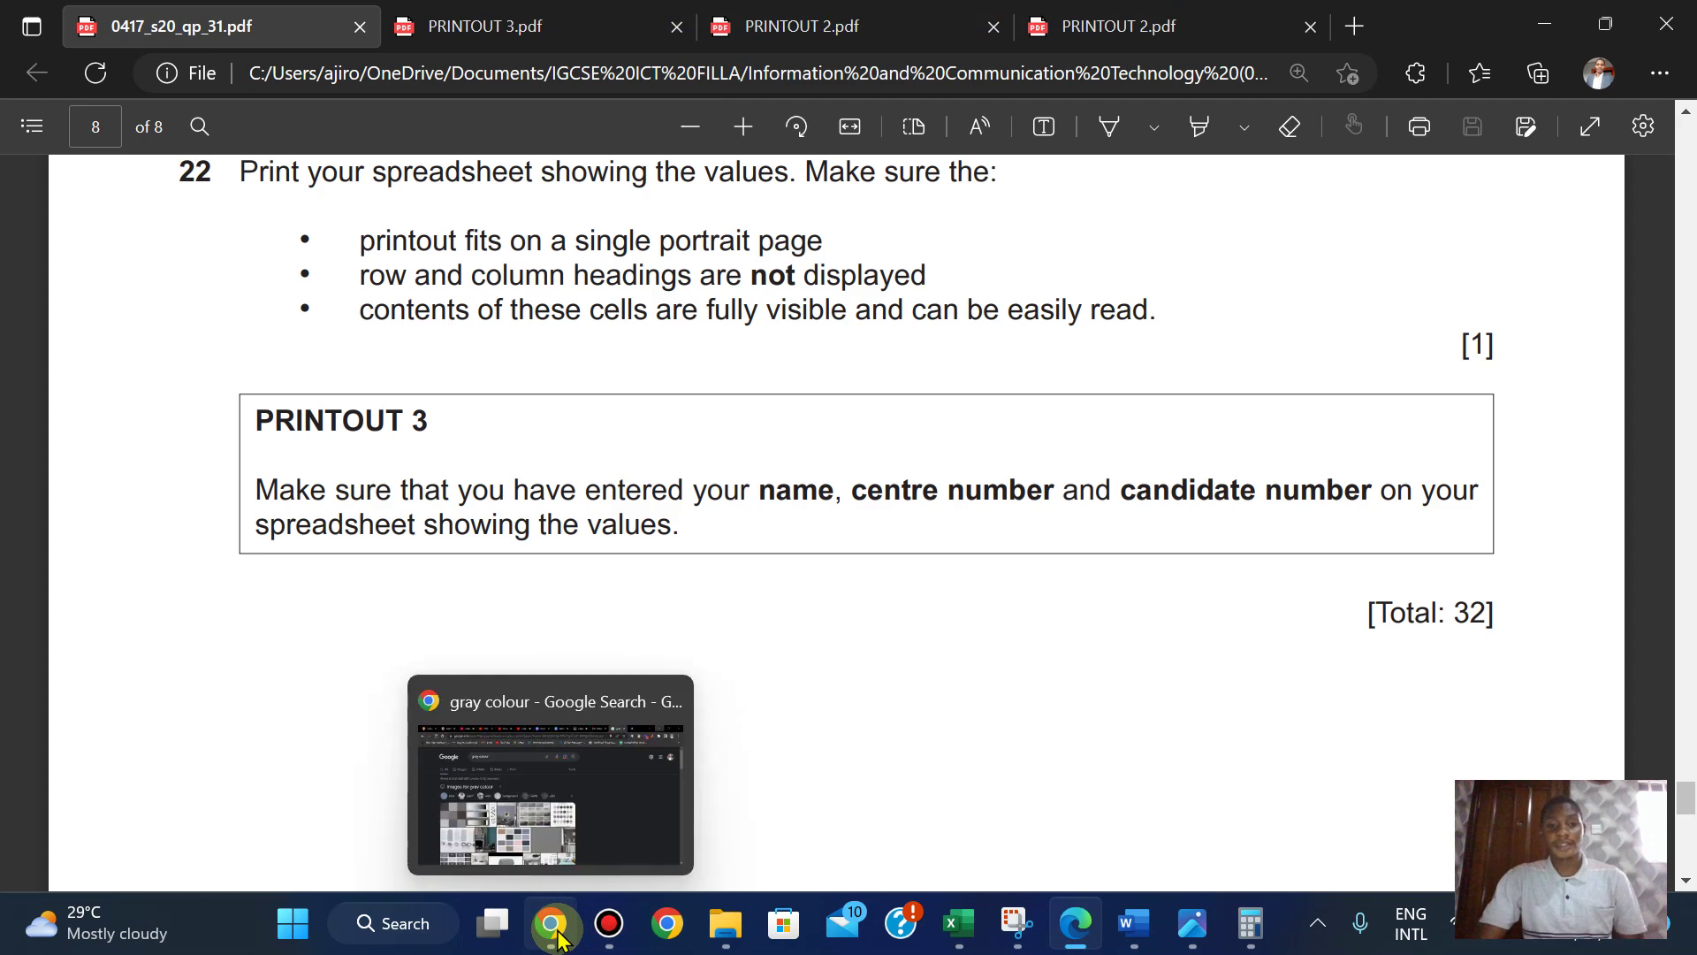
pyautogui.click(559, 758)
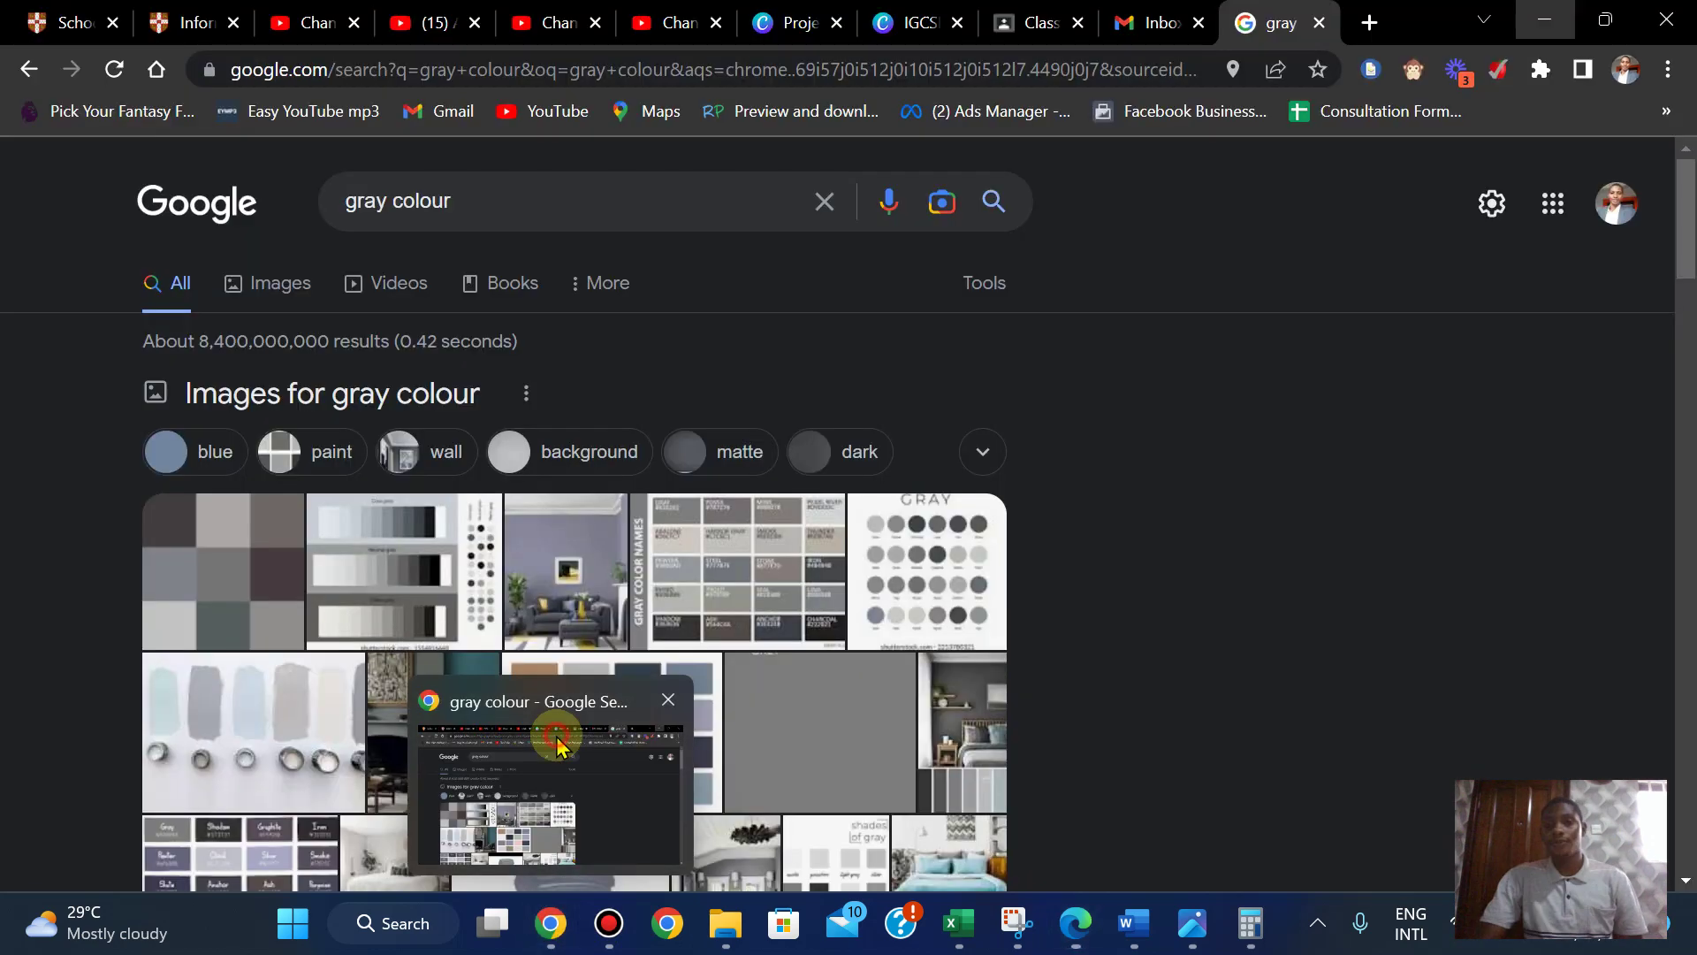
pyautogui.click(1319, 24)
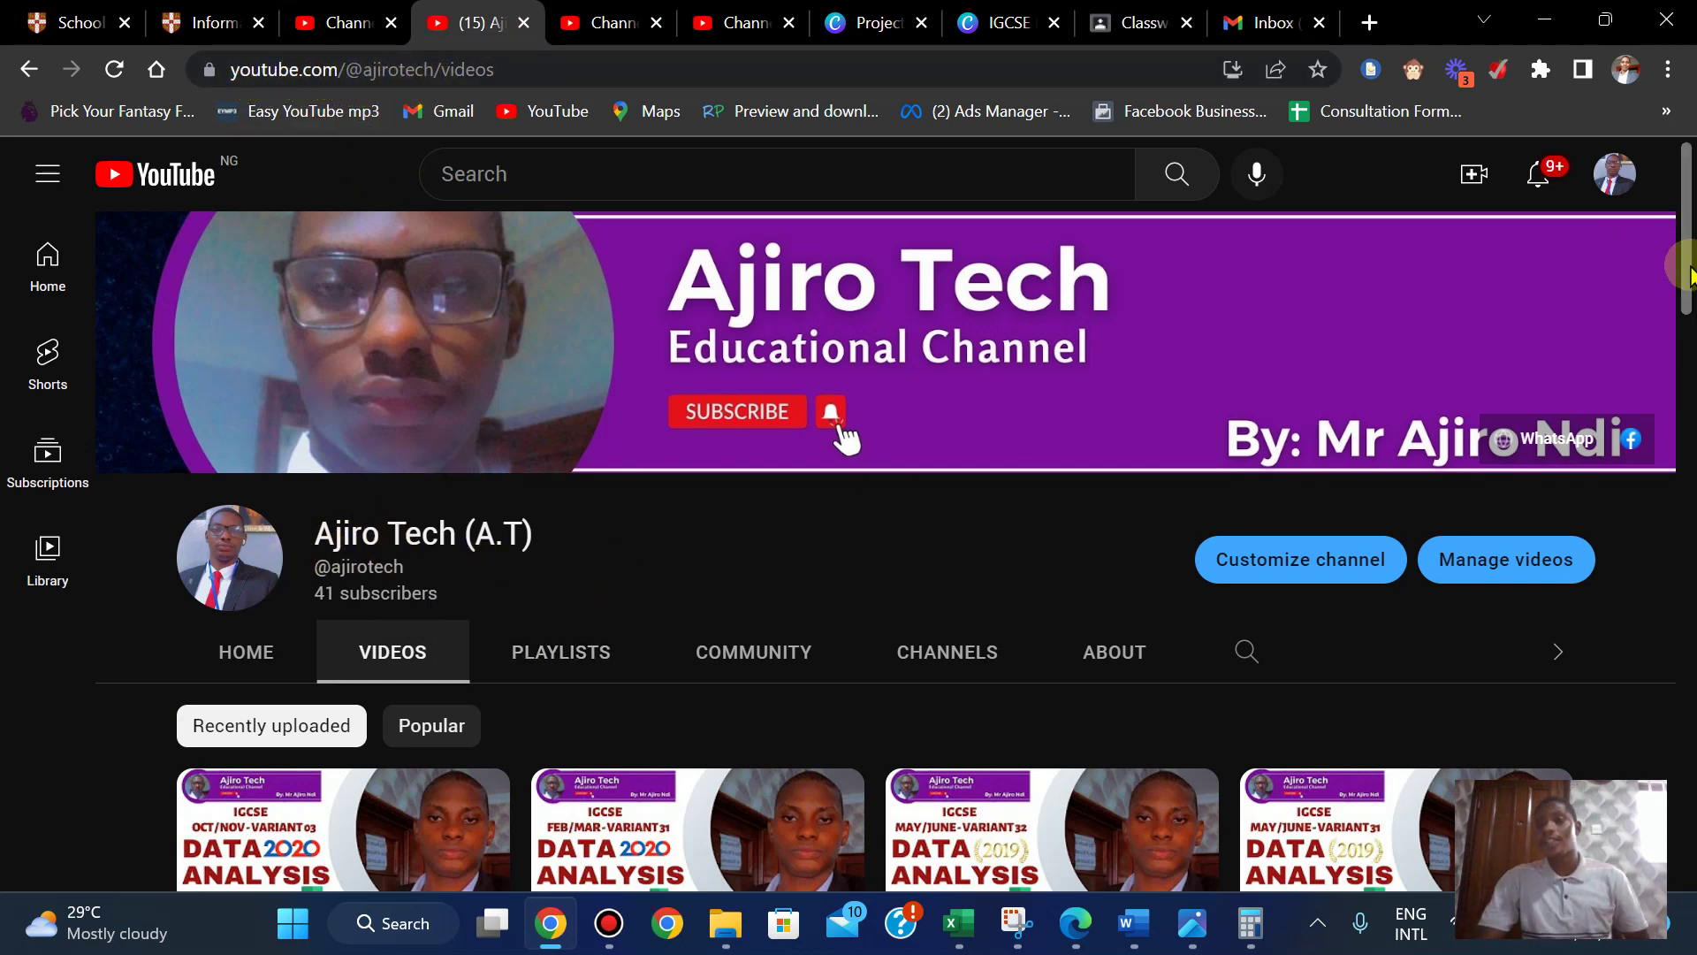
pyautogui.click(252, 661)
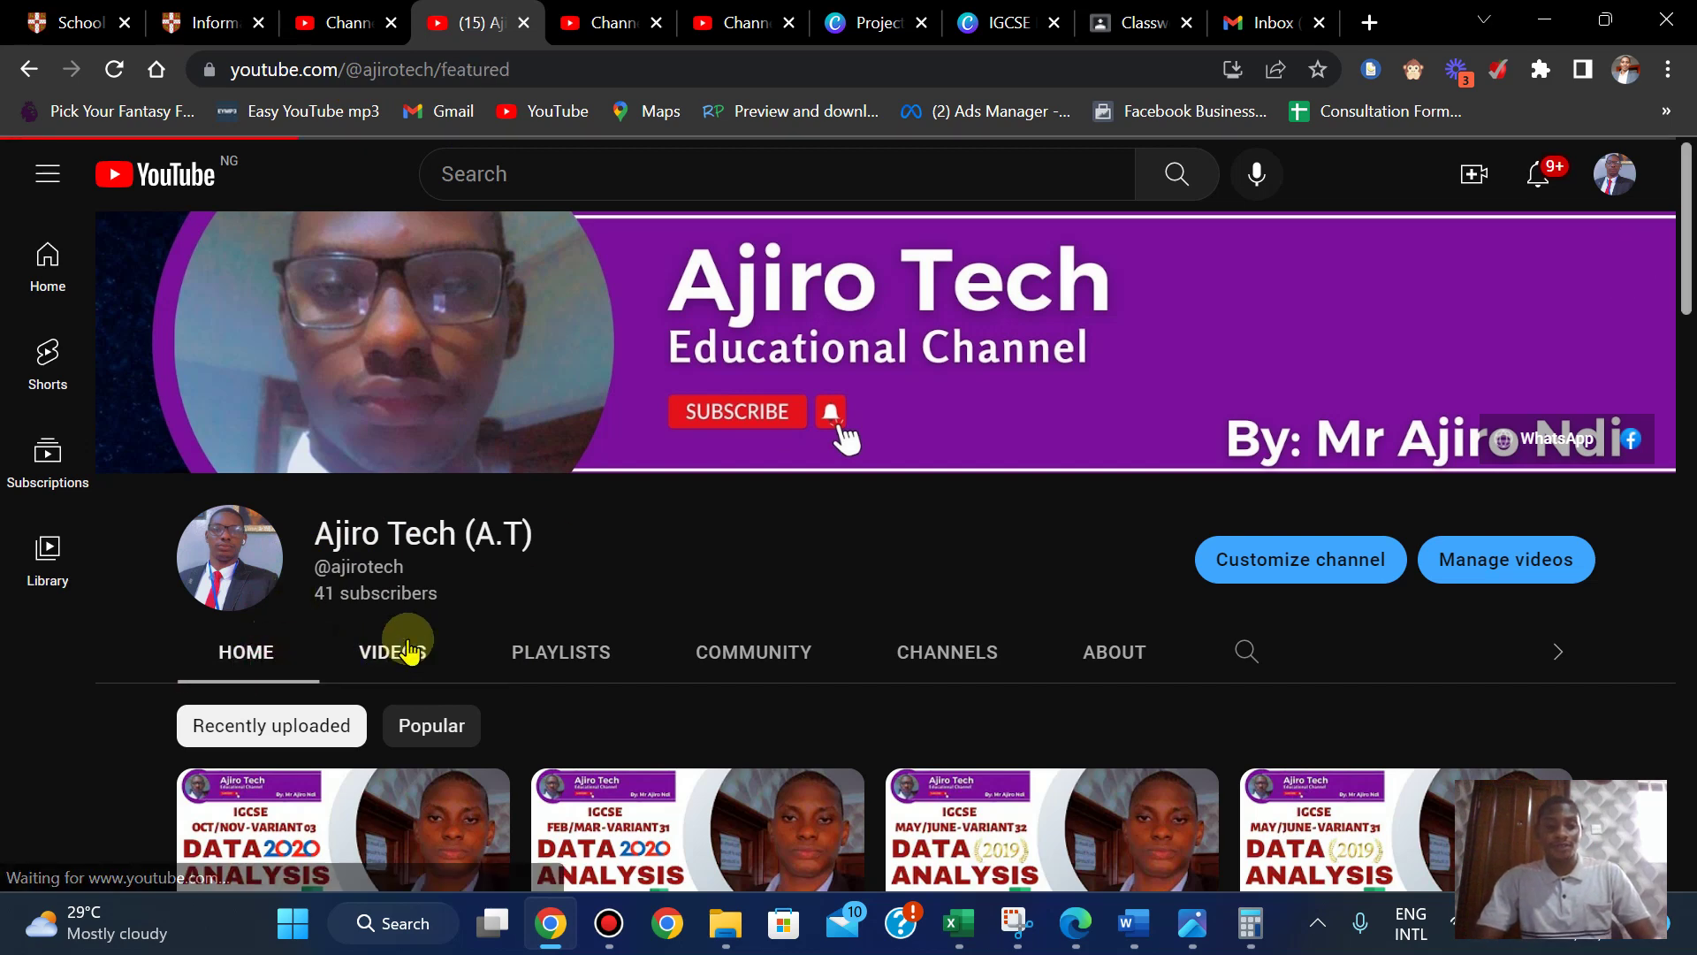
pyautogui.scroll(-2, 1688, 232)
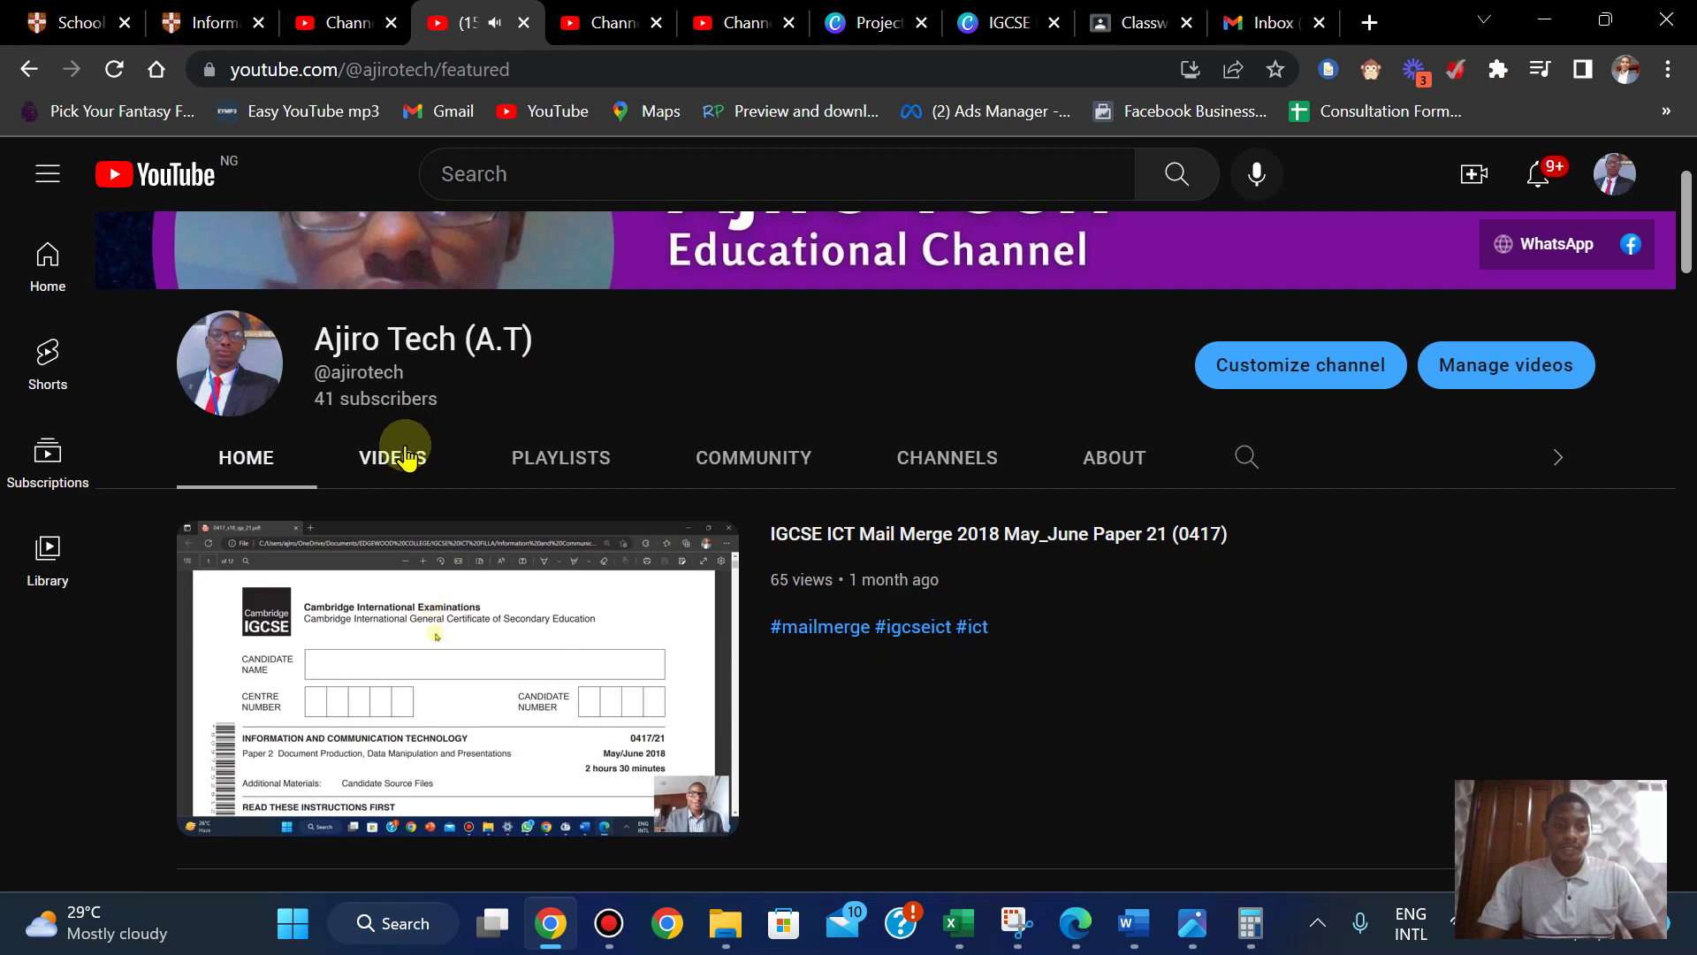
pyautogui.scroll(1, 1683, 232)
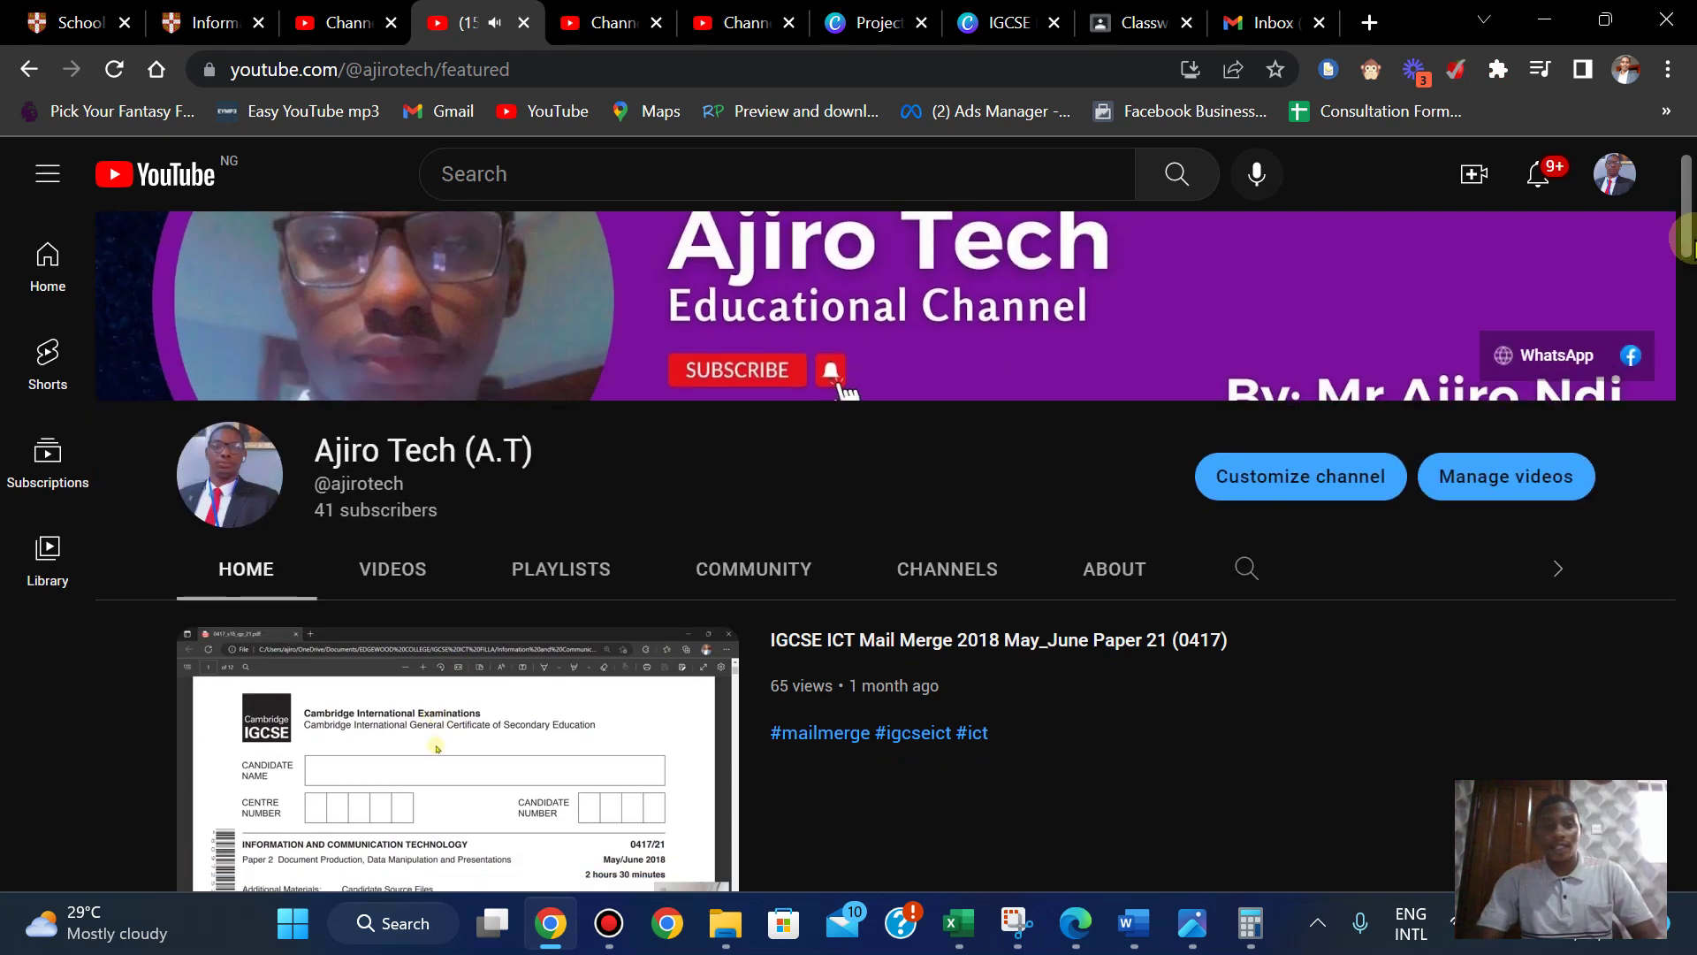
pyautogui.scroll(-1, 436, 421)
pyautogui.click(383, 479)
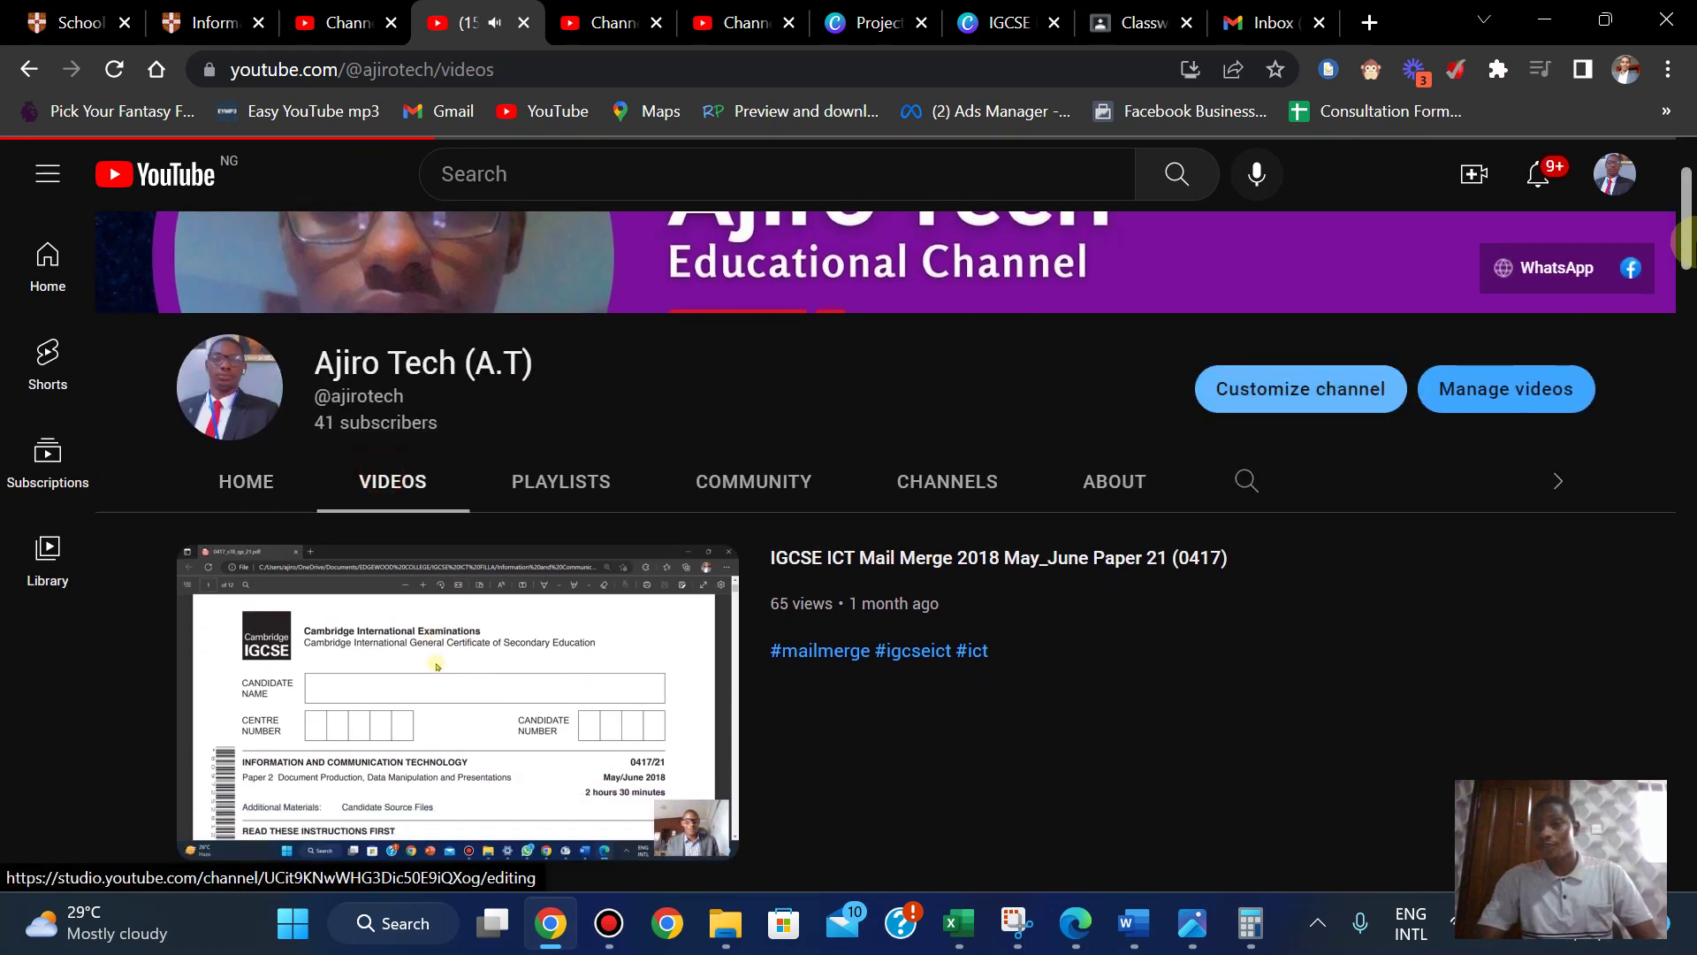
pyautogui.scroll(-4, 1688, 292)
pyautogui.scroll(-7, 1688, 293)
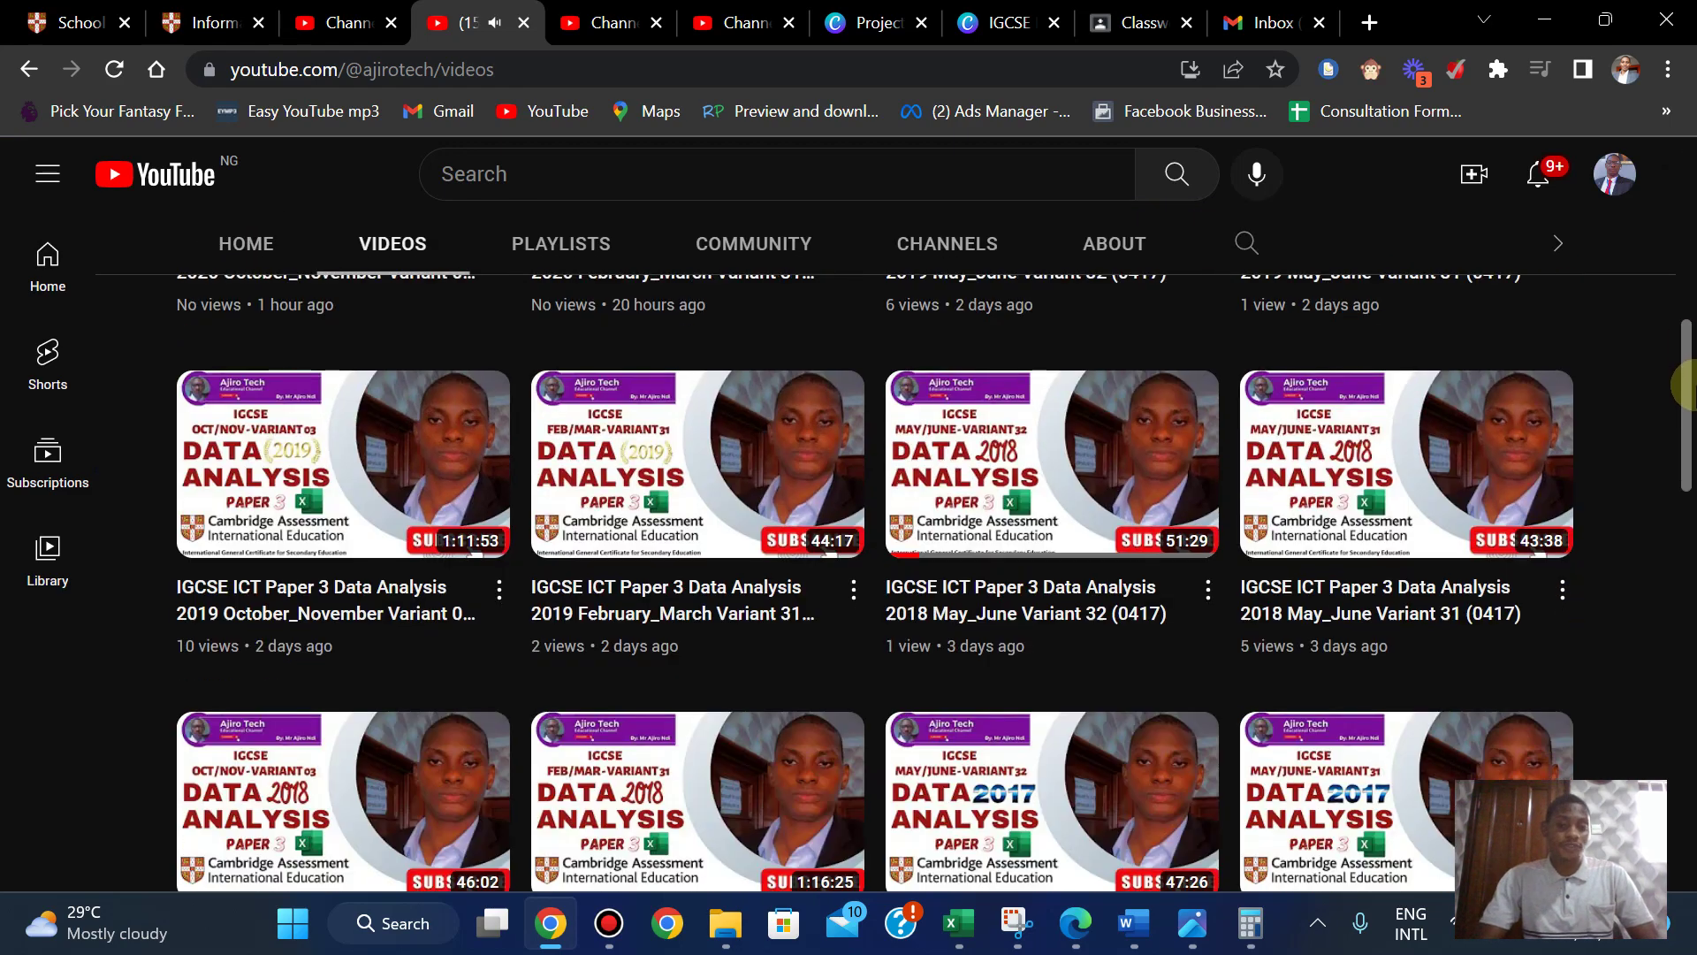
pyautogui.scroll(5, 1688, 299)
pyautogui.scroll(6, 1683, 300)
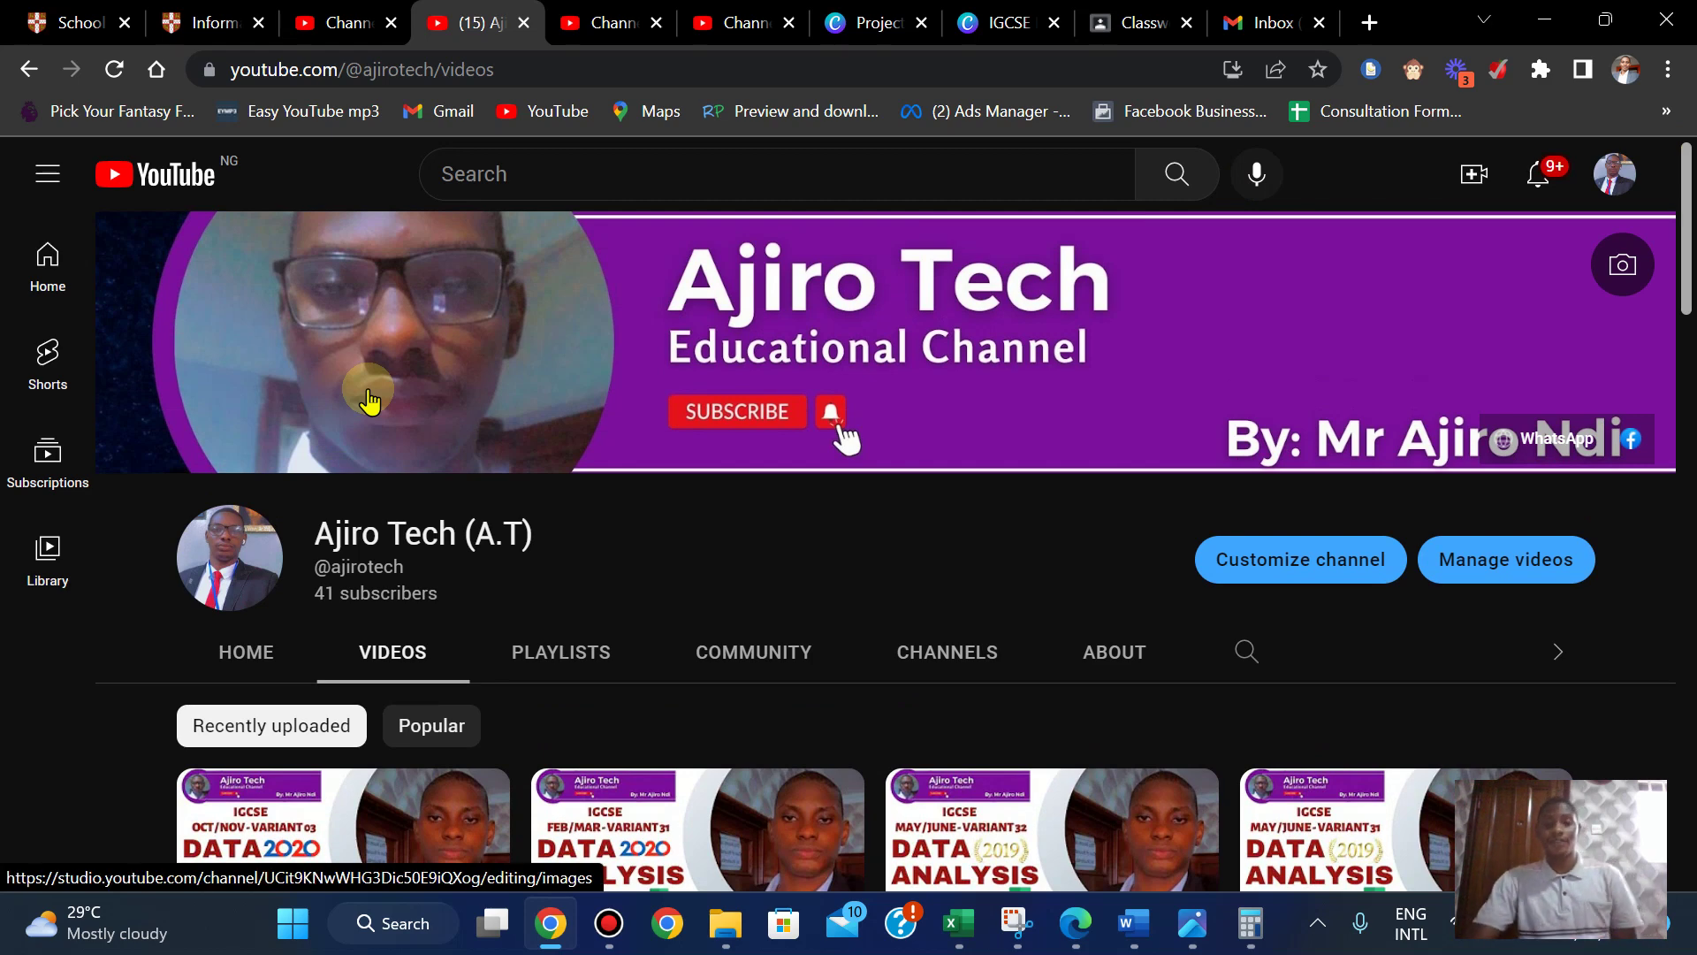
pyautogui.click(1075, 922)
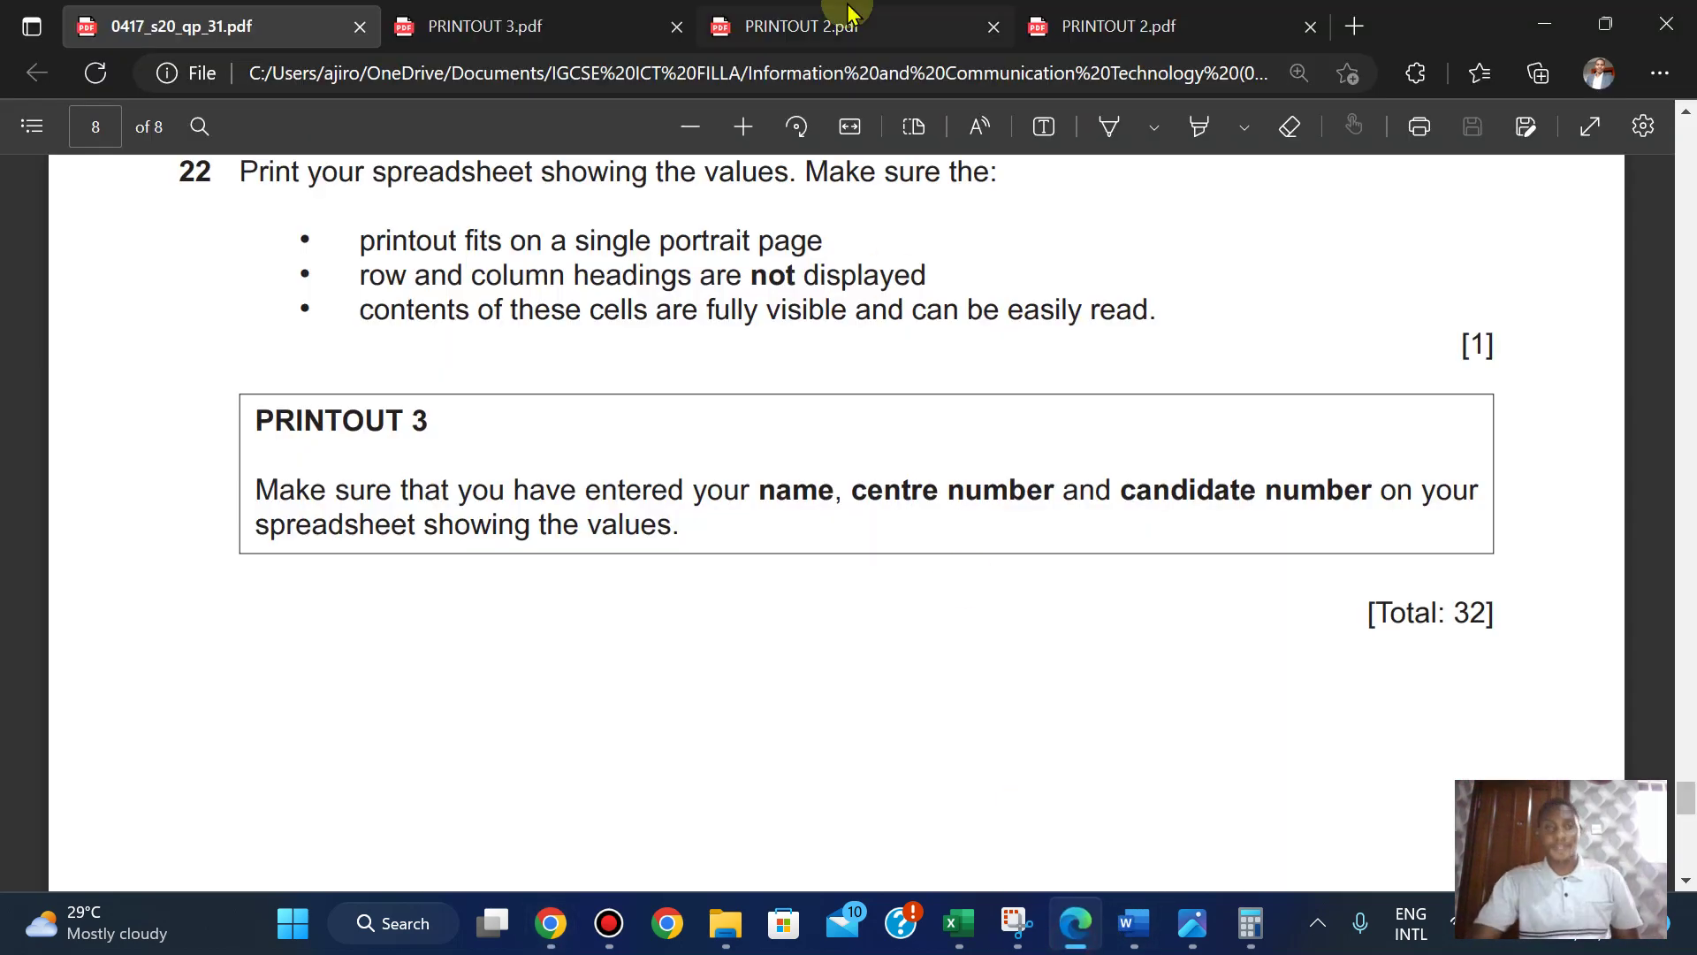